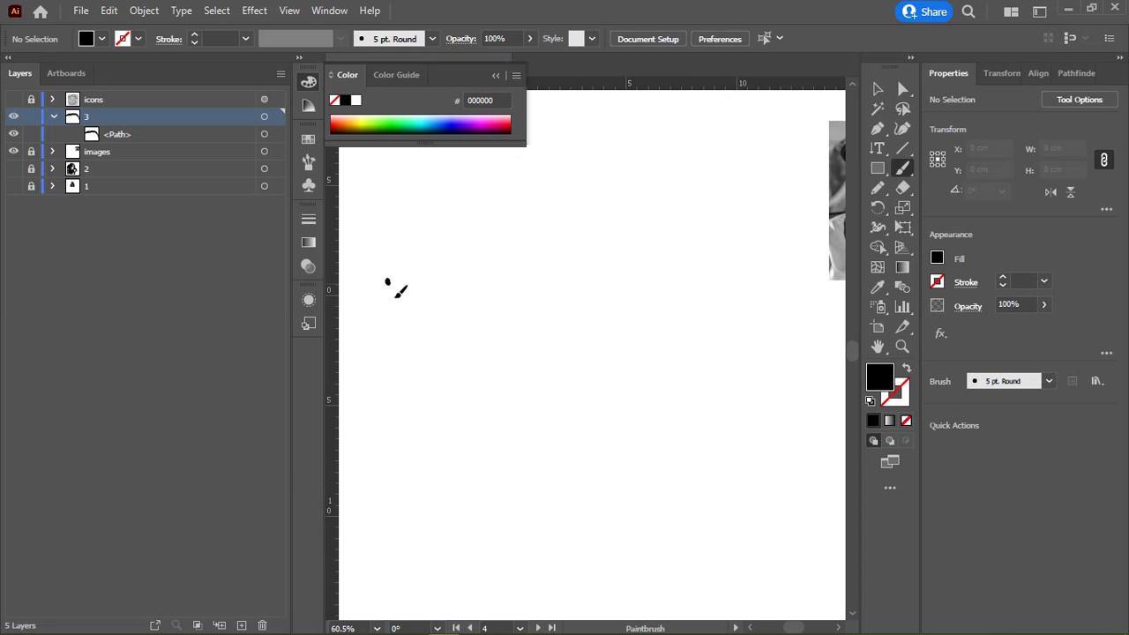
Step: Handwrite 'hey guyz' at the top with the 5 pt Round paintbrush
{"action": "mouse_move", "coordinate": [388, 281]}
{"action": "left_mouse_down"}
{"action": "mouse_move", "coordinate": [421, 328]}
{"action": "mouse_move", "coordinate": [446, 304]}
{"action": "left_mouse_up"}
{"action": "left_click_drag", "start_coordinate": [445, 284], "coordinate": [475, 328]}
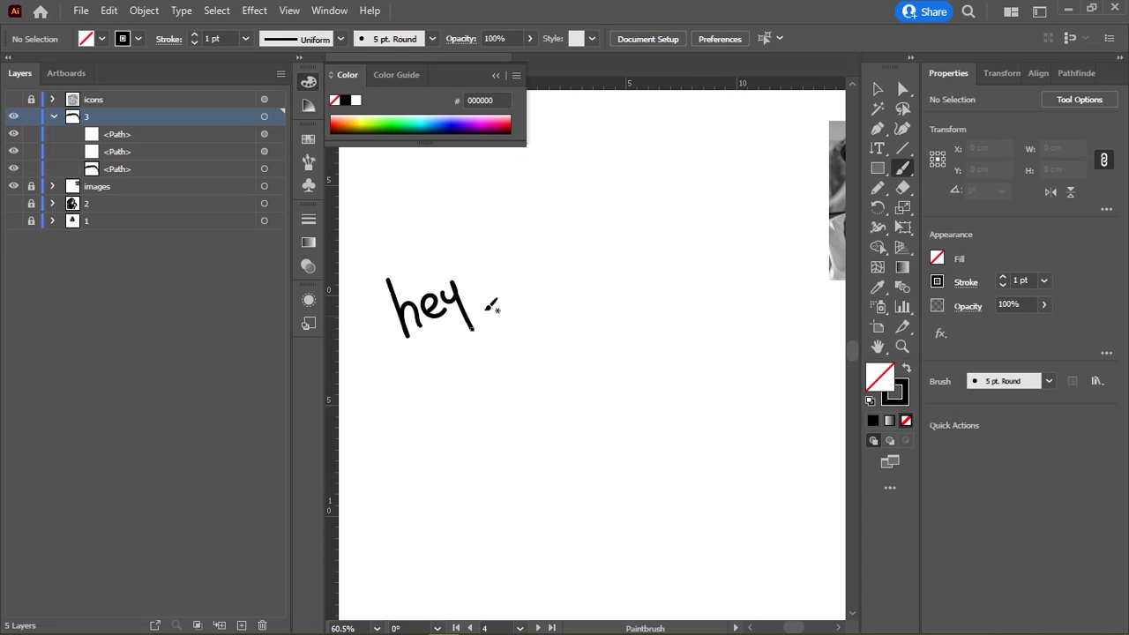
{"action": "mouse_move", "coordinate": [516, 252]}
{"action": "left_mouse_down"}
{"action": "mouse_move", "coordinate": [498, 309]}
{"action": "mouse_move", "coordinate": [547, 250]}
{"action": "mouse_move", "coordinate": [557, 266]}
{"action": "left_mouse_up"}
{"action": "left_click_drag", "start_coordinate": [569, 228], "coordinate": [589, 236]}
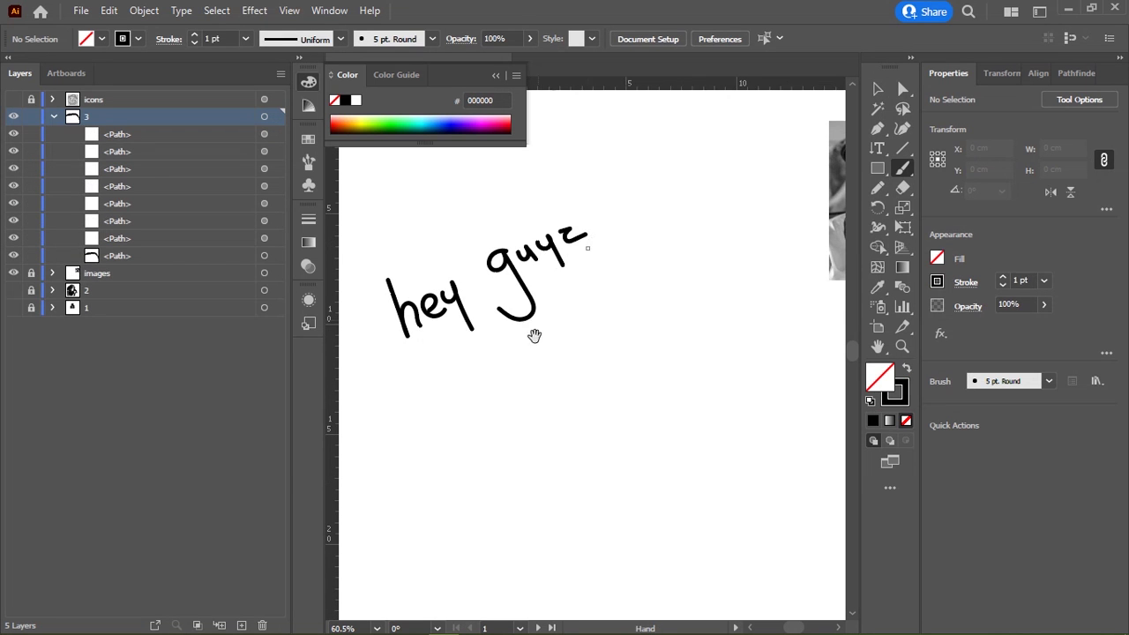
{"action": "left_click_drag", "start_coordinate": [535, 333], "coordinate": [546, 258]}
Step: Handwrite 'welcome to another' below the greeting, crossing the t
{"action": "mouse_move", "coordinate": [370, 394]}
{"action": "left_mouse_down"}
{"action": "mouse_move", "coordinate": [530, 310]}
{"action": "mouse_move", "coordinate": [575, 340]}
{"action": "mouse_move", "coordinate": [600, 309]}
{"action": "left_mouse_up"}
{"action": "scroll", "coordinate": [546, 311], "scroll_direction": "up", "scroll_amount": 1}
{"action": "scroll", "coordinate": [529, 310], "scroll_direction": "up", "scroll_amount": 1}
{"action": "left_click_drag", "start_coordinate": [604, 316], "coordinate": [609, 322]}
{"action": "mouse_move", "coordinate": [668, 285]}
{"action": "left_mouse_down"}
{"action": "mouse_move", "coordinate": [675, 302]}
{"action": "mouse_move", "coordinate": [741, 256]}
{"action": "left_mouse_up"}
{"action": "mouse_move", "coordinate": [719, 240]}
{"action": "left_mouse_down"}
{"action": "mouse_move", "coordinate": [767, 265]}
{"action": "mouse_move", "coordinate": [778, 245]}
{"action": "left_mouse_up"}
{"action": "left_click_drag", "start_coordinate": [767, 220], "coordinate": [713, 254]}
{"action": "mouse_move", "coordinate": [384, 488]}
{"action": "left_mouse_down"}
{"action": "mouse_move", "coordinate": [447, 365]}
{"action": "mouse_move", "coordinate": [424, 377]}
{"action": "mouse_move", "coordinate": [451, 374]}
{"action": "left_mouse_up"}
Step: Handwrite 'episode of' on the line below 'welcome'
{"action": "left_click", "coordinate": [393, 385]}
{"action": "left_click_drag", "start_coordinate": [466, 357], "coordinate": [457, 370]}
{"action": "mouse_move", "coordinate": [495, 337]}
{"action": "left_mouse_down"}
{"action": "mouse_move", "coordinate": [505, 353]}
{"action": "mouse_move", "coordinate": [521, 330]}
{"action": "mouse_move", "coordinate": [541, 333]}
{"action": "left_mouse_up"}
{"action": "mouse_move", "coordinate": [593, 293]}
{"action": "left_mouse_down"}
{"action": "mouse_move", "coordinate": [611, 306]}
{"action": "mouse_move", "coordinate": [608, 319]}
{"action": "left_mouse_up"}
{"action": "mouse_move", "coordinate": [636, 211]}
{"action": "left_mouse_down"}
{"action": "mouse_move", "coordinate": [524, 315]}
{"action": "mouse_move", "coordinate": [550, 362]}
{"action": "mouse_move", "coordinate": [589, 328]}
{"action": "mouse_move", "coordinate": [618, 323]}
{"action": "left_mouse_up"}
{"action": "scroll", "coordinate": [547, 371], "scroll_direction": "down", "scroll_amount": 2}
Step: Undo the misdrawn letter strokes and redraw them
{"action": "key", "text": "ctrl+z"}
{"action": "key", "text": "ctrl+z"}
{"action": "scroll", "coordinate": [629, 329], "scroll_direction": "down", "scroll_amount": 3}
{"action": "left_click_drag", "start_coordinate": [613, 267], "coordinate": [722, 240]}
{"action": "left_click_drag", "start_coordinate": [629, 276], "coordinate": [711, 253]}
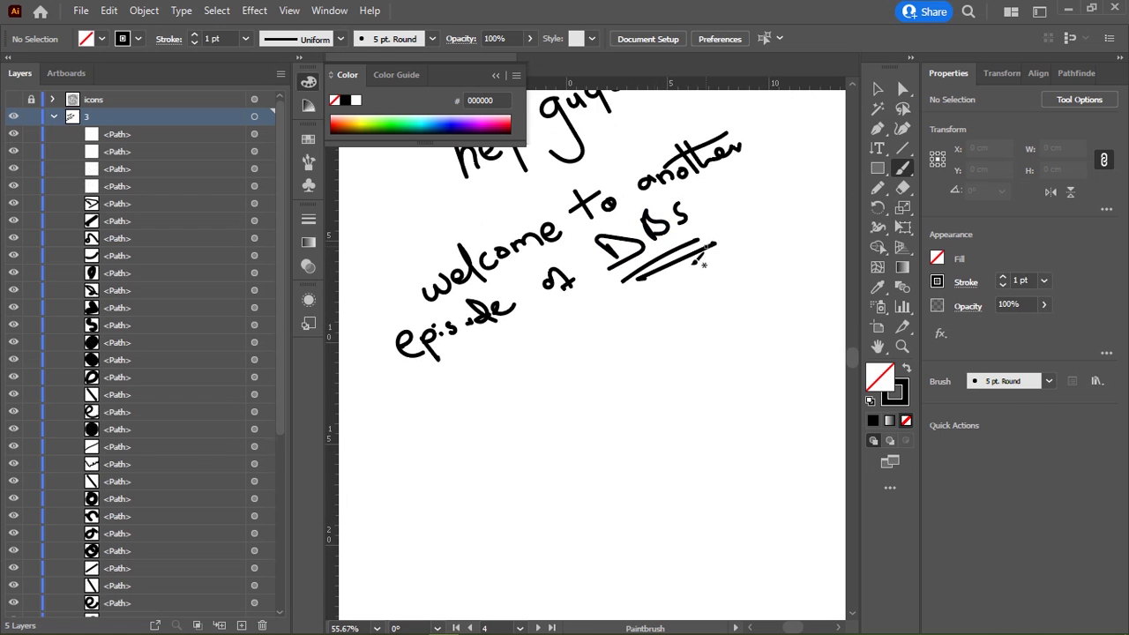
{"action": "scroll", "coordinate": [670, 264], "scroll_direction": "down", "scroll_amount": 1}
{"action": "left_click_drag", "start_coordinate": [382, 355], "coordinate": [383, 406]}
{"action": "mouse_move", "coordinate": [402, 380]}
{"action": "left_mouse_down"}
{"action": "mouse_move", "coordinate": [420, 353]}
{"action": "mouse_move", "coordinate": [480, 384]}
{"action": "left_mouse_up"}
Step: Handwrite 'Today's artist is the' on a new line
{"action": "left_click_drag", "start_coordinate": [459, 332], "coordinate": [461, 357]}
{"action": "scroll", "coordinate": [505, 346], "scroll_direction": "up", "scroll_amount": 1}
{"action": "left_click_drag", "start_coordinate": [521, 323], "coordinate": [556, 315]}
{"action": "left_click_drag", "start_coordinate": [571, 298], "coordinate": [565, 311]}
{"action": "left_click_drag", "start_coordinate": [581, 290], "coordinate": [637, 262]}
{"action": "left_click_drag", "start_coordinate": [659, 256], "coordinate": [631, 278]}
{"action": "mouse_move", "coordinate": [671, 244]}
{"action": "left_mouse_down"}
{"action": "mouse_move", "coordinate": [660, 269]}
{"action": "mouse_move", "coordinate": [717, 220]}
{"action": "left_mouse_up"}
Step: Handwrite 'lovely,' with a comma below 'Today's'
{"action": "left_click_drag", "start_coordinate": [348, 450], "coordinate": [451, 380]}
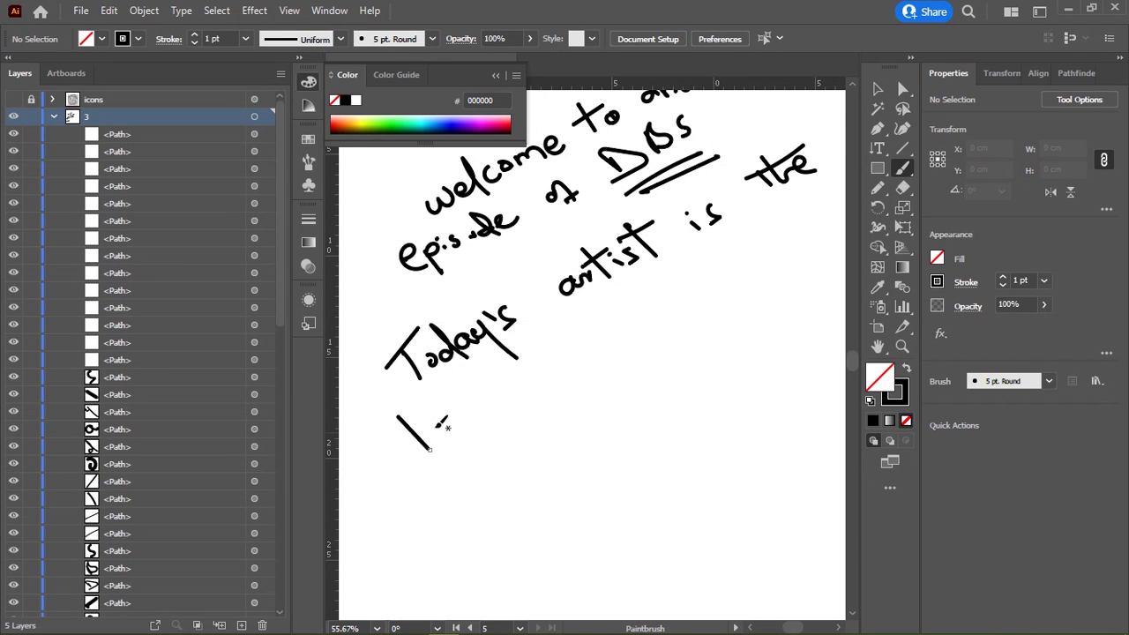
{"action": "left_click_drag", "start_coordinate": [425, 422], "coordinate": [476, 421]}
{"action": "left_click_drag", "start_coordinate": [481, 379], "coordinate": [486, 422]}
{"action": "left_click_drag", "start_coordinate": [491, 393], "coordinate": [531, 421]}
{"action": "left_click_drag", "start_coordinate": [556, 365], "coordinate": [512, 385]}
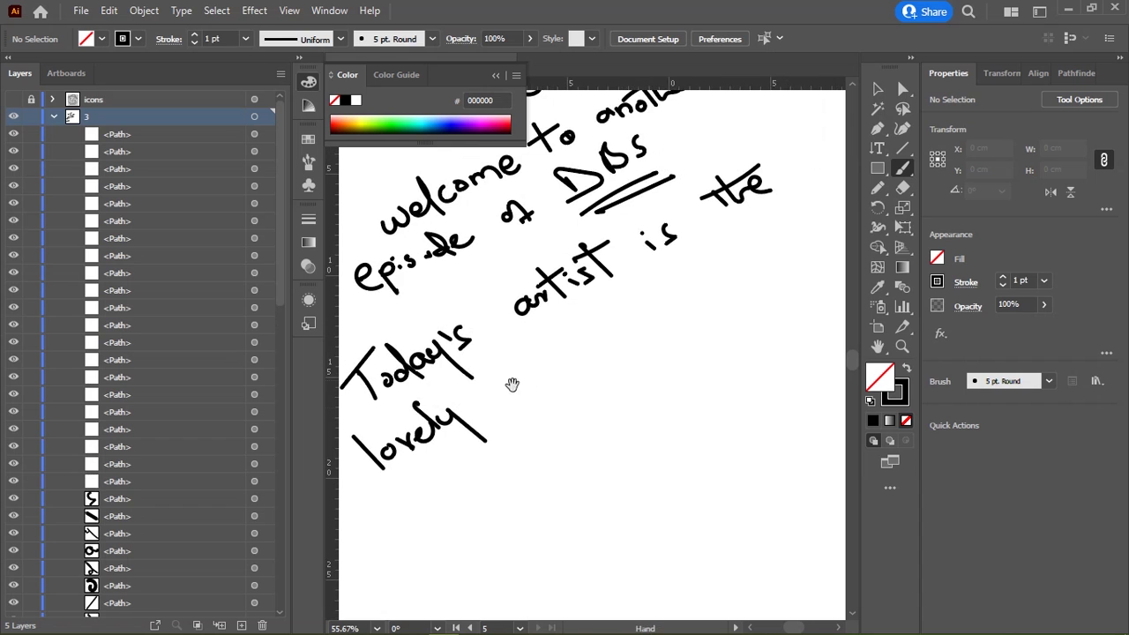
{"action": "left_click_drag", "start_coordinate": [495, 430], "coordinate": [491, 454]}
Step: Write the artist's initials followed by a comma, then double-underline them
{"action": "left_click_drag", "start_coordinate": [521, 383], "coordinate": [486, 405]}
{"action": "mouse_move", "coordinate": [487, 388]}
{"action": "left_mouse_down"}
{"action": "mouse_move", "coordinate": [505, 406]}
{"action": "mouse_move", "coordinate": [527, 375]}
{"action": "mouse_move", "coordinate": [540, 381]}
{"action": "left_mouse_up"}
{"action": "left_click_drag", "start_coordinate": [542, 352], "coordinate": [559, 347]}
{"action": "left_click_drag", "start_coordinate": [565, 356], "coordinate": [577, 366]}
{"action": "left_click_drag", "start_coordinate": [507, 436], "coordinate": [598, 377]}
{"action": "left_click_drag", "start_coordinate": [531, 422], "coordinate": [607, 371]}
Step: Handwrite 'aka' and the artist's name below 'lovely'
{"action": "mouse_move", "coordinate": [646, 342]}
{"action": "left_mouse_down"}
{"action": "mouse_move", "coordinate": [665, 262]}
{"action": "mouse_move", "coordinate": [719, 242]}
{"action": "left_mouse_up"}
{"action": "left_click_drag", "start_coordinate": [711, 245], "coordinate": [712, 246]}
{"action": "mouse_move", "coordinate": [388, 481]}
{"action": "left_mouse_down"}
{"action": "mouse_move", "coordinate": [448, 469]}
{"action": "mouse_move", "coordinate": [466, 441]}
{"action": "left_mouse_up"}
{"action": "mouse_move", "coordinate": [467, 438]}
{"action": "left_mouse_down"}
{"action": "mouse_move", "coordinate": [486, 452]}
{"action": "mouse_move", "coordinate": [527, 411]}
{"action": "left_mouse_up"}
{"action": "left_click_drag", "start_coordinate": [527, 421], "coordinate": [528, 423]}
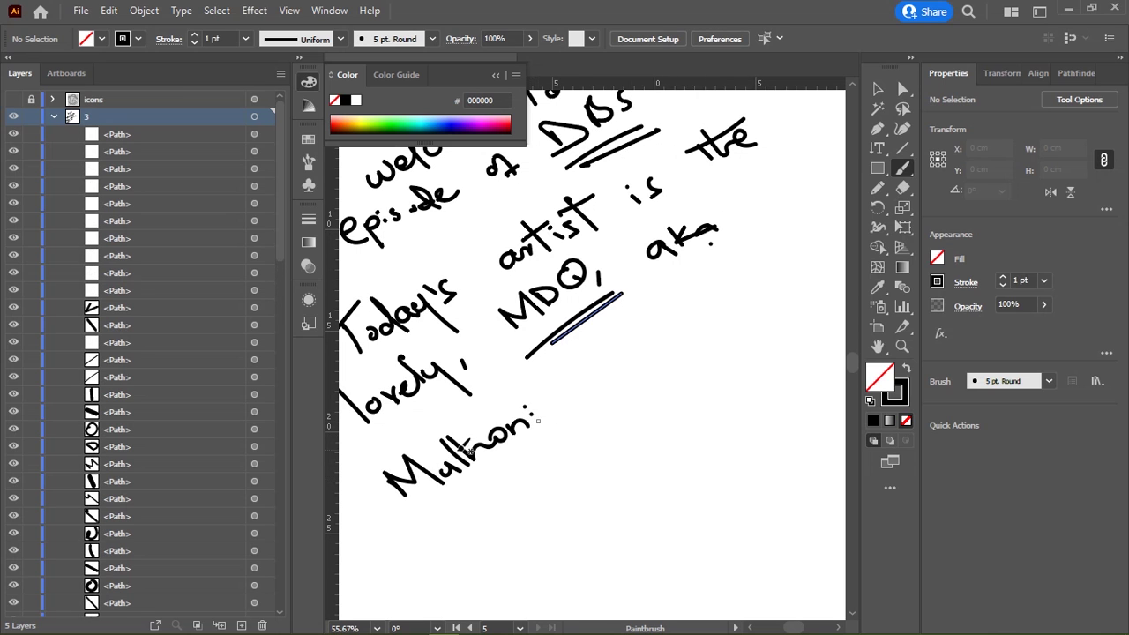
Step: Handwrite the next word and 'Drummer' after the artist's name
{"action": "left_click_drag", "start_coordinate": [575, 363], "coordinate": [566, 393]}
{"action": "mouse_move", "coordinate": [589, 357]}
{"action": "left_mouse_down"}
{"action": "mouse_move", "coordinate": [598, 388]}
{"action": "mouse_move", "coordinate": [634, 368]}
{"action": "mouse_move", "coordinate": [592, 353]}
{"action": "left_mouse_up"}
{"action": "mouse_move", "coordinate": [582, 334]}
{"action": "left_mouse_down"}
{"action": "mouse_move", "coordinate": [622, 351]}
{"action": "mouse_move", "coordinate": [649, 310]}
{"action": "mouse_move", "coordinate": [748, 275]}
{"action": "mouse_move", "coordinate": [751, 256]}
{"action": "left_mouse_up"}
{"action": "left_click_drag", "start_coordinate": [756, 262], "coordinate": [771, 240]}
{"action": "left_click_drag", "start_coordinate": [797, 295], "coordinate": [836, 154]}
Step: Handwrite 'Queen' with dots and a double underline below
{"action": "mouse_move", "coordinate": [537, 314]}
{"action": "left_mouse_down"}
{"action": "mouse_move", "coordinate": [563, 351]}
{"action": "mouse_move", "coordinate": [685, 265]}
{"action": "left_mouse_up"}
{"action": "left_click", "coordinate": [569, 328]}
{"action": "left_click", "coordinate": [570, 342]}
{"action": "left_click_drag", "start_coordinate": [574, 357], "coordinate": [680, 298]}
{"action": "left_click_drag", "start_coordinate": [587, 365], "coordinate": [681, 307]}
{"action": "left_click_drag", "start_coordinate": [603, 340], "coordinate": [633, 198]}
Step: Handwrite 'Greatest FemCee &' below 'Queen'
{"action": "left_click_drag", "start_coordinate": [430, 348], "coordinate": [447, 371]}
{"action": "left_click_drag", "start_coordinate": [439, 373], "coordinate": [605, 264]}
{"action": "mouse_move", "coordinate": [609, 283]}
{"action": "left_mouse_down"}
{"action": "mouse_move", "coordinate": [516, 296]}
{"action": "mouse_move", "coordinate": [447, 330]}
{"action": "left_mouse_up"}
{"action": "mouse_move", "coordinate": [462, 297]}
{"action": "left_mouse_down"}
{"action": "mouse_move", "coordinate": [500, 320]}
{"action": "mouse_move", "coordinate": [503, 271]}
{"action": "left_mouse_up"}
{"action": "mouse_move", "coordinate": [481, 311]}
{"action": "left_mouse_down"}
{"action": "mouse_move", "coordinate": [590, 264]}
{"action": "mouse_move", "coordinate": [638, 213]}
{"action": "mouse_move", "coordinate": [741, 187]}
{"action": "left_mouse_up"}
{"action": "left_click_drag", "start_coordinate": [668, 270], "coordinate": [852, 215]}
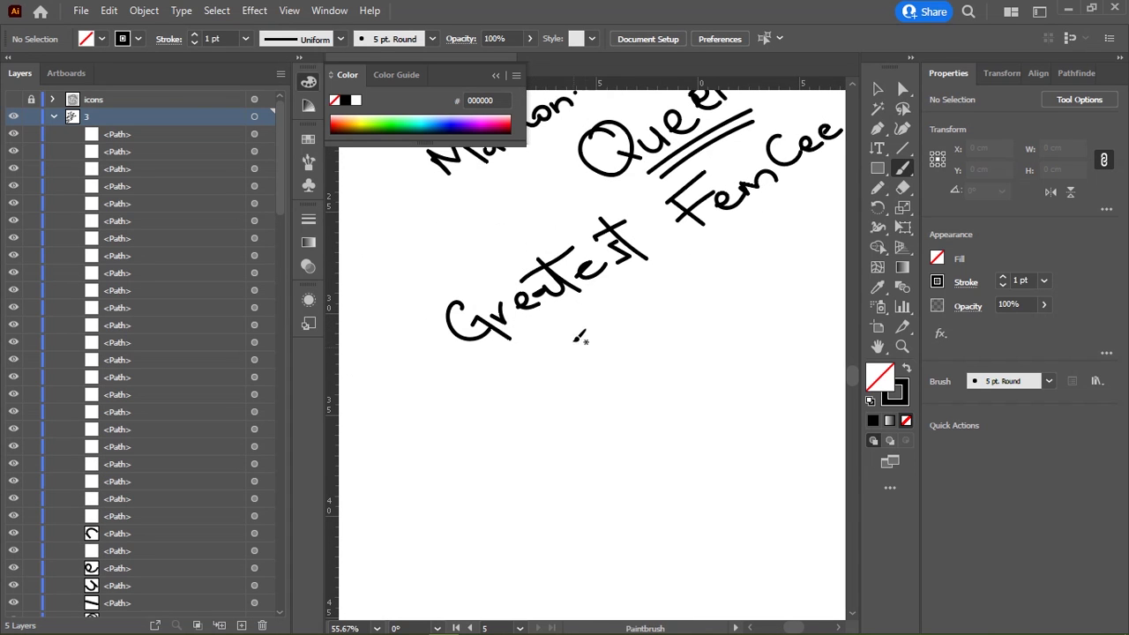
Step: Handwrite 'All TIME' on the next line and double-underline 'TIME'
{"action": "mouse_move", "coordinate": [565, 362]}
{"action": "left_mouse_down"}
{"action": "mouse_move", "coordinate": [618, 328]}
{"action": "mouse_move", "coordinate": [629, 305]}
{"action": "mouse_move", "coordinate": [507, 315]}
{"action": "left_mouse_up"}
{"action": "left_click_drag", "start_coordinate": [500, 318], "coordinate": [538, 269]}
{"action": "left_click_drag", "start_coordinate": [547, 309], "coordinate": [573, 292]}
{"action": "mouse_move", "coordinate": [564, 305]}
{"action": "left_mouse_down"}
{"action": "mouse_move", "coordinate": [607, 264]}
{"action": "mouse_move", "coordinate": [642, 256]}
{"action": "left_mouse_up"}
{"action": "left_click_drag", "start_coordinate": [568, 328], "coordinate": [660, 274]}
{"action": "left_click_drag", "start_coordinate": [576, 336], "coordinate": [667, 280]}
{"action": "scroll", "coordinate": [618, 300], "scroll_direction": "down", "scroll_amount": 3}
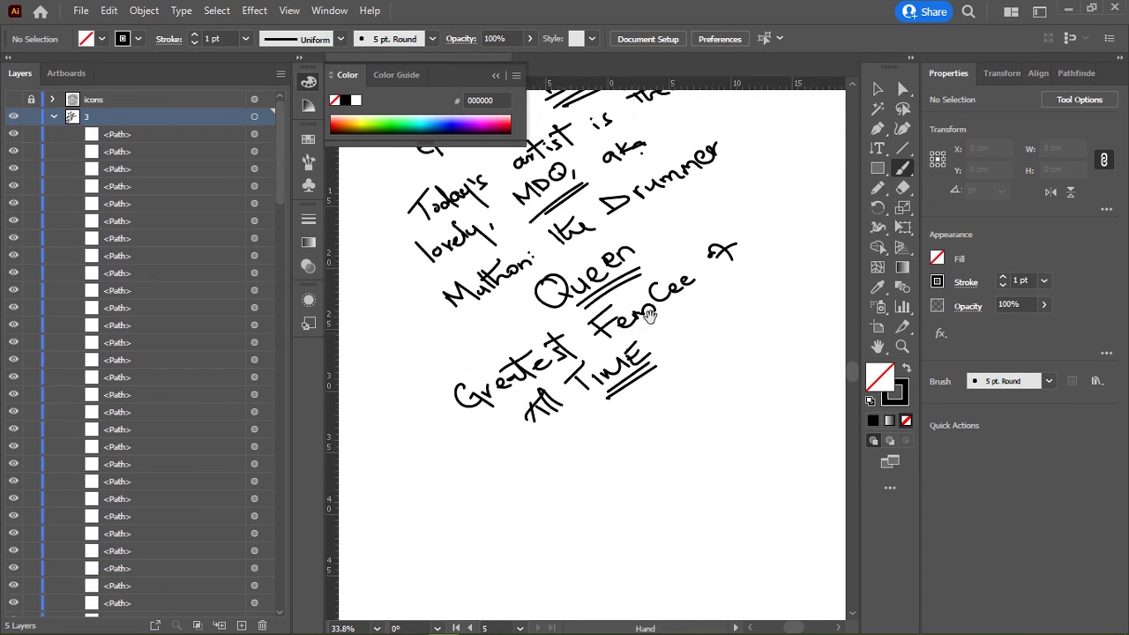
Step: Handwrite 'The Kansoul would say 'Yule Dem wa' with the Paintbrush
{"action": "scroll", "coordinate": [509, 318], "scroll_direction": "up", "scroll_amount": 1}
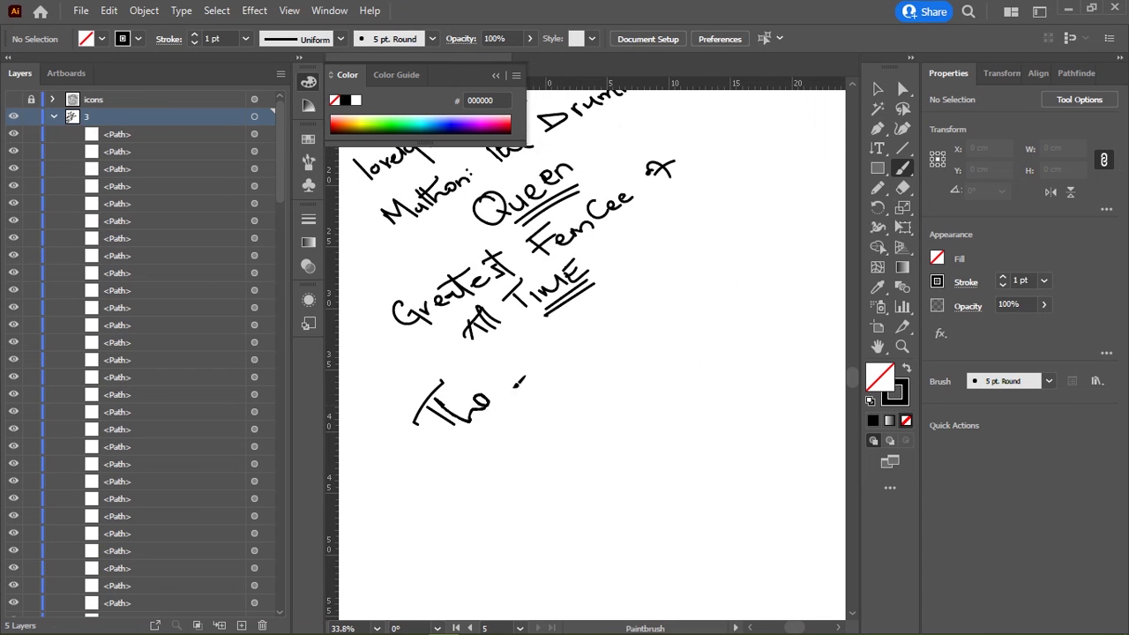
{"action": "mouse_move", "coordinate": [521, 381]}
{"action": "left_mouse_down"}
{"action": "mouse_move", "coordinate": [529, 359]}
{"action": "mouse_move", "coordinate": [627, 336]}
{"action": "left_mouse_up"}
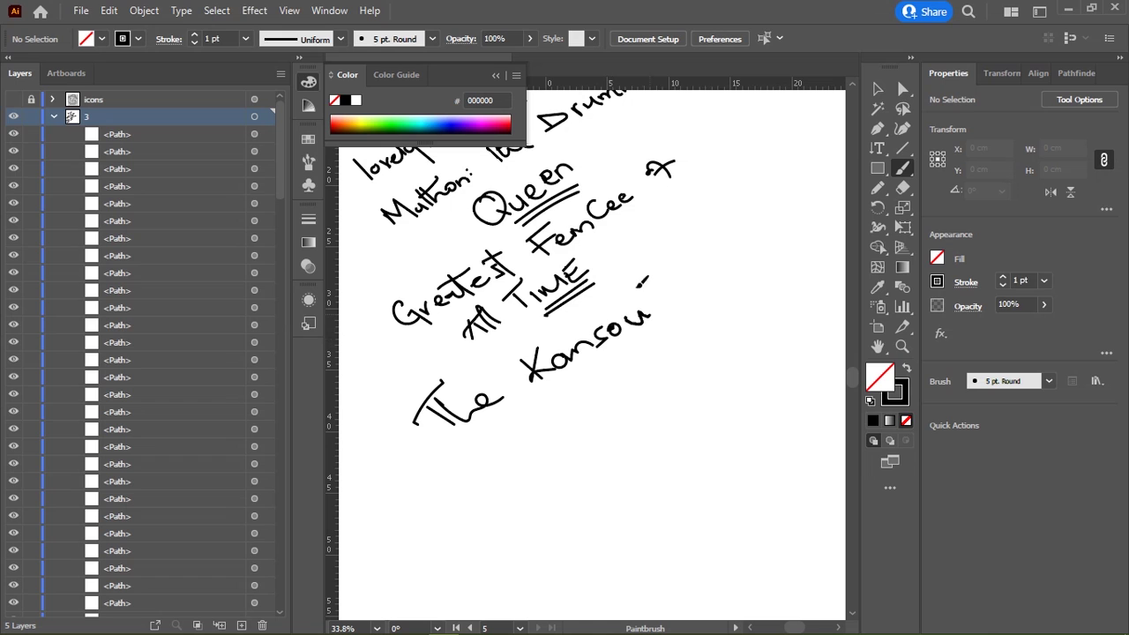
{"action": "mouse_move", "coordinate": [646, 283]}
{"action": "left_mouse_down"}
{"action": "mouse_move", "coordinate": [662, 310]}
{"action": "mouse_move", "coordinate": [797, 199]}
{"action": "left_mouse_up"}
{"action": "left_click_drag", "start_coordinate": [503, 432], "coordinate": [487, 459]}
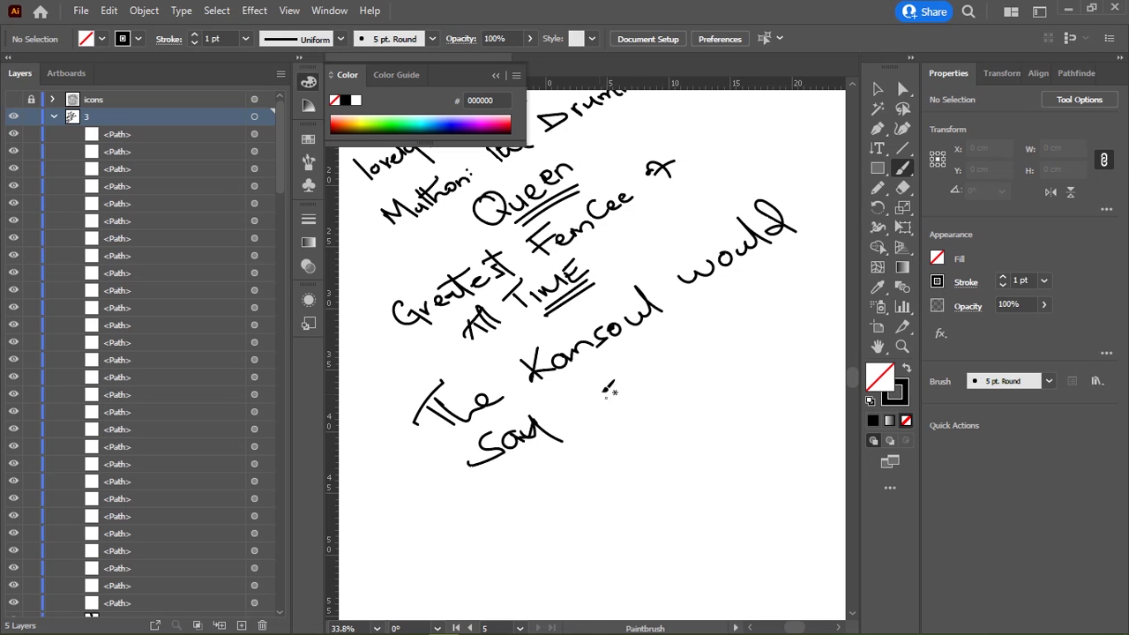
{"action": "mouse_move", "coordinate": [596, 372]}
{"action": "left_mouse_down"}
{"action": "mouse_move", "coordinate": [618, 404]}
{"action": "mouse_move", "coordinate": [656, 357]}
{"action": "mouse_move", "coordinate": [677, 367]}
{"action": "left_mouse_up"}
{"action": "left_click_drag", "start_coordinate": [576, 364], "coordinate": [628, 349]}
{"action": "scroll", "coordinate": [603, 338], "scroll_direction": "right", "scroll_amount": 3}
{"action": "mouse_move", "coordinate": [637, 332]}
{"action": "left_mouse_down"}
{"action": "mouse_move", "coordinate": [684, 299]}
{"action": "mouse_move", "coordinate": [596, 327]}
{"action": "left_mouse_up"}
{"action": "left_click_drag", "start_coordinate": [628, 284], "coordinate": [658, 282]}
{"action": "left_click_drag", "start_coordinate": [679, 275], "coordinate": [681, 289]}
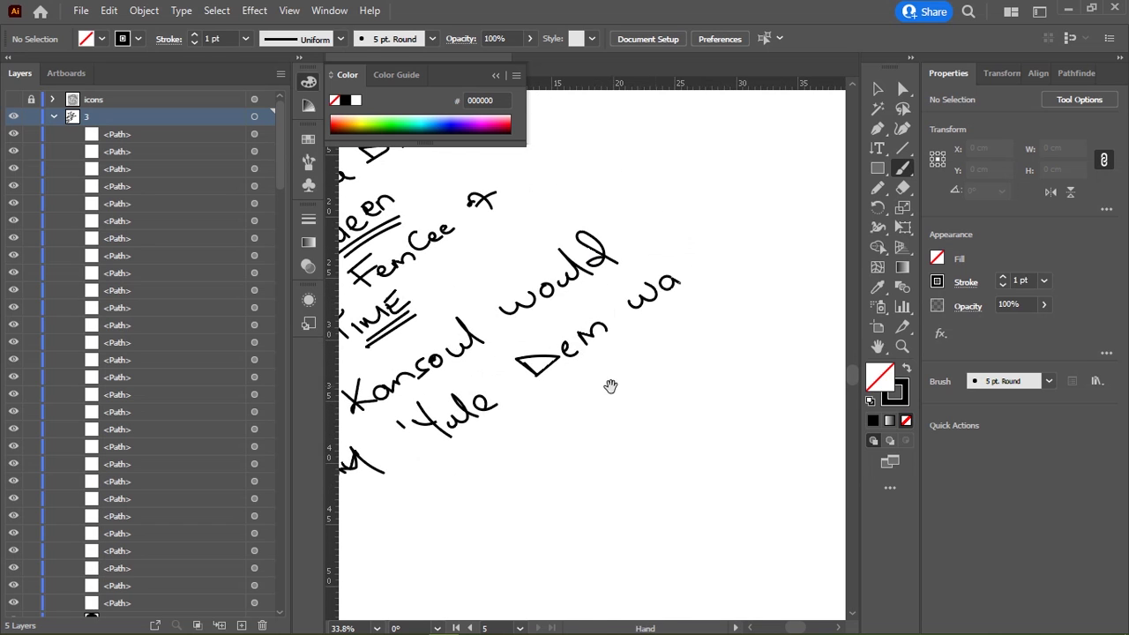
{"action": "left_click_drag", "start_coordinate": [610, 387], "coordinate": [610, 306]}
Step: Write 'Mablanket'' below and give it a double underline
{"action": "left_click_drag", "start_coordinate": [480, 385], "coordinate": [565, 362]}
{"action": "mouse_move", "coordinate": [572, 325]}
{"action": "left_mouse_down"}
{"action": "mouse_move", "coordinate": [589, 346]}
{"action": "mouse_move", "coordinate": [667, 273]}
{"action": "left_mouse_up"}
{"action": "left_click", "coordinate": [608, 322]}
{"action": "mouse_move", "coordinate": [674, 284]}
{"action": "left_mouse_down"}
{"action": "mouse_move", "coordinate": [685, 240]}
{"action": "mouse_move", "coordinate": [719, 236]}
{"action": "left_mouse_up"}
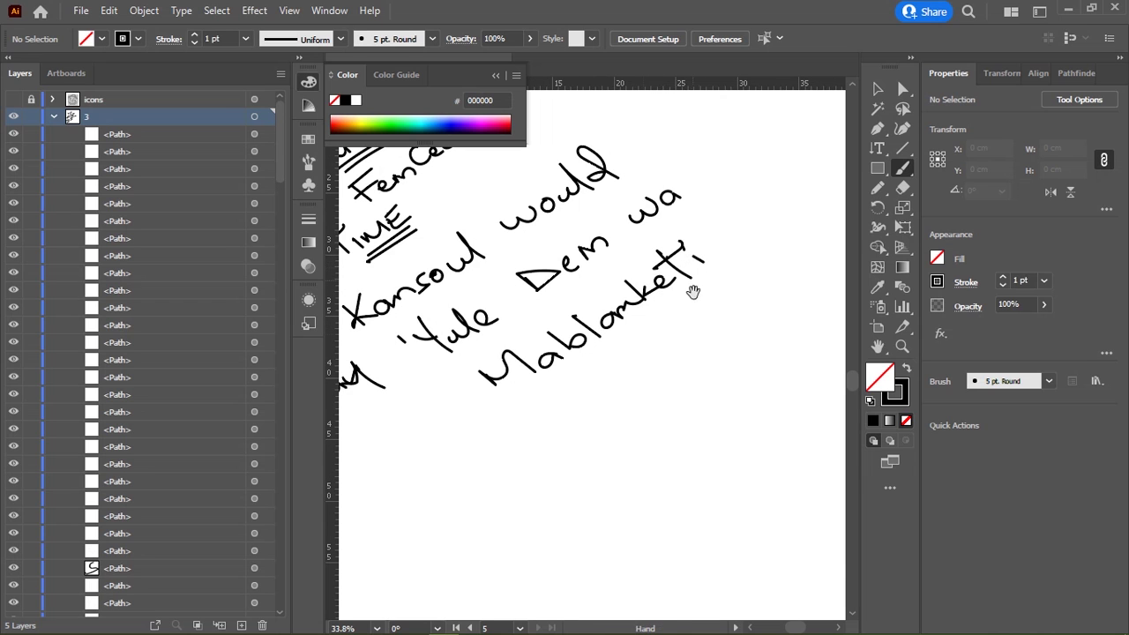
{"action": "left_click_drag", "start_coordinate": [561, 391], "coordinate": [713, 297]}
{"action": "mouse_move", "coordinate": [609, 367]}
{"action": "left_mouse_down"}
{"action": "mouse_move", "coordinate": [710, 314]}
{"action": "mouse_move", "coordinate": [798, 199]}
{"action": "left_mouse_up"}
{"action": "mouse_move", "coordinate": [451, 395]}
{"action": "left_mouse_down"}
{"action": "mouse_move", "coordinate": [496, 415]}
{"action": "mouse_move", "coordinate": [533, 371]}
{"action": "left_mouse_up"}
Step: Write 'Referring to The', deleting and redrawing the badly written 'to'
{"action": "mouse_move", "coordinate": [540, 367]}
{"action": "left_mouse_down"}
{"action": "mouse_move", "coordinate": [553, 356]}
{"action": "mouse_move", "coordinate": [585, 391]}
{"action": "left_mouse_up"}
{"action": "mouse_move", "coordinate": [617, 317]}
{"action": "left_mouse_down"}
{"action": "mouse_move", "coordinate": [498, 367]}
{"action": "mouse_move", "coordinate": [532, 379]}
{"action": "mouse_move", "coordinate": [540, 362]}
{"action": "left_mouse_up"}
{"action": "mouse_move", "coordinate": [565, 346]}
{"action": "left_mouse_down"}
{"action": "mouse_move", "coordinate": [617, 317]}
{"action": "mouse_move", "coordinate": [607, 293]}
{"action": "left_mouse_up"}
{"action": "left_click", "coordinate": [540, 365]}
{"action": "key", "text": "Delete"}
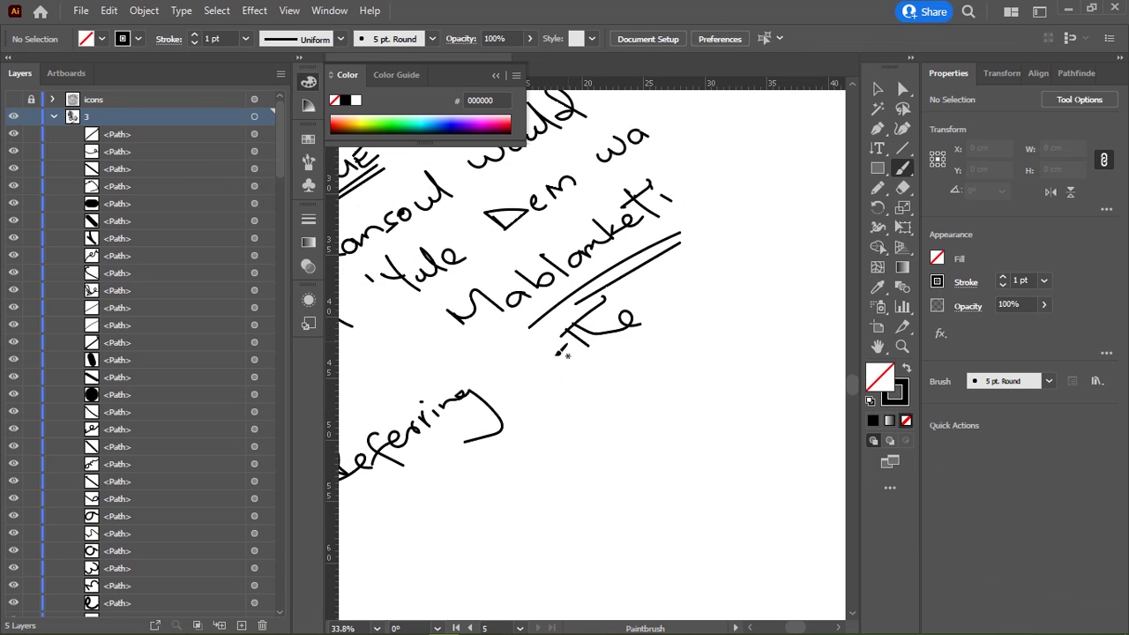
{"action": "mouse_move", "coordinate": [500, 364]}
{"action": "left_mouse_down"}
{"action": "mouse_move", "coordinate": [507, 379]}
{"action": "mouse_move", "coordinate": [533, 381]}
{"action": "left_mouse_up"}
{"action": "left_click_drag", "start_coordinate": [533, 351], "coordinate": [503, 388]}
{"action": "mouse_move", "coordinate": [597, 356]}
{"action": "left_mouse_down"}
{"action": "mouse_move", "coordinate": [529, 352]}
{"action": "mouse_move", "coordinate": [529, 325]}
{"action": "left_mouse_up"}
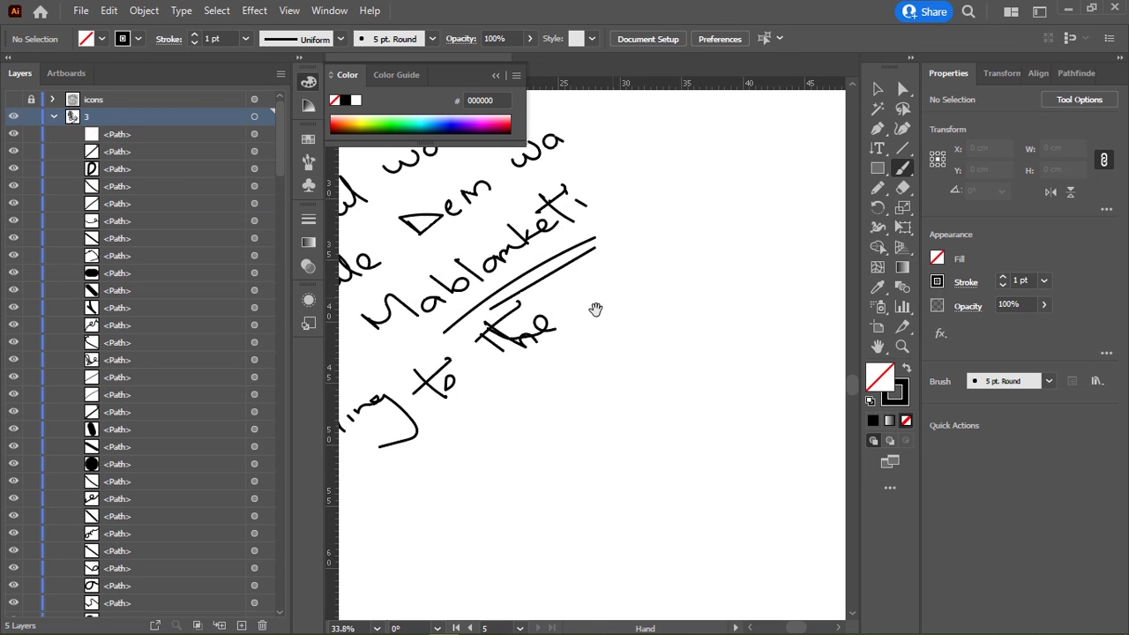
{"action": "mouse_move", "coordinate": [595, 310]}
{"action": "left_mouse_down"}
{"action": "mouse_move", "coordinate": [593, 326]}
{"action": "mouse_move", "coordinate": [678, 256]}
{"action": "left_mouse_up"}
Step: Handwrite 'Blankets & Wines' on a new line
{"action": "left_click_drag", "start_coordinate": [427, 458], "coordinate": [457, 481]}
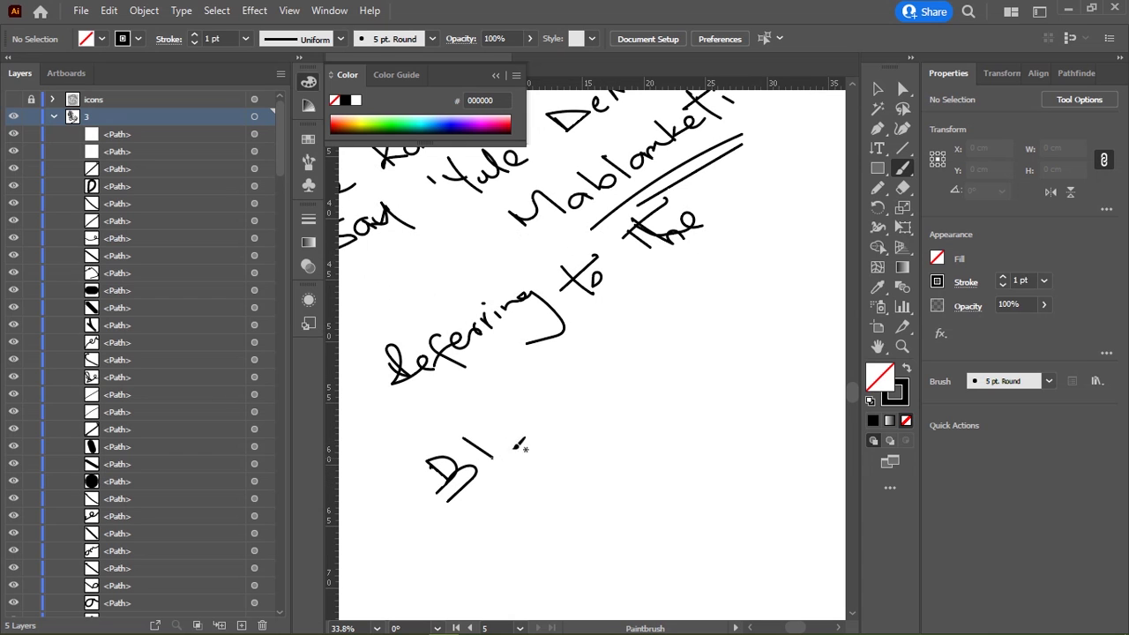
{"action": "left_click_drag", "start_coordinate": [518, 444], "coordinate": [553, 399]}
{"action": "left_click_drag", "start_coordinate": [543, 415], "coordinate": [586, 367]}
{"action": "left_click_drag", "start_coordinate": [592, 374], "coordinate": [609, 361]}
{"action": "left_click_drag", "start_coordinate": [622, 357], "coordinate": [529, 361]}
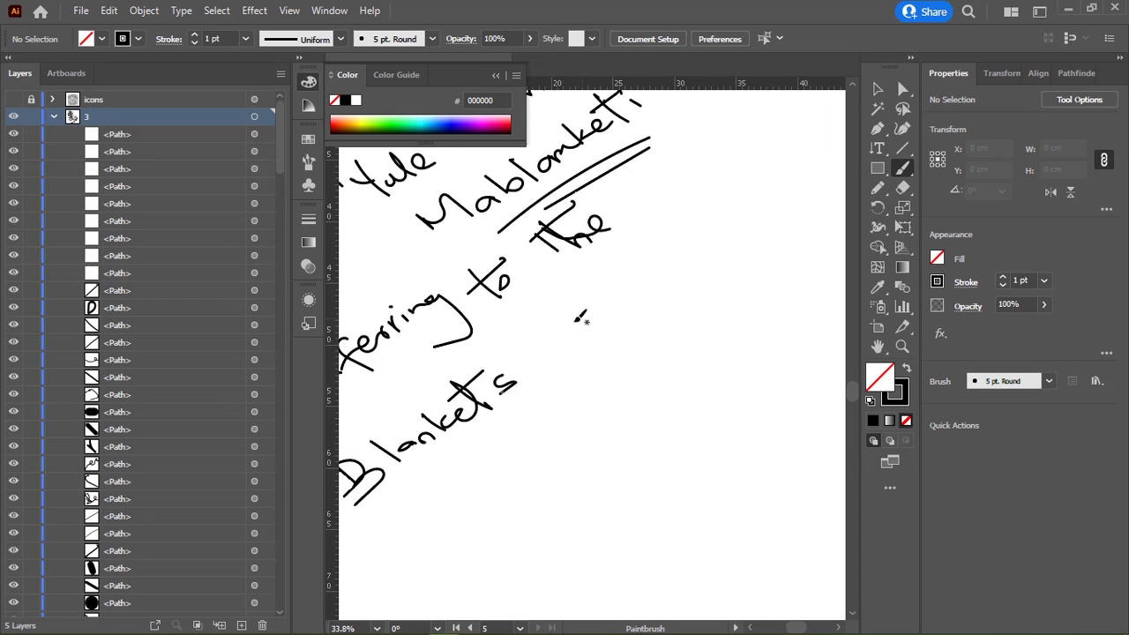
{"action": "left_click_drag", "start_coordinate": [577, 314], "coordinate": [564, 346]}
{"action": "left_click_drag", "start_coordinate": [651, 287], "coordinate": [554, 328]}
{"action": "mouse_move", "coordinate": [530, 284]}
{"action": "left_mouse_down"}
{"action": "mouse_move", "coordinate": [575, 319]}
{"action": "mouse_move", "coordinate": [560, 285]}
{"action": "mouse_move", "coordinate": [604, 276]}
{"action": "left_mouse_up"}
{"action": "left_click_drag", "start_coordinate": [607, 287], "coordinate": [658, 240]}
{"action": "mouse_move", "coordinate": [401, 485]}
{"action": "left_mouse_down"}
{"action": "mouse_move", "coordinate": [507, 415]}
{"action": "mouse_move", "coordinate": [561, 446]}
{"action": "mouse_move", "coordinate": [628, 397]}
{"action": "left_mouse_up"}
Step: Select one of the handwritten strokes, then go back to the Paintbrush
{"action": "scroll", "coordinate": [591, 353], "scroll_direction": "down", "scroll_amount": 3}
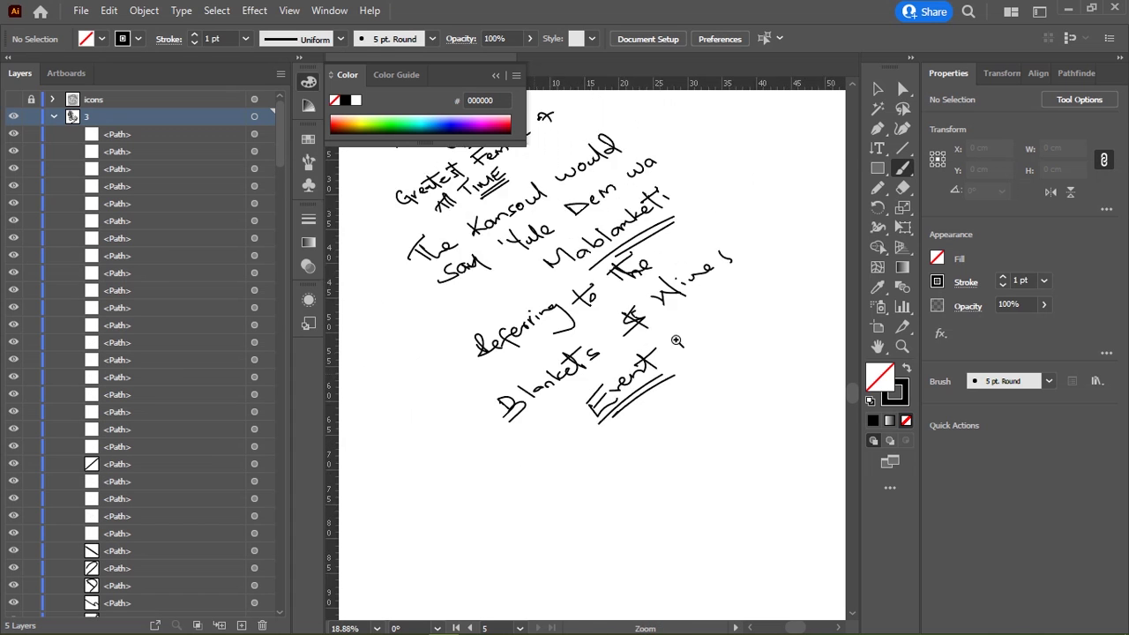
{"action": "scroll", "coordinate": [591, 353], "scroll_direction": "down", "scroll_amount": 3}
{"action": "key", "text": "a"}
{"action": "left_click", "coordinate": [581, 307]}
{"action": "scroll", "coordinate": [716, 423], "scroll_direction": "up", "scroll_amount": 3}
{"action": "scroll", "coordinate": [670, 353], "scroll_direction": "up", "scroll_amount": 2}
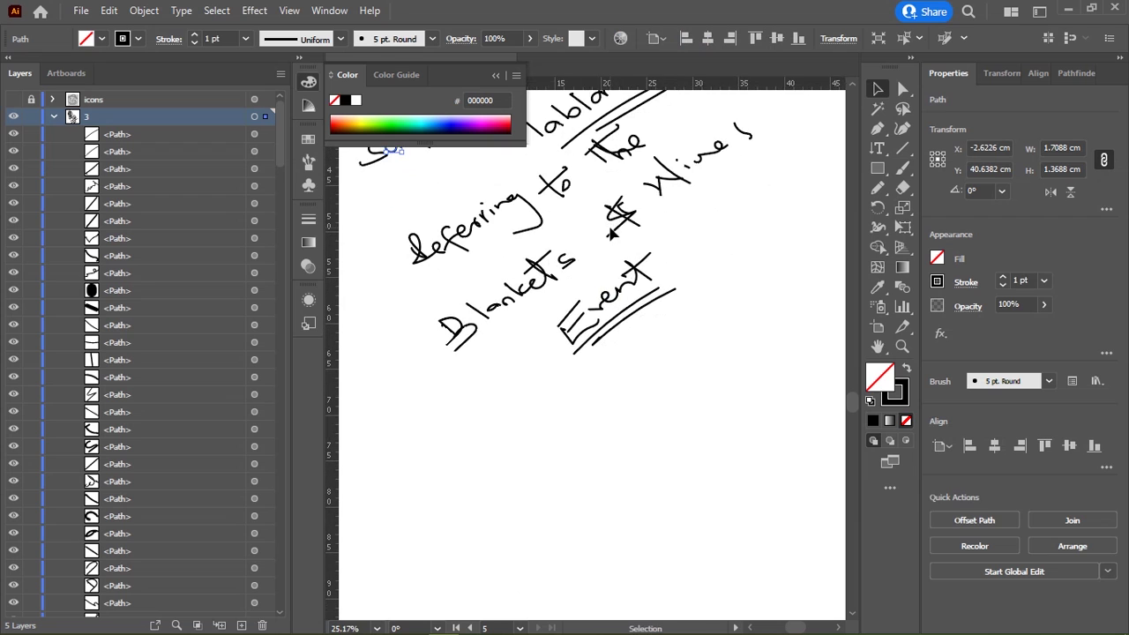
{"action": "key", "text": "b"}
{"action": "scroll", "coordinate": [515, 421], "scroll_direction": "down", "scroll_amount": 3}
Step: Write 'Remember' below the note with 'LIKE' underneath
{"action": "left_click_drag", "start_coordinate": [408, 323], "coordinate": [559, 221]}
{"action": "left_click_drag", "start_coordinate": [542, 262], "coordinate": [506, 280]}
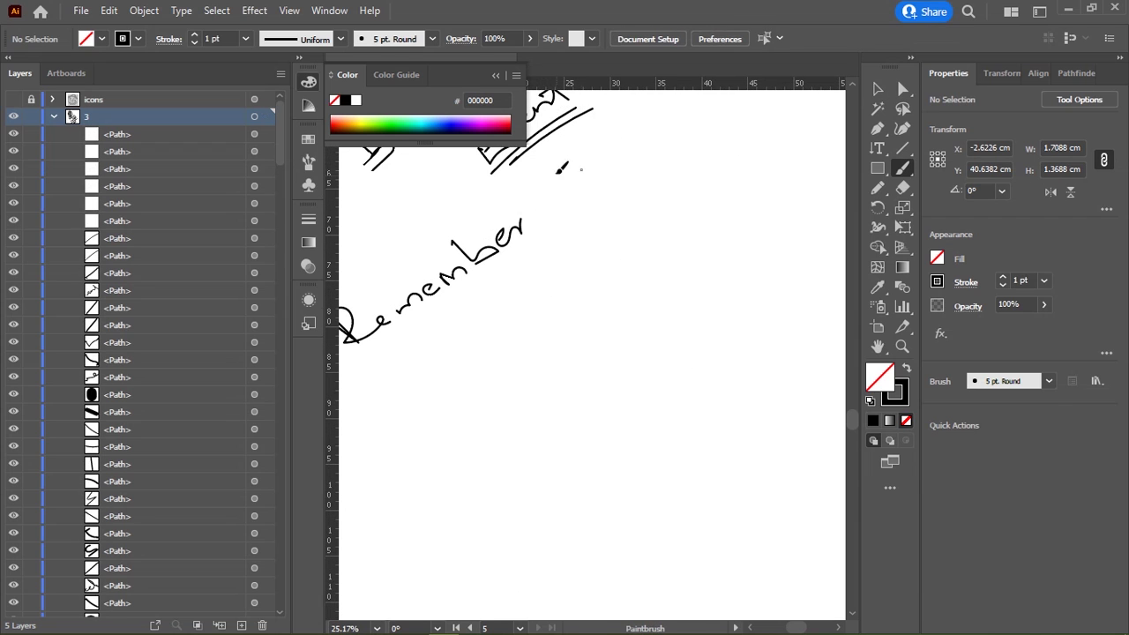
{"action": "left_click_drag", "start_coordinate": [554, 170], "coordinate": [584, 198]}
{"action": "mouse_move", "coordinate": [582, 172]}
{"action": "left_mouse_down"}
{"action": "mouse_move", "coordinate": [554, 195]}
{"action": "mouse_move", "coordinate": [600, 174]}
{"action": "left_mouse_up"}
{"action": "mouse_move", "coordinate": [428, 378]}
{"action": "left_mouse_down"}
{"action": "mouse_move", "coordinate": [529, 285]}
{"action": "mouse_move", "coordinate": [551, 287]}
{"action": "left_mouse_up"}
{"action": "mouse_move", "coordinate": [559, 258]}
{"action": "left_mouse_down"}
{"action": "mouse_move", "coordinate": [570, 278]}
{"action": "mouse_move", "coordinate": [609, 254]}
{"action": "left_mouse_up"}
{"action": "left_click", "coordinate": [594, 234]}
{"action": "left_click_drag", "start_coordinate": [628, 201], "coordinate": [597, 247]}
{"action": "mouse_move", "coordinate": [596, 247]}
{"action": "left_mouse_down"}
{"action": "mouse_move", "coordinate": [646, 225]}
{"action": "mouse_move", "coordinate": [632, 214]}
{"action": "left_mouse_up"}
Step: Write 'SHARE' below LIKE followed by an ampersand
{"action": "mouse_move", "coordinate": [628, 296]}
{"action": "left_mouse_down"}
{"action": "mouse_move", "coordinate": [517, 257]}
{"action": "mouse_move", "coordinate": [444, 318]}
{"action": "left_mouse_up"}
{"action": "left_click_drag", "start_coordinate": [476, 273], "coordinate": [464, 291]}
{"action": "left_click_drag", "start_coordinate": [502, 253], "coordinate": [491, 284]}
{"action": "left_click_drag", "start_coordinate": [483, 278], "coordinate": [509, 269]}
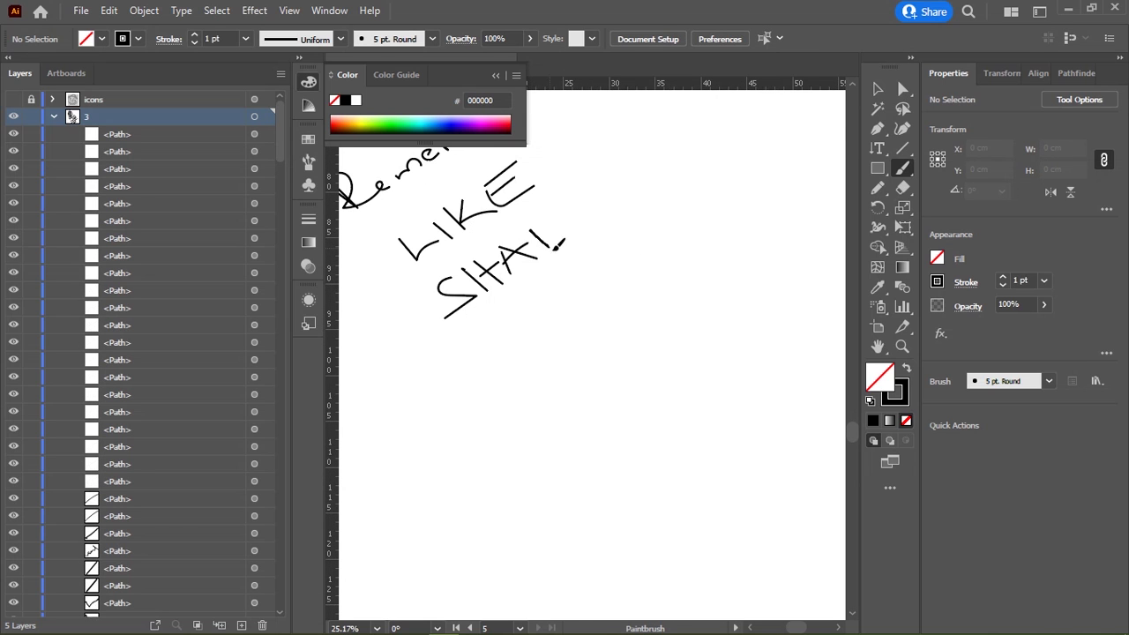
{"action": "left_click_drag", "start_coordinate": [556, 228], "coordinate": [578, 248]}
{"action": "mouse_move", "coordinate": [605, 196]}
{"action": "left_mouse_down"}
{"action": "mouse_move", "coordinate": [572, 238]}
{"action": "mouse_move", "coordinate": [598, 211]}
{"action": "left_mouse_up"}
{"action": "scroll", "coordinate": [557, 309], "scroll_direction": "down", "scroll_amount": 3}
{"action": "mouse_move", "coordinate": [501, 253]}
{"action": "left_mouse_down"}
{"action": "mouse_move", "coordinate": [474, 267]}
{"action": "mouse_move", "coordinate": [467, 344]}
{"action": "left_mouse_up"}
Step: Write 'SUBSCRIBE', undoing a wrong letter, and underline the reminder
{"action": "left_click_drag", "start_coordinate": [499, 293], "coordinate": [554, 295]}
{"action": "mouse_move", "coordinate": [557, 270]}
{"action": "left_mouse_down"}
{"action": "mouse_move", "coordinate": [564, 279]}
{"action": "mouse_move", "coordinate": [532, 278]}
{"action": "left_mouse_up"}
{"action": "key", "text": "ctrl+z"}
{"action": "left_click_drag", "start_coordinate": [533, 280], "coordinate": [552, 295]}
{"action": "mouse_move", "coordinate": [572, 254]}
{"action": "left_mouse_down"}
{"action": "mouse_move", "coordinate": [552, 292]}
{"action": "mouse_move", "coordinate": [671, 188]}
{"action": "left_mouse_up"}
{"action": "left_click_drag", "start_coordinate": [662, 209], "coordinate": [711, 178]}
{"action": "left_click_drag", "start_coordinate": [689, 173], "coordinate": [693, 166]}
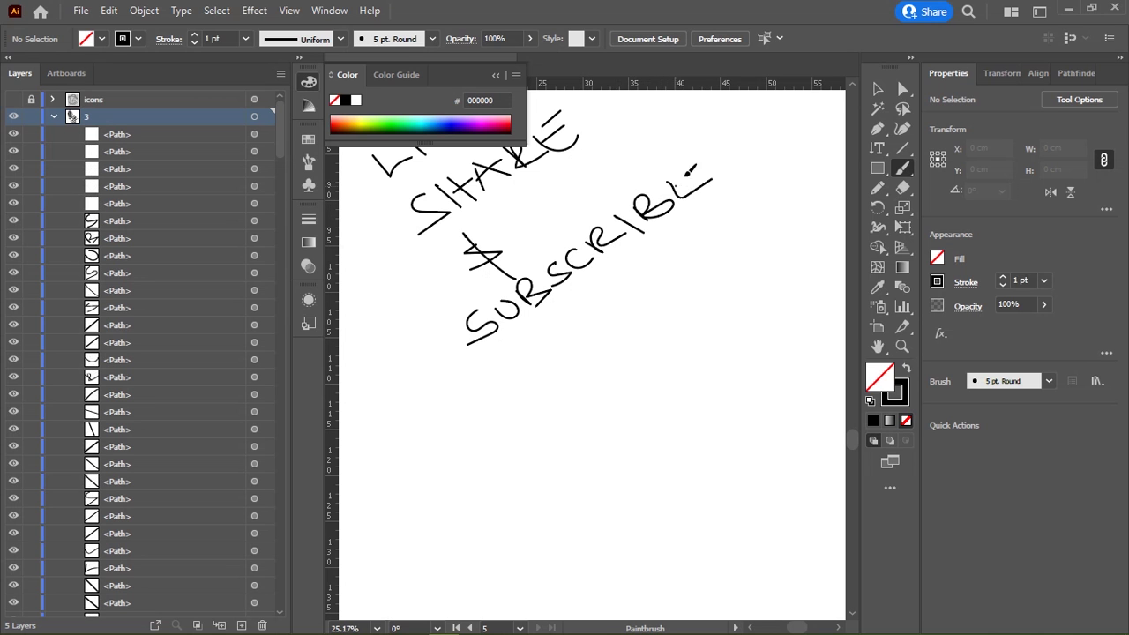
{"action": "left_click_drag", "start_coordinate": [540, 338], "coordinate": [678, 230]}
{"action": "left_click_drag", "start_coordinate": [577, 323], "coordinate": [685, 238]}
{"action": "scroll", "coordinate": [630, 257], "scroll_direction": "down", "scroll_amount": 2}
{"action": "scroll", "coordinate": [693, 258], "scroll_direction": "up", "scroll_amount": 3}
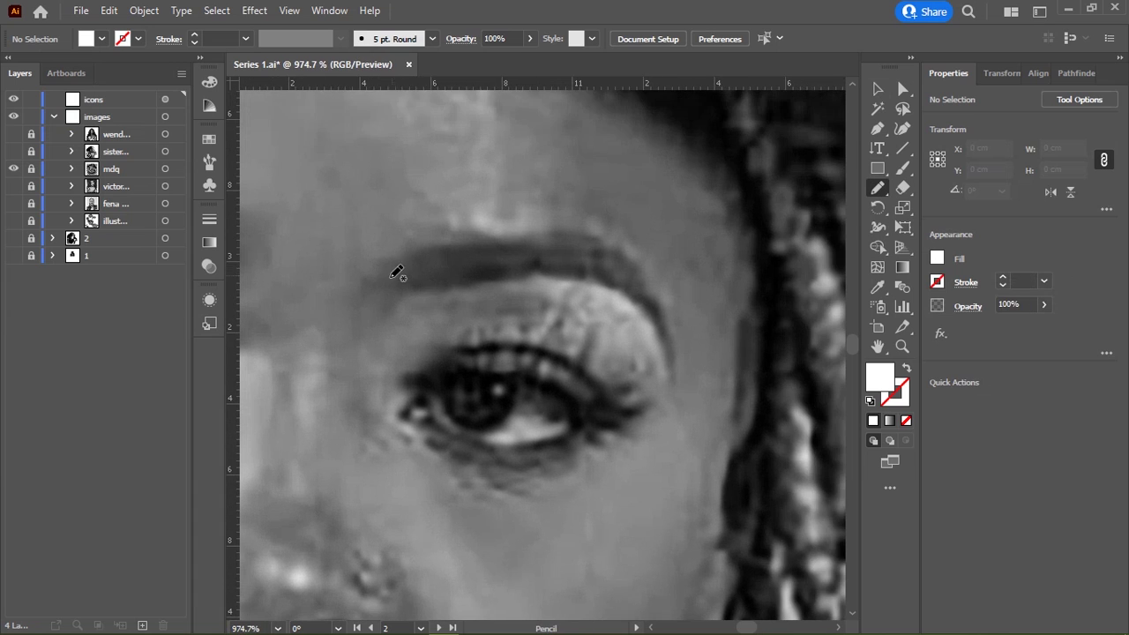
Step: Trace the right eyebrow as a closed Pencil shape, fill it black, and zoom out to the face
{"action": "left_click_drag", "start_coordinate": [380, 285], "coordinate": [396, 253]}
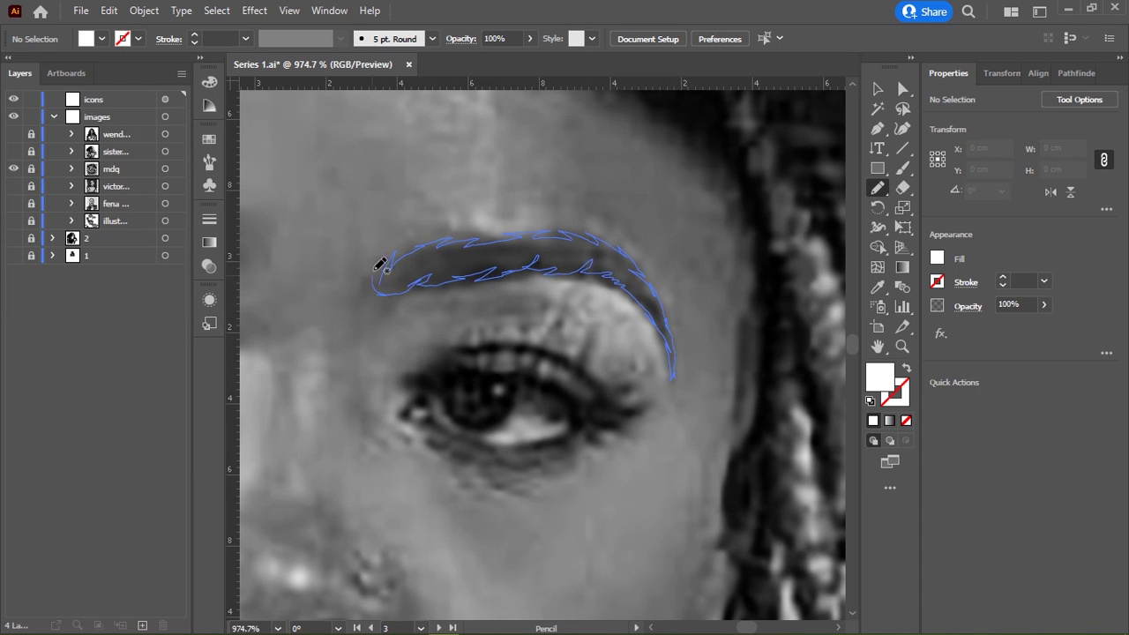
{"action": "left_click_drag", "start_coordinate": [381, 265], "coordinate": [379, 270]}
{"action": "scroll", "coordinate": [549, 285], "scroll_direction": "left", "scroll_amount": 5}
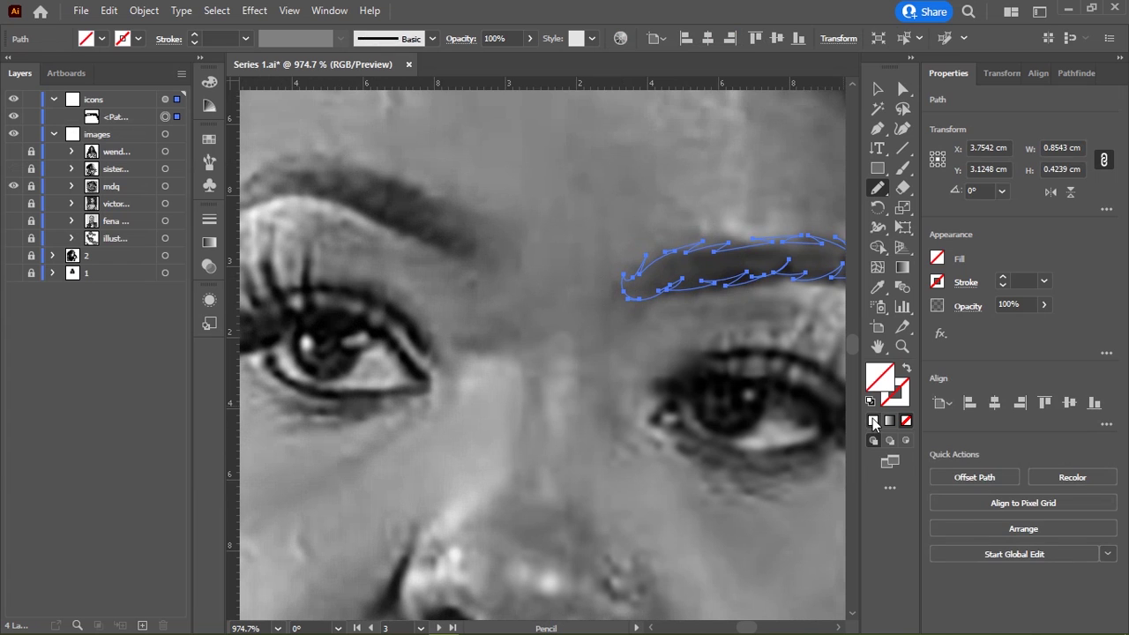
{"action": "left_click", "coordinate": [875, 422]}
{"action": "left_click_drag", "start_coordinate": [307, 117], "coordinate": [373, 202]}
{"action": "scroll", "coordinate": [617, 265], "scroll_direction": "down", "scroll_amount": 2}
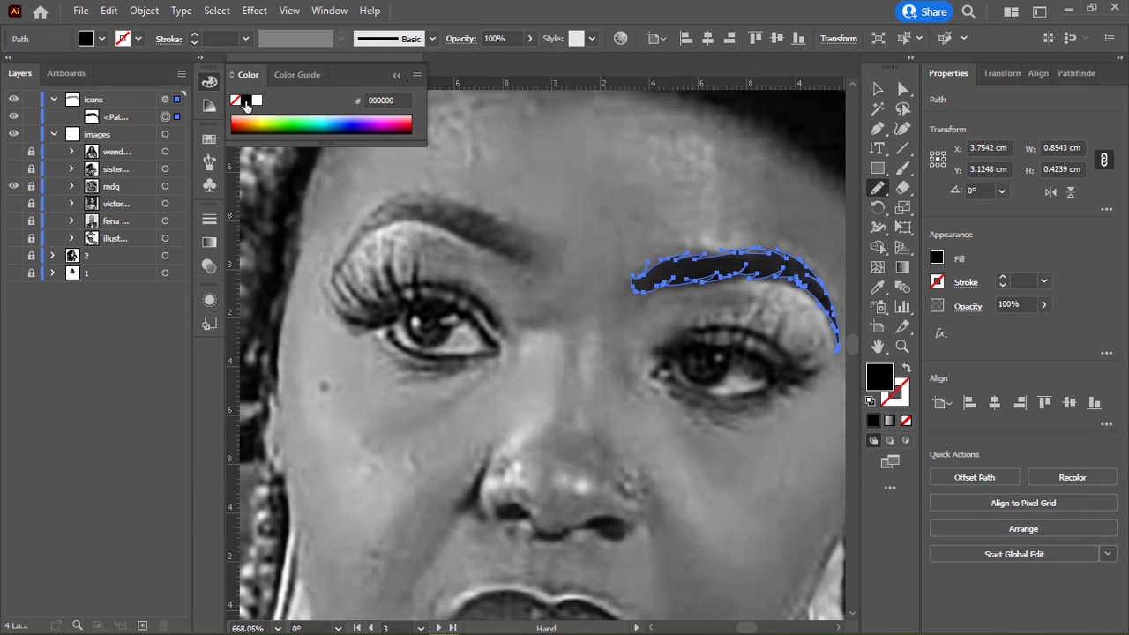
{"action": "scroll", "coordinate": [570, 244], "scroll_direction": "down", "scroll_amount": 1}
{"action": "scroll", "coordinate": [571, 245], "scroll_direction": "down", "scroll_amount": 1}
{"action": "scroll", "coordinate": [571, 244], "scroll_direction": "down", "scroll_amount": 1}
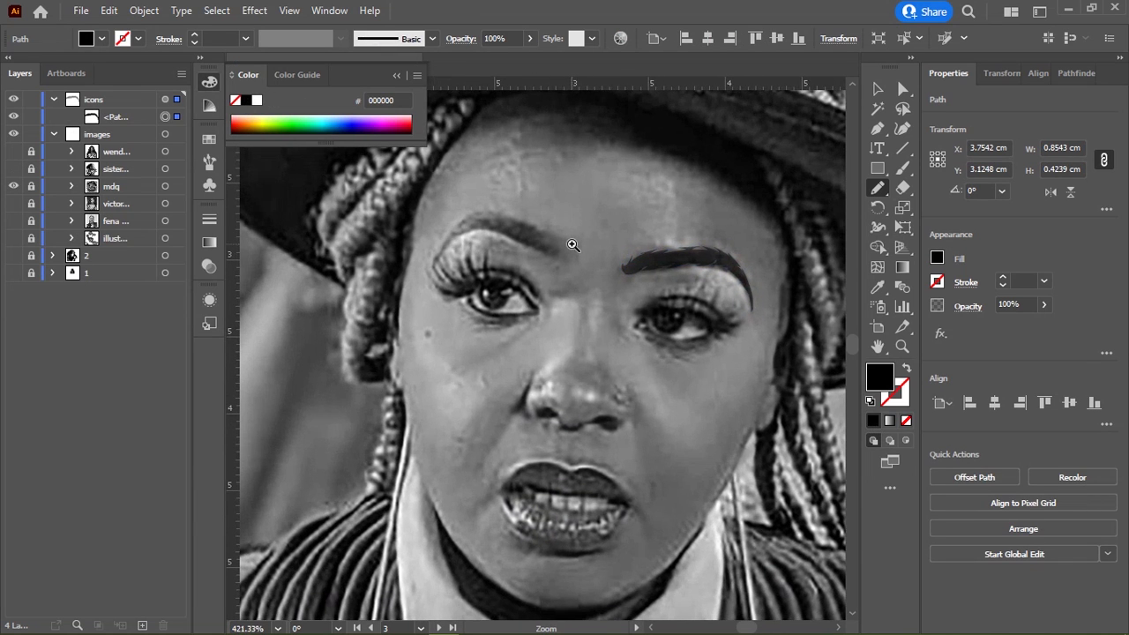
{"action": "left_click_drag", "start_coordinate": [573, 245], "coordinate": [379, 180]}
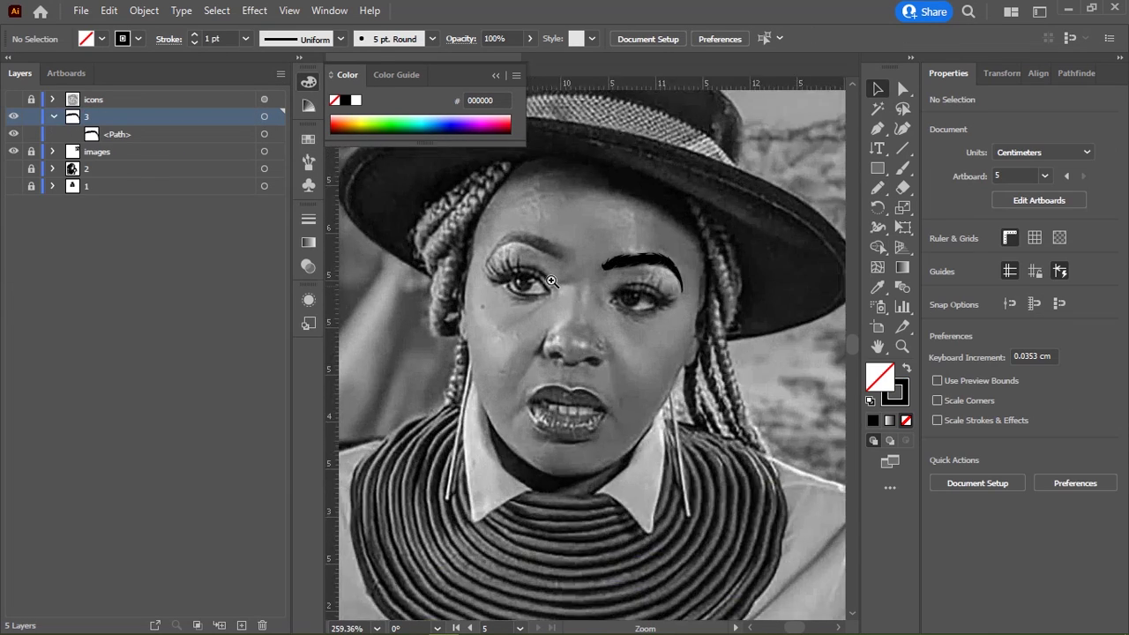
Step: Zoom in on the left eye, trace its eyebrow, and fill it solid black with no outline
{"action": "left_click", "coordinate": [552, 281]}
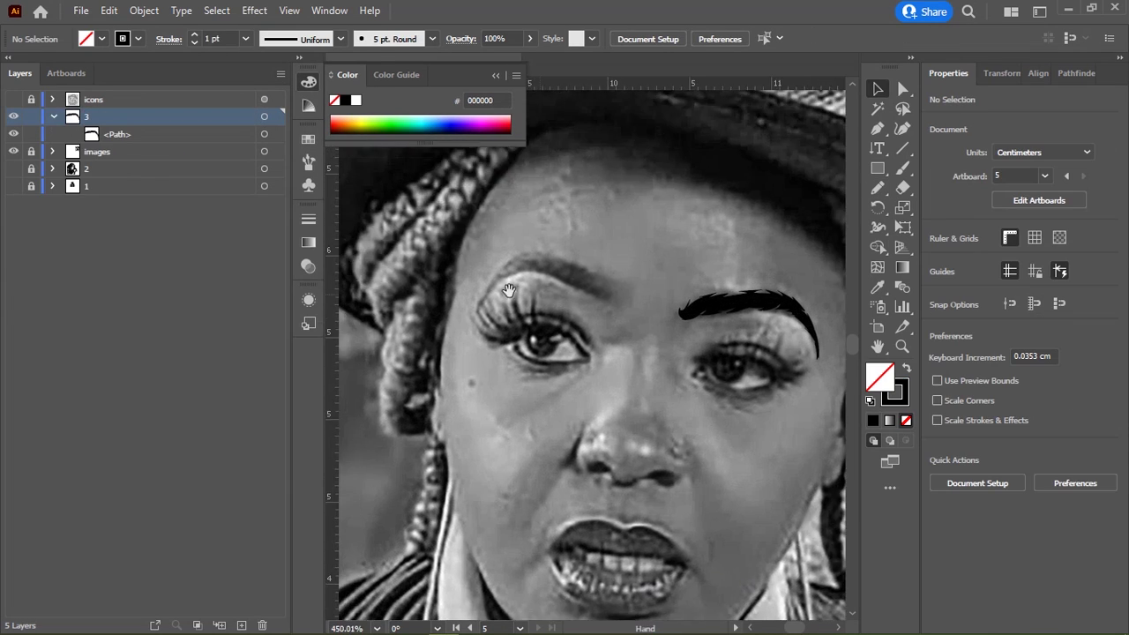
{"action": "key", "text": "n"}
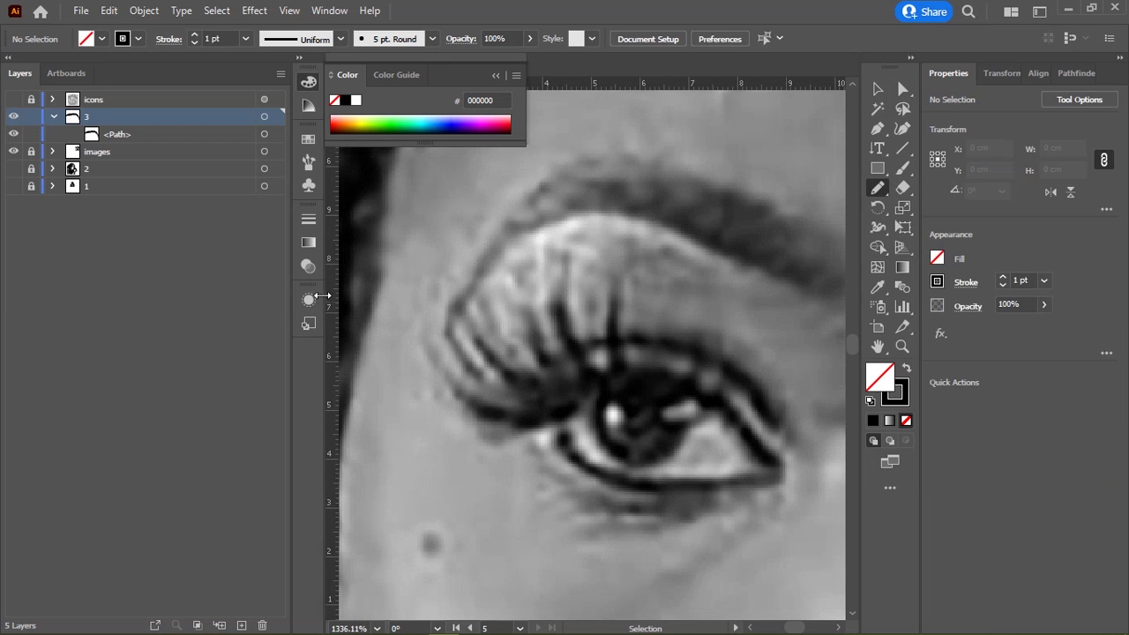
{"action": "left_click_drag", "start_coordinate": [288, 308], "coordinate": [116, 300]}
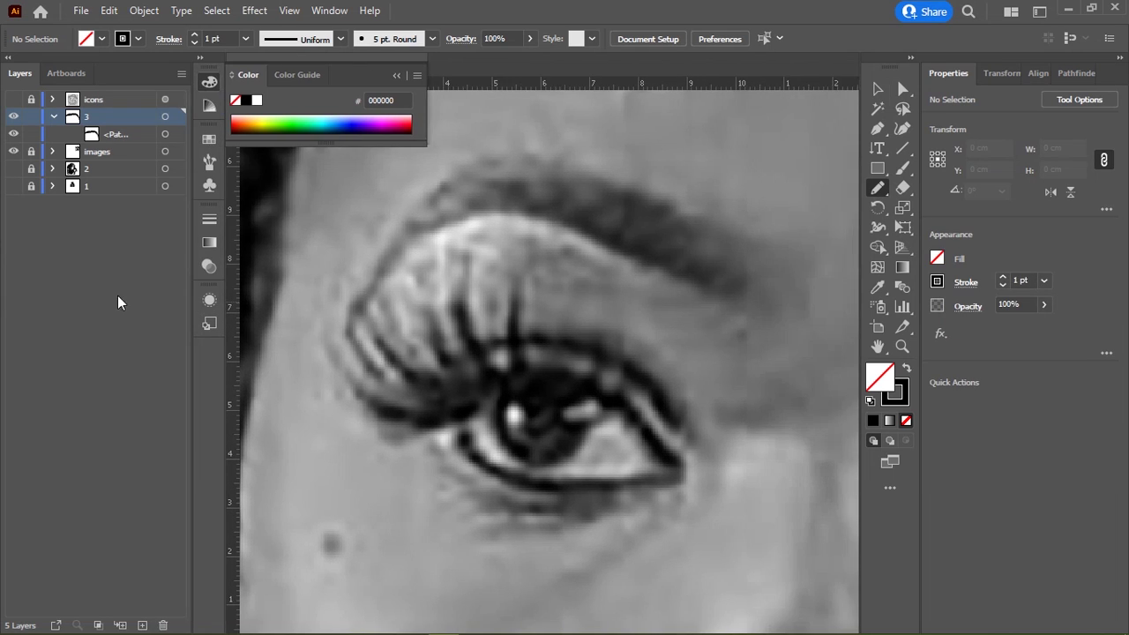
{"action": "left_click_drag", "start_coordinate": [423, 286], "coordinate": [353, 308]}
{"action": "left_click_drag", "start_coordinate": [285, 356], "coordinate": [304, 318]}
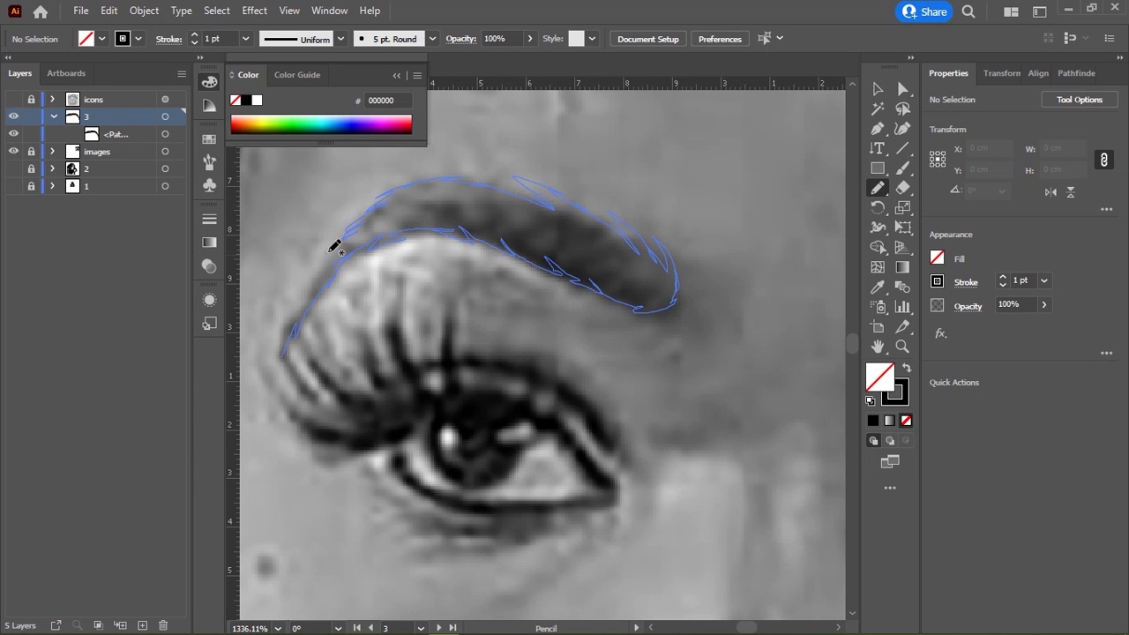
{"action": "left_click_drag", "start_coordinate": [286, 360], "coordinate": [279, 369]}
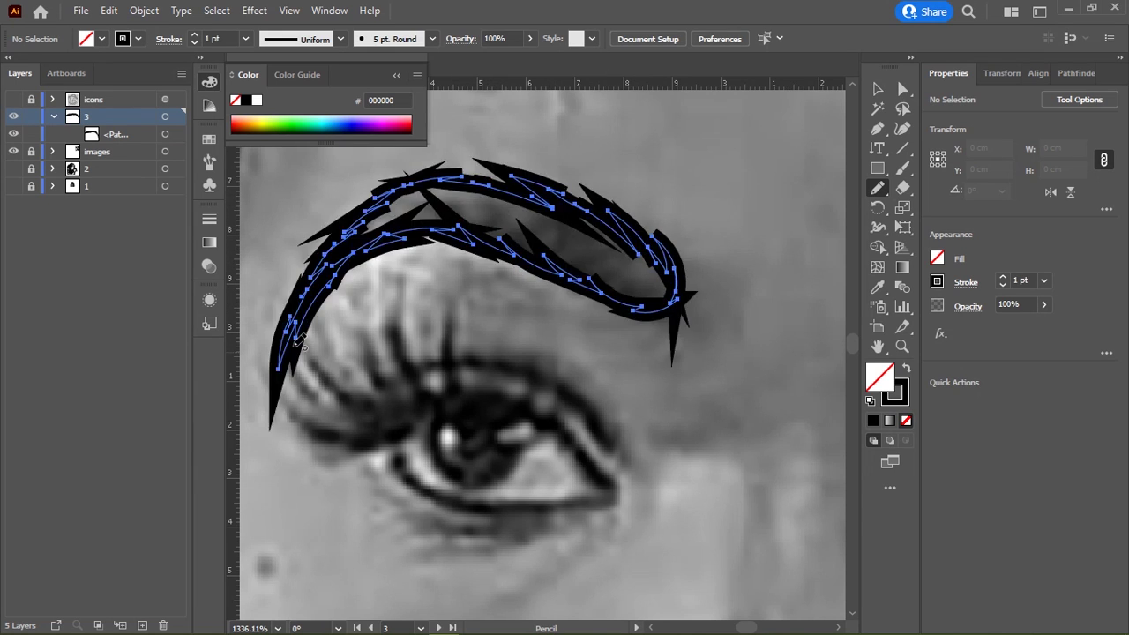
{"action": "left_click", "coordinate": [905, 371]}
Step: Redraw the eyebrow's lower edge more cleanly, then pull back to the whole face
{"action": "left_click", "coordinate": [544, 257]}
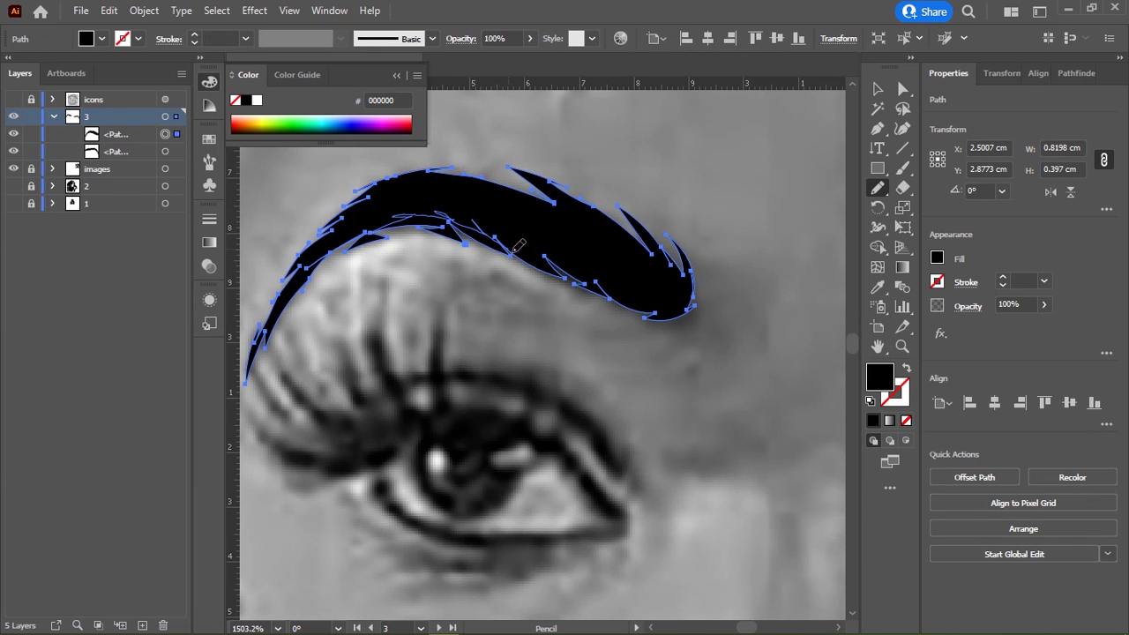
{"action": "left_click_drag", "start_coordinate": [575, 267], "coordinate": [594, 279]}
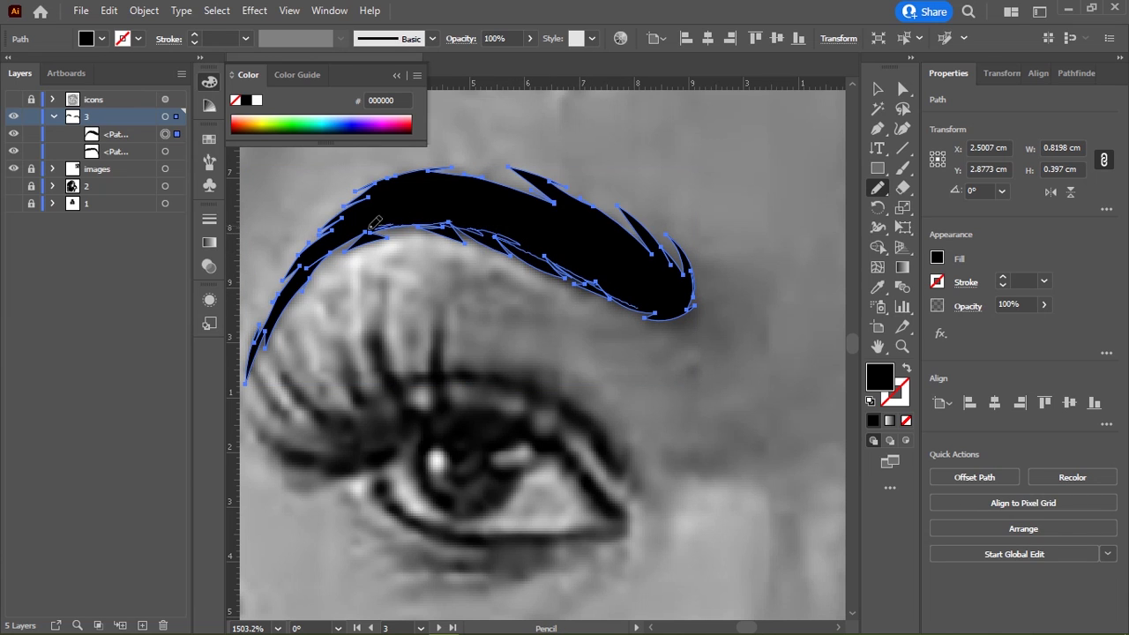
{"action": "left_click_drag", "start_coordinate": [488, 202], "coordinate": [452, 234]}
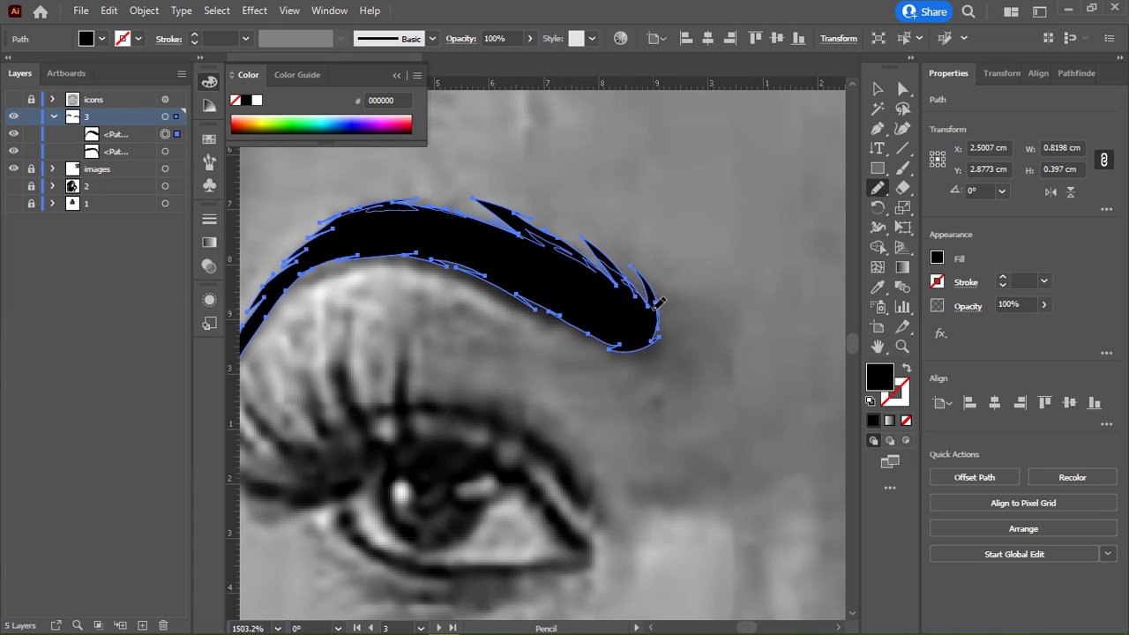
{"action": "scroll", "coordinate": [645, 308], "scroll_direction": "down", "scroll_amount": 3}
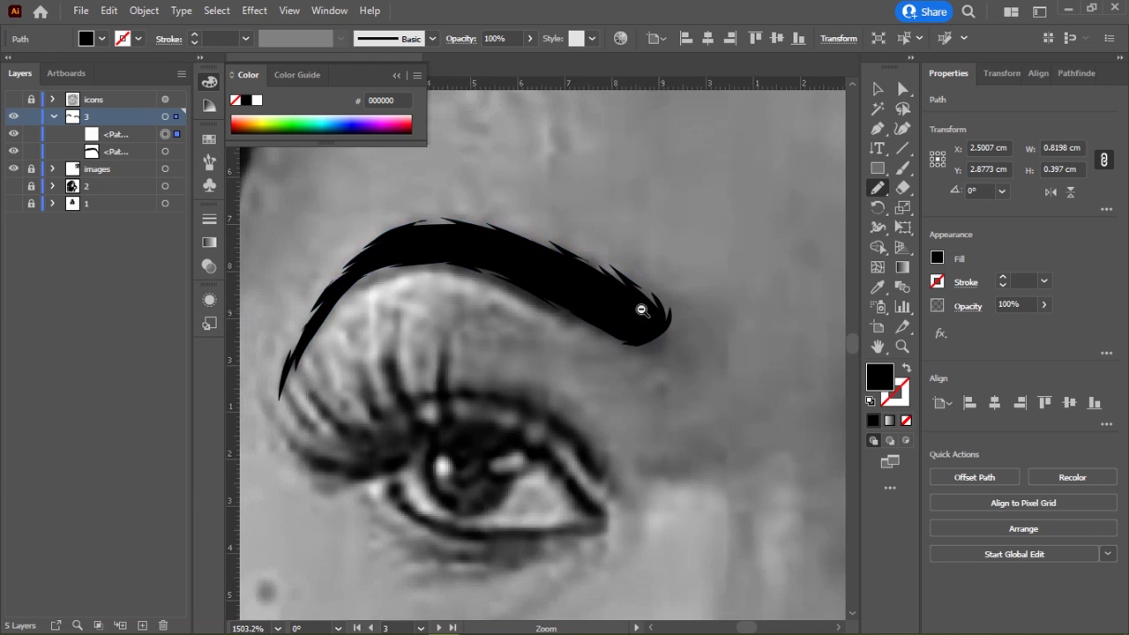
{"action": "scroll", "coordinate": [645, 308], "scroll_direction": "down", "scroll_amount": 3}
{"action": "left_click_drag", "start_coordinate": [645, 308], "coordinate": [559, 233]}
{"action": "scroll", "coordinate": [559, 233], "scroll_direction": "down", "scroll_amount": 2}
{"action": "scroll", "coordinate": [529, 247], "scroll_direction": "up", "scroll_amount": 3}
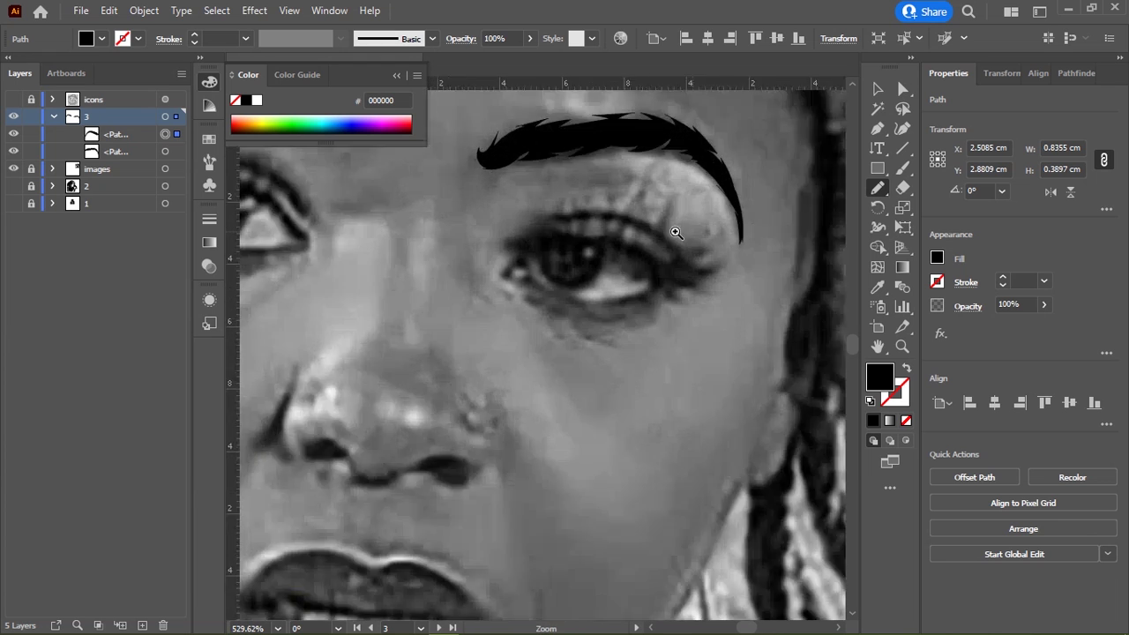
{"action": "scroll", "coordinate": [510, 254], "scroll_direction": "up", "scroll_amount": 3}
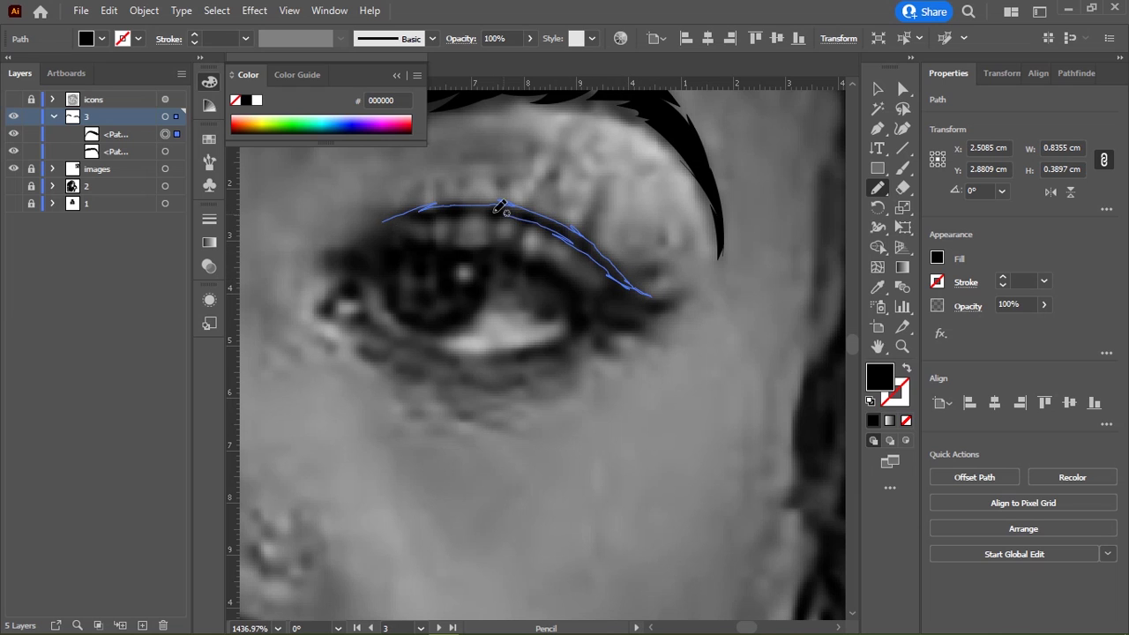
Step: Draw the upper eyelid line of the left eye close to the lashes
{"action": "left_click_drag", "start_coordinate": [389, 220], "coordinate": [391, 222]}
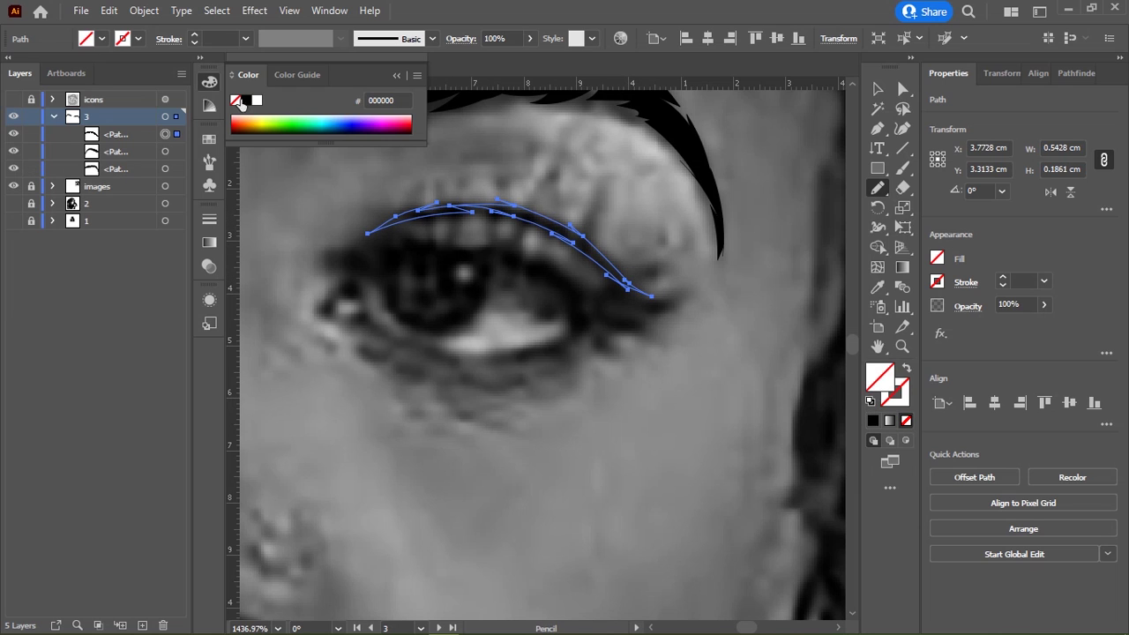
{"action": "left_click_drag", "start_coordinate": [520, 250], "coordinate": [686, 245]}
{"action": "left_click_drag", "start_coordinate": [301, 142], "coordinate": [424, 248]}
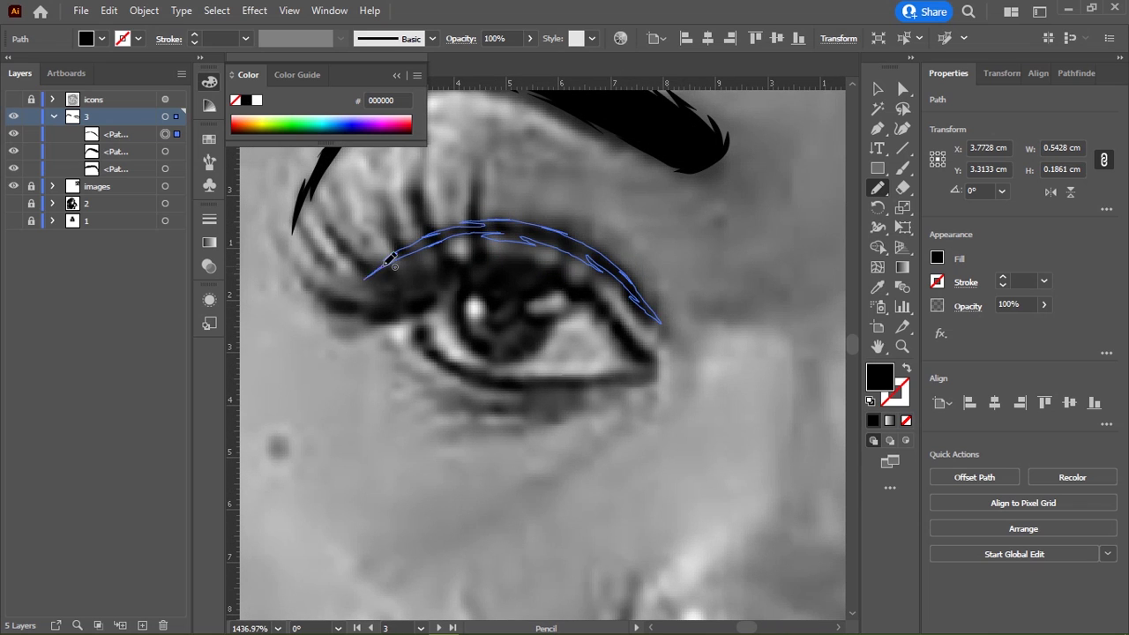
{"action": "left_click_drag", "start_coordinate": [389, 258], "coordinate": [366, 277]}
{"action": "scroll", "coordinate": [598, 266], "scroll_direction": "down", "scroll_amount": 2}
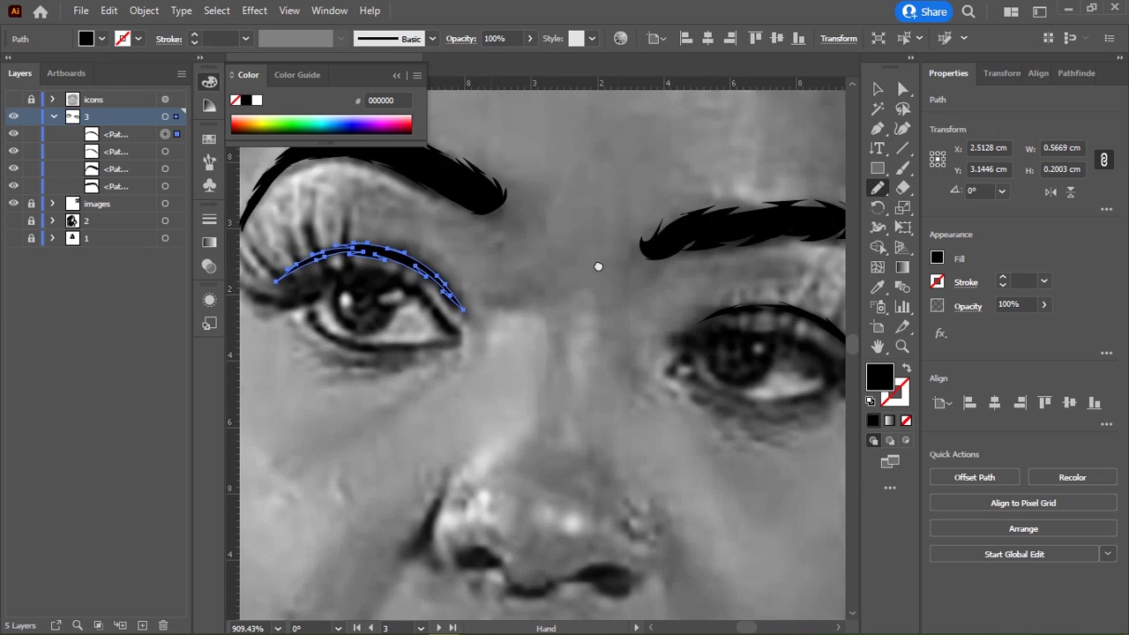
{"action": "scroll", "coordinate": [598, 266], "scroll_direction": "right", "scroll_amount": 3}
{"action": "scroll", "coordinate": [610, 308], "scroll_direction": "down", "scroll_amount": 2}
{"action": "scroll", "coordinate": [504, 197], "scroll_direction": "up", "scroll_amount": 1}
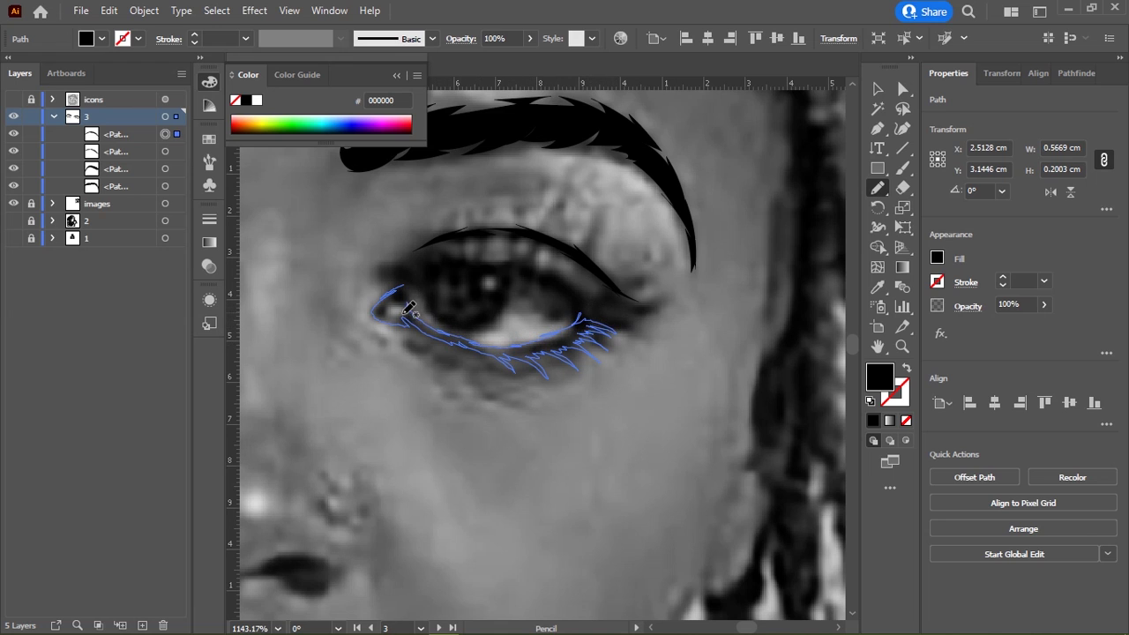
Step: Add the lower lid line and upper lashes, then fill all eye strokes solid black
{"action": "left_click_drag", "start_coordinate": [397, 304], "coordinate": [458, 265]}
{"action": "mouse_move", "coordinate": [431, 300]}
{"action": "left_mouse_down"}
{"action": "mouse_move", "coordinate": [452, 272]}
{"action": "mouse_move", "coordinate": [439, 294]}
{"action": "mouse_move", "coordinate": [454, 326]}
{"action": "mouse_move", "coordinate": [501, 325]}
{"action": "mouse_move", "coordinate": [516, 278]}
{"action": "mouse_move", "coordinate": [609, 320]}
{"action": "mouse_move", "coordinate": [677, 286]}
{"action": "mouse_move", "coordinate": [664, 294]}
{"action": "mouse_move", "coordinate": [616, 235]}
{"action": "left_mouse_up"}
{"action": "left_click_drag", "start_coordinate": [569, 272], "coordinate": [589, 214]}
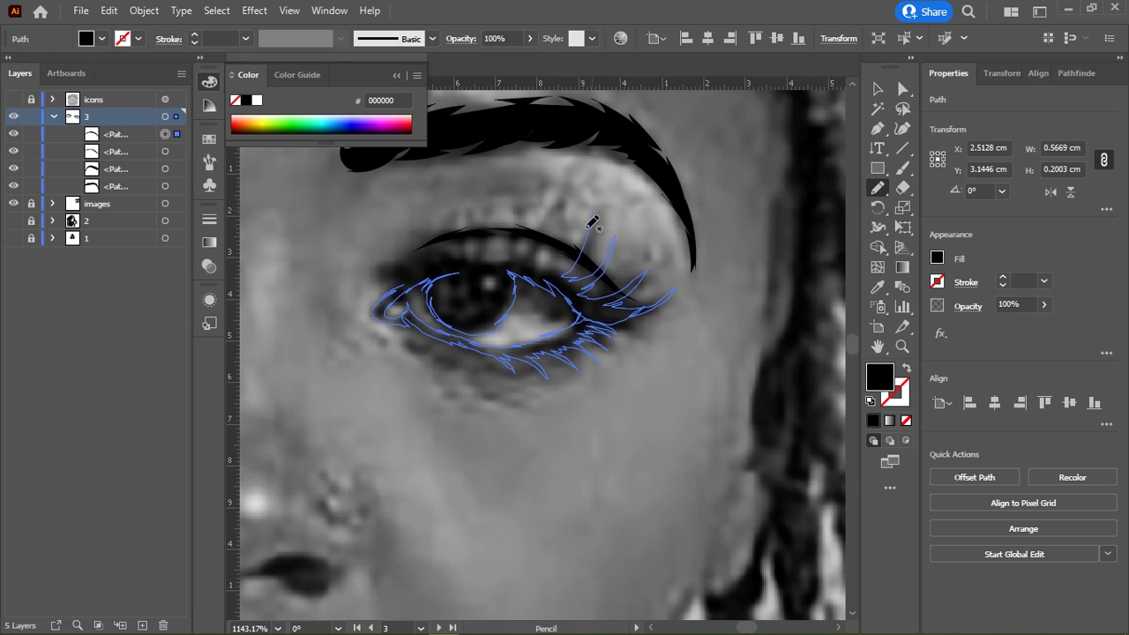
{"action": "mouse_move", "coordinate": [551, 263]}
{"action": "left_mouse_down"}
{"action": "mouse_move", "coordinate": [569, 210]}
{"action": "mouse_move", "coordinate": [566, 232]}
{"action": "mouse_move", "coordinate": [553, 191]}
{"action": "mouse_move", "coordinate": [518, 215]}
{"action": "left_mouse_up"}
{"action": "mouse_move", "coordinate": [508, 260]}
{"action": "left_mouse_down"}
{"action": "mouse_move", "coordinate": [513, 205]}
{"action": "mouse_move", "coordinate": [477, 208]}
{"action": "left_mouse_up"}
{"action": "mouse_move", "coordinate": [473, 259]}
{"action": "left_mouse_down"}
{"action": "mouse_move", "coordinate": [469, 203]}
{"action": "mouse_move", "coordinate": [446, 229]}
{"action": "left_mouse_up"}
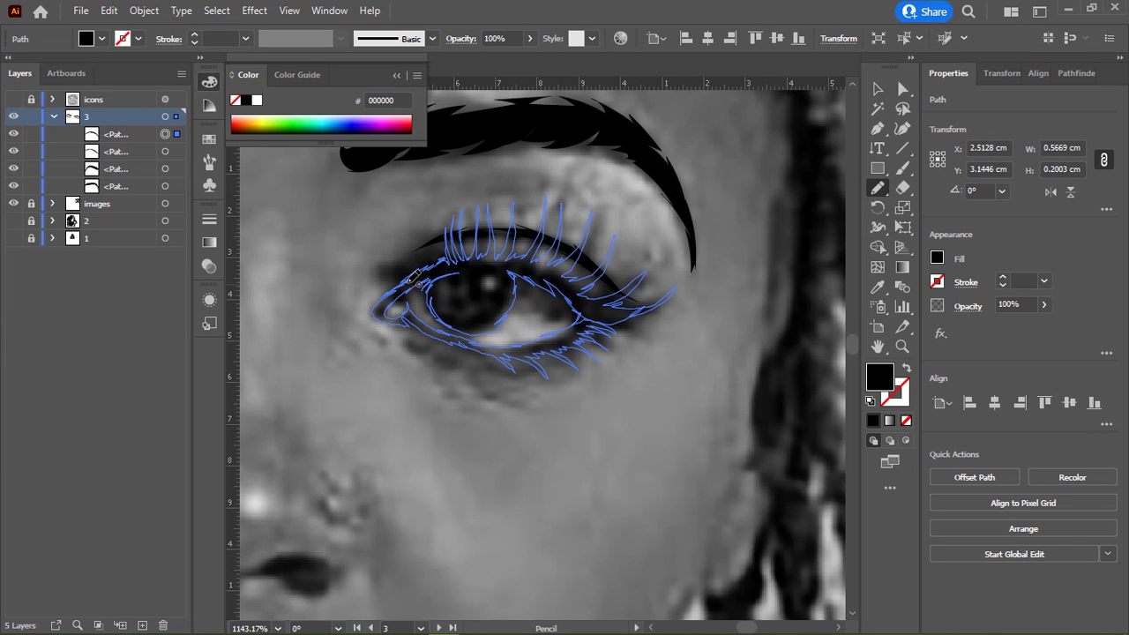
{"action": "key", "text": "ctrl+a"}
{"action": "left_click_drag", "start_coordinate": [534, 291], "coordinate": [735, 291]}
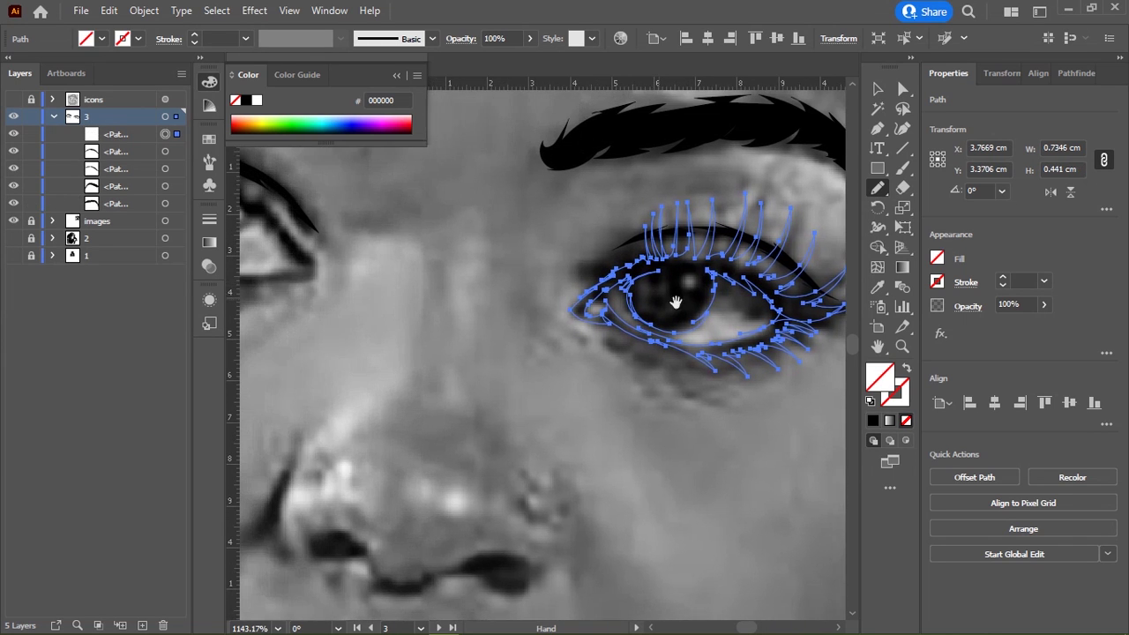
{"action": "left_click", "coordinate": [873, 420]}
Step: Draw the other eye's lid line, upper and lower lashes, and fill them black
{"action": "left_click_drag", "start_coordinate": [532, 260], "coordinate": [696, 273]}
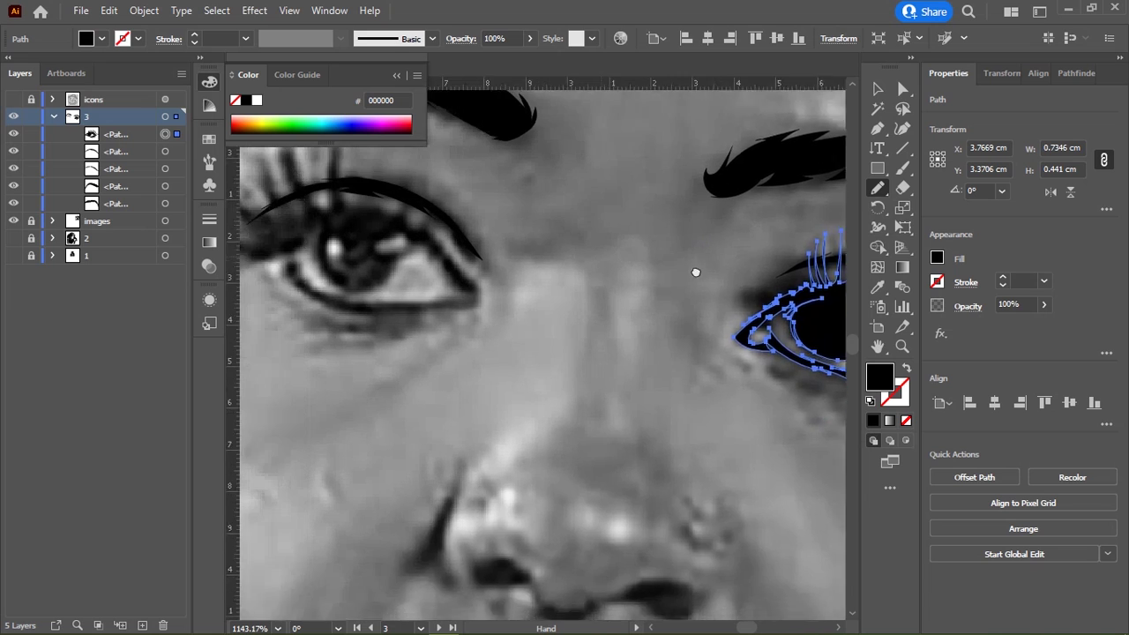
{"action": "left_click_drag", "start_coordinate": [416, 296], "coordinate": [494, 333]}
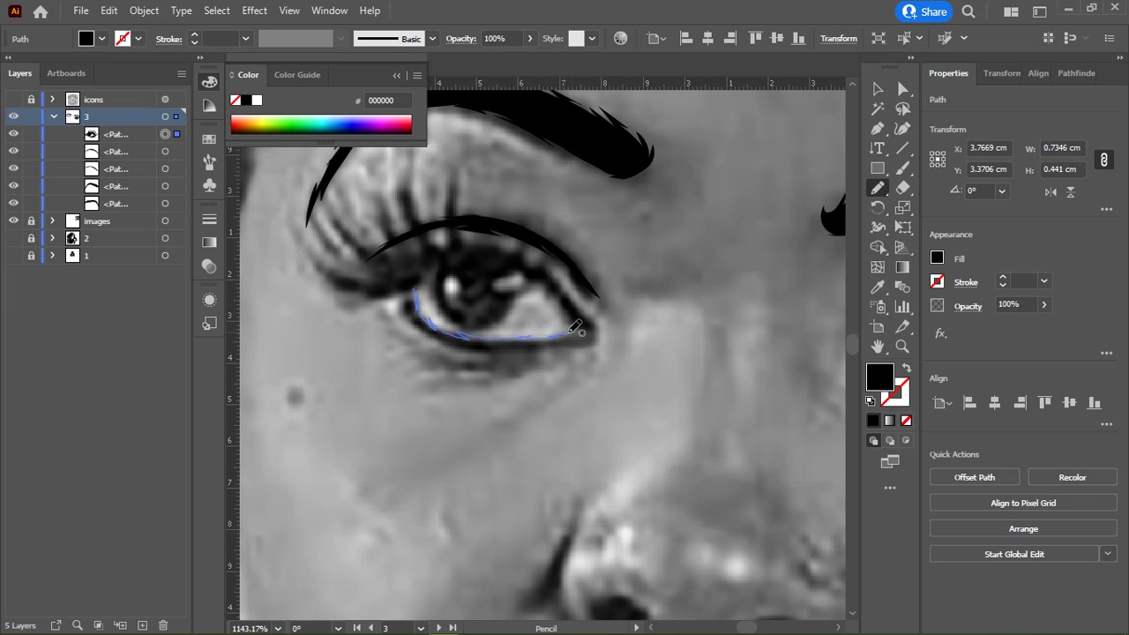
{"action": "mouse_move", "coordinate": [588, 333]}
{"action": "left_mouse_down"}
{"action": "mouse_move", "coordinate": [541, 277]}
{"action": "mouse_move", "coordinate": [472, 328]}
{"action": "mouse_move", "coordinate": [432, 270]}
{"action": "mouse_move", "coordinate": [380, 291]}
{"action": "mouse_move", "coordinate": [346, 287]}
{"action": "mouse_move", "coordinate": [297, 235]}
{"action": "mouse_move", "coordinate": [369, 282]}
{"action": "mouse_move", "coordinate": [332, 244]}
{"action": "mouse_move", "coordinate": [373, 259]}
{"action": "mouse_move", "coordinate": [356, 222]}
{"action": "mouse_move", "coordinate": [403, 248]}
{"action": "mouse_move", "coordinate": [396, 220]}
{"action": "mouse_move", "coordinate": [413, 234]}
{"action": "mouse_move", "coordinate": [441, 212]}
{"action": "mouse_move", "coordinate": [445, 190]}
{"action": "mouse_move", "coordinate": [481, 228]}
{"action": "mouse_move", "coordinate": [512, 171]}
{"action": "mouse_move", "coordinate": [500, 231]}
{"action": "mouse_move", "coordinate": [519, 202]}
{"action": "mouse_move", "coordinate": [521, 231]}
{"action": "mouse_move", "coordinate": [534, 189]}
{"action": "mouse_move", "coordinate": [533, 250]}
{"action": "mouse_move", "coordinate": [569, 219]}
{"action": "mouse_move", "coordinate": [543, 261]}
{"action": "mouse_move", "coordinate": [589, 237]}
{"action": "left_mouse_up"}
{"action": "mouse_move", "coordinate": [589, 237]}
{"action": "left_mouse_down"}
{"action": "mouse_move", "coordinate": [556, 279]}
{"action": "mouse_move", "coordinate": [580, 305]}
{"action": "mouse_move", "coordinate": [578, 340]}
{"action": "mouse_move", "coordinate": [483, 364]}
{"action": "mouse_move", "coordinate": [465, 352]}
{"action": "left_mouse_up"}
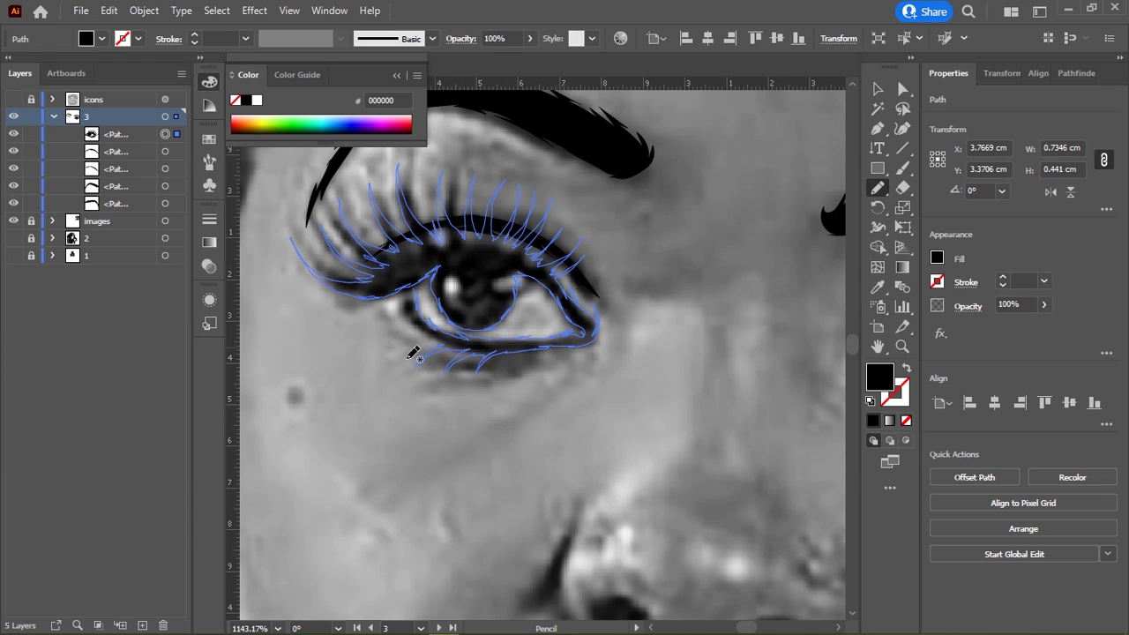
{"action": "left_click_drag", "start_coordinate": [431, 339], "coordinate": [393, 354]}
{"action": "left_click_drag", "start_coordinate": [428, 282], "coordinate": [430, 284]}
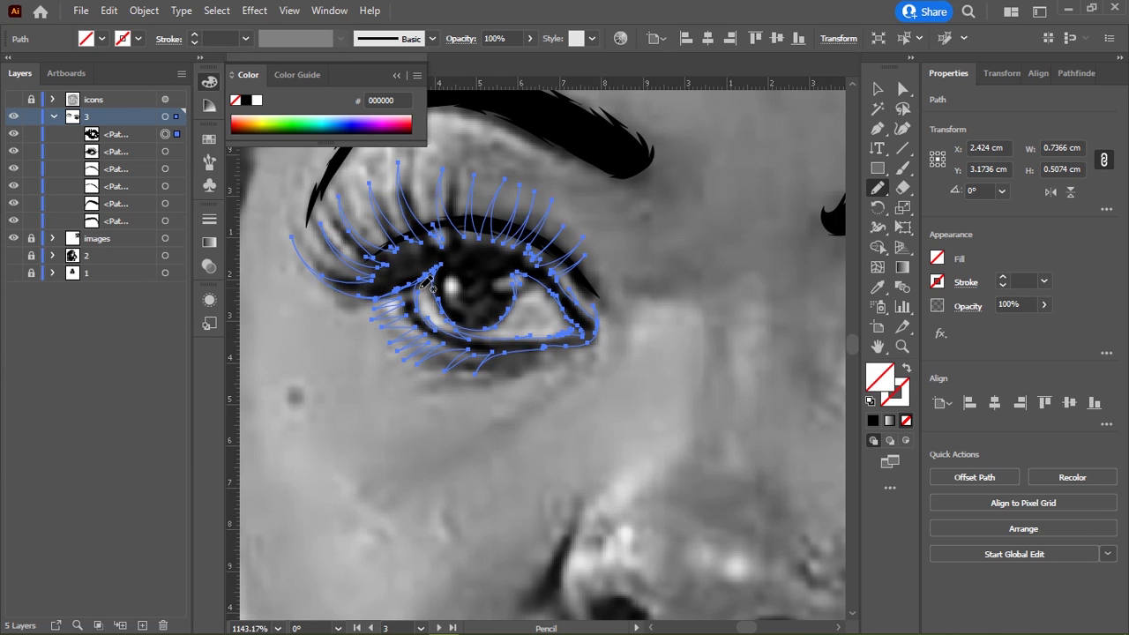
{"action": "left_click", "coordinate": [246, 100]}
Step: Pencil-trace the nostril outline and the line along the right side of the nose
{"action": "scroll", "coordinate": [484, 270], "scroll_direction": "down", "scroll_amount": 5}
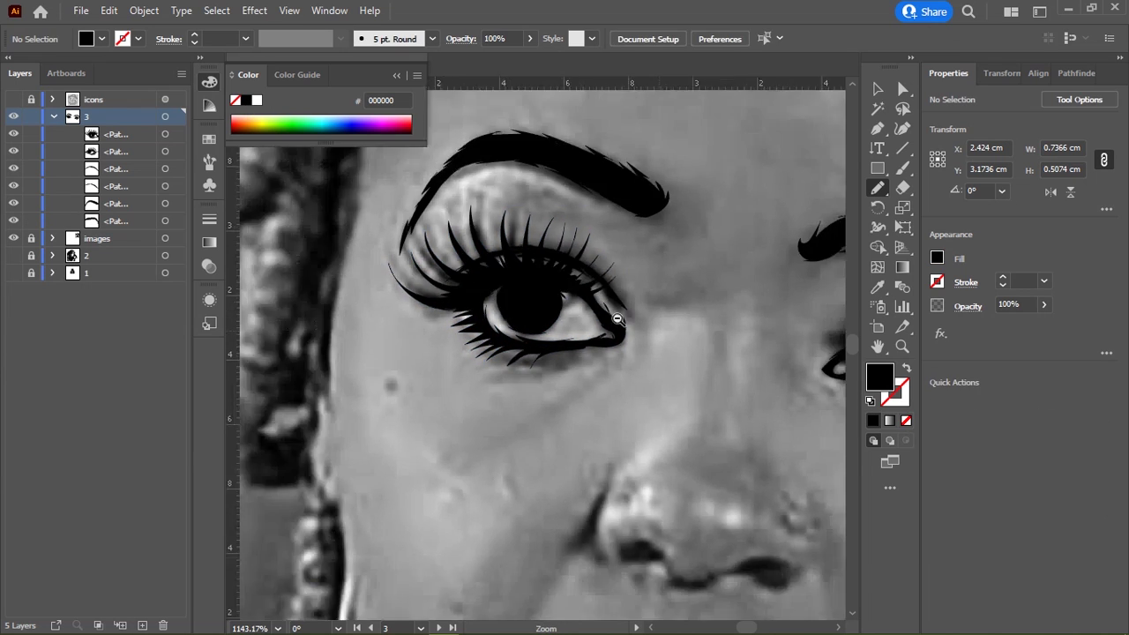
{"action": "scroll", "coordinate": [484, 270], "scroll_direction": "up", "scroll_amount": 5}
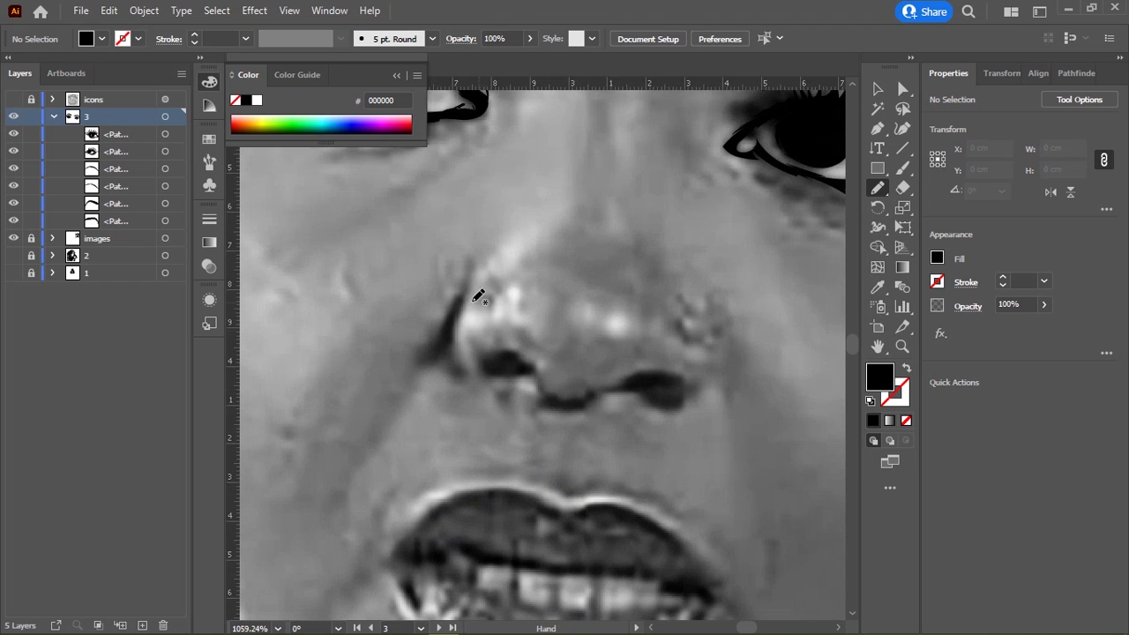
{"action": "left_click_drag", "start_coordinate": [470, 263], "coordinate": [463, 302]}
{"action": "mouse_move", "coordinate": [460, 340]}
{"action": "left_mouse_down"}
{"action": "mouse_move", "coordinate": [573, 394]}
{"action": "mouse_move", "coordinate": [632, 374]}
{"action": "mouse_move", "coordinate": [683, 370]}
{"action": "mouse_move", "coordinate": [679, 393]}
{"action": "mouse_move", "coordinate": [716, 376]}
{"action": "left_mouse_up"}
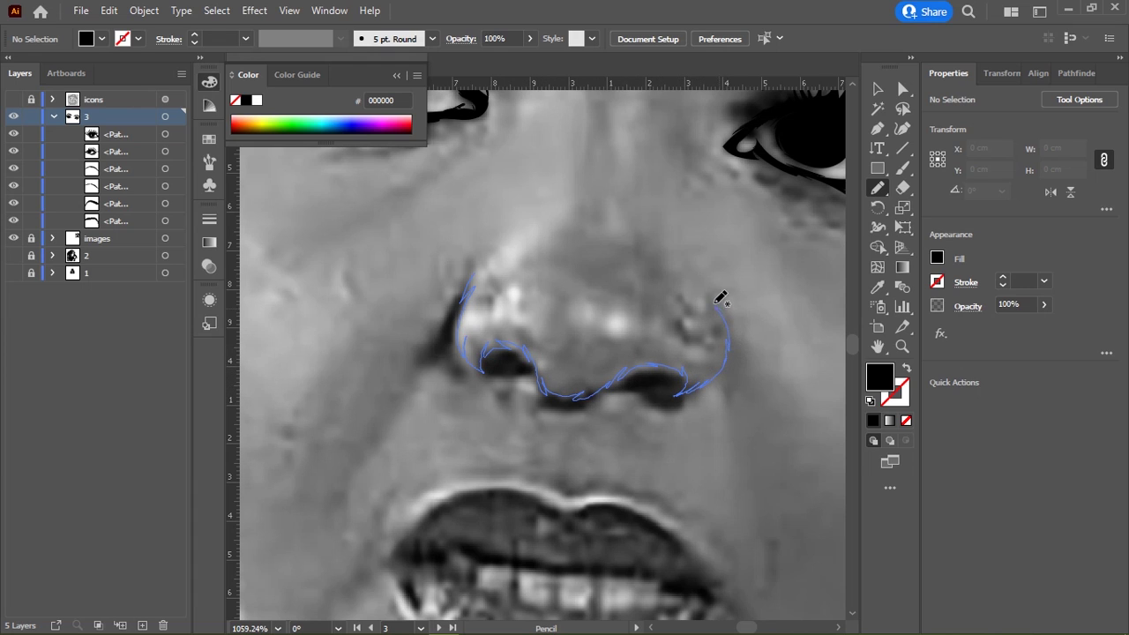
{"action": "mouse_move", "coordinate": [716, 304]}
{"action": "left_mouse_down"}
{"action": "mouse_move", "coordinate": [732, 398]}
{"action": "mouse_move", "coordinate": [706, 388]}
{"action": "mouse_move", "coordinate": [655, 406]}
{"action": "mouse_move", "coordinate": [615, 394]}
{"action": "mouse_move", "coordinate": [578, 403]}
{"action": "mouse_move", "coordinate": [459, 366]}
{"action": "mouse_move", "coordinate": [448, 334]}
{"action": "mouse_move", "coordinate": [464, 282]}
{"action": "mouse_move", "coordinate": [479, 277]}
{"action": "left_mouse_up"}
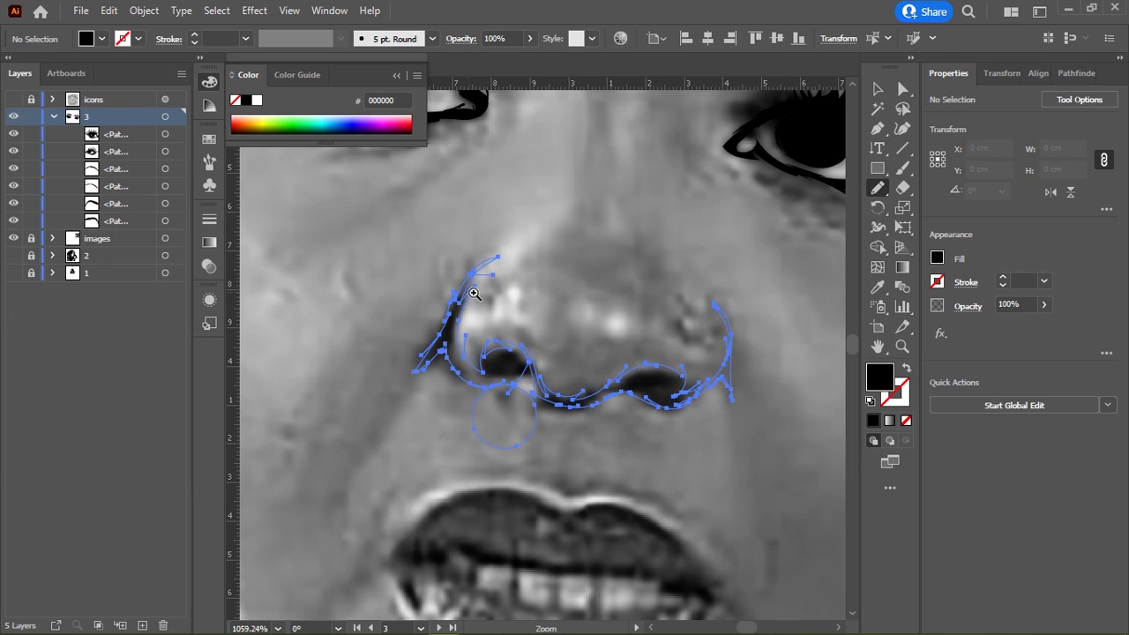
Step: Reshape the top of the nostril stroke and add a thin stroke along its edge
{"action": "scroll", "coordinate": [601, 298], "scroll_direction": "up", "scroll_amount": 5}
{"action": "left_click_drag", "start_coordinate": [600, 298], "coordinate": [597, 282]}
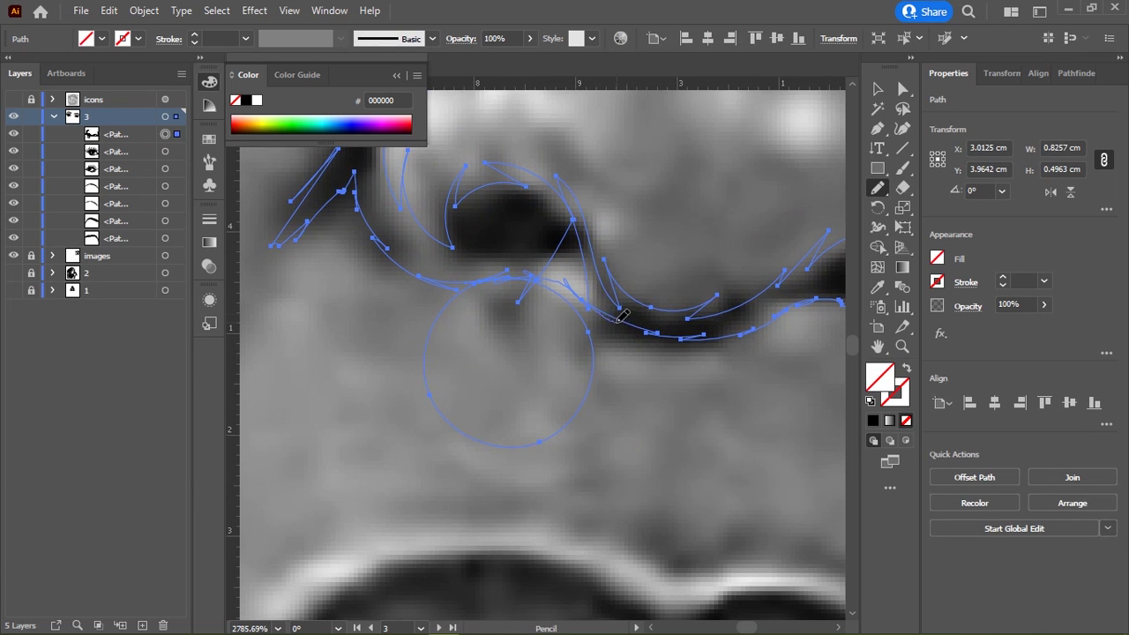
{"action": "scroll", "coordinate": [657, 300], "scroll_direction": "down", "scroll_amount": 2}
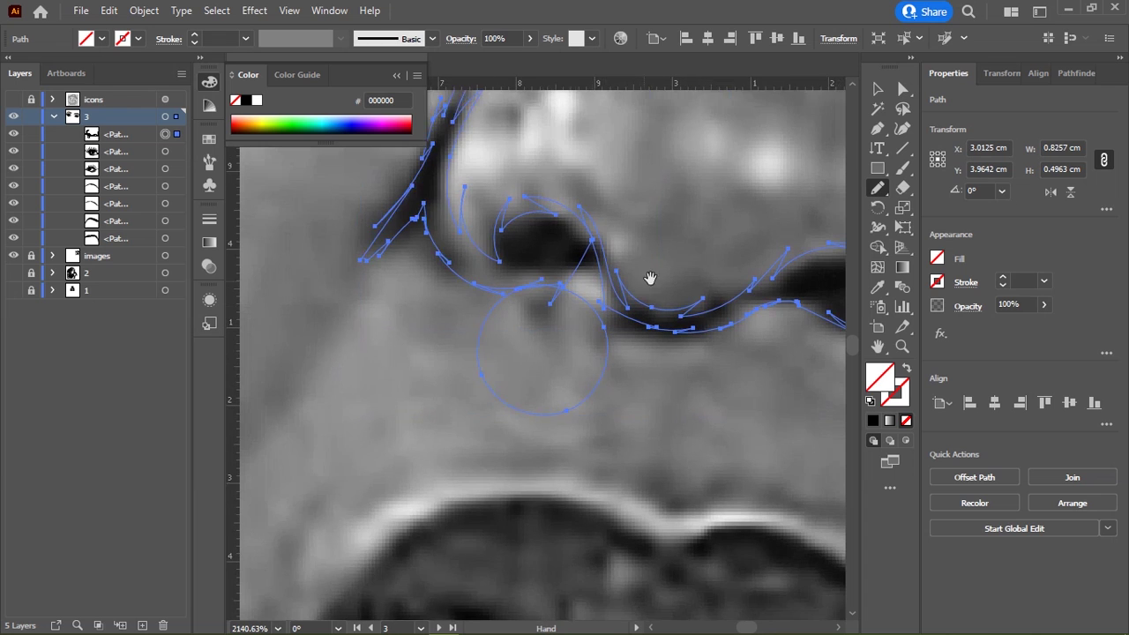
{"action": "mouse_move", "coordinate": [650, 280]}
{"action": "left_mouse_down"}
{"action": "mouse_move", "coordinate": [507, 310]}
{"action": "mouse_move", "coordinate": [516, 311]}
{"action": "left_mouse_up"}
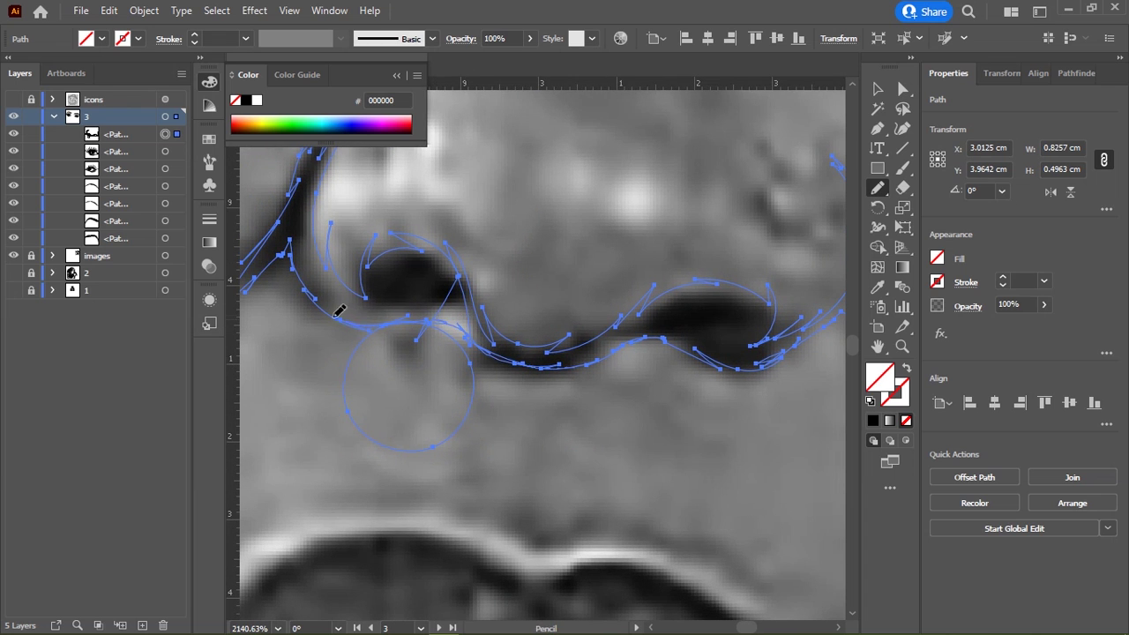
{"action": "scroll", "coordinate": [327, 315], "scroll_direction": "down", "scroll_amount": 5}
{"action": "scroll", "coordinate": [391, 270], "scroll_direction": "up", "scroll_amount": 1}
{"action": "scroll", "coordinate": [466, 343], "scroll_direction": "up", "scroll_amount": 3}
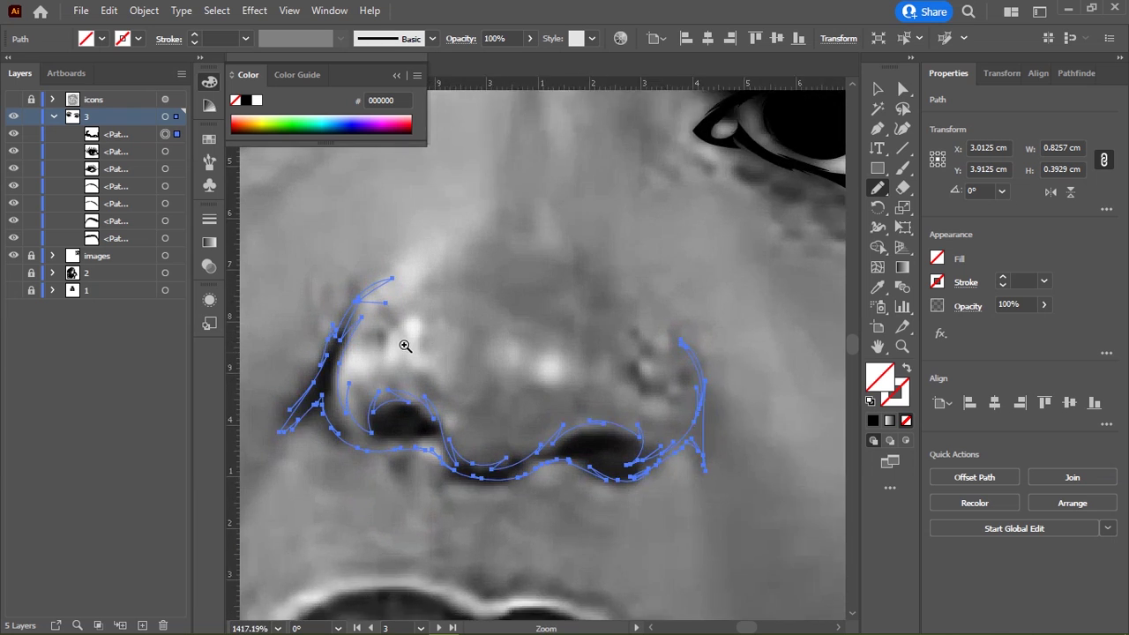
{"action": "scroll", "coordinate": [471, 361], "scroll_direction": "up", "scroll_amount": 1}
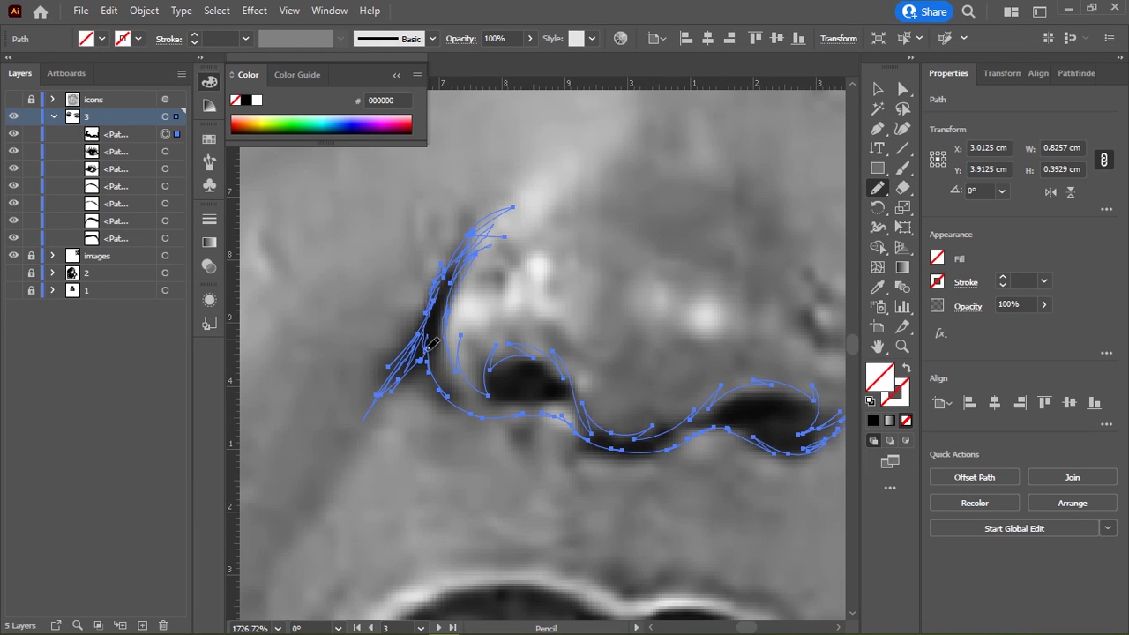
{"action": "scroll", "coordinate": [448, 371], "scroll_direction": "up", "scroll_amount": 2}
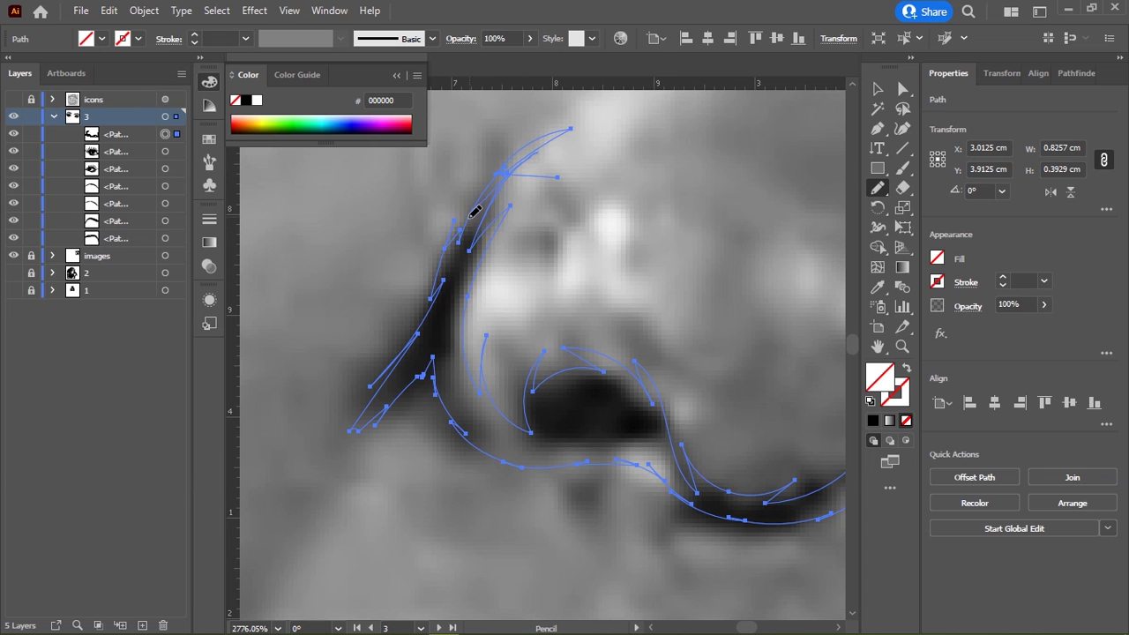
{"action": "left_click_drag", "start_coordinate": [441, 267], "coordinate": [485, 199]}
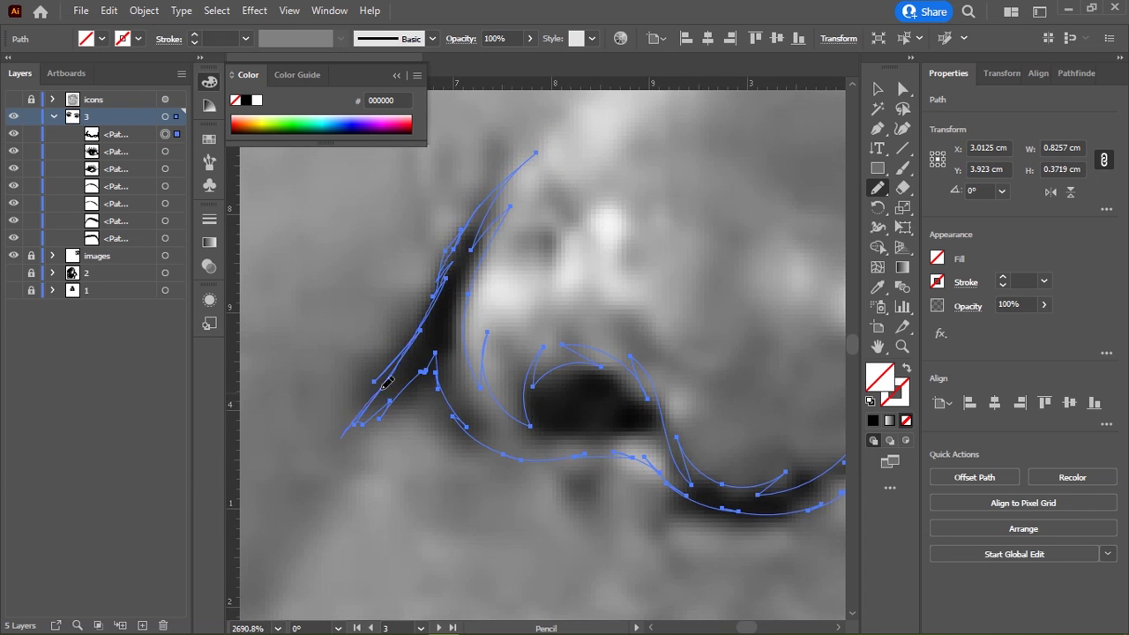
{"action": "left_click_drag", "start_coordinate": [441, 307], "coordinate": [437, 350]}
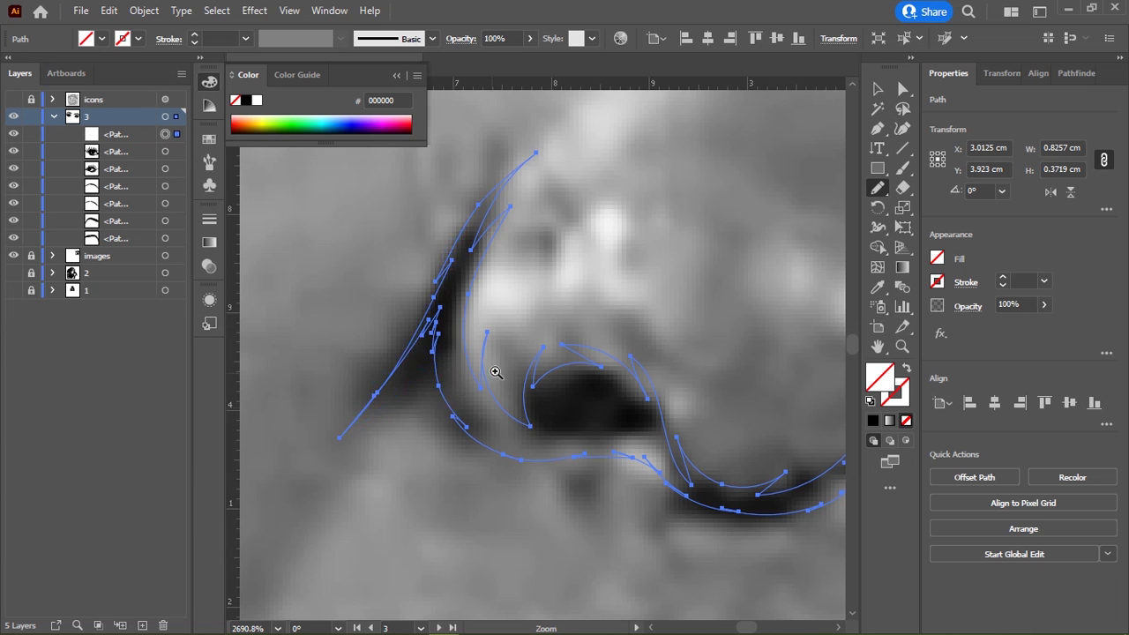
Step: Fill the traced nose and nostril outline with solid black
{"action": "scroll", "coordinate": [492, 365], "scroll_direction": "down", "scroll_amount": 3}
{"action": "scroll", "coordinate": [508, 316], "scroll_direction": "up", "scroll_amount": 2}
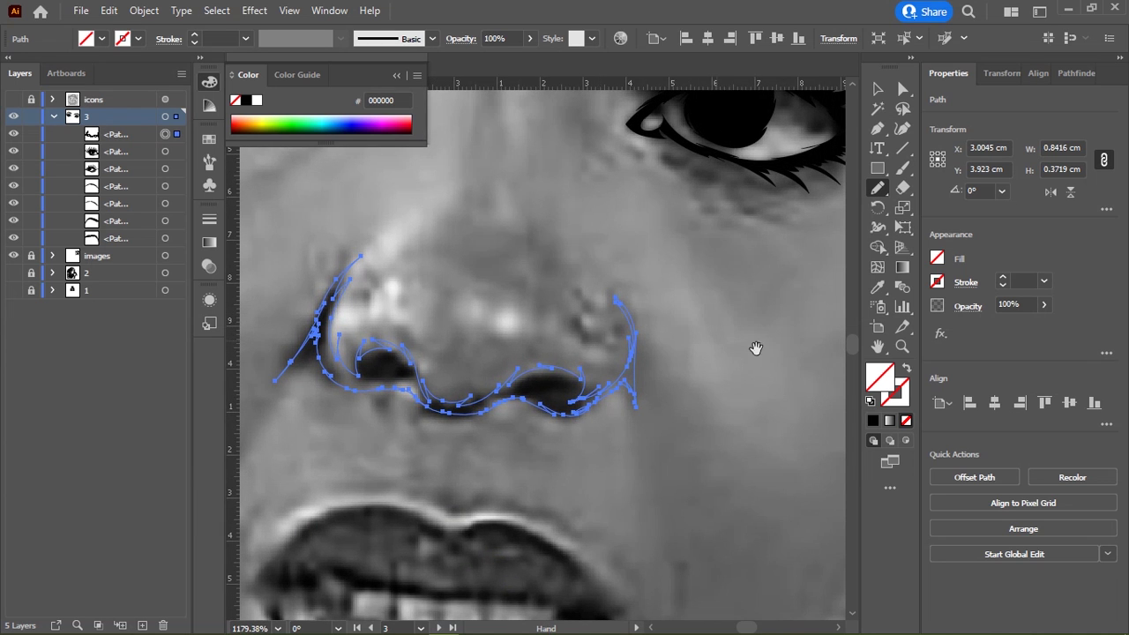
{"action": "left_click", "coordinate": [872, 421]}
{"action": "scroll", "coordinate": [529, 257], "scroll_direction": "down", "scroll_amount": 3}
{"action": "scroll", "coordinate": [524, 299], "scroll_direction": "up", "scroll_amount": 2}
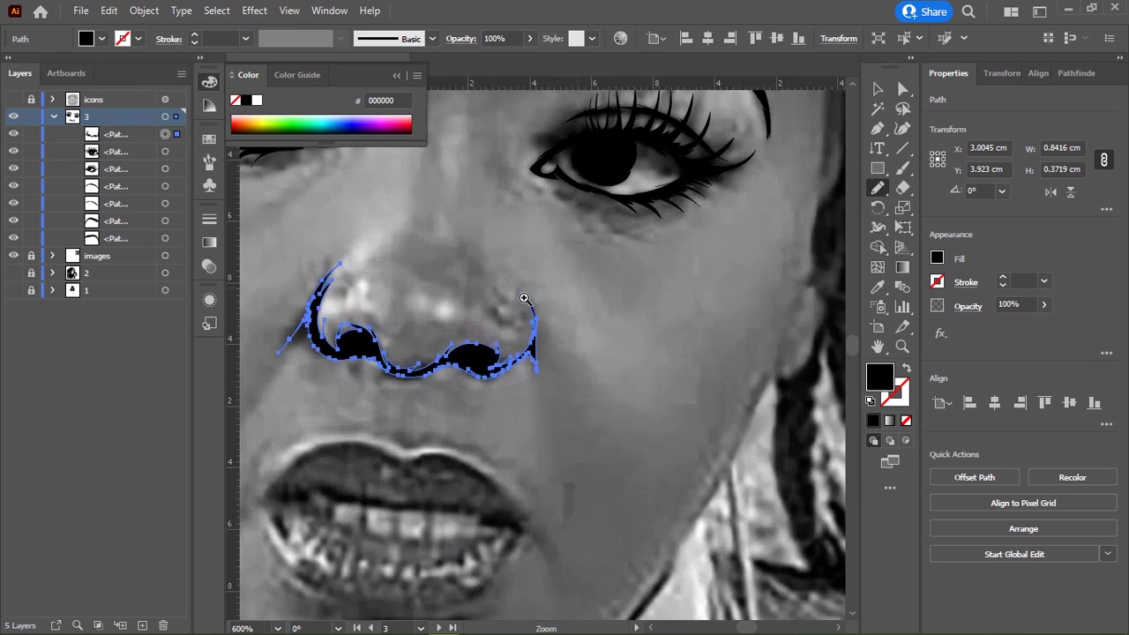
{"action": "scroll", "coordinate": [524, 298], "scroll_direction": "up", "scroll_amount": 3}
{"action": "scroll", "coordinate": [507, 296], "scroll_direction": "up", "scroll_amount": 2}
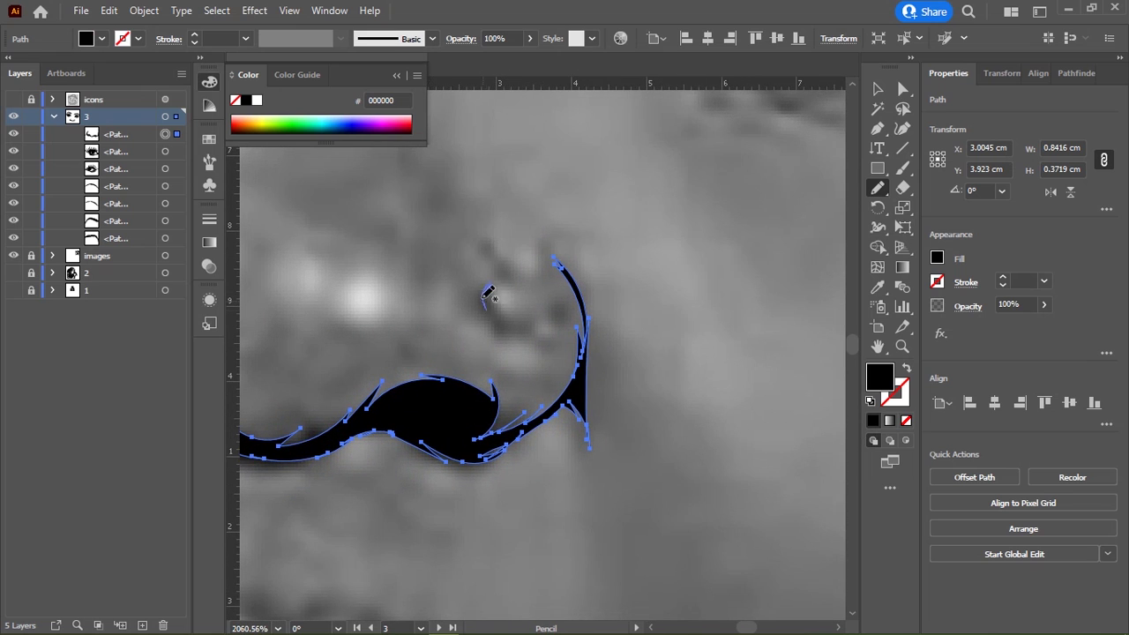
Step: Draw the small nose-ring loop beside the right nostril and fill it black
{"action": "mouse_move", "coordinate": [484, 298]}
{"action": "left_mouse_down"}
{"action": "mouse_move", "coordinate": [527, 321]}
{"action": "mouse_move", "coordinate": [506, 300]}
{"action": "left_mouse_up"}
{"action": "scroll", "coordinate": [507, 312], "scroll_direction": "up", "scroll_amount": 5}
{"action": "scroll", "coordinate": [651, 271], "scroll_direction": "up", "scroll_amount": 3}
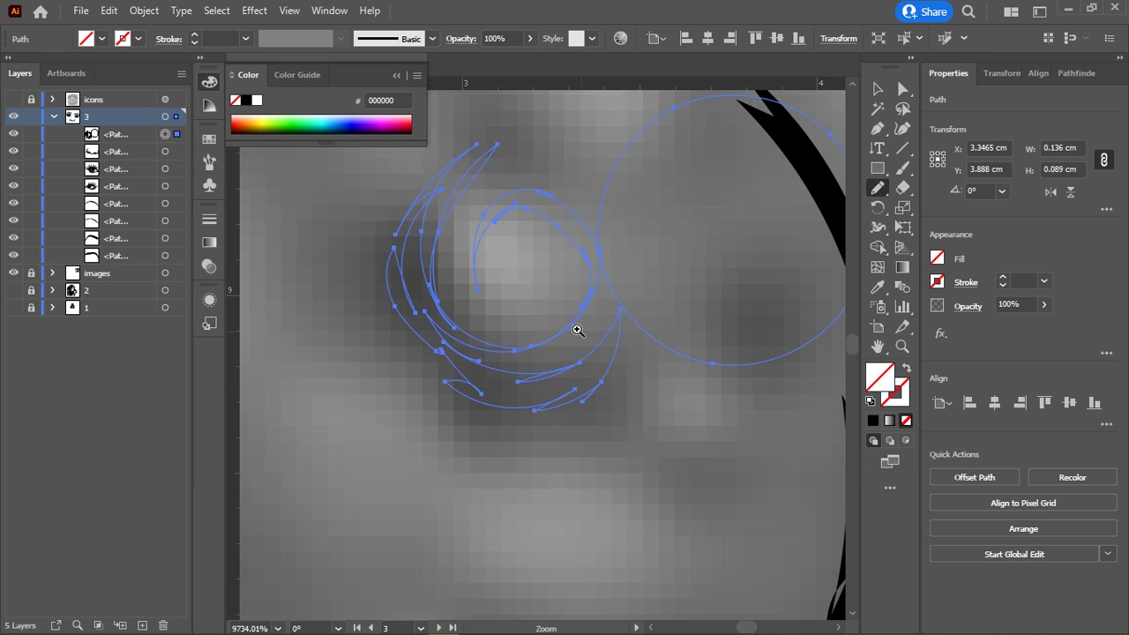
{"action": "scroll", "coordinate": [564, 349], "scroll_direction": "up", "scroll_amount": 2}
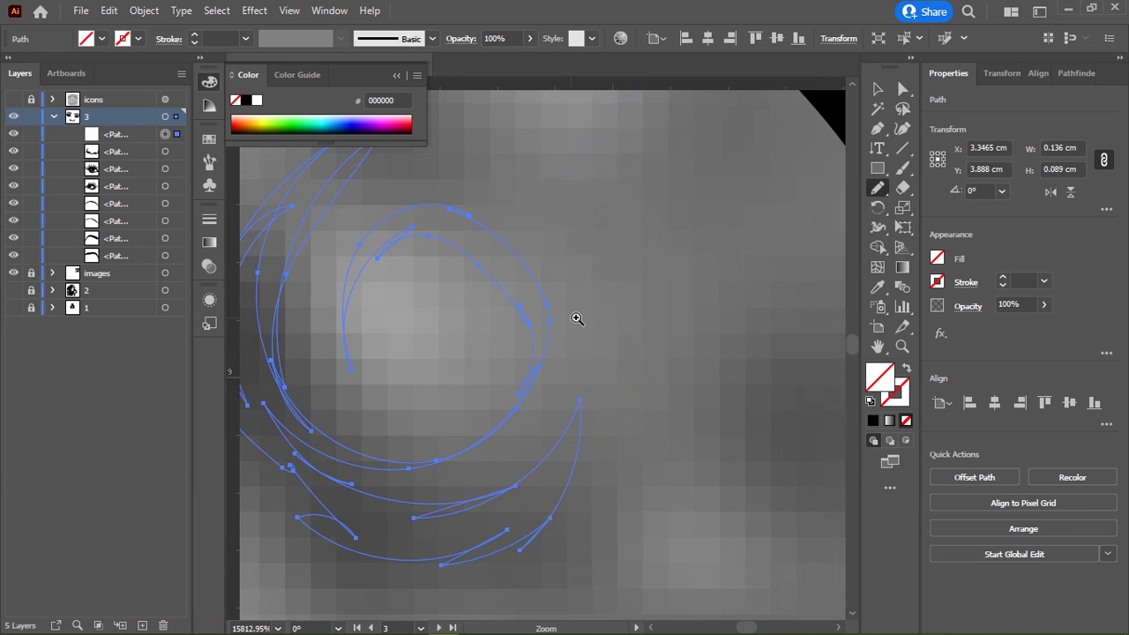
{"action": "scroll", "coordinate": [511, 298], "scroll_direction": "down", "scroll_amount": 2}
{"action": "scroll", "coordinate": [511, 298], "scroll_direction": "down", "scroll_amount": 3}
{"action": "scroll", "coordinate": [511, 298], "scroll_direction": "down", "scroll_amount": 3}
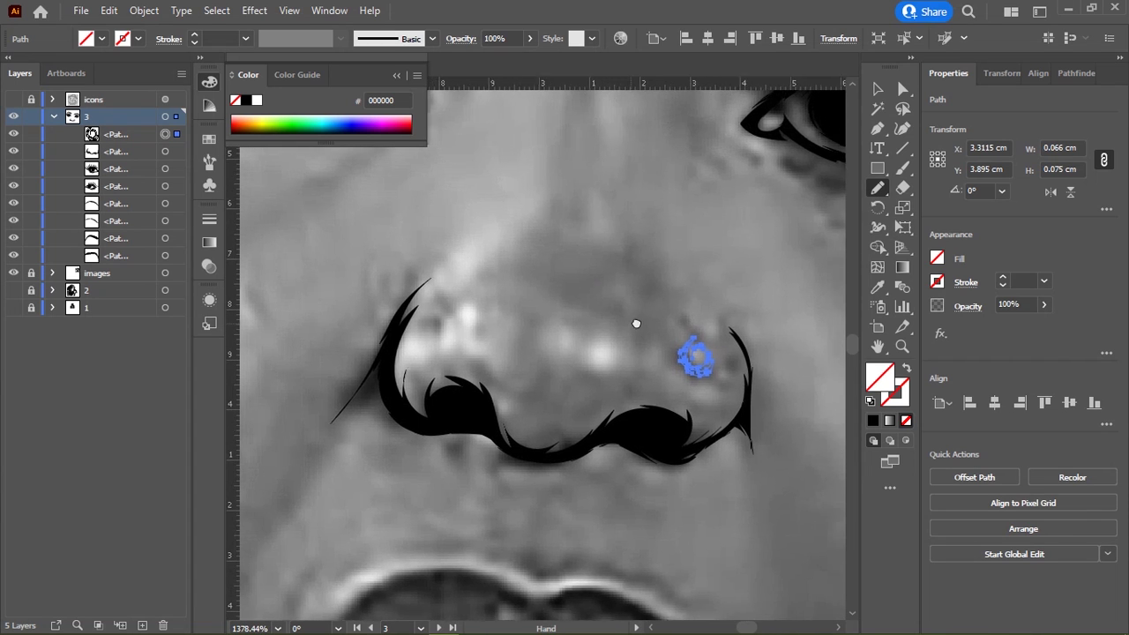
{"action": "left_click", "coordinate": [245, 99]}
{"action": "scroll", "coordinate": [567, 273], "scroll_direction": "down", "scroll_amount": 3}
Step: Deselect the finished nose ring and pan to show the face
{"action": "key", "text": "ctrl+shift+a"}
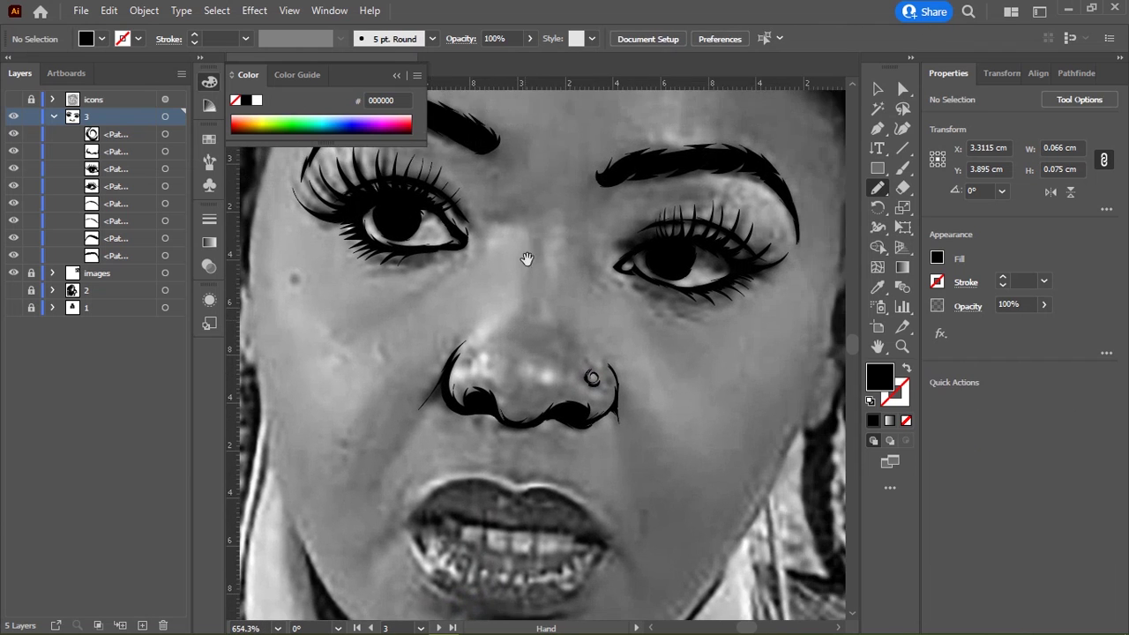
{"action": "left_click_drag", "start_coordinate": [556, 397], "coordinate": [531, 276]}
{"action": "scroll", "coordinate": [531, 276], "scroll_direction": "up", "scroll_amount": 2}
{"action": "scroll", "coordinate": [529, 317], "scroll_direction": "up", "scroll_amount": 3}
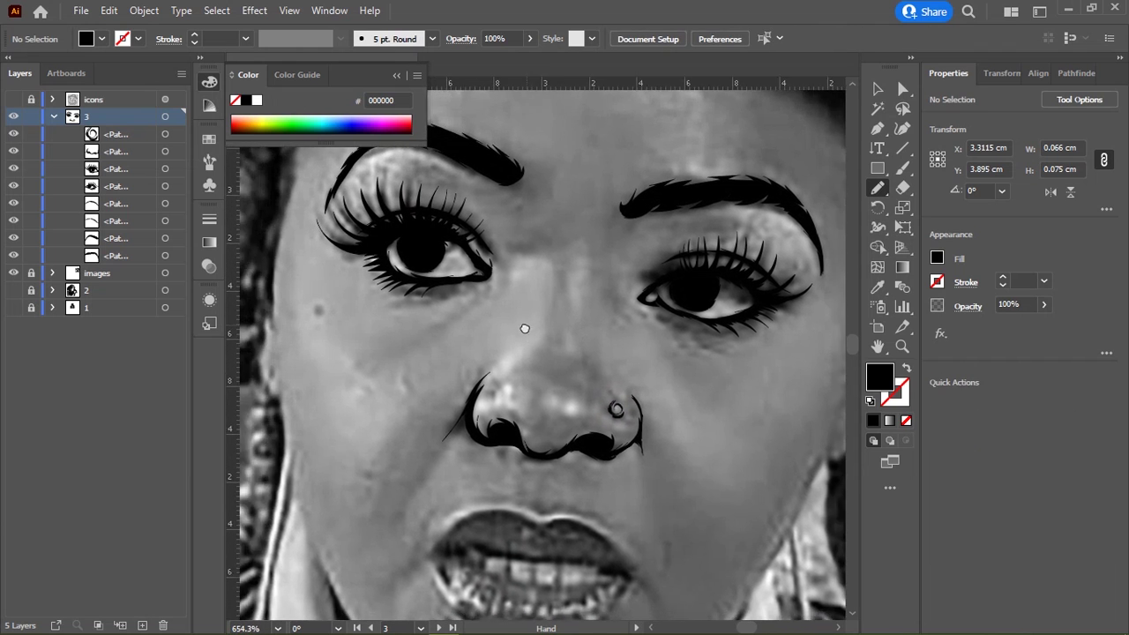
{"action": "scroll", "coordinate": [524, 261], "scroll_direction": "down", "scroll_amount": 3}
{"action": "scroll", "coordinate": [494, 265], "scroll_direction": "up", "scroll_amount": 2}
Step: Pencil-trace the mouth opening around the teeth and fill it solid black
{"action": "scroll", "coordinate": [397, 247], "scroll_direction": "down", "scroll_amount": 2}
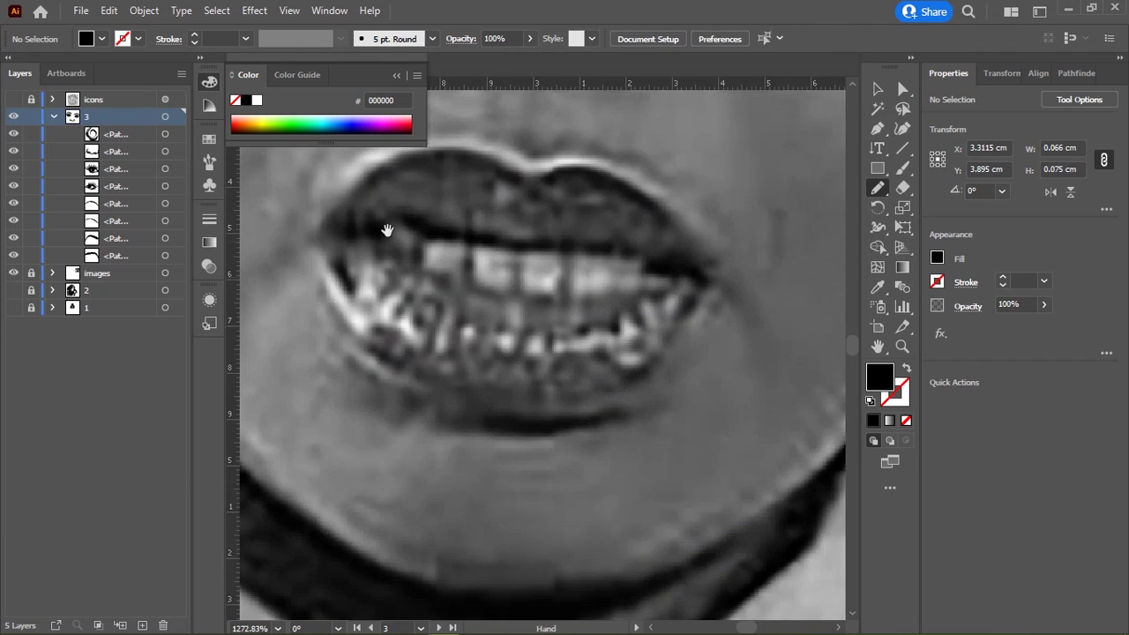
{"action": "mouse_move", "coordinate": [362, 236]}
{"action": "left_mouse_down"}
{"action": "mouse_move", "coordinate": [492, 308]}
{"action": "mouse_move", "coordinate": [537, 308]}
{"action": "mouse_move", "coordinate": [533, 322]}
{"action": "mouse_move", "coordinate": [693, 281]}
{"action": "mouse_move", "coordinate": [655, 351]}
{"action": "mouse_move", "coordinate": [705, 272]}
{"action": "mouse_move", "coordinate": [692, 249]}
{"action": "mouse_move", "coordinate": [631, 240]}
{"action": "mouse_move", "coordinate": [619, 247]}
{"action": "mouse_move", "coordinate": [659, 259]}
{"action": "mouse_move", "coordinate": [653, 276]}
{"action": "mouse_move", "coordinate": [550, 296]}
{"action": "mouse_move", "coordinate": [524, 273]}
{"action": "mouse_move", "coordinate": [514, 285]}
{"action": "mouse_move", "coordinate": [473, 261]}
{"action": "left_mouse_up"}
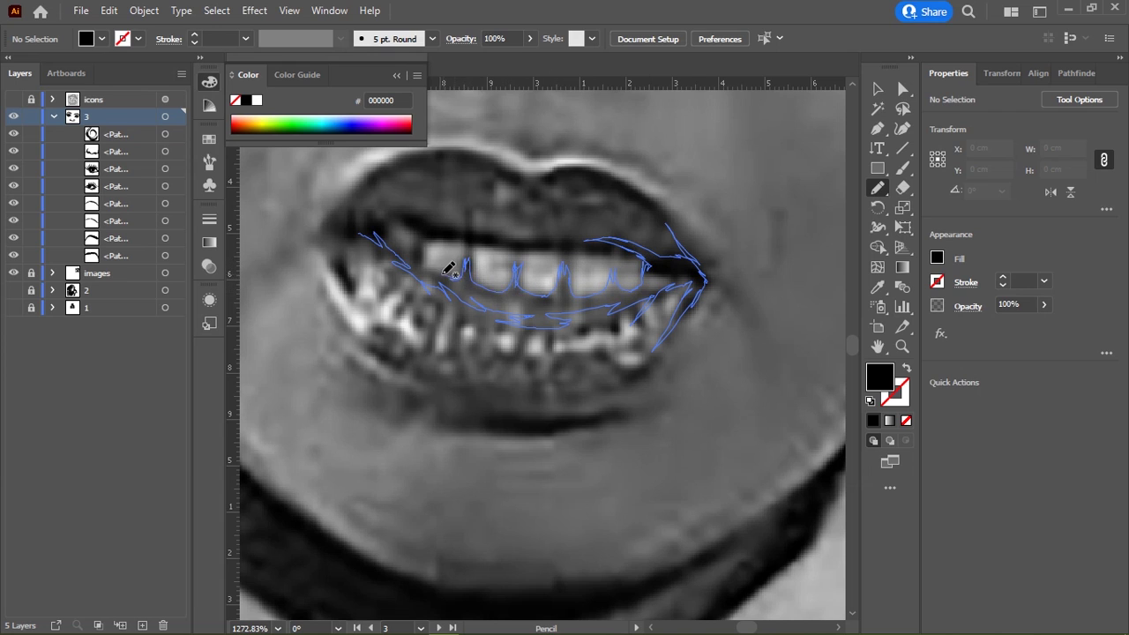
{"action": "mouse_move", "coordinate": [412, 260]}
{"action": "left_mouse_down"}
{"action": "mouse_move", "coordinate": [390, 219]}
{"action": "mouse_move", "coordinate": [421, 222]}
{"action": "mouse_move", "coordinate": [431, 240]}
{"action": "mouse_move", "coordinate": [470, 253]}
{"action": "mouse_move", "coordinate": [519, 248]}
{"action": "mouse_move", "coordinate": [520, 274]}
{"action": "mouse_move", "coordinate": [558, 254]}
{"action": "mouse_move", "coordinate": [562, 279]}
{"action": "mouse_move", "coordinate": [618, 252]}
{"action": "mouse_move", "coordinate": [647, 256]}
{"action": "mouse_move", "coordinate": [469, 207]}
{"action": "mouse_move", "coordinate": [352, 216]}
{"action": "mouse_move", "coordinate": [377, 181]}
{"action": "mouse_move", "coordinate": [321, 233]}
{"action": "mouse_move", "coordinate": [341, 281]}
{"action": "mouse_move", "coordinate": [331, 237]}
{"action": "mouse_move", "coordinate": [361, 275]}
{"action": "left_mouse_up"}
{"action": "left_click_drag", "start_coordinate": [360, 228], "coordinate": [361, 230]}
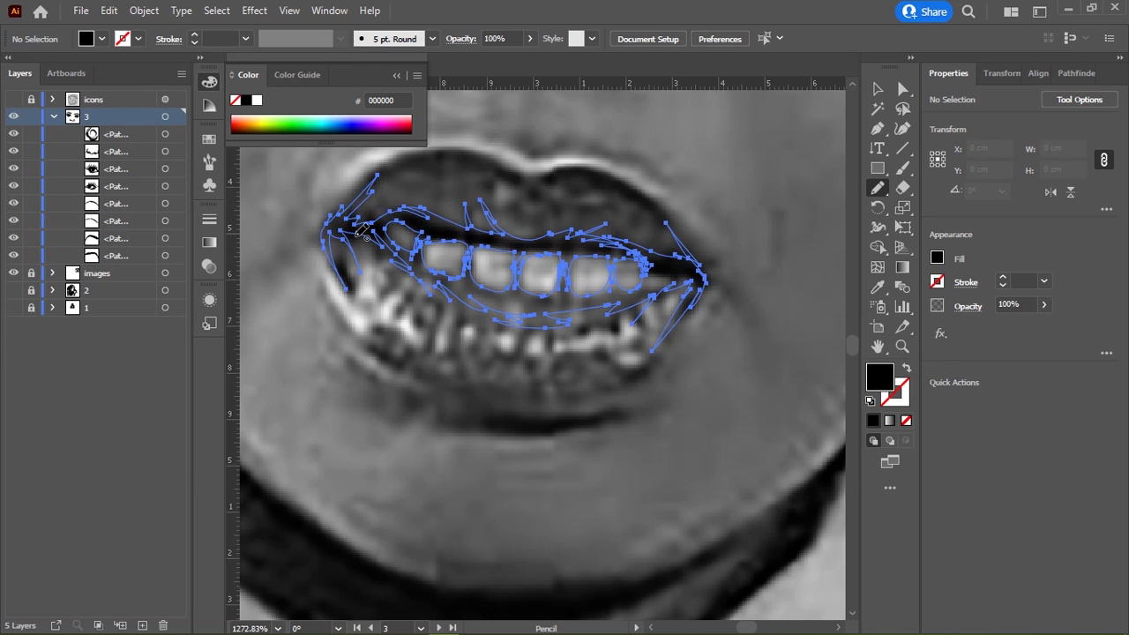
{"action": "mouse_move", "coordinate": [345, 304]}
{"action": "left_mouse_down"}
{"action": "mouse_move", "coordinate": [404, 391]}
{"action": "mouse_move", "coordinate": [474, 428]}
{"action": "mouse_move", "coordinate": [517, 436]}
{"action": "mouse_move", "coordinate": [403, 385]}
{"action": "mouse_move", "coordinate": [353, 308]}
{"action": "left_mouse_up"}
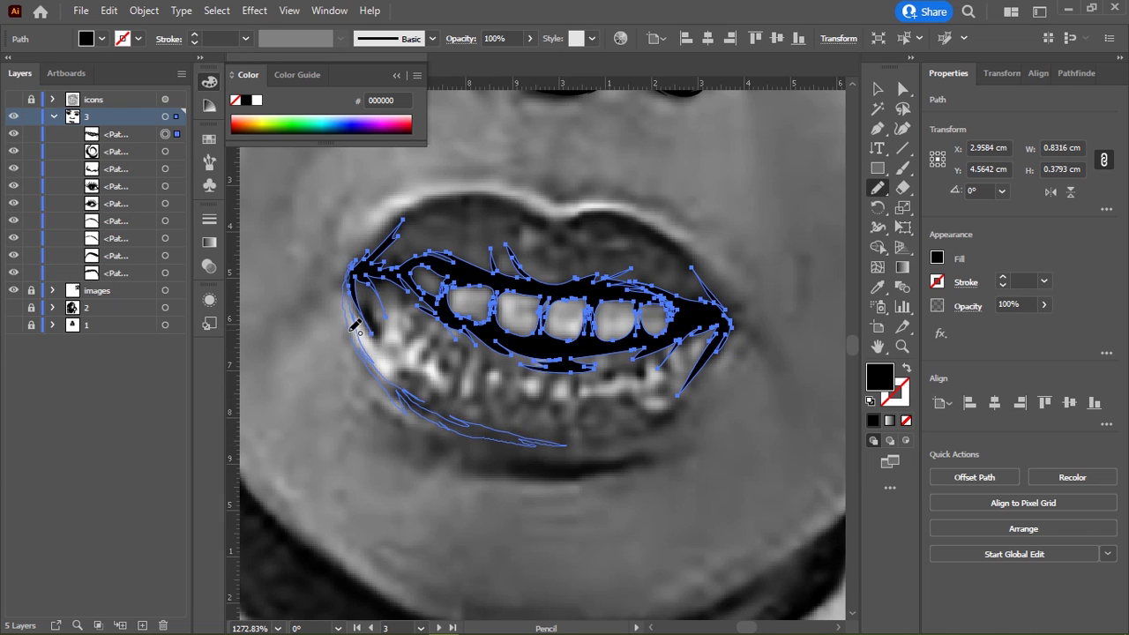
{"action": "left_click", "coordinate": [873, 421]}
Step: Trace the right side of the lower lip and fill it black
{"action": "left_click_drag", "start_coordinate": [682, 385], "coordinate": [620, 341]}
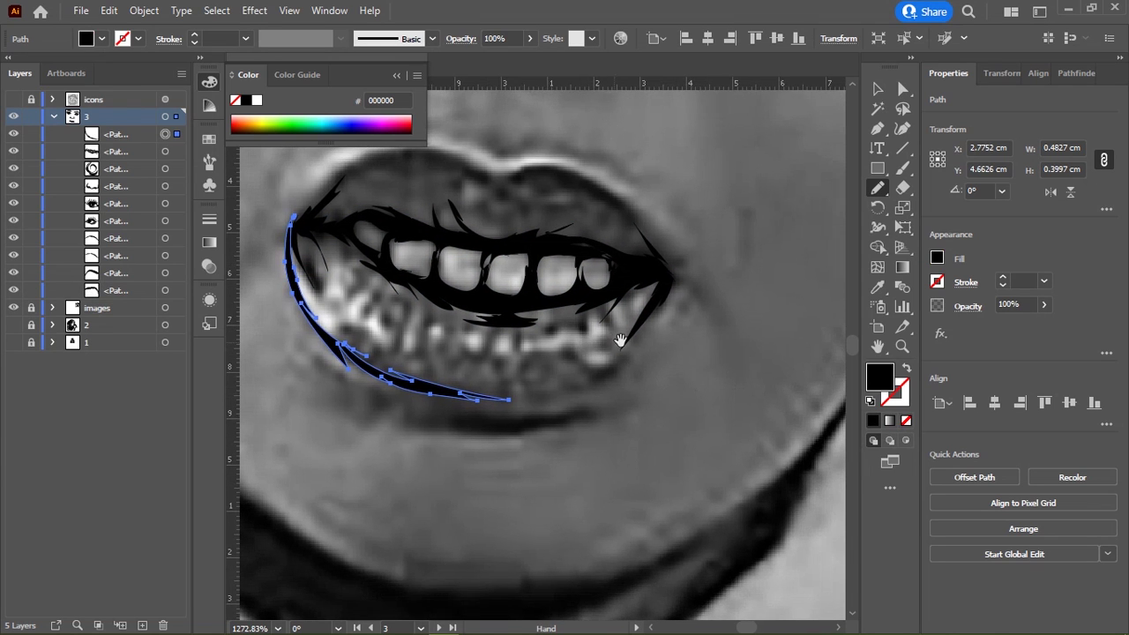
{"action": "mouse_move", "coordinate": [668, 288]}
{"action": "left_mouse_down"}
{"action": "mouse_move", "coordinate": [650, 349]}
{"action": "mouse_move", "coordinate": [618, 382]}
{"action": "mouse_move", "coordinate": [487, 397]}
{"action": "mouse_move", "coordinate": [613, 369]}
{"action": "mouse_move", "coordinate": [657, 314]}
{"action": "mouse_move", "coordinate": [672, 264]}
{"action": "left_mouse_up"}
{"action": "left_click", "coordinate": [873, 421]}
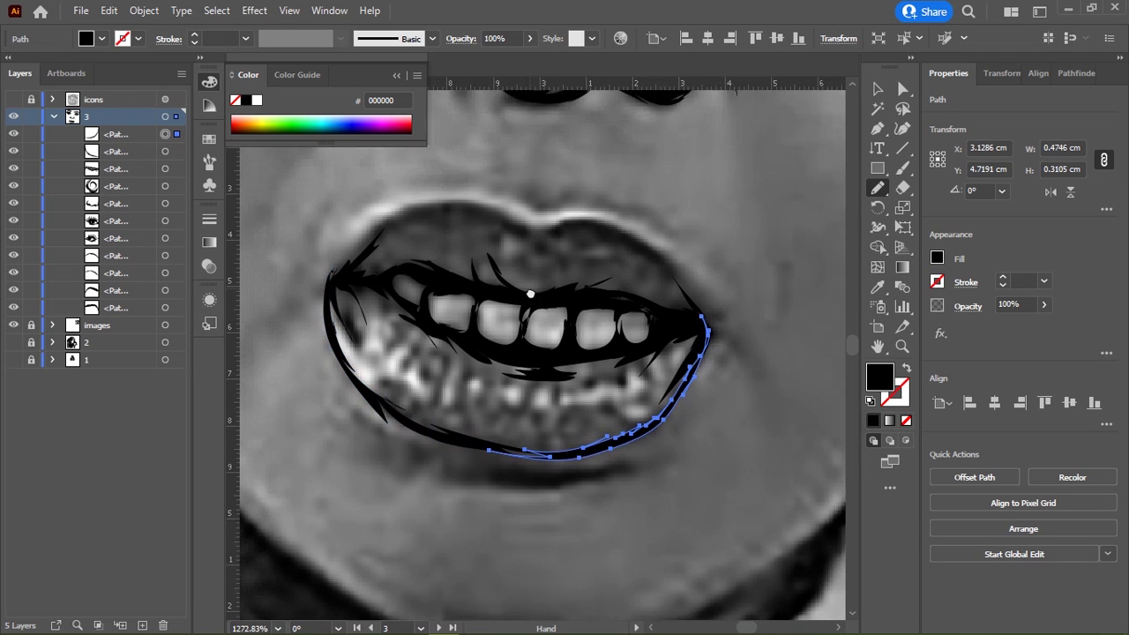
Step: Trace the upper-left and top edges of the upper lip and fill them black
{"action": "left_click_drag", "start_coordinate": [474, 253], "coordinate": [505, 301]}
{"action": "left_click_drag", "start_coordinate": [359, 324], "coordinate": [415, 267]}
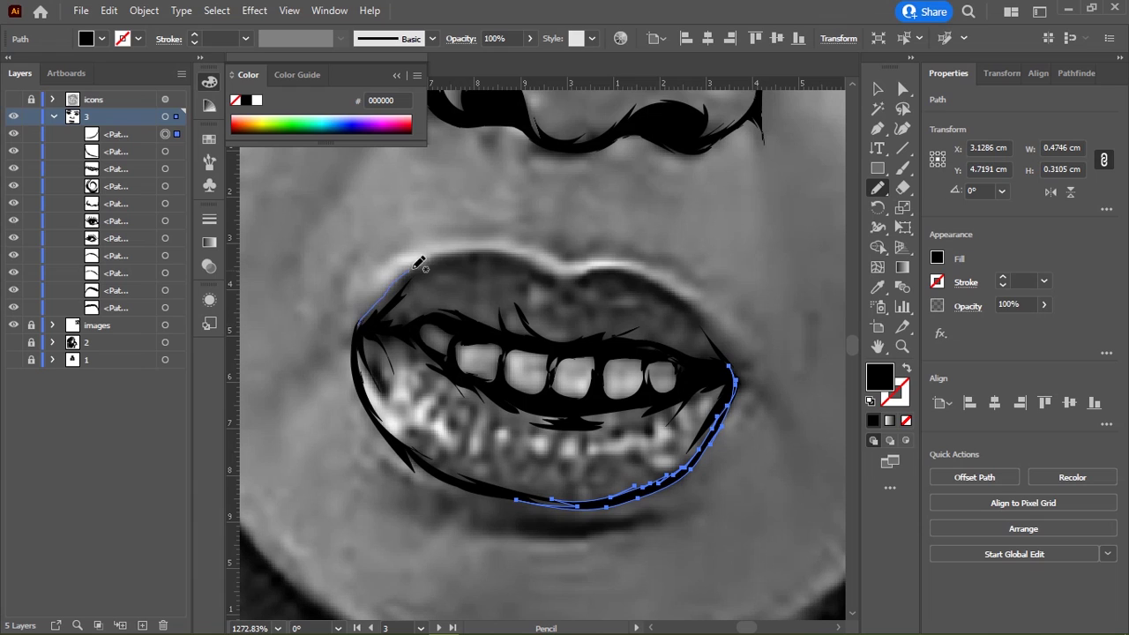
{"action": "mouse_move", "coordinate": [600, 264]}
{"action": "left_mouse_down"}
{"action": "mouse_move", "coordinate": [426, 268]}
{"action": "mouse_move", "coordinate": [356, 335]}
{"action": "left_mouse_up"}
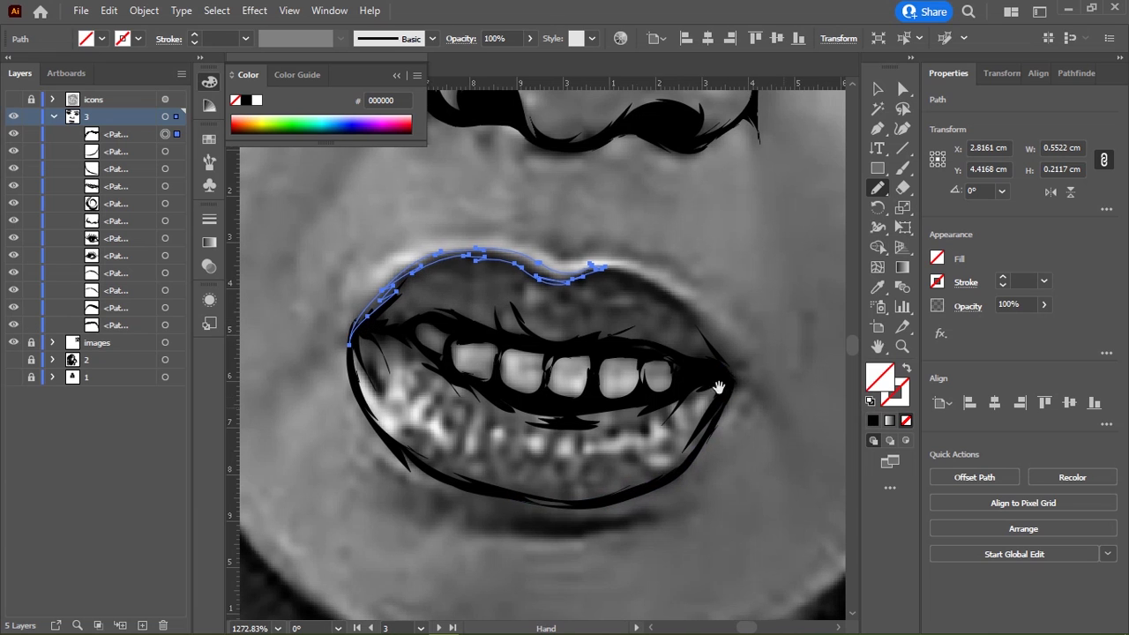
{"action": "scroll", "coordinate": [750, 381], "scroll_direction": "right", "scroll_amount": 2}
{"action": "scroll", "coordinate": [750, 381], "scroll_direction": "down", "scroll_amount": 1}
{"action": "left_click", "coordinate": [871, 422]}
{"action": "scroll", "coordinate": [750, 381], "scroll_direction": "right", "scroll_amount": 1}
{"action": "scroll", "coordinate": [750, 381], "scroll_direction": "down", "scroll_amount": 1}
Step: Trace the right edge of the lips down to the lip corner
{"action": "left_click_drag", "start_coordinate": [623, 333], "coordinate": [589, 262]}
{"action": "mouse_move", "coordinate": [457, 228]}
{"action": "left_mouse_down"}
{"action": "mouse_move", "coordinate": [536, 228]}
{"action": "mouse_move", "coordinate": [569, 252]}
{"action": "mouse_move", "coordinate": [626, 345]}
{"action": "left_mouse_up"}
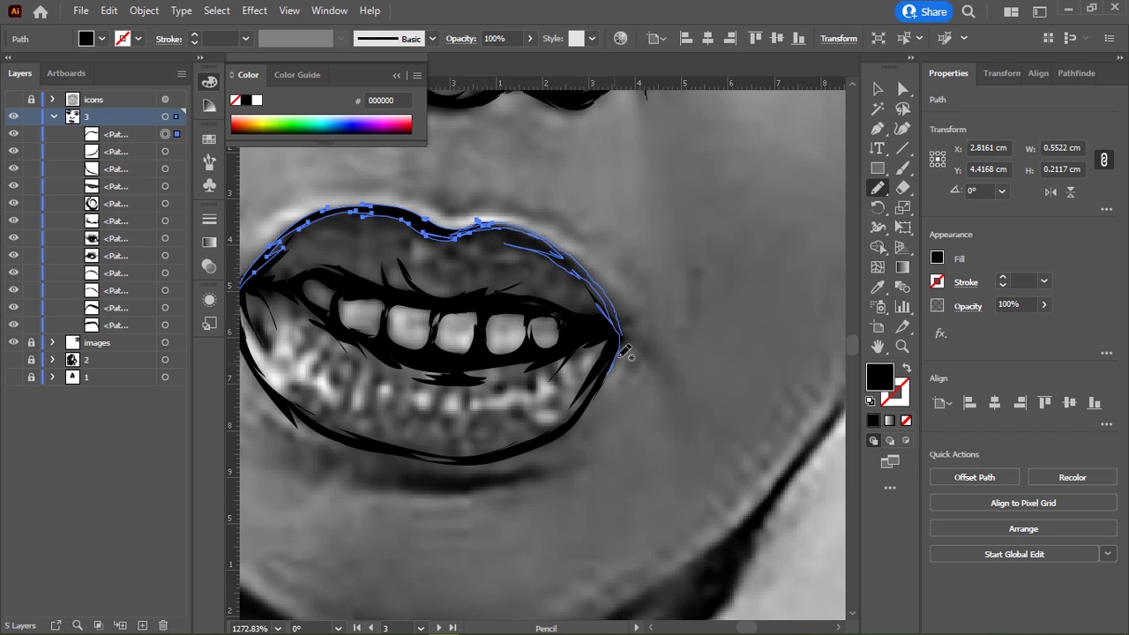
{"action": "scroll", "coordinate": [754, 397], "scroll_direction": "left", "scroll_amount": 2}
{"action": "scroll", "coordinate": [755, 397], "scroll_direction": "up", "scroll_amount": 1}
{"action": "scroll", "coordinate": [754, 397], "scroll_direction": "down", "scroll_amount": 5}
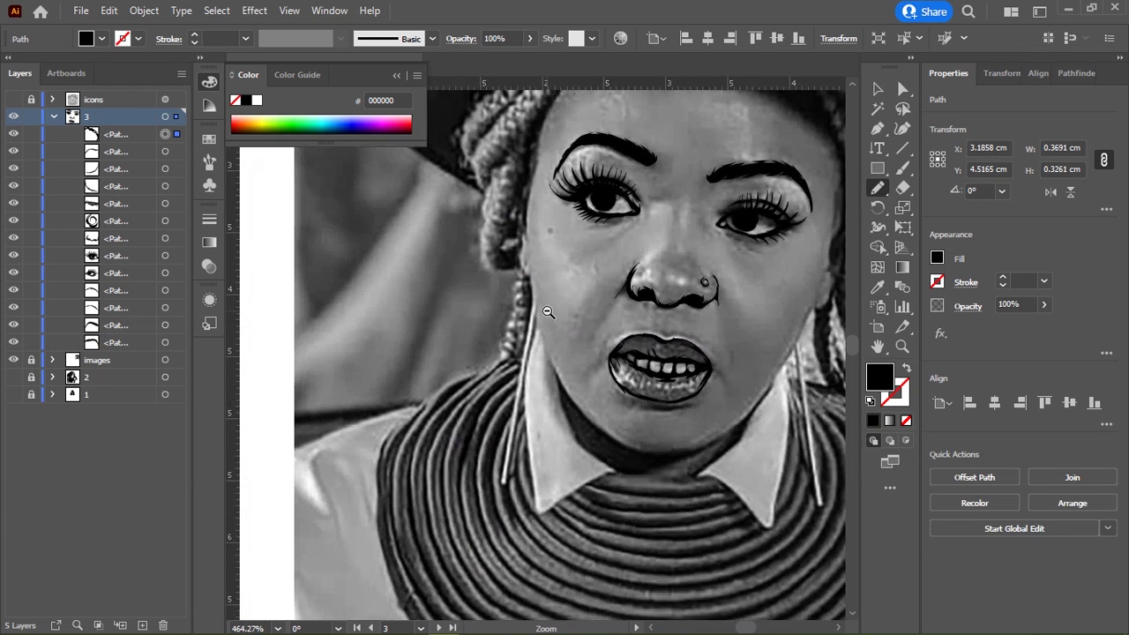
{"action": "scroll", "coordinate": [671, 353], "scroll_direction": "up", "scroll_amount": 3}
{"action": "scroll", "coordinate": [670, 353], "scroll_direction": "down", "scroll_amount": 2}
Step: Hide the reference photo and delete a stray tiny path
{"action": "left_click", "coordinate": [12, 379]}
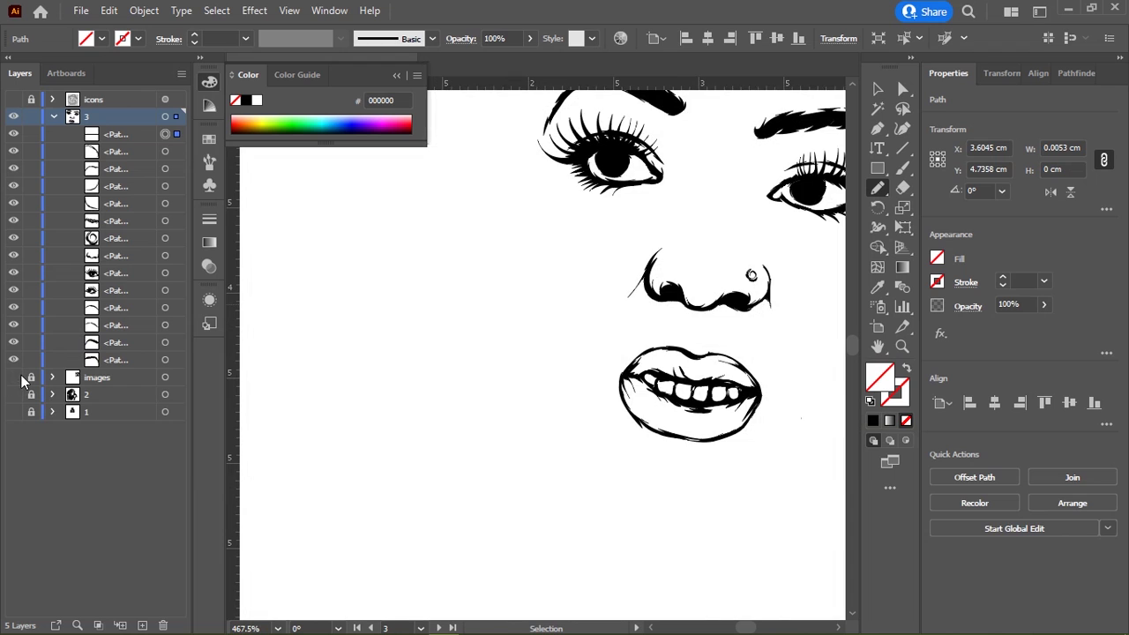
{"action": "scroll", "coordinate": [706, 397], "scroll_direction": "up", "scroll_amount": 3}
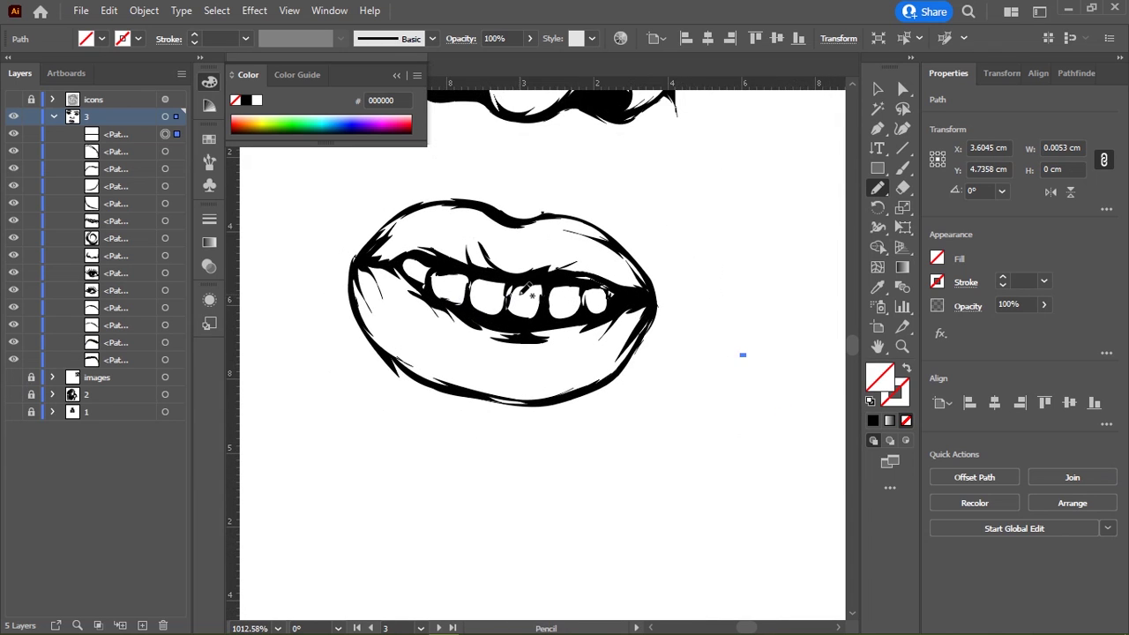
{"action": "key", "text": "Delete"}
Step: Delete both lower-lip outline paths and show the reference photo again
{"action": "left_click", "coordinate": [395, 333]}
{"action": "scroll", "coordinate": [393, 335], "scroll_direction": "up", "scroll_amount": 1}
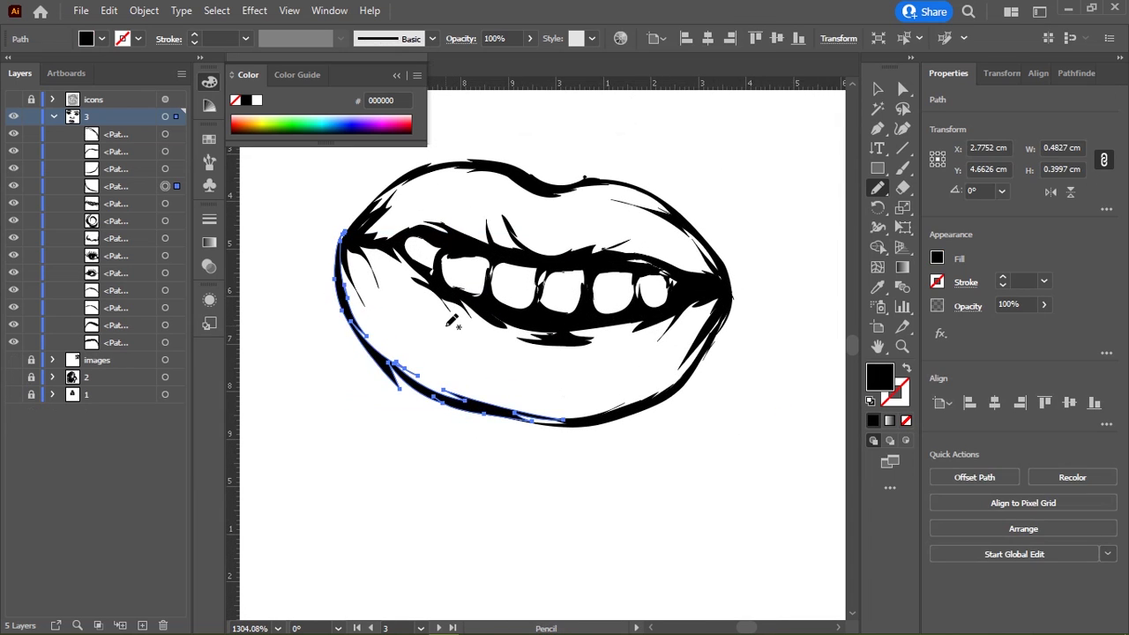
{"action": "key", "text": "Delete"}
{"action": "left_click", "coordinate": [612, 422], "text": "ctrl"}
{"action": "key", "text": "Delete"}
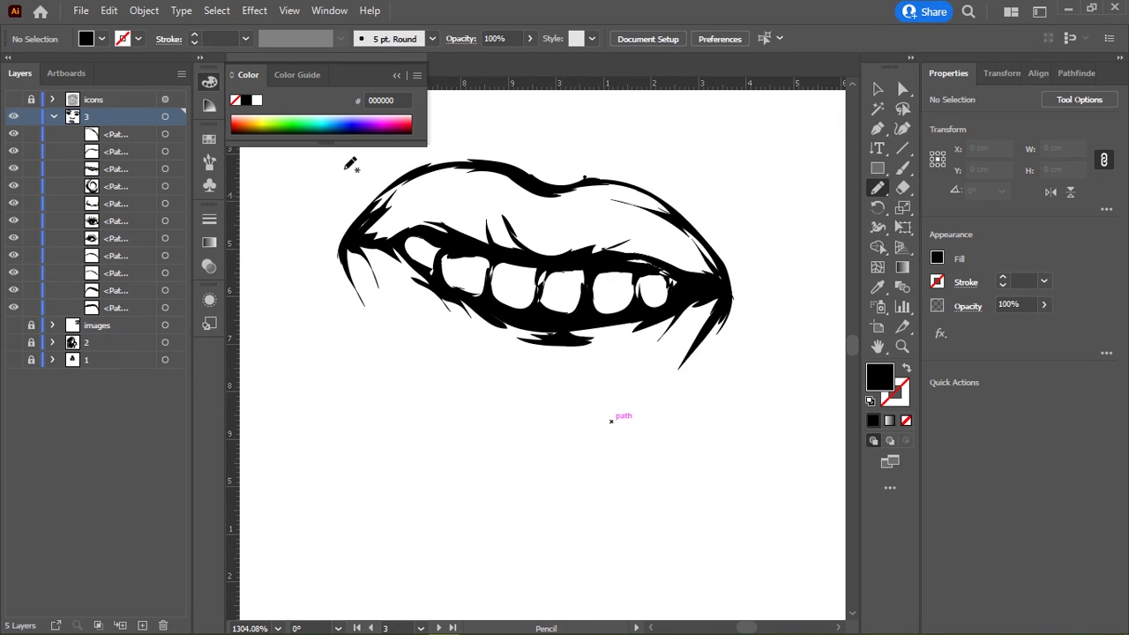
{"action": "left_click", "coordinate": [14, 326]}
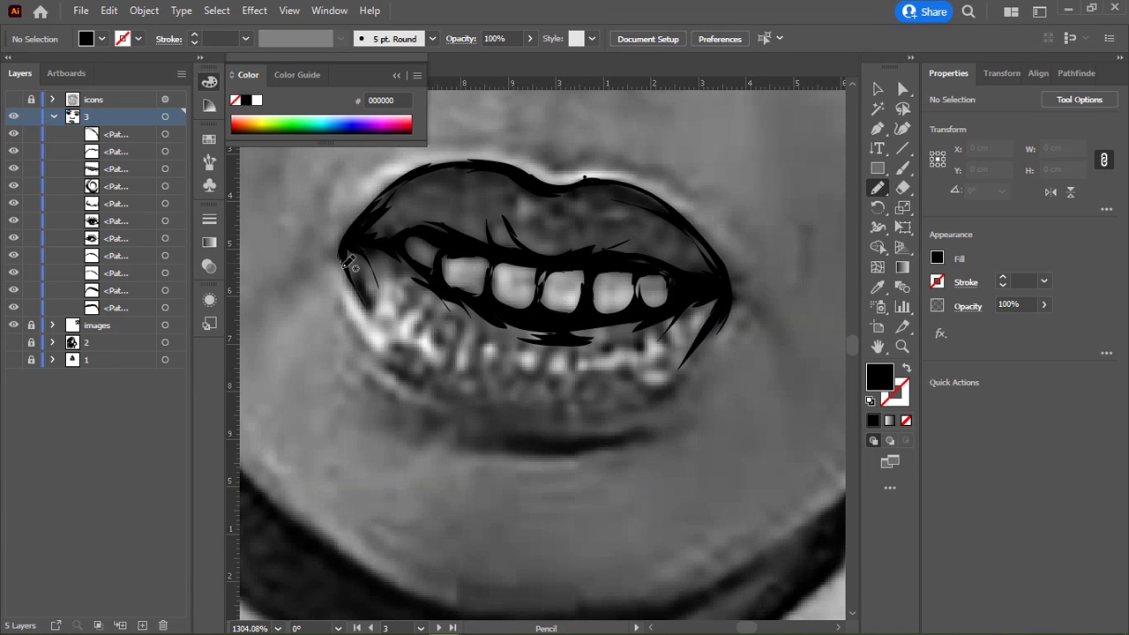
Step: Retrace the lower lip and add a black shadow stroke under it
{"action": "mouse_move", "coordinate": [346, 263]}
{"action": "left_mouse_down"}
{"action": "mouse_move", "coordinate": [588, 412]}
{"action": "mouse_move", "coordinate": [614, 387]}
{"action": "mouse_move", "coordinate": [374, 320]}
{"action": "mouse_move", "coordinate": [345, 231]}
{"action": "left_mouse_up"}
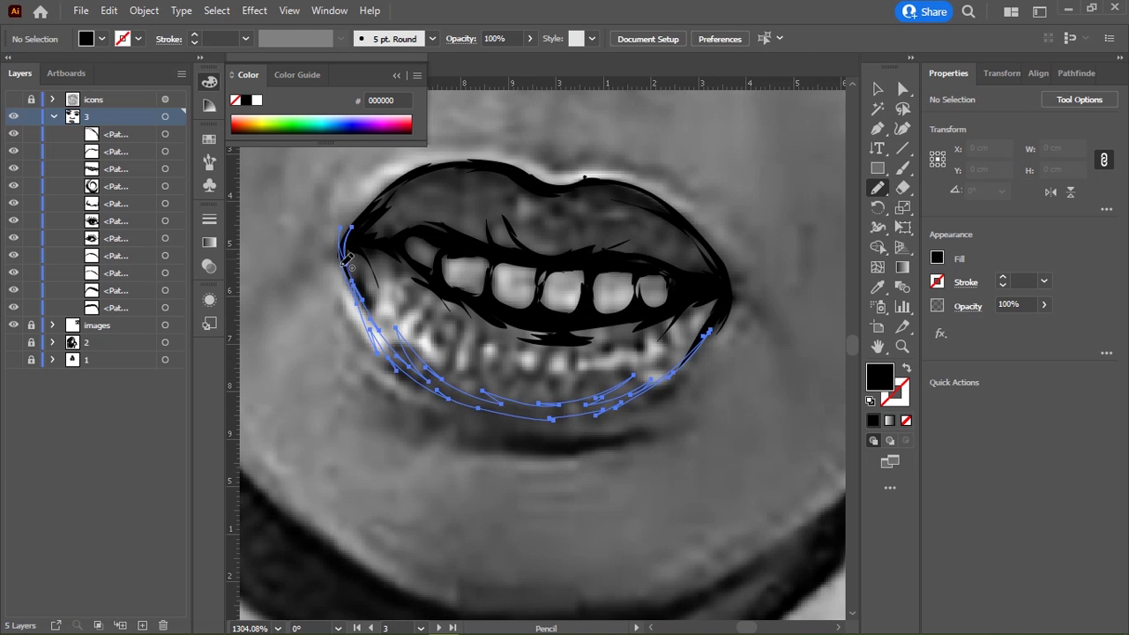
{"action": "left_click", "coordinate": [615, 291], "text": "ctrl+alt"}
{"action": "left_click", "coordinate": [615, 291], "text": "ctrl+alt"}
{"action": "scroll", "coordinate": [615, 291], "scroll_direction": "down", "scroll_amount": 2}
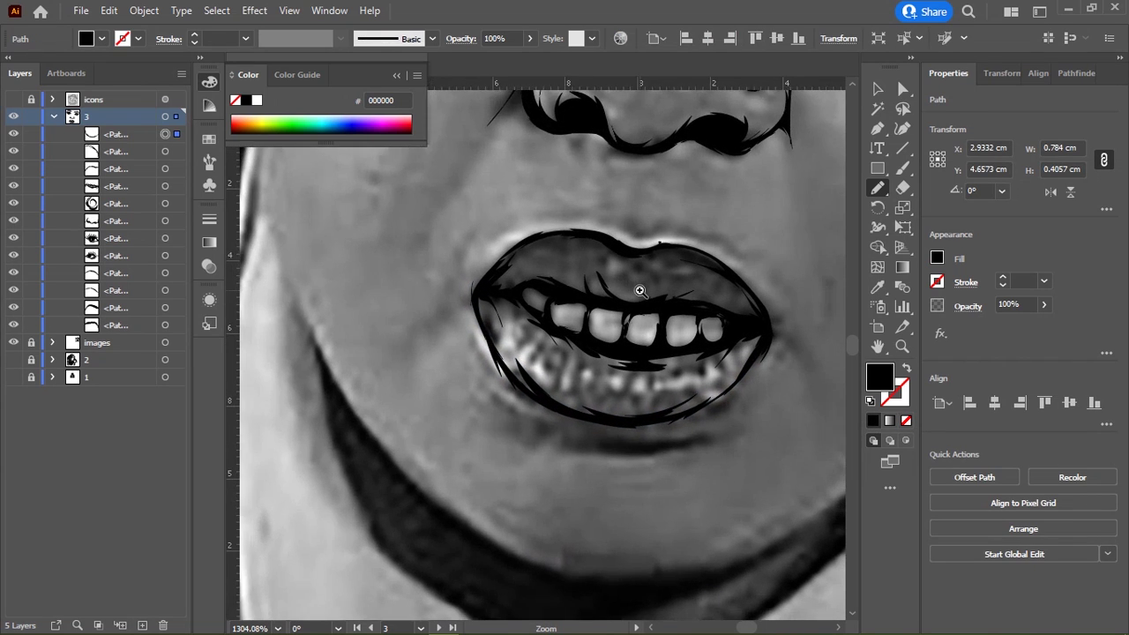
{"action": "mouse_move", "coordinate": [379, 326]}
{"action": "left_mouse_down"}
{"action": "mouse_move", "coordinate": [449, 346]}
{"action": "mouse_move", "coordinate": [586, 344]}
{"action": "mouse_move", "coordinate": [494, 366]}
{"action": "mouse_move", "coordinate": [367, 302]}
{"action": "left_mouse_up"}
{"action": "left_click_drag", "start_coordinate": [547, 338], "coordinate": [610, 391]}
{"action": "left_click", "coordinate": [873, 423]}
Step: Ink the left and right corners of the lips
{"action": "left_click_drag", "start_coordinate": [563, 269], "coordinate": [565, 331]}
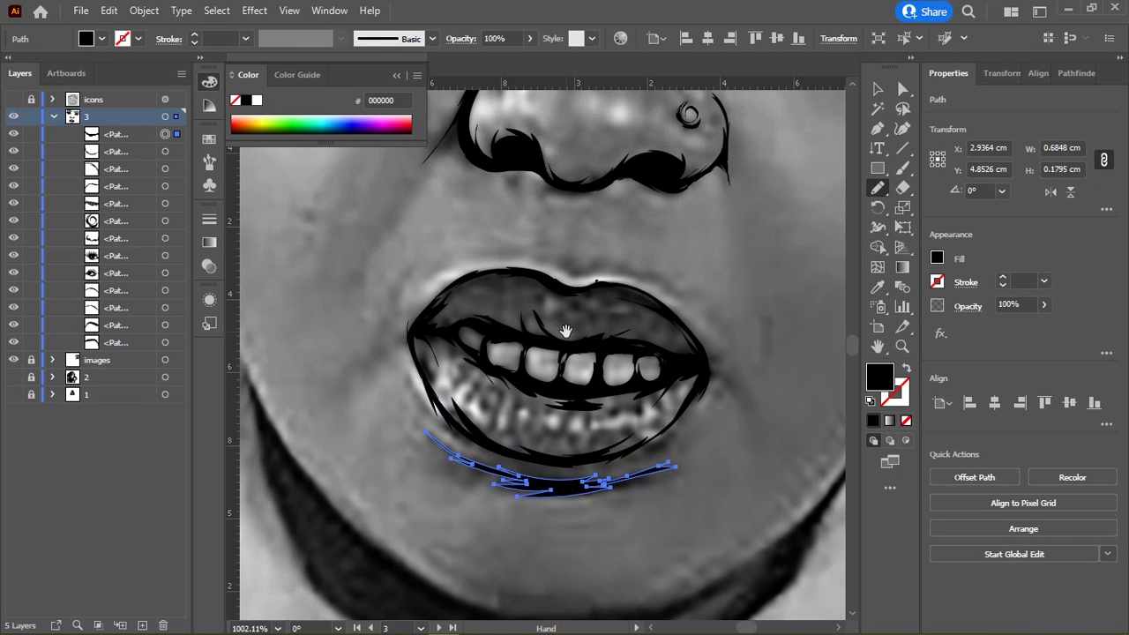
{"action": "left_click_drag", "start_coordinate": [410, 351], "coordinate": [418, 308]}
{"action": "left_click_drag", "start_coordinate": [411, 348], "coordinate": [411, 381]}
{"action": "scroll", "coordinate": [529, 300], "scroll_direction": "down", "scroll_amount": 3}
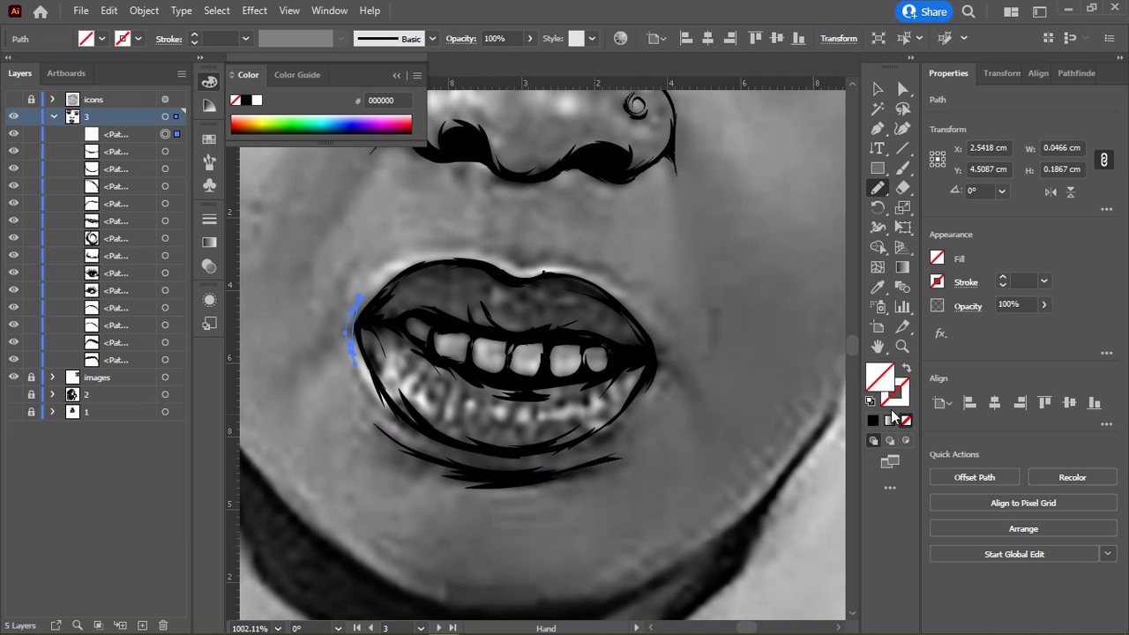
{"action": "scroll", "coordinate": [573, 283], "scroll_direction": "right", "scroll_amount": 3}
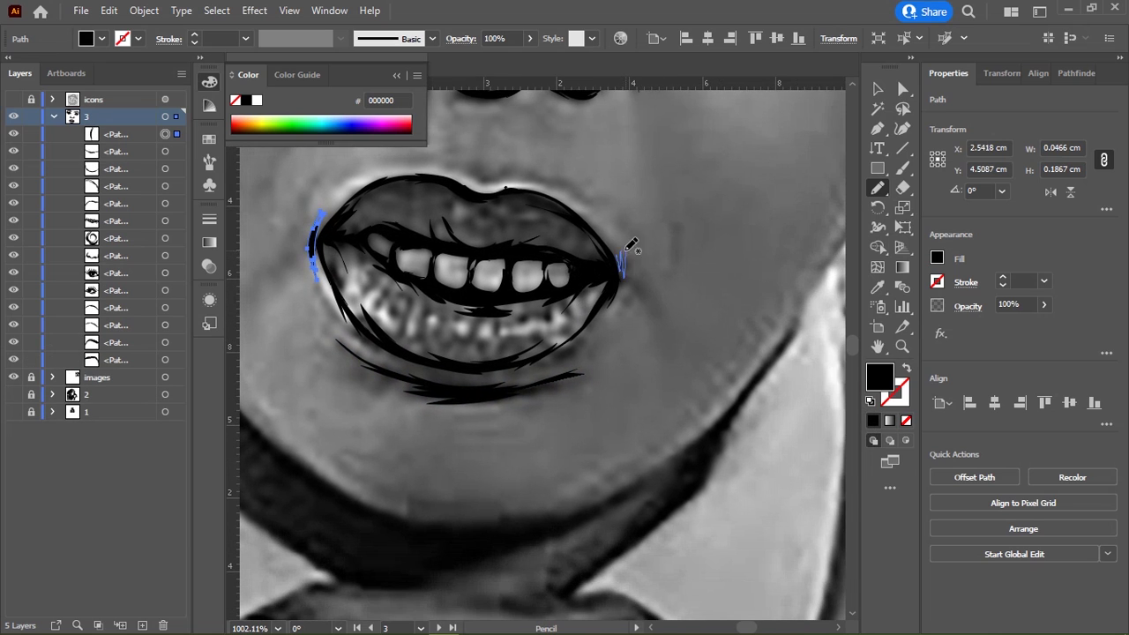
{"action": "mouse_move", "coordinate": [625, 252]}
{"action": "left_mouse_down"}
{"action": "mouse_move", "coordinate": [610, 238]}
{"action": "mouse_move", "coordinate": [712, 288]}
{"action": "left_mouse_up"}
Step: Fill the teardrop shape under the nose with black
{"action": "mouse_move", "coordinate": [605, 234]}
{"action": "left_mouse_down"}
{"action": "mouse_move", "coordinate": [605, 310]}
{"action": "mouse_move", "coordinate": [550, 346]}
{"action": "mouse_move", "coordinate": [515, 399]}
{"action": "left_mouse_up"}
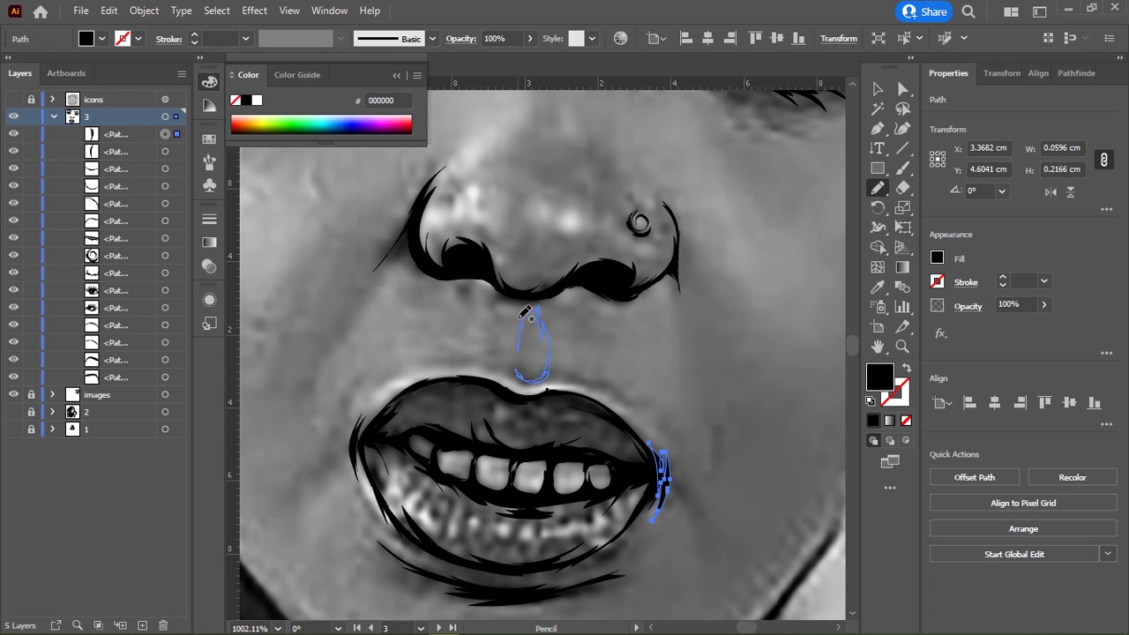
{"action": "left_click_drag", "start_coordinate": [541, 319], "coordinate": [531, 320]}
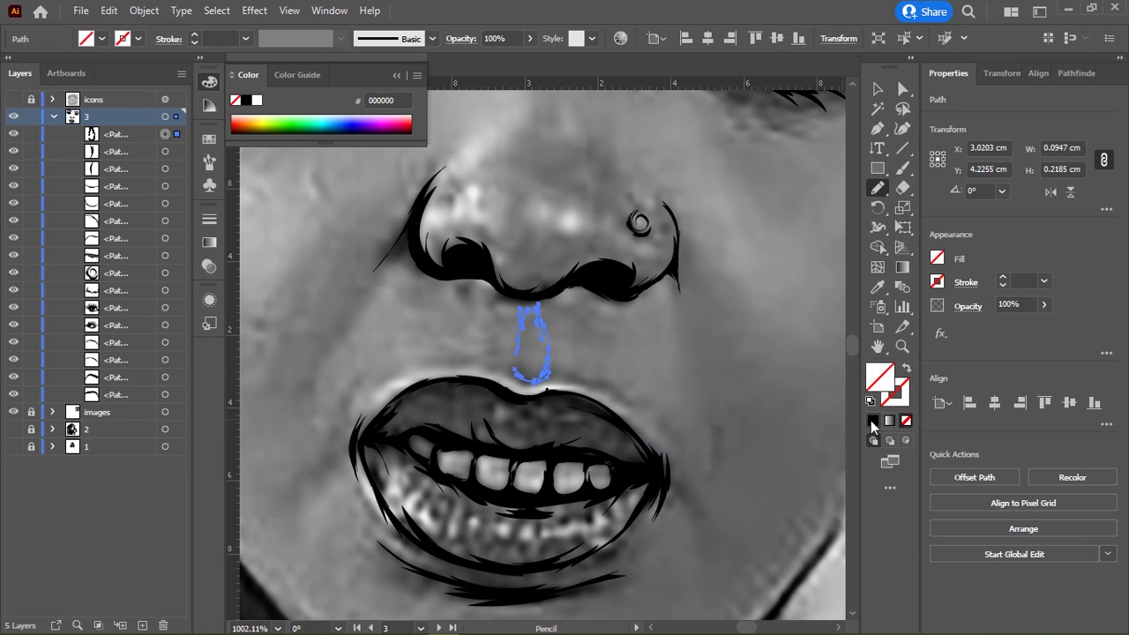
{"action": "scroll", "coordinate": [595, 297], "scroll_direction": "down", "scroll_amount": 2}
{"action": "left_click", "coordinate": [644, 326], "text": "ctrl"}
{"action": "key", "text": "ctrl+minus"}
{"action": "left_click", "coordinate": [465, 338]}
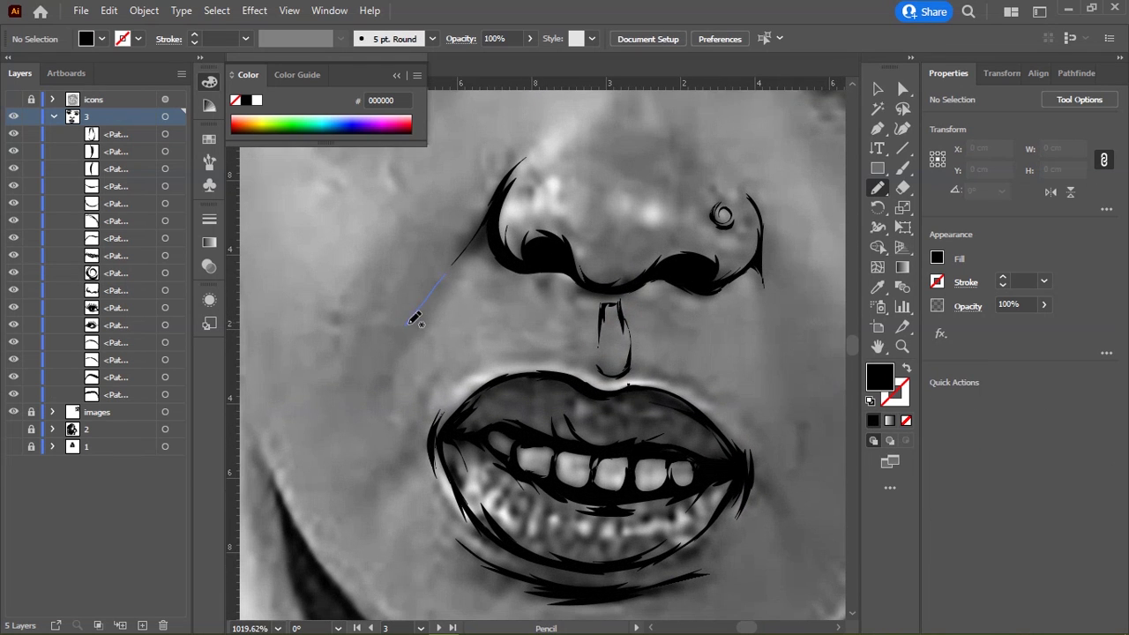
Step: Draw the creases from the nose down the left and right cheeks toward the mouth
{"action": "left_click_drag", "start_coordinate": [459, 260], "coordinate": [460, 257]}
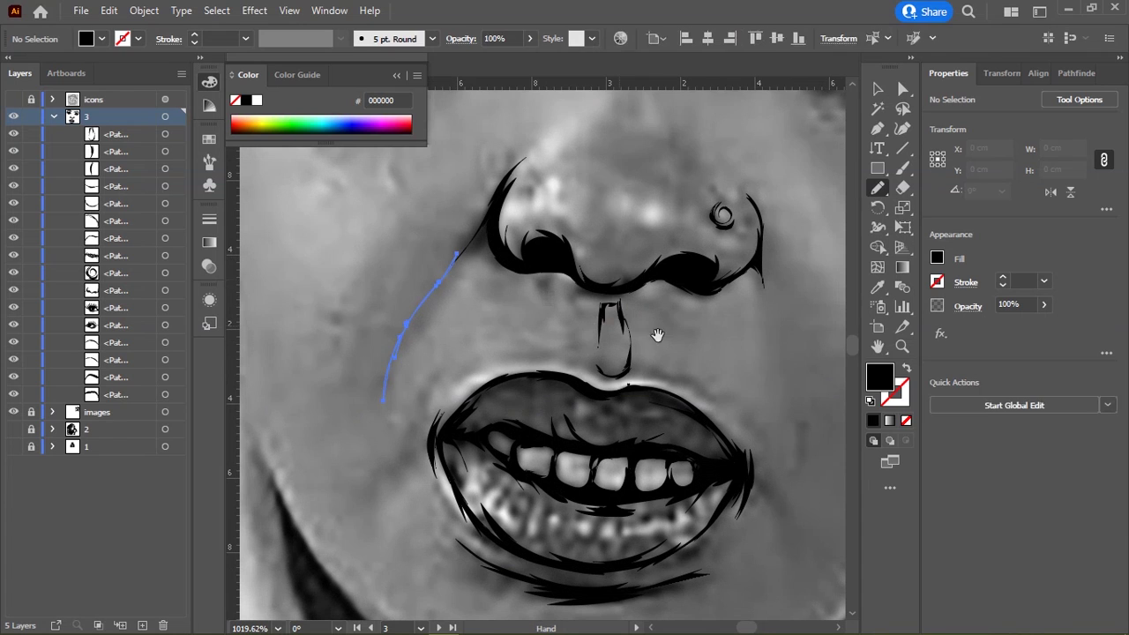
{"action": "scroll", "coordinate": [433, 365], "scroll_direction": "right", "scroll_amount": 5}
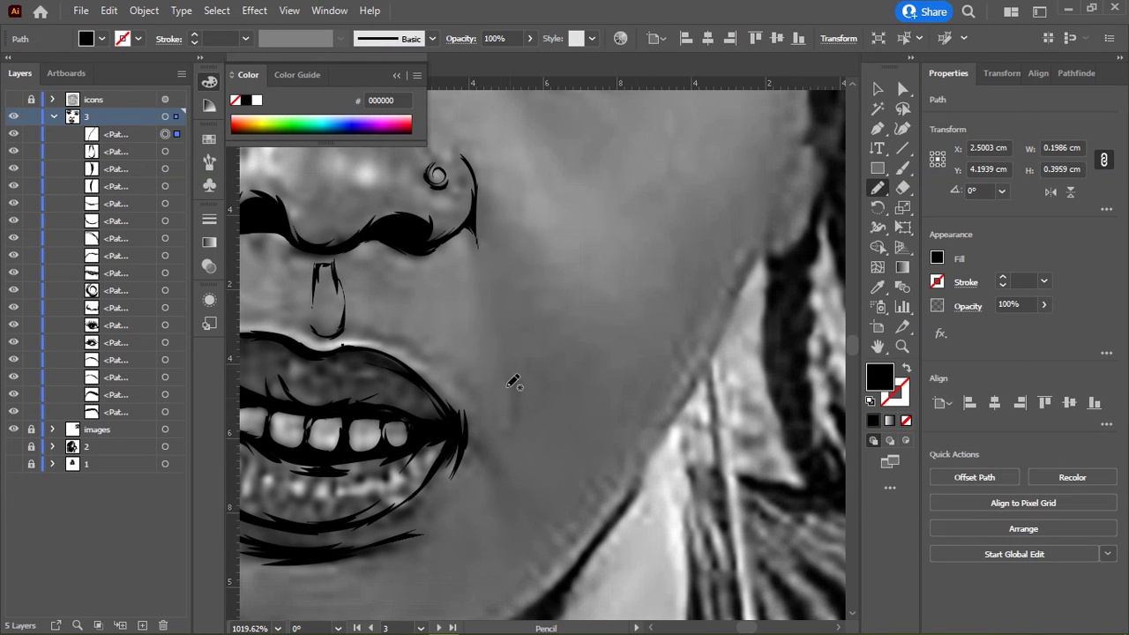
{"action": "left_click_drag", "start_coordinate": [504, 353], "coordinate": [511, 415]}
{"action": "scroll", "coordinate": [617, 353], "scroll_direction": "down", "scroll_amount": 3}
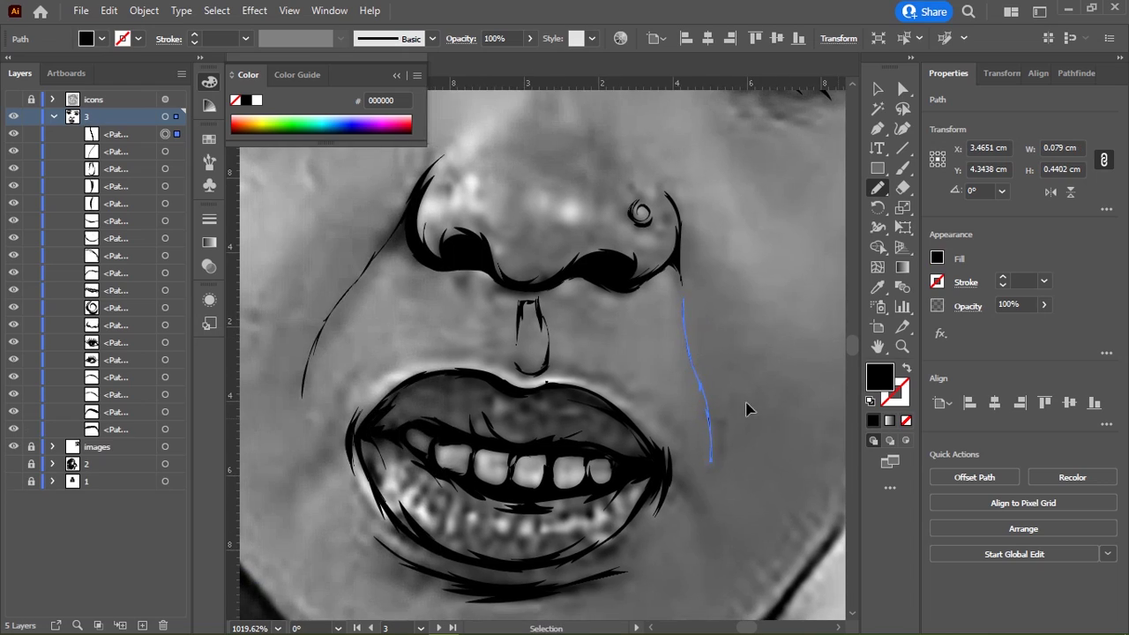
{"action": "scroll", "coordinate": [747, 406], "scroll_direction": "down", "scroll_amount": 3}
{"action": "key", "text": "ctrl+shift+a"}
Step: Zoom out to view the whole figure, then zoom back in
{"action": "scroll", "coordinate": [725, 333], "scroll_direction": "down", "scroll_amount": 3}
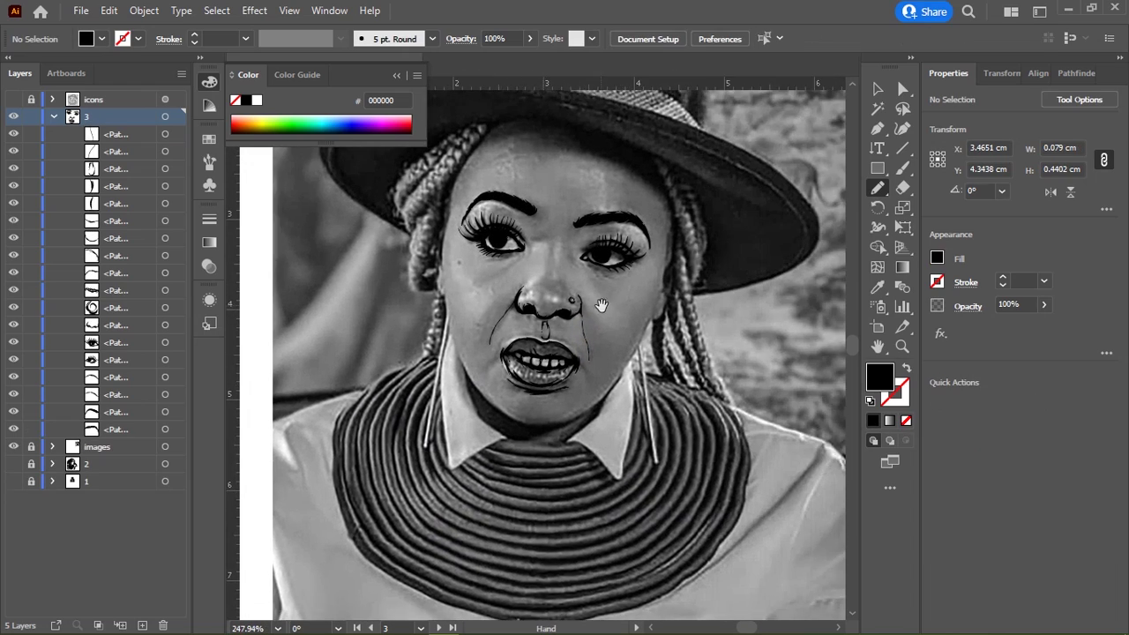
{"action": "left_click_drag", "start_coordinate": [571, 292], "coordinate": [533, 343]}
{"action": "scroll", "coordinate": [534, 342], "scroll_direction": "up", "scroll_amount": 1}
{"action": "scroll", "coordinate": [494, 371], "scroll_direction": "up", "scroll_amount": 2}
{"action": "scroll", "coordinate": [433, 336], "scroll_direction": "up", "scroll_amount": 2}
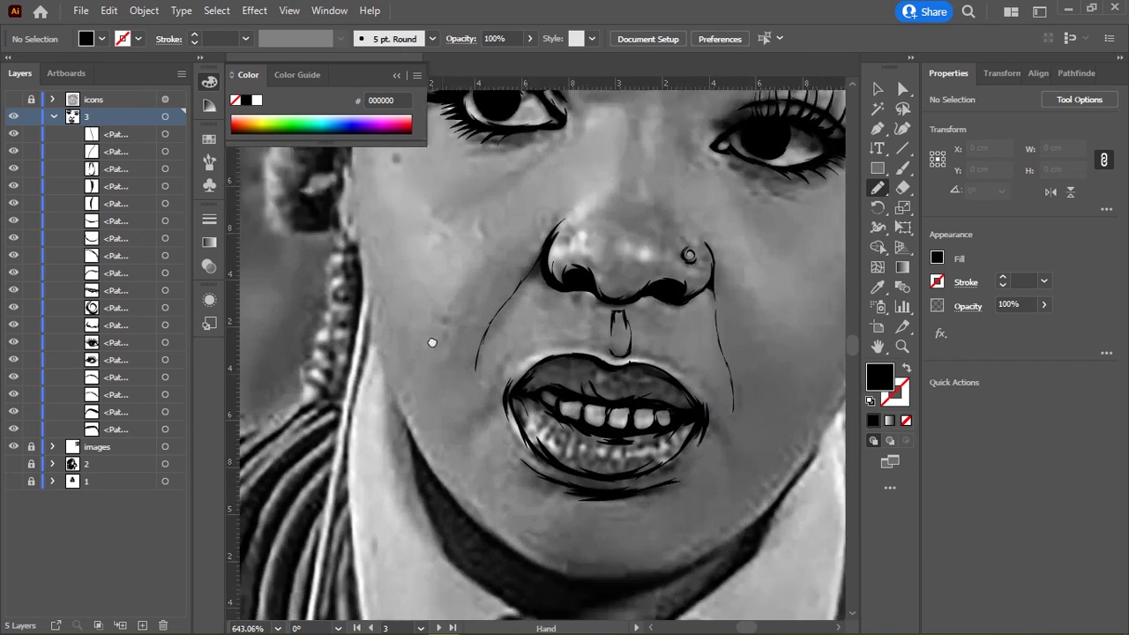
{"action": "scroll", "coordinate": [427, 342], "scroll_direction": "down", "scroll_amount": 1}
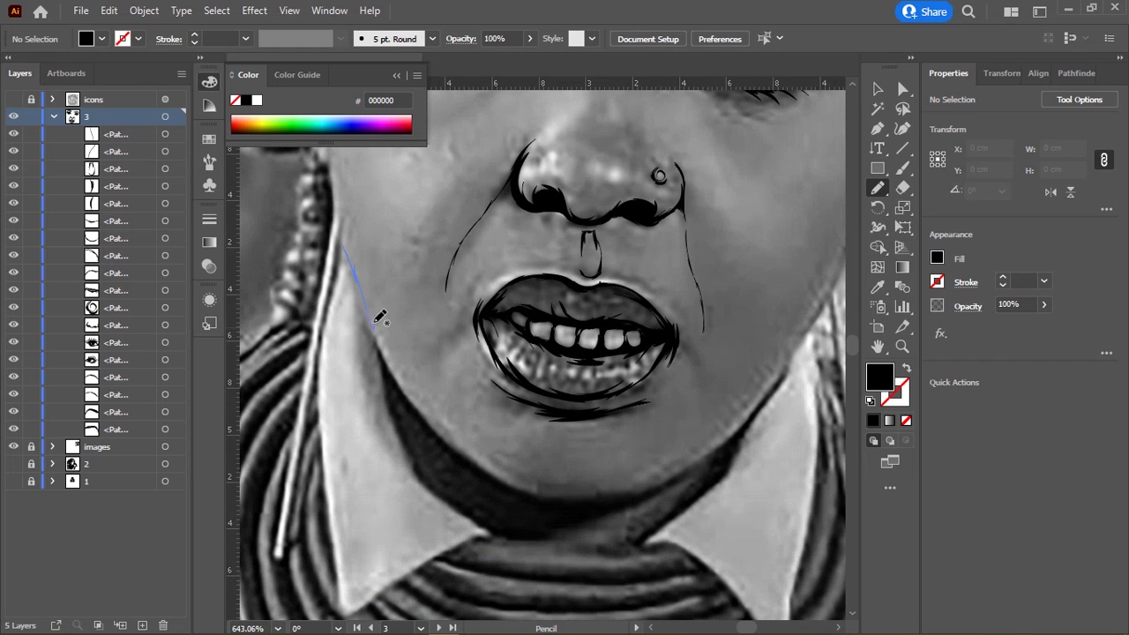
Step: Pencil-trace the jawline from the left cheek around the chin, filled black
{"action": "left_click_drag", "start_coordinate": [375, 323], "coordinate": [411, 389]}
{"action": "mouse_move", "coordinate": [450, 429]}
{"action": "left_mouse_down"}
{"action": "mouse_move", "coordinate": [529, 476]}
{"action": "mouse_move", "coordinate": [609, 486]}
{"action": "mouse_move", "coordinate": [684, 463]}
{"action": "mouse_move", "coordinate": [600, 491]}
{"action": "mouse_move", "coordinate": [497, 474]}
{"action": "mouse_move", "coordinate": [446, 433]}
{"action": "mouse_move", "coordinate": [395, 359]}
{"action": "left_mouse_up"}
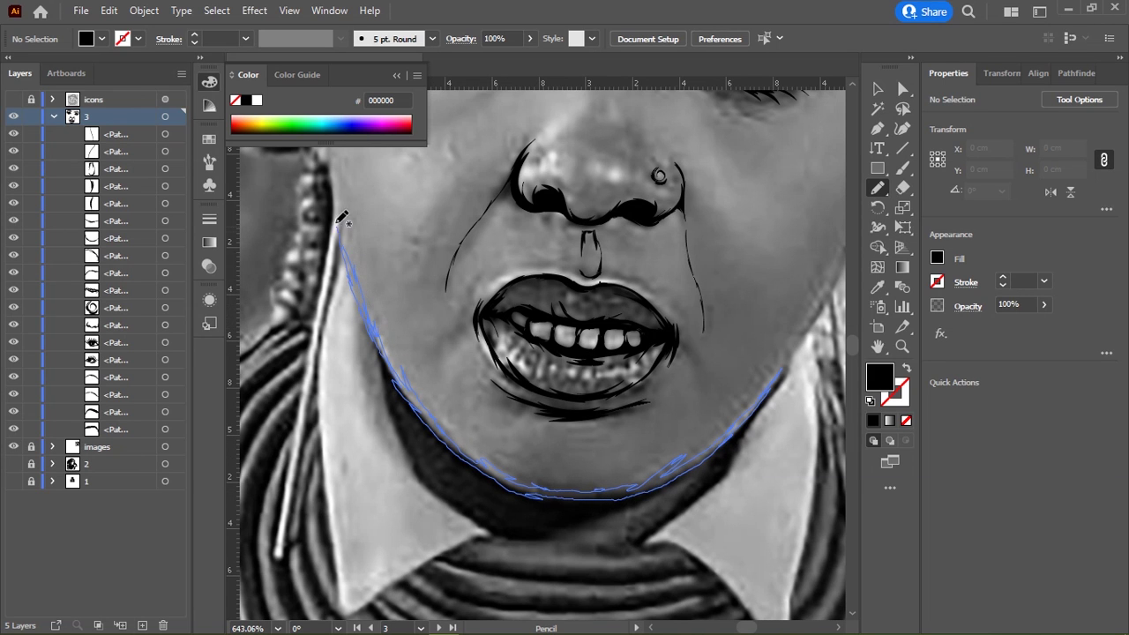
{"action": "left_click_drag", "start_coordinate": [344, 227], "coordinate": [441, 371]}
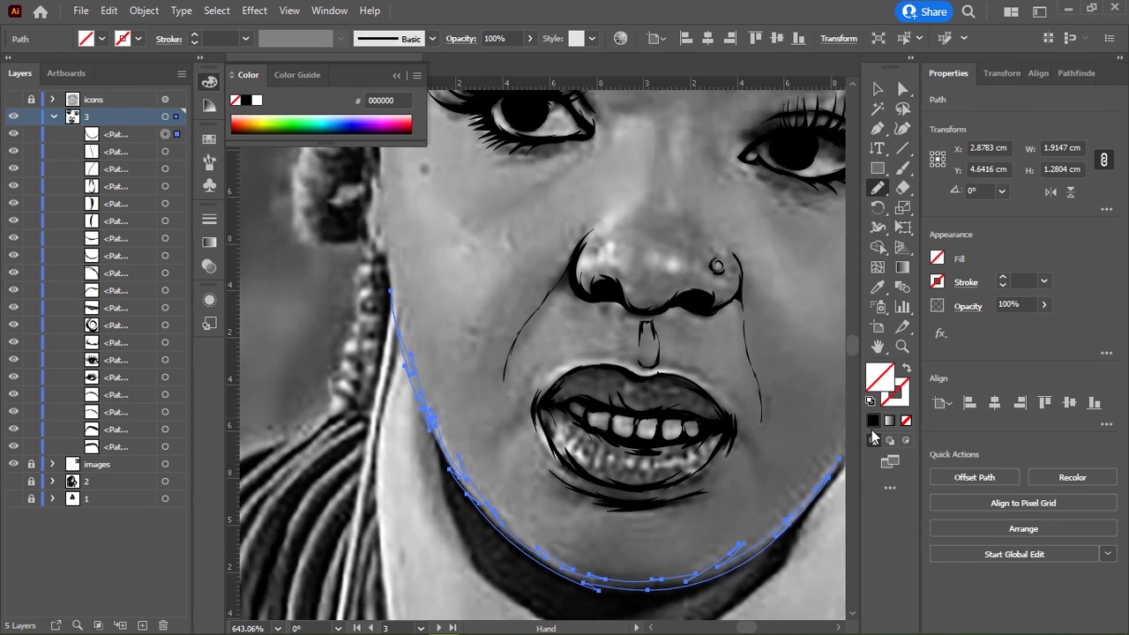
{"action": "mouse_move", "coordinate": [761, 336]}
{"action": "left_mouse_down"}
{"action": "mouse_move", "coordinate": [521, 241]}
{"action": "mouse_move", "coordinate": [430, 265]}
{"action": "left_mouse_up"}
{"action": "scroll", "coordinate": [647, 254], "scroll_direction": "up", "scroll_amount": 2}
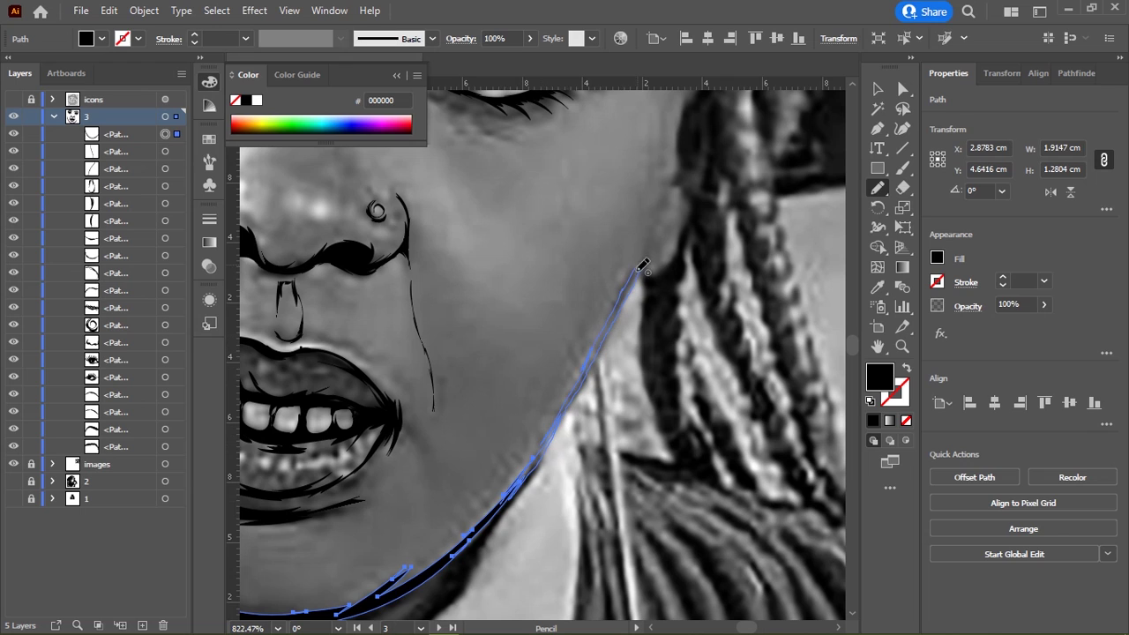
Step: Extend the jawline up into the right ear and draw the ear's outer curve
{"action": "left_click_drag", "start_coordinate": [640, 268], "coordinate": [653, 219]}
{"action": "left_click_drag", "start_coordinate": [679, 259], "coordinate": [651, 273]}
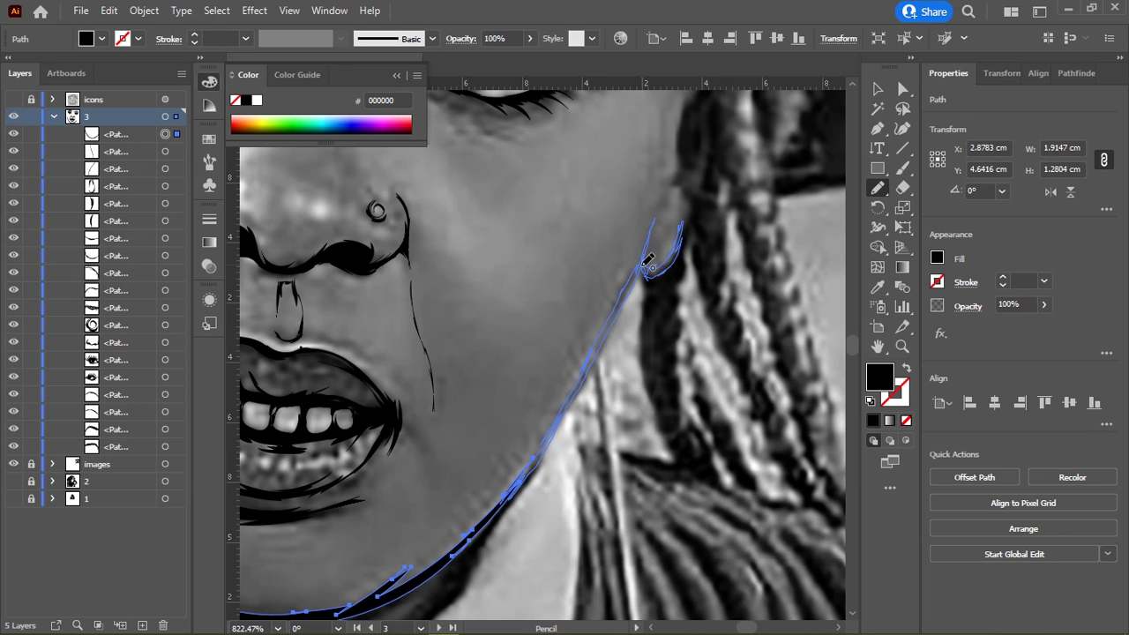
{"action": "mouse_move", "coordinate": [633, 178]}
{"action": "left_mouse_down"}
{"action": "mouse_move", "coordinate": [601, 398]}
{"action": "mouse_move", "coordinate": [627, 353]}
{"action": "left_mouse_up"}
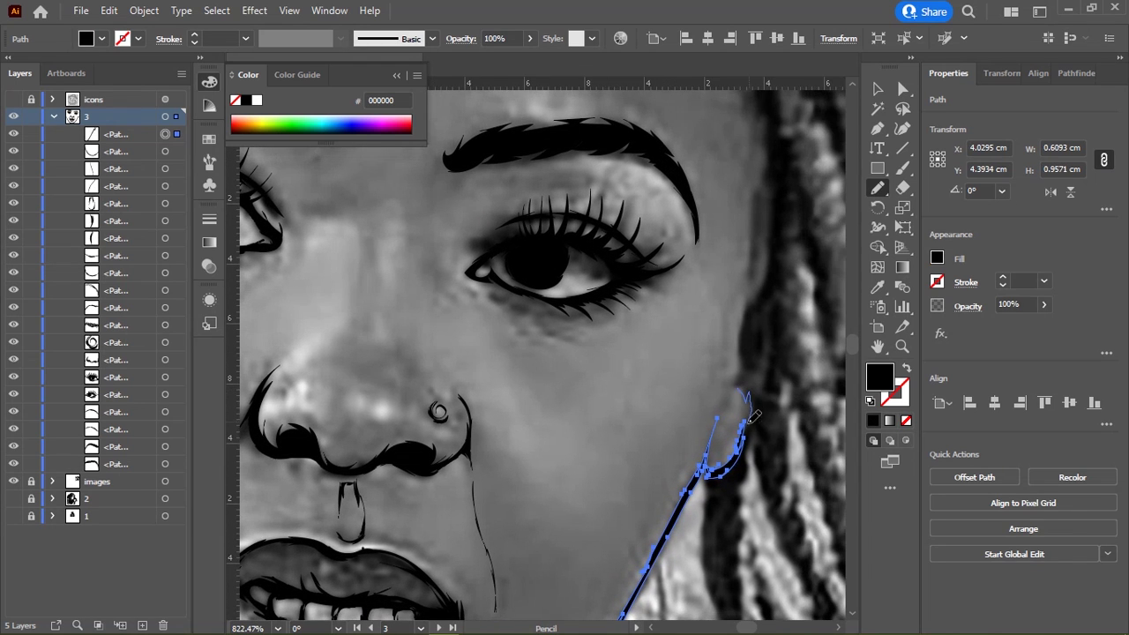
{"action": "mouse_move", "coordinate": [751, 418]}
{"action": "left_mouse_down"}
{"action": "mouse_move", "coordinate": [760, 393]}
{"action": "mouse_move", "coordinate": [735, 398]}
{"action": "left_mouse_up"}
{"action": "key", "text": "shift+x"}
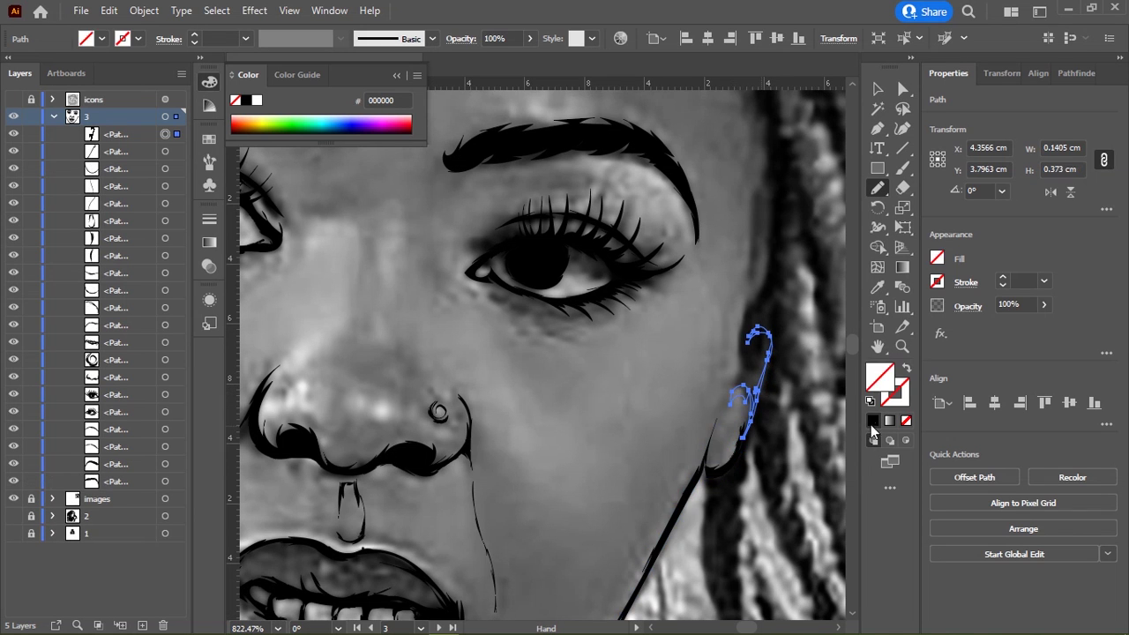
{"action": "key", "text": "shift+x"}
Step: Draw the earring hanging from the left ear beside the neck, filled black
{"action": "left_click_drag", "start_coordinate": [552, 381], "coordinate": [680, 397]}
{"action": "left_click_drag", "start_coordinate": [336, 389], "coordinate": [630, 391]}
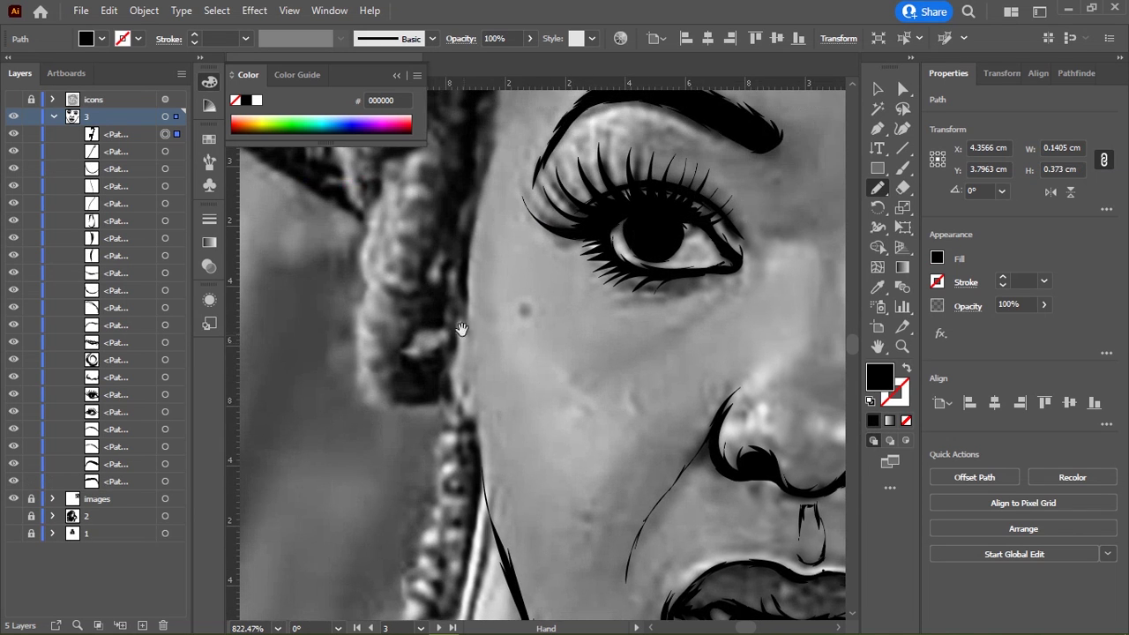
{"action": "left_click_drag", "start_coordinate": [446, 384], "coordinate": [458, 420]}
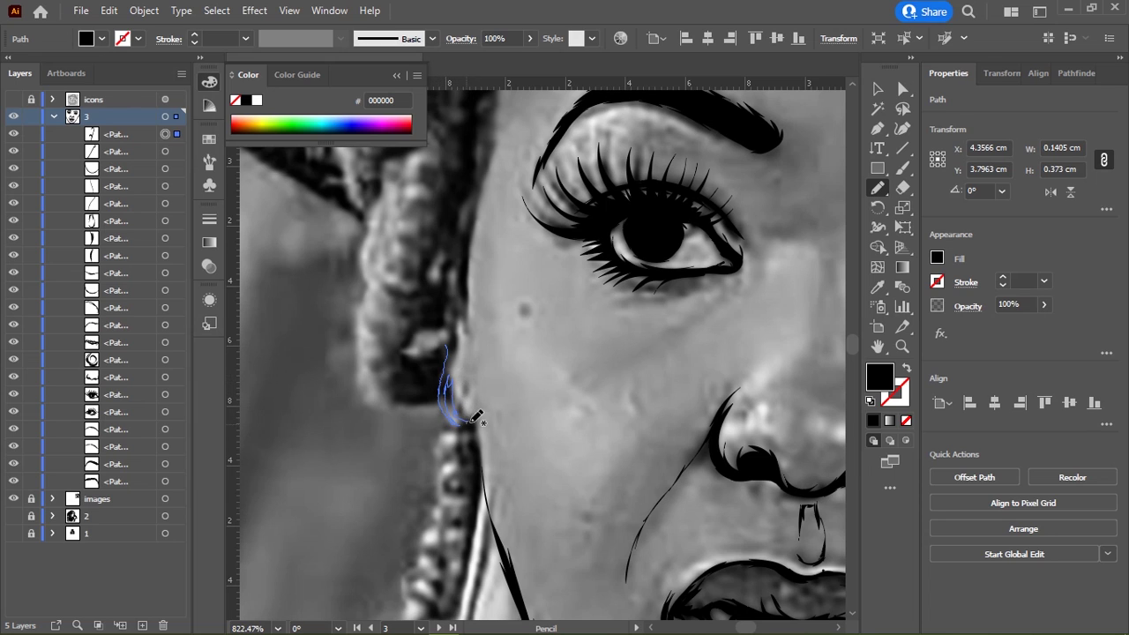
{"action": "left_click_drag", "start_coordinate": [479, 433], "coordinate": [491, 512]}
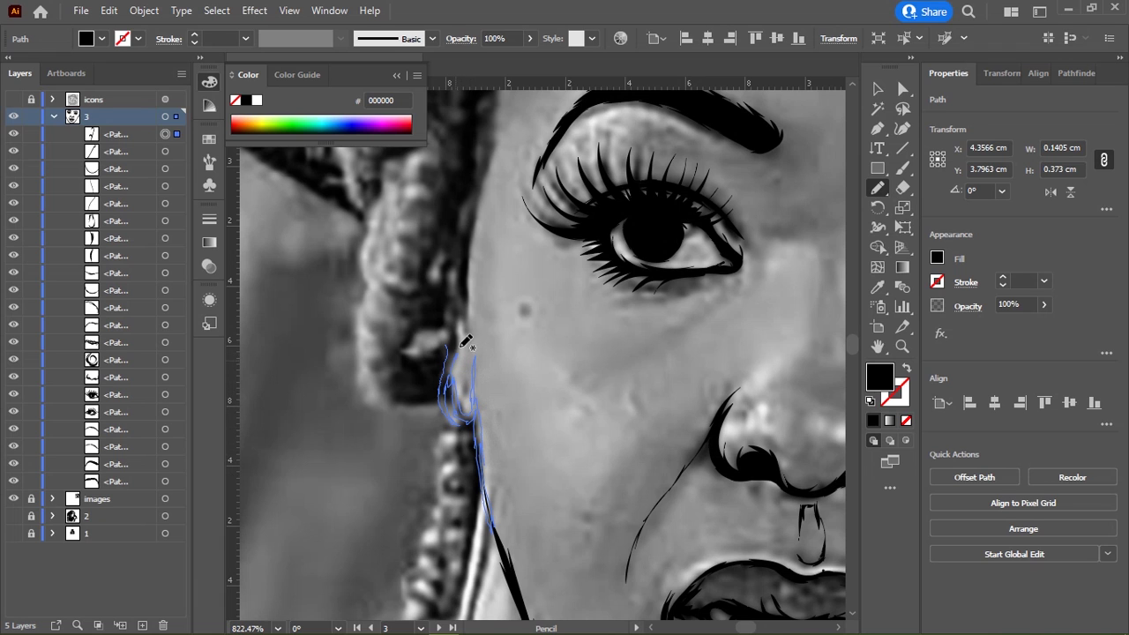
{"action": "left_click_drag", "start_coordinate": [453, 336], "coordinate": [458, 309]}
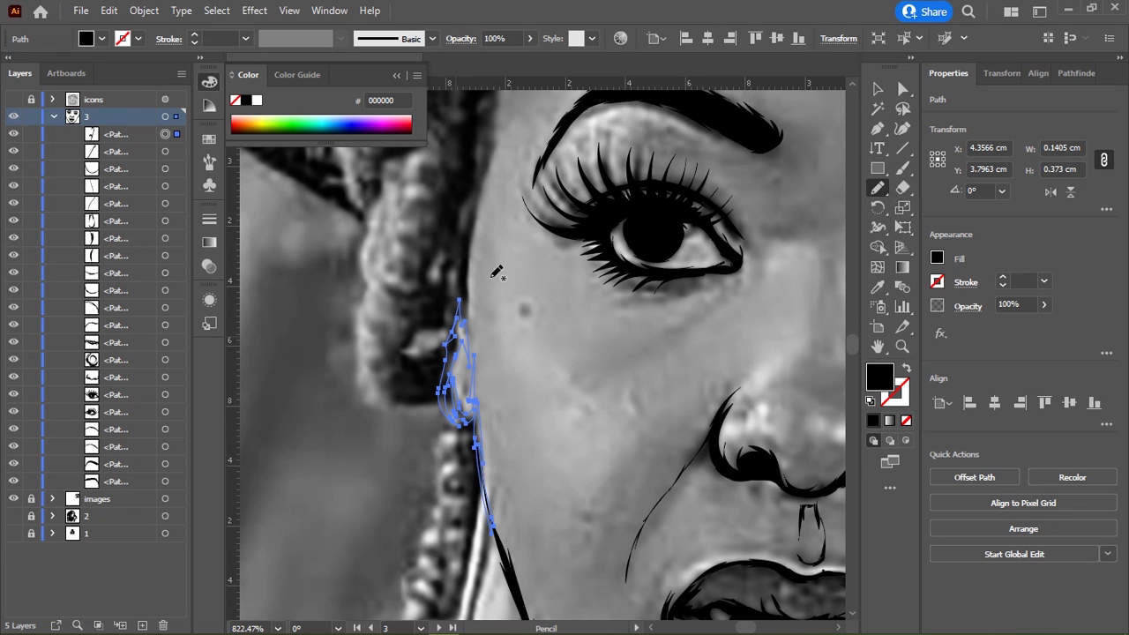
{"action": "scroll", "coordinate": [569, 336], "scroll_direction": "down", "scroll_amount": 2}
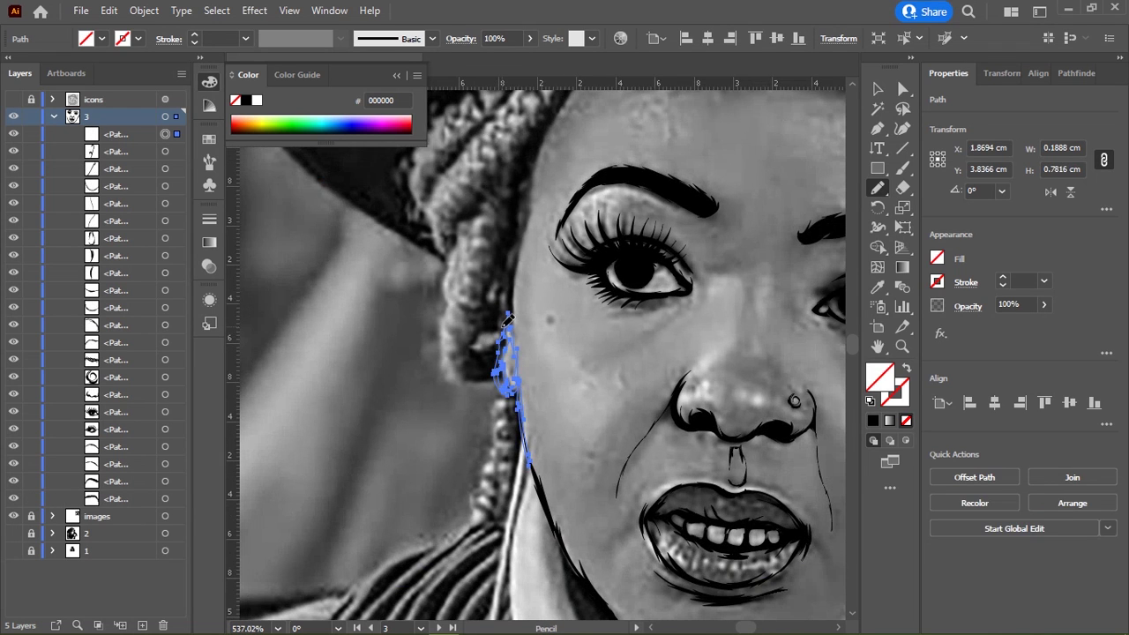
{"action": "scroll", "coordinate": [512, 414], "scroll_direction": "up", "scroll_amount": 2}
{"action": "scroll", "coordinate": [612, 323], "scroll_direction": "up", "scroll_amount": 2}
{"action": "scroll", "coordinate": [582, 285], "scroll_direction": "down", "scroll_amount": 1}
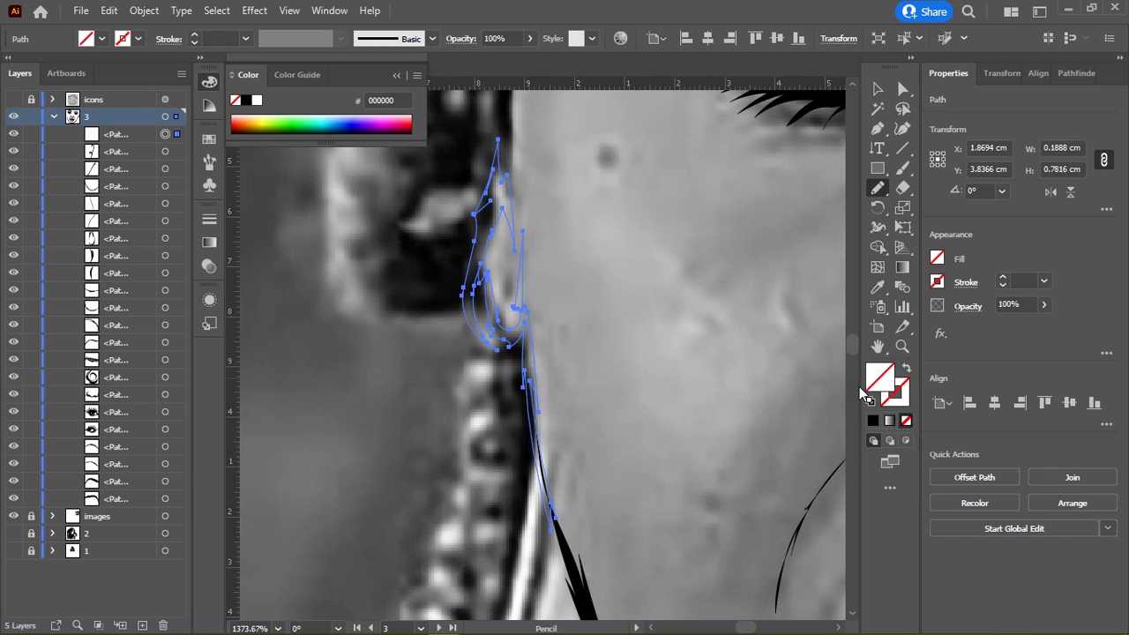
{"action": "left_click", "coordinate": [872, 420]}
Step: Draw the earring shape beside the right ear and zoom out to the whole face
{"action": "scroll", "coordinate": [674, 280], "scroll_direction": "down", "scroll_amount": 4}
{"action": "scroll", "coordinate": [588, 239], "scroll_direction": "right", "scroll_amount": 4}
{"action": "scroll", "coordinate": [623, 335], "scroll_direction": "right", "scroll_amount": 5}
{"action": "scroll", "coordinate": [623, 335], "scroll_direction": "up", "scroll_amount": 1}
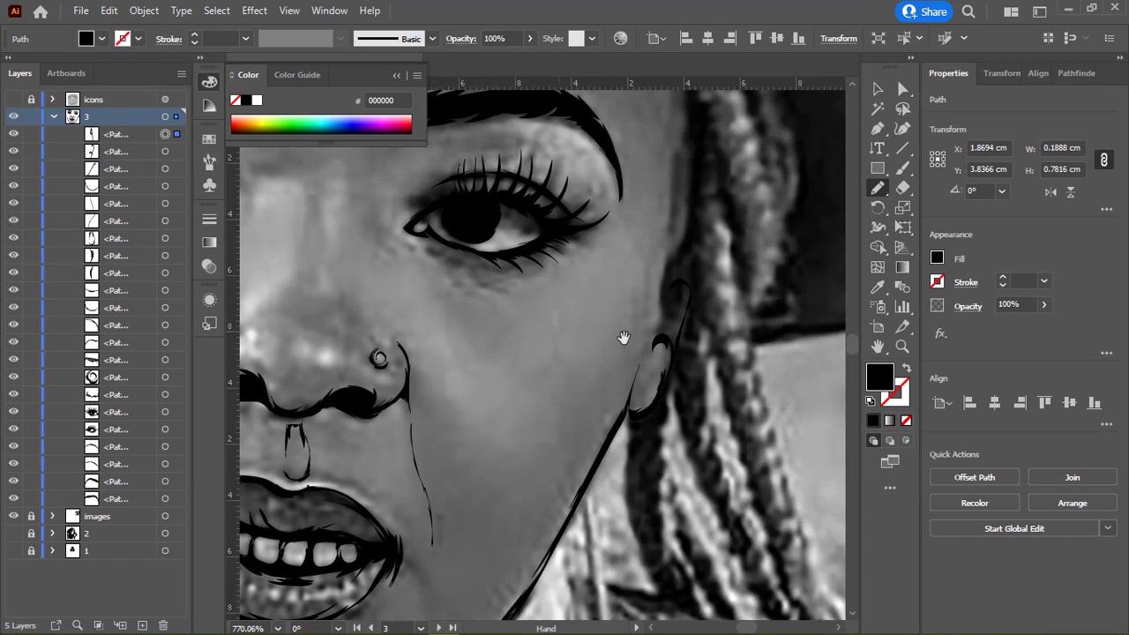
{"action": "scroll", "coordinate": [686, 236], "scroll_direction": "up", "scroll_amount": 3}
{"action": "mouse_move", "coordinate": [697, 159]}
{"action": "left_mouse_down"}
{"action": "mouse_move", "coordinate": [655, 310]}
{"action": "mouse_move", "coordinate": [692, 287]}
{"action": "mouse_move", "coordinate": [675, 264]}
{"action": "mouse_move", "coordinate": [713, 132]}
{"action": "left_mouse_up"}
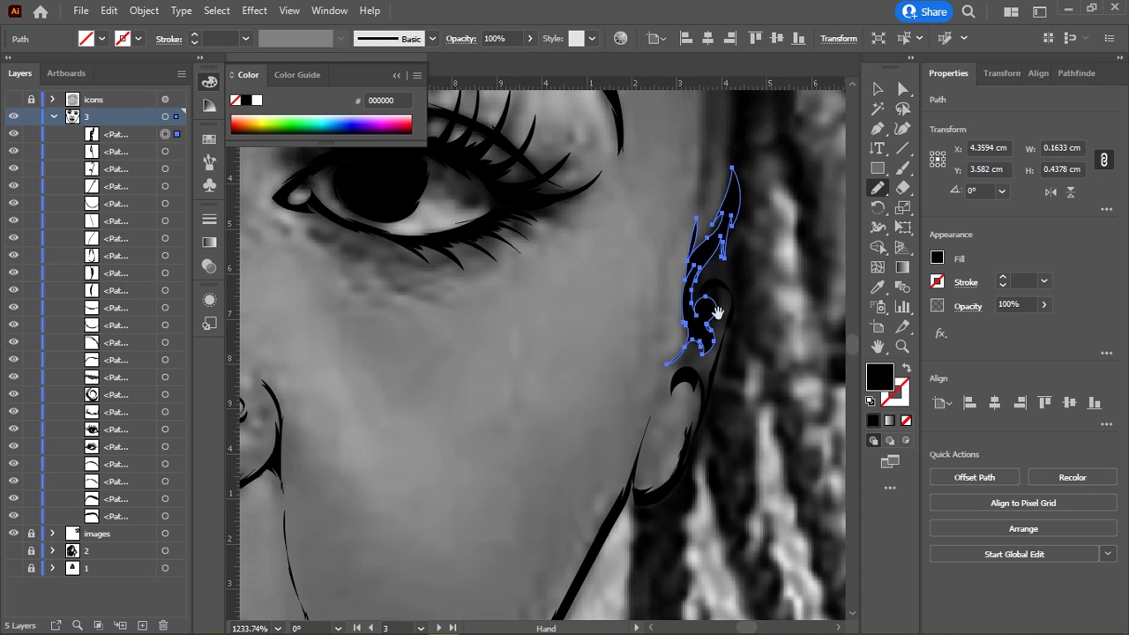
{"action": "scroll", "coordinate": [711, 309], "scroll_direction": "down", "scroll_amount": 5}
{"action": "mouse_move", "coordinate": [529, 336]}
{"action": "left_mouse_down"}
{"action": "mouse_move", "coordinate": [436, 361]}
{"action": "mouse_move", "coordinate": [502, 445]}
{"action": "left_mouse_up"}
Step: Hide the reference photo, delete the stray shape near the right ear, then show the photo again
{"action": "scroll", "coordinate": [617, 353], "scroll_direction": "down", "scroll_amount": 5}
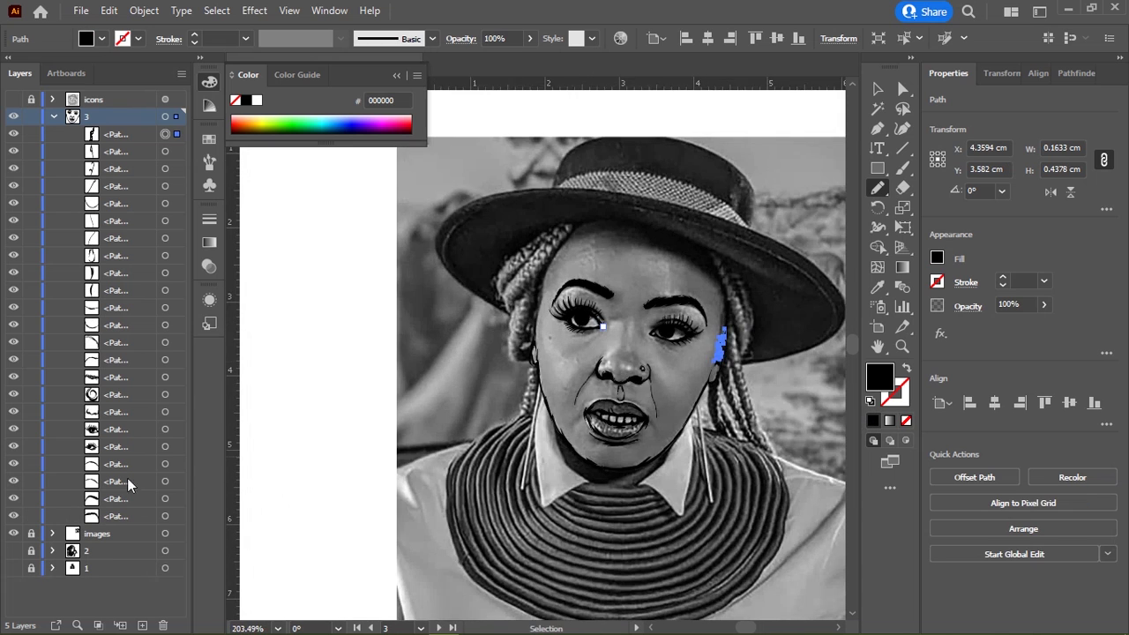
{"action": "left_click", "coordinate": [14, 534]}
{"action": "scroll", "coordinate": [641, 351], "scroll_direction": "down", "scroll_amount": 1}
{"action": "scroll", "coordinate": [498, 300], "scroll_direction": "up", "scroll_amount": 3}
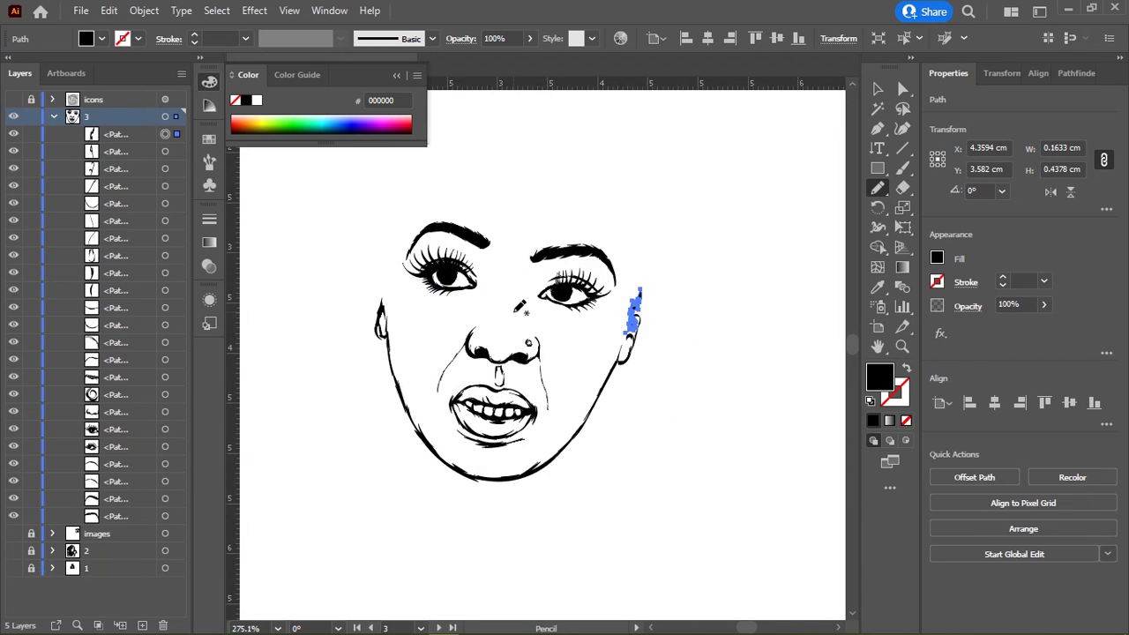
{"action": "key", "text": "v"}
{"action": "key", "text": "Delete"}
{"action": "scroll", "coordinate": [550, 197], "scroll_direction": "down", "scroll_amount": 1}
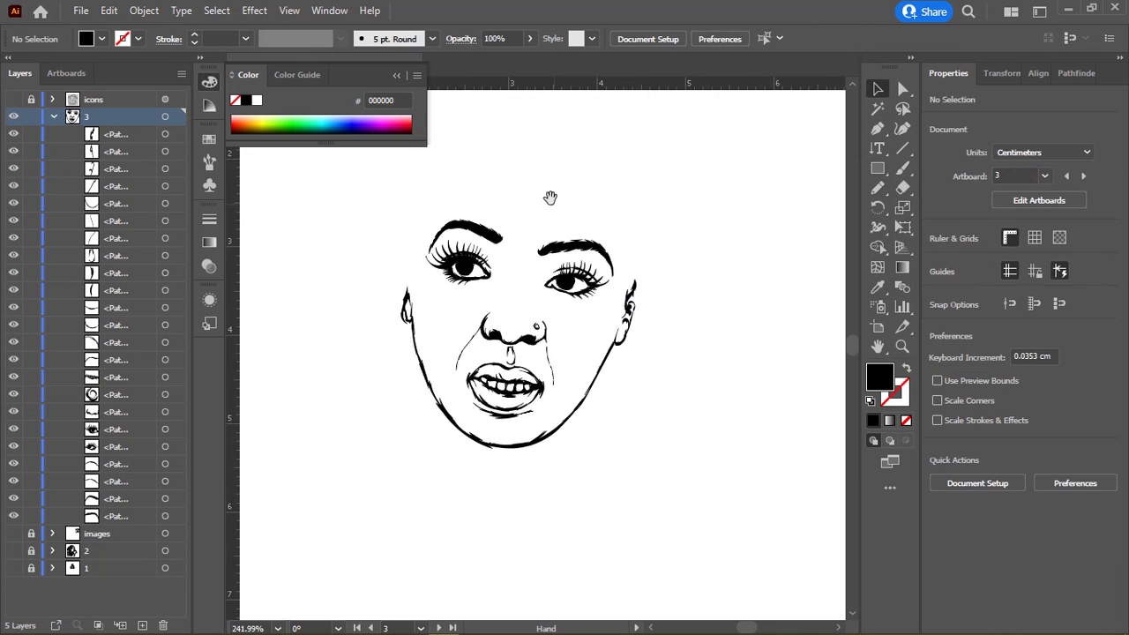
{"action": "left_click", "coordinate": [12, 99]}
{"action": "scroll", "coordinate": [559, 290], "scroll_direction": "up", "scroll_amount": 8}
{"action": "scroll", "coordinate": [383, 386], "scroll_direction": "up", "scroll_amount": 2}
Step: Draw a white-filled highlight loop inside the left eye's iris
{"action": "key", "text": "n"}
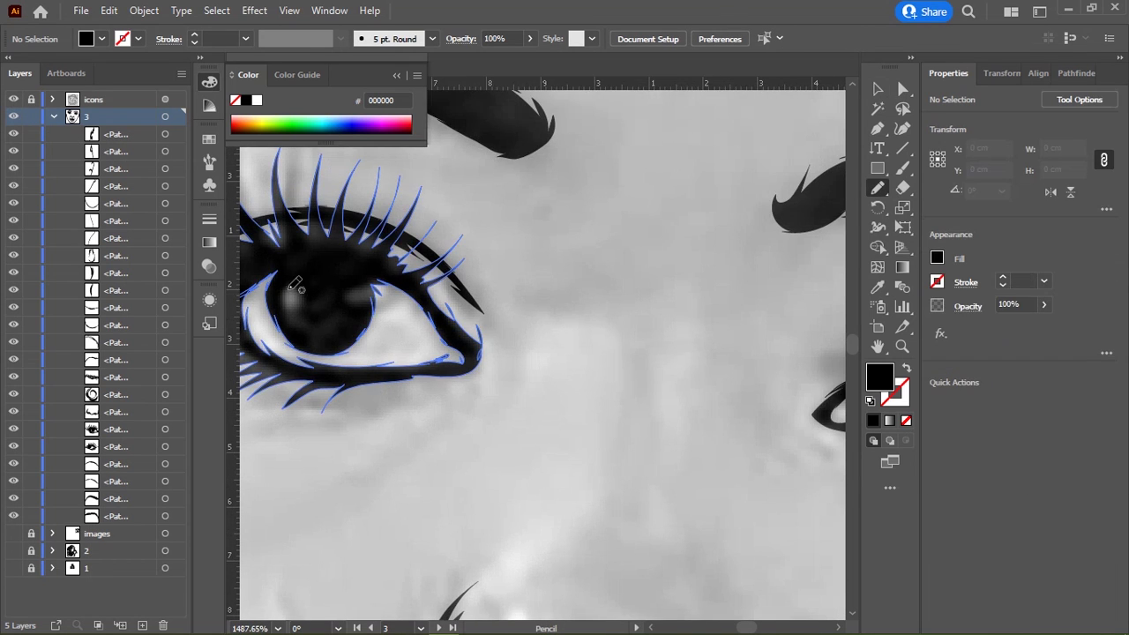
{"action": "mouse_move", "coordinate": [293, 287]}
{"action": "left_mouse_down"}
{"action": "mouse_move", "coordinate": [314, 322]}
{"action": "mouse_move", "coordinate": [323, 298]}
{"action": "mouse_move", "coordinate": [291, 304]}
{"action": "left_mouse_up"}
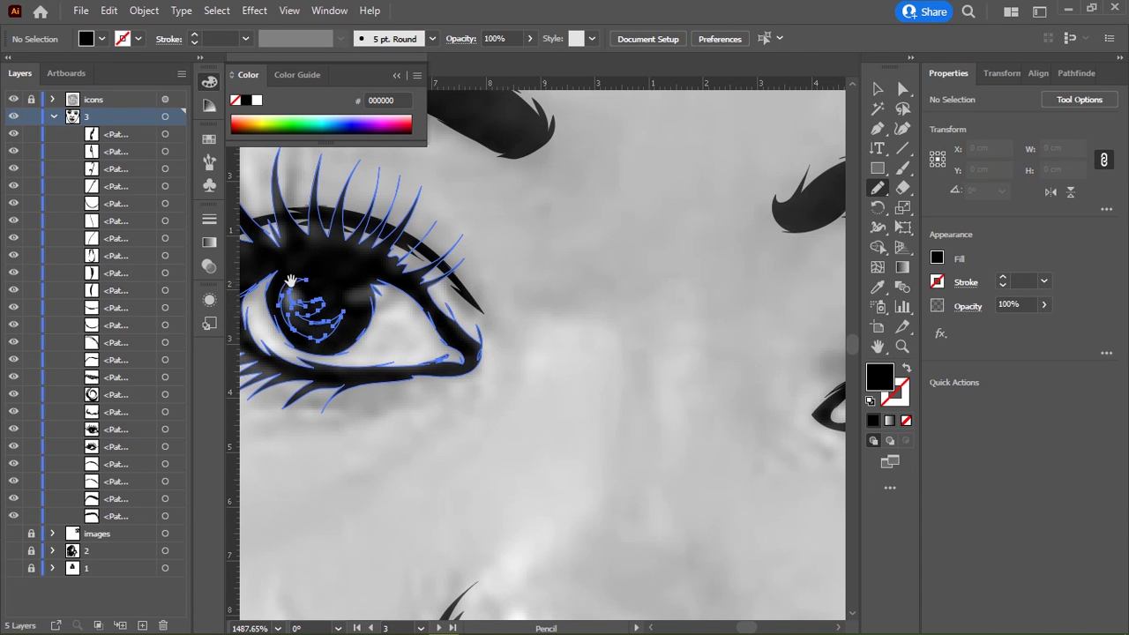
{"action": "left_click", "coordinate": [418, 301]}
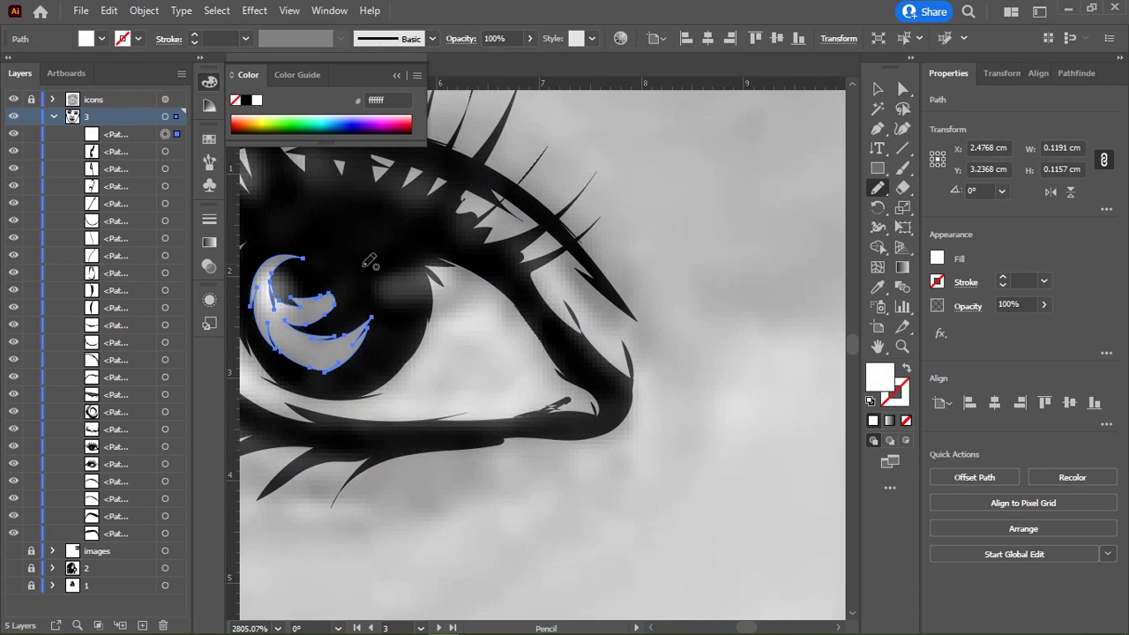
{"action": "mouse_move", "coordinate": [364, 262]}
{"action": "left_mouse_down"}
{"action": "mouse_move", "coordinate": [385, 255]}
{"action": "mouse_move", "coordinate": [362, 262]}
{"action": "mouse_move", "coordinate": [433, 294]}
{"action": "left_mouse_up"}
{"action": "scroll", "coordinate": [329, 212], "scroll_direction": "down", "scroll_amount": 5}
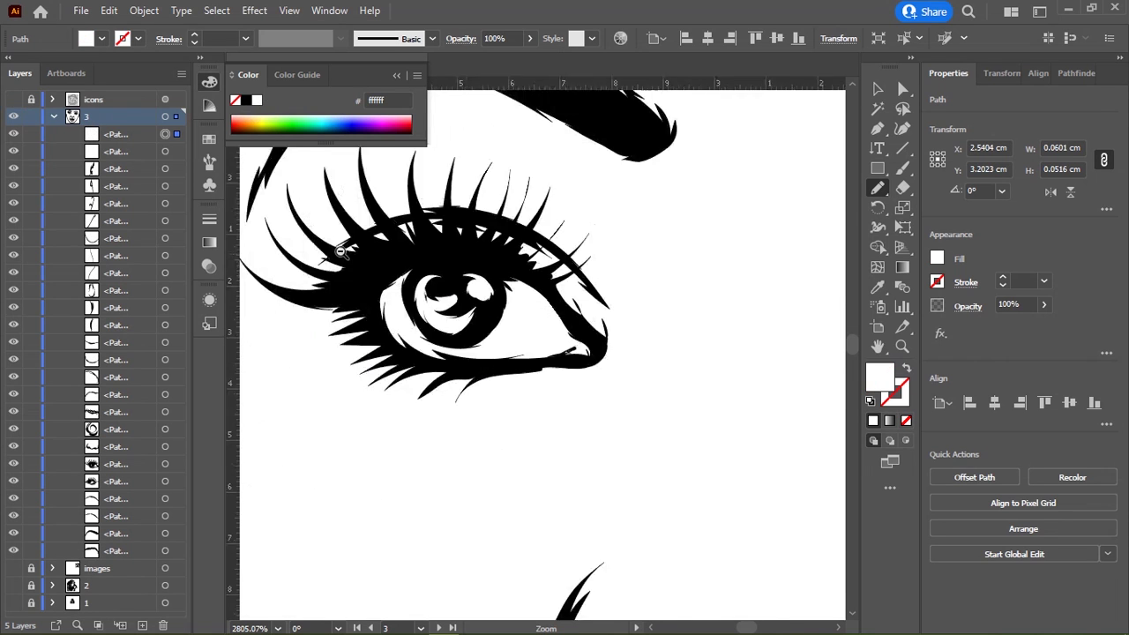
{"action": "scroll", "coordinate": [329, 212], "scroll_direction": "down", "scroll_amount": 3}
Step: Select the left eye's highlight shape and Alt-drag a copy onto the right eye
{"action": "key", "text": "v"}
{"action": "scroll", "coordinate": [420, 236], "scroll_direction": "up", "scroll_amount": 1}
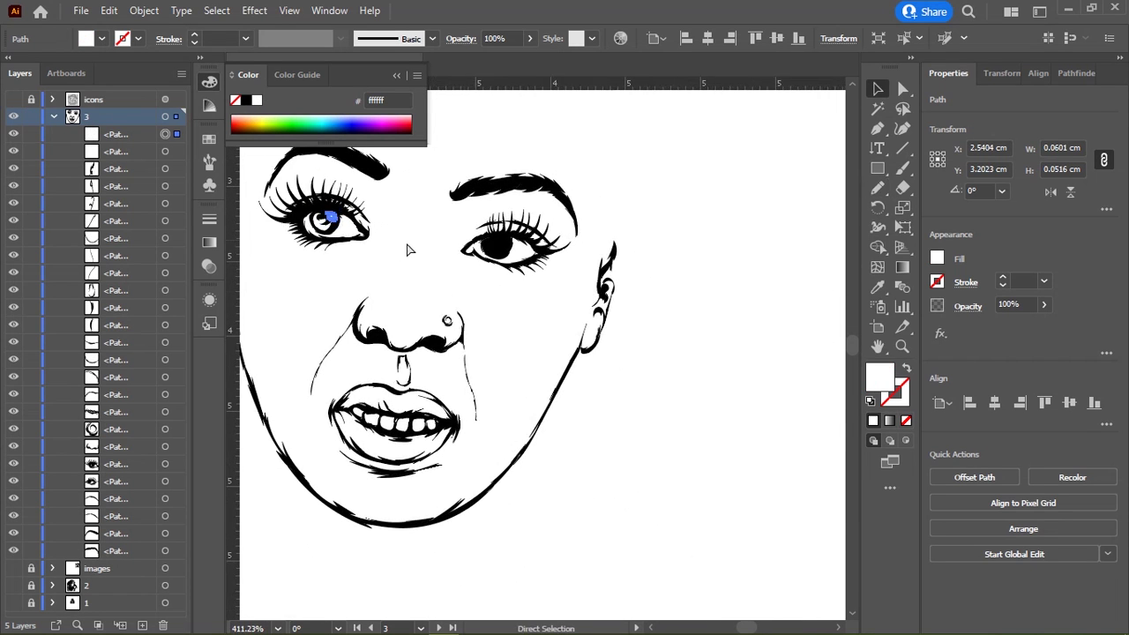
{"action": "scroll", "coordinate": [420, 237], "scroll_direction": "up", "scroll_amount": 1}
{"action": "key", "text": "a"}
{"action": "left_click_drag", "start_coordinate": [291, 201], "coordinate": [362, 242]}
{"action": "scroll", "coordinate": [362, 243], "scroll_direction": "up", "scroll_amount": 2}
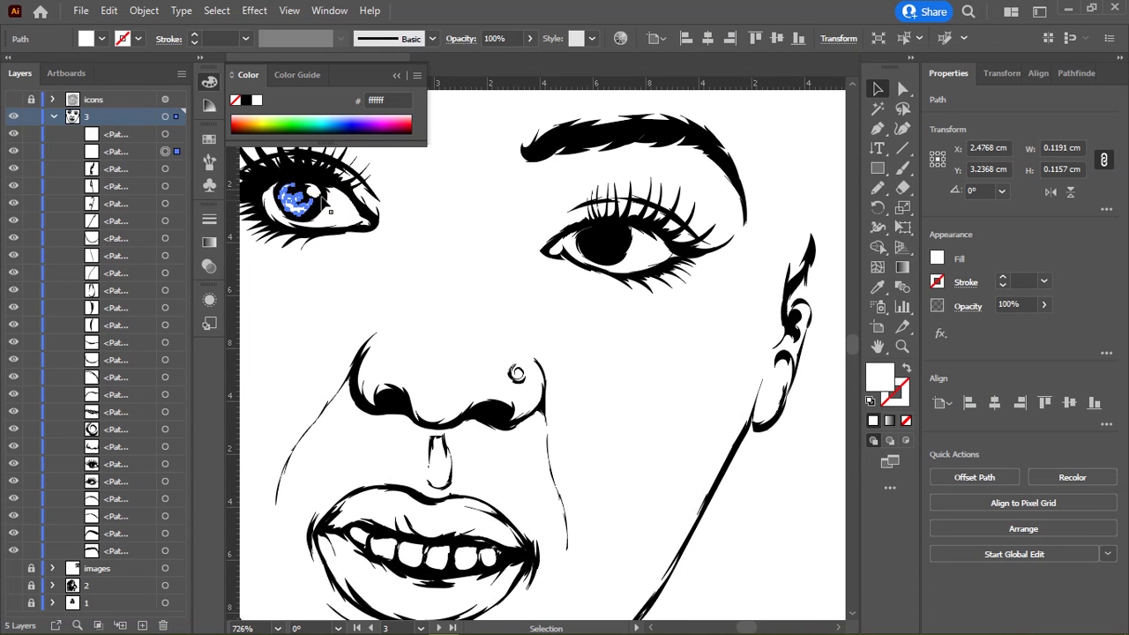
{"action": "key", "text": "ctrl+shift+a"}
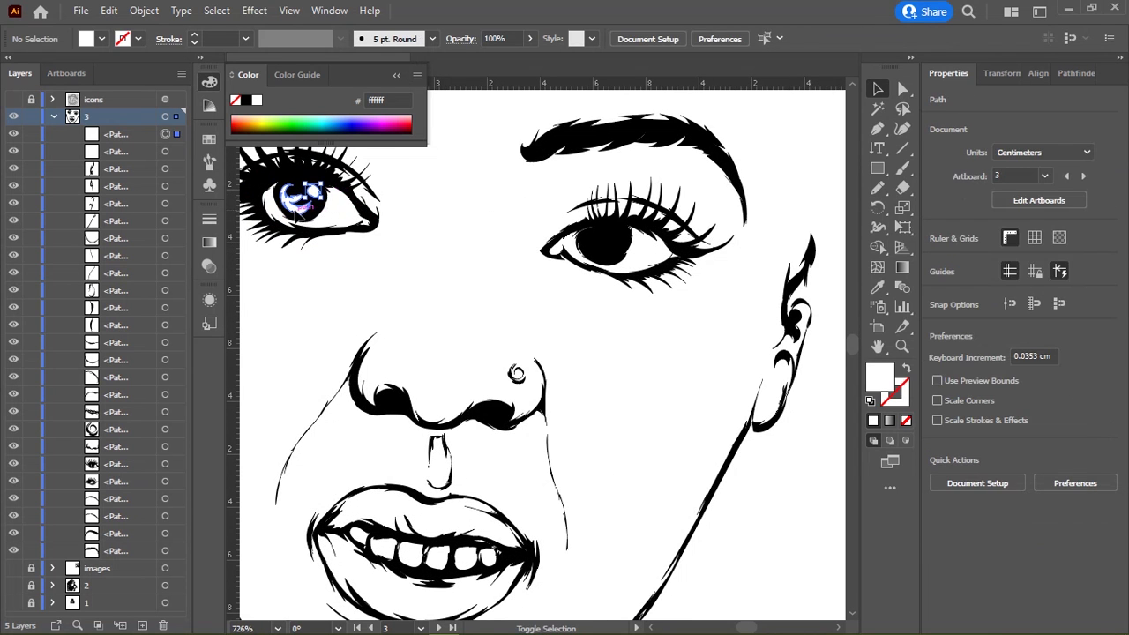
{"action": "left_click_drag", "start_coordinate": [321, 203], "coordinate": [604, 253]}
Step: Zoom out to see the whole face, with the Selection tool active
{"action": "scroll", "coordinate": [545, 333], "scroll_direction": "down", "scroll_amount": 5}
{"action": "key", "text": "ctrl+shift+a"}
{"action": "scroll", "coordinate": [544, 334], "scroll_direction": "down", "scroll_amount": 2}
{"action": "key", "text": "v"}
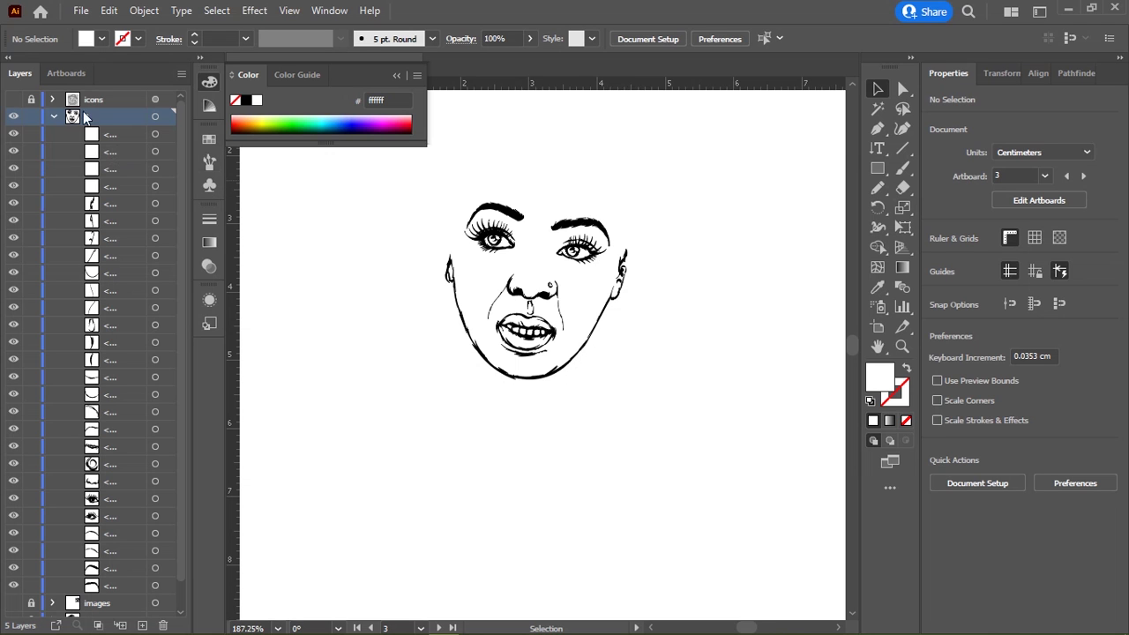
Step: Show the reference photo behind the line art again
{"action": "left_click", "coordinate": [13, 100]}
{"action": "left_click", "coordinate": [14, 99]}
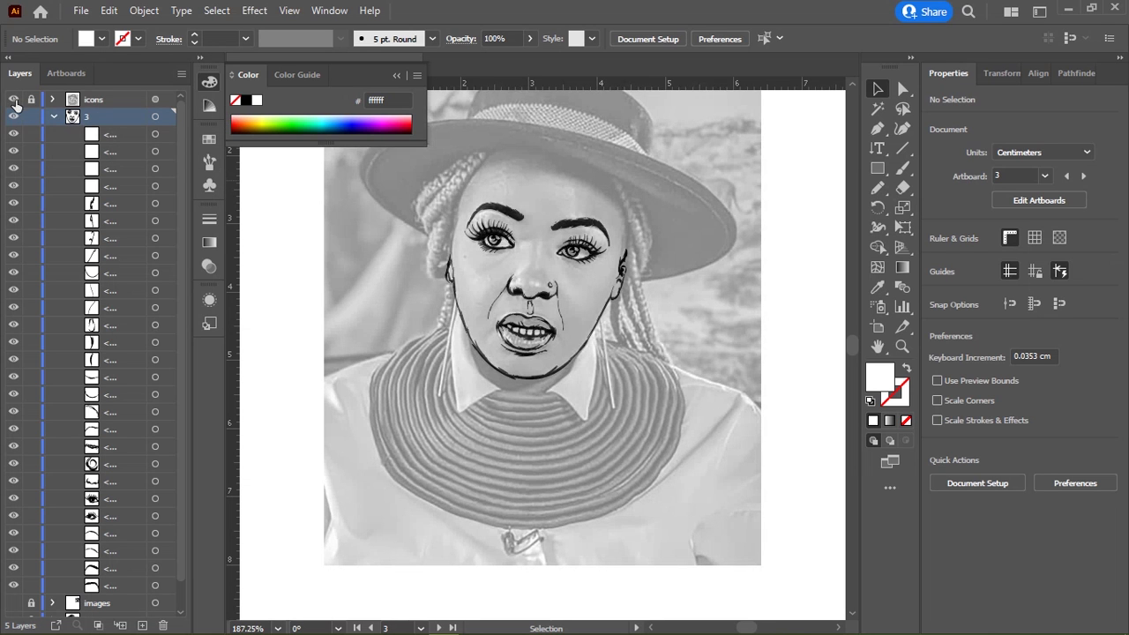
{"action": "scroll", "coordinate": [492, 228], "scroll_direction": "up", "scroll_amount": 3}
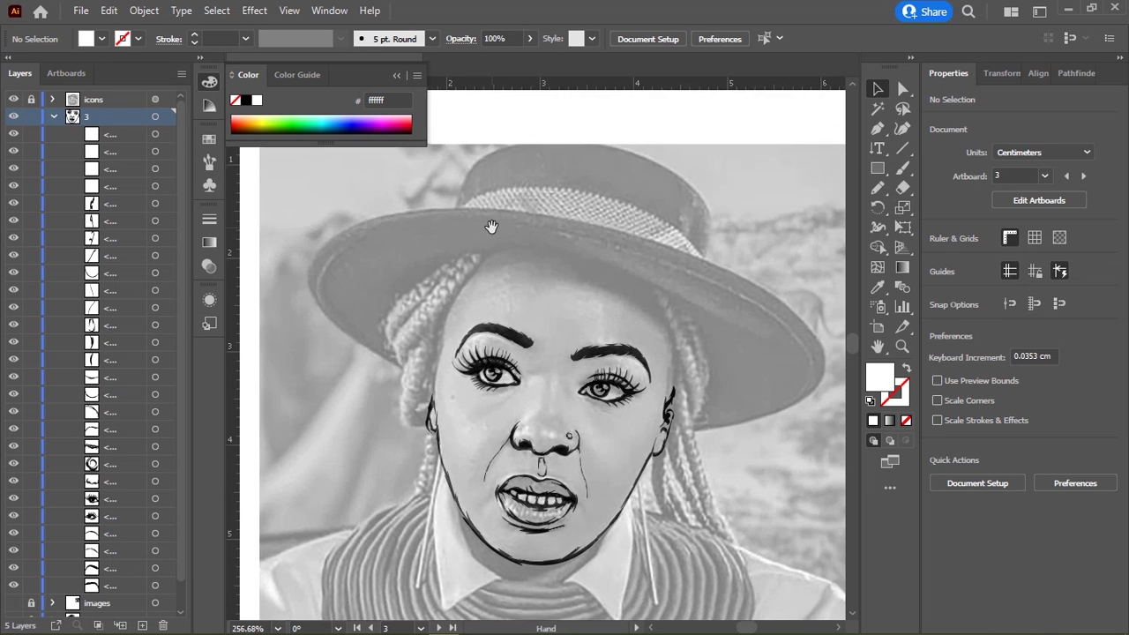
{"action": "scroll", "coordinate": [405, 227], "scroll_direction": "down", "scroll_amount": 1}
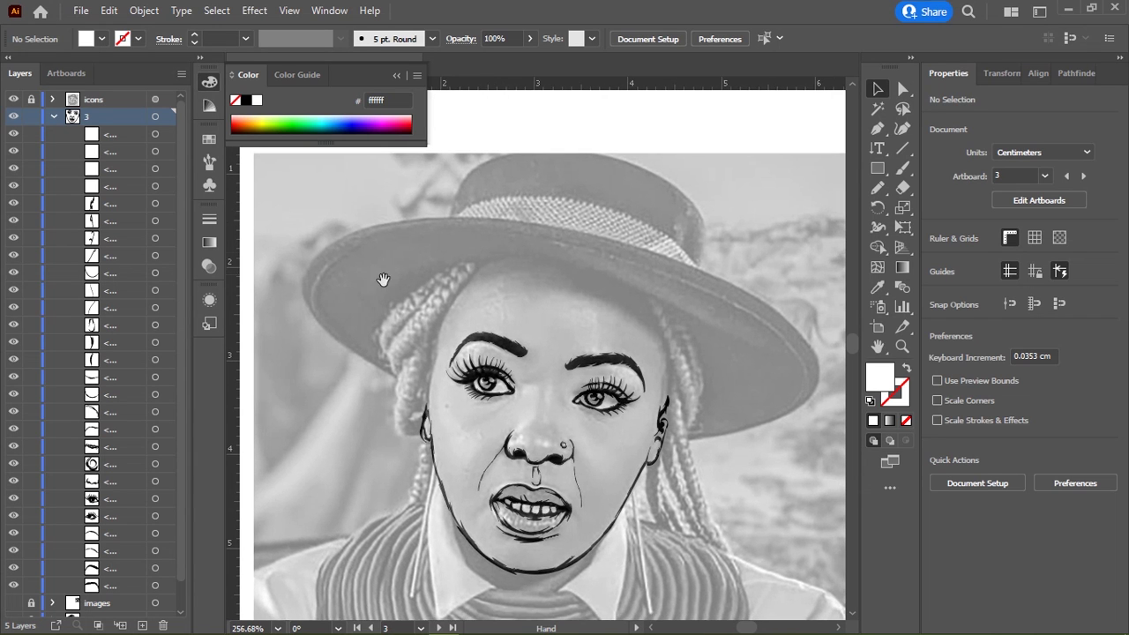
{"action": "scroll", "coordinate": [396, 292], "scroll_direction": "up", "scroll_amount": 3}
Step: Pencil-trace the braids' outline under the brim, across the hairline and down the right braids
{"action": "key", "text": "n"}
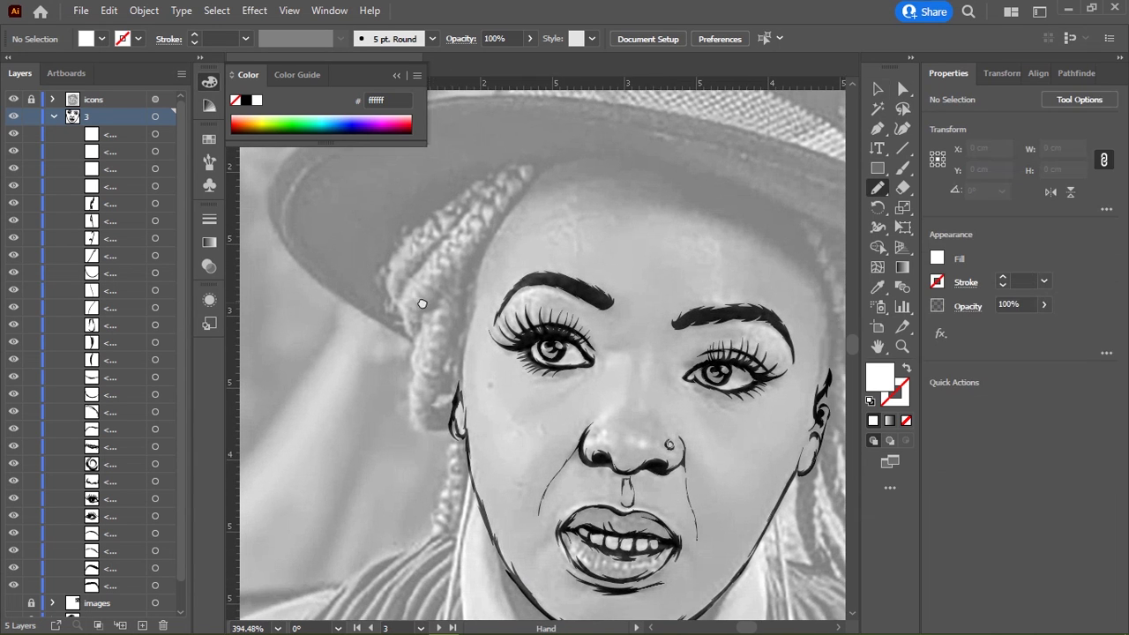
{"action": "left_click_drag", "start_coordinate": [406, 319], "coordinate": [374, 367]}
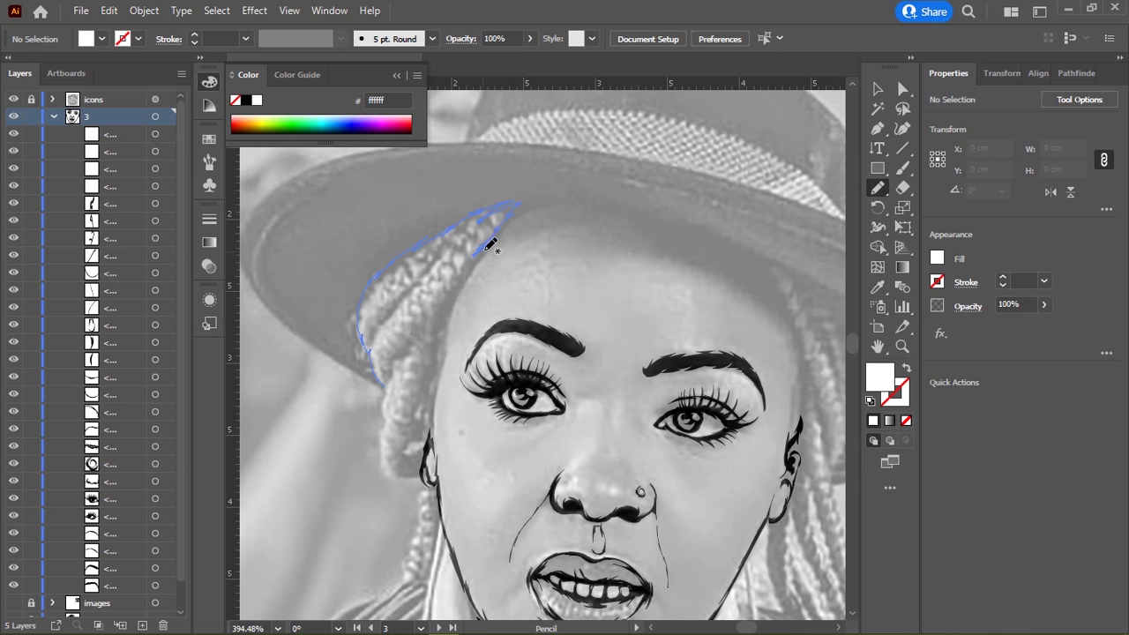
{"action": "mouse_move", "coordinate": [625, 214]}
{"action": "left_mouse_down"}
{"action": "mouse_move", "coordinate": [668, 212]}
{"action": "mouse_move", "coordinate": [453, 189]}
{"action": "left_mouse_up"}
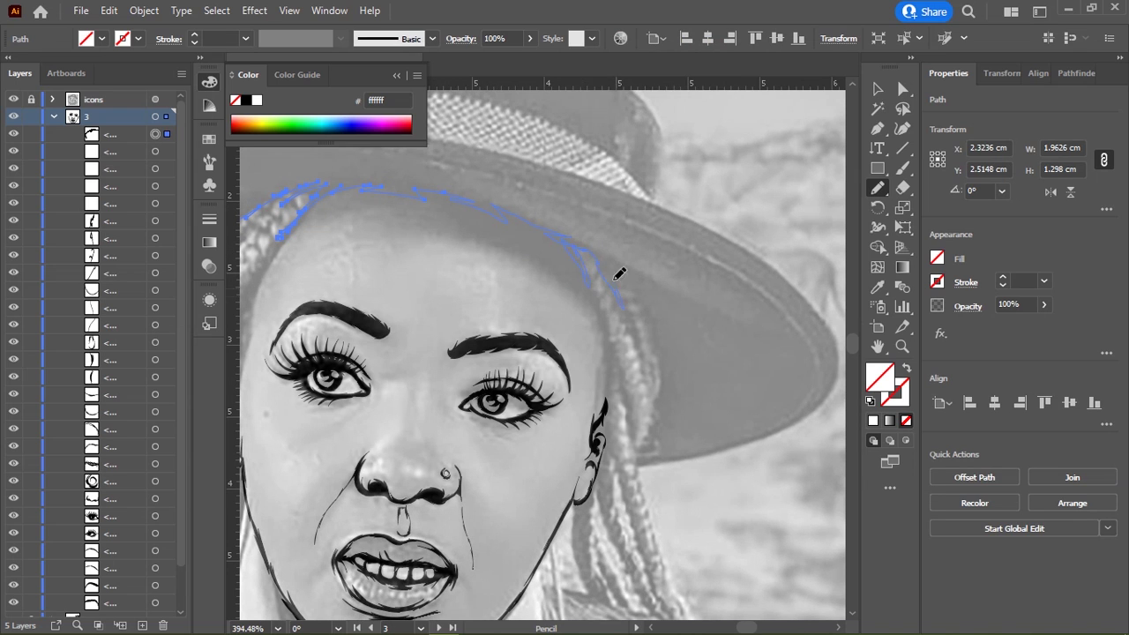
{"action": "left_click_drag", "start_coordinate": [625, 262], "coordinate": [569, 218]}
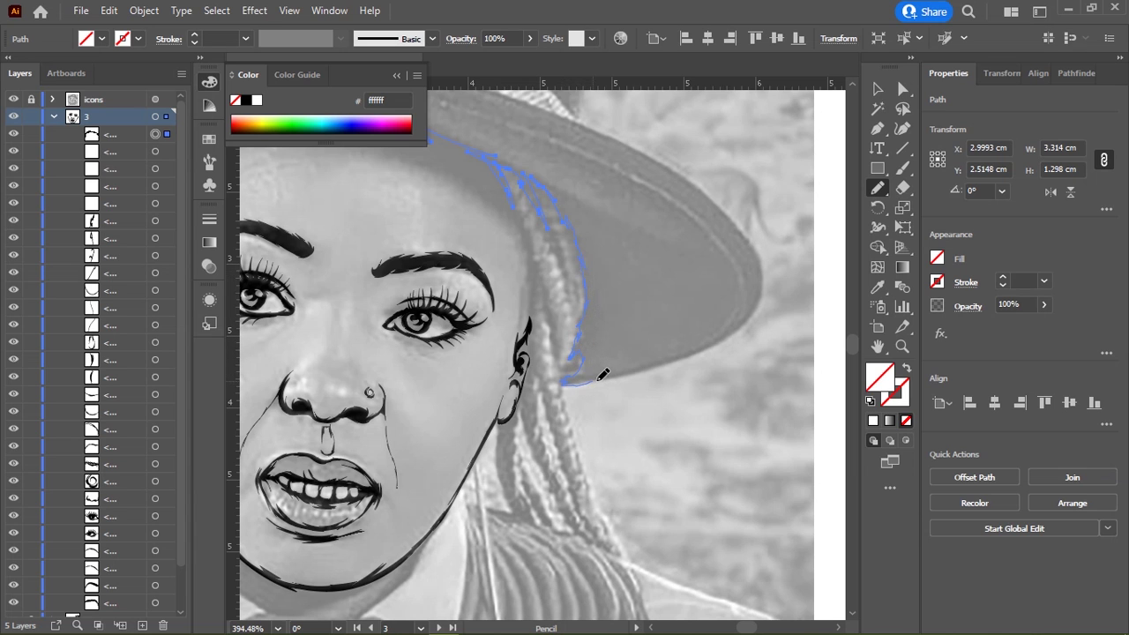
{"action": "scroll", "coordinate": [617, 371], "scroll_direction": "right", "scroll_amount": 3}
{"action": "left_click_drag", "start_coordinate": [515, 379], "coordinate": [501, 365]}
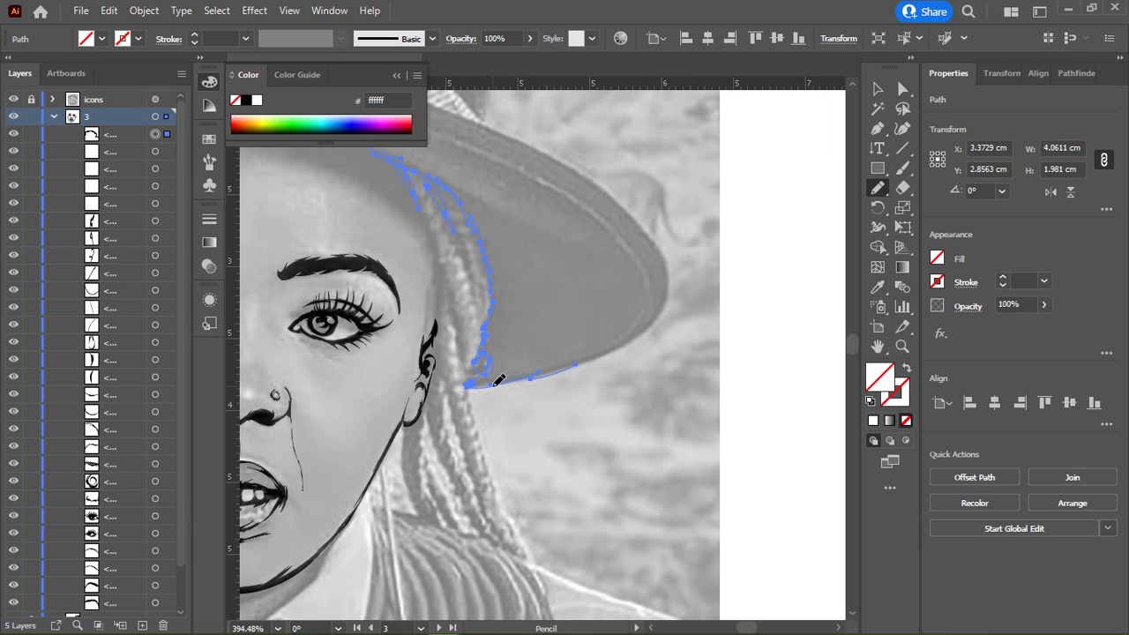
{"action": "scroll", "coordinate": [517, 375], "scroll_direction": "up", "scroll_amount": 3}
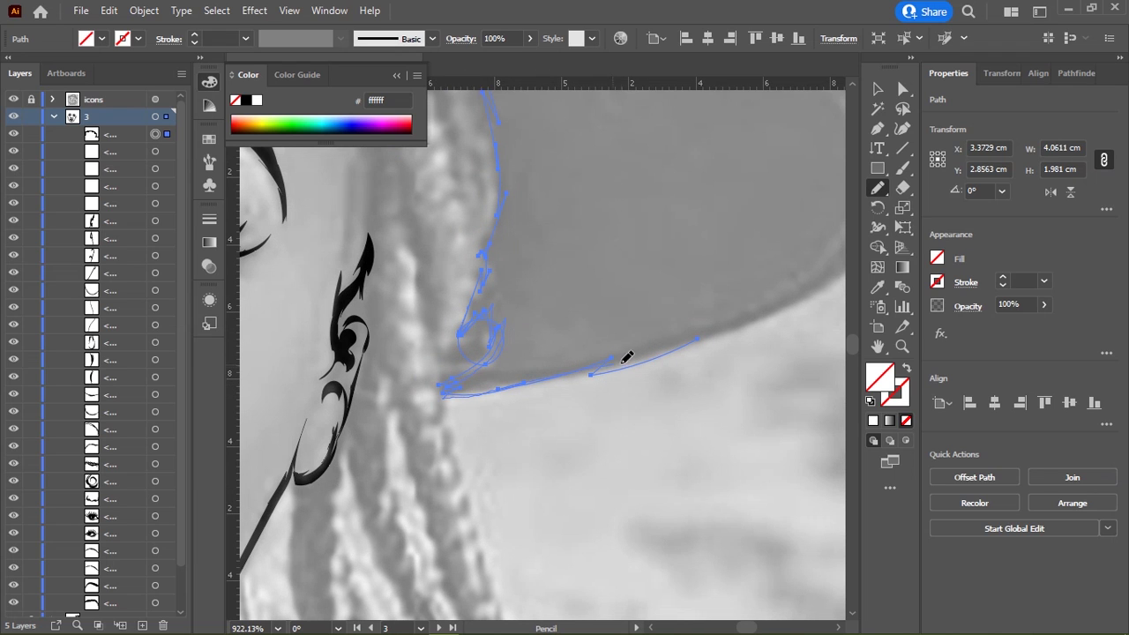
Step: Trace and refine the brim outline along its lower edge, curved right tip and top edge
{"action": "left_click_drag", "start_coordinate": [722, 327], "coordinate": [429, 415]}
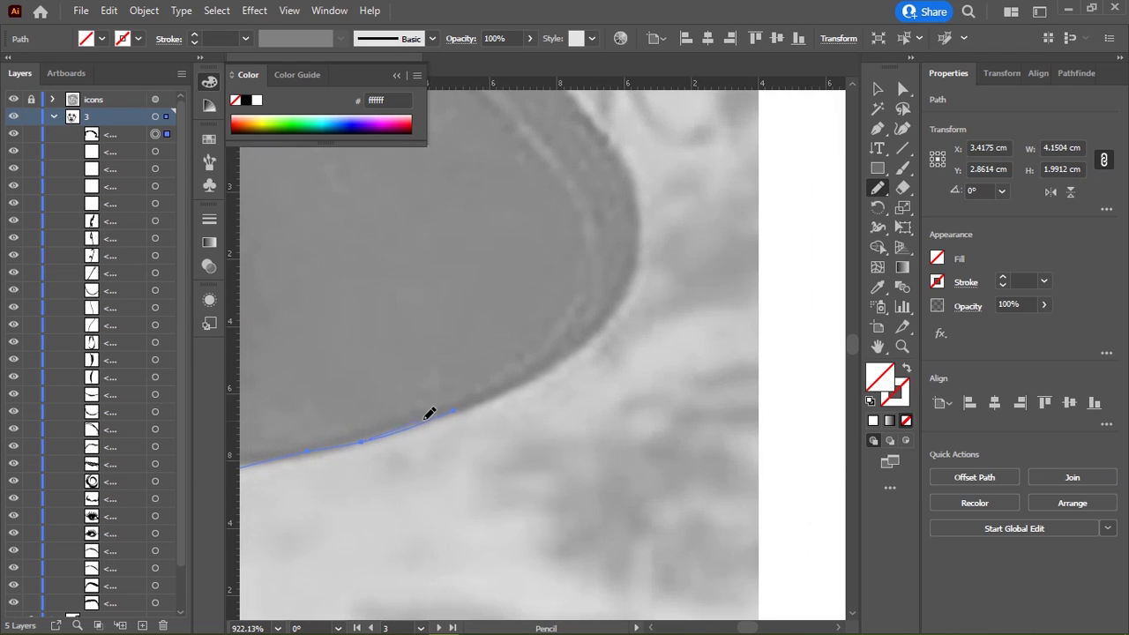
{"action": "mouse_move", "coordinate": [657, 249]}
{"action": "left_mouse_down"}
{"action": "mouse_move", "coordinate": [741, 391]}
{"action": "mouse_move", "coordinate": [647, 343]}
{"action": "left_mouse_up"}
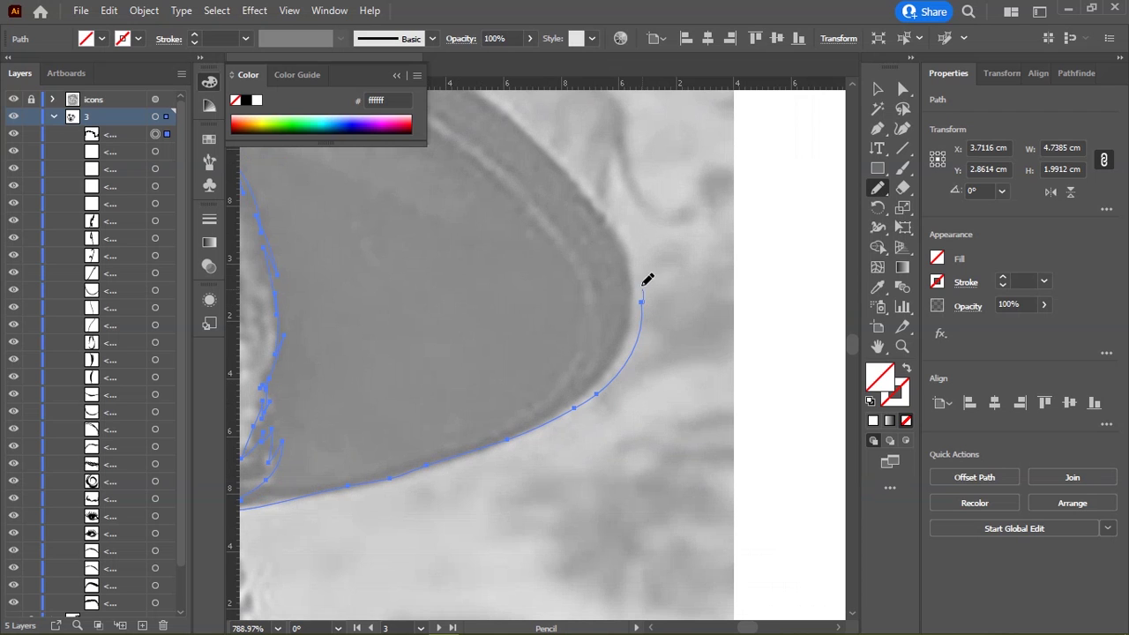
{"action": "mouse_move", "coordinate": [614, 201]}
{"action": "left_mouse_down"}
{"action": "mouse_move", "coordinate": [711, 374]}
{"action": "mouse_move", "coordinate": [620, 288]}
{"action": "left_mouse_up"}
{"action": "left_click_drag", "start_coordinate": [545, 242], "coordinate": [519, 233]}
{"action": "left_click_drag", "start_coordinate": [512, 270], "coordinate": [600, 308]}
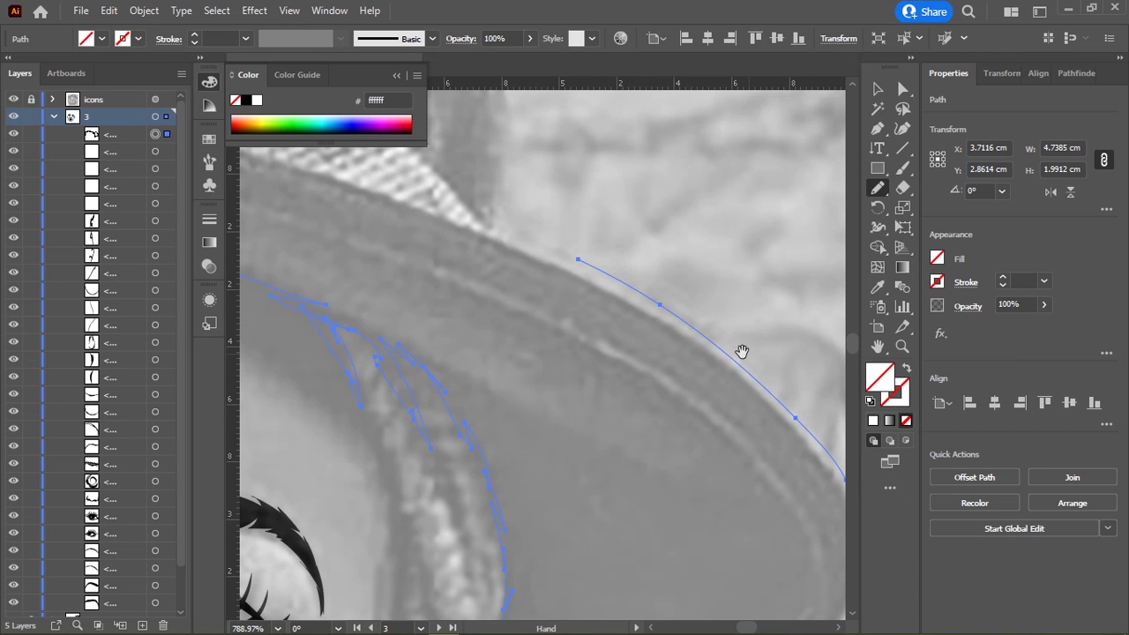
{"action": "mouse_move", "coordinate": [804, 415]}
{"action": "left_mouse_down"}
{"action": "mouse_move", "coordinate": [593, 266]}
{"action": "mouse_move", "coordinate": [570, 343]}
{"action": "left_mouse_up"}
{"action": "left_click_drag", "start_coordinate": [675, 385], "coordinate": [455, 284]}
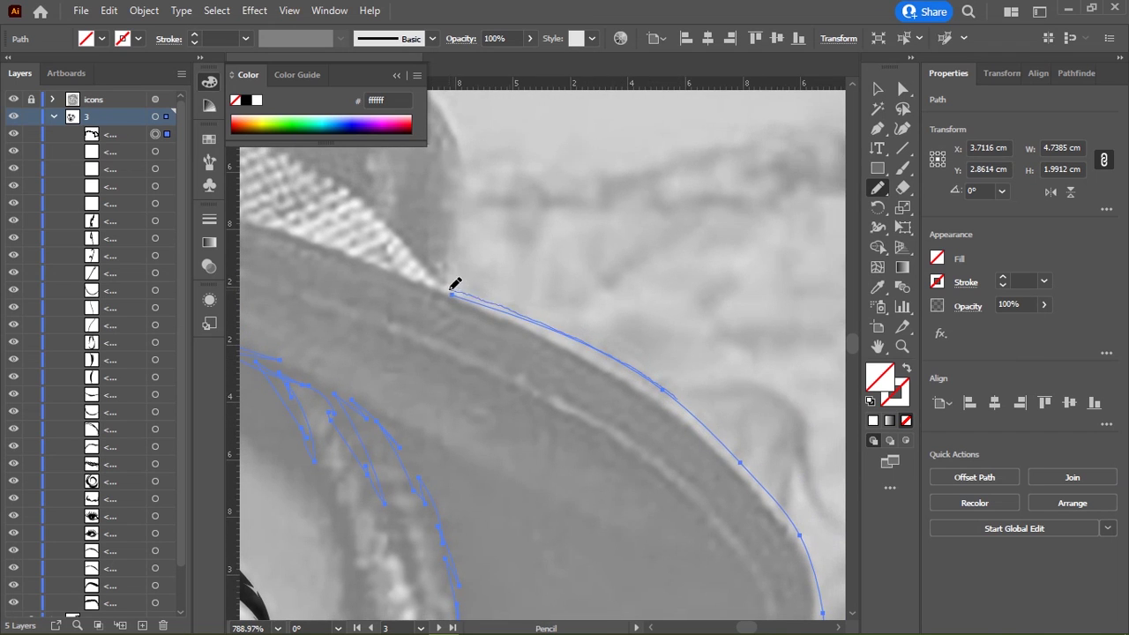
{"action": "left_click_drag", "start_coordinate": [591, 342], "coordinate": [564, 353]}
{"action": "left_click_drag", "start_coordinate": [680, 429], "coordinate": [474, 314]}
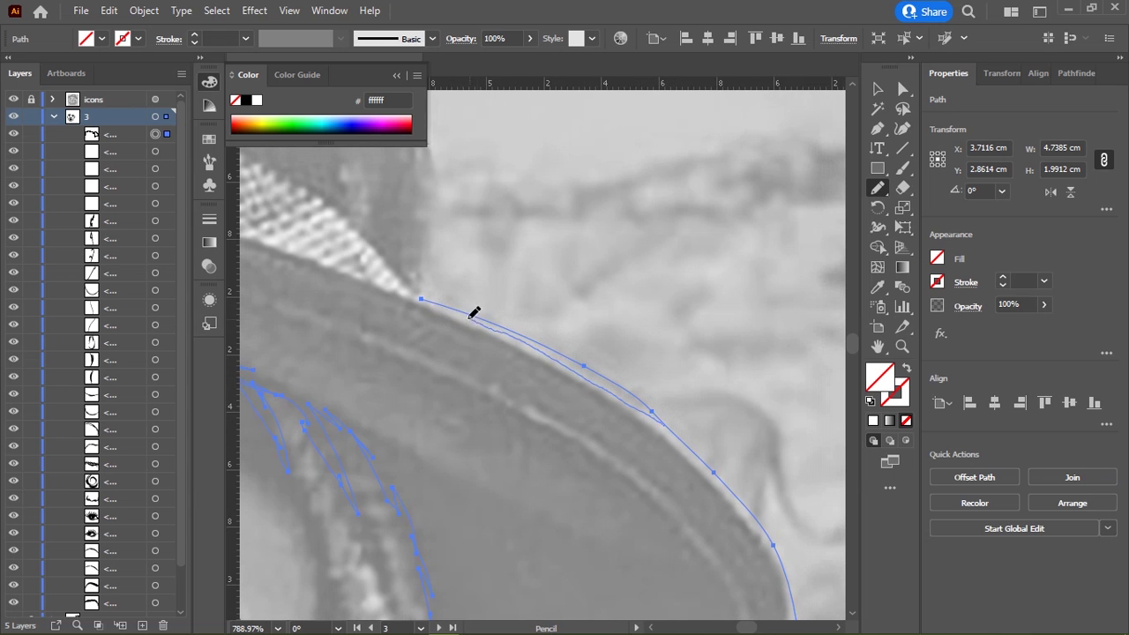
{"action": "left_click_drag", "start_coordinate": [727, 457], "coordinate": [594, 317]}
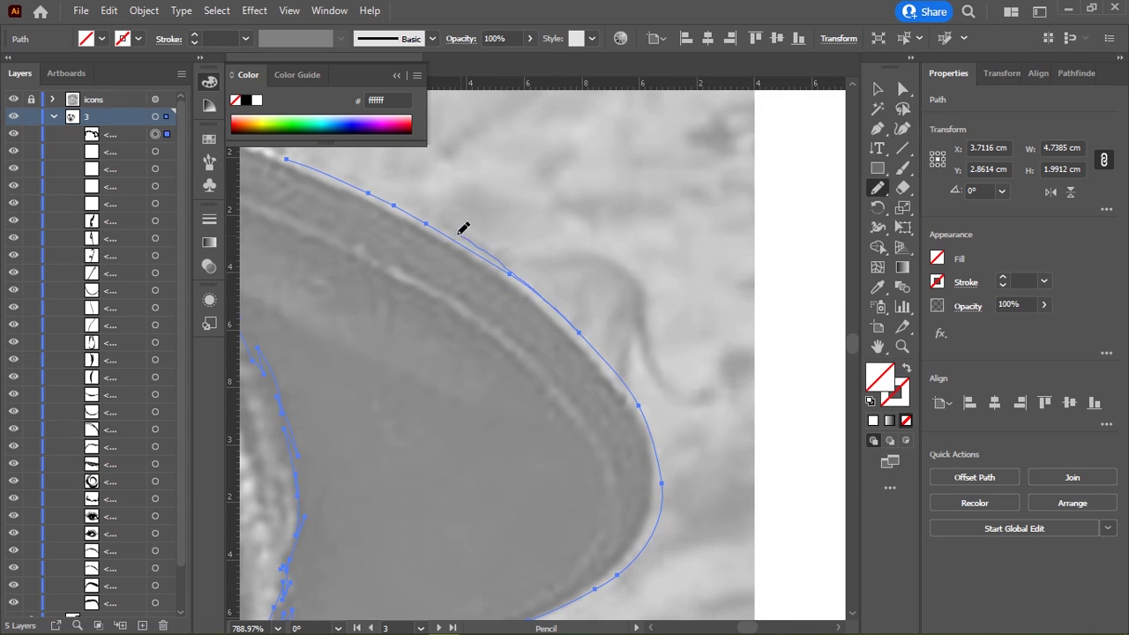
{"action": "mouse_move", "coordinate": [463, 228]}
{"action": "left_mouse_down"}
{"action": "mouse_move", "coordinate": [400, 194]}
{"action": "mouse_move", "coordinate": [486, 277]}
{"action": "left_mouse_up"}
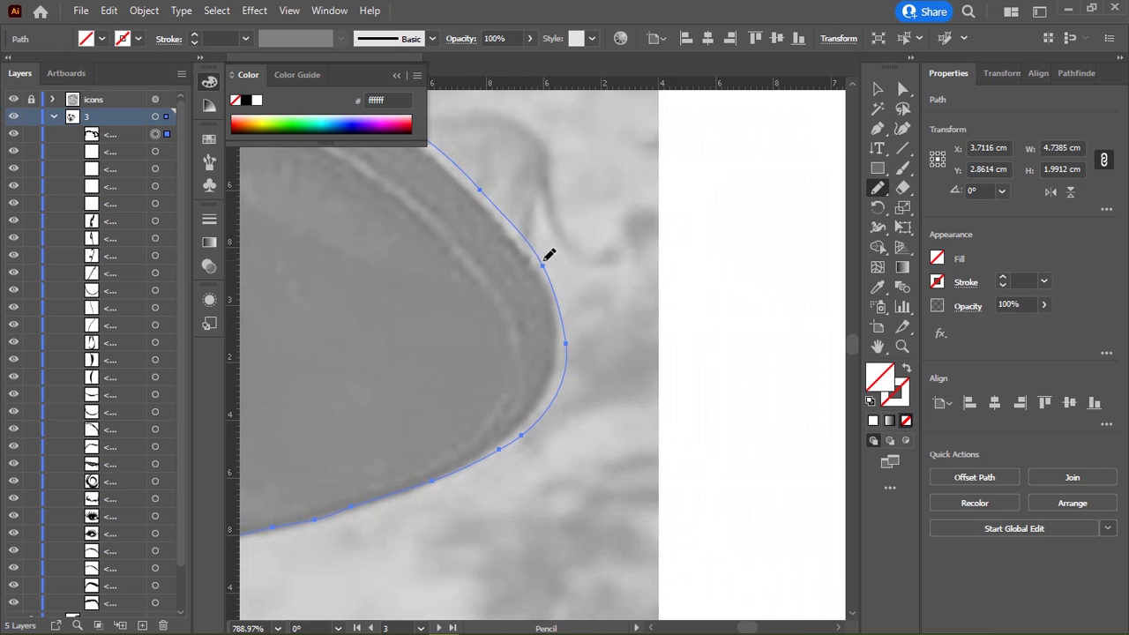
{"action": "mouse_move", "coordinate": [574, 327]}
{"action": "left_mouse_down"}
{"action": "mouse_move", "coordinate": [570, 371]}
{"action": "mouse_move", "coordinate": [612, 253]}
{"action": "mouse_move", "coordinate": [633, 113]}
{"action": "left_mouse_up"}
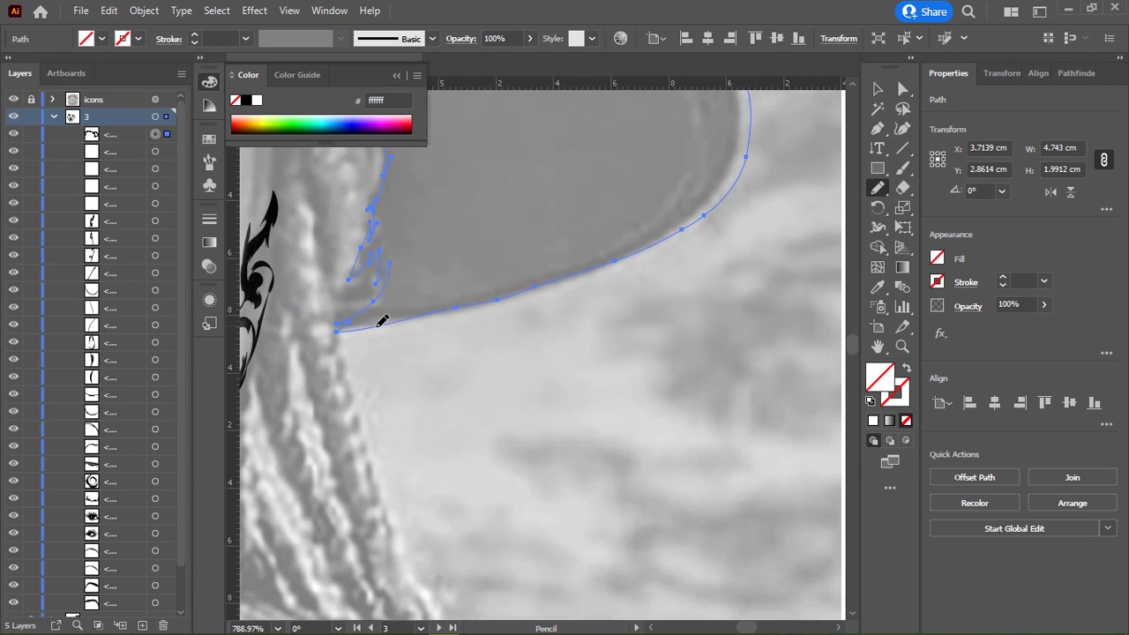
{"action": "mouse_move", "coordinate": [394, 319]}
{"action": "left_mouse_down"}
{"action": "mouse_move", "coordinate": [529, 297]}
{"action": "mouse_move", "coordinate": [650, 250]}
{"action": "left_mouse_up"}
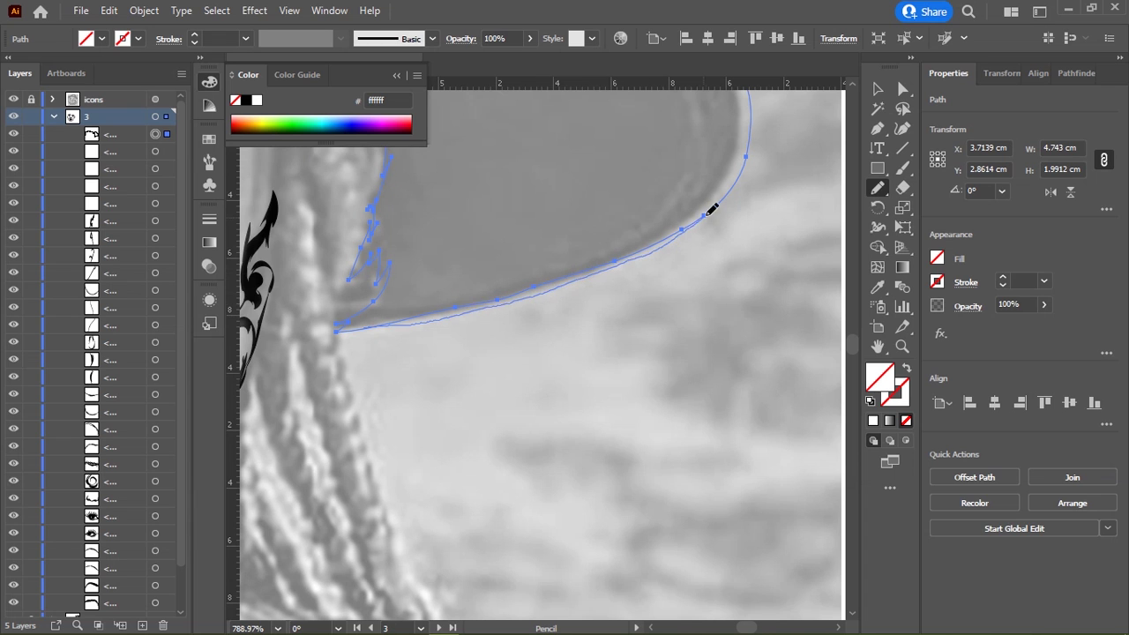
Step: Continue the outline up the side, across the top and down the left of the crown
{"action": "mouse_move", "coordinate": [712, 209]}
{"action": "left_mouse_down"}
{"action": "mouse_move", "coordinate": [605, 270]}
{"action": "mouse_move", "coordinate": [595, 376]}
{"action": "mouse_move", "coordinate": [536, 314]}
{"action": "left_mouse_up"}
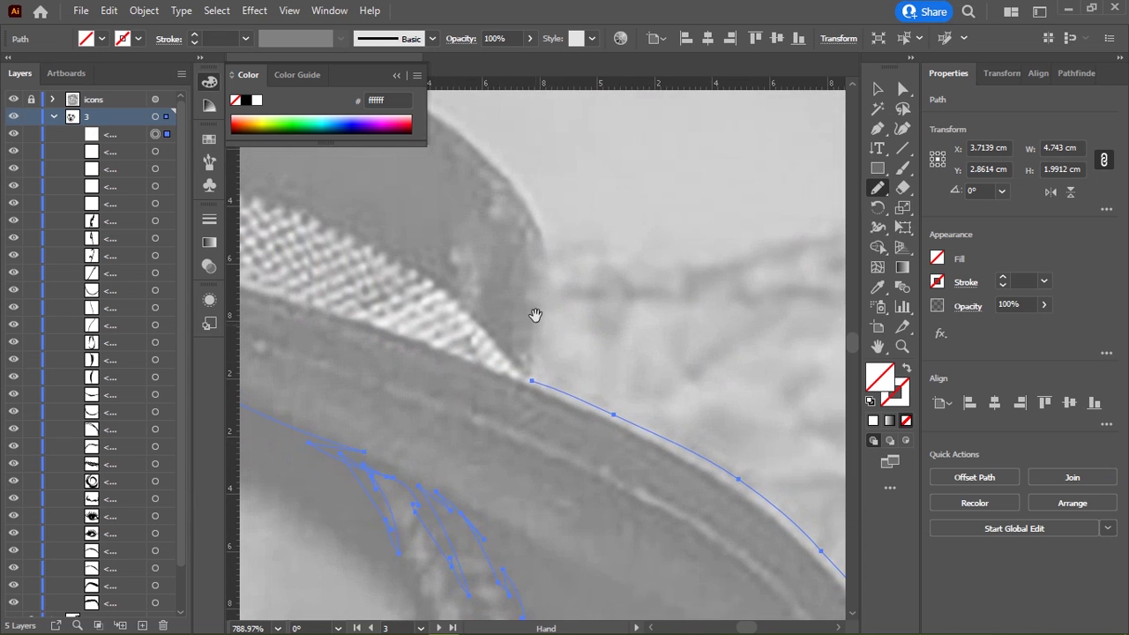
{"action": "mouse_move", "coordinate": [533, 378]}
{"action": "left_mouse_down"}
{"action": "mouse_move", "coordinate": [537, 333]}
{"action": "mouse_move", "coordinate": [534, 411]}
{"action": "left_mouse_up"}
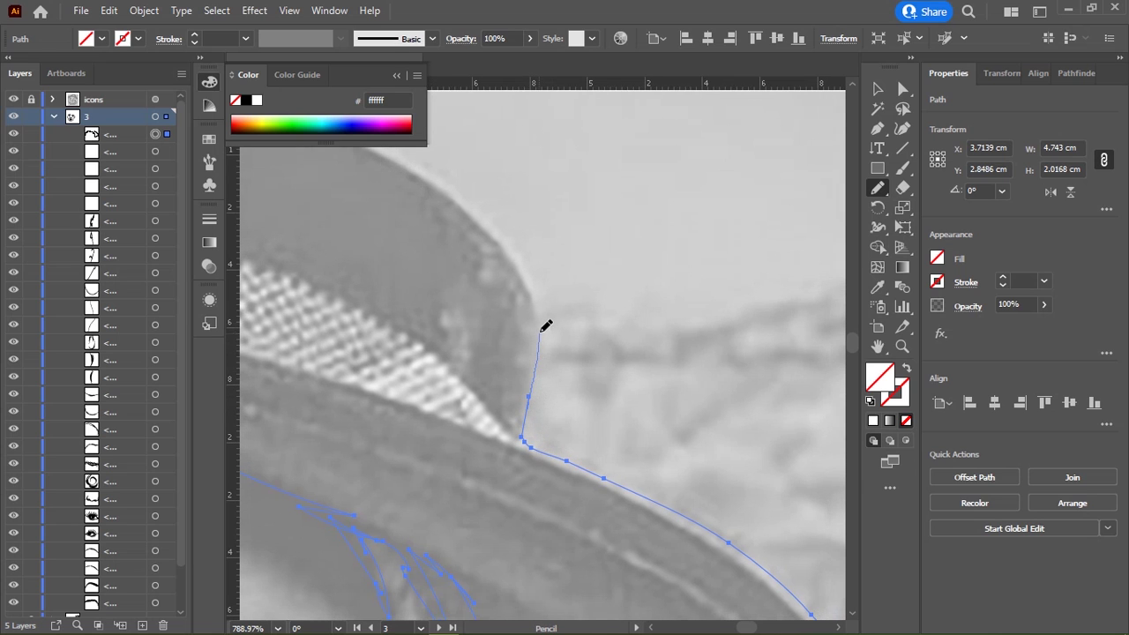
{"action": "left_click_drag", "start_coordinate": [527, 275], "coordinate": [623, 373]}
{"action": "mouse_move", "coordinate": [612, 323]}
{"action": "left_mouse_down"}
{"action": "mouse_move", "coordinate": [728, 367]}
{"action": "mouse_move", "coordinate": [635, 252]}
{"action": "mouse_move", "coordinate": [447, 177]}
{"action": "left_mouse_up"}
{"action": "mouse_move", "coordinate": [661, 282]}
{"action": "left_mouse_down"}
{"action": "mouse_move", "coordinate": [442, 178]}
{"action": "mouse_move", "coordinate": [605, 255]}
{"action": "mouse_move", "coordinate": [703, 227]}
{"action": "mouse_move", "coordinate": [380, 251]}
{"action": "left_mouse_up"}
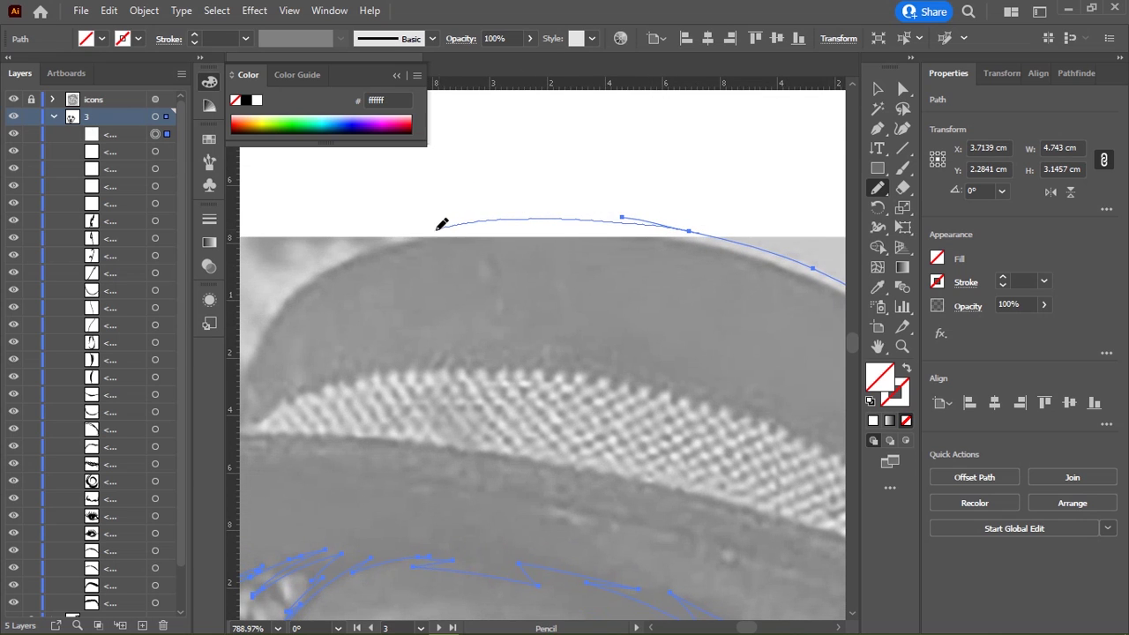
{"action": "mouse_move", "coordinate": [382, 249]}
{"action": "left_mouse_down"}
{"action": "mouse_move", "coordinate": [320, 269]}
{"action": "mouse_move", "coordinate": [514, 169]}
{"action": "left_mouse_up"}
{"action": "mouse_move", "coordinate": [429, 201]}
{"action": "left_mouse_down"}
{"action": "mouse_move", "coordinate": [416, 213]}
{"action": "mouse_move", "coordinate": [484, 222]}
{"action": "left_mouse_up"}
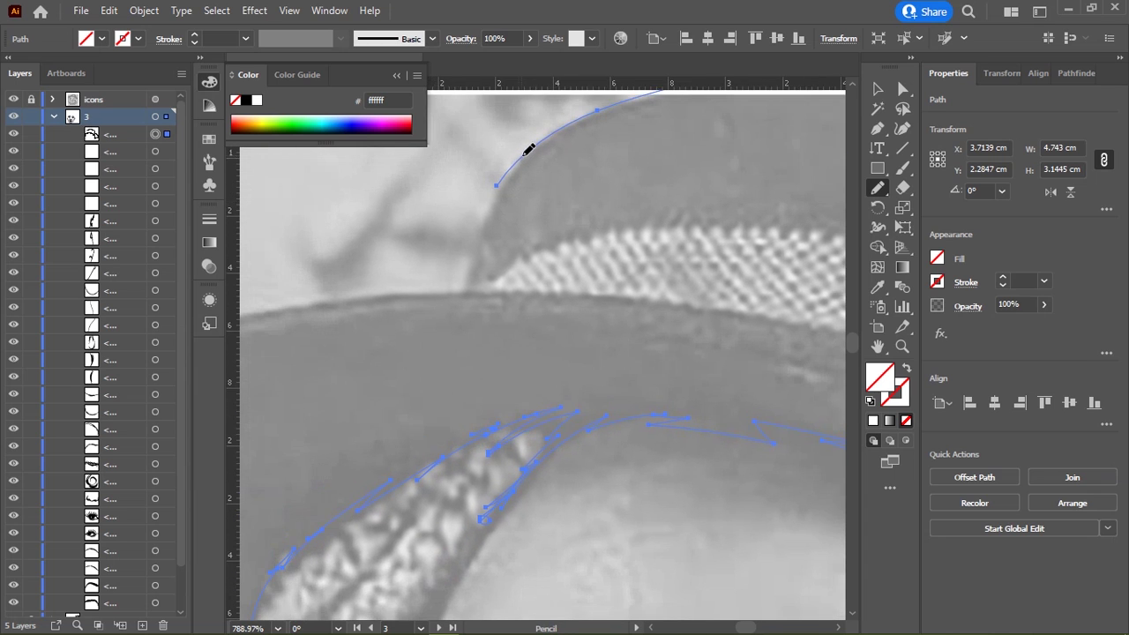
{"action": "mouse_move", "coordinate": [505, 177]}
{"action": "left_mouse_down"}
{"action": "mouse_move", "coordinate": [476, 226]}
{"action": "mouse_move", "coordinate": [455, 168]}
{"action": "mouse_move", "coordinate": [450, 190]}
{"action": "left_mouse_up"}
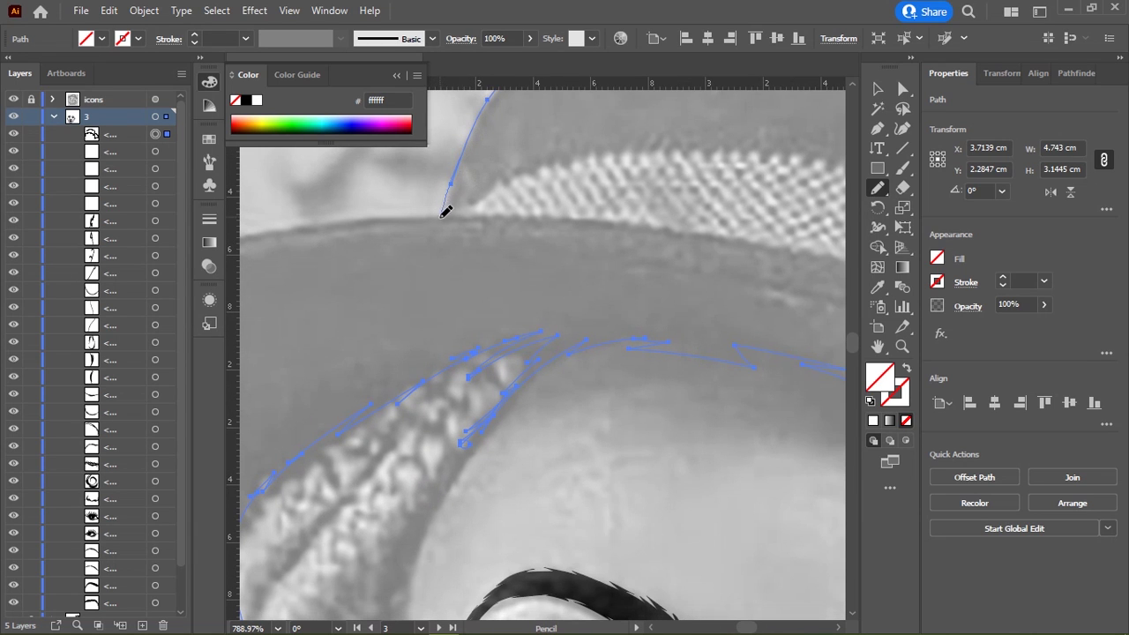
Step: Trace along the left side of the brim and the hair edge, then zoom out to the whole hat
{"action": "mouse_move", "coordinate": [394, 220]}
{"action": "left_mouse_down"}
{"action": "mouse_move", "coordinate": [529, 265]}
{"action": "mouse_move", "coordinate": [677, 251]}
{"action": "left_mouse_up"}
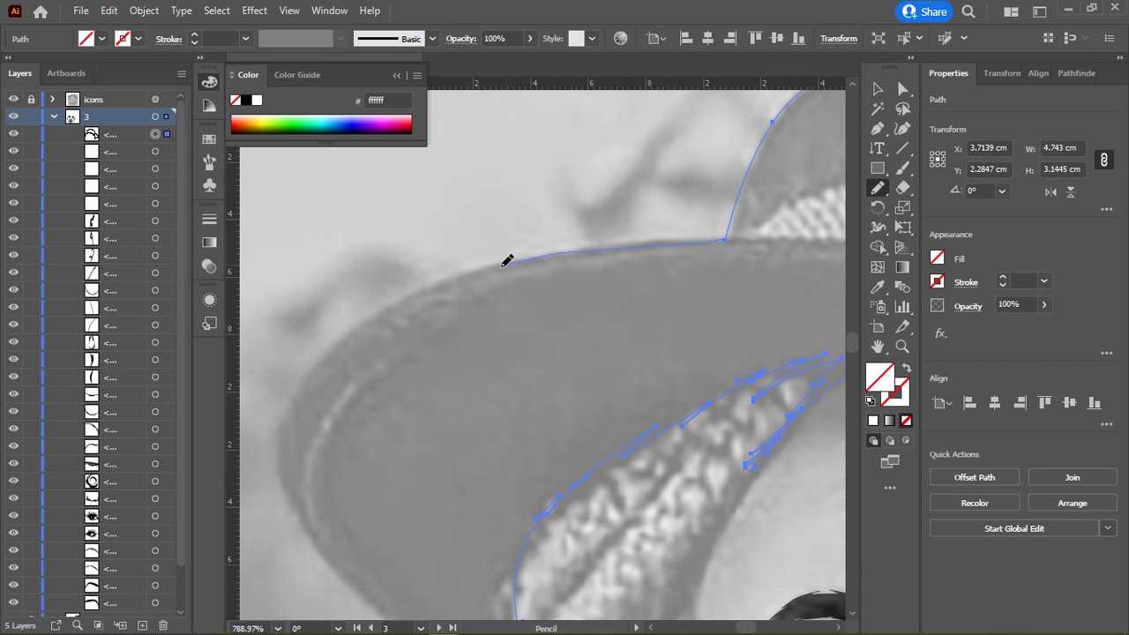
{"action": "mouse_move", "coordinate": [417, 291]}
{"action": "left_mouse_down"}
{"action": "mouse_move", "coordinate": [503, 270]}
{"action": "mouse_move", "coordinate": [584, 179]}
{"action": "left_mouse_up"}
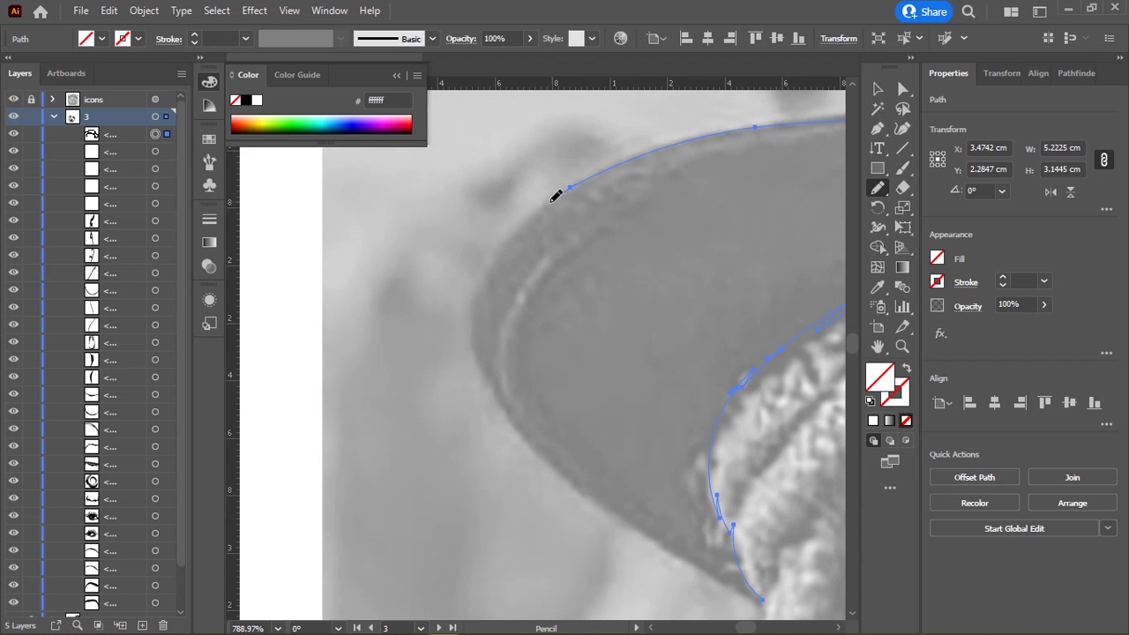
{"action": "left_click_drag", "start_coordinate": [477, 327], "coordinate": [513, 124]}
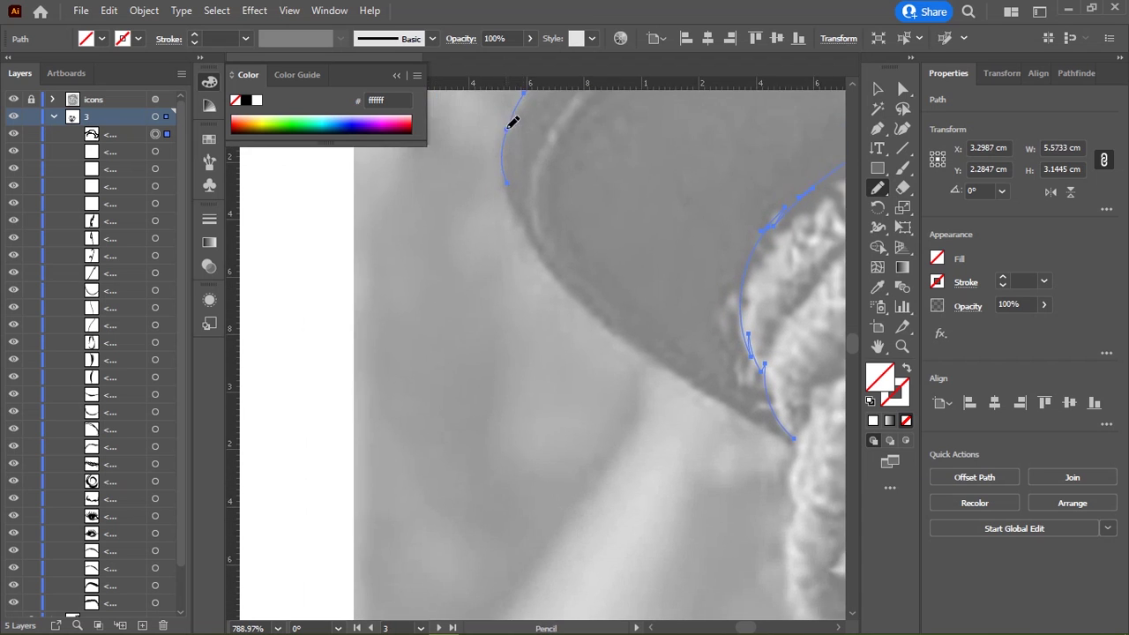
{"action": "left_click_drag", "start_coordinate": [555, 263], "coordinate": [491, 144]}
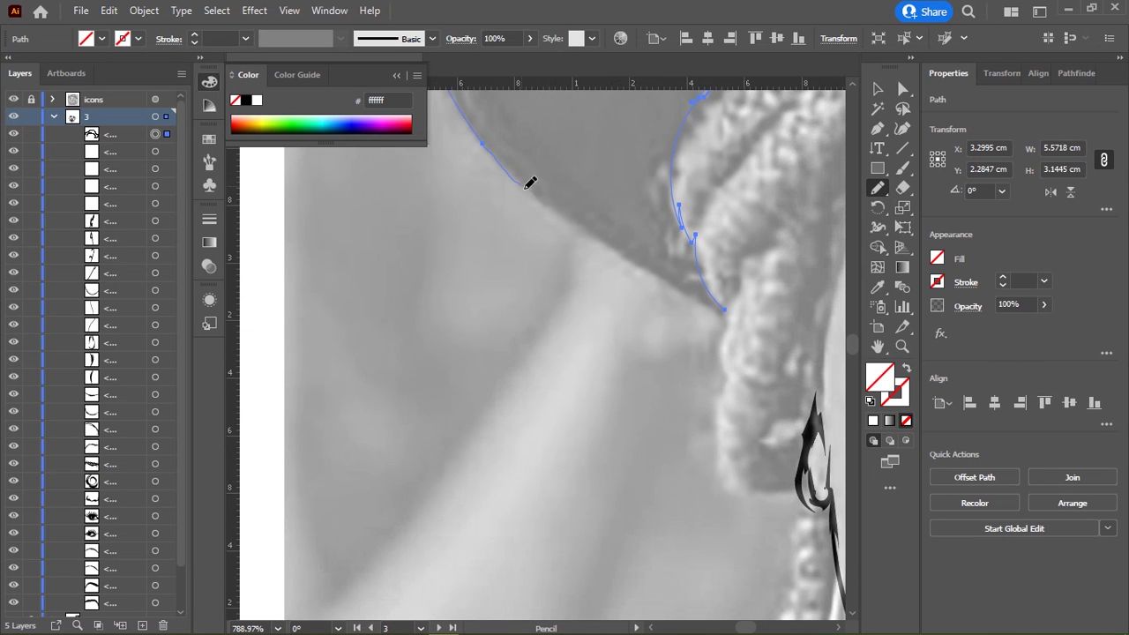
{"action": "mouse_move", "coordinate": [613, 243]}
{"action": "left_mouse_down"}
{"action": "mouse_move", "coordinate": [539, 169]}
{"action": "mouse_move", "coordinate": [591, 213]}
{"action": "left_mouse_up"}
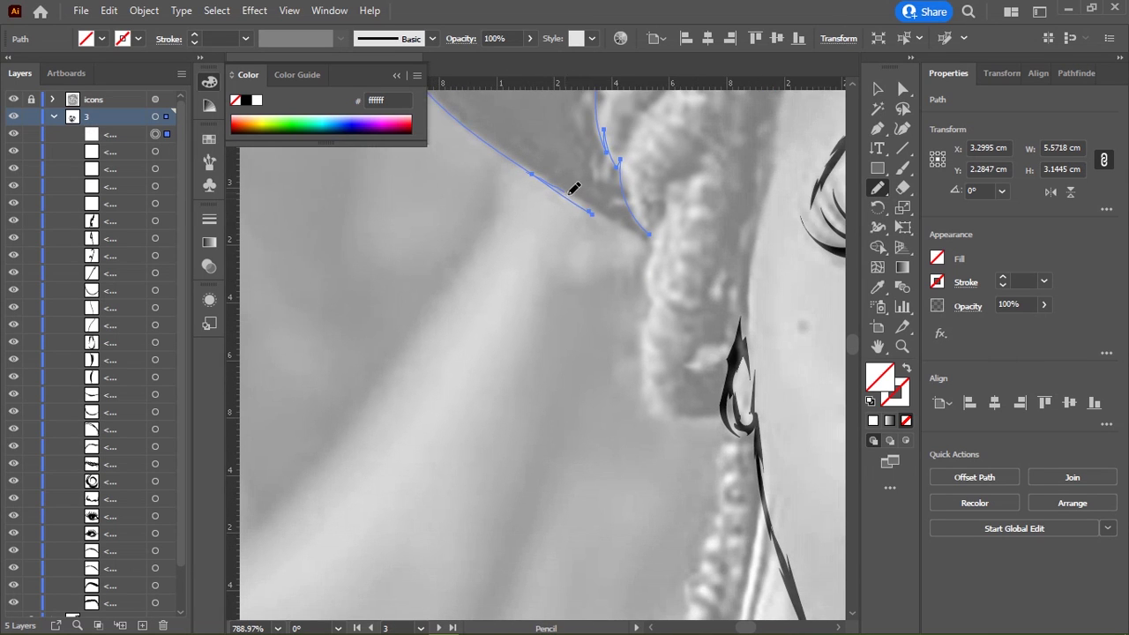
{"action": "scroll", "coordinate": [656, 239], "scroll_direction": "down", "scroll_amount": 5}
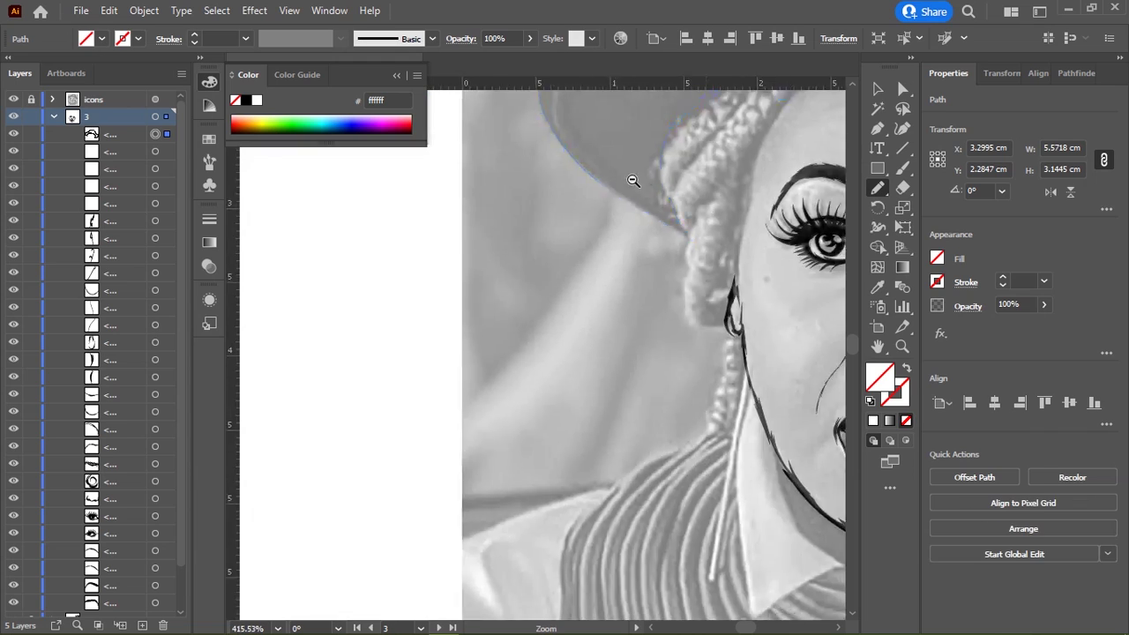
{"action": "scroll", "coordinate": [630, 181], "scroll_direction": "down", "scroll_amount": 3}
{"action": "left_click_drag", "start_coordinate": [655, 312], "coordinate": [599, 266]}
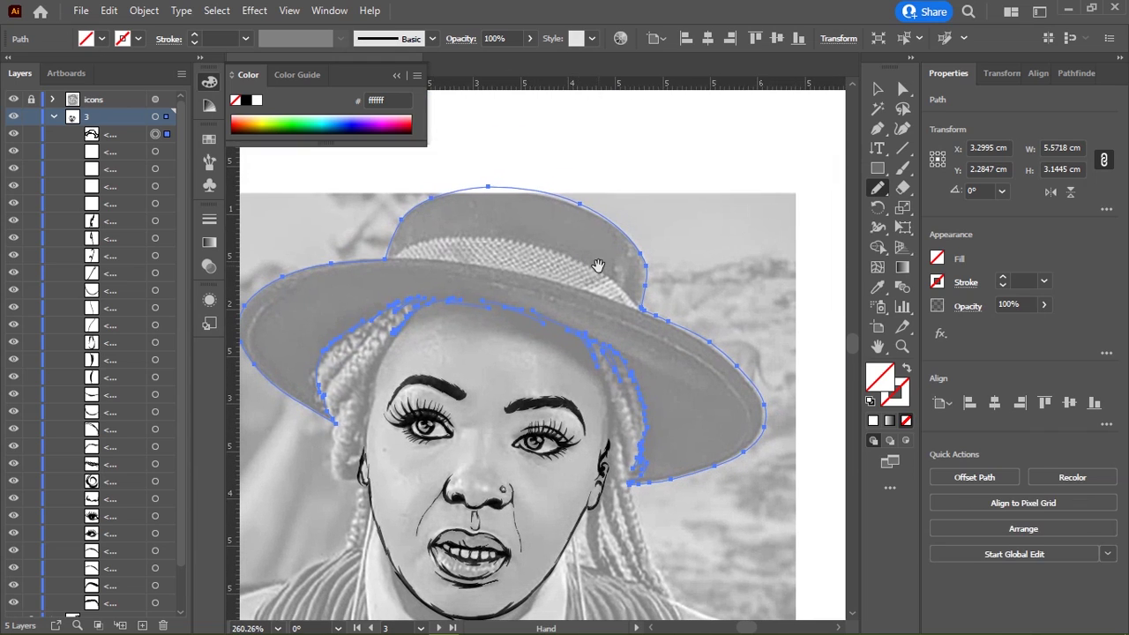
Step: Fill the hat outline with black, then deselect and zoom toward the hairline
{"action": "left_click", "coordinate": [247, 102]}
{"action": "scroll", "coordinate": [460, 287], "scroll_direction": "up", "scroll_amount": 3}
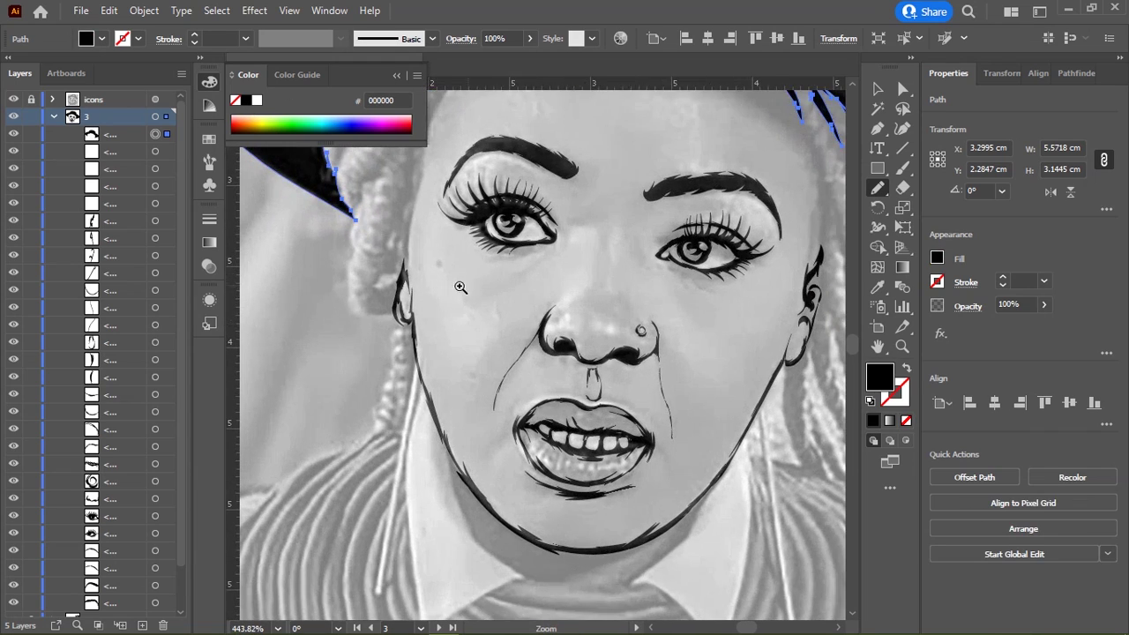
{"action": "scroll", "coordinate": [460, 287], "scroll_direction": "down", "scroll_amount": 2}
{"action": "left_click", "coordinate": [371, 345], "text": "ctrl"}
{"action": "scroll", "coordinate": [335, 321], "scroll_direction": "up", "scroll_amount": 3}
{"action": "scroll", "coordinate": [403, 330], "scroll_direction": "up", "scroll_amount": 3}
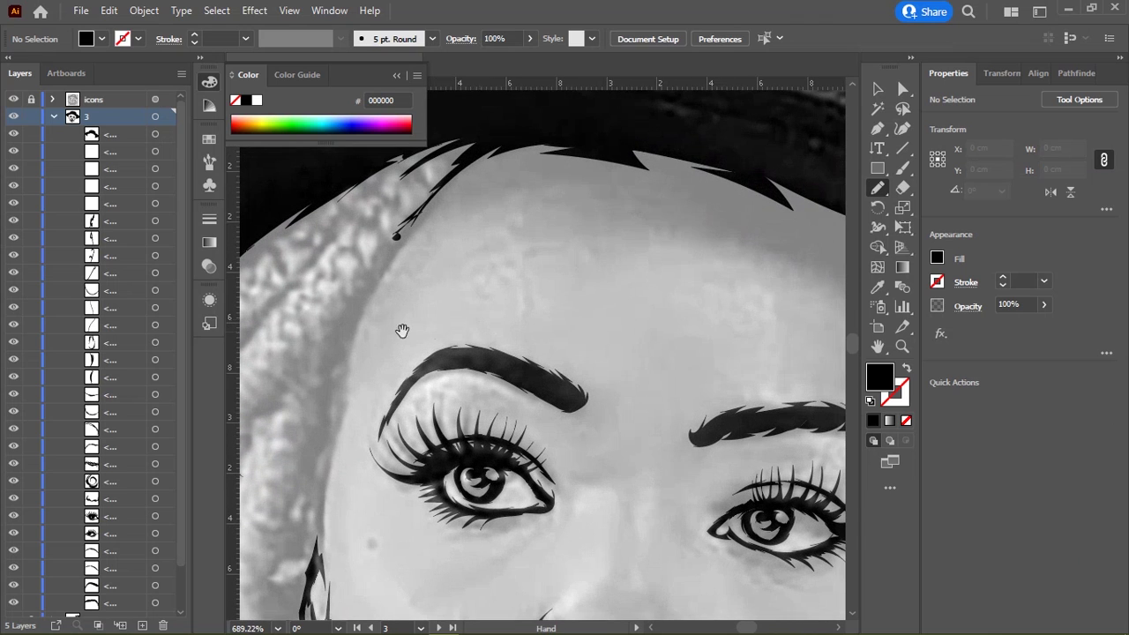
Step: Trace the left braid edge from the hat rim down the face side, around the ear and along the neck
{"action": "left_click_drag", "start_coordinate": [429, 213], "coordinate": [365, 308]}
{"action": "left_click_drag", "start_coordinate": [340, 432], "coordinate": [392, 227]}
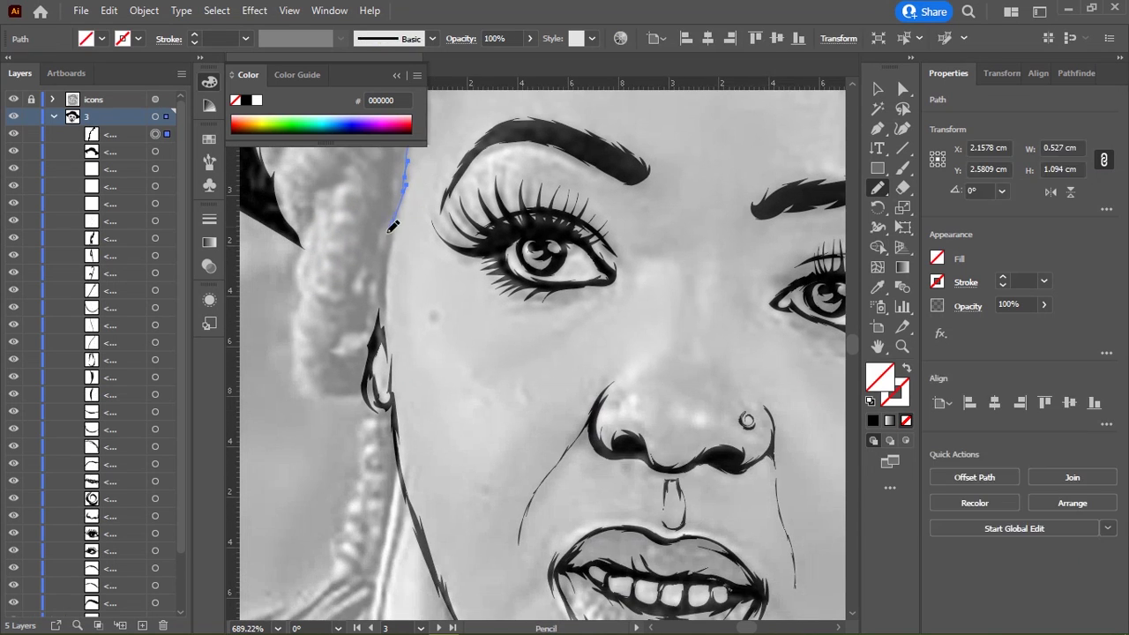
{"action": "scroll", "coordinate": [375, 351], "scroll_direction": "down", "scroll_amount": 2}
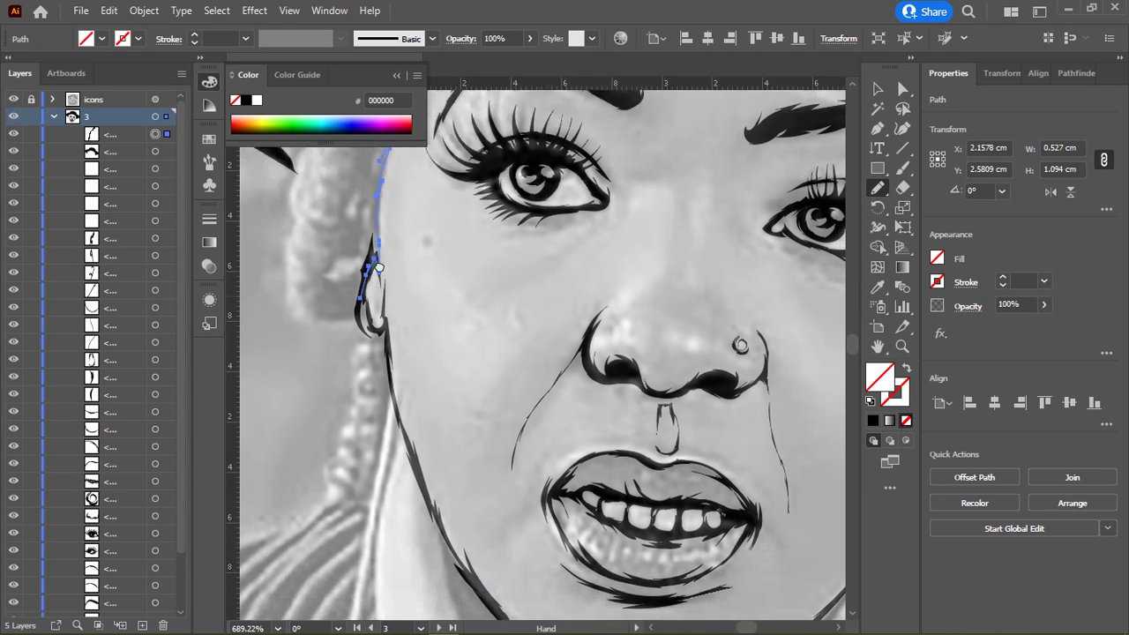
{"action": "scroll", "coordinate": [375, 351], "scroll_direction": "down", "scroll_amount": 3}
{"action": "scroll", "coordinate": [372, 265], "scroll_direction": "up", "scroll_amount": 2}
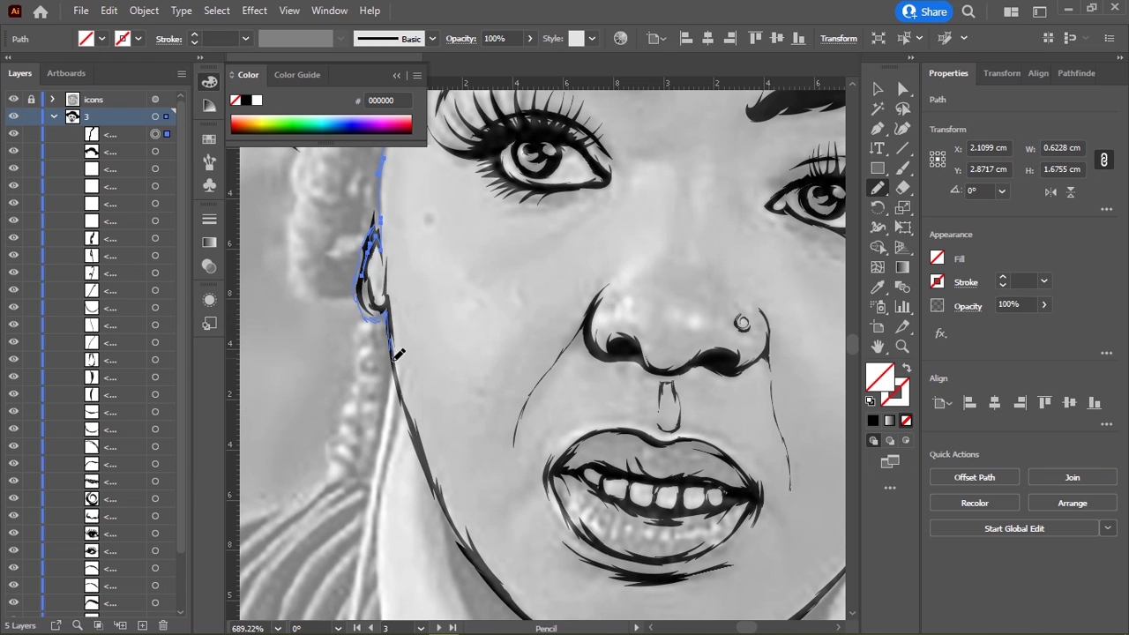
{"action": "mouse_move", "coordinate": [397, 374]}
{"action": "left_mouse_down"}
{"action": "mouse_move", "coordinate": [403, 282]}
{"action": "mouse_move", "coordinate": [411, 365]}
{"action": "mouse_move", "coordinate": [449, 270]}
{"action": "mouse_move", "coordinate": [494, 203]}
{"action": "left_mouse_up"}
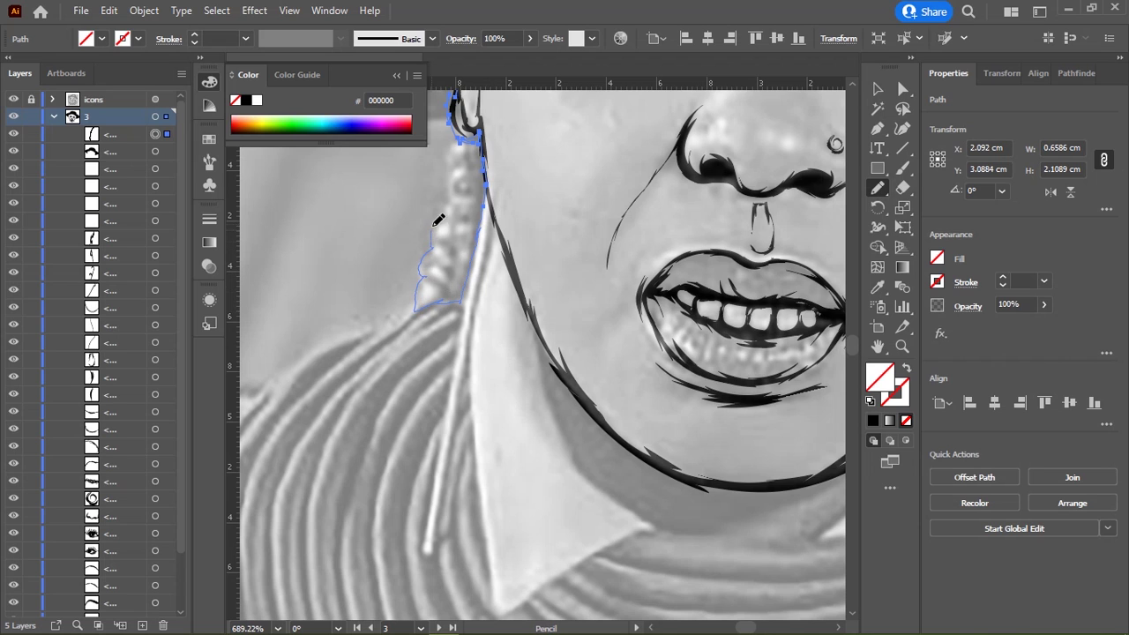
{"action": "left_click_drag", "start_coordinate": [426, 258], "coordinate": [402, 325]}
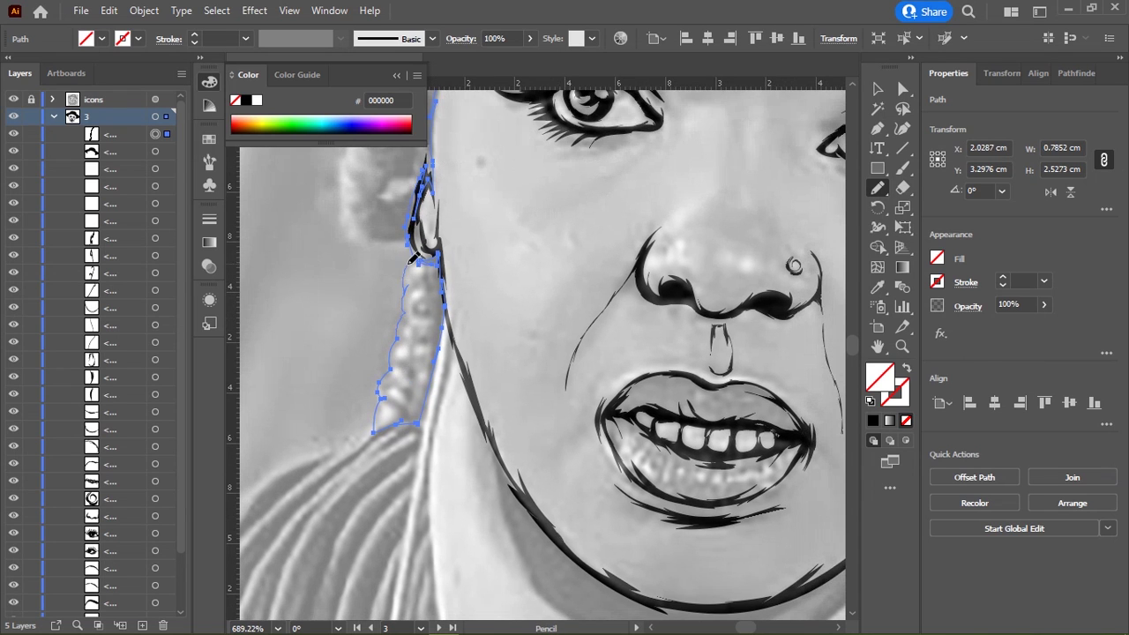
Step: Trace the braid's outer edge back up under the brim and close it at the hairline
{"action": "mouse_move", "coordinate": [356, 230]}
{"action": "left_mouse_down"}
{"action": "mouse_move", "coordinate": [344, 196]}
{"action": "mouse_move", "coordinate": [384, 403]}
{"action": "left_mouse_up"}
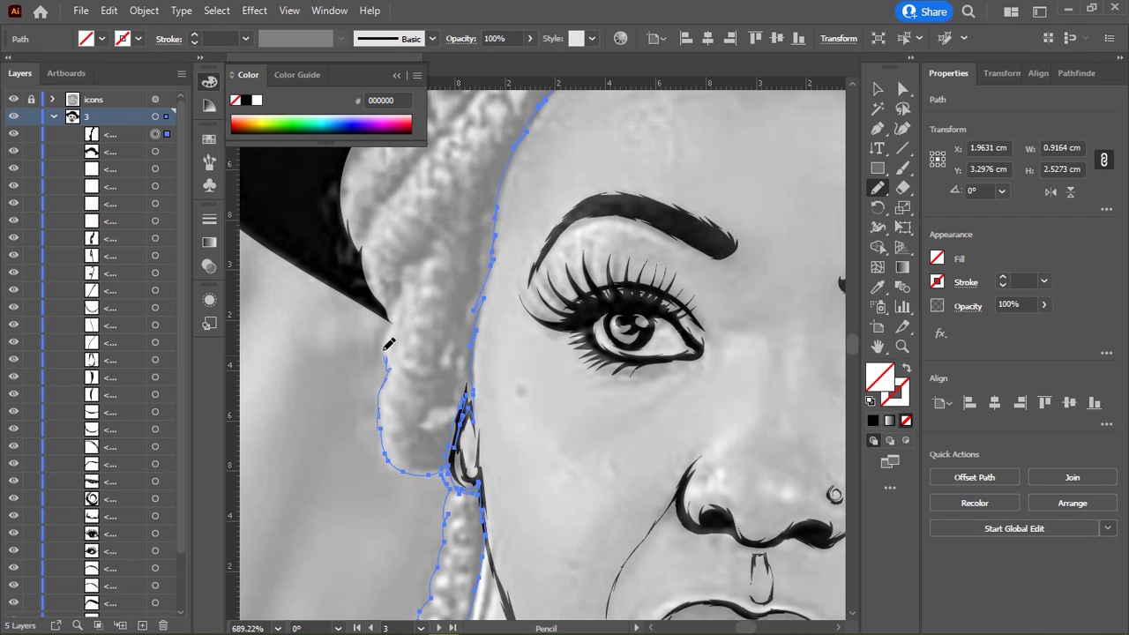
{"action": "mouse_move", "coordinate": [388, 344]}
{"action": "left_mouse_down"}
{"action": "mouse_move", "coordinate": [391, 323]}
{"action": "mouse_move", "coordinate": [365, 422]}
{"action": "left_mouse_up"}
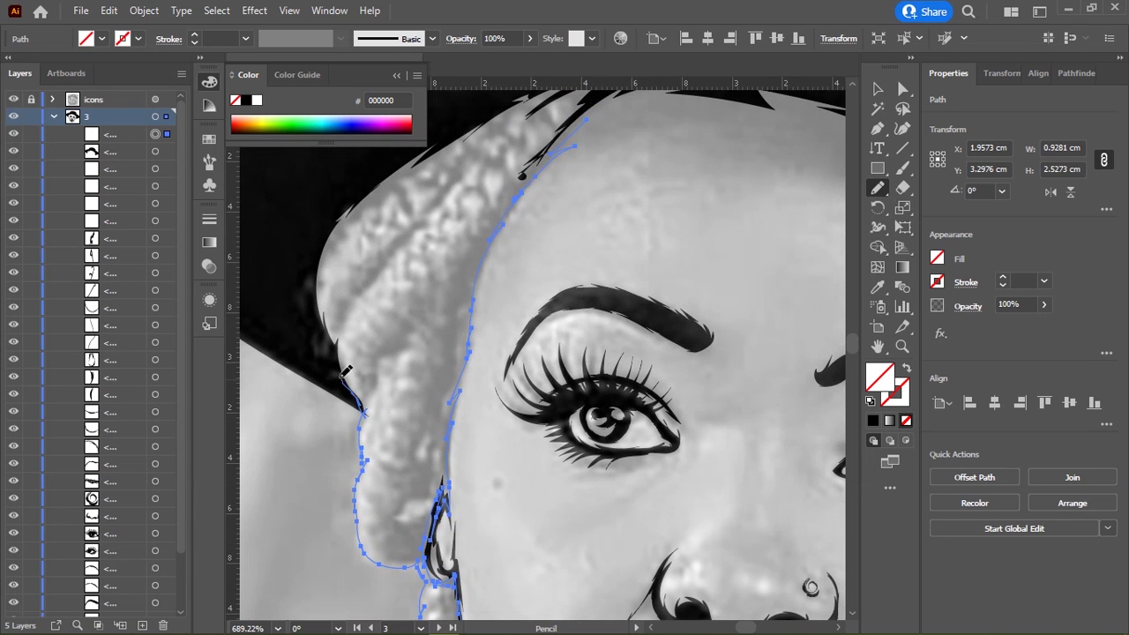
{"action": "left_click_drag", "start_coordinate": [340, 336], "coordinate": [337, 334]}
{"action": "left_click_drag", "start_coordinate": [337, 333], "coordinate": [352, 470]}
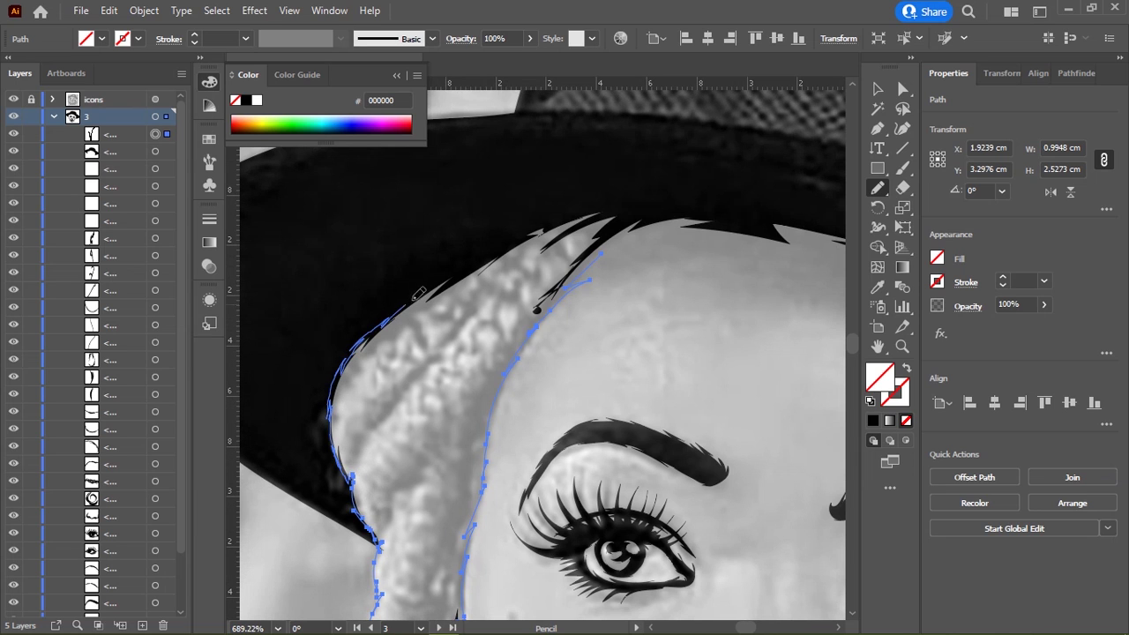
{"action": "mouse_move", "coordinate": [475, 258]}
{"action": "left_mouse_down"}
{"action": "mouse_move", "coordinate": [390, 348]}
{"action": "mouse_move", "coordinate": [418, 338]}
{"action": "left_mouse_up"}
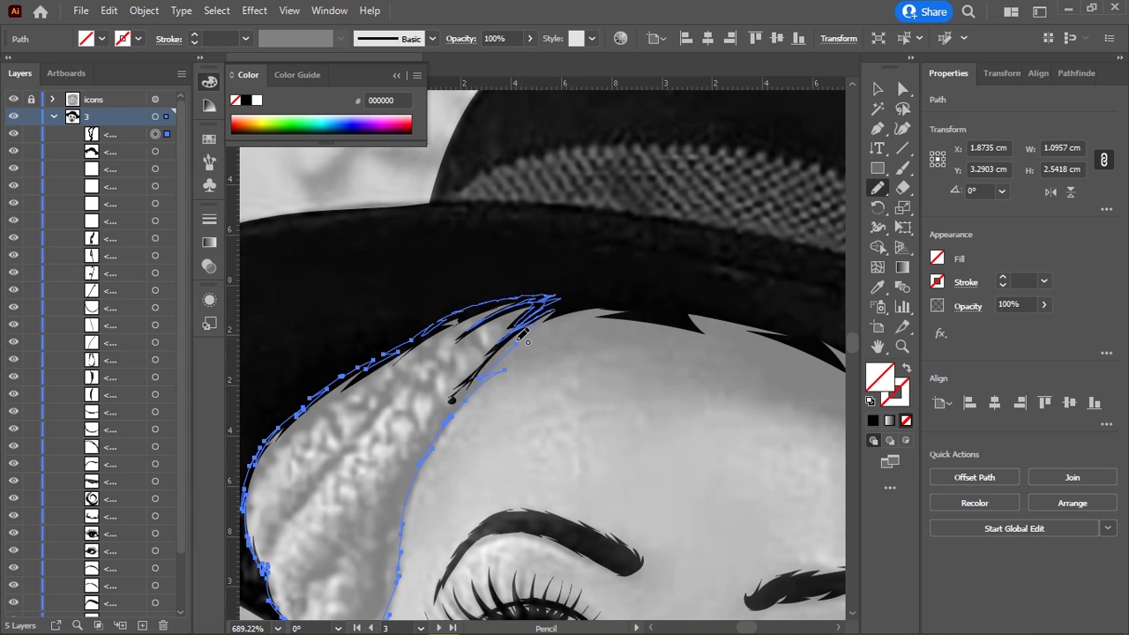
Step: Hide the reference photo and fill the left braid shape with black
{"action": "scroll", "coordinate": [587, 328], "scroll_direction": "down", "scroll_amount": 2}
{"action": "key", "text": "i"}
{"action": "left_click", "coordinate": [552, 230]}
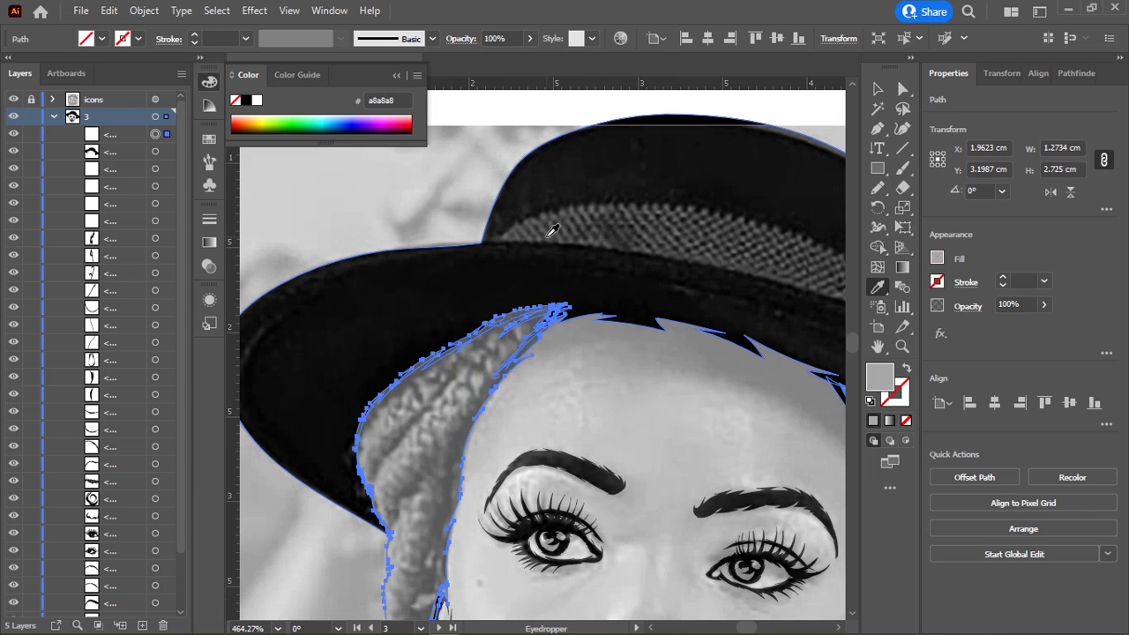
{"action": "left_click", "coordinate": [13, 99]}
{"action": "left_click", "coordinate": [531, 265]}
{"action": "key", "text": "z"}
{"action": "left_click", "coordinate": [531, 287], "text": "alt"}
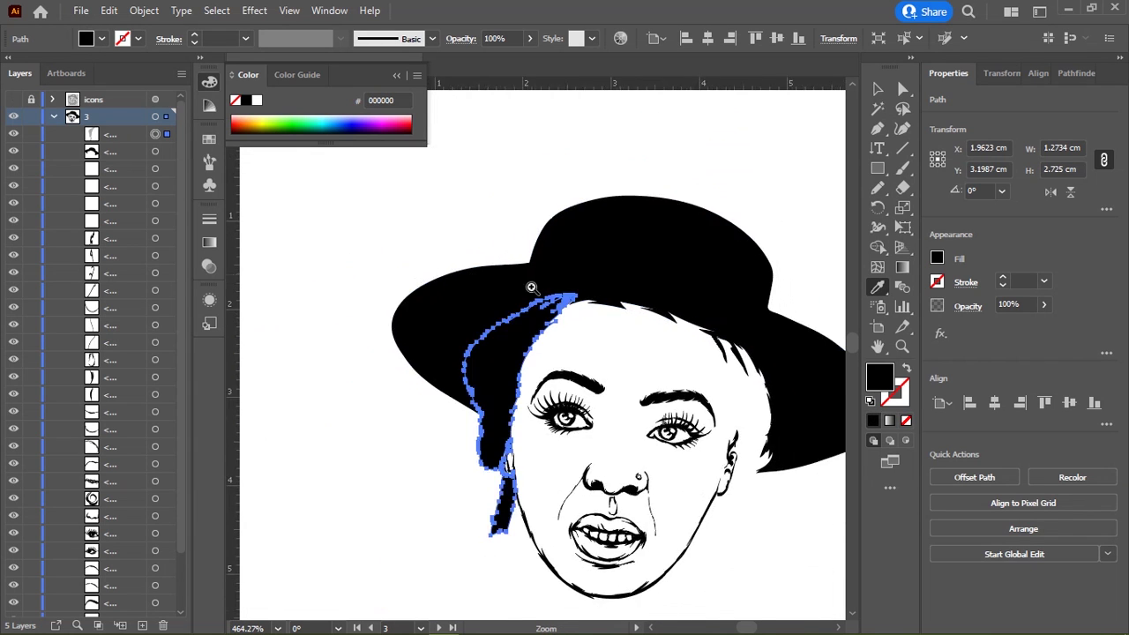
{"action": "left_click", "coordinate": [517, 320], "text": "alt"}
Step: Change the braid's fill to dark gray 191919 in the Color Picker, then deselect it
{"action": "key", "text": "i"}
{"action": "double_click", "coordinate": [878, 382]}
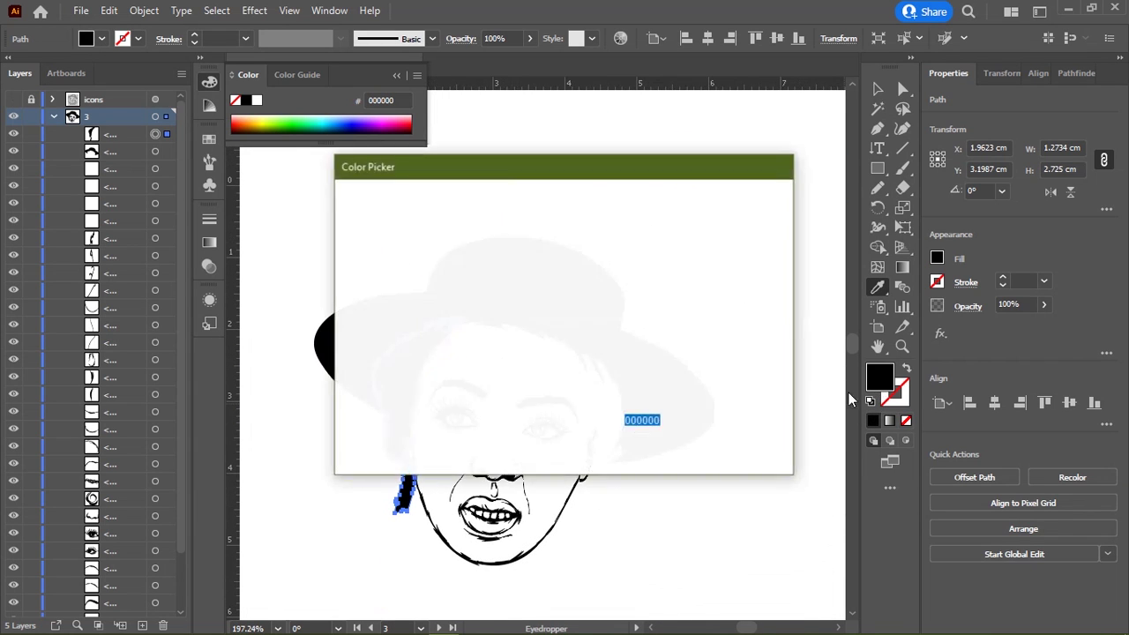
{"action": "type", "text": "191919"}
{"action": "left_click", "coordinate": [735, 222]}
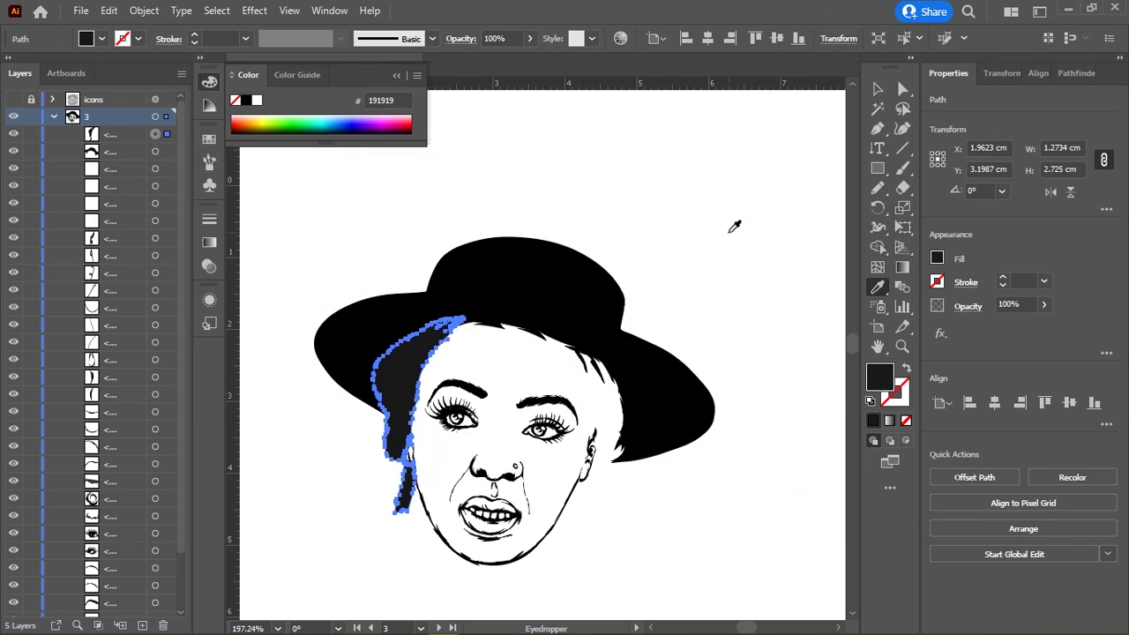
{"action": "key", "text": "v"}
{"action": "left_click", "coordinate": [645, 245]}
Step: Check the hat shape, zoom out, and show the reference photo again
{"action": "scroll", "coordinate": [617, 285], "scroll_direction": "up", "scroll_amount": 3, "text": "alt"}
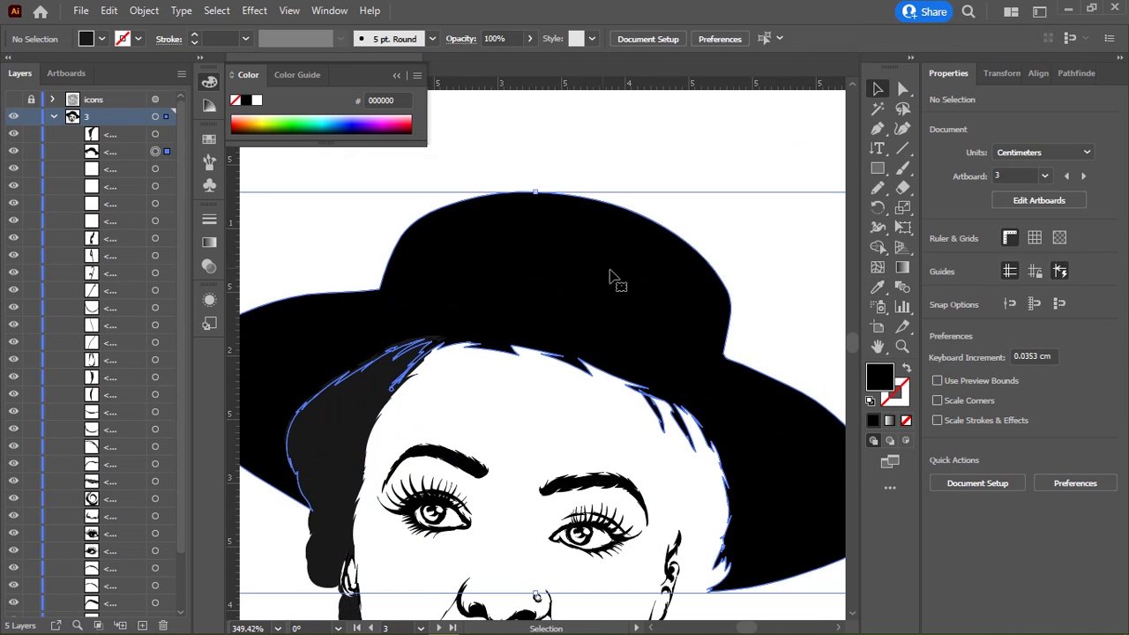
{"action": "left_click", "coordinate": [615, 280]}
{"action": "left_click", "coordinate": [360, 244]}
{"action": "left_click", "coordinate": [512, 337], "text": "ctrl+alt"}
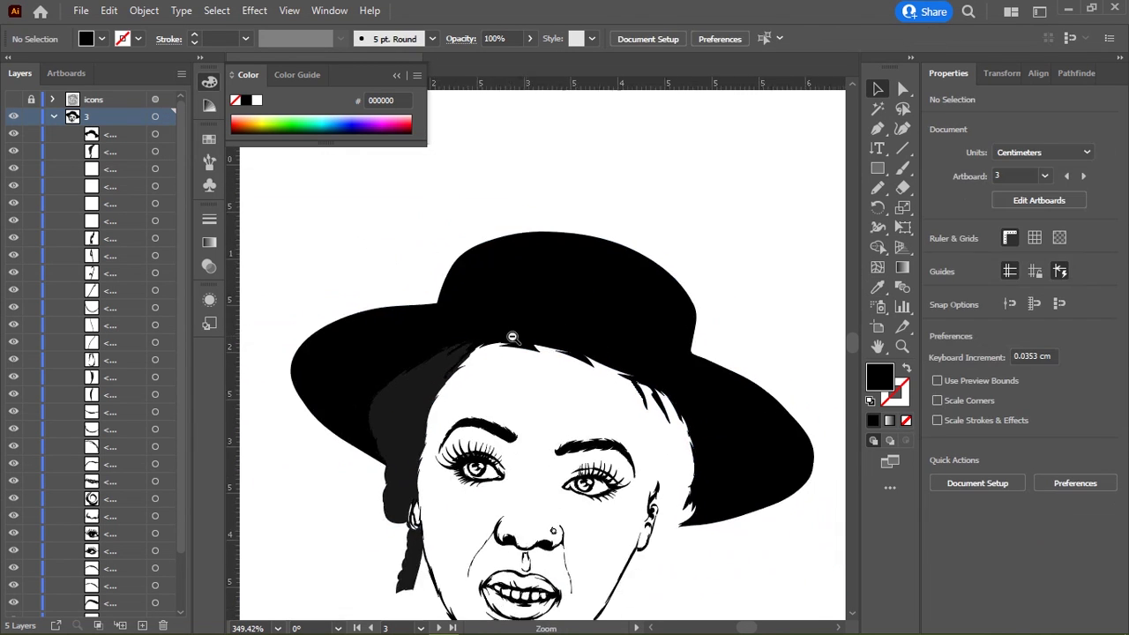
{"action": "scroll", "coordinate": [499, 304], "scroll_direction": "up", "scroll_amount": 2, "text": "alt"}
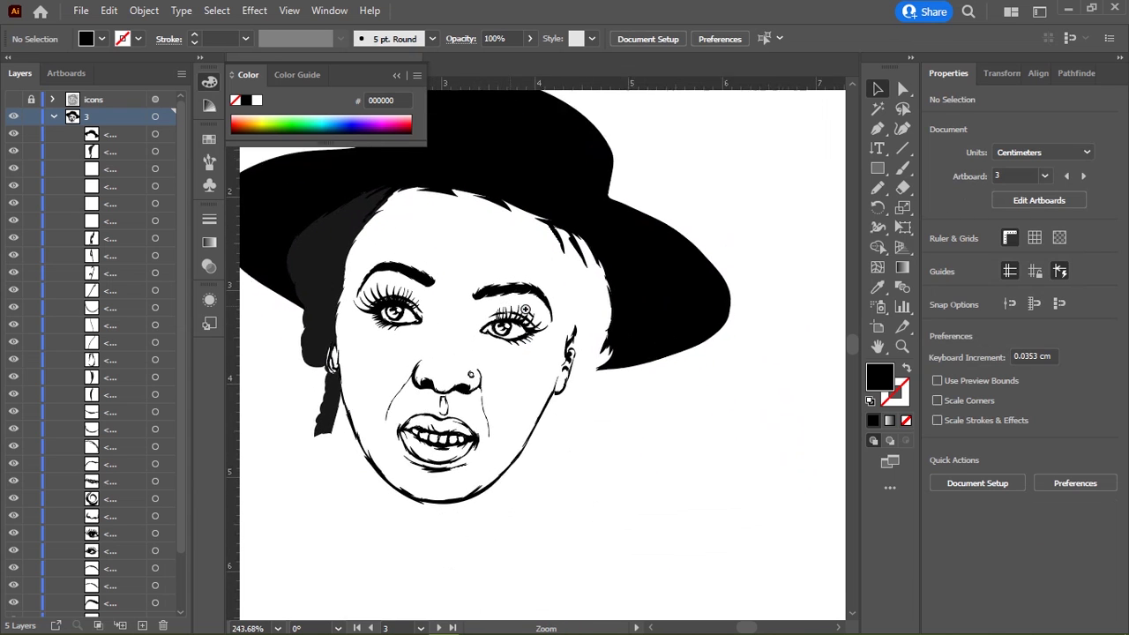
{"action": "left_click", "coordinate": [13, 100]}
Step: Pencil-trace the right braid from the hairline around the ear and up its outer edge under the brim
{"action": "mouse_move", "coordinate": [565, 220]}
{"action": "left_mouse_down"}
{"action": "mouse_move", "coordinate": [487, 290]}
{"action": "mouse_move", "coordinate": [507, 305]}
{"action": "mouse_move", "coordinate": [522, 356]}
{"action": "left_mouse_up"}
{"action": "key", "text": "n"}
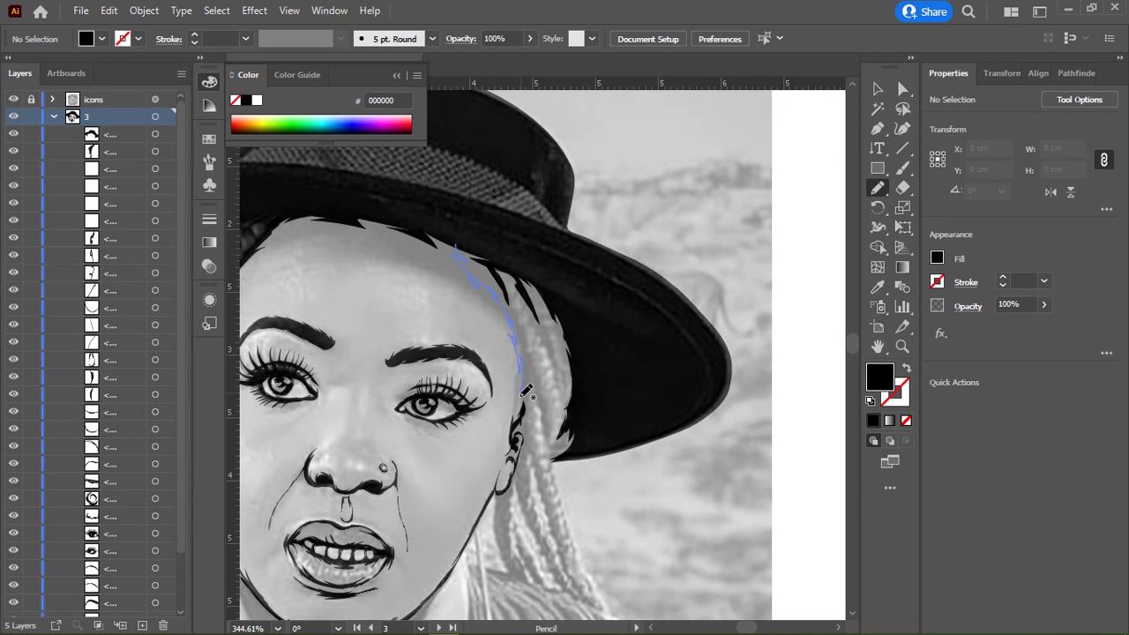
{"action": "mouse_move", "coordinate": [520, 410]}
{"action": "left_mouse_down"}
{"action": "mouse_move", "coordinate": [521, 441]}
{"action": "mouse_move", "coordinate": [560, 441]}
{"action": "left_mouse_up"}
{"action": "left_click_drag", "start_coordinate": [515, 297], "coordinate": [515, 263]}
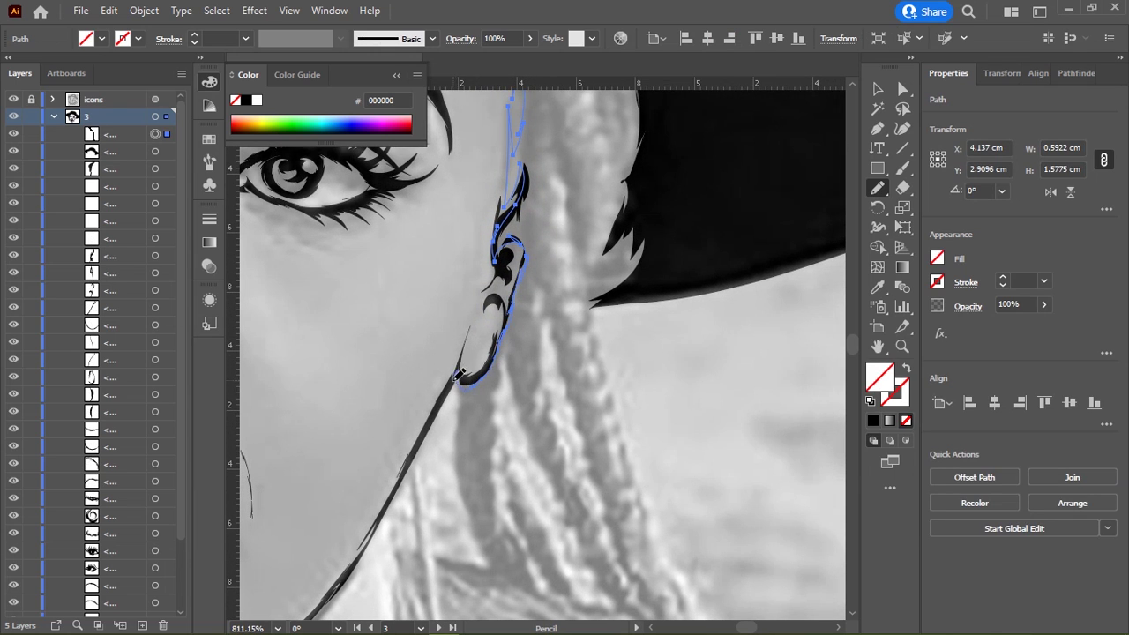
{"action": "scroll", "coordinate": [459, 375], "scroll_direction": "down", "scroll_amount": 3}
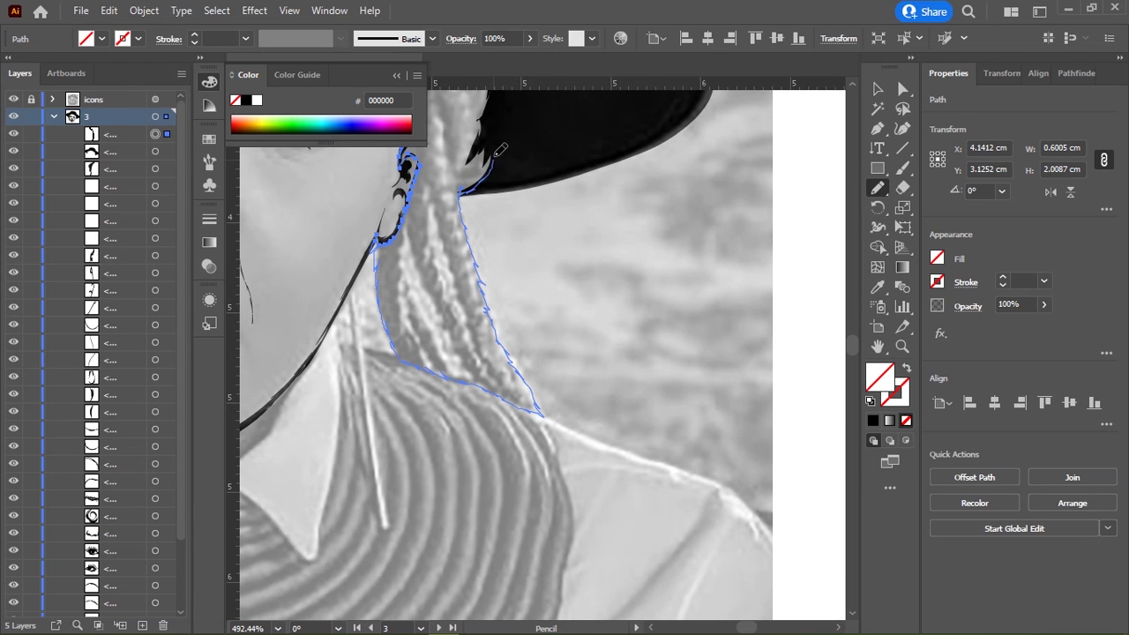
{"action": "left_click_drag", "start_coordinate": [500, 150], "coordinate": [517, 375]}
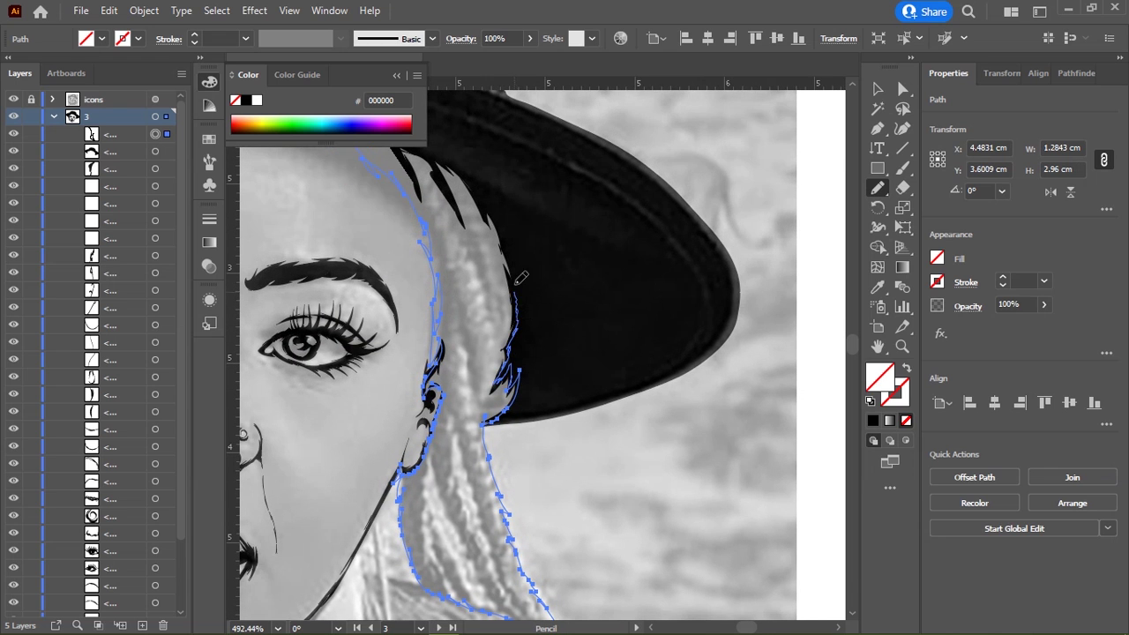
{"action": "mouse_move", "coordinate": [484, 190]}
{"action": "left_mouse_down"}
{"action": "mouse_move", "coordinate": [618, 344]}
{"action": "mouse_move", "coordinate": [420, 251]}
{"action": "left_mouse_up"}
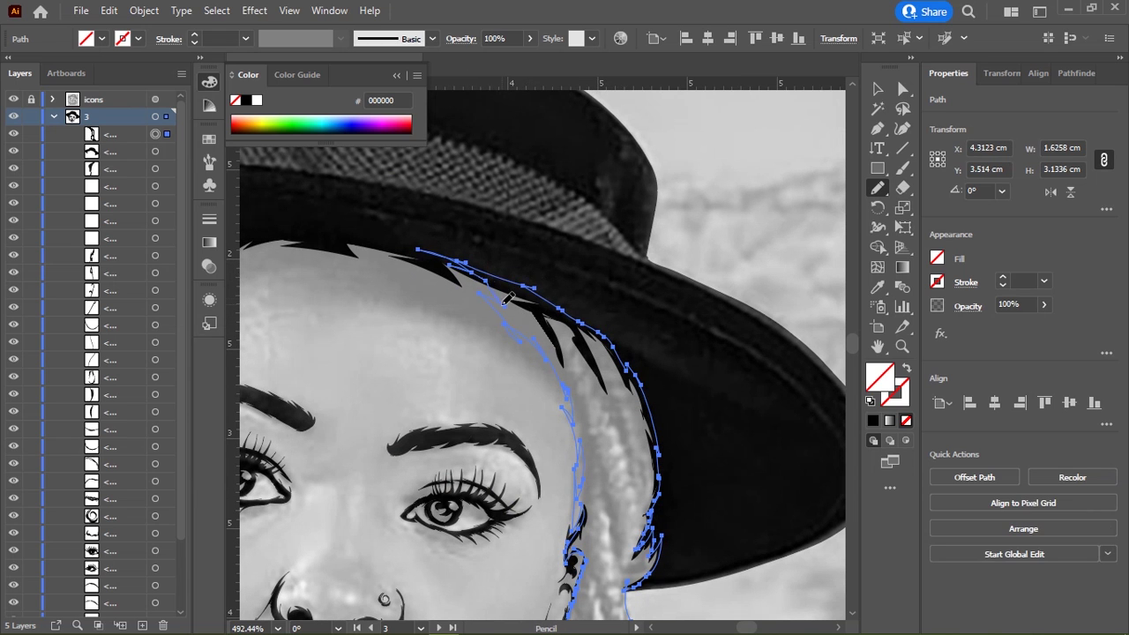
{"action": "scroll", "coordinate": [503, 307], "scroll_direction": "down", "scroll_amount": 5}
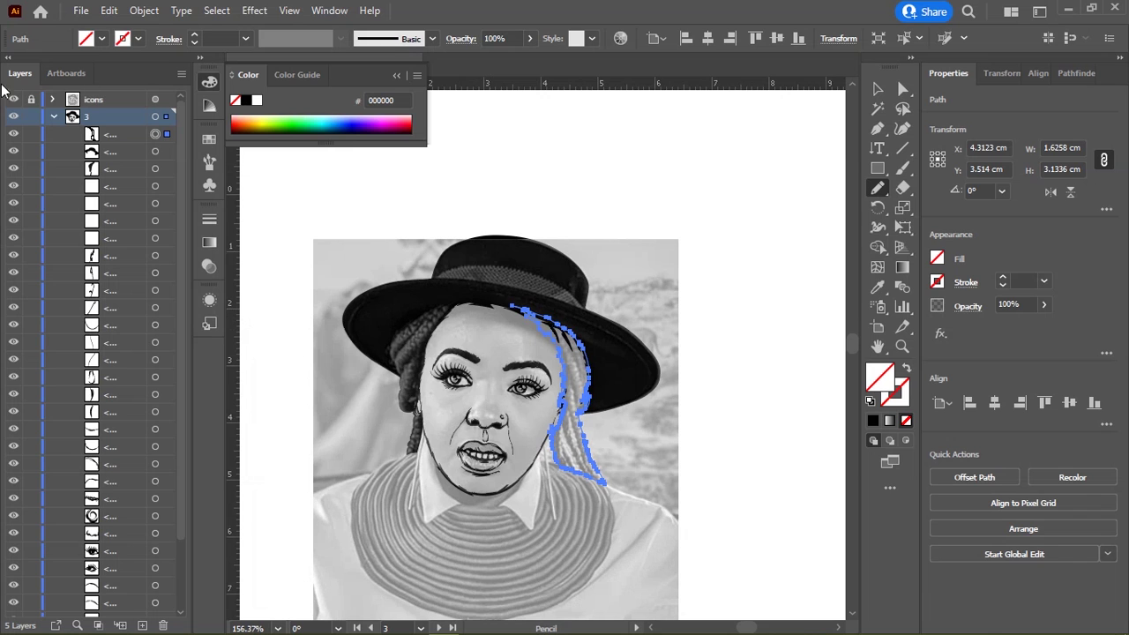
Step: Hide the reference photo and fill the right braid shape with dark gray
{"action": "left_click", "coordinate": [14, 99]}
{"action": "key", "text": "i"}
{"action": "left_click", "coordinate": [429, 348]}
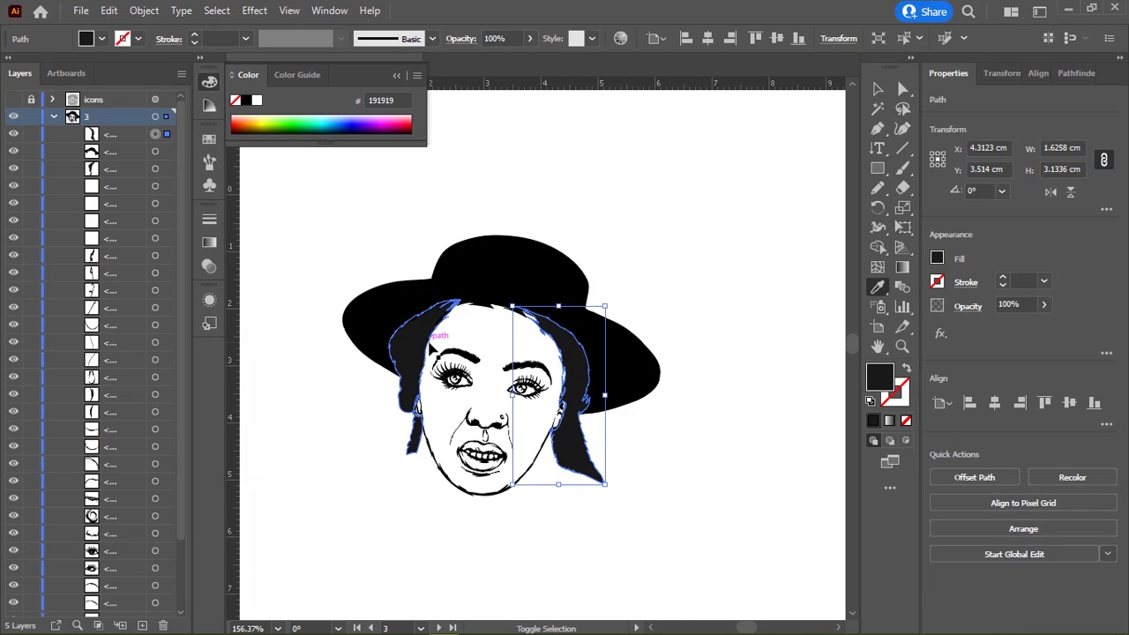
{"action": "key", "text": "v"}
{"action": "left_click", "coordinate": [582, 235]}
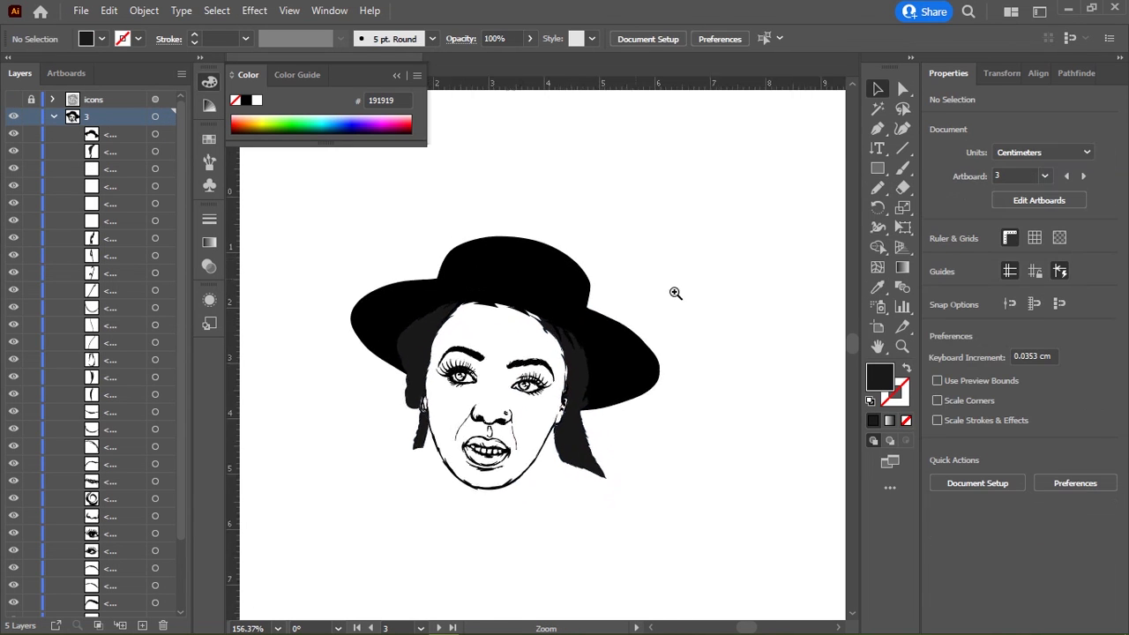
Step: Draw a black hair stroke along the hairline under the brim, then deselect it
{"action": "scroll", "coordinate": [584, 321], "scroll_direction": "up", "scroll_amount": 4}
{"action": "scroll", "coordinate": [585, 320], "scroll_direction": "left", "scroll_amount": 3}
{"action": "key", "text": "n"}
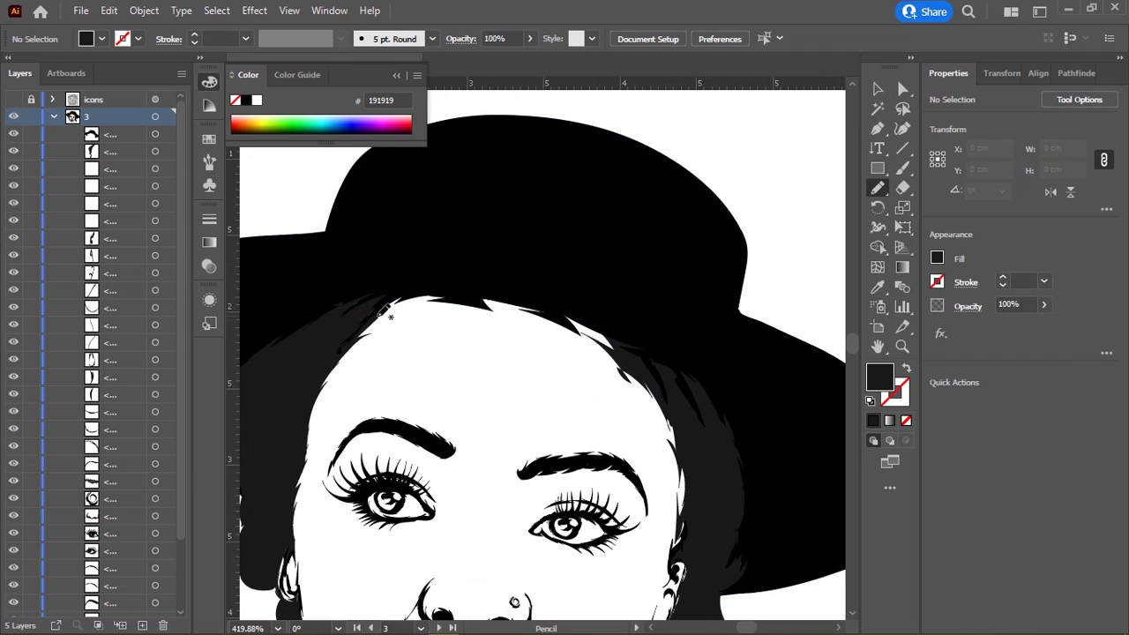
{"action": "mouse_move", "coordinate": [390, 312]}
{"action": "left_mouse_down"}
{"action": "mouse_move", "coordinate": [490, 306]}
{"action": "mouse_move", "coordinate": [616, 349]}
{"action": "mouse_move", "coordinate": [617, 323]}
{"action": "mouse_move", "coordinate": [353, 286]}
{"action": "mouse_move", "coordinate": [375, 313]}
{"action": "left_mouse_up"}
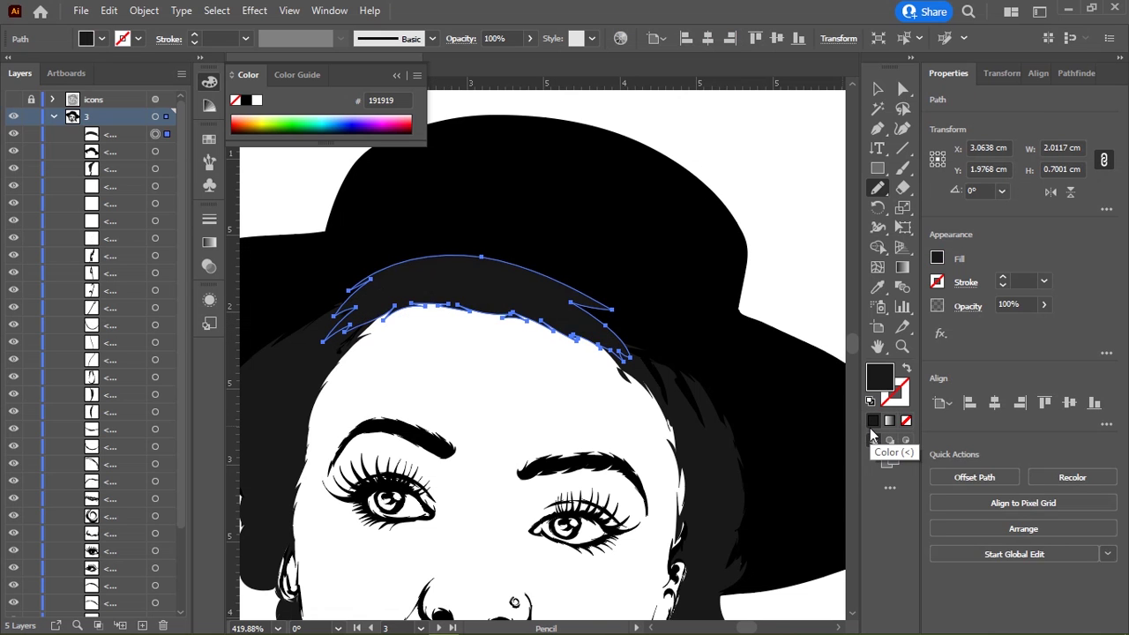
{"action": "key", "text": "v"}
{"action": "left_click", "coordinate": [780, 156]}
Step: Zoom out to the whole portrait and show the reference photo again
{"action": "key", "text": "ctrl+0"}
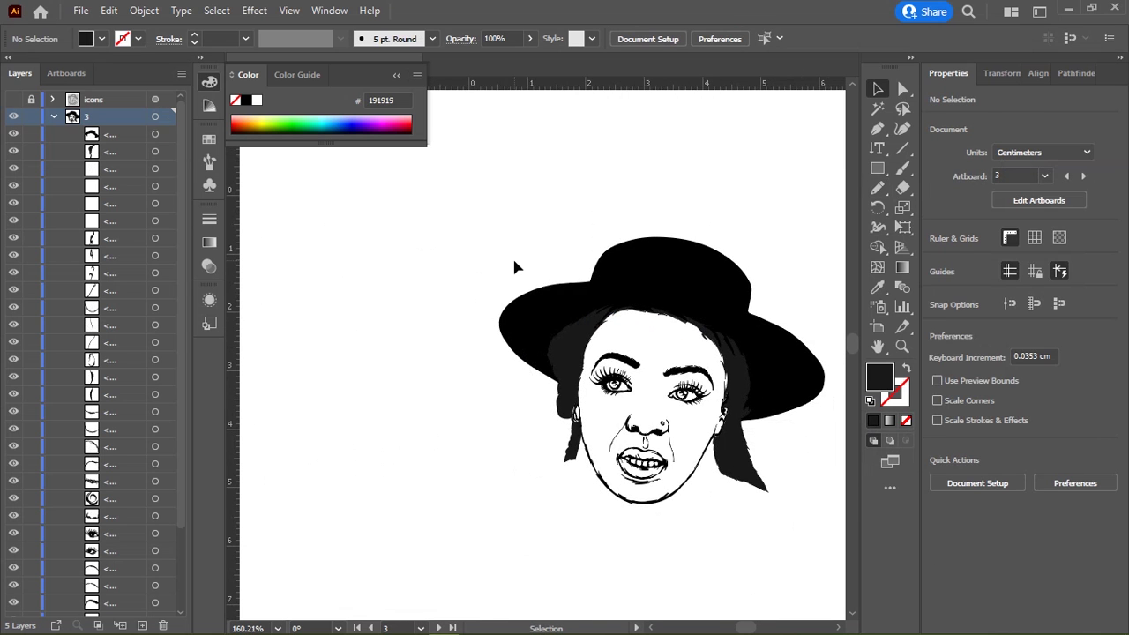
{"action": "scroll", "coordinate": [514, 264], "scroll_direction": "up", "scroll_amount": 5}
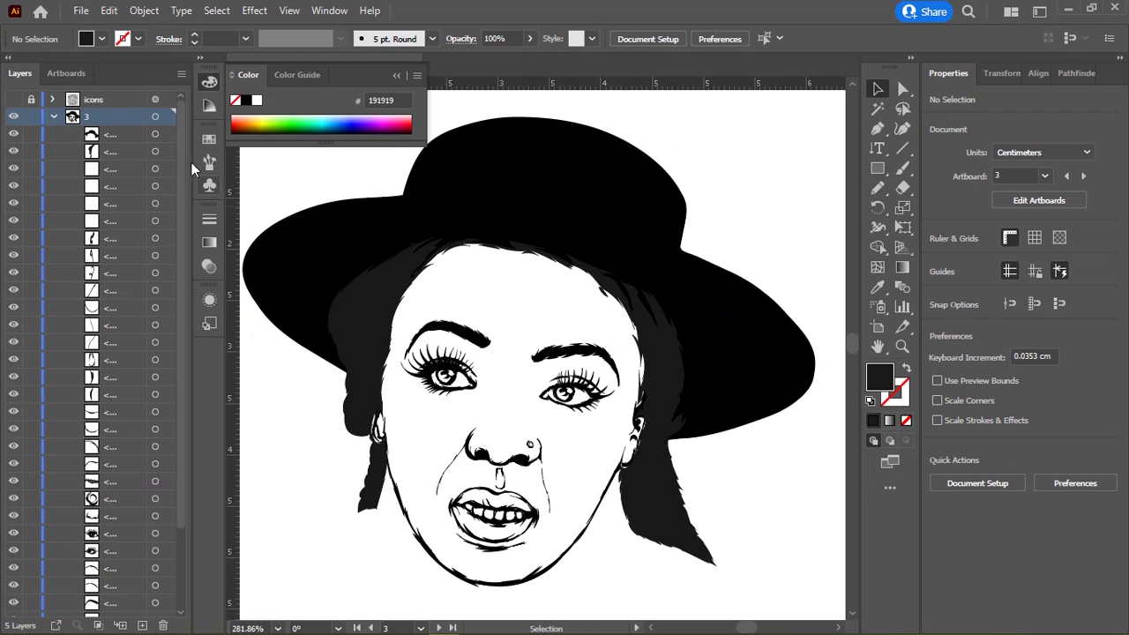
{"action": "left_click", "coordinate": [13, 98]}
{"action": "scroll", "coordinate": [375, 309], "scroll_direction": "up", "scroll_amount": 4}
Step: With the Pencil tool, trace the braid's outer edge and short texture strokes along the hairline
{"action": "scroll", "coordinate": [450, 327], "scroll_direction": "up", "scroll_amount": 2}
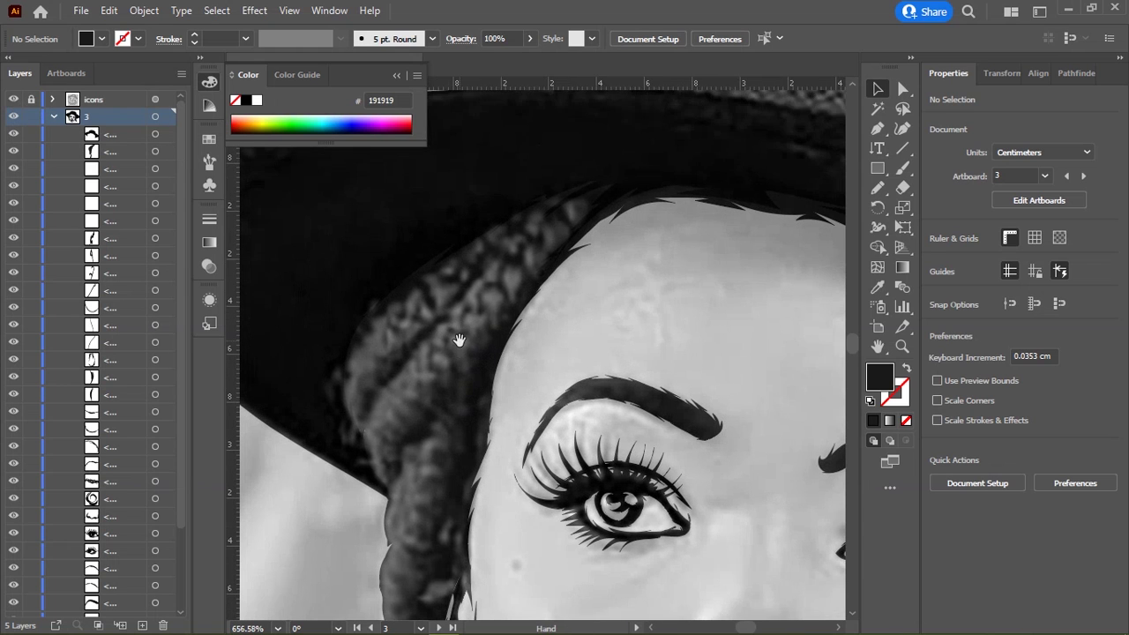
{"action": "key", "text": "n"}
{"action": "mouse_move", "coordinate": [653, 161]}
{"action": "left_mouse_down"}
{"action": "mouse_move", "coordinate": [394, 369]}
{"action": "mouse_move", "coordinate": [522, 206]}
{"action": "mouse_move", "coordinate": [467, 309]}
{"action": "mouse_move", "coordinate": [372, 420]}
{"action": "mouse_move", "coordinate": [370, 459]}
{"action": "left_mouse_up"}
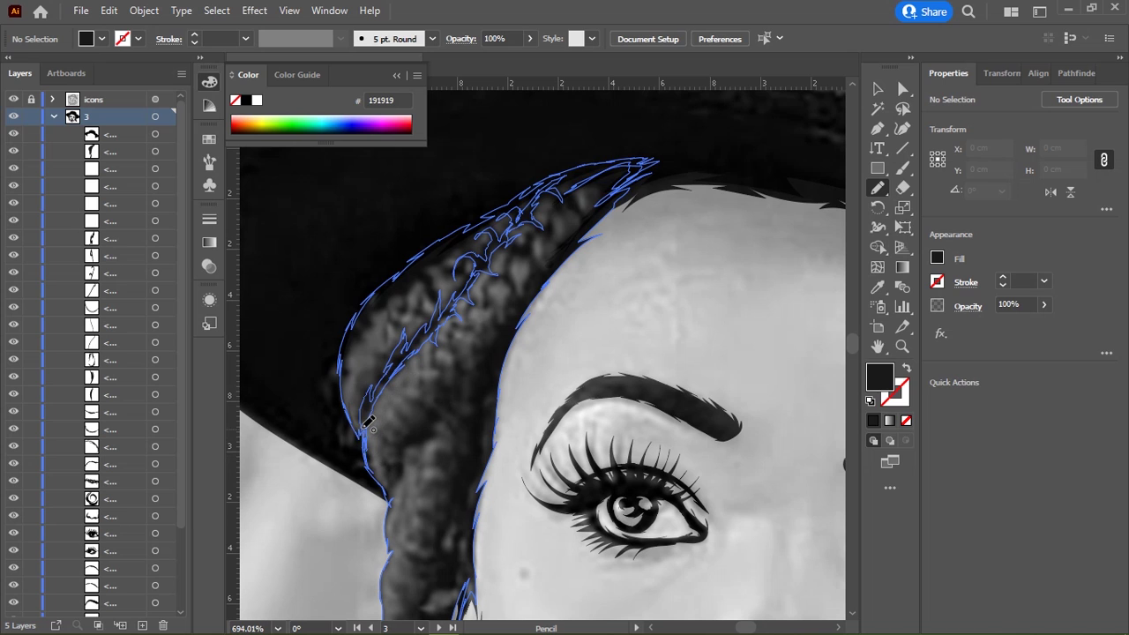
{"action": "mouse_move", "coordinate": [365, 424]}
{"action": "left_mouse_down"}
{"action": "mouse_move", "coordinate": [361, 351]}
{"action": "mouse_move", "coordinate": [347, 365]}
{"action": "mouse_move", "coordinate": [530, 133]}
{"action": "left_mouse_up"}
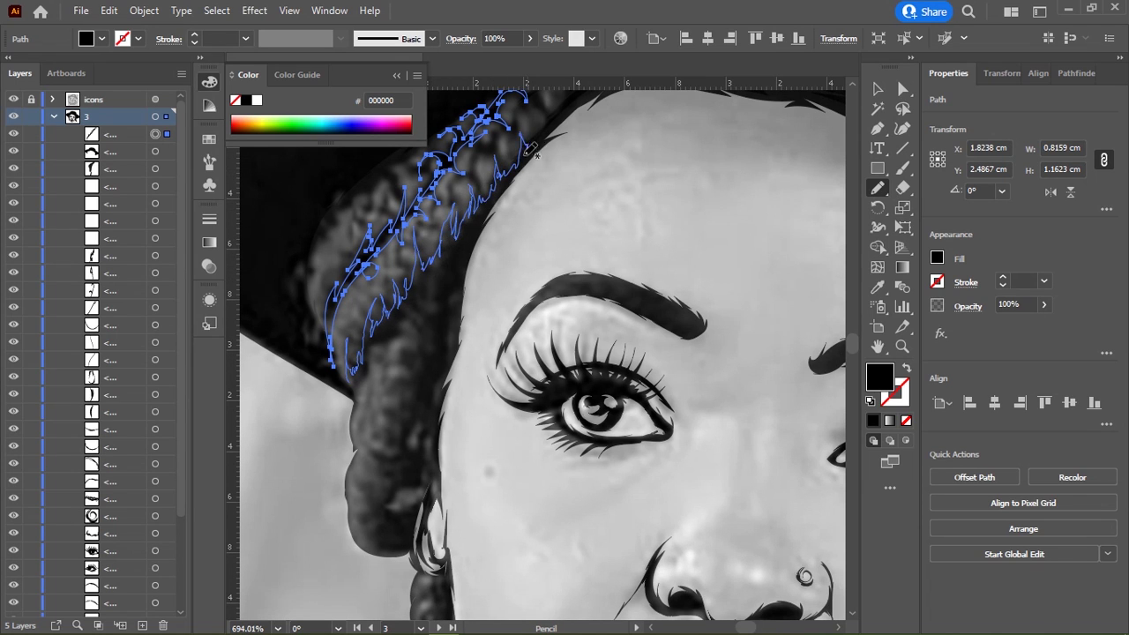
{"action": "left_click_drag", "start_coordinate": [466, 258], "coordinate": [448, 361]}
{"action": "left_click_drag", "start_coordinate": [432, 407], "coordinate": [422, 441]}
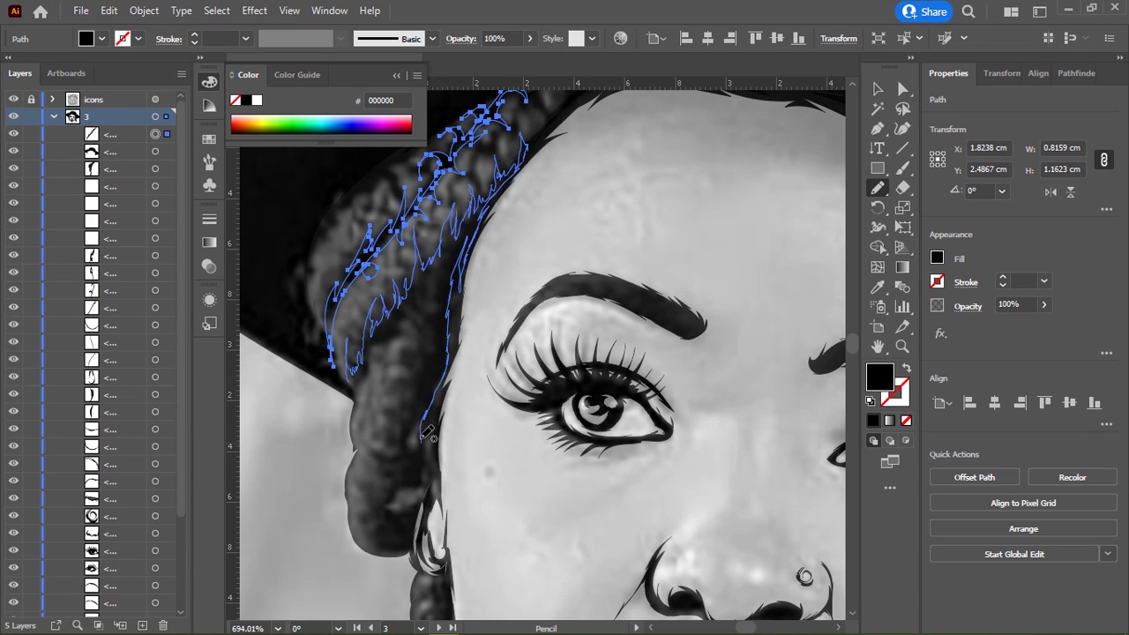
{"action": "left_click_drag", "start_coordinate": [430, 388], "coordinate": [408, 444]}
{"action": "mouse_move", "coordinate": [424, 388]}
{"action": "left_mouse_down"}
{"action": "mouse_move", "coordinate": [420, 346]}
{"action": "mouse_move", "coordinate": [446, 275]}
{"action": "left_mouse_up"}
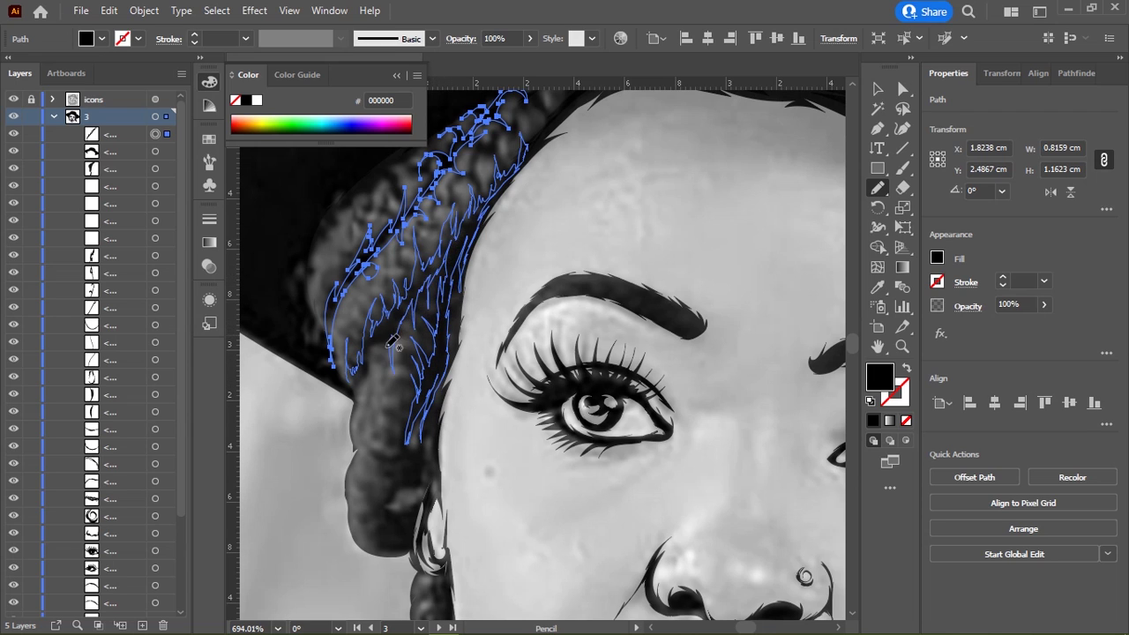
{"action": "left_click_drag", "start_coordinate": [392, 351], "coordinate": [388, 385]}
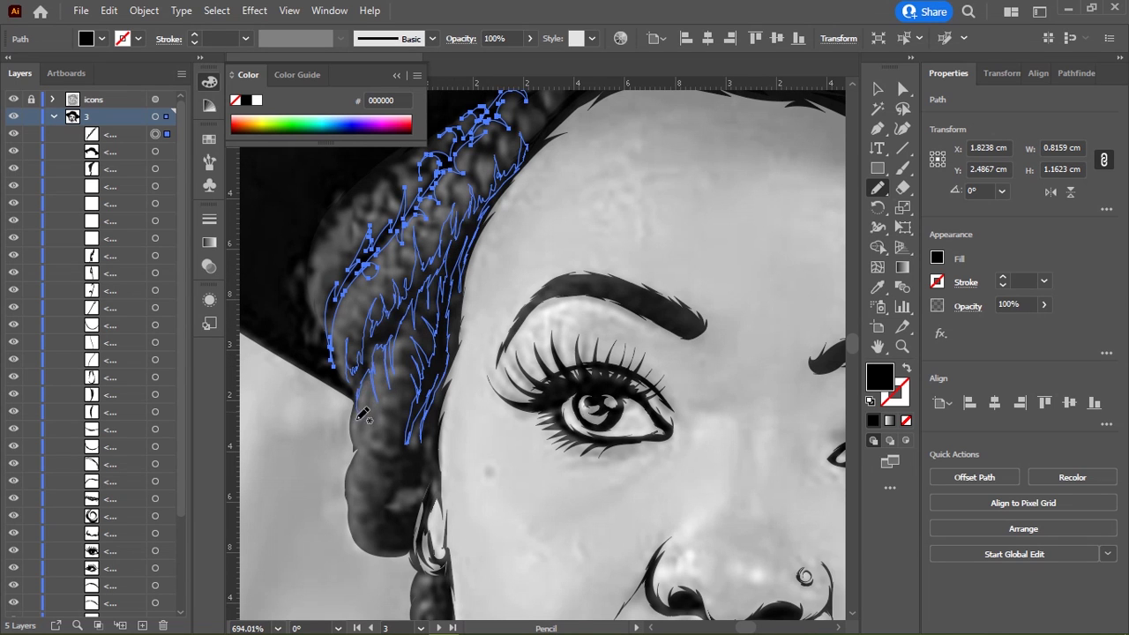
{"action": "left_click_drag", "start_coordinate": [357, 420], "coordinate": [357, 399]}
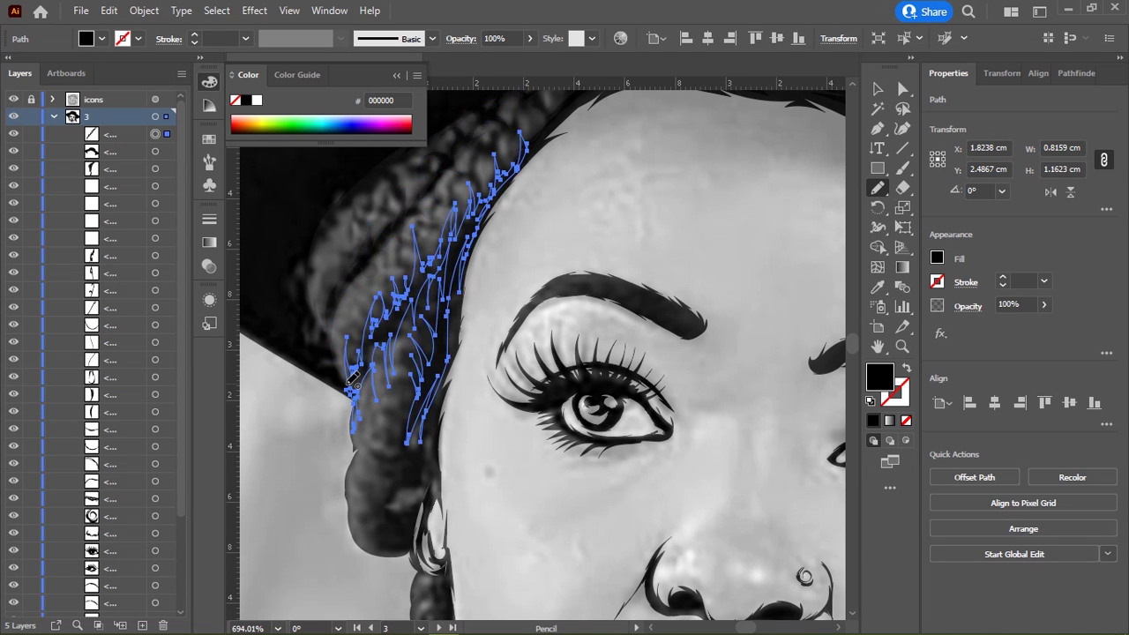
Step: Draw curved texture strokes beside the ear toward the cheek, and fill them black
{"action": "left_click_drag", "start_coordinate": [398, 364], "coordinate": [393, 205]}
{"action": "scroll", "coordinate": [414, 322], "scroll_direction": "up", "scroll_amount": 2}
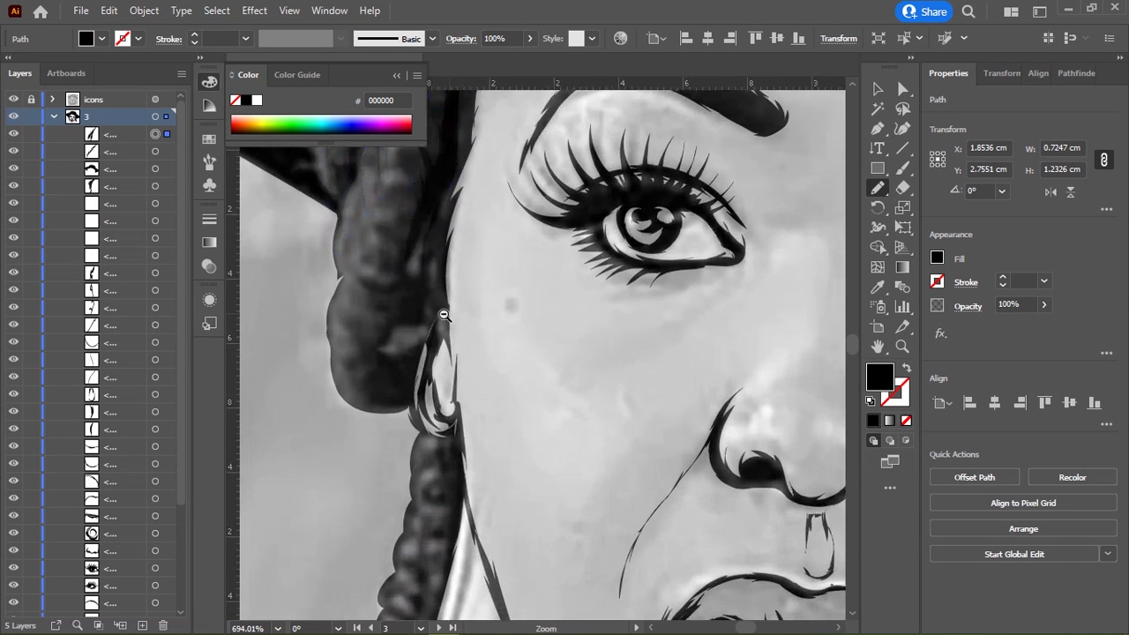
{"action": "mouse_move", "coordinate": [427, 319]}
{"action": "left_mouse_down"}
{"action": "mouse_move", "coordinate": [366, 359]}
{"action": "mouse_move", "coordinate": [413, 383]}
{"action": "mouse_move", "coordinate": [363, 379]}
{"action": "left_mouse_up"}
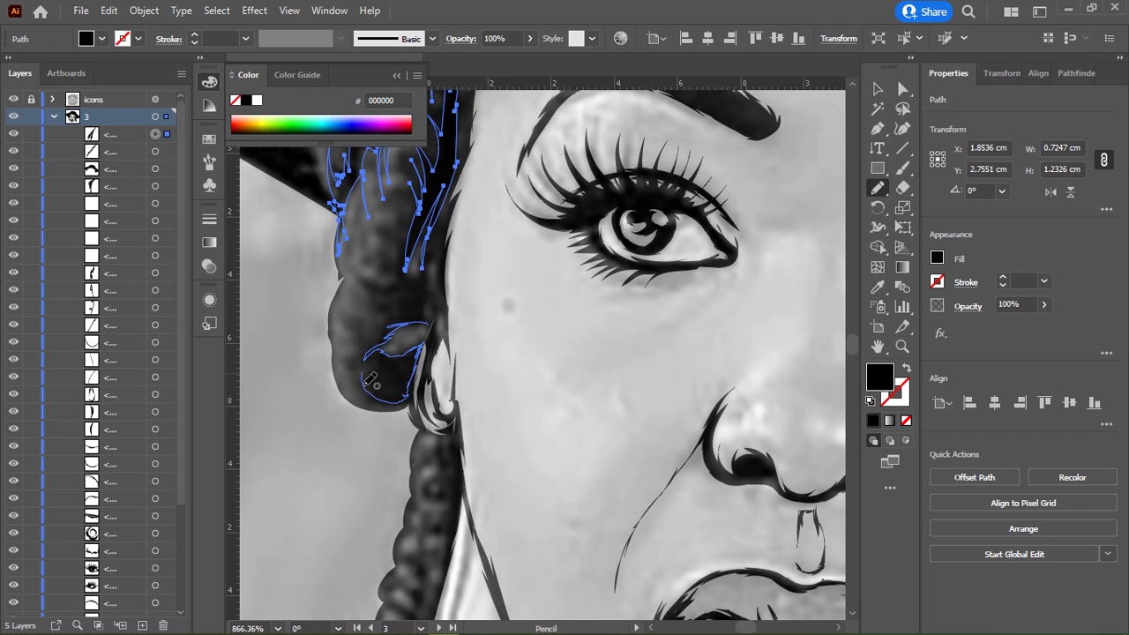
{"action": "left_click_drag", "start_coordinate": [427, 360], "coordinate": [349, 374]}
{"action": "mouse_move", "coordinate": [429, 315]}
{"action": "left_mouse_down"}
{"action": "mouse_move", "coordinate": [366, 302]}
{"action": "mouse_move", "coordinate": [415, 301]}
{"action": "left_mouse_up"}
{"action": "mouse_move", "coordinate": [363, 258]}
{"action": "left_mouse_down"}
{"action": "mouse_move", "coordinate": [402, 287]}
{"action": "mouse_move", "coordinate": [420, 284]}
{"action": "left_mouse_up"}
{"action": "left_click_drag", "start_coordinate": [425, 232], "coordinate": [421, 288]}
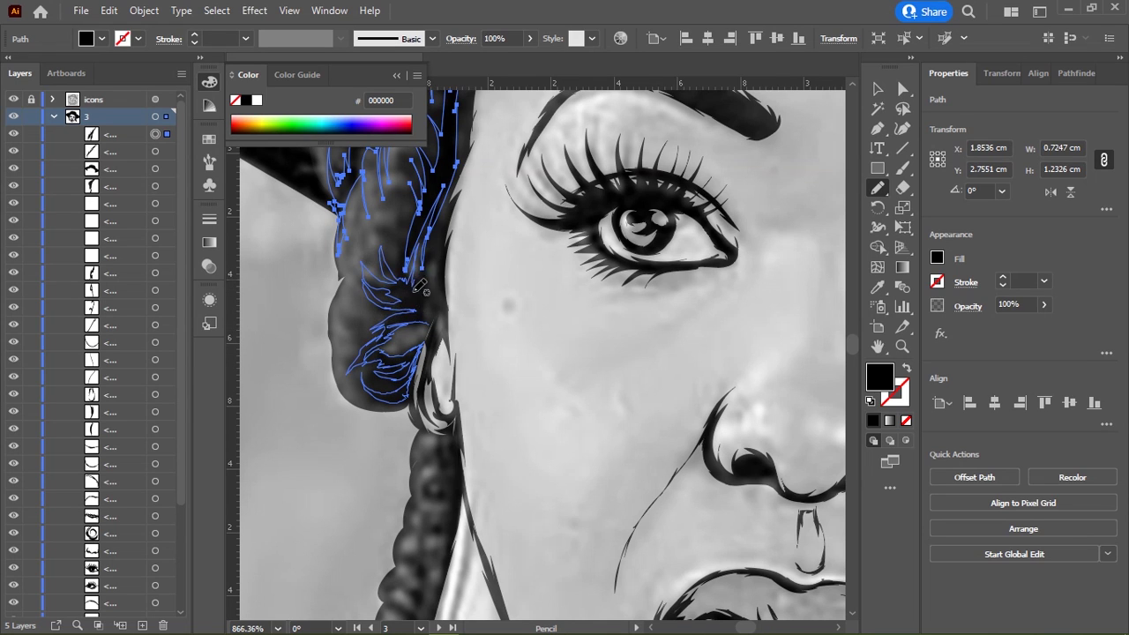
{"action": "left_click_drag", "start_coordinate": [439, 232], "coordinate": [425, 313]}
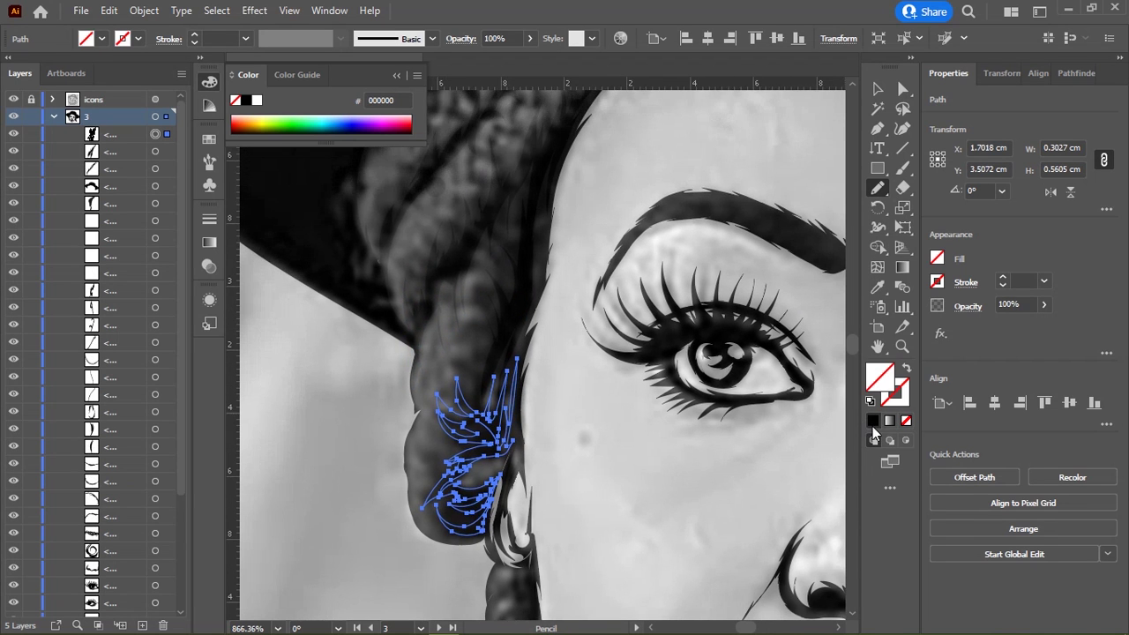
{"action": "left_click", "coordinate": [872, 423]}
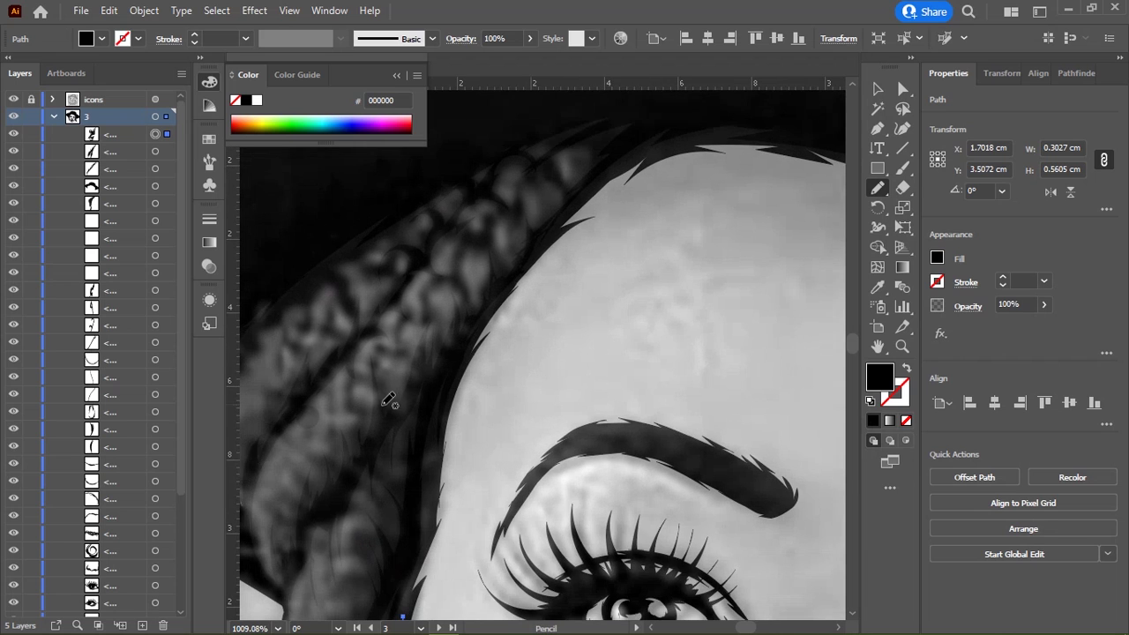
Step: Draw a first zigzag texture stroke down the braid above the eye, filled black
{"action": "mouse_move", "coordinate": [383, 406]}
{"action": "left_mouse_down"}
{"action": "mouse_move", "coordinate": [556, 163]}
{"action": "mouse_move", "coordinate": [459, 251]}
{"action": "mouse_move", "coordinate": [433, 256]}
{"action": "mouse_move", "coordinate": [420, 305]}
{"action": "left_mouse_up"}
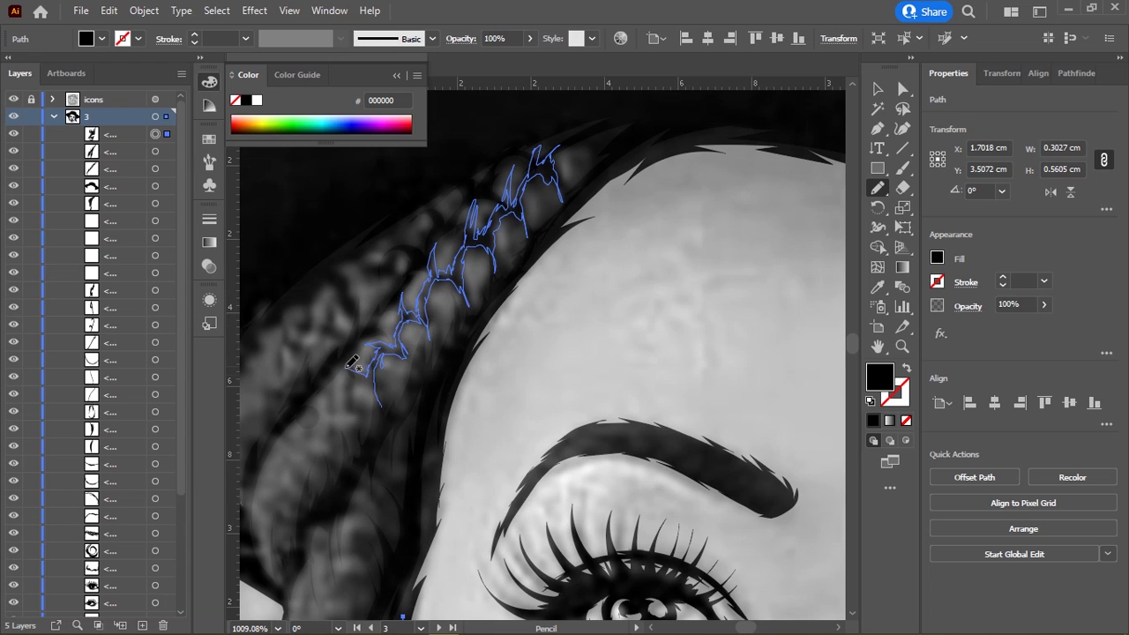
{"action": "mouse_move", "coordinate": [356, 382]}
{"action": "left_mouse_down"}
{"action": "mouse_move", "coordinate": [350, 403]}
{"action": "mouse_move", "coordinate": [325, 410]}
{"action": "mouse_move", "coordinate": [384, 410]}
{"action": "left_mouse_up"}
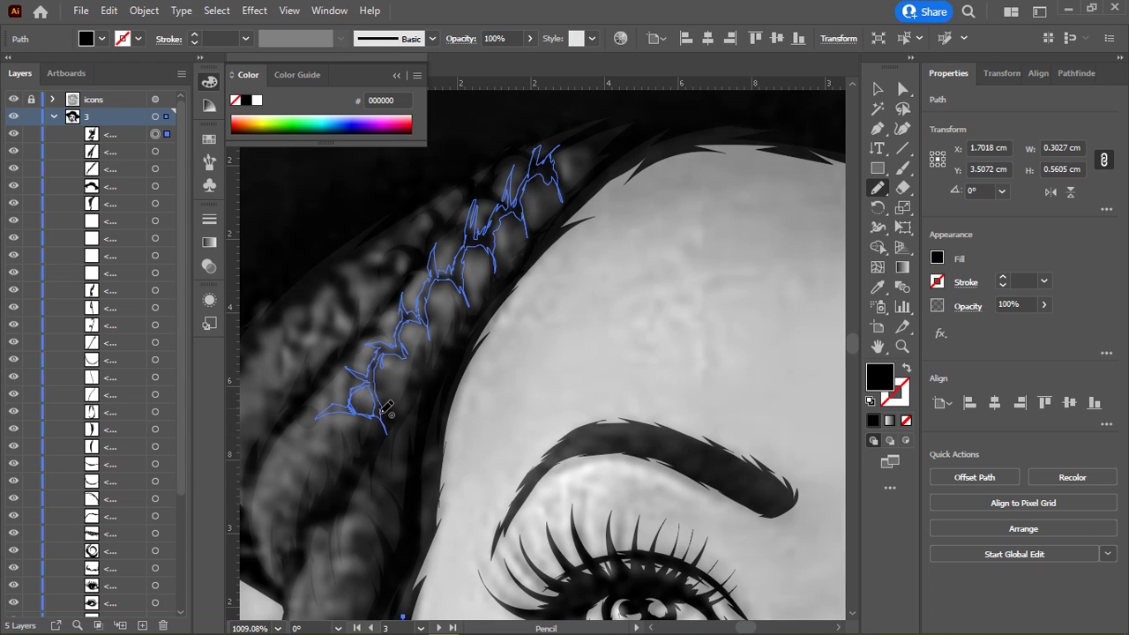
{"action": "key", "text": "slash"}
{"action": "left_click_drag", "start_coordinate": [499, 272], "coordinate": [546, 335]}
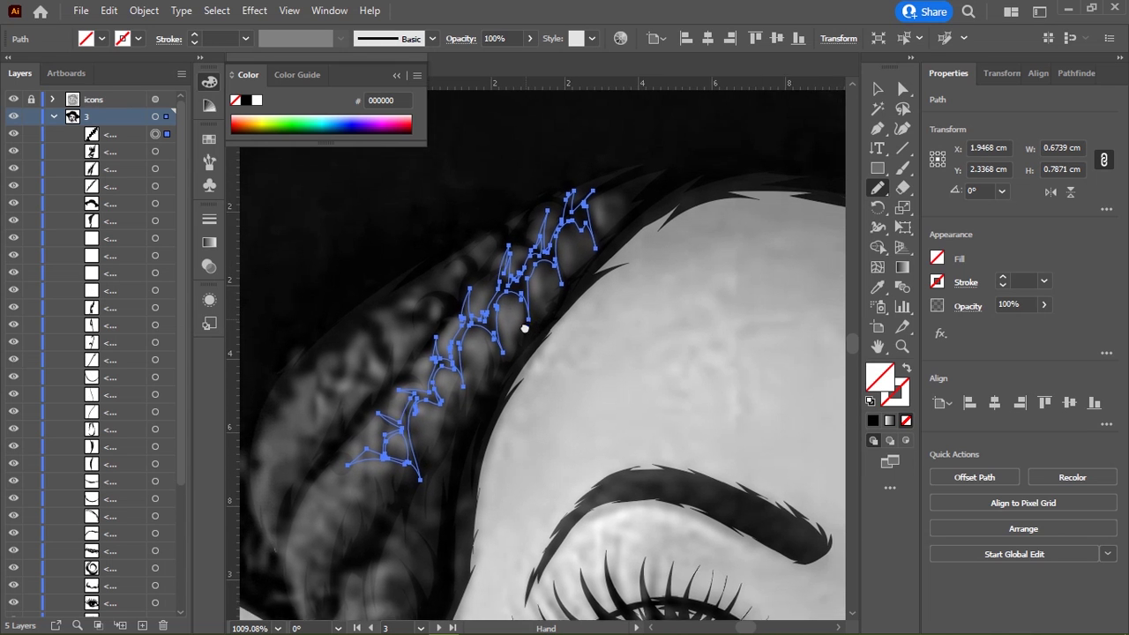
{"action": "left_click", "coordinate": [873, 422]}
Step: Add a second row of zigzag strokes along the braid to its lower end
{"action": "scroll", "coordinate": [541, 290], "scroll_direction": "down", "scroll_amount": 3}
{"action": "scroll", "coordinate": [560, 297], "scroll_direction": "up", "scroll_amount": 3}
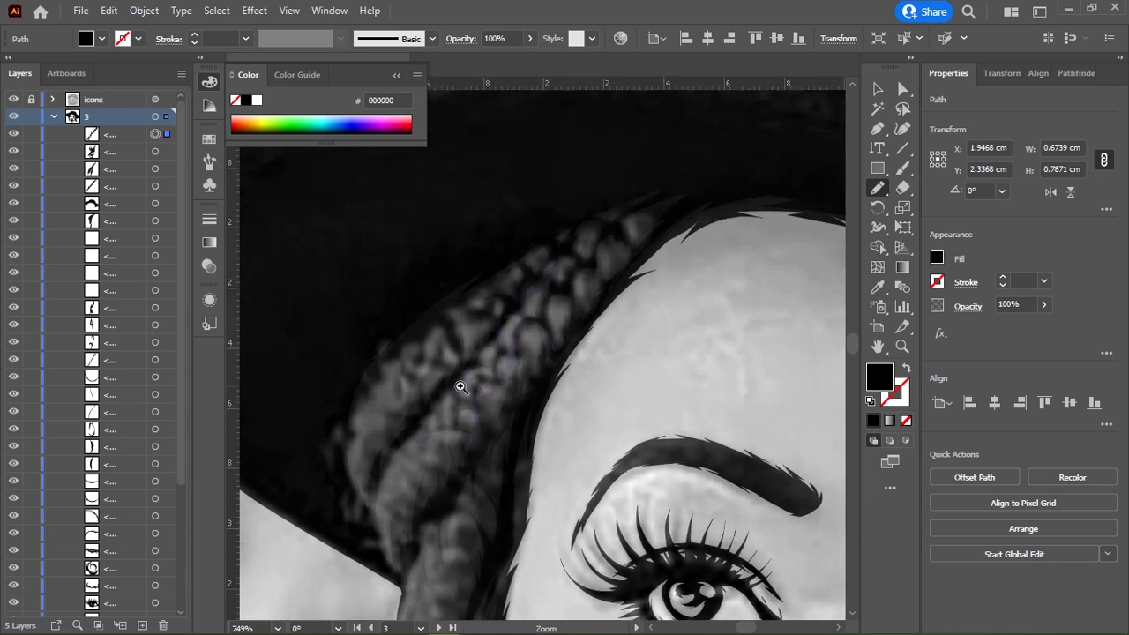
{"action": "mouse_move", "coordinate": [384, 404]}
{"action": "left_mouse_down"}
{"action": "mouse_move", "coordinate": [400, 350]}
{"action": "mouse_move", "coordinate": [445, 325]}
{"action": "mouse_move", "coordinate": [453, 291]}
{"action": "mouse_move", "coordinate": [464, 318]}
{"action": "left_mouse_up"}
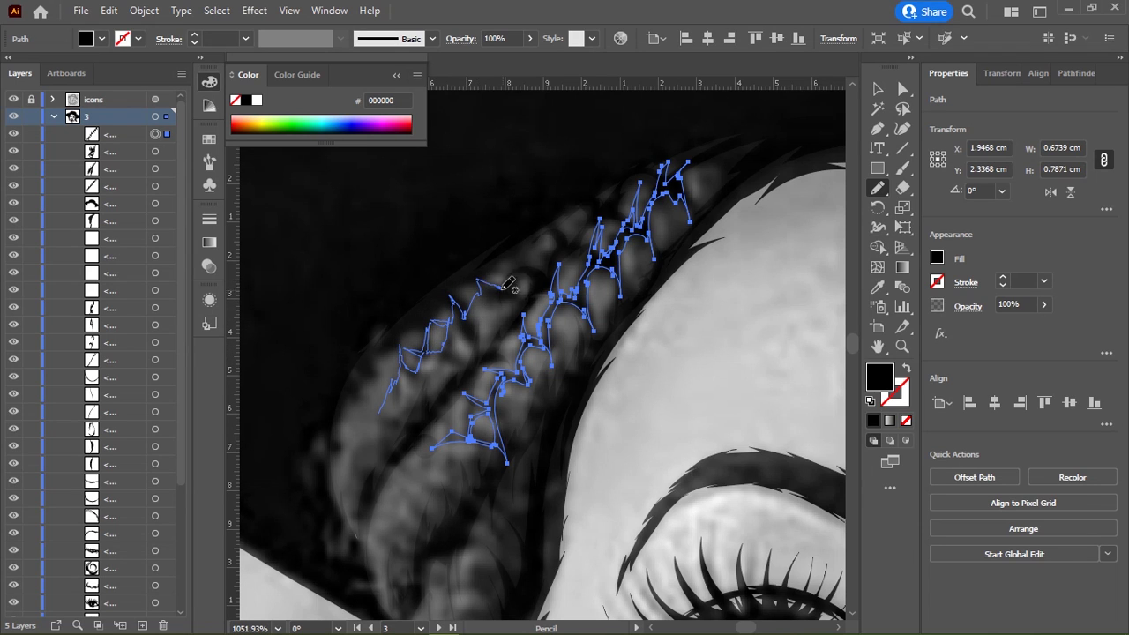
{"action": "mouse_move", "coordinate": [506, 286]}
{"action": "left_mouse_down"}
{"action": "mouse_move", "coordinate": [528, 265]}
{"action": "mouse_move", "coordinate": [511, 291]}
{"action": "mouse_move", "coordinate": [460, 323]}
{"action": "left_mouse_up"}
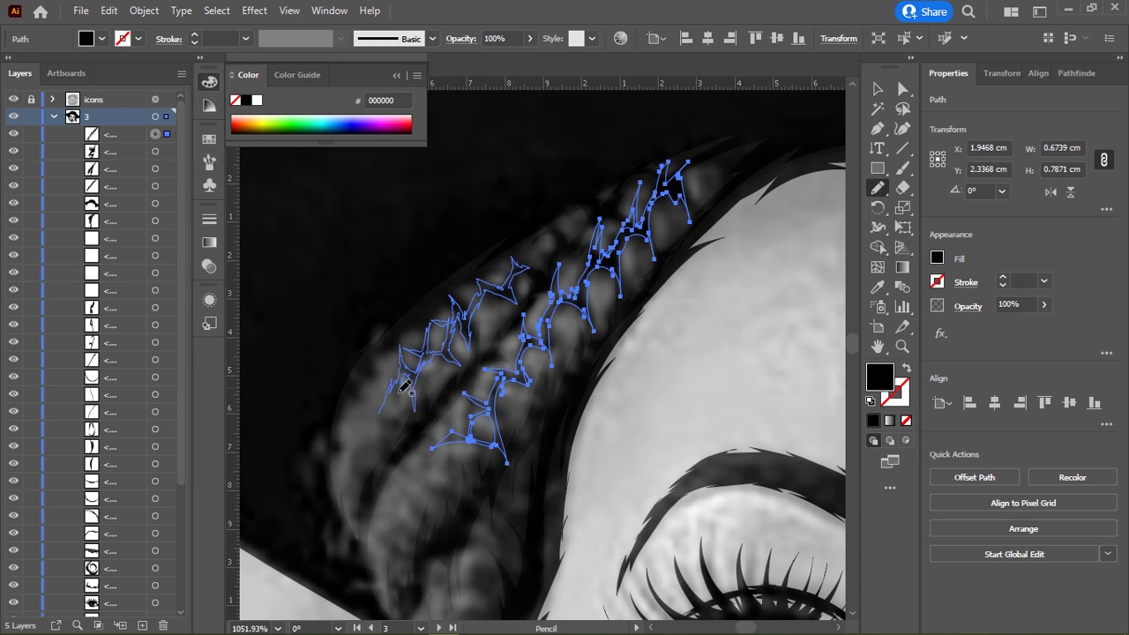
{"action": "mouse_move", "coordinate": [403, 387]}
{"action": "left_mouse_down"}
{"action": "mouse_move", "coordinate": [411, 416]}
{"action": "mouse_move", "coordinate": [381, 448]}
{"action": "mouse_move", "coordinate": [363, 406]}
{"action": "left_mouse_up"}
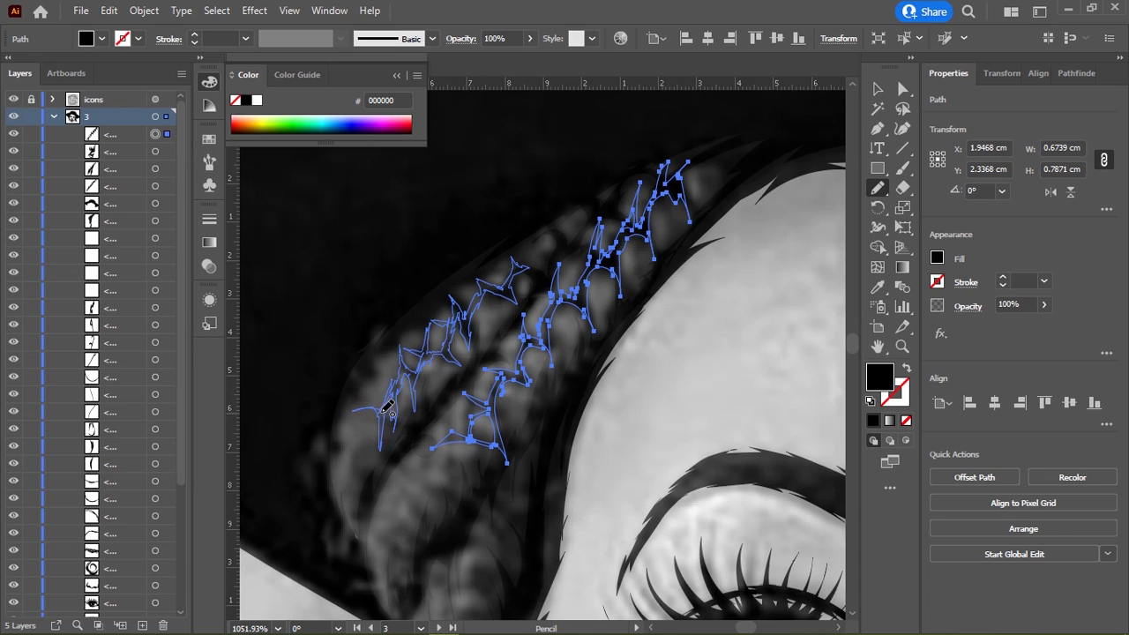
Step: Zoom out and hide the reference photo layer to review the artwork
{"action": "left_click", "coordinate": [598, 313], "text": "ctrl+alt"}
{"action": "left_click", "coordinate": [598, 313], "text": "ctrl+alt"}
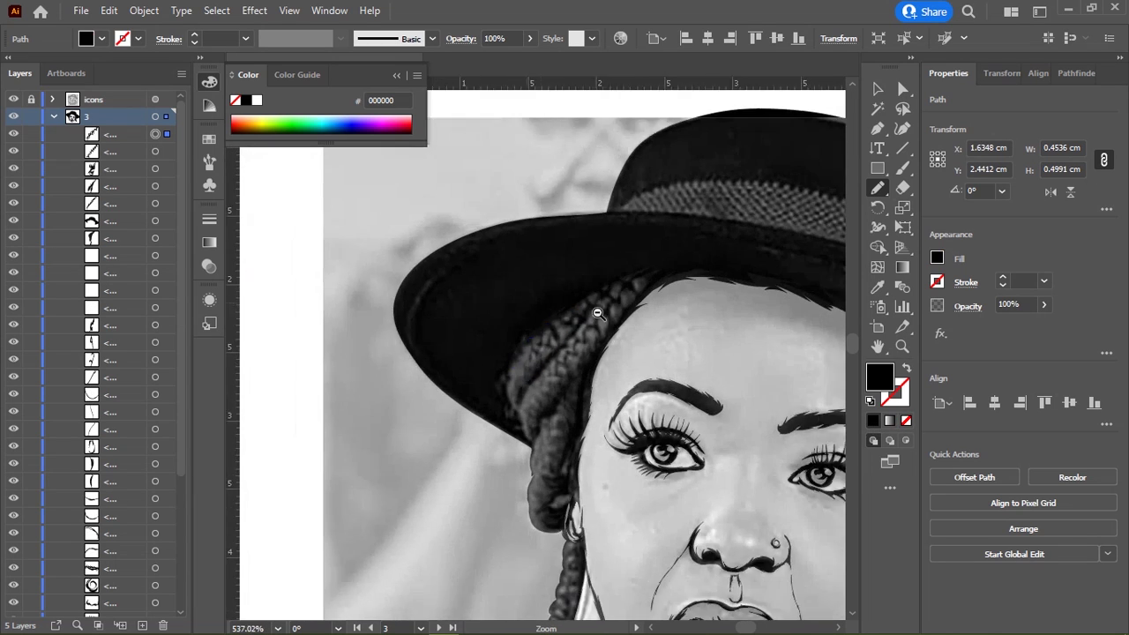
{"action": "left_click", "coordinate": [13, 99]}
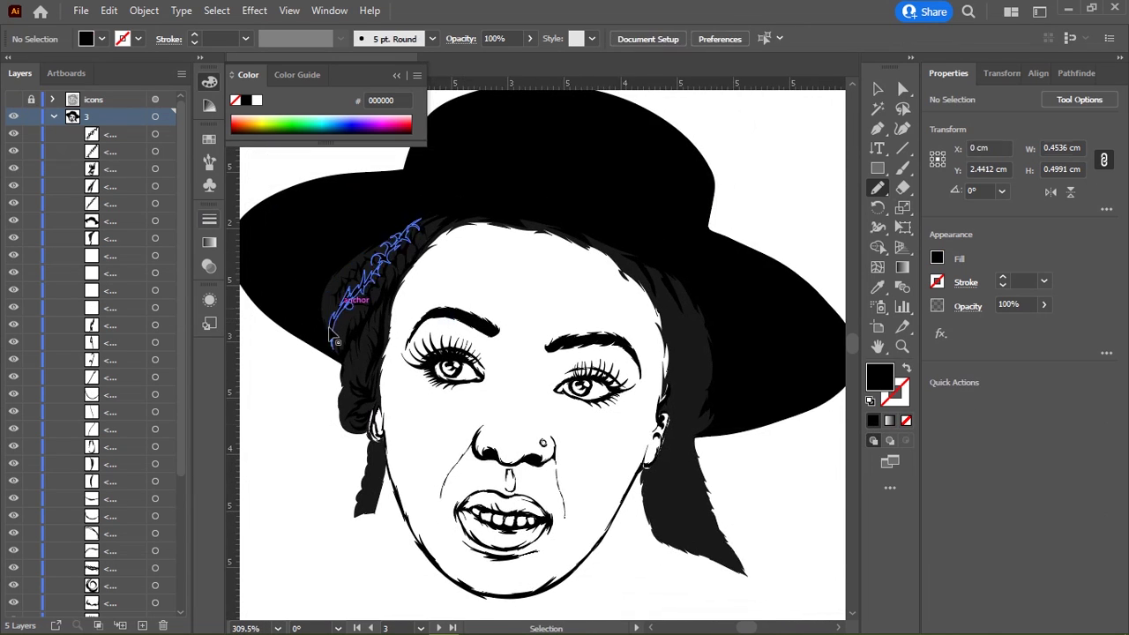
Step: Zoom in near the eye and draw texture strokes on the dark braid below the brim
{"action": "left_click", "coordinate": [335, 342], "text": "ctrl"}
{"action": "left_click_drag", "start_coordinate": [370, 317], "coordinate": [388, 353]}
{"action": "left_click", "coordinate": [400, 315], "text": "ctrl"}
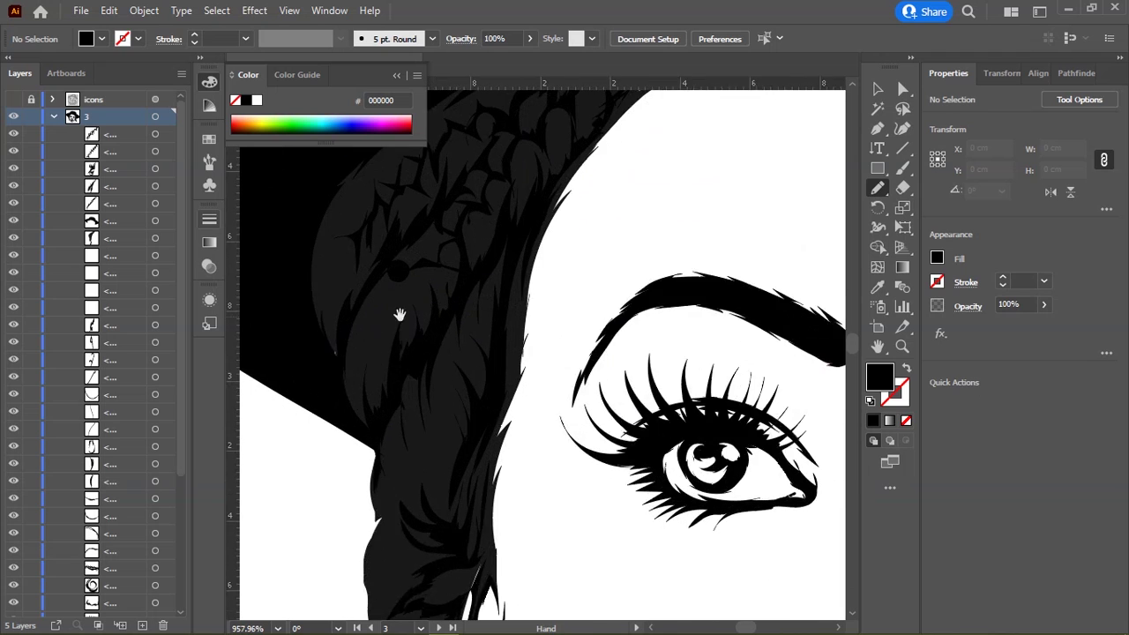
{"action": "left_click_drag", "start_coordinate": [399, 315], "coordinate": [402, 392]}
{"action": "left_click_drag", "start_coordinate": [357, 424], "coordinate": [401, 371]}
{"action": "mouse_move", "coordinate": [388, 432]}
{"action": "left_mouse_down"}
{"action": "mouse_move", "coordinate": [413, 357]}
{"action": "mouse_move", "coordinate": [397, 353]}
{"action": "mouse_move", "coordinate": [357, 490]}
{"action": "left_mouse_up"}
{"action": "left_click_drag", "start_coordinate": [633, 384], "coordinate": [564, 309]}
{"action": "scroll", "coordinate": [367, 346], "scroll_direction": "down", "scroll_amount": 3}
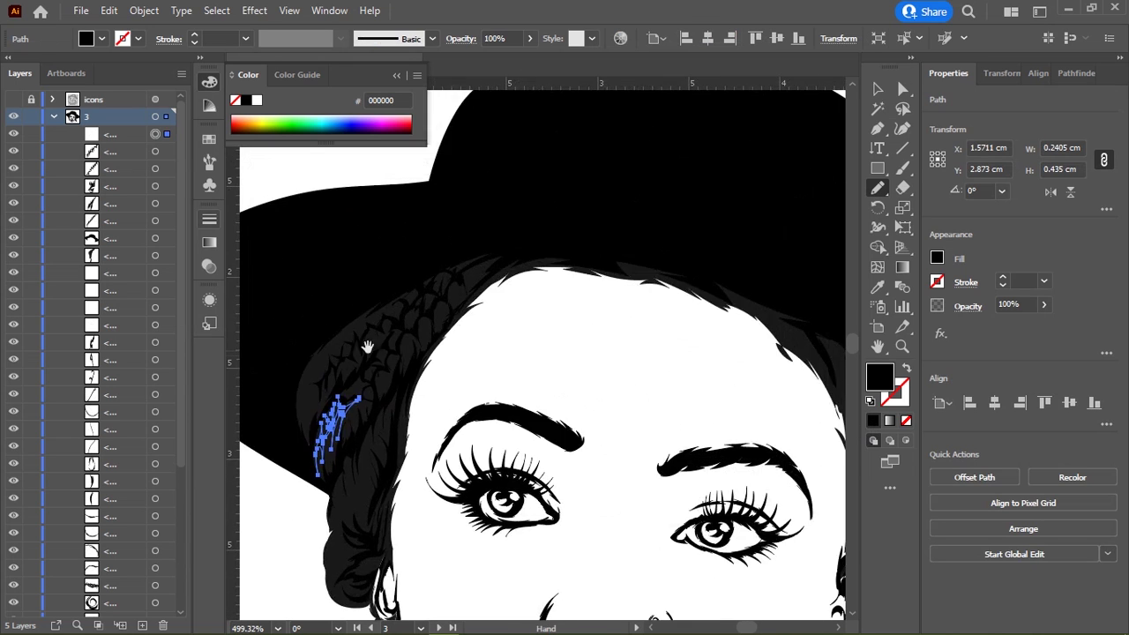
{"action": "scroll", "coordinate": [367, 347], "scroll_direction": "up", "scroll_amount": 3}
{"action": "scroll", "coordinate": [538, 330], "scroll_direction": "up", "scroll_amount": 2}
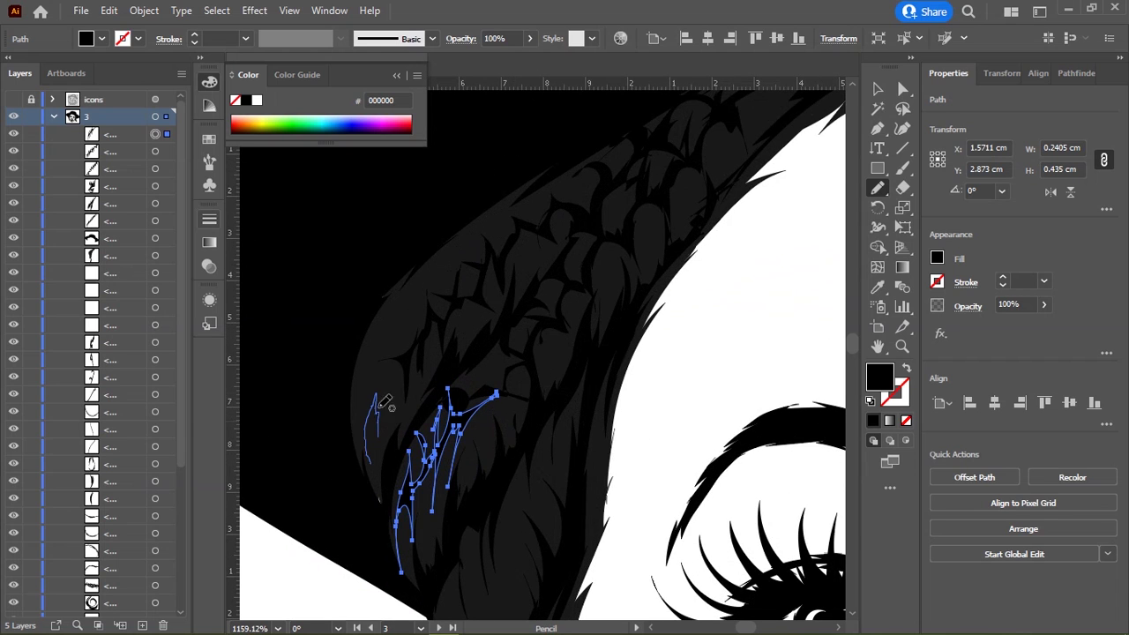
{"action": "mouse_move", "coordinate": [381, 406]}
{"action": "left_mouse_down"}
{"action": "mouse_move", "coordinate": [393, 400]}
{"action": "mouse_move", "coordinate": [383, 357]}
{"action": "left_mouse_up"}
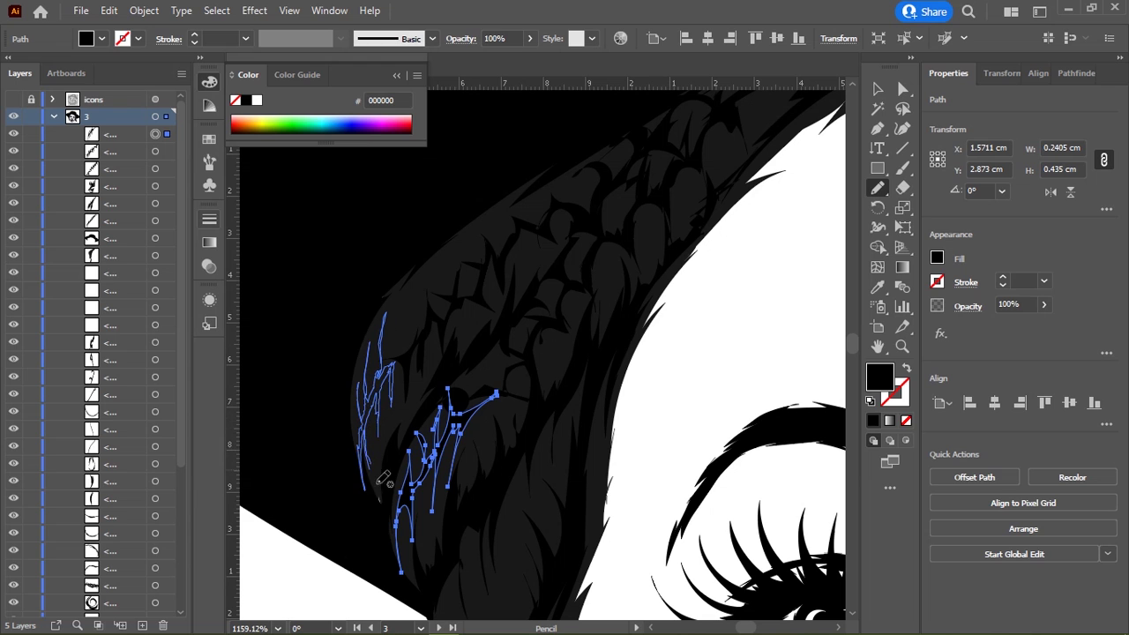
{"action": "left_click_drag", "start_coordinate": [367, 468], "coordinate": [378, 477]}
Step: Deselect the finished braid strokes and zoom into the lower braid
{"action": "scroll", "coordinate": [403, 398], "scroll_direction": "up", "scroll_amount": 2}
{"action": "scroll", "coordinate": [662, 301], "scroll_direction": "up", "scroll_amount": 2}
{"action": "scroll", "coordinate": [662, 301], "scroll_direction": "up", "scroll_amount": 2}
{"action": "scroll", "coordinate": [662, 301], "scroll_direction": "right", "scroll_amount": 4}
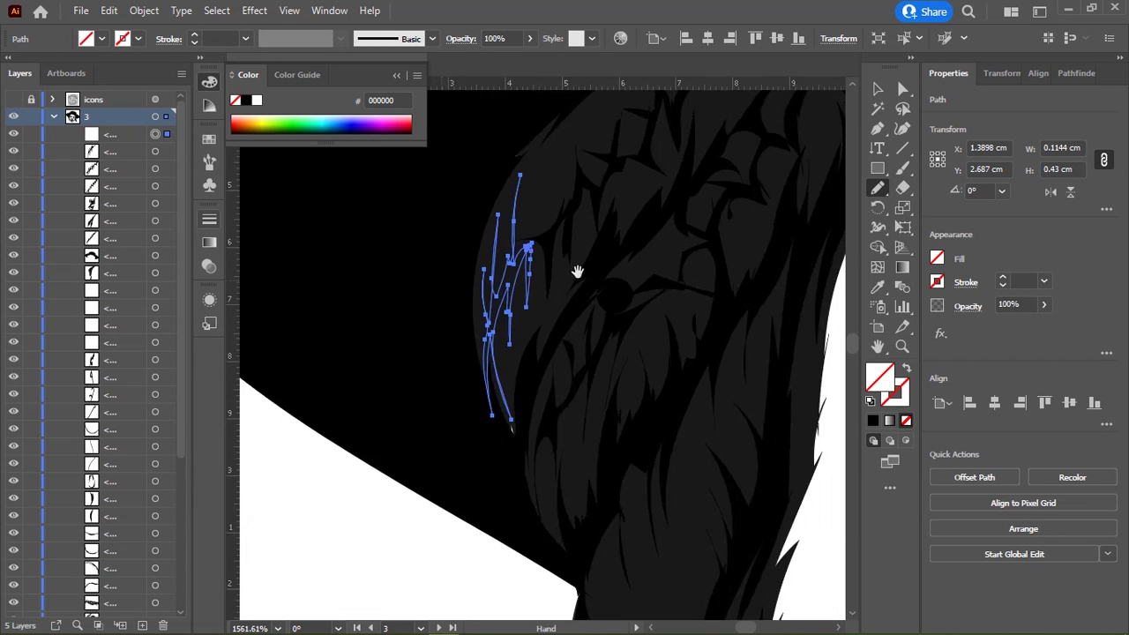
{"action": "scroll", "coordinate": [468, 269], "scroll_direction": "down", "scroll_amount": 5}
{"action": "scroll", "coordinate": [481, 256], "scroll_direction": "up", "scroll_amount": 5}
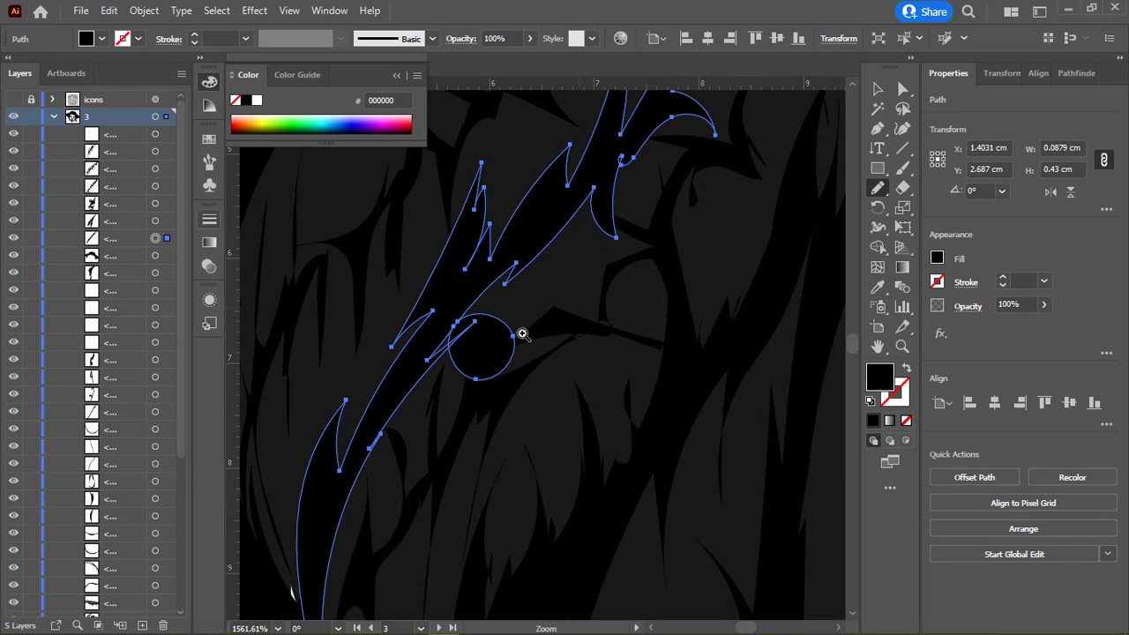
{"action": "scroll", "coordinate": [520, 289], "scroll_direction": "down", "scroll_amount": 4}
{"action": "scroll", "coordinate": [520, 288], "scroll_direction": "down", "scroll_amount": 2}
{"action": "scroll", "coordinate": [562, 303], "scroll_direction": "down", "scroll_amount": 3}
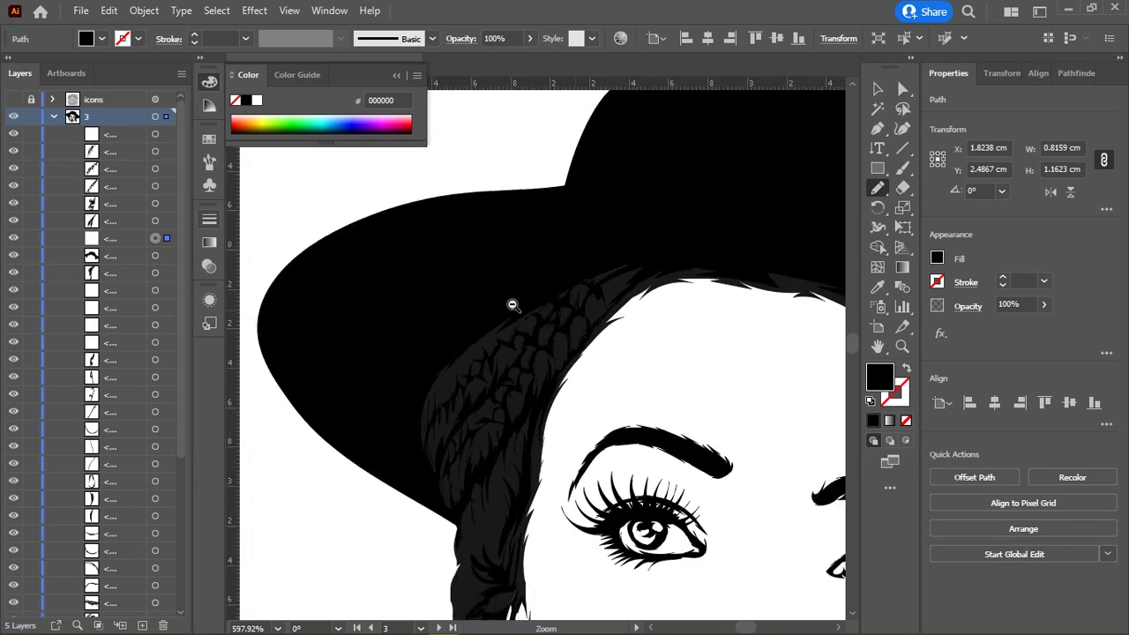
{"action": "scroll", "coordinate": [512, 302], "scroll_direction": "up", "scroll_amount": 3}
{"action": "scroll", "coordinate": [435, 358], "scroll_direction": "up", "scroll_amount": 2}
{"action": "scroll", "coordinate": [432, 341], "scroll_direction": "down", "scroll_amount": 3}
{"action": "scroll", "coordinate": [441, 388], "scroll_direction": "down", "scroll_amount": 3}
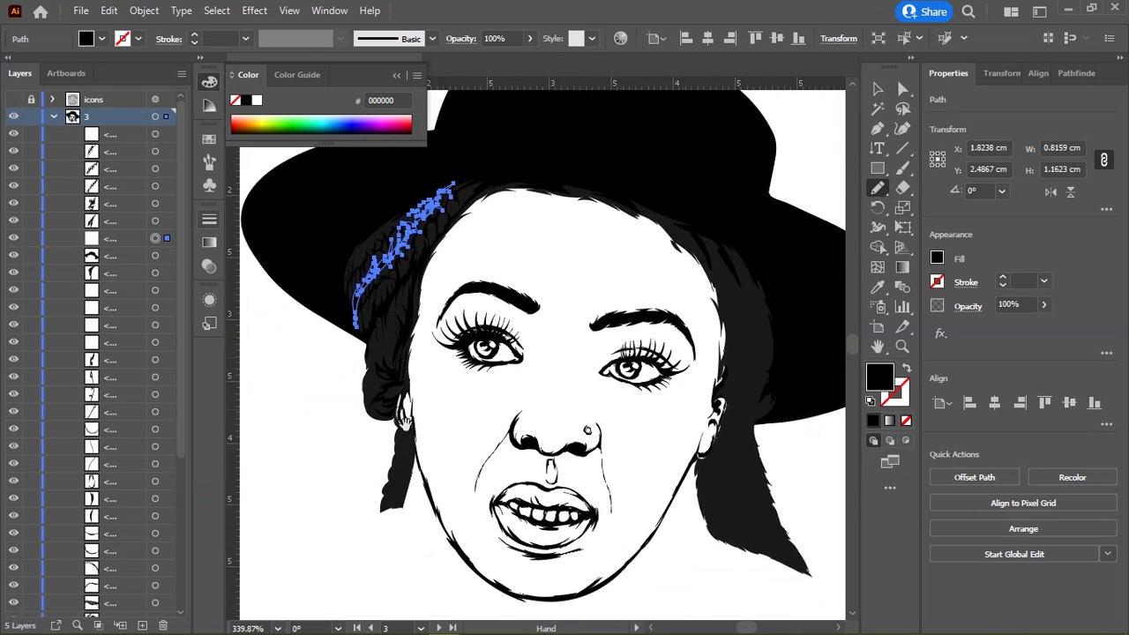
{"action": "key", "text": "ctrl+shift+a"}
{"action": "scroll", "coordinate": [401, 414], "scroll_direction": "up", "scroll_amount": 2}
{"action": "scroll", "coordinate": [277, 239], "scroll_direction": "up", "scroll_amount": 2}
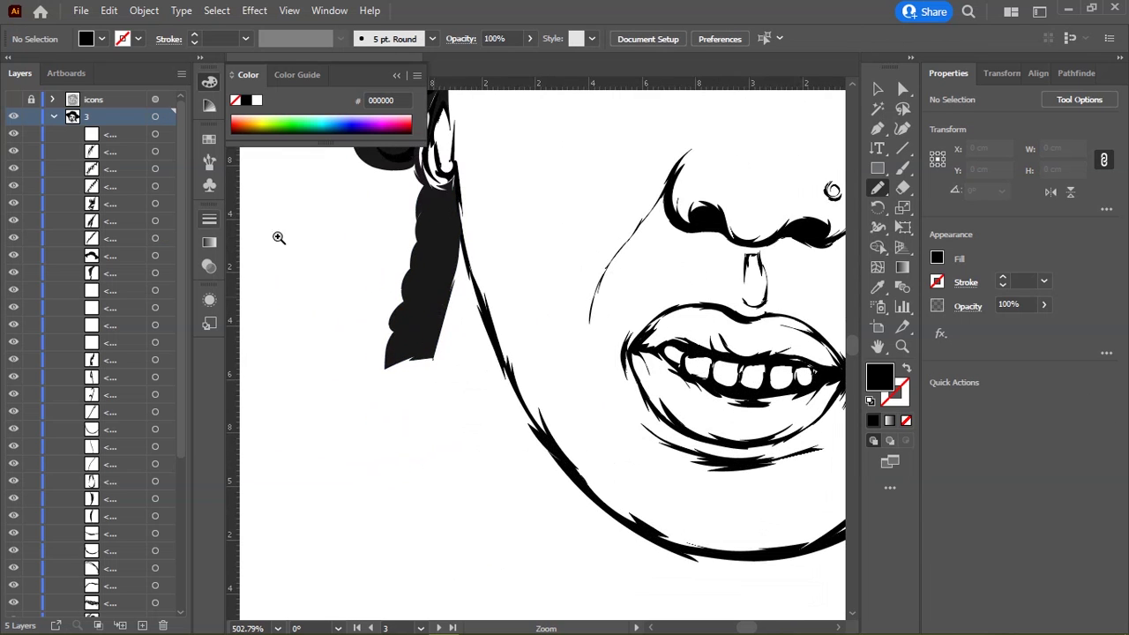
{"action": "scroll", "coordinate": [467, 328], "scroll_direction": "up", "scroll_amount": 3}
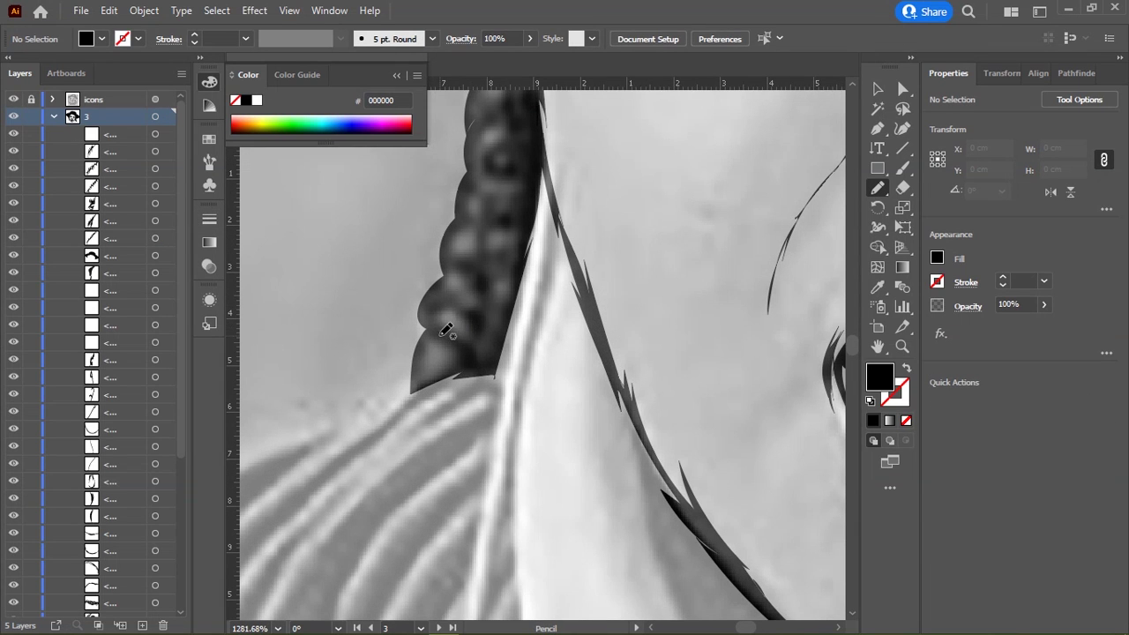
Step: Draw black-filled texture strokes on the hanging braid
{"action": "mouse_move", "coordinate": [442, 334]}
{"action": "left_mouse_down"}
{"action": "mouse_move", "coordinate": [470, 358]}
{"action": "mouse_move", "coordinate": [487, 305]}
{"action": "mouse_move", "coordinate": [494, 191]}
{"action": "mouse_move", "coordinate": [529, 171]}
{"action": "mouse_move", "coordinate": [504, 147]}
{"action": "mouse_move", "coordinate": [467, 205]}
{"action": "mouse_move", "coordinate": [492, 238]}
{"action": "mouse_move", "coordinate": [450, 263]}
{"action": "mouse_move", "coordinate": [484, 291]}
{"action": "mouse_move", "coordinate": [481, 340]}
{"action": "mouse_move", "coordinate": [441, 324]}
{"action": "mouse_move", "coordinate": [424, 353]}
{"action": "mouse_move", "coordinate": [432, 362]}
{"action": "left_mouse_up"}
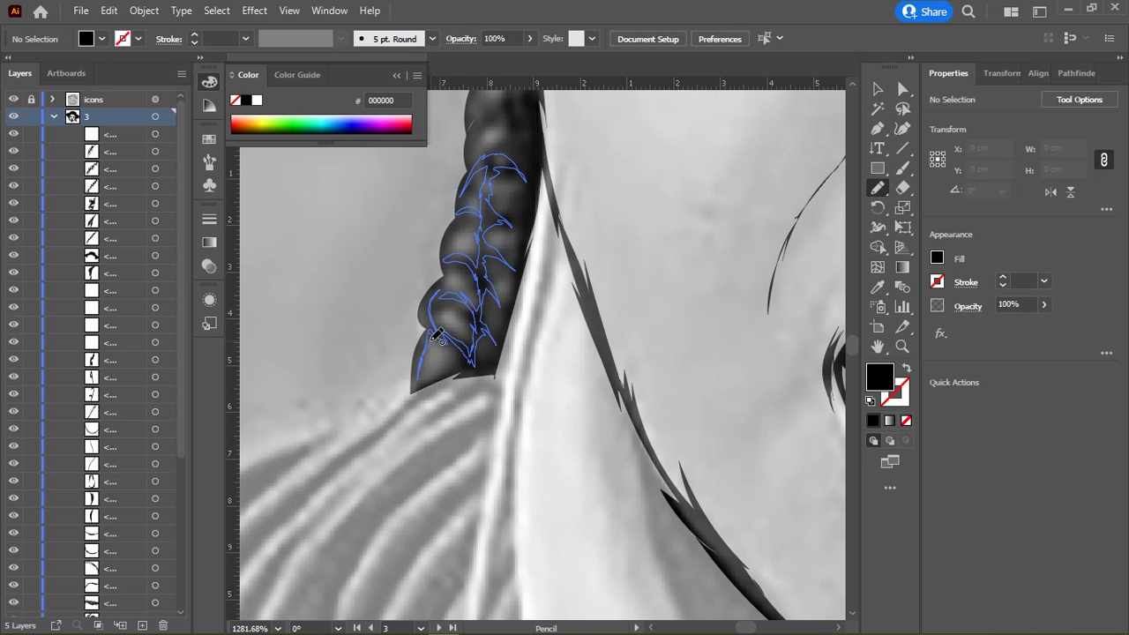
{"action": "scroll", "coordinate": [529, 353], "scroll_direction": "up", "scroll_amount": 2}
{"action": "left_click", "coordinate": [873, 421]}
{"action": "scroll", "coordinate": [479, 302], "scroll_direction": "down", "scroll_amount": 3}
{"action": "scroll", "coordinate": [448, 291], "scroll_direction": "up", "scroll_amount": 5}
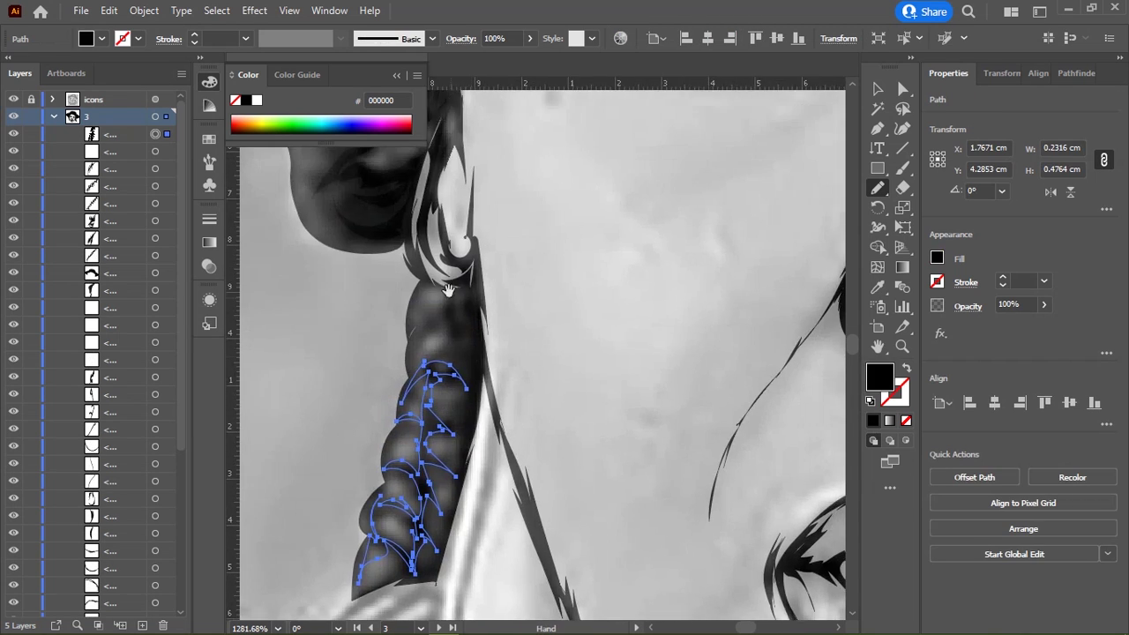
{"action": "mouse_move", "coordinate": [420, 339]}
{"action": "left_mouse_down"}
{"action": "mouse_move", "coordinate": [453, 330]}
{"action": "mouse_move", "coordinate": [415, 360]}
{"action": "left_mouse_up"}
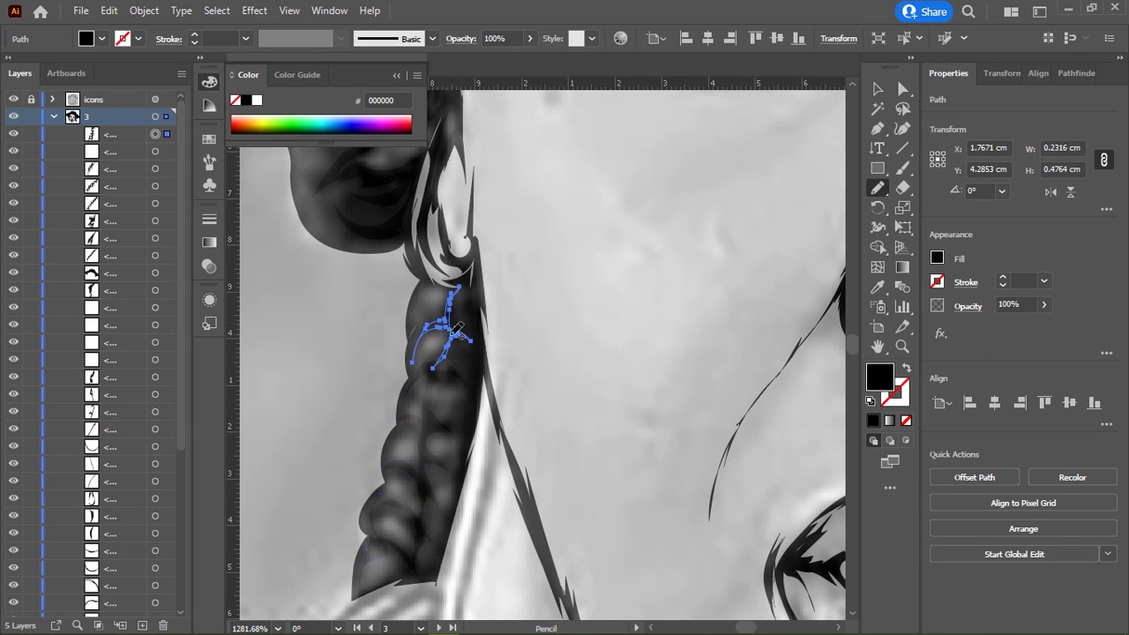
{"action": "scroll", "coordinate": [373, 226], "scroll_direction": "up", "scroll_amount": 1}
{"action": "scroll", "coordinate": [585, 285], "scroll_direction": "down", "scroll_amount": 2}
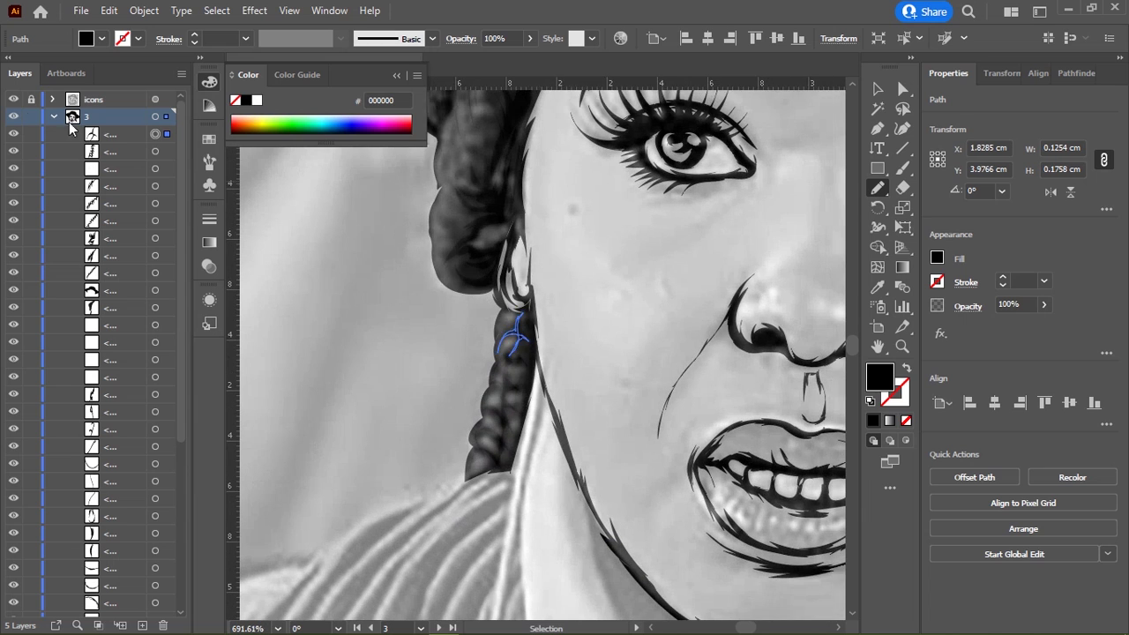
Step: Hide the reference photo and redraw part of the dark gray braid outline
{"action": "left_click", "coordinate": [13, 98]}
{"action": "scroll", "coordinate": [595, 323], "scroll_direction": "left", "scroll_amount": 2}
{"action": "scroll", "coordinate": [443, 379], "scroll_direction": "down", "scroll_amount": 2}
{"action": "scroll", "coordinate": [438, 297], "scroll_direction": "up", "scroll_amount": 3}
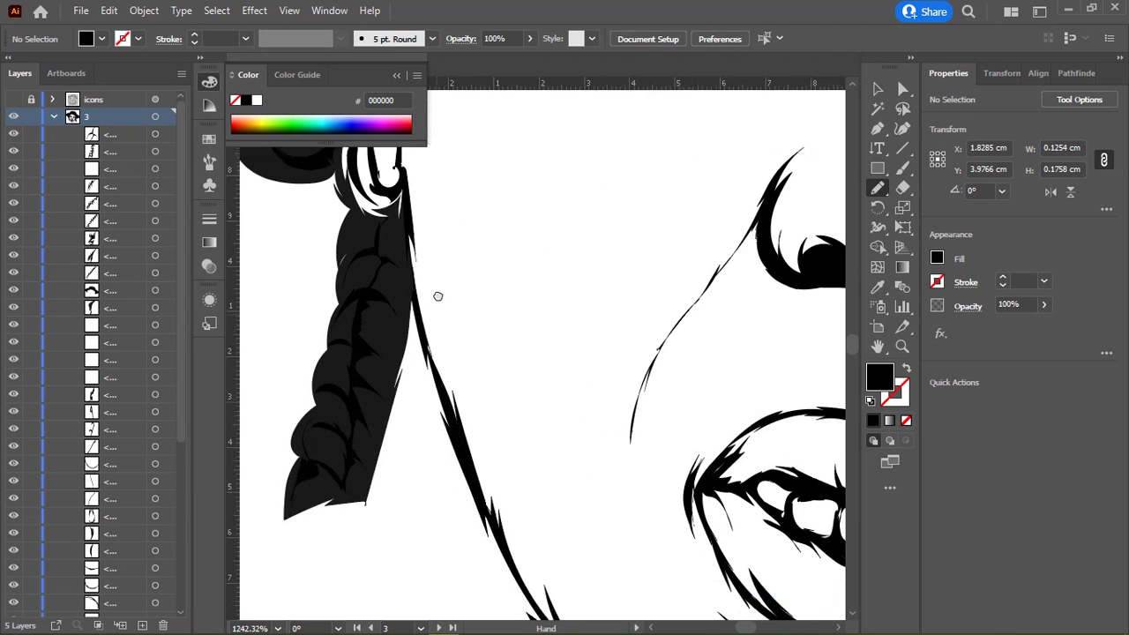
{"action": "left_click_drag", "start_coordinate": [438, 296], "coordinate": [473, 323]}
{"action": "left_click", "coordinate": [447, 334], "text": "ctrl"}
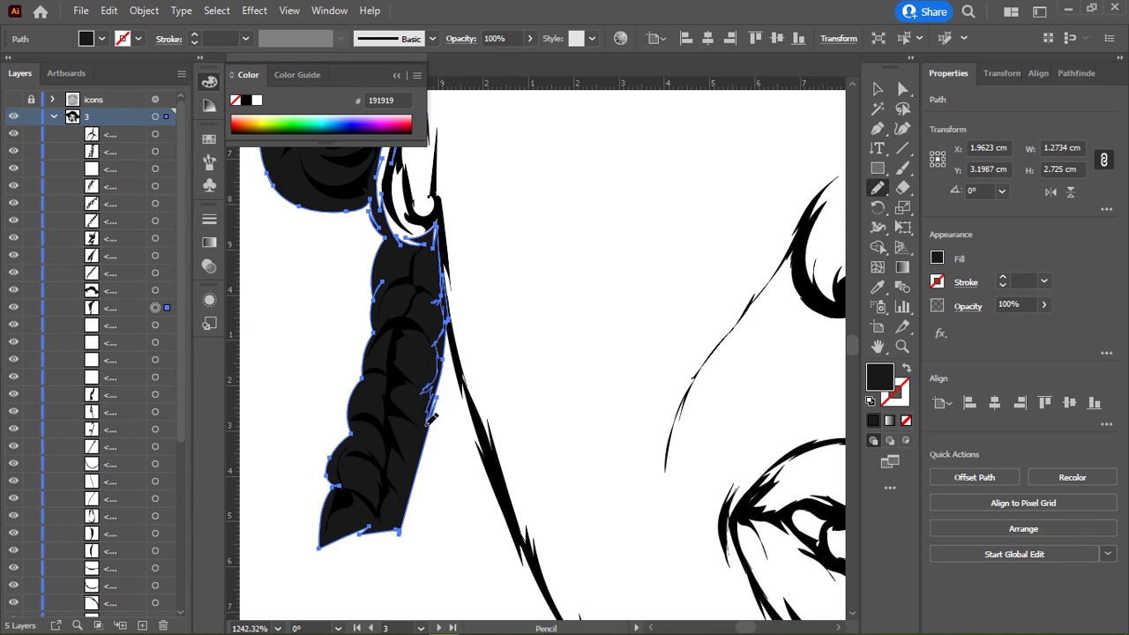
{"action": "left_click", "coordinate": [407, 514], "text": "ctrl"}
Step: Draw a thin white-filled sliver along the hair edge beside the face
{"action": "scroll", "coordinate": [408, 514], "scroll_direction": "down", "scroll_amount": 1}
{"action": "scroll", "coordinate": [456, 473], "scroll_direction": "down", "scroll_amount": 1}
{"action": "scroll", "coordinate": [504, 446], "scroll_direction": "down", "scroll_amount": 1}
{"action": "scroll", "coordinate": [551, 287], "scroll_direction": "up", "scroll_amount": 1}
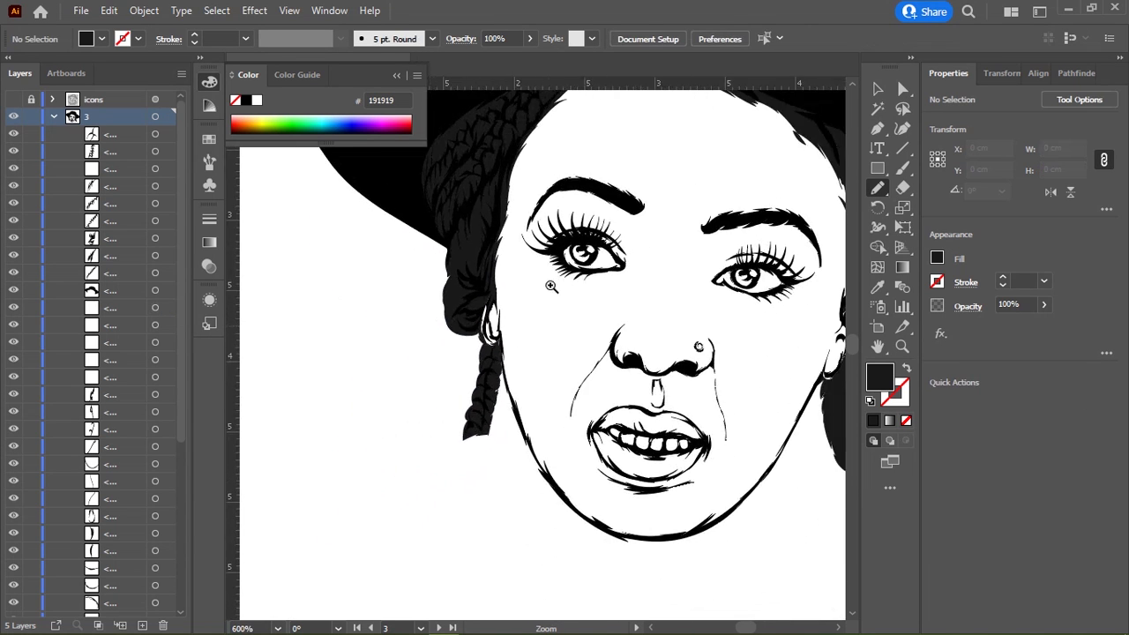
{"action": "scroll", "coordinate": [551, 287], "scroll_direction": "up", "scroll_amount": 3}
{"action": "scroll", "coordinate": [553, 300], "scroll_direction": "down", "scroll_amount": 2}
{"action": "scroll", "coordinate": [554, 308], "scroll_direction": "up", "scroll_amount": 2}
{"action": "scroll", "coordinate": [554, 314], "scroll_direction": "down", "scroll_amount": 1}
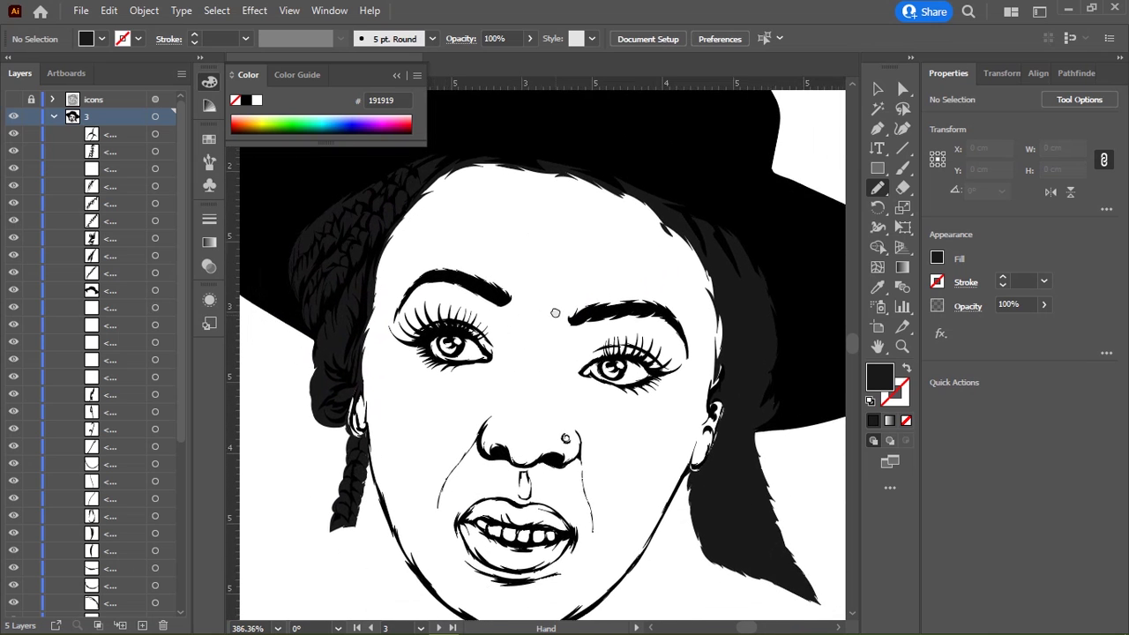
{"action": "scroll", "coordinate": [555, 314], "scroll_direction": "down", "scroll_amount": 1}
{"action": "scroll", "coordinate": [411, 370], "scroll_direction": "up", "scroll_amount": 4}
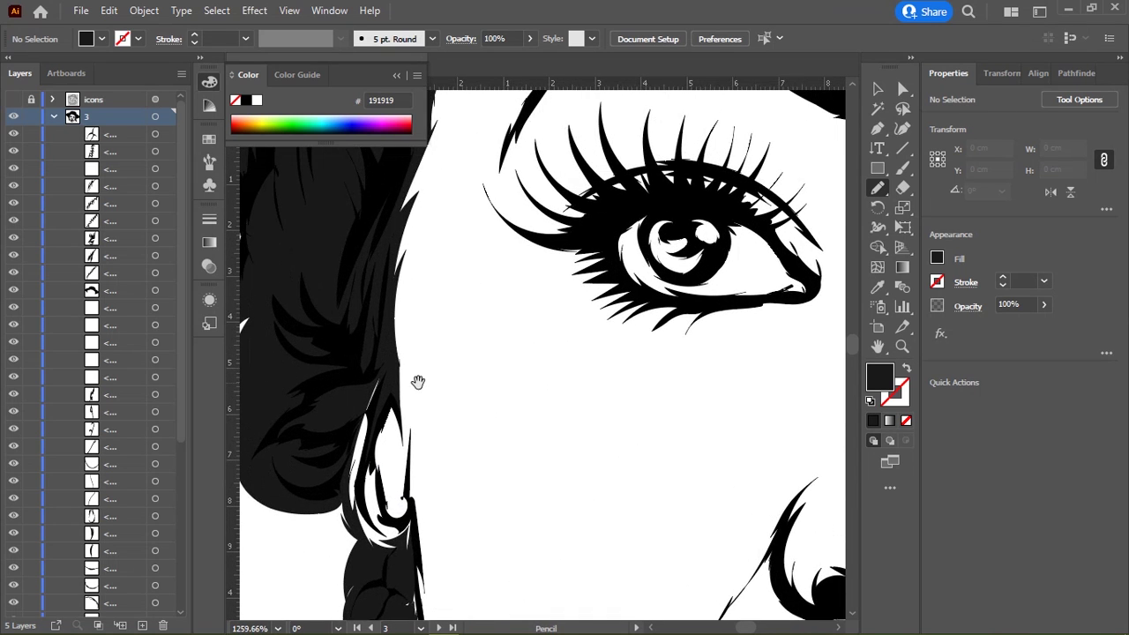
{"action": "scroll", "coordinate": [418, 381], "scroll_direction": "up", "scroll_amount": 2}
{"action": "mouse_move", "coordinate": [396, 234]}
{"action": "left_mouse_down"}
{"action": "mouse_move", "coordinate": [393, 327]}
{"action": "mouse_move", "coordinate": [404, 231]}
{"action": "left_mouse_up"}
{"action": "left_click", "coordinate": [305, 116]}
{"action": "left_click", "coordinate": [582, 323], "text": "ctrl"}
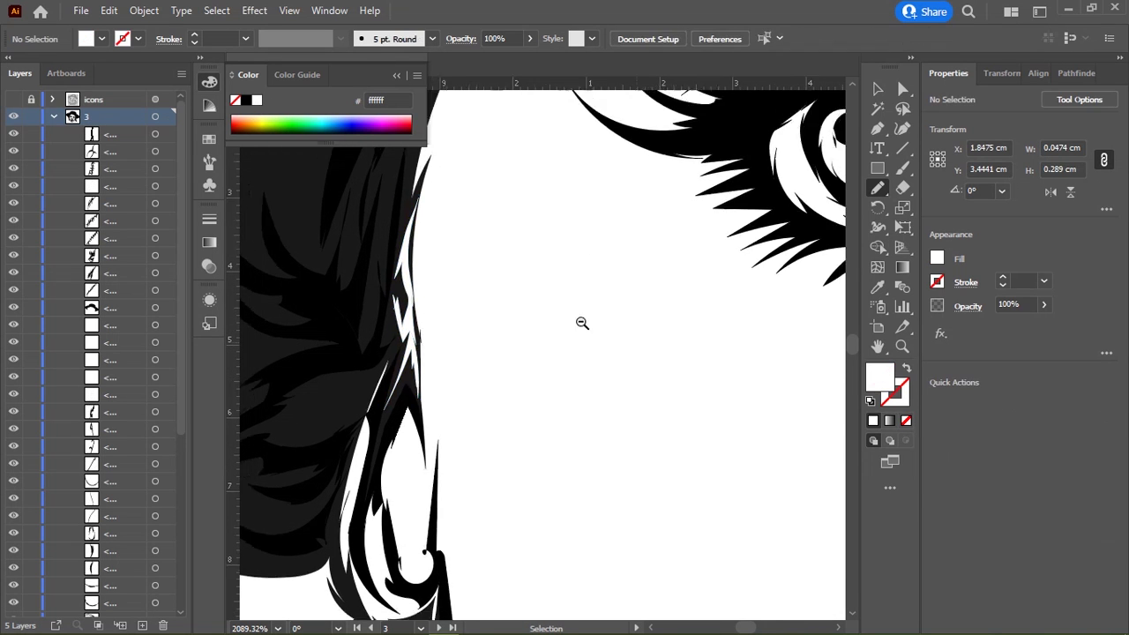
Step: Pan to the hair on the other side of the face
{"action": "scroll", "coordinate": [582, 323], "scroll_direction": "down", "scroll_amount": 5}
{"action": "mouse_move", "coordinate": [514, 287]}
{"action": "left_mouse_down"}
{"action": "mouse_move", "coordinate": [473, 276]}
{"action": "mouse_move", "coordinate": [448, 333]}
{"action": "mouse_move", "coordinate": [466, 349]}
{"action": "left_mouse_up"}
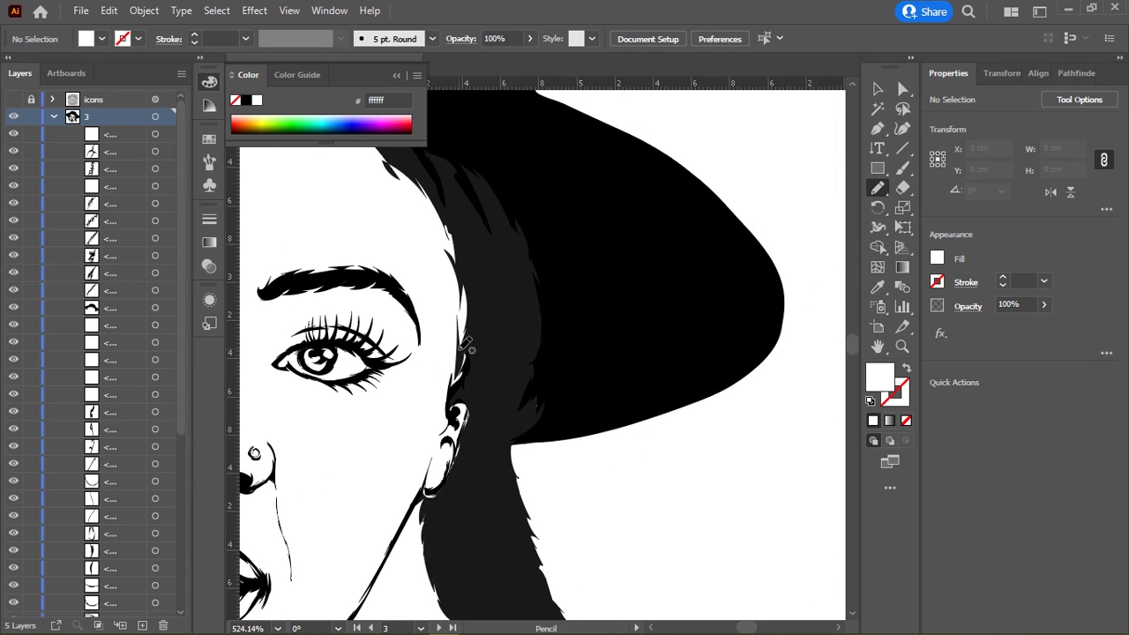
{"action": "key", "text": "ctrl"}
Step: Show the reference photo and draw black jagged strokes along the hair edge under the brim
{"action": "key", "text": "ctrl+shift+w"}
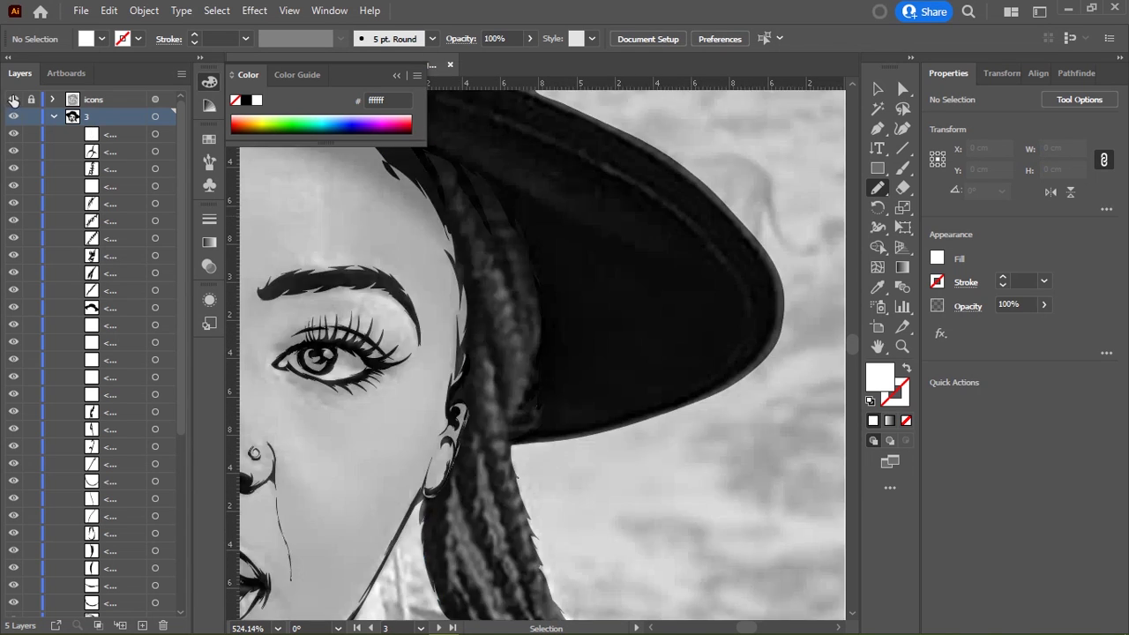
{"action": "scroll", "coordinate": [515, 358], "scroll_direction": "up", "scroll_amount": 2}
{"action": "left_click_drag", "start_coordinate": [515, 358], "coordinate": [504, 403]}
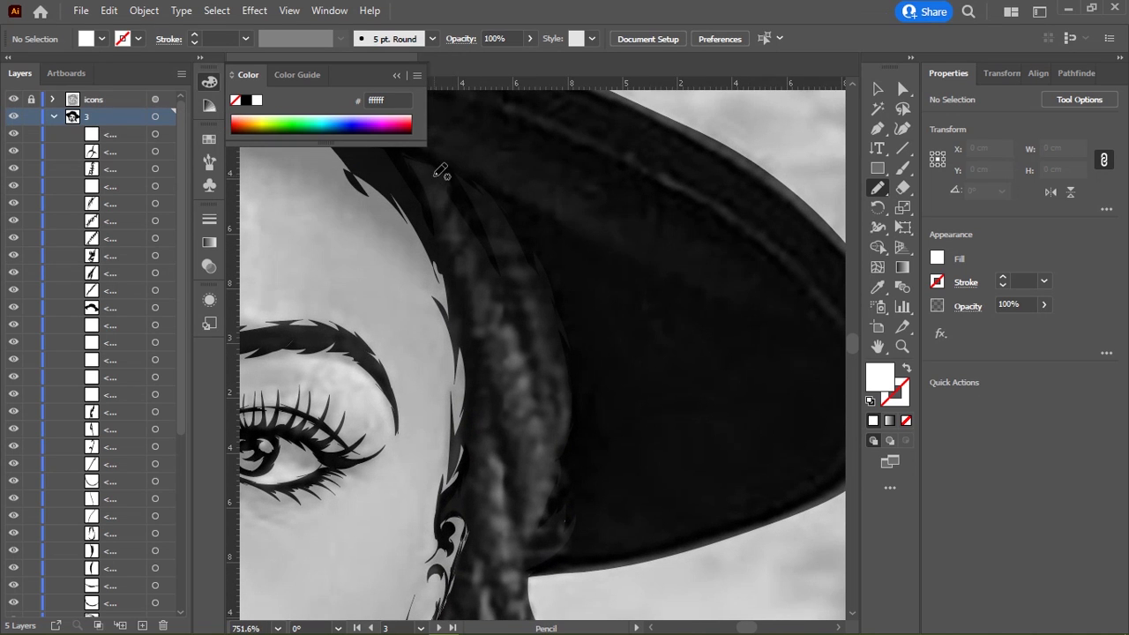
{"action": "mouse_move", "coordinate": [427, 176]}
{"action": "left_mouse_down"}
{"action": "mouse_move", "coordinate": [502, 406]}
{"action": "mouse_move", "coordinate": [530, 442]}
{"action": "mouse_move", "coordinate": [527, 515]}
{"action": "mouse_move", "coordinate": [503, 499]}
{"action": "mouse_move", "coordinate": [509, 472]}
{"action": "left_mouse_up"}
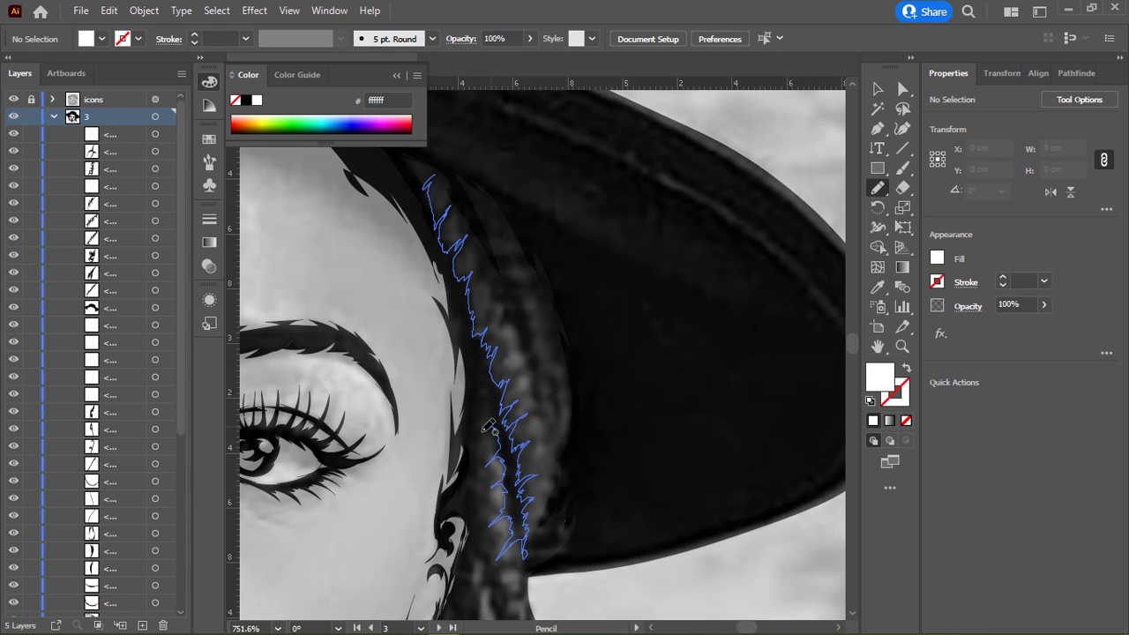
{"action": "mouse_move", "coordinate": [496, 397]}
{"action": "left_mouse_down"}
{"action": "mouse_move", "coordinate": [455, 325]}
{"action": "mouse_move", "coordinate": [459, 281]}
{"action": "mouse_move", "coordinate": [443, 243]}
{"action": "left_mouse_up"}
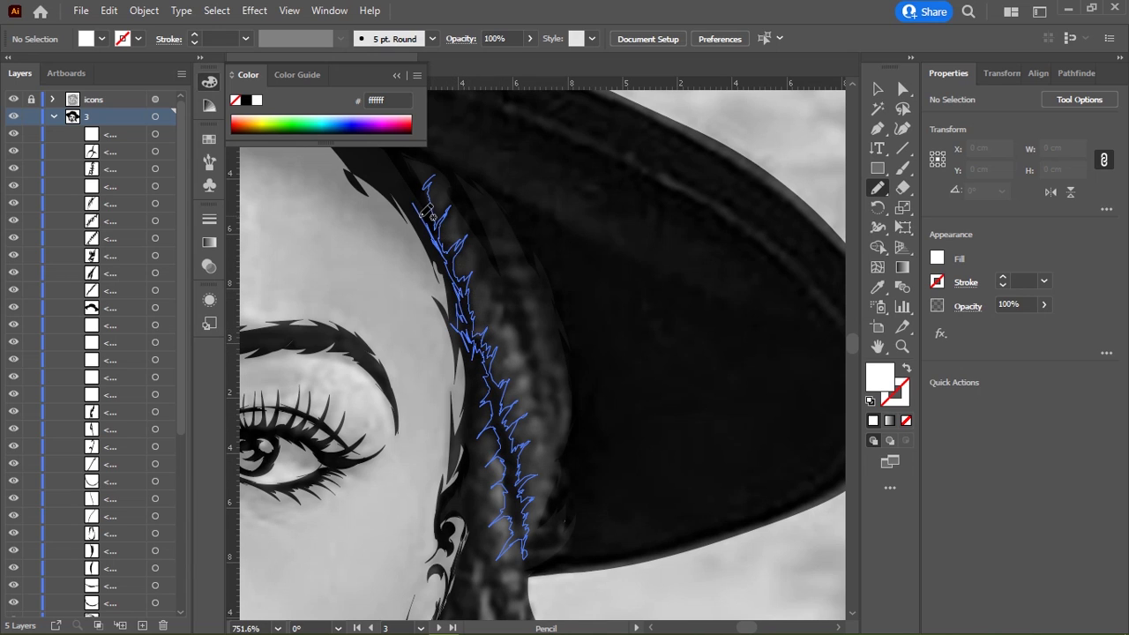
{"action": "mouse_move", "coordinate": [369, 165]}
{"action": "left_mouse_down"}
{"action": "mouse_move", "coordinate": [433, 212]}
{"action": "mouse_move", "coordinate": [426, 175]}
{"action": "mouse_move", "coordinate": [441, 170]}
{"action": "left_mouse_up"}
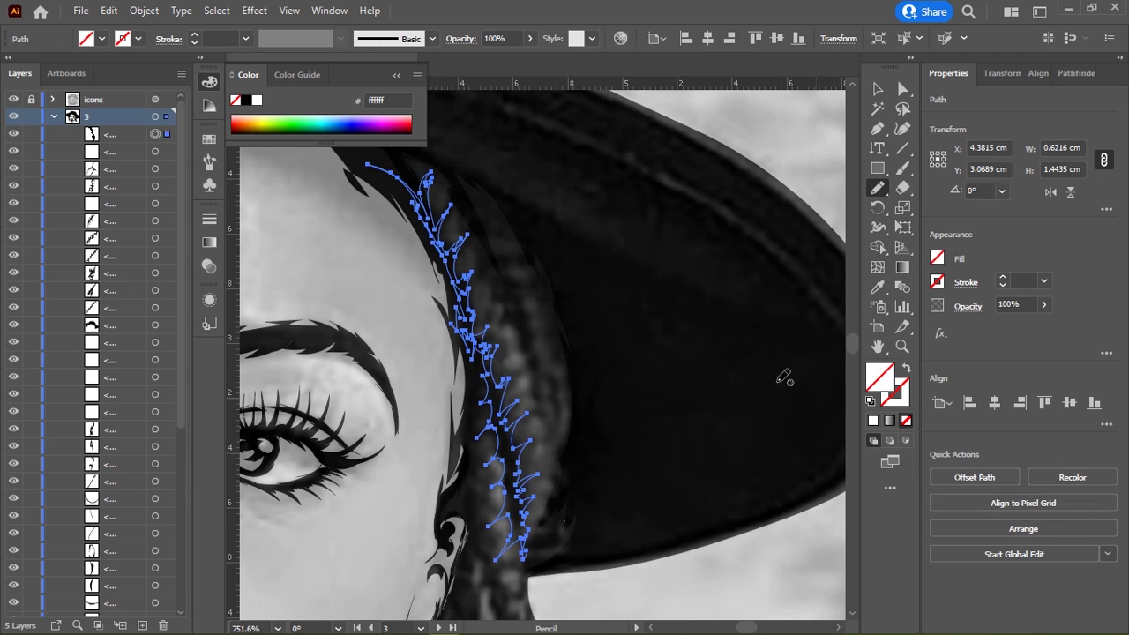
{"action": "left_click", "coordinate": [247, 102]}
Step: Extend jagged texture strokes down the braid beneath the hat brim
{"action": "scroll", "coordinate": [446, 327], "scroll_direction": "right", "scroll_amount": 3}
{"action": "scroll", "coordinate": [447, 327], "scroll_direction": "up", "scroll_amount": 1}
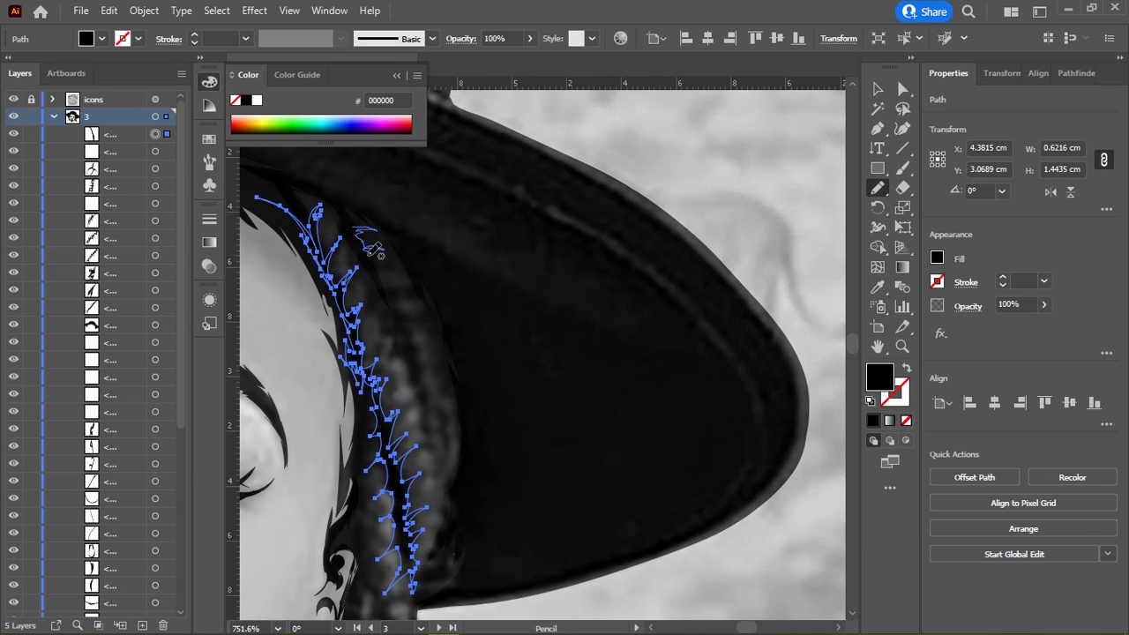
{"action": "left_click_drag", "start_coordinate": [370, 253], "coordinate": [432, 346]}
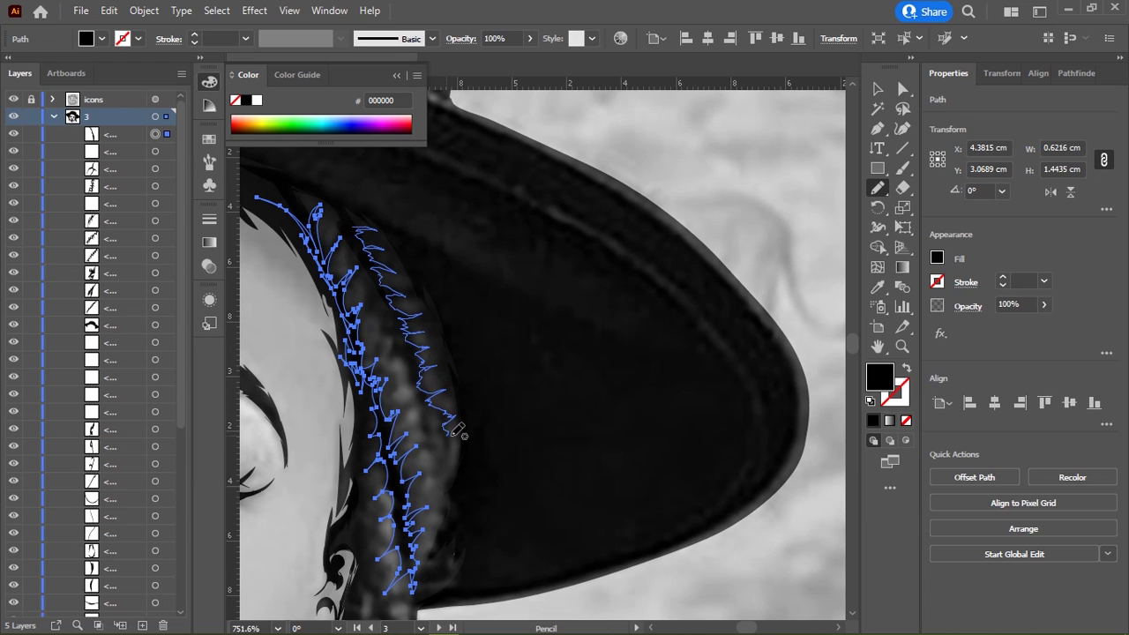
{"action": "left_click_drag", "start_coordinate": [451, 454], "coordinate": [435, 469]}
{"action": "left_click_drag", "start_coordinate": [438, 411], "coordinate": [434, 432]}
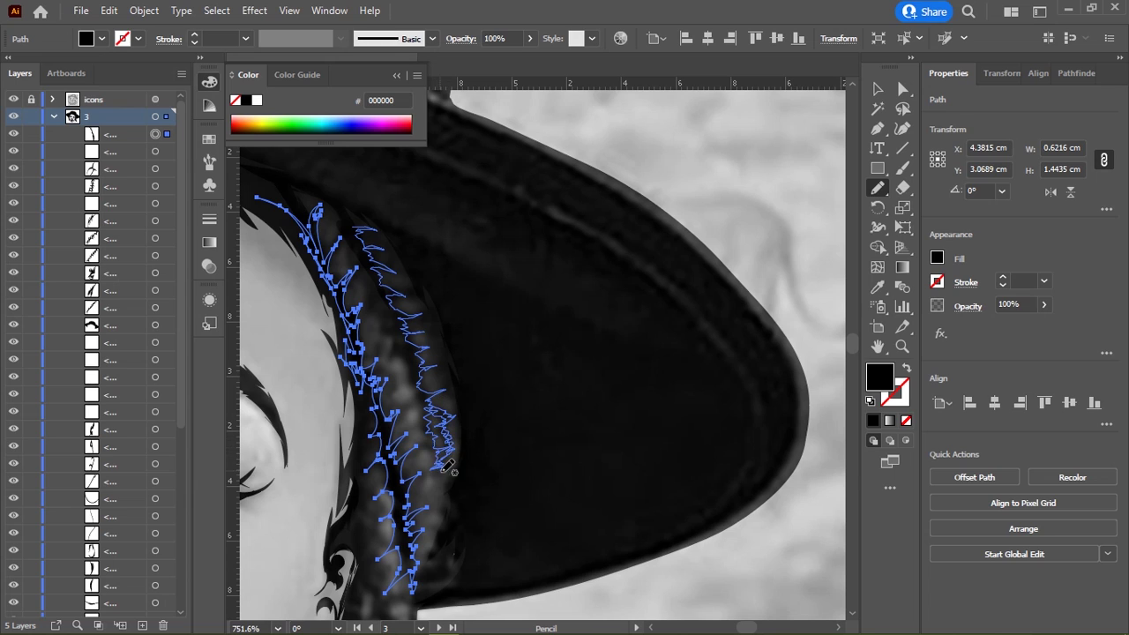
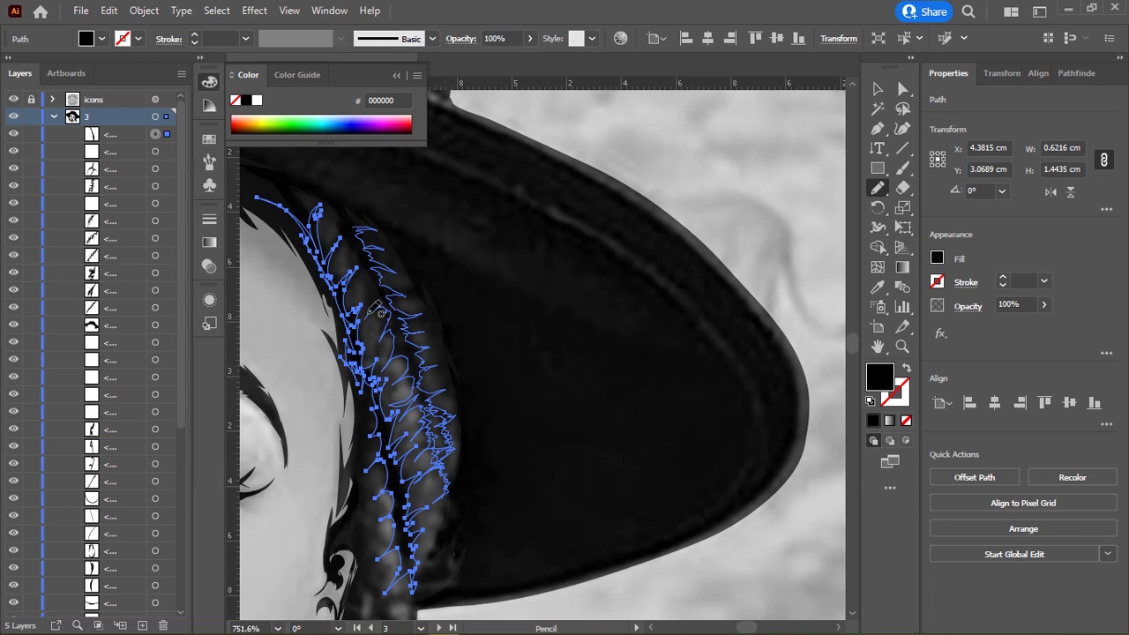
Step: Pan to the braid under the hat brim and pencil a short highlight strand
{"action": "left_click", "coordinate": [356, 219], "text": "ctrl"}
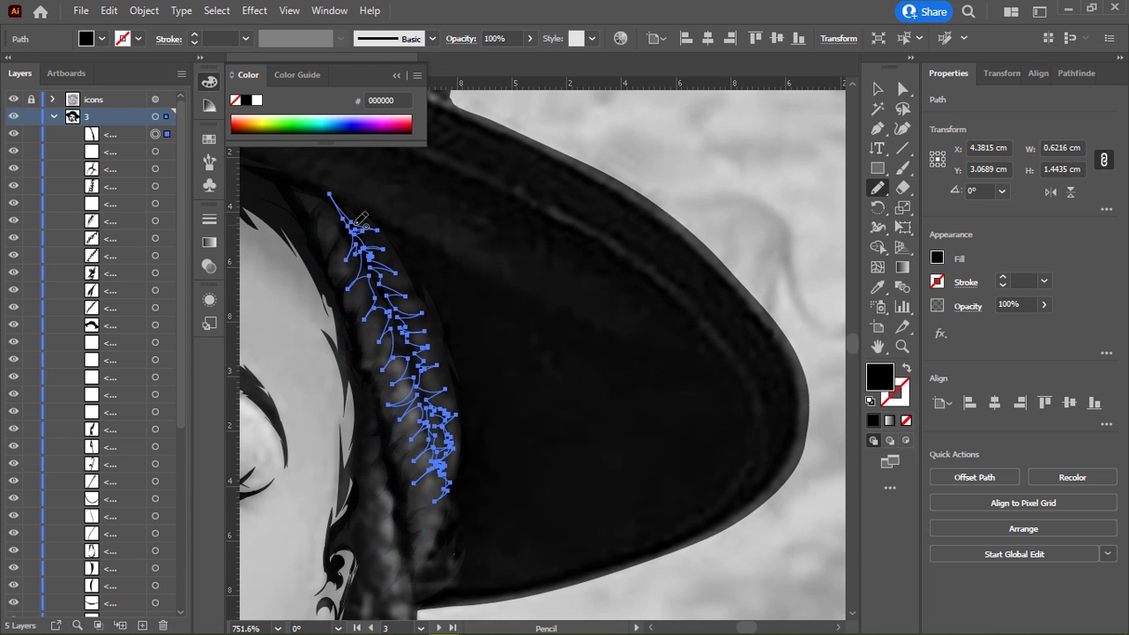
{"action": "left_click_drag", "start_coordinate": [480, 390], "coordinate": [750, 335]}
{"action": "mouse_move", "coordinate": [693, 383]}
{"action": "left_mouse_down"}
{"action": "mouse_move", "coordinate": [484, 344]}
{"action": "mouse_move", "coordinate": [456, 394]}
{"action": "left_mouse_up"}
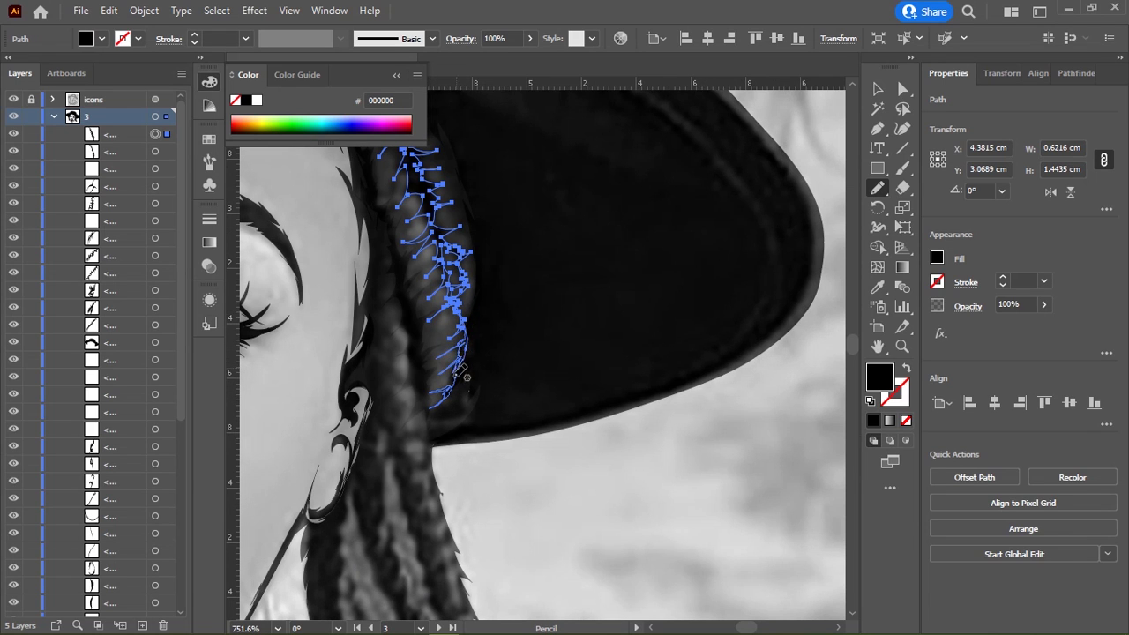
{"action": "left_click_drag", "start_coordinate": [432, 404], "coordinate": [469, 304]}
{"action": "mouse_move", "coordinate": [479, 374]}
{"action": "left_mouse_down"}
{"action": "mouse_move", "coordinate": [530, 449]}
{"action": "mouse_move", "coordinate": [572, 367]}
{"action": "left_mouse_up"}
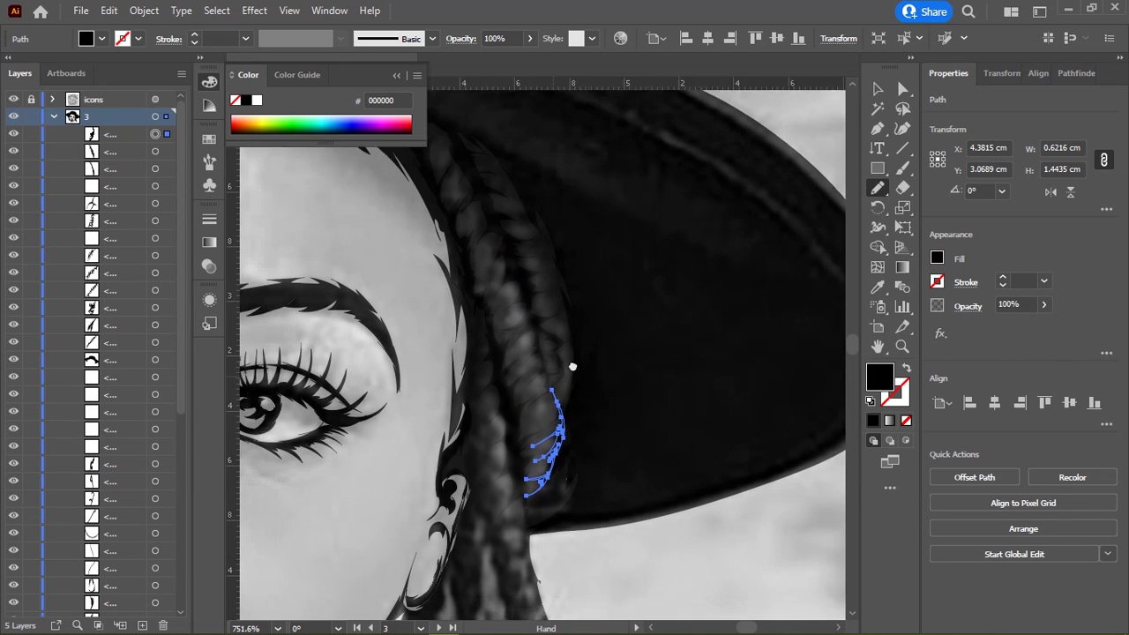
{"action": "scroll", "coordinate": [573, 367], "scroll_direction": "down", "scroll_amount": 2}
Step: Hide the grey reference image to check the strands, zoom to the brim, then show it again
{"action": "left_click", "coordinate": [13, 99]}
{"action": "scroll", "coordinate": [527, 286], "scroll_direction": "down", "scroll_amount": 3}
{"action": "scroll", "coordinate": [528, 286], "scroll_direction": "up", "scroll_amount": 3}
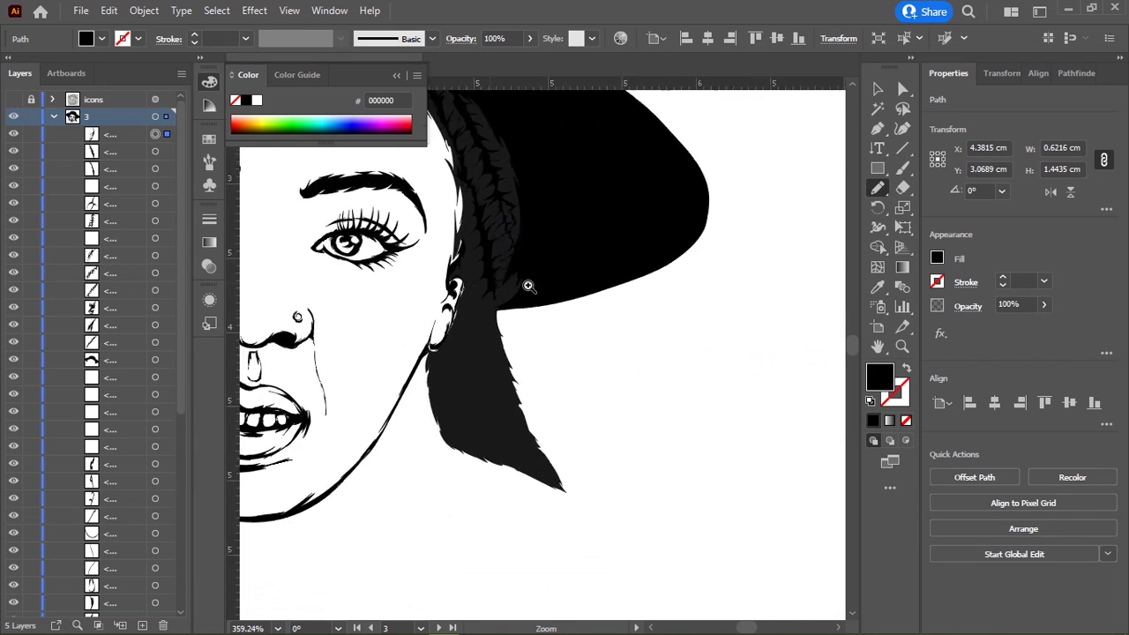
{"action": "scroll", "coordinate": [528, 285], "scroll_direction": "up", "scroll_amount": 4}
{"action": "left_click_drag", "start_coordinate": [528, 285], "coordinate": [590, 302]}
{"action": "left_click", "coordinate": [13, 99]}
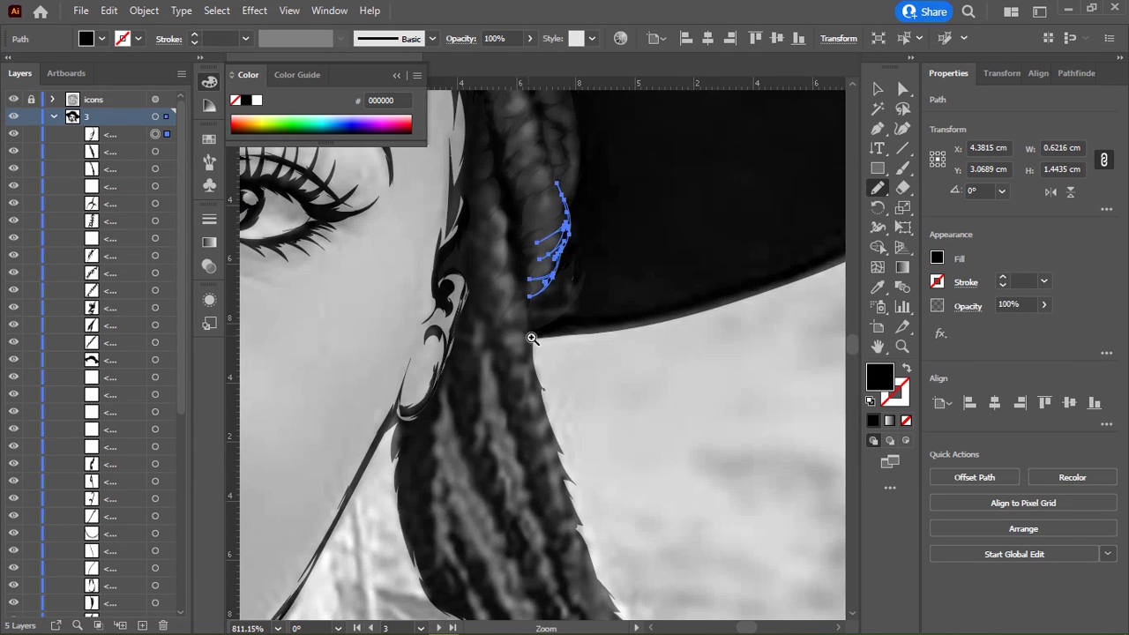
{"action": "scroll", "coordinate": [529, 335], "scroll_direction": "up", "scroll_amount": 2}
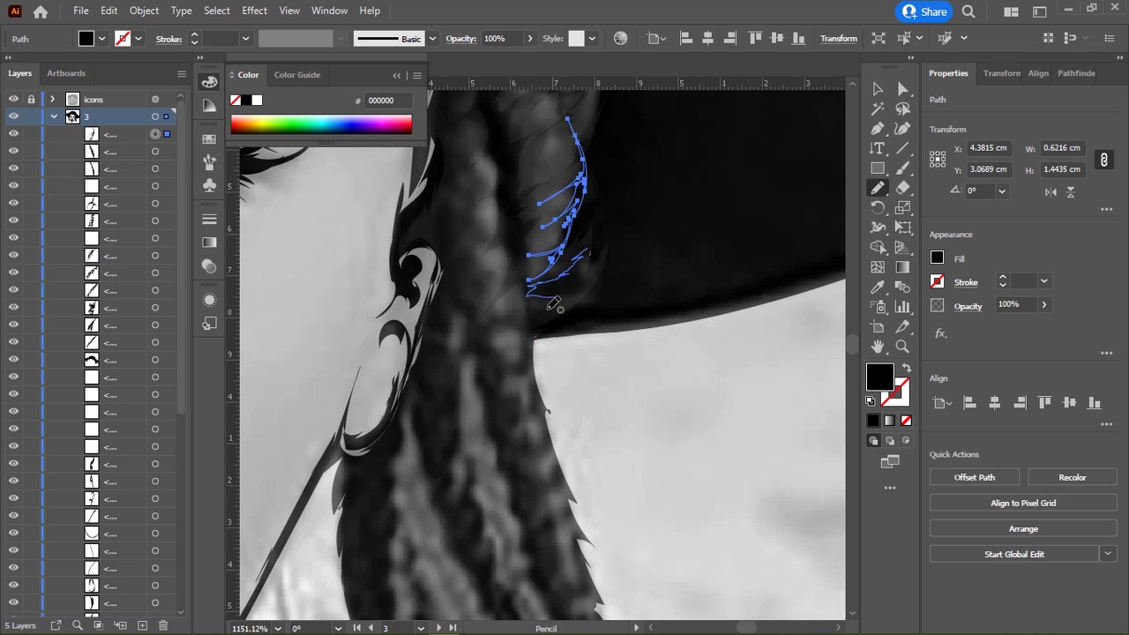
Step: Draw a new strand beside the existing zigzags near the brim
{"action": "left_click_drag", "start_coordinate": [584, 280], "coordinate": [583, 267]}
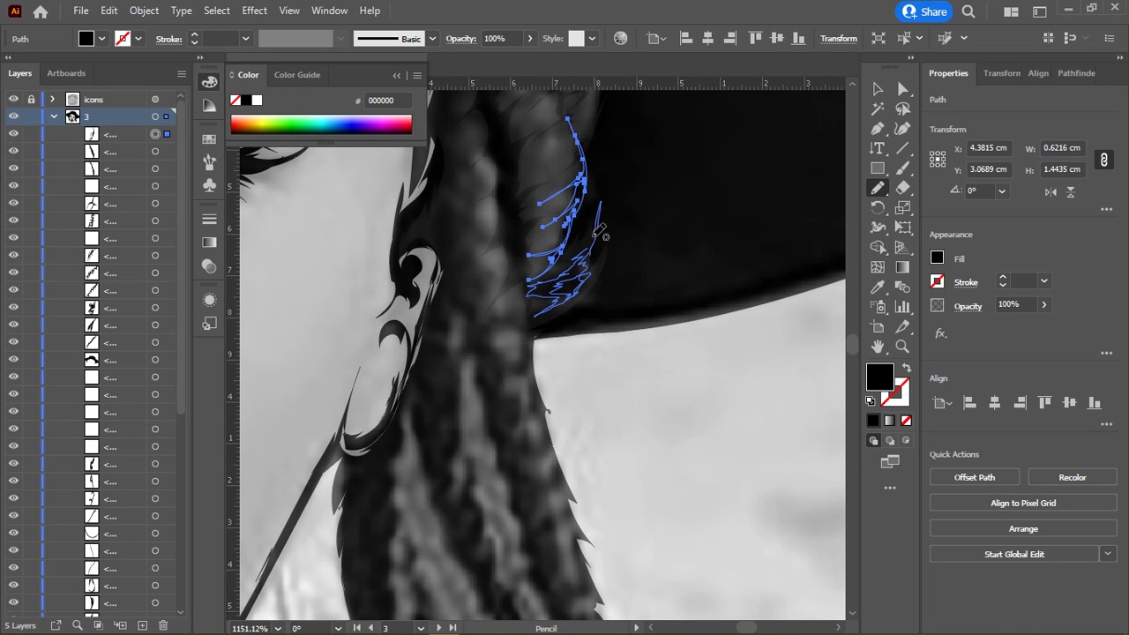
{"action": "scroll", "coordinate": [599, 231], "scroll_direction": "down", "scroll_amount": 2}
{"action": "key", "text": "x"}
{"action": "key", "text": "x"}
{"action": "scroll", "coordinate": [551, 293], "scroll_direction": "up", "scroll_amount": 1}
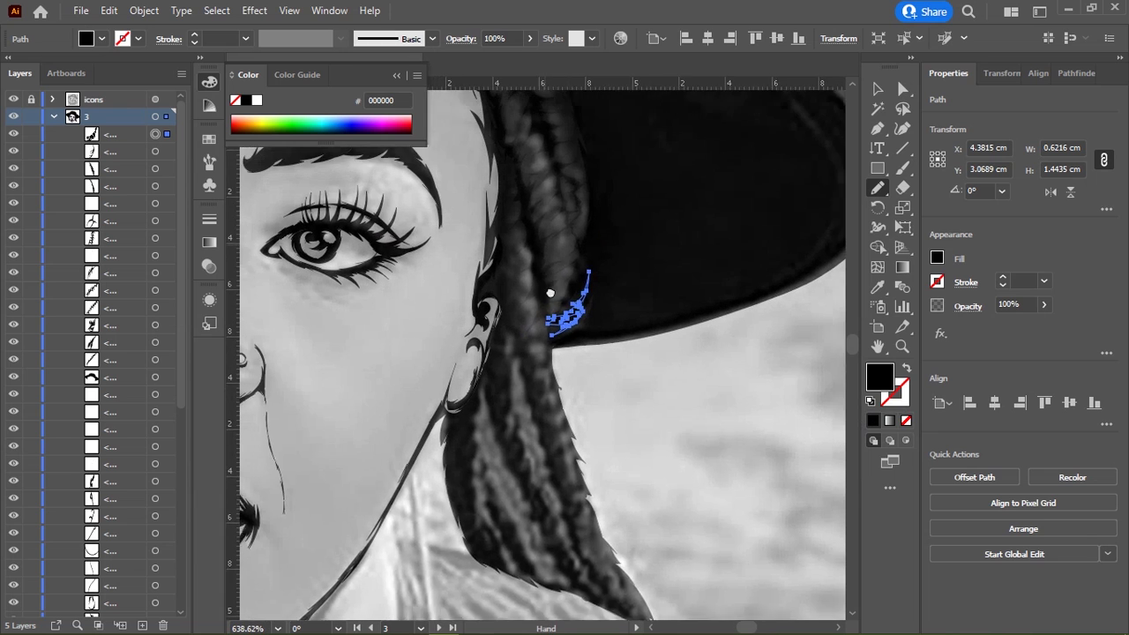
{"action": "scroll", "coordinate": [550, 293], "scroll_direction": "up", "scroll_amount": 1}
{"action": "scroll", "coordinate": [514, 335], "scroll_direction": "up", "scroll_amount": 1}
{"action": "scroll", "coordinate": [516, 297], "scroll_direction": "up", "scroll_amount": 1}
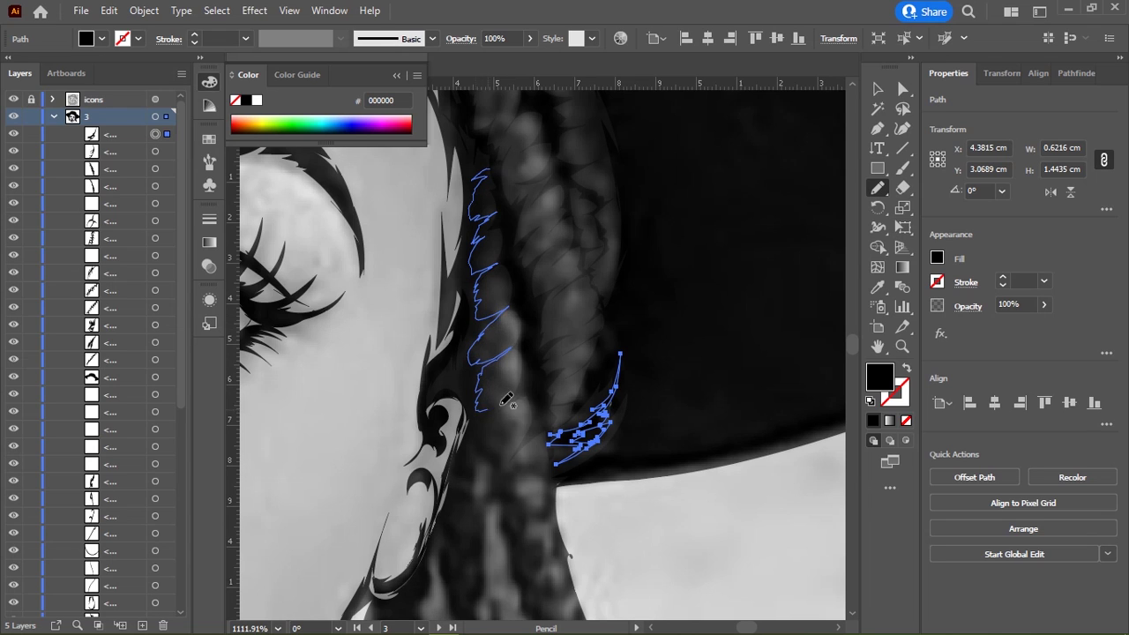
Step: Continue the strand down the braid edge and redraw the one beside the ear more smoothly
{"action": "left_click_drag", "start_coordinate": [518, 455], "coordinate": [485, 507]}
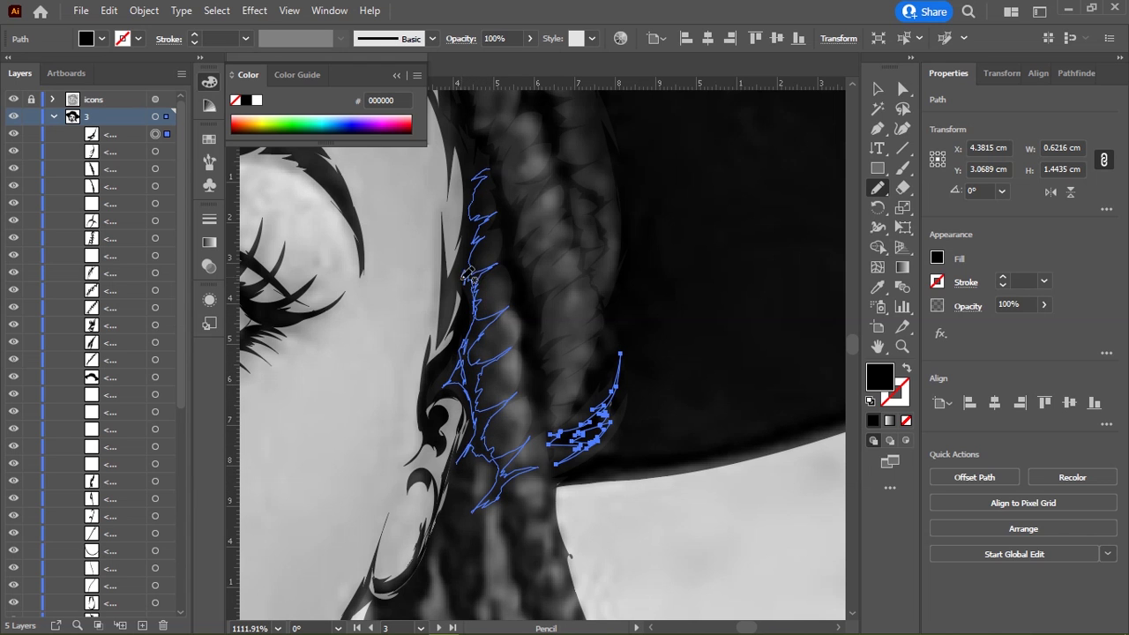
{"action": "mouse_move", "coordinate": [468, 278]}
{"action": "left_mouse_down"}
{"action": "mouse_move", "coordinate": [476, 163]}
{"action": "mouse_move", "coordinate": [507, 168]}
{"action": "mouse_move", "coordinate": [495, 190]}
{"action": "left_mouse_up"}
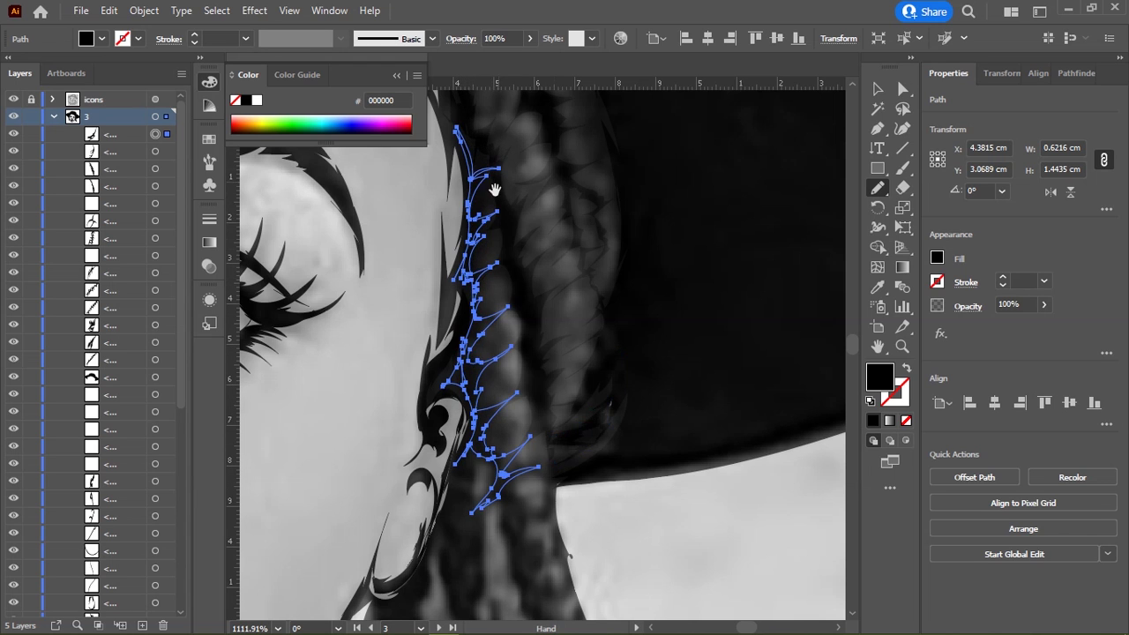
{"action": "scroll", "coordinate": [655, 383], "scroll_direction": "down", "scroll_amount": 5}
{"action": "scroll", "coordinate": [453, 264], "scroll_direction": "down", "scroll_amount": 1, "text": "alt"}
{"action": "scroll", "coordinate": [432, 383], "scroll_direction": "down", "scroll_amount": 1}
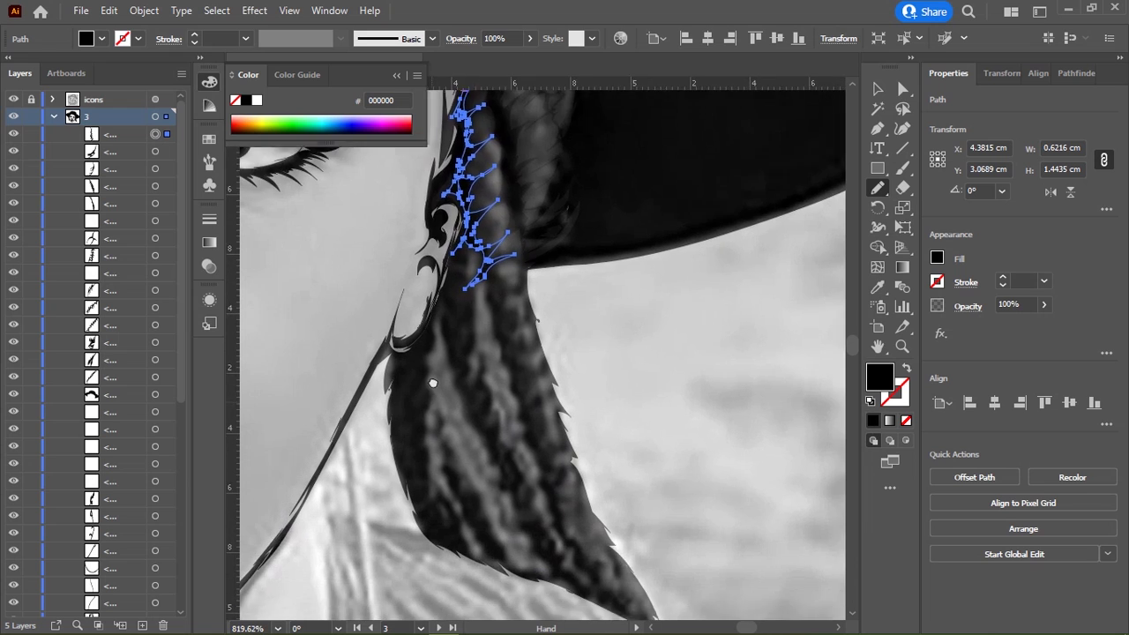
{"action": "scroll", "coordinate": [433, 383], "scroll_direction": "up", "scroll_amount": 1, "text": "alt"}
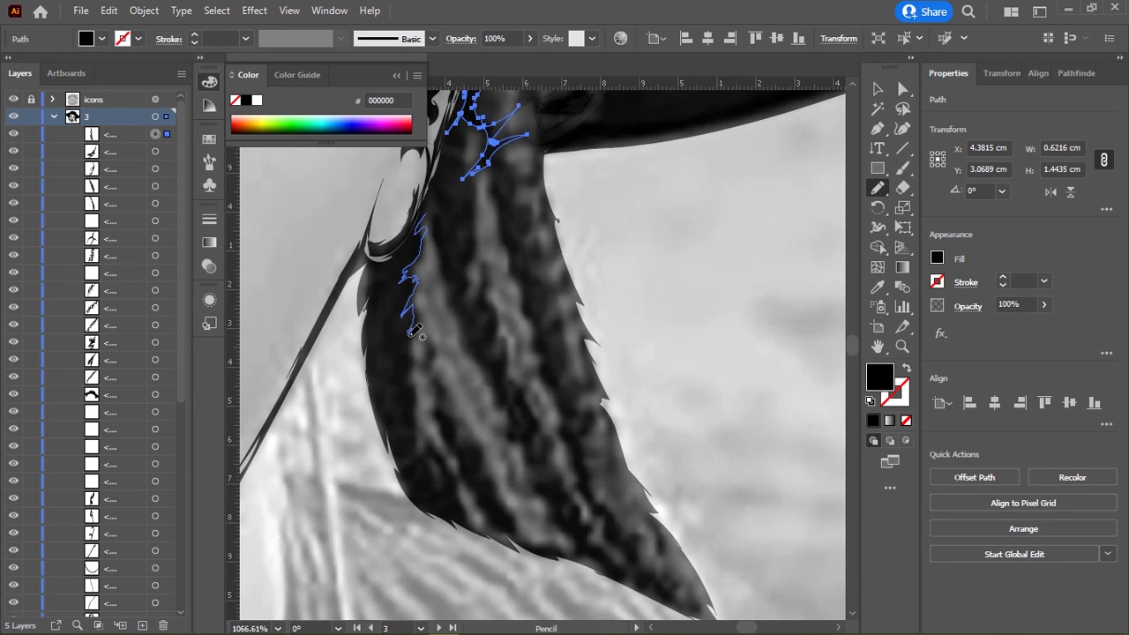
Step: Pencil a jagged strand along the braid's left edge
{"action": "left_click_drag", "start_coordinate": [409, 333], "coordinate": [407, 374]}
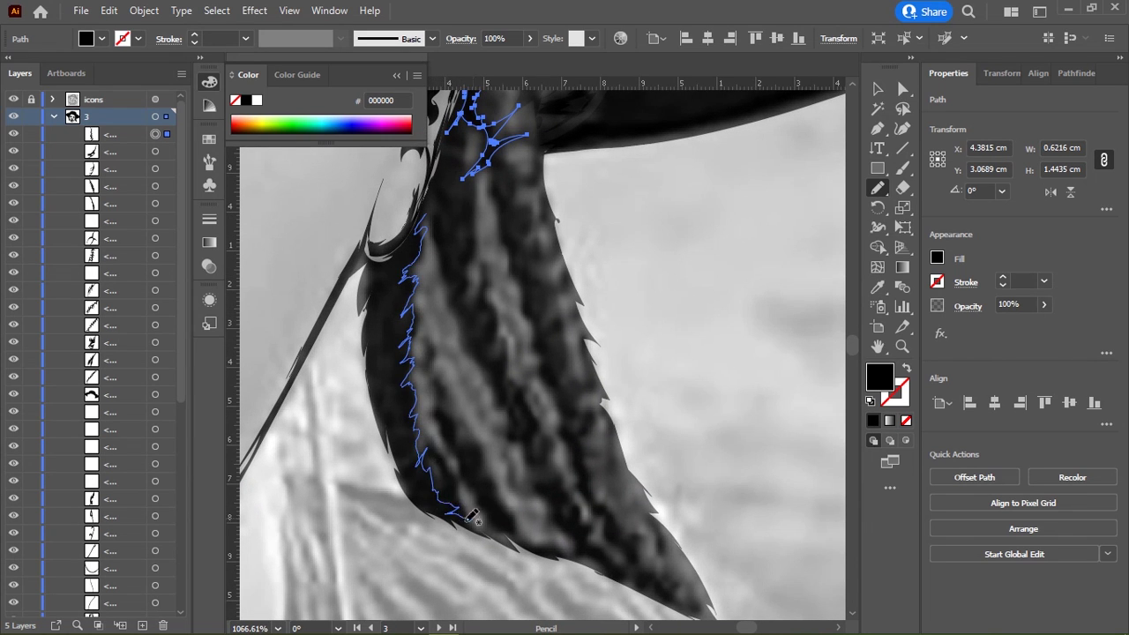
{"action": "mouse_move", "coordinate": [469, 519]}
{"action": "left_mouse_down"}
{"action": "mouse_move", "coordinate": [418, 470]}
{"action": "mouse_move", "coordinate": [391, 399]}
{"action": "left_mouse_up"}
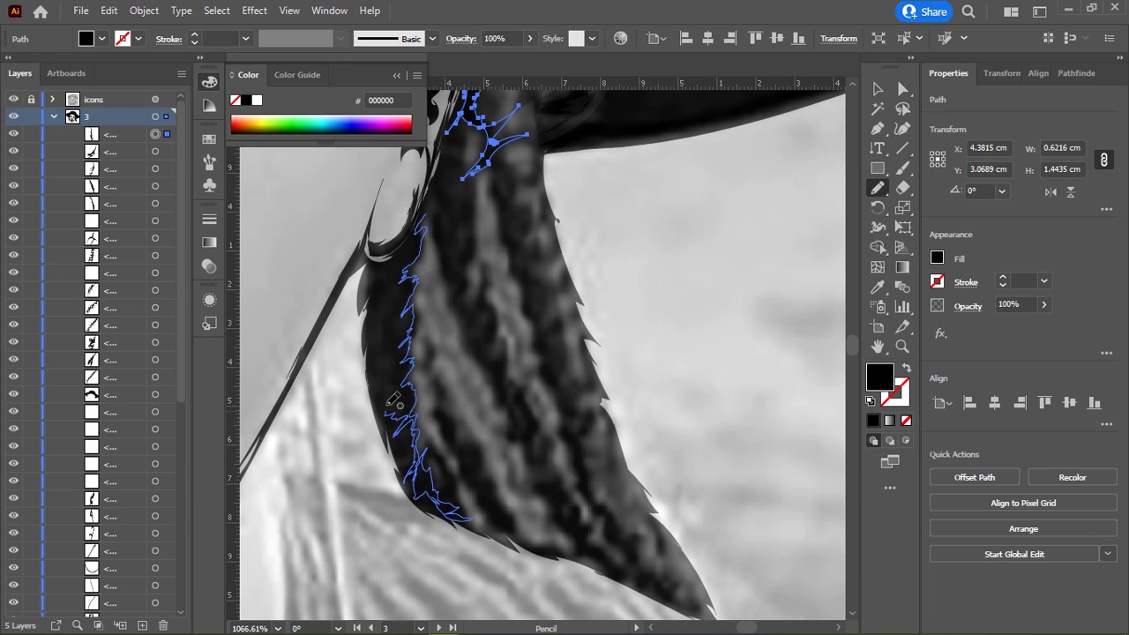
{"action": "left_click_drag", "start_coordinate": [402, 320], "coordinate": [398, 284]}
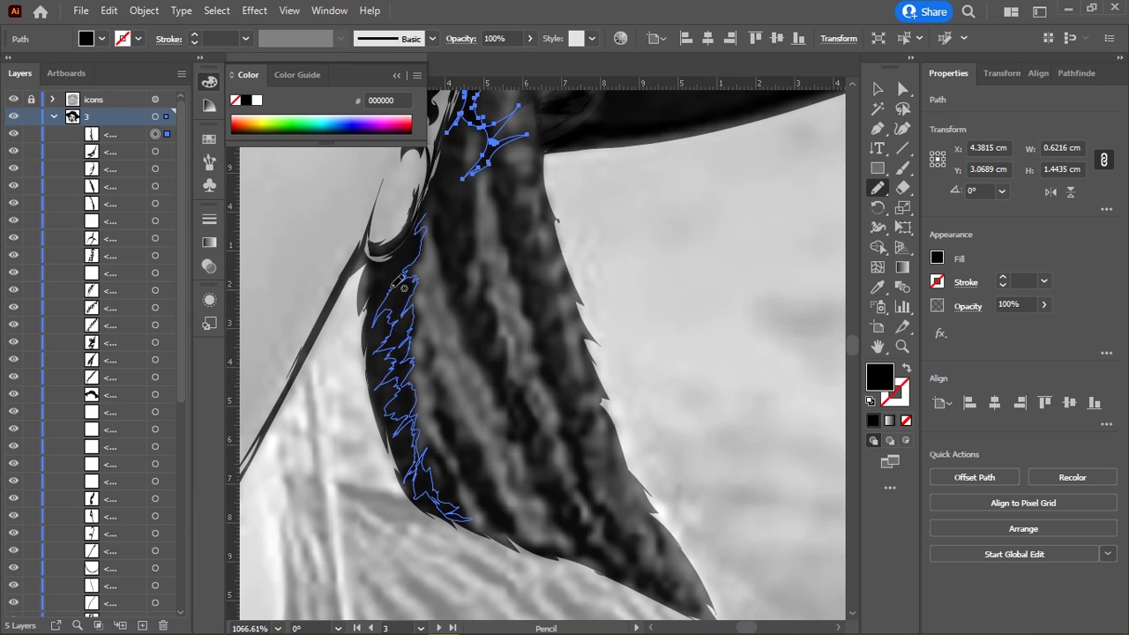
{"action": "left_click_drag", "start_coordinate": [432, 206], "coordinate": [434, 203]}
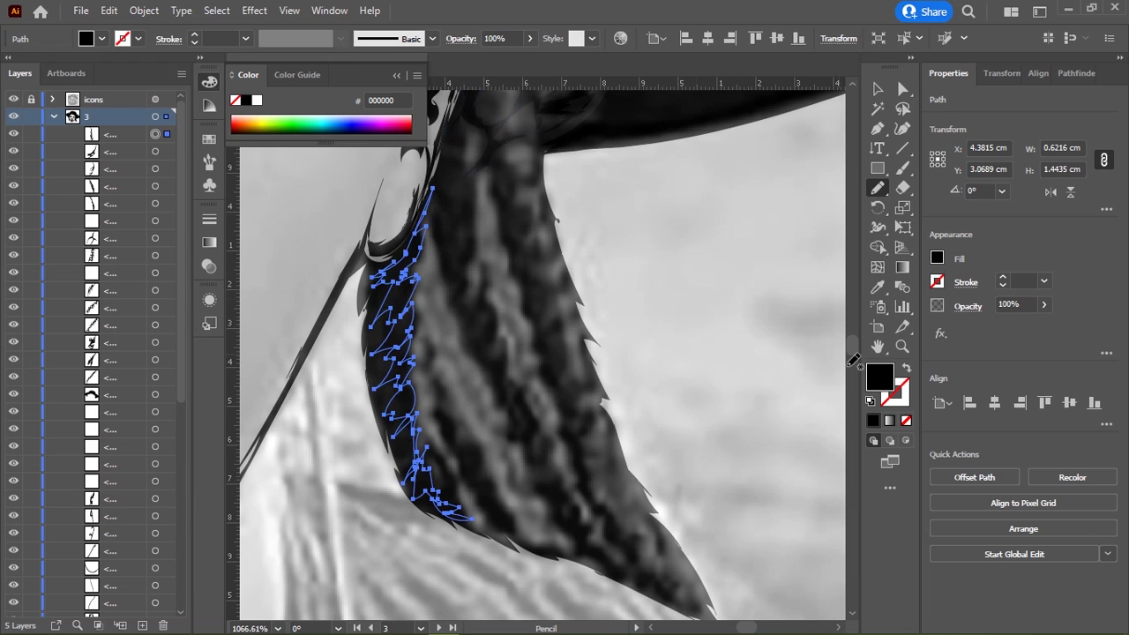
{"action": "scroll", "coordinate": [379, 194], "scroll_direction": "down", "scroll_amount": 3}
{"action": "scroll", "coordinate": [342, 252], "scroll_direction": "right", "scroll_amount": 3}
Step: Add more strands down the braid and along its lower edge
{"action": "left_click_drag", "start_coordinate": [346, 290], "coordinate": [352, 339]}
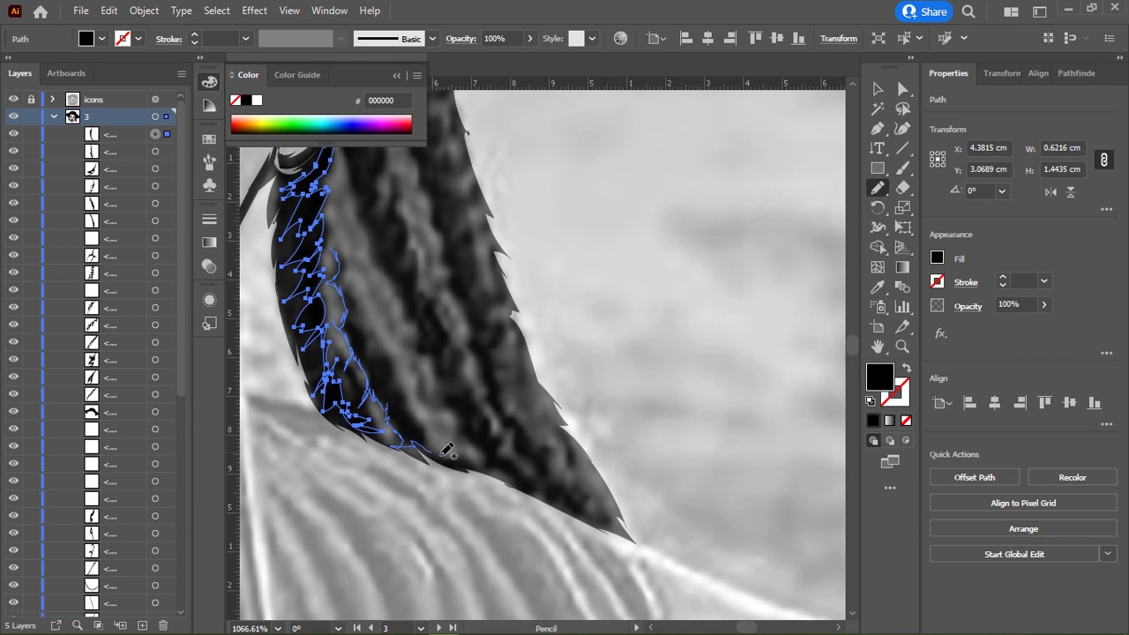
{"action": "left_click_drag", "start_coordinate": [446, 452], "coordinate": [426, 441]}
{"action": "mouse_move", "coordinate": [407, 389]}
{"action": "left_mouse_down"}
{"action": "mouse_move", "coordinate": [397, 348]}
{"action": "mouse_move", "coordinate": [360, 314]}
{"action": "left_mouse_up"}
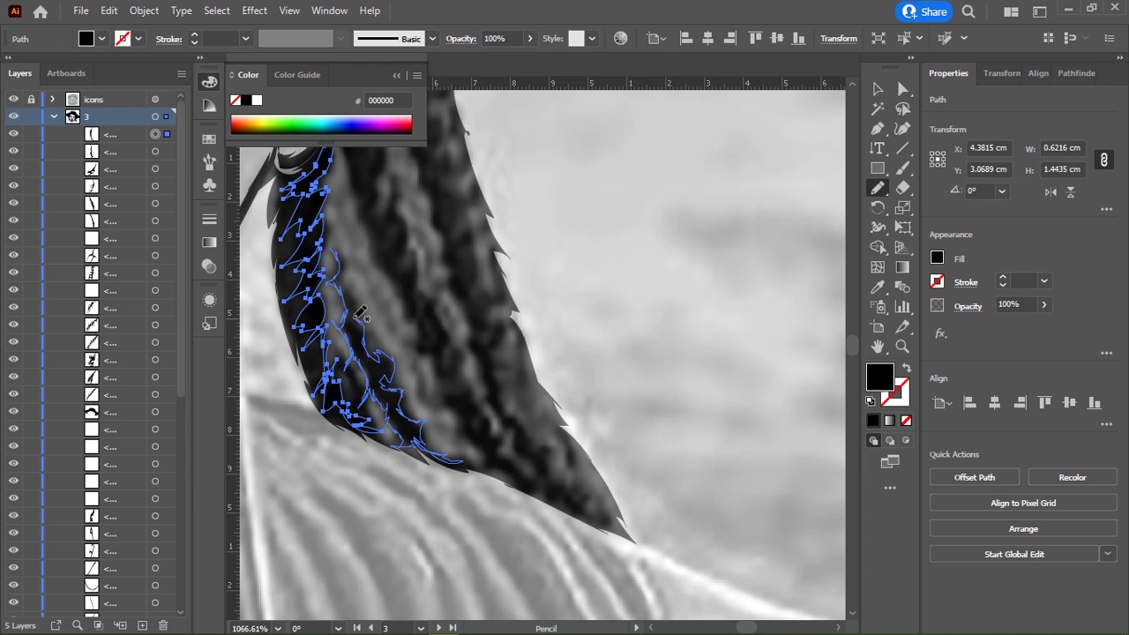
{"action": "scroll", "coordinate": [346, 249], "scroll_direction": "up", "scroll_amount": 2}
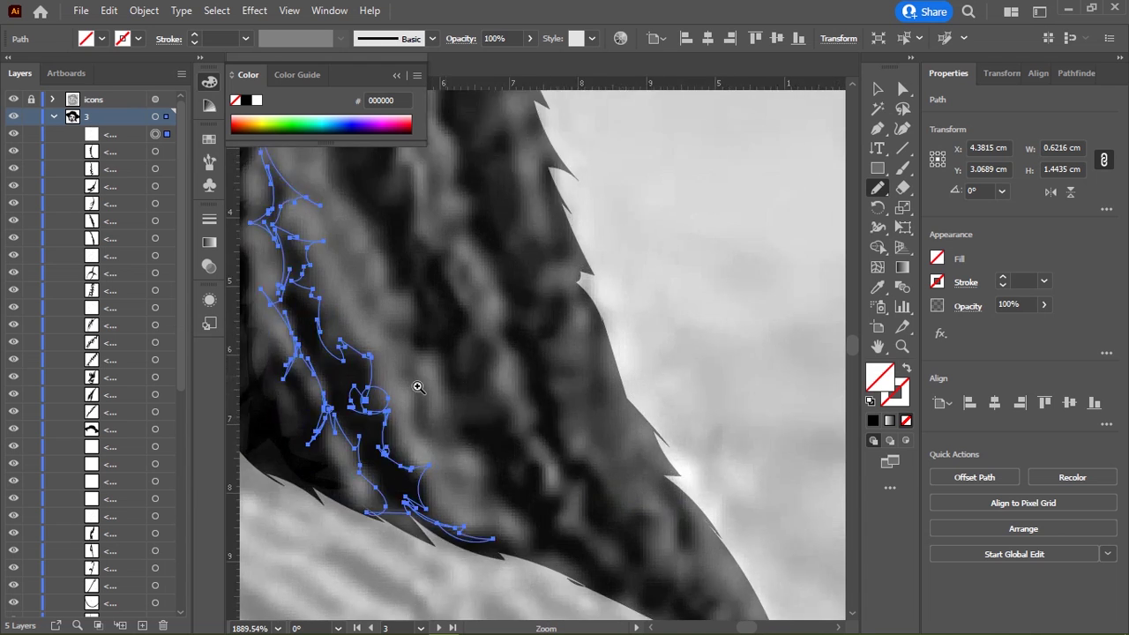
{"action": "scroll", "coordinate": [349, 323], "scroll_direction": "up", "scroll_amount": 2}
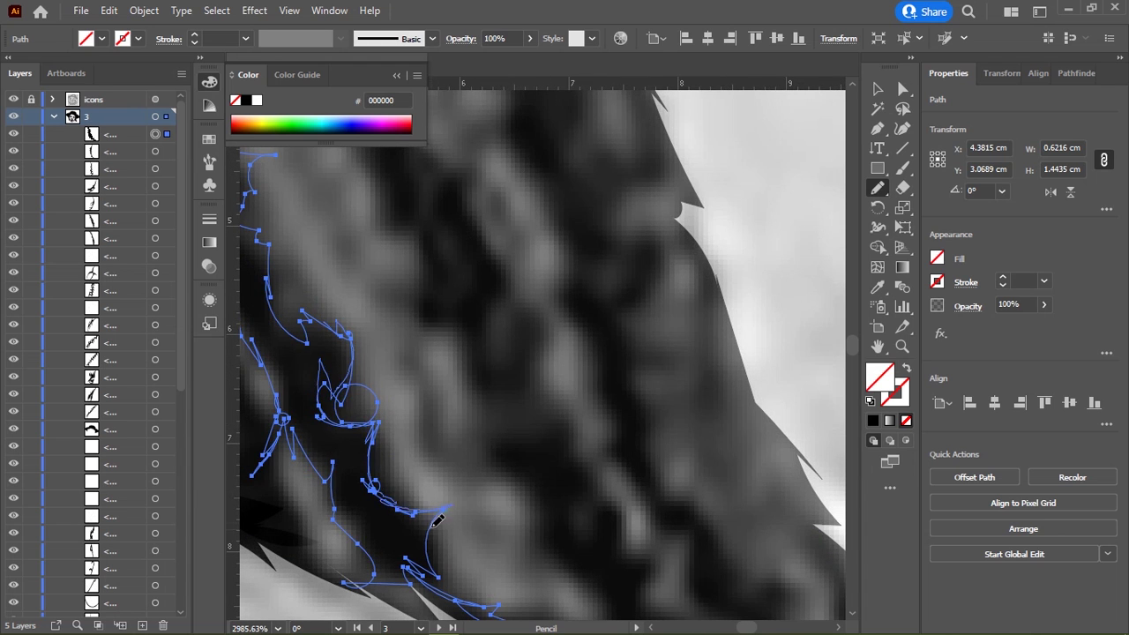
{"action": "scroll", "coordinate": [437, 521], "scroll_direction": "down", "scroll_amount": 4}
{"action": "left_click_drag", "start_coordinate": [364, 150], "coordinate": [363, 284]}
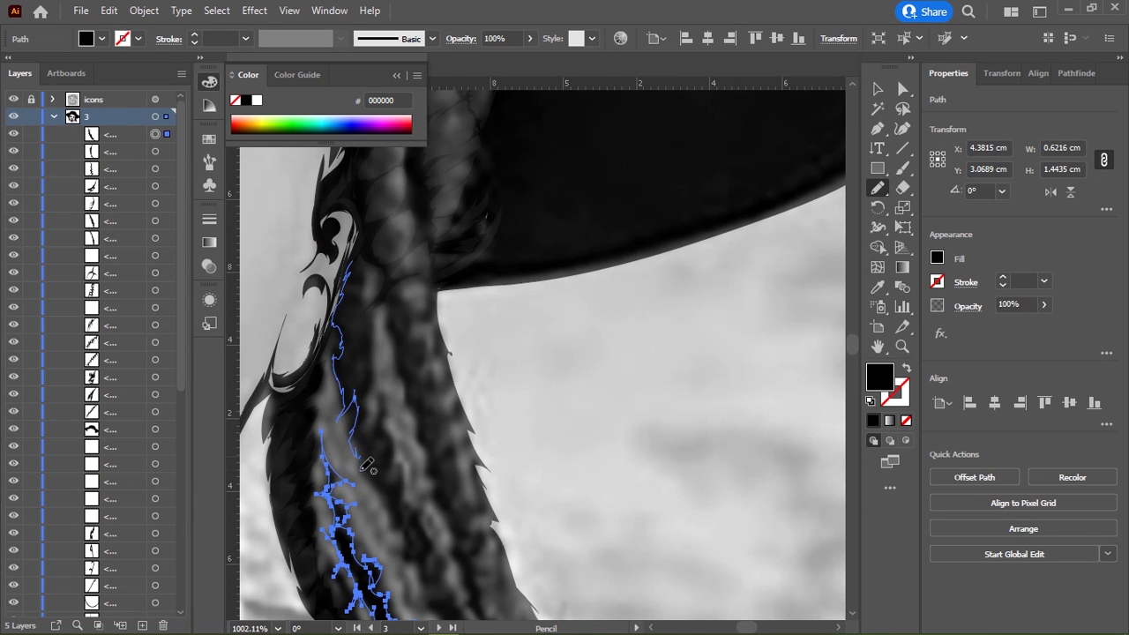
Step: Draw a long strand down the braid, toggling its fill off and back to black
{"action": "left_click_drag", "start_coordinate": [346, 339], "coordinate": [406, 547]}
{"action": "scroll", "coordinate": [407, 302], "scroll_direction": "down", "scroll_amount": 3}
{"action": "scroll", "coordinate": [407, 302], "scroll_direction": "up", "scroll_amount": 3}
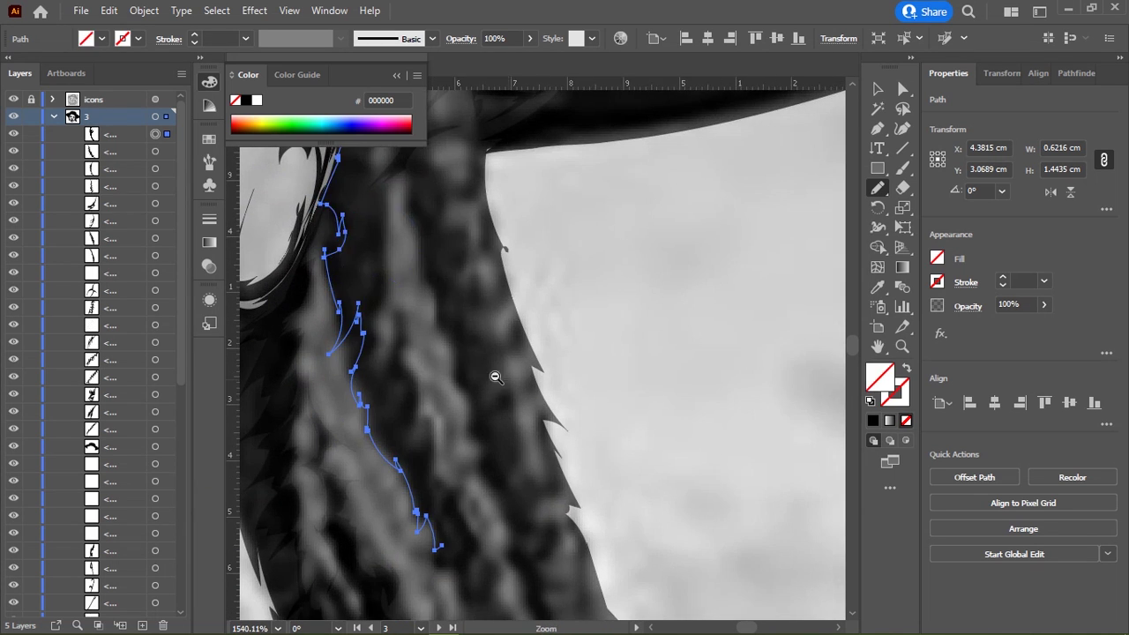
{"action": "scroll", "coordinate": [363, 271], "scroll_direction": "down", "scroll_amount": 3}
{"action": "key", "text": "slash"}
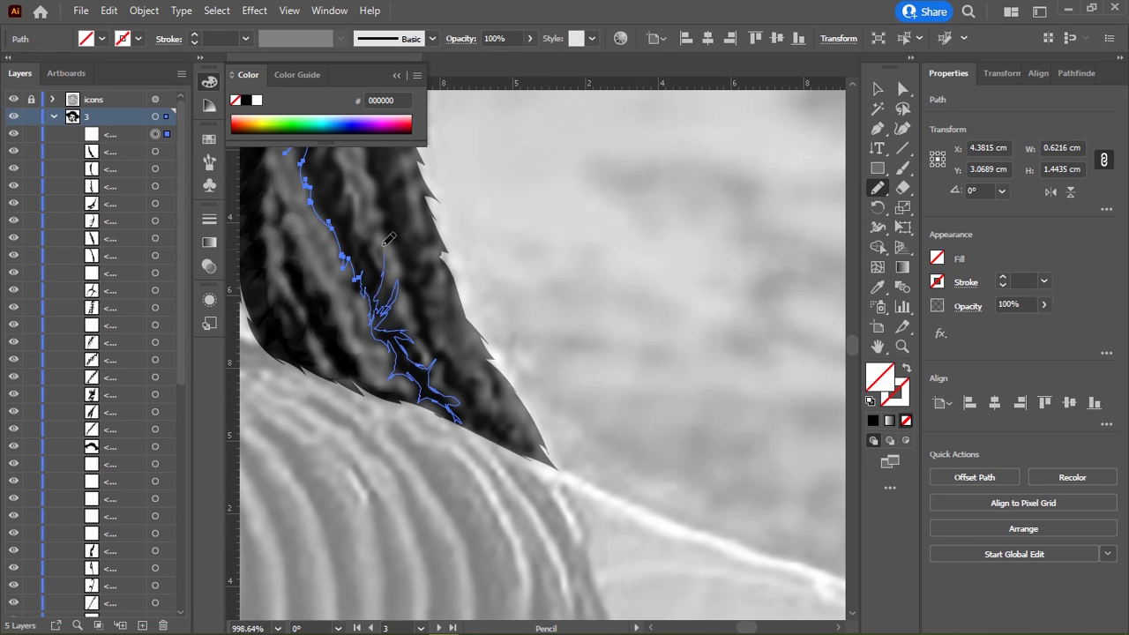
{"action": "scroll", "coordinate": [375, 240], "scroll_direction": "up", "scroll_amount": 2}
{"action": "scroll", "coordinate": [369, 370], "scroll_direction": "up", "scroll_amount": 3}
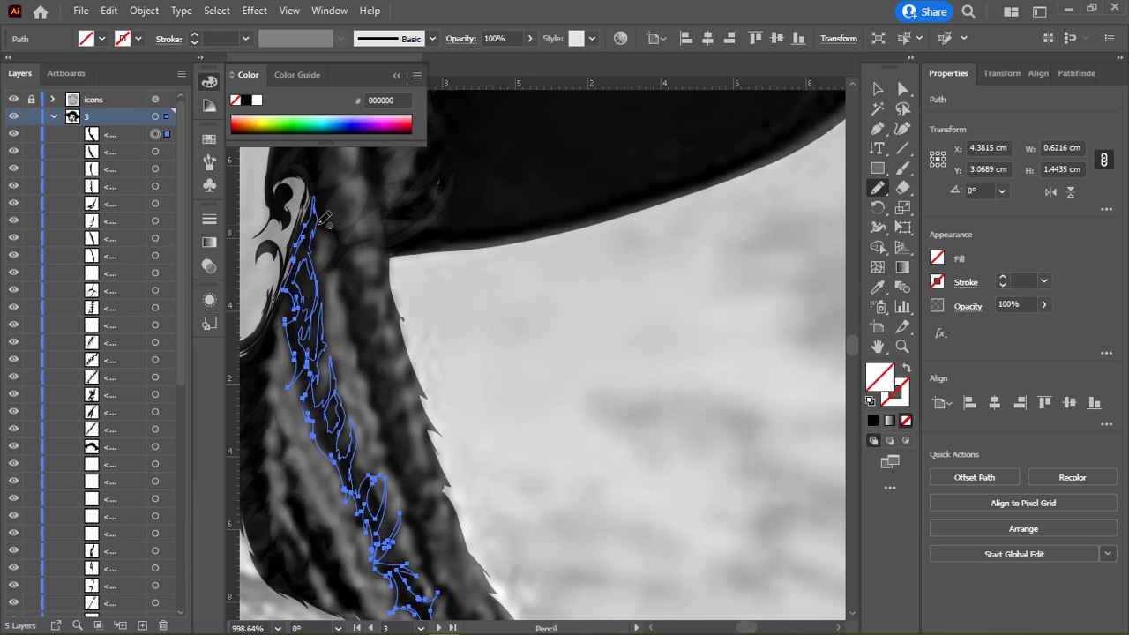
{"action": "scroll", "coordinate": [325, 219], "scroll_direction": "left", "scroll_amount": 2}
{"action": "scroll", "coordinate": [325, 219], "scroll_direction": "down", "scroll_amount": 1}
{"action": "key", "text": "comma"}
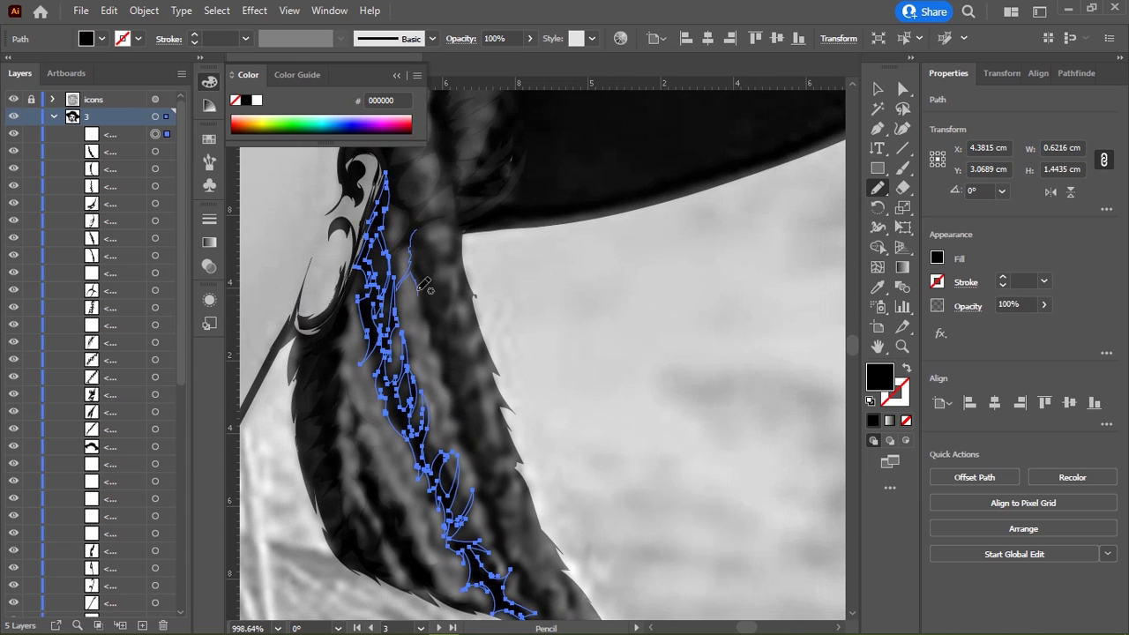
Step: Add strands around the braid tip and higher up, then hide the grey reference image
{"action": "left_click_drag", "start_coordinate": [419, 288], "coordinate": [425, 362]}
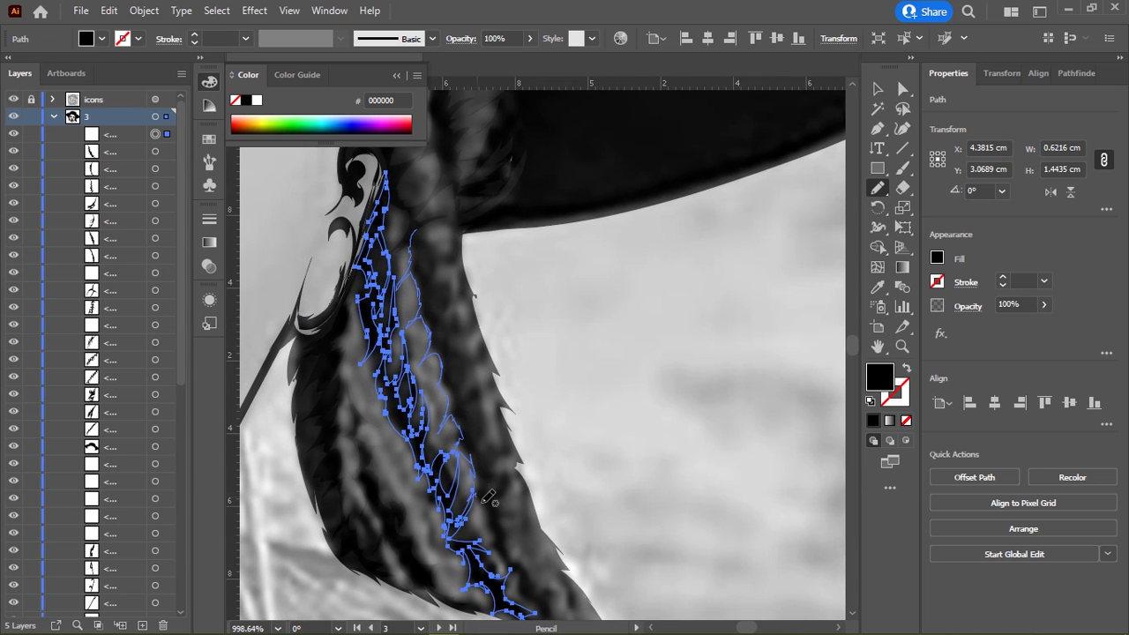
{"action": "left_click_drag", "start_coordinate": [483, 500], "coordinate": [492, 549]}
{"action": "left_click_drag", "start_coordinate": [548, 589], "coordinate": [512, 552]}
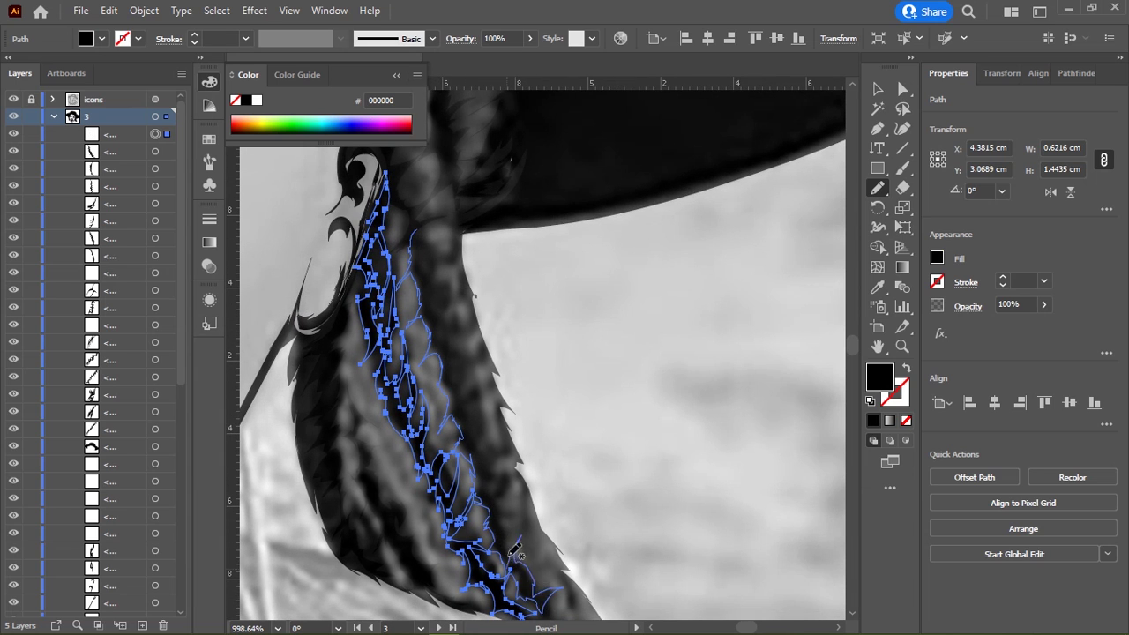
{"action": "mouse_move", "coordinate": [498, 515]}
{"action": "left_mouse_down"}
{"action": "mouse_move", "coordinate": [484, 481]}
{"action": "mouse_move", "coordinate": [497, 445]}
{"action": "mouse_move", "coordinate": [476, 392]}
{"action": "left_mouse_up"}
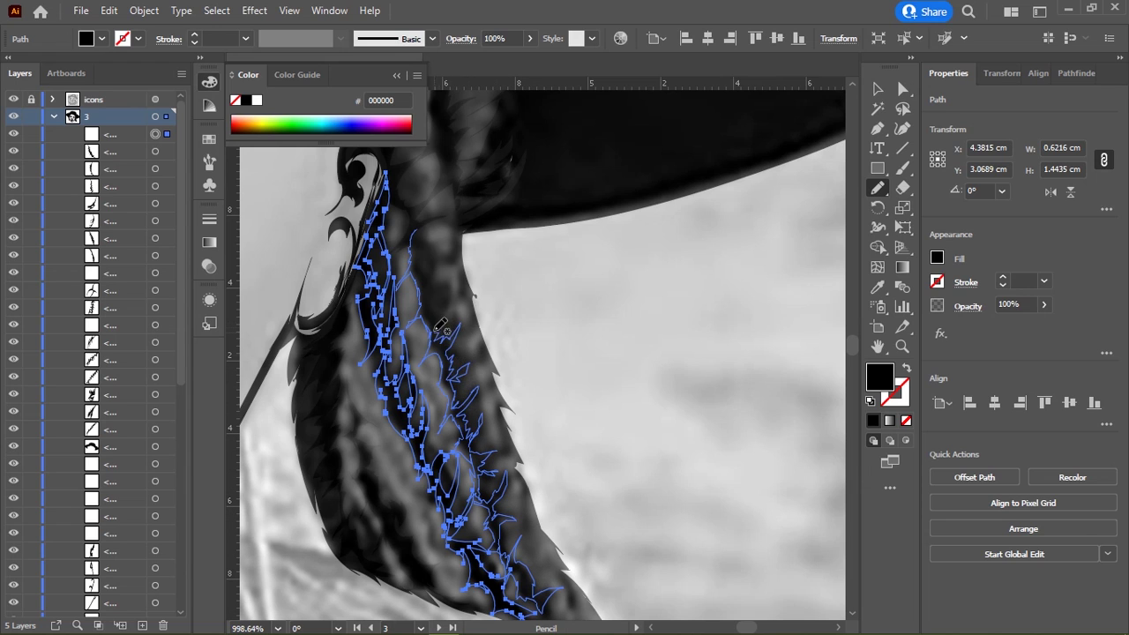
{"action": "left_click_drag", "start_coordinate": [425, 275], "coordinate": [422, 242]}
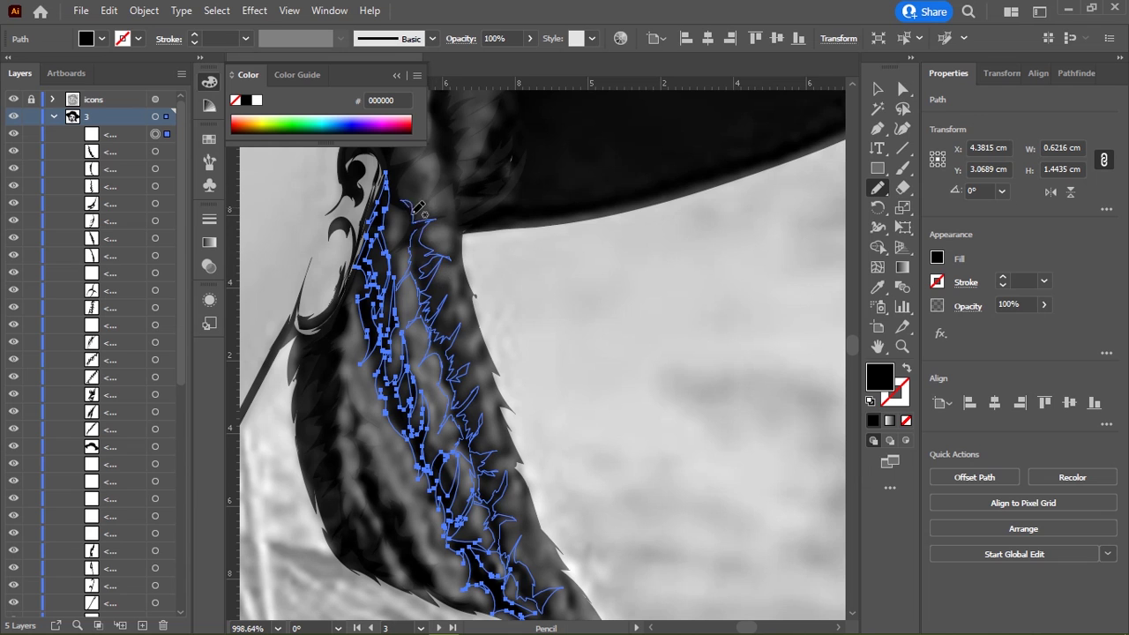
{"action": "scroll", "coordinate": [419, 208], "scroll_direction": "down", "scroll_amount": 3}
{"action": "left_click", "coordinate": [872, 421]}
Step: Deselect the strand path and return to the Pencil tool
{"action": "key", "text": "ctrl+shift+w"}
{"action": "key", "text": "v"}
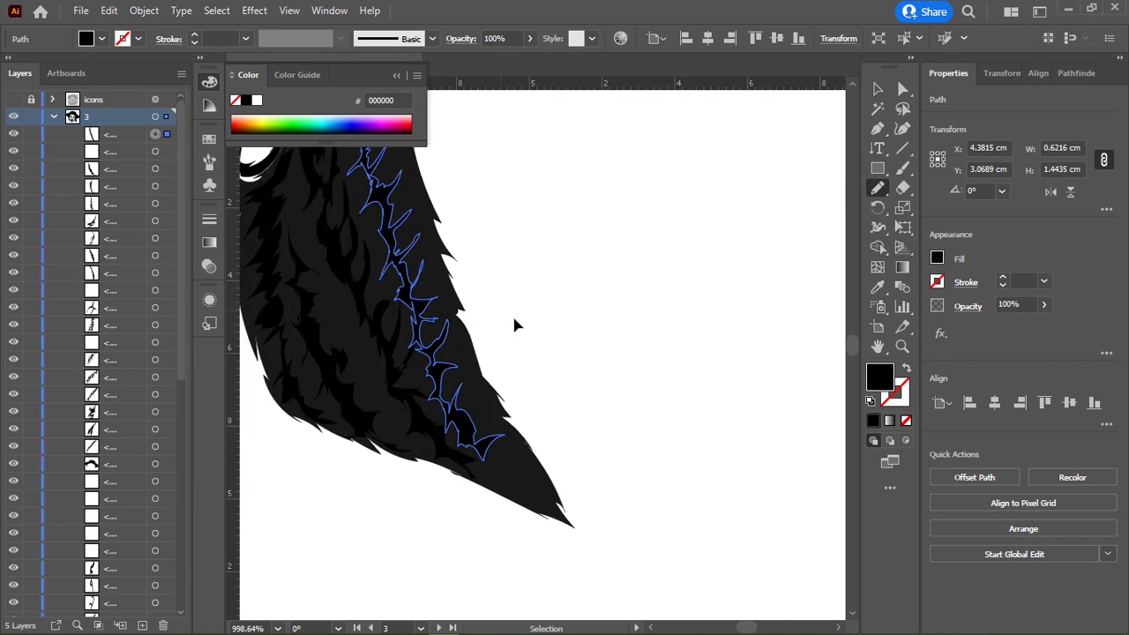
{"action": "scroll", "coordinate": [516, 325], "scroll_direction": "down", "scroll_amount": 4}
{"action": "left_click", "coordinate": [532, 382]}
{"action": "key", "text": "n"}
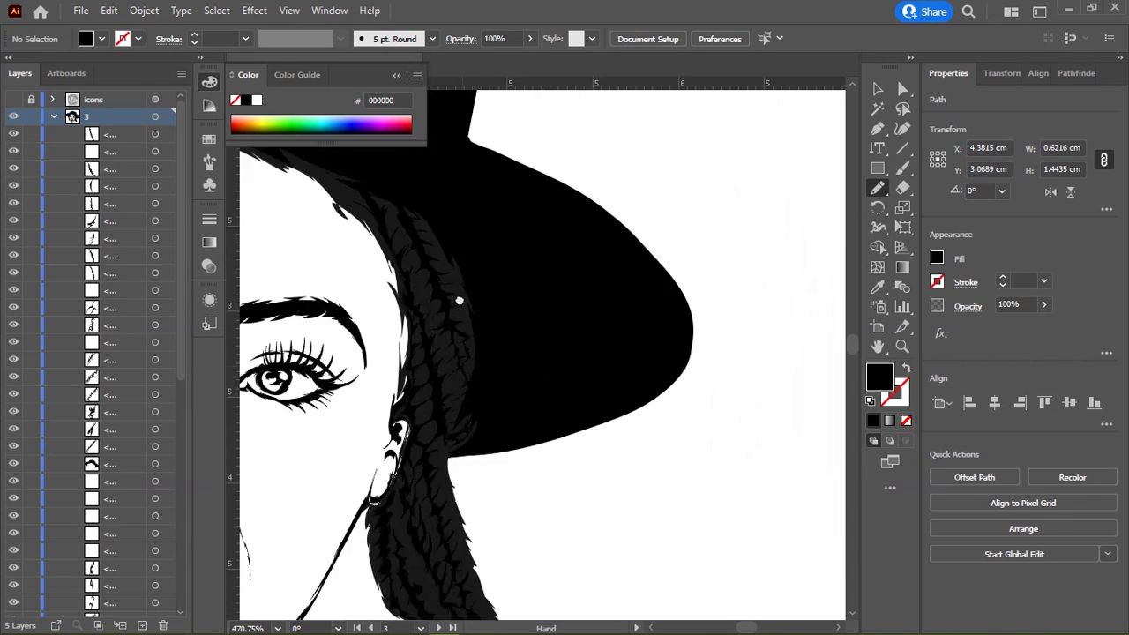
{"action": "scroll", "coordinate": [463, 380], "scroll_direction": "up", "scroll_amount": 5}
{"action": "scroll", "coordinate": [463, 380], "scroll_direction": "up", "scroll_amount": 3}
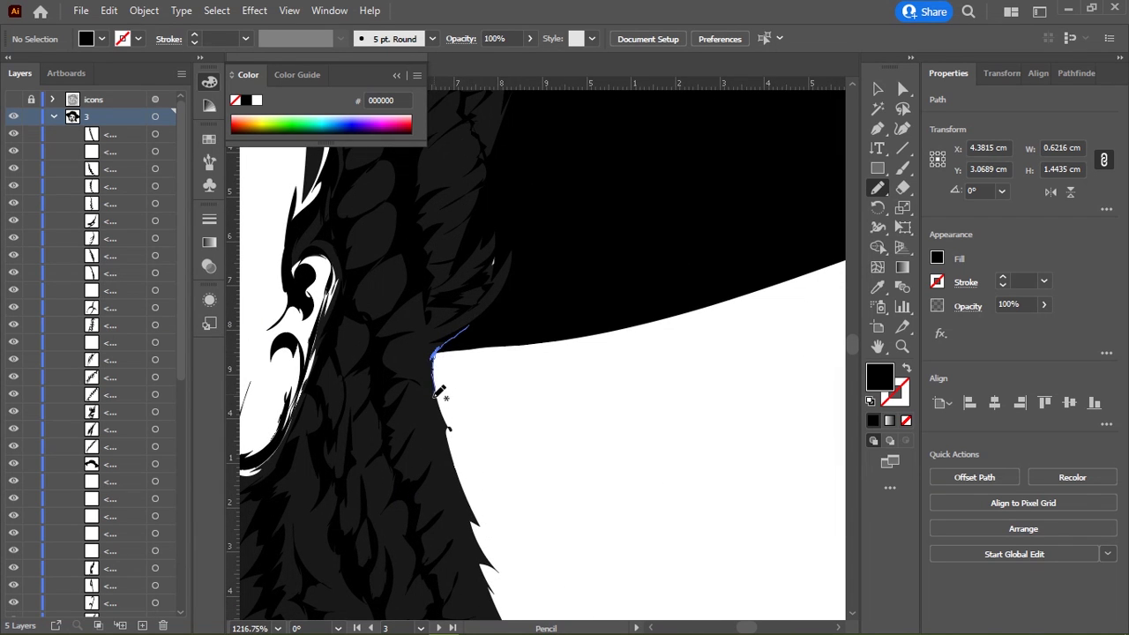
Step: Draw a jagged strand along the braid's outer edge and fill it black
{"action": "left_click_drag", "start_coordinate": [453, 433], "coordinate": [463, 509]}
{"action": "scroll", "coordinate": [465, 509], "scroll_direction": "down", "scroll_amount": 4}
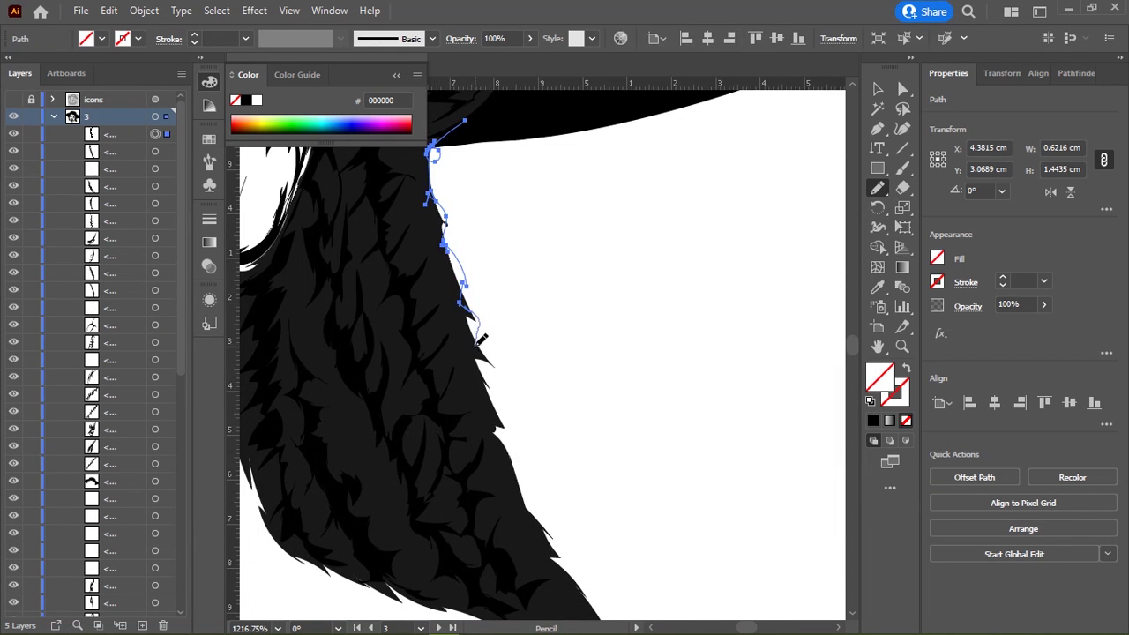
{"action": "scroll", "coordinate": [487, 394], "scroll_direction": "down", "scroll_amount": 4}
{"action": "scroll", "coordinate": [512, 315], "scroll_direction": "up", "scroll_amount": 6}
{"action": "scroll", "coordinate": [544, 366], "scroll_direction": "up", "scroll_amount": 2}
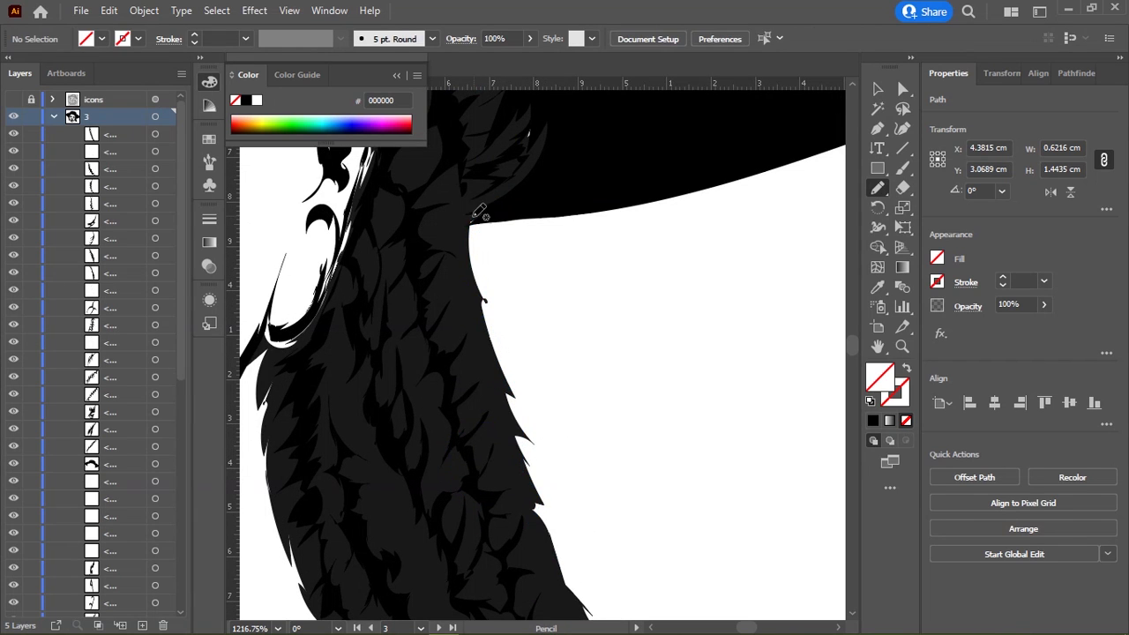
{"action": "left_click_drag", "start_coordinate": [468, 235], "coordinate": [488, 353]}
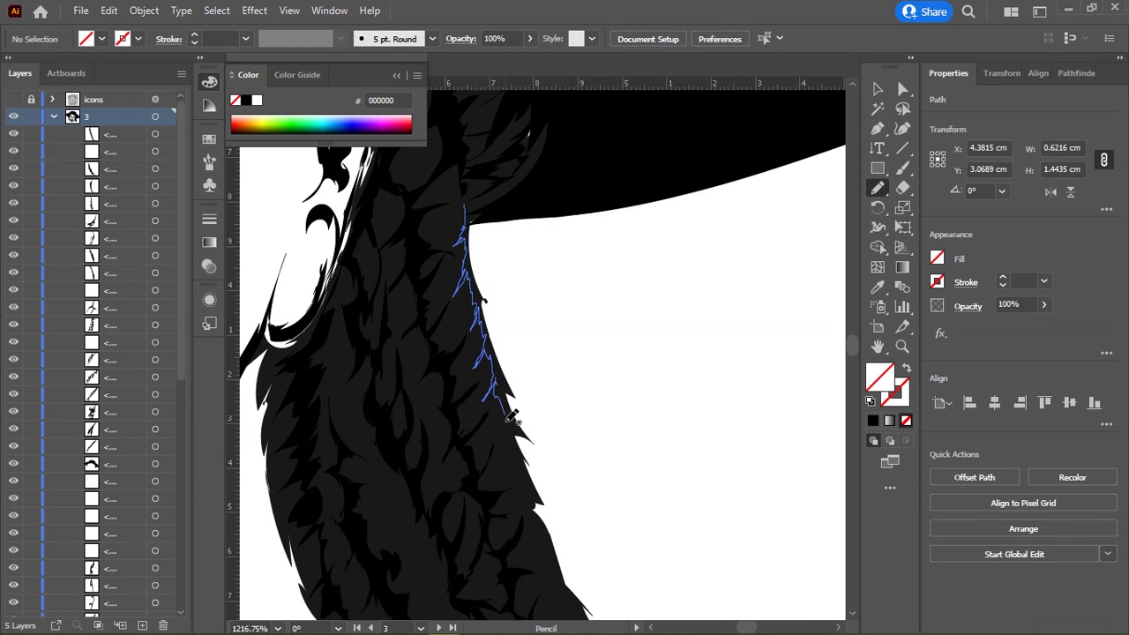
{"action": "left_click_drag", "start_coordinate": [540, 526], "coordinate": [464, 220]}
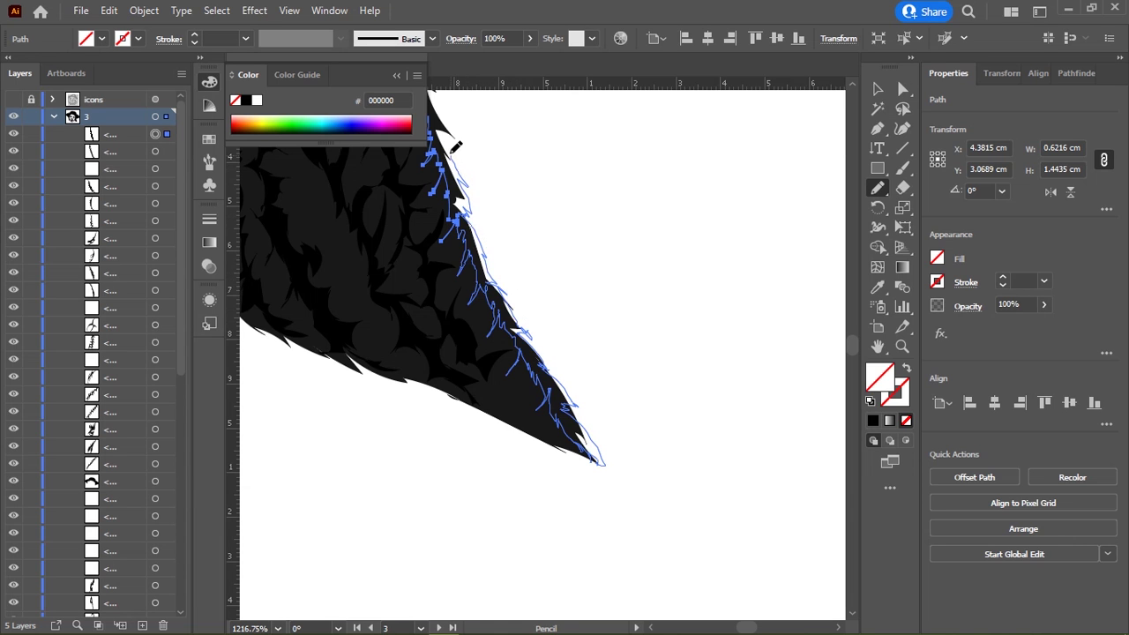
{"action": "left_click_drag", "start_coordinate": [455, 146], "coordinate": [501, 205]}
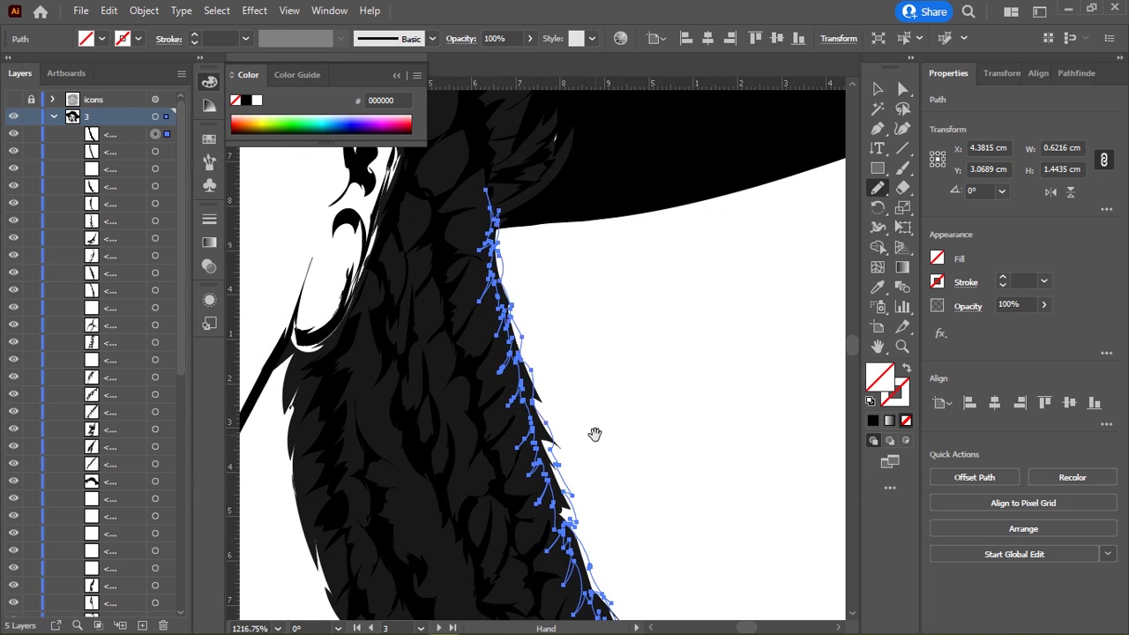
{"action": "left_click", "coordinate": [873, 421]}
{"action": "key", "text": "ctrl+shift+a"}
Step: Add strands near the braid's tip and in its middle
{"action": "scroll", "coordinate": [657, 353], "scroll_direction": "up", "scroll_amount": 4}
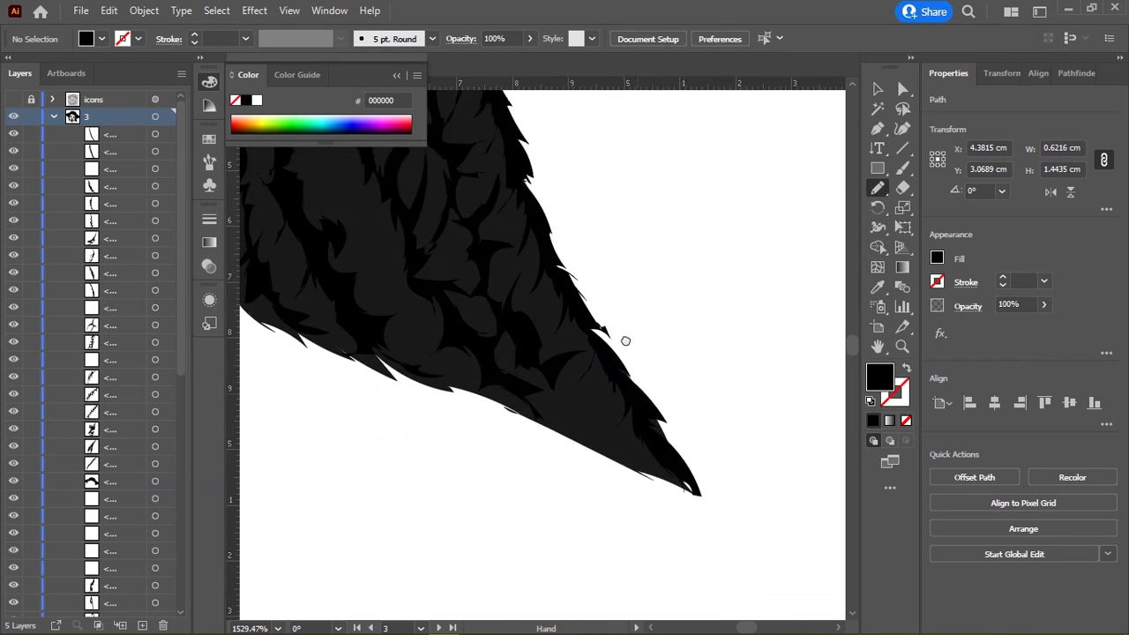
{"action": "scroll", "coordinate": [625, 340], "scroll_direction": "down", "scroll_amount": 3}
{"action": "left_click_drag", "start_coordinate": [548, 287], "coordinate": [574, 305]}
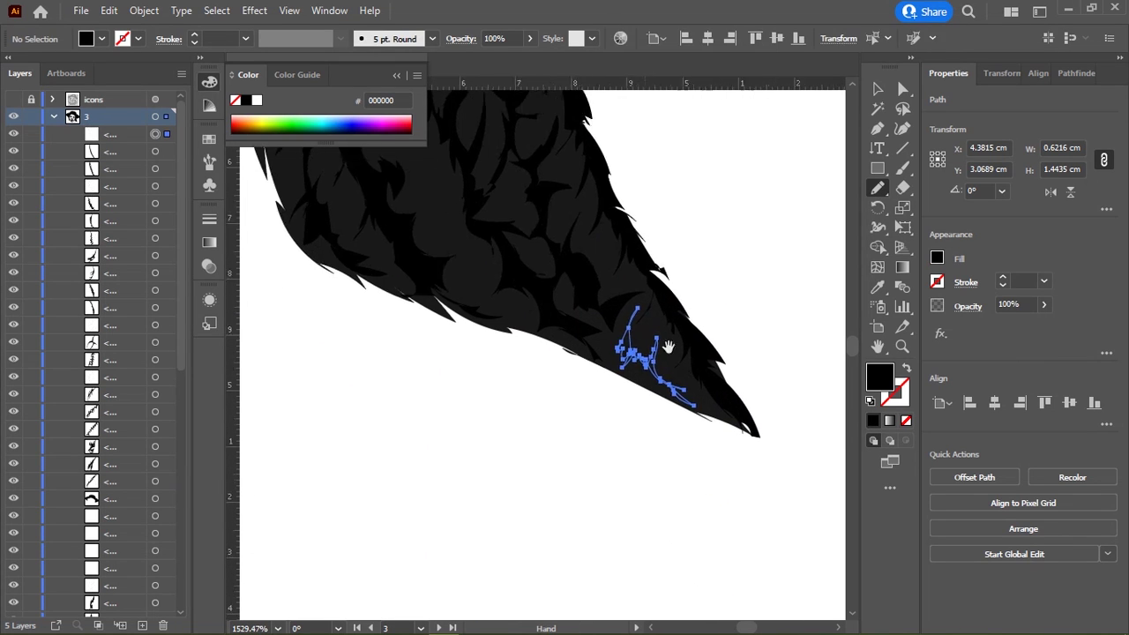
{"action": "scroll", "coordinate": [598, 408], "scroll_direction": "up", "scroll_amount": 10}
{"action": "scroll", "coordinate": [486, 220], "scroll_direction": "left", "scroll_amount": 3}
{"action": "mouse_move", "coordinate": [475, 181]}
{"action": "left_mouse_down"}
{"action": "mouse_move", "coordinate": [481, 275]}
{"action": "mouse_move", "coordinate": [491, 159]}
{"action": "left_mouse_up"}
{"action": "mouse_move", "coordinate": [570, 410]}
{"action": "left_mouse_down"}
{"action": "mouse_move", "coordinate": [481, 307]}
{"action": "mouse_move", "coordinate": [439, 302]}
{"action": "mouse_move", "coordinate": [550, 311]}
{"action": "mouse_move", "coordinate": [529, 284]}
{"action": "left_mouse_up"}
{"action": "scroll", "coordinate": [712, 436], "scroll_direction": "down", "scroll_amount": 5}
{"action": "scroll", "coordinate": [551, 310], "scroll_direction": "up", "scroll_amount": 3}
{"action": "scroll", "coordinate": [557, 434], "scroll_direction": "down", "scroll_amount": 4}
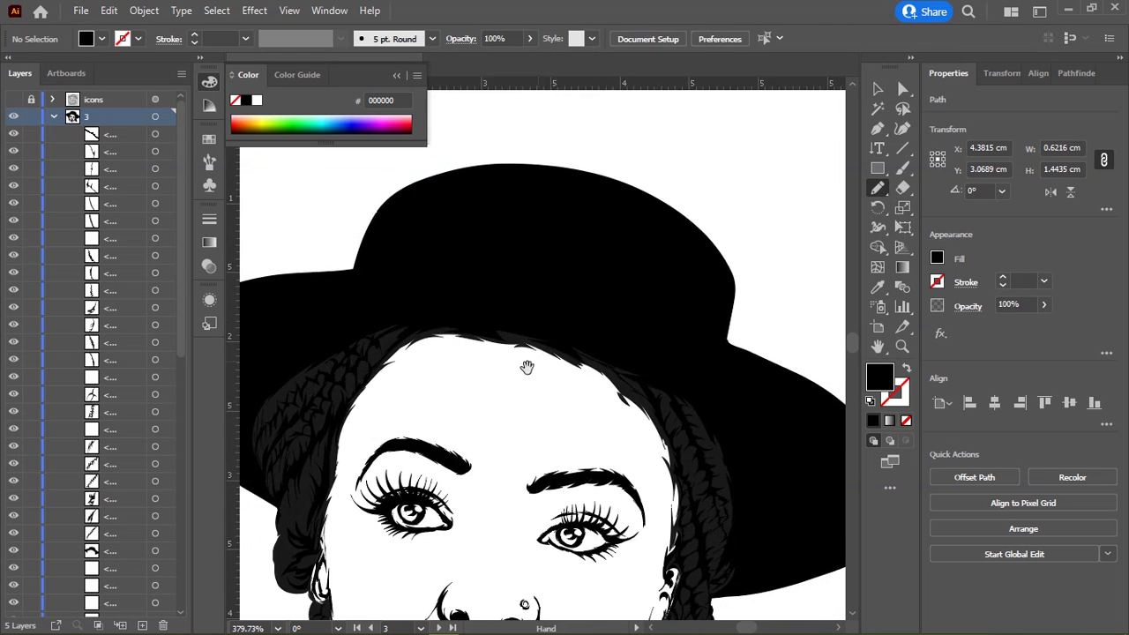
Step: Bring the face and hat into view, then select all and group the whole drawing
{"action": "mouse_move", "coordinate": [524, 371]}
{"action": "left_mouse_down"}
{"action": "mouse_move", "coordinate": [536, 285]}
{"action": "mouse_move", "coordinate": [544, 303]}
{"action": "left_mouse_up"}
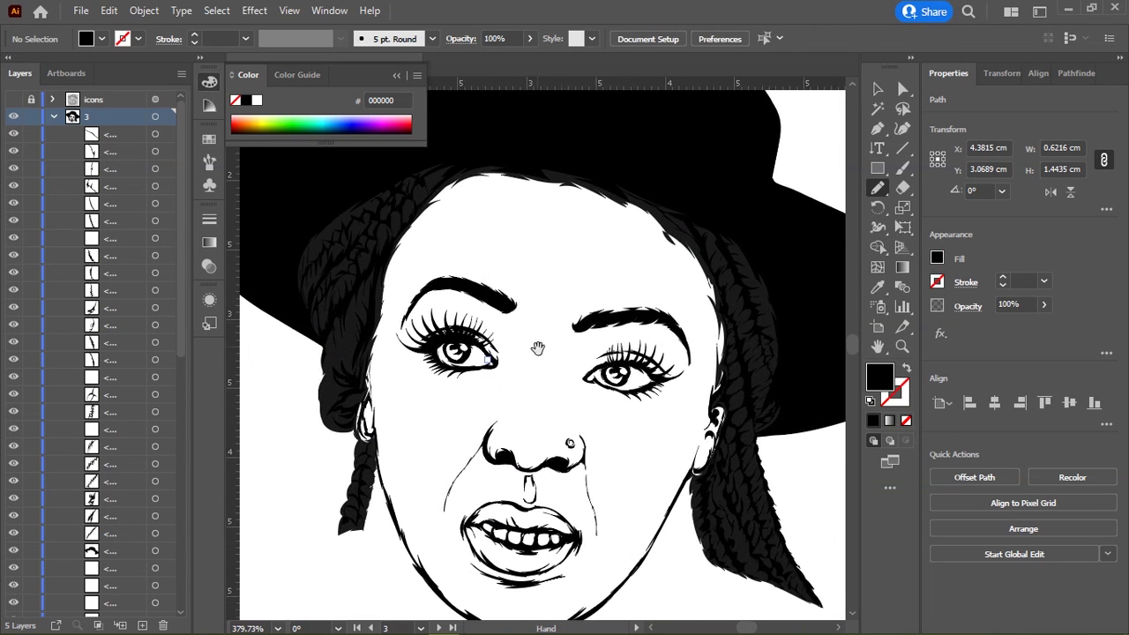
{"action": "left_click_drag", "start_coordinate": [513, 477], "coordinate": [580, 333]}
{"action": "left_click_drag", "start_coordinate": [562, 226], "coordinate": [527, 433]}
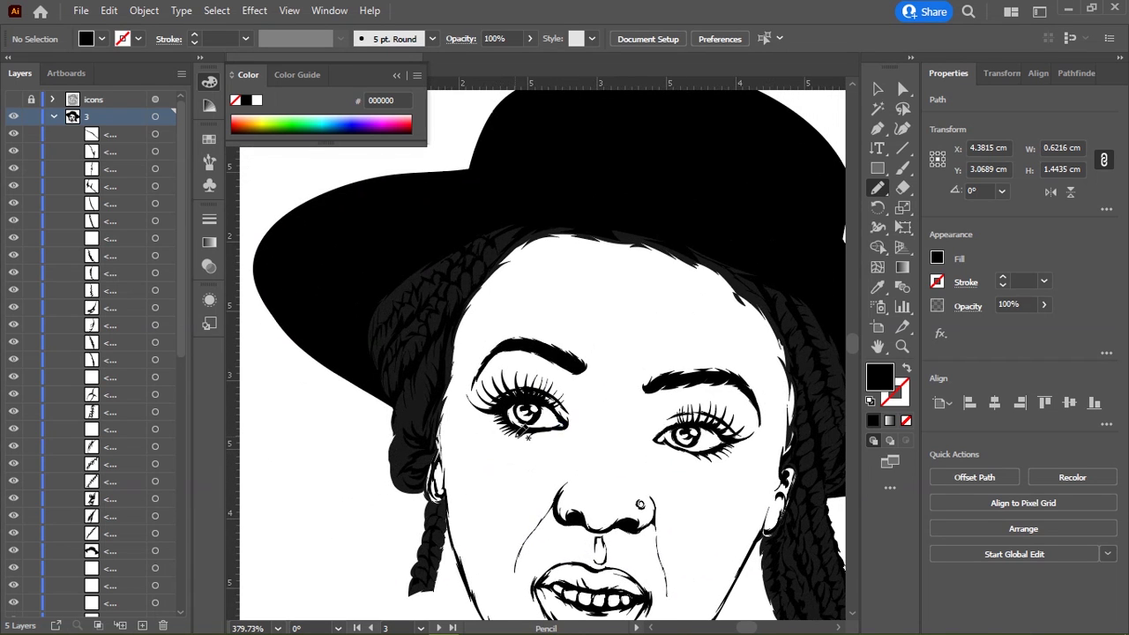
{"action": "scroll", "coordinate": [440, 329], "scroll_direction": "down", "scroll_amount": 5}
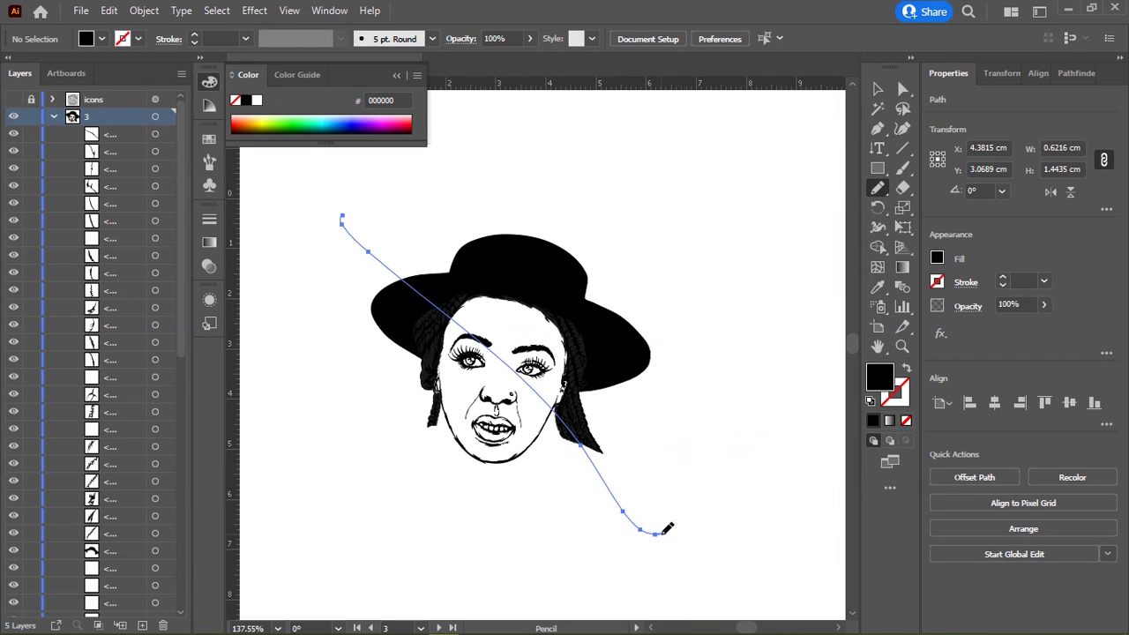
{"action": "key", "text": "v"}
{"action": "key", "text": "ctrl+a"}
{"action": "key", "text": "ctrl+g"}
{"action": "key", "text": "ctrl+shift+a"}
{"action": "key", "text": "z"}
{"action": "scroll", "coordinate": [547, 349], "scroll_direction": "up", "scroll_amount": 5}
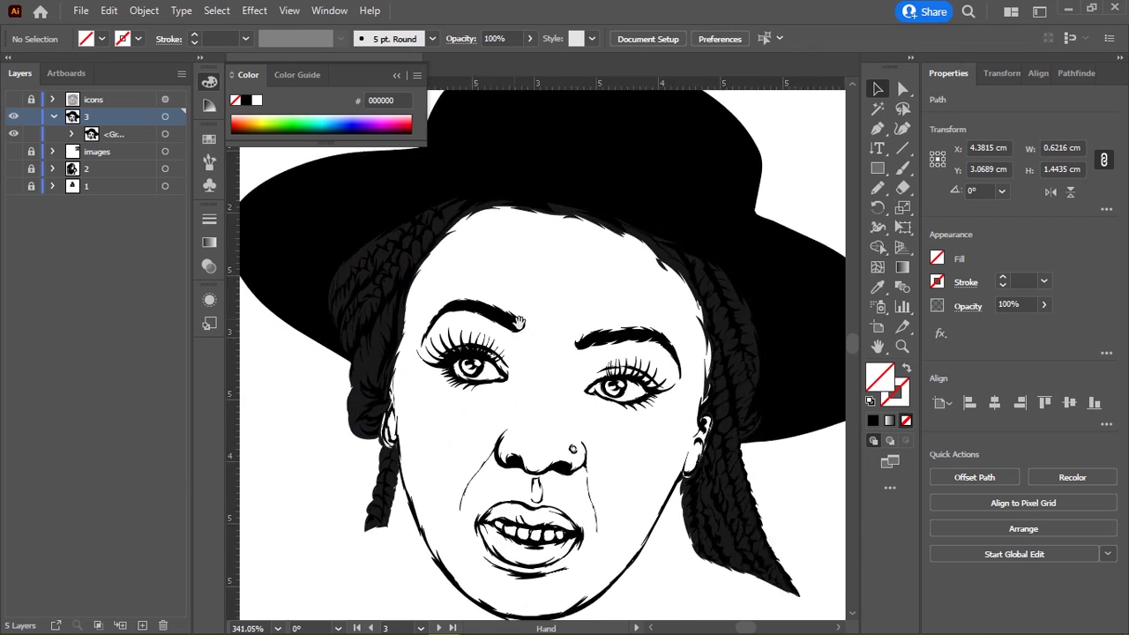
{"action": "scroll", "coordinate": [548, 348], "scroll_direction": "up", "scroll_amount": 1}
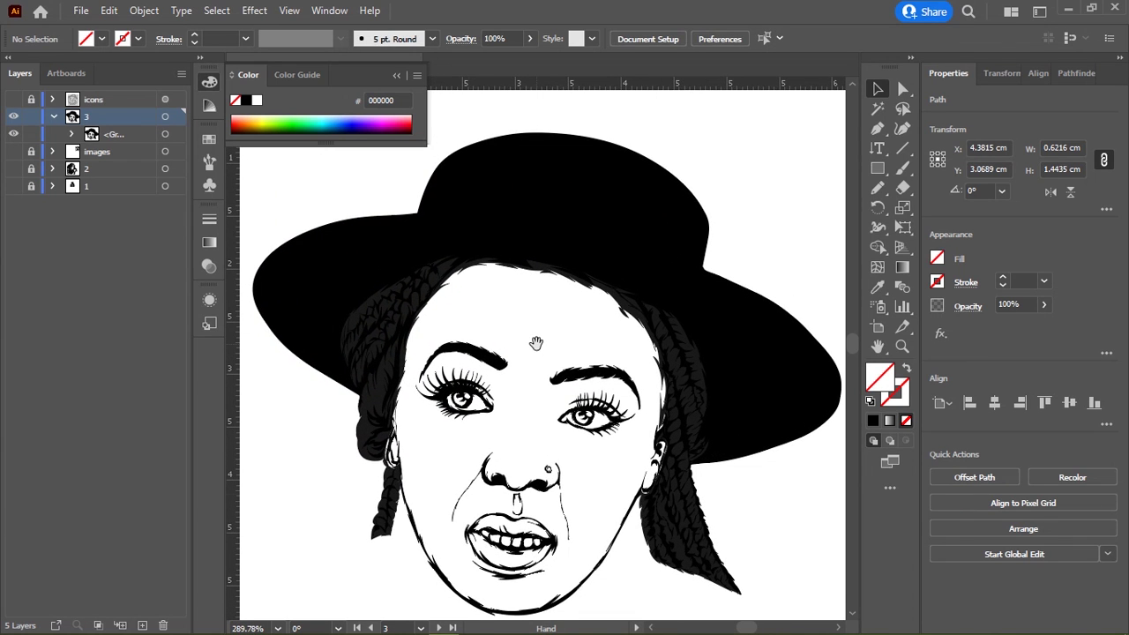
Step: Place photo 3 from The Lioness of Musika folder, then undo the placement
{"action": "key", "text": "ctrl+shift+p"}
{"action": "left_click", "coordinate": [273, 42]}
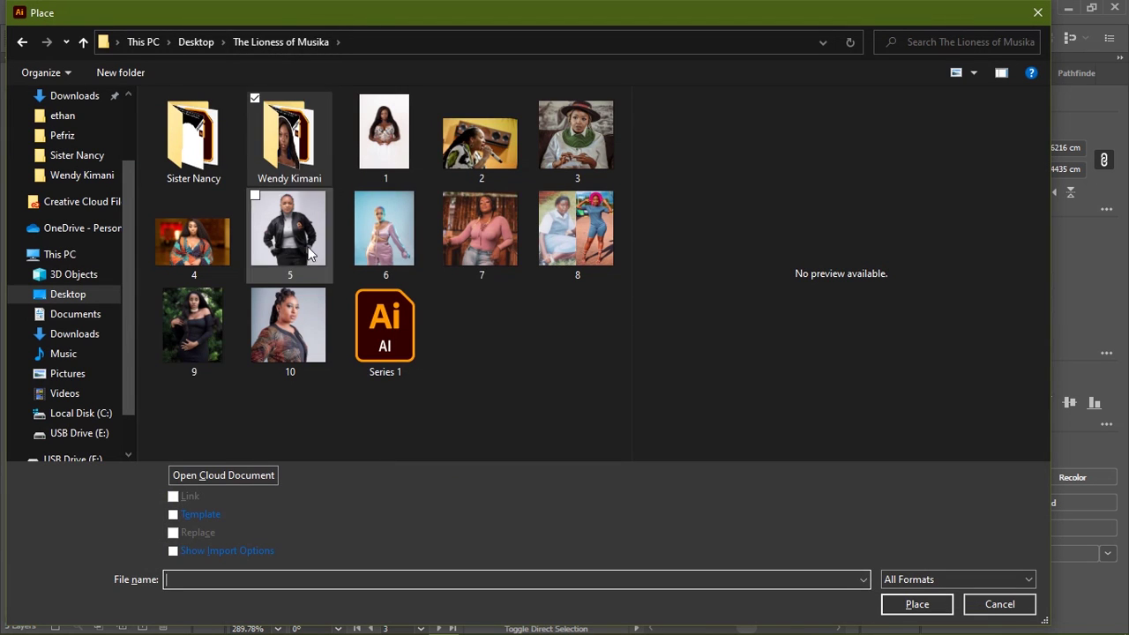
{"action": "double_click", "coordinate": [582, 141]}
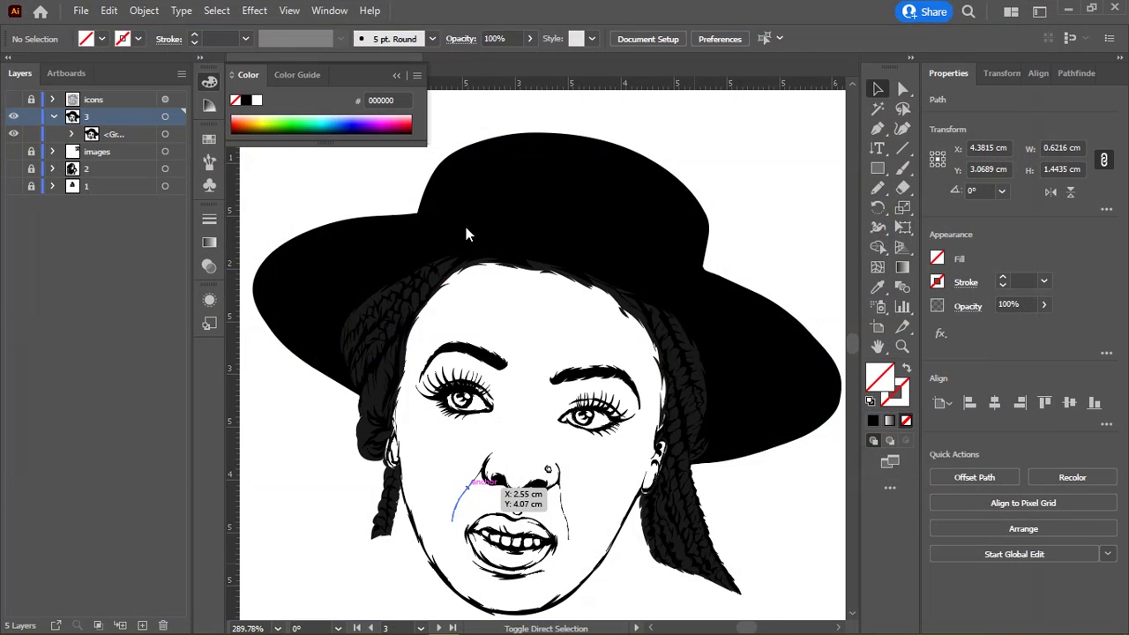
{"action": "left_click", "coordinate": [284, 474]}
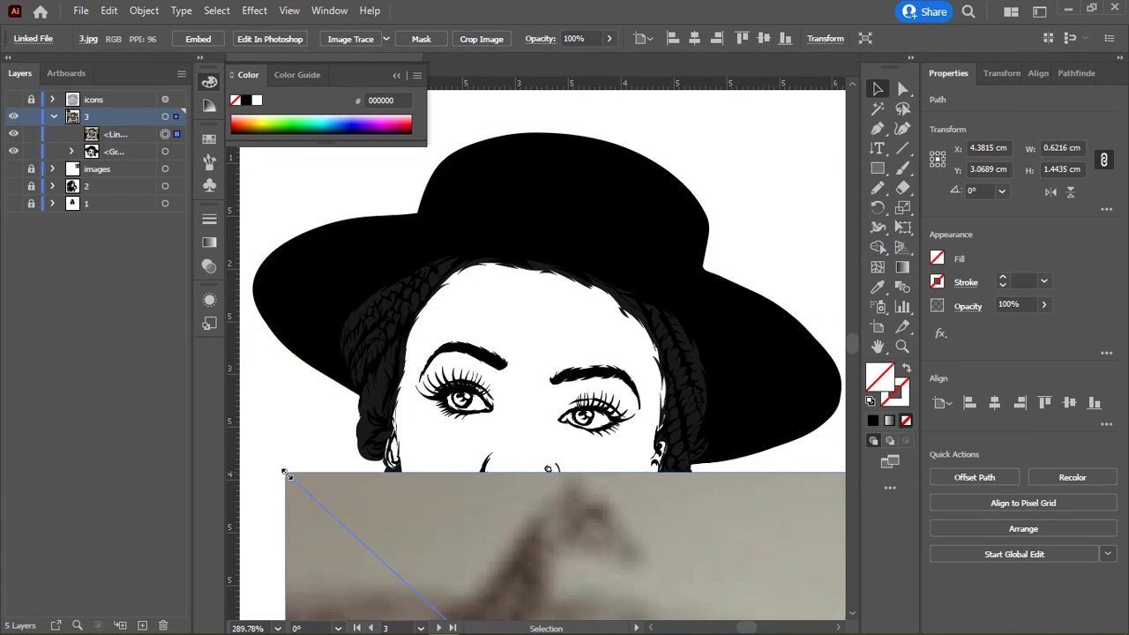
{"action": "key", "text": "ctrl+z"}
Step: Pencil a small shape in the hair and fill it black
{"action": "scroll", "coordinate": [571, 319], "scroll_direction": "up", "scroll_amount": 5}
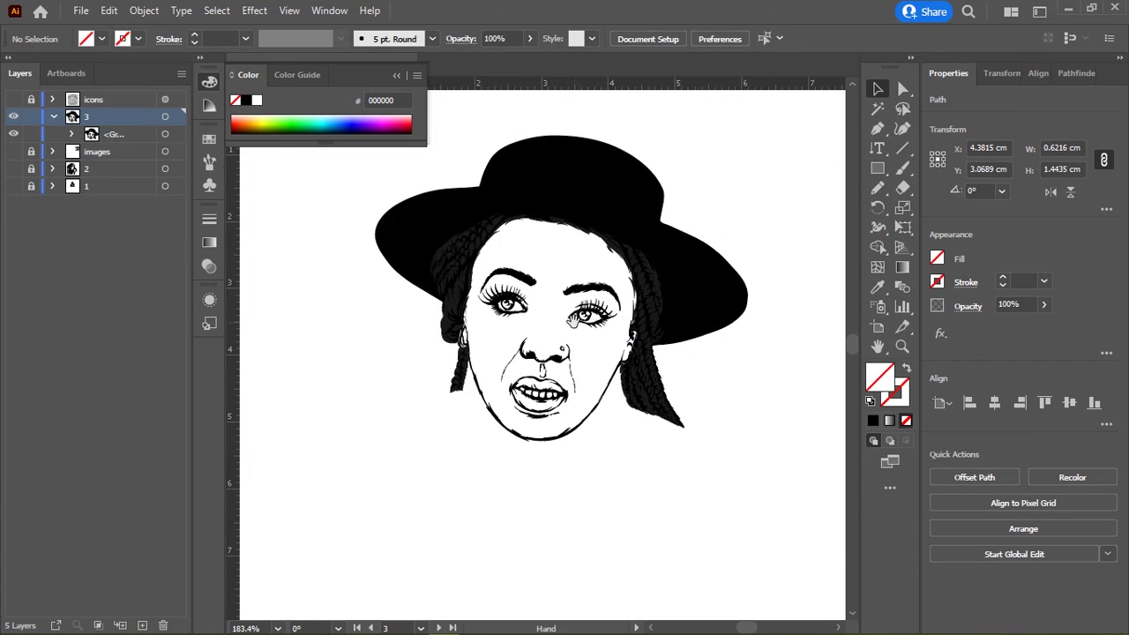
{"action": "scroll", "coordinate": [572, 321], "scroll_direction": "up", "scroll_amount": 5}
{"action": "scroll", "coordinate": [605, 373], "scroll_direction": "up", "scroll_amount": 10}
{"action": "key", "text": "n"}
{"action": "mouse_move", "coordinate": [481, 363]}
{"action": "left_mouse_down"}
{"action": "mouse_move", "coordinate": [538, 406]}
{"action": "mouse_move", "coordinate": [555, 401]}
{"action": "mouse_move", "coordinate": [485, 351]}
{"action": "left_mouse_up"}
{"action": "left_click", "coordinate": [872, 421]}
Step: Zoom in on the face and pencil new strands on the left braid
{"action": "scroll", "coordinate": [579, 353], "scroll_direction": "down", "scroll_amount": 5}
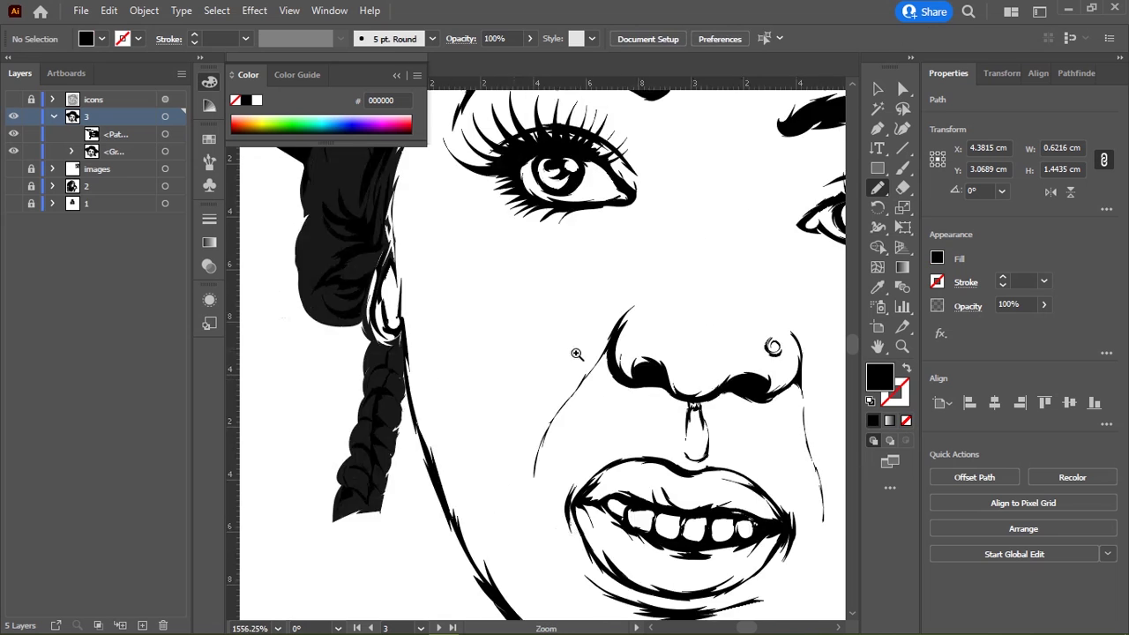
{"action": "scroll", "coordinate": [580, 353], "scroll_direction": "down", "scroll_amount": 3}
{"action": "scroll", "coordinate": [608, 355], "scroll_direction": "down", "scroll_amount": 2}
{"action": "scroll", "coordinate": [609, 355], "scroll_direction": "down", "scroll_amount": 2}
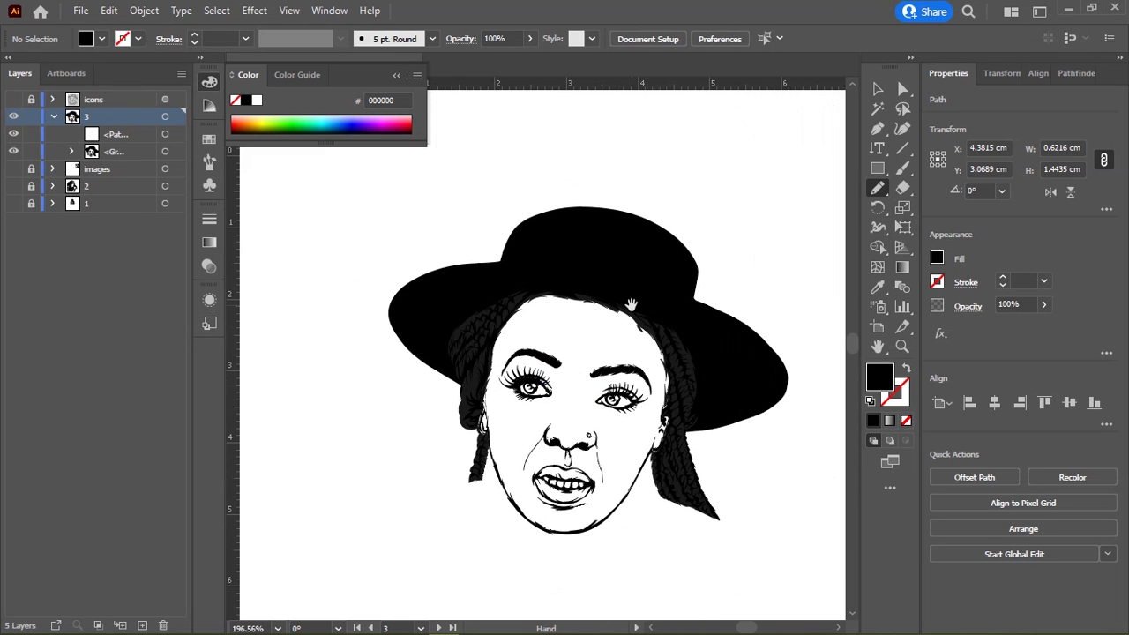
{"action": "left_click", "coordinate": [565, 402]}
{"action": "scroll", "coordinate": [378, 373], "scroll_direction": "up", "scroll_amount": 3}
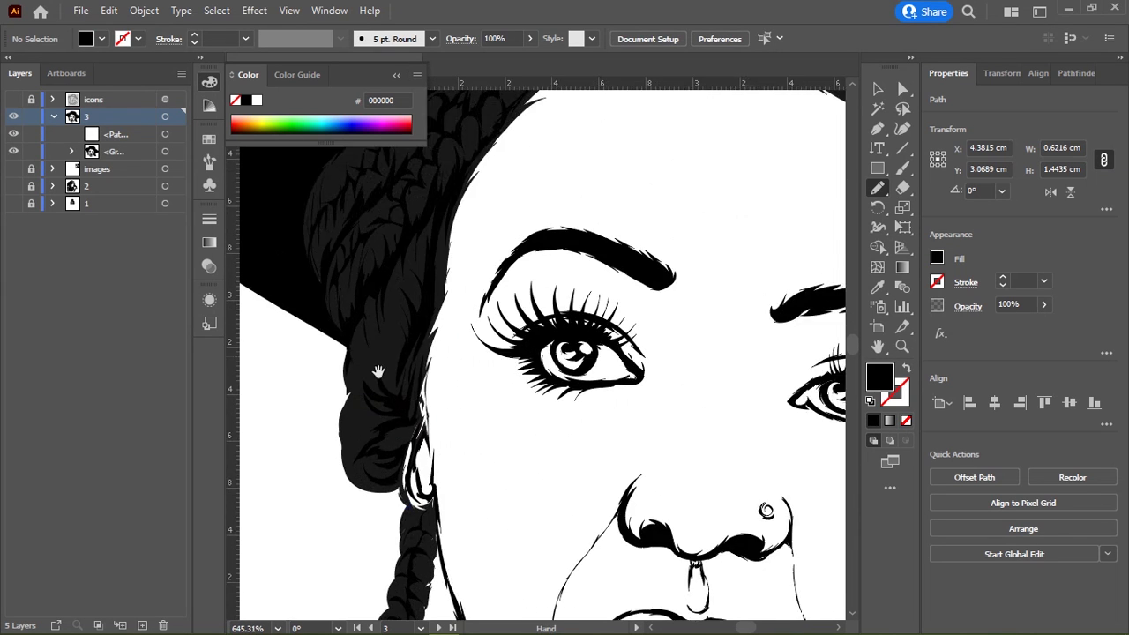
{"action": "scroll", "coordinate": [352, 335], "scroll_direction": "up", "scroll_amount": 2}
{"action": "scroll", "coordinate": [353, 335], "scroll_direction": "up", "scroll_amount": 2}
{"action": "left_click_drag", "start_coordinate": [353, 403], "coordinate": [369, 364]}
{"action": "mouse_move", "coordinate": [414, 436]}
{"action": "left_mouse_down"}
{"action": "mouse_move", "coordinate": [370, 362]}
{"action": "mouse_move", "coordinate": [353, 371]}
{"action": "left_mouse_up"}
Step: Fill the selected strands with gray #444444, then deselect them
{"action": "double_click", "coordinate": [880, 377]}
{"action": "type", "text": "444444"}
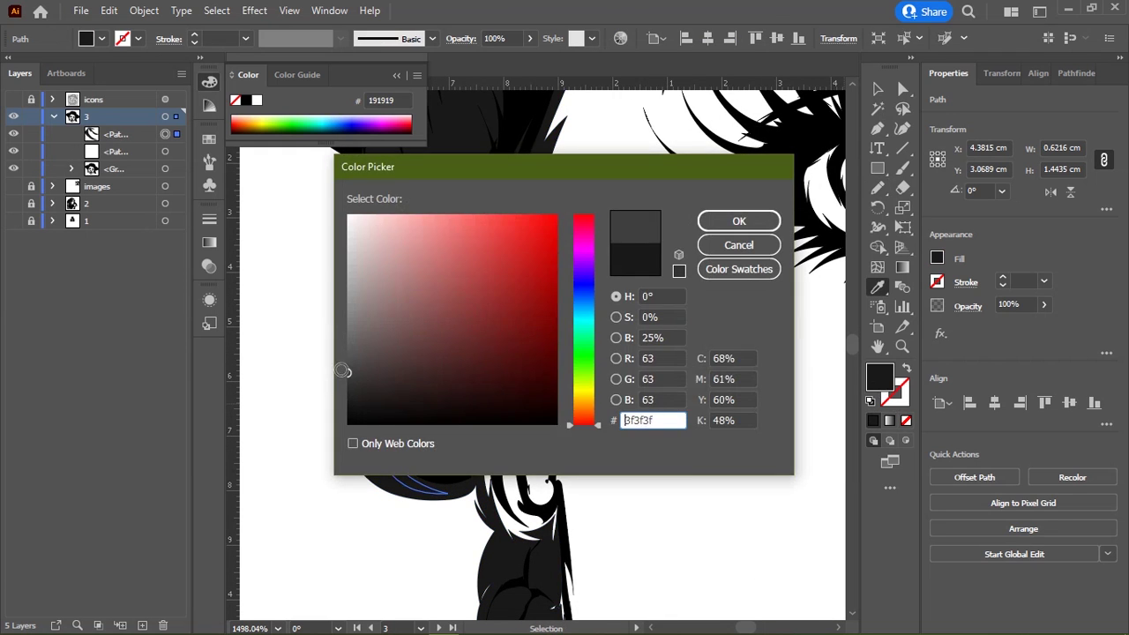
{"action": "key", "text": "Return"}
{"action": "key", "text": "ctrl+shift+a"}
{"action": "key", "text": "n"}
Step: Draw new gray strands on the braid, including a long zigzag strand along its lower part
{"action": "left_click_drag", "start_coordinate": [485, 357], "coordinate": [438, 388]}
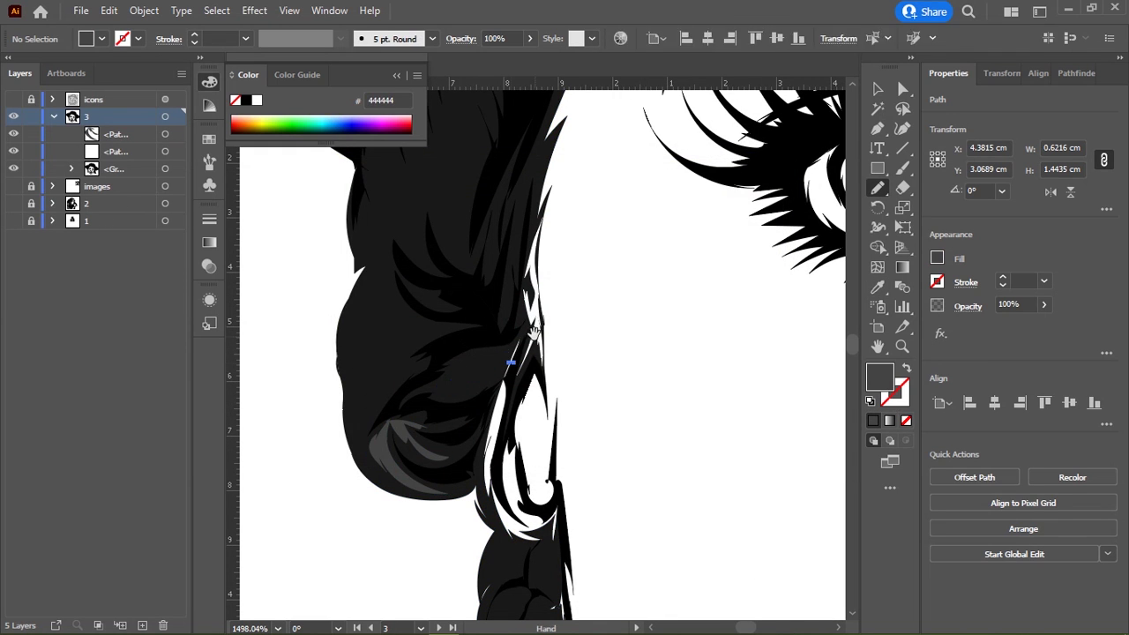
{"action": "left_click", "coordinate": [876, 420]}
{"action": "left_click_drag", "start_coordinate": [381, 273], "coordinate": [358, 366]}
{"action": "mouse_move", "coordinate": [456, 534]}
{"action": "left_mouse_down"}
{"action": "mouse_move", "coordinate": [444, 315]}
{"action": "mouse_move", "coordinate": [477, 619]}
{"action": "left_mouse_up"}
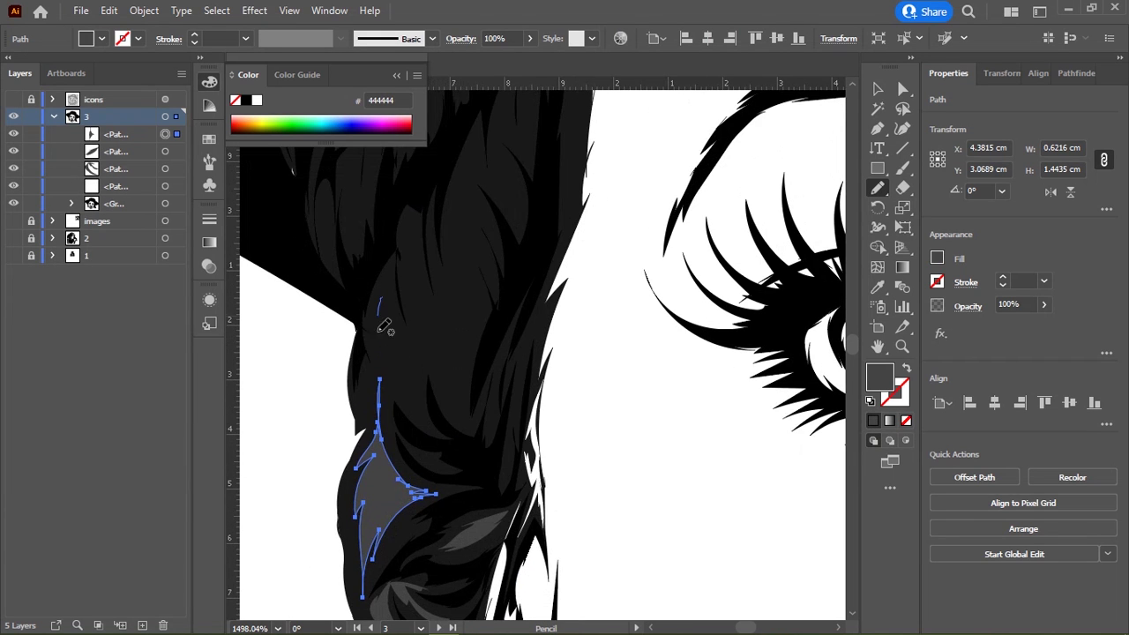
{"action": "left_click_drag", "start_coordinate": [380, 305], "coordinate": [511, 108]}
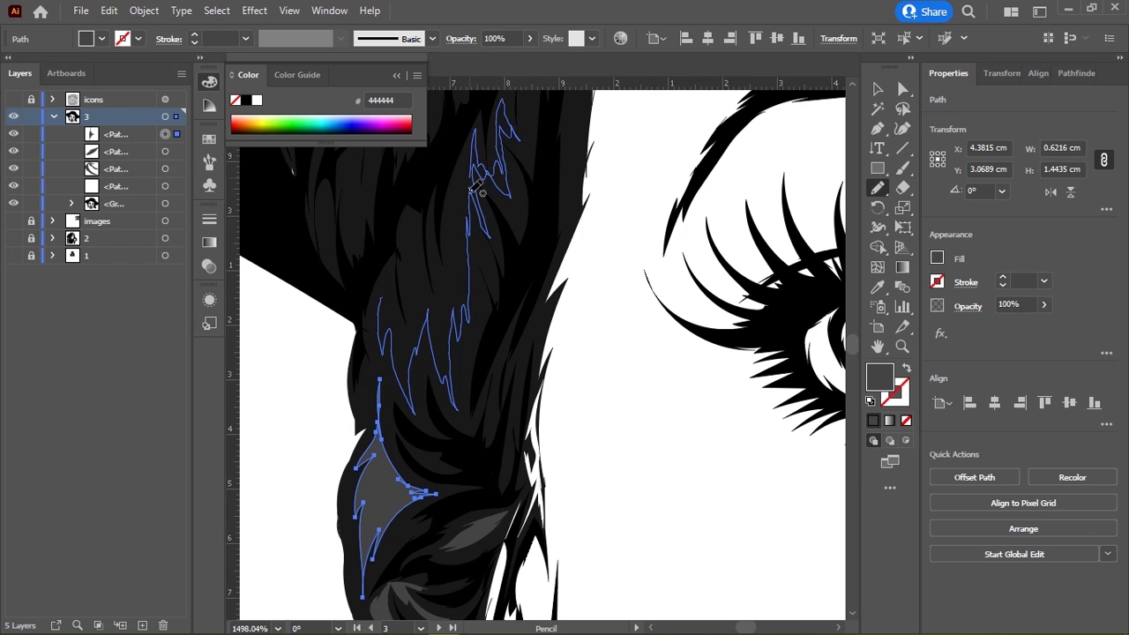
{"action": "left_click_drag", "start_coordinate": [512, 108], "coordinate": [382, 353]}
Step: Zoom in beside the eye and draw narrow gray strands along the hair edge
{"action": "mouse_move", "coordinate": [503, 269]}
{"action": "left_mouse_down"}
{"action": "mouse_move", "coordinate": [565, 529]}
{"action": "mouse_move", "coordinate": [406, 300]}
{"action": "mouse_move", "coordinate": [407, 222]}
{"action": "left_mouse_up"}
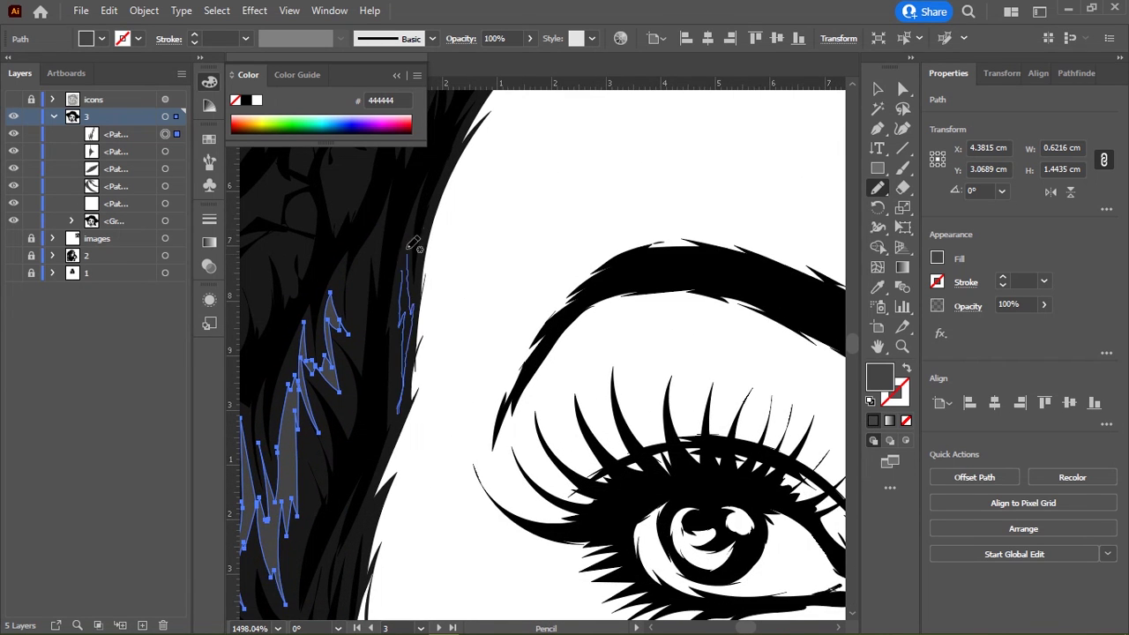
{"action": "scroll", "coordinate": [630, 264], "scroll_direction": "down", "scroll_amount": 5}
{"action": "scroll", "coordinate": [441, 308], "scroll_direction": "up", "scroll_amount": 3}
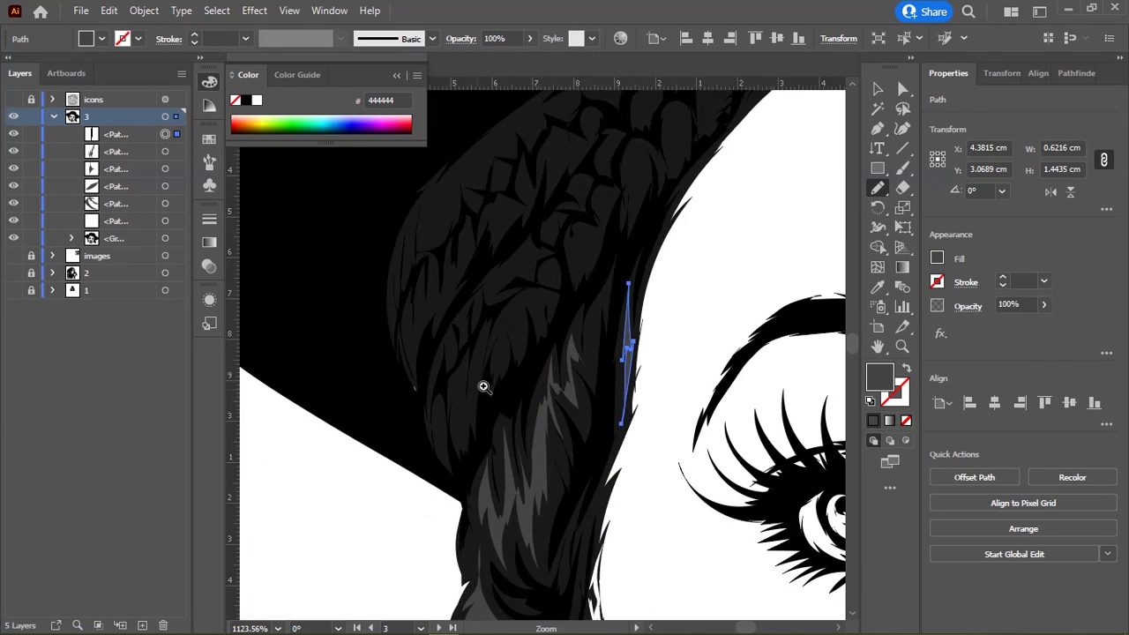
{"action": "scroll", "coordinate": [479, 385], "scroll_direction": "up", "scroll_amount": 3}
{"action": "scroll", "coordinate": [391, 295], "scroll_direction": "up", "scroll_amount": 3}
{"action": "scroll", "coordinate": [562, 312], "scroll_direction": "up", "scroll_amount": 2}
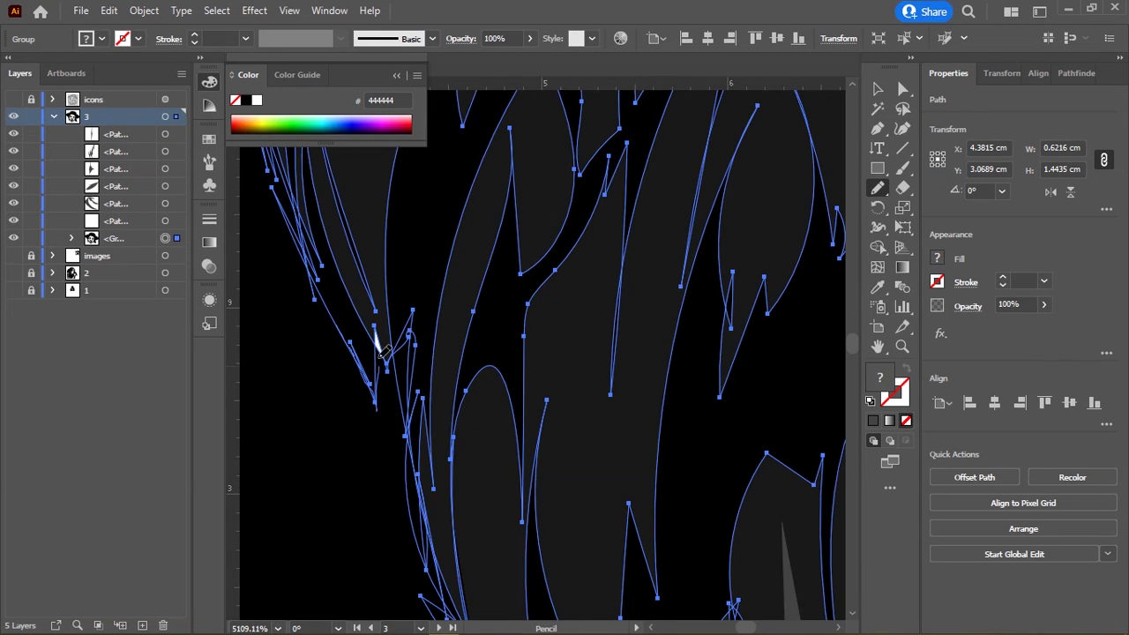
{"action": "scroll", "coordinate": [428, 353], "scroll_direction": "down", "scroll_amount": 6}
{"action": "mouse_move", "coordinate": [635, 294]}
{"action": "left_mouse_down"}
{"action": "mouse_move", "coordinate": [462, 378]}
{"action": "mouse_move", "coordinate": [435, 434]}
{"action": "left_mouse_up"}
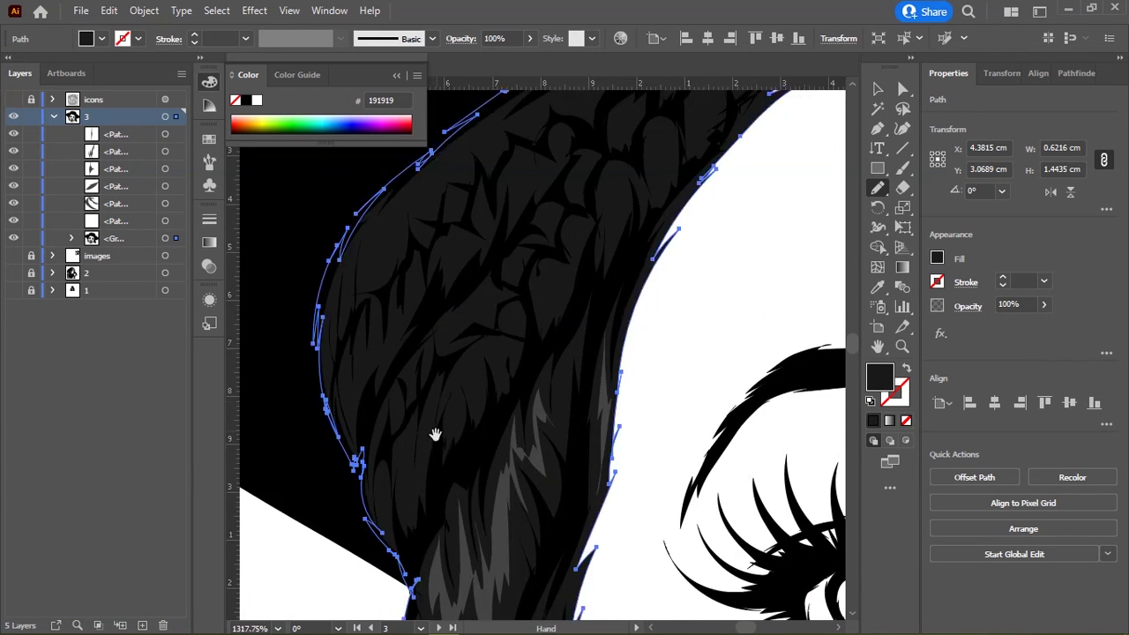
{"action": "scroll", "coordinate": [435, 434], "scroll_direction": "up", "scroll_amount": 3}
{"action": "mouse_move", "coordinate": [439, 348]}
{"action": "left_mouse_down"}
{"action": "mouse_move", "coordinate": [461, 341]}
{"action": "mouse_move", "coordinate": [468, 308]}
{"action": "left_mouse_up"}
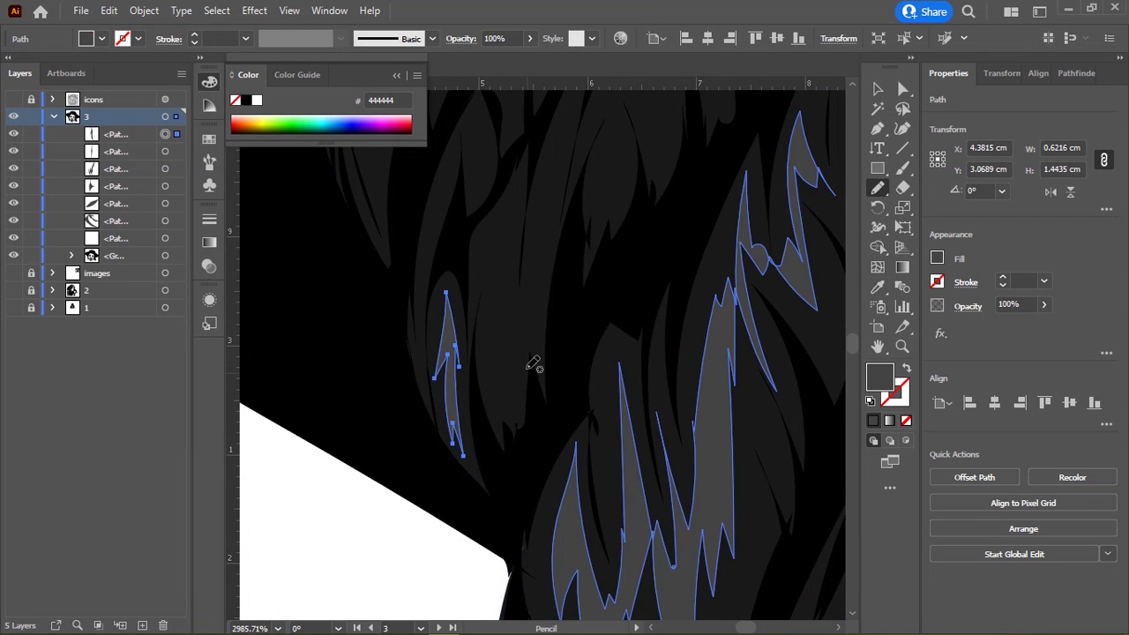
{"action": "mouse_move", "coordinate": [534, 364]}
{"action": "left_mouse_down"}
{"action": "mouse_move", "coordinate": [472, 476]}
{"action": "mouse_move", "coordinate": [414, 309]}
{"action": "left_mouse_up"}
{"action": "left_click_drag", "start_coordinate": [530, 163], "coordinate": [414, 313]}
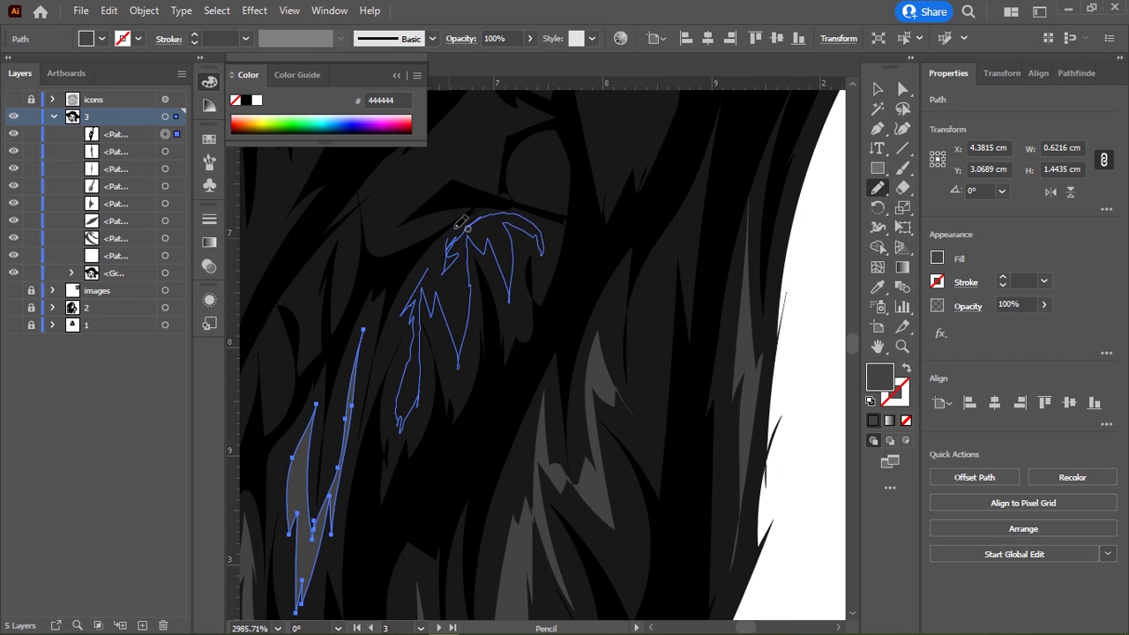
Step: Add a curved strand, a small loop and thin highlight strands higher on the braid
{"action": "left_click_drag", "start_coordinate": [406, 382], "coordinate": [450, 231]}
{"action": "left_click_drag", "start_coordinate": [450, 231], "coordinate": [429, 321]}
{"action": "left_click_drag", "start_coordinate": [496, 315], "coordinate": [450, 328]}
{"action": "left_click_drag", "start_coordinate": [365, 318], "coordinate": [521, 386]}
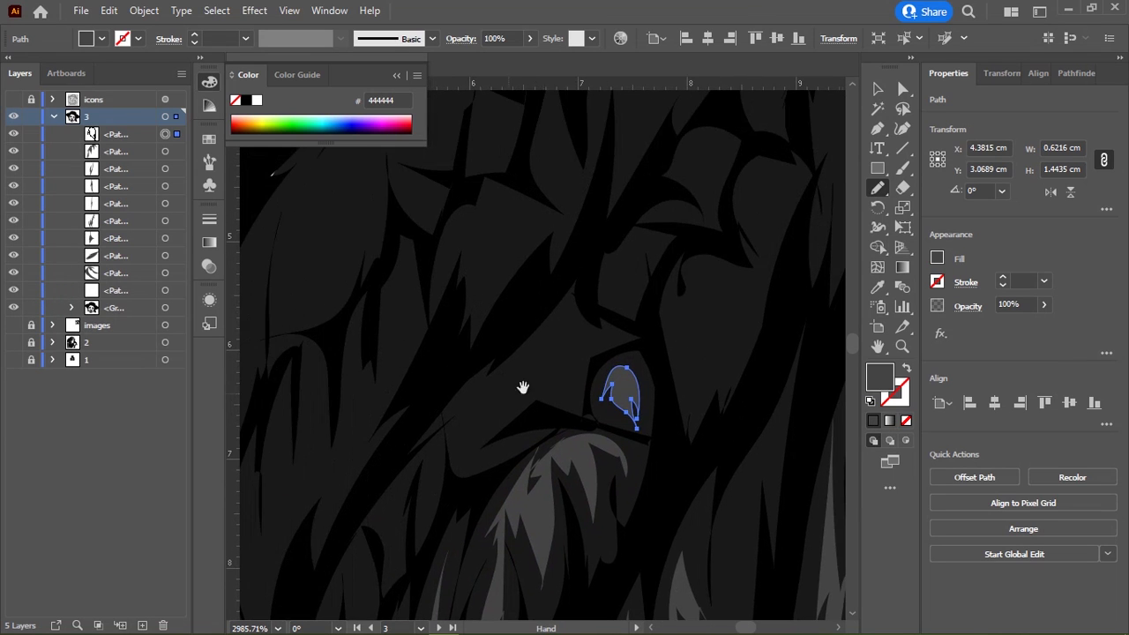
{"action": "mouse_move", "coordinate": [565, 309]}
{"action": "left_mouse_down"}
{"action": "mouse_move", "coordinate": [470, 397]}
{"action": "mouse_move", "coordinate": [537, 378]}
{"action": "mouse_move", "coordinate": [580, 298]}
{"action": "left_mouse_up"}
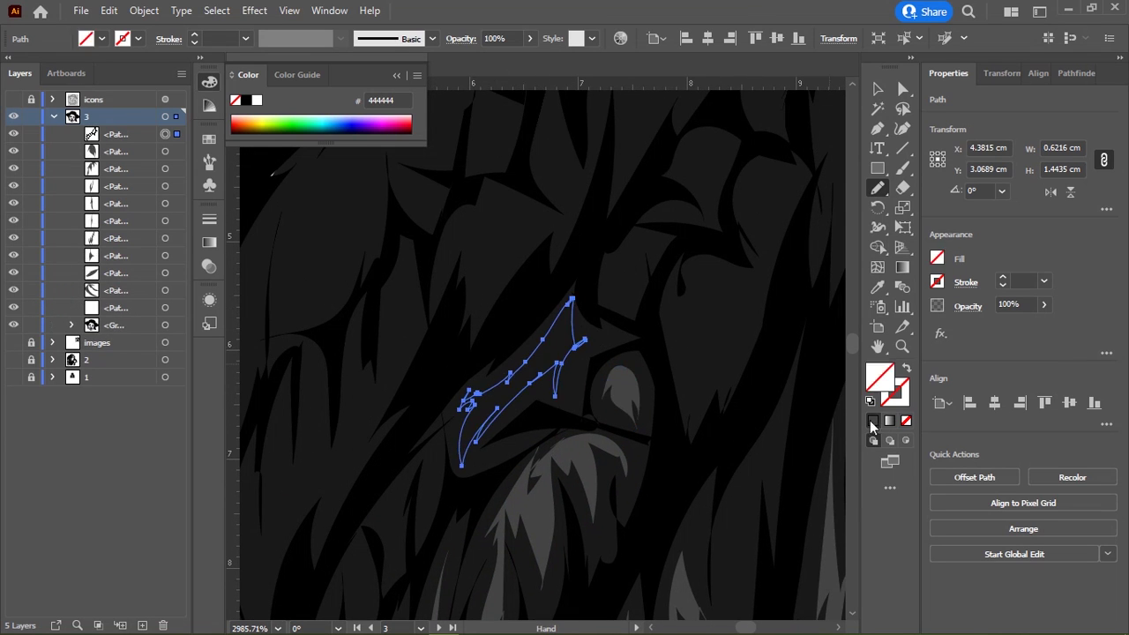
{"action": "left_click_drag", "start_coordinate": [370, 556], "coordinate": [454, 359]}
{"action": "mouse_move", "coordinate": [403, 452]}
{"action": "left_mouse_down"}
{"action": "mouse_move", "coordinate": [434, 318]}
{"action": "mouse_move", "coordinate": [395, 547]}
{"action": "left_mouse_up"}
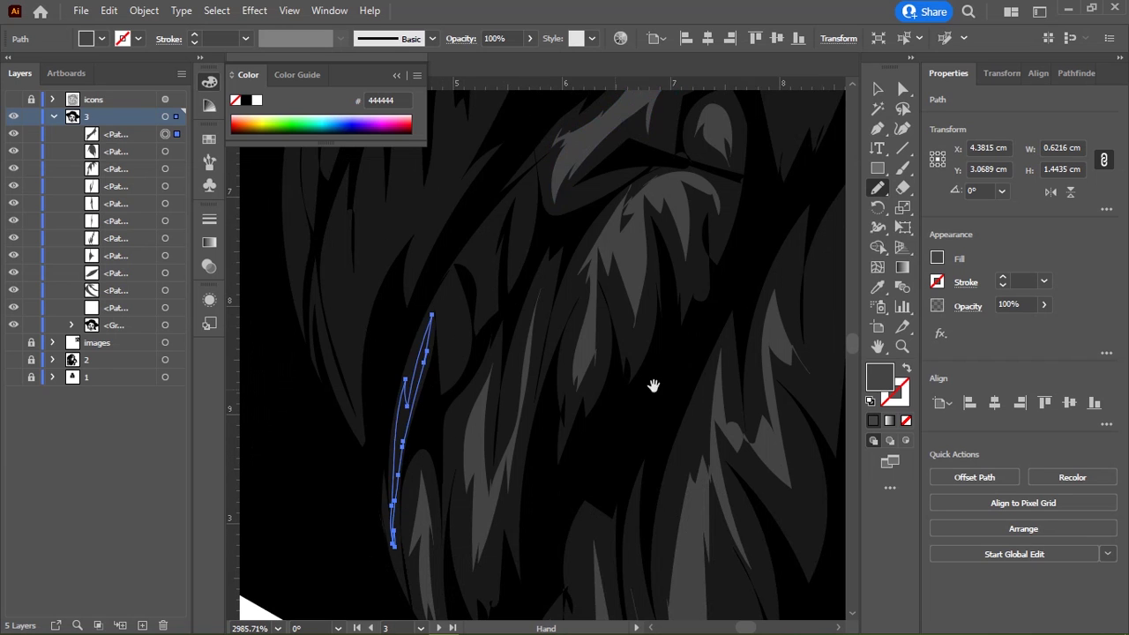
{"action": "mouse_move", "coordinate": [451, 325]}
{"action": "left_mouse_down"}
{"action": "mouse_move", "coordinate": [423, 415]}
{"action": "mouse_move", "coordinate": [458, 378]}
{"action": "mouse_move", "coordinate": [472, 289]}
{"action": "left_mouse_up"}
Step: Draw several small highlight strands beside the previous ones and begin a long strand
{"action": "left_click_drag", "start_coordinate": [553, 304], "coordinate": [509, 375]}
{"action": "left_click_drag", "start_coordinate": [445, 414], "coordinate": [467, 353]}
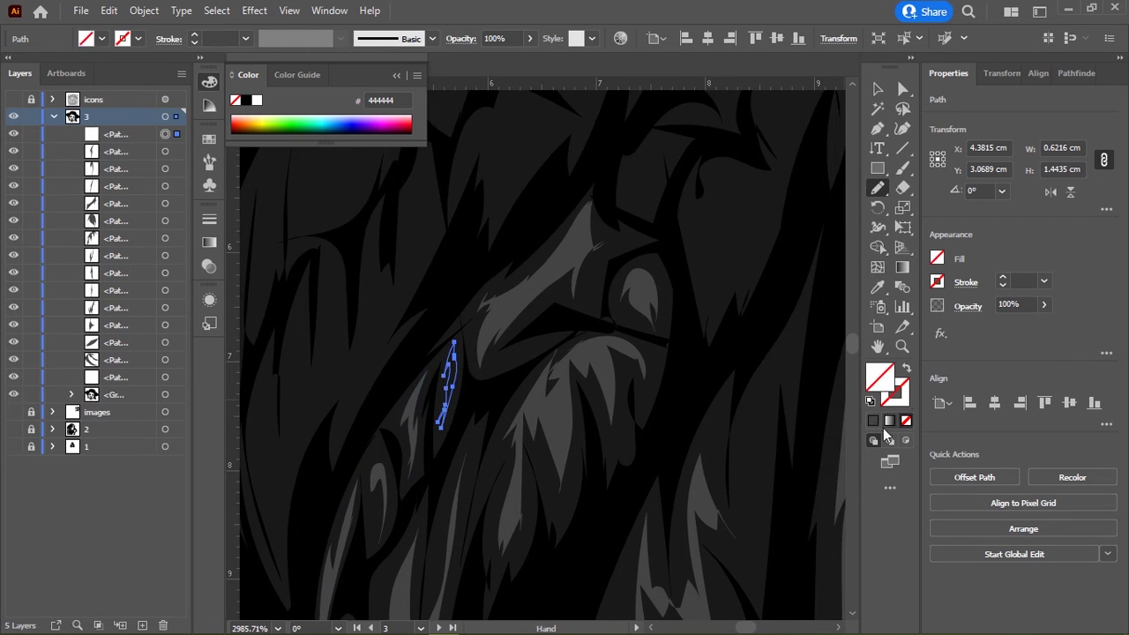
{"action": "mouse_move", "coordinate": [664, 158]}
{"action": "left_mouse_down"}
{"action": "mouse_move", "coordinate": [505, 290]}
{"action": "mouse_move", "coordinate": [491, 333]}
{"action": "left_mouse_up"}
{"action": "left_click_drag", "start_coordinate": [564, 327], "coordinate": [474, 391]}
{"action": "mouse_move", "coordinate": [479, 361]}
{"action": "left_mouse_down"}
{"action": "mouse_move", "coordinate": [479, 467]}
{"action": "mouse_move", "coordinate": [567, 292]}
{"action": "mouse_move", "coordinate": [510, 415]}
{"action": "left_mouse_up"}
{"action": "scroll", "coordinate": [605, 328], "scroll_direction": "up", "scroll_amount": 2}
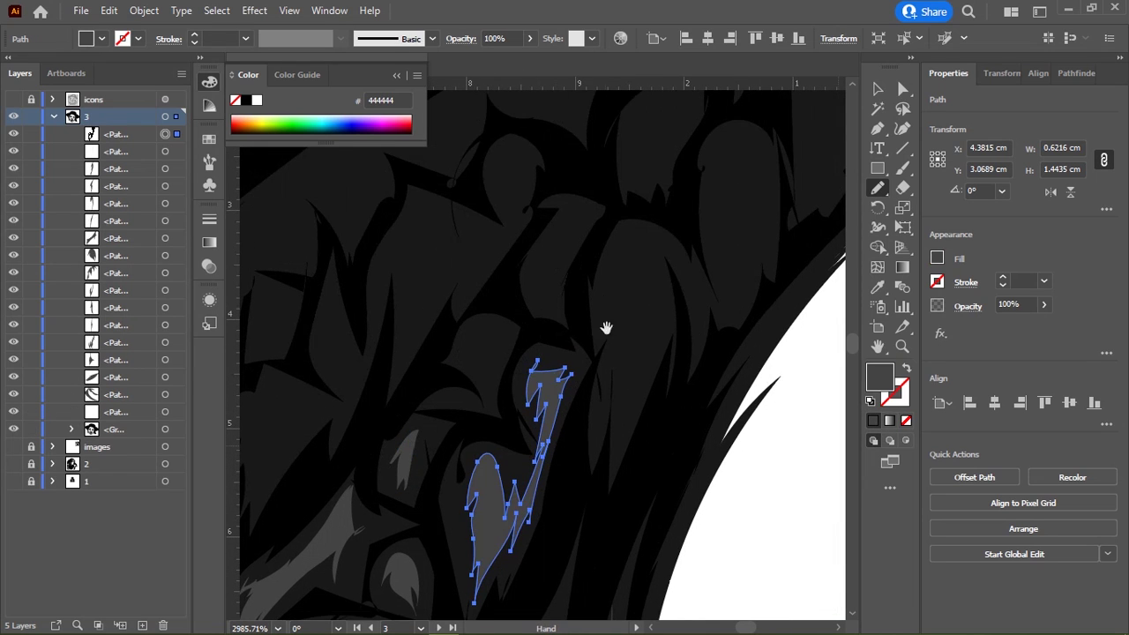
{"action": "mouse_move", "coordinate": [622, 254]}
{"action": "left_mouse_down"}
{"action": "mouse_move", "coordinate": [617, 363]}
{"action": "mouse_move", "coordinate": [650, 256]}
{"action": "left_mouse_up"}
Step: Close the latest strands into filled shapes with gray #444444
{"action": "left_click", "coordinate": [873, 421]}
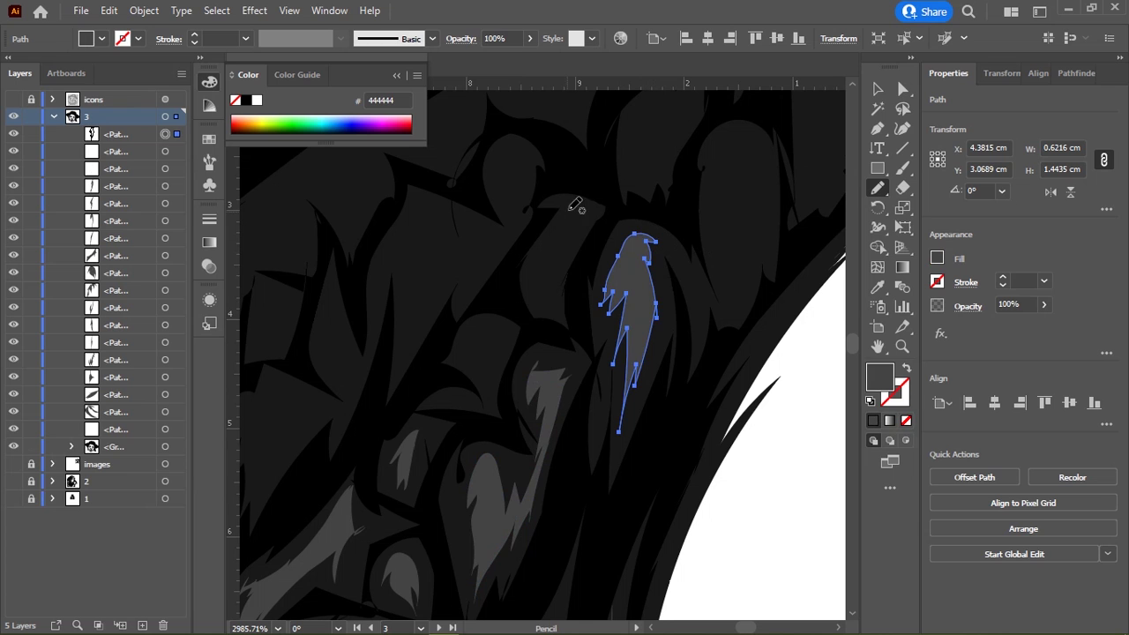
{"action": "left_click_drag", "start_coordinate": [575, 202], "coordinate": [571, 209]}
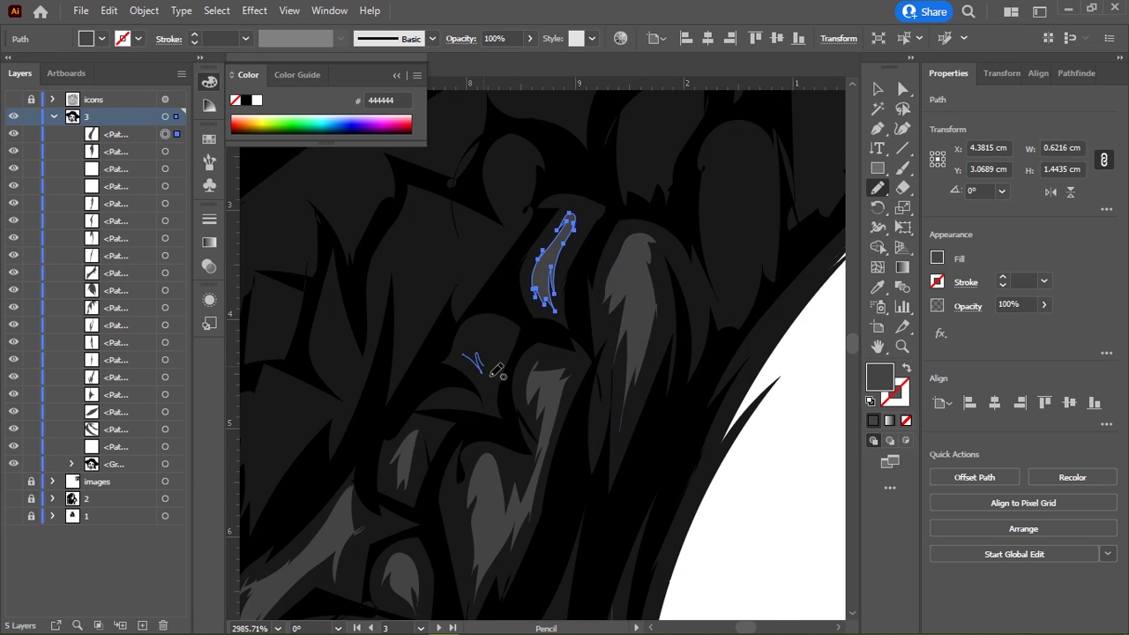
{"action": "mouse_move", "coordinate": [467, 346]}
{"action": "left_mouse_down"}
{"action": "mouse_move", "coordinate": [470, 316]}
{"action": "mouse_move", "coordinate": [605, 285]}
{"action": "left_mouse_up"}
{"action": "scroll", "coordinate": [559, 270], "scroll_direction": "up", "scroll_amount": 2}
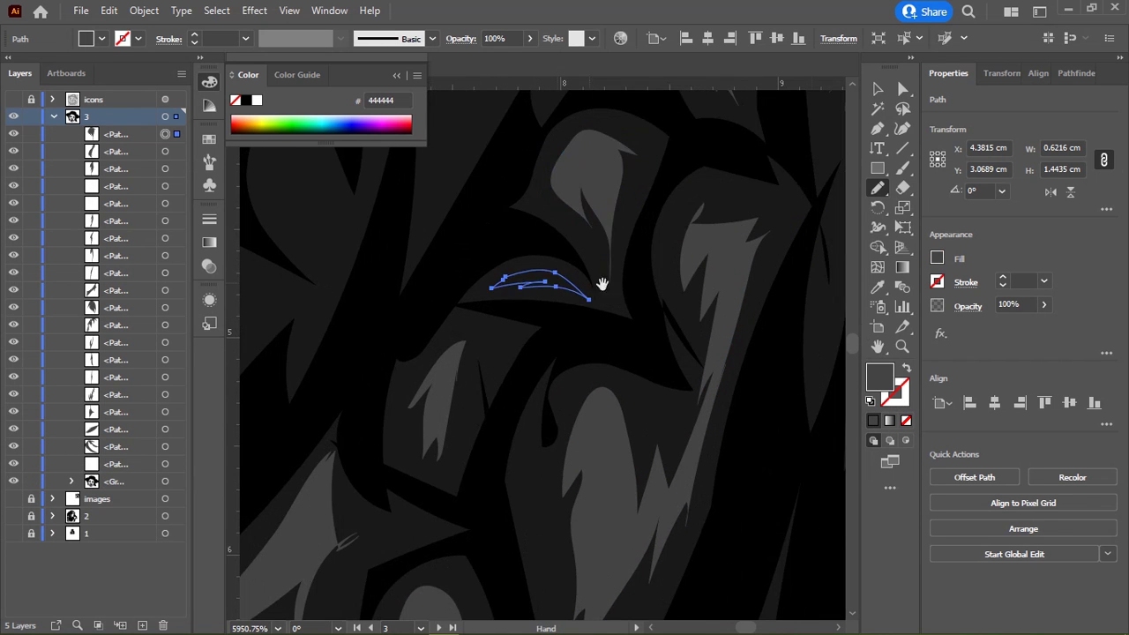
{"action": "scroll", "coordinate": [516, 299], "scroll_direction": "down", "scroll_amount": 3}
{"action": "scroll", "coordinate": [516, 298], "scroll_direction": "down", "scroll_amount": 5}
{"action": "scroll", "coordinate": [504, 317], "scroll_direction": "up", "scroll_amount": 8}
{"action": "scroll", "coordinate": [612, 317], "scroll_direction": "up", "scroll_amount": 2}
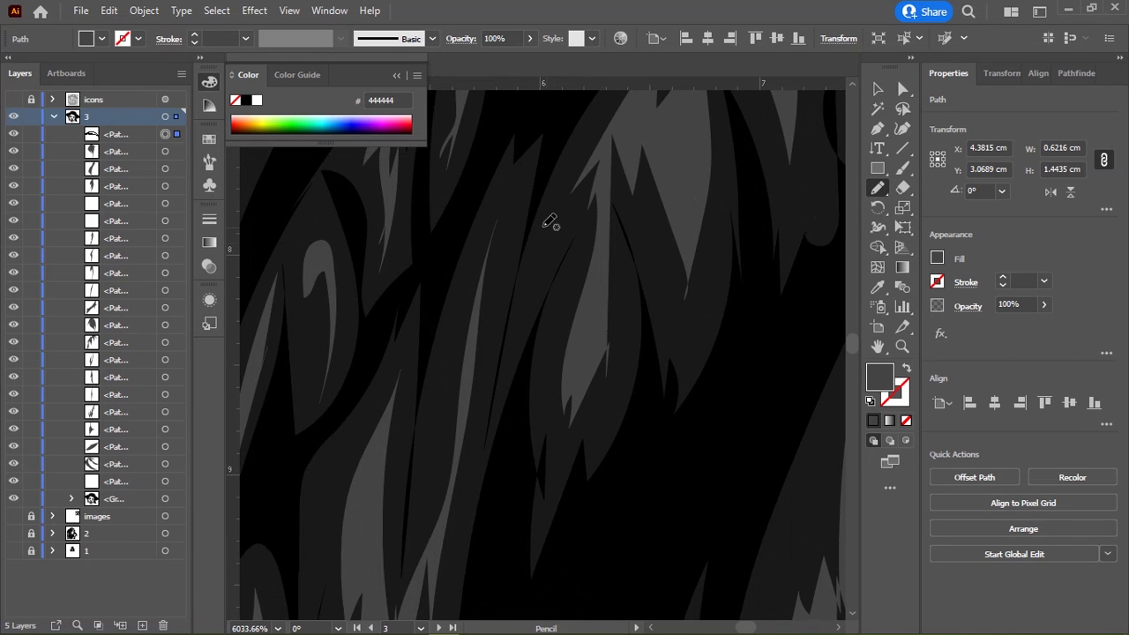
Step: Draw leaf-shaped gray strands among the hair locks and along the braid edge
{"action": "left_click_drag", "start_coordinate": [563, 195], "coordinate": [562, 198]}
{"action": "scroll", "coordinate": [573, 247], "scroll_direction": "down", "scroll_amount": 5}
{"action": "scroll", "coordinate": [442, 202], "scroll_direction": "up", "scroll_amount": 4}
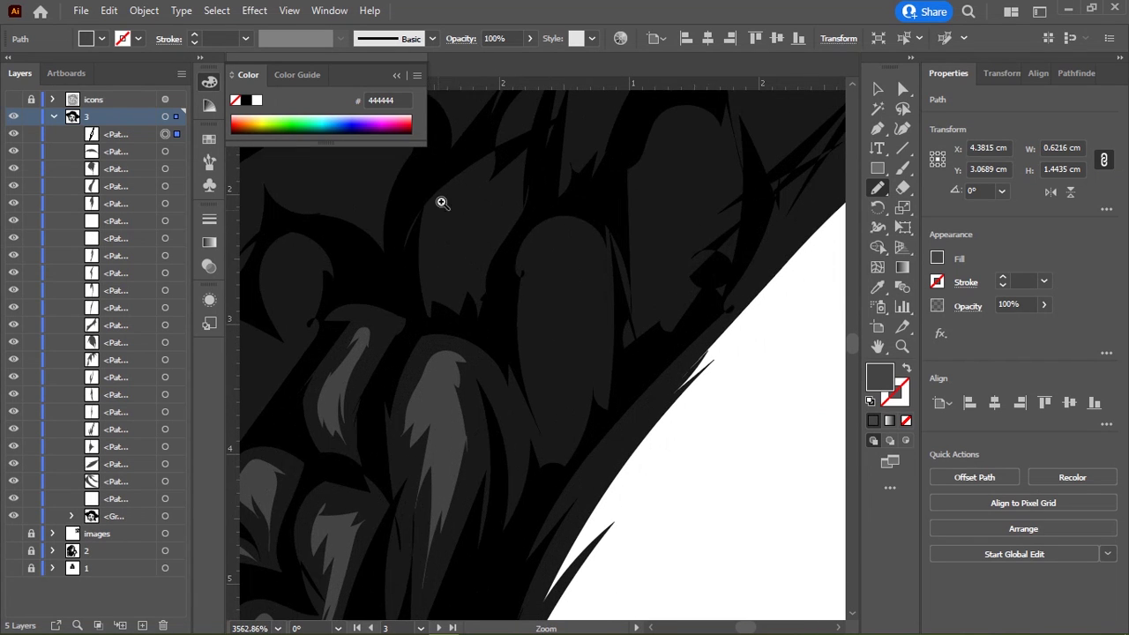
{"action": "left_click_drag", "start_coordinate": [487, 196], "coordinate": [490, 200]}
{"action": "scroll", "coordinate": [377, 228], "scroll_direction": "right", "scroll_amount": 3}
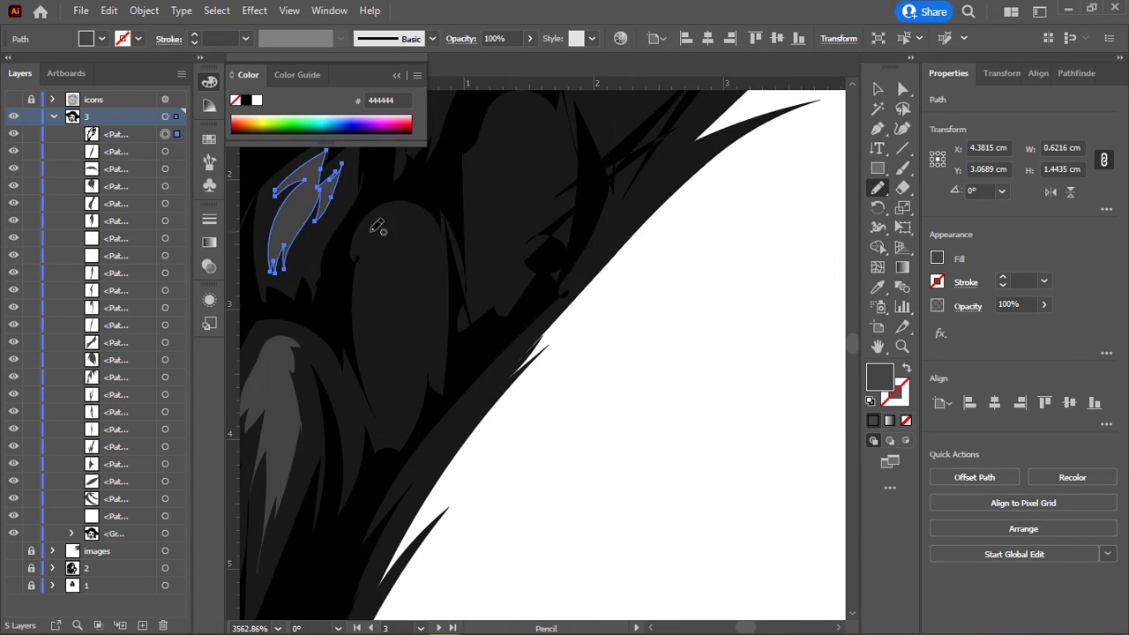
{"action": "left_click_drag", "start_coordinate": [433, 249], "coordinate": [408, 329]}
{"action": "scroll", "coordinate": [438, 265], "scroll_direction": "up", "scroll_amount": 3}
{"action": "scroll", "coordinate": [438, 264], "scroll_direction": "right", "scroll_amount": 2}
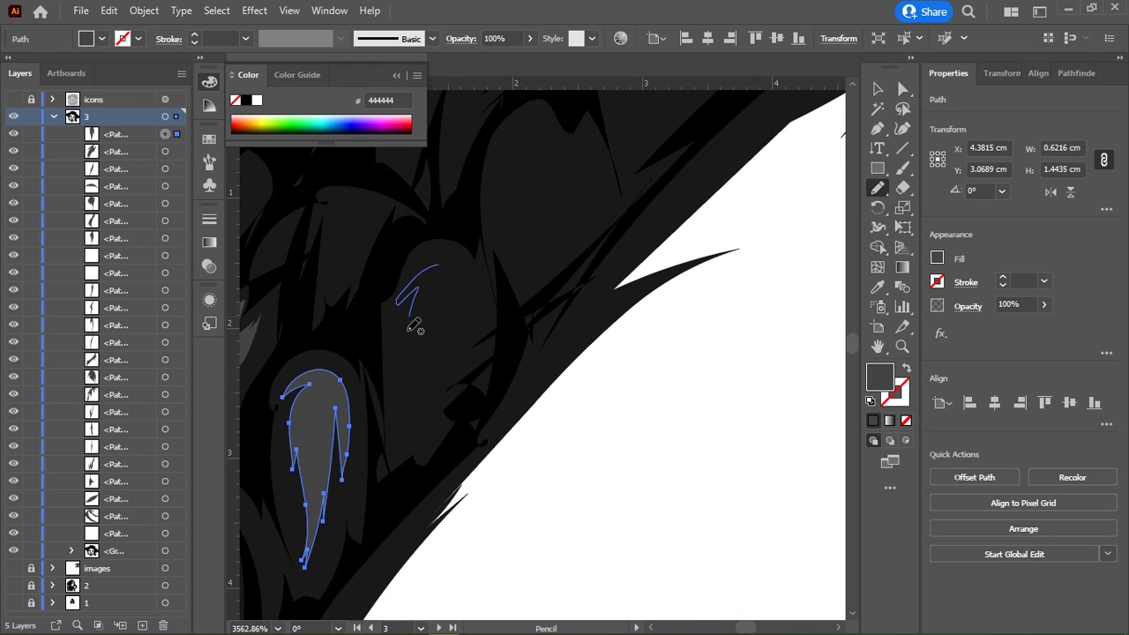
{"action": "left_click_drag", "start_coordinate": [476, 294], "coordinate": [472, 304]}
{"action": "scroll", "coordinate": [438, 309], "scroll_direction": "down", "scroll_amount": 3}
Step: Draw curved, jagged and small gray highlight strands along the braid
{"action": "scroll", "coordinate": [435, 365], "scroll_direction": "down", "scroll_amount": 2}
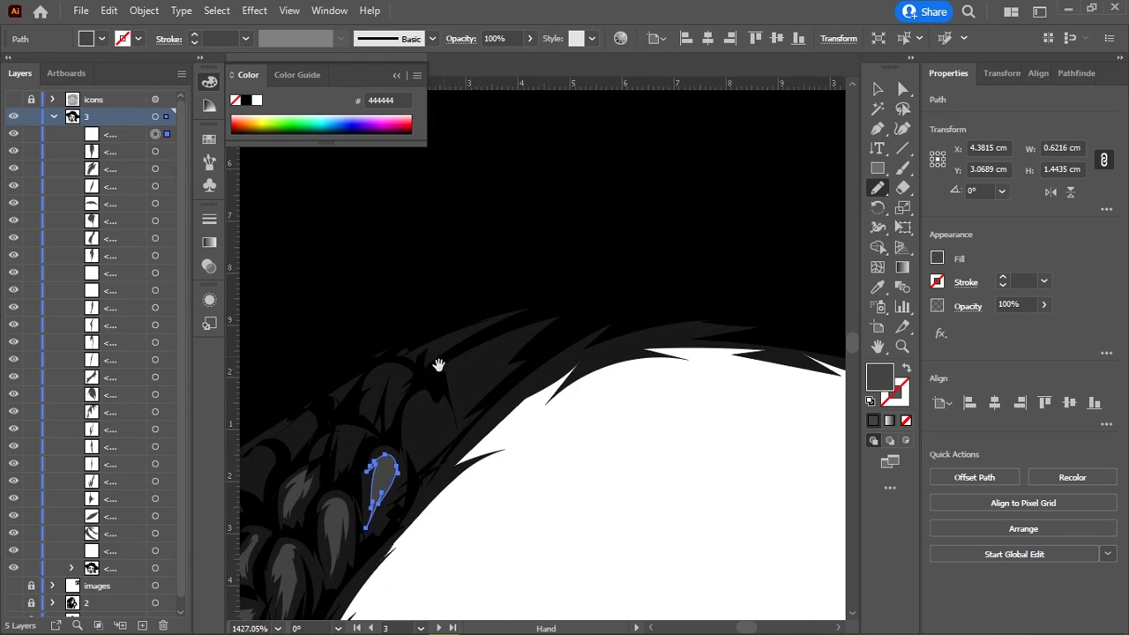
{"action": "scroll", "coordinate": [436, 365], "scroll_direction": "up", "scroll_amount": 3}
{"action": "left_click_drag", "start_coordinate": [422, 381], "coordinate": [434, 406]}
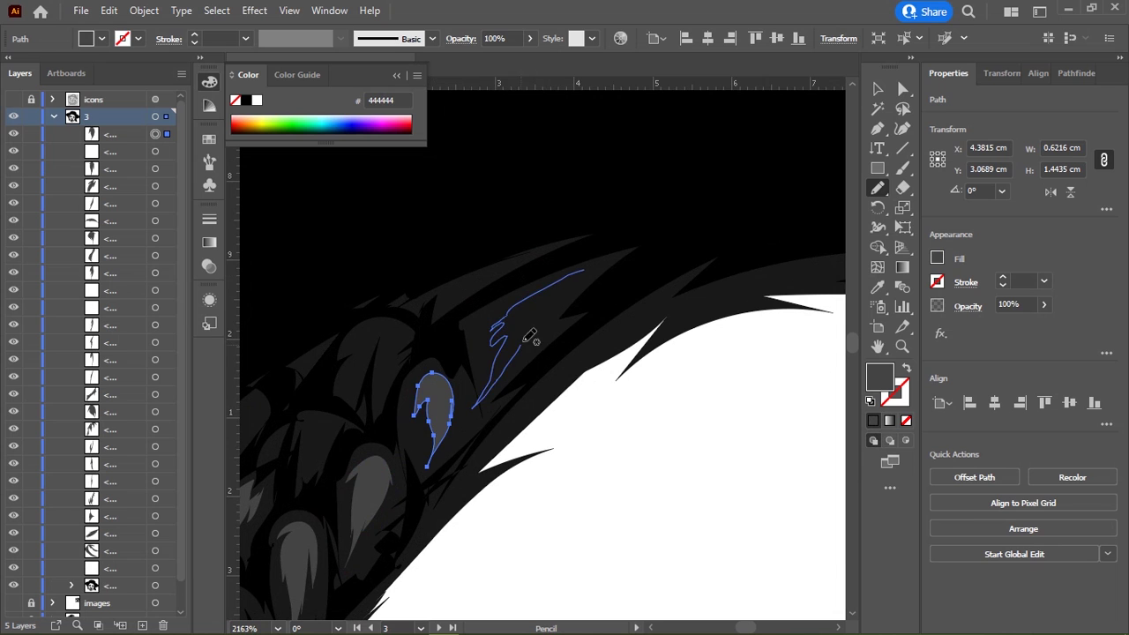
{"action": "left_click_drag", "start_coordinate": [527, 338], "coordinate": [583, 272]}
{"action": "scroll", "coordinate": [570, 326], "scroll_direction": "up", "scroll_amount": 2}
{"action": "left_click_drag", "start_coordinate": [494, 328], "coordinate": [554, 311]}
{"action": "scroll", "coordinate": [617, 353], "scroll_direction": "down", "scroll_amount": 2}
{"action": "mouse_move", "coordinate": [657, 319]}
{"action": "left_mouse_down"}
{"action": "mouse_move", "coordinate": [660, 385]}
{"action": "mouse_move", "coordinate": [670, 322]}
{"action": "left_mouse_up"}
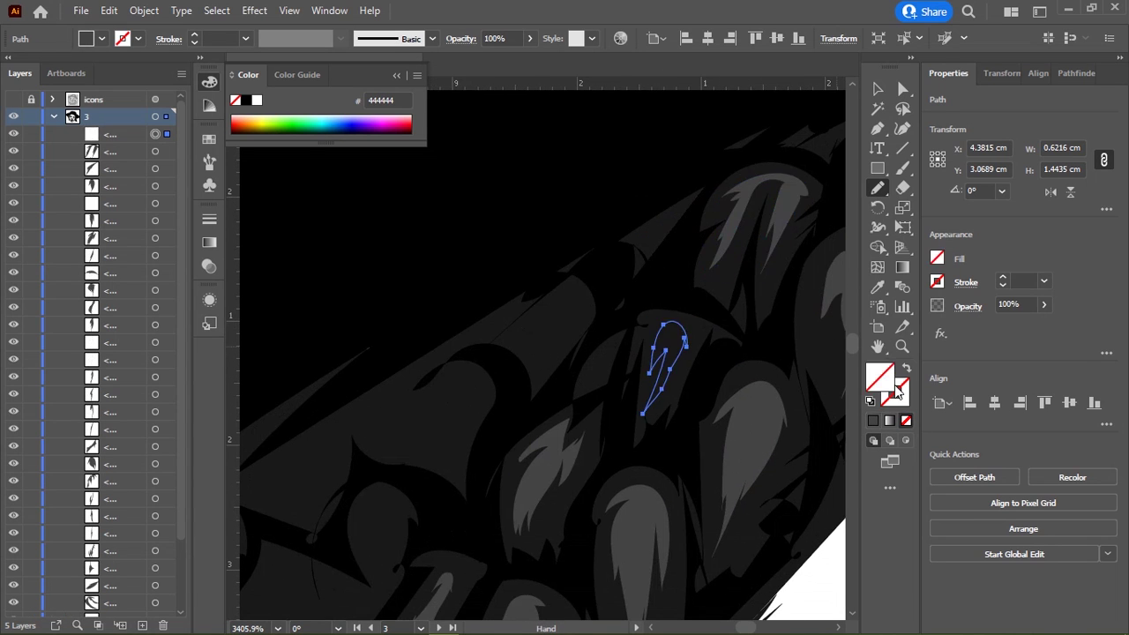
{"action": "scroll", "coordinate": [617, 353], "scroll_direction": "down", "scroll_amount": 2}
{"action": "mouse_move", "coordinate": [505, 466]}
{"action": "left_mouse_down"}
{"action": "mouse_move", "coordinate": [668, 421]}
{"action": "mouse_move", "coordinate": [685, 452]}
{"action": "left_mouse_up"}
Step: Draw a closed strand along the braid's outer edge
{"action": "scroll", "coordinate": [684, 452], "scroll_direction": "down", "scroll_amount": 2}
{"action": "scroll", "coordinate": [513, 321], "scroll_direction": "up", "scroll_amount": 3}
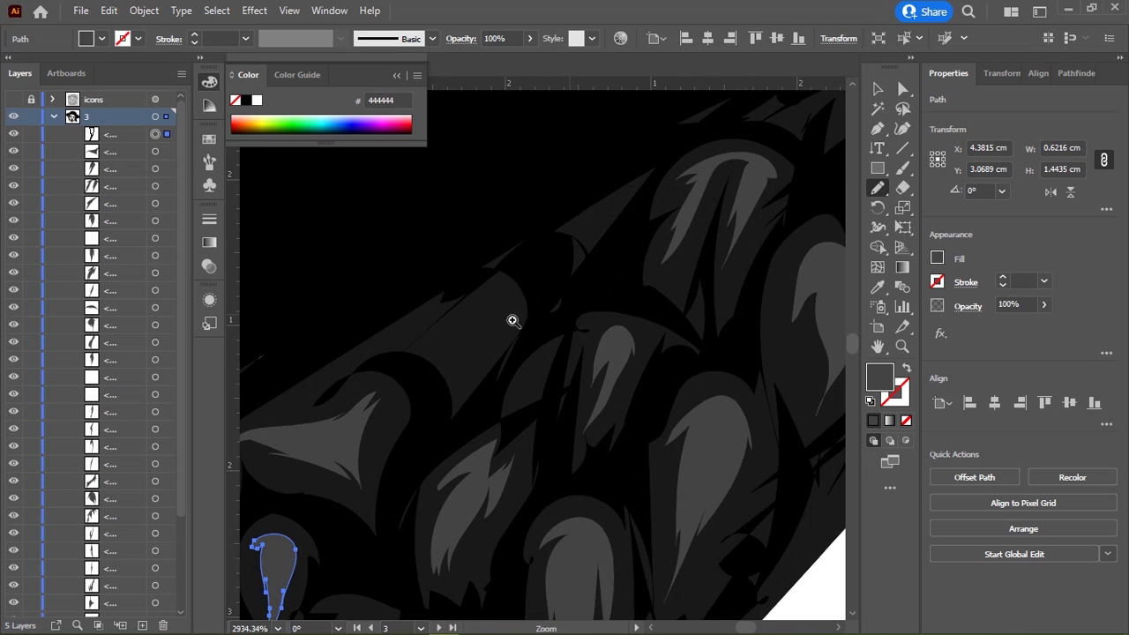
{"action": "scroll", "coordinate": [436, 332], "scroll_direction": "down", "scroll_amount": 5}
{"action": "scroll", "coordinate": [499, 302], "scroll_direction": "down", "scroll_amount": 3}
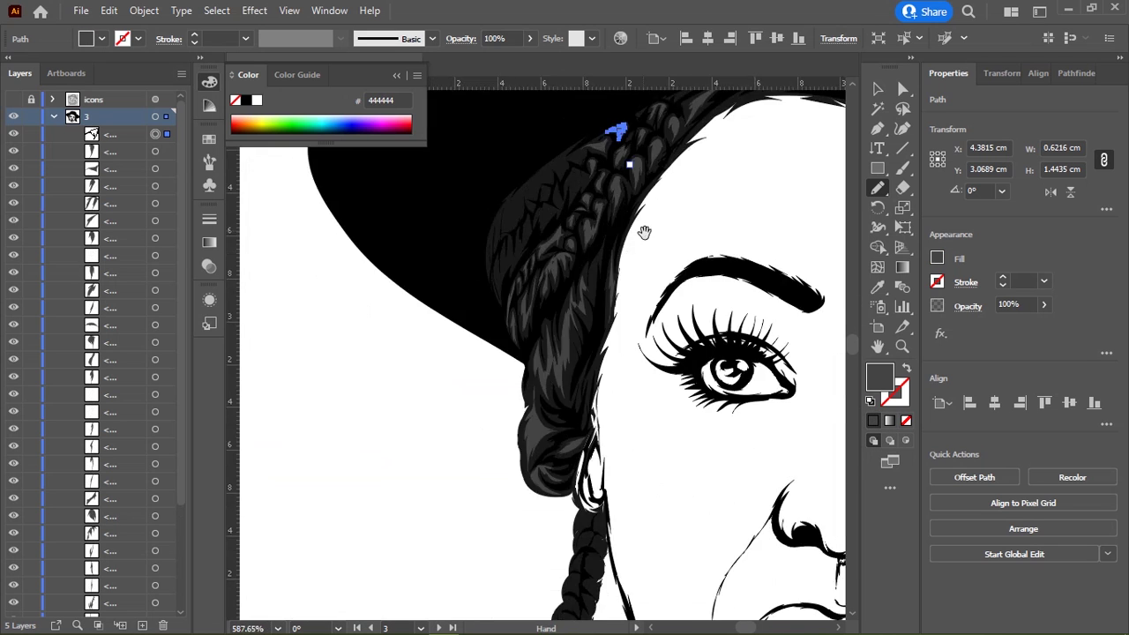
{"action": "scroll", "coordinate": [514, 218], "scroll_direction": "up", "scroll_amount": 2}
{"action": "left_click_drag", "start_coordinate": [348, 521], "coordinate": [471, 469]}
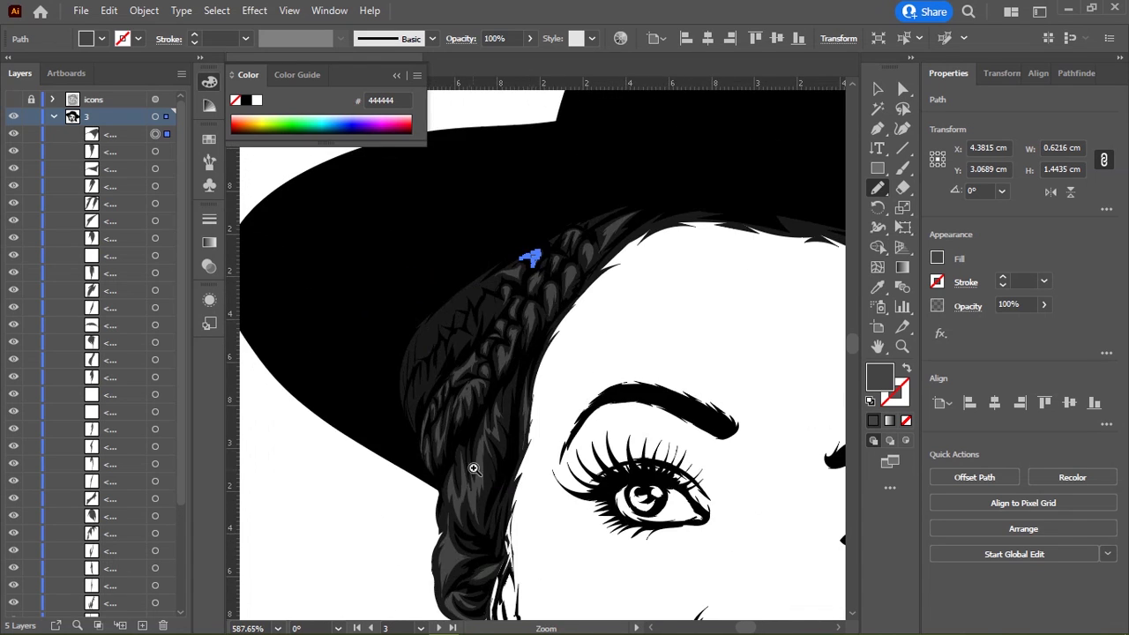
{"action": "scroll", "coordinate": [473, 327], "scroll_direction": "up", "scroll_amount": 5}
{"action": "left_click_drag", "start_coordinate": [503, 256], "coordinate": [499, 265]}
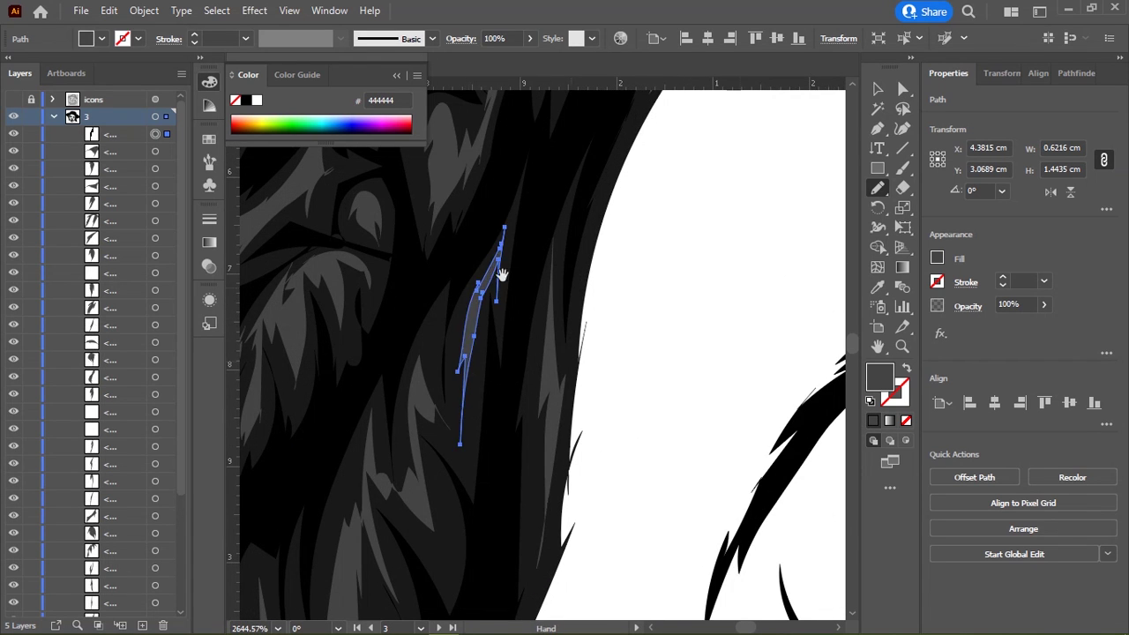
{"action": "scroll", "coordinate": [486, 353], "scroll_direction": "up", "scroll_amount": 3}
{"action": "scroll", "coordinate": [522, 302], "scroll_direction": "up", "scroll_amount": 2}
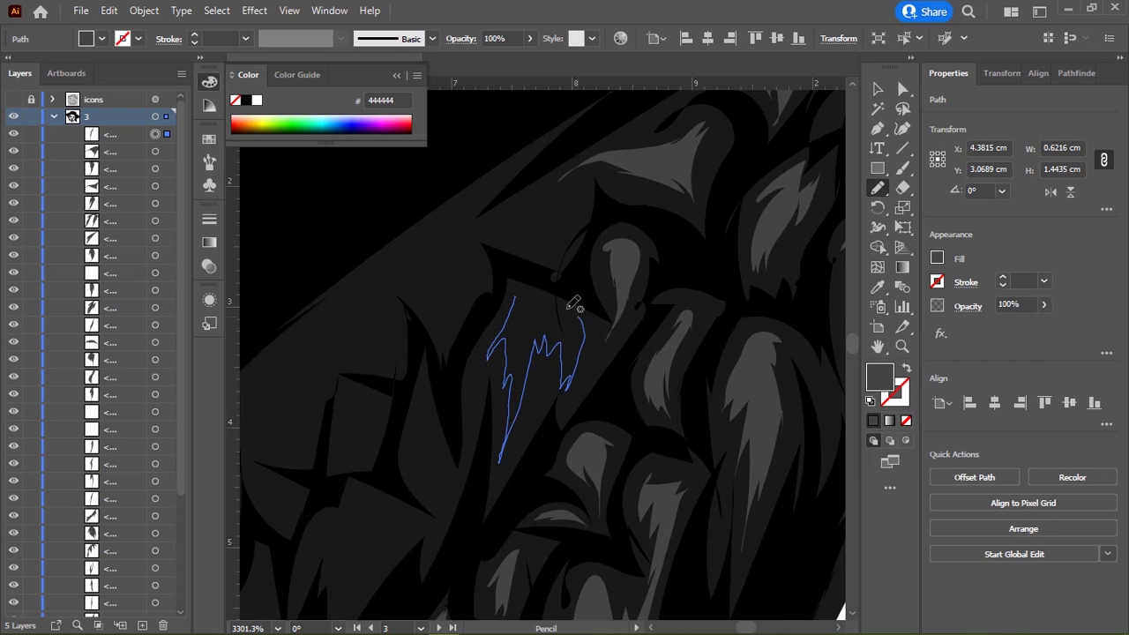
{"action": "left_click_drag", "start_coordinate": [571, 303], "coordinate": [519, 300]}
Step: Add closed strands near the braid top and a small one mid-braid
{"action": "scroll", "coordinate": [524, 324], "scroll_direction": "up", "scroll_amount": 3}
{"action": "left_click_drag", "start_coordinate": [573, 348], "coordinate": [506, 334]}
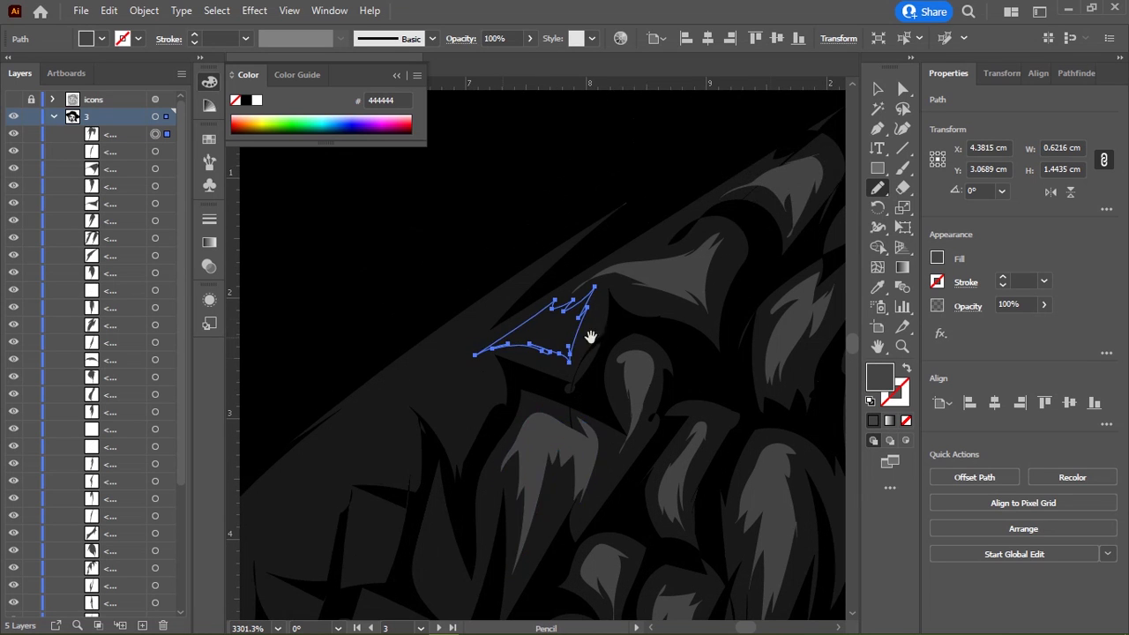
{"action": "scroll", "coordinate": [529, 335], "scroll_direction": "down", "scroll_amount": 3}
{"action": "scroll", "coordinate": [530, 335], "scroll_direction": "left", "scroll_amount": 4}
{"action": "left_click_drag", "start_coordinate": [554, 269], "coordinate": [633, 269]}
{"action": "left_click_drag", "start_coordinate": [662, 173], "coordinate": [638, 295]}
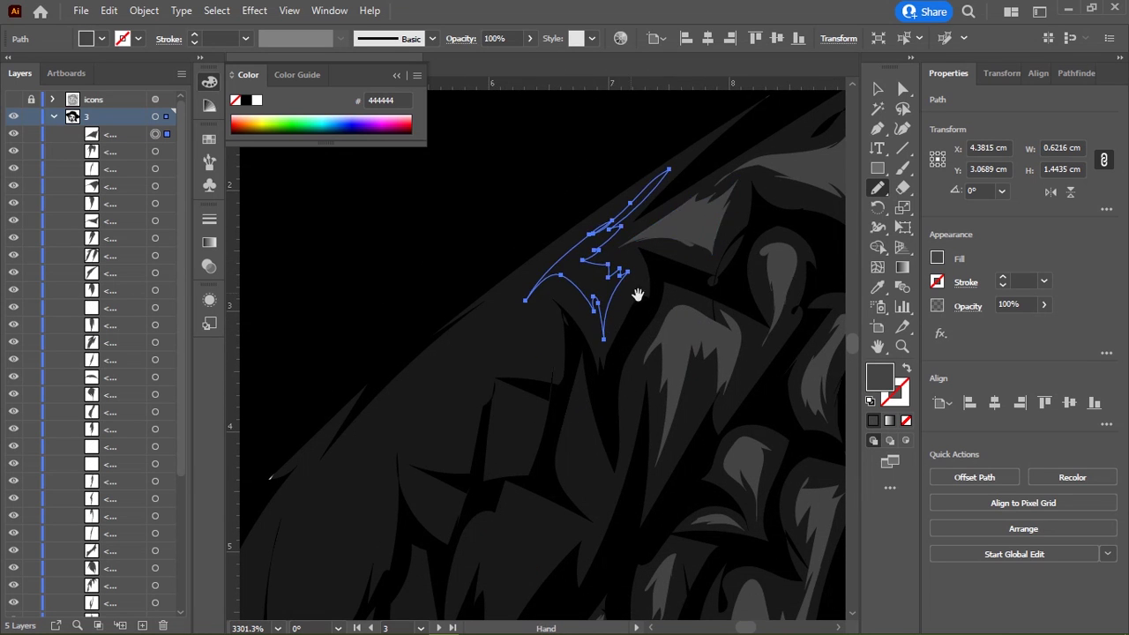
{"action": "scroll", "coordinate": [626, 294], "scroll_direction": "down", "scroll_amount": 3}
{"action": "scroll", "coordinate": [626, 294], "scroll_direction": "left", "scroll_amount": 3}
{"action": "left_click_drag", "start_coordinate": [596, 335], "coordinate": [593, 343]}
Step: Give the new strand the gray fill and draw more closed gray strands on the right and lower left
{"action": "key", "text": "comma"}
{"action": "scroll", "coordinate": [600, 227], "scroll_direction": "down", "scroll_amount": 2}
{"action": "scroll", "coordinate": [601, 228], "scroll_direction": "right", "scroll_amount": 2}
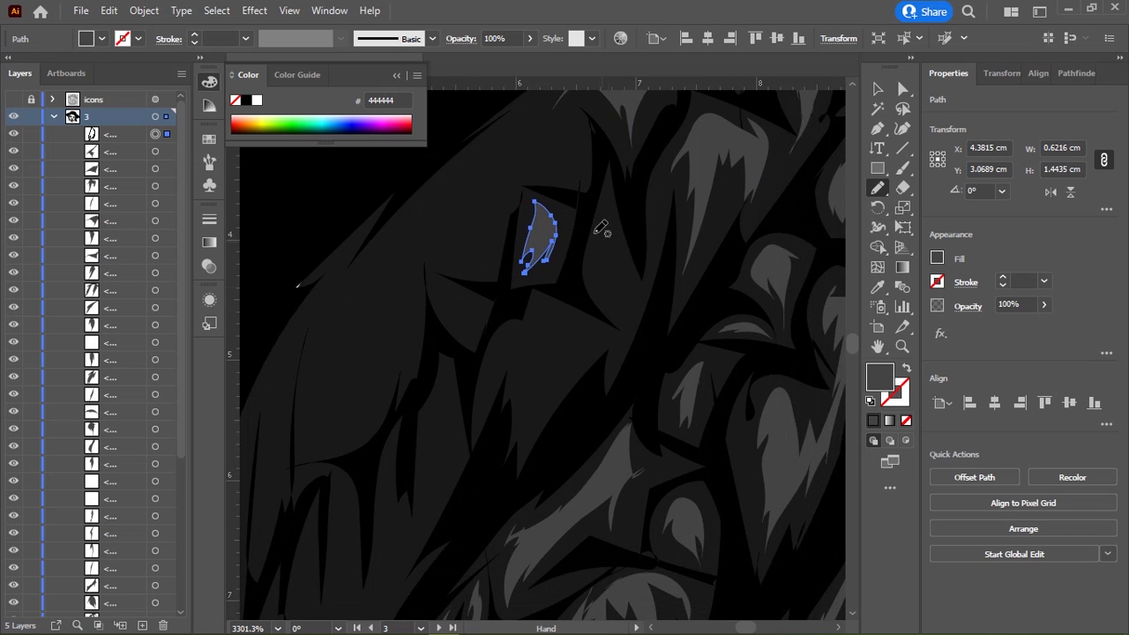
{"action": "left_click_drag", "start_coordinate": [625, 253], "coordinate": [621, 265]}
{"action": "left_click_drag", "start_coordinate": [479, 407], "coordinate": [515, 341]}
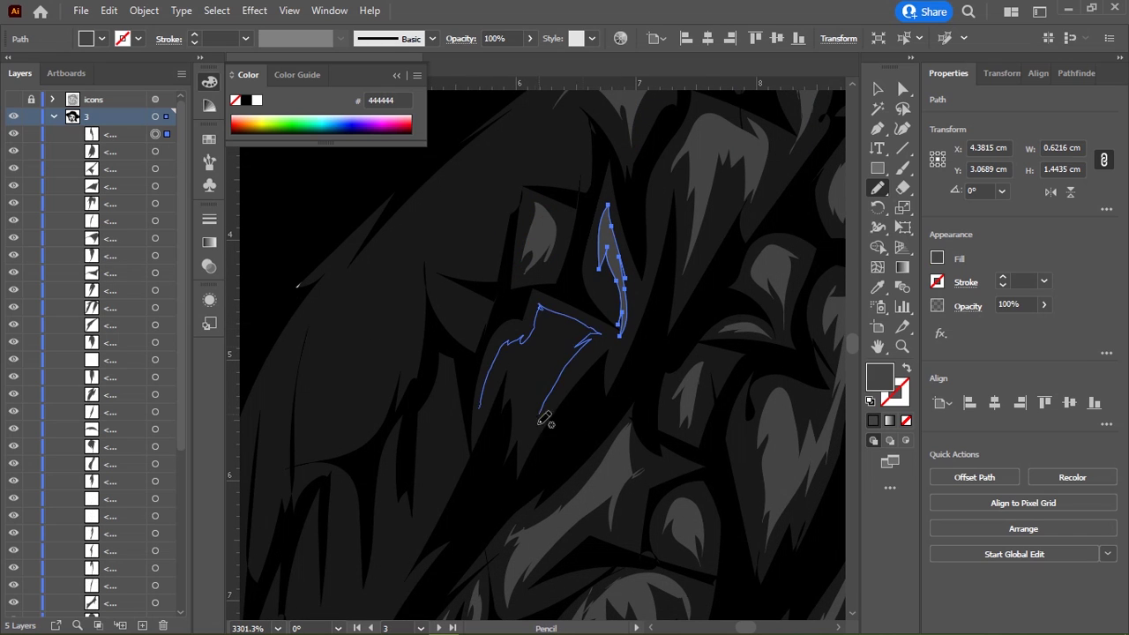
{"action": "left_click_drag", "start_coordinate": [487, 398], "coordinate": [481, 404]}
{"action": "scroll", "coordinate": [516, 293], "scroll_direction": "up", "scroll_amount": 4}
{"action": "scroll", "coordinate": [516, 294], "scroll_direction": "right", "scroll_amount": 1}
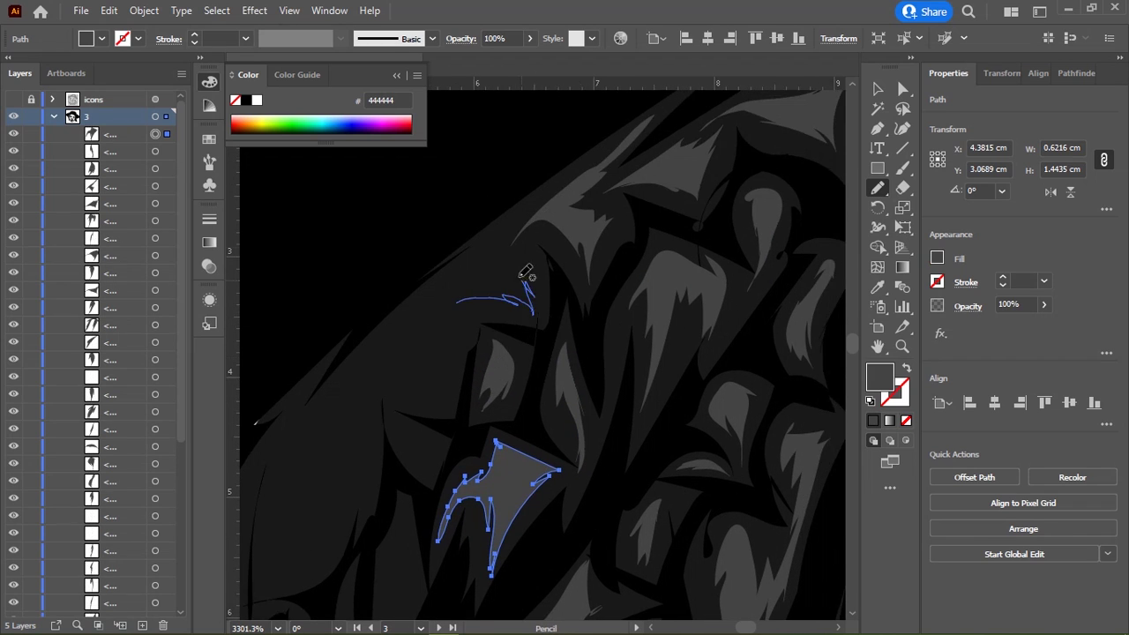
{"action": "left_click_drag", "start_coordinate": [406, 334], "coordinate": [401, 336]}
Step: Extend the selected gray strand and draw a strand down the braid's left side
{"action": "scroll", "coordinate": [539, 290], "scroll_direction": "down", "scroll_amount": 3}
{"action": "scroll", "coordinate": [539, 290], "scroll_direction": "left", "scroll_amount": 4}
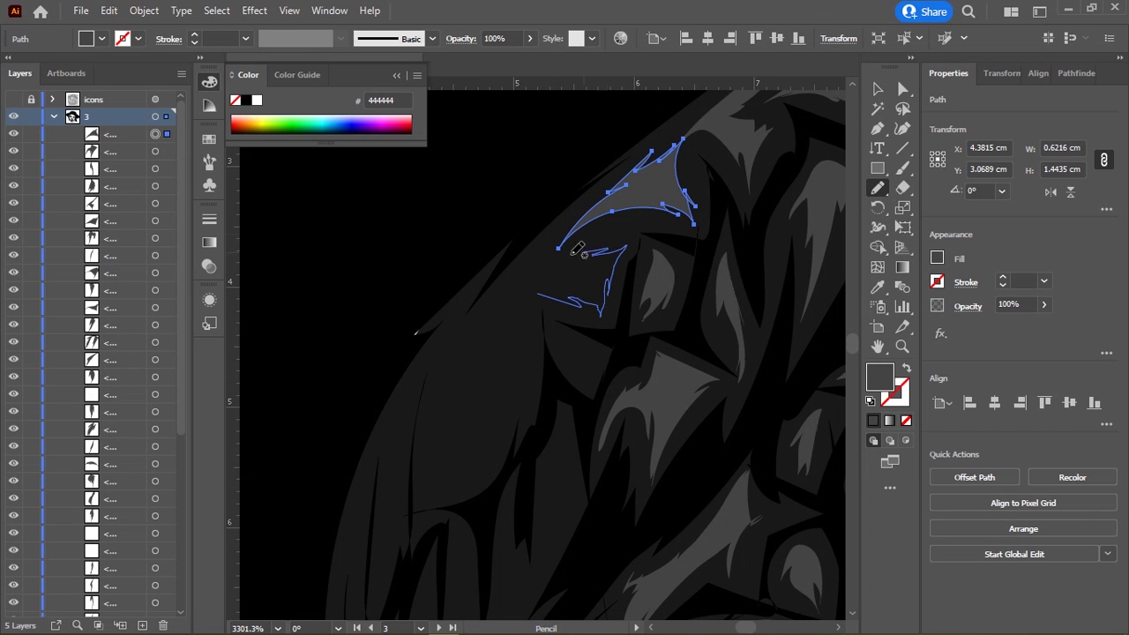
{"action": "left_click_drag", "start_coordinate": [539, 291], "coordinate": [535, 295]}
{"action": "scroll", "coordinate": [530, 291], "scroll_direction": "down", "scroll_amount": 3}
{"action": "scroll", "coordinate": [512, 292], "scroll_direction": "up", "scroll_amount": 2}
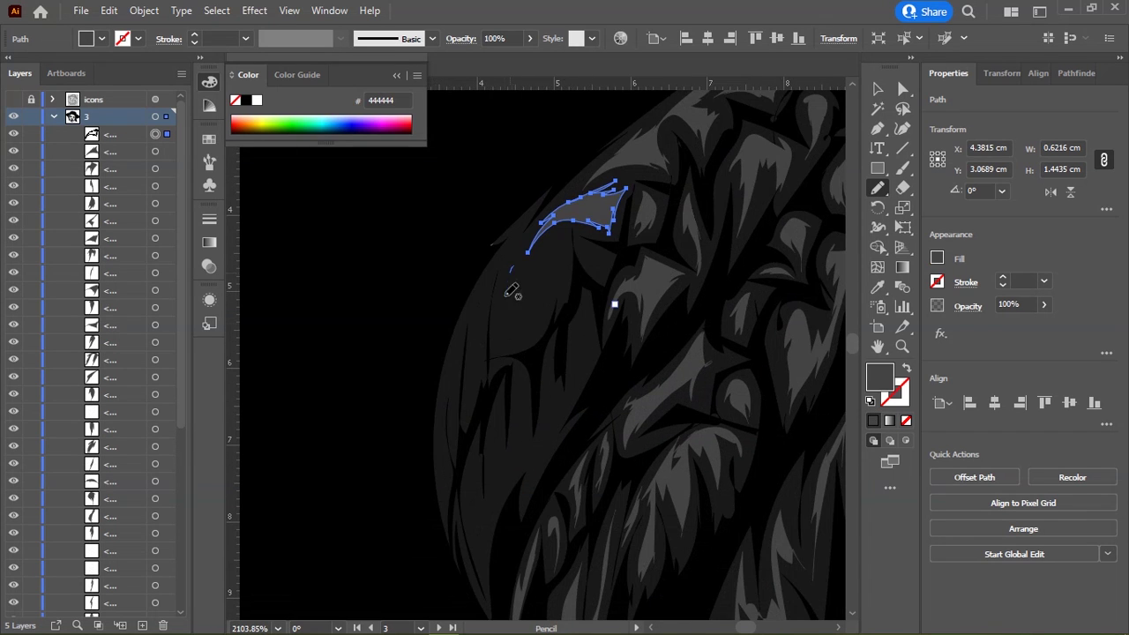
{"action": "left_click_drag", "start_coordinate": [538, 226], "coordinate": [537, 228]}
{"action": "scroll", "coordinate": [570, 335], "scroll_direction": "up", "scroll_amount": 3}
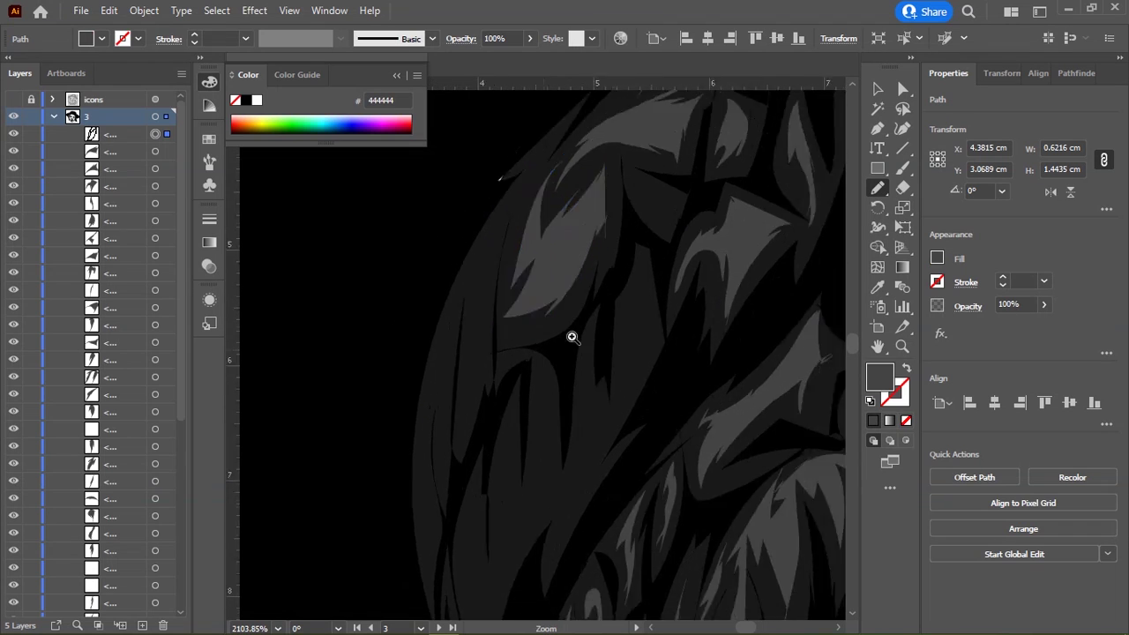
{"action": "left_click_drag", "start_coordinate": [472, 252], "coordinate": [460, 388]}
{"action": "left_click_drag", "start_coordinate": [509, 182], "coordinate": [503, 187]}
Step: Add further strokes to the strand at the braid's left
{"action": "scroll", "coordinate": [485, 250], "scroll_direction": "down", "scroll_amount": 5}
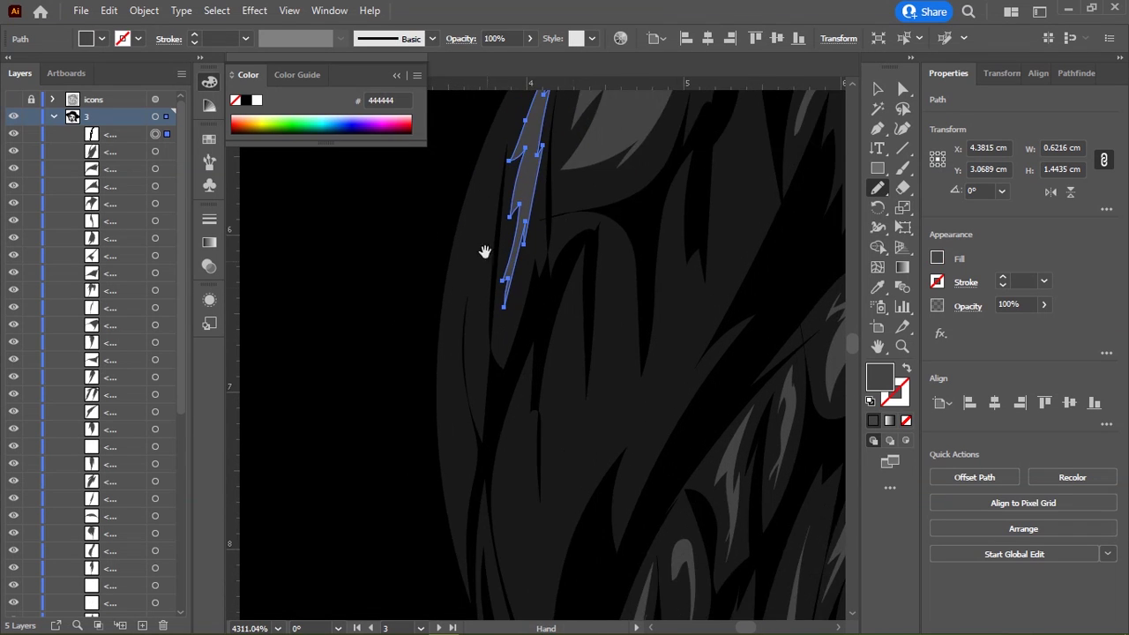
{"action": "scroll", "coordinate": [406, 256], "scroll_direction": "down", "scroll_amount": 4}
{"action": "mouse_move", "coordinate": [402, 253]}
{"action": "left_mouse_down"}
{"action": "mouse_move", "coordinate": [417, 276]}
{"action": "mouse_move", "coordinate": [419, 181]}
{"action": "left_mouse_up"}
{"action": "scroll", "coordinate": [830, 391], "scroll_direction": "up", "scroll_amount": 4}
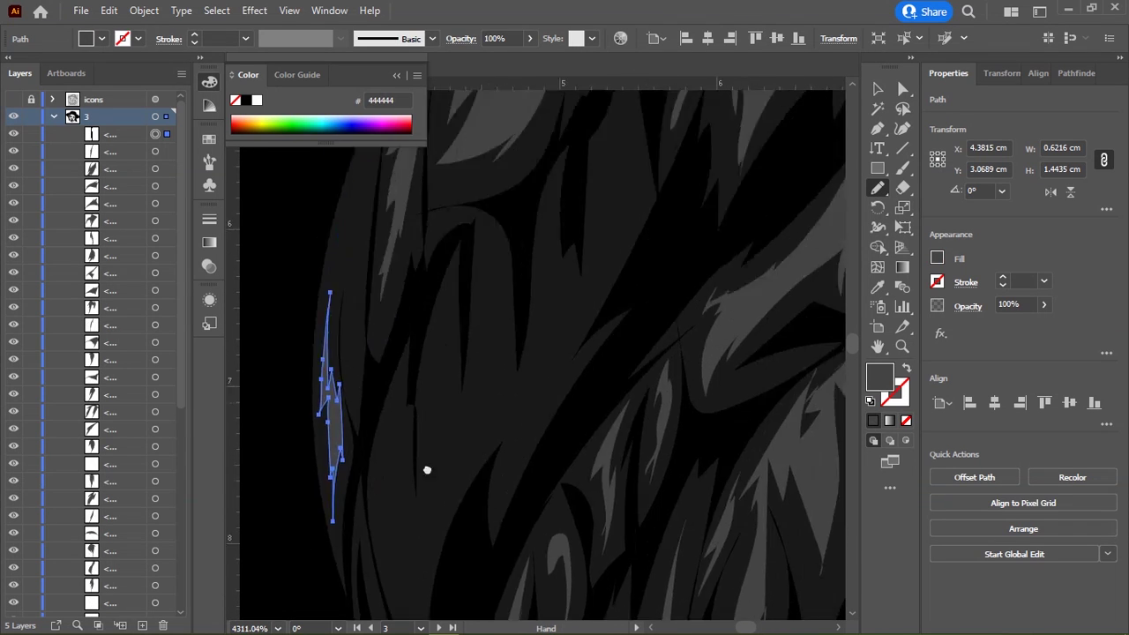
{"action": "scroll", "coordinate": [429, 468], "scroll_direction": "up", "scroll_amount": 4}
{"action": "left_click_drag", "start_coordinate": [370, 324], "coordinate": [369, 438]}
{"action": "left_click_drag", "start_coordinate": [389, 277], "coordinate": [391, 266]}
{"action": "scroll", "coordinate": [680, 327], "scroll_direction": "up", "scroll_amount": 2}
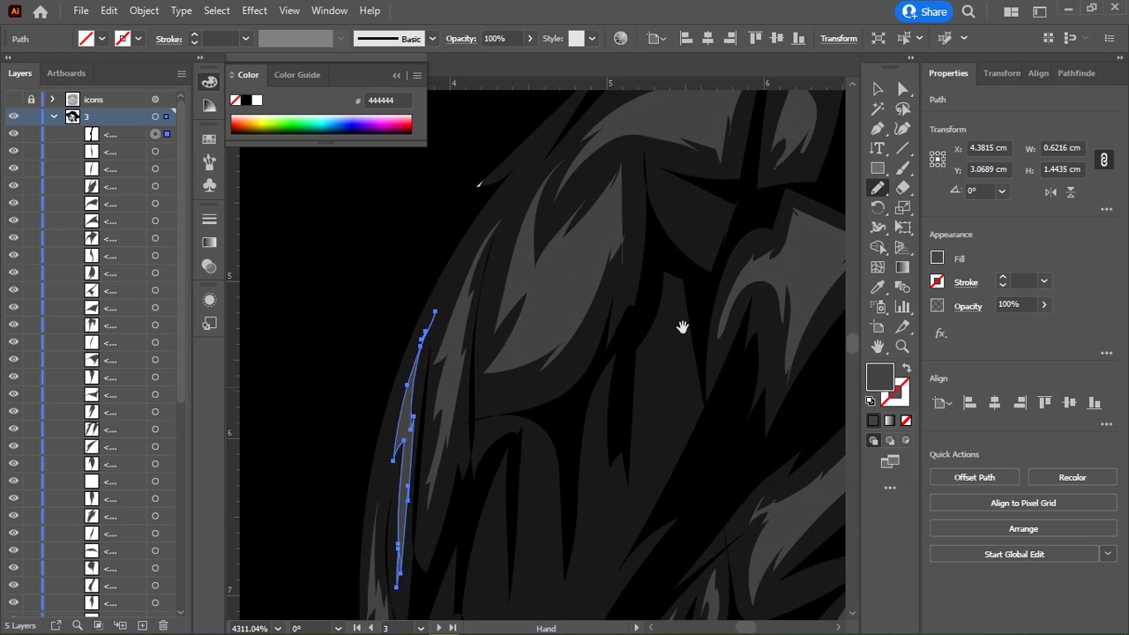
{"action": "scroll", "coordinate": [517, 371], "scroll_direction": "up", "scroll_amount": 3}
Step: Select individual paths, picking an inner strand and the braid's outer edge path
{"action": "key", "text": "ctrl+a"}
{"action": "key", "text": "a"}
{"action": "left_click", "coordinate": [512, 370]}
{"action": "left_click", "coordinate": [483, 342]}
{"action": "key", "text": "n"}
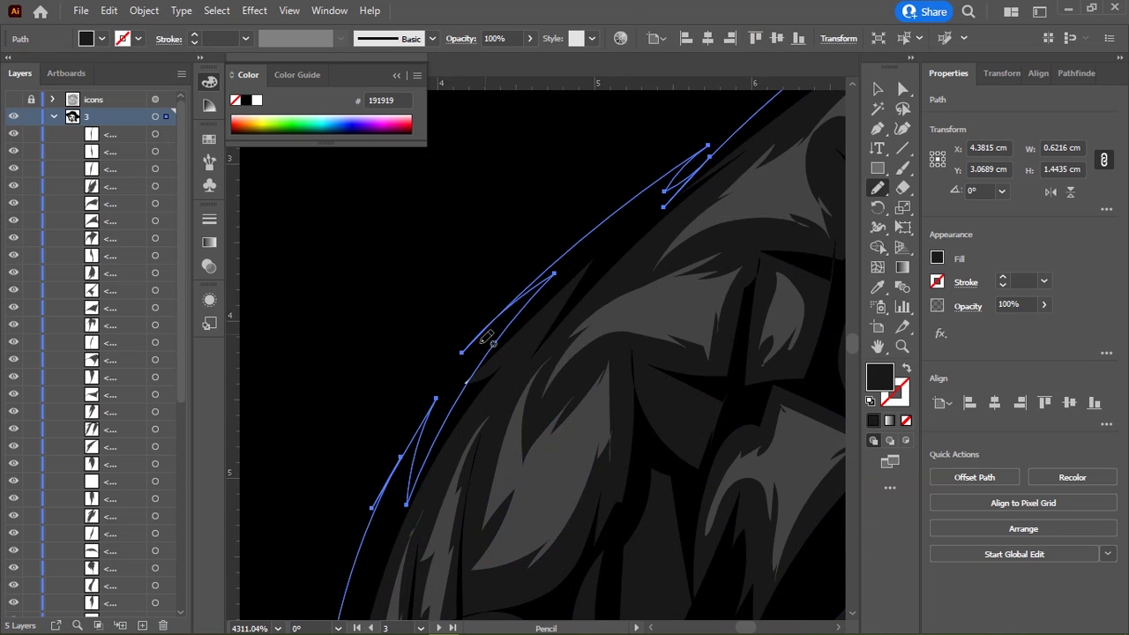
Step: Reshape a highlight strand on the braid, then deselect and undo the last change
{"action": "scroll", "coordinate": [456, 318], "scroll_direction": "up", "scroll_amount": 2}
{"action": "scroll", "coordinate": [468, 198], "scroll_direction": "up", "scroll_amount": 2}
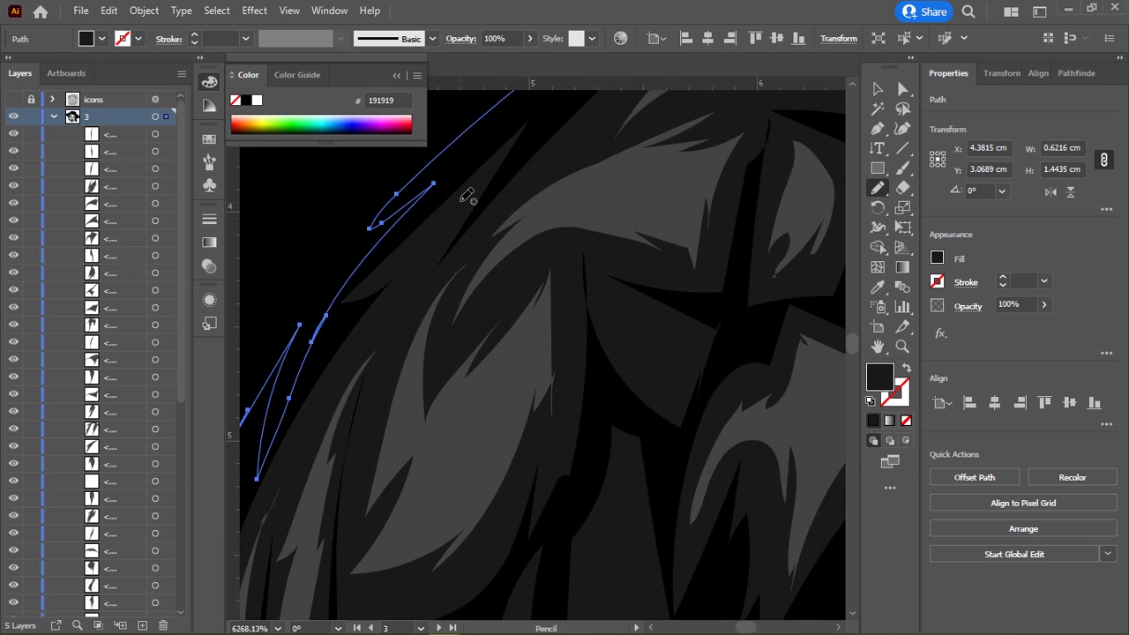
{"action": "left_click_drag", "start_coordinate": [424, 275], "coordinate": [476, 187]}
{"action": "scroll", "coordinate": [608, 365], "scroll_direction": "down", "scroll_amount": 2}
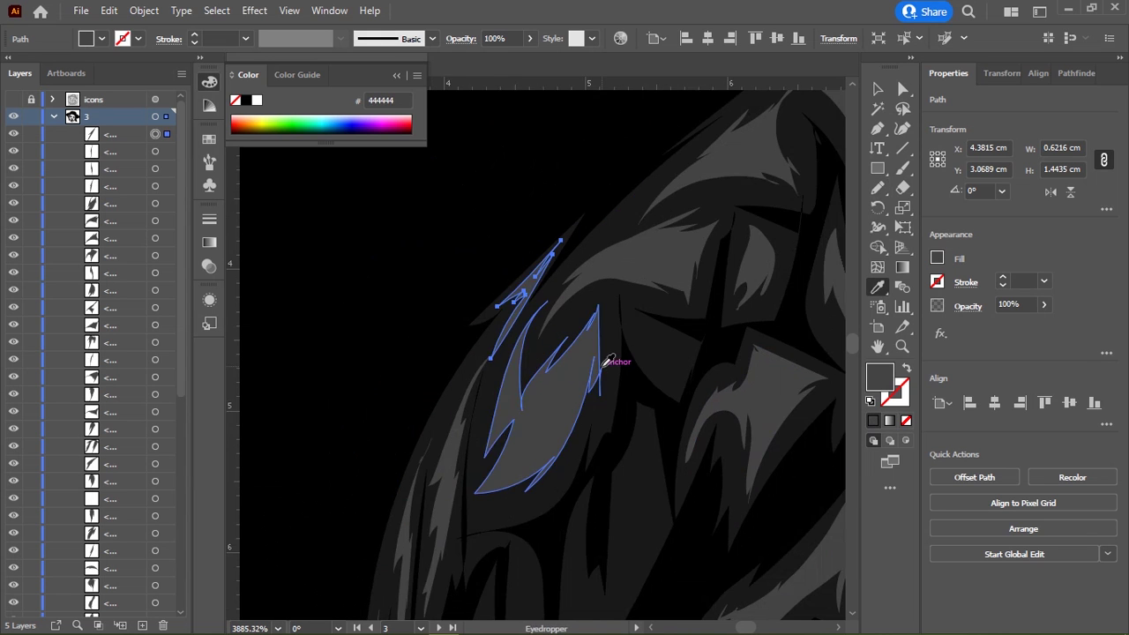
{"action": "scroll", "coordinate": [505, 305], "scroll_direction": "up", "scroll_amount": 3}
{"action": "key", "text": "ctrl+shift+a"}
{"action": "scroll", "coordinate": [418, 343], "scroll_direction": "down", "scroll_amount": 3}
{"action": "scroll", "coordinate": [486, 409], "scroll_direction": "up", "scroll_amount": 2}
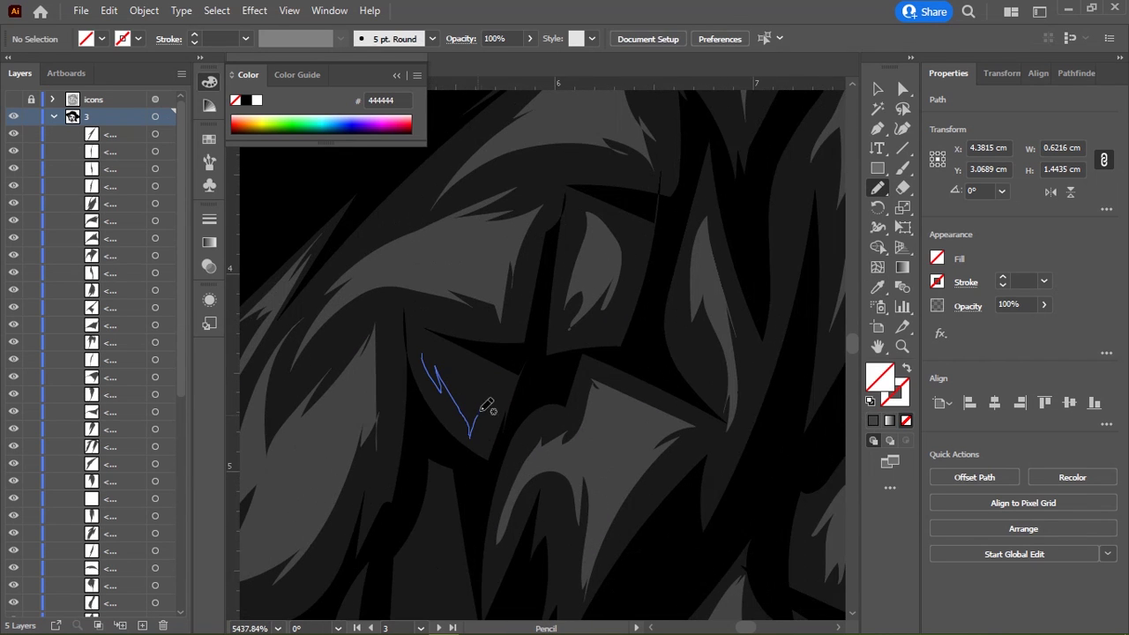
{"action": "key", "text": "ctrl+z"}
{"action": "scroll", "coordinate": [600, 358], "scroll_direction": "down", "scroll_amount": 4}
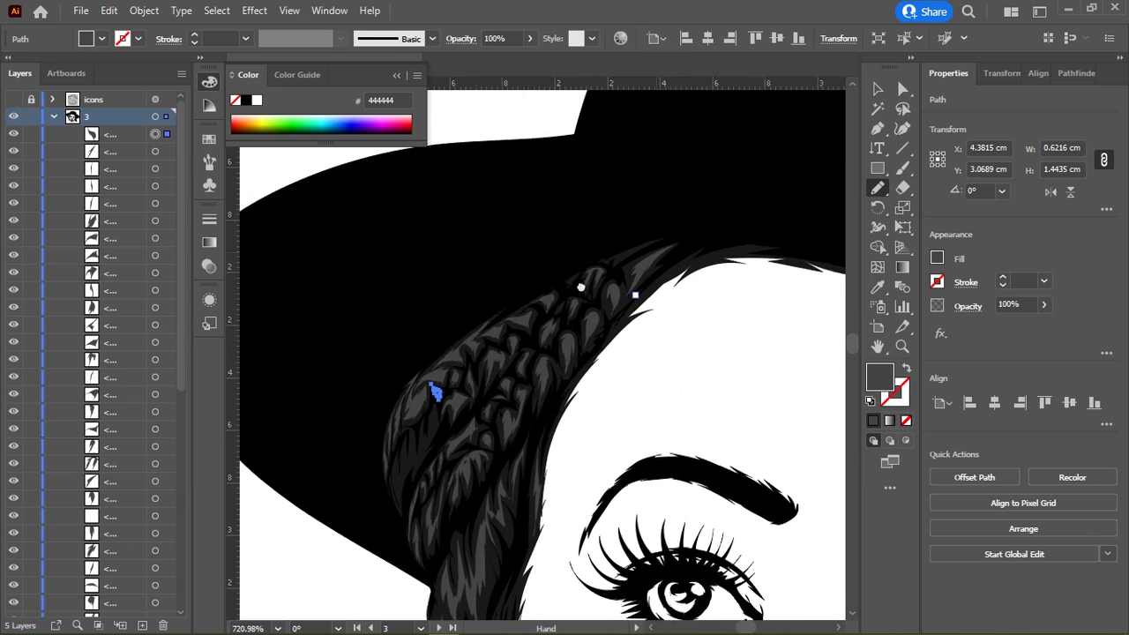
Step: Draw the first two #444444 leaf-shaped pencil strands on the upper braid
{"action": "scroll", "coordinate": [585, 265], "scroll_direction": "up", "scroll_amount": 4}
{"action": "left_click_drag", "start_coordinate": [609, 222], "coordinate": [418, 410]}
{"action": "left_click_drag", "start_coordinate": [424, 386], "coordinate": [349, 441]}
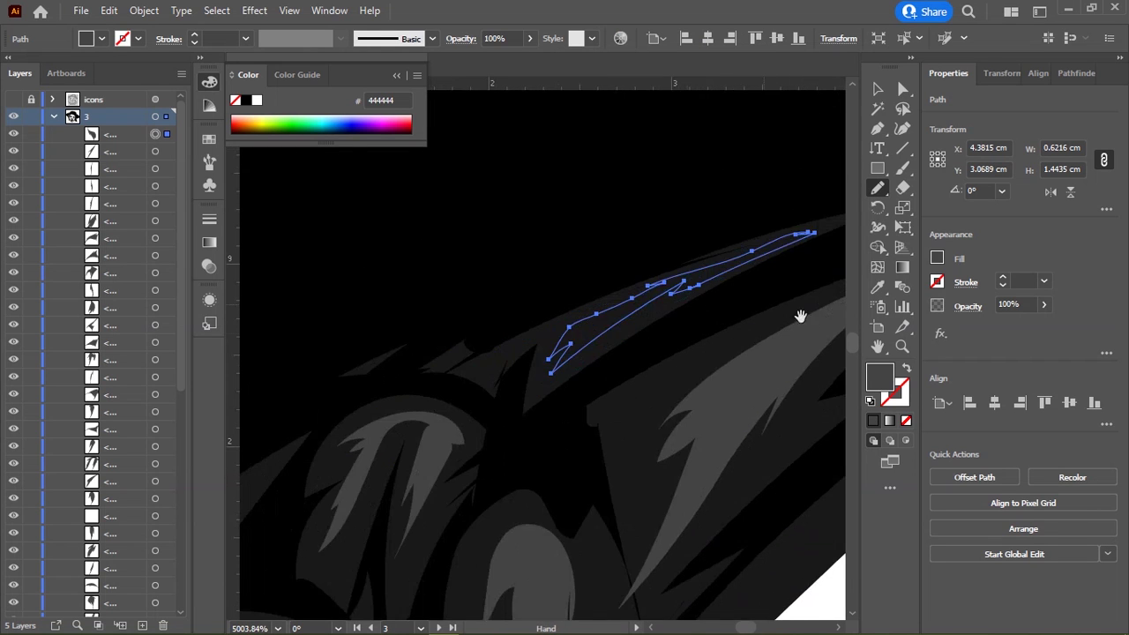
{"action": "scroll", "coordinate": [799, 315], "scroll_direction": "down", "scroll_amount": 3}
{"action": "scroll", "coordinate": [514, 335], "scroll_direction": "up", "scroll_amount": 3}
{"action": "scroll", "coordinate": [532, 221], "scroll_direction": "up", "scroll_amount": 3}
{"action": "left_click_drag", "start_coordinate": [531, 221], "coordinate": [564, 189]}
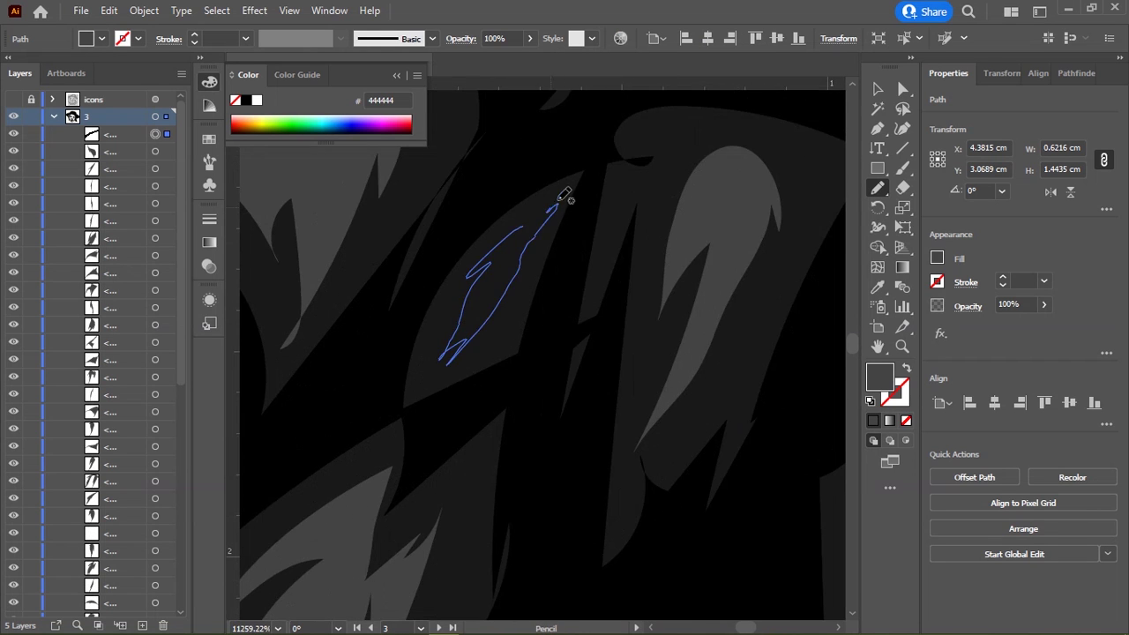
Step: Pan down the braid and draw two more closed leaf-shaped strands lower down
{"action": "scroll", "coordinate": [709, 370], "scroll_direction": "down", "scroll_amount": 3}
{"action": "mouse_move", "coordinate": [555, 273]}
{"action": "left_mouse_down"}
{"action": "mouse_move", "coordinate": [424, 390]}
{"action": "mouse_move", "coordinate": [434, 430]}
{"action": "left_mouse_up"}
{"action": "left_click_drag", "start_coordinate": [358, 390], "coordinate": [375, 520]}
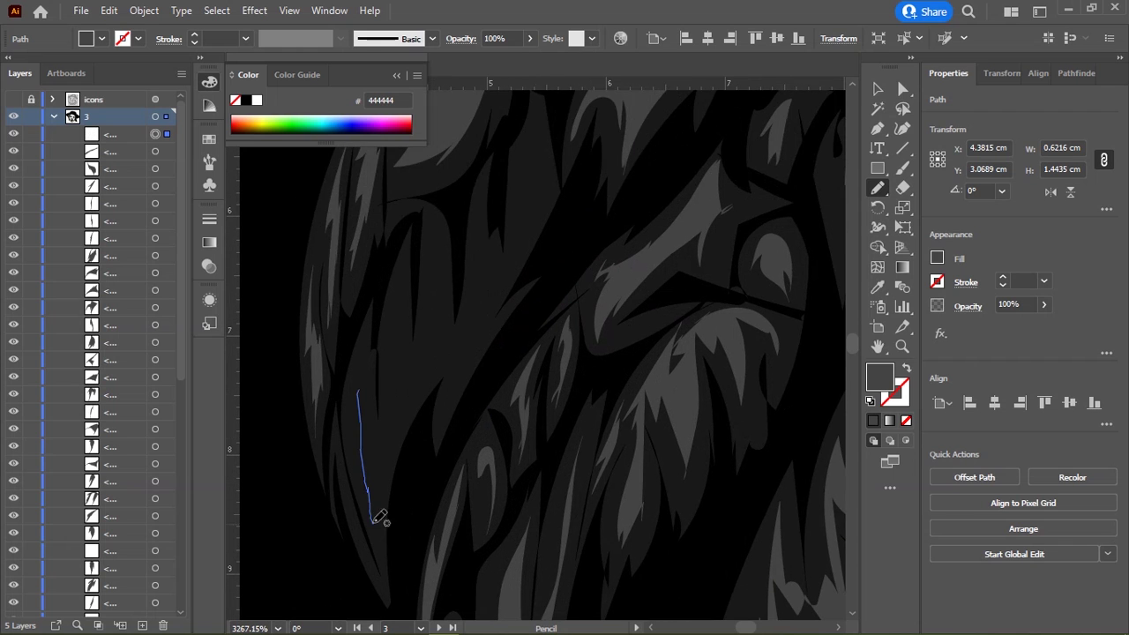
{"action": "left_click_drag", "start_coordinate": [368, 388], "coordinate": [324, 503]}
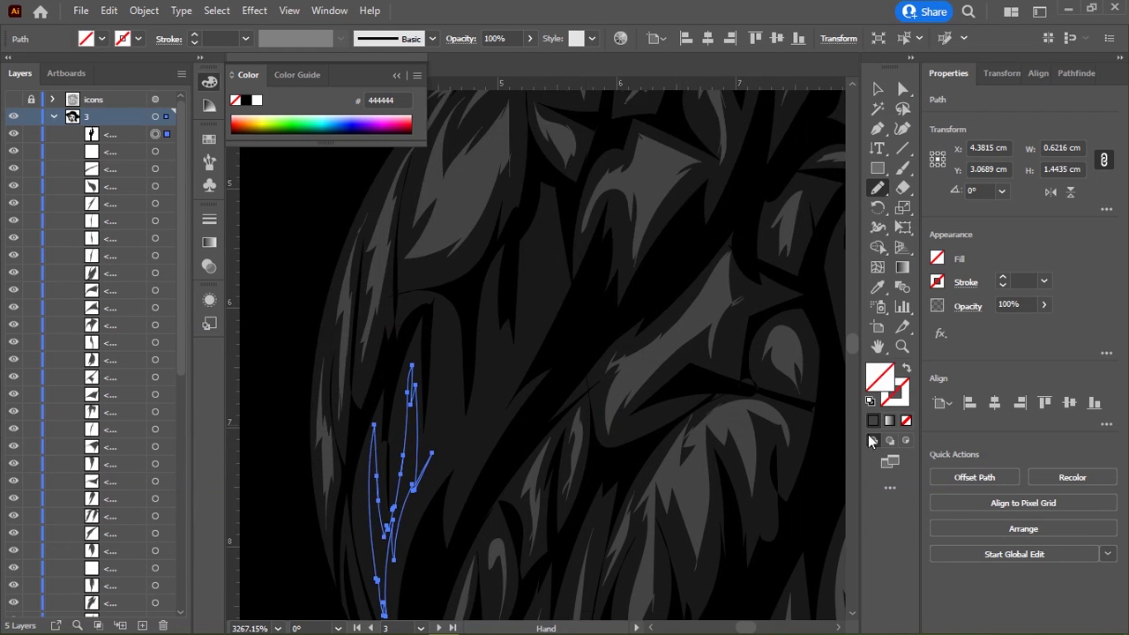
{"action": "left_click_drag", "start_coordinate": [380, 354], "coordinate": [385, 402]}
{"action": "mouse_move", "coordinate": [387, 347]}
{"action": "left_mouse_down"}
{"action": "mouse_move", "coordinate": [385, 336]}
{"action": "mouse_move", "coordinate": [431, 306]}
{"action": "left_mouse_up"}
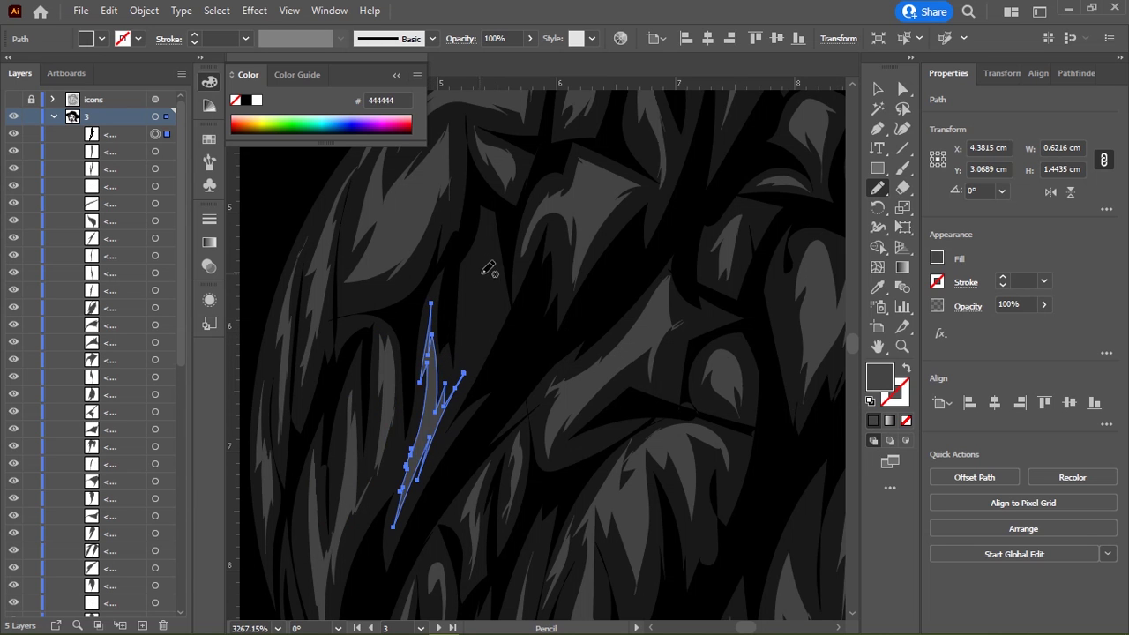
Step: Add another closed strand further down the braid and review the result
{"action": "scroll", "coordinate": [532, 327], "scroll_direction": "up", "scroll_amount": 3}
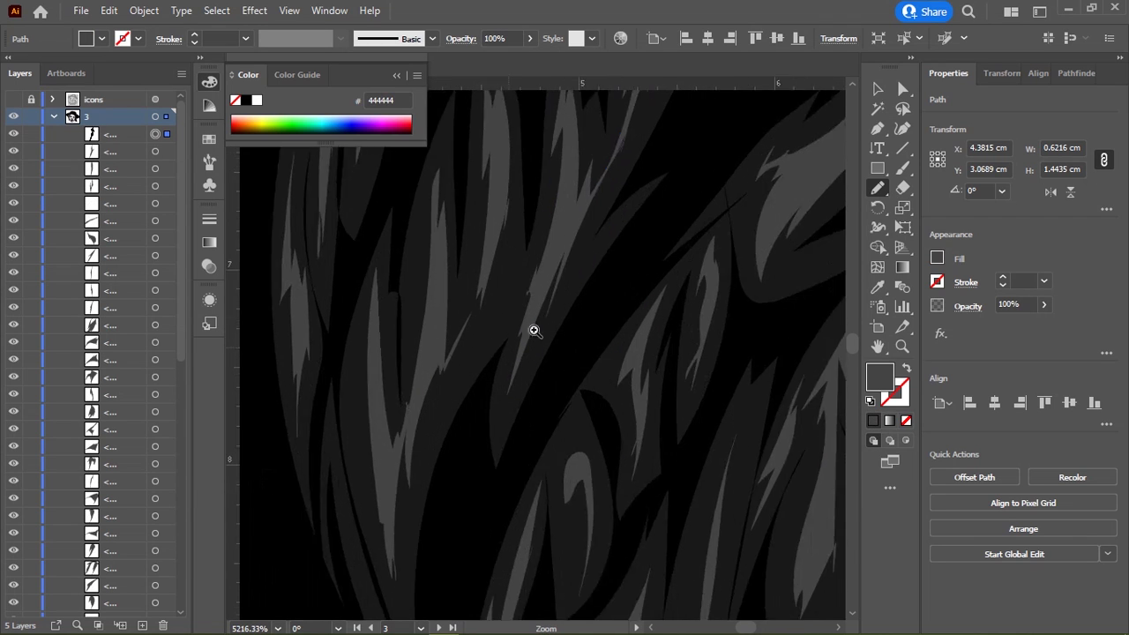
{"action": "left_click_drag", "start_coordinate": [505, 269], "coordinate": [435, 424]}
{"action": "left_click_drag", "start_coordinate": [524, 247], "coordinate": [527, 212]}
{"action": "scroll", "coordinate": [703, 373], "scroll_direction": "down", "scroll_amount": 3}
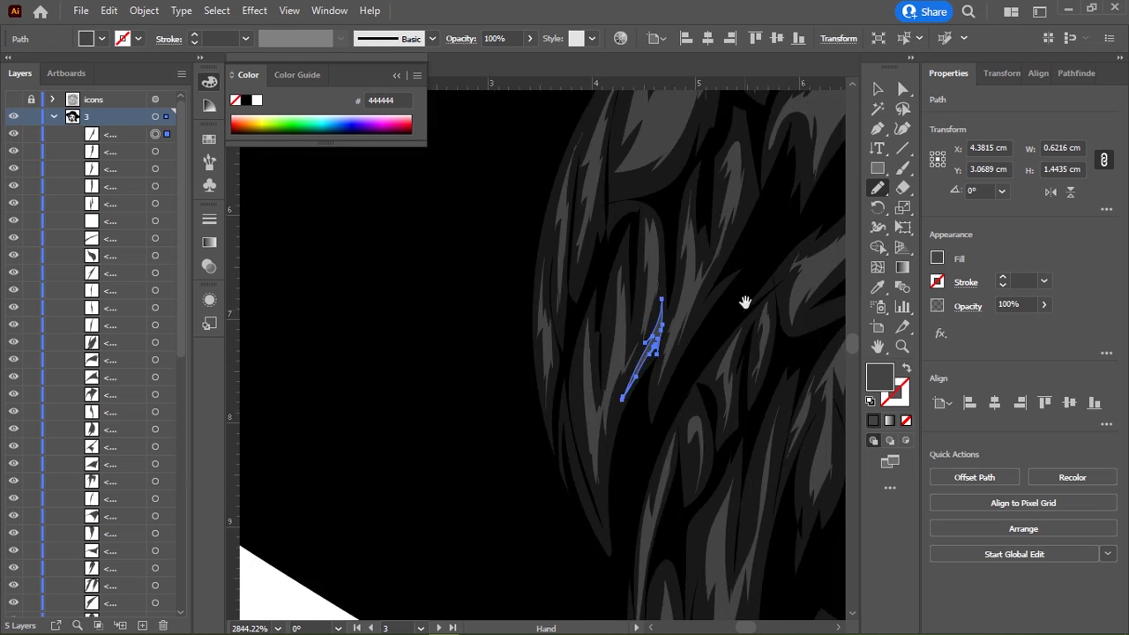
{"action": "mouse_move", "coordinate": [743, 303]}
{"action": "left_mouse_down"}
{"action": "mouse_move", "coordinate": [534, 477]}
{"action": "mouse_move", "coordinate": [558, 364]}
{"action": "left_mouse_up"}
{"action": "scroll", "coordinate": [558, 363], "scroll_direction": "up", "scroll_amount": 3}
{"action": "scroll", "coordinate": [524, 404], "scroll_direction": "up", "scroll_amount": 2}
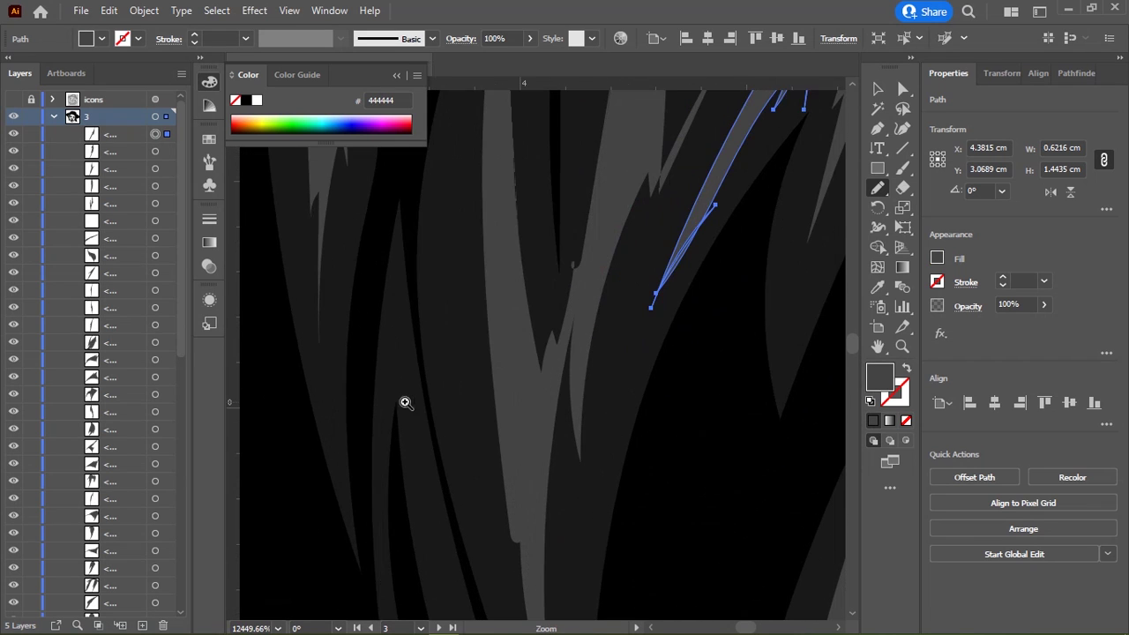
{"action": "scroll", "coordinate": [385, 400], "scroll_direction": "down", "scroll_amount": 3}
{"action": "scroll", "coordinate": [479, 239], "scroll_direction": "down", "scroll_amount": 1}
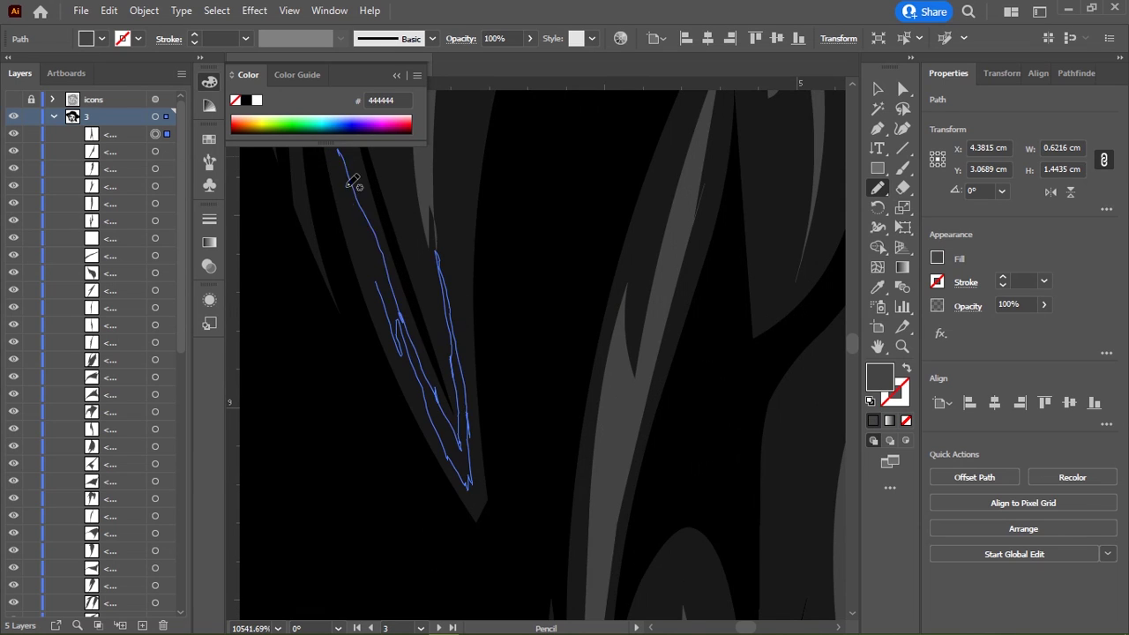
{"action": "scroll", "coordinate": [585, 315], "scroll_direction": "down", "scroll_amount": 2}
{"action": "scroll", "coordinate": [750, 398], "scroll_direction": "down", "scroll_amount": 3}
{"action": "scroll", "coordinate": [638, 202], "scroll_direction": "down", "scroll_amount": 2}
Step: Draw a thin gray strand along the braid's inner edge beside the face, undoing its stray lower part
{"action": "scroll", "coordinate": [668, 288], "scroll_direction": "down", "scroll_amount": 2}
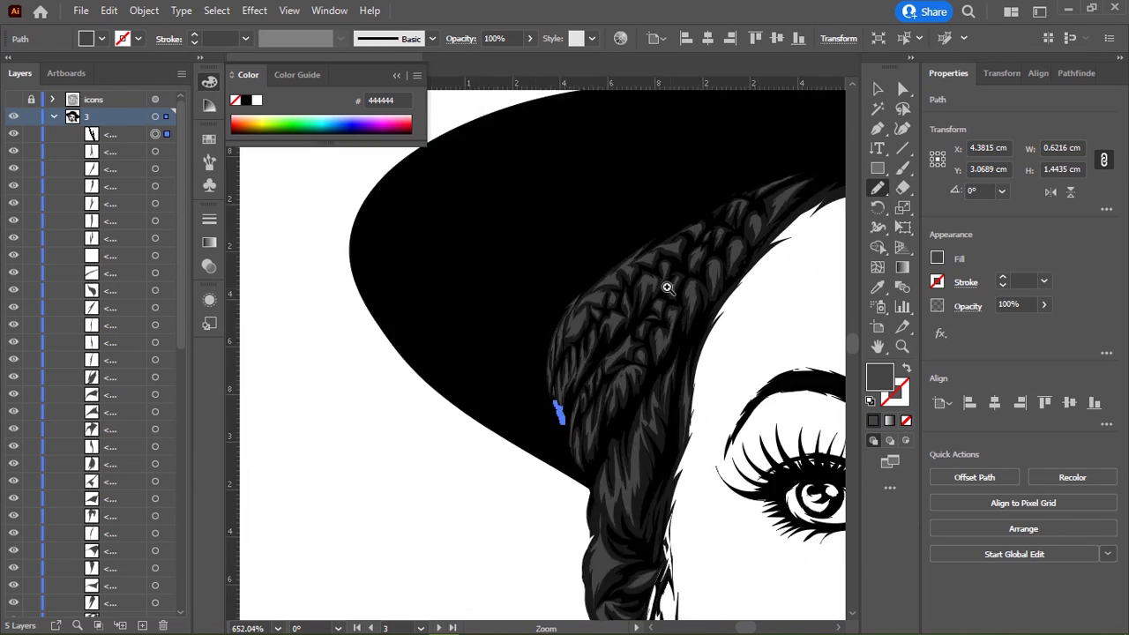
{"action": "scroll", "coordinate": [667, 287], "scroll_direction": "down", "scroll_amount": 2}
{"action": "scroll", "coordinate": [605, 361], "scroll_direction": "up", "scroll_amount": 2}
{"action": "scroll", "coordinate": [441, 320], "scroll_direction": "down", "scroll_amount": 3}
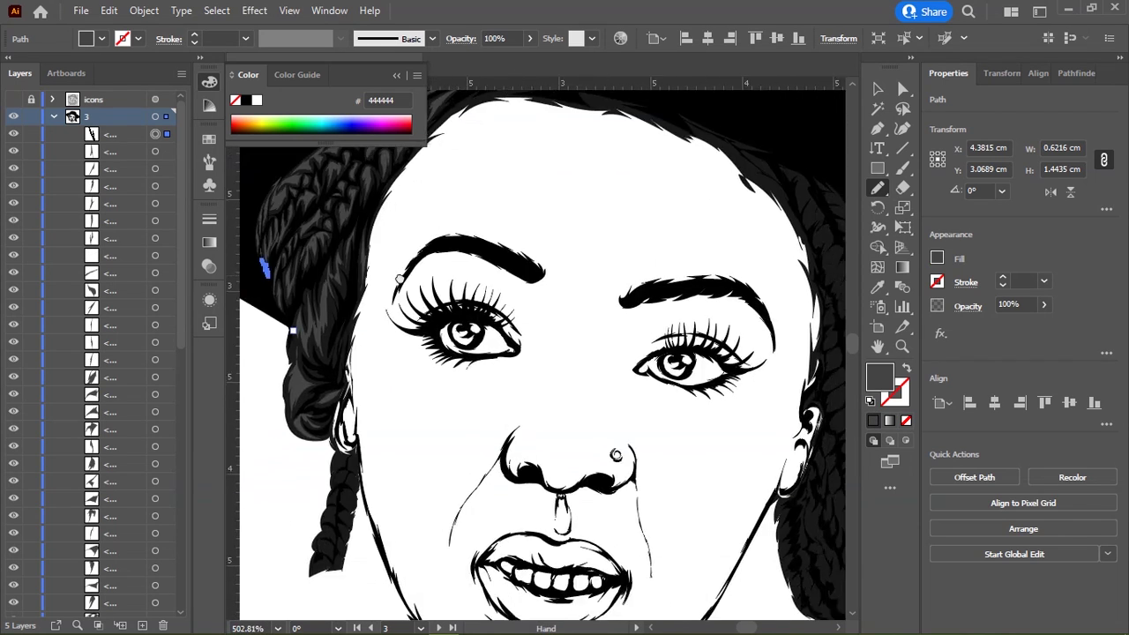
{"action": "scroll", "coordinate": [440, 370], "scroll_direction": "up", "scroll_amount": 2}
{"action": "scroll", "coordinate": [439, 371], "scroll_direction": "up", "scroll_amount": 5}
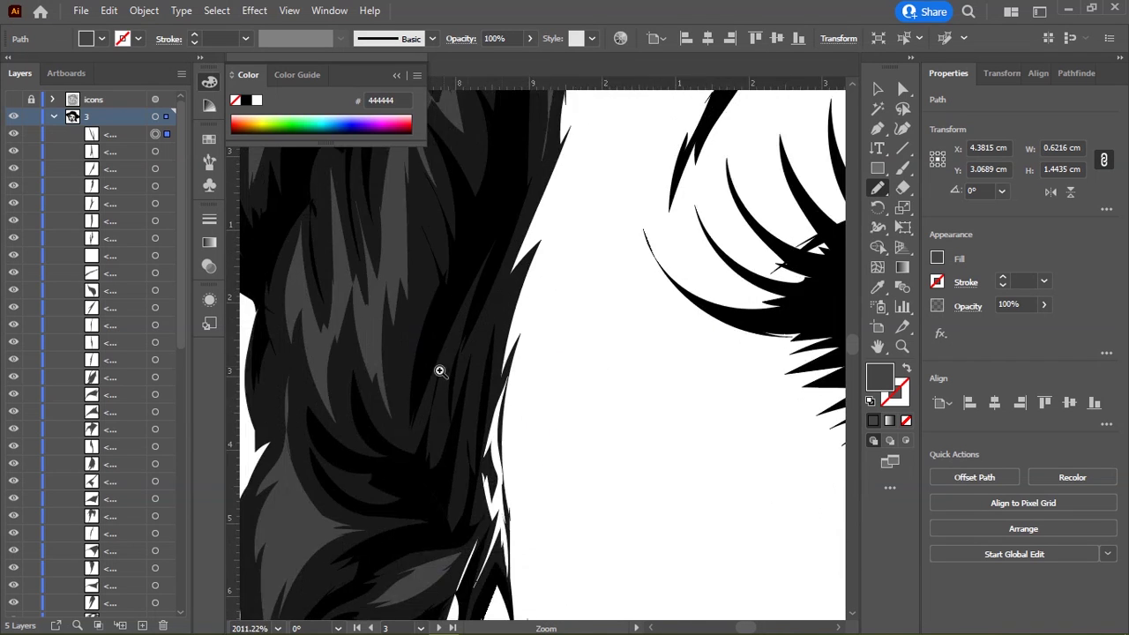
{"action": "scroll", "coordinate": [439, 370], "scroll_direction": "up", "scroll_amount": 2}
{"action": "left_click_drag", "start_coordinate": [458, 266], "coordinate": [411, 428]}
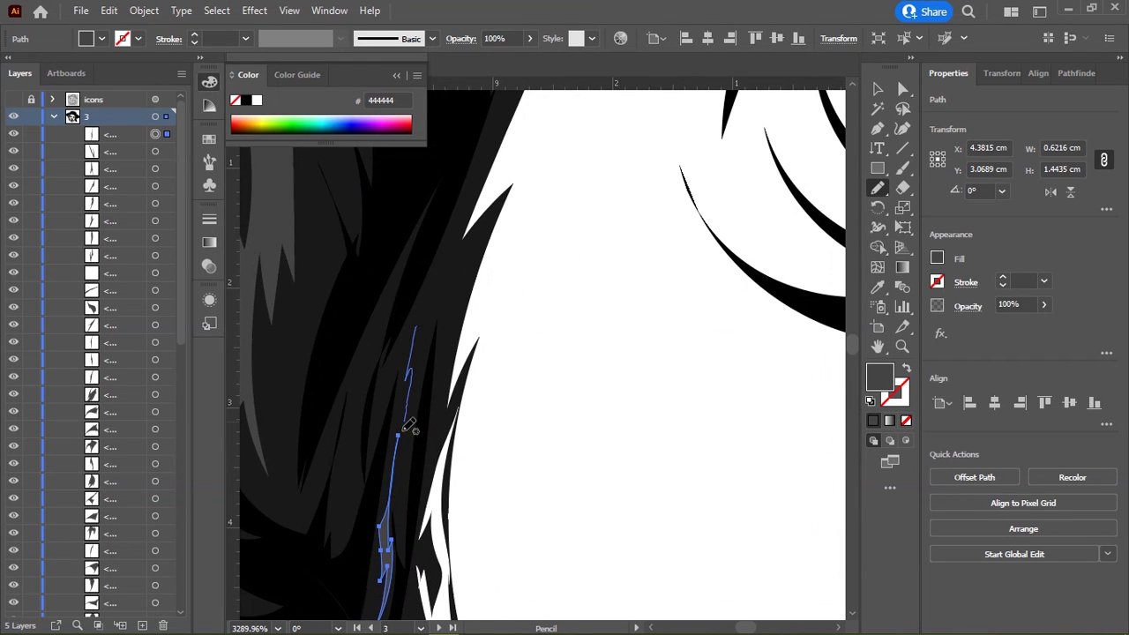
{"action": "key", "text": "ctrl+z"}
{"action": "scroll", "coordinate": [592, 424], "scroll_direction": "up", "scroll_amount": 2}
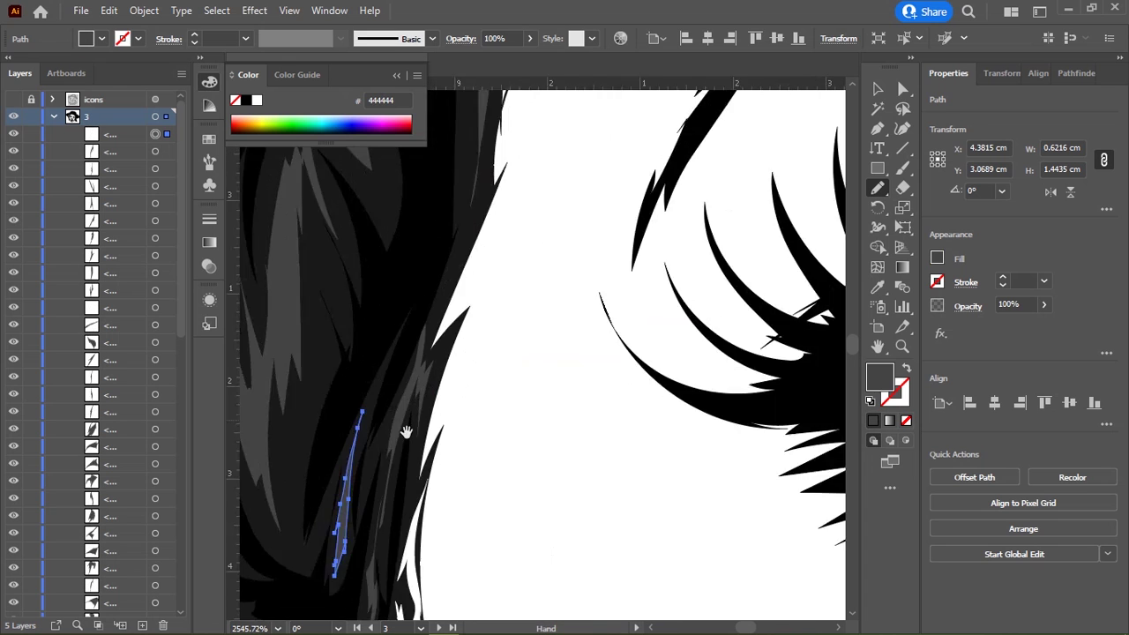
{"action": "scroll", "coordinate": [557, 259], "scroll_direction": "up", "scroll_amount": 3}
{"action": "scroll", "coordinate": [606, 183], "scroll_direction": "down", "scroll_amount": 2}
{"action": "scroll", "coordinate": [527, 255], "scroll_direction": "down", "scroll_amount": 2}
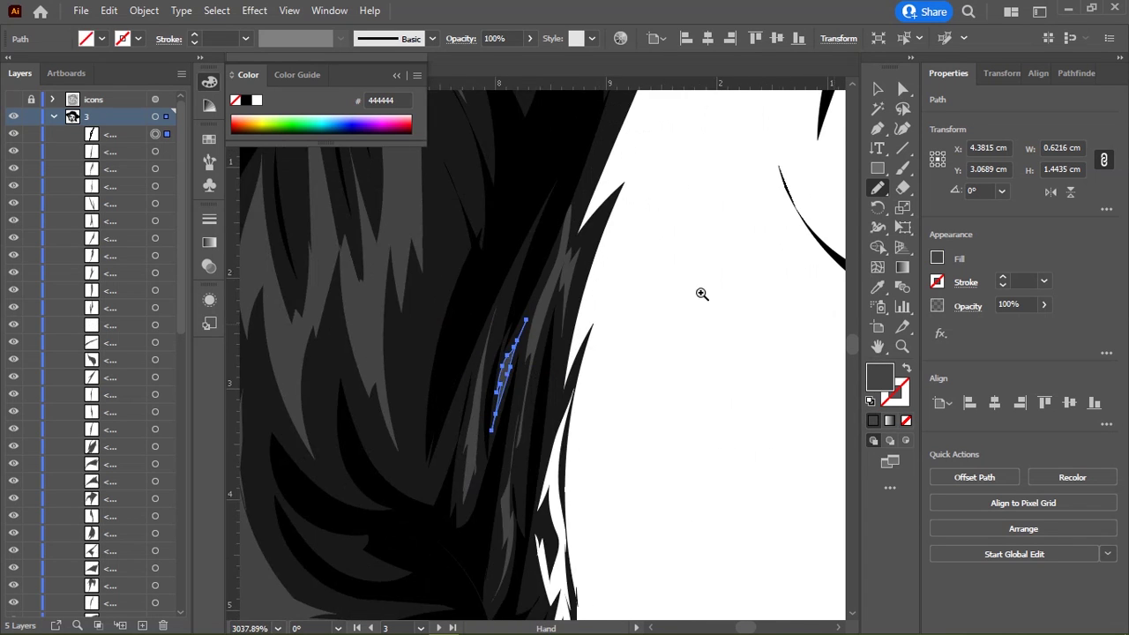
{"action": "scroll", "coordinate": [703, 295], "scroll_direction": "down", "scroll_amount": 2}
{"action": "scroll", "coordinate": [479, 432], "scroll_direction": "down", "scroll_amount": 2}
Step: Draw two gray strands along the braid's upper edge and the hair edge
{"action": "scroll", "coordinate": [456, 345], "scroll_direction": "up", "scroll_amount": 3}
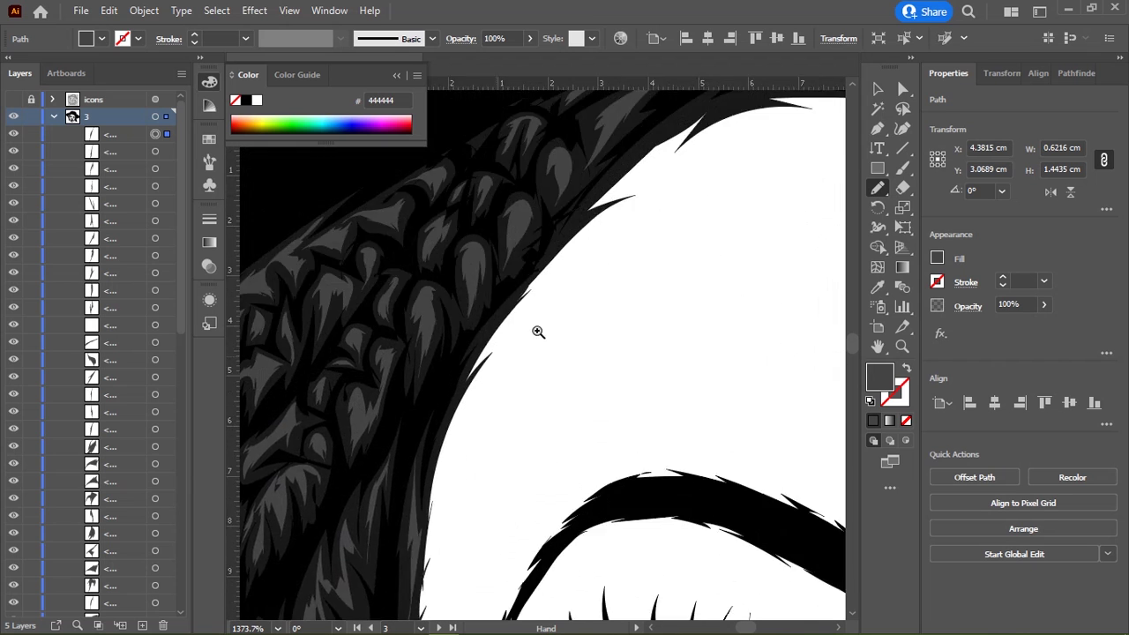
{"action": "scroll", "coordinate": [536, 327], "scroll_direction": "up", "scroll_amount": 2}
{"action": "scroll", "coordinate": [560, 326], "scroll_direction": "up", "scroll_amount": 1}
{"action": "scroll", "coordinate": [451, 381], "scroll_direction": "down", "scroll_amount": 1}
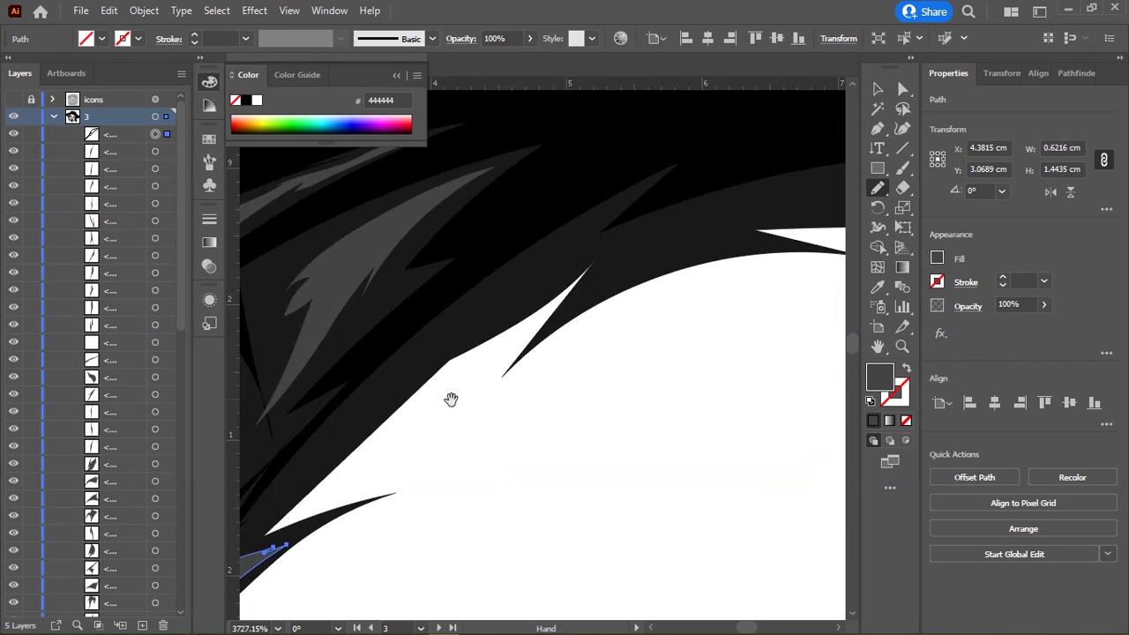
{"action": "scroll", "coordinate": [449, 398], "scroll_direction": "down", "scroll_amount": 1}
{"action": "scroll", "coordinate": [506, 291], "scroll_direction": "right", "scroll_amount": 2}
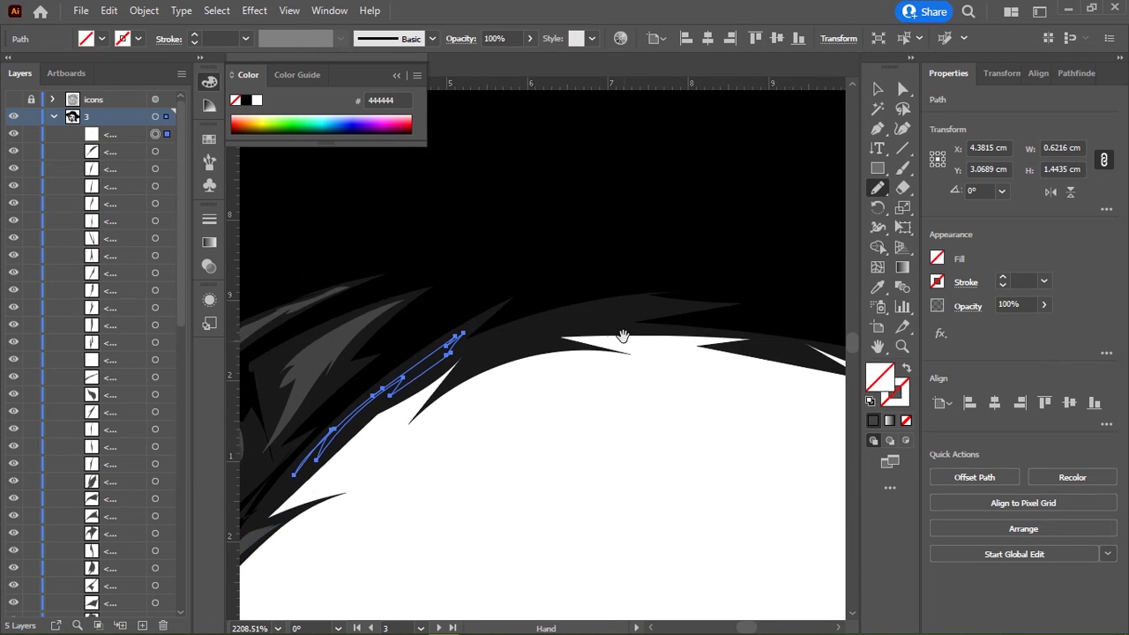
{"action": "scroll", "coordinate": [623, 330], "scroll_direction": "up", "scroll_amount": 1}
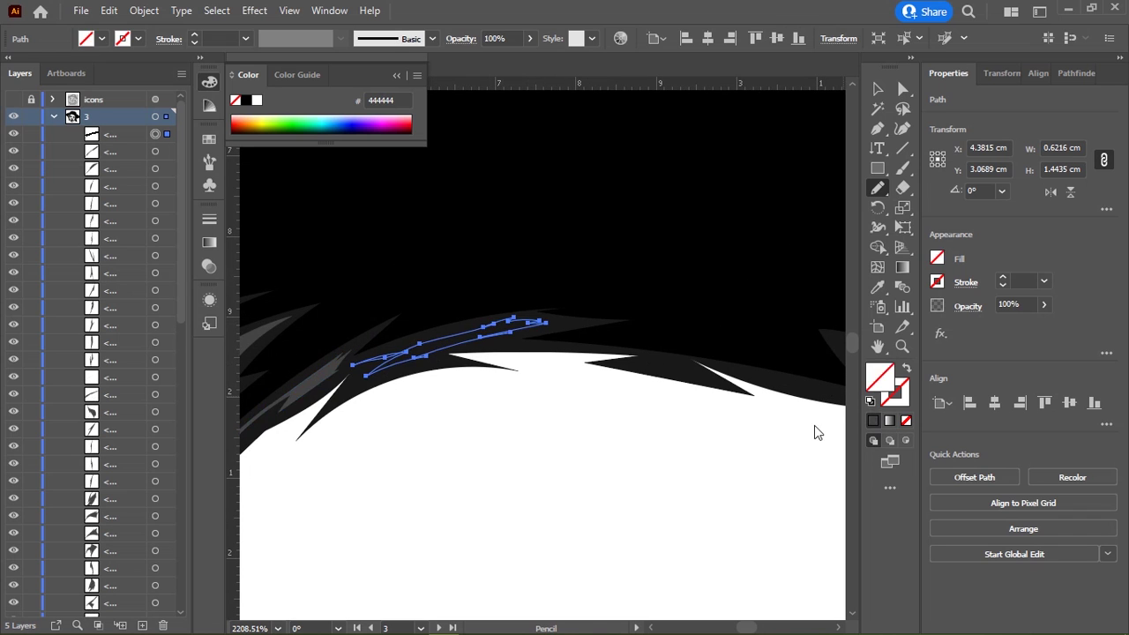
{"action": "scroll", "coordinate": [366, 306], "scroll_direction": "up", "scroll_amount": 3}
{"action": "scroll", "coordinate": [488, 279], "scroll_direction": "down", "scroll_amount": 3}
{"action": "scroll", "coordinate": [462, 285], "scroll_direction": "down", "scroll_amount": 3}
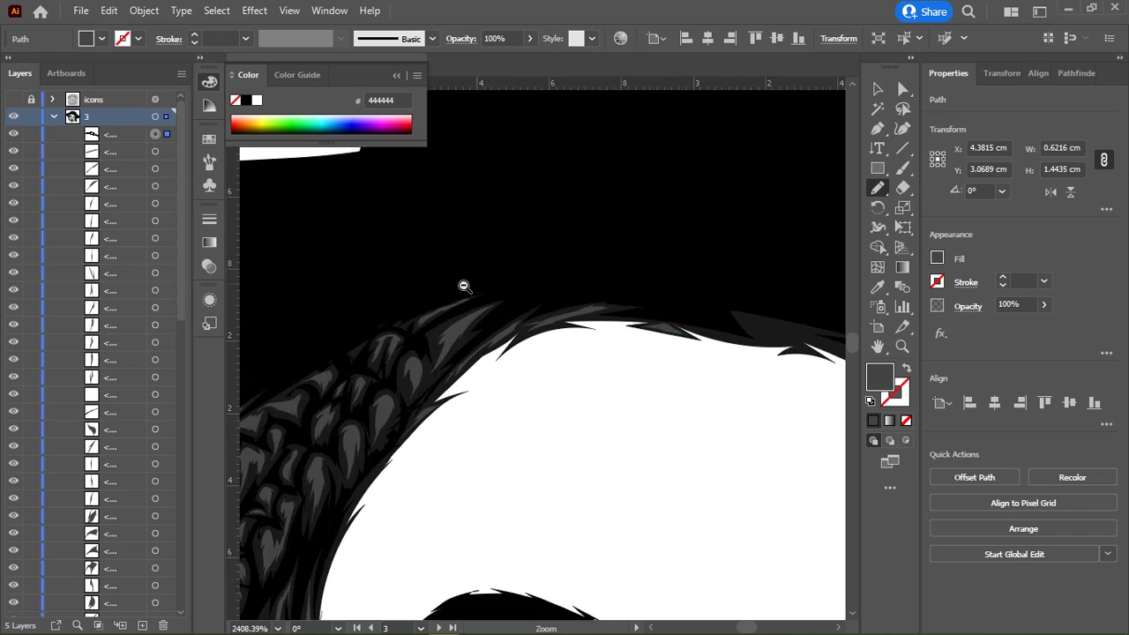
{"action": "scroll", "coordinate": [477, 259], "scroll_direction": "down", "scroll_amount": 2}
{"action": "scroll", "coordinate": [476, 260], "scroll_direction": "up", "scroll_amount": 6}
{"action": "left_click_drag", "start_coordinate": [455, 240], "coordinate": [596, 281]}
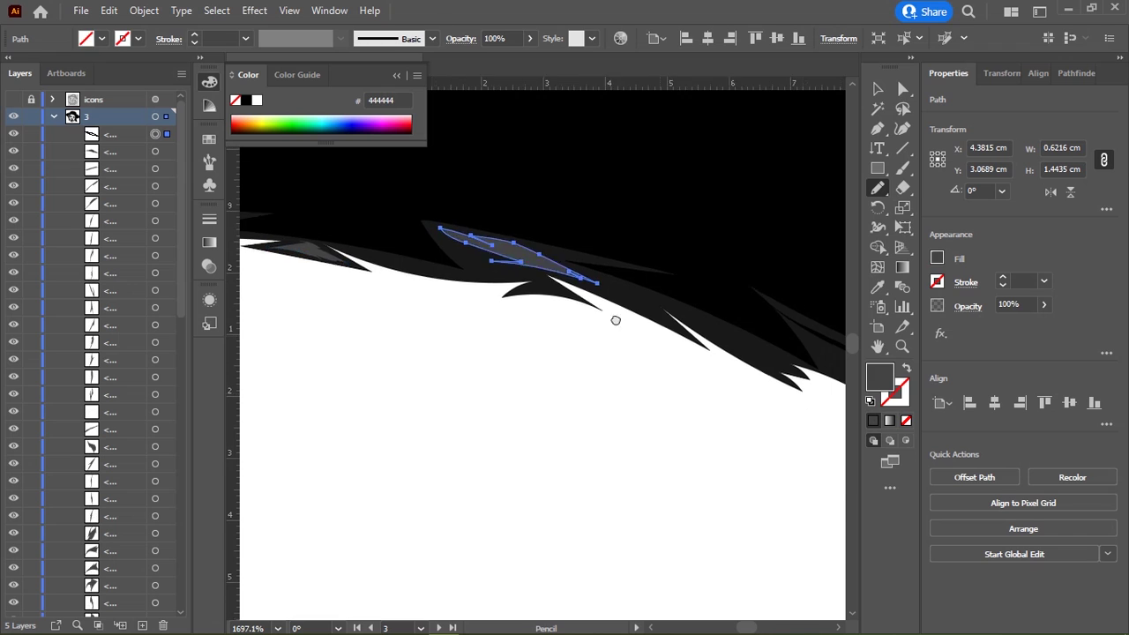
{"action": "scroll", "coordinate": [363, 268], "scroll_direction": "right", "scroll_amount": 3}
{"action": "scroll", "coordinate": [363, 268], "scroll_direction": "down", "scroll_amount": 1}
{"action": "mouse_move", "coordinate": [276, 245]}
{"action": "left_mouse_down"}
{"action": "mouse_move", "coordinate": [481, 331]}
{"action": "mouse_move", "coordinate": [553, 397]}
{"action": "left_mouse_up"}
Step: Add two more strands along the braid edge, including a short one near the top
{"action": "scroll", "coordinate": [608, 371], "scroll_direction": "right", "scroll_amount": 2}
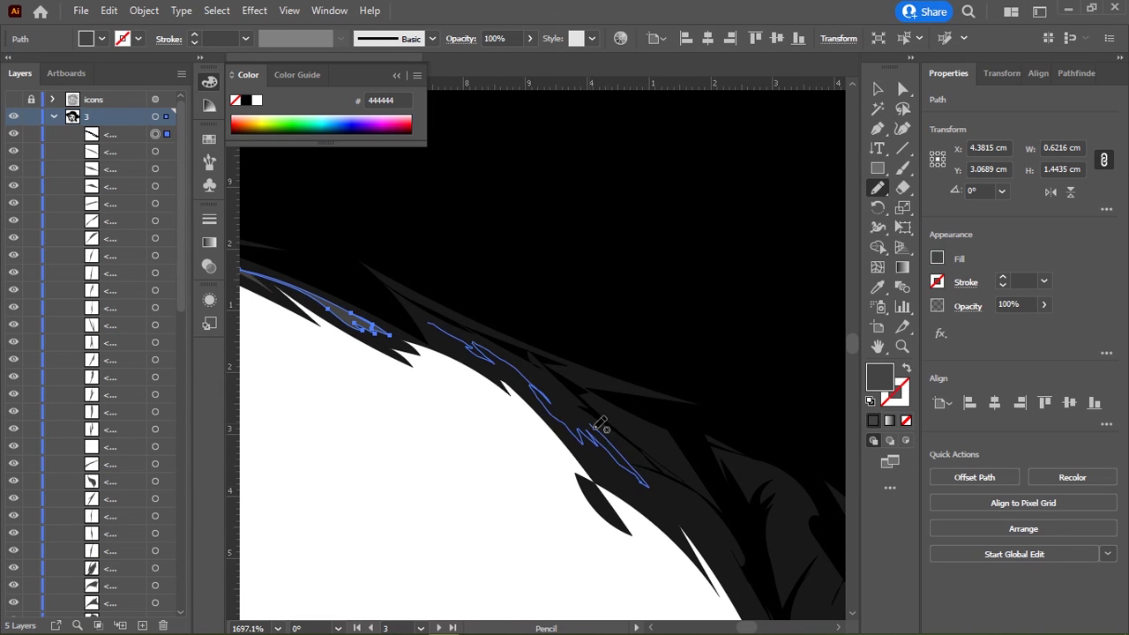
{"action": "mouse_move", "coordinate": [637, 433]}
{"action": "left_mouse_down"}
{"action": "mouse_move", "coordinate": [529, 272]}
{"action": "mouse_move", "coordinate": [575, 309]}
{"action": "mouse_move", "coordinate": [548, 253]}
{"action": "left_mouse_up"}
{"action": "left_click_drag", "start_coordinate": [487, 256], "coordinate": [545, 305]}
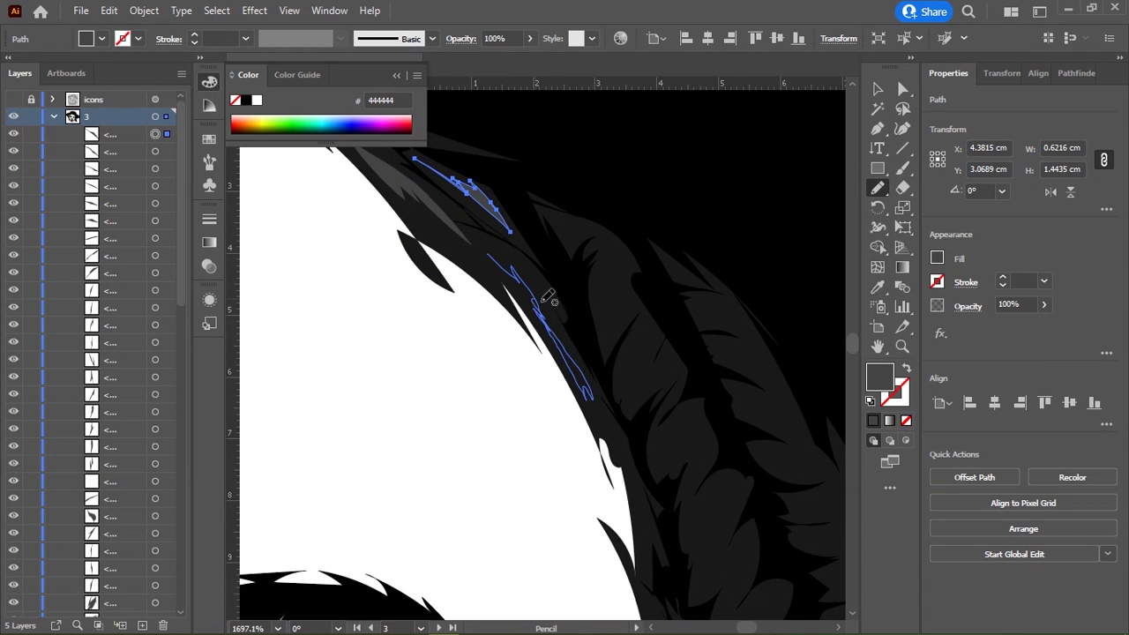
{"action": "scroll", "coordinate": [490, 245], "scroll_direction": "down", "scroll_amount": 2}
{"action": "scroll", "coordinate": [477, 291], "scroll_direction": "down", "scroll_amount": 2}
{"action": "scroll", "coordinate": [467, 330], "scroll_direction": "down", "scroll_amount": 2}
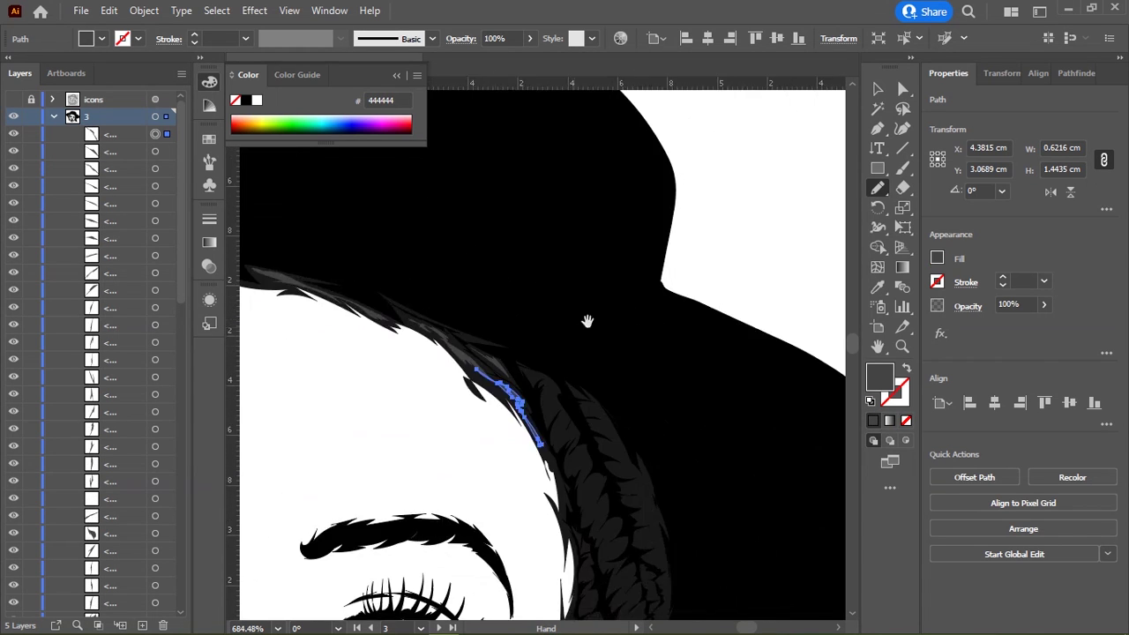
{"action": "scroll", "coordinate": [588, 320], "scroll_direction": "down", "scroll_amount": 5}
{"action": "scroll", "coordinate": [567, 383], "scroll_direction": "up", "scroll_amount": 5}
{"action": "scroll", "coordinate": [567, 321], "scroll_direction": "up", "scroll_amount": 2}
{"action": "left_click_drag", "start_coordinate": [551, 412], "coordinate": [482, 389]}
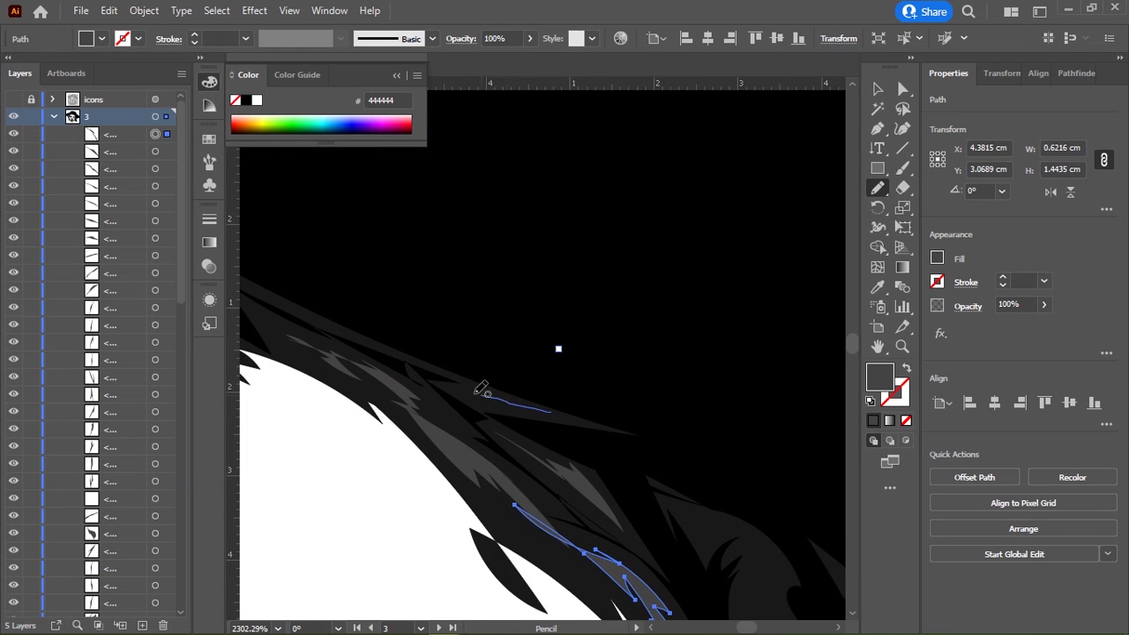
Step: Deselect the last strand and shift the view across the face
{"action": "scroll", "coordinate": [564, 415], "scroll_direction": "up", "scroll_amount": 3}
{"action": "scroll", "coordinate": [593, 384], "scroll_direction": "down", "scroll_amount": 5}
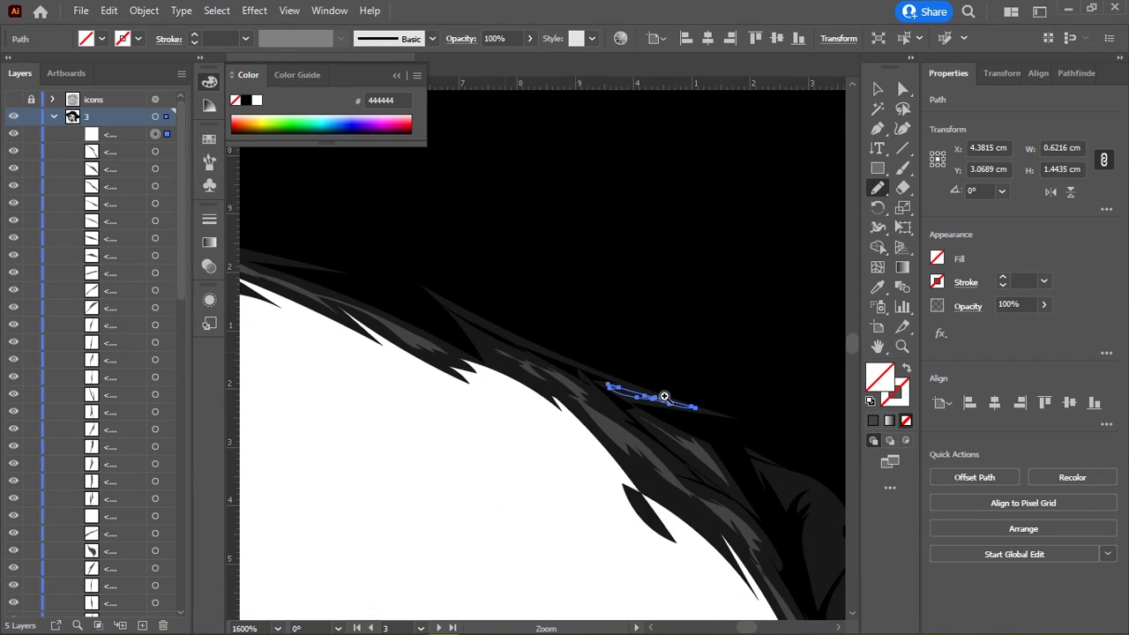
{"action": "scroll", "coordinate": [565, 418], "scroll_direction": "down", "scroll_amount": 3}
{"action": "key", "text": "ctrl+shift+a"}
{"action": "scroll", "coordinate": [492, 436], "scroll_direction": "down", "scroll_amount": 3}
{"action": "scroll", "coordinate": [465, 399], "scroll_direction": "down", "scroll_amount": 2}
{"action": "left_click_drag", "start_coordinate": [465, 399], "coordinate": [477, 347]}
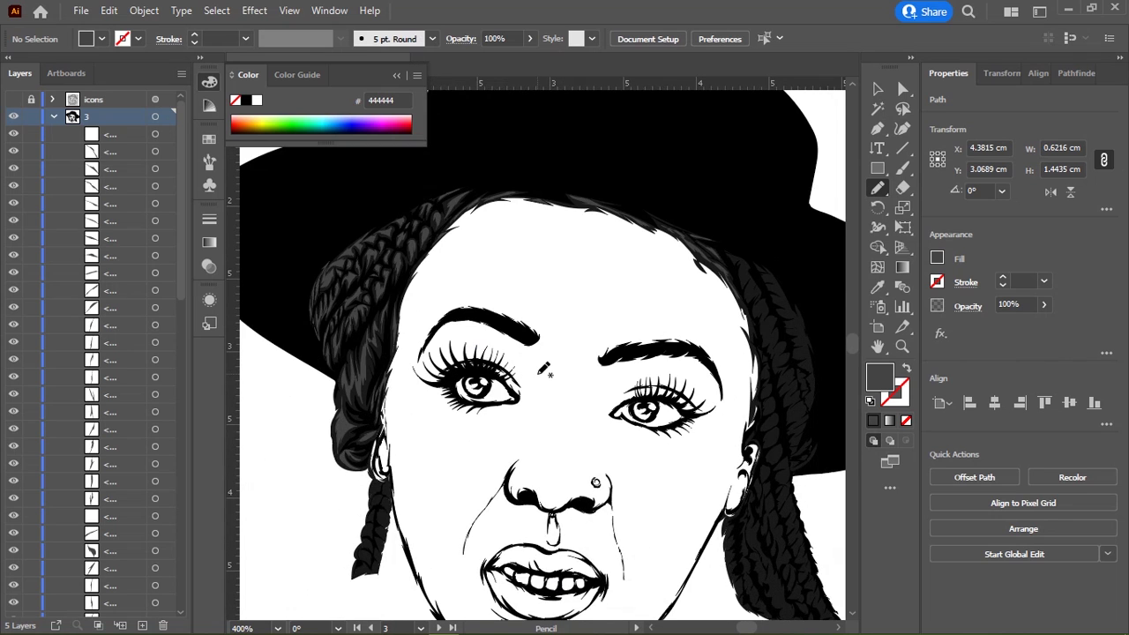
Step: Draw three more thin gray strands along the braid edge beside the ear
{"action": "scroll", "coordinate": [635, 314], "scroll_direction": "down", "scroll_amount": 1}
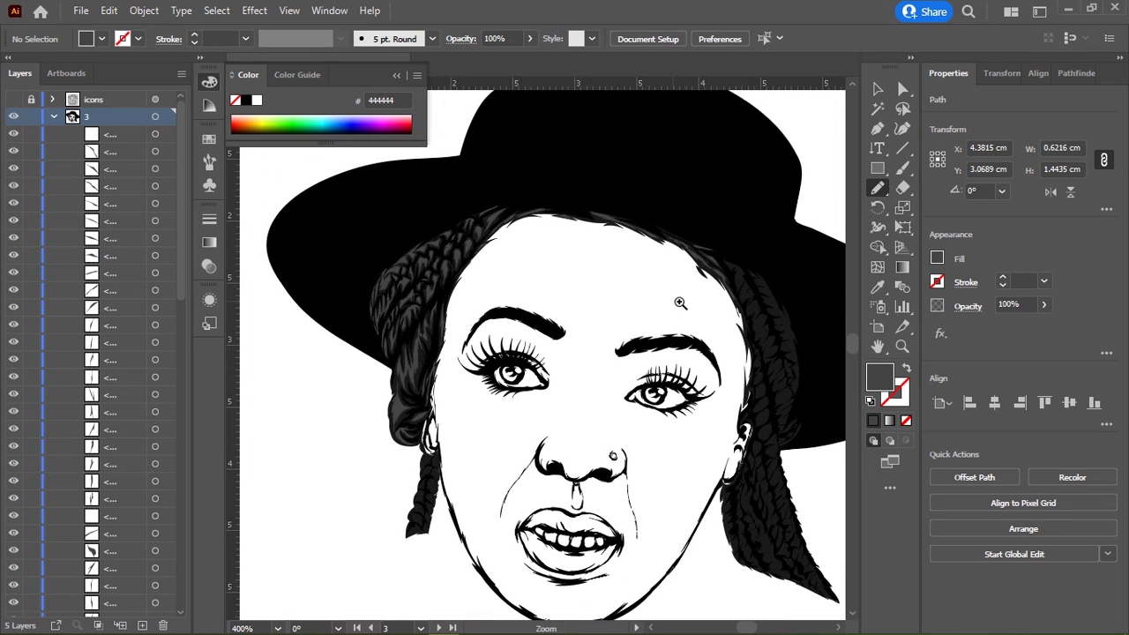
{"action": "scroll", "coordinate": [635, 314], "scroll_direction": "down", "scroll_amount": 2}
{"action": "scroll", "coordinate": [585, 343], "scroll_direction": "up", "scroll_amount": 2}
{"action": "scroll", "coordinate": [567, 311], "scroll_direction": "up", "scroll_amount": 1}
{"action": "scroll", "coordinate": [568, 312], "scroll_direction": "up", "scroll_amount": 3}
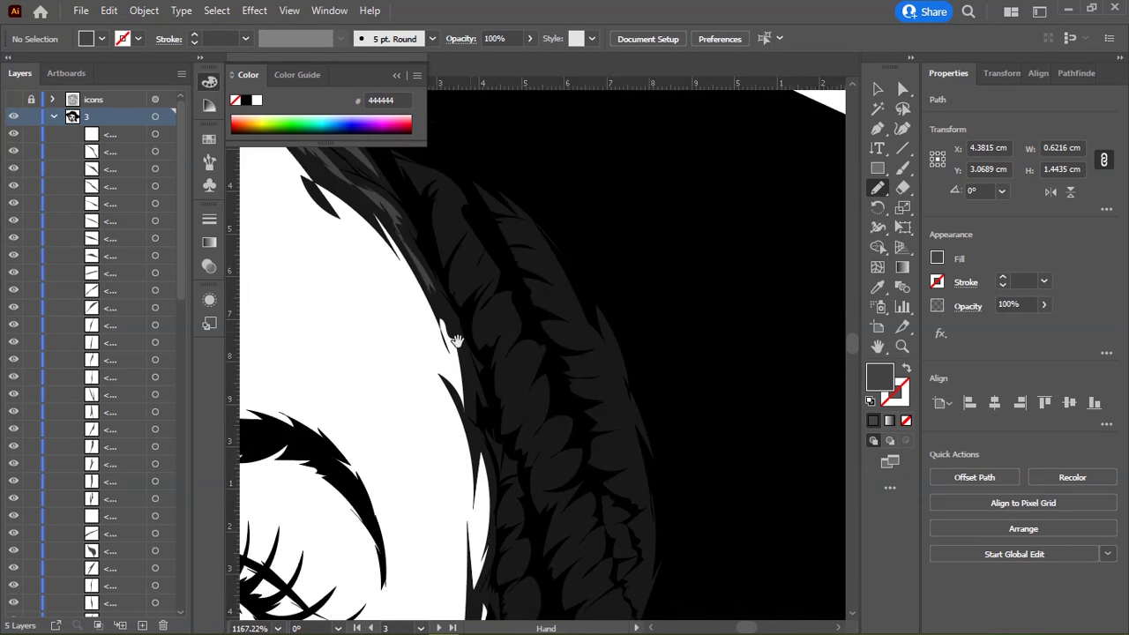
{"action": "scroll", "coordinate": [494, 283], "scroll_direction": "up", "scroll_amount": 2}
{"action": "scroll", "coordinate": [507, 257], "scroll_direction": "down", "scroll_amount": 5}
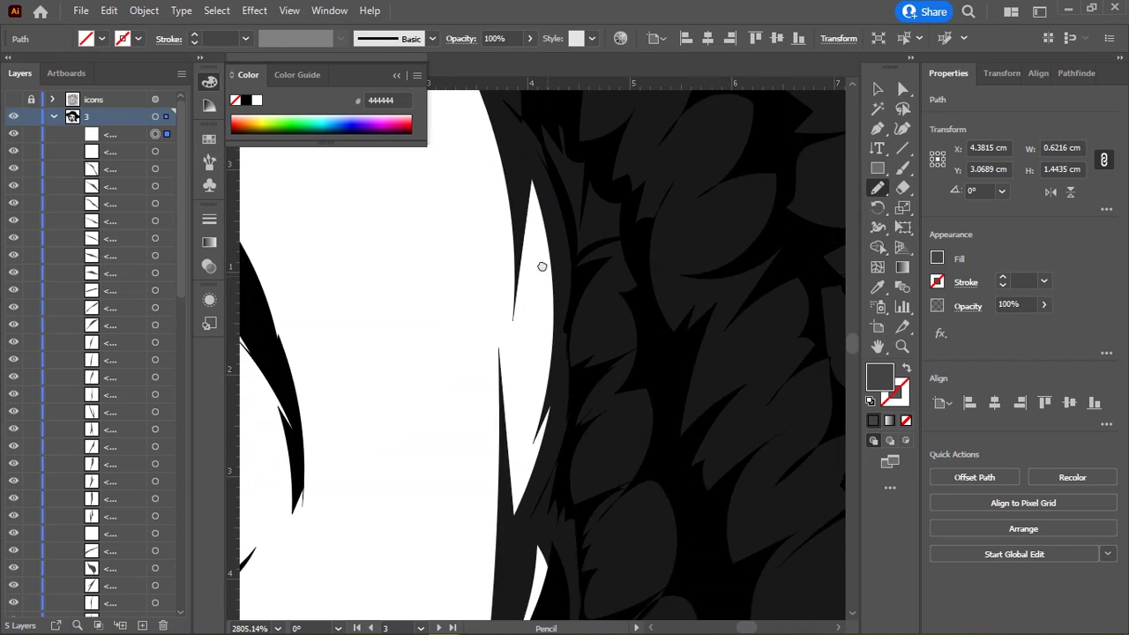
{"action": "scroll", "coordinate": [521, 282], "scroll_direction": "up", "scroll_amount": 3}
{"action": "left_click_drag", "start_coordinate": [529, 250], "coordinate": [527, 334]}
{"action": "scroll", "coordinate": [773, 436], "scroll_direction": "down", "scroll_amount": 1}
{"action": "scroll", "coordinate": [773, 436], "scroll_direction": "right", "scroll_amount": 1}
{"action": "left_click_drag", "start_coordinate": [413, 247], "coordinate": [444, 344]}
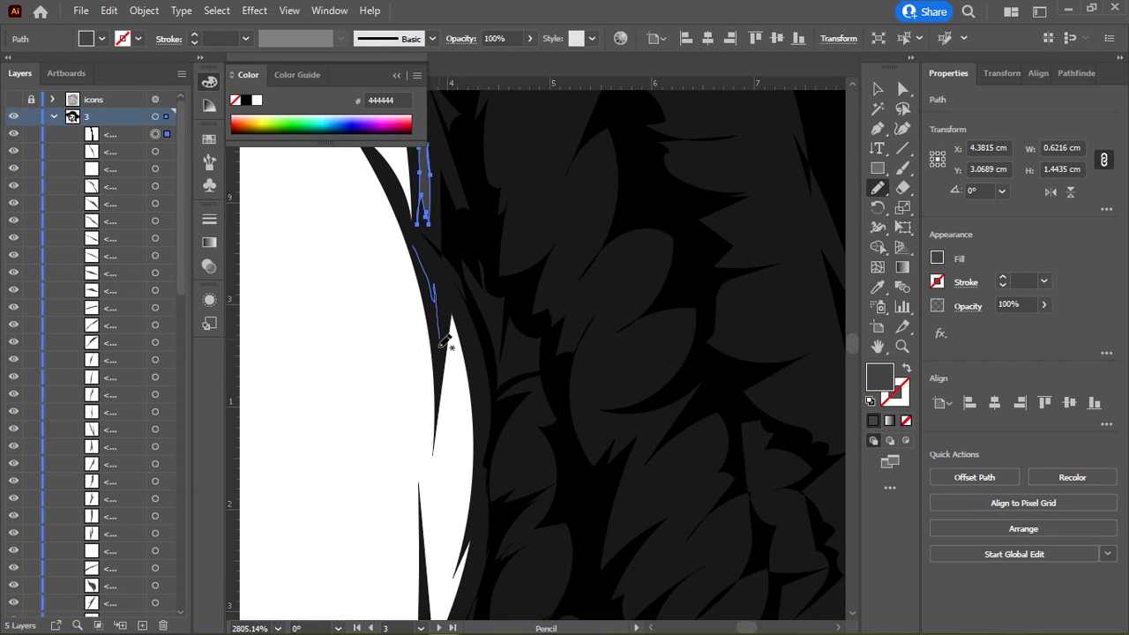
{"action": "scroll", "coordinate": [537, 265], "scroll_direction": "down", "scroll_amount": 2}
{"action": "left_click_drag", "start_coordinate": [453, 287], "coordinate": [454, 398]}
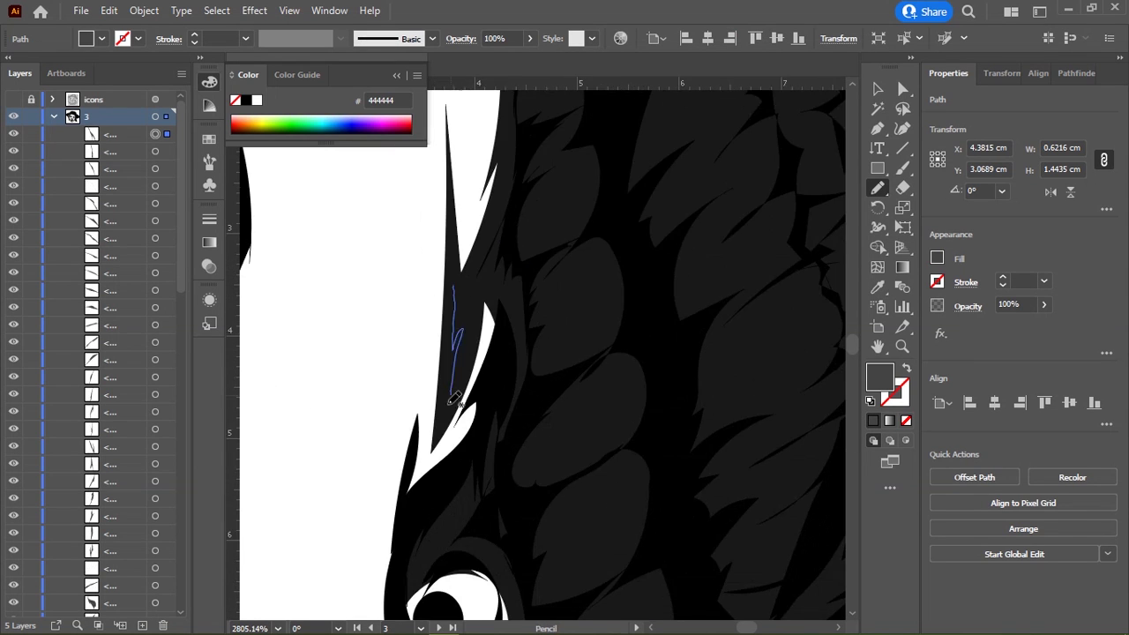
Step: Close the last strand into a gray filled shape and zoom out to view the portrait
{"action": "scroll", "coordinate": [844, 396], "scroll_direction": "down", "scroll_amount": 3}
{"action": "scroll", "coordinate": [517, 277], "scroll_direction": "up", "scroll_amount": 3}
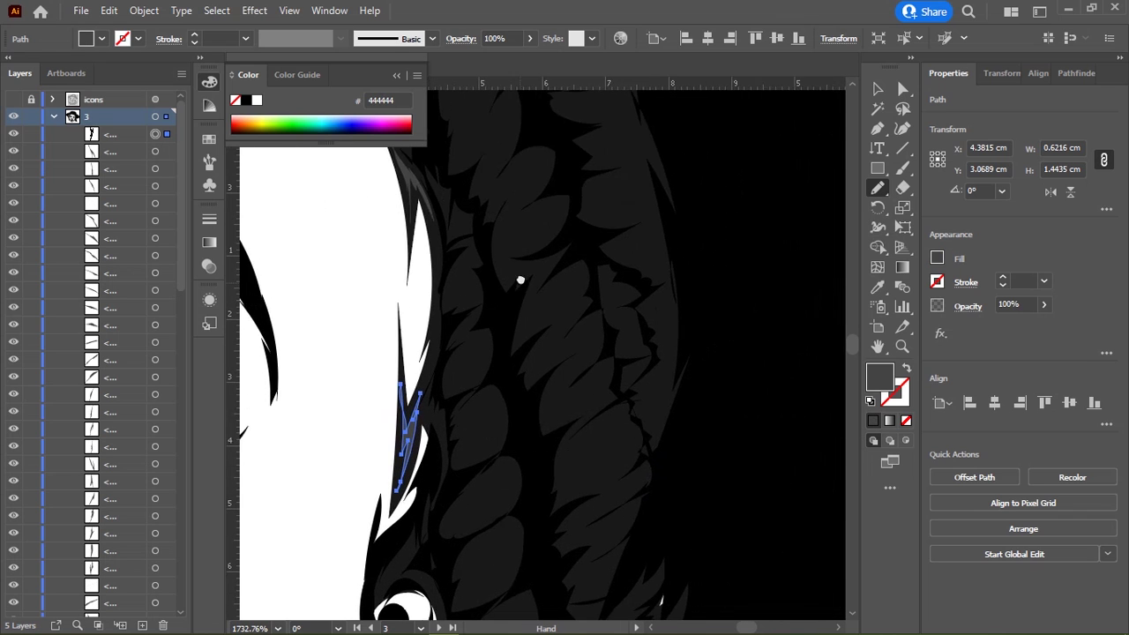
{"action": "scroll", "coordinate": [429, 325], "scroll_direction": "down", "scroll_amount": 5}
{"action": "scroll", "coordinate": [429, 325], "scroll_direction": "up", "scroll_amount": 3}
{"action": "left_click_drag", "start_coordinate": [420, 315], "coordinate": [347, 407]}
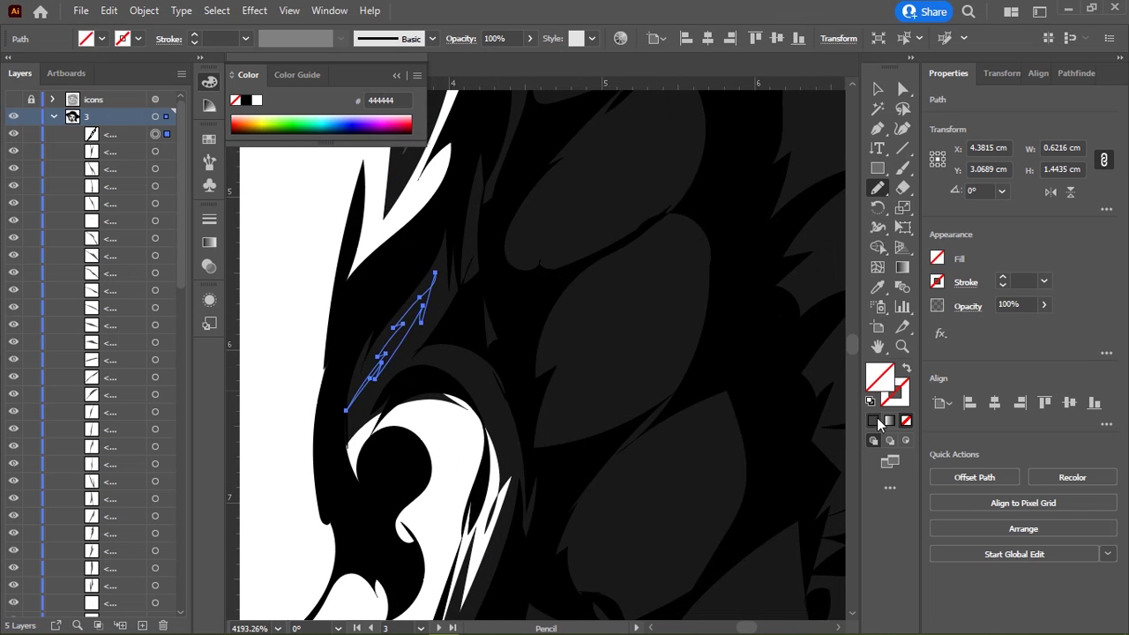
{"action": "scroll", "coordinate": [357, 276], "scroll_direction": "down", "scroll_amount": 3}
{"action": "scroll", "coordinate": [420, 291], "scroll_direction": "down", "scroll_amount": 3}
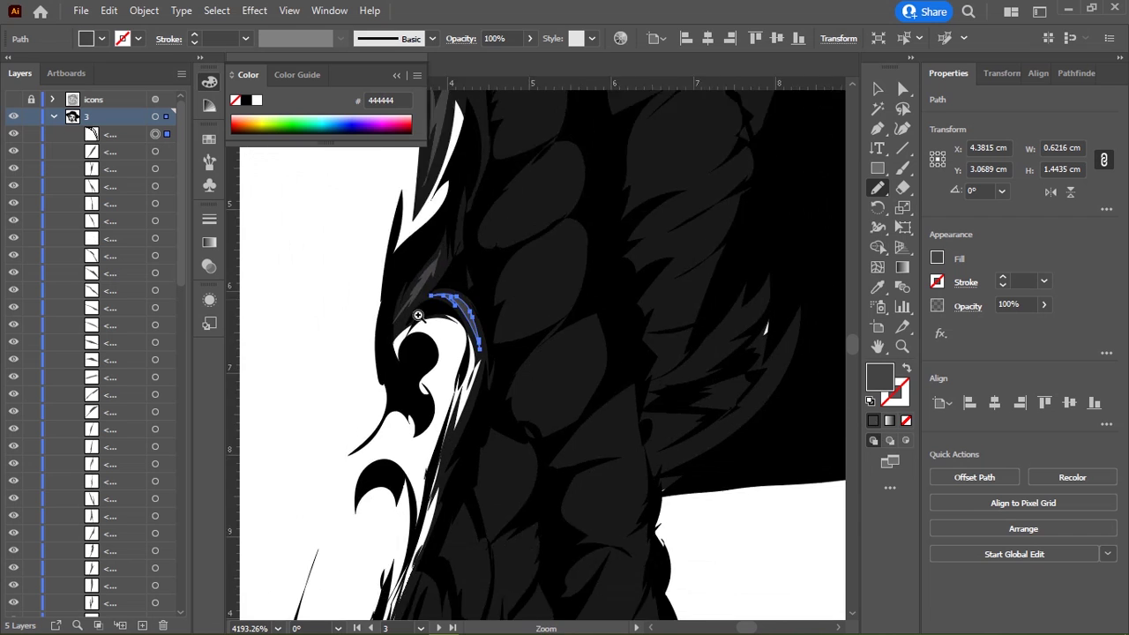
{"action": "scroll", "coordinate": [421, 320], "scroll_direction": "down", "scroll_amount": 3}
{"action": "scroll", "coordinate": [491, 277], "scroll_direction": "down", "scroll_amount": 3}
{"action": "scroll", "coordinate": [435, 408], "scroll_direction": "up", "scroll_amount": 3}
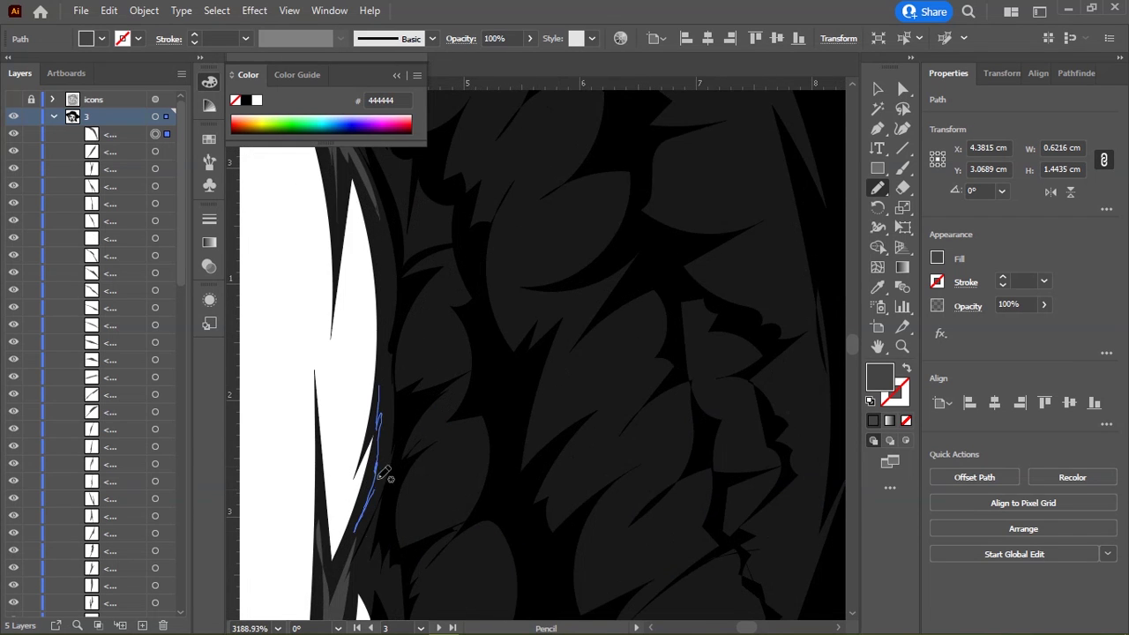
{"action": "scroll", "coordinate": [406, 300], "scroll_direction": "down", "scroll_amount": 3}
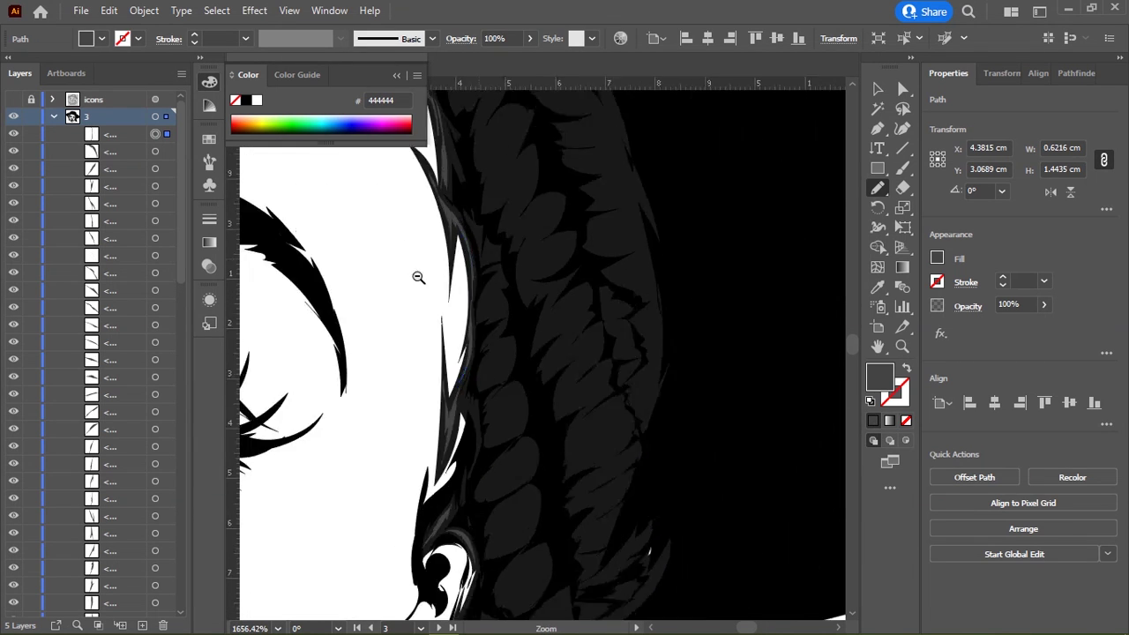
{"action": "scroll", "coordinate": [529, 370], "scroll_direction": "down", "scroll_amount": 2}
{"action": "scroll", "coordinate": [559, 415], "scroll_direction": "down", "scroll_amount": 3}
{"action": "key", "text": "a"}
{"action": "scroll", "coordinate": [494, 395], "scroll_direction": "up", "scroll_amount": 2}
Step: Draw a closed #444444 strand on a hair lock of the right braid
{"action": "scroll", "coordinate": [504, 361], "scroll_direction": "up", "scroll_amount": 2}
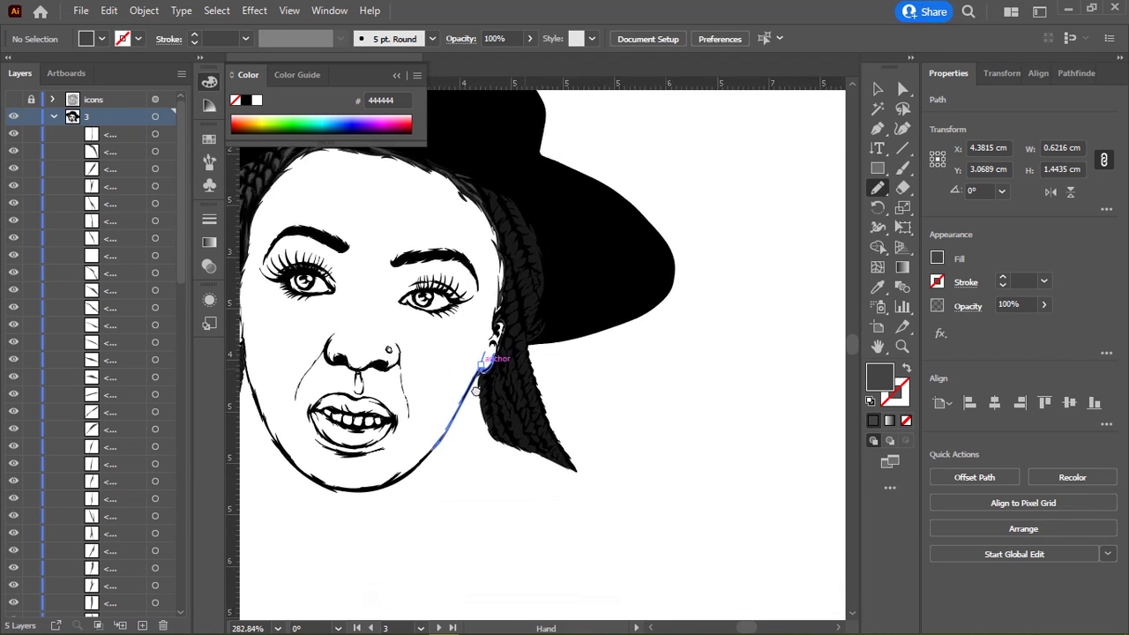
{"action": "scroll", "coordinate": [638, 343], "scroll_direction": "up", "scroll_amount": 3}
{"action": "scroll", "coordinate": [419, 244], "scroll_direction": "up", "scroll_amount": 1}
{"action": "scroll", "coordinate": [411, 291], "scroll_direction": "up", "scroll_amount": 2}
{"action": "scroll", "coordinate": [403, 335], "scroll_direction": "up", "scroll_amount": 1}
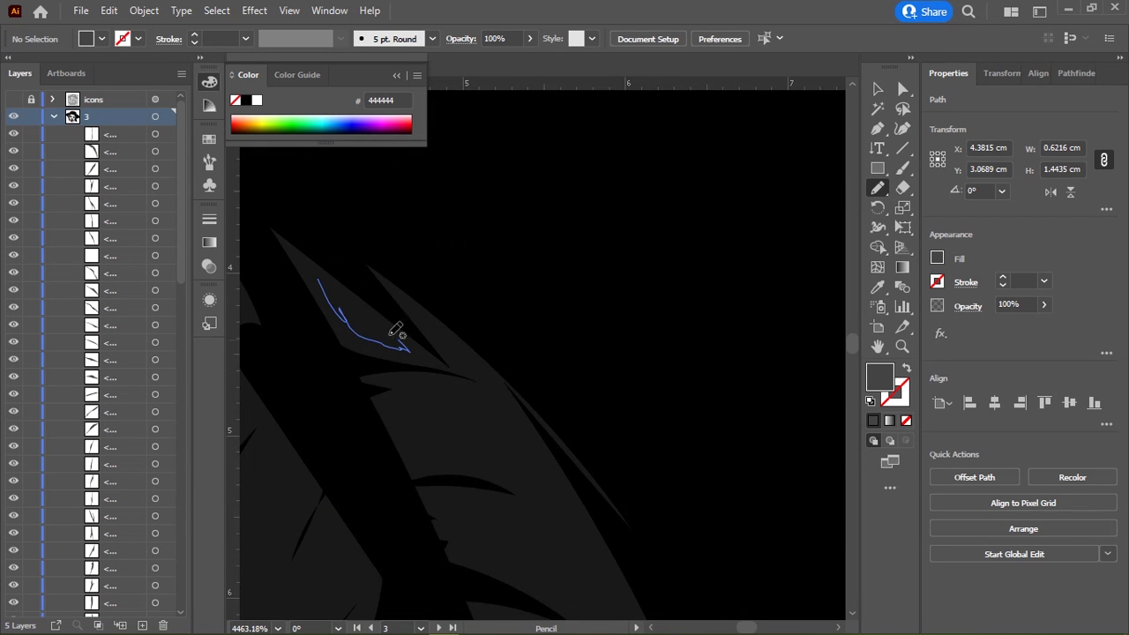
{"action": "mouse_move", "coordinate": [301, 263]}
{"action": "left_mouse_down"}
{"action": "mouse_move", "coordinate": [407, 350]}
{"action": "mouse_move", "coordinate": [404, 295]}
{"action": "left_mouse_up"}
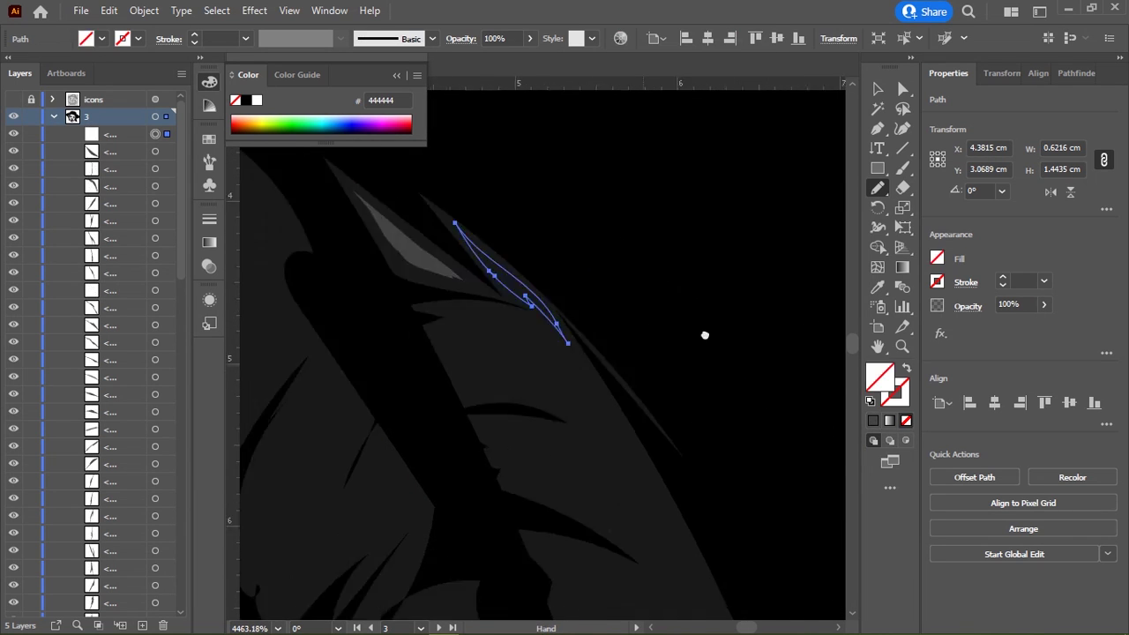
{"action": "scroll", "coordinate": [550, 329], "scroll_direction": "down", "scroll_amount": 3}
{"action": "scroll", "coordinate": [551, 329], "scroll_direction": "left", "scroll_amount": 3}
{"action": "mouse_move", "coordinate": [588, 282]}
{"action": "left_mouse_down"}
{"action": "mouse_move", "coordinate": [618, 327]}
{"action": "mouse_move", "coordinate": [529, 341]}
{"action": "left_mouse_up"}
Step: Add three jagged highlight strands further down the braid
{"action": "scroll", "coordinate": [623, 330], "scroll_direction": "down", "scroll_amount": 1}
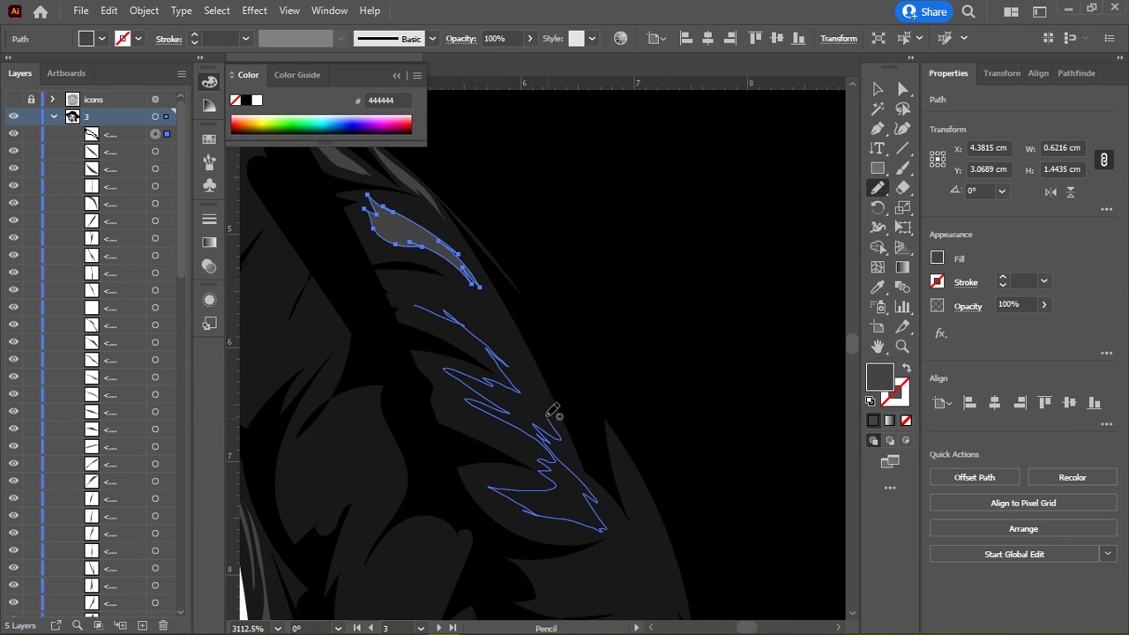
{"action": "left_click_drag", "start_coordinate": [411, 288], "coordinate": [413, 302]}
{"action": "scroll", "coordinate": [541, 301], "scroll_direction": "down", "scroll_amount": 3}
{"action": "scroll", "coordinate": [541, 300], "scroll_direction": "right", "scroll_amount": 1}
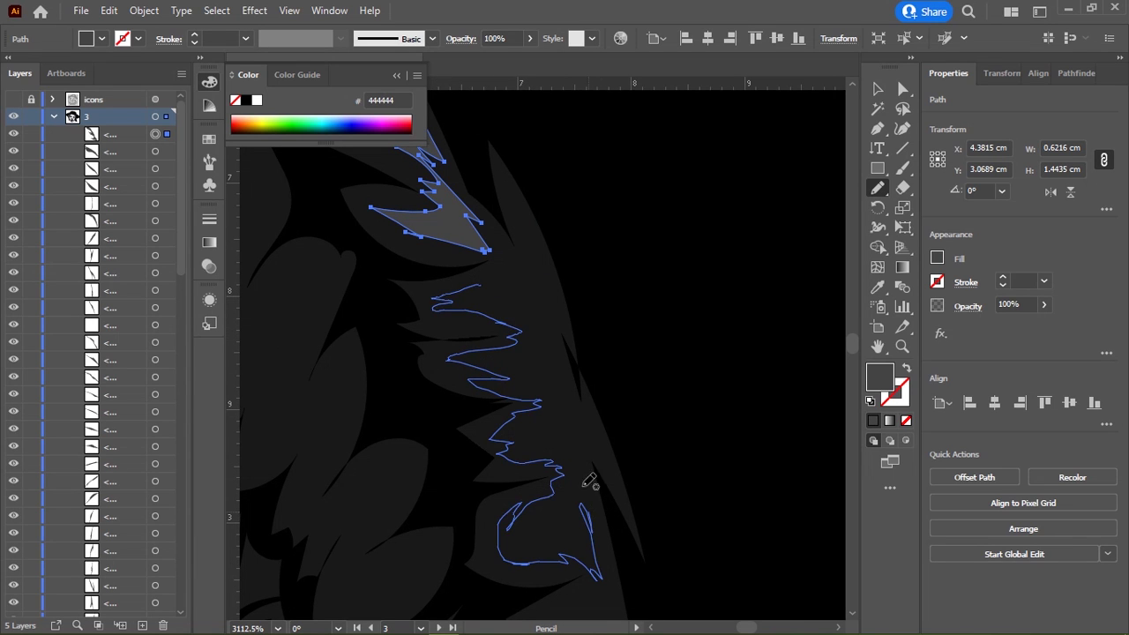
{"action": "left_click_drag", "start_coordinate": [500, 281], "coordinate": [505, 284]}
{"action": "scroll", "coordinate": [504, 284], "scroll_direction": "up", "scroll_amount": 2}
{"action": "scroll", "coordinate": [505, 284], "scroll_direction": "right", "scroll_amount": 1}
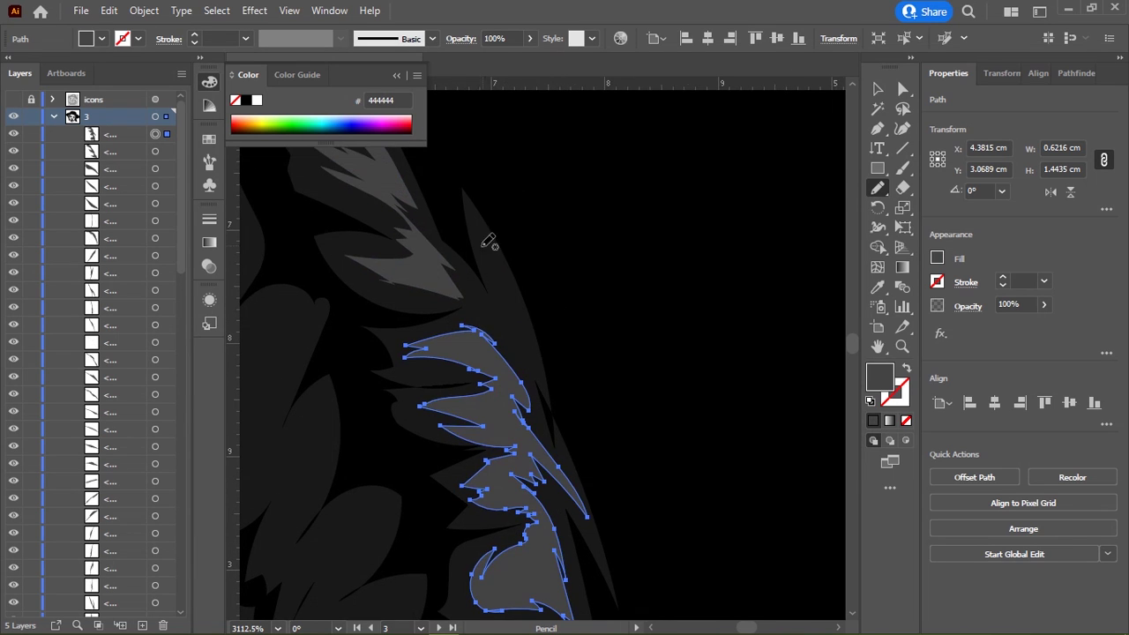
{"action": "left_click_drag", "start_coordinate": [481, 228], "coordinate": [480, 227]}
{"action": "scroll", "coordinate": [481, 284], "scroll_direction": "down", "scroll_amount": 3}
{"action": "scroll", "coordinate": [481, 284], "scroll_direction": "right", "scroll_amount": 1}
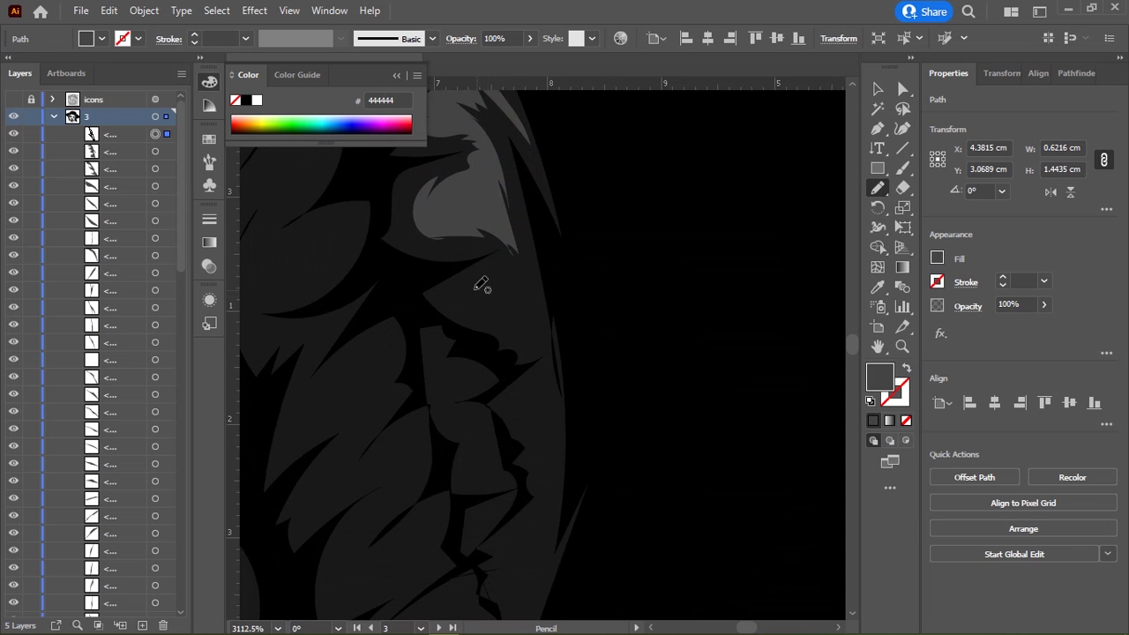
Step: Add a curved strand and finish another along the braid edge
{"action": "left_click_drag", "start_coordinate": [498, 275], "coordinate": [499, 277]}
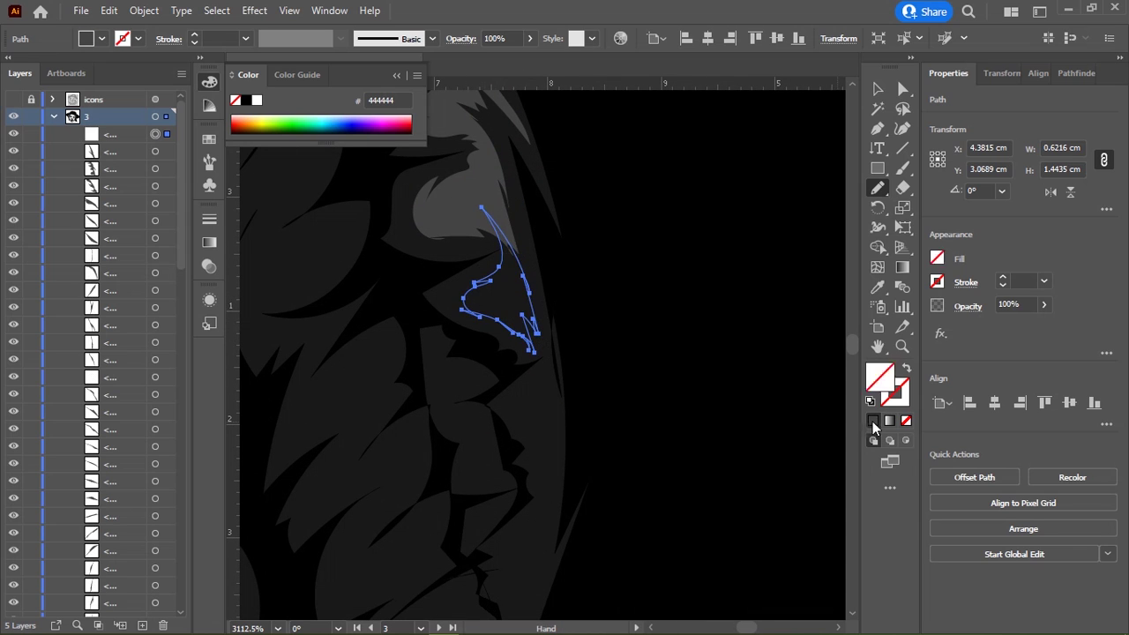
{"action": "scroll", "coordinate": [488, 231], "scroll_direction": "down", "scroll_amount": 3}
{"action": "scroll", "coordinate": [488, 231], "scroll_direction": "right", "scroll_amount": 1}
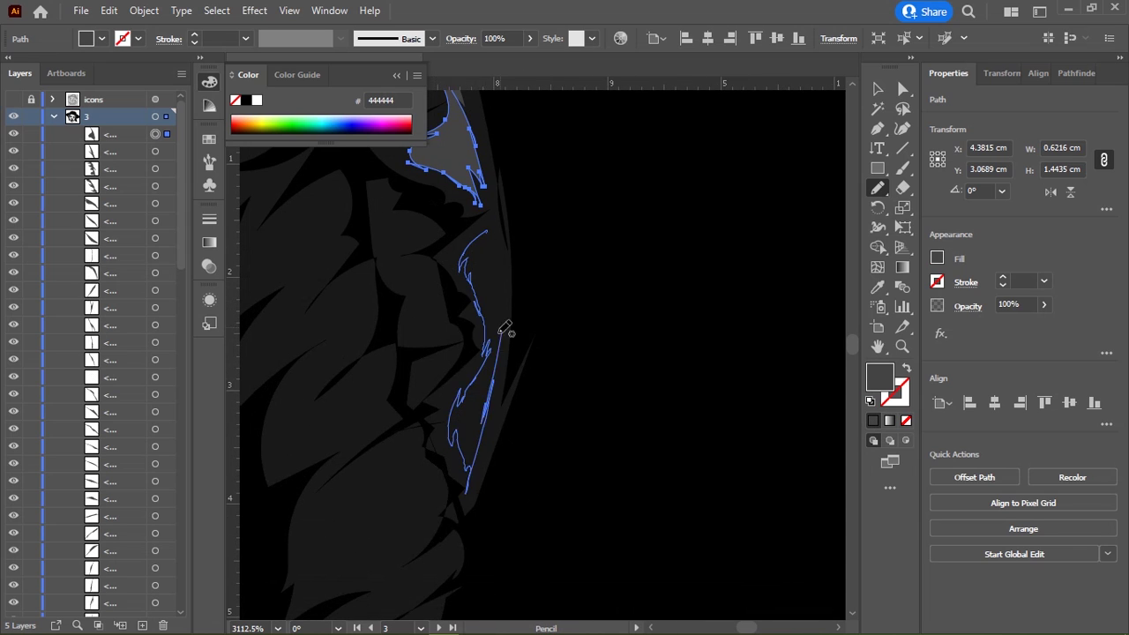
{"action": "left_click_drag", "start_coordinate": [495, 215], "coordinate": [496, 215]}
{"action": "scroll", "coordinate": [496, 215], "scroll_direction": "down", "scroll_amount": 5}
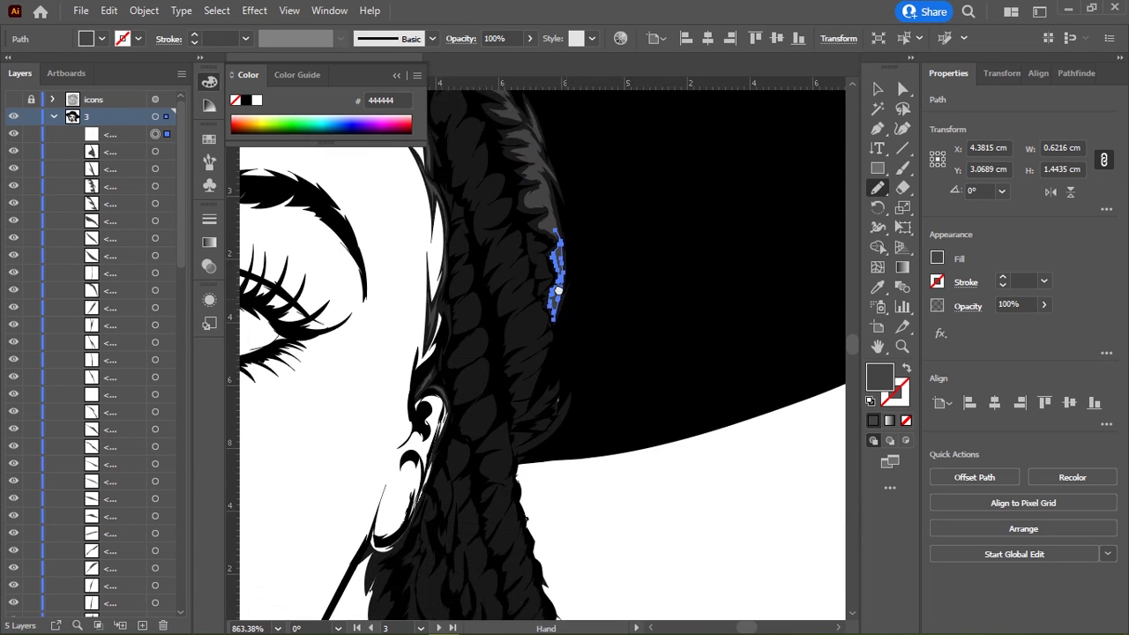
{"action": "scroll", "coordinate": [530, 327], "scroll_direction": "down", "scroll_amount": 3}
Step: Select the dark hair shape to check its fill colour, then clear the selection
{"action": "left_click", "coordinate": [482, 250], "text": "ctrl"}
{"action": "scroll", "coordinate": [544, 244], "scroll_direction": "up", "scroll_amount": 3}
{"action": "scroll", "coordinate": [585, 173], "scroll_direction": "up", "scroll_amount": 3}
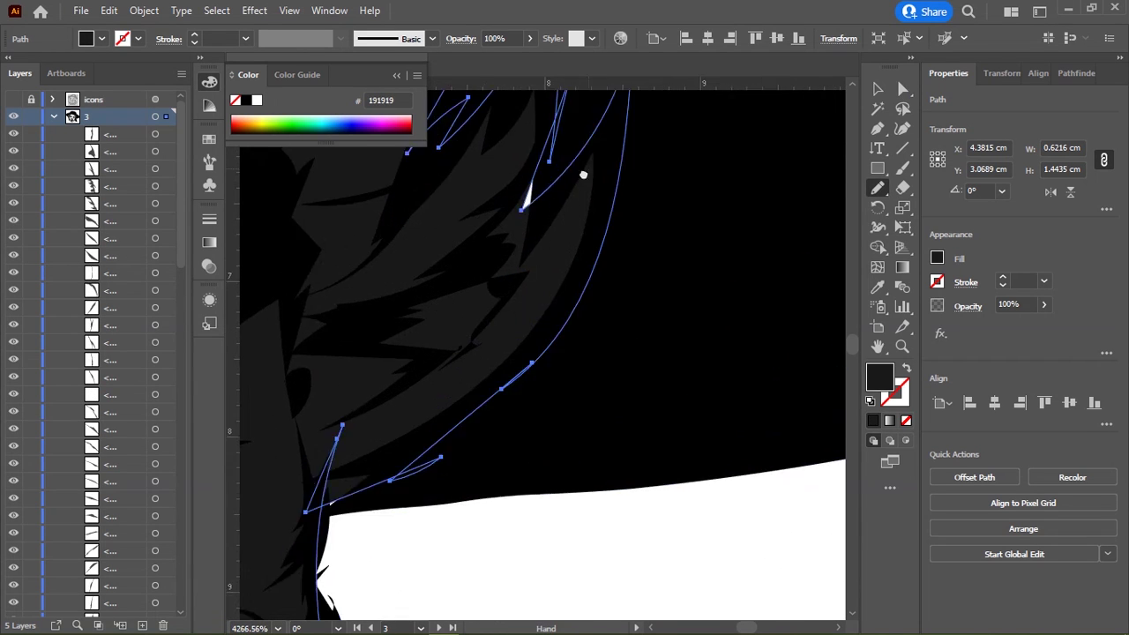
{"action": "scroll", "coordinate": [502, 128], "scroll_direction": "up", "scroll_amount": 2}
{"action": "scroll", "coordinate": [591, 231], "scroll_direction": "down", "scroll_amount": 5}
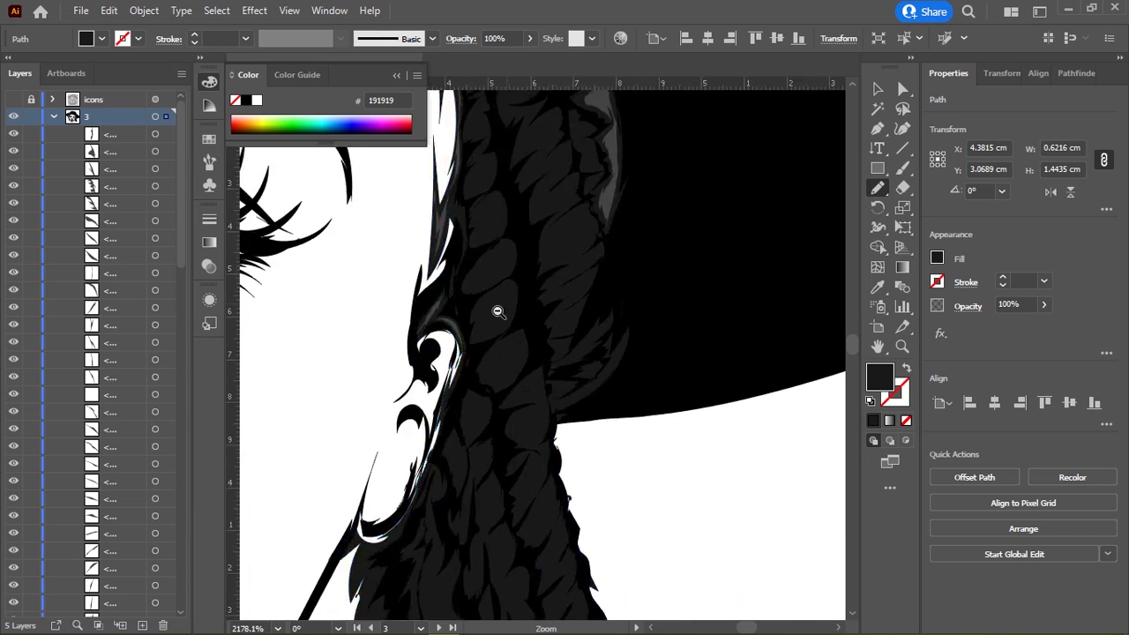
{"action": "scroll", "coordinate": [494, 308], "scroll_direction": "down", "scroll_amount": 4}
{"action": "left_click", "coordinate": [489, 252], "text": "ctrl"}
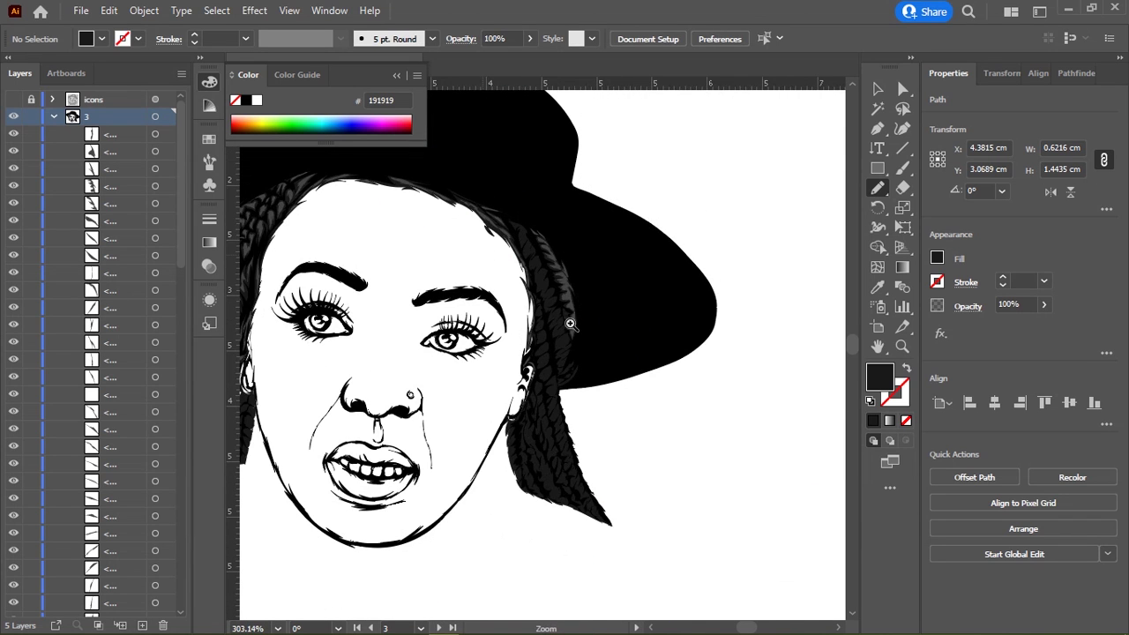
Step: Draw a small strand at the braid top and eyedrop the gray 444444 fill onto it
{"action": "scroll", "coordinate": [490, 251], "scroll_direction": "up", "scroll_amount": 5}
{"action": "scroll", "coordinate": [517, 302], "scroll_direction": "up", "scroll_amount": 3}
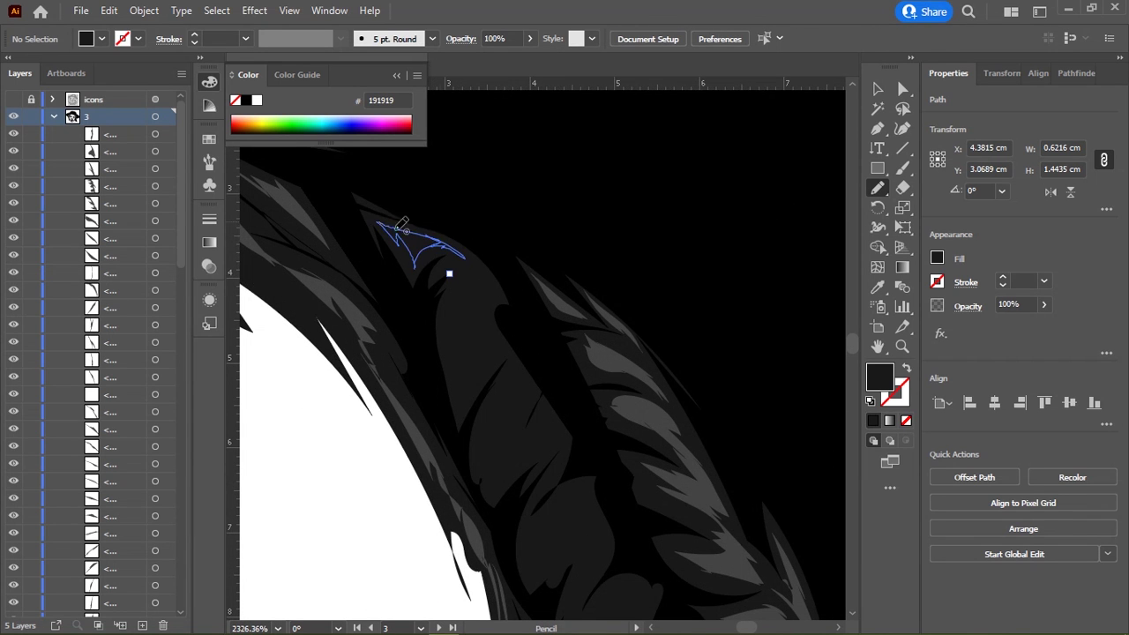
{"action": "left_click_drag", "start_coordinate": [620, 442], "coordinate": [643, 327]}
{"action": "key", "text": "i"}
{"action": "left_click", "coordinate": [657, 254]}
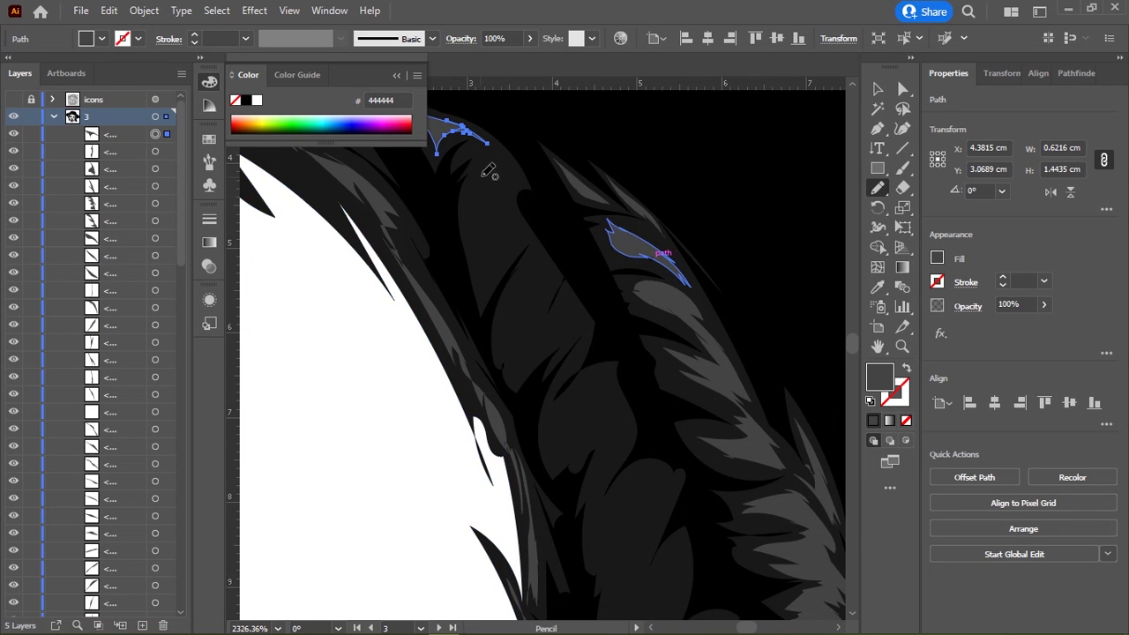
Step: Draw several leaf-shaped gray highlight strands on the upper braid
{"action": "left_click_drag", "start_coordinate": [497, 168], "coordinate": [483, 281]}
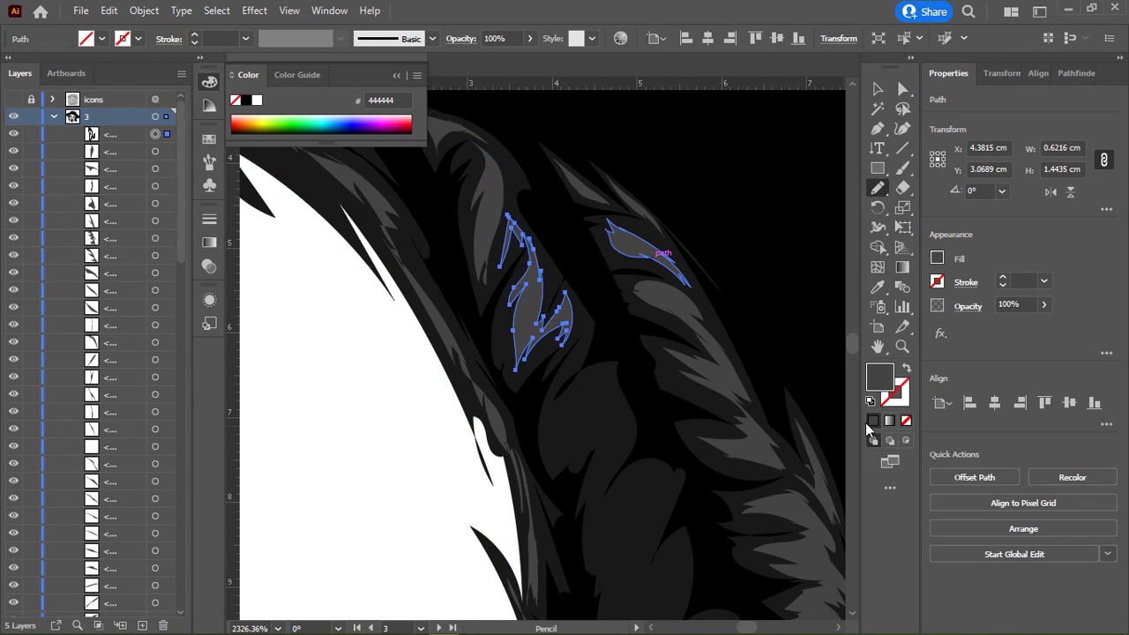
{"action": "left_click_drag", "start_coordinate": [573, 399], "coordinate": [501, 227]}
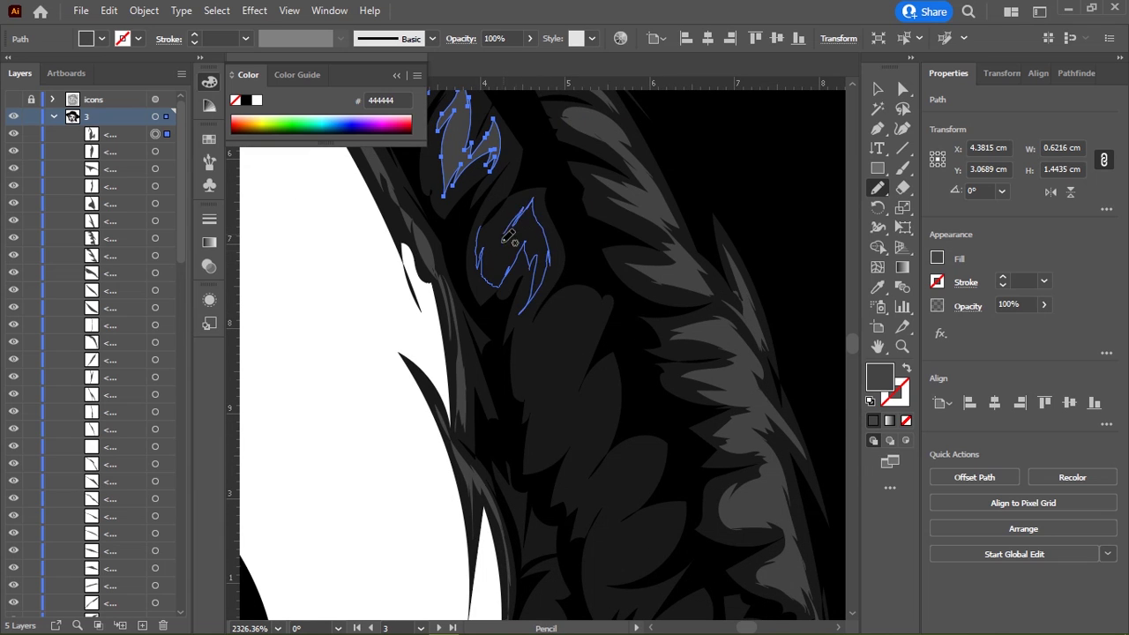
{"action": "scroll", "coordinate": [494, 221], "scroll_direction": "down", "scroll_amount": 3}
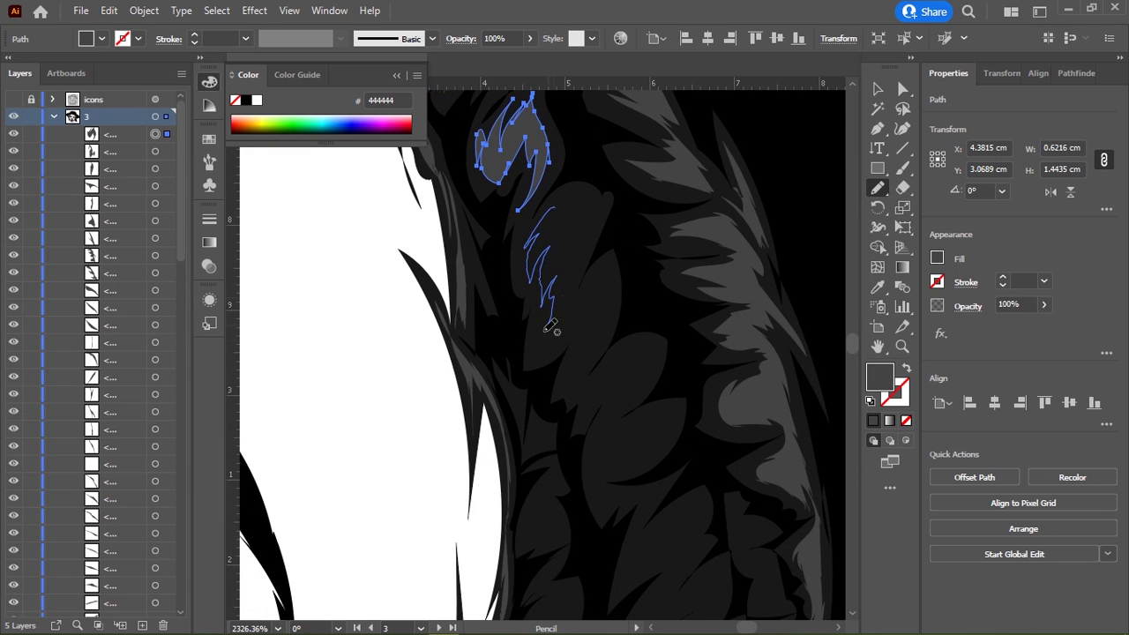
{"action": "left_click_drag", "start_coordinate": [582, 253], "coordinate": [556, 212]}
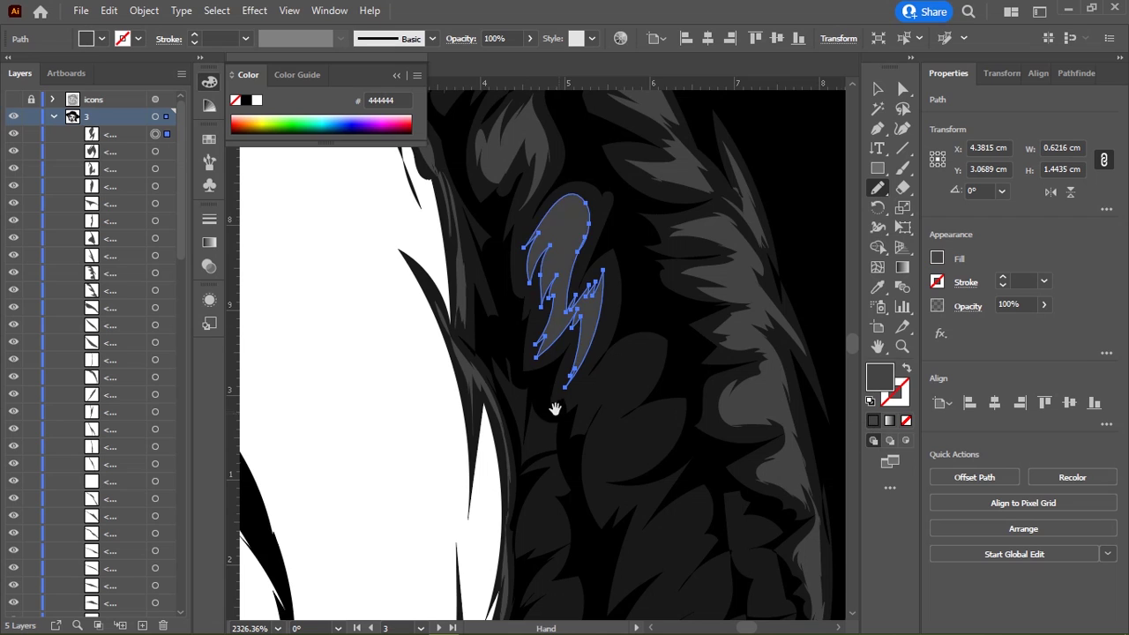
{"action": "left_click_drag", "start_coordinate": [555, 408], "coordinate": [461, 263]}
{"action": "left_click_drag", "start_coordinate": [528, 211], "coordinate": [497, 264]}
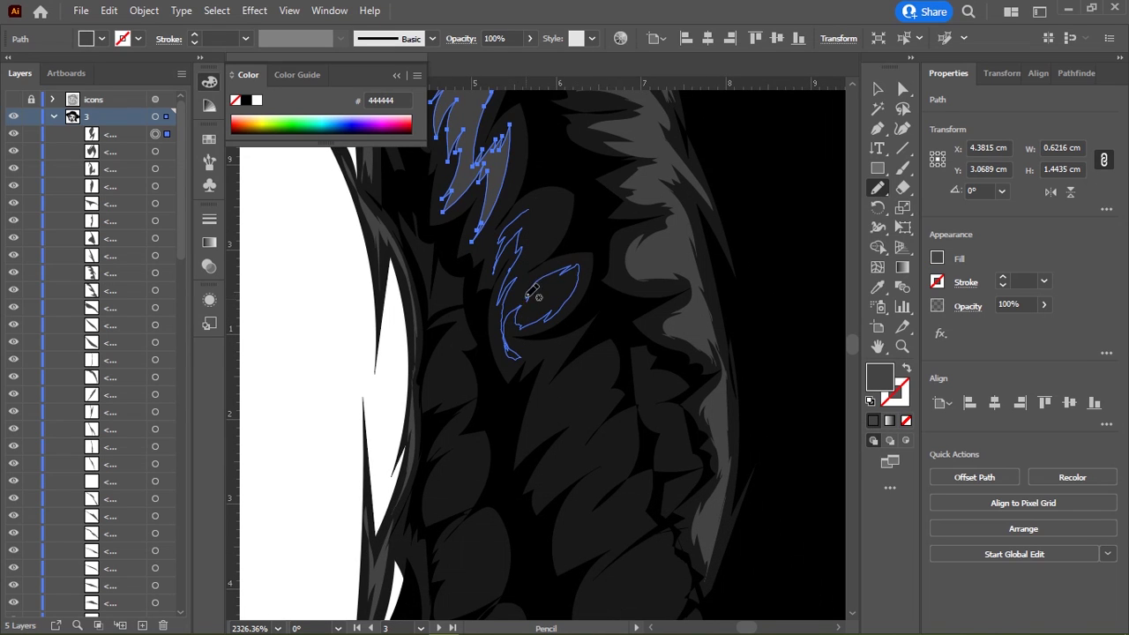
{"action": "left_click_drag", "start_coordinate": [544, 198], "coordinate": [546, 204]}
Step: Add curled and thin gray strands lower on the braid, then zoom out to check
{"action": "left_click_drag", "start_coordinate": [573, 390], "coordinate": [506, 231]}
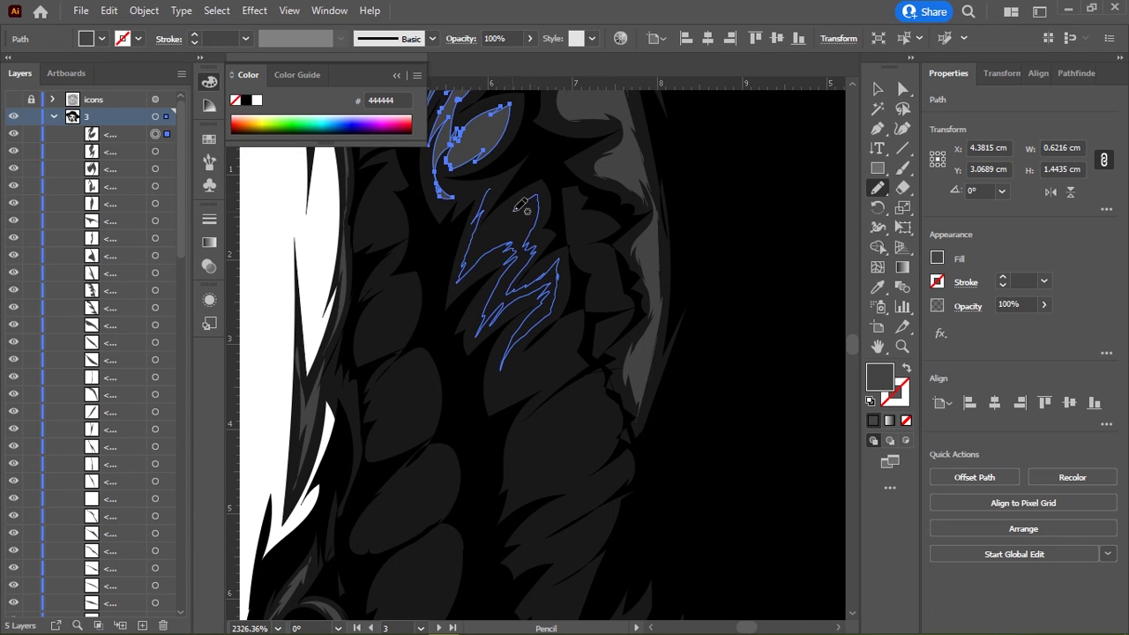
{"action": "left_click_drag", "start_coordinate": [459, 181], "coordinate": [437, 182]}
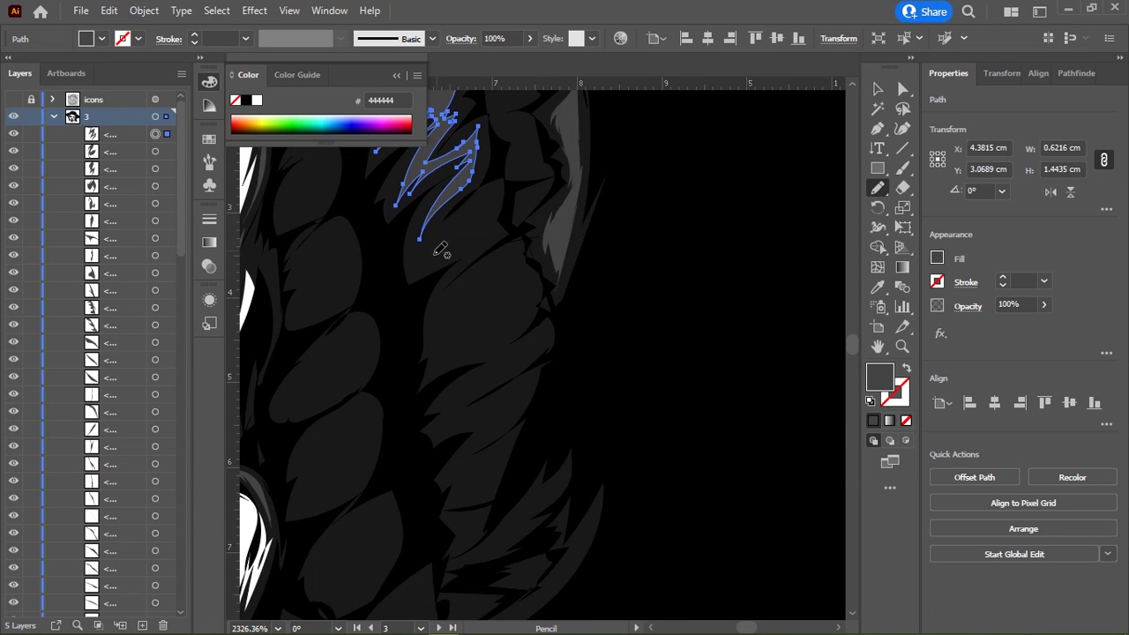
{"action": "left_click_drag", "start_coordinate": [415, 270], "coordinate": [458, 271]}
{"action": "left_click_drag", "start_coordinate": [477, 205], "coordinate": [490, 193]}
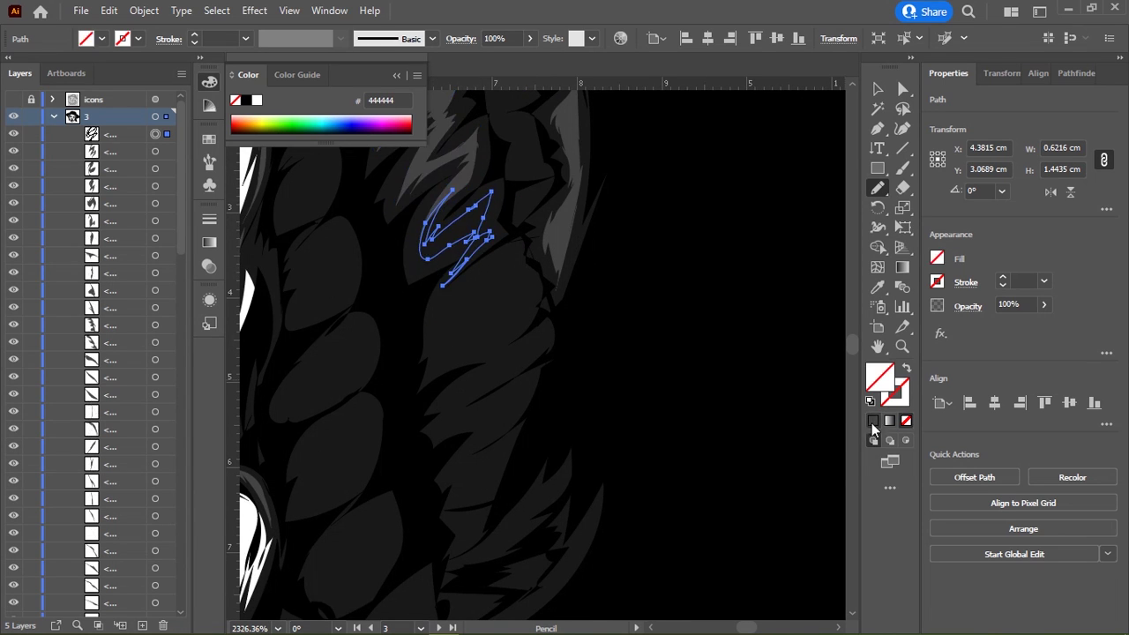
{"action": "mouse_move", "coordinate": [508, 256]}
{"action": "left_mouse_down"}
{"action": "mouse_move", "coordinate": [502, 331]}
{"action": "mouse_move", "coordinate": [522, 258]}
{"action": "left_mouse_up"}
{"action": "left_click_drag", "start_coordinate": [726, 310], "coordinate": [541, 449]}
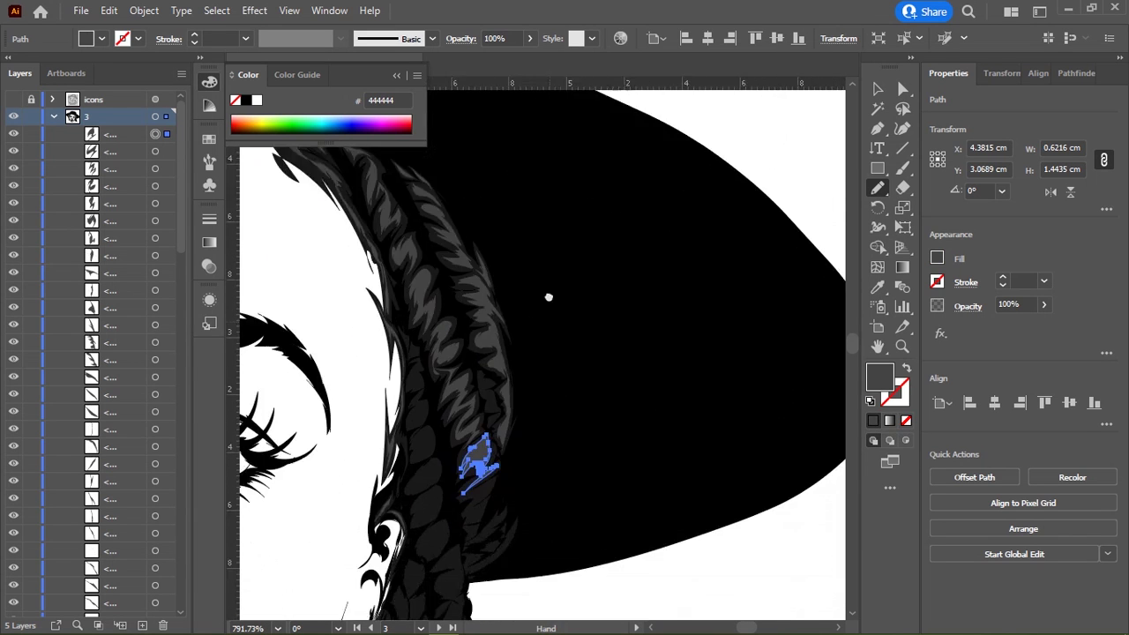
Step: Draw a long jagged strand and short and curved gray strands on the right braid
{"action": "left_click_drag", "start_coordinate": [550, 300], "coordinate": [553, 302]}
{"action": "mouse_move", "coordinate": [377, 263]}
{"action": "left_mouse_down"}
{"action": "mouse_move", "coordinate": [444, 253]}
{"action": "mouse_move", "coordinate": [504, 282]}
{"action": "left_mouse_up"}
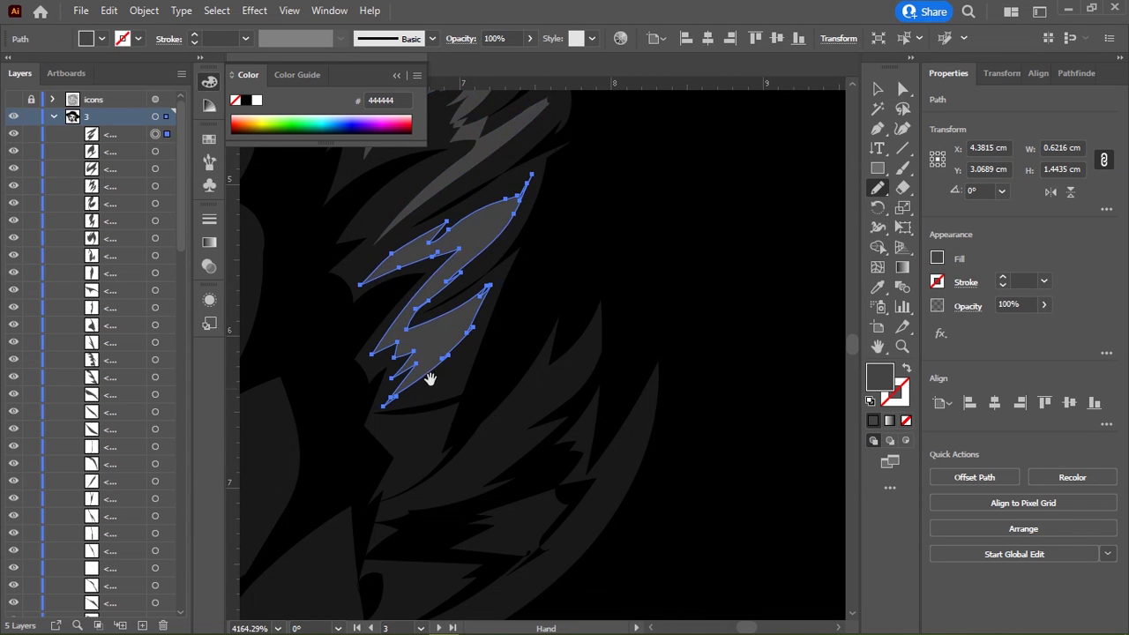
{"action": "scroll", "coordinate": [431, 378], "scroll_direction": "down", "scroll_amount": 5}
{"action": "mouse_move", "coordinate": [369, 248]}
{"action": "left_mouse_down"}
{"action": "mouse_move", "coordinate": [397, 253]}
{"action": "mouse_move", "coordinate": [426, 239]}
{"action": "left_mouse_up"}
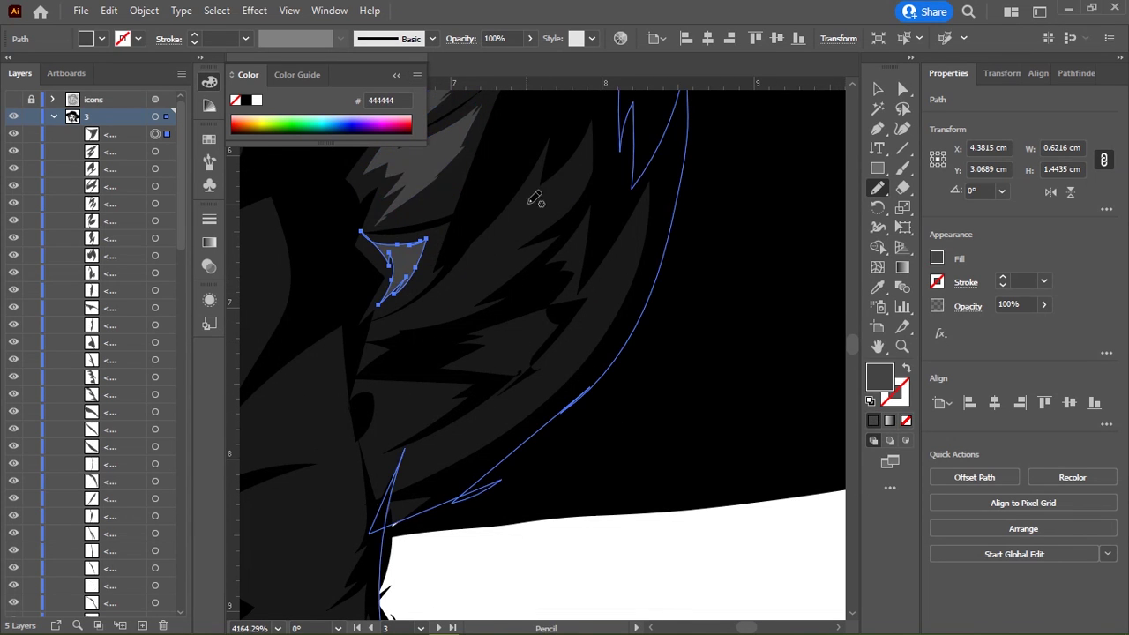
{"action": "mouse_move", "coordinate": [531, 188]}
{"action": "left_mouse_down"}
{"action": "mouse_move", "coordinate": [574, 183]}
{"action": "mouse_move", "coordinate": [523, 219]}
{"action": "left_mouse_up"}
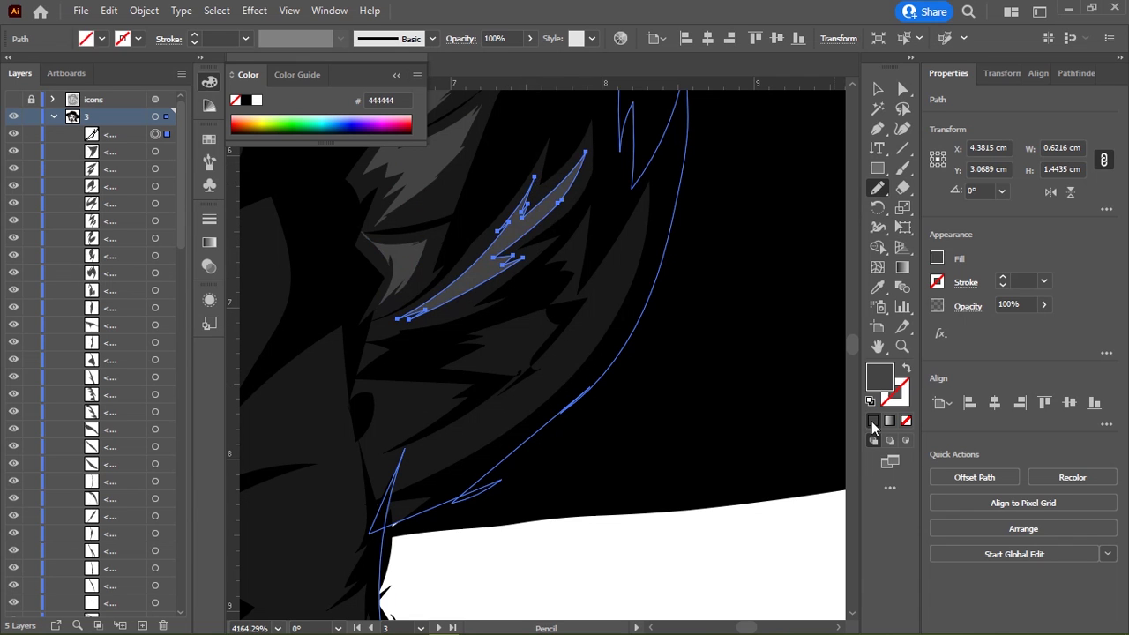
{"action": "mouse_move", "coordinate": [491, 333]}
{"action": "left_mouse_down"}
{"action": "mouse_move", "coordinate": [533, 331]}
{"action": "mouse_move", "coordinate": [499, 335]}
{"action": "left_mouse_up"}
{"action": "left_click_drag", "start_coordinate": [618, 254], "coordinate": [641, 237]}
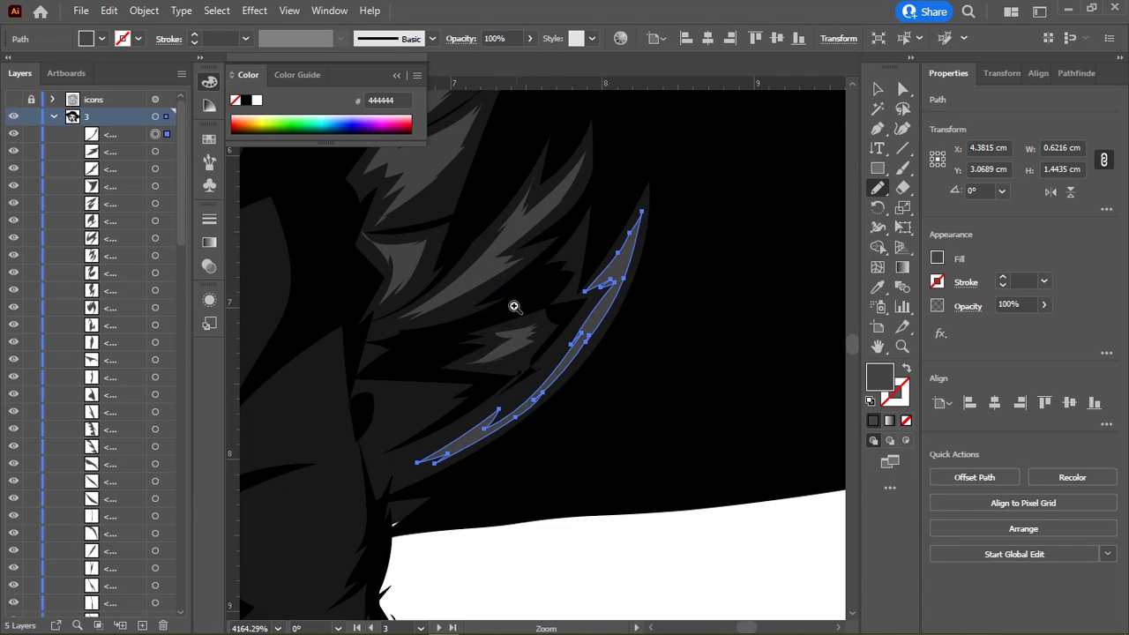
Step: Add thin and small gray highlight shapes in the nearby hair
{"action": "scroll", "coordinate": [515, 305], "scroll_direction": "up", "scroll_amount": 5}
{"action": "mouse_move", "coordinate": [583, 171]}
{"action": "left_mouse_down"}
{"action": "mouse_move", "coordinate": [572, 257]}
{"action": "mouse_move", "coordinate": [587, 172]}
{"action": "left_mouse_up"}
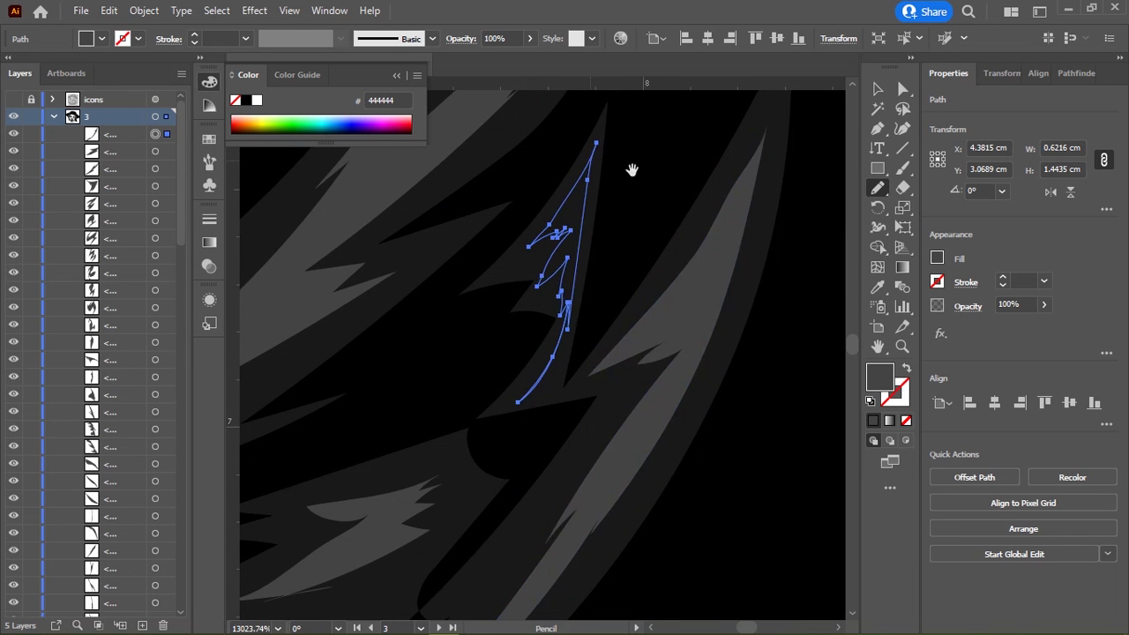
{"action": "scroll", "coordinate": [580, 434], "scroll_direction": "down", "scroll_amount": 5}
{"action": "mouse_move", "coordinate": [529, 282]}
{"action": "left_mouse_down"}
{"action": "mouse_move", "coordinate": [588, 277]}
{"action": "mouse_move", "coordinate": [530, 284]}
{"action": "left_mouse_up"}
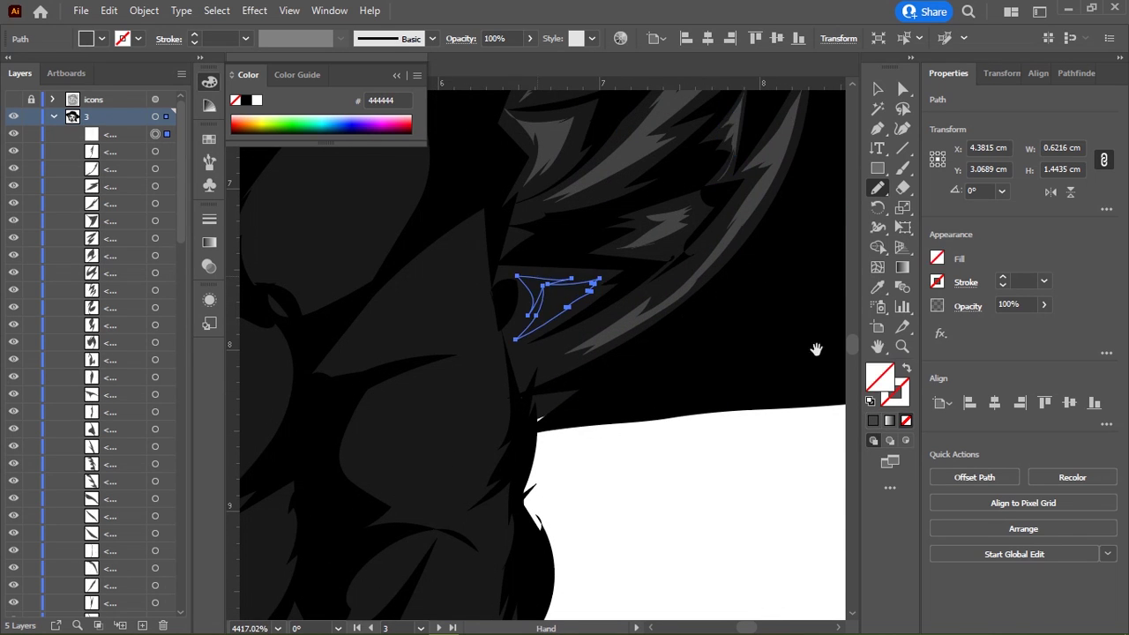
{"action": "scroll", "coordinate": [529, 326], "scroll_direction": "up", "scroll_amount": 3}
{"action": "mouse_move", "coordinate": [492, 360]}
{"action": "left_mouse_down"}
{"action": "mouse_move", "coordinate": [544, 389]}
{"action": "mouse_move", "coordinate": [494, 362]}
{"action": "left_mouse_up"}
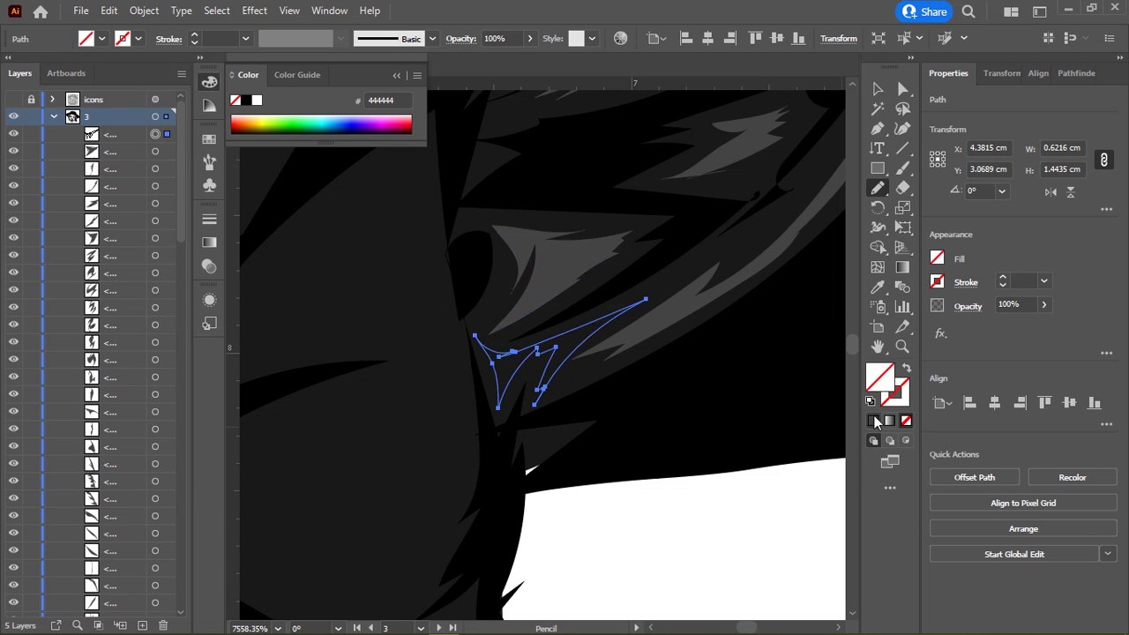
Step: Select a dark hair path, then deselect everything and return to the Pencil tool
{"action": "left_click", "coordinate": [547, 447], "text": "ctrl"}
{"action": "key", "text": "m"}
{"action": "key", "text": "n"}
{"action": "scroll", "coordinate": [661, 433], "scroll_direction": "down", "scroll_amount": 3}
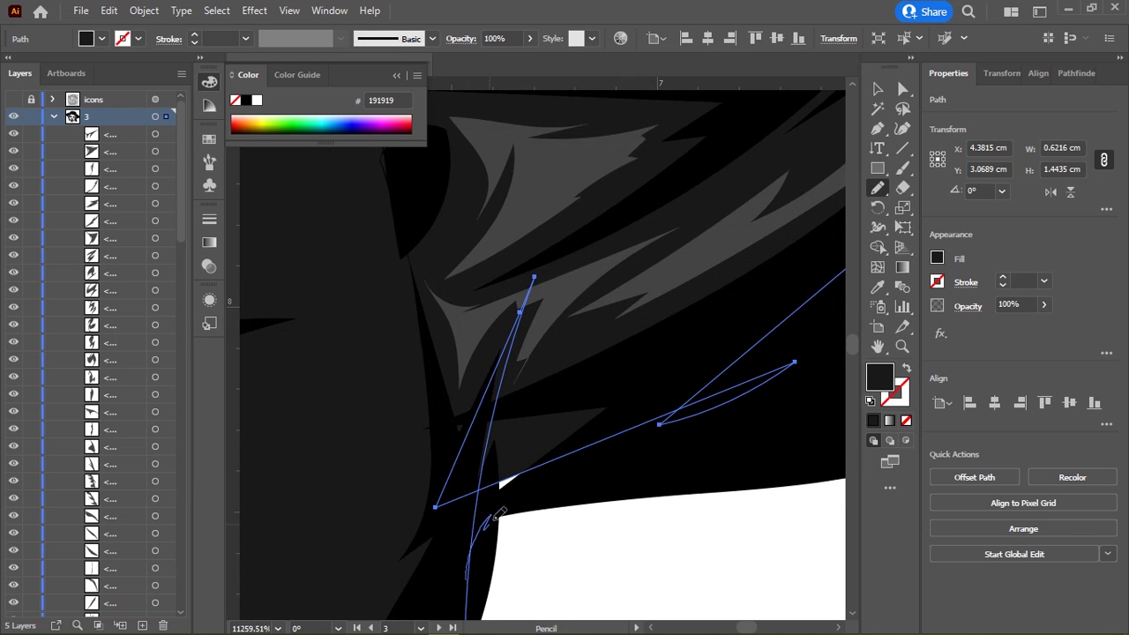
{"action": "scroll", "coordinate": [726, 472], "scroll_direction": "down", "scroll_amount": 3}
{"action": "left_click", "coordinate": [727, 472], "text": "ctrl"}
{"action": "key", "text": "ctrl+shift+a"}
{"action": "scroll", "coordinate": [626, 421], "scroll_direction": "up", "scroll_amount": 3}
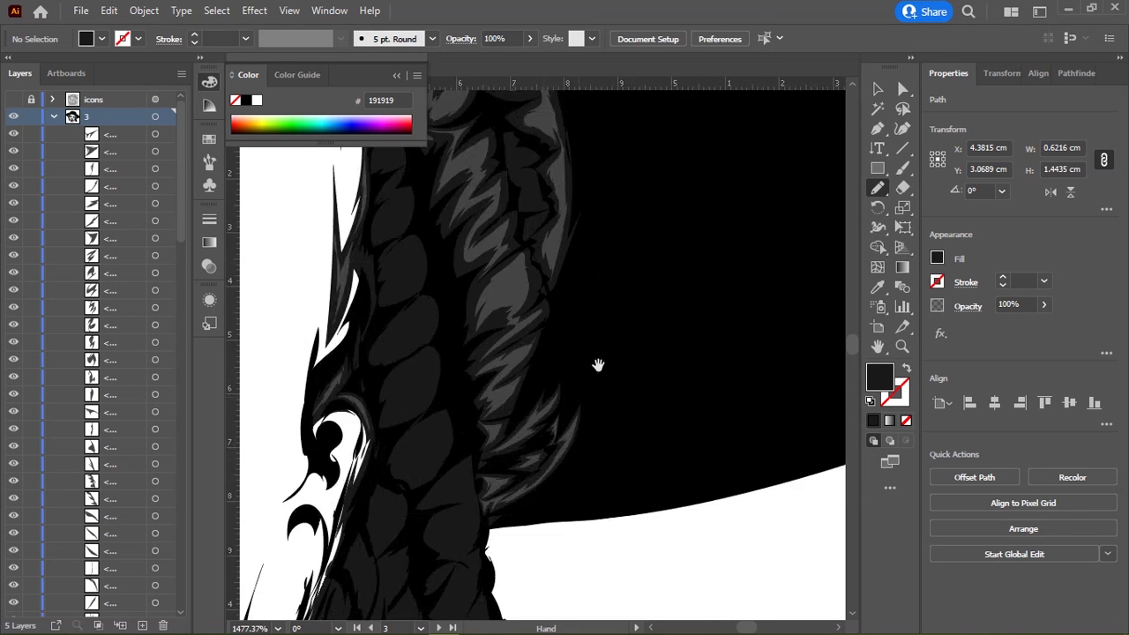
{"action": "left_click", "coordinate": [518, 341]}
Step: Draw a closed highlight strand plus two leaf-shaped highlights lower on the braid
{"action": "left_click_drag", "start_coordinate": [429, 230], "coordinate": [439, 331]}
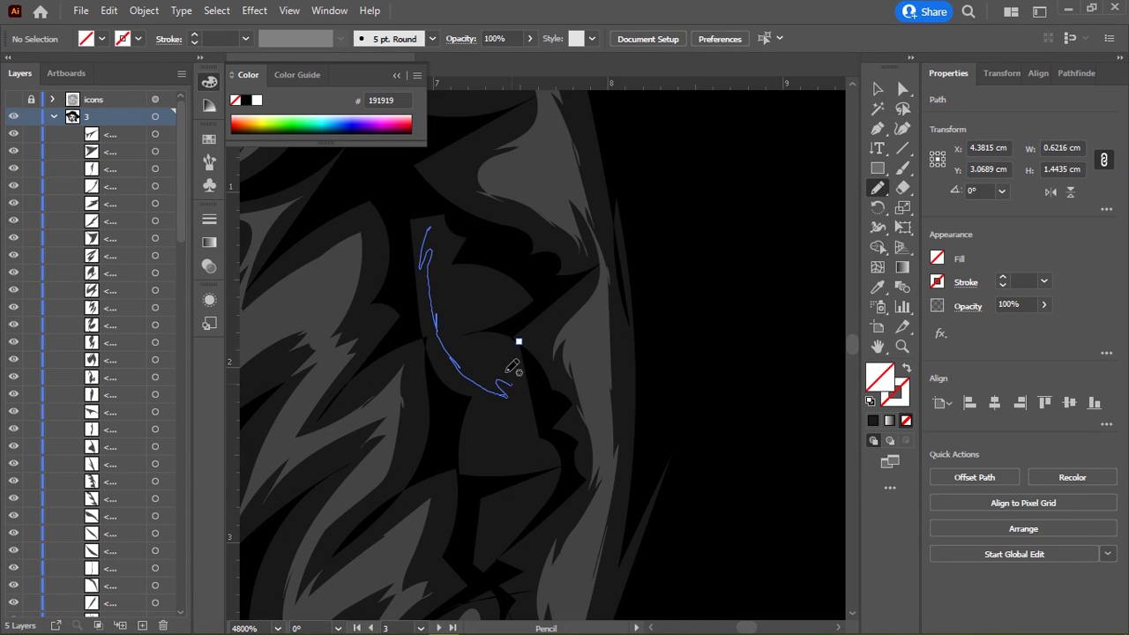
{"action": "left_click_drag", "start_coordinate": [512, 366], "coordinate": [518, 337]}
{"action": "scroll", "coordinate": [397, 302], "scroll_direction": "down", "scroll_amount": 2}
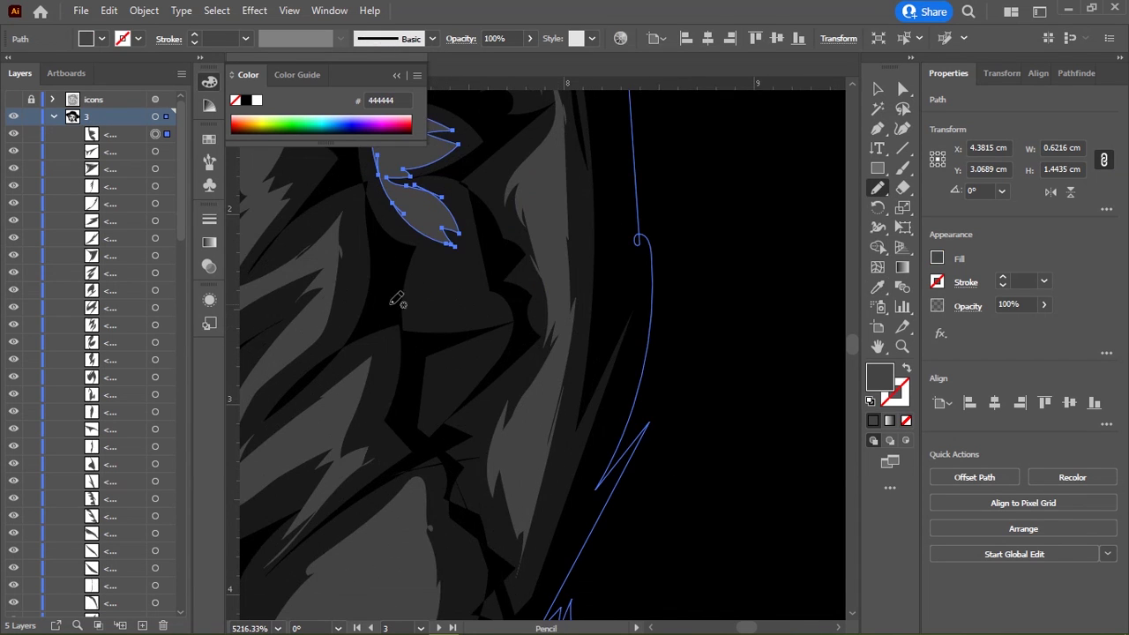
{"action": "mouse_move", "coordinate": [414, 283]}
{"action": "left_mouse_down"}
{"action": "mouse_move", "coordinate": [496, 315]}
{"action": "mouse_move", "coordinate": [421, 289]}
{"action": "left_mouse_up"}
{"action": "left_click_drag", "start_coordinate": [485, 342], "coordinate": [441, 411]}
{"action": "scroll", "coordinate": [492, 335], "scroll_direction": "down", "scroll_amount": 3}
{"action": "scroll", "coordinate": [512, 388], "scroll_direction": "down", "scroll_amount": 5}
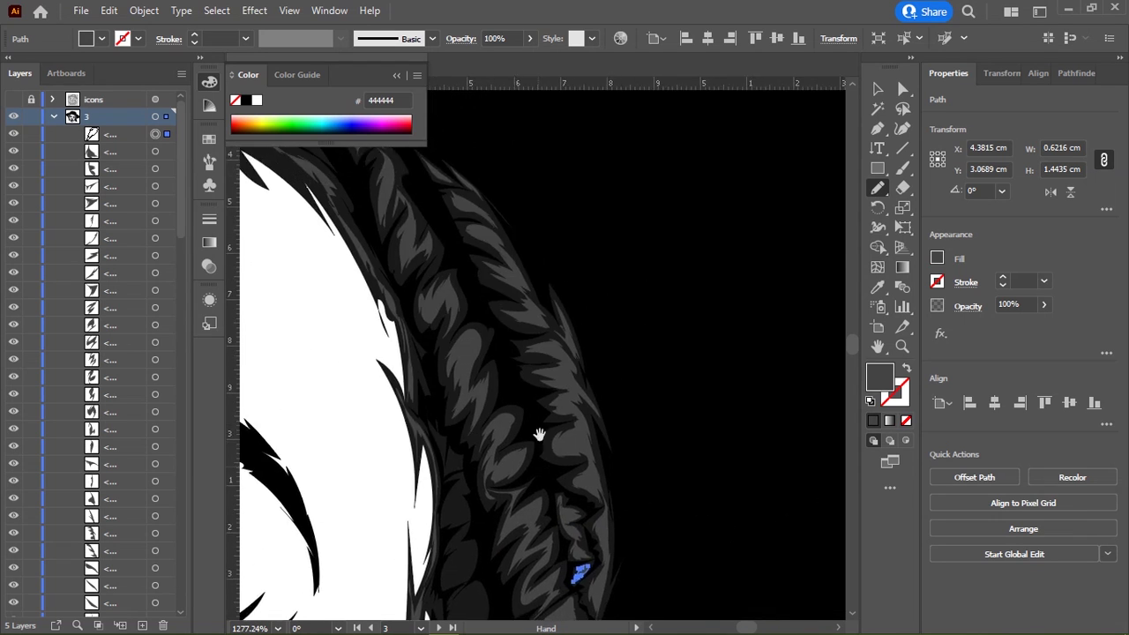
{"action": "left_click_drag", "start_coordinate": [539, 434], "coordinate": [585, 373]}
{"action": "scroll", "coordinate": [515, 228], "scroll_direction": "up", "scroll_amount": 5}
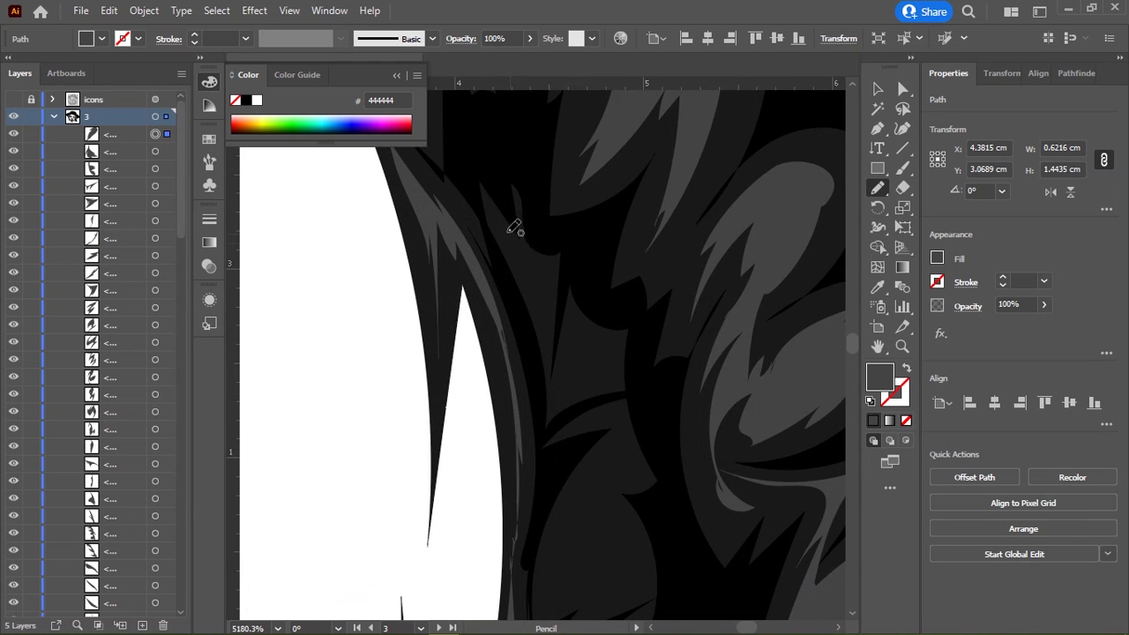
Step: Draw more small and jagged gray strands along the braid
{"action": "left_click_drag", "start_coordinate": [499, 227], "coordinate": [545, 338]}
{"action": "left_click_drag", "start_coordinate": [497, 194], "coordinate": [494, 193]}
{"action": "left_click_drag", "start_coordinate": [776, 453], "coordinate": [707, 339]}
{"action": "left_click_drag", "start_coordinate": [500, 214], "coordinate": [492, 281]}
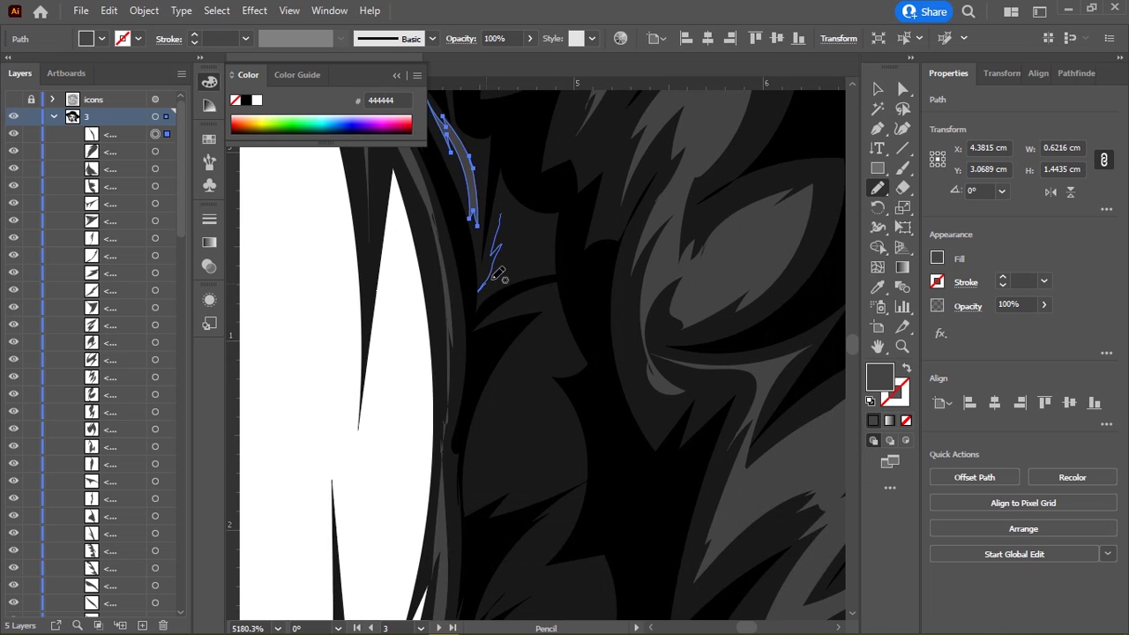
{"action": "left_click_drag", "start_coordinate": [505, 187], "coordinate": [503, 190]}
{"action": "scroll", "coordinate": [502, 168], "scroll_direction": "up", "scroll_amount": 2}
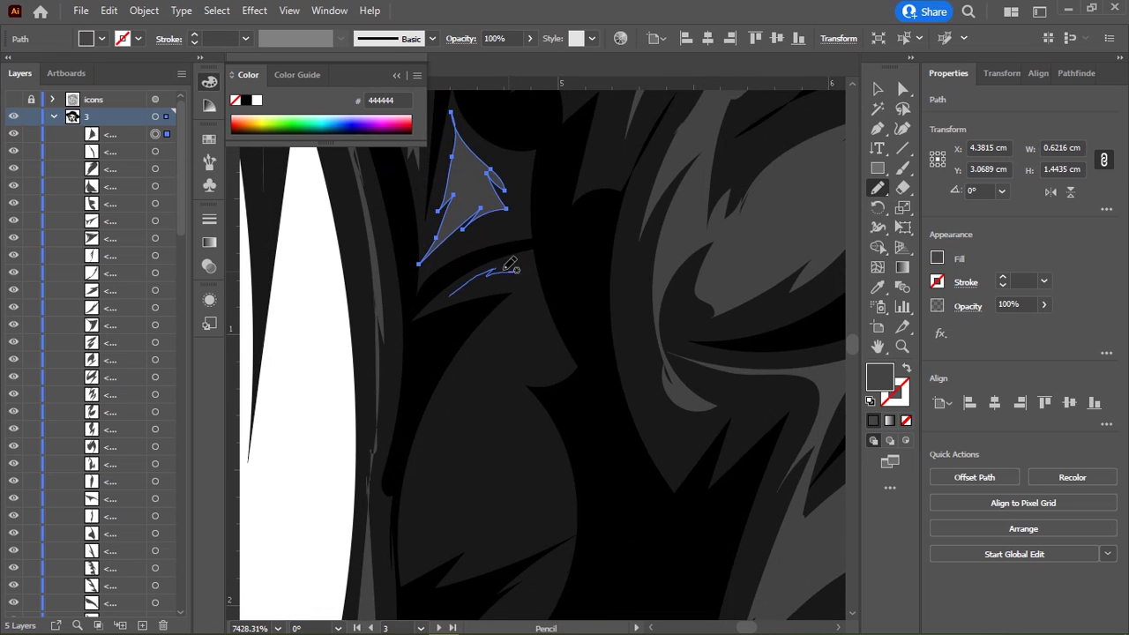
{"action": "mouse_move", "coordinate": [454, 291]}
{"action": "left_mouse_down"}
{"action": "mouse_move", "coordinate": [529, 276]}
{"action": "mouse_move", "coordinate": [546, 369]}
{"action": "left_mouse_up"}
{"action": "mouse_move", "coordinate": [516, 411]}
{"action": "left_mouse_down"}
{"action": "mouse_move", "coordinate": [499, 242]}
{"action": "mouse_move", "coordinate": [436, 327]}
{"action": "left_mouse_up"}
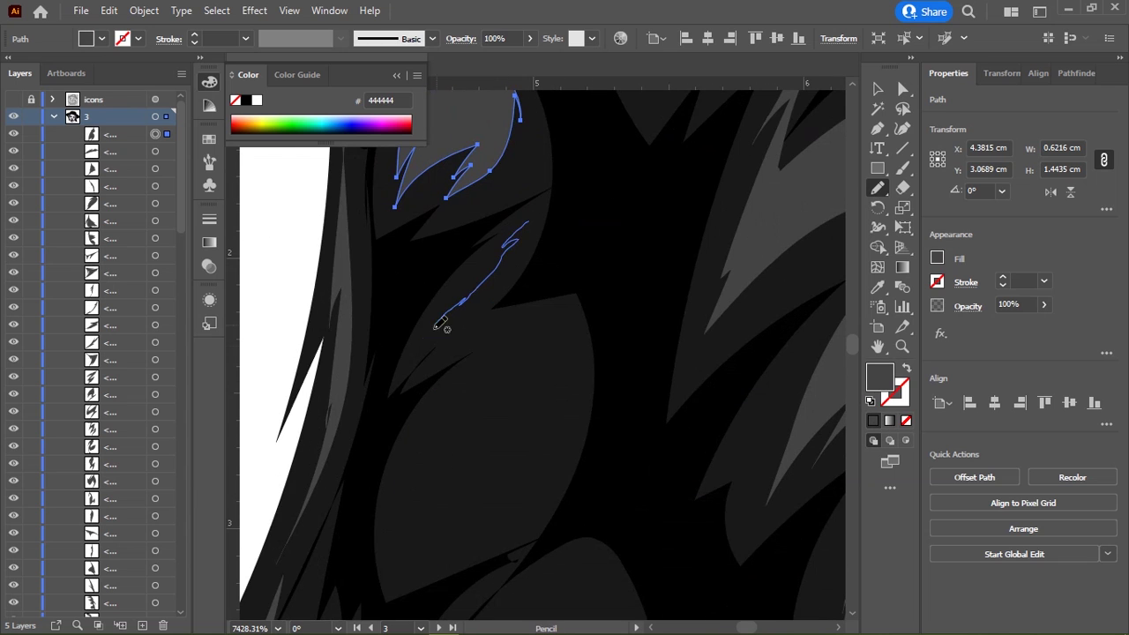
{"action": "left_click_drag", "start_coordinate": [534, 233], "coordinate": [534, 234]}
Step: Add filled leaf-shaped gray highlights while working up the braid
{"action": "scroll", "coordinate": [536, 298], "scroll_direction": "down", "scroll_amount": 2}
{"action": "mouse_move", "coordinate": [535, 287]}
{"action": "left_mouse_down"}
{"action": "mouse_move", "coordinate": [557, 305]}
{"action": "mouse_move", "coordinate": [547, 296]}
{"action": "left_mouse_up"}
{"action": "mouse_move", "coordinate": [529, 441]}
{"action": "left_mouse_down"}
{"action": "mouse_move", "coordinate": [510, 253]}
{"action": "mouse_move", "coordinate": [510, 265]}
{"action": "left_mouse_up"}
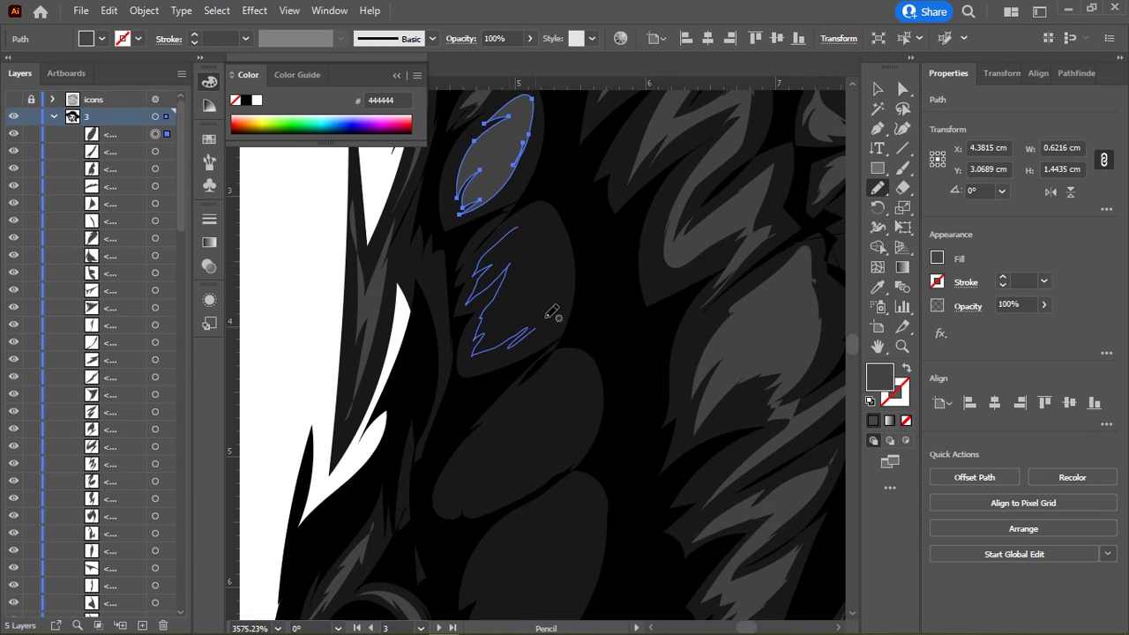
{"action": "left_click_drag", "start_coordinate": [556, 377], "coordinate": [542, 177]}
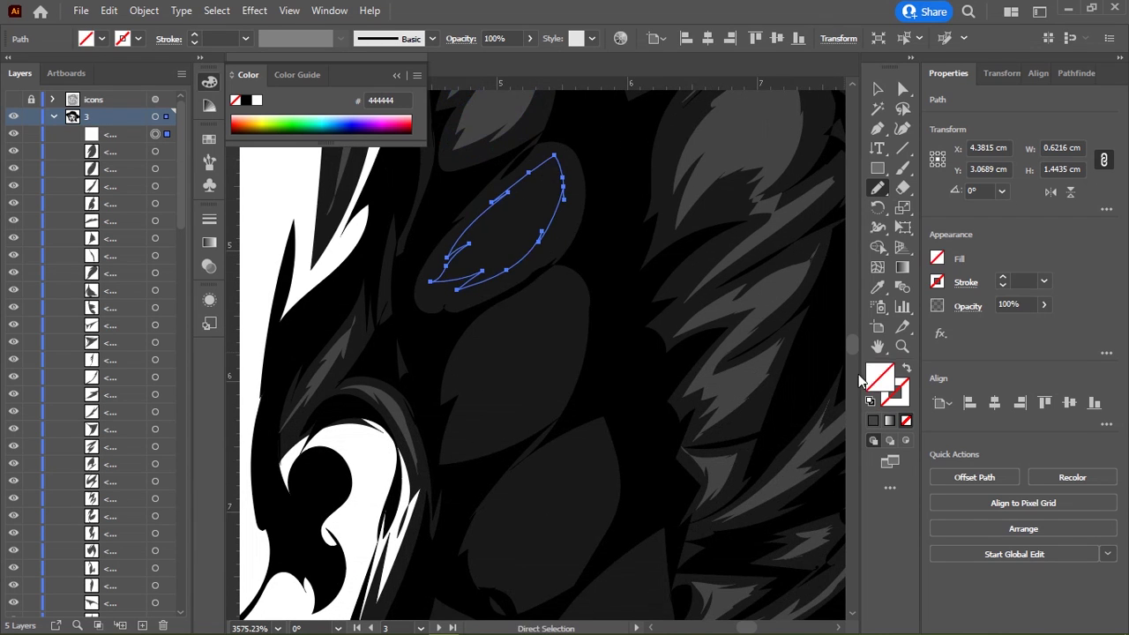
{"action": "mouse_move", "coordinate": [549, 296]}
{"action": "left_mouse_down"}
{"action": "mouse_move", "coordinate": [472, 355]}
{"action": "mouse_move", "coordinate": [573, 295]}
{"action": "left_mouse_up"}
{"action": "left_click_drag", "start_coordinate": [620, 464], "coordinate": [595, 381]}
{"action": "mouse_move", "coordinate": [529, 198]}
{"action": "left_mouse_down"}
{"action": "mouse_move", "coordinate": [447, 290]}
{"action": "mouse_move", "coordinate": [549, 199]}
{"action": "left_mouse_up"}
{"action": "scroll", "coordinate": [465, 263], "scroll_direction": "down", "scroll_amount": 2}
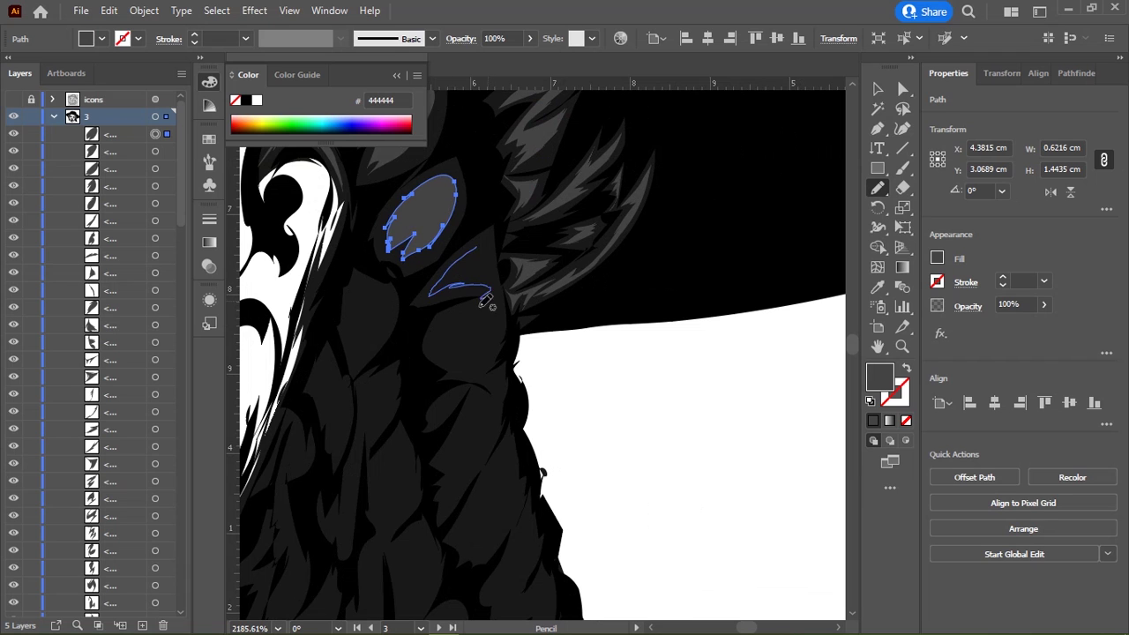
{"action": "left_click_drag", "start_coordinate": [486, 303], "coordinate": [477, 251]}
Step: Draw a long strand down the braid and more leaf-shaped gray strands
{"action": "scroll", "coordinate": [477, 256], "scroll_direction": "up", "scroll_amount": 2}
{"action": "left_click_drag", "start_coordinate": [559, 330], "coordinate": [515, 237]}
{"action": "mouse_move", "coordinate": [482, 182]}
{"action": "left_mouse_down"}
{"action": "mouse_move", "coordinate": [491, 217]}
{"action": "mouse_move", "coordinate": [485, 182]}
{"action": "left_mouse_up"}
{"action": "scroll", "coordinate": [567, 300], "scroll_direction": "up", "scroll_amount": 2}
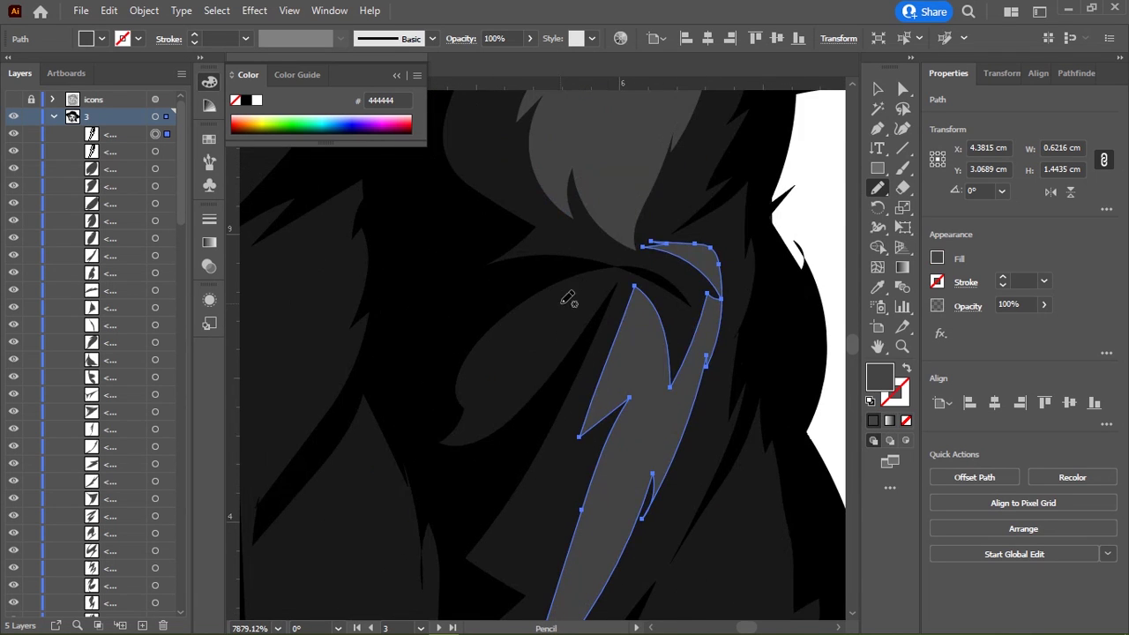
{"action": "left_click_drag", "start_coordinate": [568, 300], "coordinate": [564, 296]}
{"action": "scroll", "coordinate": [516, 291], "scroll_direction": "down", "scroll_amount": 3}
{"action": "mouse_move", "coordinate": [516, 266]}
{"action": "left_mouse_down"}
{"action": "mouse_move", "coordinate": [499, 476]}
{"action": "mouse_move", "coordinate": [536, 383]}
{"action": "left_mouse_up"}
{"action": "left_click_drag", "start_coordinate": [524, 261], "coordinate": [524, 261]}
Step: Draw a zigzag gray highlight strand lower on the braid
{"action": "scroll", "coordinate": [587, 450], "scroll_direction": "down", "scroll_amount": 3}
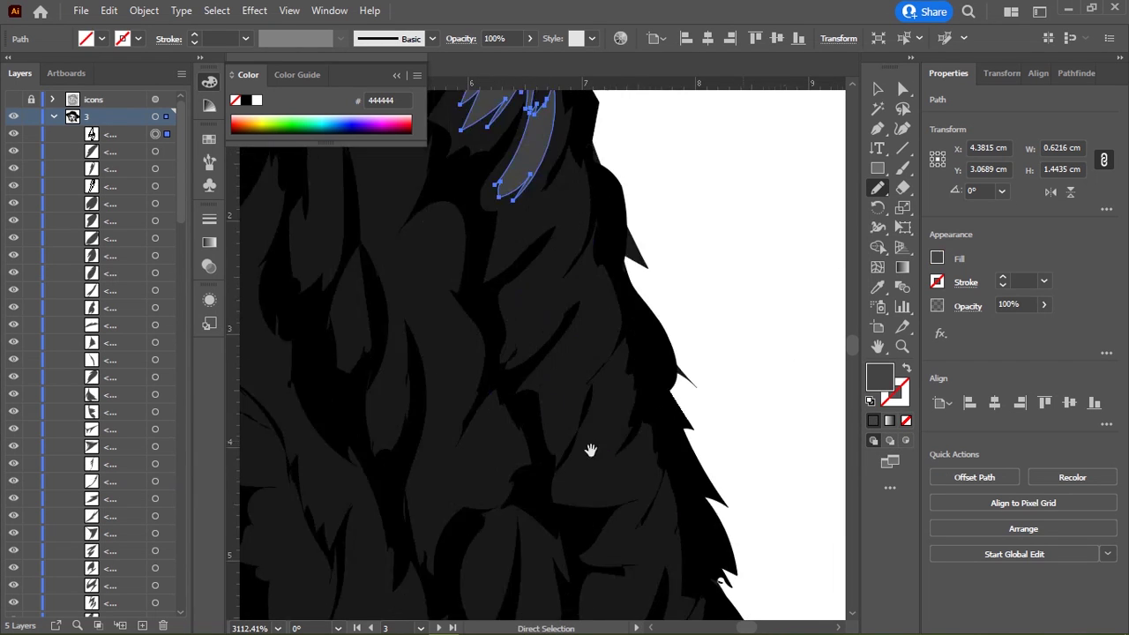
{"action": "scroll", "coordinate": [433, 425], "scroll_direction": "right", "scroll_amount": 2}
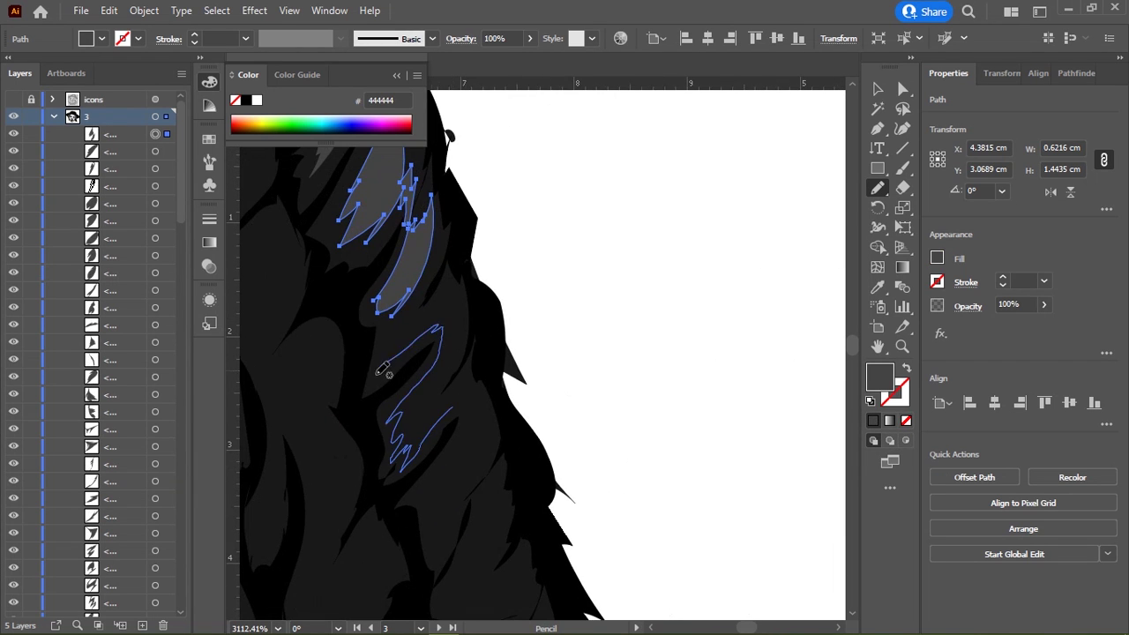
{"action": "mouse_move", "coordinate": [458, 292]}
{"action": "left_mouse_down"}
{"action": "mouse_move", "coordinate": [426, 420]}
{"action": "mouse_move", "coordinate": [438, 530]}
{"action": "left_mouse_up"}
{"action": "left_click_drag", "start_coordinate": [465, 422], "coordinate": [465, 421]}
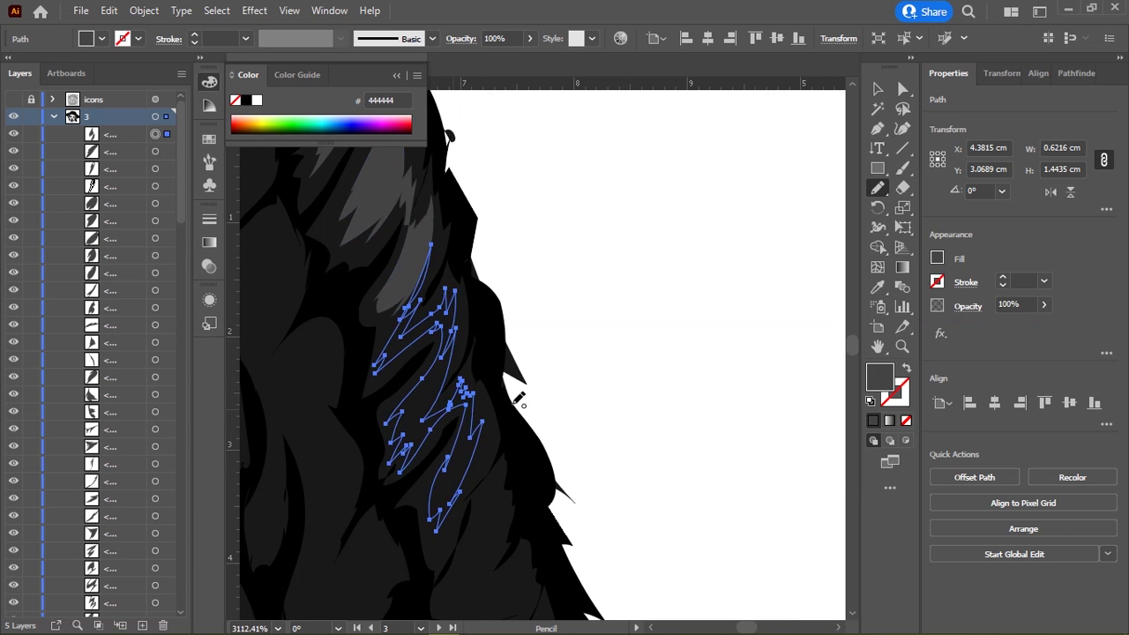
{"action": "scroll", "coordinate": [520, 420], "scroll_direction": "down", "scroll_amount": 8}
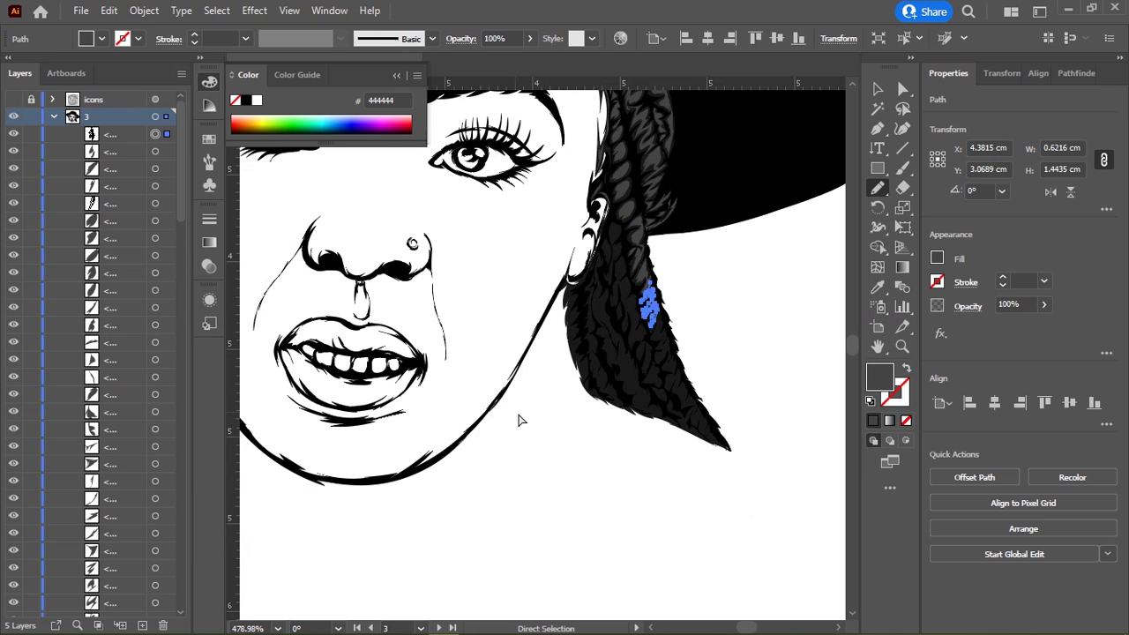
Step: Deselect, bring the braid tip into view, and draw a strand near its edge
{"action": "left_click", "coordinate": [520, 420], "text": "ctrl"}
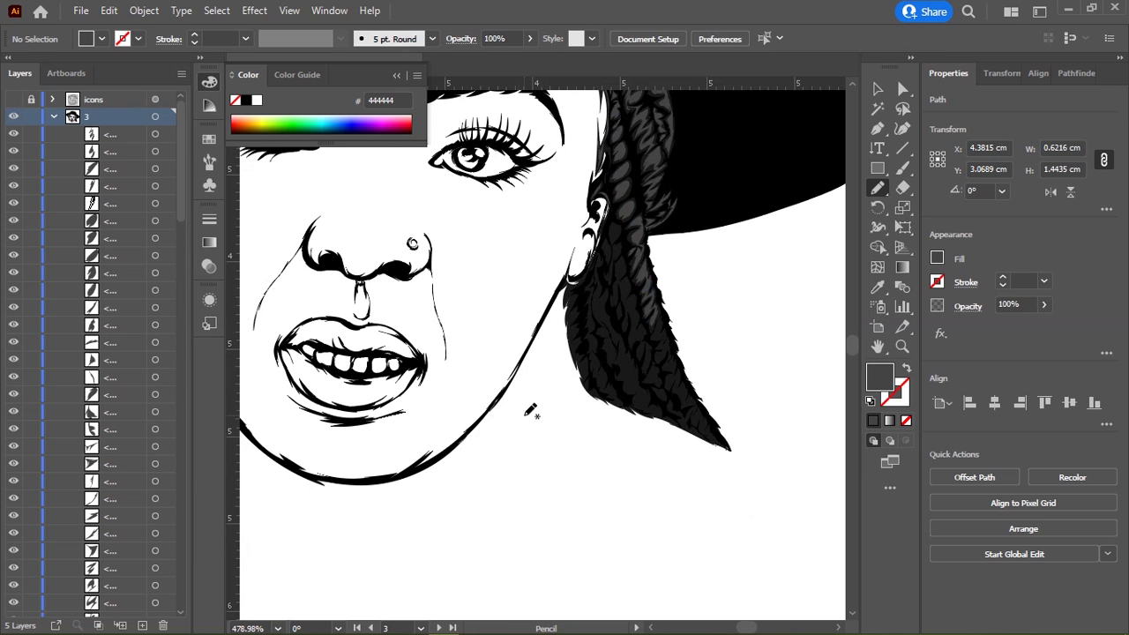
{"action": "scroll", "coordinate": [521, 411], "scroll_direction": "down", "scroll_amount": 3}
{"action": "left_click_drag", "start_coordinate": [587, 256], "coordinate": [586, 418]}
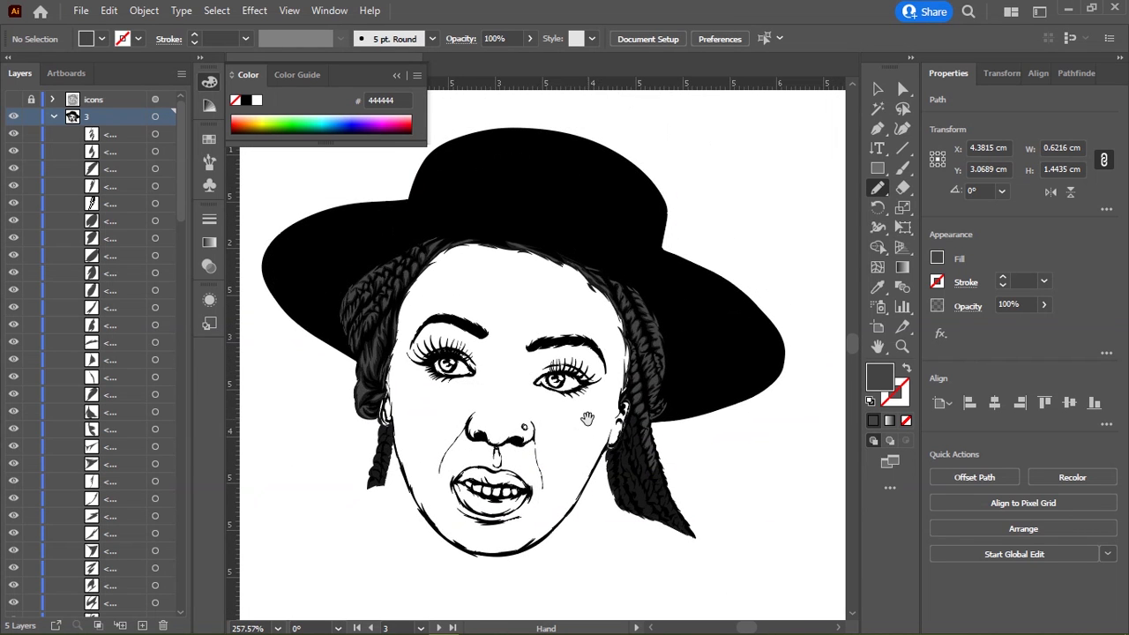
{"action": "scroll", "coordinate": [599, 360], "scroll_direction": "up", "scroll_amount": 2}
{"action": "scroll", "coordinate": [600, 300], "scroll_direction": "up", "scroll_amount": 4}
{"action": "scroll", "coordinate": [529, 256], "scroll_direction": "up", "scroll_amount": 2}
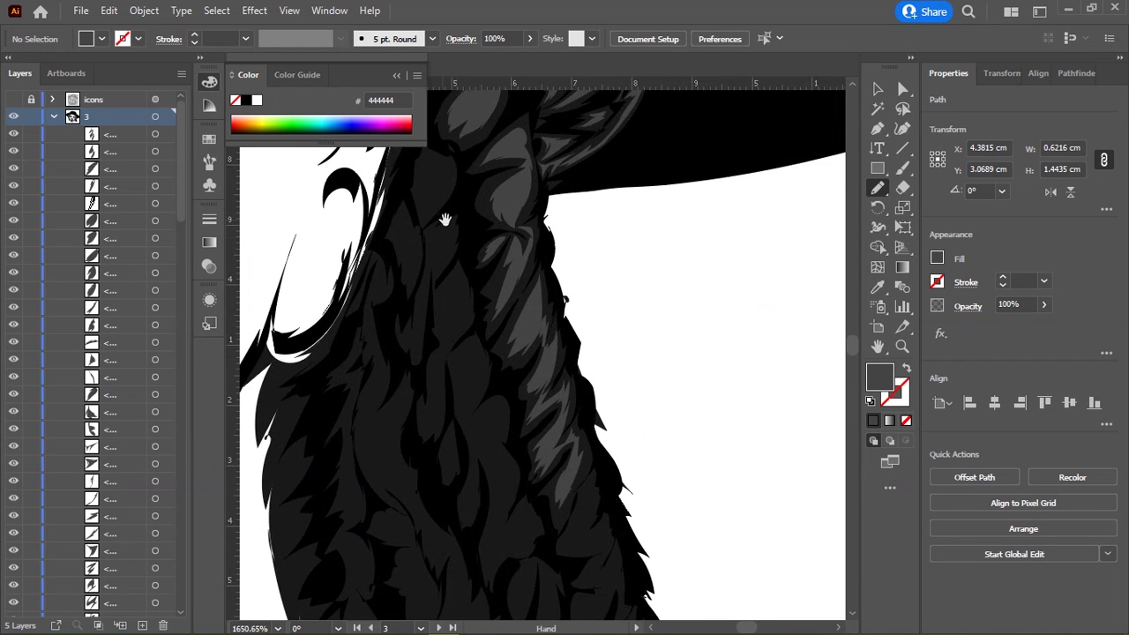
{"action": "scroll", "coordinate": [432, 225], "scroll_direction": "down", "scroll_amount": 3}
{"action": "scroll", "coordinate": [454, 238], "scroll_direction": "up", "scroll_amount": 1}
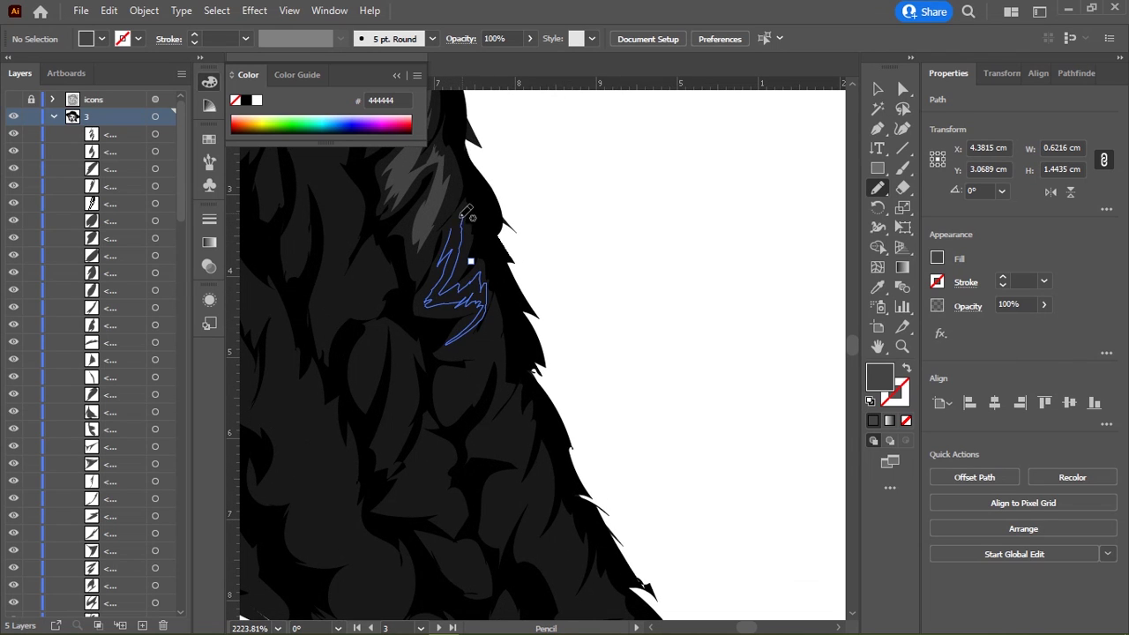
{"action": "mouse_move", "coordinate": [460, 282]}
{"action": "left_mouse_down"}
{"action": "mouse_move", "coordinate": [452, 215]}
{"action": "mouse_move", "coordinate": [483, 195]}
{"action": "left_mouse_up"}
{"action": "scroll", "coordinate": [504, 345], "scroll_direction": "down", "scroll_amount": 2}
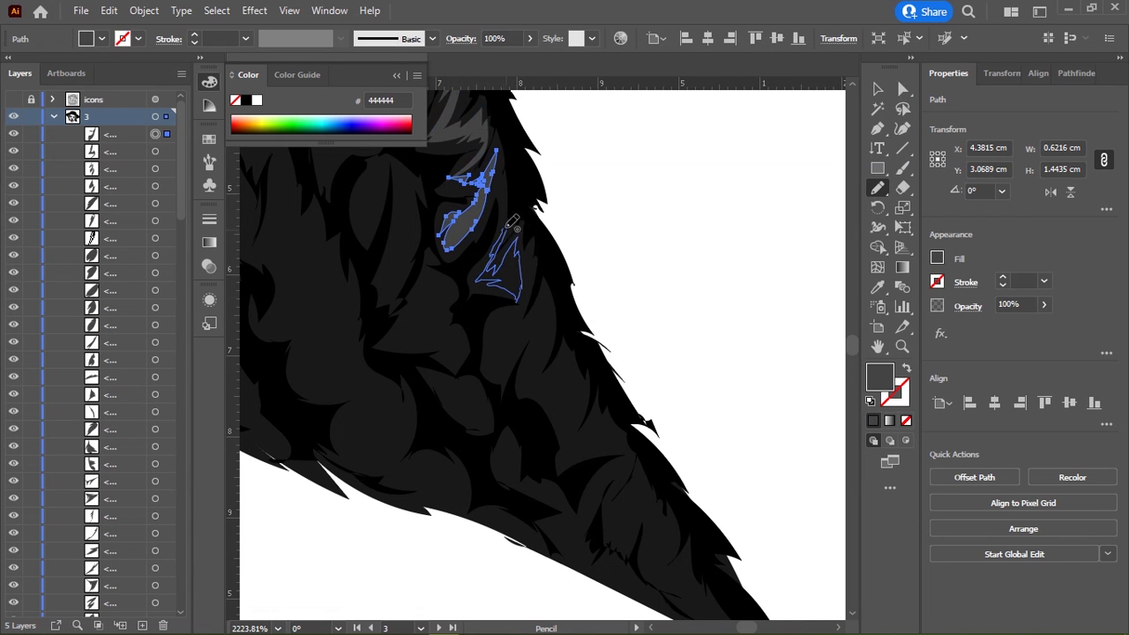
{"action": "left_click_drag", "start_coordinate": [509, 217], "coordinate": [510, 220]}
Step: Complete an outlined strand, fill it gray, and add zigzag strands lower down
{"action": "left_click_drag", "start_coordinate": [518, 341], "coordinate": [440, 240]}
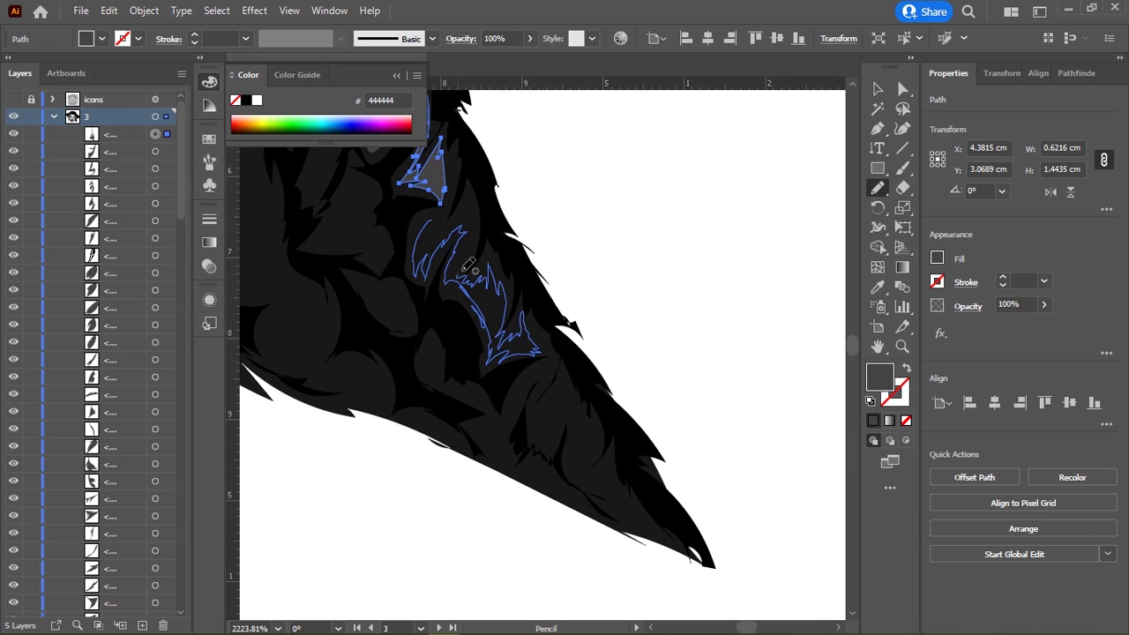
{"action": "left_click_drag", "start_coordinate": [448, 214], "coordinate": [448, 214]}
{"action": "left_click", "coordinate": [873, 421]}
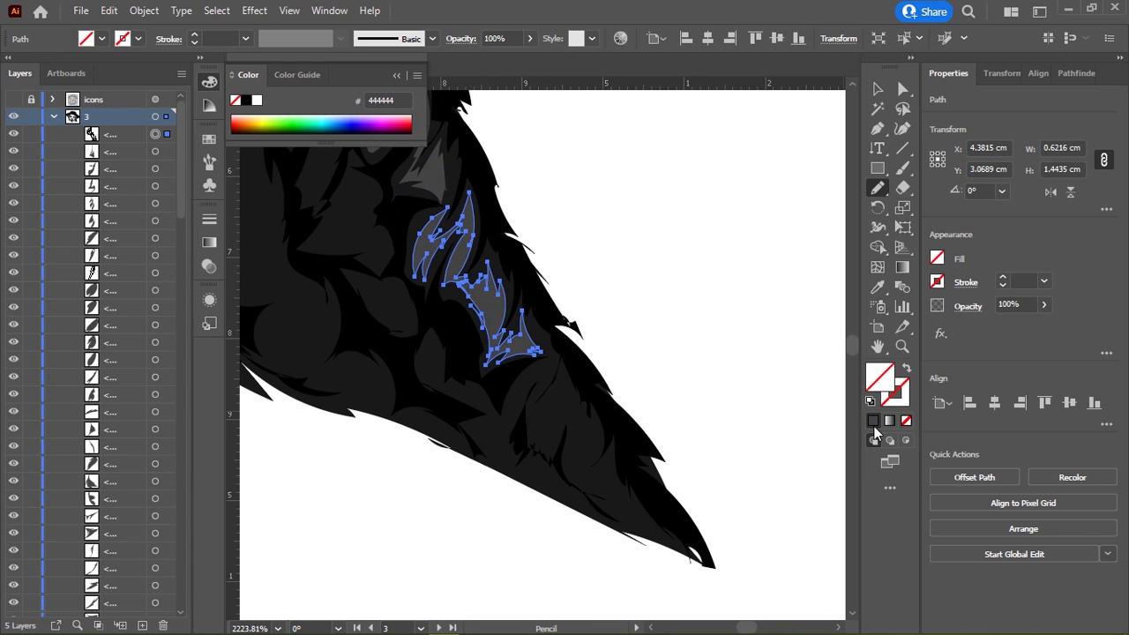
{"action": "scroll", "coordinate": [529, 415], "scroll_direction": "up", "scroll_amount": 3}
{"action": "mouse_move", "coordinate": [556, 328]}
{"action": "left_mouse_down"}
{"action": "mouse_move", "coordinate": [491, 429]}
{"action": "mouse_move", "coordinate": [541, 391]}
{"action": "left_mouse_up"}
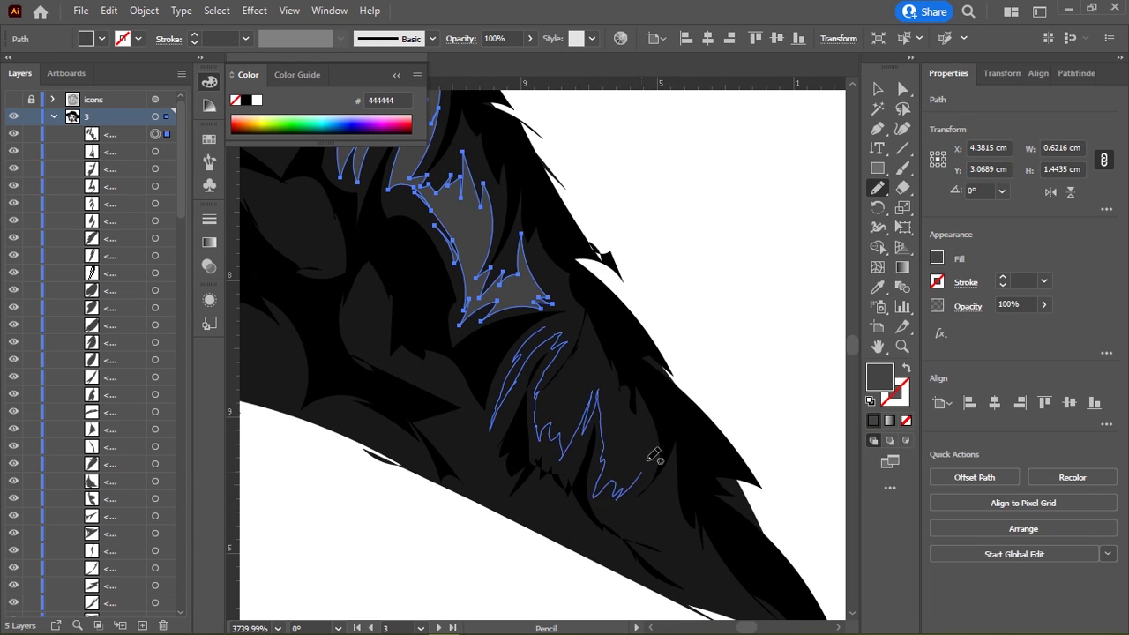
{"action": "left_click_drag", "start_coordinate": [654, 456], "coordinate": [607, 375]}
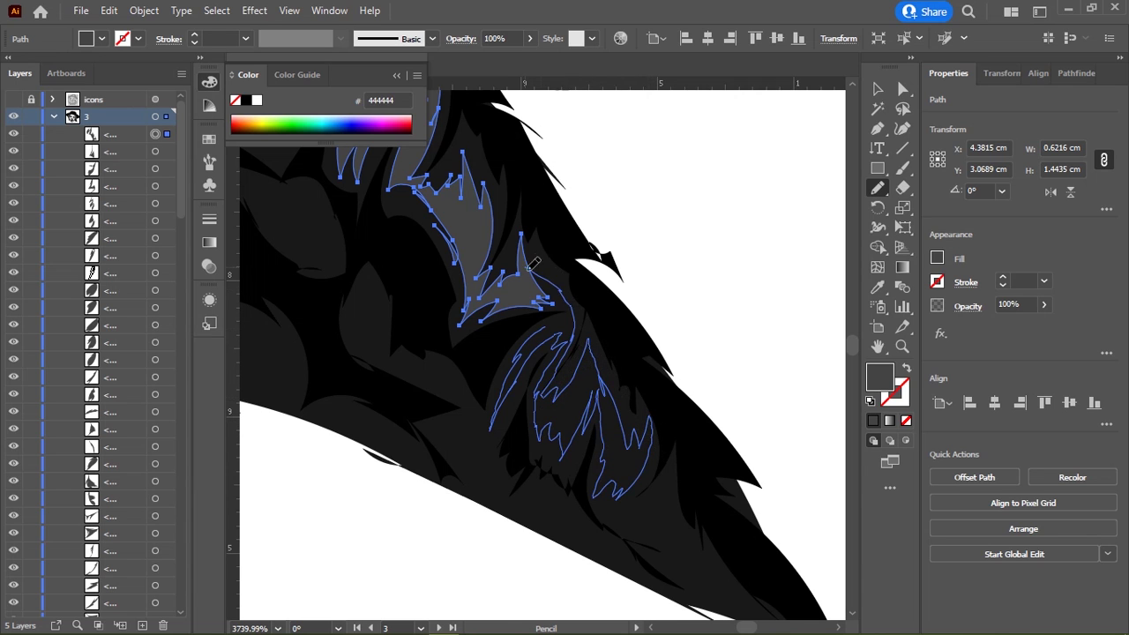
{"action": "mouse_move", "coordinate": [571, 315]}
{"action": "left_mouse_down"}
{"action": "mouse_move", "coordinate": [561, 321]}
{"action": "mouse_move", "coordinate": [663, 396]}
{"action": "left_mouse_up"}
Step: Draw a gray highlight strand near the braid's tip
{"action": "scroll", "coordinate": [564, 324], "scroll_direction": "down", "scroll_amount": 5}
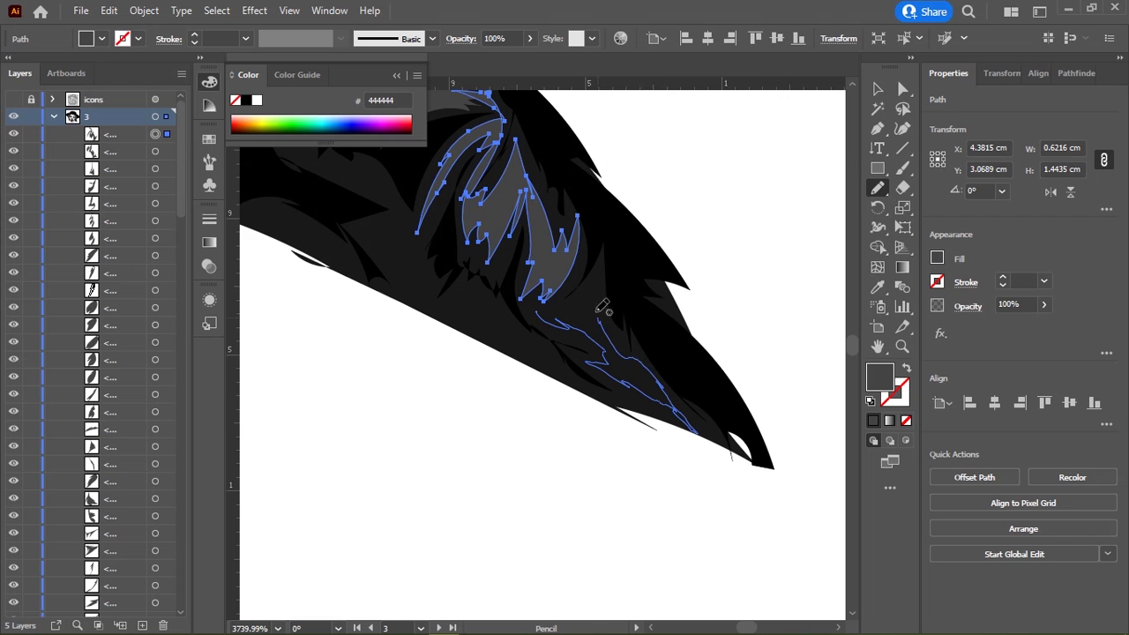
{"action": "left_click_drag", "start_coordinate": [540, 307], "coordinate": [540, 309]}
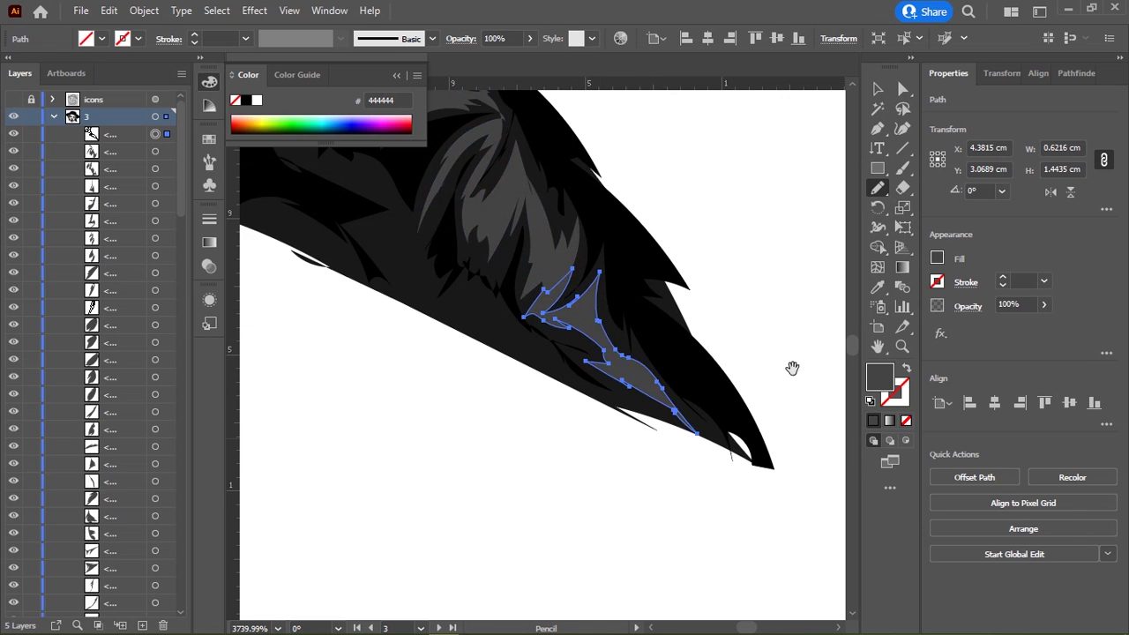
{"action": "scroll", "coordinate": [605, 373], "scroll_direction": "up", "scroll_amount": 5}
{"action": "scroll", "coordinate": [605, 373], "scroll_direction": "left", "scroll_amount": 5}
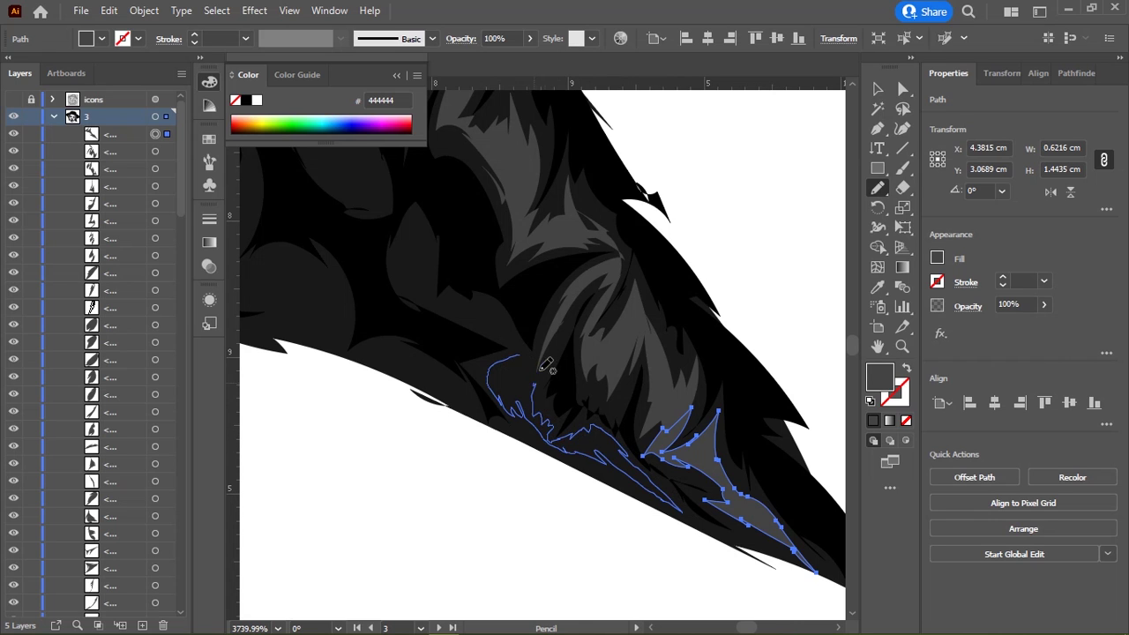
Step: Draw an edge strand, a curling strand and another gray-filled strand on the braid
{"action": "left_click_drag", "start_coordinate": [534, 348], "coordinate": [535, 351]}
{"action": "scroll", "coordinate": [437, 331], "scroll_direction": "up", "scroll_amount": 3}
{"action": "scroll", "coordinate": [438, 331], "scroll_direction": "left", "scroll_amount": 1}
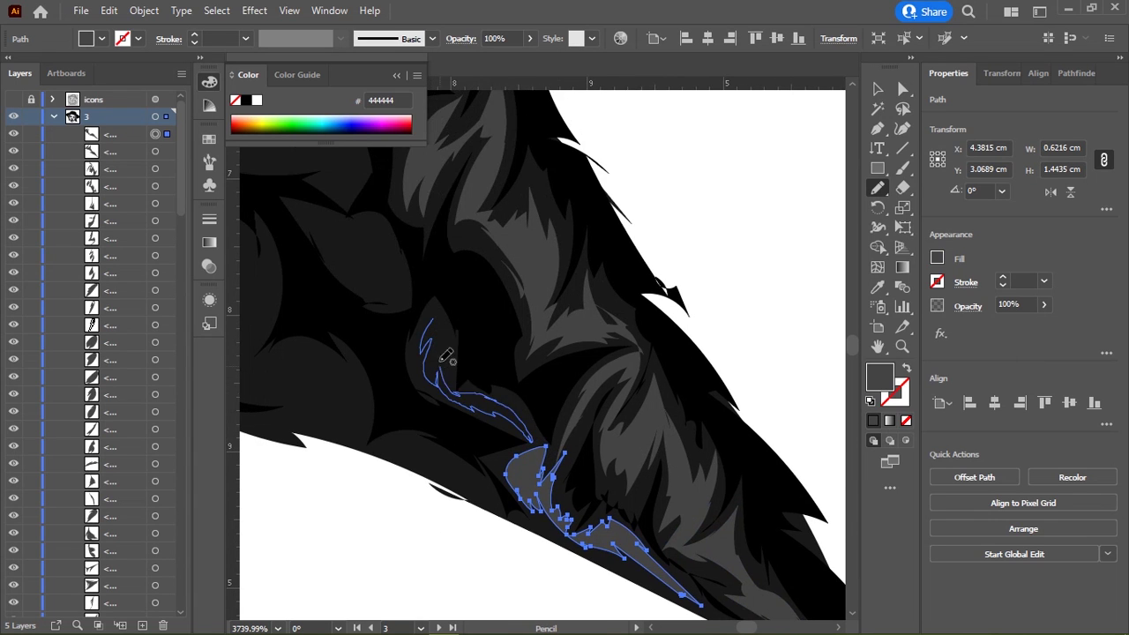
{"action": "left_click_drag", "start_coordinate": [446, 356], "coordinate": [441, 328]}
{"action": "scroll", "coordinate": [504, 327], "scroll_direction": "left", "scroll_amount": 3}
{"action": "scroll", "coordinate": [567, 270], "scroll_direction": "down", "scroll_amount": 2}
{"action": "scroll", "coordinate": [665, 435], "scroll_direction": "left", "scroll_amount": 1}
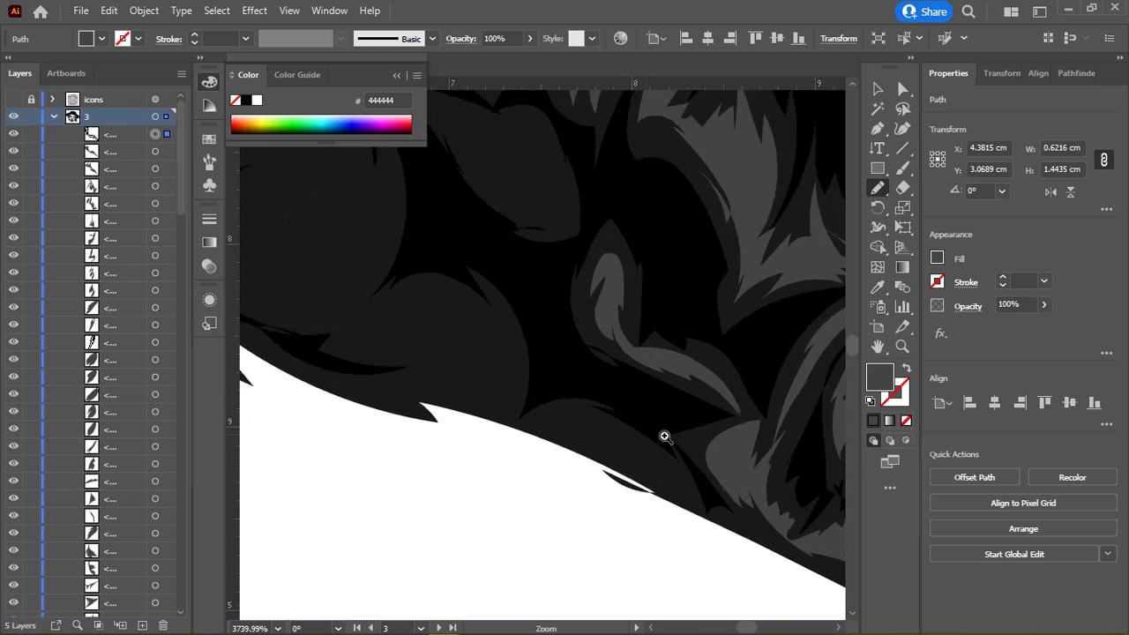
{"action": "scroll", "coordinate": [664, 436], "scroll_direction": "up", "scroll_amount": 2}
{"action": "left_click_drag", "start_coordinate": [535, 426], "coordinate": [671, 461]}
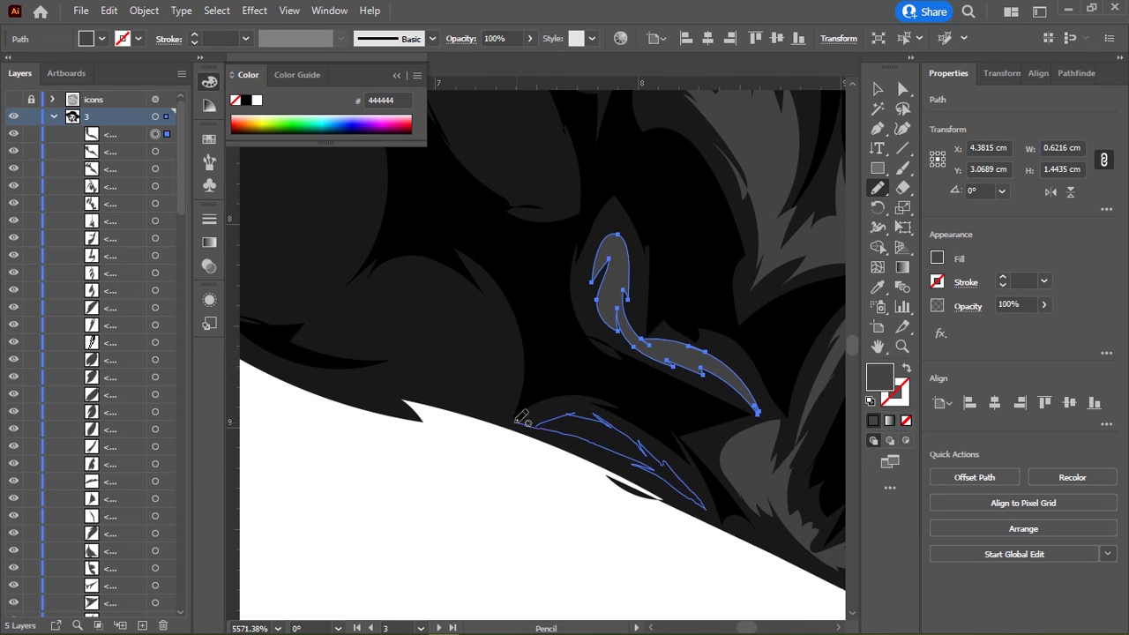
{"action": "left_click_drag", "start_coordinate": [521, 419], "coordinate": [521, 420]}
Step: Add a closed gray strand and a teardrop-shaped highlight nearby
{"action": "scroll", "coordinate": [565, 330], "scroll_direction": "up", "scroll_amount": 2}
{"action": "scroll", "coordinate": [564, 330], "scroll_direction": "left", "scroll_amount": 1}
{"action": "mouse_move", "coordinate": [448, 336]}
{"action": "left_mouse_down"}
{"action": "mouse_move", "coordinate": [416, 335]}
{"action": "mouse_move", "coordinate": [378, 394]}
{"action": "mouse_move", "coordinate": [522, 436]}
{"action": "left_mouse_up"}
{"action": "left_click_drag", "start_coordinate": [512, 362], "coordinate": [449, 337]}
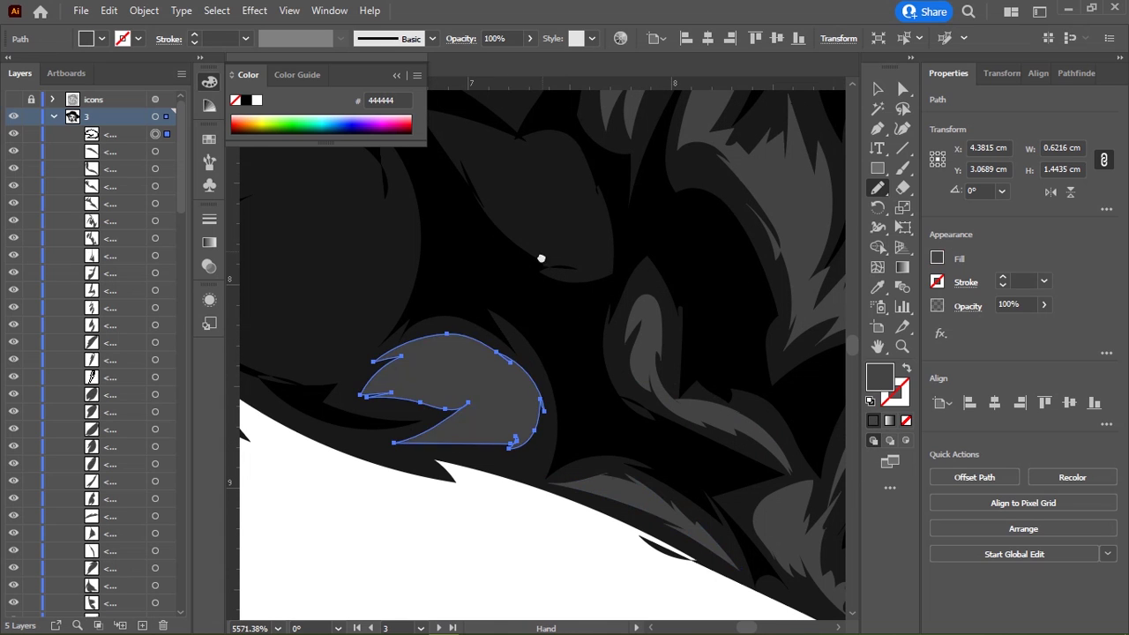
{"action": "scroll", "coordinate": [541, 256], "scroll_direction": "up", "scroll_amount": 5}
{"action": "left_click_drag", "start_coordinate": [451, 282], "coordinate": [593, 397]}
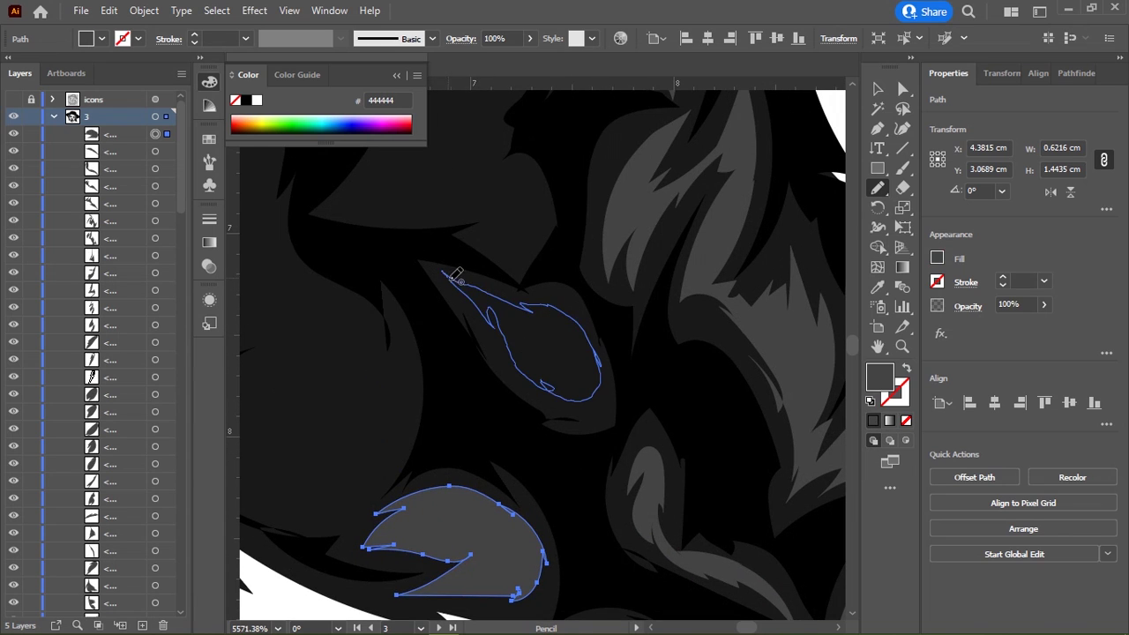
{"action": "mouse_move", "coordinate": [454, 275]}
{"action": "left_mouse_down"}
{"action": "mouse_move", "coordinate": [472, 332]}
{"action": "mouse_move", "coordinate": [479, 300]}
{"action": "left_mouse_up"}
Step: Draw a long curving strand up the braid and begin a thin strand higher up
{"action": "scroll", "coordinate": [519, 386], "scroll_direction": "down", "scroll_amount": 2}
{"action": "scroll", "coordinate": [519, 385], "scroll_direction": "up", "scroll_amount": 2}
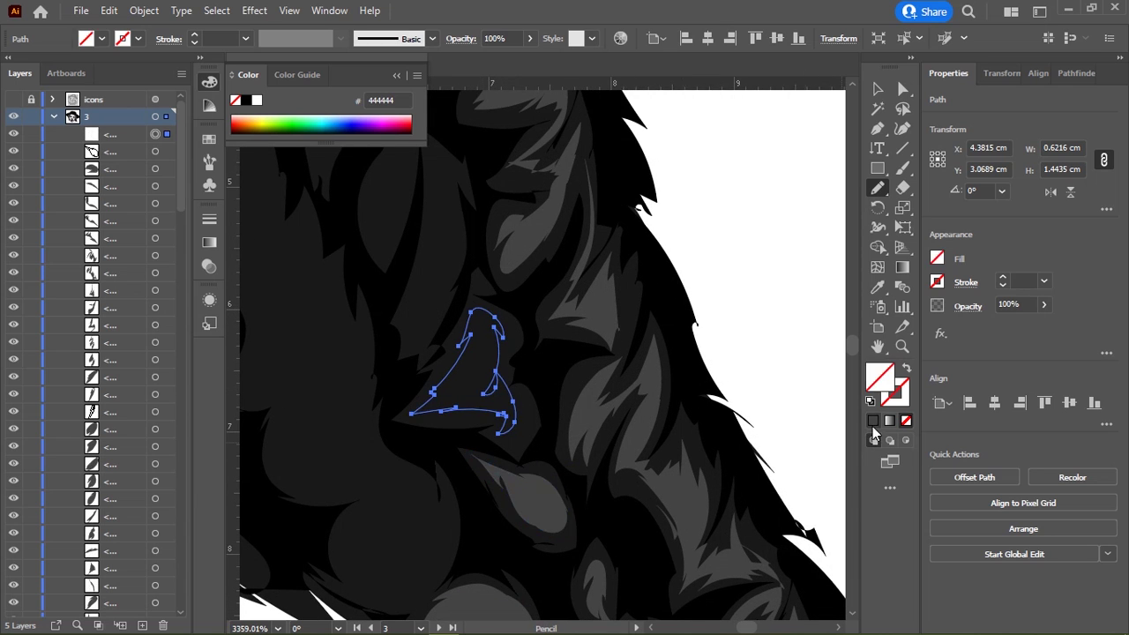
{"action": "scroll", "coordinate": [542, 373], "scroll_direction": "down", "scroll_amount": 5}
{"action": "left_click_drag", "start_coordinate": [413, 272], "coordinate": [516, 407]}
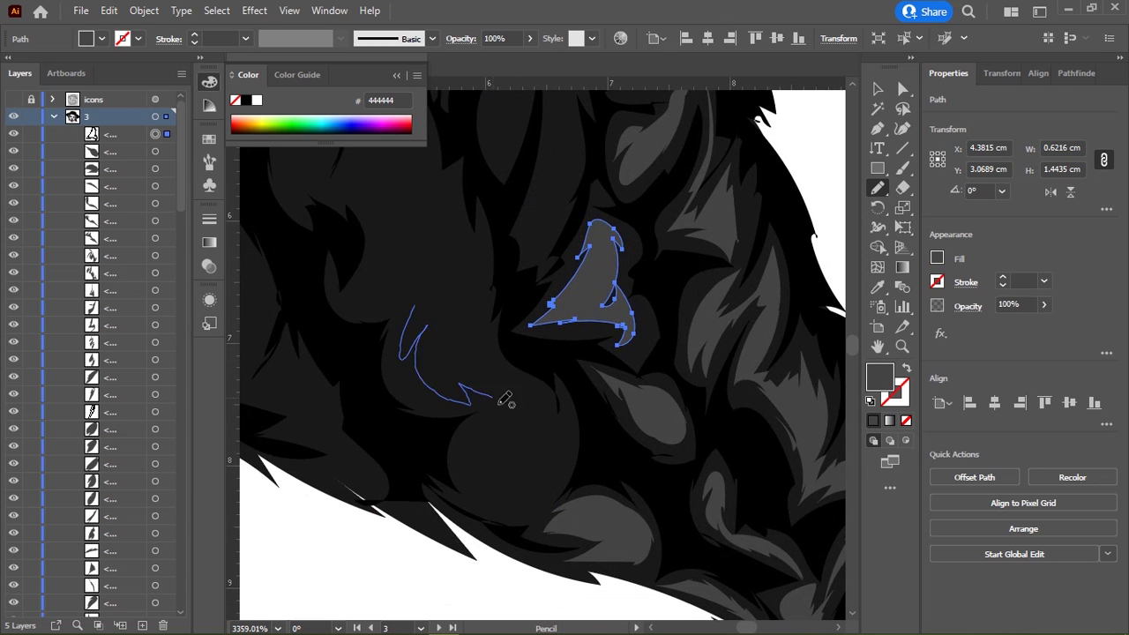
{"action": "mouse_move", "coordinate": [496, 486]}
{"action": "left_mouse_down"}
{"action": "mouse_move", "coordinate": [558, 408]}
{"action": "mouse_move", "coordinate": [489, 334]}
{"action": "left_mouse_up"}
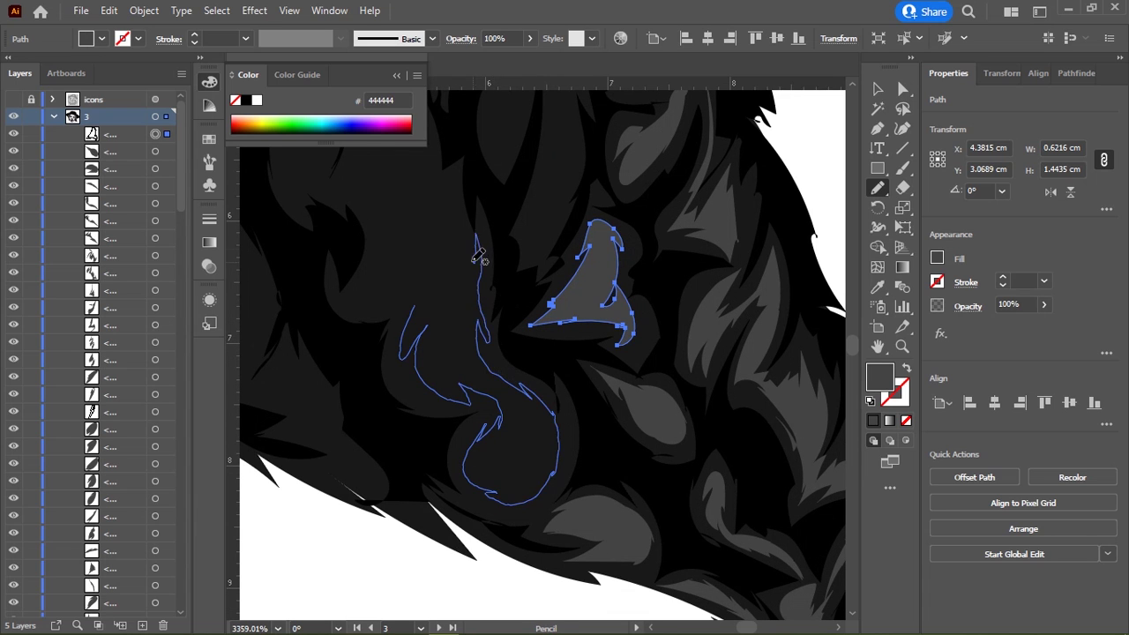
{"action": "left_click_drag", "start_coordinate": [477, 256], "coordinate": [477, 256]}
{"action": "scroll", "coordinate": [530, 353], "scroll_direction": "up", "scroll_amount": 5}
{"action": "scroll", "coordinate": [529, 353], "scroll_direction": "left", "scroll_amount": 3}
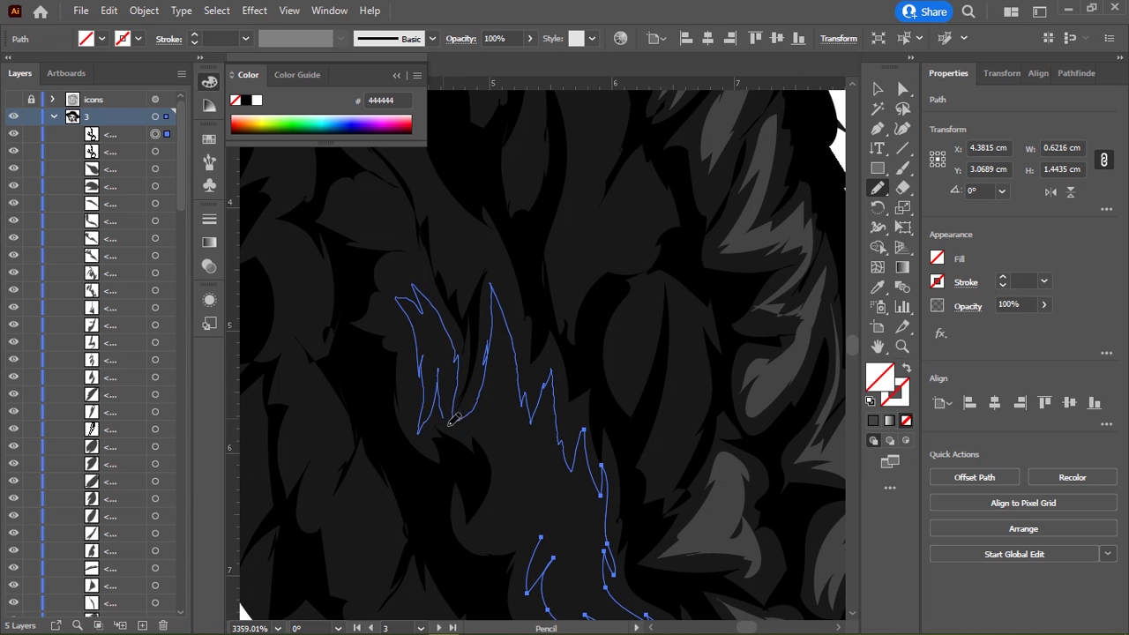
{"action": "scroll", "coordinate": [544, 529], "scroll_direction": "down", "scroll_amount": 5}
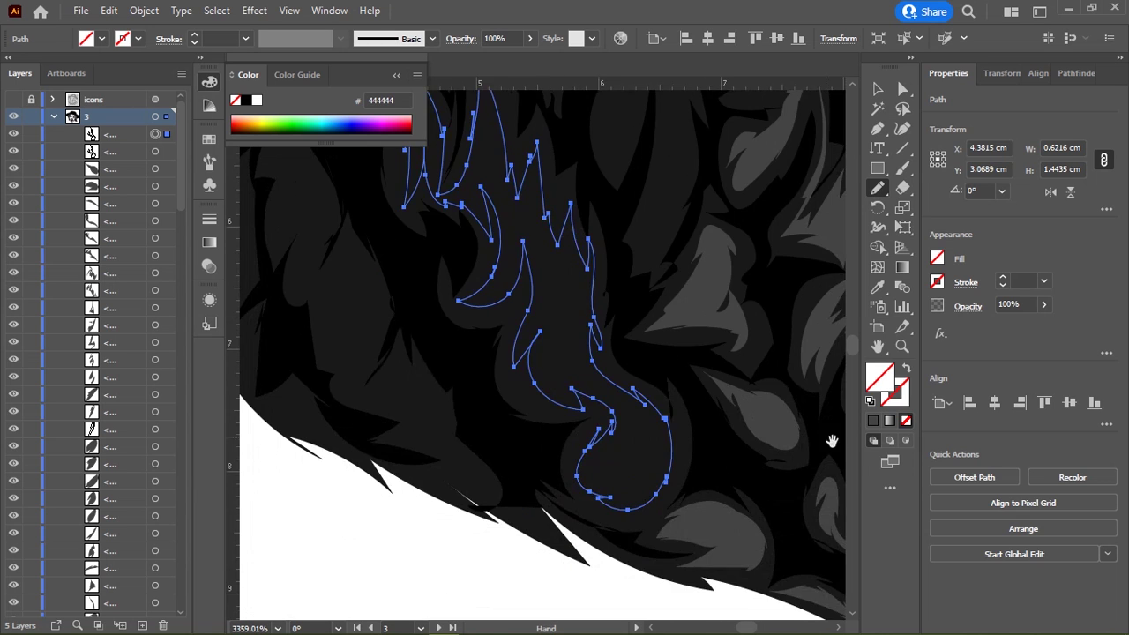
{"action": "scroll", "coordinate": [529, 335], "scroll_direction": "up", "scroll_amount": 10}
{"action": "mouse_move", "coordinate": [490, 229]}
{"action": "left_mouse_down"}
{"action": "mouse_move", "coordinate": [510, 236]}
{"action": "mouse_move", "coordinate": [494, 405]}
{"action": "left_mouse_up"}
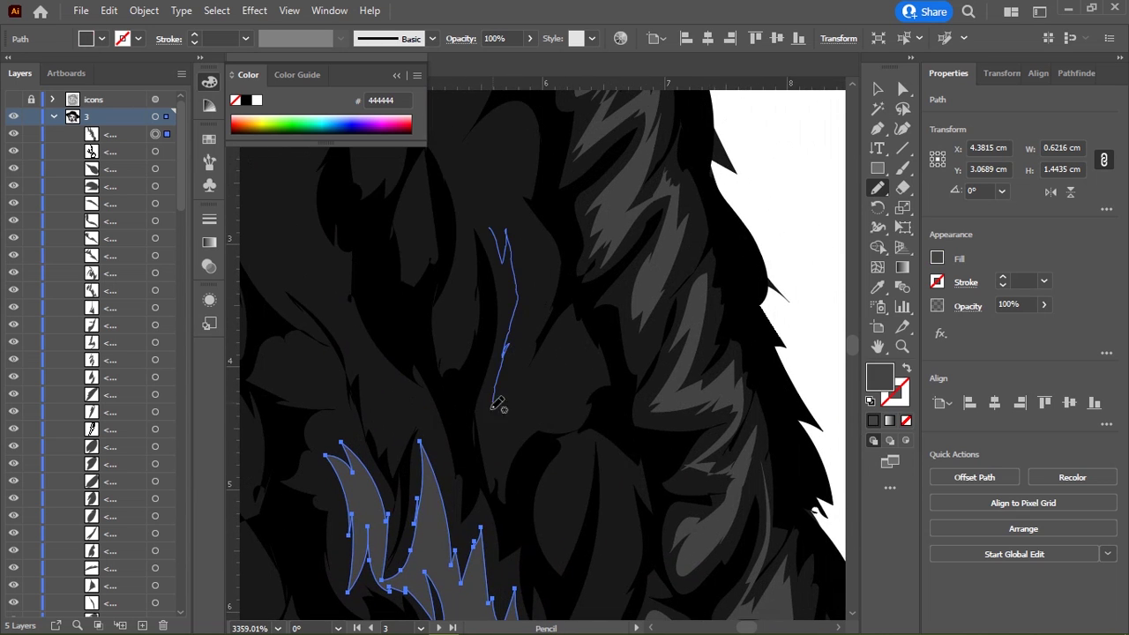
Step: Draw a gray strand high on the braid and a hooked strand, each closed into a shape
{"action": "left_click_drag", "start_coordinate": [566, 336], "coordinate": [534, 279]}
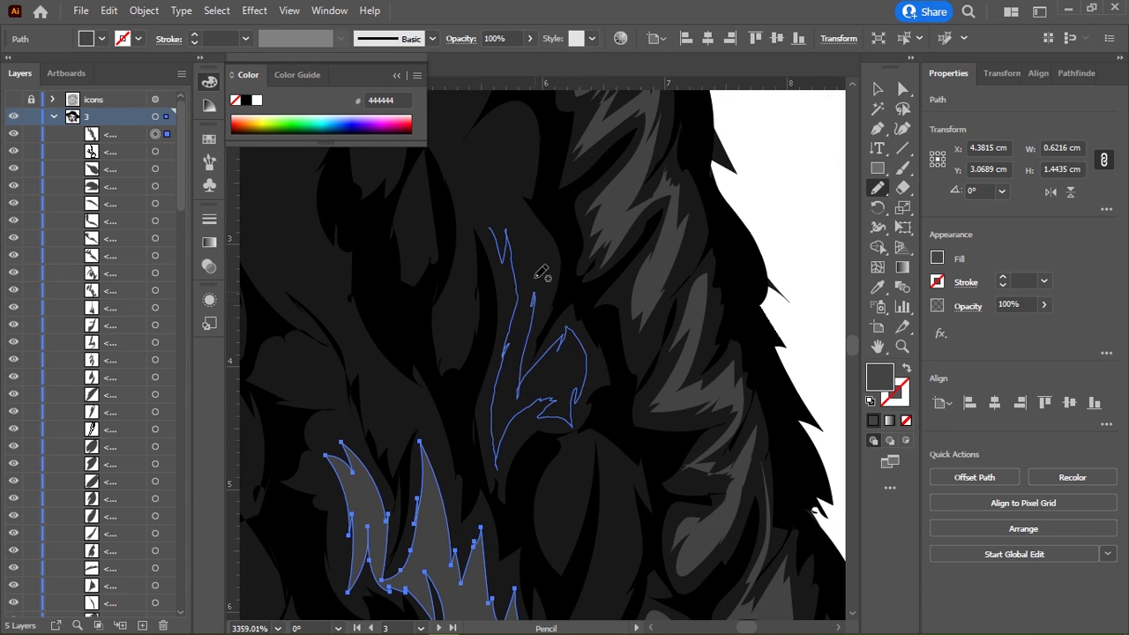
{"action": "left_click_drag", "start_coordinate": [498, 212], "coordinate": [492, 201]}
{"action": "scroll", "coordinate": [421, 318], "scroll_direction": "up", "scroll_amount": 3}
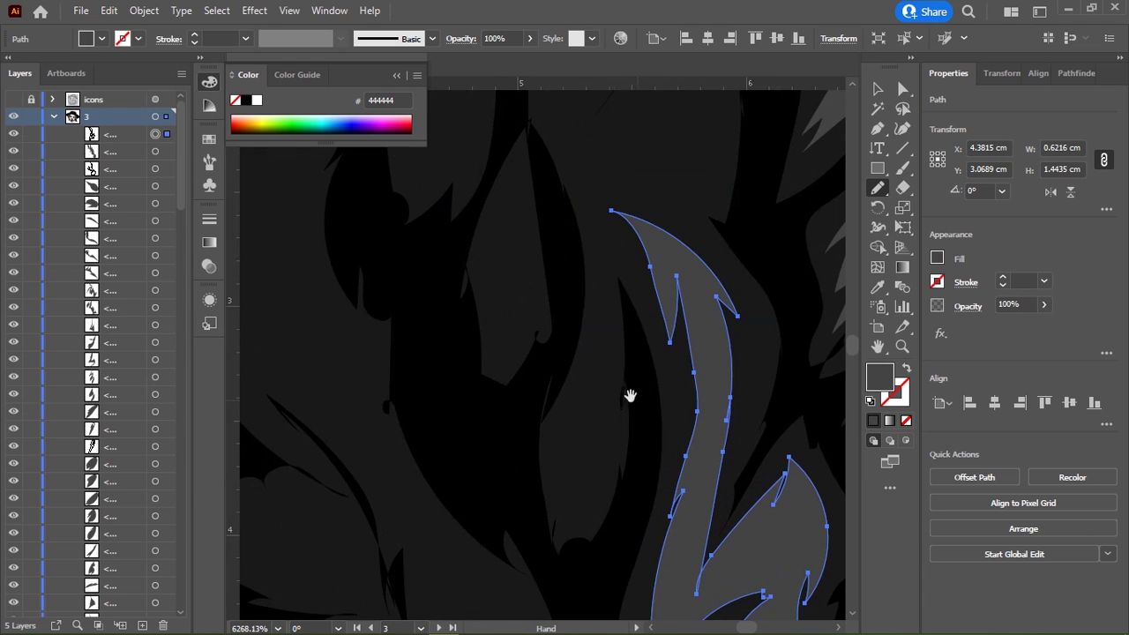
{"action": "mouse_move", "coordinate": [596, 238]}
{"action": "left_mouse_down"}
{"action": "mouse_move", "coordinate": [609, 281]}
{"action": "mouse_move", "coordinate": [562, 497]}
{"action": "mouse_move", "coordinate": [600, 225]}
{"action": "left_mouse_up"}
{"action": "left_click_drag", "start_coordinate": [516, 168], "coordinate": [494, 339]}
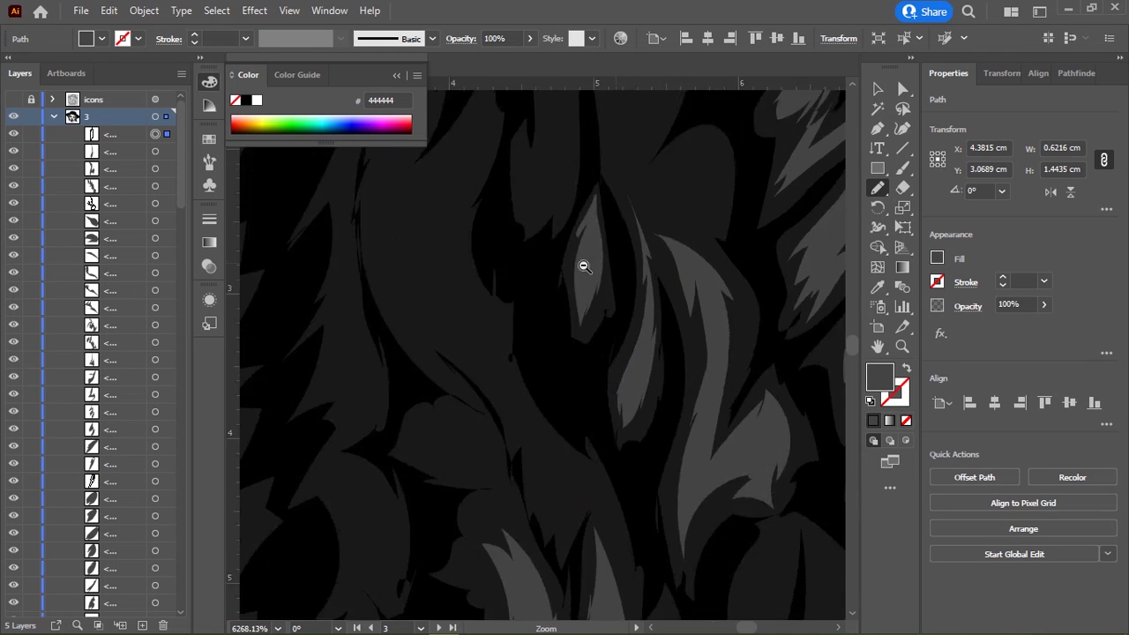
{"action": "scroll", "coordinate": [423, 316], "scroll_direction": "down", "scroll_amount": 3}
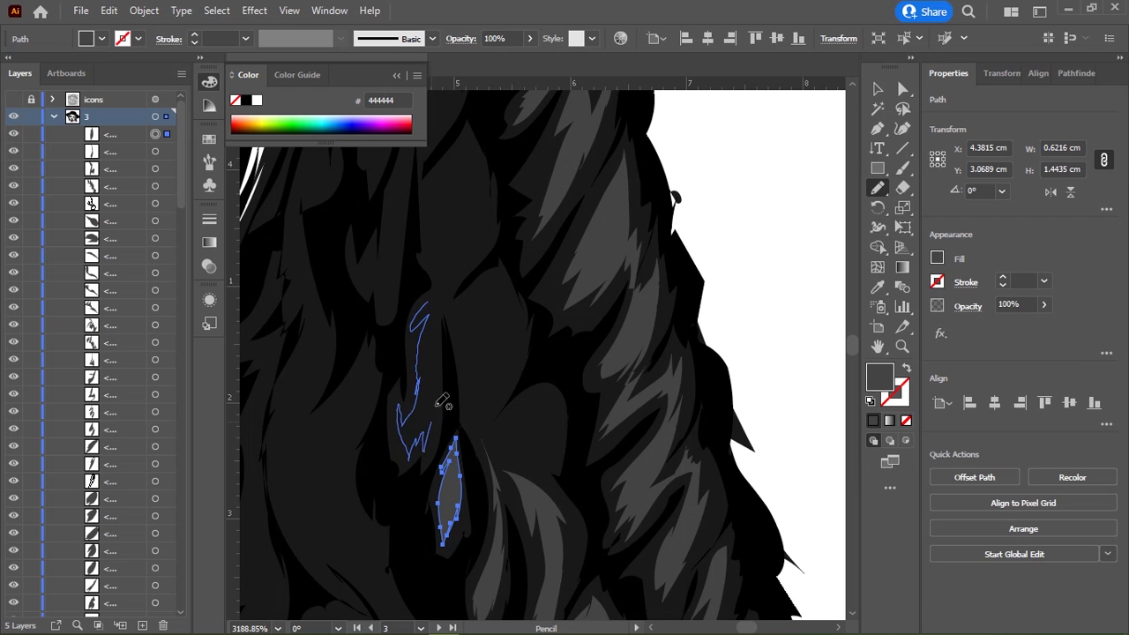
{"action": "left_click_drag", "start_coordinate": [442, 401], "coordinate": [444, 284]}
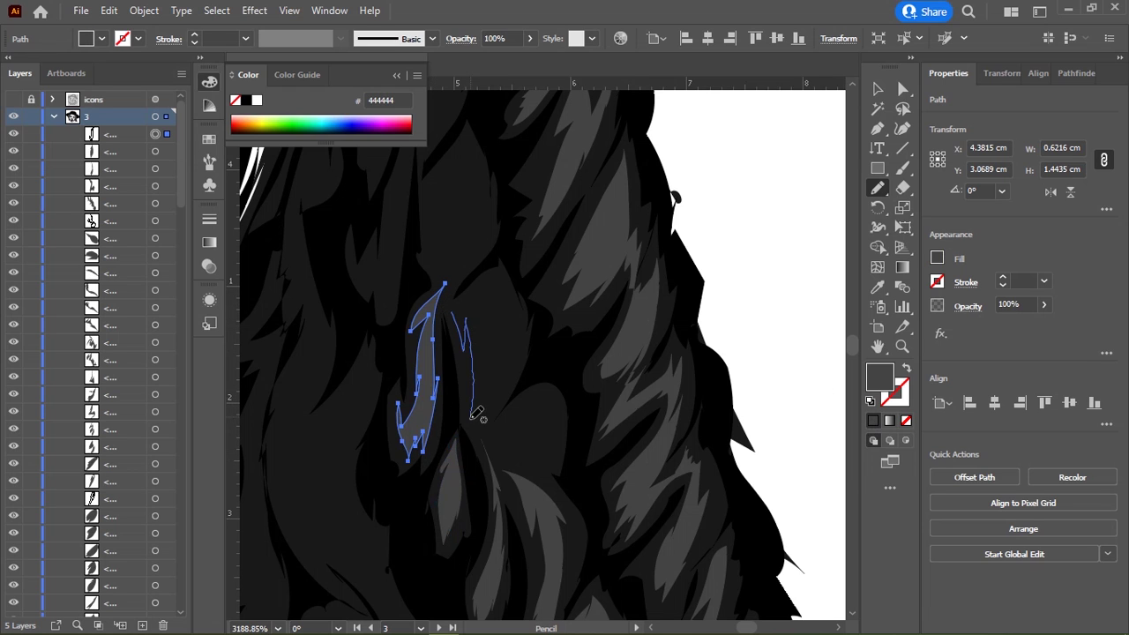
{"action": "left_click_drag", "start_coordinate": [462, 304], "coordinate": [458, 311]}
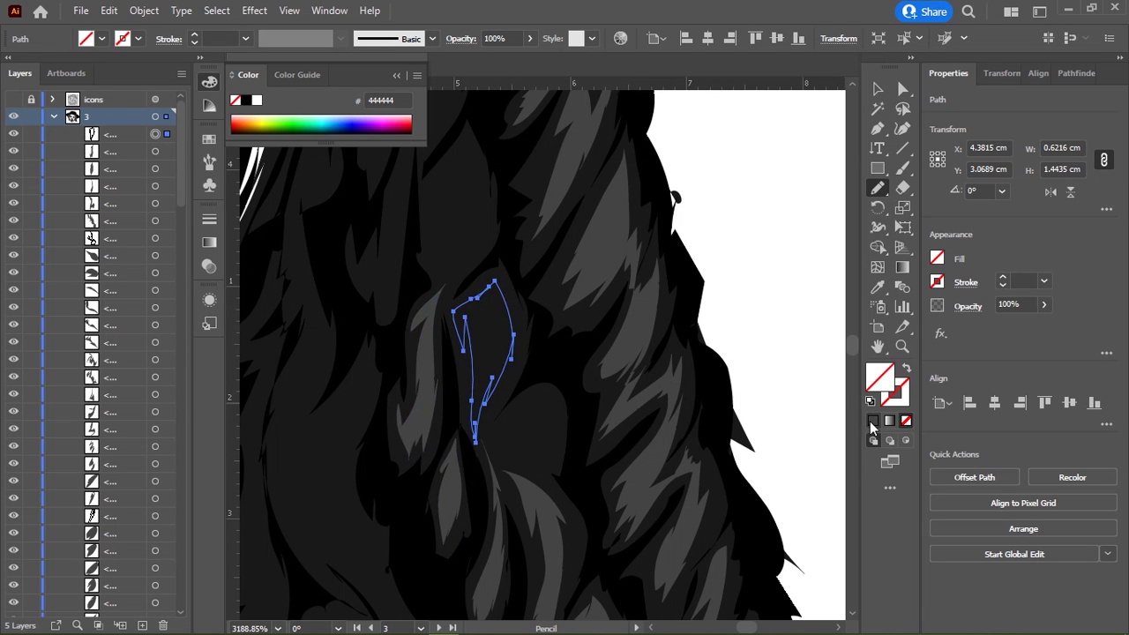
Step: Add jagged #444444 strands below the hat brim, plus a thin strand above them
{"action": "mouse_move", "coordinate": [508, 415]}
{"action": "left_mouse_down"}
{"action": "mouse_move", "coordinate": [448, 236]}
{"action": "mouse_move", "coordinate": [443, 261]}
{"action": "left_mouse_up"}
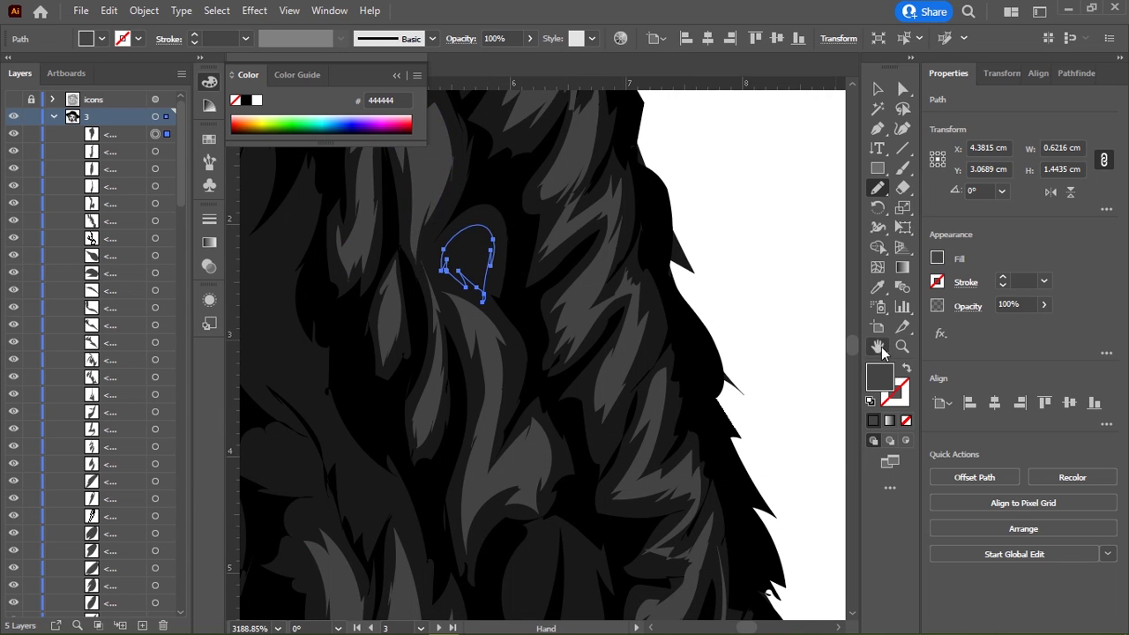
{"action": "scroll", "coordinate": [471, 242], "scroll_direction": "up", "scroll_amount": 5}
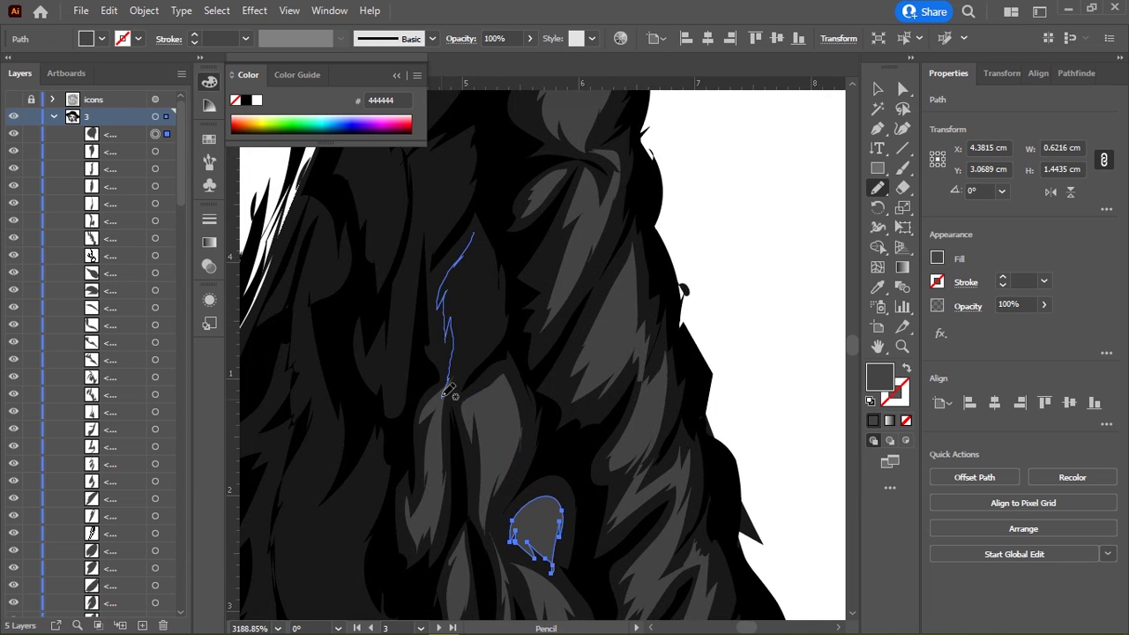
{"action": "left_click_drag", "start_coordinate": [491, 258], "coordinate": [490, 265]}
{"action": "scroll", "coordinate": [504, 323], "scroll_direction": "up", "scroll_amount": 4}
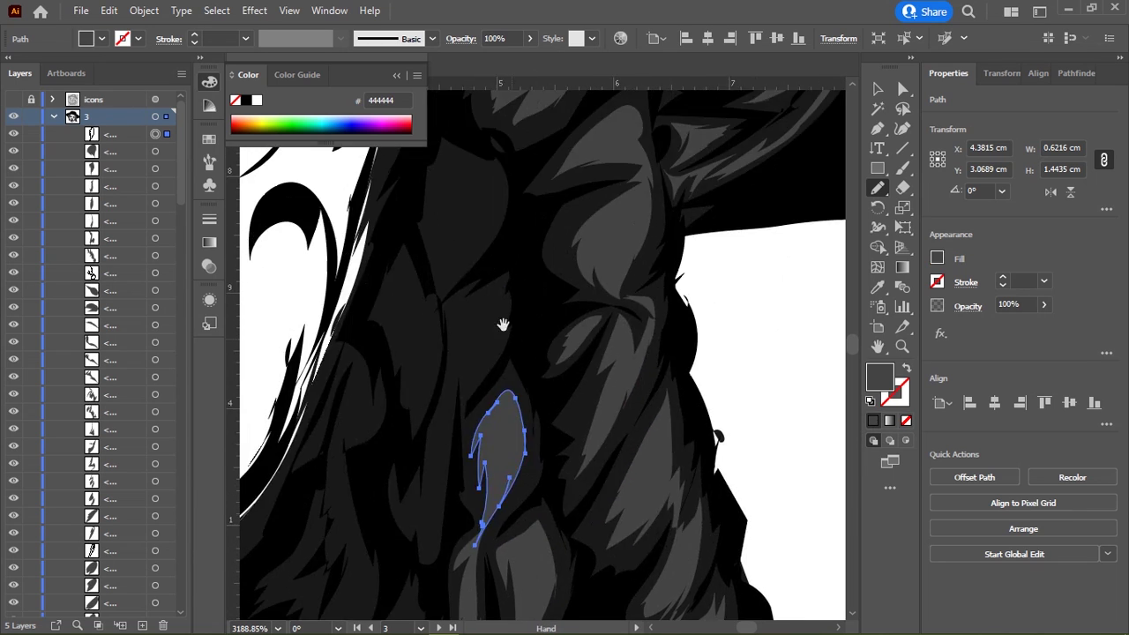
{"action": "left_click_drag", "start_coordinate": [453, 308], "coordinate": [464, 351]}
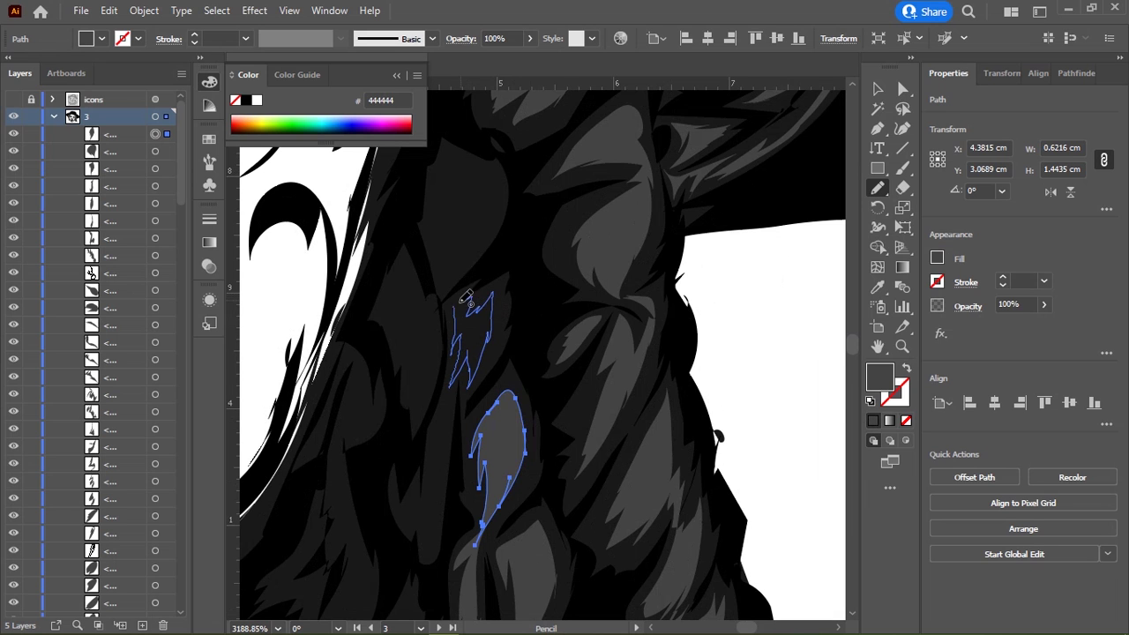
{"action": "left_click_drag", "start_coordinate": [466, 295], "coordinate": [475, 388]}
{"action": "scroll", "coordinate": [618, 466], "scroll_direction": "up", "scroll_amount": 4}
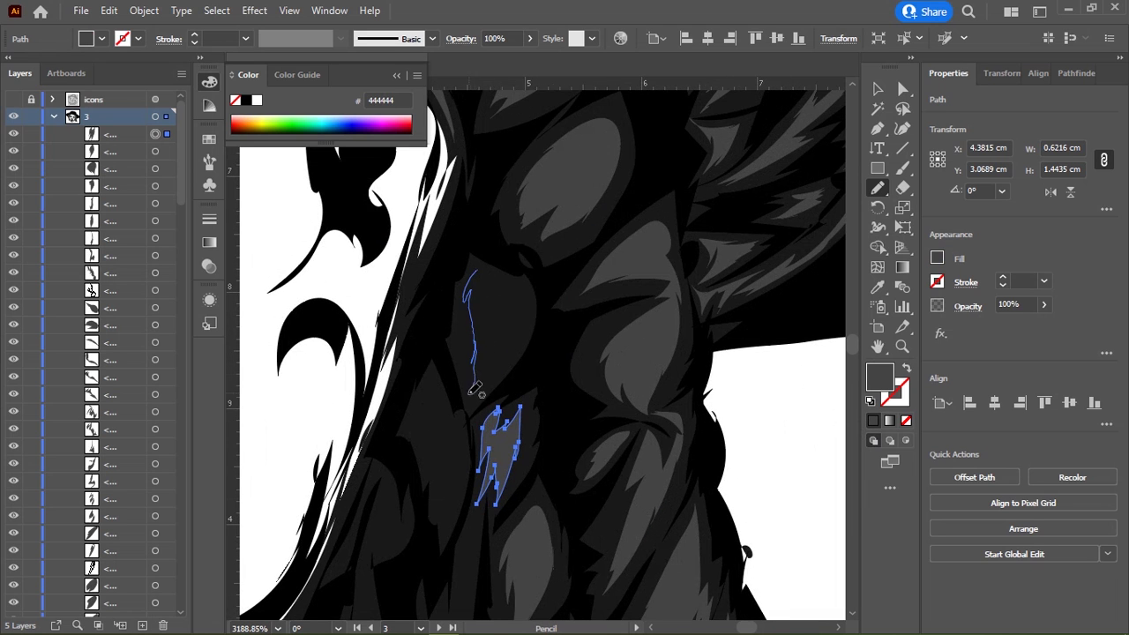
{"action": "left_click_drag", "start_coordinate": [508, 273], "coordinate": [503, 272]}
{"action": "scroll", "coordinate": [512, 336], "scroll_direction": "down", "scroll_amount": 4}
{"action": "scroll", "coordinate": [563, 285], "scroll_direction": "left", "scroll_amount": 2}
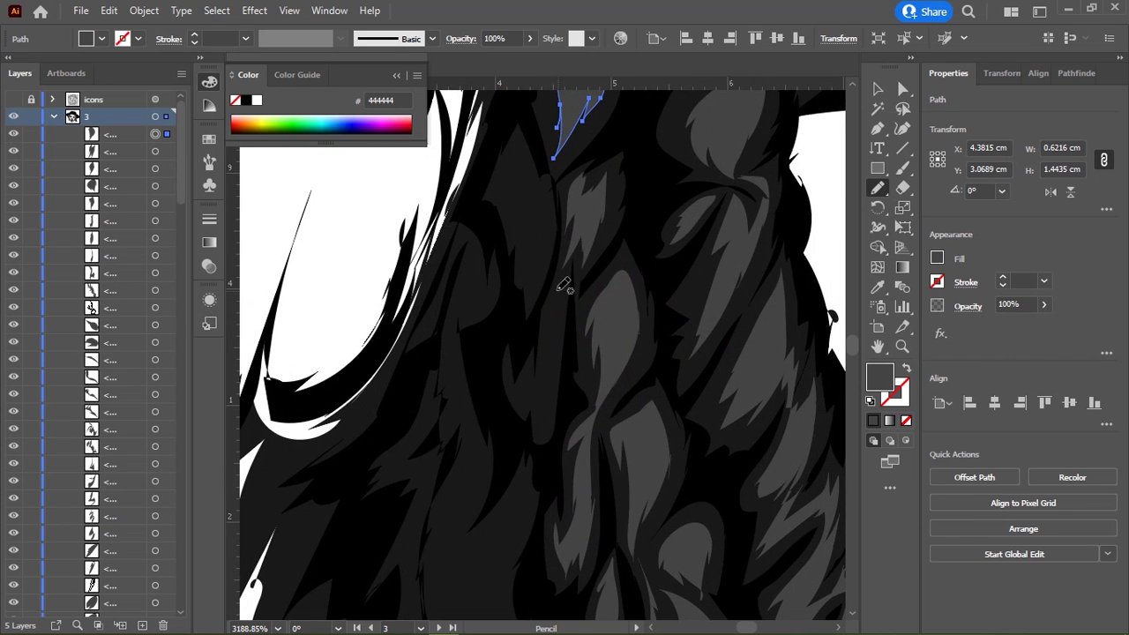
{"action": "left_click_drag", "start_coordinate": [542, 405], "coordinate": [570, 257]}
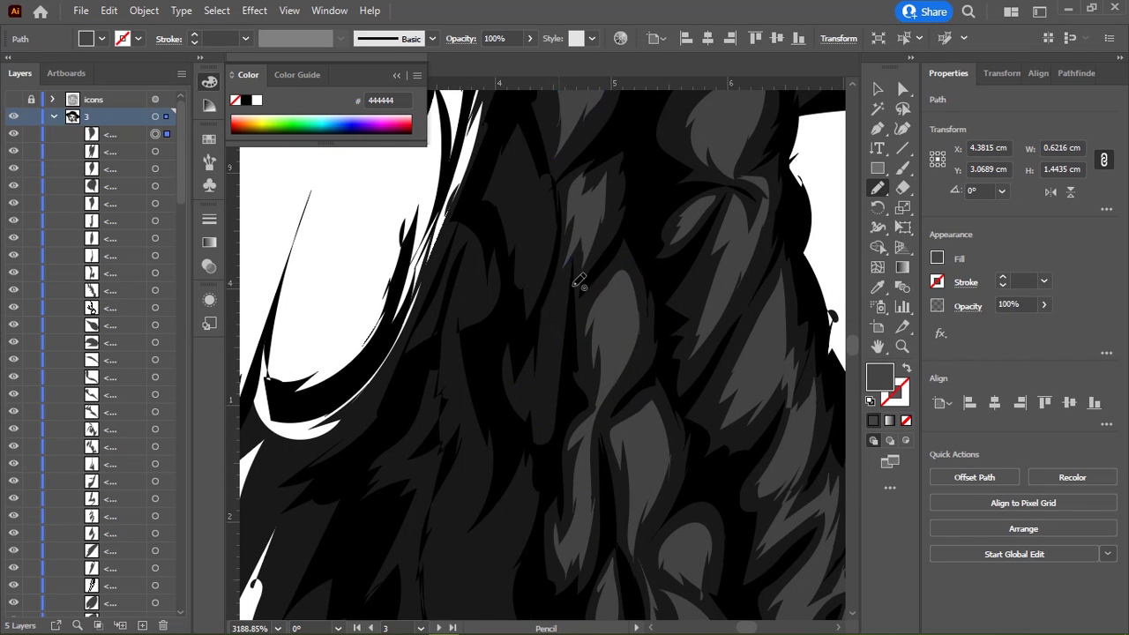
Step: Draw a long narrow gray strand and a long strand running down the upper braid
{"action": "scroll", "coordinate": [496, 326], "scroll_direction": "up", "scroll_amount": 4}
{"action": "scroll", "coordinate": [497, 326], "scroll_direction": "right", "scroll_amount": 1}
{"action": "left_click_drag", "start_coordinate": [489, 371], "coordinate": [518, 397]}
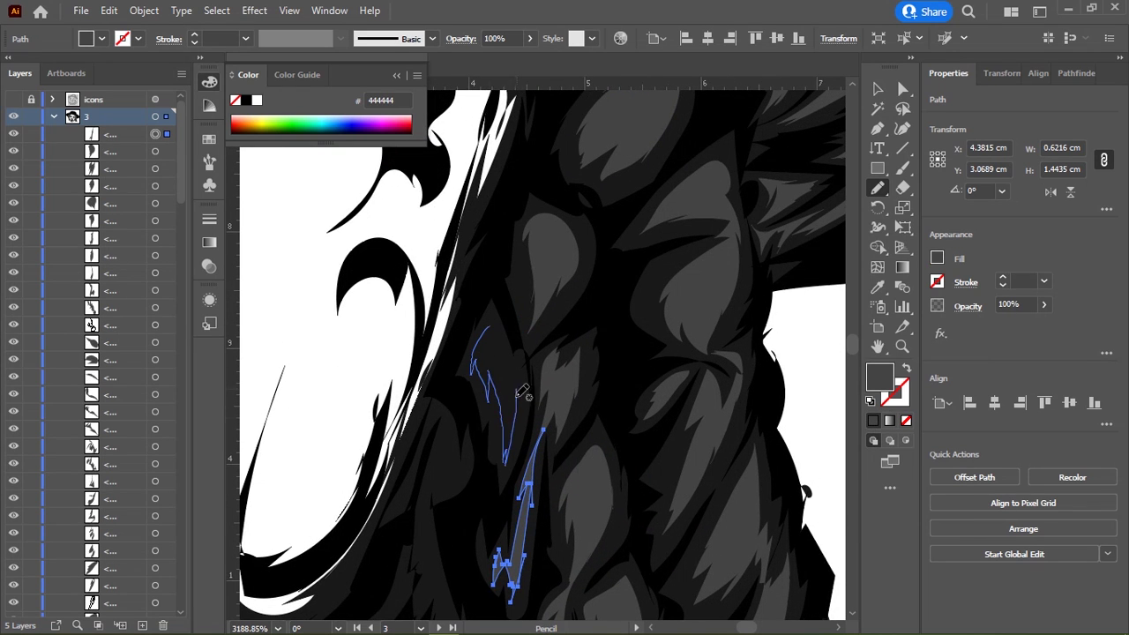
{"action": "left_click_drag", "start_coordinate": [494, 314], "coordinate": [494, 314]}
{"action": "scroll", "coordinate": [552, 365], "scroll_direction": "up", "scroll_amount": 3}
{"action": "scroll", "coordinate": [565, 373], "scroll_direction": "down", "scroll_amount": 4}
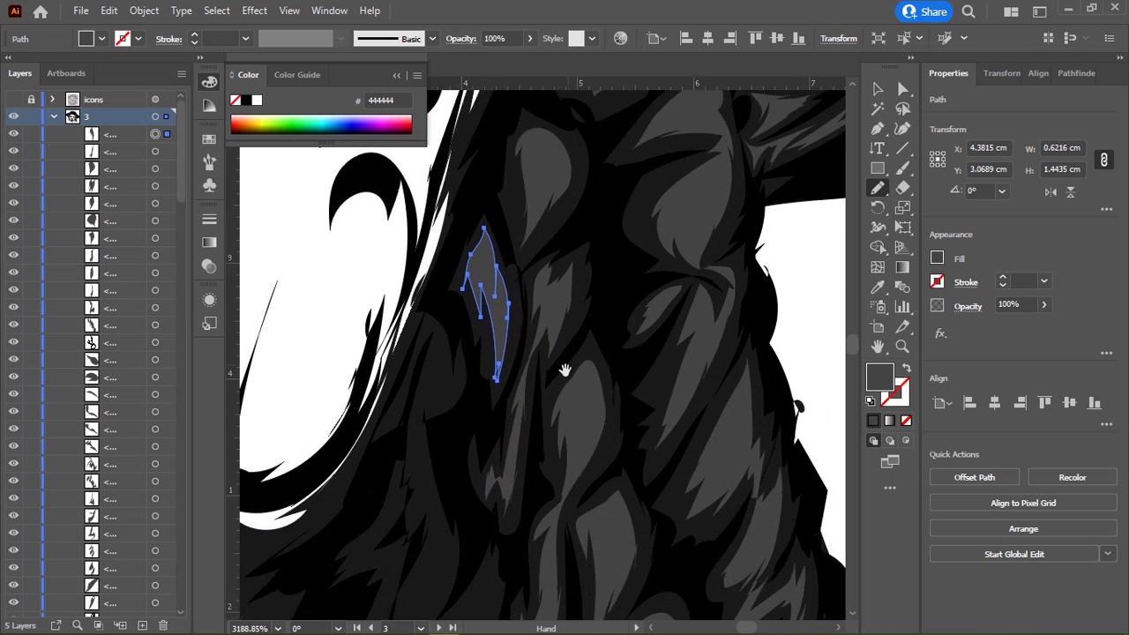
{"action": "scroll", "coordinate": [561, 316], "scroll_direction": "down", "scroll_amount": 3}
{"action": "scroll", "coordinate": [562, 316], "scroll_direction": "down", "scroll_amount": 3}
{"action": "scroll", "coordinate": [433, 327], "scroll_direction": "down", "scroll_amount": 1}
{"action": "left_click_drag", "start_coordinate": [435, 305], "coordinate": [432, 380]}
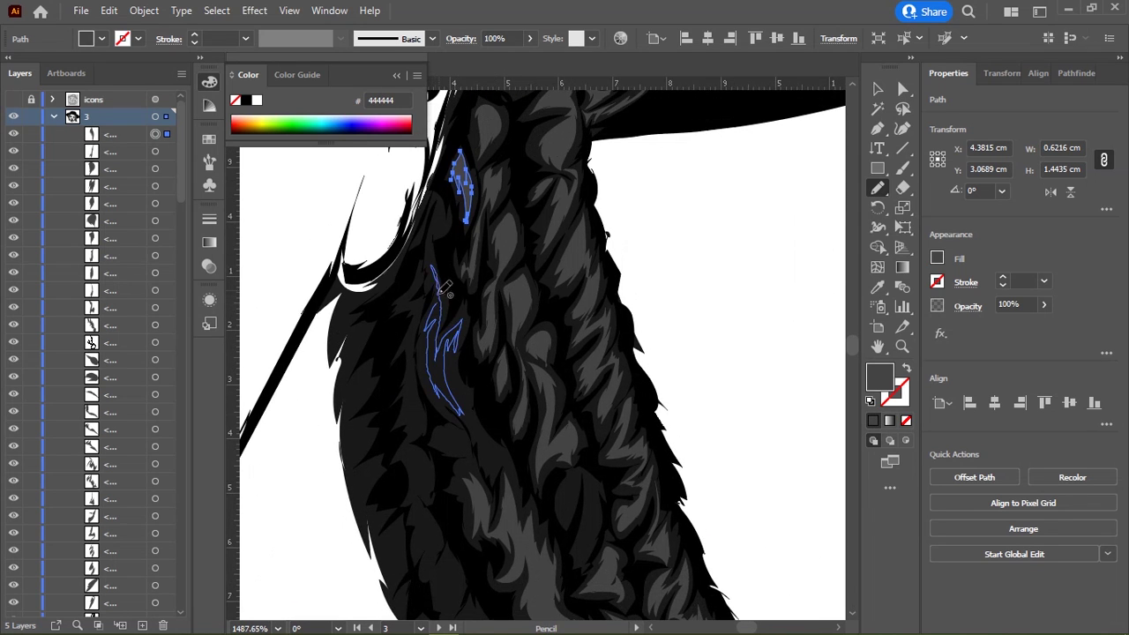
{"action": "scroll", "coordinate": [446, 289], "scroll_direction": "up", "scroll_amount": 2}
{"action": "scroll", "coordinate": [600, 264], "scroll_direction": "down", "scroll_amount": 1}
{"action": "scroll", "coordinate": [557, 289], "scroll_direction": "up", "scroll_amount": 2}
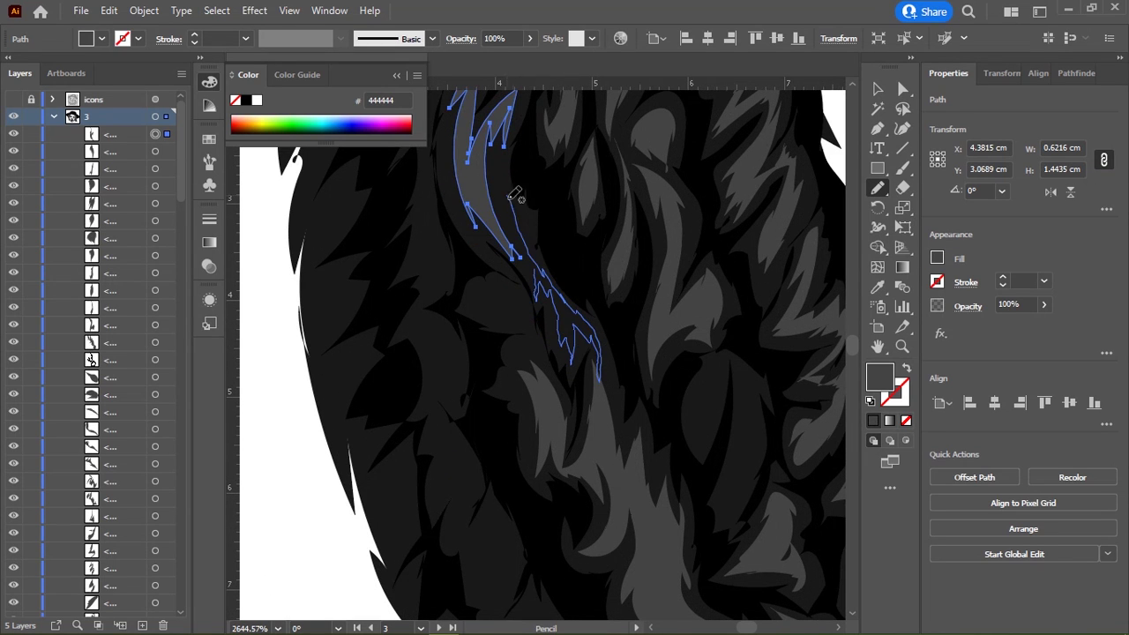
{"action": "left_click_drag", "start_coordinate": [515, 196], "coordinate": [516, 196]}
Step: Add a gray strand mid-braid and a wavy strand toward the lower braid
{"action": "scroll", "coordinate": [457, 309], "scroll_direction": "right", "scroll_amount": 5}
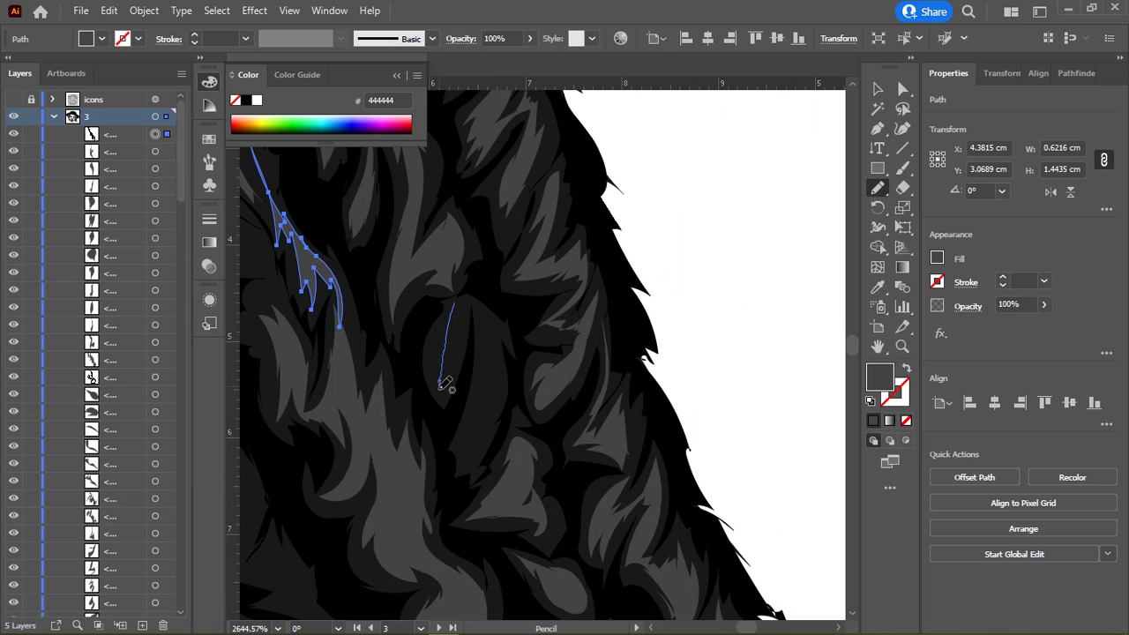
{"action": "left_click_drag", "start_coordinate": [460, 308], "coordinate": [455, 290]}
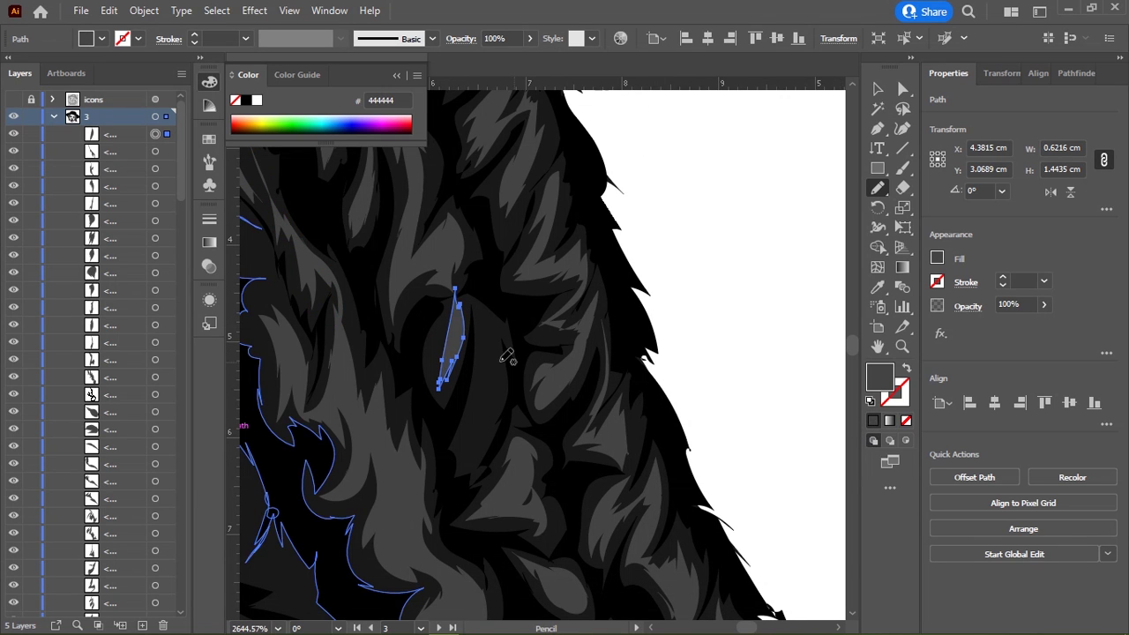
{"action": "scroll", "coordinate": [479, 300], "scroll_direction": "down", "scroll_amount": 2}
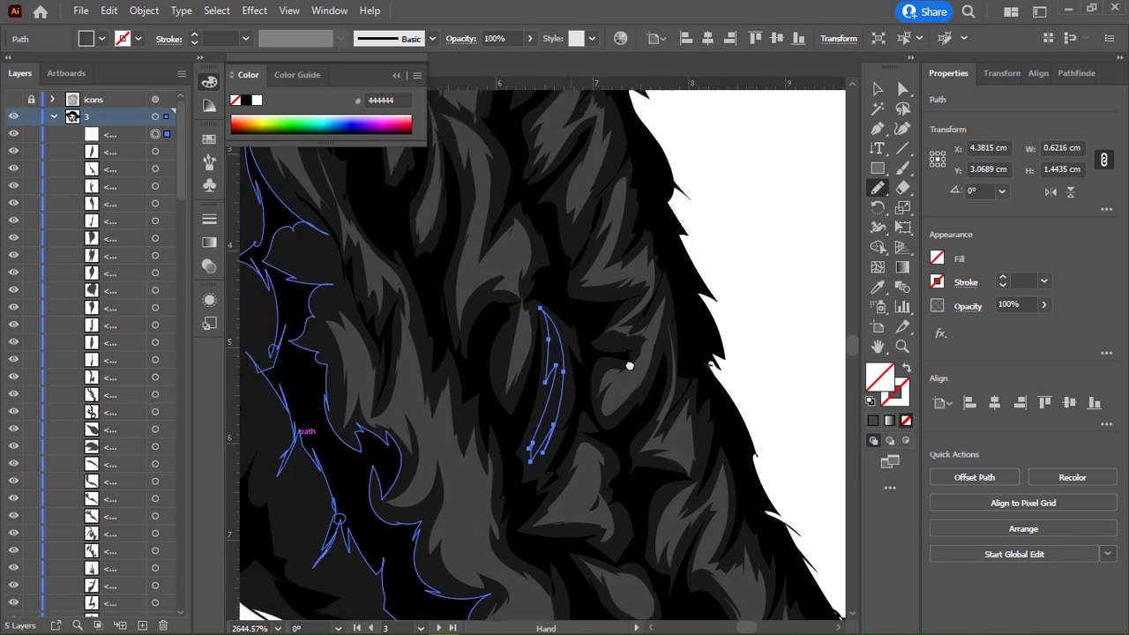
{"action": "scroll", "coordinate": [479, 300], "scroll_direction": "down", "scroll_amount": 2}
{"action": "scroll", "coordinate": [474, 398], "scroll_direction": "down", "scroll_amount": 3}
{"action": "left_click_drag", "start_coordinate": [473, 399], "coordinate": [500, 392]}
{"action": "scroll", "coordinate": [500, 392], "scroll_direction": "up", "scroll_amount": 2}
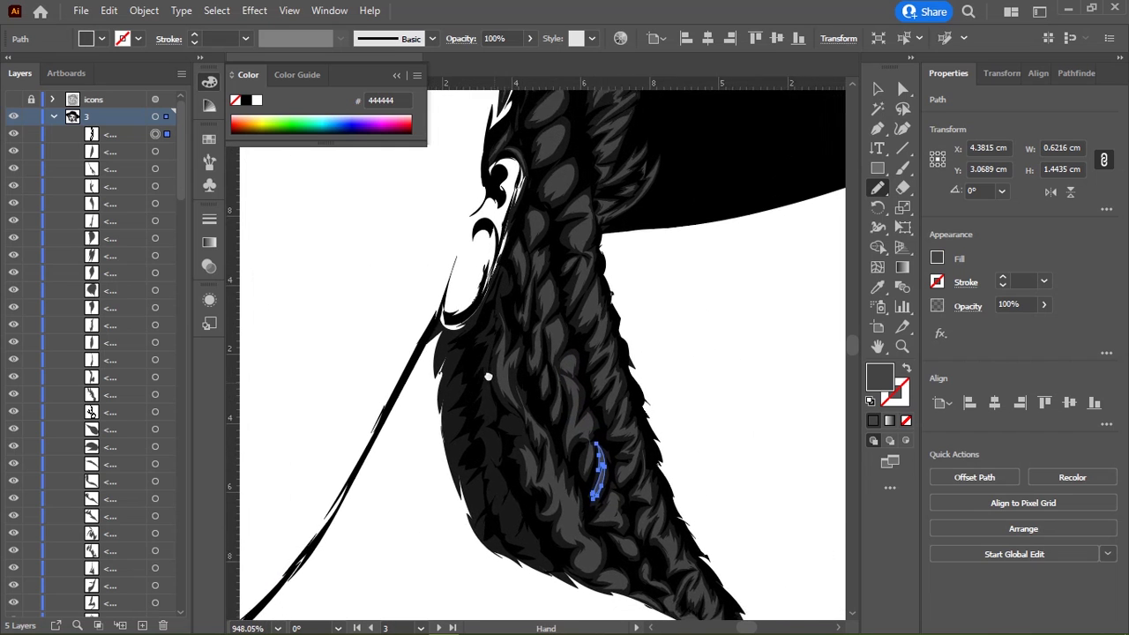
{"action": "scroll", "coordinate": [486, 373], "scroll_direction": "up", "scroll_amount": 3}
{"action": "scroll", "coordinate": [479, 416], "scroll_direction": "up", "scroll_amount": 2}
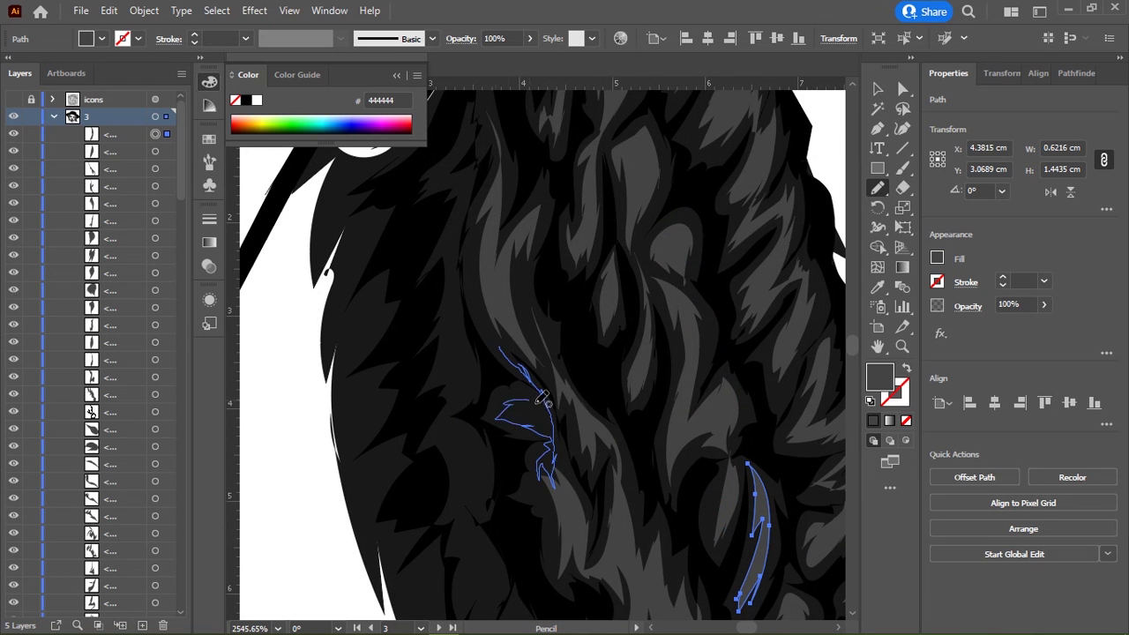
{"action": "left_click_drag", "start_coordinate": [532, 327], "coordinate": [571, 204]}
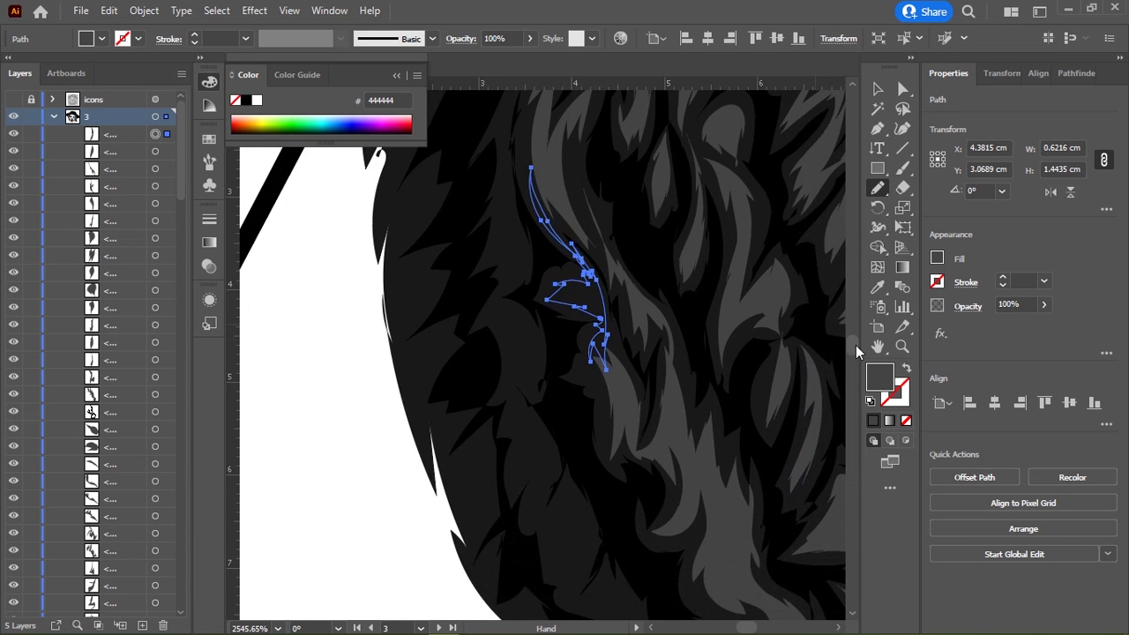
Step: Draw a long thin strand, a long looping strand, and another strand across the braid
{"action": "left_click_drag", "start_coordinate": [693, 365], "coordinate": [570, 245]}
{"action": "scroll", "coordinate": [492, 318], "scroll_direction": "down", "scroll_amount": 3}
{"action": "scroll", "coordinate": [496, 323], "scroll_direction": "up", "scroll_amount": 2}
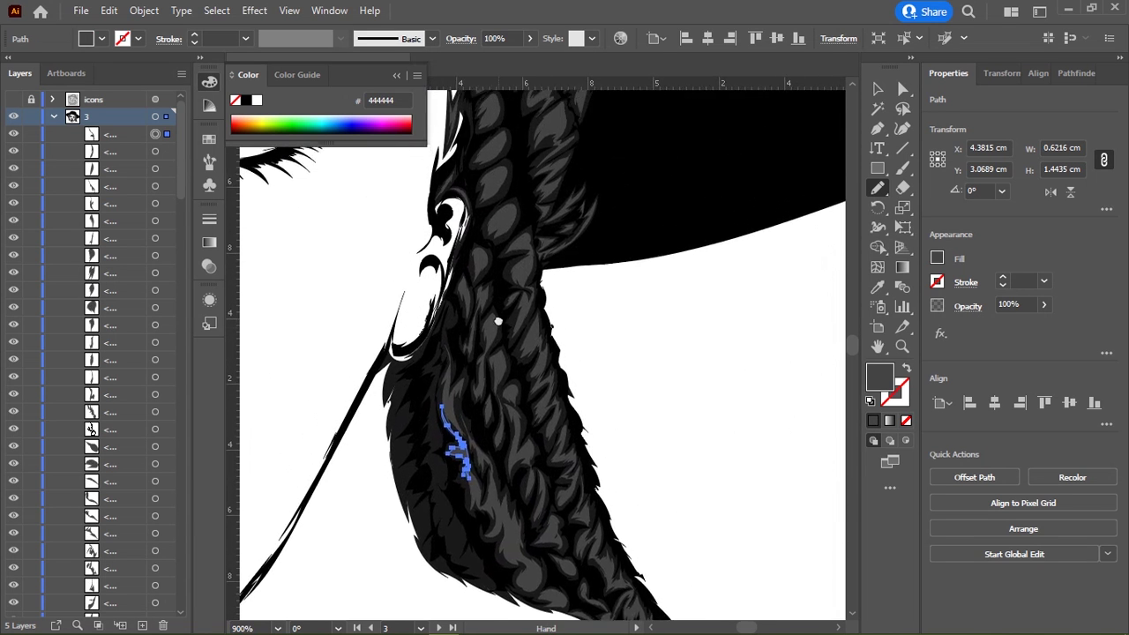
{"action": "scroll", "coordinate": [534, 355], "scroll_direction": "up", "scroll_amount": 2}
{"action": "scroll", "coordinate": [508, 344], "scroll_direction": "up", "scroll_amount": 2}
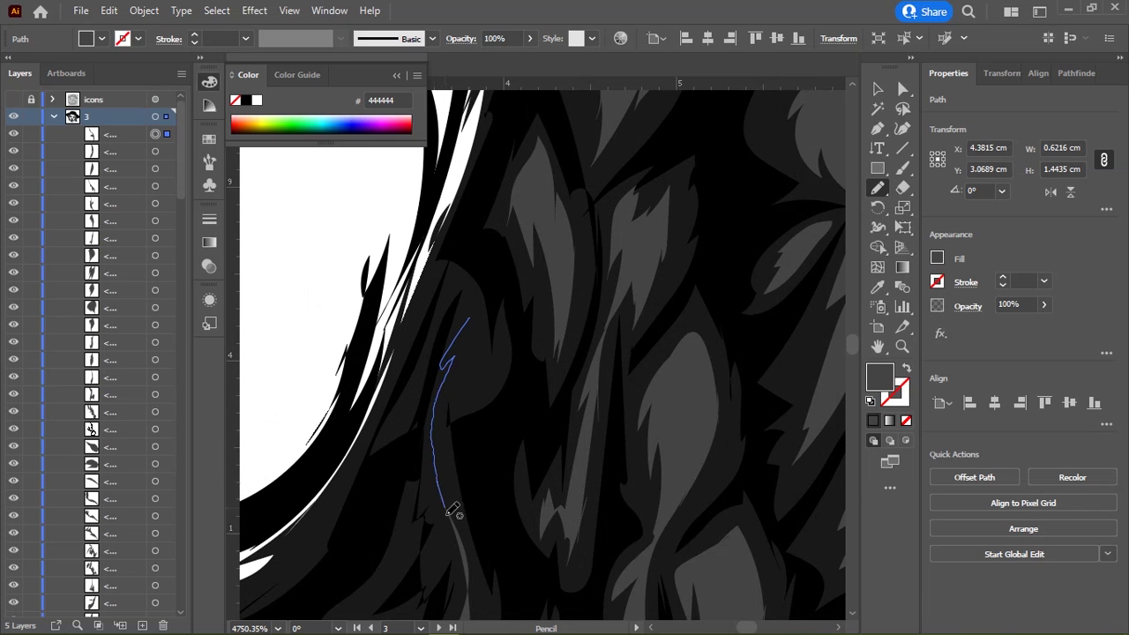
{"action": "mouse_move", "coordinate": [444, 364]}
{"action": "left_mouse_down"}
{"action": "mouse_move", "coordinate": [462, 285]}
{"action": "mouse_move", "coordinate": [434, 305]}
{"action": "left_mouse_up"}
{"action": "scroll", "coordinate": [723, 396], "scroll_direction": "down", "scroll_amount": 5}
{"action": "scroll", "coordinate": [724, 396], "scroll_direction": "left", "scroll_amount": 1}
{"action": "mouse_move", "coordinate": [413, 358]}
{"action": "left_mouse_down"}
{"action": "mouse_move", "coordinate": [433, 467]}
{"action": "mouse_move", "coordinate": [465, 231]}
{"action": "left_mouse_up"}
{"action": "scroll", "coordinate": [469, 449], "scroll_direction": "up", "scroll_amount": 3}
{"action": "left_click_drag", "start_coordinate": [468, 291], "coordinate": [478, 339]}
{"action": "scroll", "coordinate": [553, 252], "scroll_direction": "down", "scroll_amount": 3}
{"action": "mouse_move", "coordinate": [553, 252]}
{"action": "left_mouse_down"}
{"action": "mouse_move", "coordinate": [462, 274]}
{"action": "mouse_move", "coordinate": [442, 340]}
{"action": "mouse_move", "coordinate": [448, 415]}
{"action": "mouse_move", "coordinate": [479, 403]}
{"action": "mouse_move", "coordinate": [457, 215]}
{"action": "left_mouse_up"}
Step: Draw a jagged strand, a strand down the braid, and a small closed shape near its edge
{"action": "left_click_drag", "start_coordinate": [643, 396], "coordinate": [619, 164]}
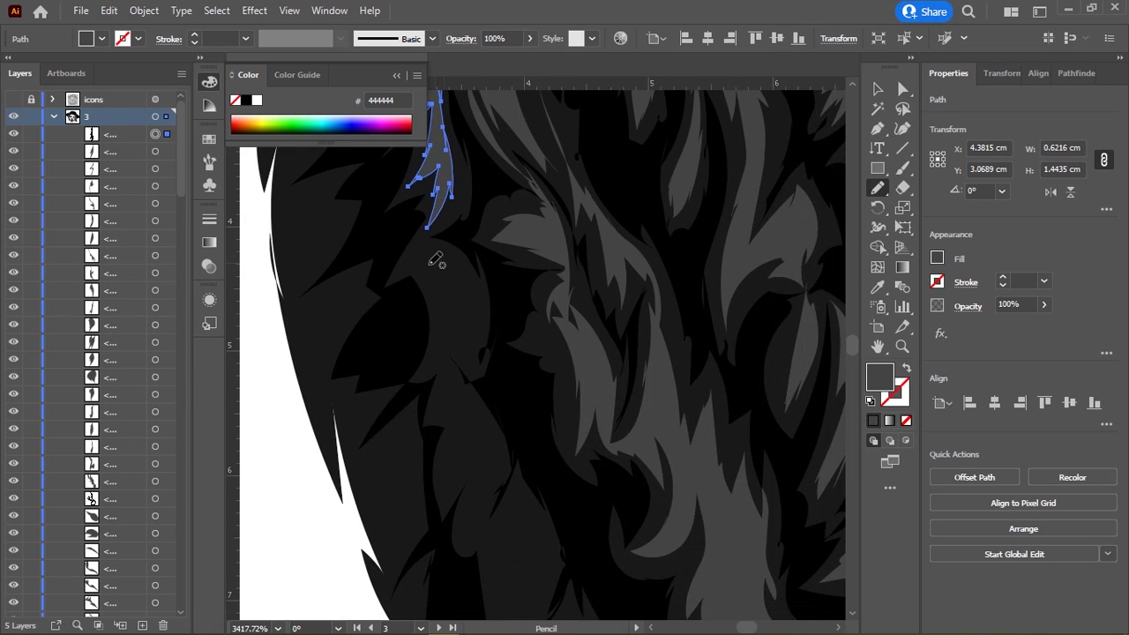
{"action": "left_click_drag", "start_coordinate": [411, 262], "coordinate": [472, 420]}
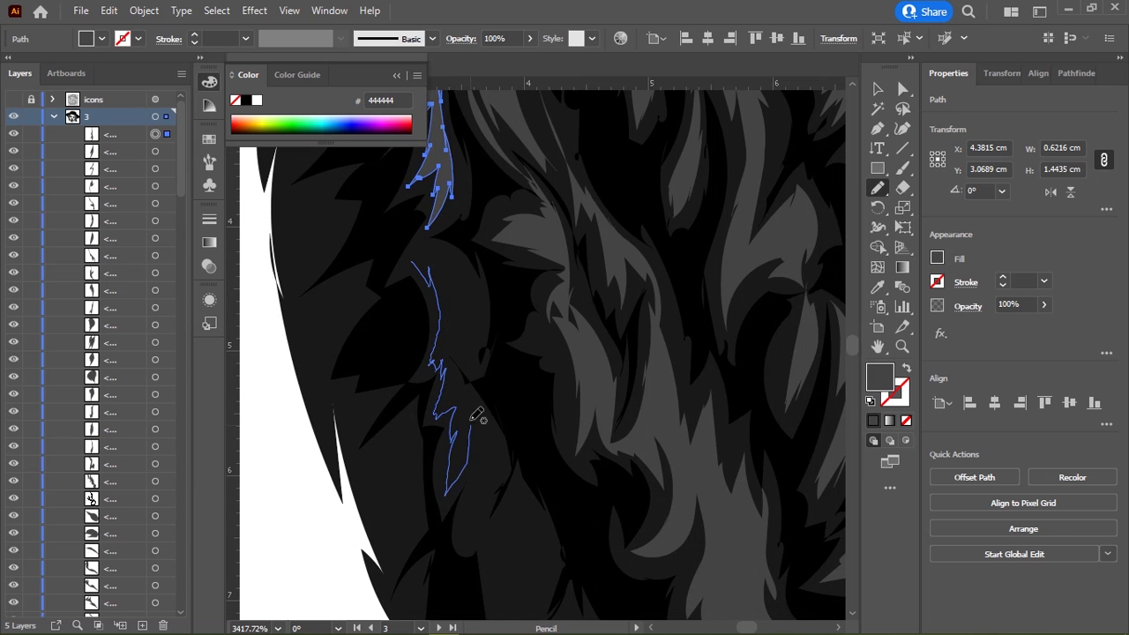
{"action": "mouse_move", "coordinate": [453, 341]}
{"action": "left_mouse_down"}
{"action": "mouse_move", "coordinate": [446, 245]}
{"action": "mouse_move", "coordinate": [425, 227]}
{"action": "left_mouse_up"}
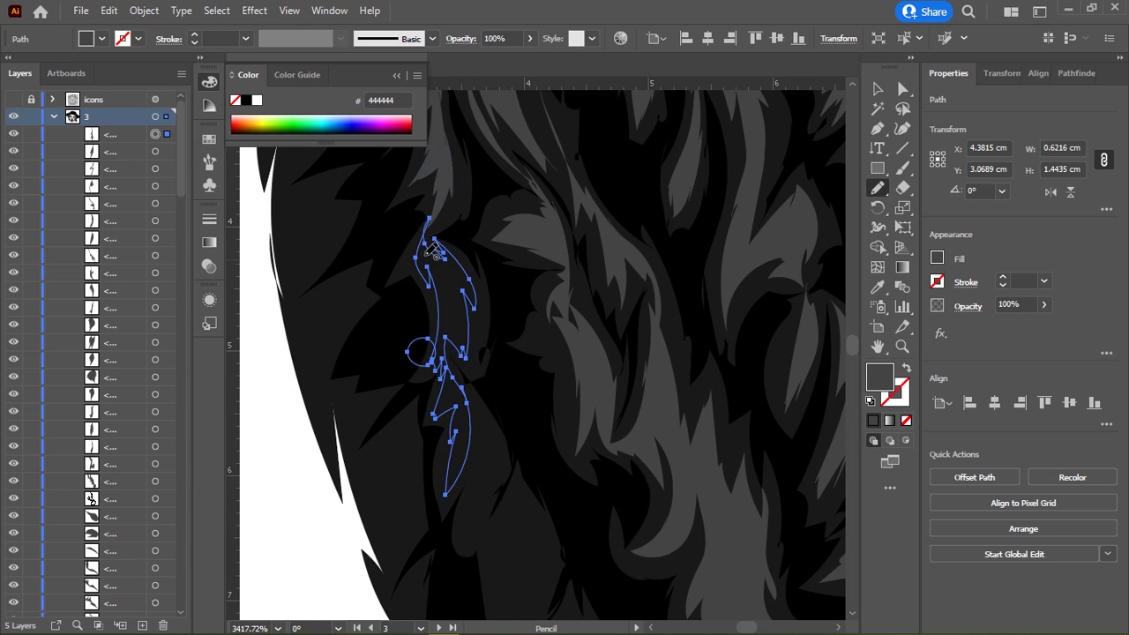
{"action": "scroll", "coordinate": [414, 265], "scroll_direction": "down", "scroll_amount": 1}
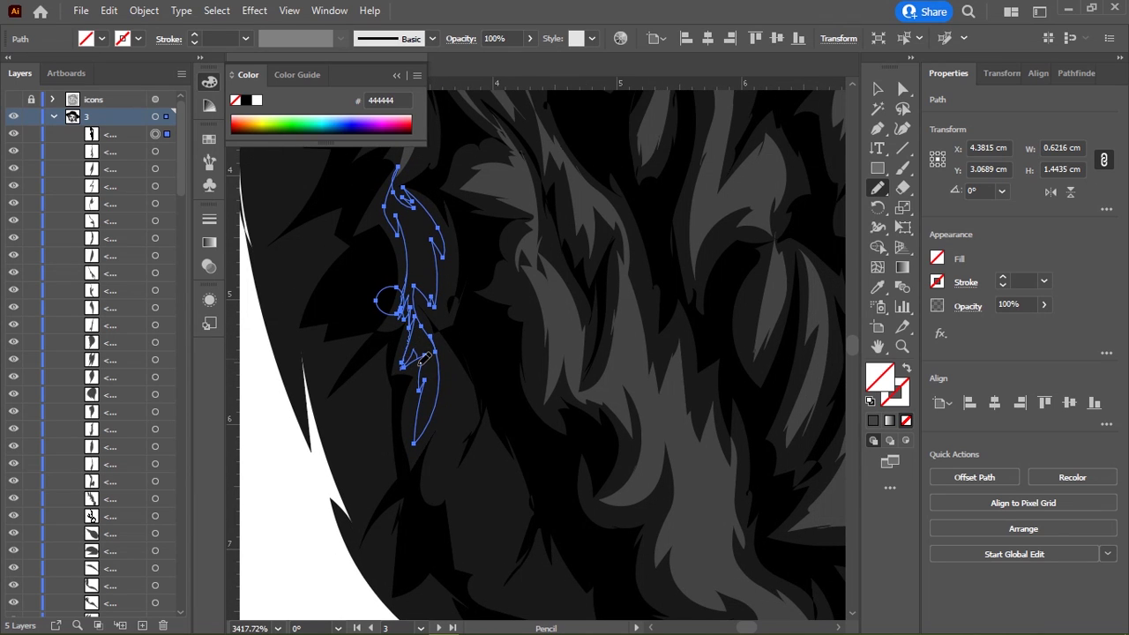
{"action": "mouse_move", "coordinate": [469, 373]}
{"action": "left_mouse_down"}
{"action": "mouse_move", "coordinate": [428, 234]}
{"action": "mouse_move", "coordinate": [408, 238]}
{"action": "mouse_move", "coordinate": [527, 470]}
{"action": "mouse_move", "coordinate": [568, 484]}
{"action": "mouse_move", "coordinate": [454, 295]}
{"action": "mouse_move", "coordinate": [411, 300]}
{"action": "mouse_move", "coordinate": [407, 186]}
{"action": "mouse_move", "coordinate": [521, 217]}
{"action": "left_mouse_up"}
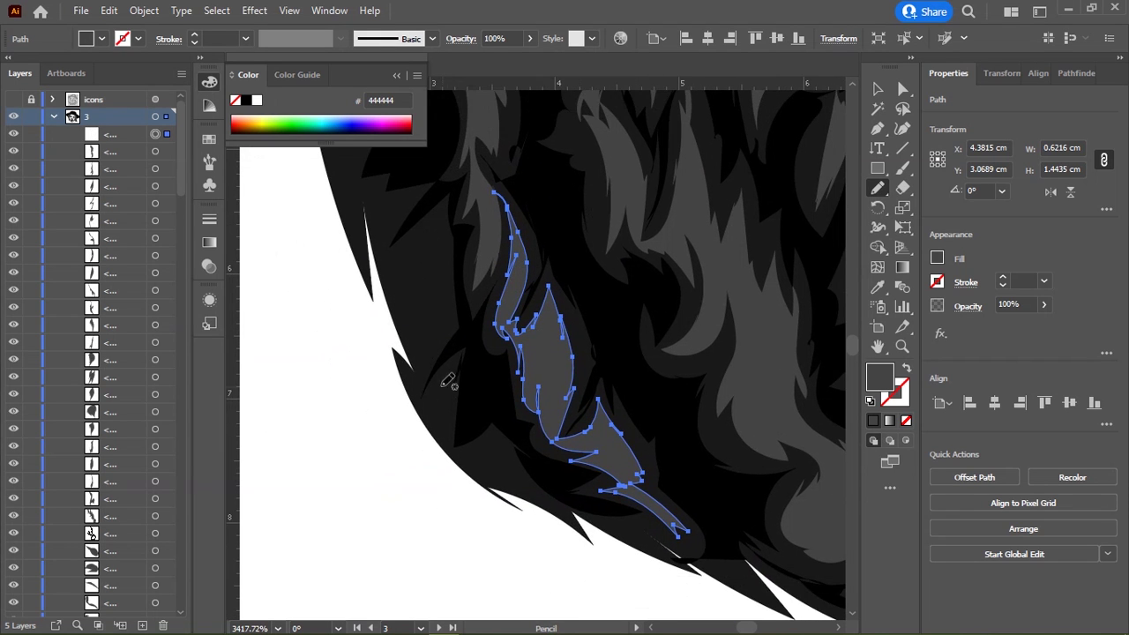
{"action": "mouse_move", "coordinate": [448, 379]}
{"action": "left_mouse_down"}
{"action": "mouse_move", "coordinate": [432, 441]}
{"action": "mouse_move", "coordinate": [455, 388]}
{"action": "mouse_move", "coordinate": [450, 363]}
{"action": "left_mouse_up"}
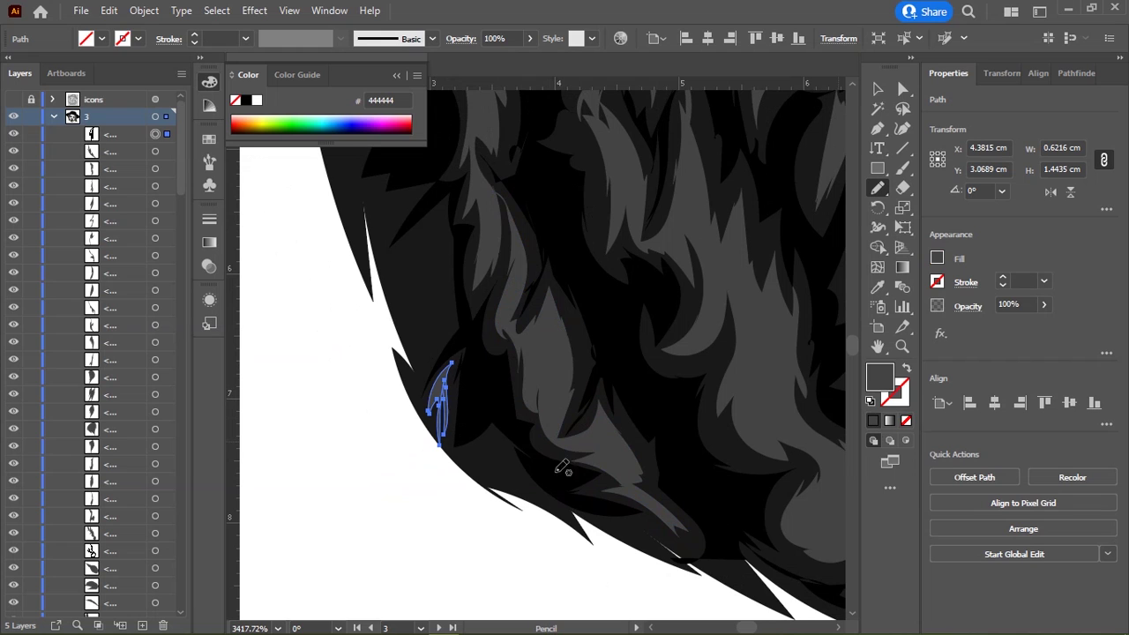
Step: Add a short strand and a looped strand at the lower edge, then one along the left edge
{"action": "left_click_drag", "start_coordinate": [462, 457], "coordinate": [509, 480]}
{"action": "left_click_drag", "start_coordinate": [451, 416], "coordinate": [446, 425]}
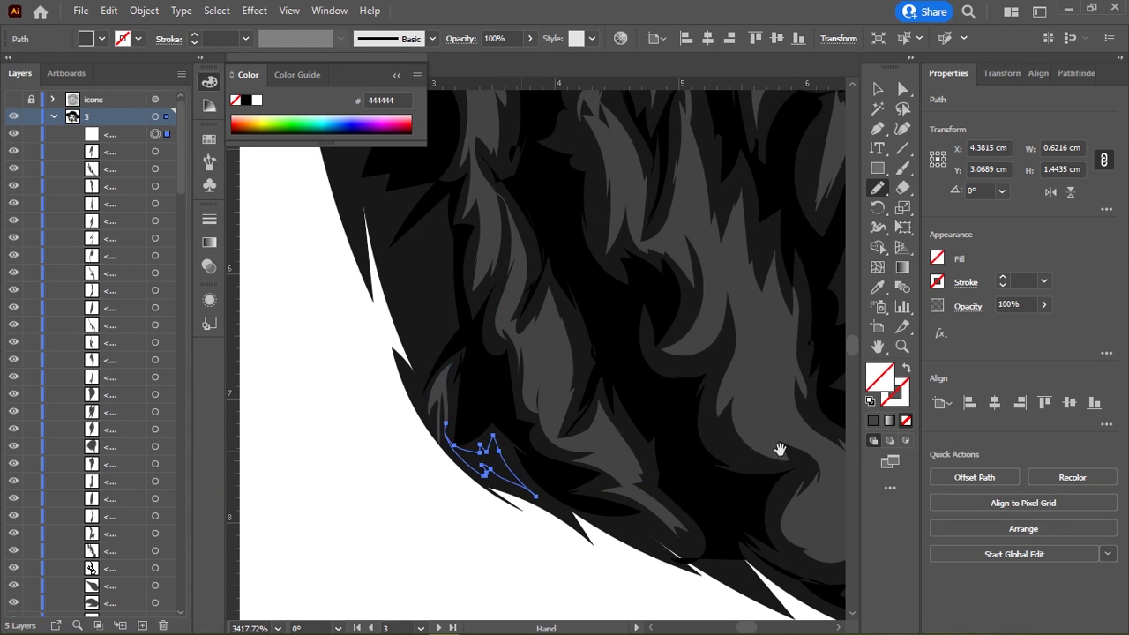
{"action": "mouse_move", "coordinate": [555, 292]}
{"action": "left_mouse_down"}
{"action": "mouse_move", "coordinate": [531, 312]}
{"action": "mouse_move", "coordinate": [556, 272]}
{"action": "mouse_move", "coordinate": [587, 335]}
{"action": "left_mouse_up"}
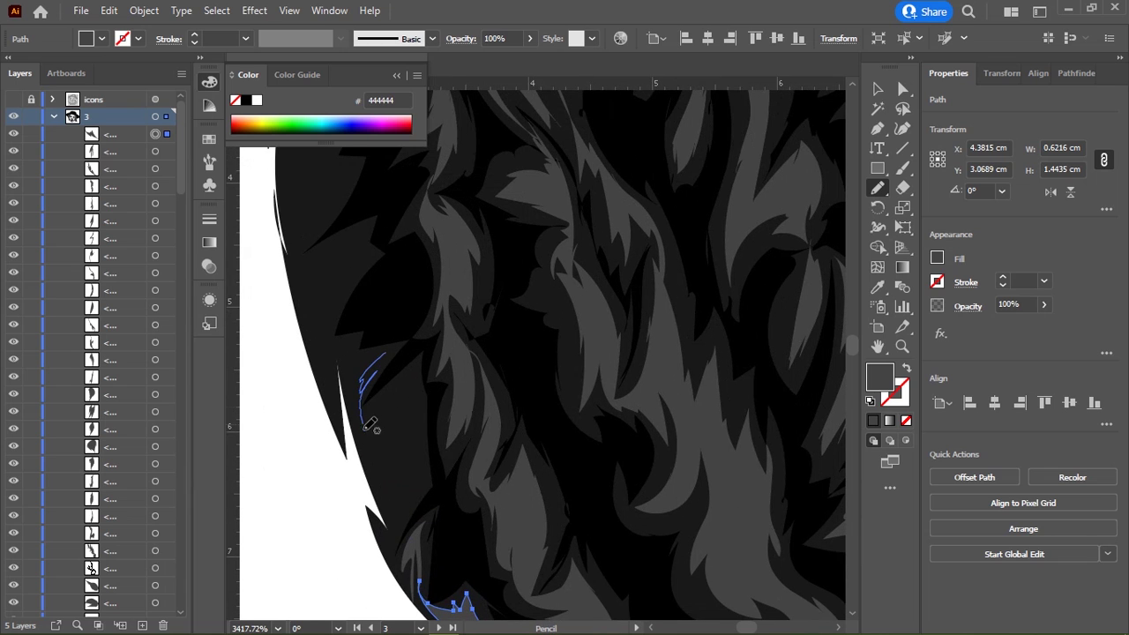
{"action": "left_click_drag", "start_coordinate": [366, 425], "coordinate": [409, 352]}
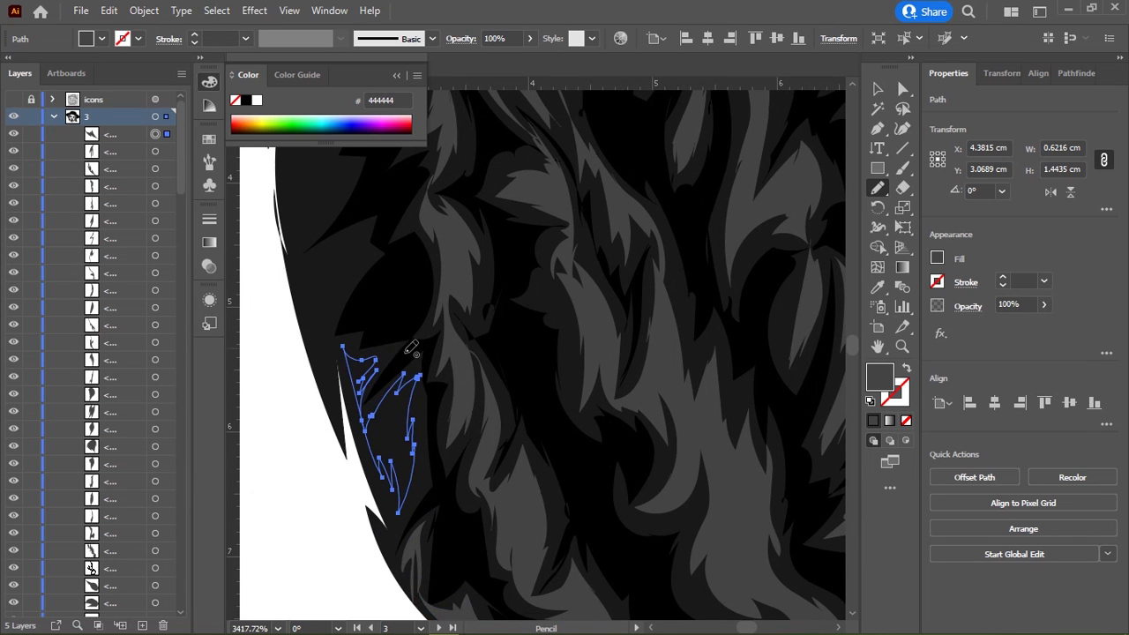
{"action": "mouse_move", "coordinate": [296, 170]}
{"action": "left_mouse_down"}
{"action": "mouse_move", "coordinate": [357, 452]}
{"action": "mouse_move", "coordinate": [393, 374]}
{"action": "mouse_move", "coordinate": [369, 318]}
{"action": "left_mouse_up"}
{"action": "left_click_drag", "start_coordinate": [377, 278], "coordinate": [382, 345]}
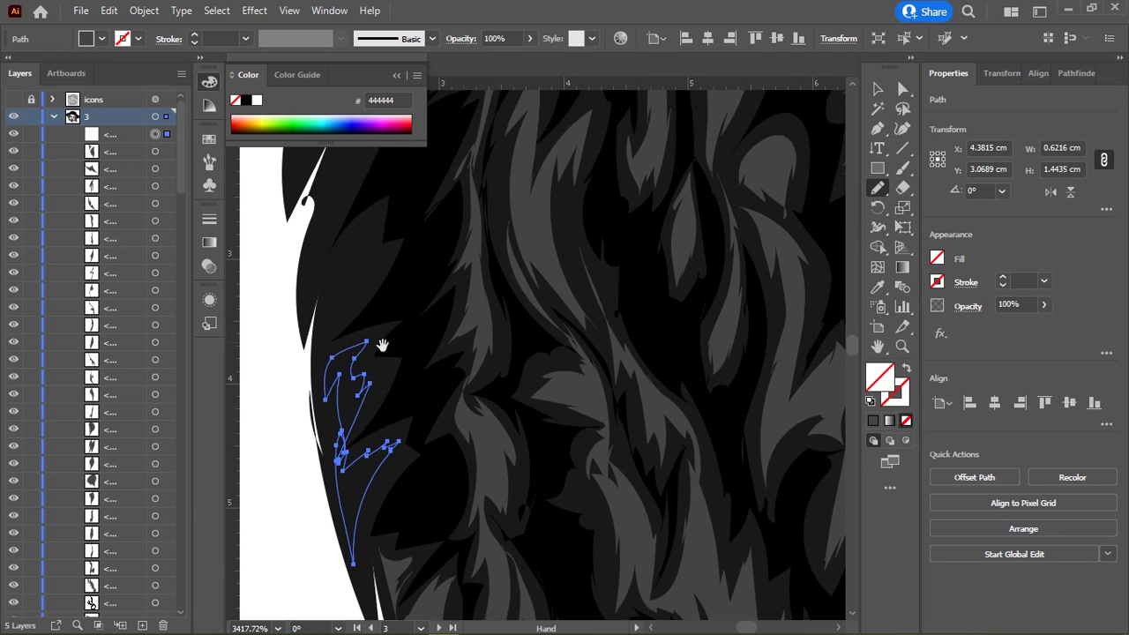
Step: Draw strands running down the braid edge and up to finish under the hat brim
{"action": "left_click", "coordinate": [872, 421]}
{"action": "left_click_drag", "start_coordinate": [414, 220], "coordinate": [433, 365]}
{"action": "mouse_move", "coordinate": [378, 284]}
{"action": "left_mouse_down"}
{"action": "mouse_move", "coordinate": [364, 477]}
{"action": "mouse_move", "coordinate": [401, 275]}
{"action": "left_mouse_up"}
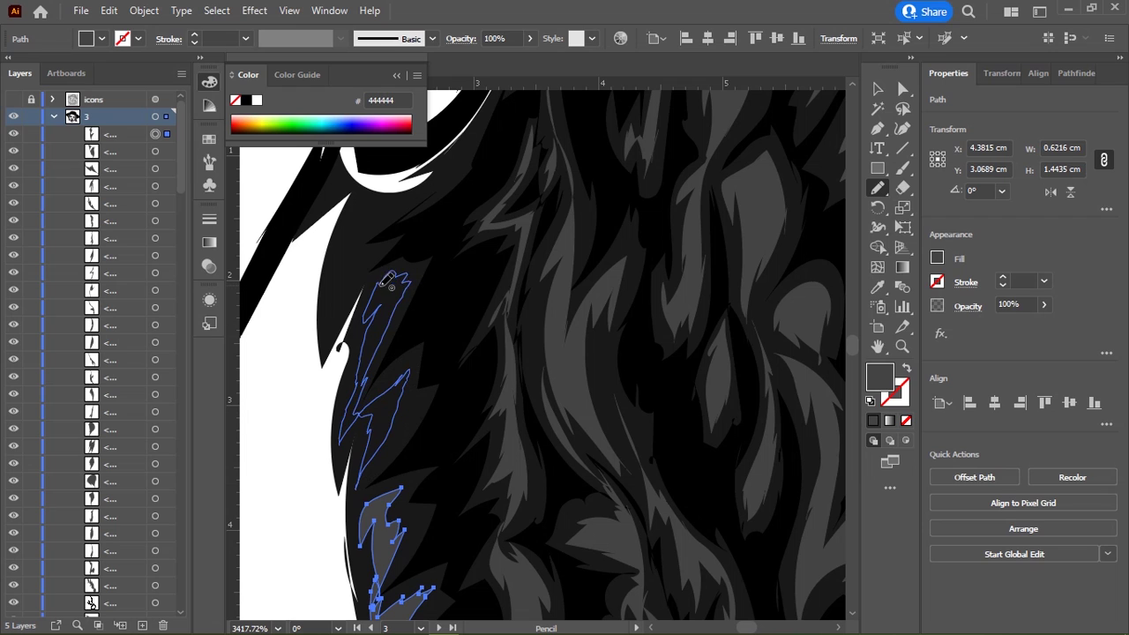
{"action": "left_click", "coordinate": [872, 421]}
{"action": "left_click_drag", "start_coordinate": [389, 204], "coordinate": [398, 397]}
{"action": "mouse_move", "coordinate": [335, 512]}
{"action": "left_mouse_down"}
{"action": "mouse_move", "coordinate": [476, 353]}
{"action": "mouse_move", "coordinate": [448, 372]}
{"action": "left_mouse_up"}
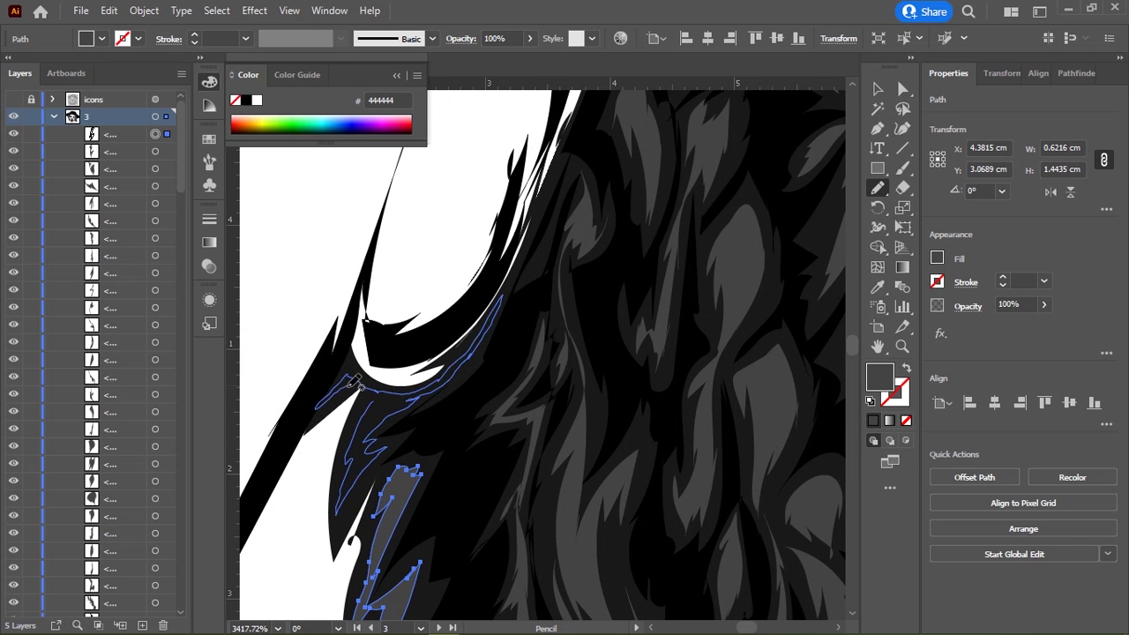
{"action": "left_click_drag", "start_coordinate": [386, 395], "coordinate": [385, 395]}
Step: Tweak anchor points, deselect, then draw a Pencil strand in the braid beside the ear
{"action": "key", "text": "ctrl+minus"}
{"action": "left_click", "coordinate": [873, 420]}
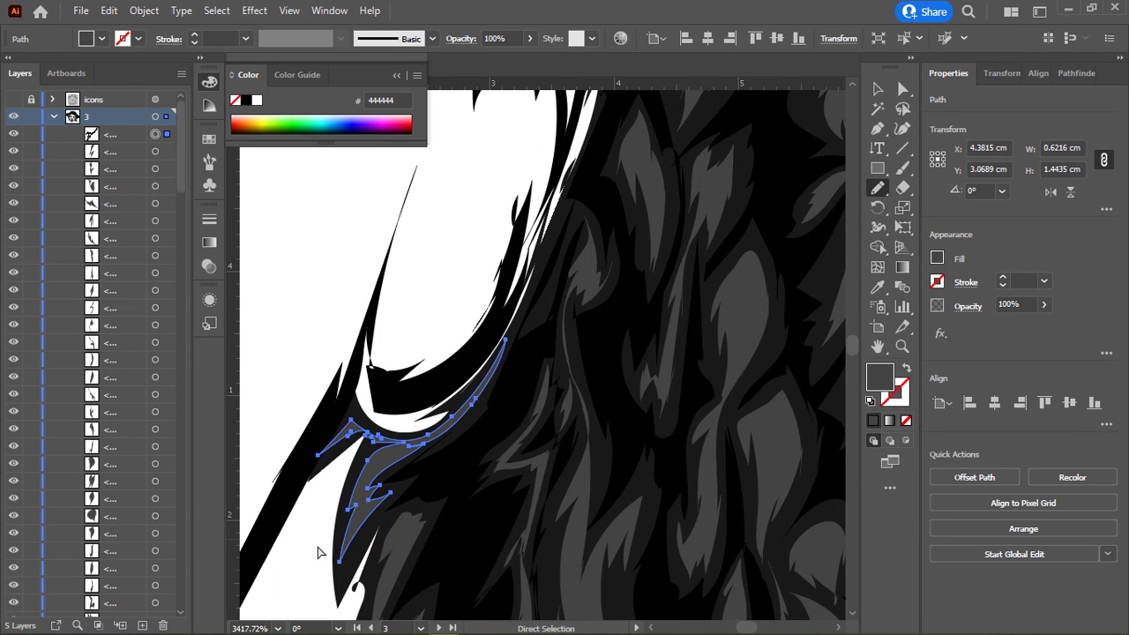
{"action": "key", "text": "ctrl+shift+a"}
{"action": "left_click_drag", "start_coordinate": [320, 549], "coordinate": [578, 318]}
{"action": "scroll", "coordinate": [378, 403], "scroll_direction": "up", "scroll_amount": 3}
{"action": "scroll", "coordinate": [379, 403], "scroll_direction": "up", "scroll_amount": 3}
{"action": "mouse_move", "coordinate": [367, 347]}
{"action": "left_mouse_down"}
{"action": "mouse_move", "coordinate": [298, 545]}
{"action": "mouse_move", "coordinate": [383, 320]}
{"action": "mouse_move", "coordinate": [385, 395]}
{"action": "mouse_move", "coordinate": [320, 530]}
{"action": "mouse_move", "coordinate": [413, 326]}
{"action": "left_mouse_up"}
Step: Zoom in on the braid and draw a thin gray strand inside it
{"action": "scroll", "coordinate": [830, 430], "scroll_direction": "down", "scroll_amount": 5}
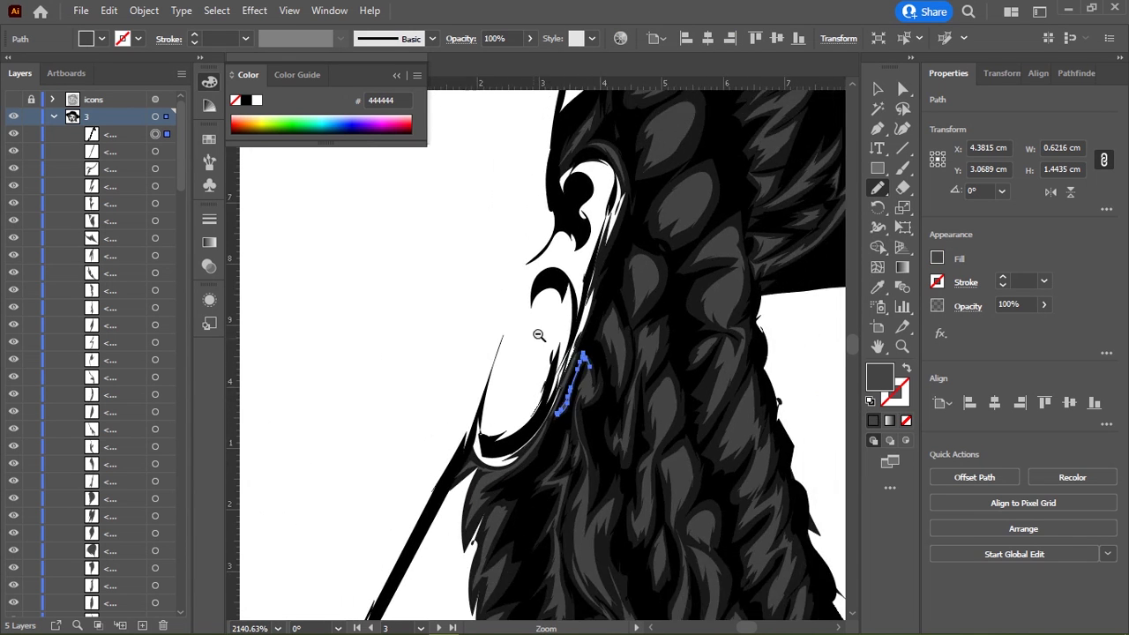
{"action": "left_click_drag", "start_coordinate": [629, 231], "coordinate": [515, 329]}
{"action": "scroll", "coordinate": [515, 328], "scroll_direction": "up", "scroll_amount": 8}
{"action": "mouse_move", "coordinate": [426, 310]}
{"action": "left_mouse_down"}
{"action": "mouse_move", "coordinate": [447, 433]}
{"action": "mouse_move", "coordinate": [510, 494]}
{"action": "mouse_move", "coordinate": [520, 463]}
{"action": "mouse_move", "coordinate": [486, 320]}
{"action": "mouse_move", "coordinate": [454, 328]}
{"action": "mouse_move", "coordinate": [452, 239]}
{"action": "left_mouse_up"}
{"action": "scroll", "coordinate": [857, 440], "scroll_direction": "down", "scroll_amount": 3}
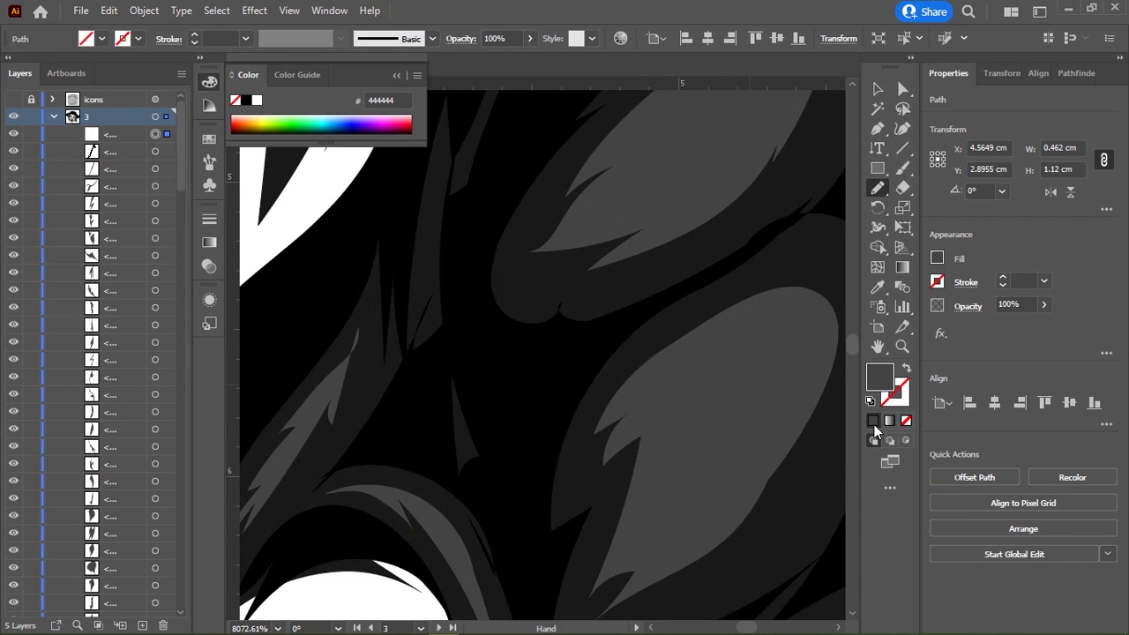
{"action": "scroll", "coordinate": [701, 358], "scroll_direction": "down", "scroll_amount": 5}
{"action": "scroll", "coordinate": [517, 282], "scroll_direction": "up", "scroll_amount": 3}
{"action": "scroll", "coordinate": [522, 295], "scroll_direction": "up", "scroll_amount": 2}
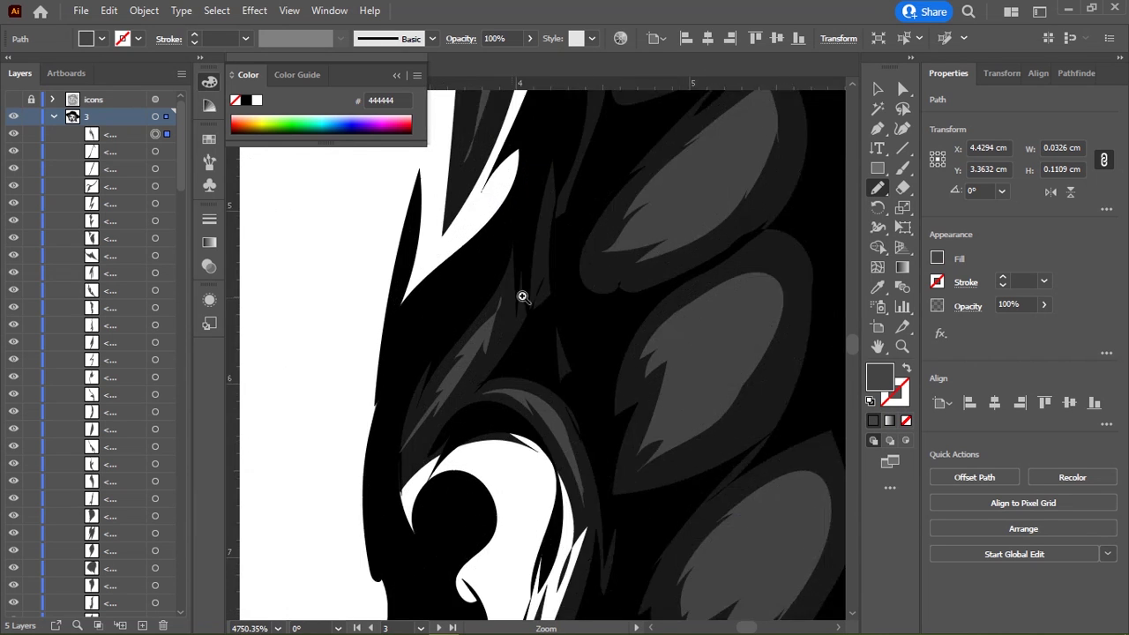
{"action": "scroll", "coordinate": [602, 300], "scroll_direction": "up", "scroll_amount": 2}
{"action": "scroll", "coordinate": [602, 300], "scroll_direction": "down", "scroll_amount": 2}
Step: Draw a tiny sliver-shaped strand inside one of the gray spikes
{"action": "mouse_move", "coordinate": [388, 366]}
{"action": "left_mouse_down"}
{"action": "mouse_move", "coordinate": [373, 437]}
{"action": "mouse_move", "coordinate": [394, 339]}
{"action": "left_mouse_up"}
{"action": "scroll", "coordinate": [486, 313], "scroll_direction": "up", "scroll_amount": 2}
{"action": "scroll", "coordinate": [506, 343], "scroll_direction": "up", "scroll_amount": 5}
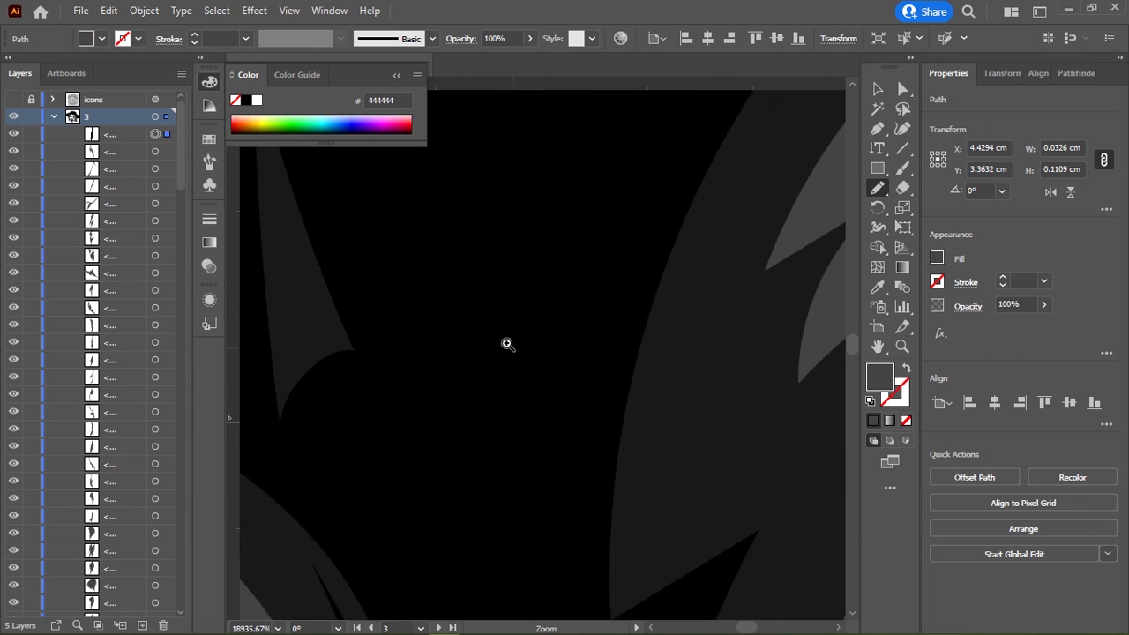
{"action": "scroll", "coordinate": [484, 340], "scroll_direction": "up", "scroll_amount": 3}
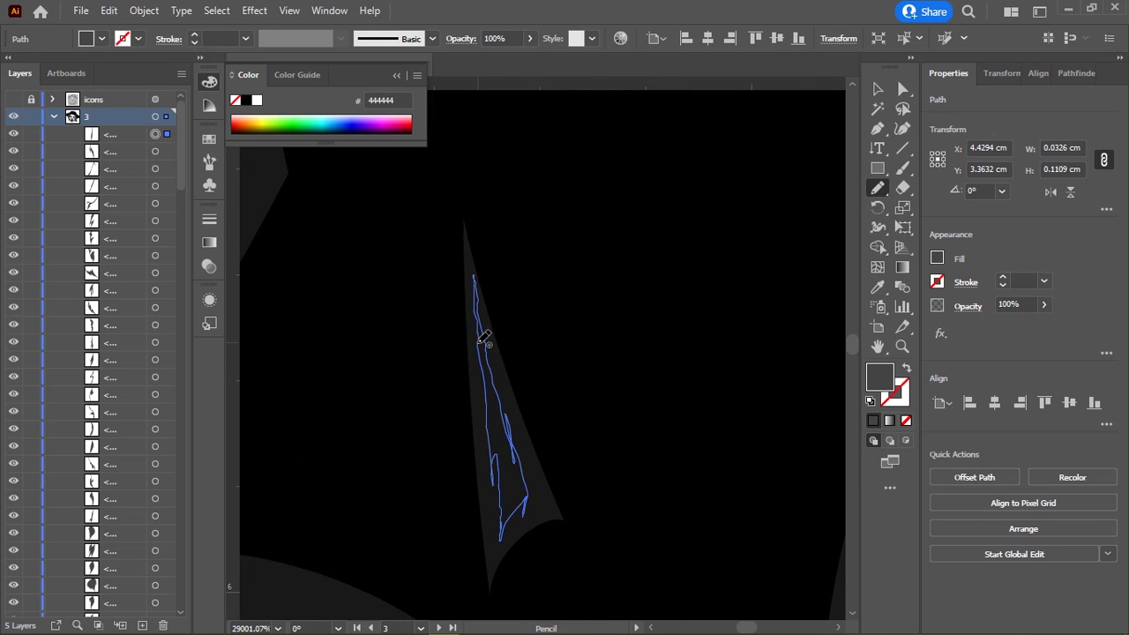
{"action": "scroll", "coordinate": [441, 285], "scroll_direction": "down", "scroll_amount": 10}
{"action": "scroll", "coordinate": [597, 247], "scroll_direction": "down", "scroll_amount": 6}
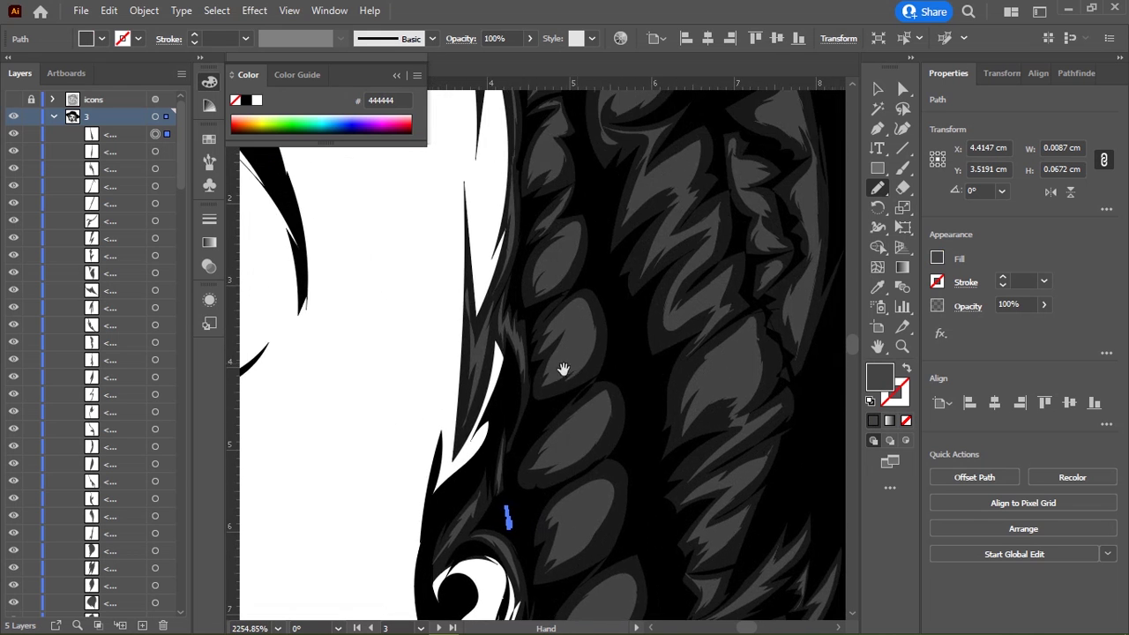
{"action": "scroll", "coordinate": [563, 368], "scroll_direction": "down", "scroll_amount": 4}
{"action": "scroll", "coordinate": [550, 295], "scroll_direction": "down", "scroll_amount": 4}
{"action": "scroll", "coordinate": [585, 302], "scroll_direction": "down", "scroll_amount": 4}
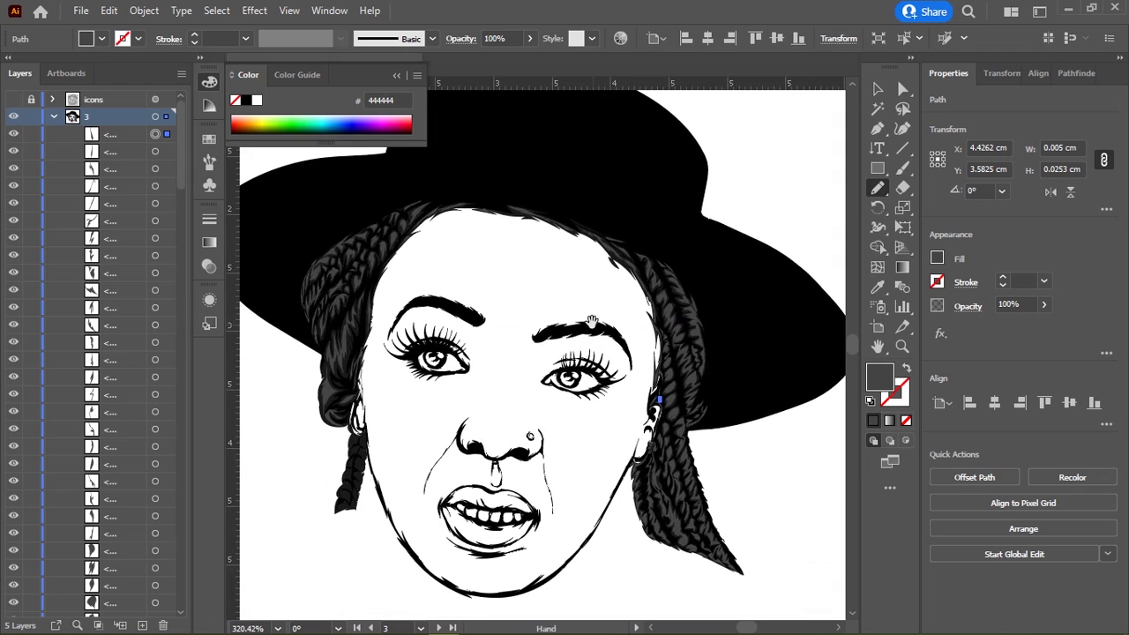
Step: Deselect with the Selection tool (V) and zoom around the braids to review the highlights
{"action": "key", "text": "v"}
{"action": "left_click", "coordinate": [594, 441]}
{"action": "scroll", "coordinate": [595, 441], "scroll_direction": "down", "scroll_amount": 4}
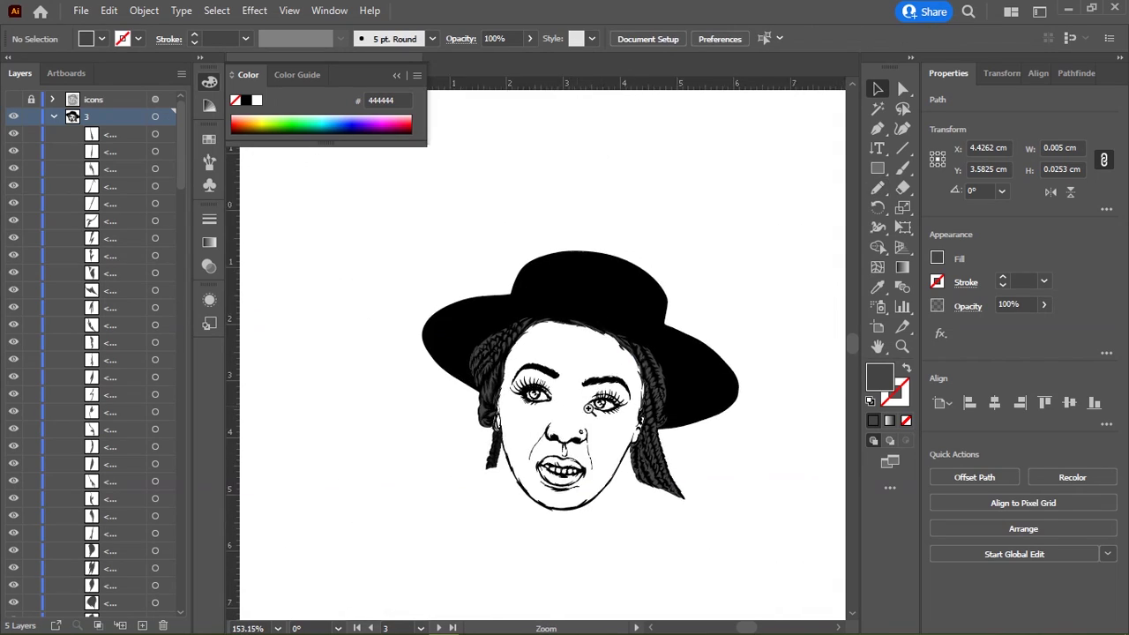
{"action": "scroll", "coordinate": [617, 441], "scroll_direction": "up", "scroll_amount": 4}
{"action": "scroll", "coordinate": [721, 441], "scroll_direction": "up", "scroll_amount": 2}
{"action": "scroll", "coordinate": [721, 441], "scroll_direction": "up", "scroll_amount": 3}
{"action": "scroll", "coordinate": [638, 247], "scroll_direction": "up", "scroll_amount": 2}
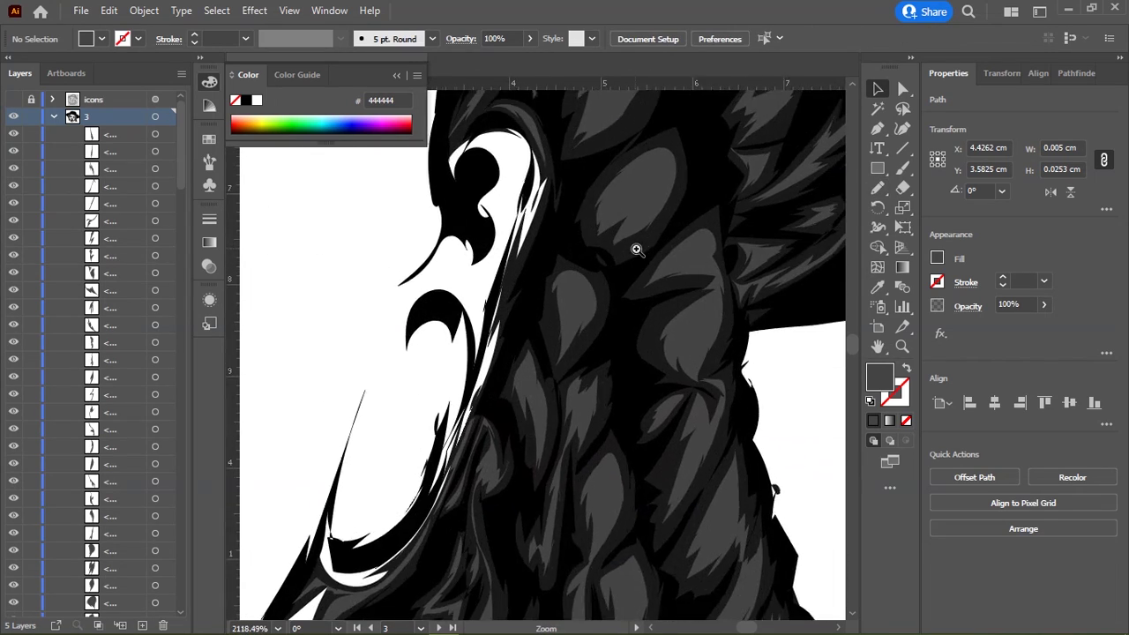
{"action": "left_click_drag", "start_coordinate": [517, 408], "coordinate": [557, 229]}
{"action": "scroll", "coordinate": [557, 229], "scroll_direction": "down", "scroll_amount": 2}
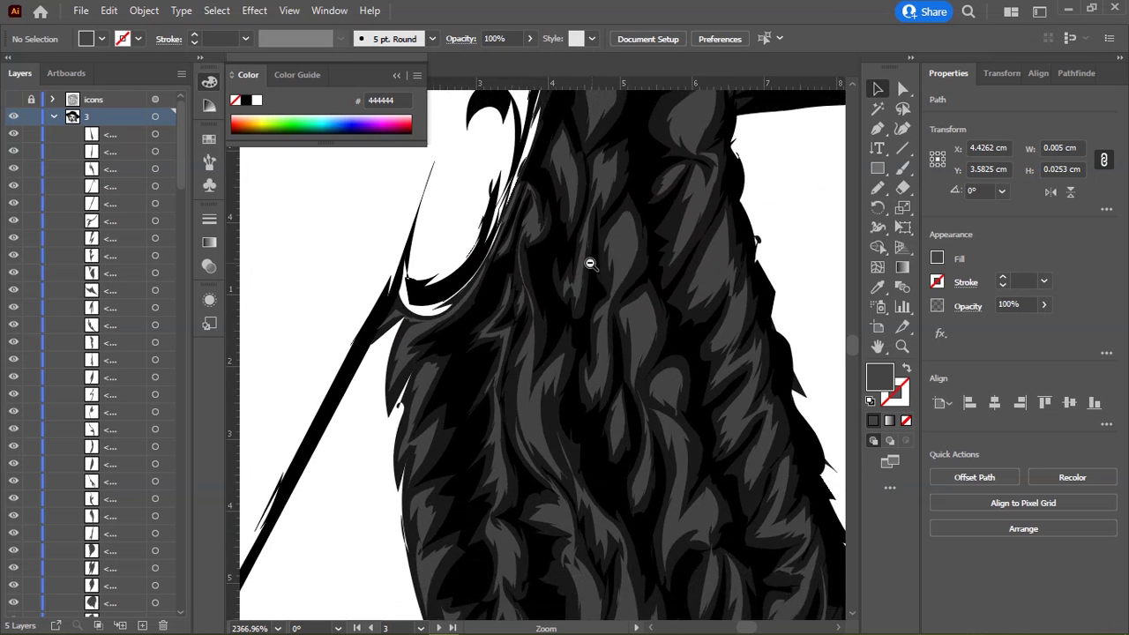
{"action": "scroll", "coordinate": [587, 262], "scroll_direction": "down", "scroll_amount": 2}
{"action": "scroll", "coordinate": [506, 345], "scroll_direction": "up", "scroll_amount": 1}
{"action": "scroll", "coordinate": [479, 376], "scroll_direction": "up", "scroll_amount": 2}
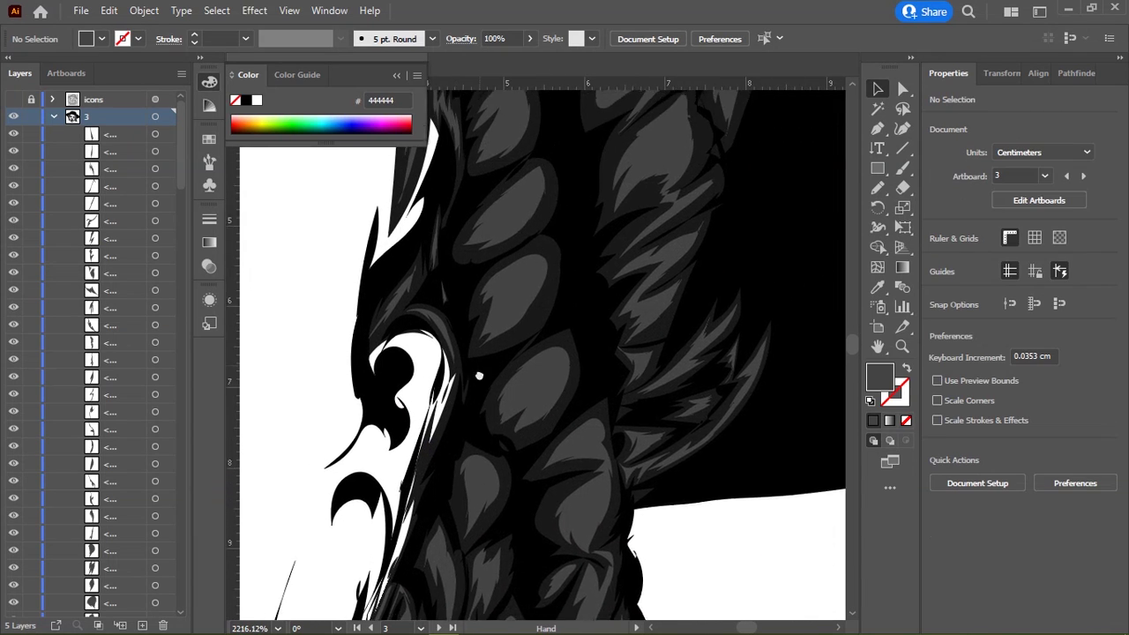
{"action": "scroll", "coordinate": [428, 433], "scroll_direction": "up", "scroll_amount": 2}
{"action": "scroll", "coordinate": [624, 402], "scroll_direction": "up", "scroll_amount": 3}
{"action": "scroll", "coordinate": [624, 402], "scroll_direction": "up", "scroll_amount": 4}
{"action": "left_click", "coordinate": [499, 391]}
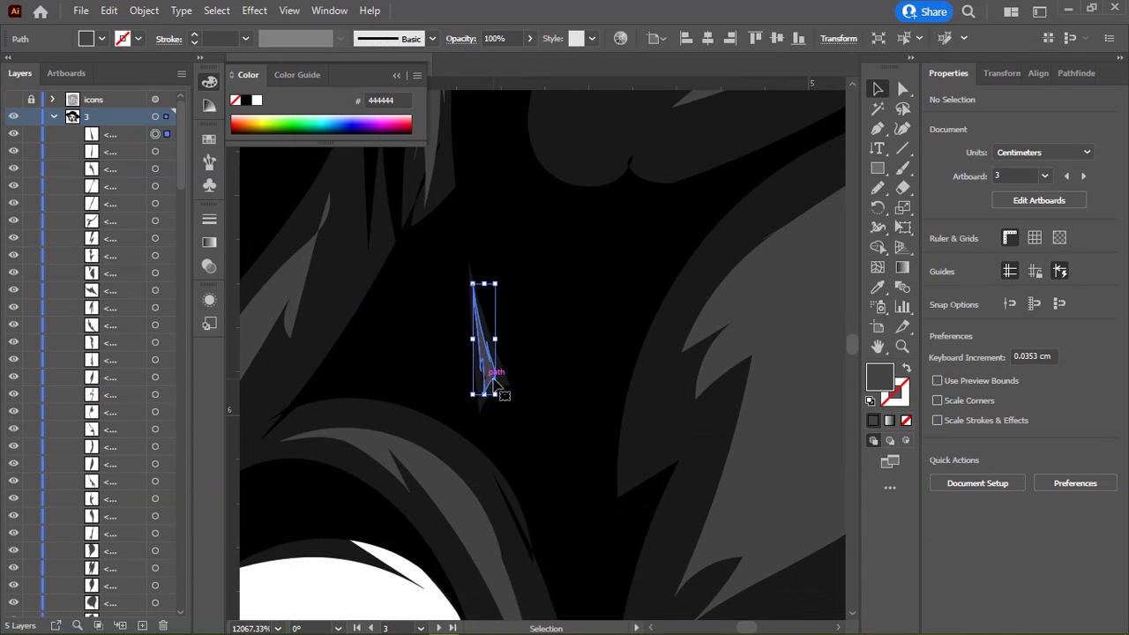
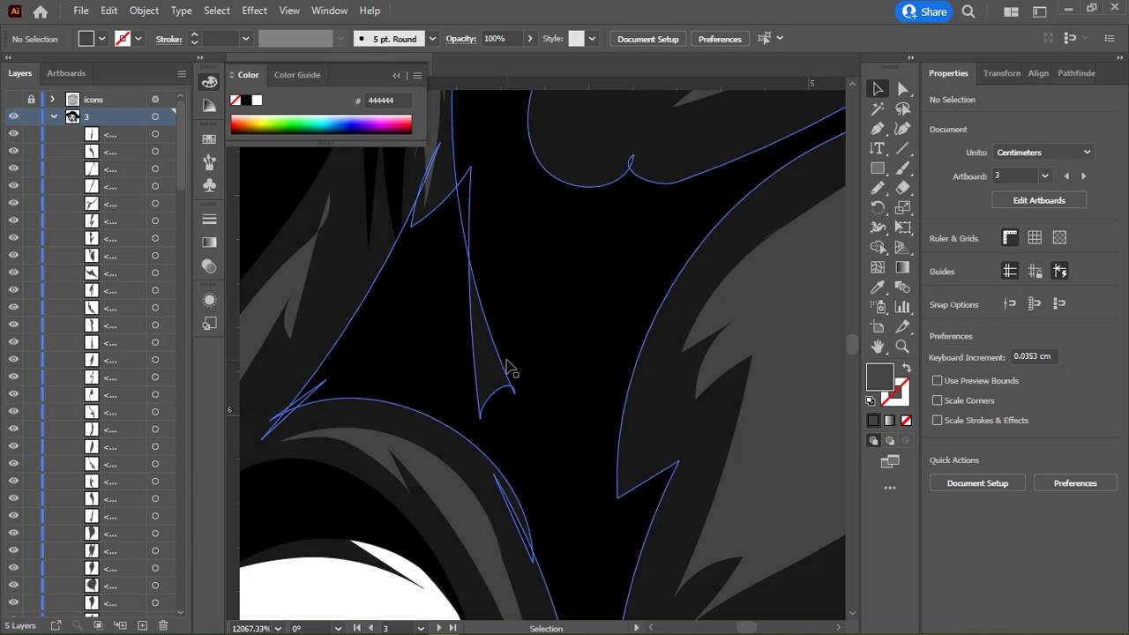
Step: Pencil a small sliver in the black hair, sample the neighbouring grey fill, then deselect and zoom out
{"action": "key", "text": "n"}
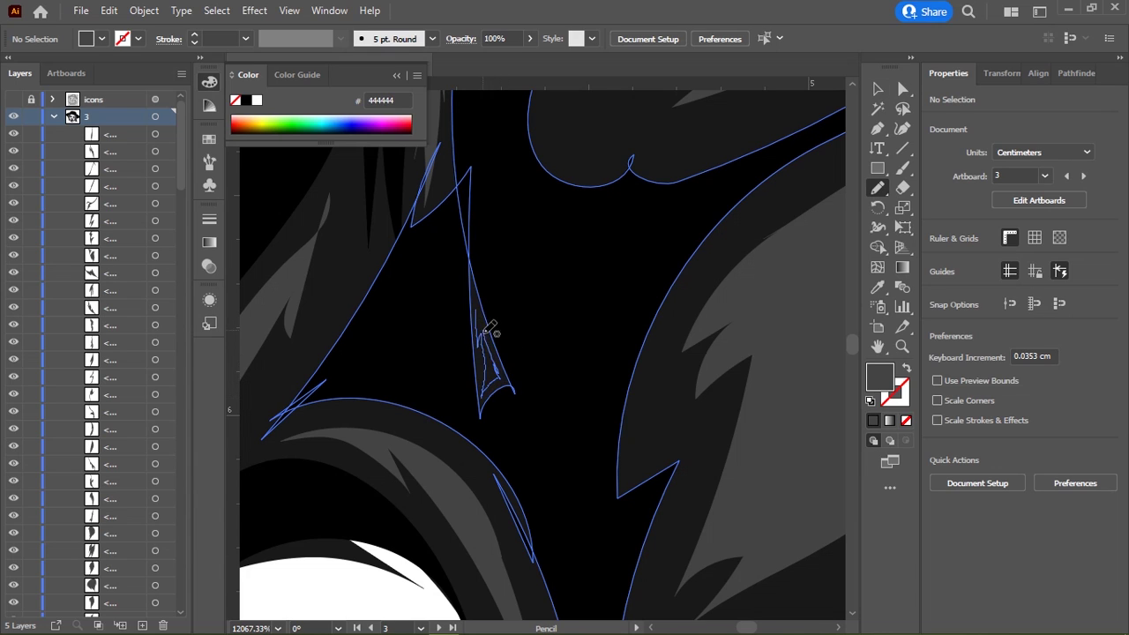
{"action": "left_click_drag", "start_coordinate": [477, 298], "coordinate": [474, 292]}
{"action": "key", "text": "i"}
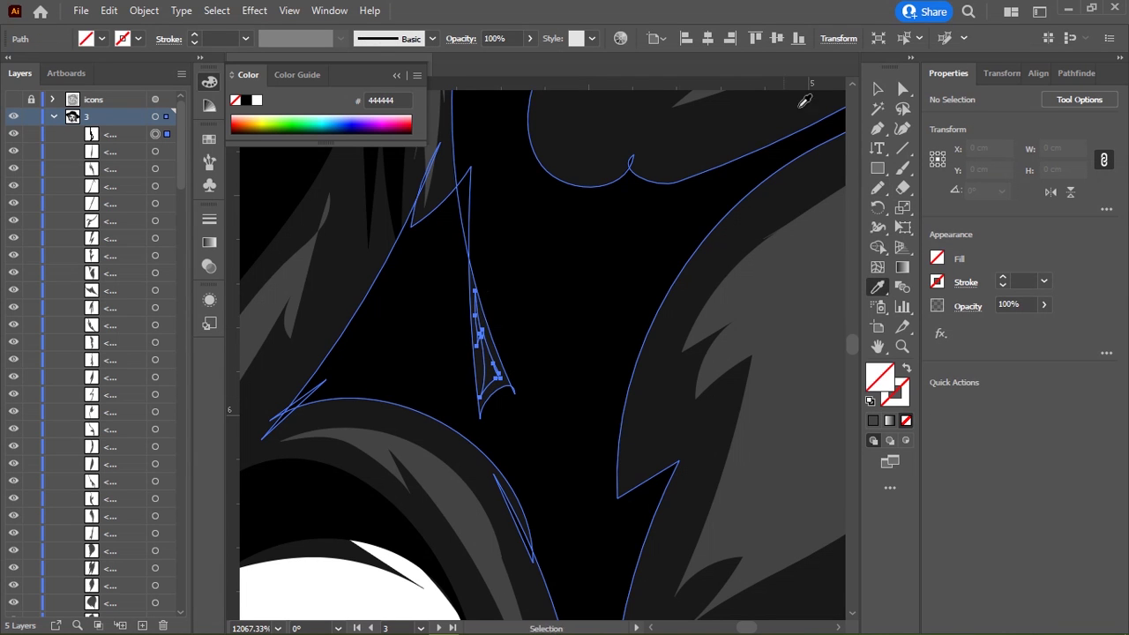
{"action": "key", "text": "v"}
{"action": "left_click", "coordinate": [351, 585]}
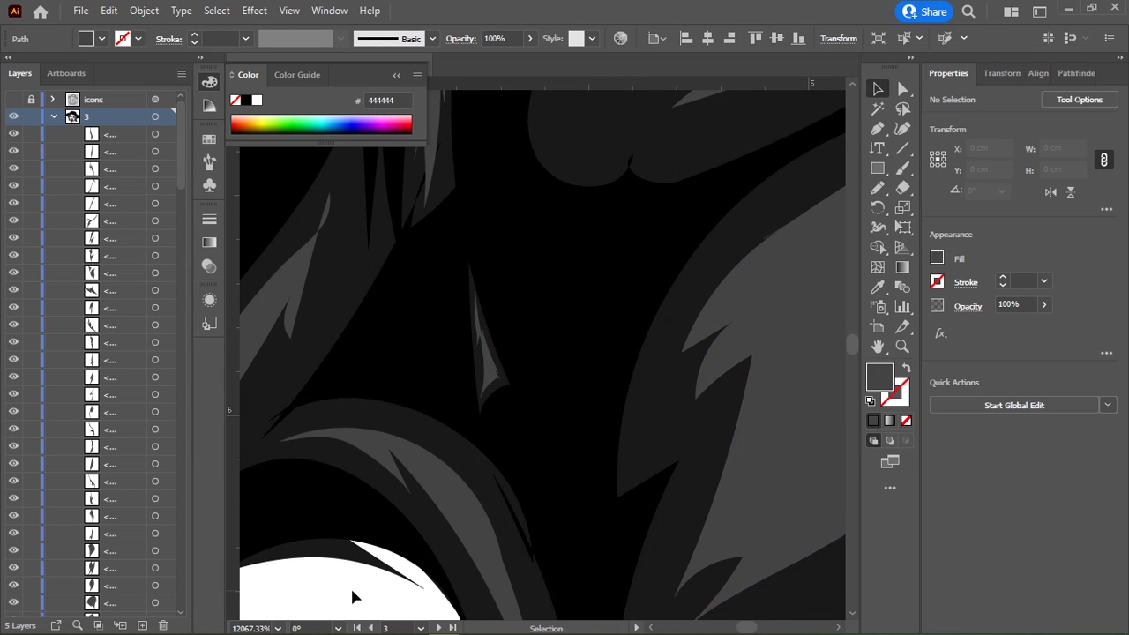
{"action": "key", "text": "a"}
{"action": "left_click", "coordinate": [351, 597]}
Step: Select the whole portrait group and ungroup it via the context menu
{"action": "scroll", "coordinate": [351, 597], "scroll_direction": "down", "scroll_amount": 10}
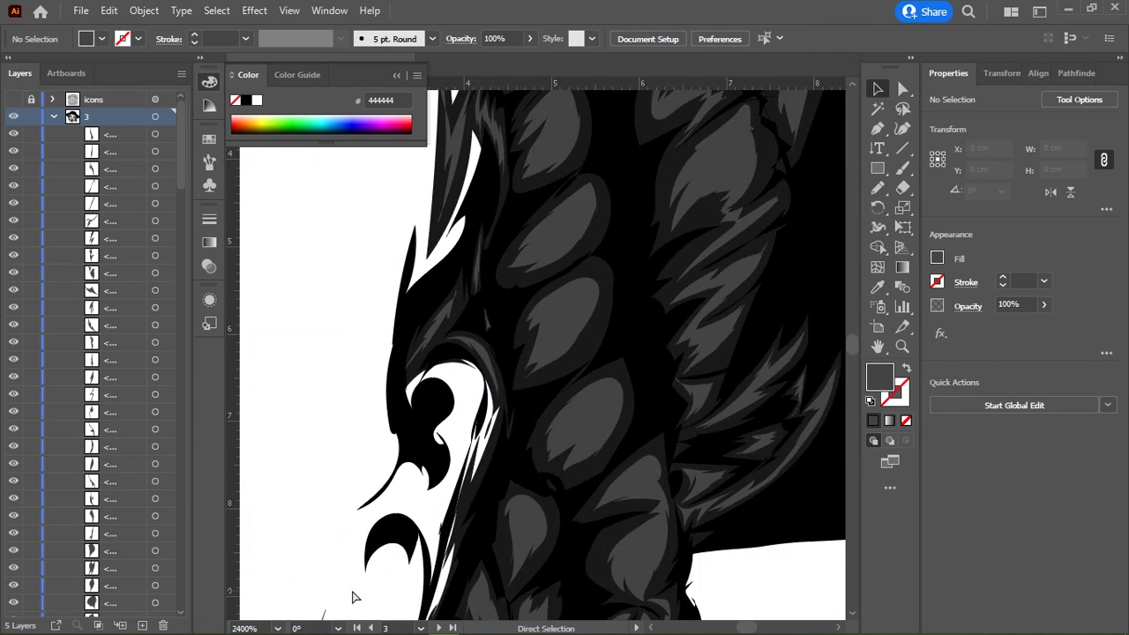
{"action": "scroll", "coordinate": [351, 598], "scroll_direction": "down", "scroll_amount": 3}
{"action": "scroll", "coordinate": [351, 597], "scroll_direction": "down", "scroll_amount": 3}
{"action": "scroll", "coordinate": [351, 598], "scroll_direction": "down", "scroll_amount": 1}
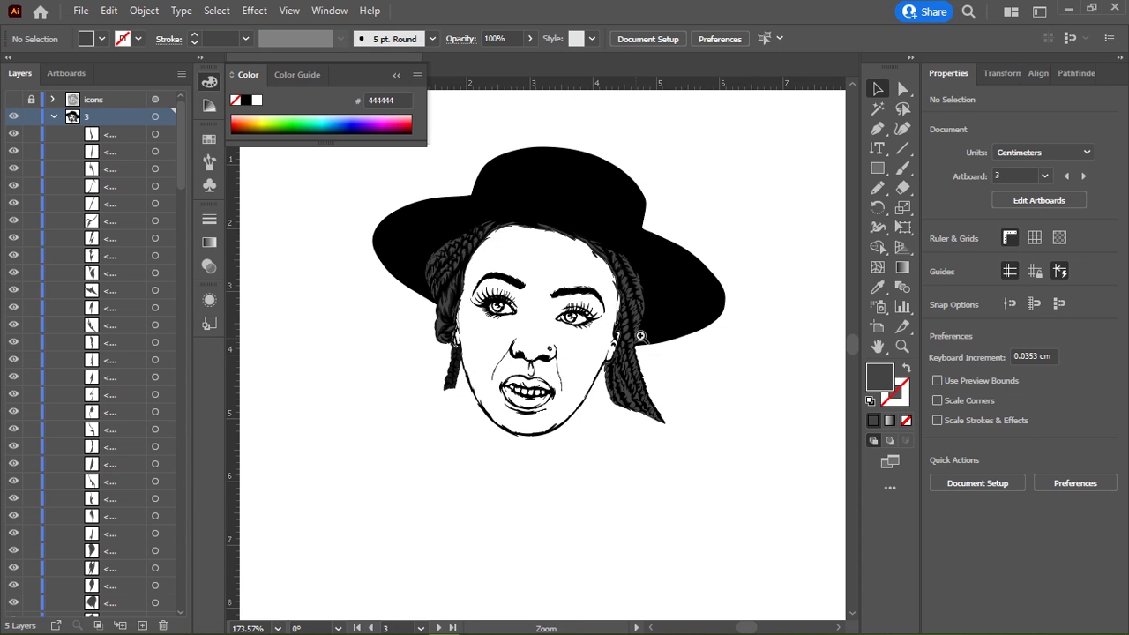
{"action": "scroll", "coordinate": [651, 346], "scroll_direction": "up", "scroll_amount": 5}
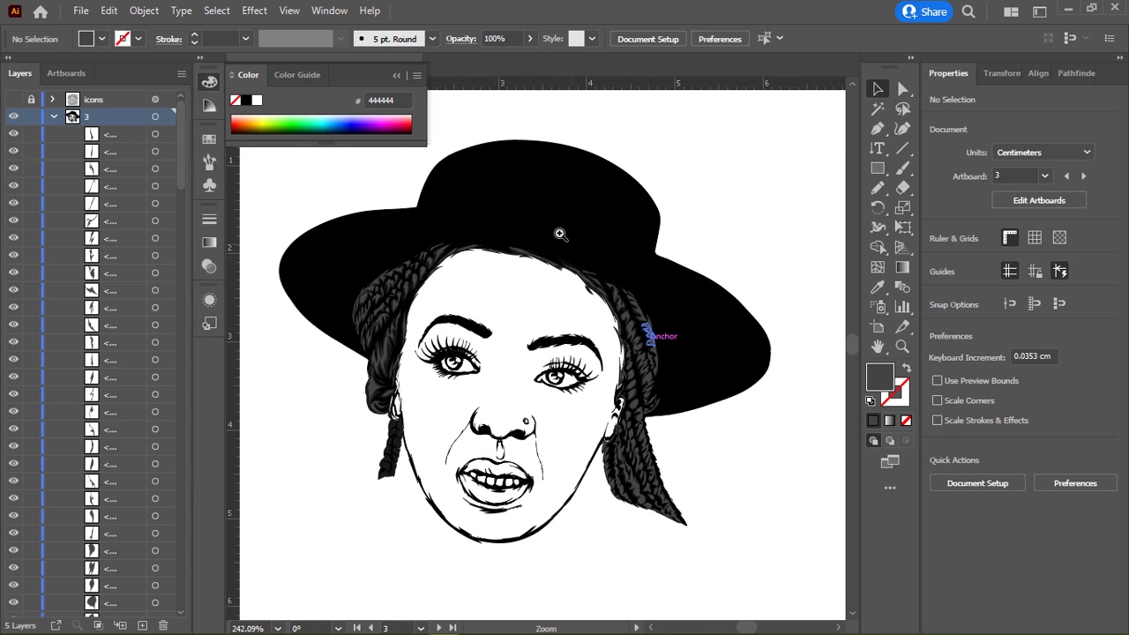
{"action": "left_click", "coordinate": [524, 194]}
{"action": "right_click", "coordinate": [524, 192]}
{"action": "left_click", "coordinate": [569, 324]}
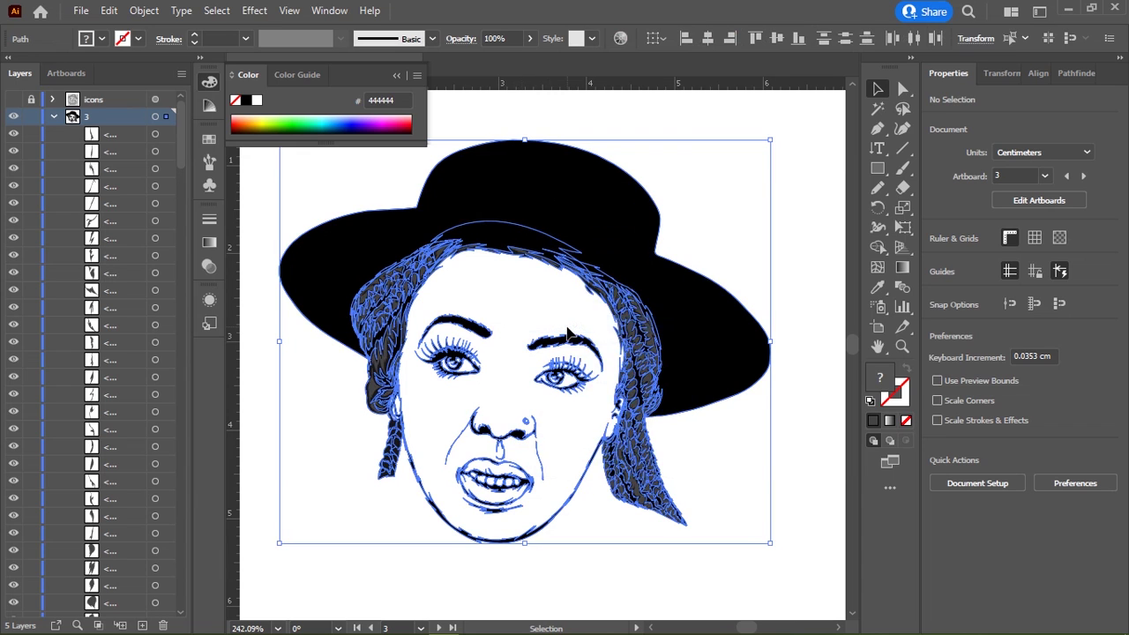
{"action": "right_click", "coordinate": [568, 290]}
{"action": "left_click", "coordinate": [605, 212]}
Step: Check the hat, left eyebrow, face outline and lower lip are now separate shapes
{"action": "left_click", "coordinate": [405, 305]}
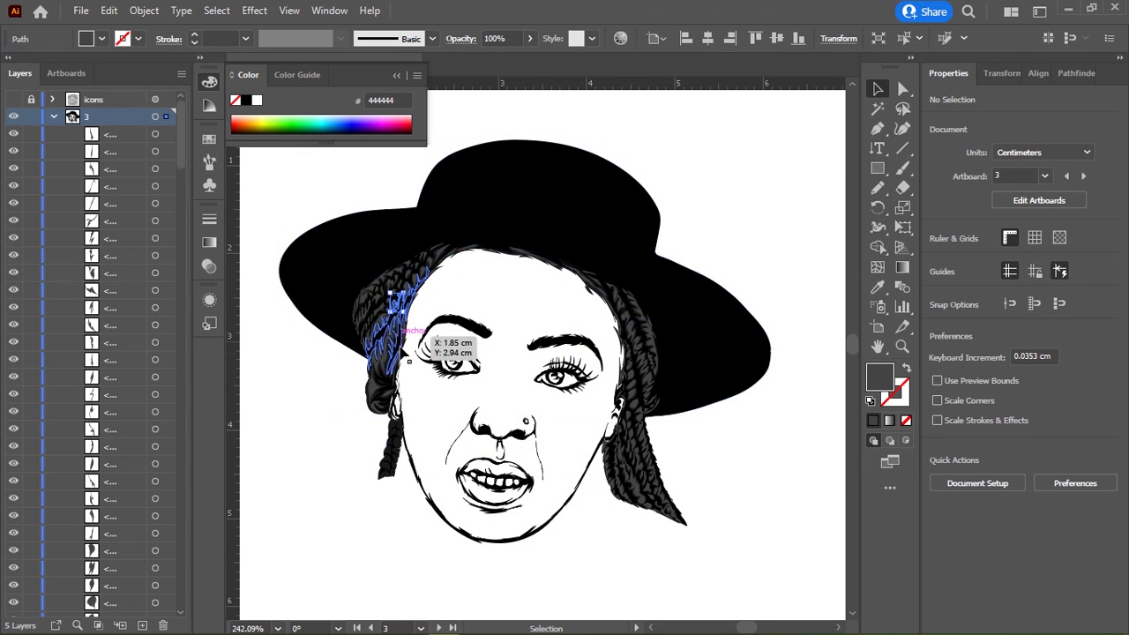
{"action": "left_click", "coordinate": [455, 325]}
{"action": "left_click", "coordinate": [411, 451]}
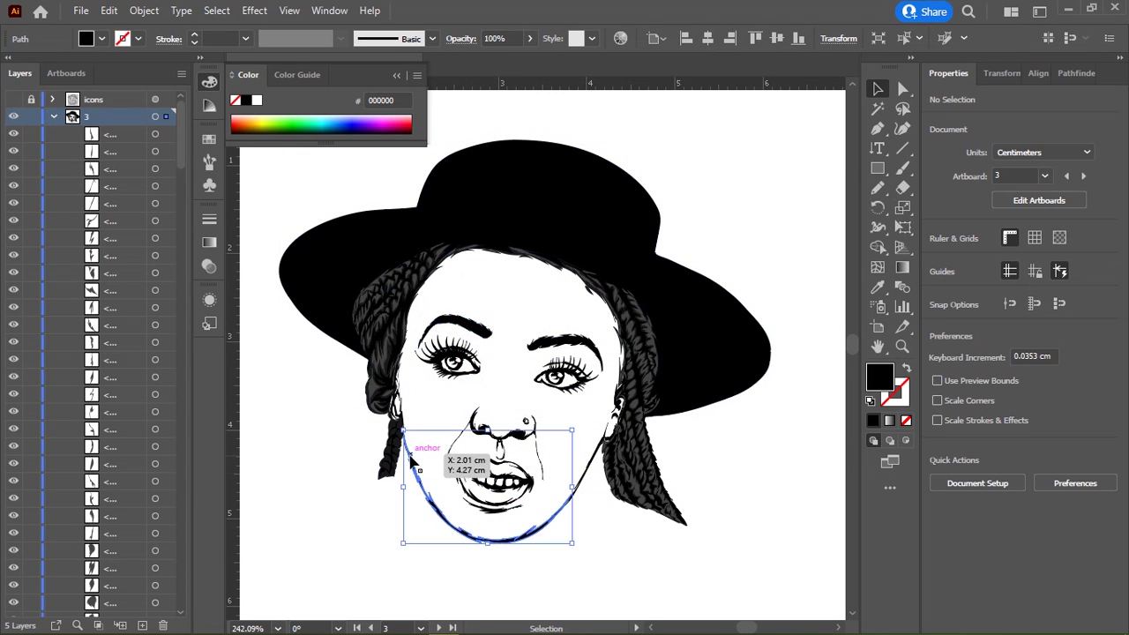
{"action": "left_click", "coordinate": [494, 498]}
{"action": "left_click_drag", "start_coordinate": [181, 132], "coordinate": [183, 575]}
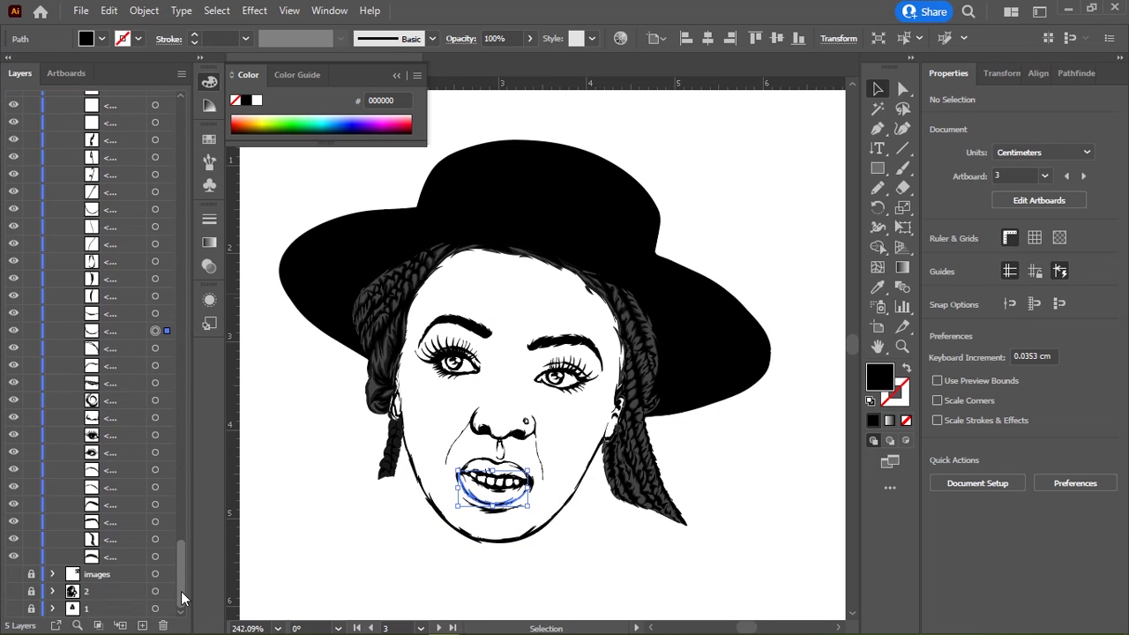
{"action": "left_click", "coordinate": [580, 515]}
{"action": "key", "text": "a"}
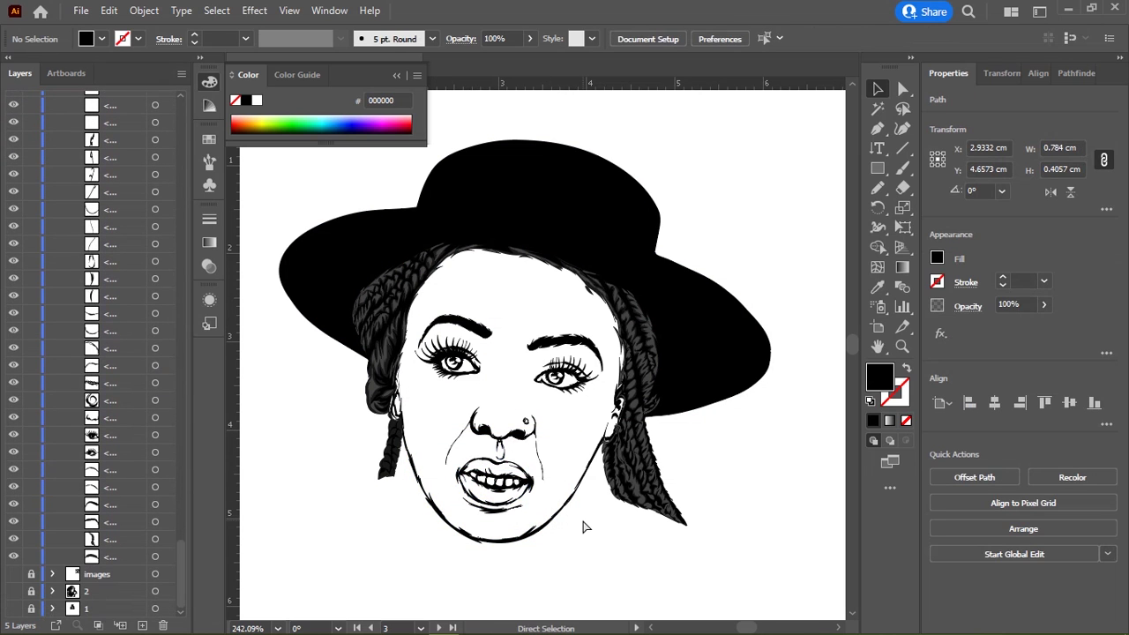
Step: Toggle the reference photo layer on and off to compare it with the artwork
{"action": "left_click", "coordinate": [14, 575]}
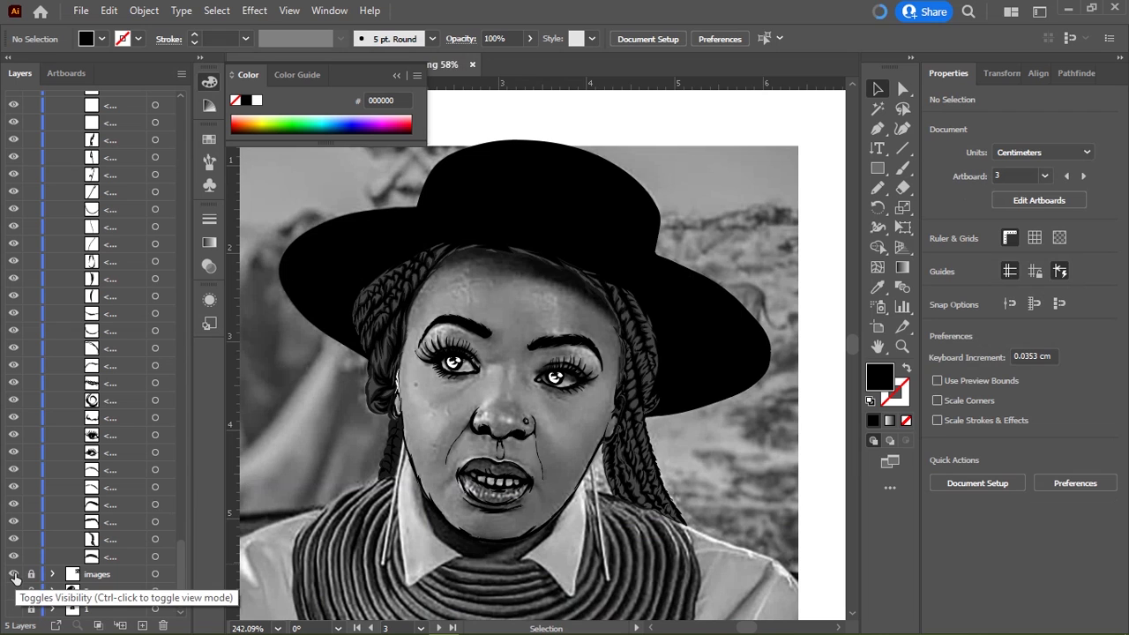
{"action": "left_click", "coordinate": [14, 575]}
{"action": "left_click", "coordinate": [14, 576]}
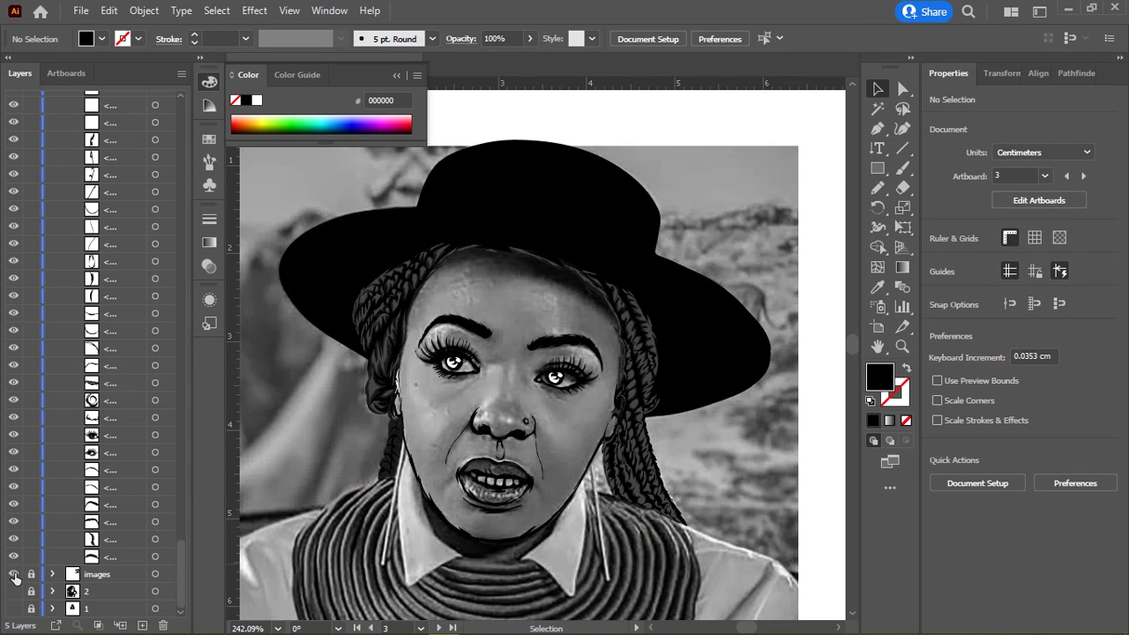
{"action": "left_click", "coordinate": [15, 575]}
{"action": "left_click", "coordinate": [14, 576]}
{"action": "left_click", "coordinate": [14, 575]}
{"action": "scroll", "coordinate": [126, 312], "scroll_direction": "up", "scroll_amount": 2}
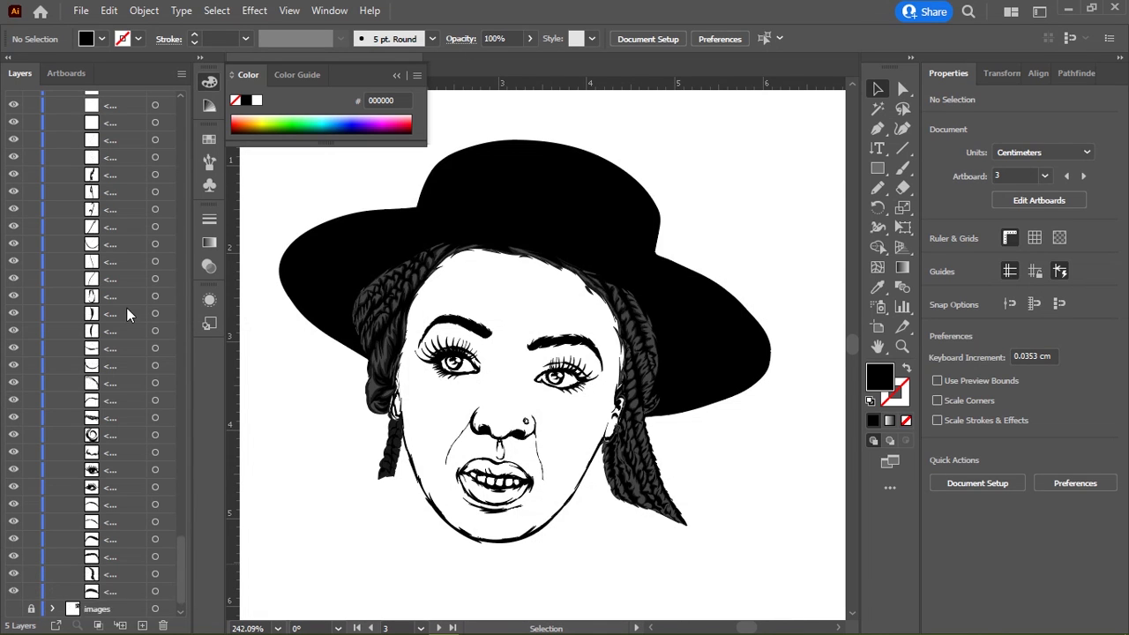
{"action": "scroll", "coordinate": [129, 312], "scroll_direction": "up", "scroll_amount": 2}
{"action": "scroll", "coordinate": [128, 312], "scroll_direction": "up", "scroll_amount": 3}
{"action": "left_click_drag", "start_coordinate": [183, 484], "coordinate": [183, 132]}
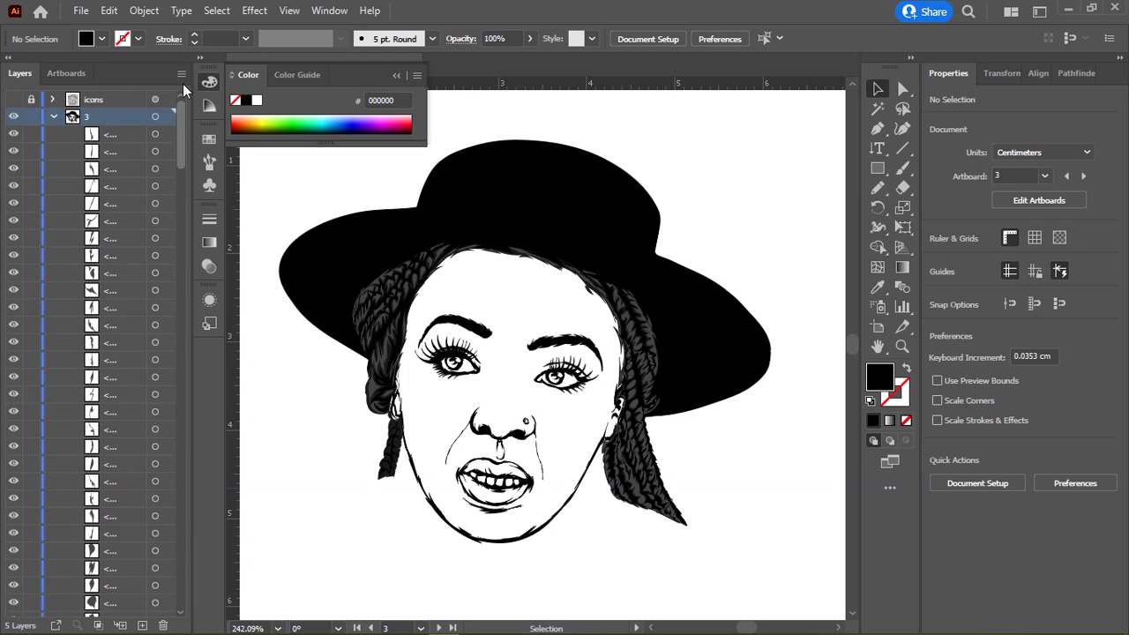
Step: With the reference photo showing, pencil a zigzag brim highlight and fill it with dark grey 191919
{"action": "left_click", "coordinate": [13, 99]}
{"action": "left_click", "coordinate": [397, 257]}
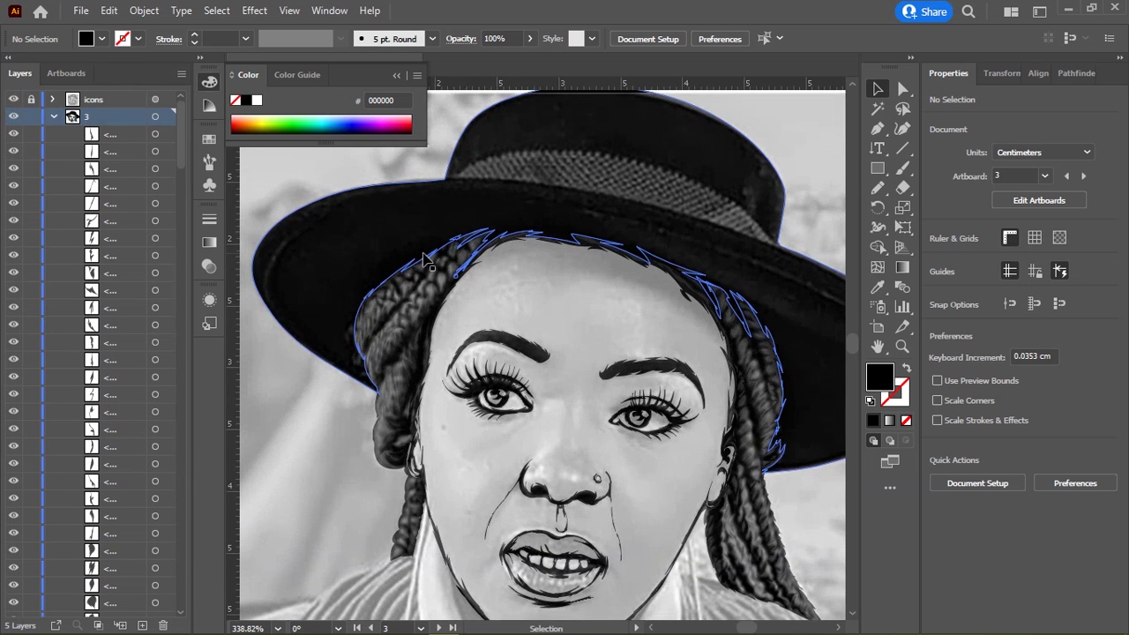
{"action": "key", "text": "n"}
{"action": "scroll", "coordinate": [333, 297], "scroll_direction": "up", "scroll_amount": 1}
{"action": "left_click_drag", "start_coordinate": [348, 244], "coordinate": [284, 339]}
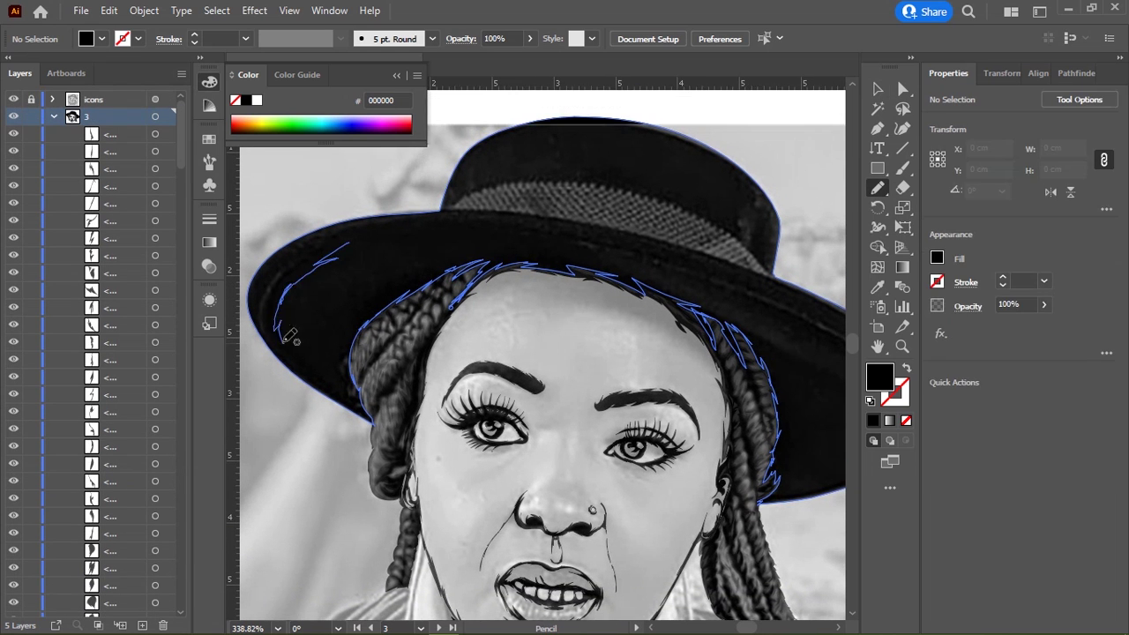
{"action": "mouse_move", "coordinate": [336, 388]}
{"action": "left_mouse_down"}
{"action": "mouse_move", "coordinate": [434, 269]}
{"action": "mouse_move", "coordinate": [351, 243]}
{"action": "left_mouse_up"}
{"action": "key", "text": "i"}
{"action": "left_click", "coordinate": [377, 266]}
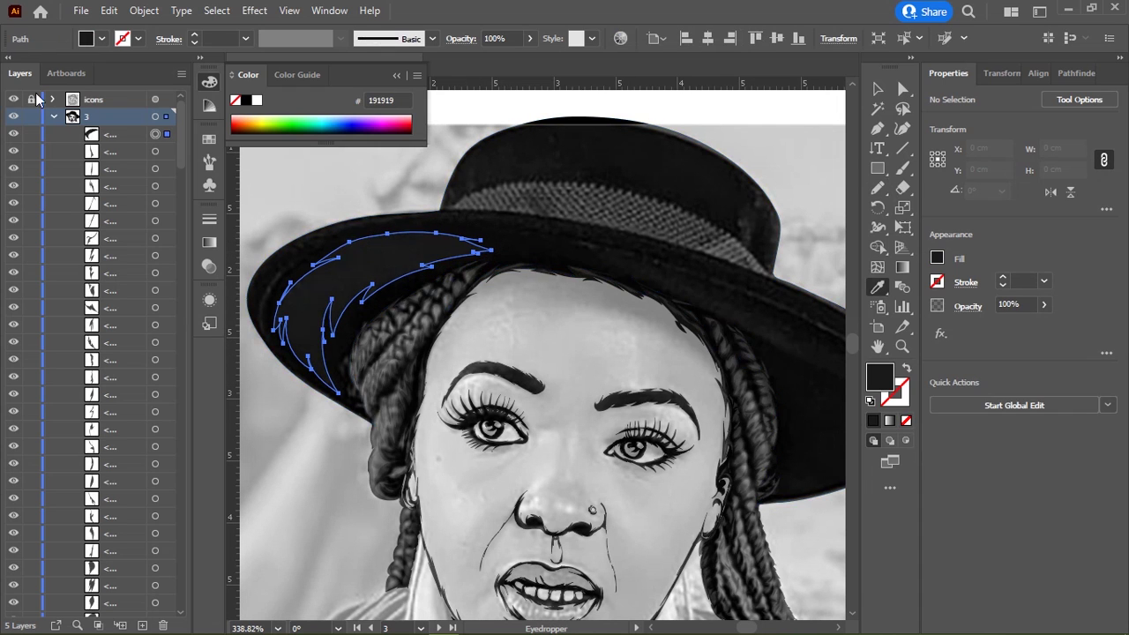
Step: Hide the photo to check the highlight, zoom in on the hat top, then show the photo again
{"action": "key", "text": "ctrl+shift+w"}
{"action": "key", "text": "v"}
{"action": "key", "text": "ctrl+shift+a"}
{"action": "key", "text": "ctrl+0"}
{"action": "key", "text": "z"}
{"action": "left_click", "coordinate": [520, 222]}
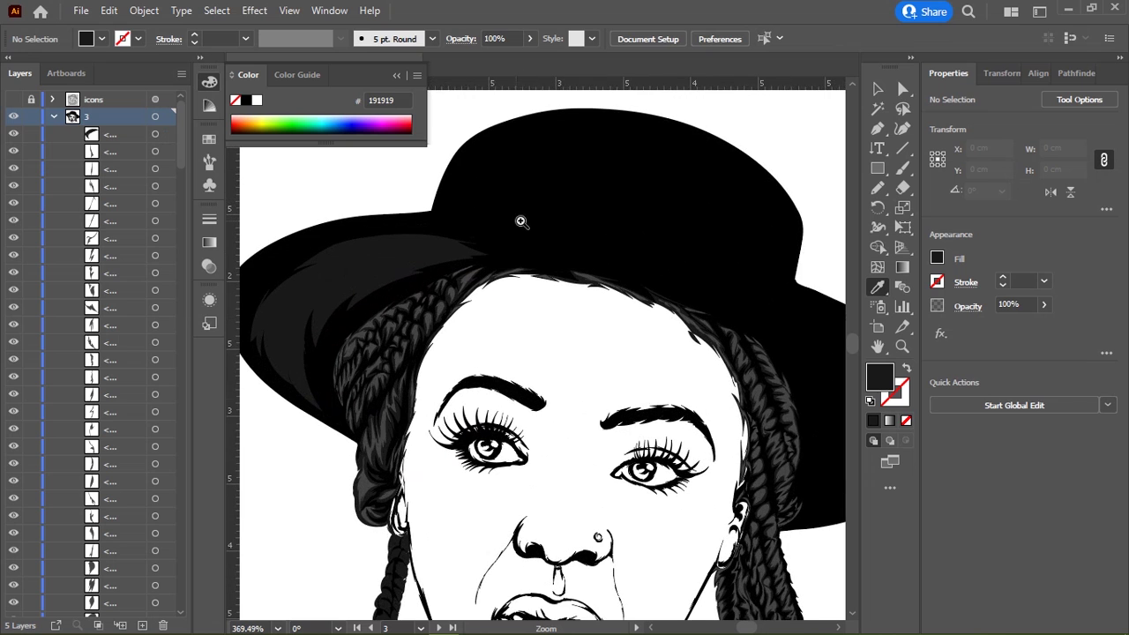
{"action": "scroll", "coordinate": [520, 221], "scroll_direction": "down", "scroll_amount": 3}
{"action": "key", "text": "ctrl+shift+w"}
Step: Draw a long highlight along the hat brim and another along the lower brim
{"action": "key", "text": "n"}
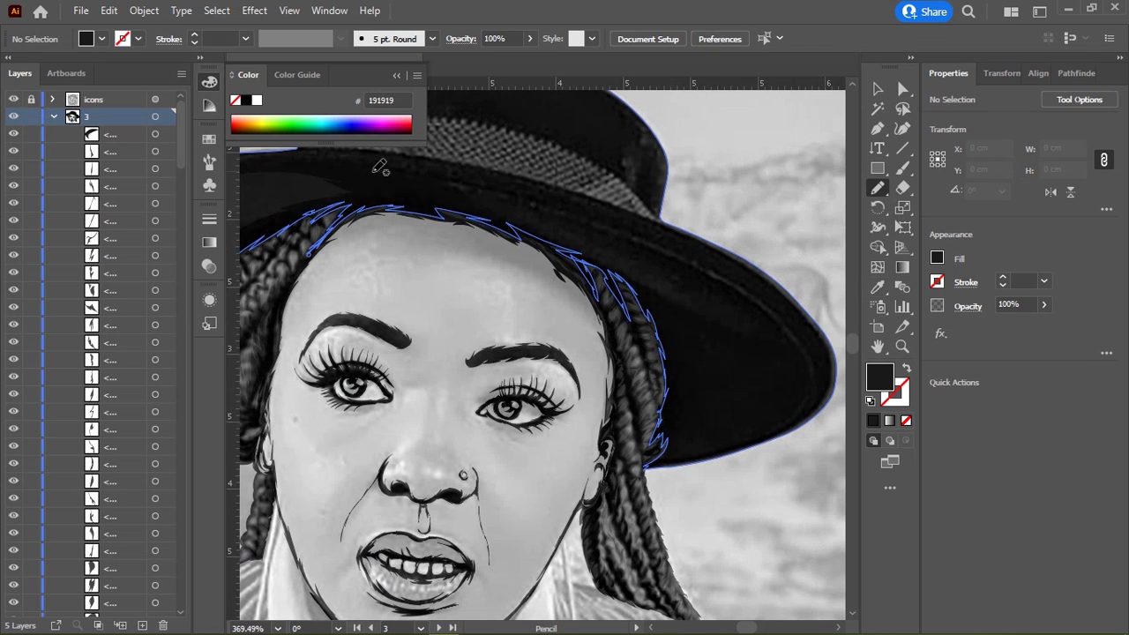
{"action": "mouse_move", "coordinate": [353, 173]}
{"action": "left_mouse_down"}
{"action": "mouse_move", "coordinate": [746, 331]}
{"action": "mouse_move", "coordinate": [739, 295]}
{"action": "mouse_move", "coordinate": [476, 192]}
{"action": "left_mouse_up"}
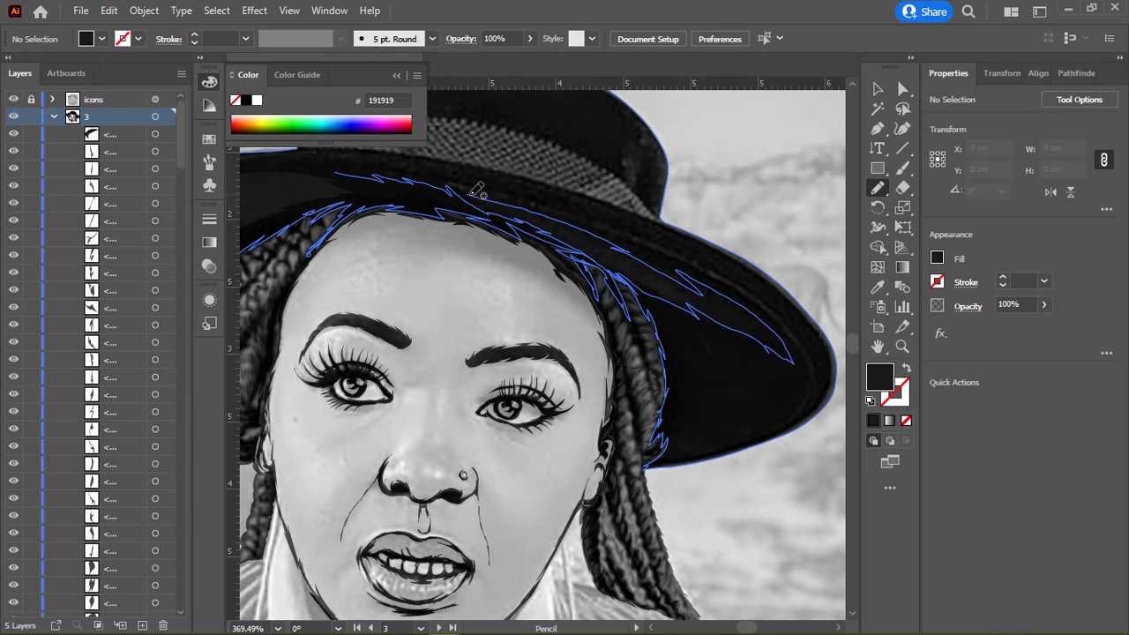
{"action": "left_click_drag", "start_coordinate": [333, 169], "coordinate": [335, 171]}
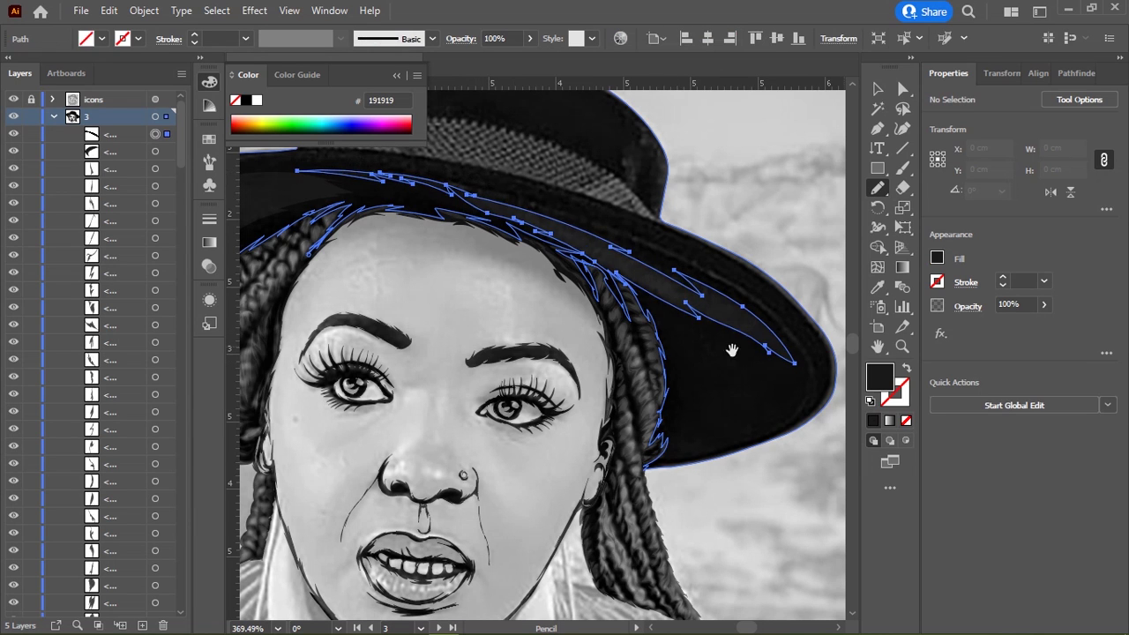
{"action": "left_click_drag", "start_coordinate": [731, 348], "coordinate": [602, 229]}
{"action": "mouse_move", "coordinate": [552, 330]}
{"action": "left_mouse_down"}
{"action": "mouse_move", "coordinate": [637, 307]}
{"action": "mouse_move", "coordinate": [582, 214]}
{"action": "mouse_move", "coordinate": [497, 197]}
{"action": "left_mouse_up"}
{"action": "mouse_move", "coordinate": [231, 74]}
{"action": "left_mouse_down"}
{"action": "mouse_move", "coordinate": [386, 256]}
{"action": "mouse_move", "coordinate": [309, 327]}
{"action": "left_mouse_up"}
Step: Add thin highlight shapes up the brim's left edge, then move the view to the hat top
{"action": "scroll", "coordinate": [310, 328], "scroll_direction": "up", "scroll_amount": 2}
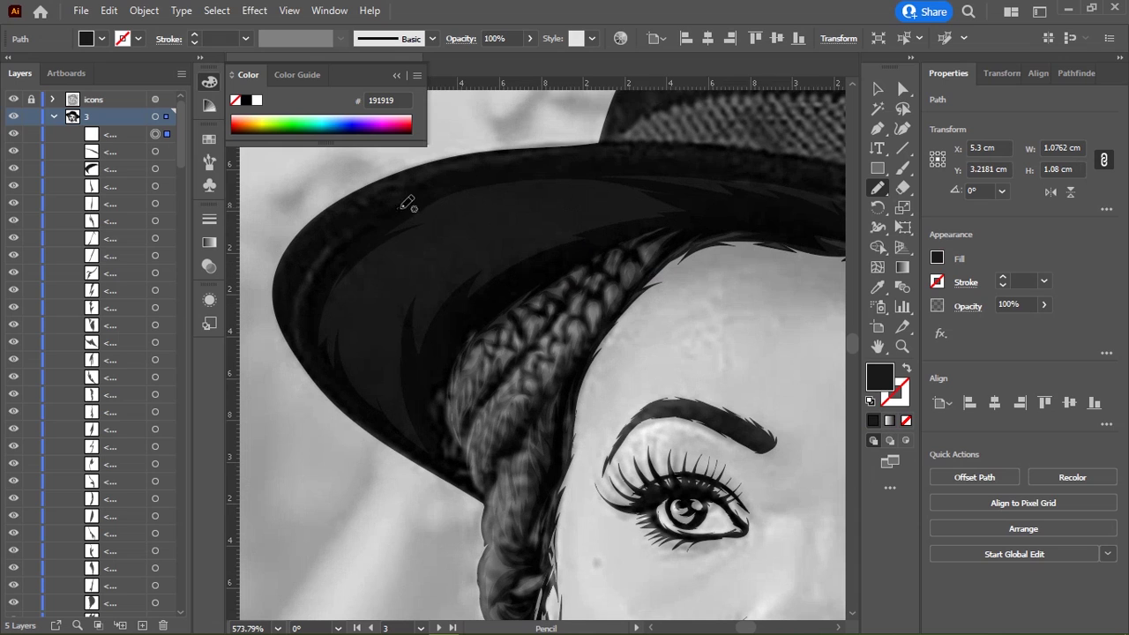
{"action": "mouse_move", "coordinate": [408, 202]}
{"action": "left_mouse_down"}
{"action": "mouse_move", "coordinate": [338, 256]}
{"action": "mouse_move", "coordinate": [403, 185]}
{"action": "mouse_move", "coordinate": [293, 309]}
{"action": "left_mouse_up"}
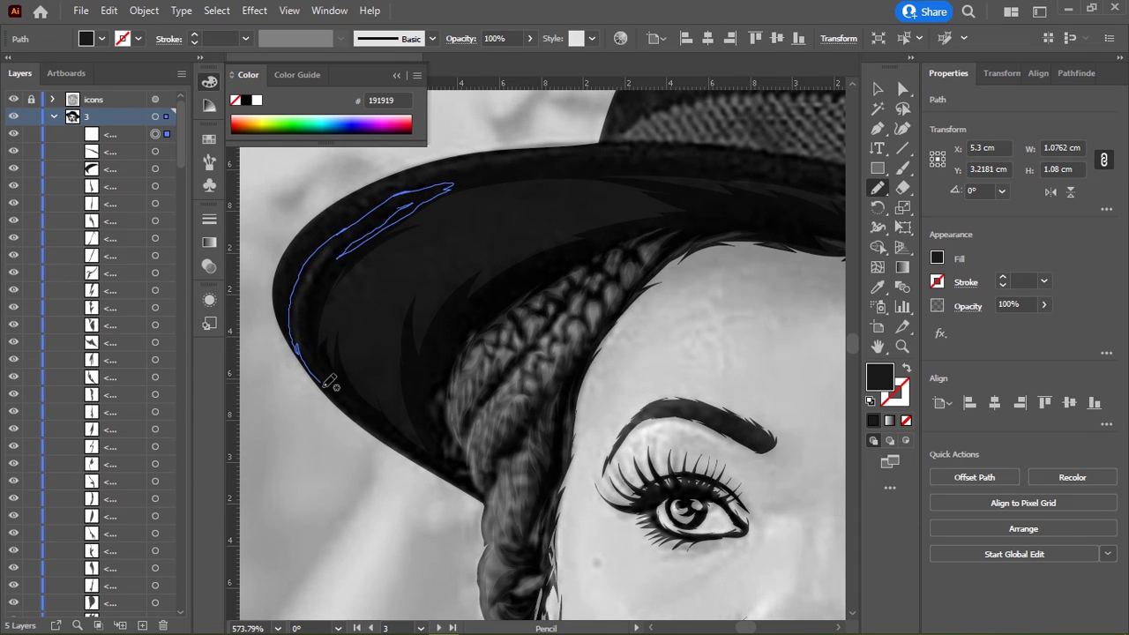
{"action": "mouse_move", "coordinate": [393, 425]}
{"action": "left_mouse_down"}
{"action": "mouse_move", "coordinate": [327, 373]}
{"action": "mouse_move", "coordinate": [323, 261]}
{"action": "mouse_move", "coordinate": [414, 196]}
{"action": "mouse_move", "coordinate": [452, 185]}
{"action": "mouse_move", "coordinate": [449, 91]}
{"action": "mouse_move", "coordinate": [485, 232]}
{"action": "left_mouse_up"}
{"action": "key", "text": "space"}
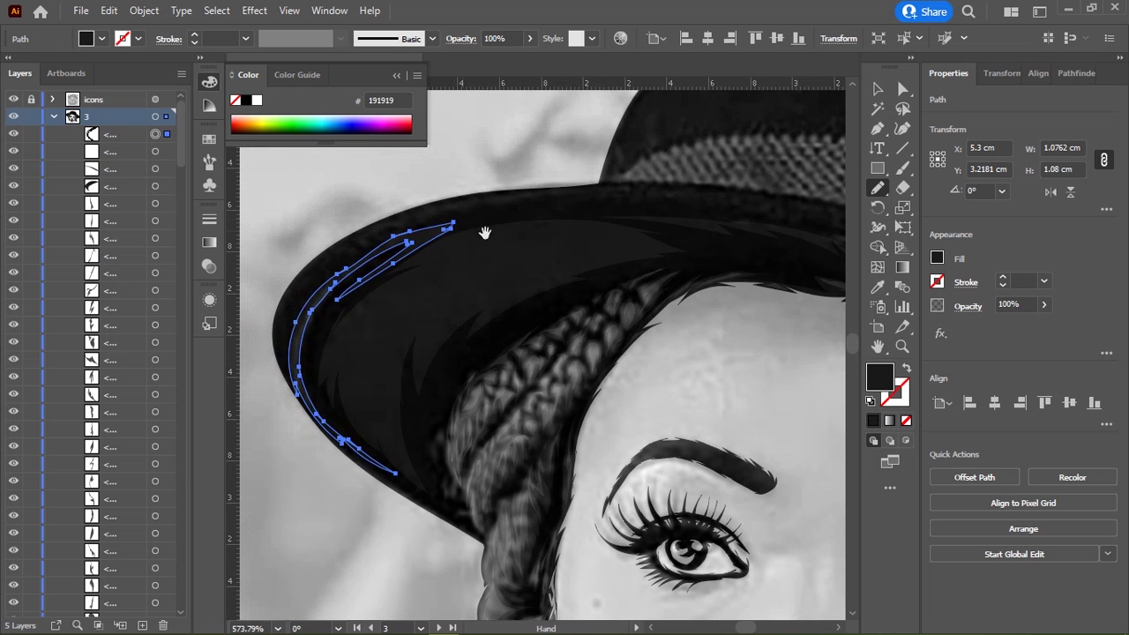
{"action": "left_click_drag", "start_coordinate": [284, 326], "coordinate": [321, 267]}
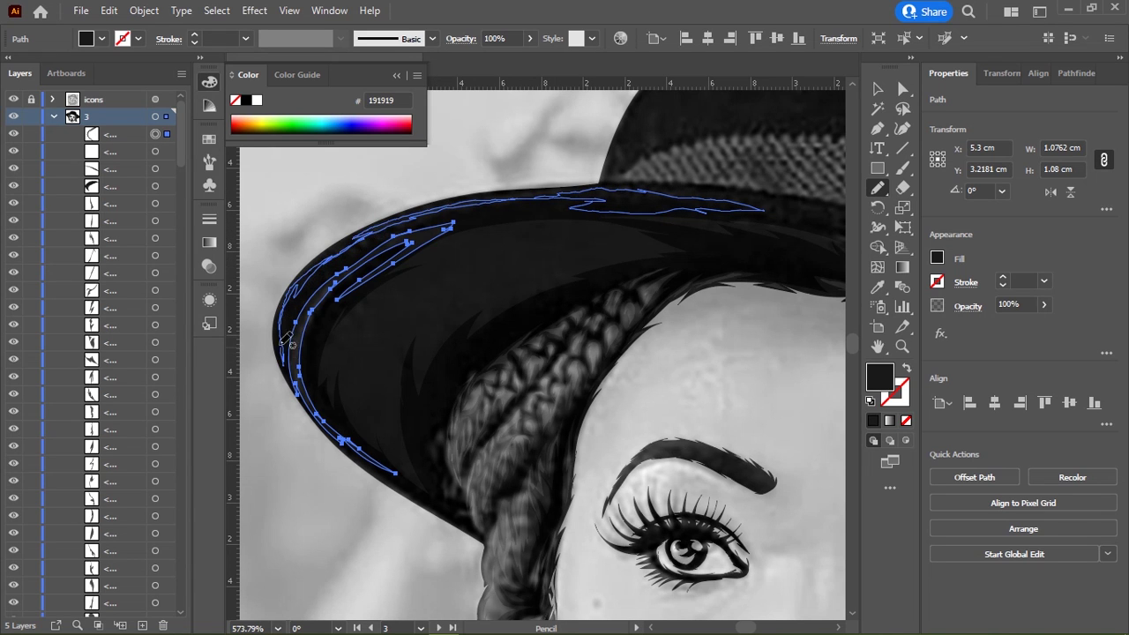
{"action": "left_click_drag", "start_coordinate": [423, 239], "coordinate": [197, 262]}
{"action": "left_click_drag", "start_coordinate": [620, 260], "coordinate": [684, 279]}
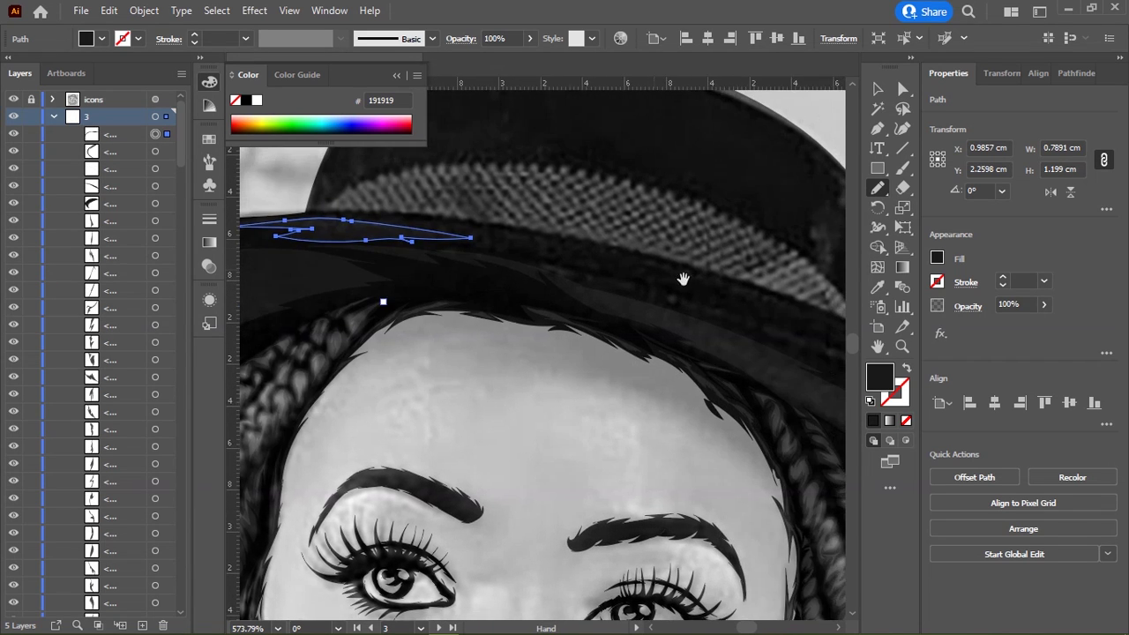
{"action": "scroll", "coordinate": [684, 278], "scroll_direction": "down", "scroll_amount": 3}
{"action": "scroll", "coordinate": [466, 232], "scroll_direction": "up", "scroll_amount": 1}
{"action": "scroll", "coordinate": [395, 207], "scroll_direction": "up", "scroll_amount": 1}
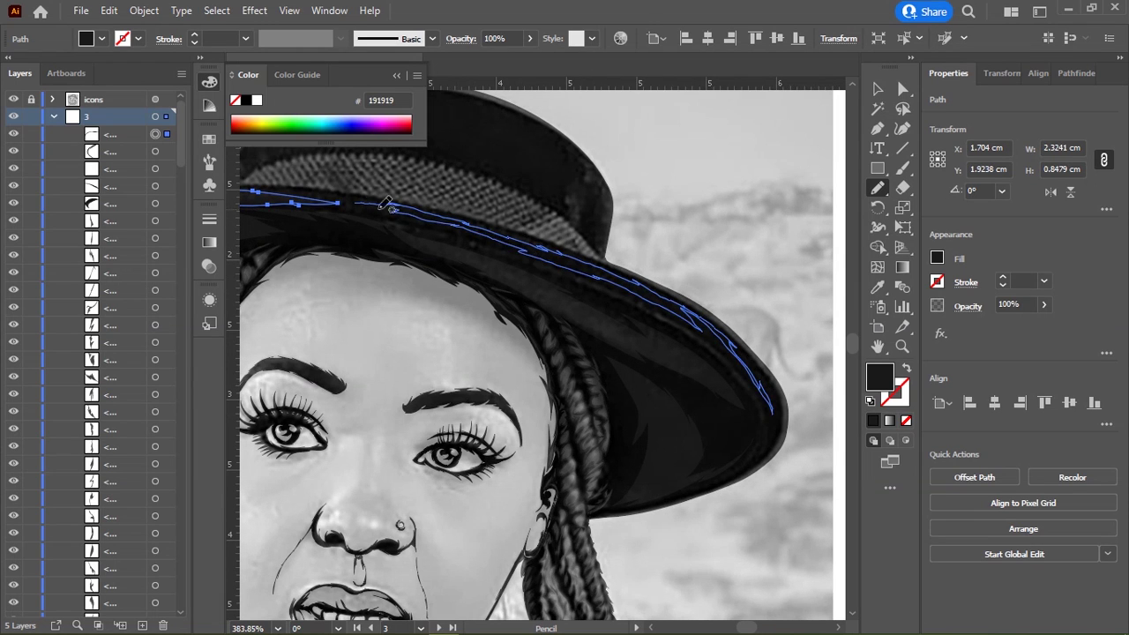
Step: Zoom into the hat band with the photo hidden and add a thin black sliver at the crown's base
{"action": "left_click_drag", "start_coordinate": [768, 442], "coordinate": [588, 337]}
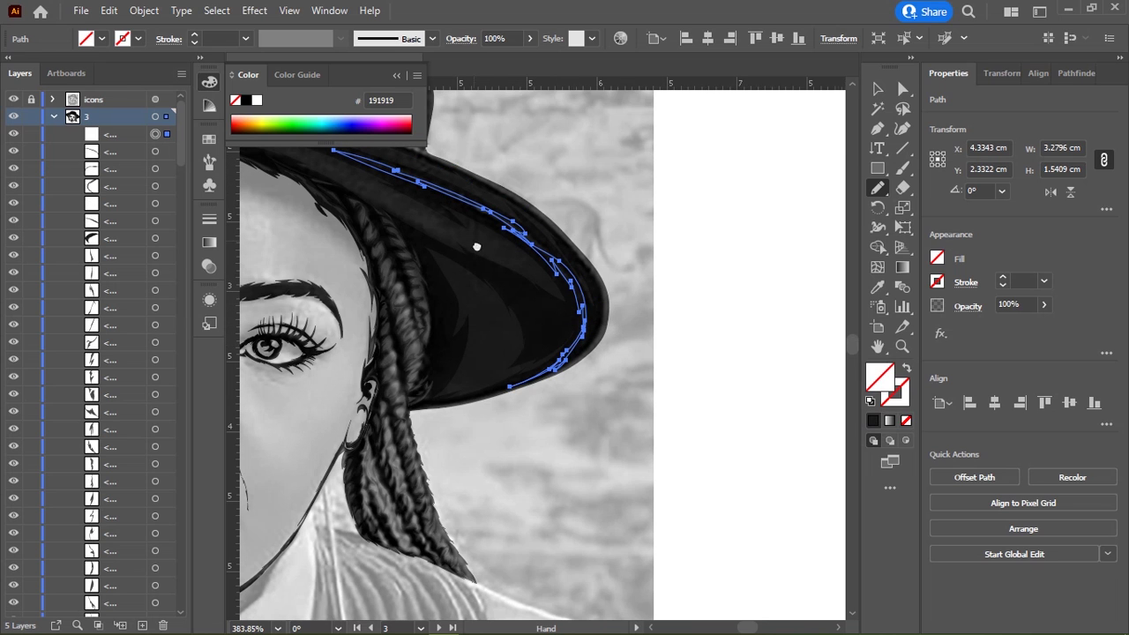
{"action": "scroll", "coordinate": [481, 264], "scroll_direction": "up", "scroll_amount": 3}
{"action": "scroll", "coordinate": [481, 265], "scroll_direction": "left", "scroll_amount": 3}
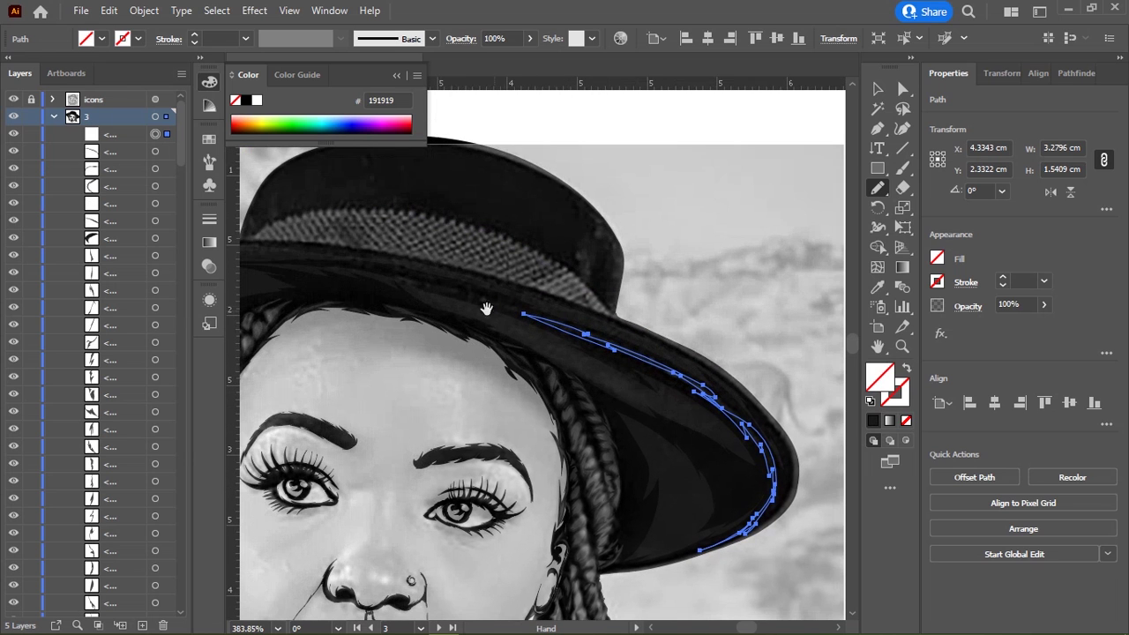
{"action": "left_click", "coordinate": [13, 98]}
{"action": "left_click", "coordinate": [686, 290], "text": "alt"}
{"action": "left_click", "coordinate": [683, 298]}
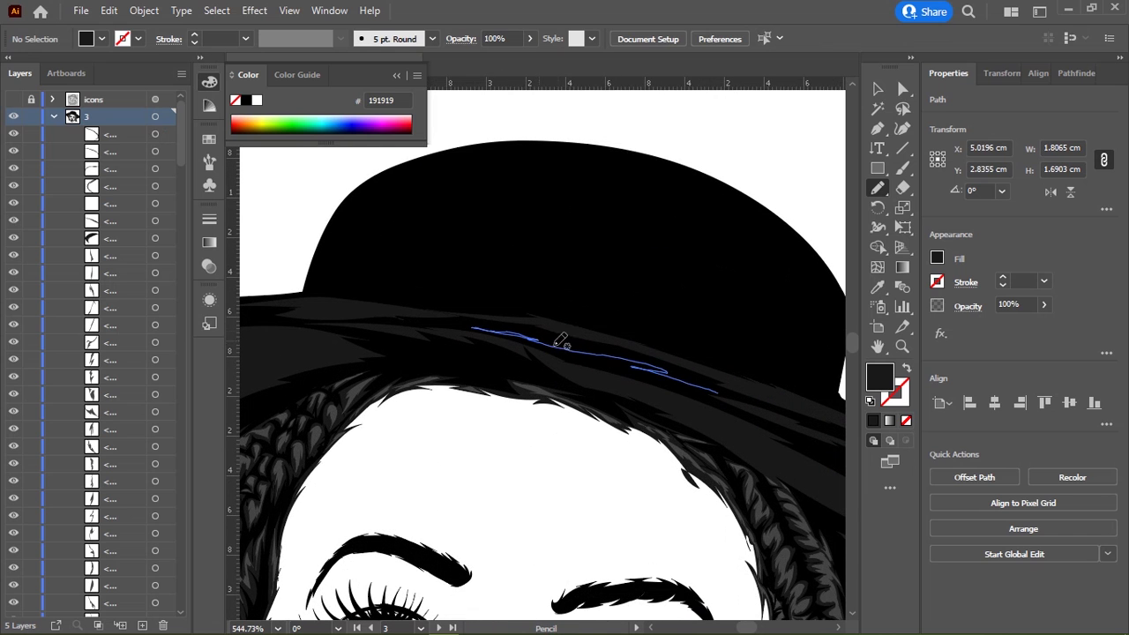
{"action": "left_click_drag", "start_coordinate": [729, 400], "coordinate": [754, 414]}
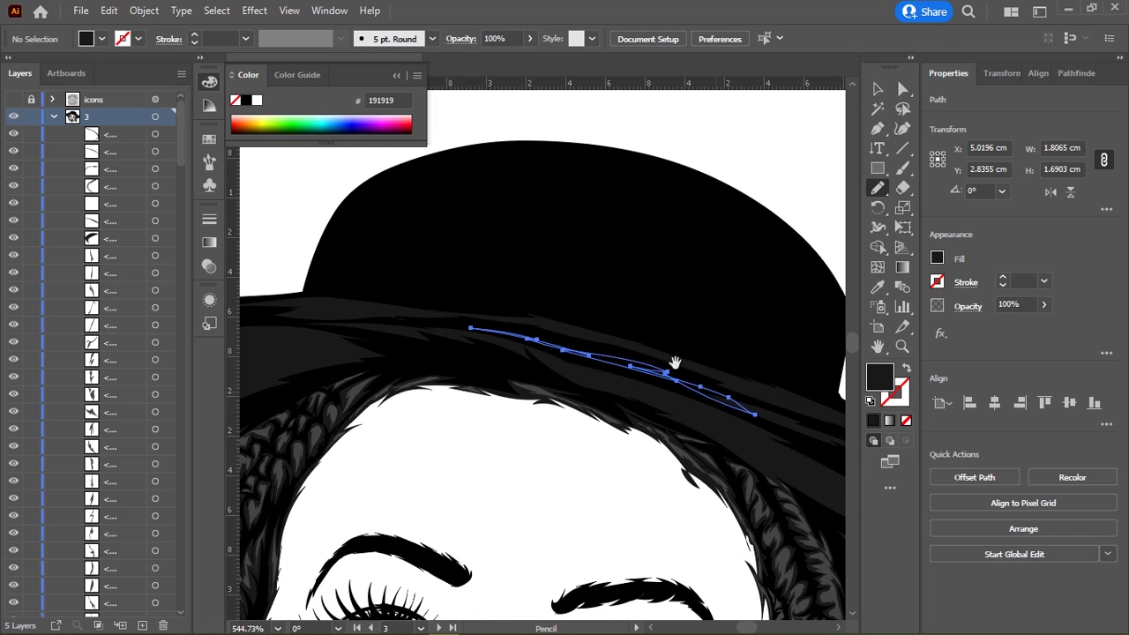
{"action": "left_click", "coordinate": [872, 422]}
{"action": "key", "text": "ctrl+0"}
{"action": "scroll", "coordinate": [521, 260], "scroll_direction": "up", "scroll_amount": 3, "text": "alt"}
Step: Select the hat-brim shading shape with Direct Selection and zoom in on the brim and braids
{"action": "key", "text": "a"}
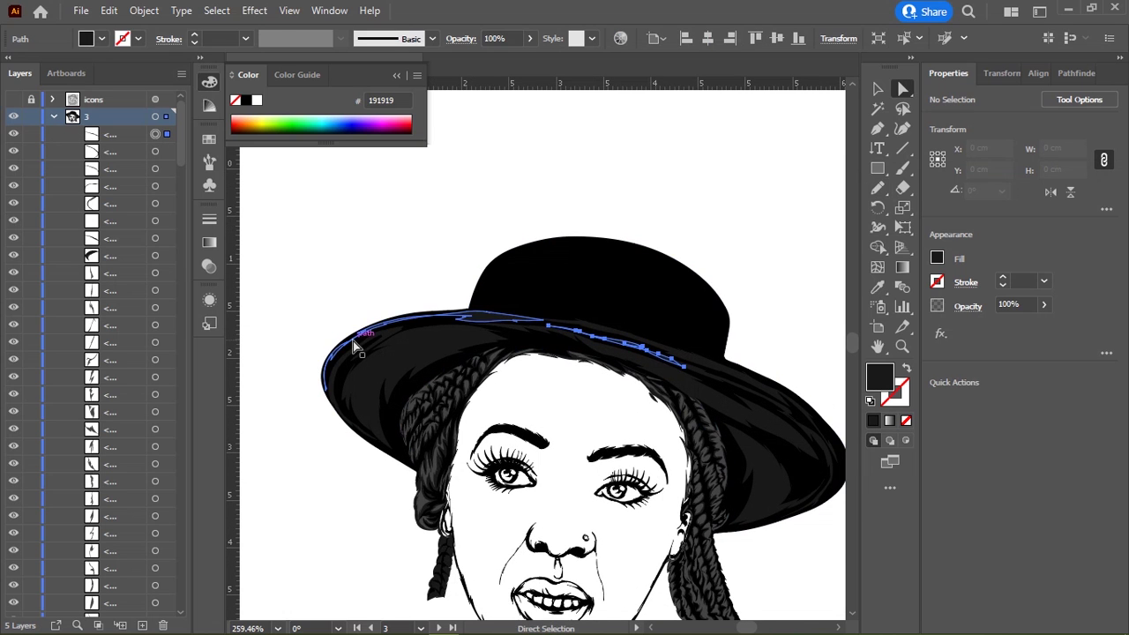
{"action": "left_click", "coordinate": [353, 346]}
{"action": "key", "text": "n"}
{"action": "left_click", "coordinate": [471, 378]}
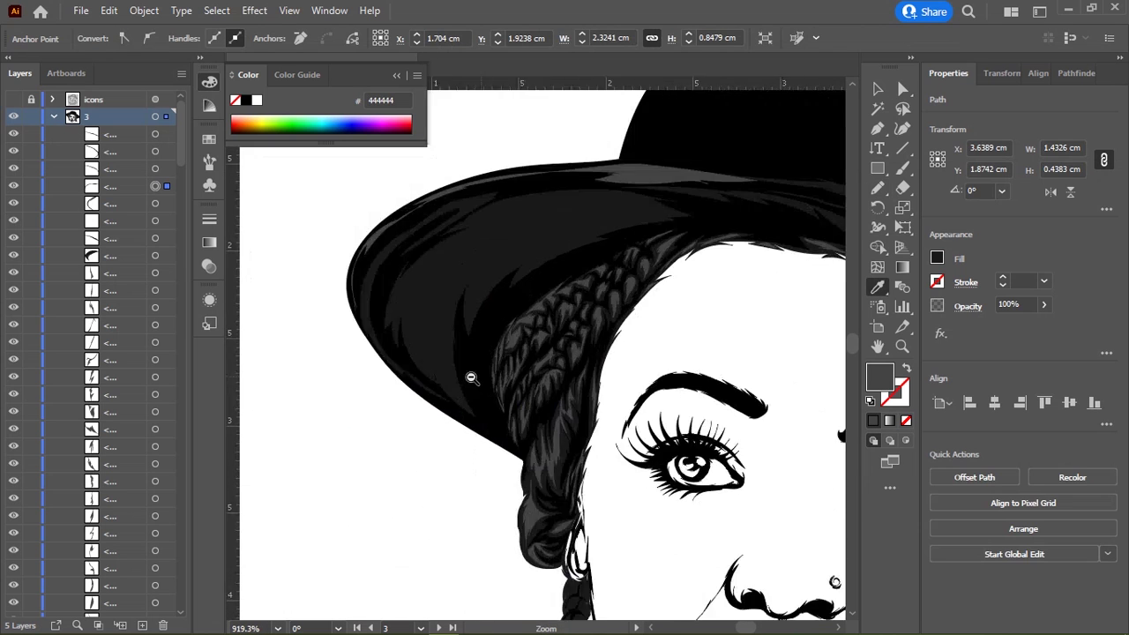
{"action": "scroll", "coordinate": [471, 378], "scroll_direction": "down", "scroll_amount": 4, "text": "alt"}
{"action": "left_click", "coordinate": [543, 258]}
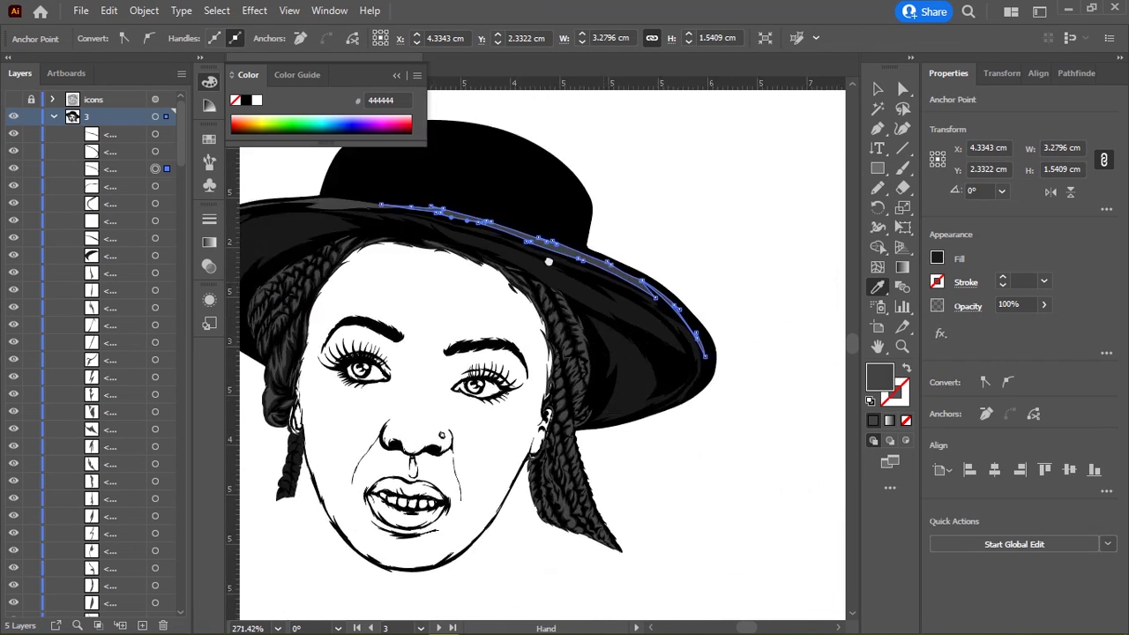
{"action": "scroll", "coordinate": [548, 262], "scroll_direction": "up", "scroll_amount": 5, "text": "alt"}
{"action": "scroll", "coordinate": [617, 335], "scroll_direction": "down", "scroll_amount": 4, "text": "alt"}
{"action": "scroll", "coordinate": [668, 343], "scroll_direction": "up", "scroll_amount": 3, "text": "alt"}
{"action": "key", "text": "n"}
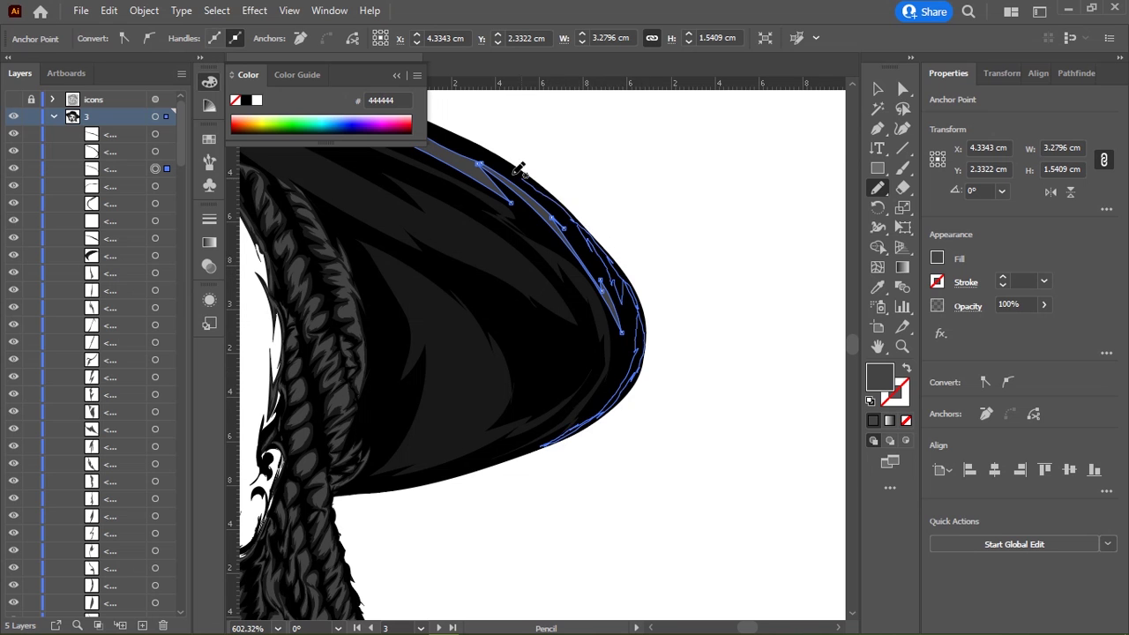
Step: Pencil a stroke along the lower left brim edge, then bring the whole portrait back into view
{"action": "scroll", "coordinate": [550, 260], "scroll_direction": "down", "scroll_amount": 5, "text": "alt"}
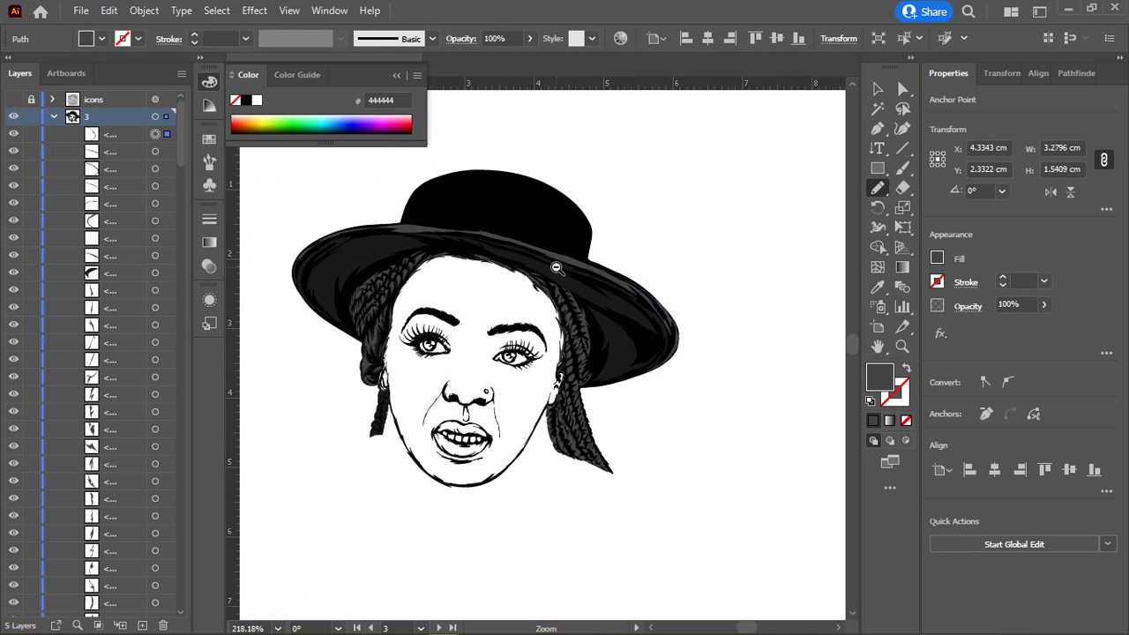
{"action": "scroll", "coordinate": [430, 277], "scroll_direction": "up", "scroll_amount": 2, "text": "alt"}
{"action": "scroll", "coordinate": [430, 277], "scroll_direction": "up", "scroll_amount": 4, "text": "alt"}
{"action": "scroll", "coordinate": [481, 219], "scroll_direction": "up", "scroll_amount": 1, "text": "alt"}
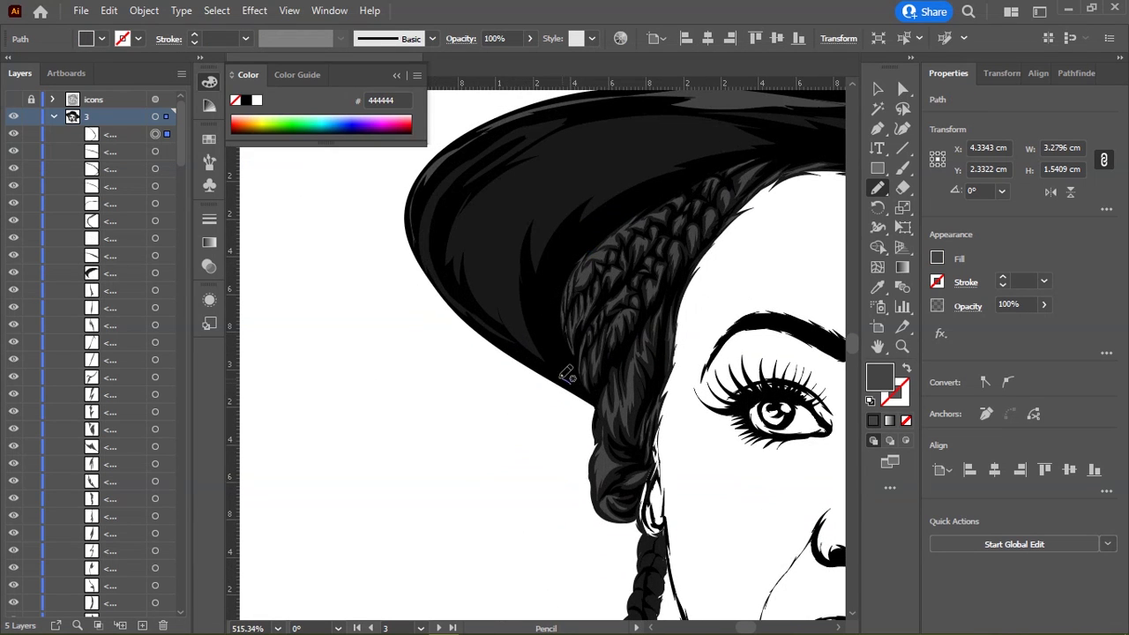
{"action": "left_click_drag", "start_coordinate": [584, 388], "coordinate": [589, 399]}
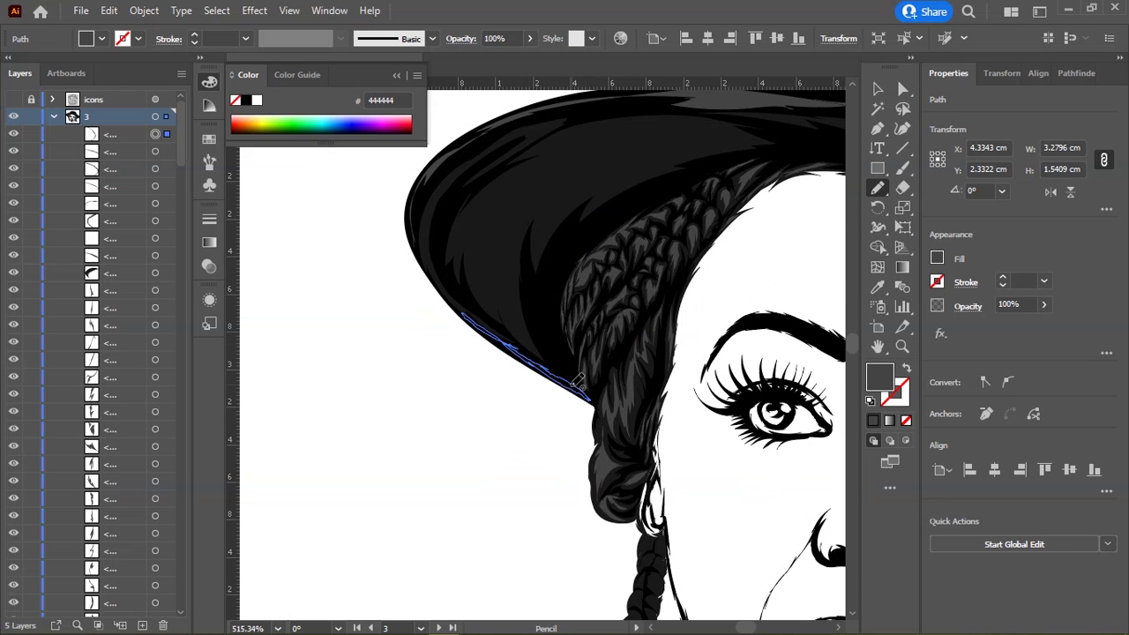
{"action": "scroll", "coordinate": [530, 336], "scroll_direction": "down", "scroll_amount": 2, "text": "alt"}
{"action": "scroll", "coordinate": [504, 273], "scroll_direction": "down", "scroll_amount": 2, "text": "alt"}
{"action": "scroll", "coordinate": [503, 274], "scroll_direction": "down", "scroll_amount": 2, "text": "alt"}
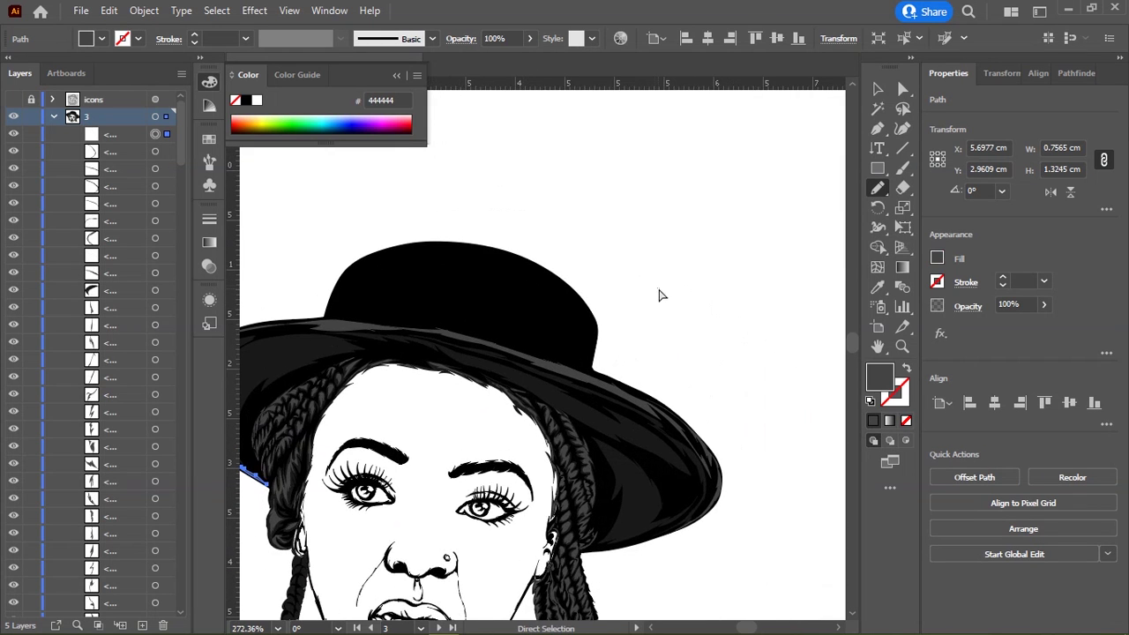
{"action": "left_click", "coordinate": [655, 271], "text": "ctrl"}
{"action": "scroll", "coordinate": [602, 314], "scroll_direction": "down", "scroll_amount": 2, "text": "alt"}
{"action": "mouse_move", "coordinate": [658, 290]}
{"action": "left_mouse_down"}
{"action": "mouse_move", "coordinate": [657, 307]}
{"action": "mouse_move", "coordinate": [548, 159]}
{"action": "left_mouse_up"}
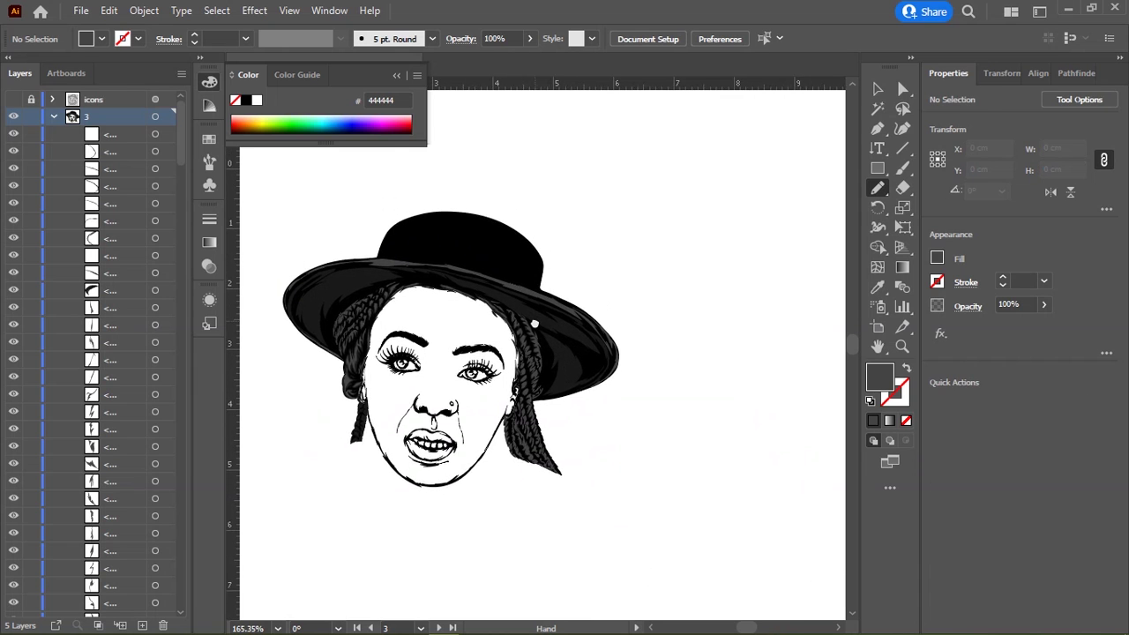
{"action": "left_click_drag", "start_coordinate": [459, 273], "coordinate": [510, 326]}
{"action": "scroll", "coordinate": [510, 327], "scroll_direction": "up", "scroll_amount": 2, "text": "alt"}
Step: Inspect the left brim shading's anchor points, then select the front brim shading shape
{"action": "left_click", "coordinate": [350, 389]}
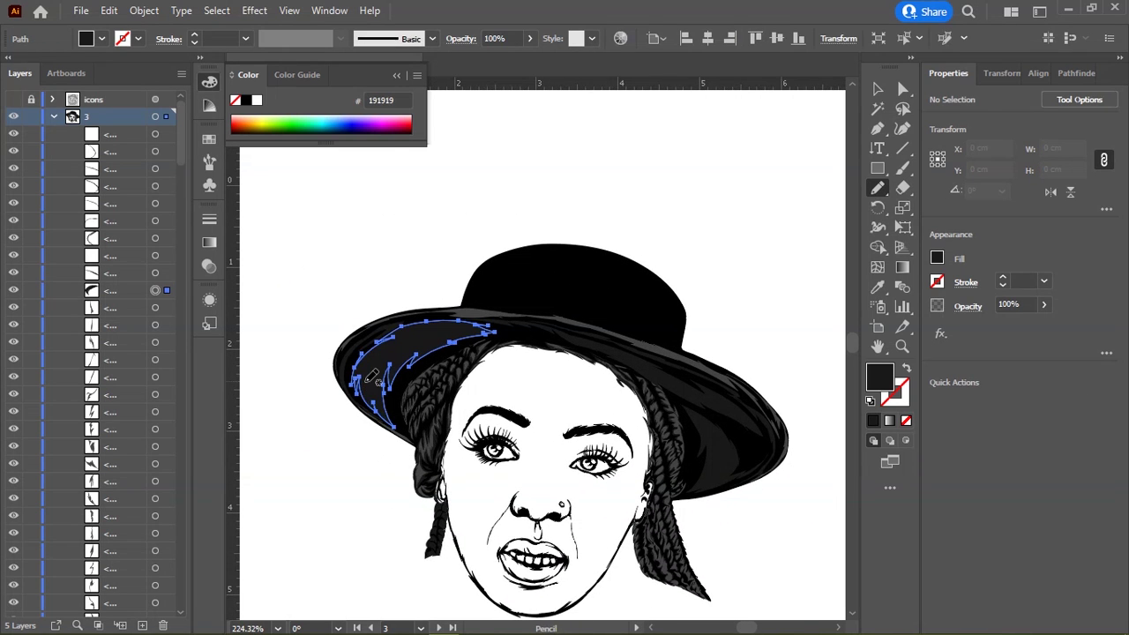
{"action": "left_click", "coordinate": [345, 381]}
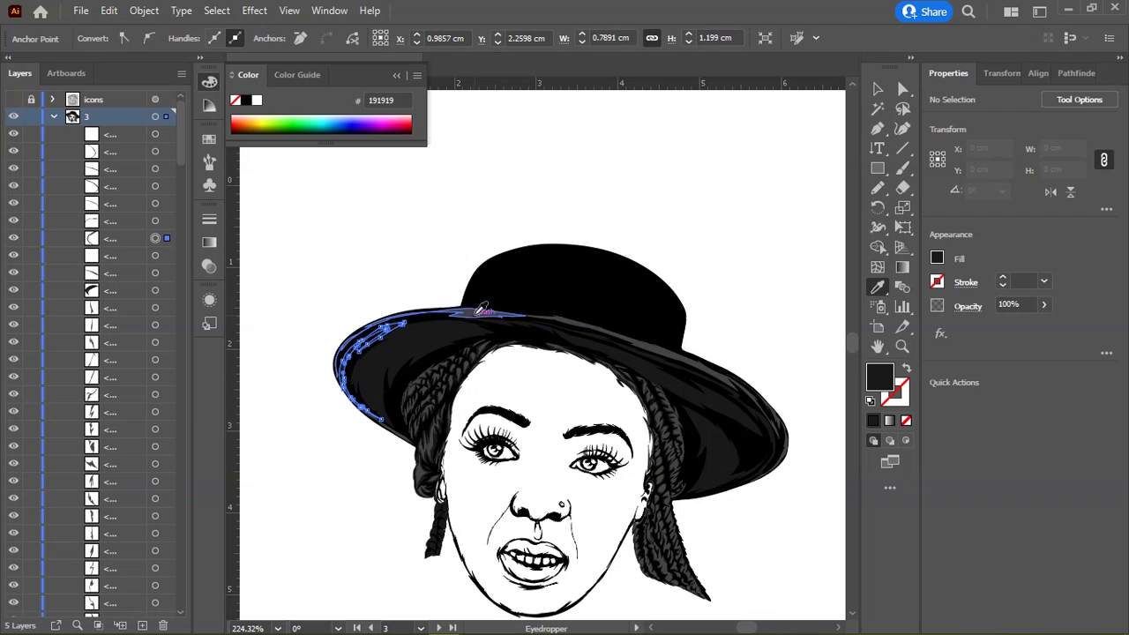
{"action": "left_click", "coordinate": [309, 388]}
{"action": "key", "text": "z"}
{"action": "left_click", "coordinate": [375, 365], "text": "ctrl"}
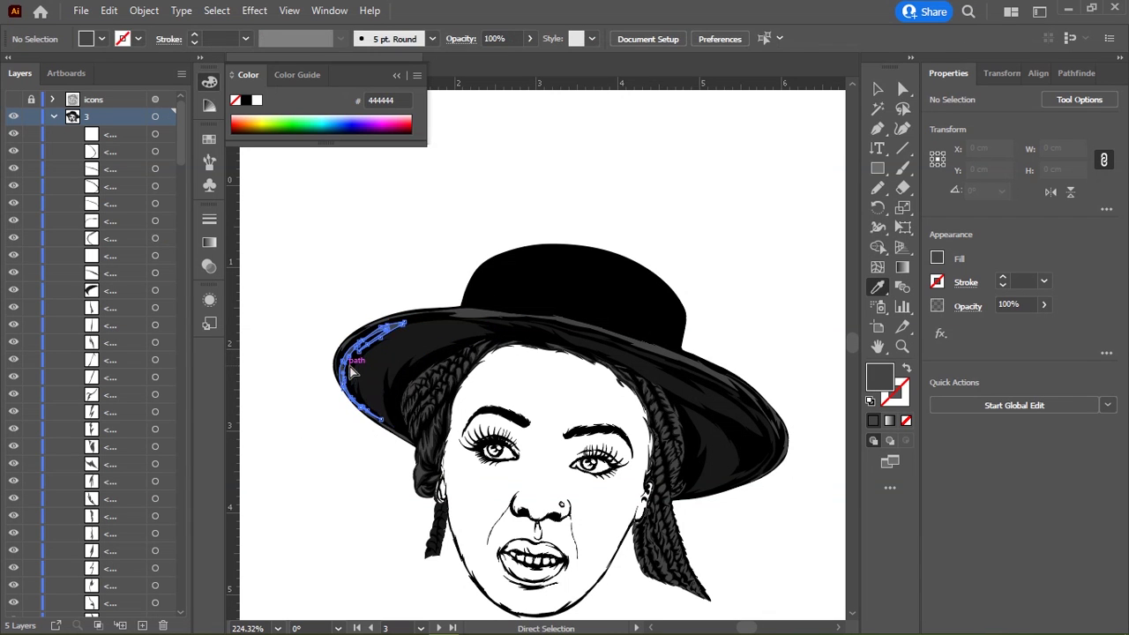
{"action": "key", "text": "ctrl+minus"}
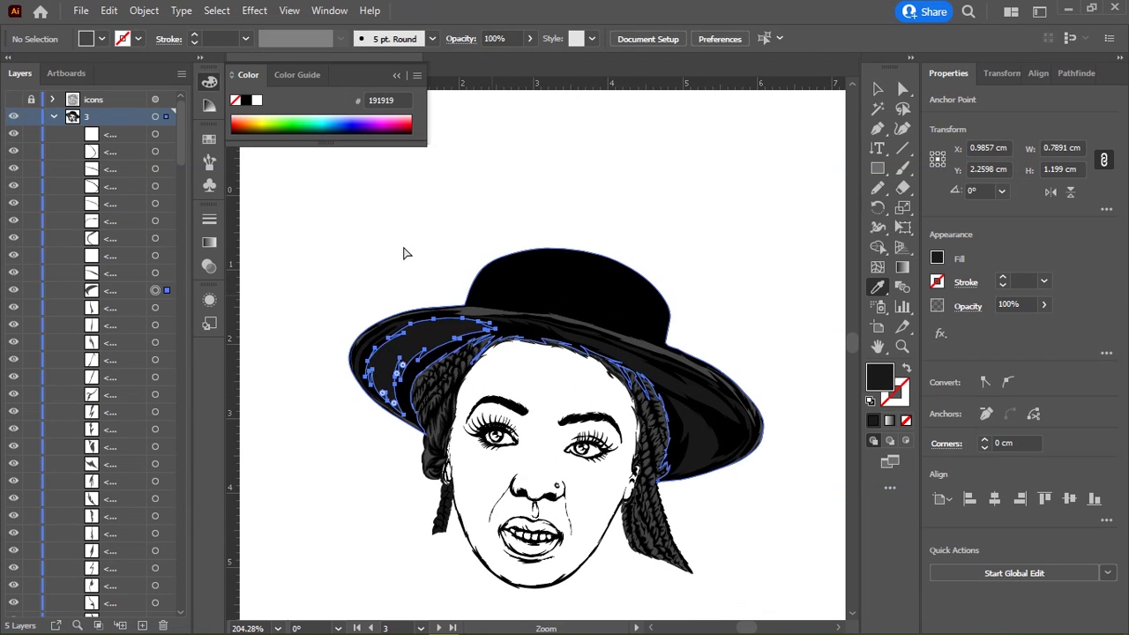
{"action": "left_click", "coordinate": [403, 252], "text": "ctrl"}
{"action": "scroll", "coordinate": [516, 309], "scroll_direction": "up", "scroll_amount": 3, "text": "alt"}
{"action": "scroll", "coordinate": [516, 309], "scroll_direction": "up", "scroll_amount": 3}
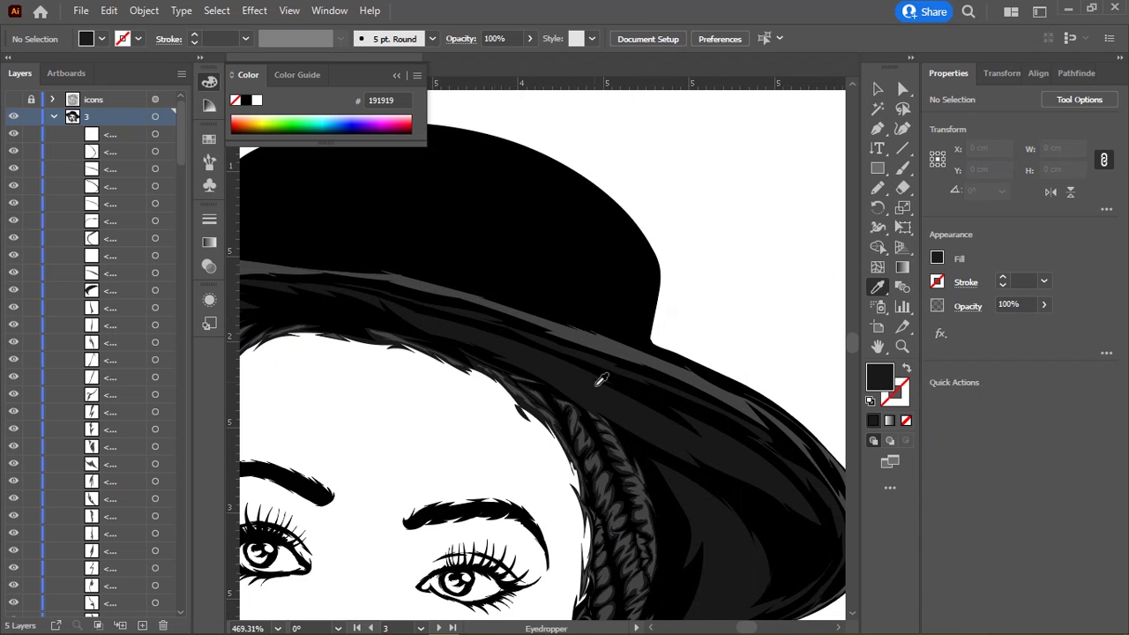
{"action": "left_click", "coordinate": [504, 350], "text": "ctrl"}
{"action": "key", "text": "n"}
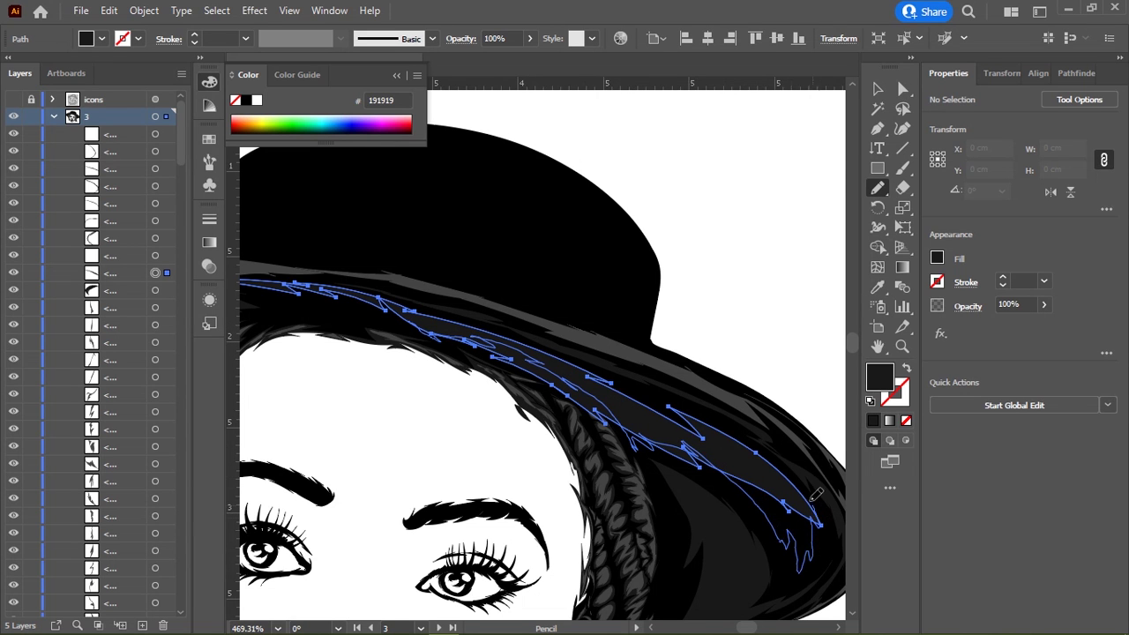
Step: Finish the dark streak across the front brim, deselect it, and centre the view on the hat band
{"action": "left_click_drag", "start_coordinate": [816, 496], "coordinate": [785, 461]}
{"action": "scroll", "coordinate": [745, 450], "scroll_direction": "down", "scroll_amount": 3, "text": "alt"}
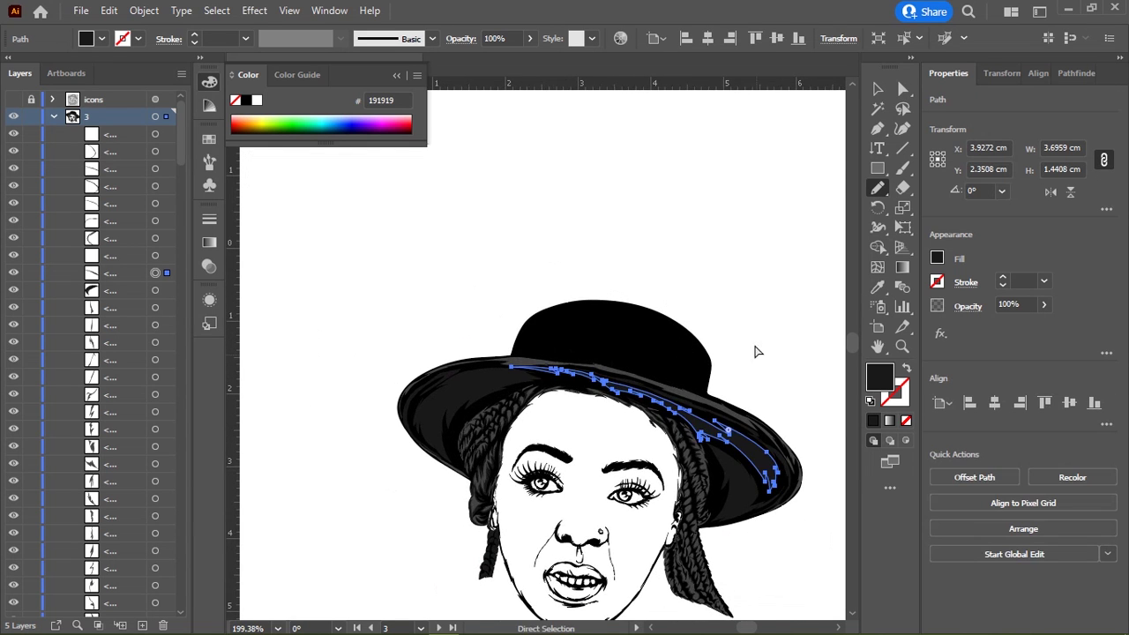
{"action": "left_click", "coordinate": [755, 352], "text": "ctrl"}
{"action": "scroll", "coordinate": [726, 335], "scroll_direction": "down", "scroll_amount": 2, "text": "alt"}
{"action": "scroll", "coordinate": [441, 305], "scroll_direction": "up", "scroll_amount": 2, "text": "alt"}
{"action": "scroll", "coordinate": [587, 316], "scroll_direction": "up", "scroll_amount": 2, "text": "alt"}
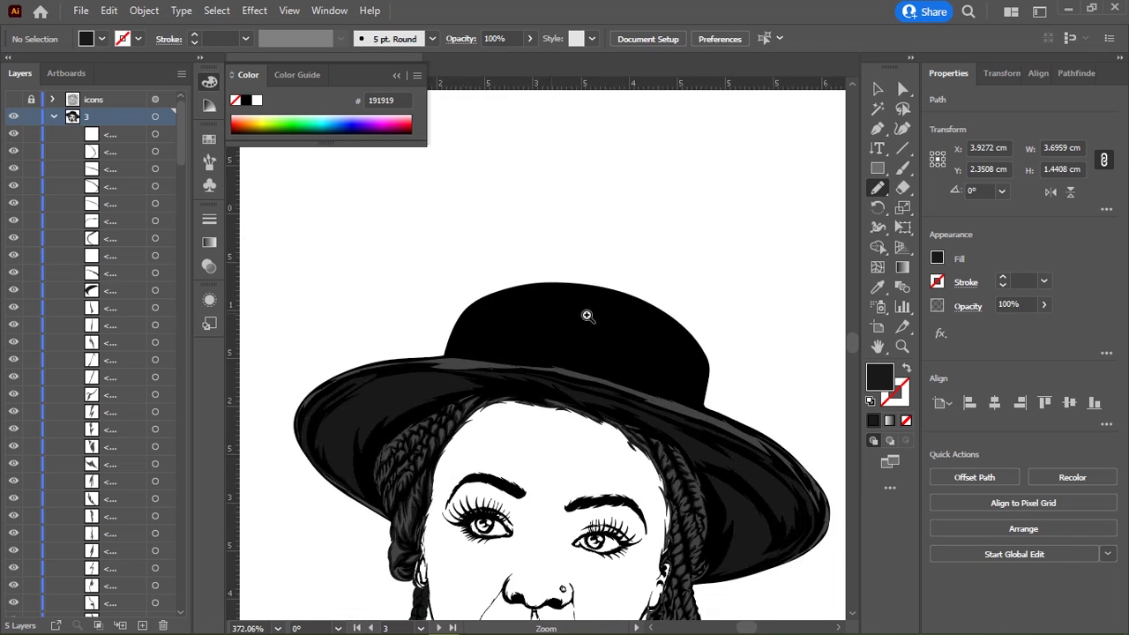
{"action": "scroll", "coordinate": [587, 316], "scroll_direction": "down", "scroll_amount": 1, "text": "alt"}
{"action": "left_click_drag", "start_coordinate": [489, 290], "coordinate": [368, 278]}
{"action": "scroll", "coordinate": [373, 330], "scroll_direction": "up", "scroll_amount": 1, "text": "alt"}
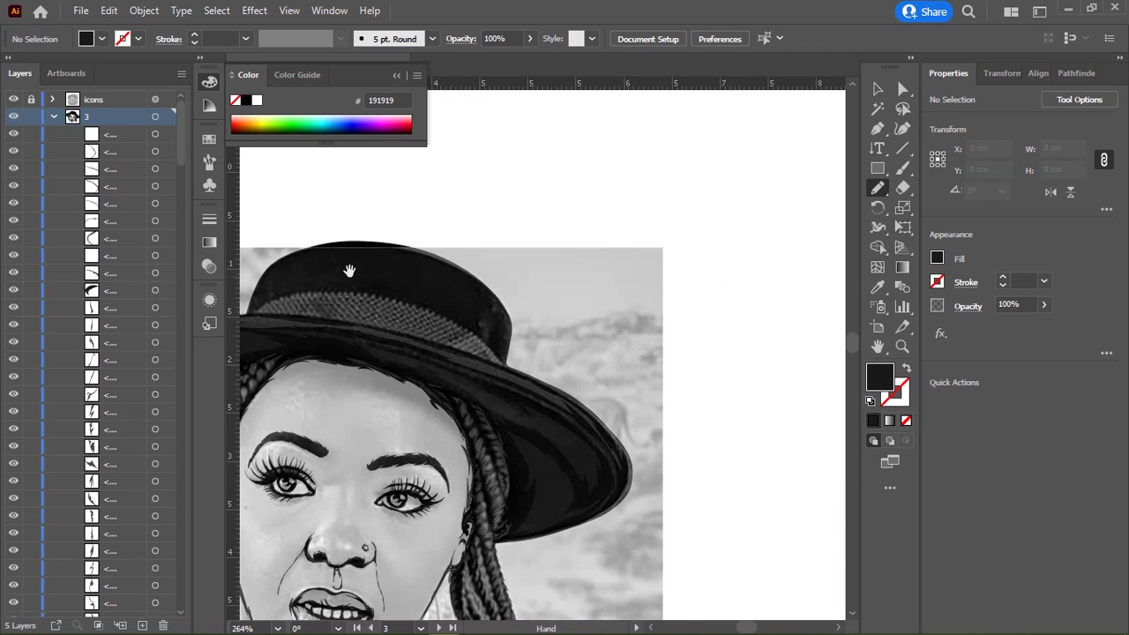
{"action": "scroll", "coordinate": [441, 315], "scroll_direction": "up", "scroll_amount": 2, "text": "alt"}
{"action": "scroll", "coordinate": [428, 328], "scroll_direction": "up", "scroll_amount": 2, "text": "alt"}
{"action": "scroll", "coordinate": [349, 356], "scroll_direction": "up", "scroll_amount": 1, "text": "alt"}
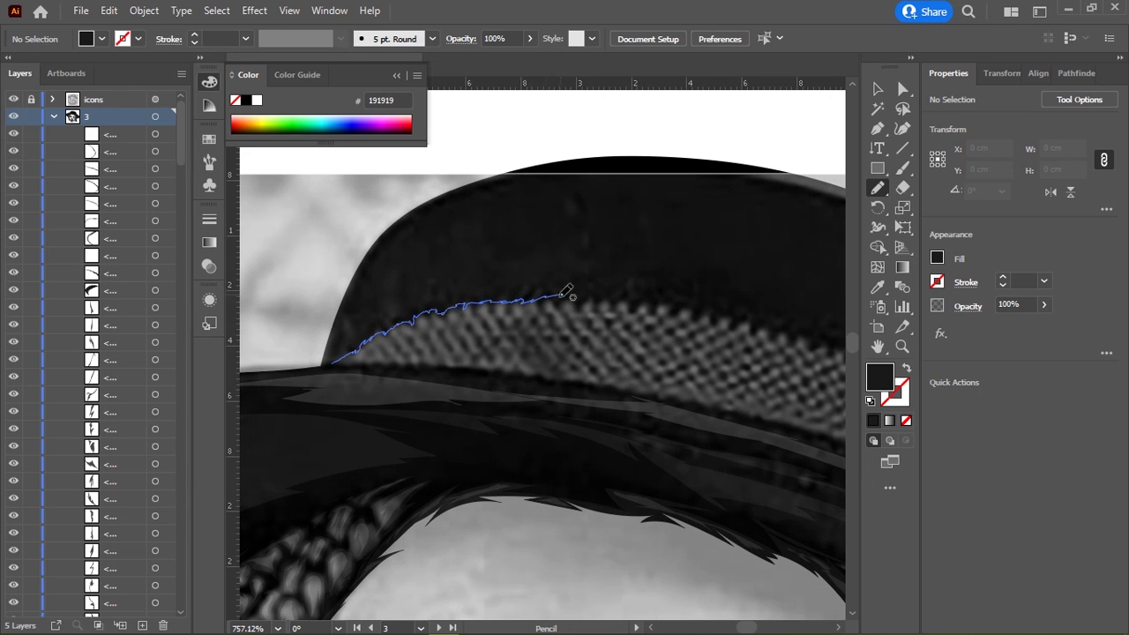
Step: Trace the woven band's top edge, close the band shape, and fill it with grey 6e6e6e
{"action": "left_click_drag", "start_coordinate": [611, 296], "coordinate": [452, 263]}
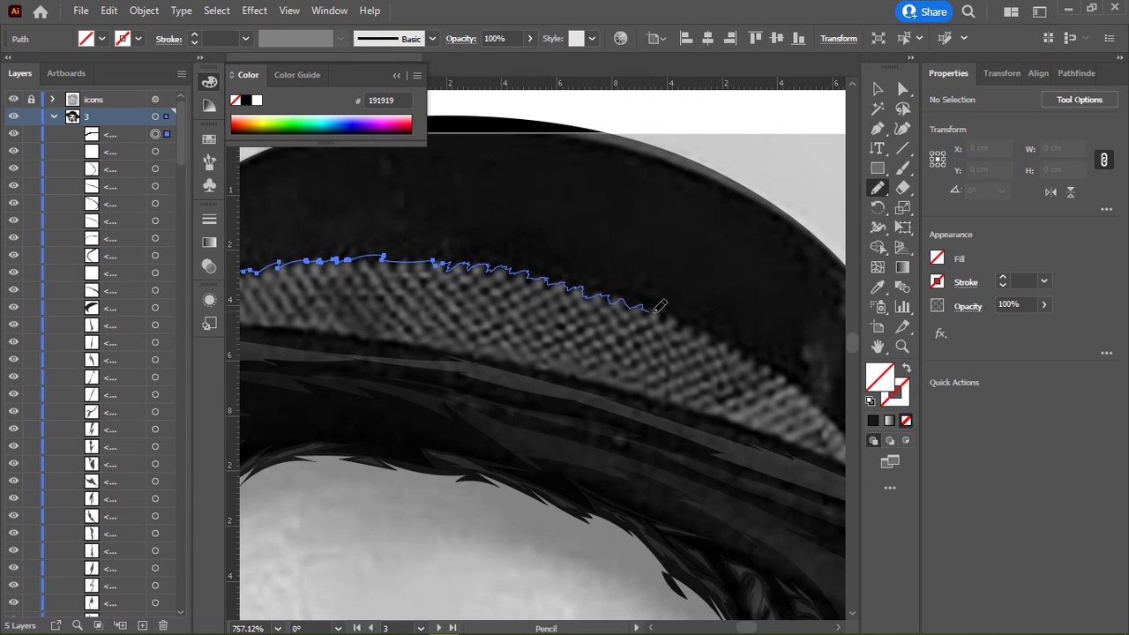
{"action": "left_click_drag", "start_coordinate": [684, 315], "coordinate": [482, 238]}
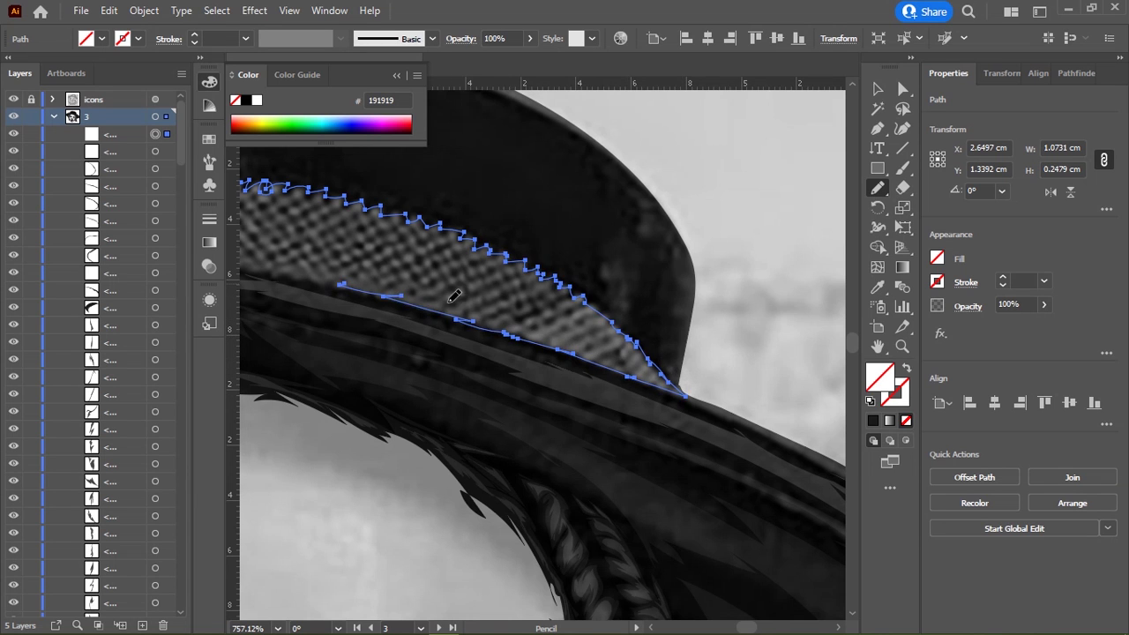
{"action": "left_click_drag", "start_coordinate": [393, 292], "coordinate": [627, 349]}
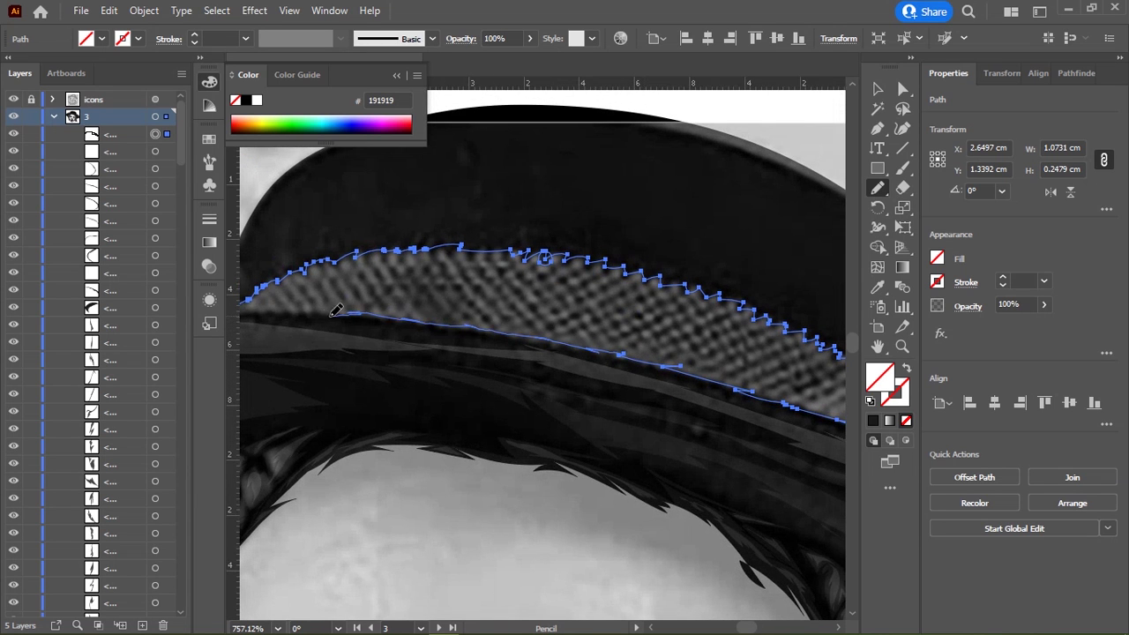
{"action": "left_click_drag", "start_coordinate": [336, 310], "coordinate": [573, 279]}
{"action": "left_click_drag", "start_coordinate": [438, 300], "coordinate": [424, 303]}
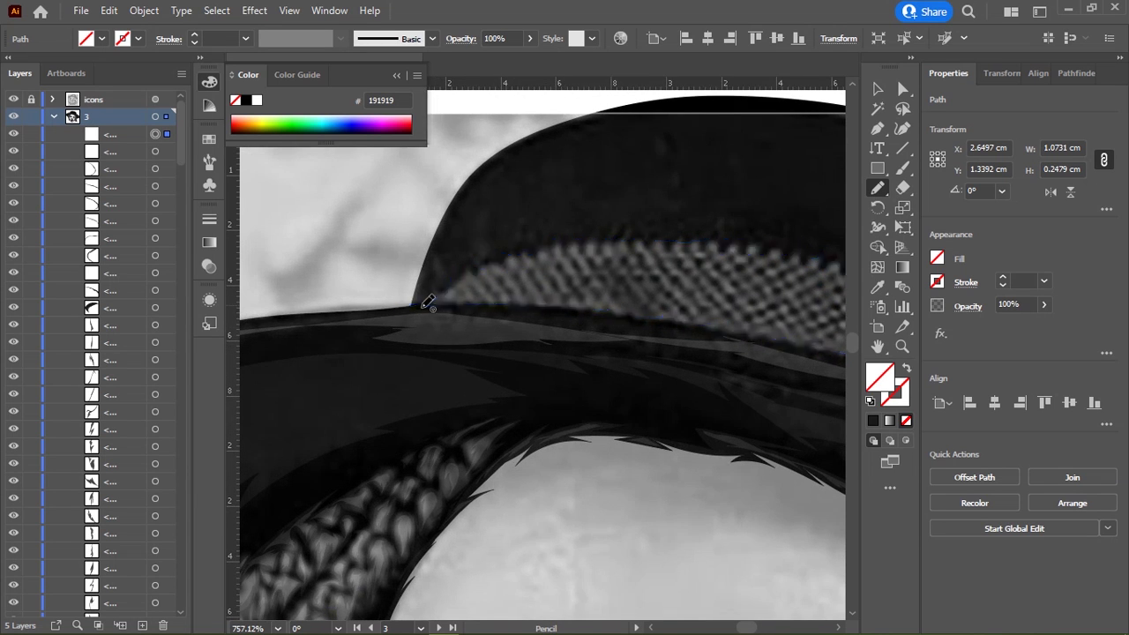
{"action": "scroll", "coordinate": [617, 290], "scroll_direction": "down", "scroll_amount": 2}
{"action": "key", "text": "i"}
{"action": "left_click", "coordinate": [463, 302]}
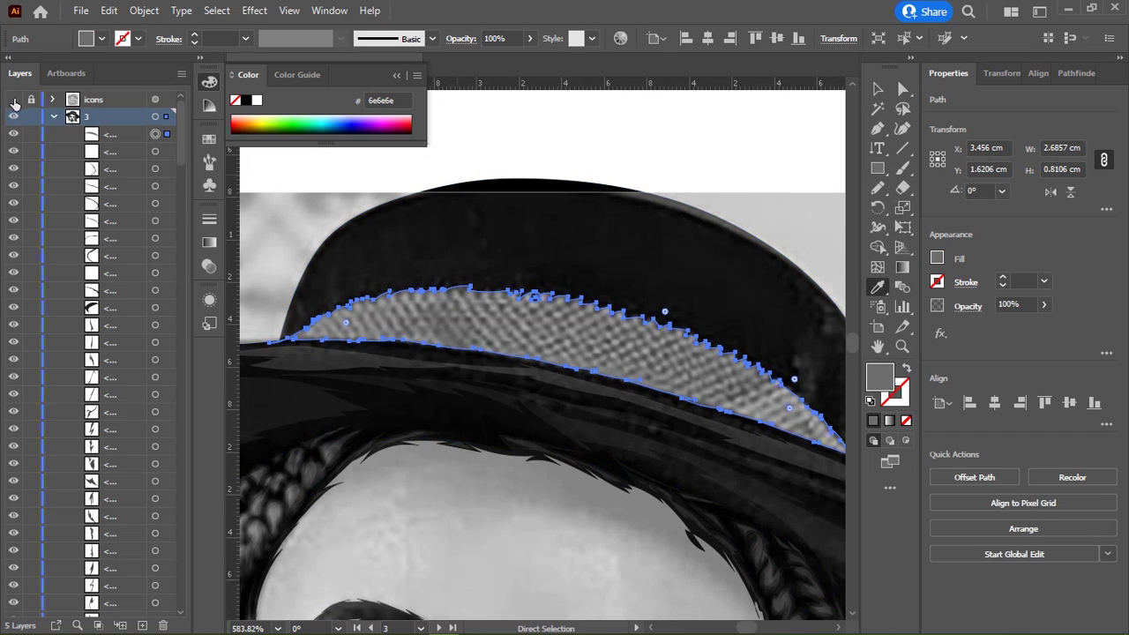
Step: With the photo hidden, zoom in to finish the band's jagged edge, then zoom out and show the photo
{"action": "key", "text": "ctrl+shift+w"}
{"action": "key", "text": "z"}
{"action": "mouse_move", "coordinate": [541, 239]}
{"action": "left_mouse_down"}
{"action": "mouse_move", "coordinate": [434, 232]}
{"action": "mouse_move", "coordinate": [499, 277]}
{"action": "left_mouse_up"}
{"action": "left_click", "coordinate": [499, 277]}
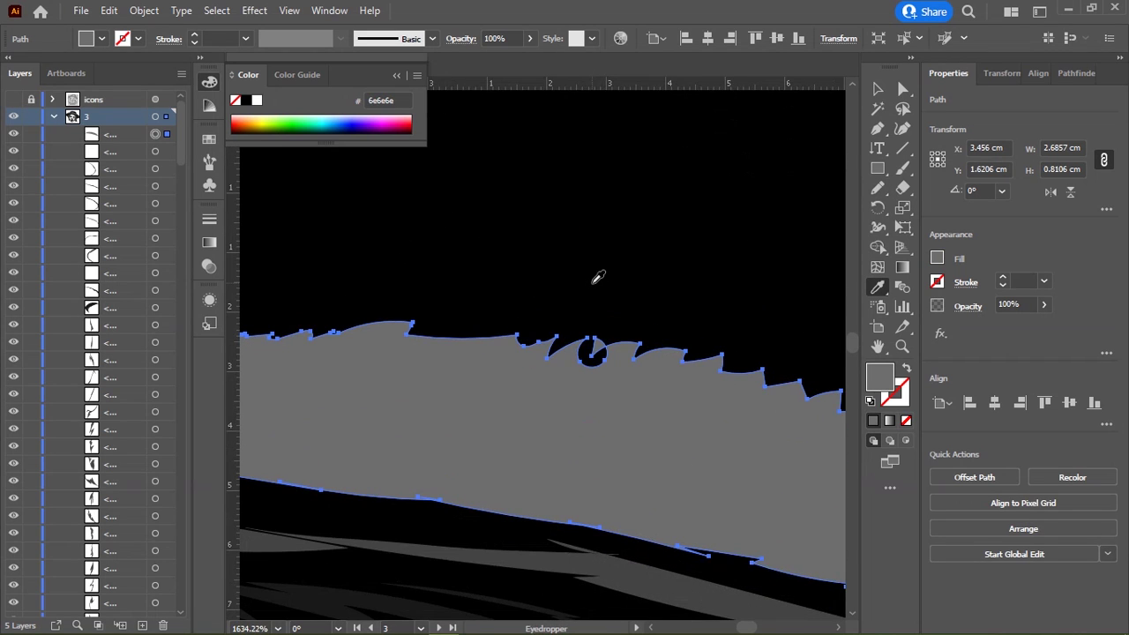
{"action": "left_click_drag", "start_coordinate": [621, 340], "coordinate": [640, 345]}
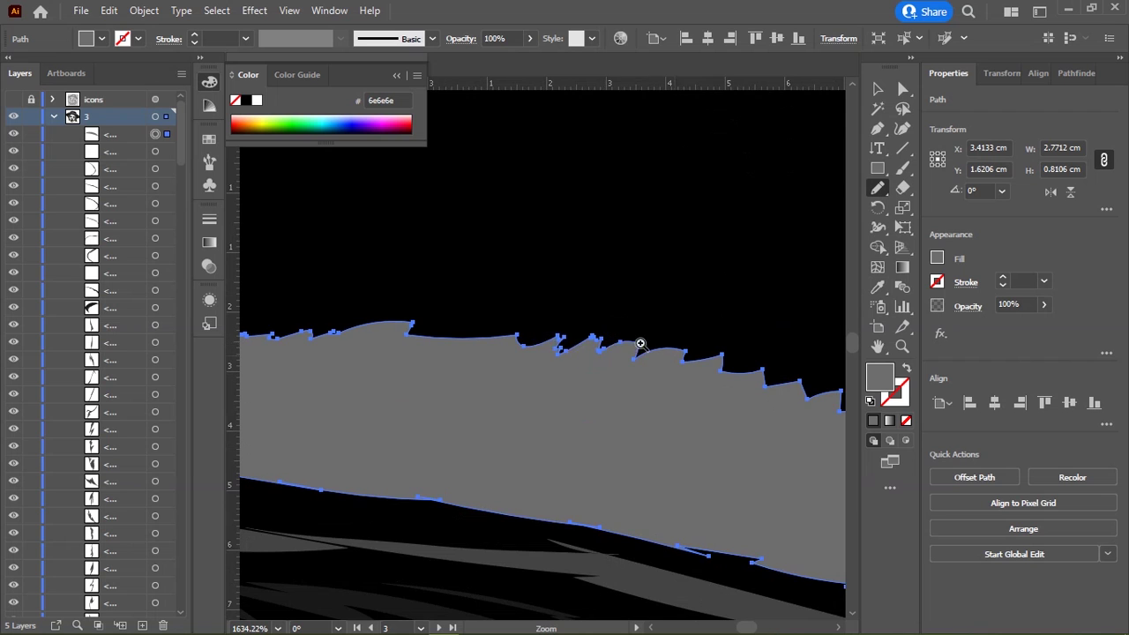
{"action": "scroll", "coordinate": [573, 244], "scroll_direction": "down", "scroll_amount": 5}
{"action": "key", "text": "z"}
{"action": "key", "text": "ctrl+shift+a"}
{"action": "mouse_move", "coordinate": [650, 249]}
{"action": "left_mouse_down"}
{"action": "mouse_move", "coordinate": [400, 313]}
{"action": "mouse_move", "coordinate": [527, 327]}
{"action": "mouse_move", "coordinate": [504, 321]}
{"action": "left_mouse_up"}
{"action": "key", "text": "ctrl+shift+w"}
Step: Draw a tiny circle on the hat band and fill it with dark grey 2f2f2f
{"action": "left_click_drag", "start_coordinate": [330, 355], "coordinate": [423, 366]}
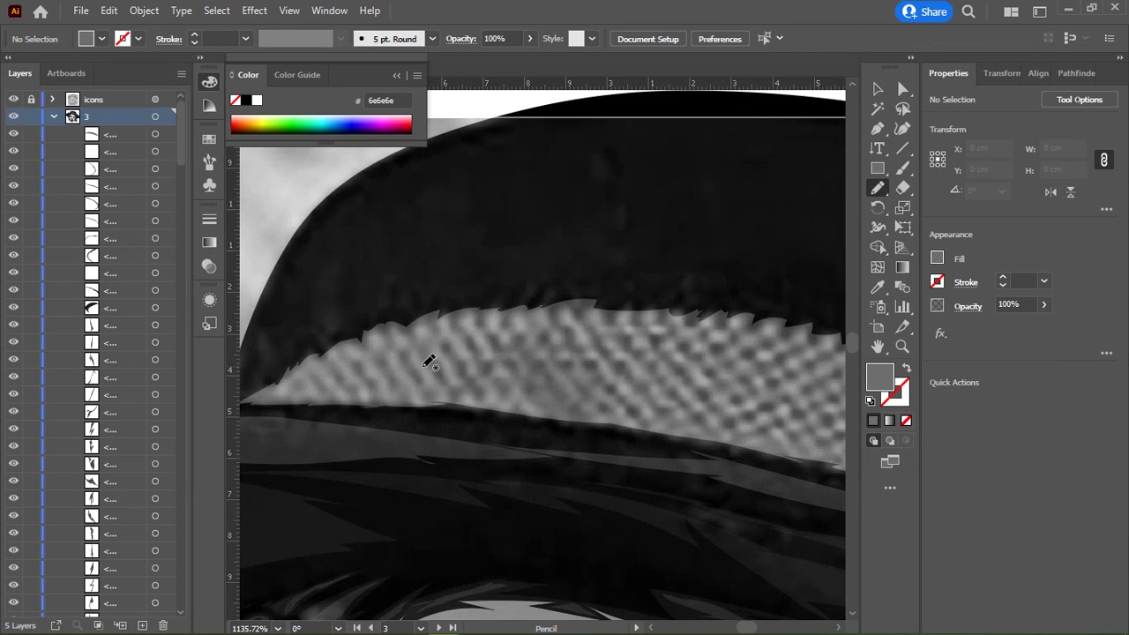
{"action": "key", "text": "l"}
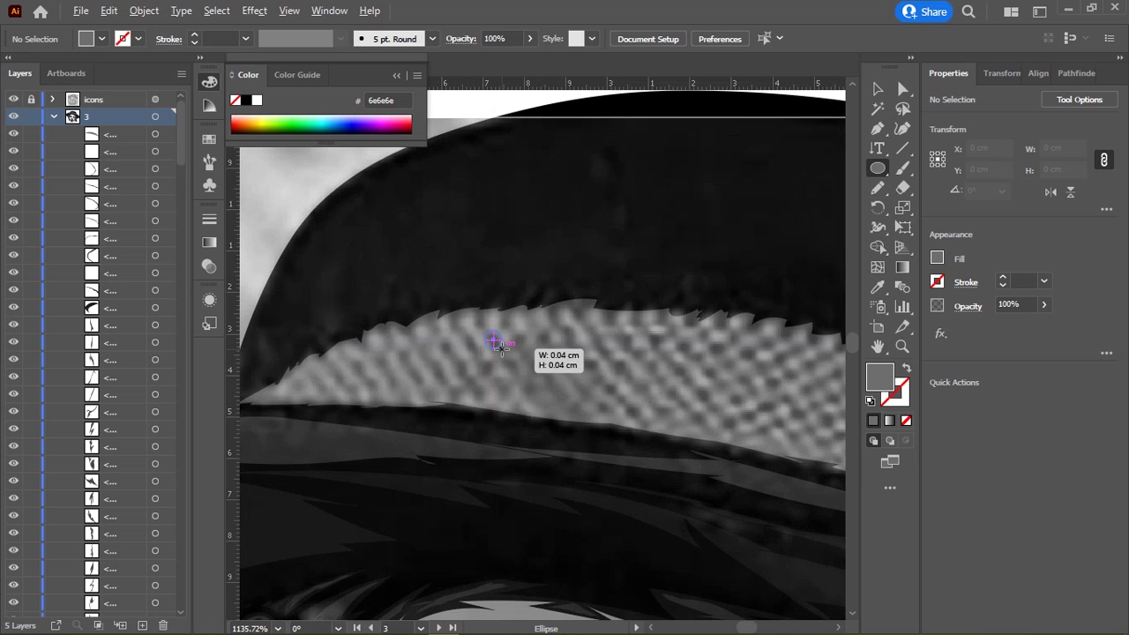
{"action": "left_click_drag", "start_coordinate": [499, 346], "coordinate": [499, 346]}
{"action": "key", "text": "i"}
{"action": "left_click", "coordinate": [538, 246]}
{"action": "key", "text": "v"}
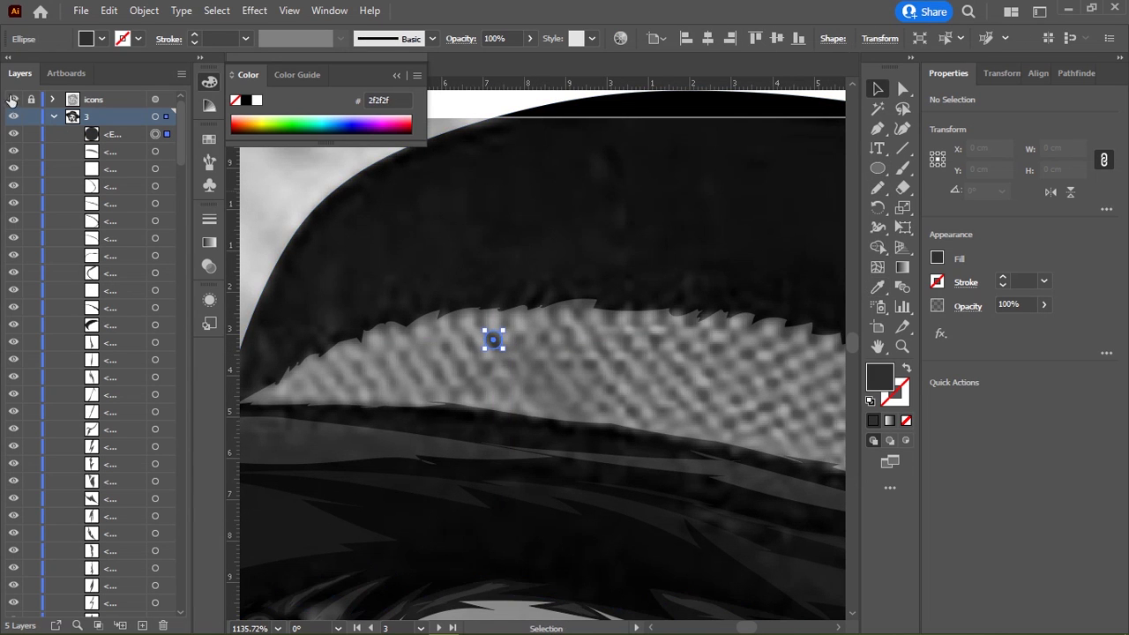
{"action": "left_click", "coordinate": [13, 104]}
{"action": "left_click", "coordinate": [13, 103]}
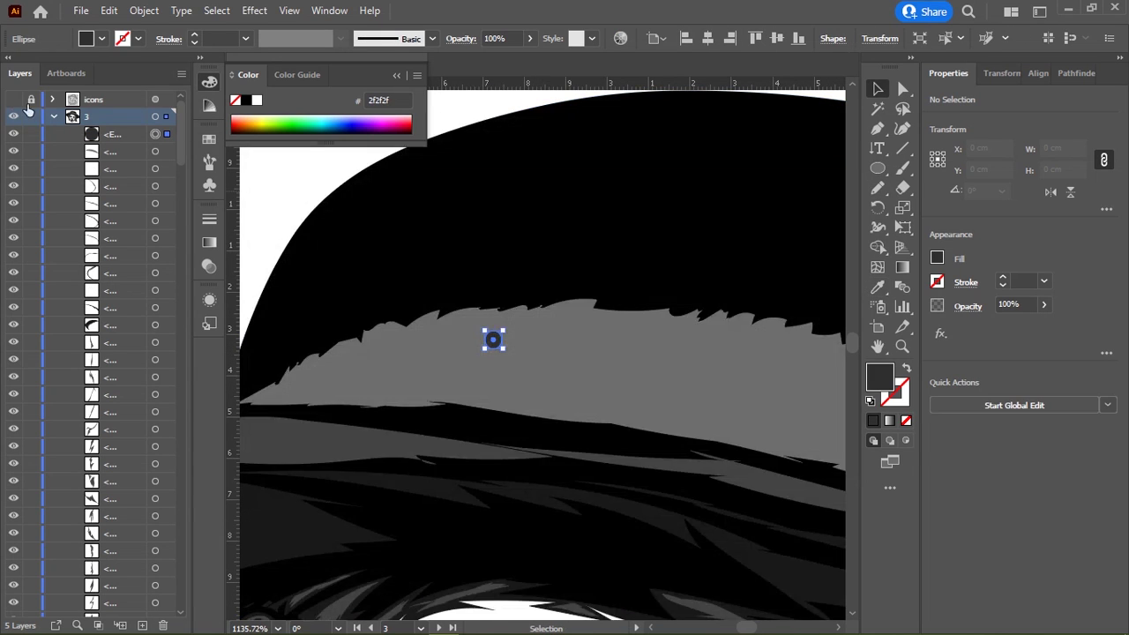
{"action": "key", "text": "z"}
{"action": "left_click_drag", "start_coordinate": [441, 349], "coordinate": [620, 360]}
{"action": "left_click", "coordinate": [532, 326]}
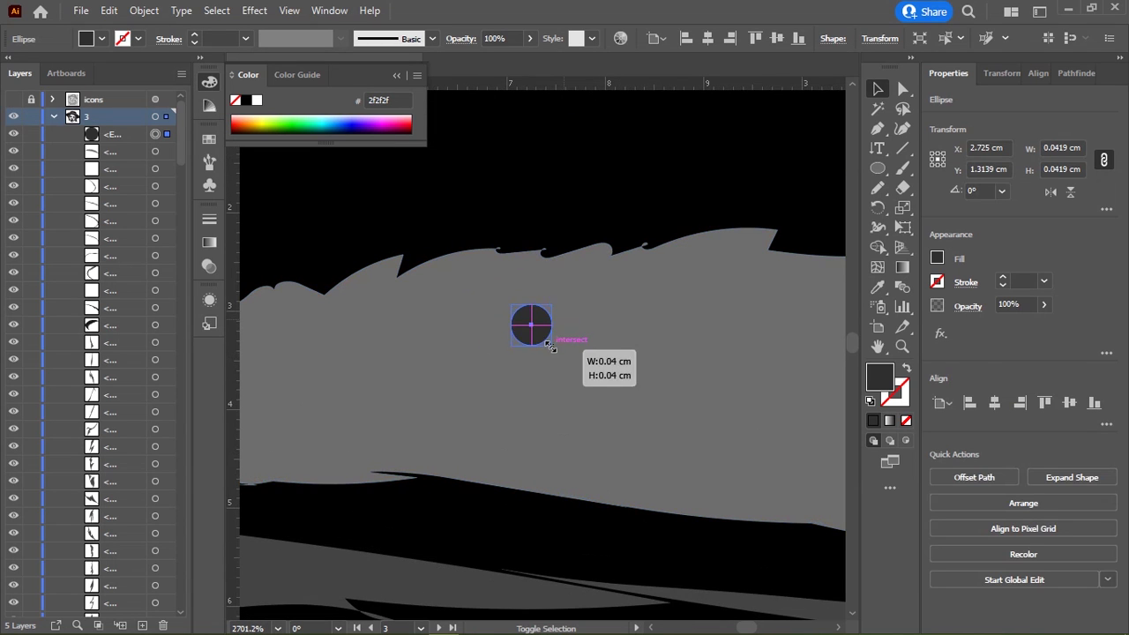
{"action": "left_click", "coordinate": [13, 101]}
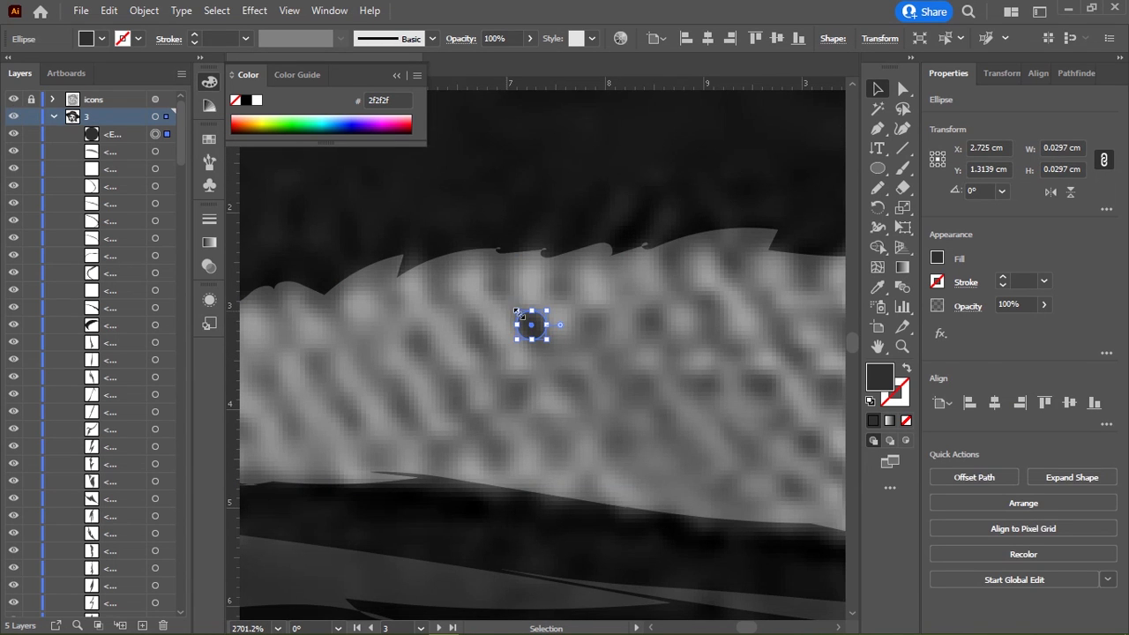
Step: Duplicate the dot into a diagonal line of copies across the hat band
{"action": "left_click_drag", "start_coordinate": [531, 330], "coordinate": [502, 287]}
{"action": "left_click_drag", "start_coordinate": [532, 330], "coordinate": [649, 492]}
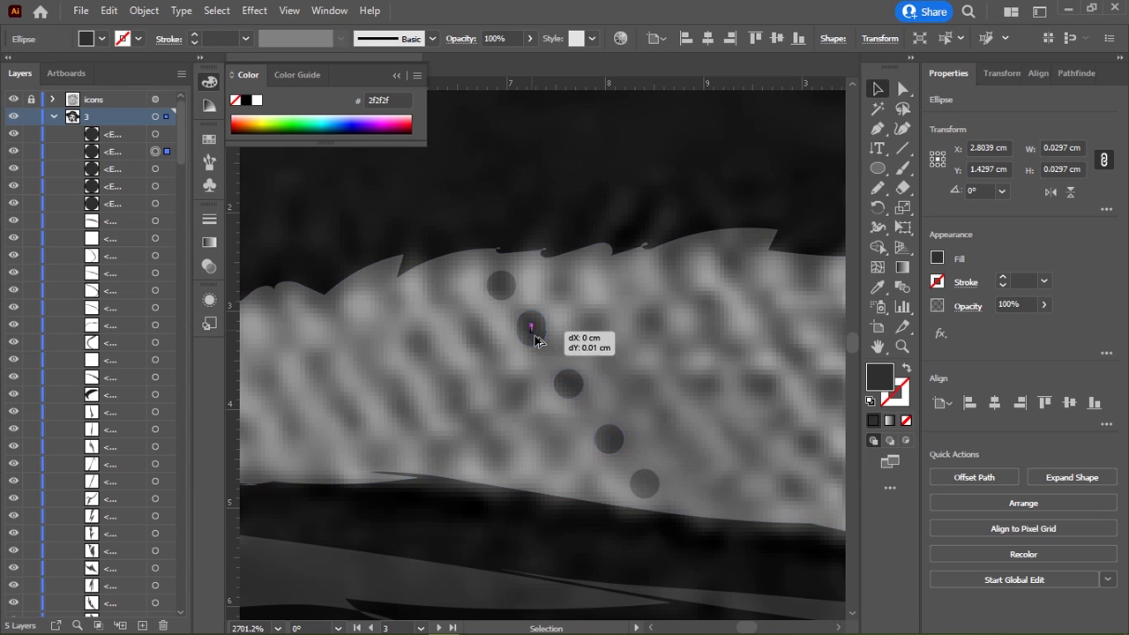
{"action": "left_click_drag", "start_coordinate": [533, 331], "coordinate": [548, 358]}
{"action": "left_click_drag", "start_coordinate": [574, 398], "coordinate": [656, 504]}
{"action": "mouse_move", "coordinate": [500, 284]}
{"action": "left_mouse_down"}
{"action": "mouse_move", "coordinate": [487, 271]}
{"action": "mouse_move", "coordinate": [505, 300]}
{"action": "left_mouse_up"}
Step: Select all the dots in the diagonal row and group them
{"action": "left_click", "coordinate": [622, 389], "text": "ctrl+alt"}
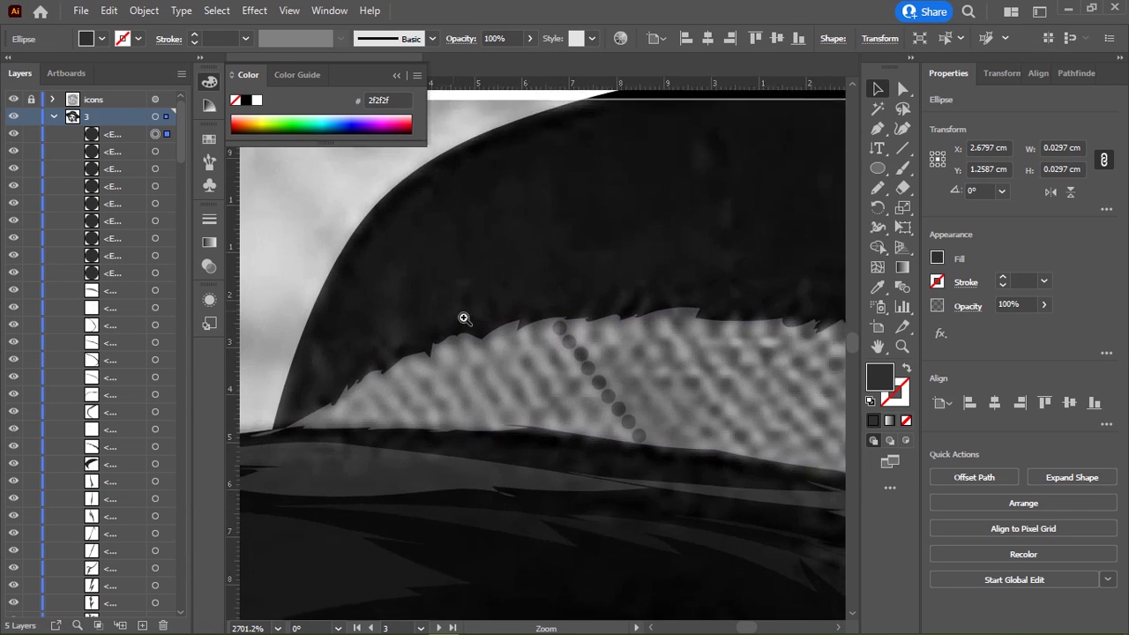
{"action": "left_click", "coordinate": [611, 434], "text": "shift"}
{"action": "left_click", "coordinate": [591, 410], "text": "shift"}
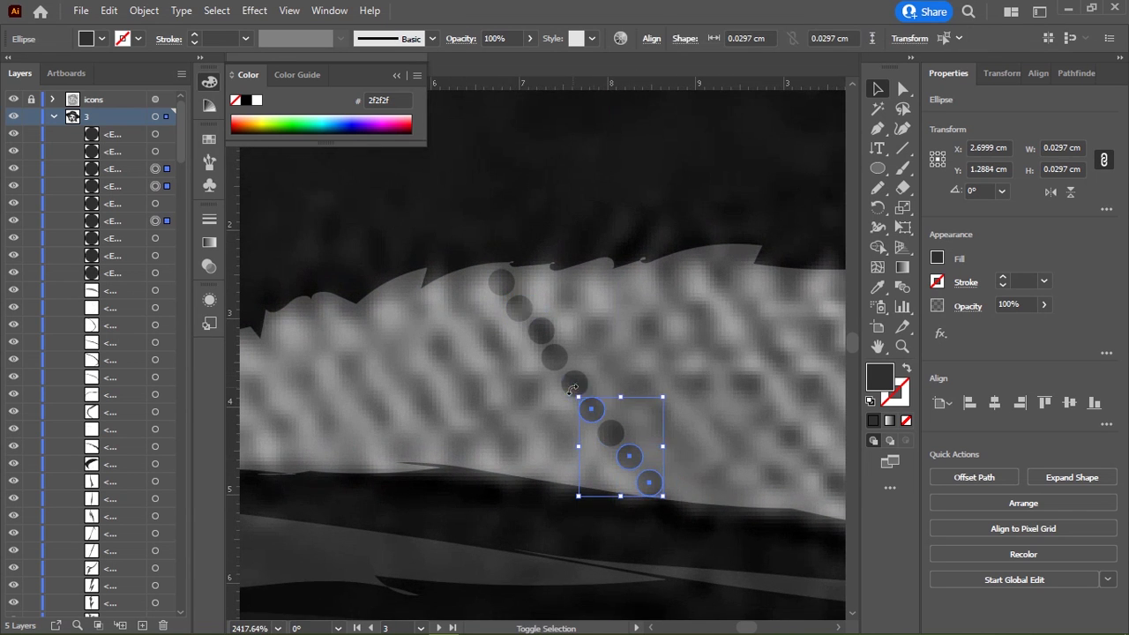
{"action": "left_click", "coordinate": [574, 385], "text": "shift"}
{"action": "left_click", "coordinate": [554, 356], "text": "shift"}
{"action": "left_click", "coordinate": [541, 331], "text": "shift"}
{"action": "left_click", "coordinate": [501, 282], "text": "shift"}
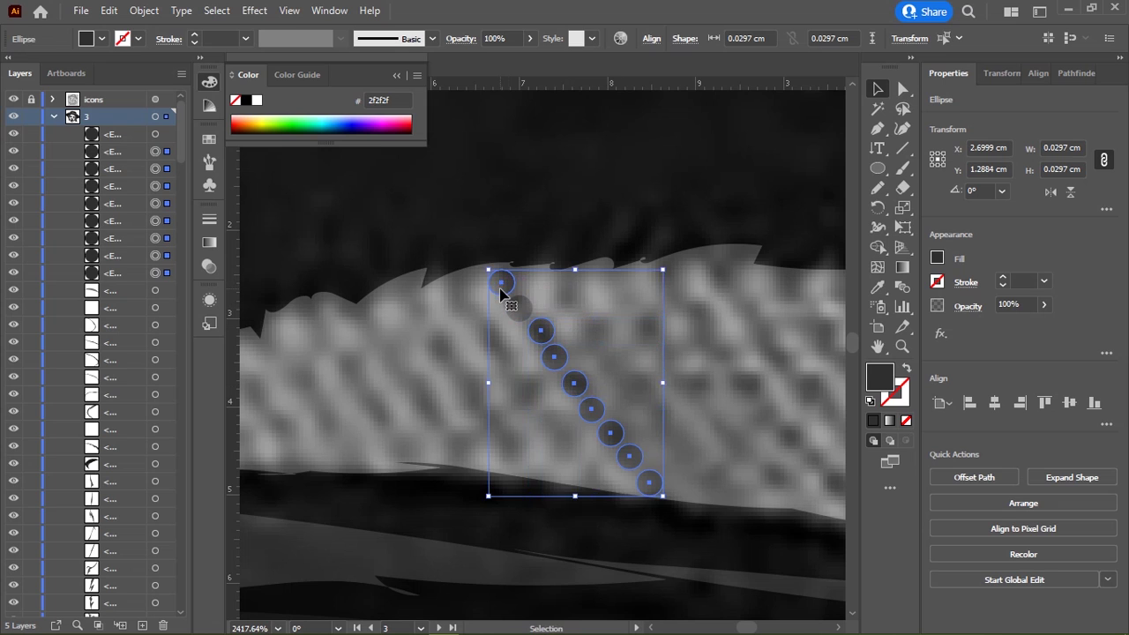
{"action": "key", "text": "ctrl+g"}
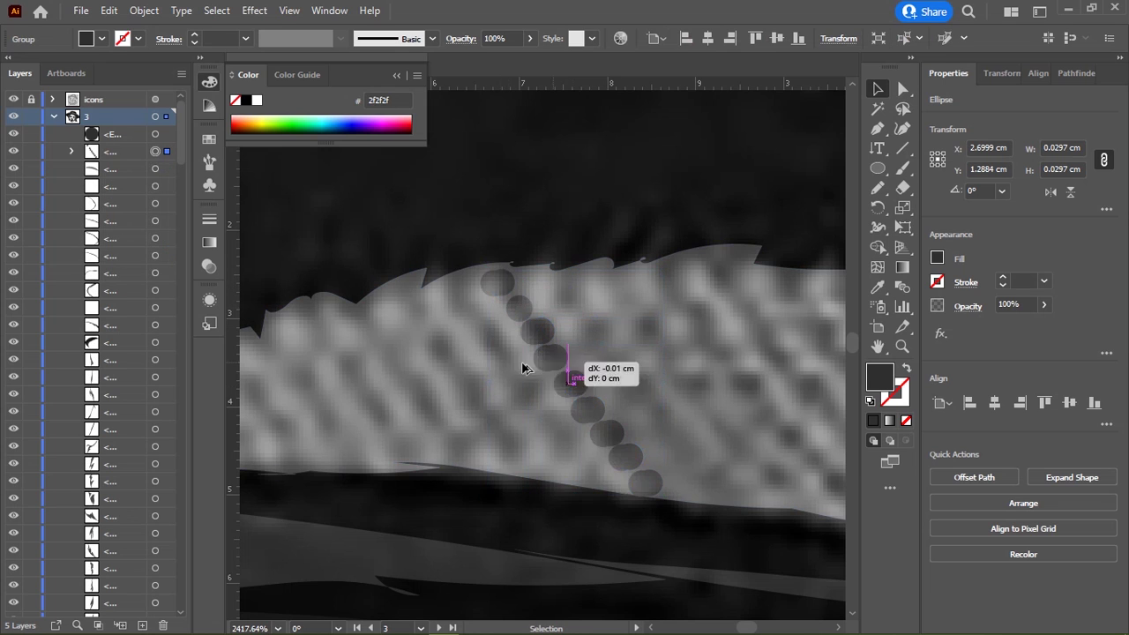
{"action": "left_click", "coordinate": [519, 309], "text": "shift"}
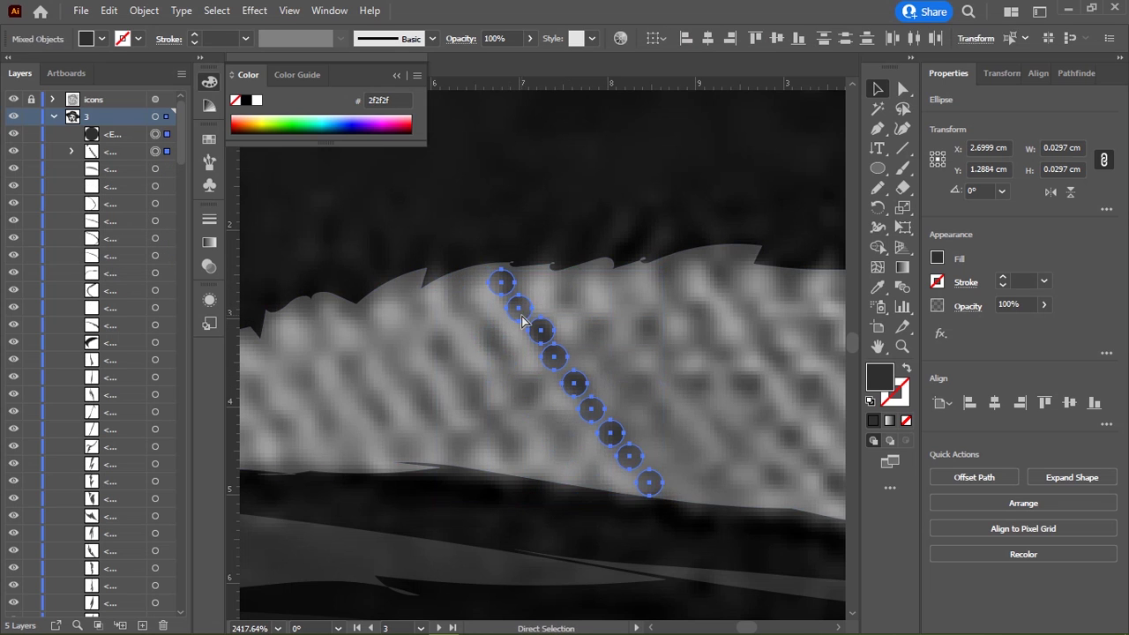
{"action": "key", "text": "ctrl+g"}
Step: Copy the dot row to the left and group the two rows together
{"action": "mouse_move", "coordinate": [562, 367]}
{"action": "left_mouse_down"}
{"action": "mouse_move", "coordinate": [470, 393]}
{"action": "mouse_move", "coordinate": [319, 407]}
{"action": "mouse_move", "coordinate": [540, 261]}
{"action": "left_mouse_up"}
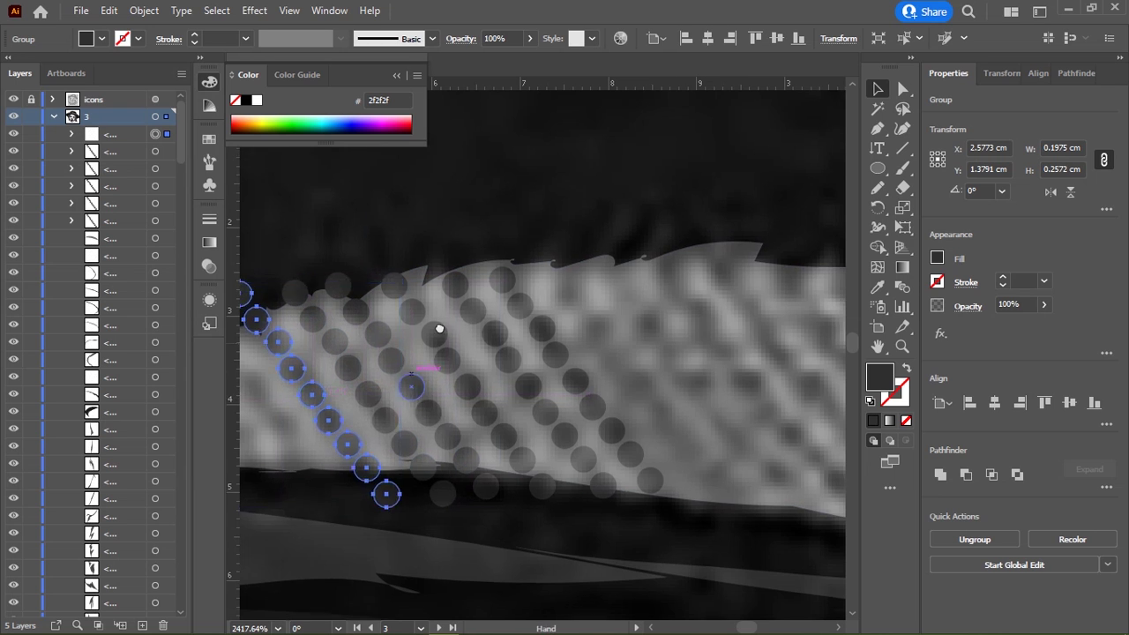
{"action": "mouse_move", "coordinate": [540, 304]}
{"action": "left_mouse_down"}
{"action": "mouse_move", "coordinate": [483, 304]}
{"action": "mouse_move", "coordinate": [386, 379]}
{"action": "mouse_move", "coordinate": [297, 378]}
{"action": "left_mouse_up"}
{"action": "scroll", "coordinate": [297, 378], "scroll_direction": "down", "scroll_amount": 3}
{"action": "left_click_drag", "start_coordinate": [415, 301], "coordinate": [375, 326]}
{"action": "mouse_move", "coordinate": [391, 374]}
{"action": "left_mouse_down"}
{"action": "mouse_move", "coordinate": [421, 364]}
{"action": "mouse_move", "coordinate": [416, 378]}
{"action": "mouse_move", "coordinate": [524, 500]}
{"action": "left_mouse_up"}
{"action": "left_click", "coordinate": [413, 350], "text": "shift"}
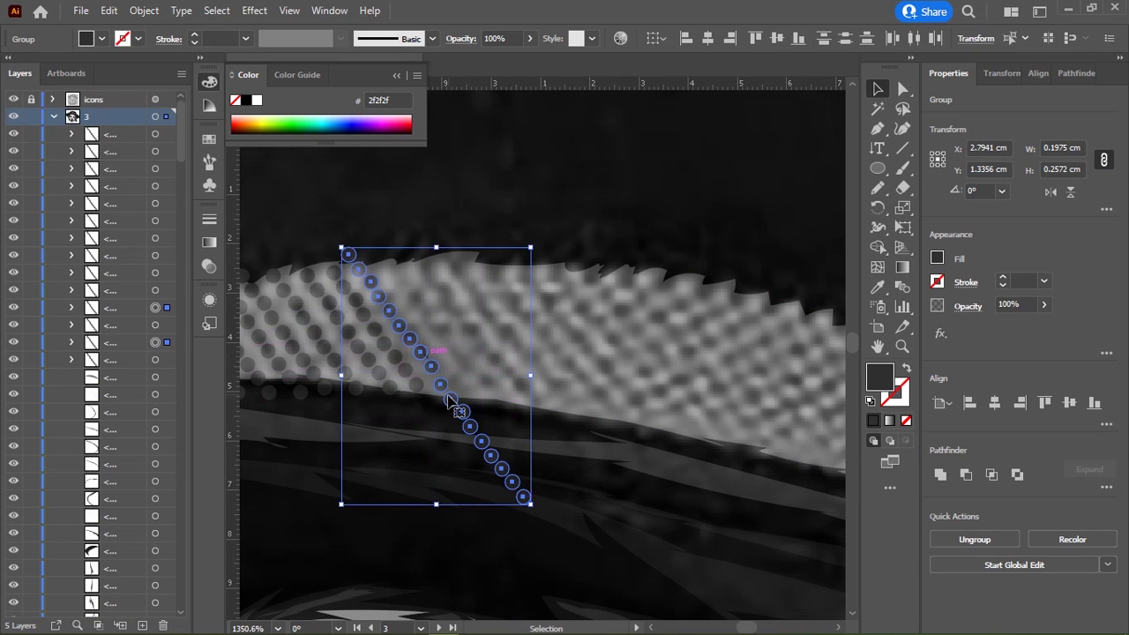
{"action": "key", "text": "ctrl+g"}
Step: Add more dot-row copies toward the band's right end, nudging them into place
{"action": "left_click_drag", "start_coordinate": [423, 354], "coordinate": [516, 353]}
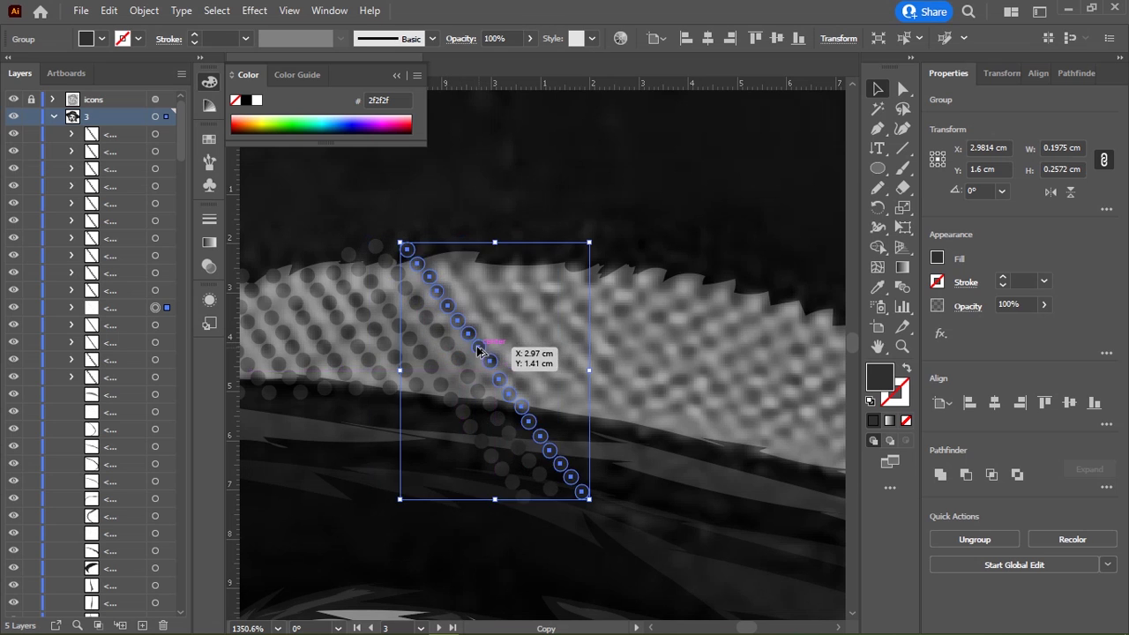
{"action": "key", "text": "a"}
{"action": "key", "text": "Right"}
{"action": "key", "text": "Right"}
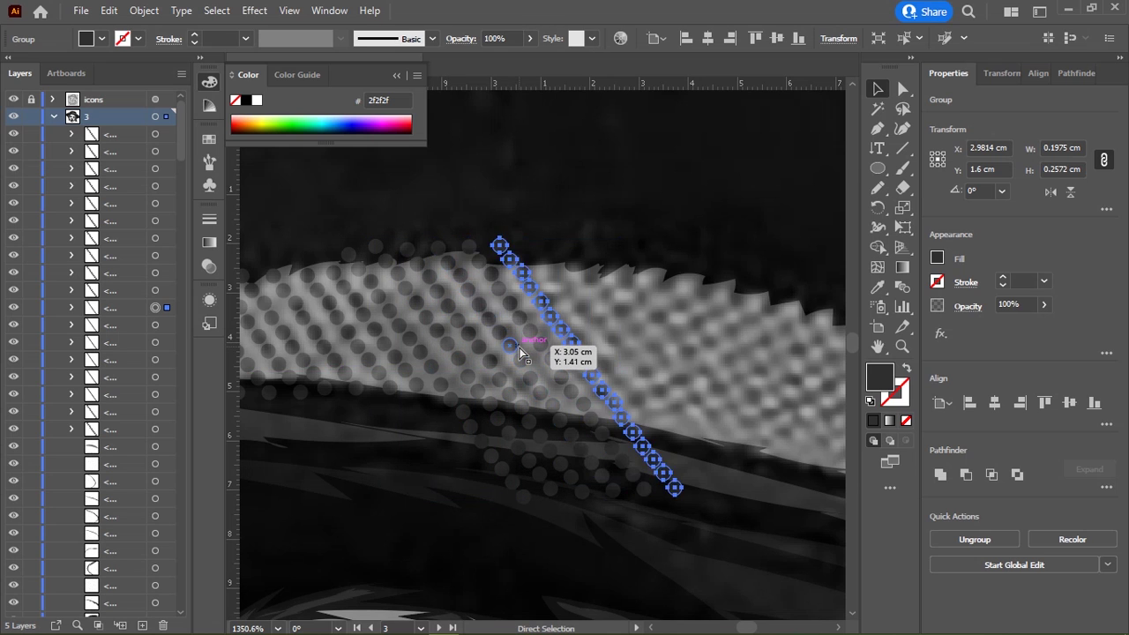
{"action": "key", "text": "Right"}
{"action": "key", "text": "Right"}
{"action": "key", "text": "Right"}
{"action": "key", "text": "Right"}
{"action": "key", "text": "Right"}
{"action": "left_click_drag", "start_coordinate": [517, 344], "coordinate": [243, 296]}
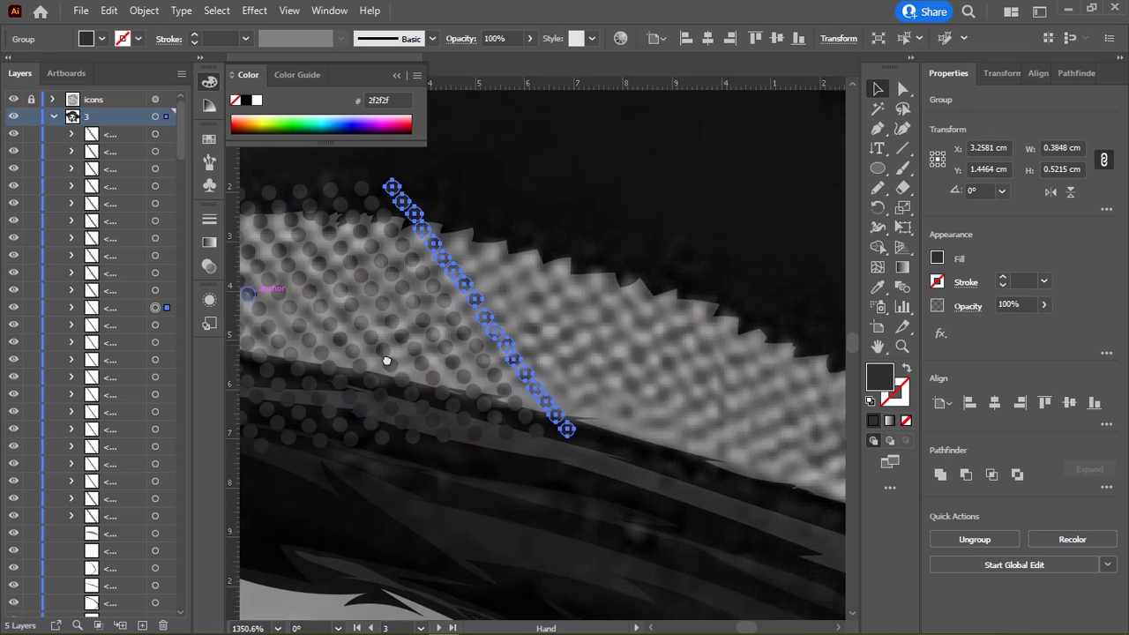
{"action": "mouse_move", "coordinate": [476, 333]}
{"action": "left_mouse_down"}
{"action": "mouse_move", "coordinate": [594, 406]}
{"action": "mouse_move", "coordinate": [609, 391]}
{"action": "mouse_move", "coordinate": [663, 420]}
{"action": "mouse_move", "coordinate": [661, 409]}
{"action": "mouse_move", "coordinate": [392, 291]}
{"action": "mouse_move", "coordinate": [535, 339]}
{"action": "mouse_move", "coordinate": [588, 376]}
{"action": "mouse_move", "coordinate": [615, 372]}
{"action": "mouse_move", "coordinate": [490, 237]}
{"action": "left_mouse_up"}
{"action": "key", "text": "a"}
{"action": "key", "text": "v"}
{"action": "left_click_drag", "start_coordinate": [498, 275], "coordinate": [610, 325]}
{"action": "left_click_drag", "start_coordinate": [604, 314], "coordinate": [676, 347]}
Step: Select all the dot row groups in the Layers panel
{"action": "scroll", "coordinate": [668, 302], "scroll_direction": "down", "scroll_amount": 1}
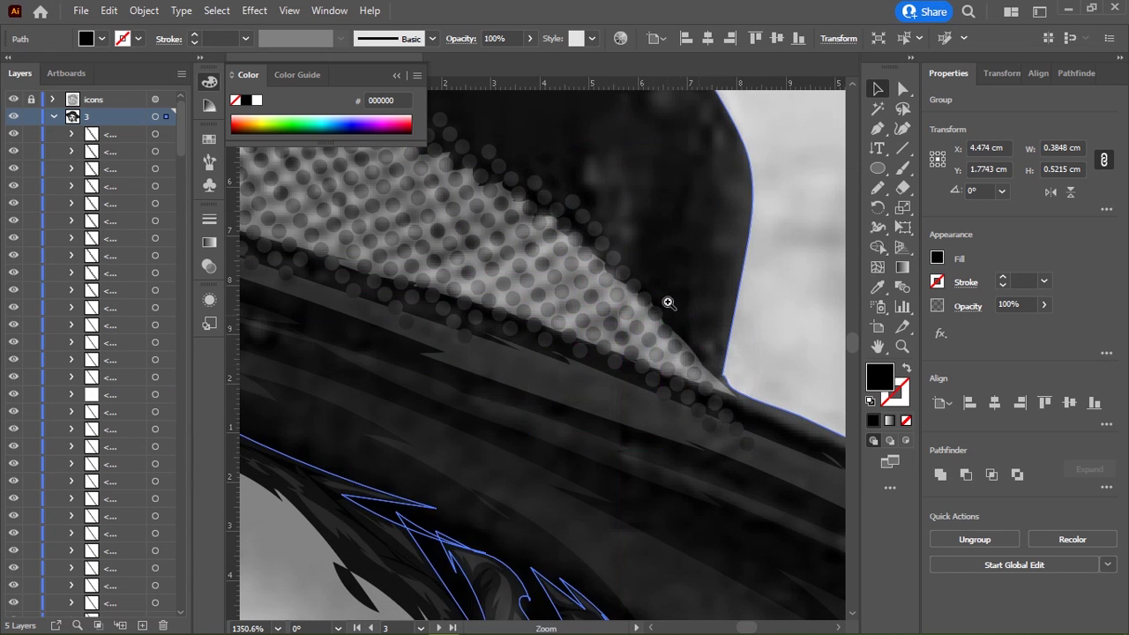
{"action": "scroll", "coordinate": [590, 303], "scroll_direction": "down", "scroll_amount": 2}
{"action": "scroll", "coordinate": [589, 304], "scroll_direction": "down", "scroll_amount": 1}
{"action": "mouse_move", "coordinate": [179, 148]}
{"action": "left_mouse_down"}
{"action": "mouse_move", "coordinate": [176, 235]}
{"action": "mouse_move", "coordinate": [176, 196]}
{"action": "left_mouse_up"}
{"action": "left_click", "coordinate": [155, 253], "text": "shift"}
Step: Make the dots a compound path and clip them to the hat-band shape
{"action": "scroll", "coordinate": [463, 255], "scroll_direction": "down", "scroll_amount": 1}
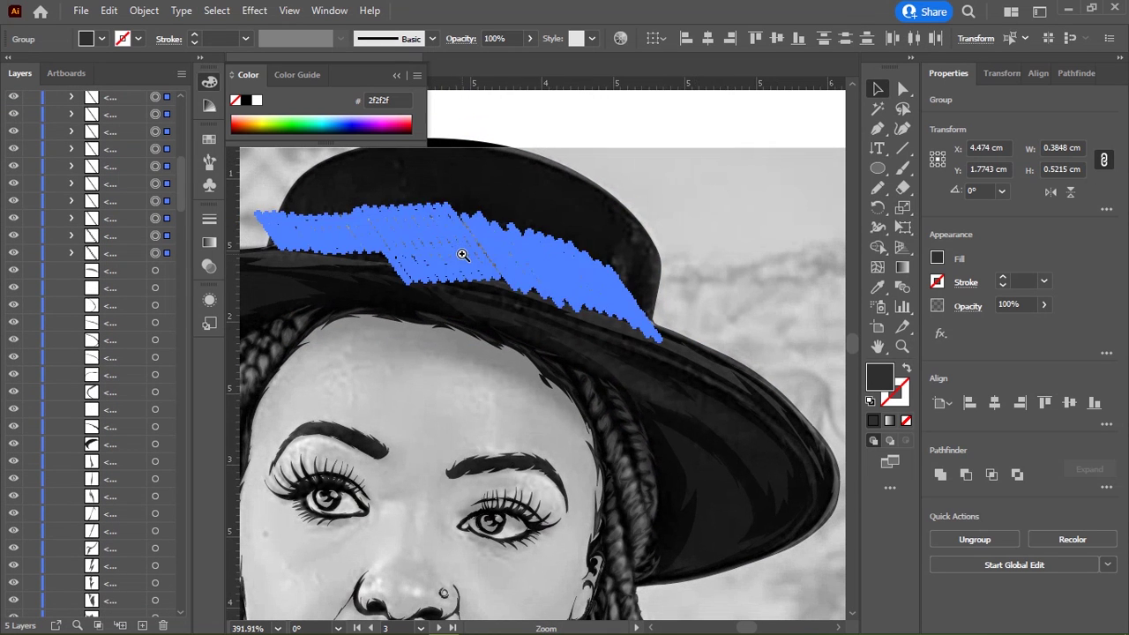
{"action": "key", "text": "ctrl+8"}
{"action": "left_click_drag", "start_coordinate": [181, 172], "coordinate": [181, 114]}
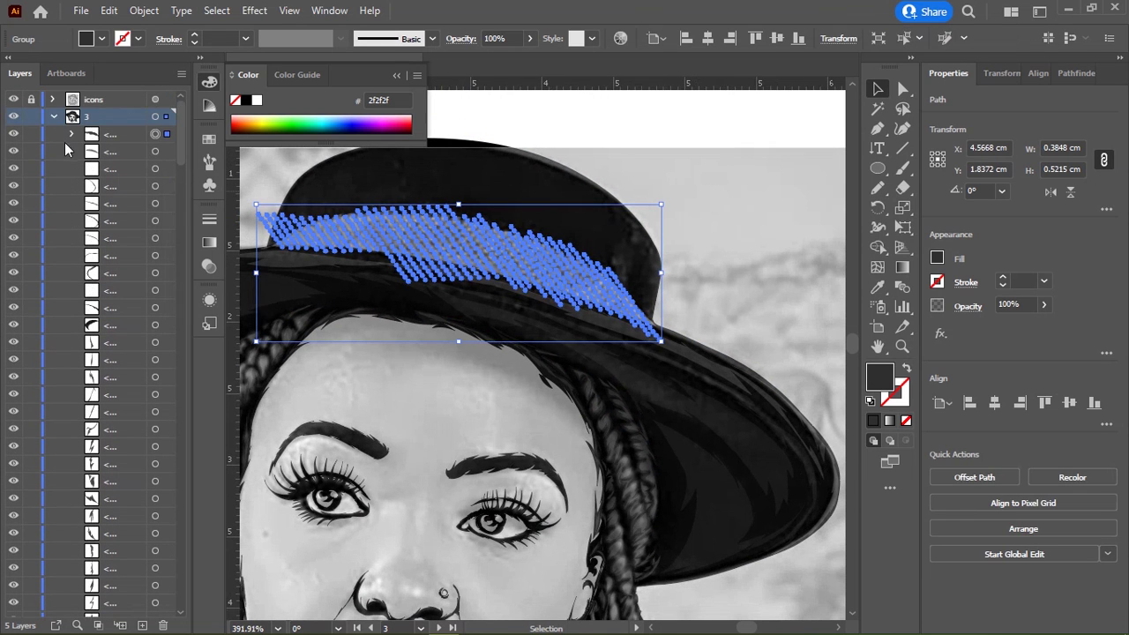
{"action": "left_click", "coordinate": [112, 133]}
{"action": "left_click", "coordinate": [156, 133], "text": "shift"}
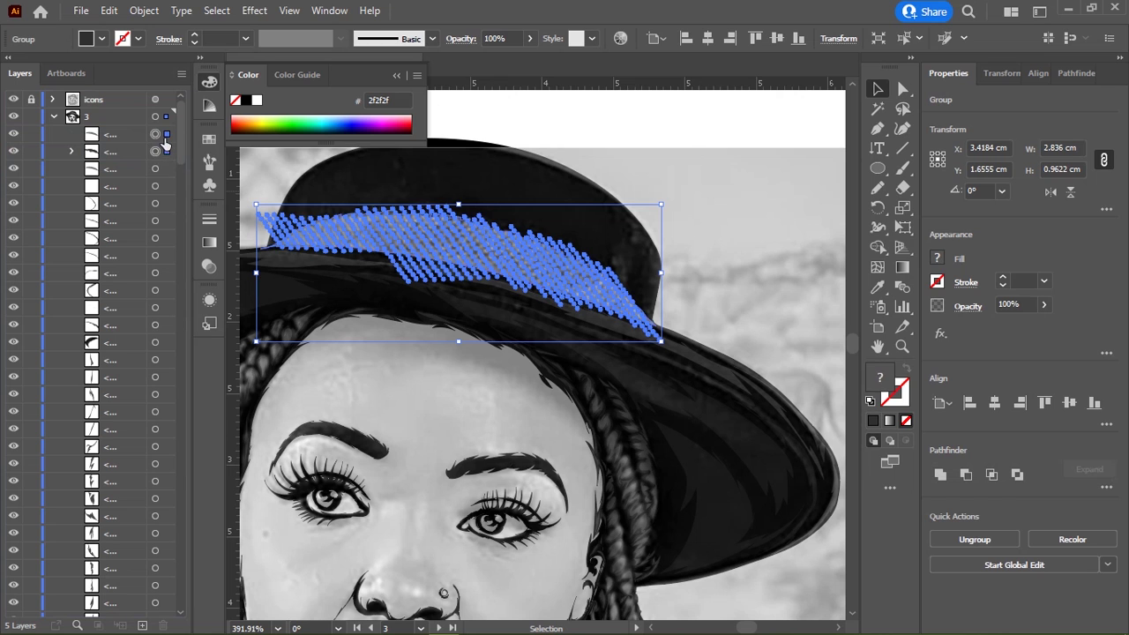
{"action": "key", "text": "ctrl+7"}
Step: Hide the reference photo to check the clipped dot texture, then show it again
{"action": "left_click", "coordinate": [13, 99]}
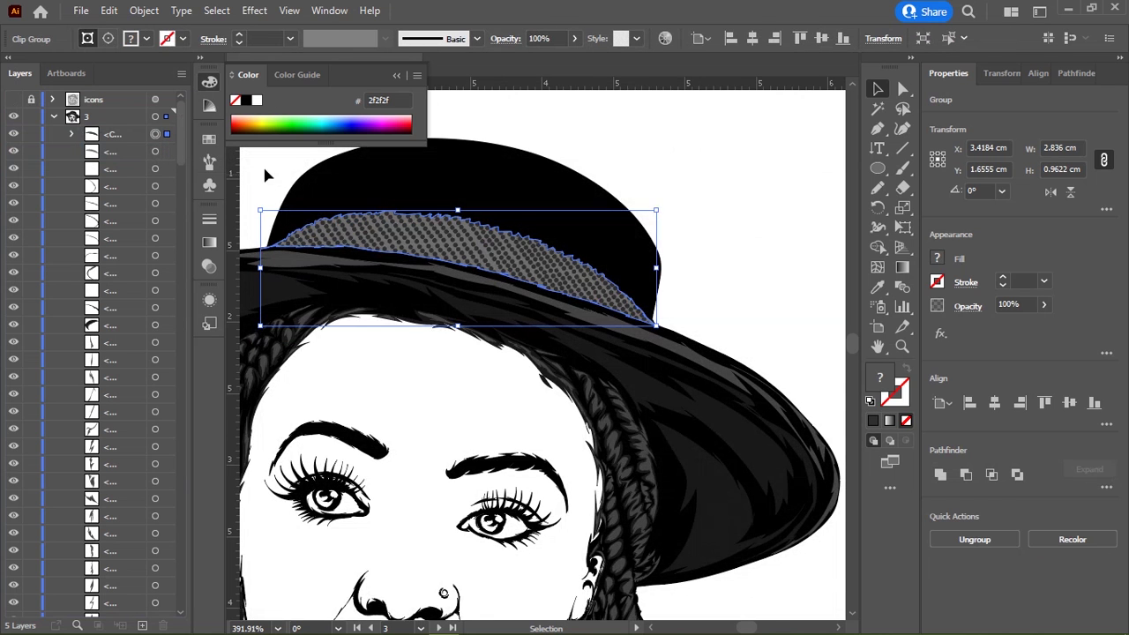
{"action": "left_click", "coordinate": [265, 171]}
{"action": "scroll", "coordinate": [391, 221], "scroll_direction": "down", "scroll_amount": 3}
{"action": "scroll", "coordinate": [375, 207], "scroll_direction": "down", "scroll_amount": 2}
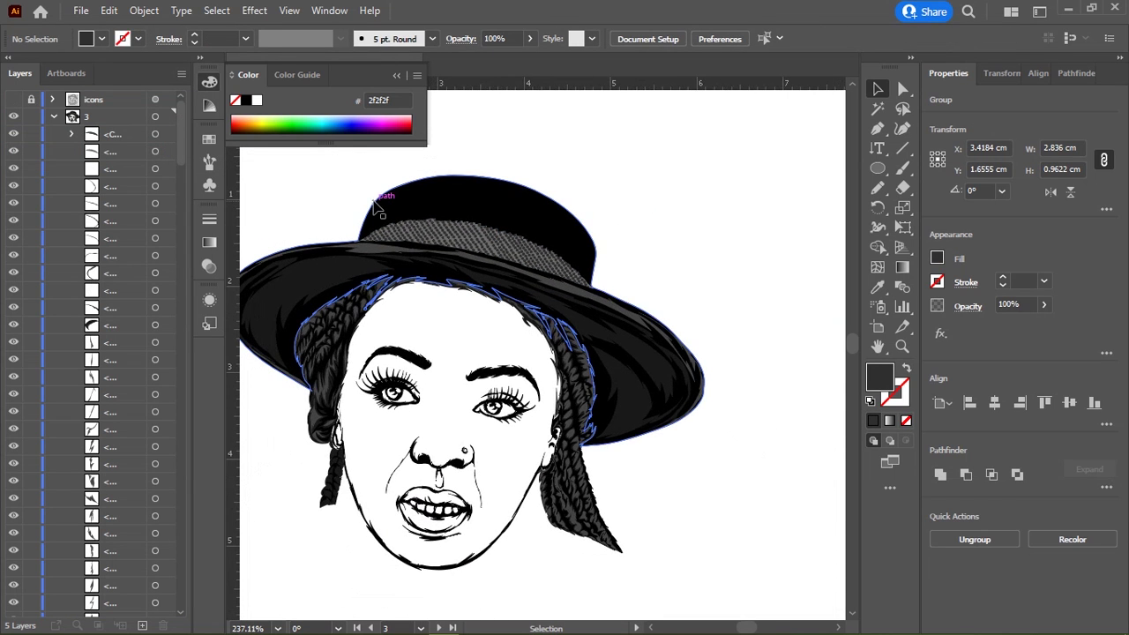
{"action": "left_click", "coordinate": [375, 207]}
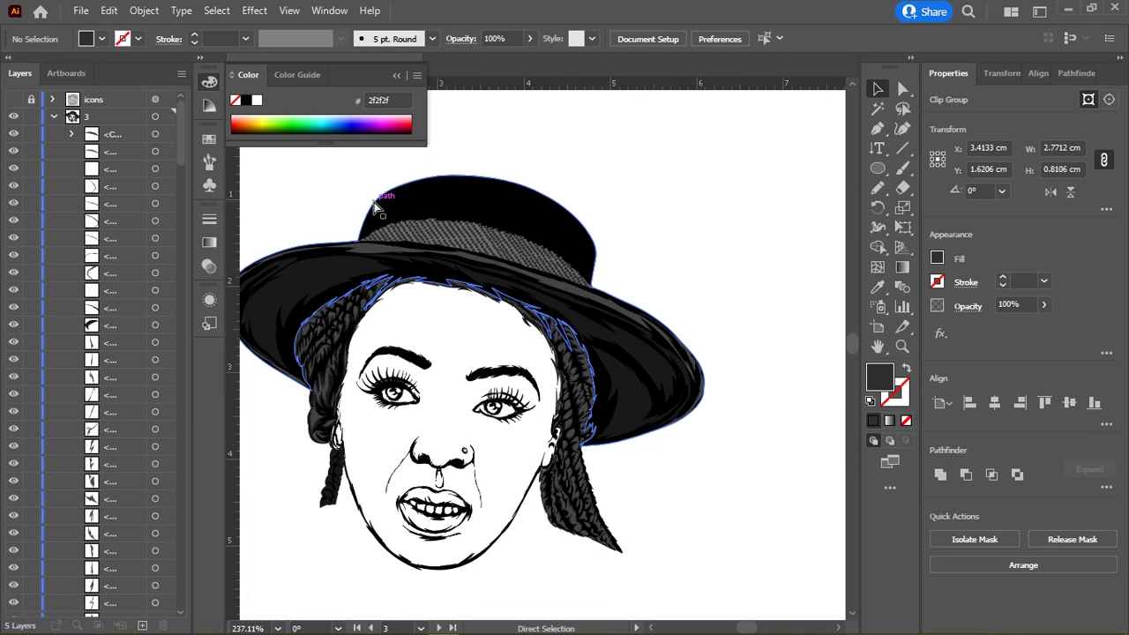
{"action": "left_click", "coordinate": [13, 99]}
{"action": "left_click", "coordinate": [323, 151]}
{"action": "scroll", "coordinate": [448, 181], "scroll_direction": "up", "scroll_amount": 2}
Step: Draw pencil highlight shapes along the hat's upper-left edge, brim and right top edge
{"action": "scroll", "coordinate": [481, 245], "scroll_direction": "up", "scroll_amount": 2}
{"action": "key", "text": "n"}
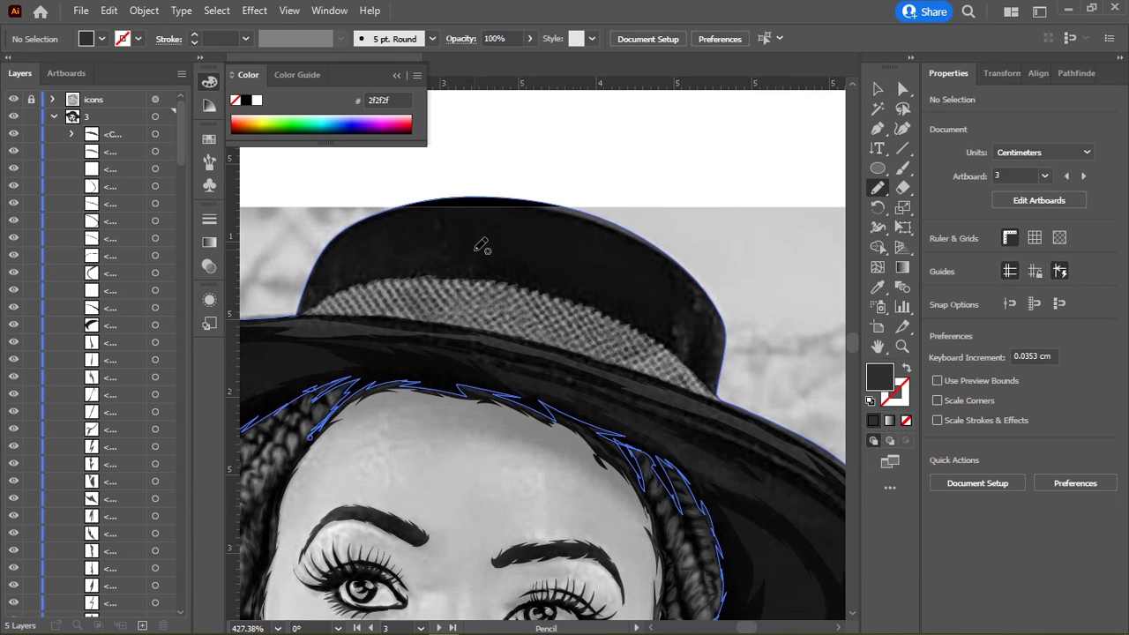
{"action": "scroll", "coordinate": [481, 246], "scroll_direction": "up", "scroll_amount": 2}
{"action": "mouse_move", "coordinate": [329, 237]}
{"action": "left_mouse_down"}
{"action": "mouse_move", "coordinate": [402, 247]}
{"action": "mouse_move", "coordinate": [334, 231]}
{"action": "left_mouse_up"}
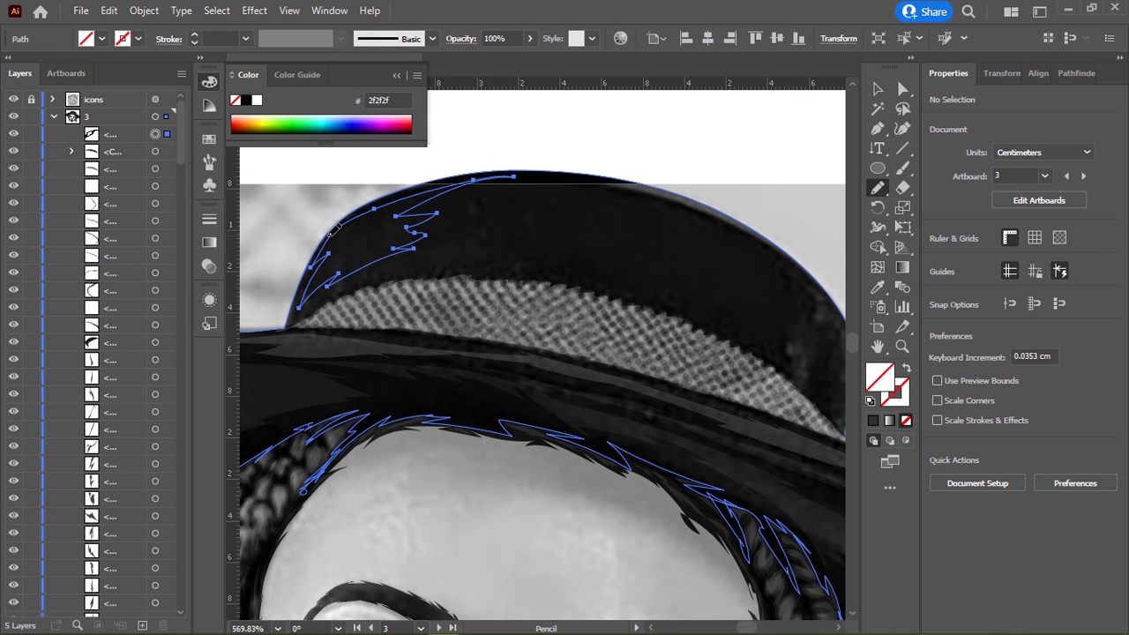
{"action": "left_click", "coordinate": [14, 99]}
{"action": "left_click_drag", "start_coordinate": [256, 350], "coordinate": [310, 346]}
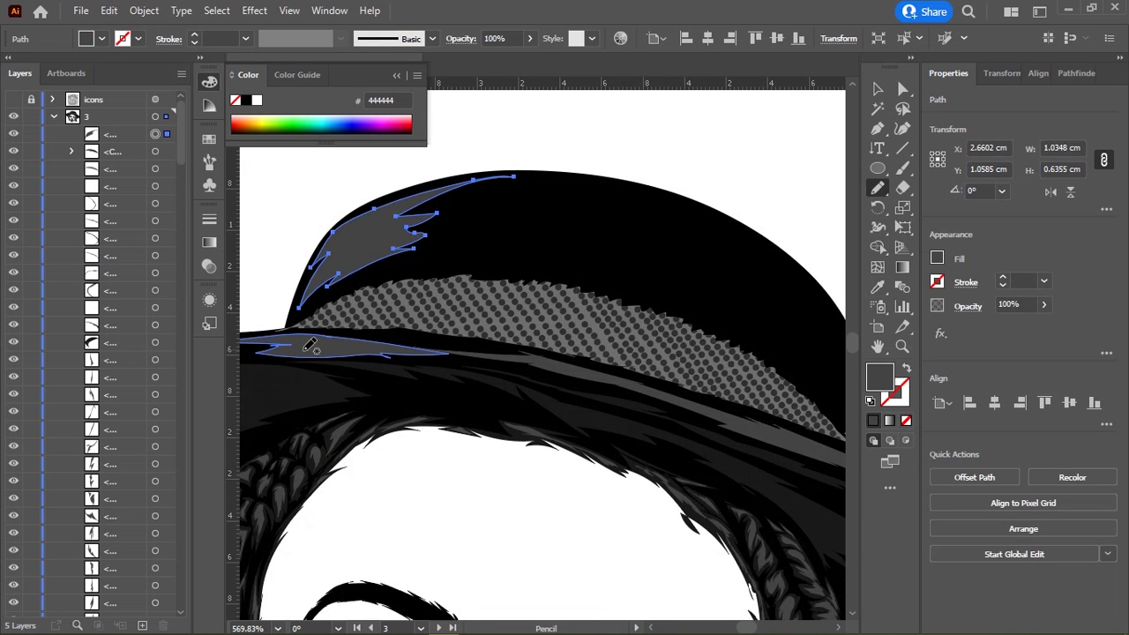
{"action": "scroll", "coordinate": [311, 346], "scroll_direction": "right", "scroll_amount": 3}
{"action": "scroll", "coordinate": [450, 242], "scroll_direction": "up", "scroll_amount": 1}
{"action": "mouse_move", "coordinate": [362, 187]}
{"action": "left_mouse_down"}
{"action": "mouse_move", "coordinate": [610, 298]}
{"action": "mouse_move", "coordinate": [380, 189]}
{"action": "left_mouse_up"}
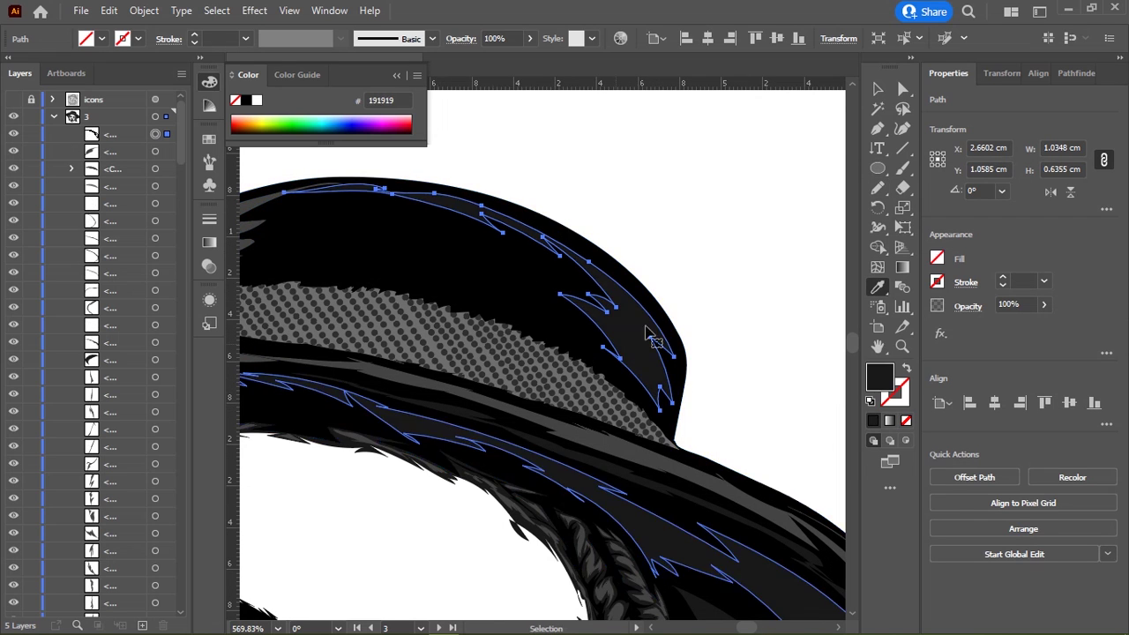
Step: Draw a highlight shape across the hat crown and give it the grey fill
{"action": "left_click", "coordinate": [603, 270], "text": "alt"}
{"action": "left_click", "coordinate": [562, 260], "text": "alt"}
{"action": "left_click_drag", "start_coordinate": [562, 260], "coordinate": [615, 297]}
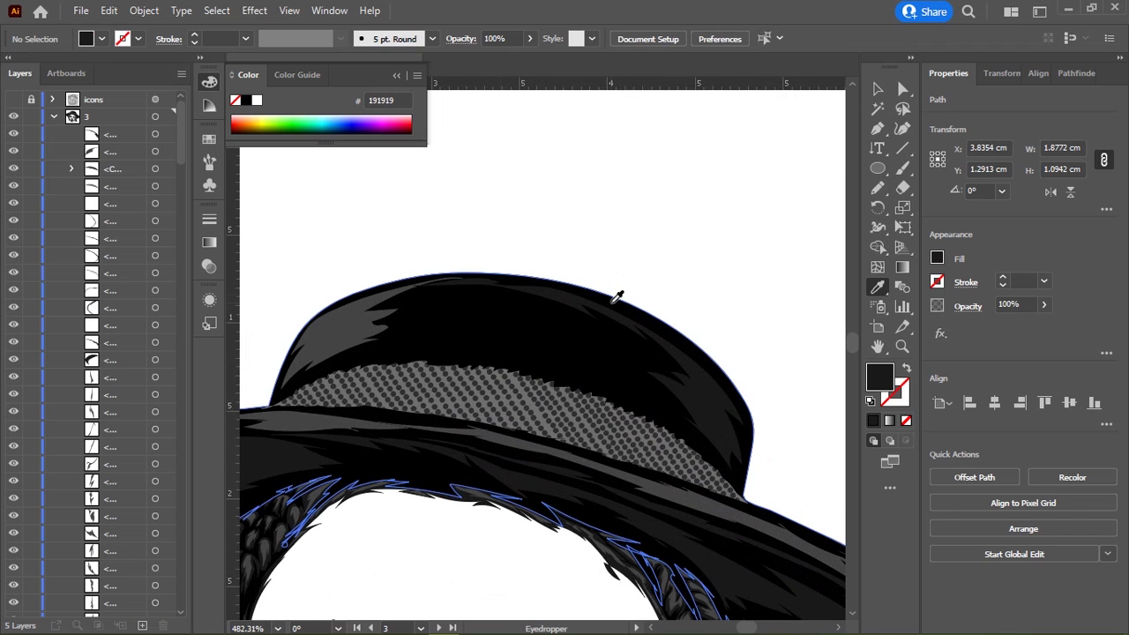
{"action": "key", "text": "n"}
{"action": "mouse_move", "coordinate": [497, 309]}
{"action": "left_mouse_down"}
{"action": "mouse_move", "coordinate": [433, 312]}
{"action": "mouse_move", "coordinate": [542, 362]}
{"action": "mouse_move", "coordinate": [510, 303]}
{"action": "left_mouse_up"}
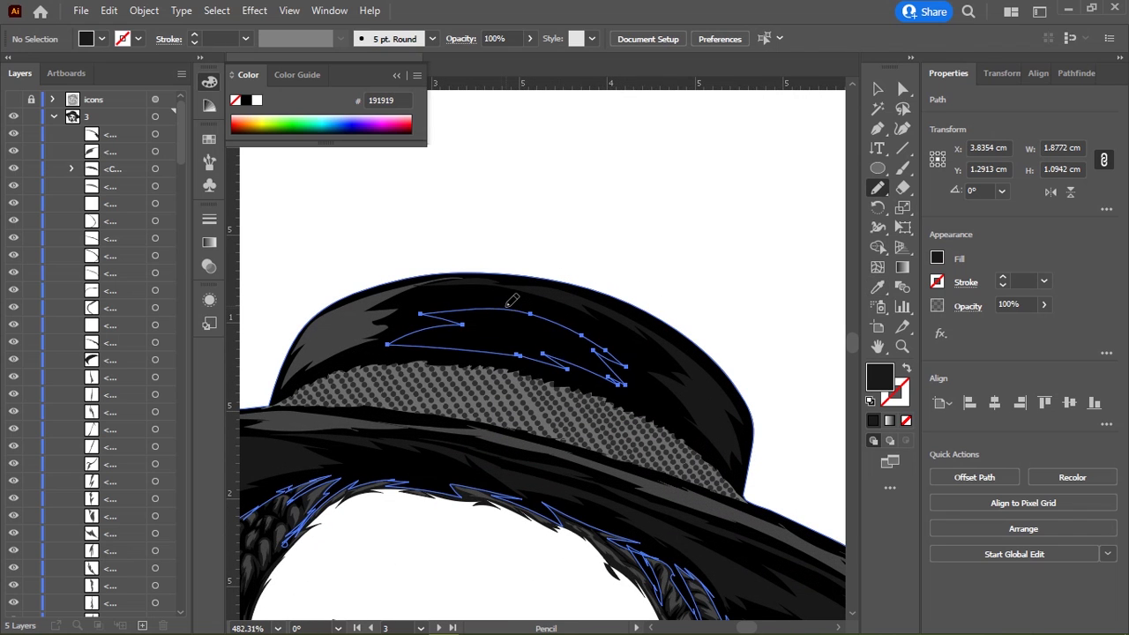
{"action": "key", "text": "i"}
{"action": "left_click", "coordinate": [353, 323]}
{"action": "scroll", "coordinate": [494, 273], "scroll_direction": "down", "scroll_amount": 3}
{"action": "left_click", "coordinate": [618, 262]}
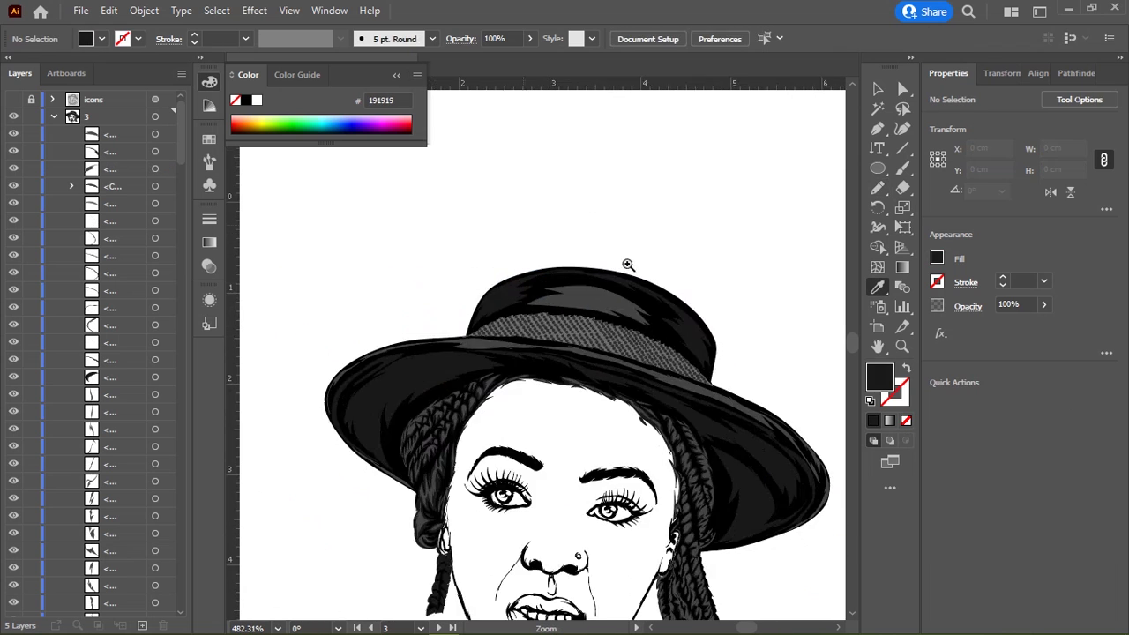
{"action": "scroll", "coordinate": [622, 263], "scroll_direction": "down", "scroll_amount": 3}
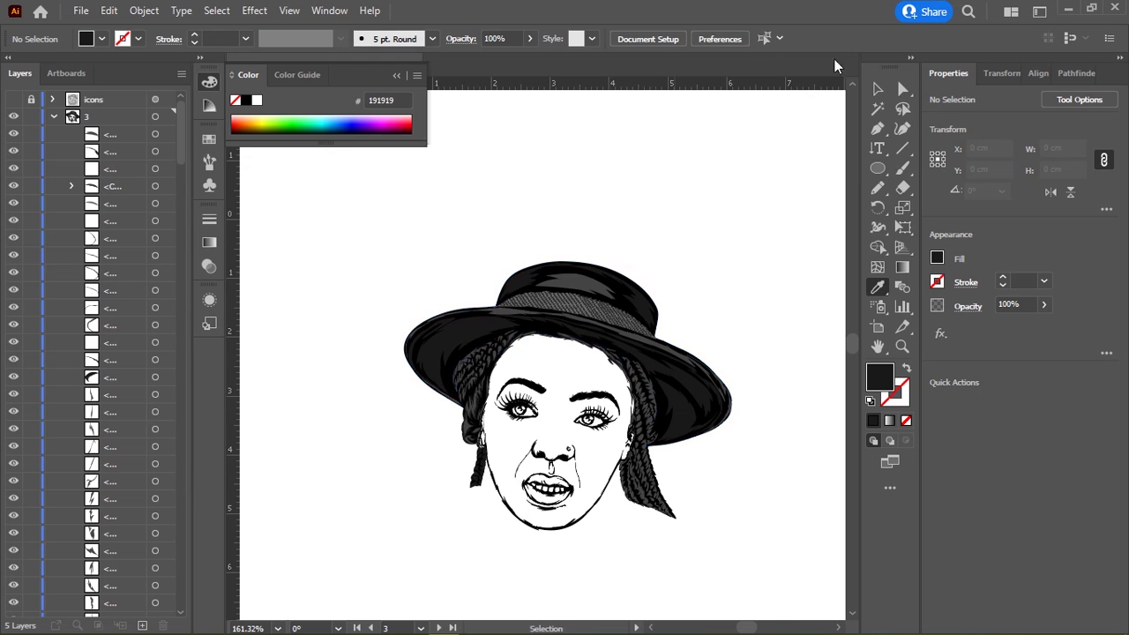
{"action": "left_click", "coordinate": [879, 89]}
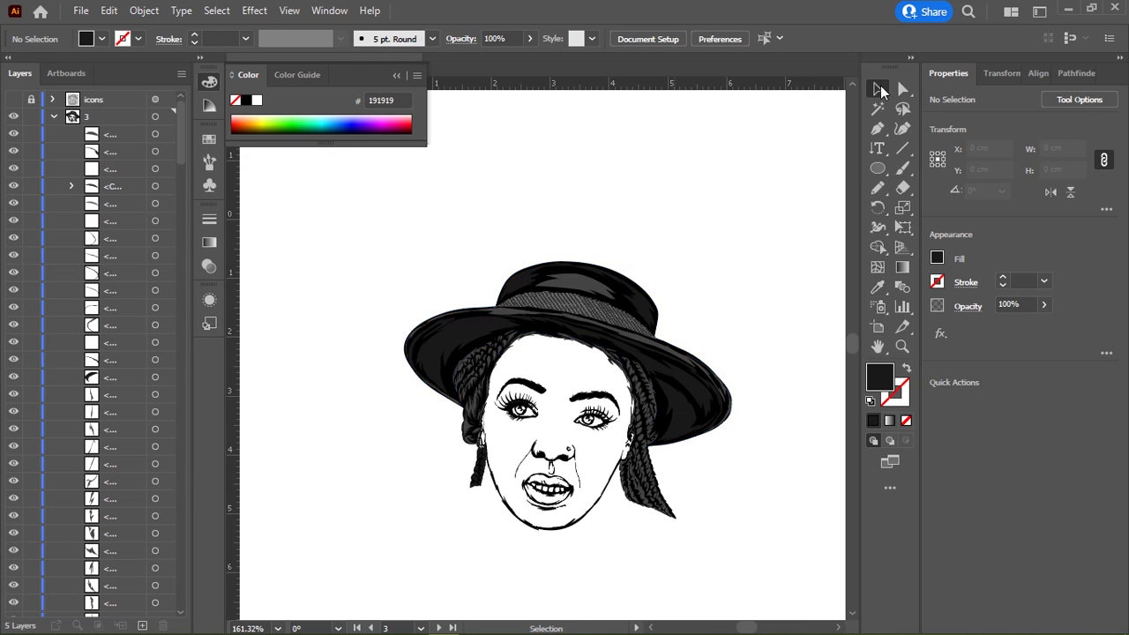
{"action": "left_click", "coordinate": [801, 167]}
{"action": "scroll", "coordinate": [524, 390], "scroll_direction": "up", "scroll_amount": 2}
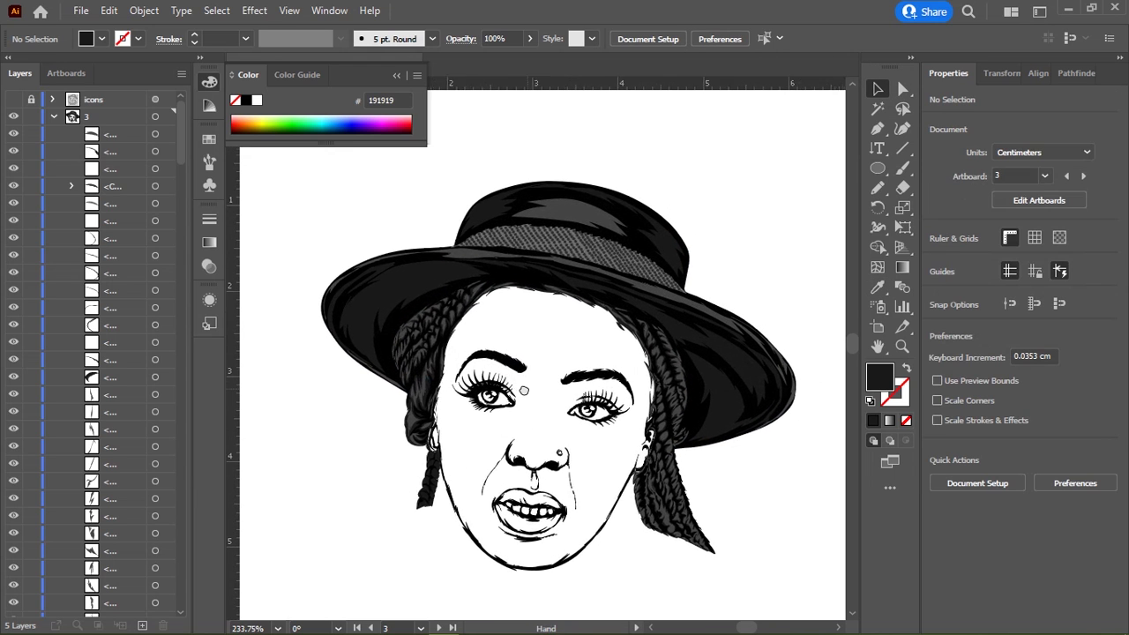
{"action": "scroll", "coordinate": [529, 379], "scroll_direction": "up", "scroll_amount": 1}
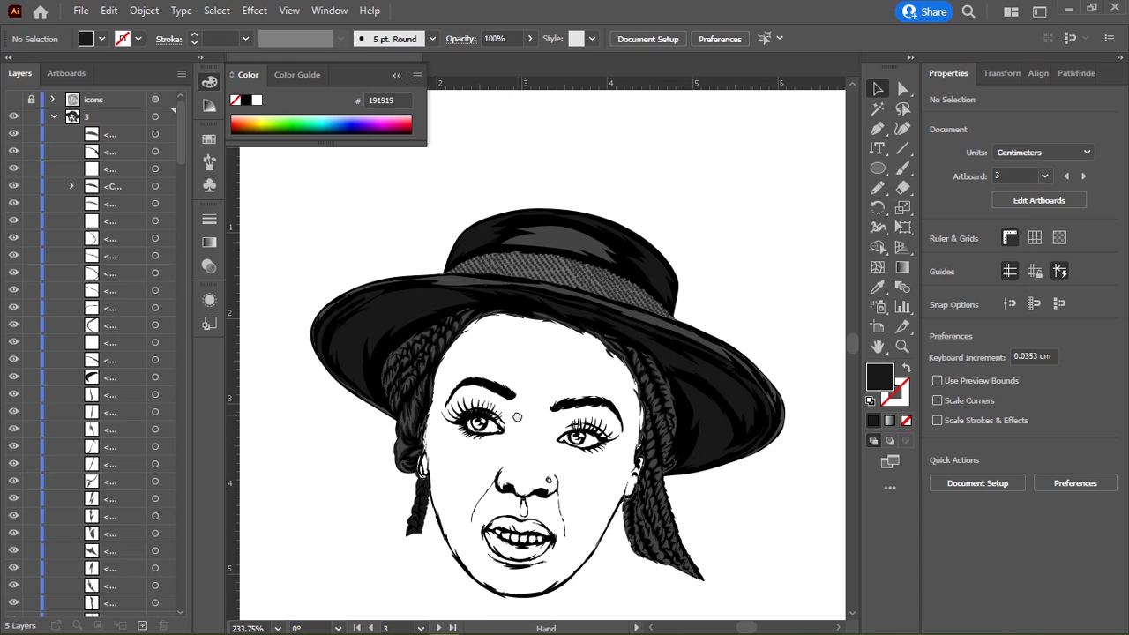
Step: Draw the first highlight strand in the lower braid and fill it grey #444444
{"action": "scroll", "coordinate": [530, 467], "scroll_direction": "up", "scroll_amount": 2}
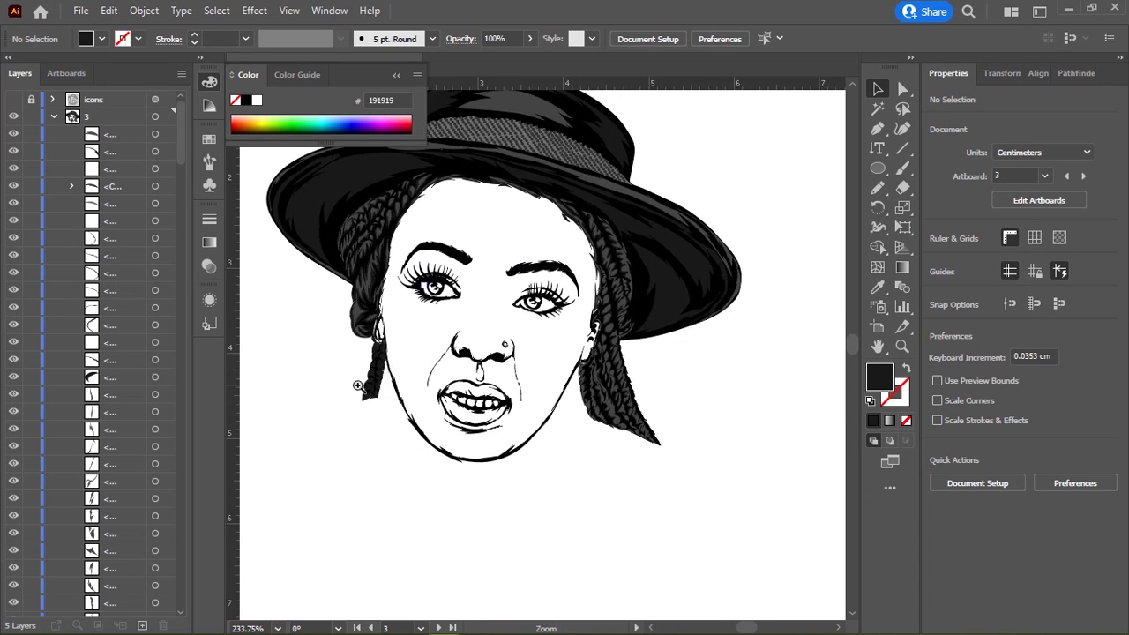
{"action": "scroll", "coordinate": [494, 423], "scroll_direction": "up", "scroll_amount": 3}
{"action": "scroll", "coordinate": [476, 388], "scroll_direction": "up", "scroll_amount": 3}
{"action": "key", "text": "n"}
{"action": "scroll", "coordinate": [406, 406], "scroll_direction": "up", "scroll_amount": 2}
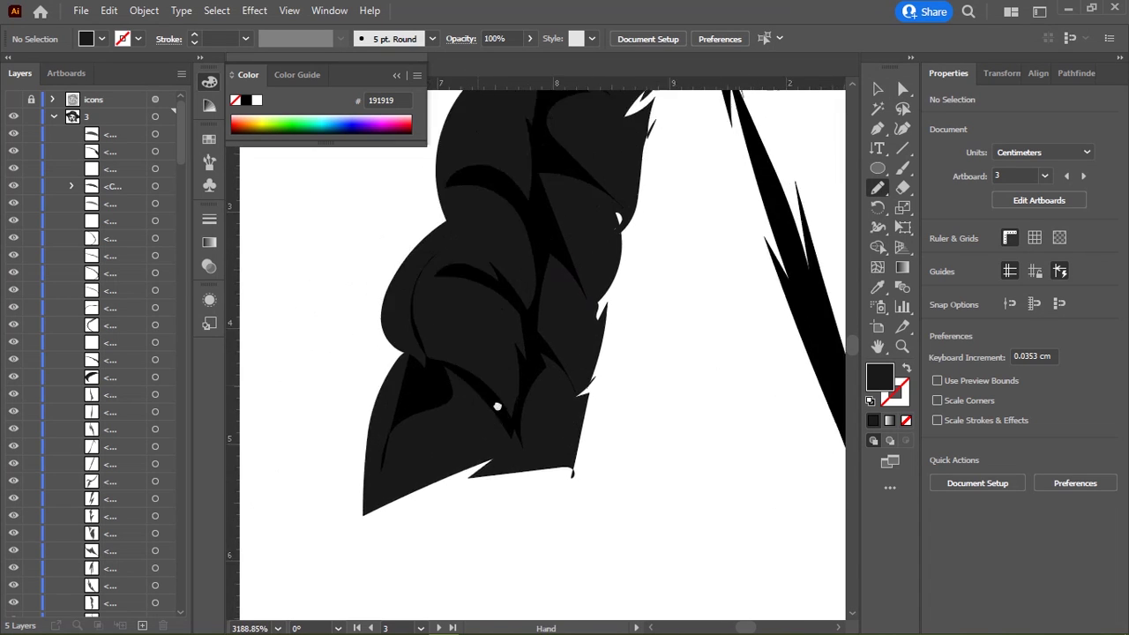
{"action": "mouse_move", "coordinate": [469, 406]}
{"action": "left_mouse_down"}
{"action": "mouse_move", "coordinate": [461, 416]}
{"action": "mouse_move", "coordinate": [497, 433]}
{"action": "mouse_move", "coordinate": [517, 396]}
{"action": "mouse_move", "coordinate": [476, 408]}
{"action": "left_mouse_up"}
{"action": "scroll", "coordinate": [620, 351], "scroll_direction": "down", "scroll_amount": 3}
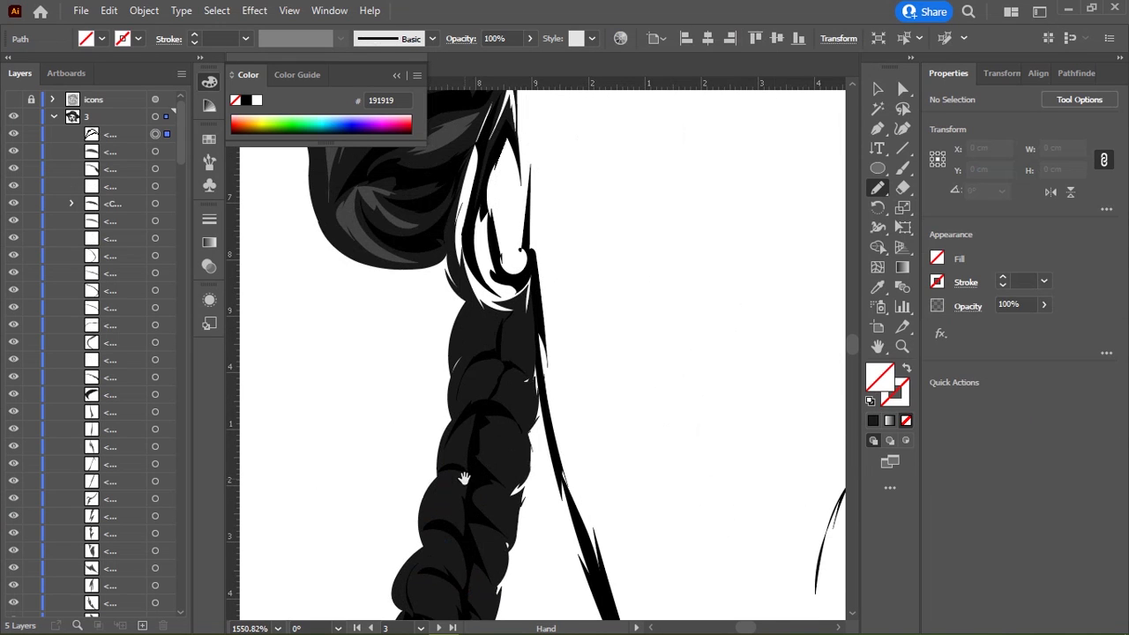
{"action": "key", "text": "i"}
{"action": "left_click", "coordinate": [360, 216]}
{"action": "scroll", "coordinate": [536, 335], "scroll_direction": "up", "scroll_amount": 3}
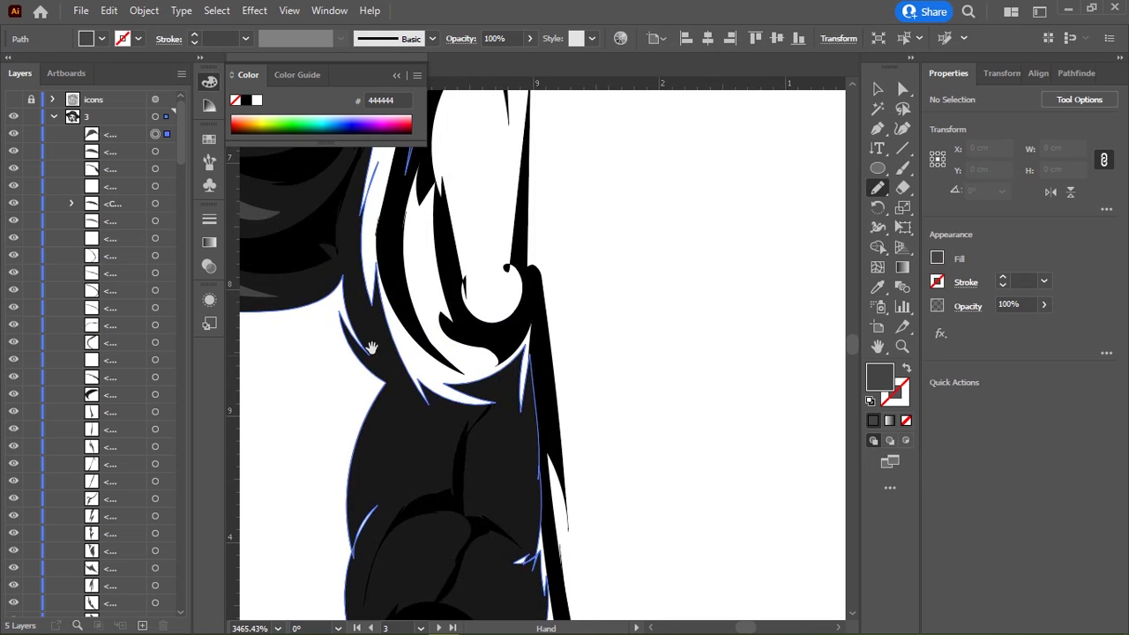
Step: Draw more grey highlight strands along the hair edge and middle braid sections
{"action": "left_click_drag", "start_coordinate": [365, 323], "coordinate": [354, 261]}
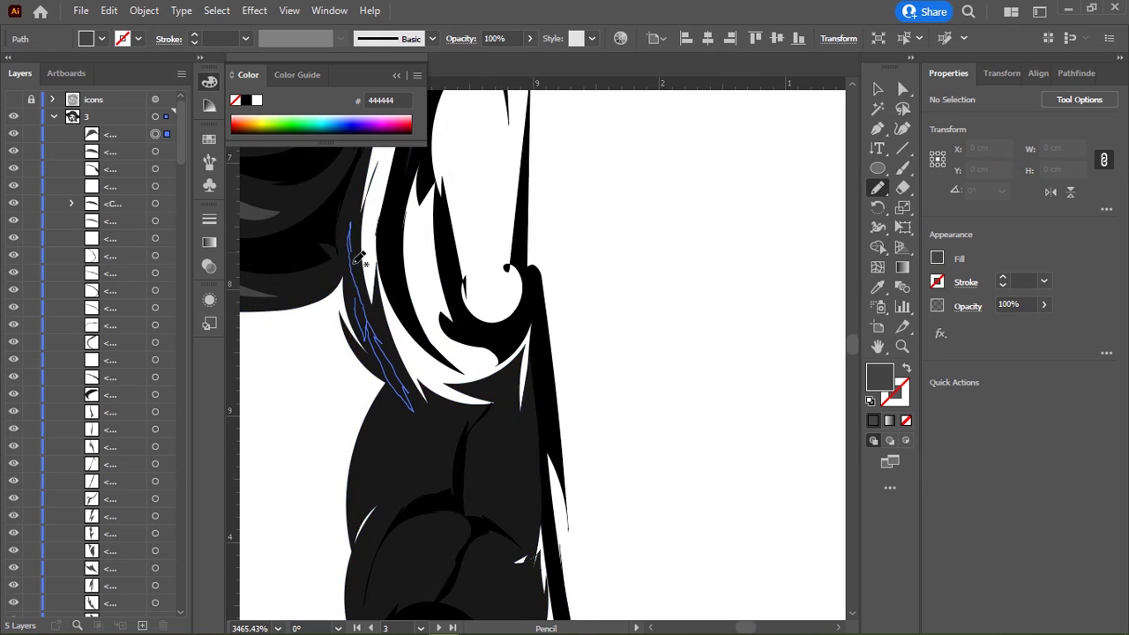
{"action": "mouse_move", "coordinate": [410, 436]}
{"action": "left_mouse_down"}
{"action": "mouse_move", "coordinate": [414, 332]}
{"action": "mouse_move", "coordinate": [477, 316]}
{"action": "left_mouse_up"}
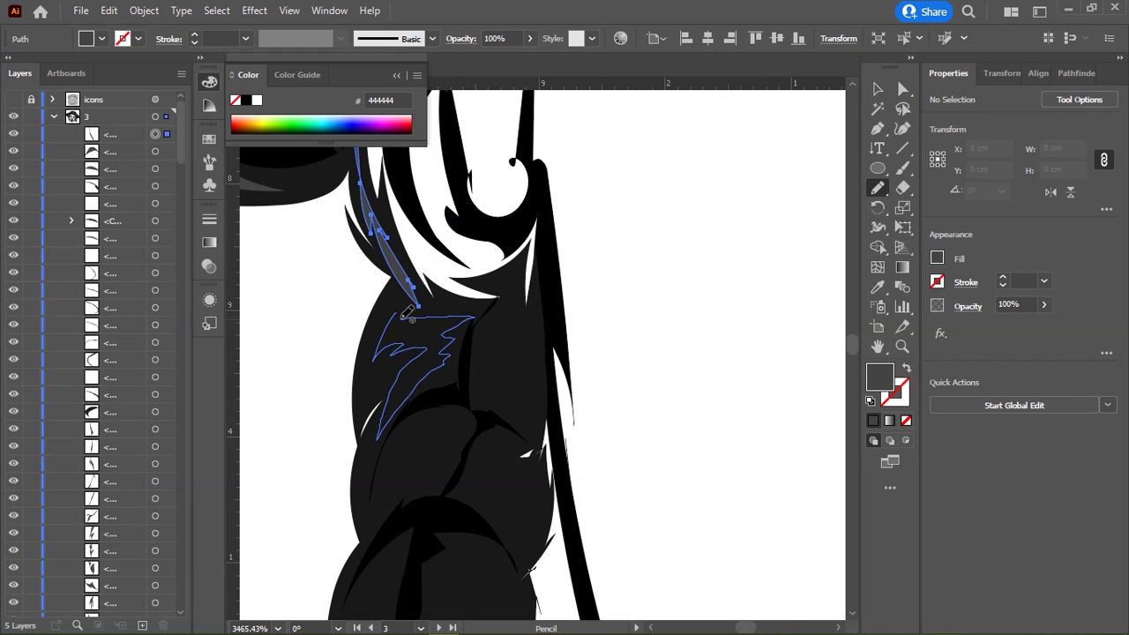
{"action": "mouse_move", "coordinate": [505, 313]}
{"action": "left_mouse_down"}
{"action": "mouse_move", "coordinate": [391, 272]}
{"action": "mouse_move", "coordinate": [376, 348]}
{"action": "mouse_move", "coordinate": [395, 265]}
{"action": "left_mouse_up"}
{"action": "mouse_move", "coordinate": [487, 352]}
{"action": "left_mouse_down"}
{"action": "mouse_move", "coordinate": [540, 292]}
{"action": "mouse_move", "coordinate": [663, 221]}
{"action": "left_mouse_up"}
{"action": "mouse_move", "coordinate": [496, 258]}
{"action": "left_mouse_down"}
{"action": "mouse_move", "coordinate": [509, 263]}
{"action": "mouse_move", "coordinate": [382, 179]}
{"action": "left_mouse_up"}
{"action": "mouse_move", "coordinate": [394, 236]}
{"action": "left_mouse_down"}
{"action": "mouse_move", "coordinate": [426, 189]}
{"action": "mouse_move", "coordinate": [396, 236]}
{"action": "left_mouse_up"}
{"action": "mouse_move", "coordinate": [373, 311]}
{"action": "left_mouse_down"}
{"action": "mouse_move", "coordinate": [409, 226]}
{"action": "mouse_move", "coordinate": [316, 271]}
{"action": "mouse_move", "coordinate": [364, 218]}
{"action": "left_mouse_up"}
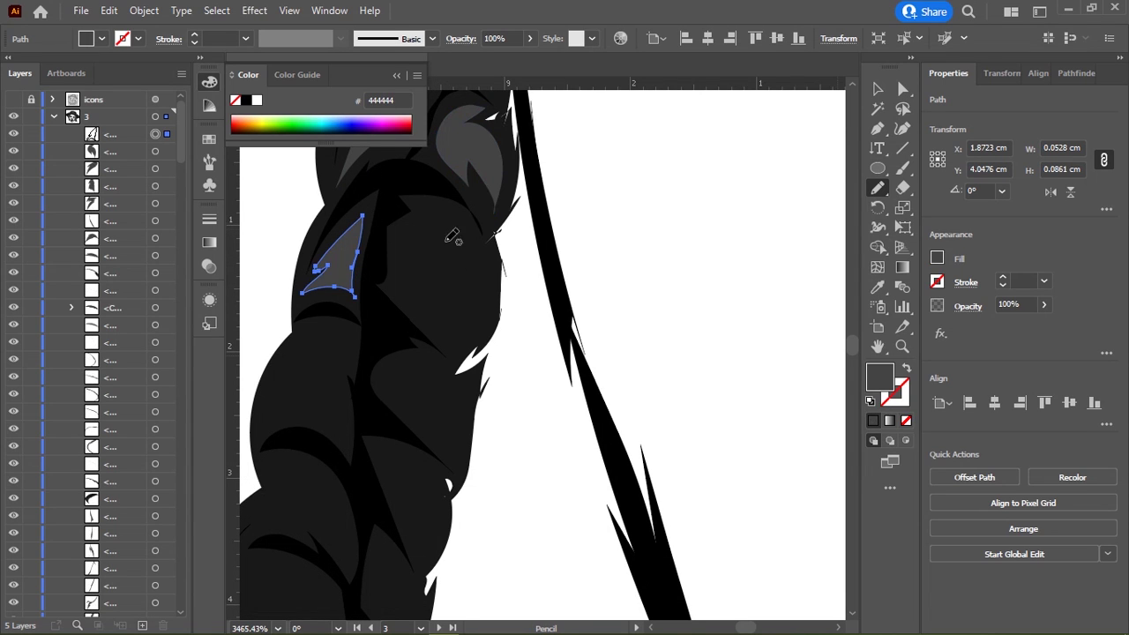
{"action": "left_click_drag", "start_coordinate": [479, 258], "coordinate": [477, 291]}
{"action": "mouse_move", "coordinate": [470, 393]}
{"action": "left_mouse_down"}
{"action": "mouse_move", "coordinate": [496, 282]}
{"action": "mouse_move", "coordinate": [473, 330]}
{"action": "mouse_move", "coordinate": [468, 281]}
{"action": "left_mouse_up"}
{"action": "mouse_move", "coordinate": [292, 315]}
{"action": "left_mouse_down"}
{"action": "mouse_move", "coordinate": [363, 302]}
{"action": "mouse_move", "coordinate": [373, 232]}
{"action": "mouse_move", "coordinate": [309, 273]}
{"action": "left_mouse_up"}
{"action": "left_click_drag", "start_coordinate": [305, 315], "coordinate": [293, 318]}
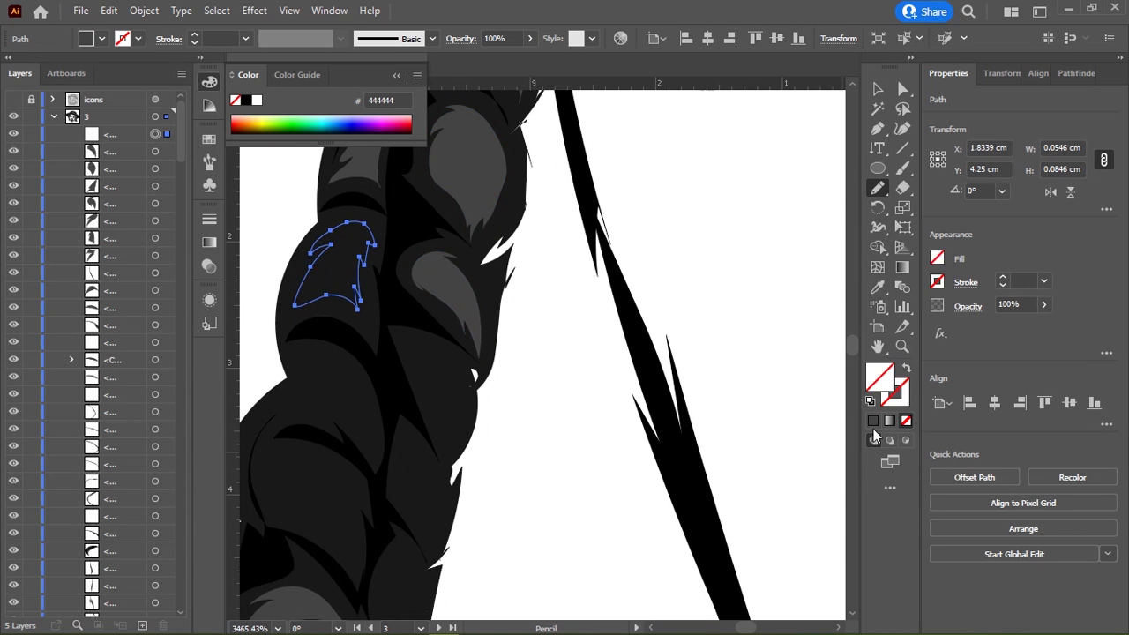
Step: Continue drawing grey highlight strands down to the braid's tip
{"action": "left_click_drag", "start_coordinate": [424, 349], "coordinate": [431, 238]}
{"action": "mouse_move", "coordinate": [419, 236]}
{"action": "left_mouse_down"}
{"action": "mouse_move", "coordinate": [476, 273]}
{"action": "mouse_move", "coordinate": [427, 231]}
{"action": "left_mouse_up"}
{"action": "mouse_move", "coordinate": [449, 395]}
{"action": "left_mouse_down"}
{"action": "mouse_move", "coordinate": [417, 334]}
{"action": "mouse_move", "coordinate": [448, 397]}
{"action": "left_mouse_up"}
{"action": "key", "text": "slash"}
{"action": "left_click_drag", "start_coordinate": [720, 392], "coordinate": [775, 300]}
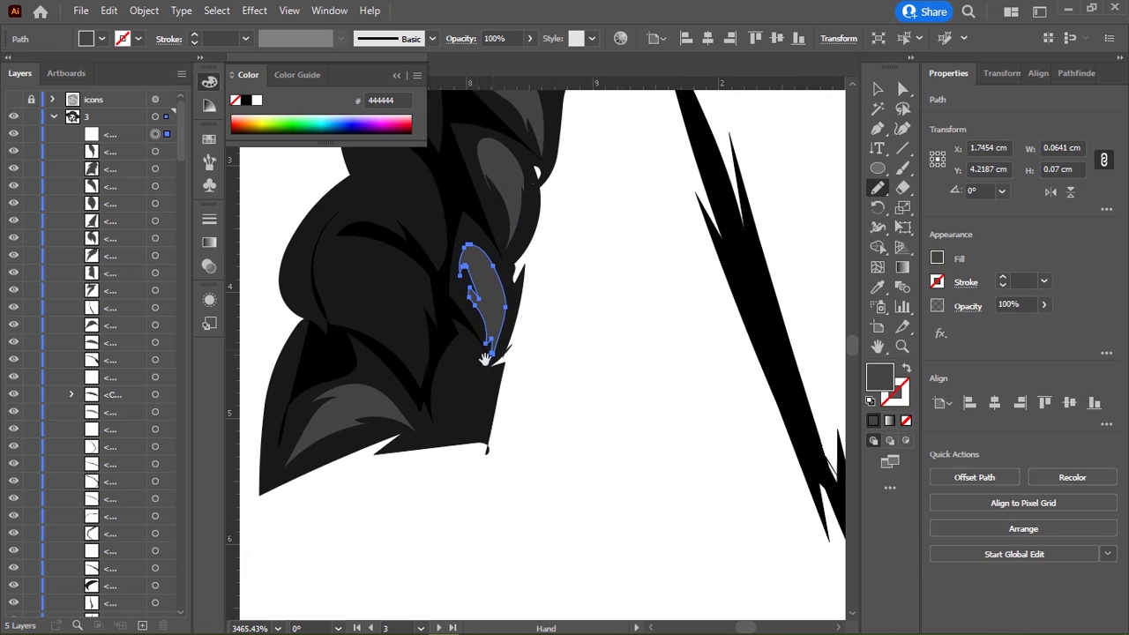
{"action": "left_click_drag", "start_coordinate": [465, 352], "coordinate": [487, 408]}
{"action": "left_click_drag", "start_coordinate": [473, 341], "coordinate": [476, 346]}
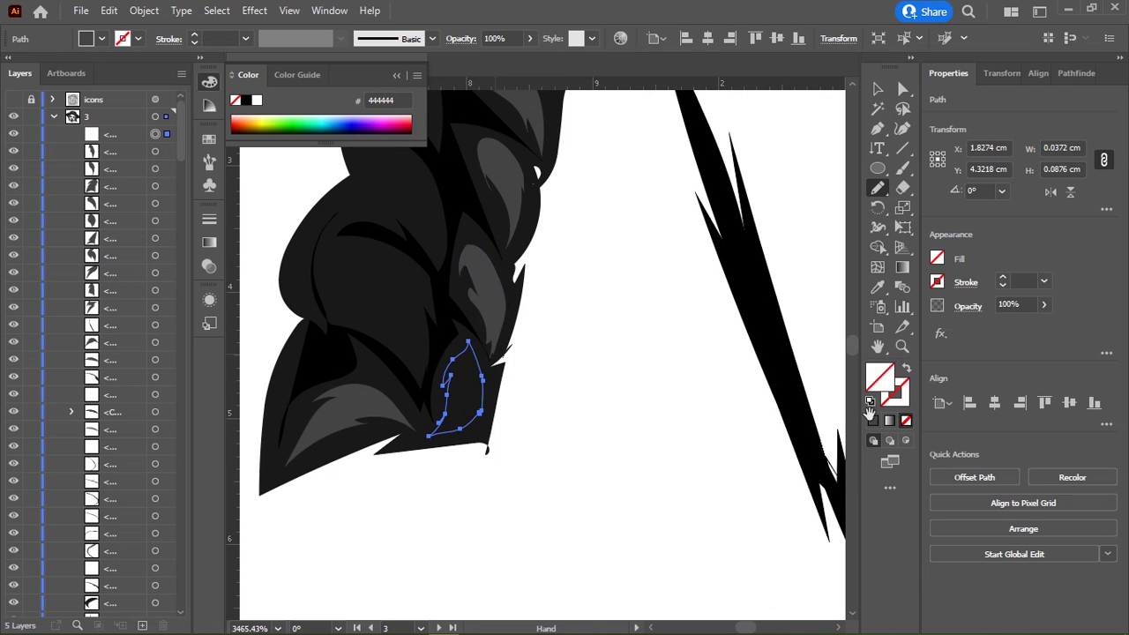
{"action": "left_click_drag", "start_coordinate": [419, 281], "coordinate": [441, 353]}
{"action": "mouse_move", "coordinate": [356, 367]}
{"action": "left_mouse_down"}
{"action": "mouse_move", "coordinate": [397, 375]}
{"action": "mouse_move", "coordinate": [358, 368]}
{"action": "left_mouse_up"}
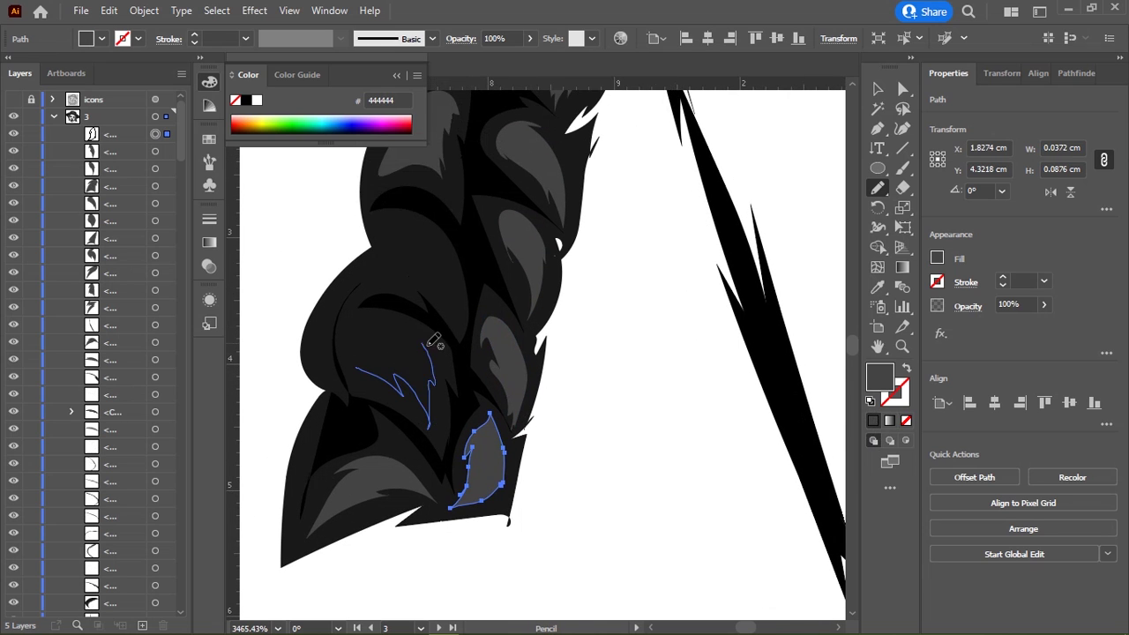
{"action": "left_click_drag", "start_coordinate": [521, 355], "coordinate": [504, 441]}
{"action": "mouse_move", "coordinate": [328, 369]}
{"action": "left_mouse_down"}
{"action": "mouse_move", "coordinate": [344, 359]}
{"action": "mouse_move", "coordinate": [318, 472]}
{"action": "left_mouse_up"}
Step: Fill the last braid strand dark grey, deselect it, and recentre the portrait
{"action": "left_click", "coordinate": [873, 421]}
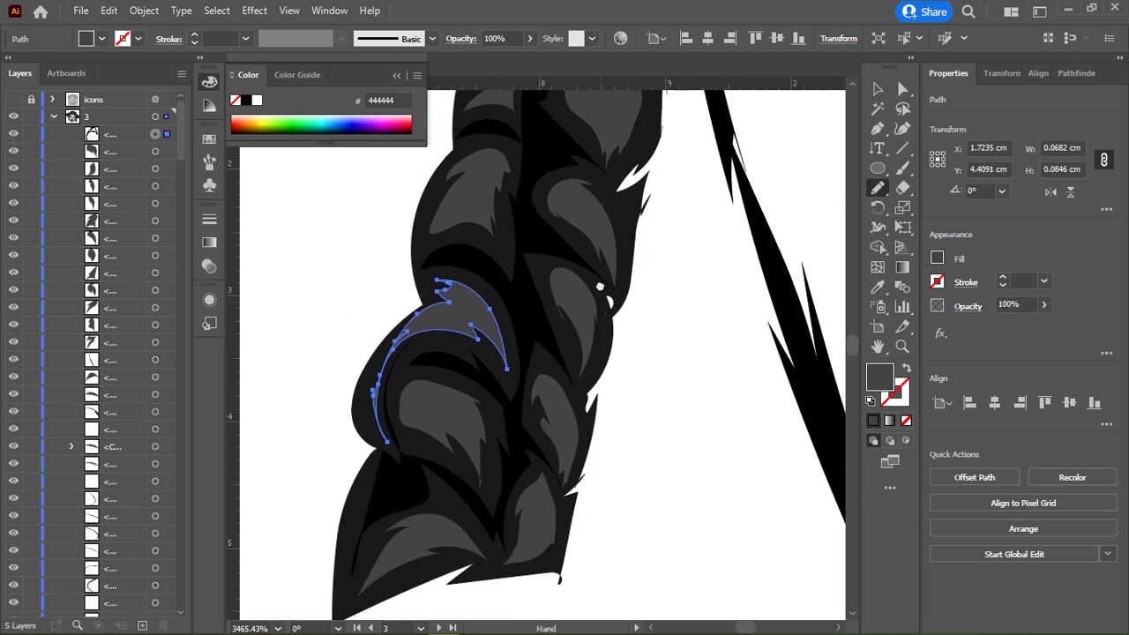
{"action": "scroll", "coordinate": [644, 306], "scroll_direction": "down", "scroll_amount": 3}
{"action": "scroll", "coordinate": [645, 305], "scroll_direction": "down", "scroll_amount": 3}
{"action": "scroll", "coordinate": [535, 412], "scroll_direction": "down", "scroll_amount": 2}
{"action": "scroll", "coordinate": [535, 412], "scroll_direction": "down", "scroll_amount": 2}
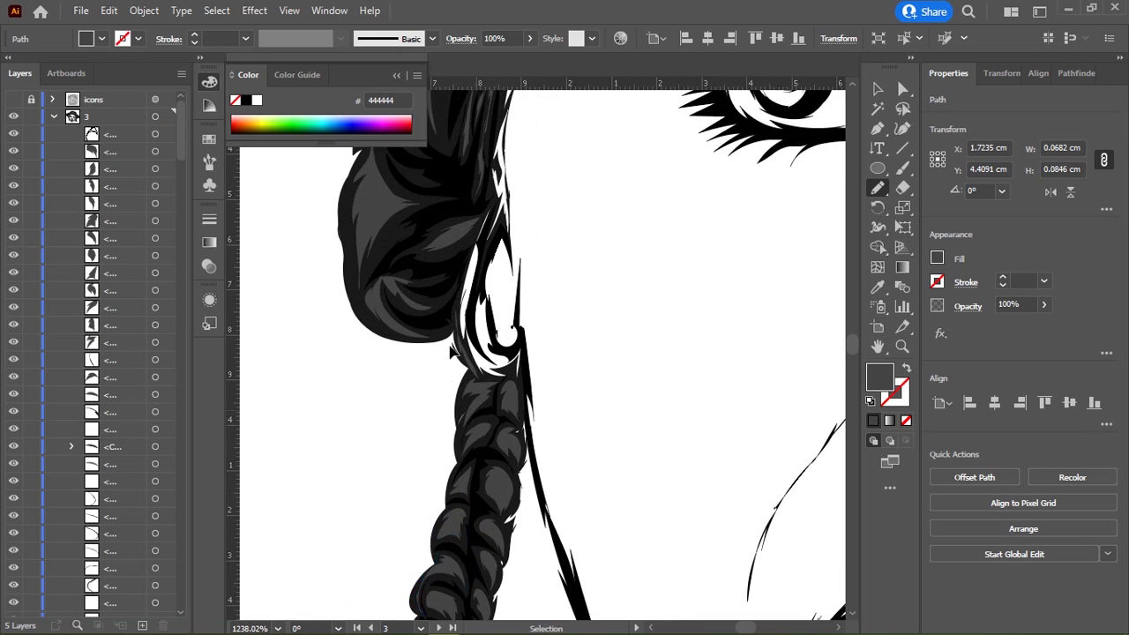
{"action": "key", "text": "ctrl+shift+a"}
{"action": "scroll", "coordinate": [479, 320], "scroll_direction": "down", "scroll_amount": 3}
{"action": "scroll", "coordinate": [512, 322], "scroll_direction": "down", "scroll_amount": 3}
{"action": "scroll", "coordinate": [483, 328], "scroll_direction": "down", "scroll_amount": 2}
{"action": "scroll", "coordinate": [484, 327], "scroll_direction": "down", "scroll_amount": 1}
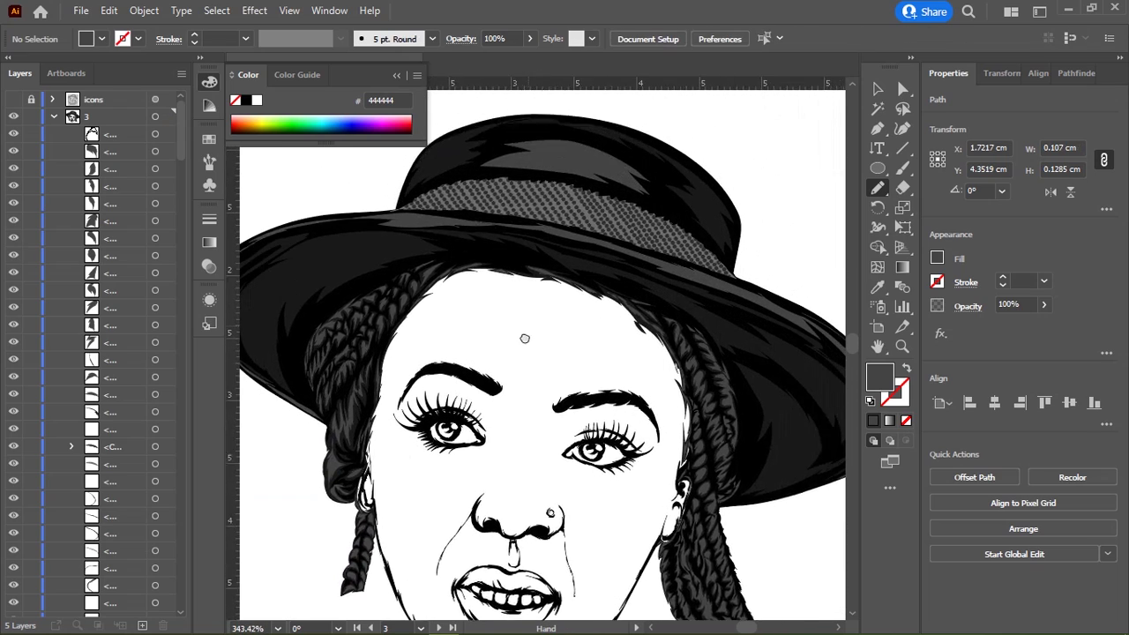
{"action": "scroll", "coordinate": [517, 314], "scroll_direction": "down", "scroll_amount": 1}
{"action": "scroll", "coordinate": [517, 291], "scroll_direction": "down", "scroll_amount": 1}
{"action": "scroll", "coordinate": [550, 348], "scroll_direction": "down", "scroll_amount": 1}
{"action": "left_click_drag", "start_coordinate": [562, 337], "coordinate": [564, 323]}
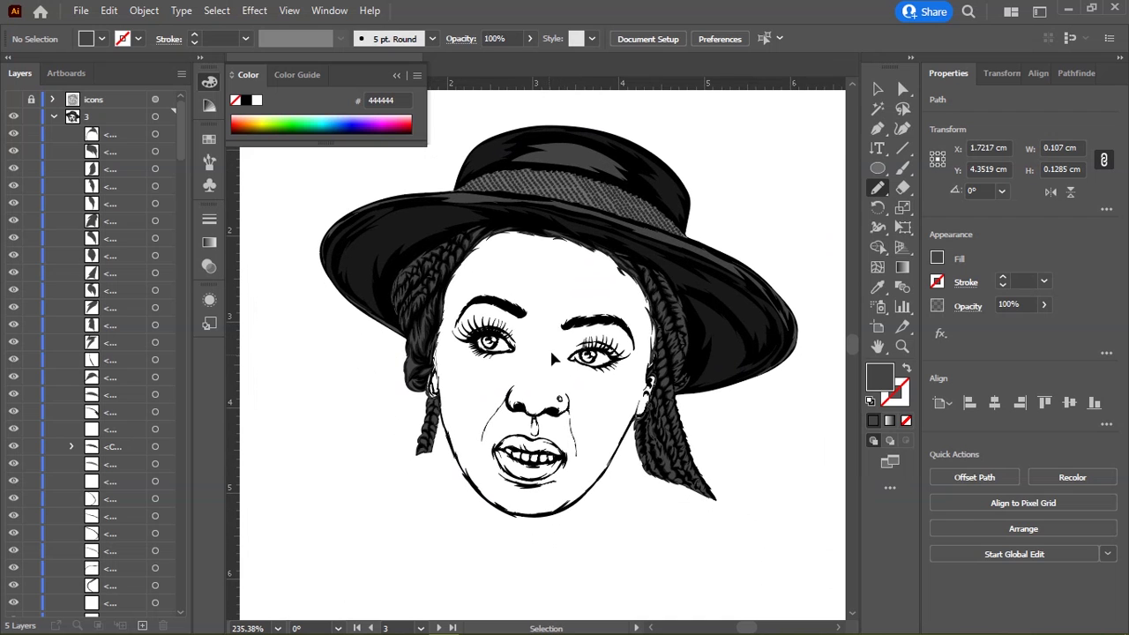
Step: Select all the portrait artwork, group it with Ctrl+G, and deselect
{"action": "key", "text": "v"}
{"action": "scroll", "coordinate": [673, 186], "scroll_direction": "up", "scroll_amount": 3}
{"action": "scroll", "coordinate": [674, 185], "scroll_direction": "up", "scroll_amount": 5}
{"action": "scroll", "coordinate": [679, 185], "scroll_direction": "up", "scroll_amount": 1}
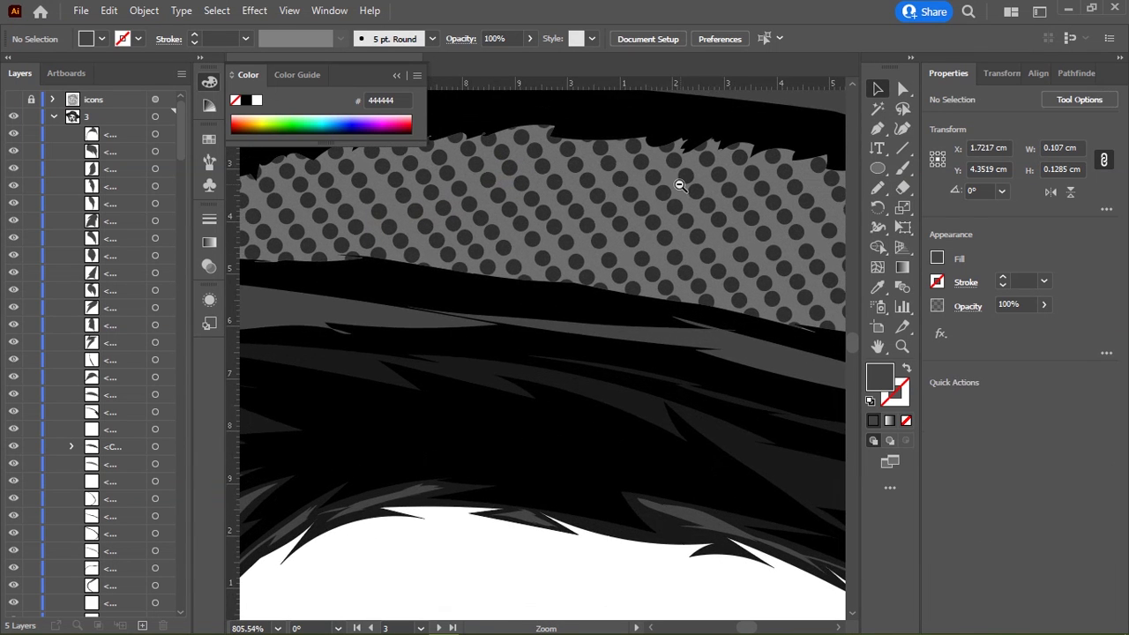
{"action": "scroll", "coordinate": [680, 185], "scroll_direction": "down", "scroll_amount": 3}
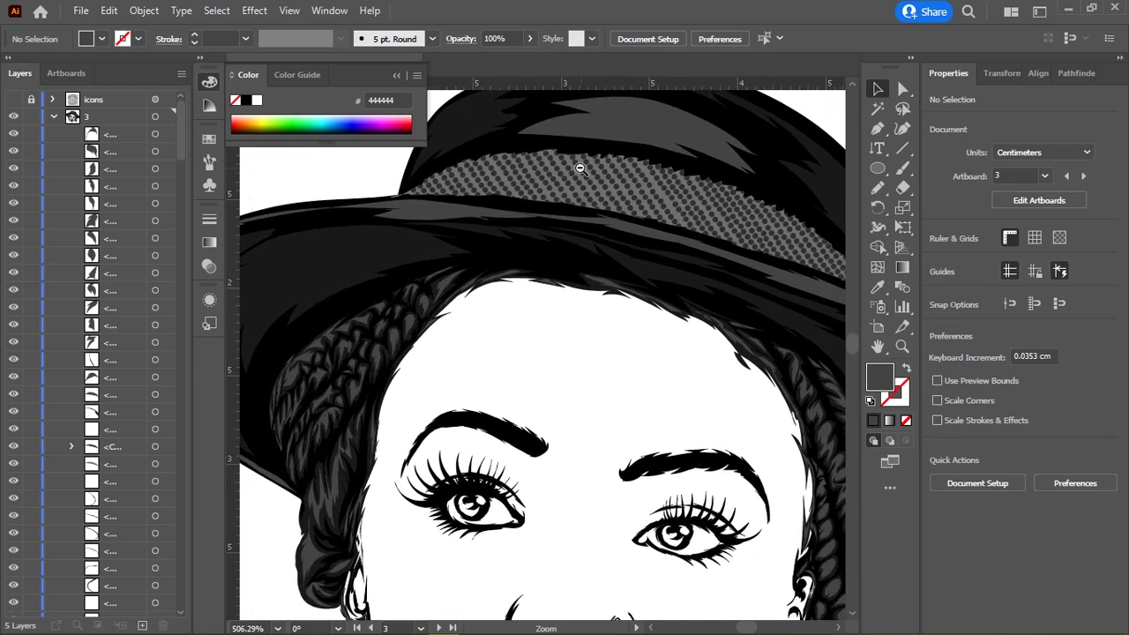
{"action": "scroll", "coordinate": [579, 168], "scroll_direction": "down", "scroll_amount": 1}
{"action": "scroll", "coordinate": [536, 164], "scroll_direction": "down", "scroll_amount": 1}
{"action": "scroll", "coordinate": [550, 182], "scroll_direction": "down", "scroll_amount": 1}
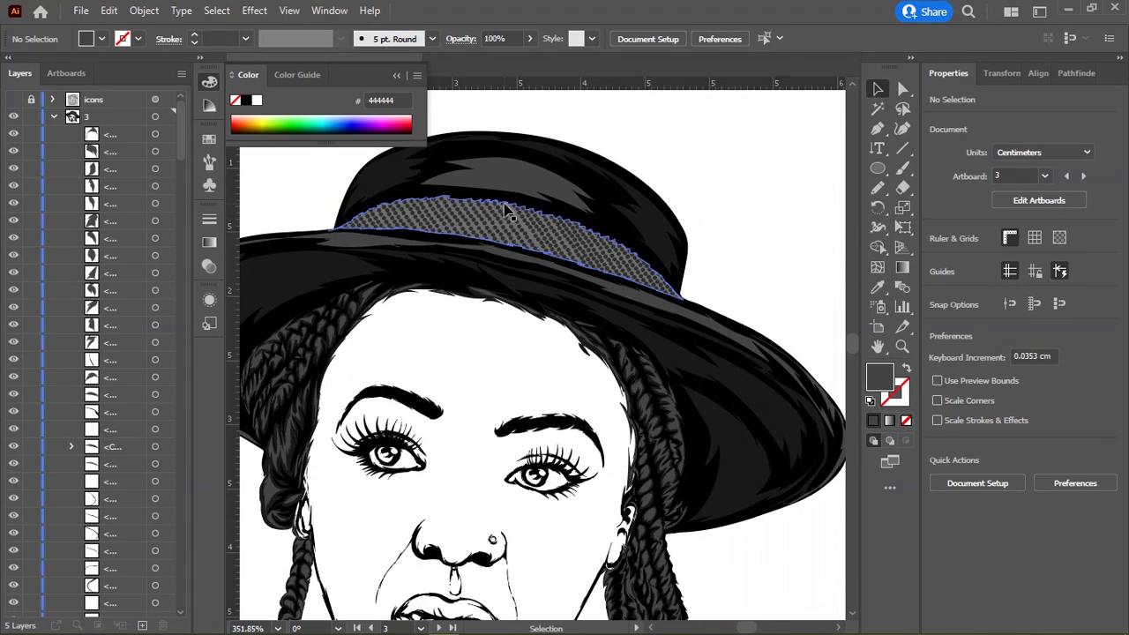
{"action": "scroll", "coordinate": [504, 205], "scroll_direction": "down", "scroll_amount": 3}
{"action": "left_click_drag", "start_coordinate": [672, 374], "coordinate": [589, 399]}
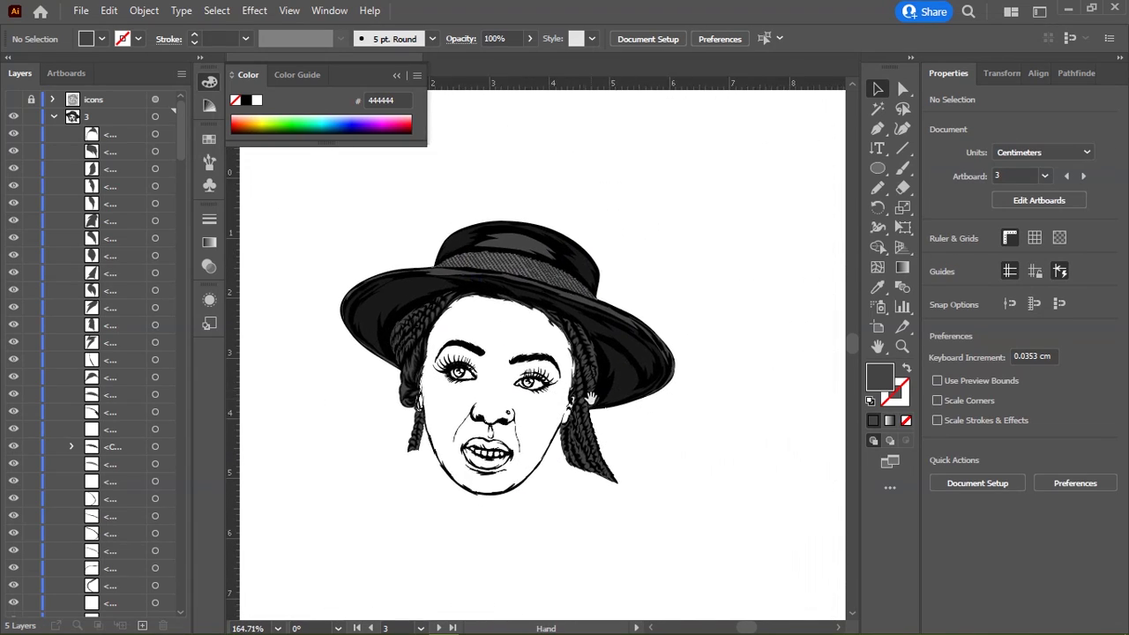
{"action": "key", "text": "ctrl+a"}
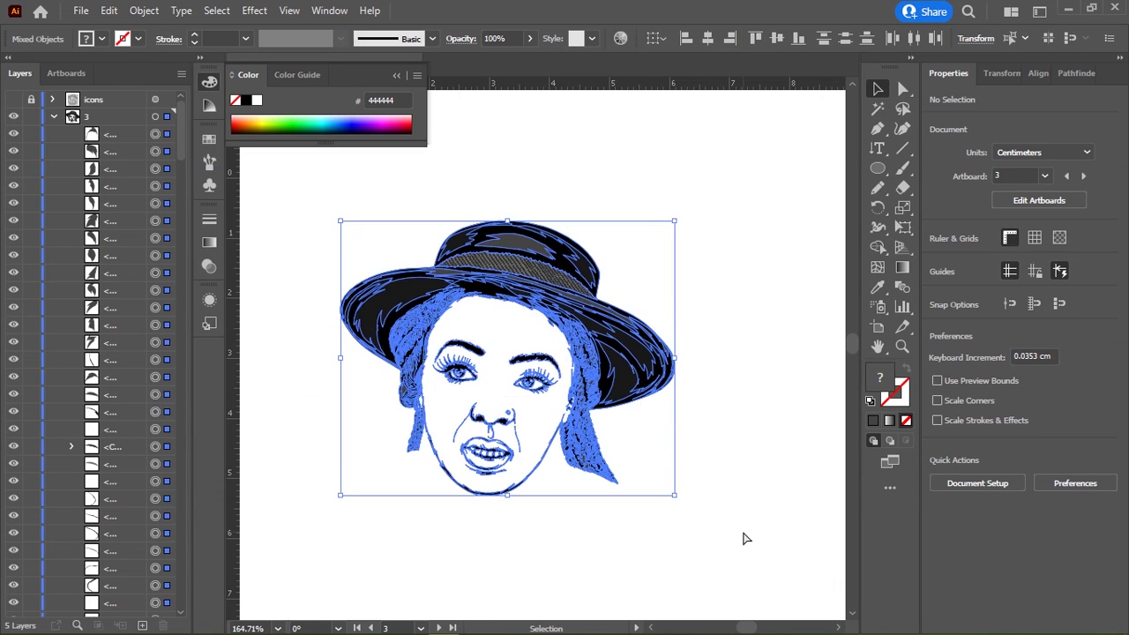
{"action": "key", "text": "ctrl+g"}
{"action": "key", "text": "ctrl+h"}
{"action": "key", "text": "ctrl+shift+a"}
{"action": "scroll", "coordinate": [551, 234], "scroll_direction": "up", "scroll_amount": 1}
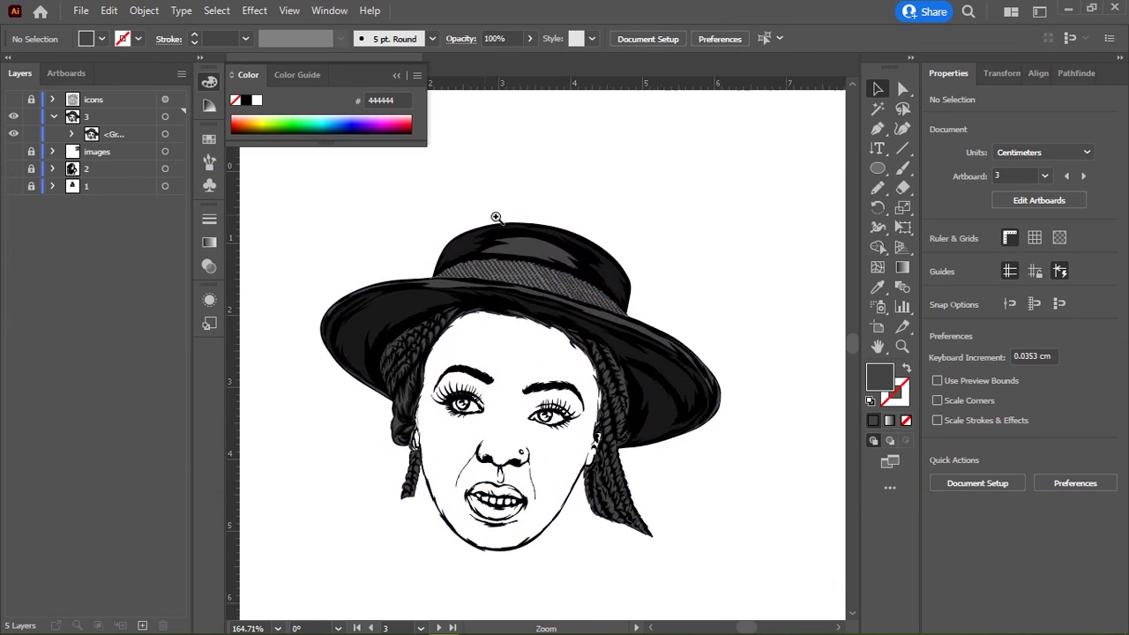
{"action": "scroll", "coordinate": [552, 233], "scroll_direction": "up", "scroll_amount": 1}
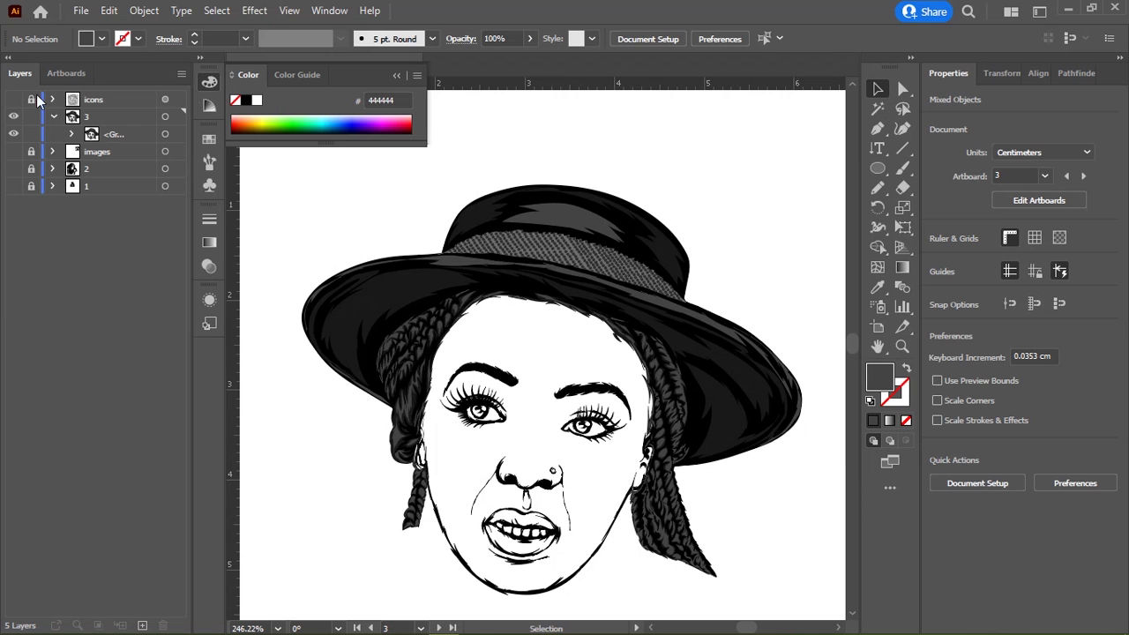
Step: Show the reference photo, zoom to the lower face, and Pencil-trace the jawline
{"action": "left_click", "coordinate": [13, 152]}
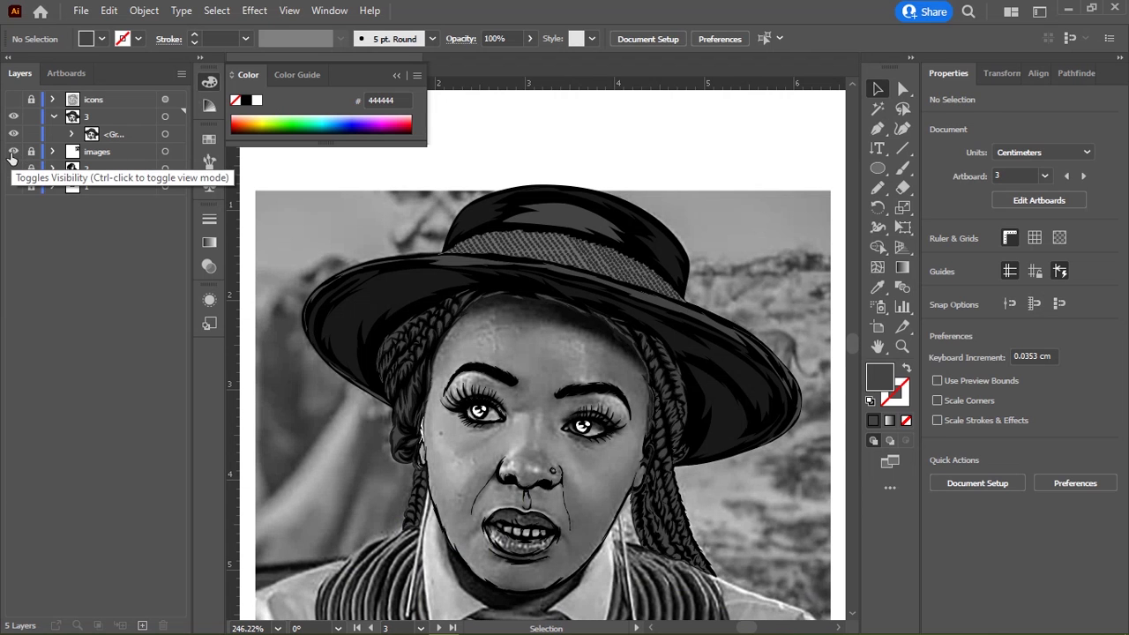
{"action": "left_click_drag", "start_coordinate": [522, 504], "coordinate": [494, 307]}
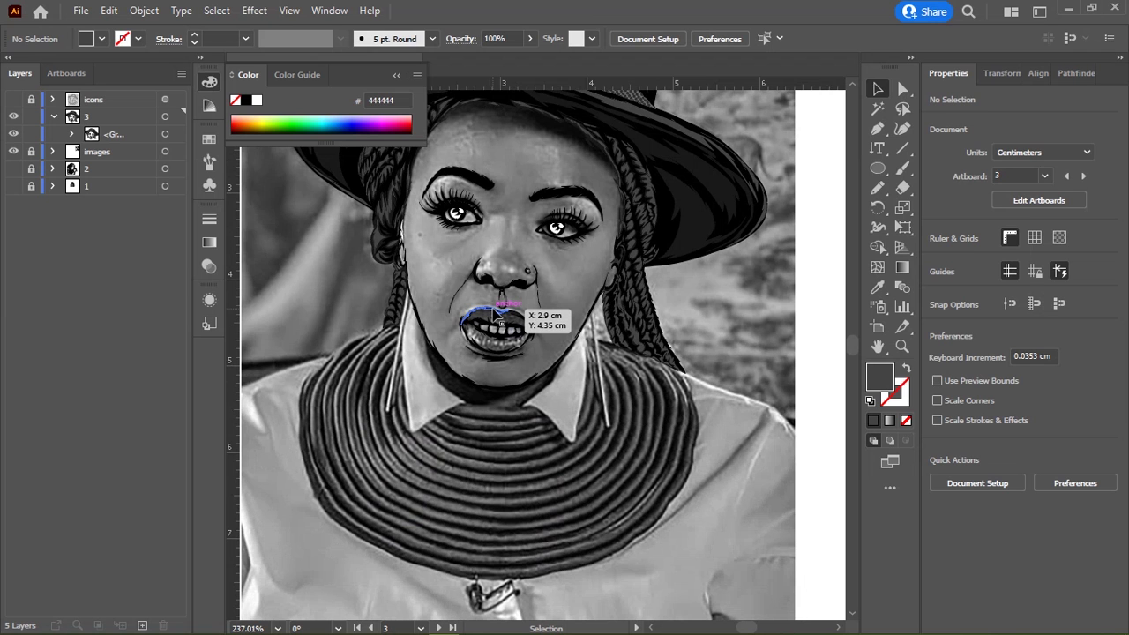
{"action": "left_click", "coordinate": [393, 293]}
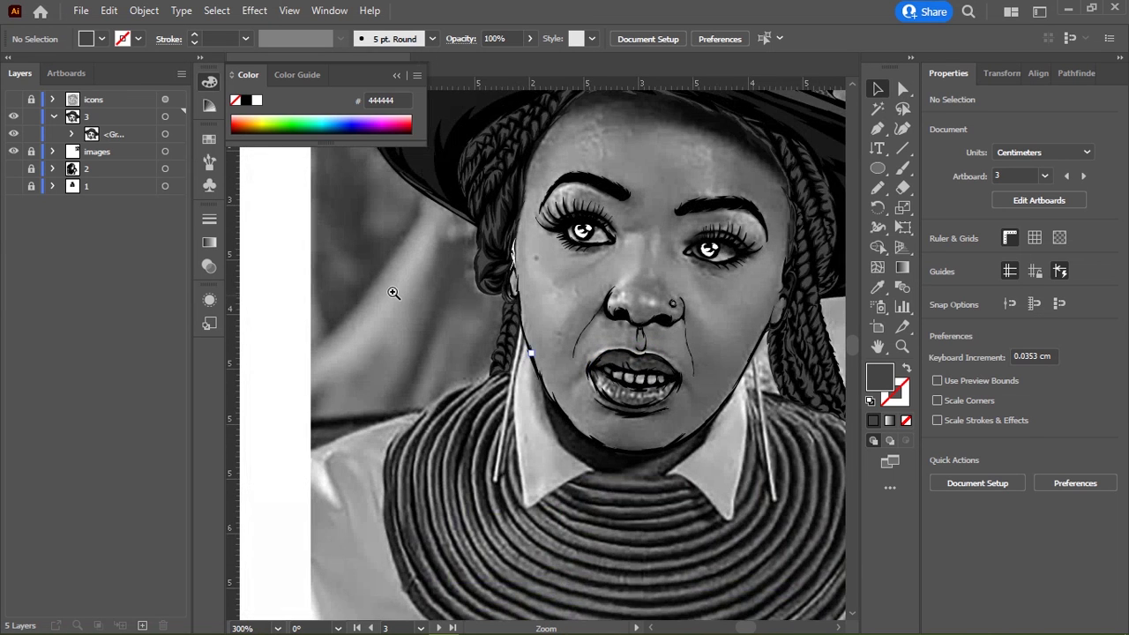
{"action": "mouse_move", "coordinate": [533, 372]}
{"action": "left_mouse_down"}
{"action": "mouse_move", "coordinate": [449, 312]}
{"action": "mouse_move", "coordinate": [447, 365]}
{"action": "mouse_move", "coordinate": [417, 362]}
{"action": "left_mouse_up"}
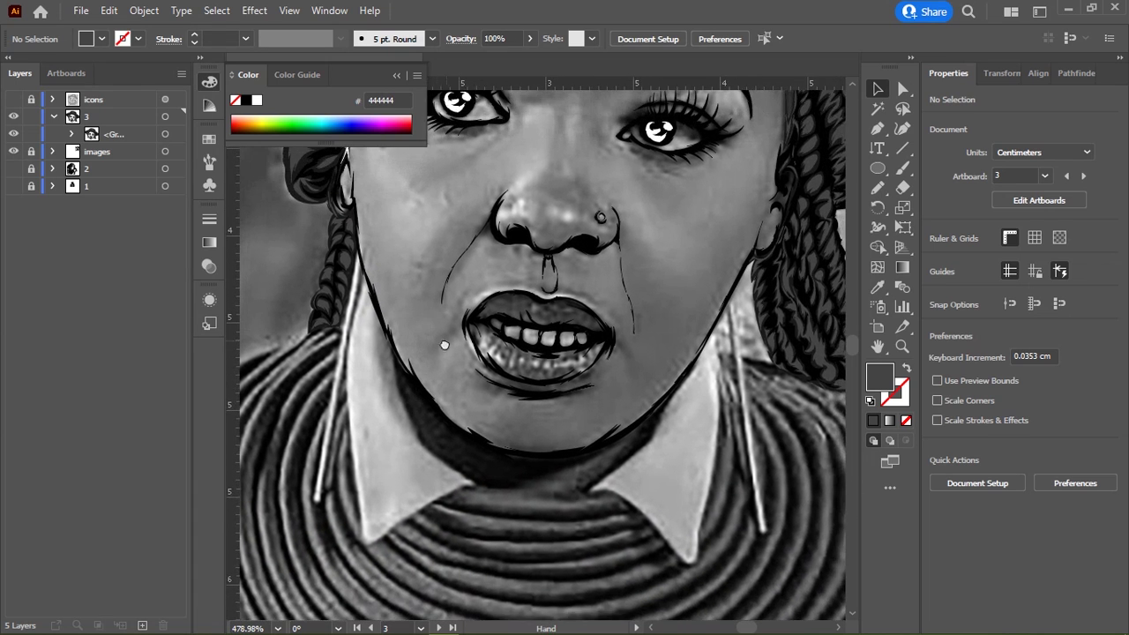
{"action": "key", "text": "n"}
{"action": "scroll", "coordinate": [326, 322], "scroll_direction": "up", "scroll_amount": 3}
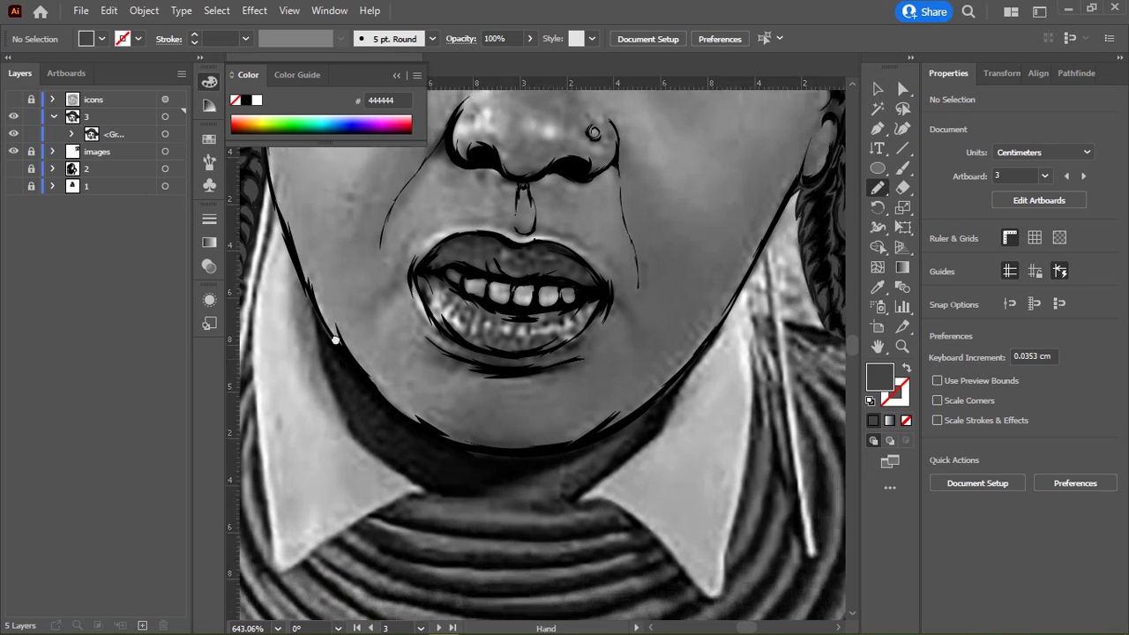
{"action": "left_click_drag", "start_coordinate": [322, 343], "coordinate": [339, 386]}
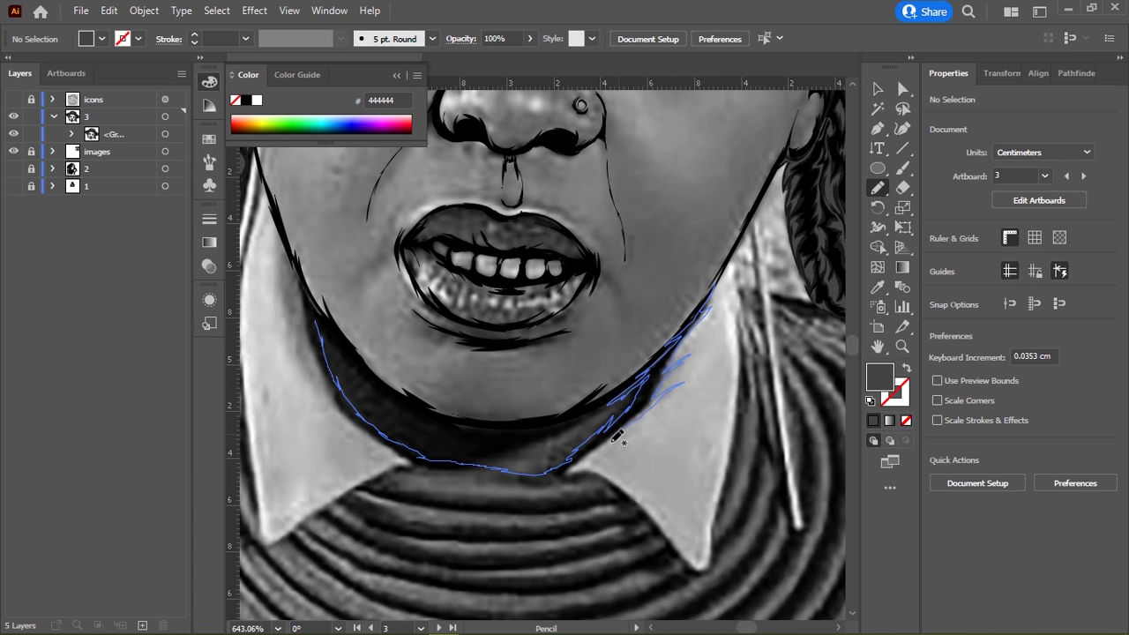
Step: Finish the jawline stroke and trace the collar edge with the Pencil
{"action": "left_click_drag", "start_coordinate": [582, 462], "coordinate": [584, 461]}
{"action": "scroll", "coordinate": [698, 449], "scroll_direction": "up", "scroll_amount": 3}
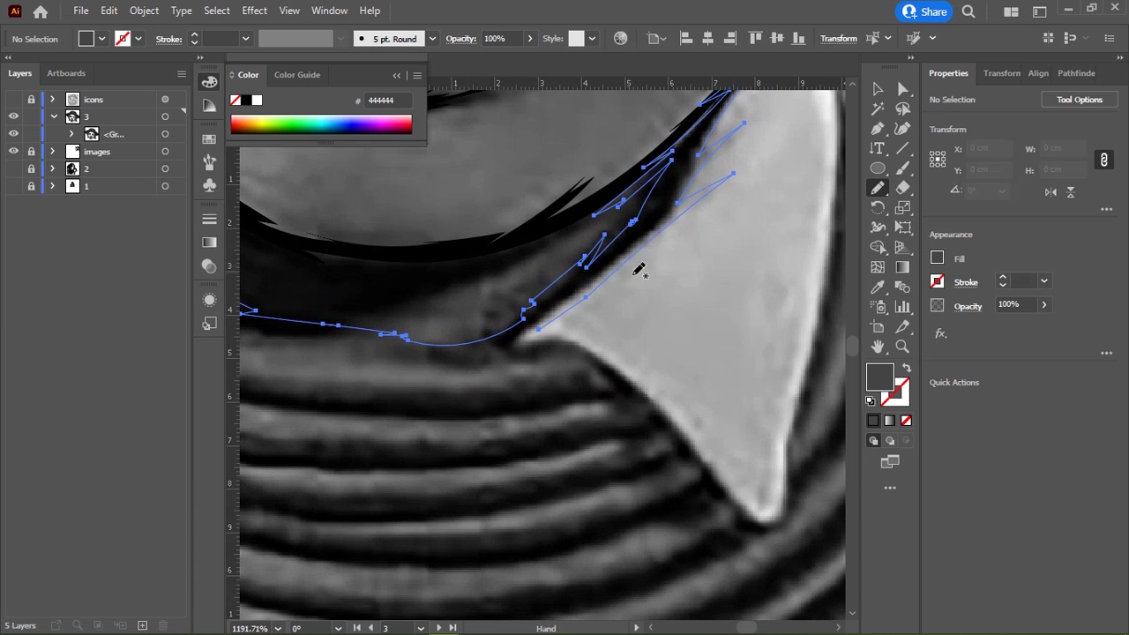
{"action": "left_click_drag", "start_coordinate": [643, 246], "coordinate": [574, 303]}
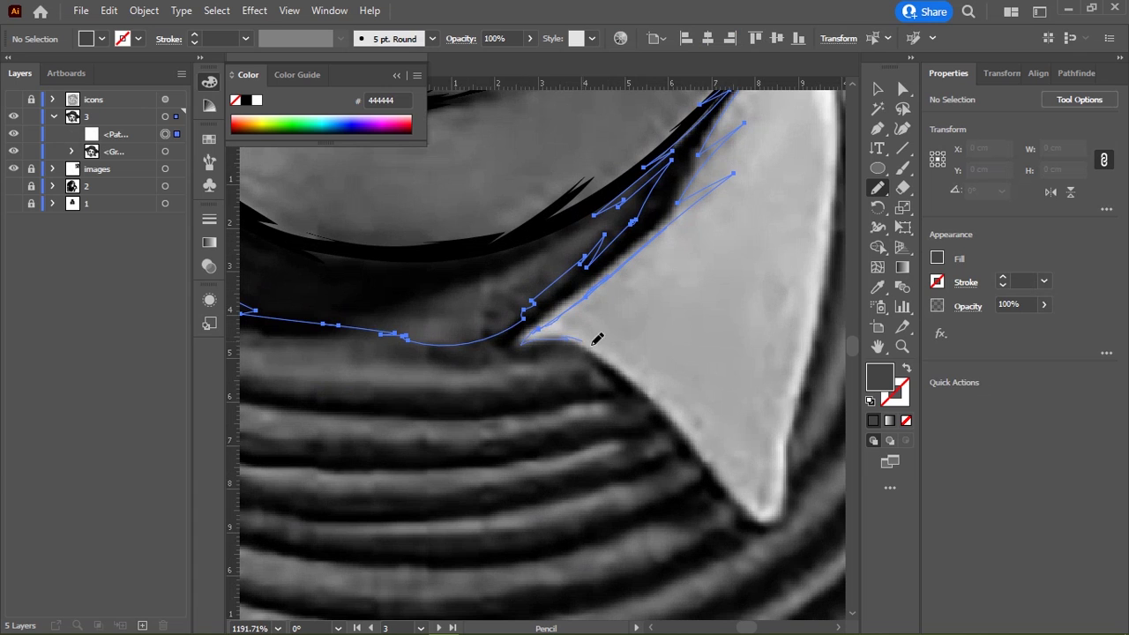
{"action": "left_click_drag", "start_coordinate": [666, 386], "coordinate": [585, 281]}
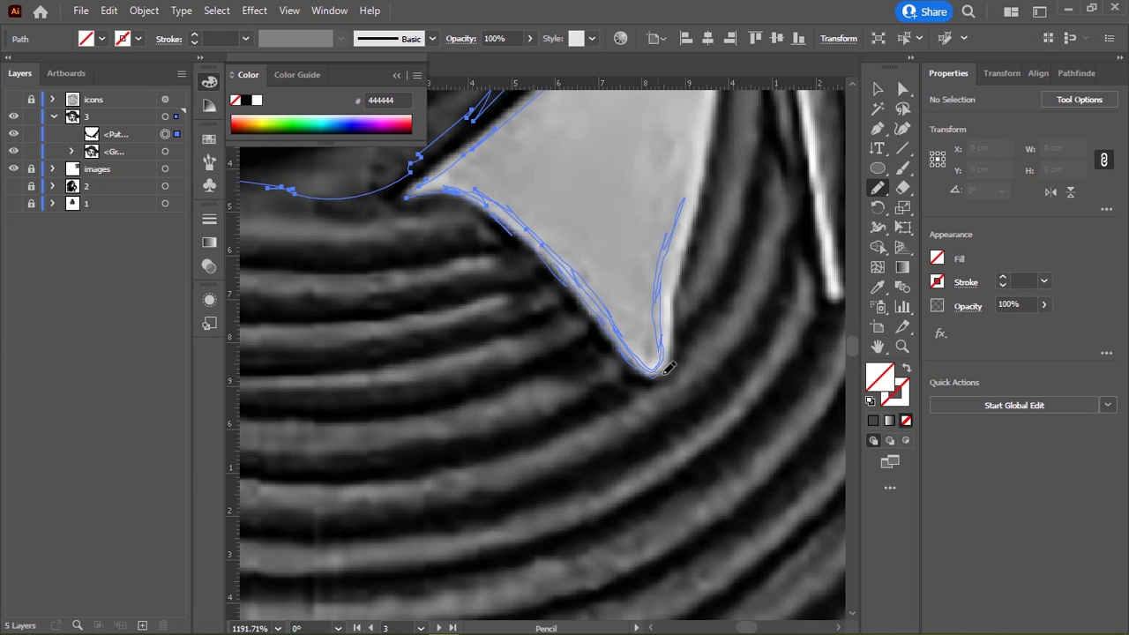
Step: Pan around the collar points and fill the traced collar shapes solid black
{"action": "left_click_drag", "start_coordinate": [697, 214], "coordinate": [433, 441]}
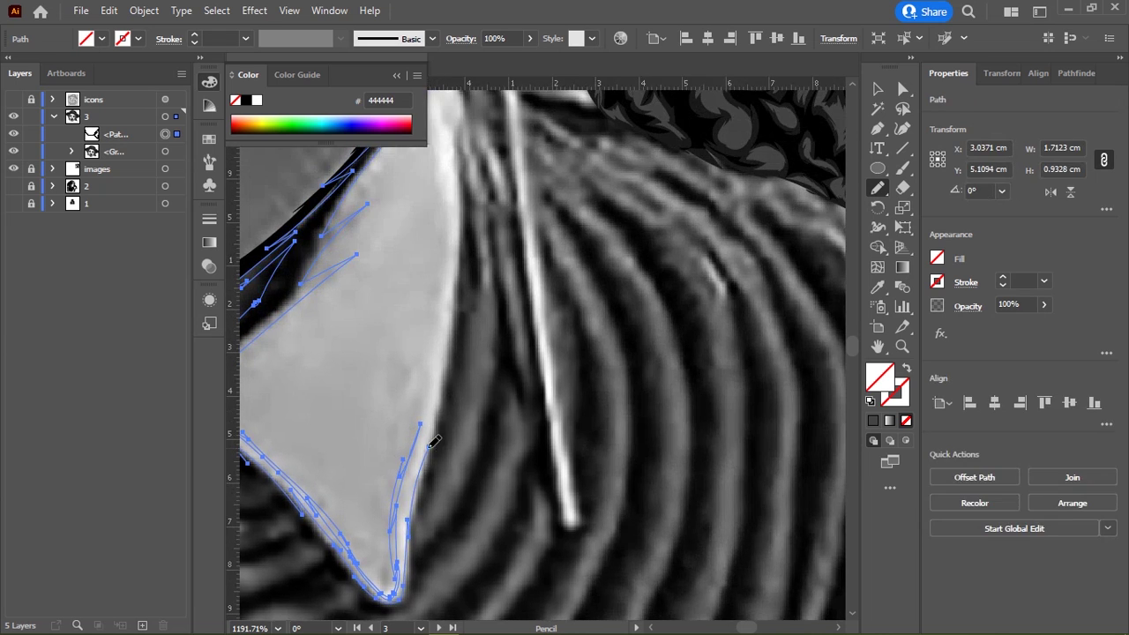
{"action": "left_click_drag", "start_coordinate": [441, 120], "coordinate": [503, 463]}
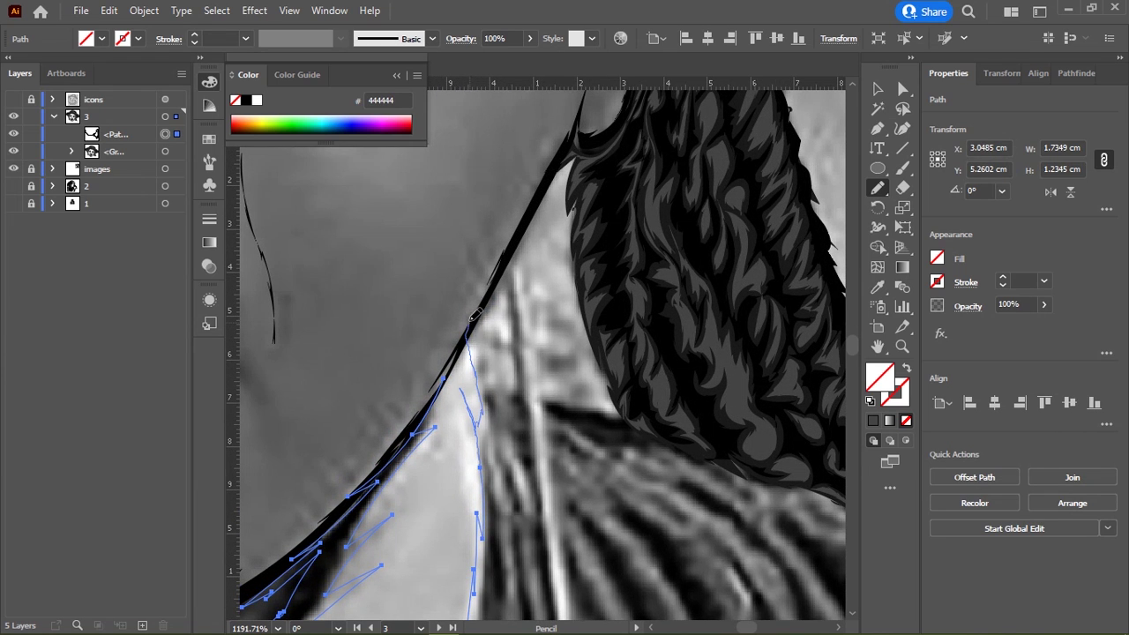
{"action": "left_click_drag", "start_coordinate": [493, 503], "coordinate": [497, 181]}
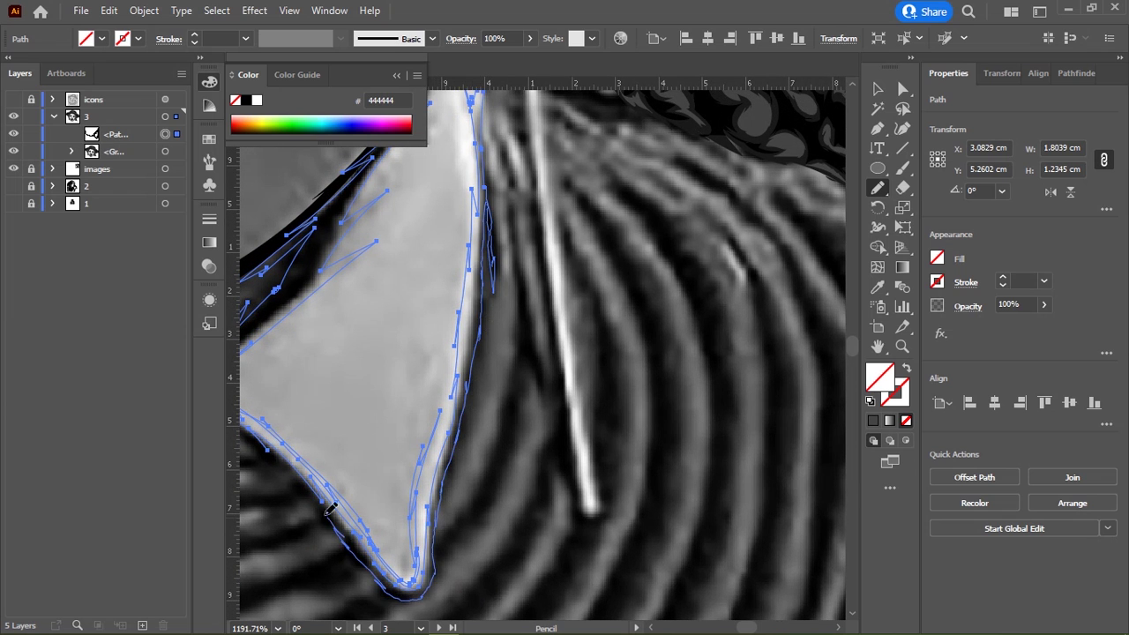
{"action": "left_click_drag", "start_coordinate": [329, 510], "coordinate": [721, 355]}
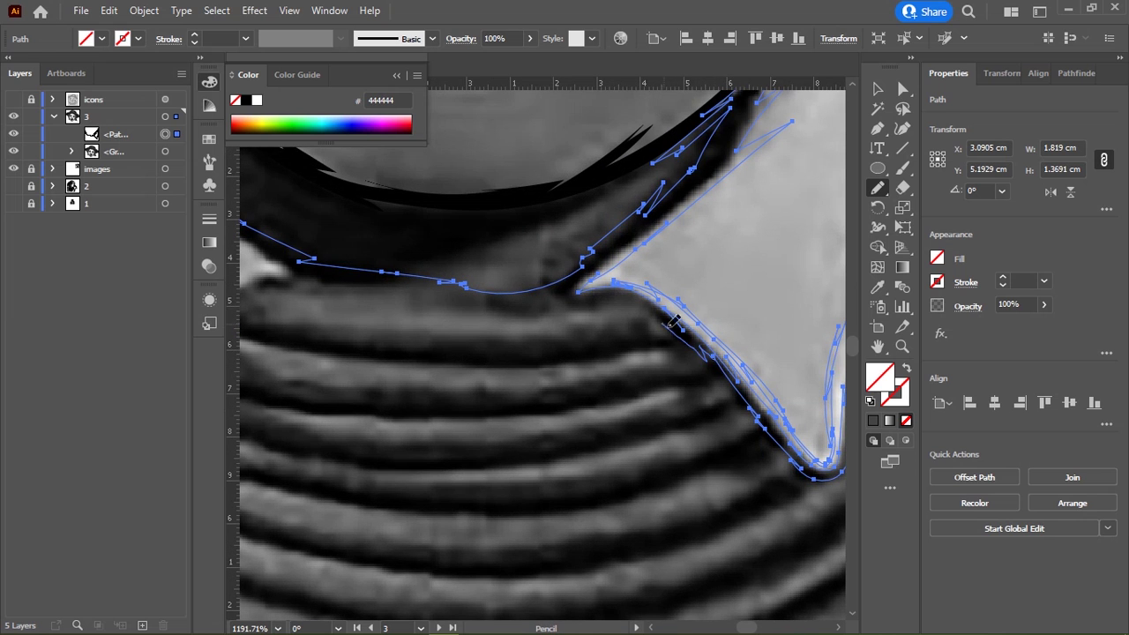
{"action": "scroll", "coordinate": [564, 296], "scroll_direction": "down", "scroll_amount": 2}
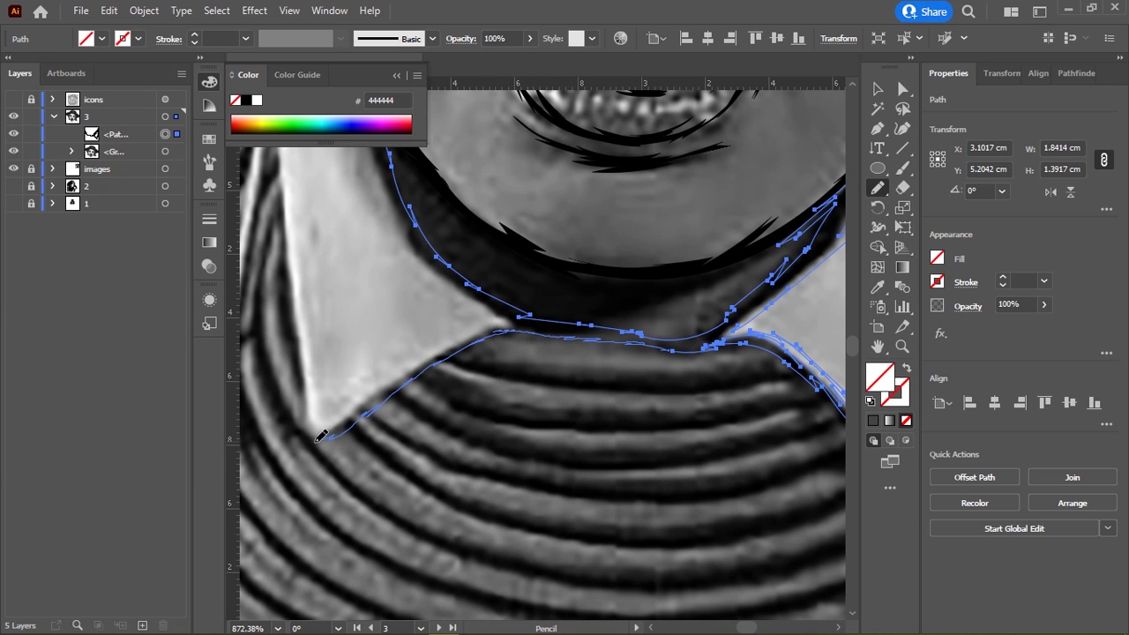
{"action": "left_click_drag", "start_coordinate": [308, 335], "coordinate": [529, 453]}
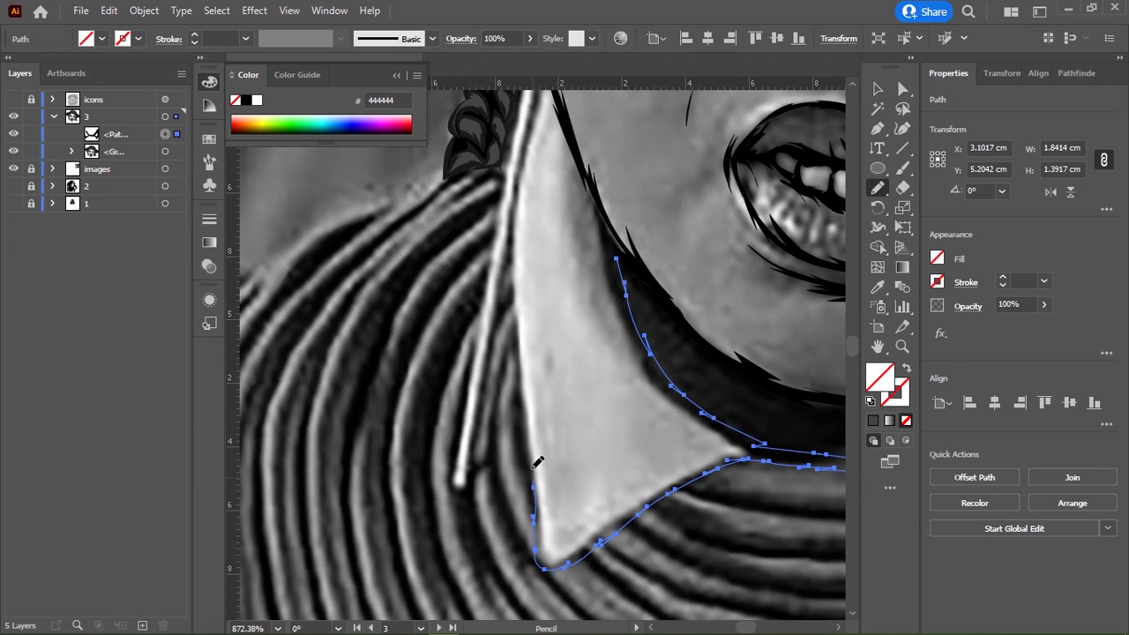
{"action": "left_click_drag", "start_coordinate": [520, 253], "coordinate": [470, 423]}
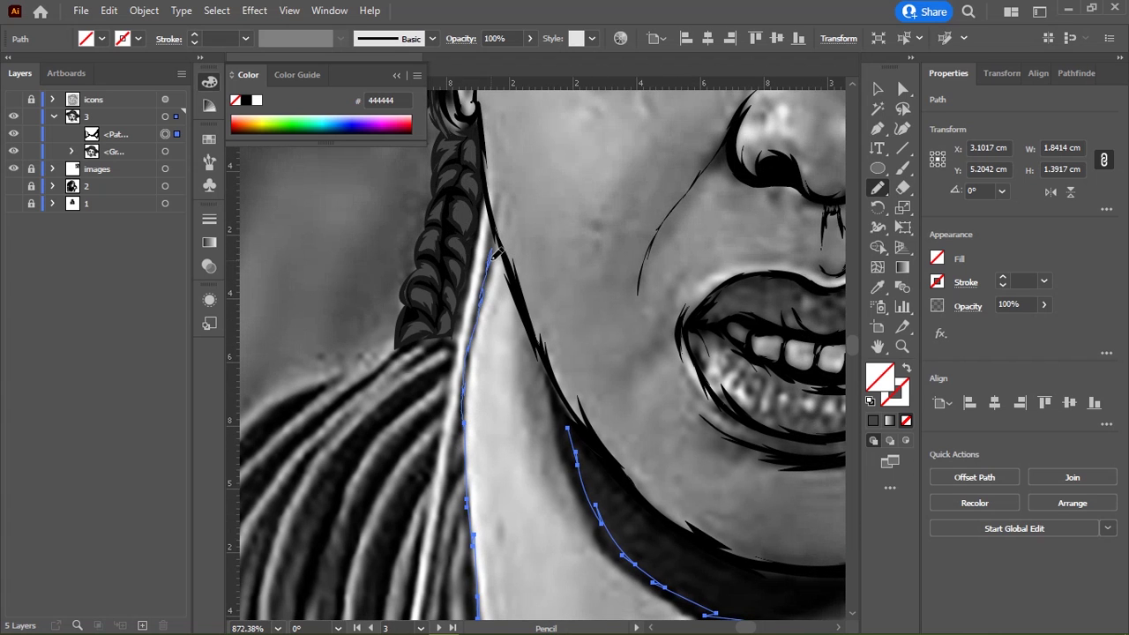
{"action": "left_click_drag", "start_coordinate": [474, 426], "coordinate": [414, 176]}
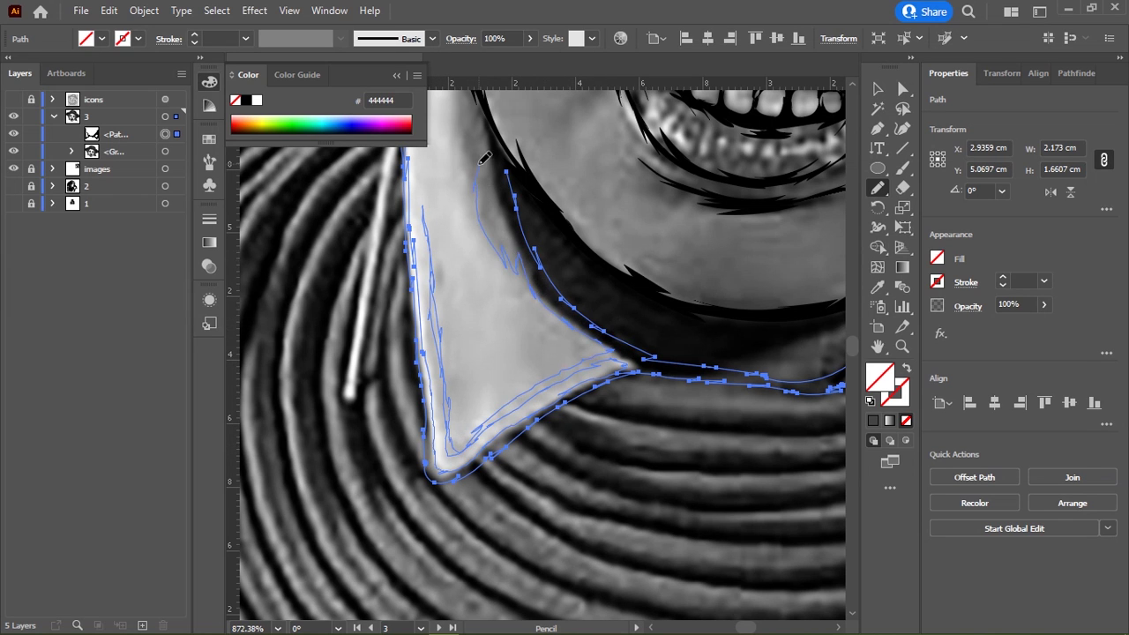
{"action": "left_click_drag", "start_coordinate": [485, 158], "coordinate": [487, 439]}
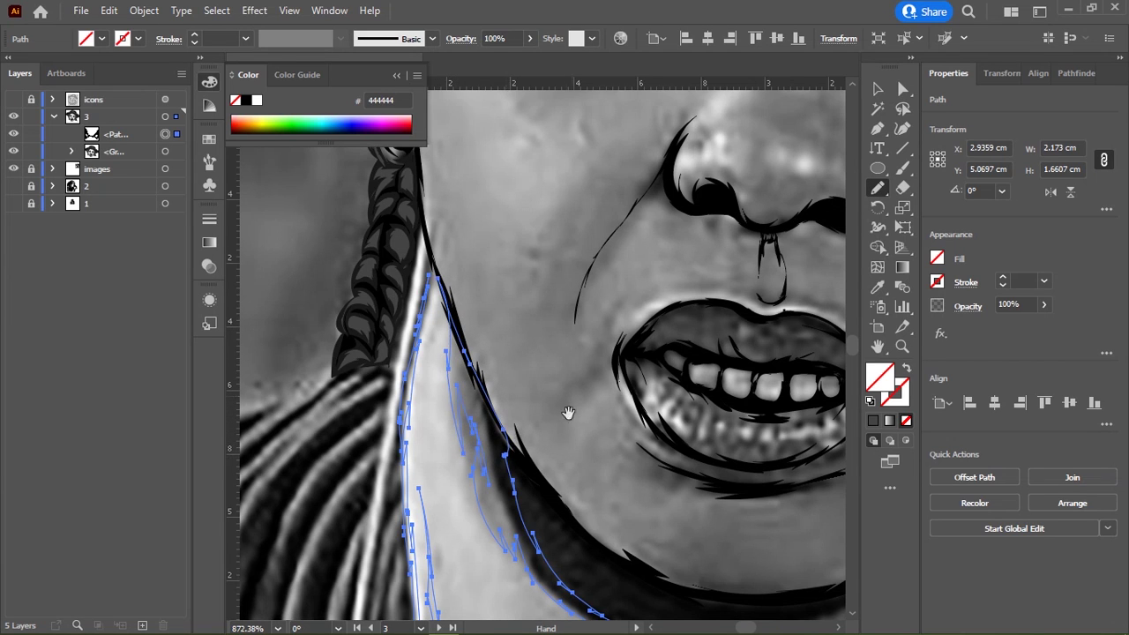
{"action": "left_click_drag", "start_coordinate": [739, 569], "coordinate": [840, 384]}
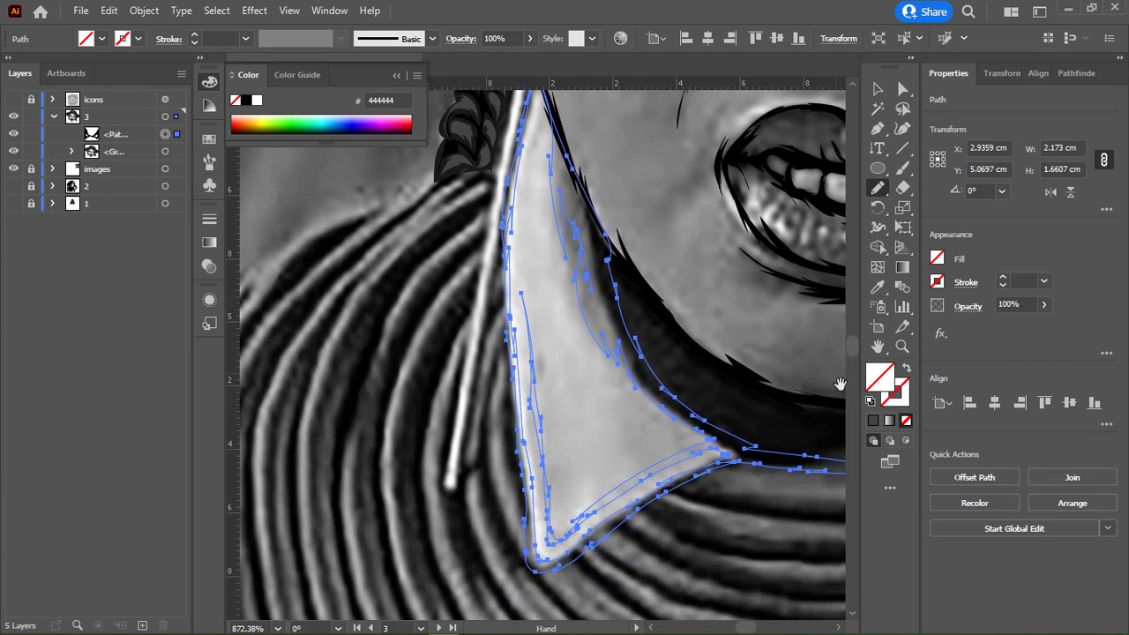
{"action": "left_click", "coordinate": [246, 101]}
Step: Trace several short Pencil strokes along the left side of the neck
{"action": "scroll", "coordinate": [486, 282], "scroll_direction": "down", "scroll_amount": 5}
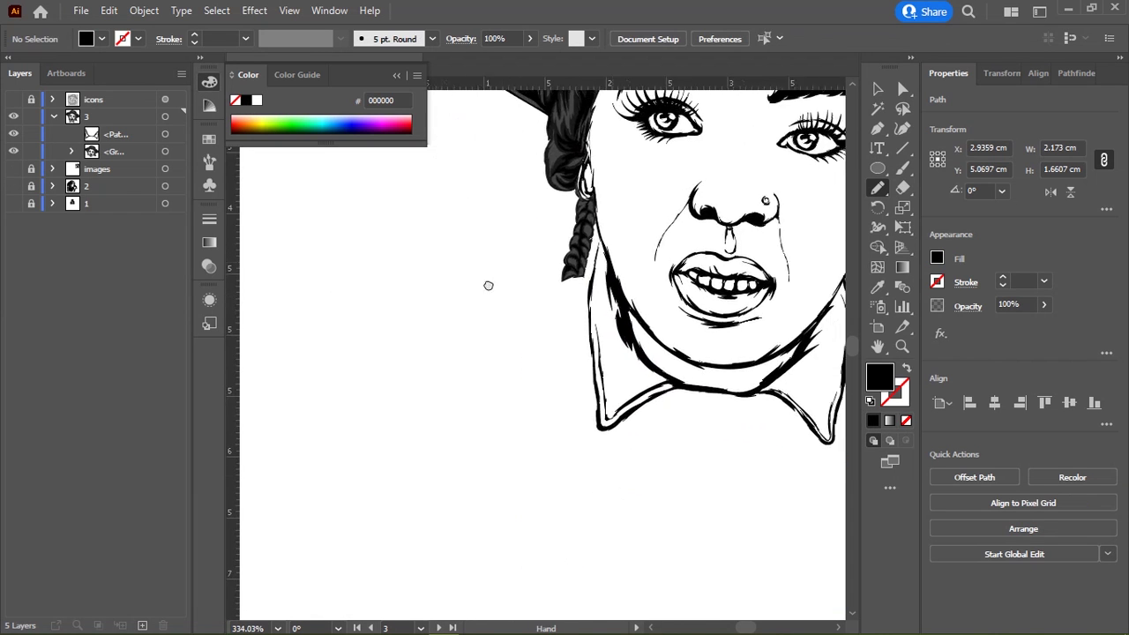
{"action": "left_click_drag", "start_coordinate": [486, 282], "coordinate": [306, 399]}
{"action": "scroll", "coordinate": [426, 393], "scroll_direction": "up", "scroll_amount": 2}
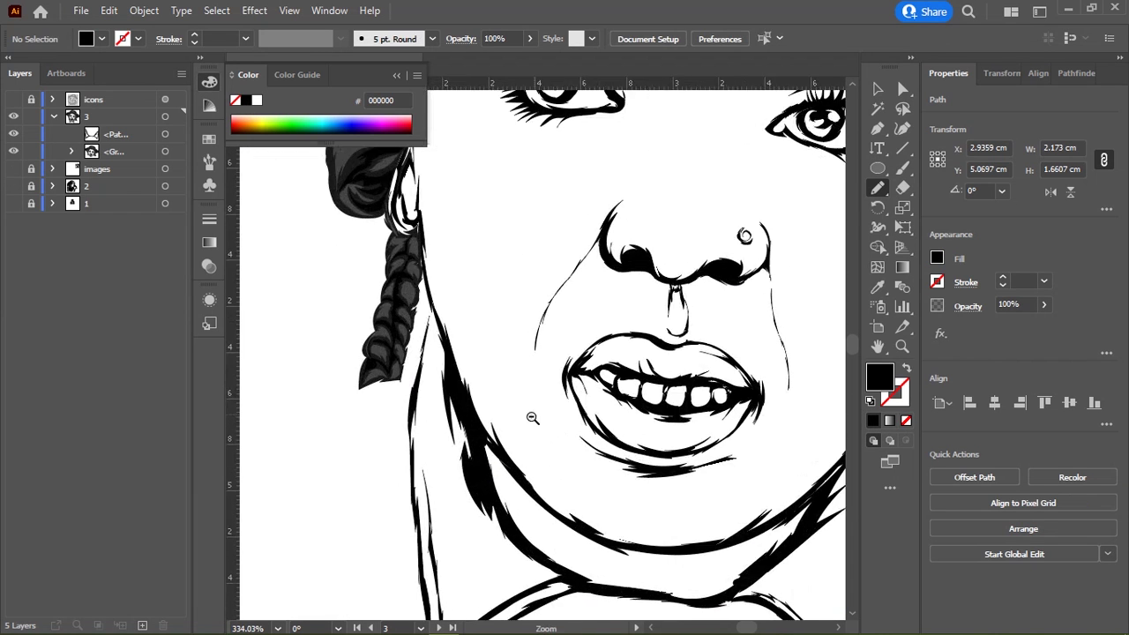
{"action": "scroll", "coordinate": [484, 385], "scroll_direction": "up", "scroll_amount": 2}
{"action": "scroll", "coordinate": [497, 384], "scroll_direction": "up", "scroll_amount": 1}
{"action": "left_click_drag", "start_coordinate": [468, 307], "coordinate": [458, 391]}
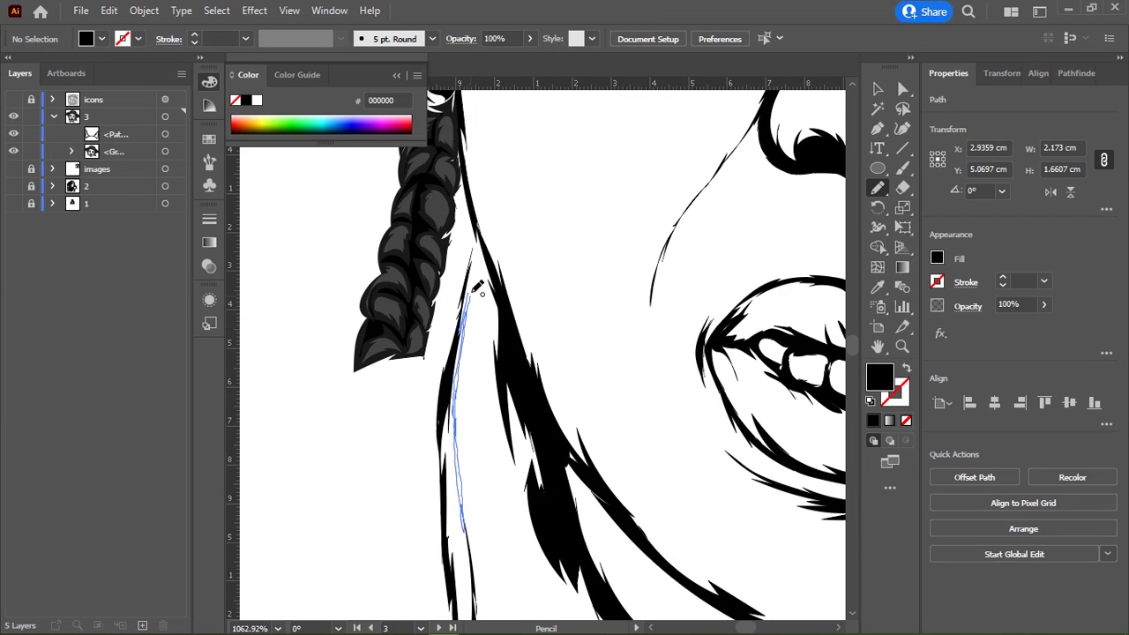
{"action": "left_click_drag", "start_coordinate": [484, 240], "coordinate": [476, 297]}
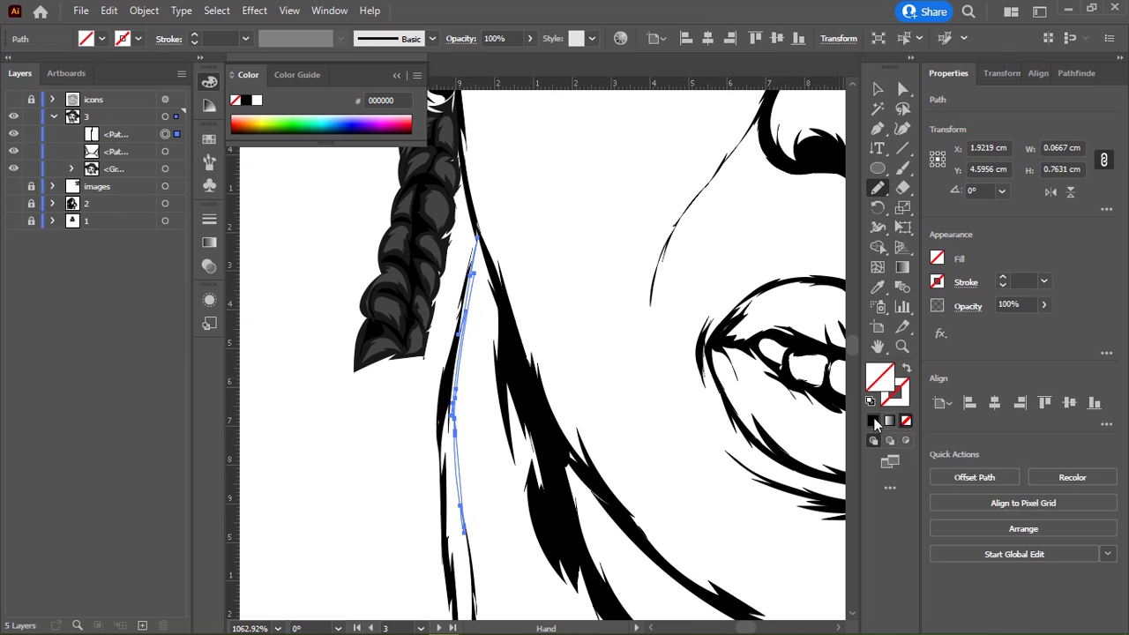
{"action": "mouse_move", "coordinate": [680, 390]}
{"action": "left_mouse_down"}
{"action": "mouse_move", "coordinate": [471, 213]}
{"action": "mouse_move", "coordinate": [555, 264]}
{"action": "left_mouse_up"}
{"action": "mouse_move", "coordinate": [551, 177]}
{"action": "left_mouse_down"}
{"action": "mouse_move", "coordinate": [554, 280]}
{"action": "mouse_move", "coordinate": [517, 573]}
{"action": "mouse_move", "coordinate": [554, 362]}
{"action": "mouse_move", "coordinate": [558, 188]}
{"action": "left_mouse_up"}
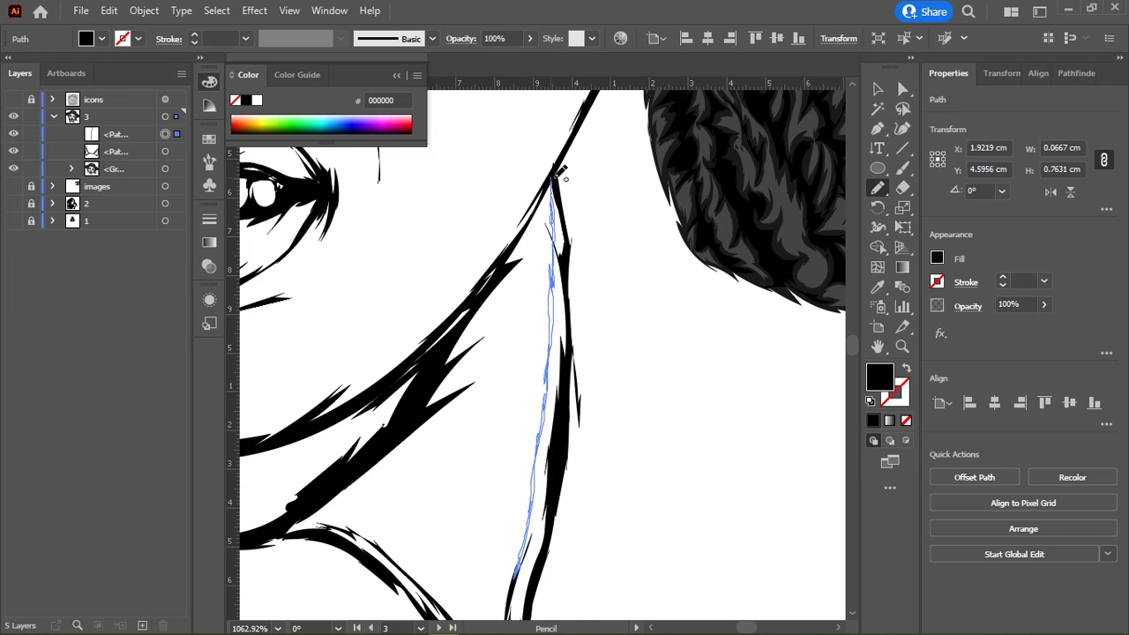
Step: With the reference photo shown, trace both edges of the strip beside the left braid
{"action": "scroll", "coordinate": [839, 335], "scroll_direction": "down", "scroll_amount": 3}
{"action": "scroll", "coordinate": [462, 351], "scroll_direction": "down", "scroll_amount": 4}
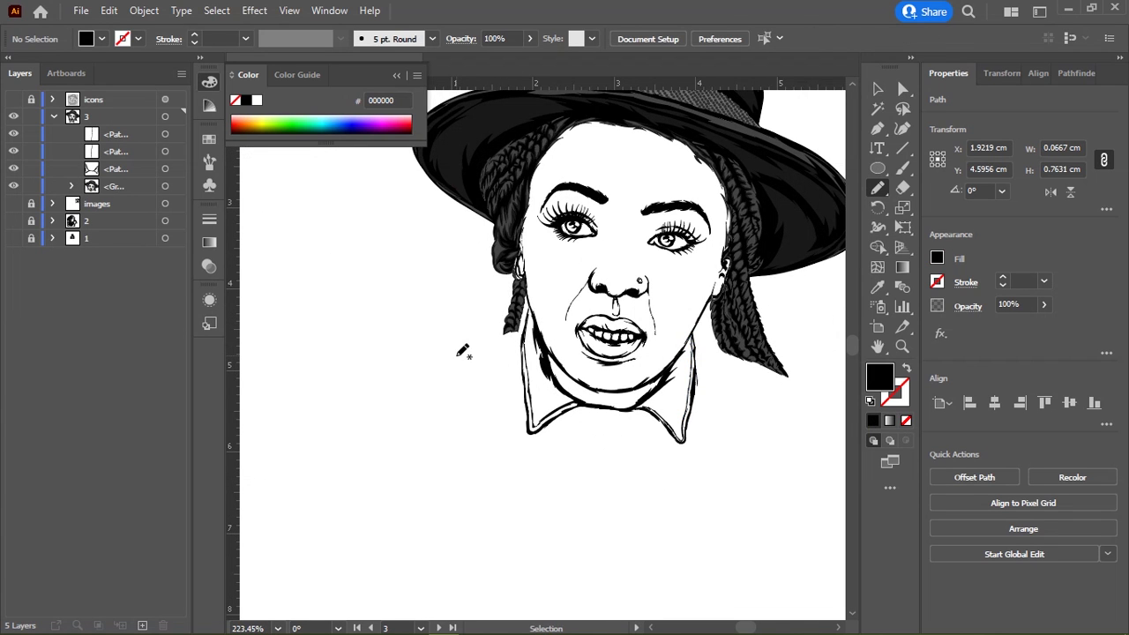
{"action": "left_click_drag", "start_coordinate": [462, 351], "coordinate": [357, 312]}
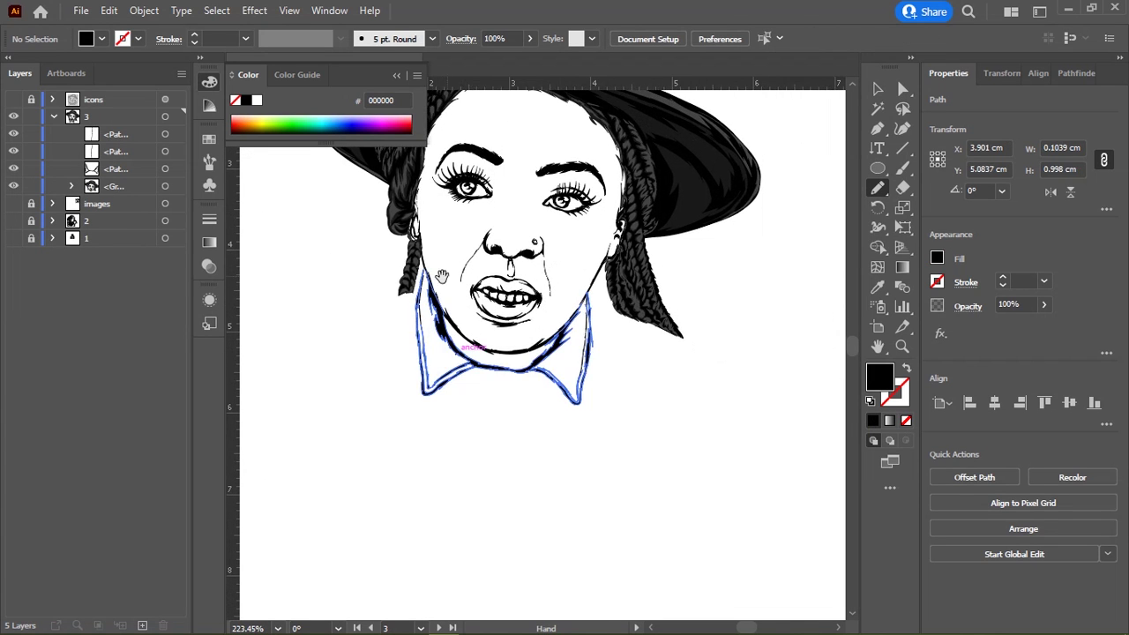
{"action": "left_click", "coordinate": [13, 98]}
{"action": "scroll", "coordinate": [494, 335], "scroll_direction": "up", "scroll_amount": 3}
{"action": "scroll", "coordinate": [480, 353], "scroll_direction": "up", "scroll_amount": 3}
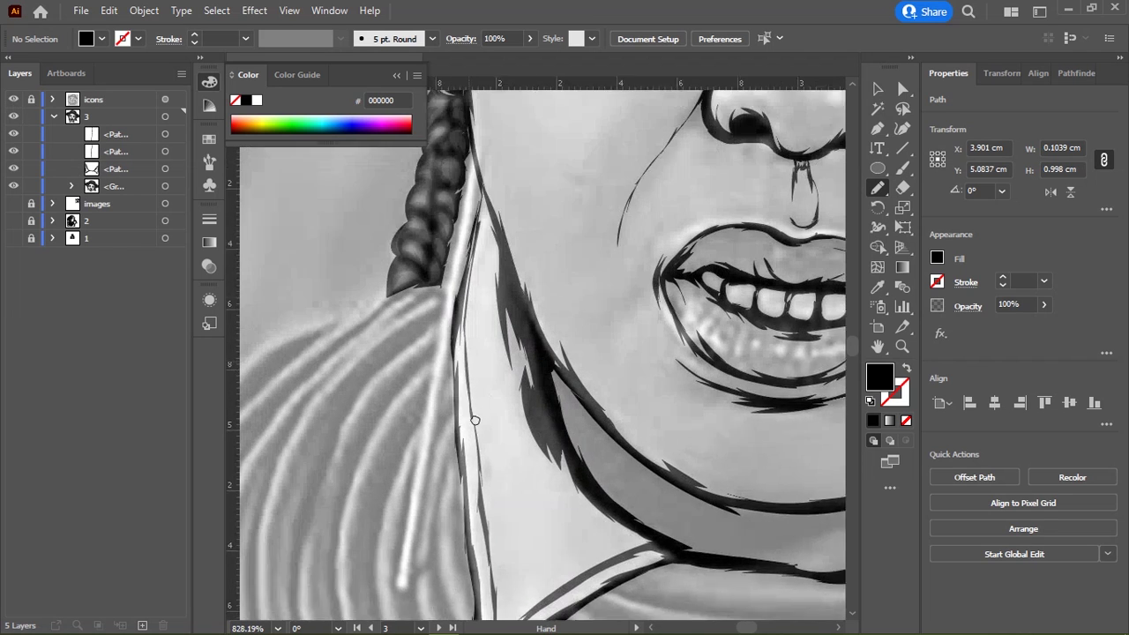
{"action": "scroll", "coordinate": [474, 291], "scroll_direction": "up", "scroll_amount": 2}
{"action": "scroll", "coordinate": [473, 287], "scroll_direction": "down", "scroll_amount": 1}
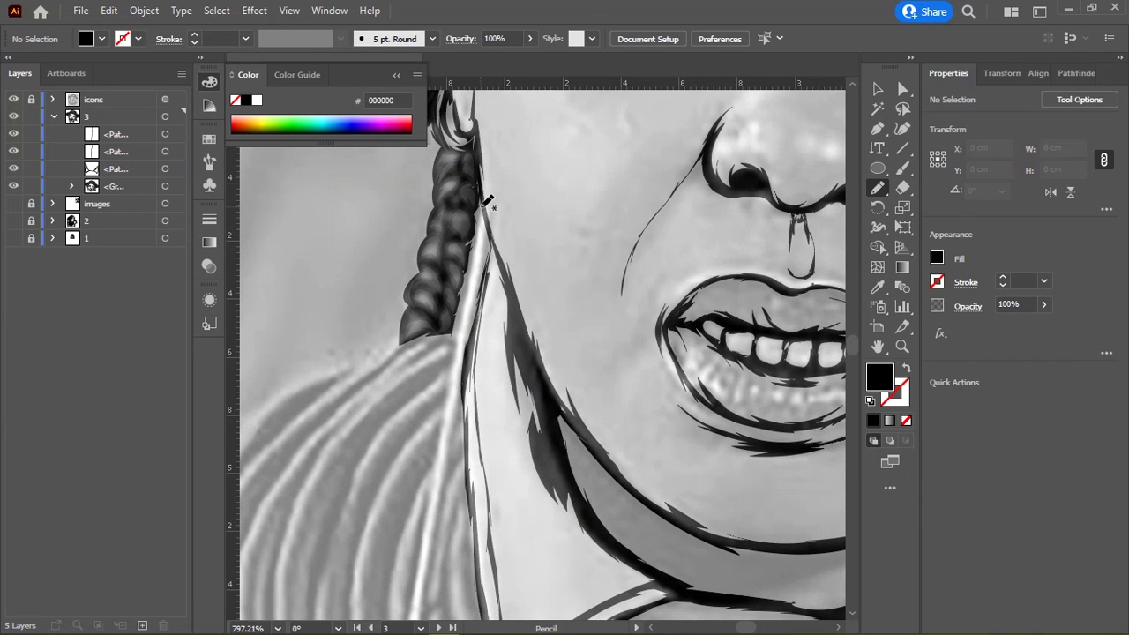
{"action": "left_click_drag", "start_coordinate": [478, 237], "coordinate": [441, 447]}
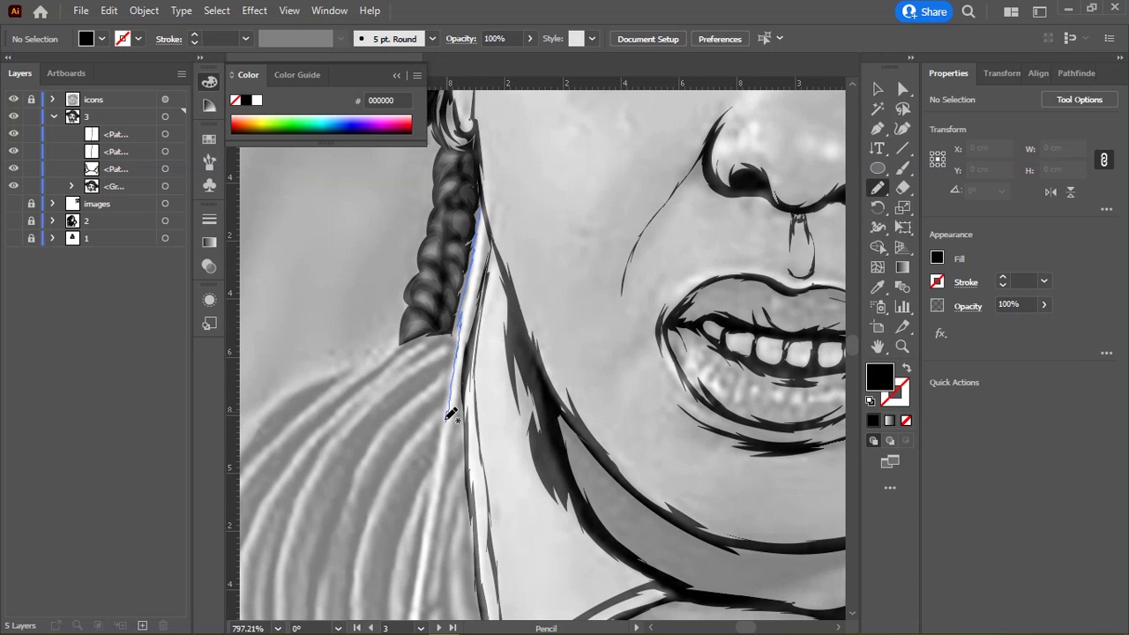
{"action": "scroll", "coordinate": [449, 422], "scroll_direction": "down", "scroll_amount": 3}
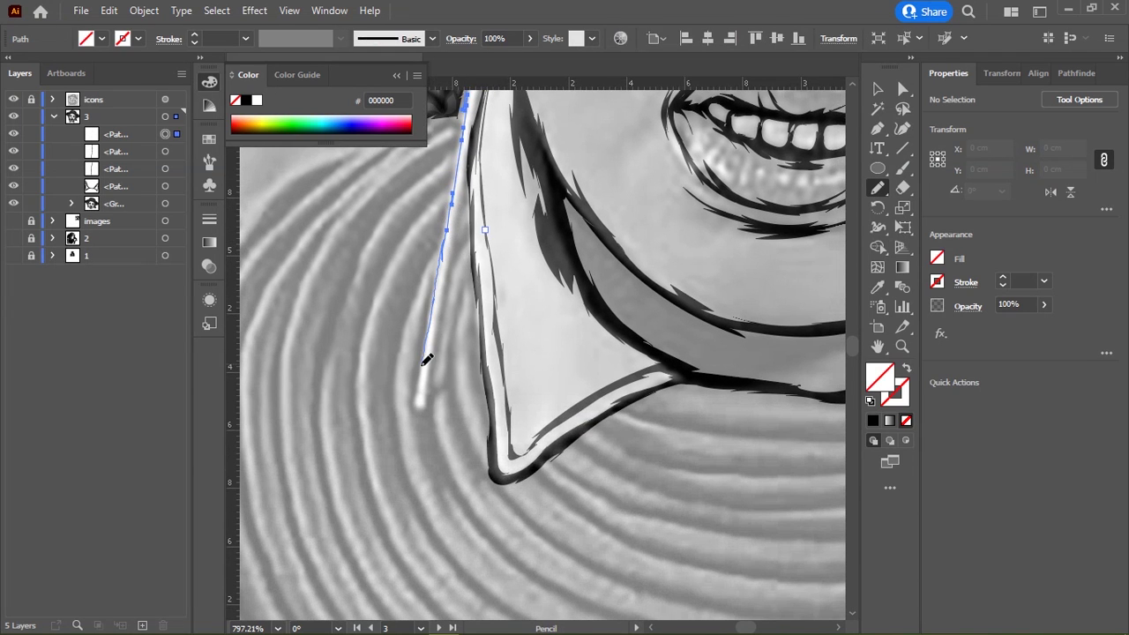
{"action": "left_click_drag", "start_coordinate": [418, 403], "coordinate": [458, 221]}
{"action": "scroll", "coordinate": [476, 141], "scroll_direction": "up", "scroll_amount": 4}
{"action": "left_click_drag", "start_coordinate": [413, 348], "coordinate": [431, 260]}
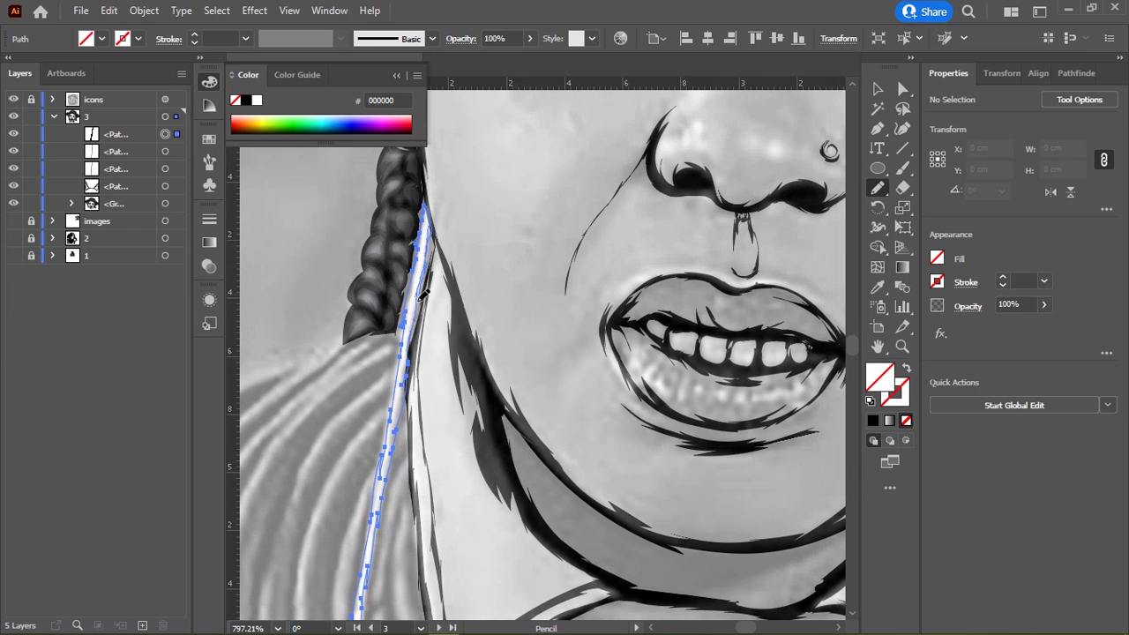
Step: Close off the top of the braid strip and fill it solid black
{"action": "scroll", "coordinate": [474, 175], "scroll_direction": "down", "scroll_amount": 5}
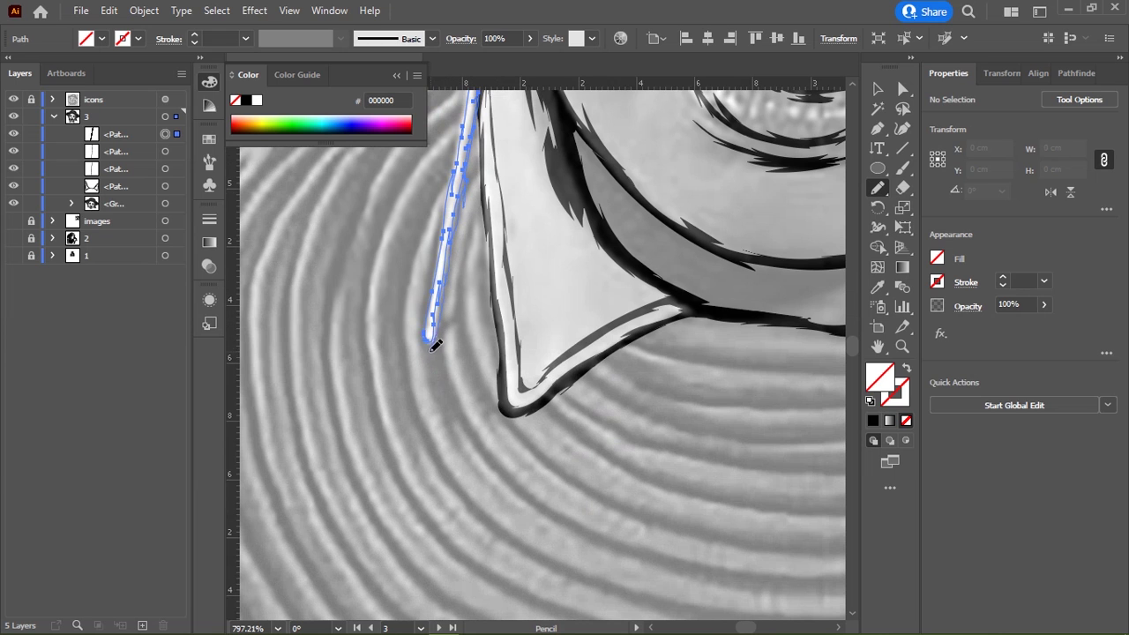
{"action": "left_click_drag", "start_coordinate": [458, 161], "coordinate": [497, 445]}
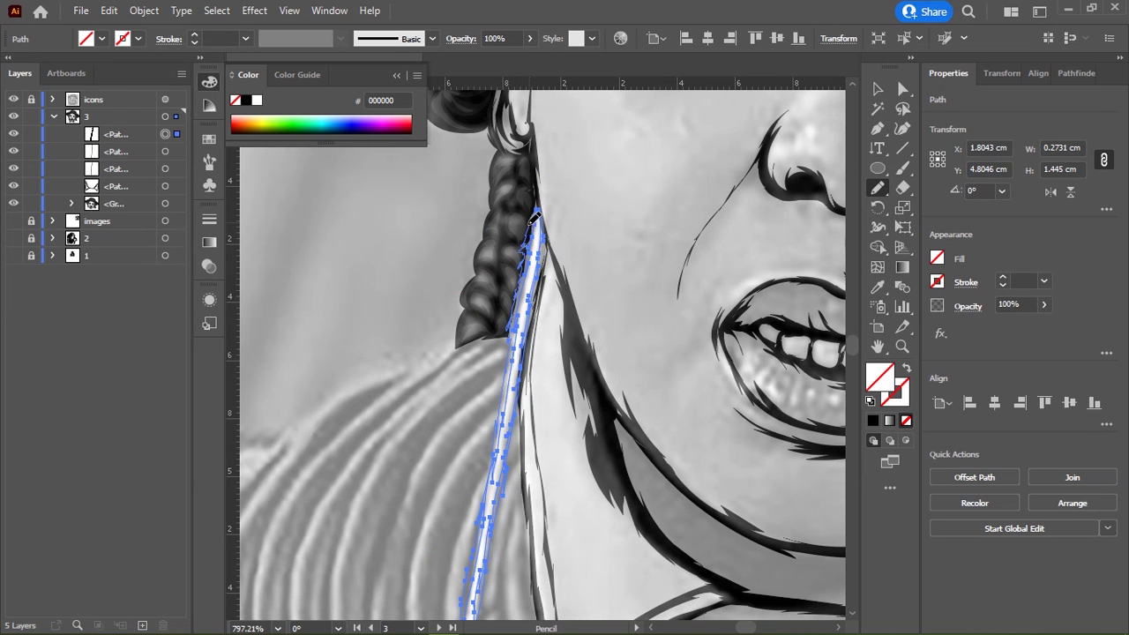
{"action": "scroll", "coordinate": [536, 216], "scroll_direction": "up", "scroll_amount": 2}
{"action": "scroll", "coordinate": [486, 323], "scroll_direction": "up", "scroll_amount": 1}
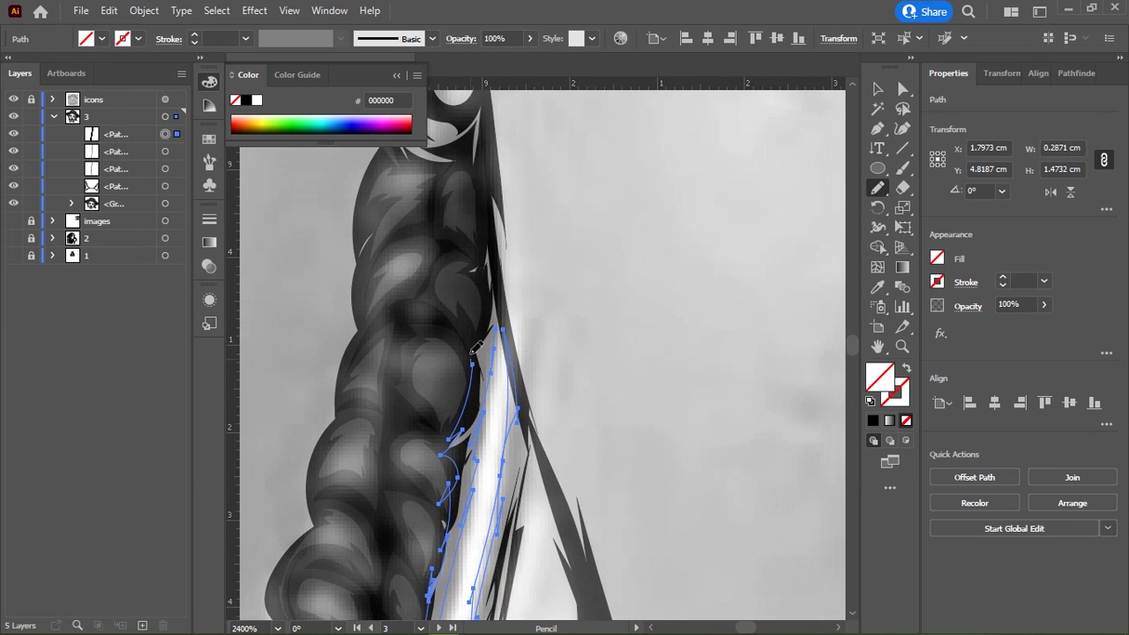
{"action": "left_click_drag", "start_coordinate": [475, 349], "coordinate": [503, 327]}
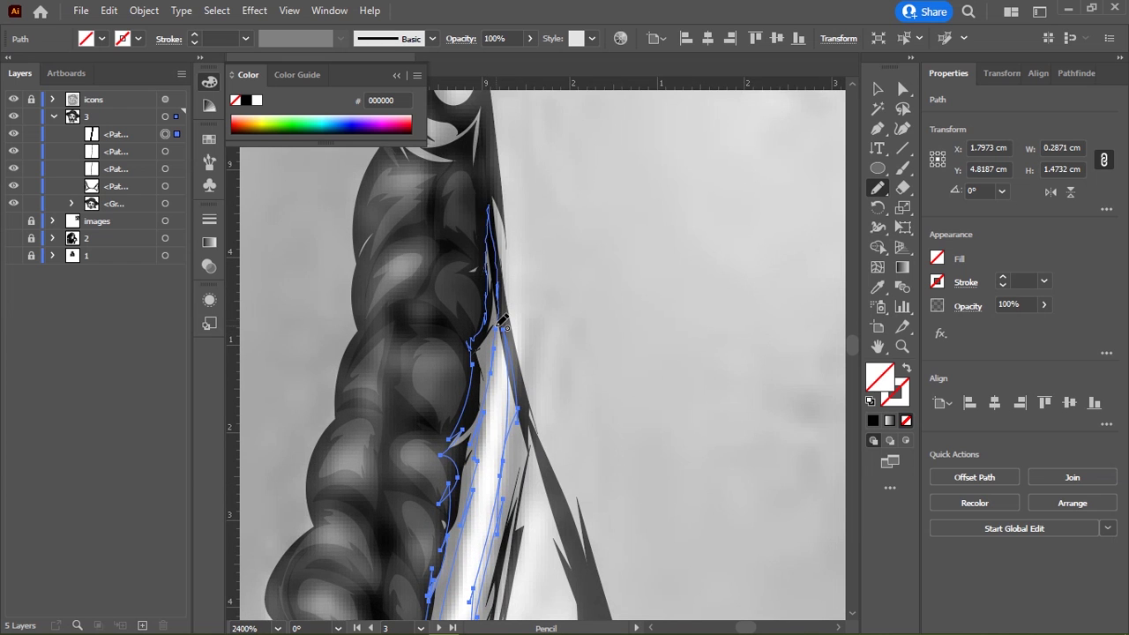
{"action": "scroll", "coordinate": [512, 304], "scroll_direction": "down", "scroll_amount": 1}
{"action": "scroll", "coordinate": [578, 297], "scroll_direction": "down", "scroll_amount": 1}
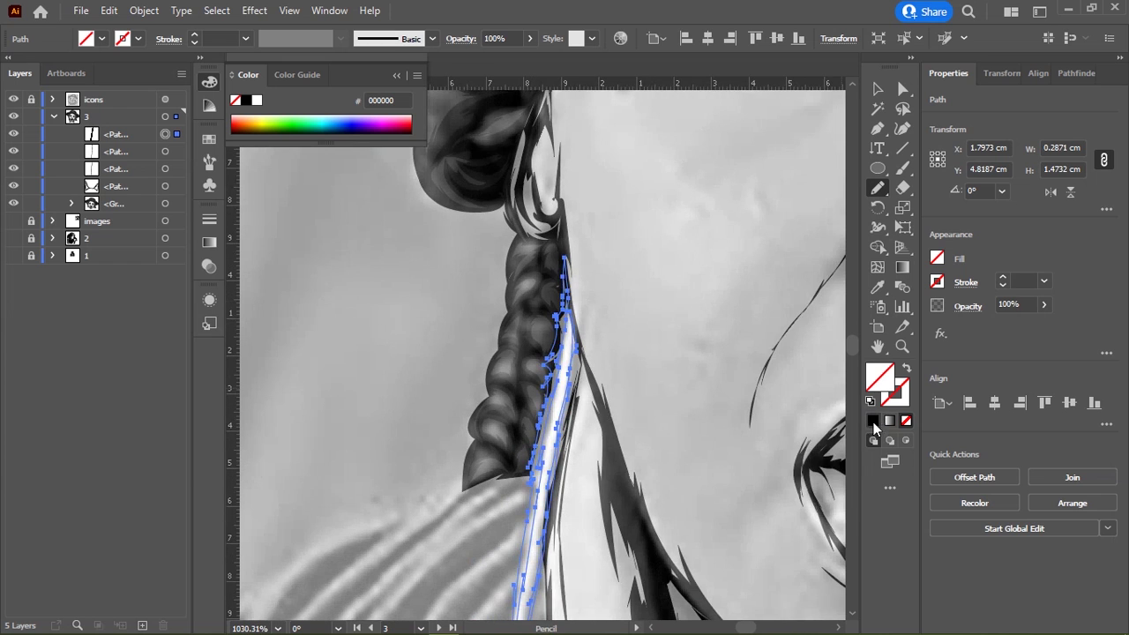
{"action": "left_click", "coordinate": [873, 422]}
{"action": "scroll", "coordinate": [564, 335], "scroll_direction": "down", "scroll_amount": 1}
{"action": "scroll", "coordinate": [565, 335], "scroll_direction": "down", "scroll_amount": 2}
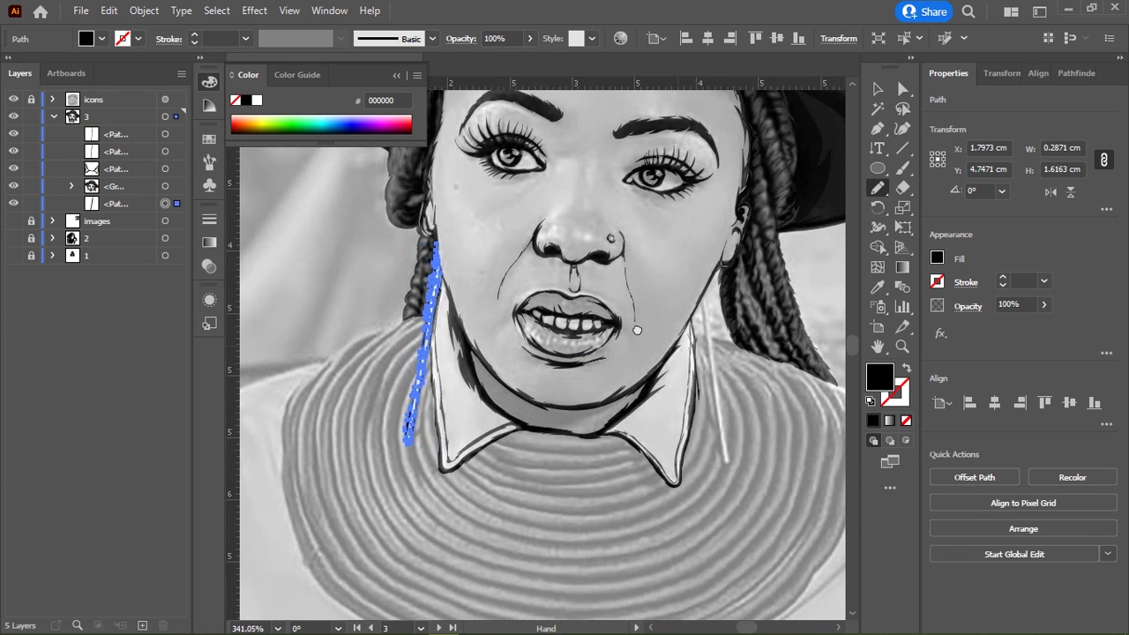
Step: Trace the thin light strip along the right braid, rotating the view for easier drawing
{"action": "left_click_drag", "start_coordinate": [637, 330], "coordinate": [346, 273]}
{"action": "scroll", "coordinate": [418, 250], "scroll_direction": "up", "scroll_amount": 3}
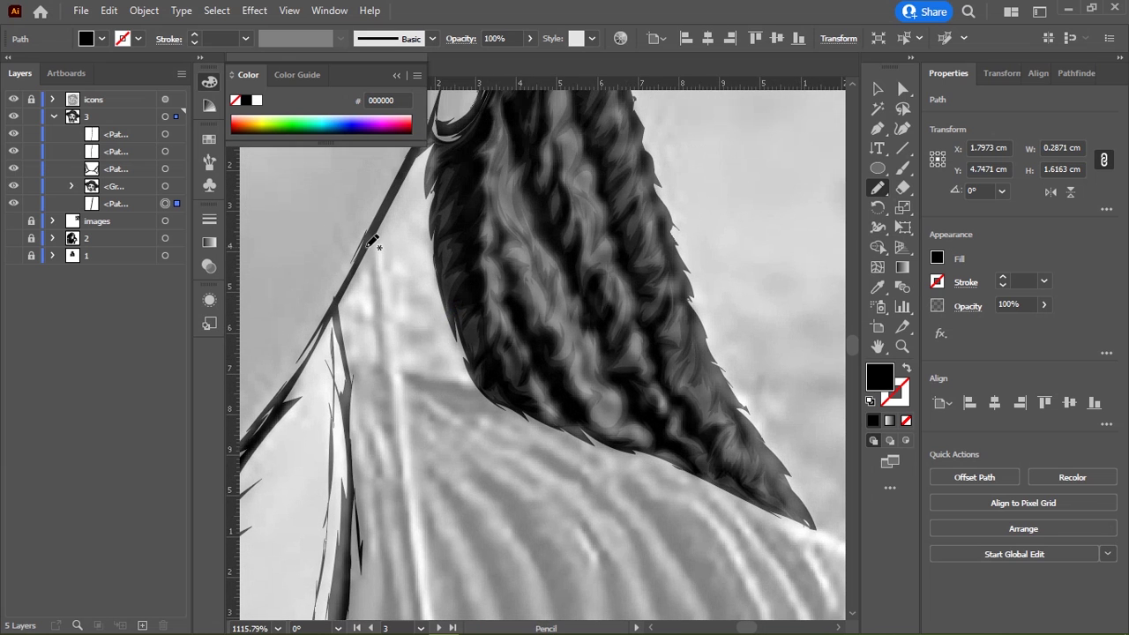
{"action": "mouse_move", "coordinate": [375, 278]}
{"action": "left_mouse_down"}
{"action": "mouse_move", "coordinate": [399, 481]}
{"action": "mouse_move", "coordinate": [522, 277]}
{"action": "mouse_move", "coordinate": [550, 256]}
{"action": "left_mouse_up"}
{"action": "key", "text": "shift+h"}
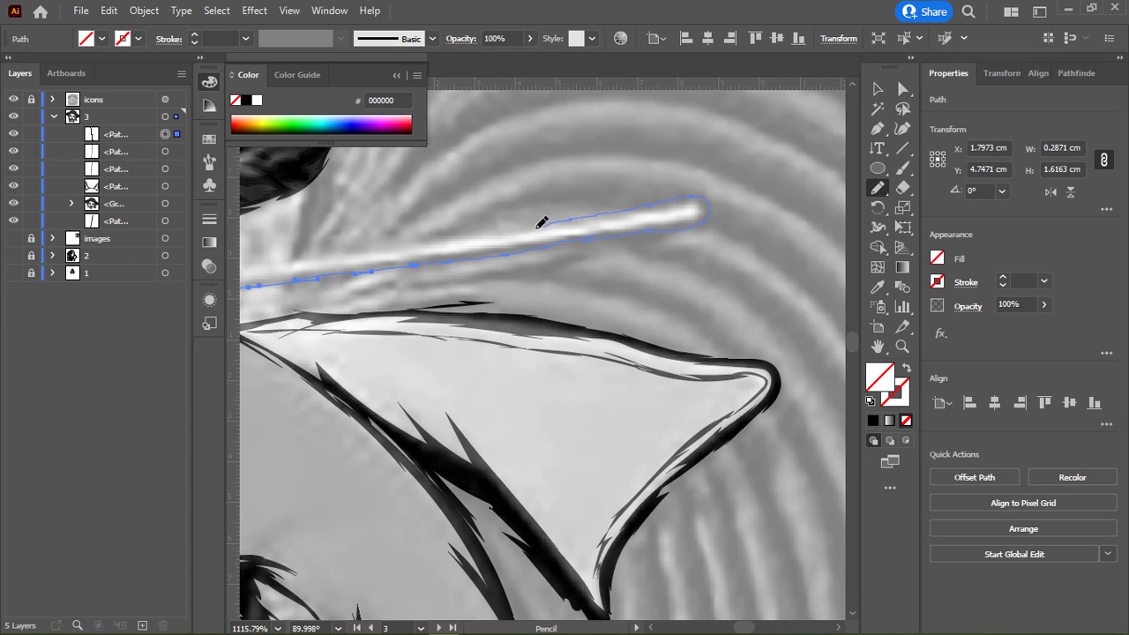
{"action": "left_click_drag", "start_coordinate": [366, 247], "coordinate": [585, 223]}
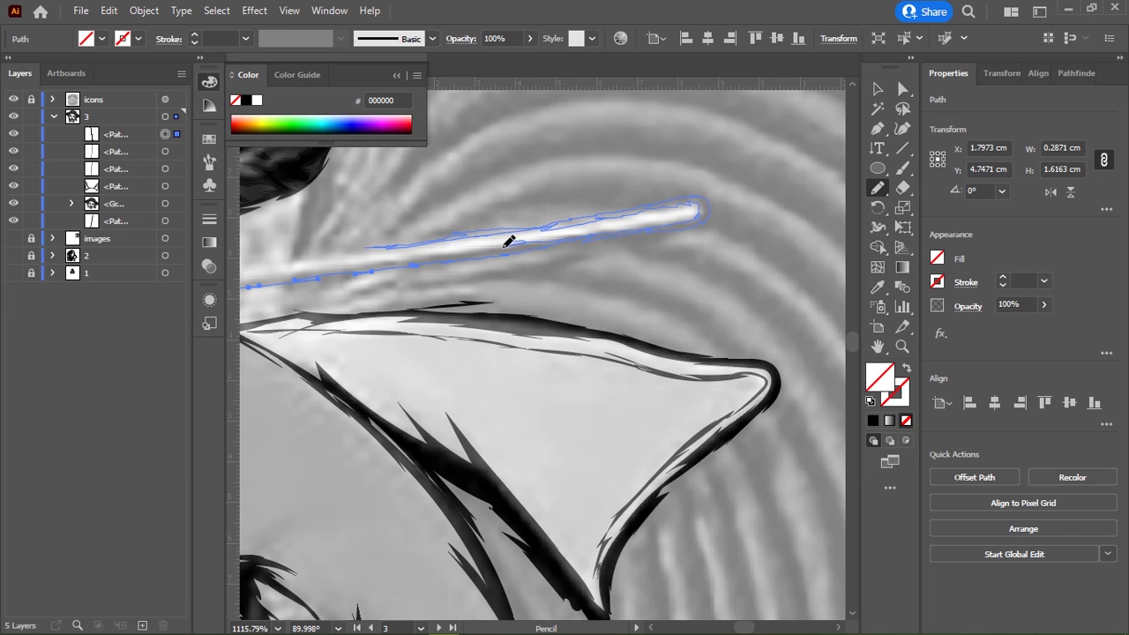
{"action": "left_click_drag", "start_coordinate": [391, 265], "coordinate": [670, 251]}
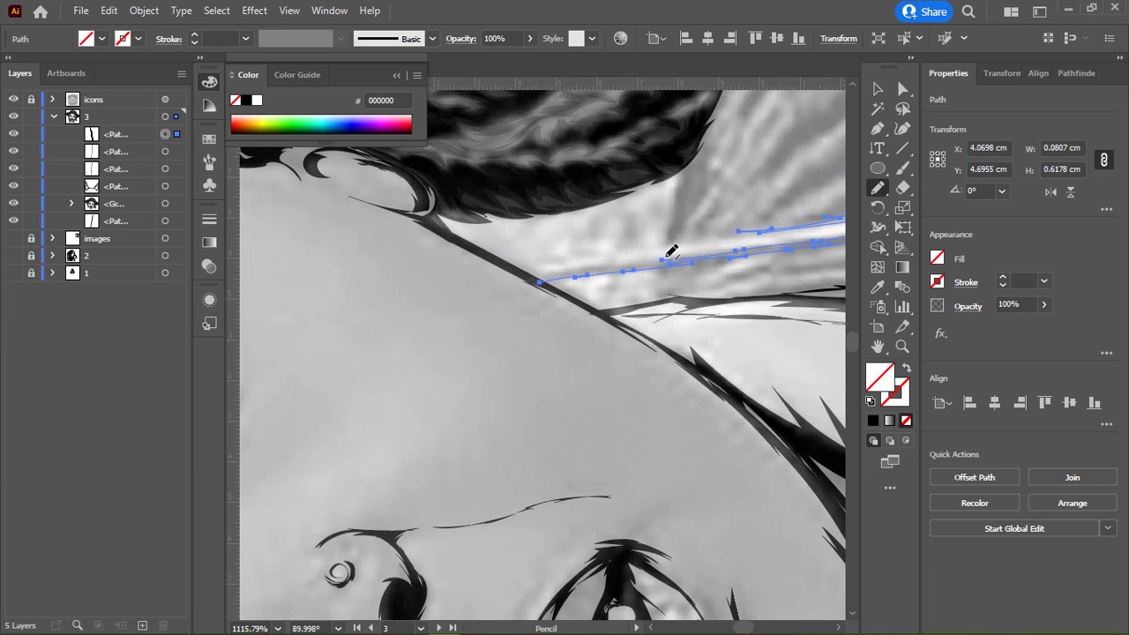
{"action": "left_click_drag", "start_coordinate": [553, 258], "coordinate": [807, 222]}
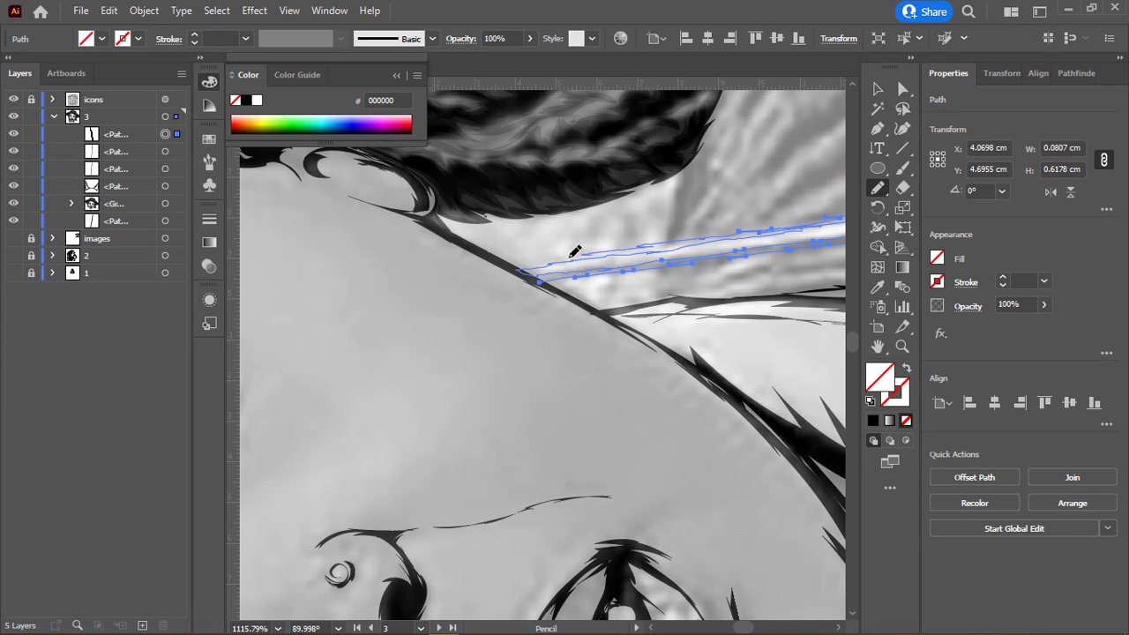
{"action": "scroll", "coordinate": [510, 261], "scroll_direction": "down", "scroll_amount": 5}
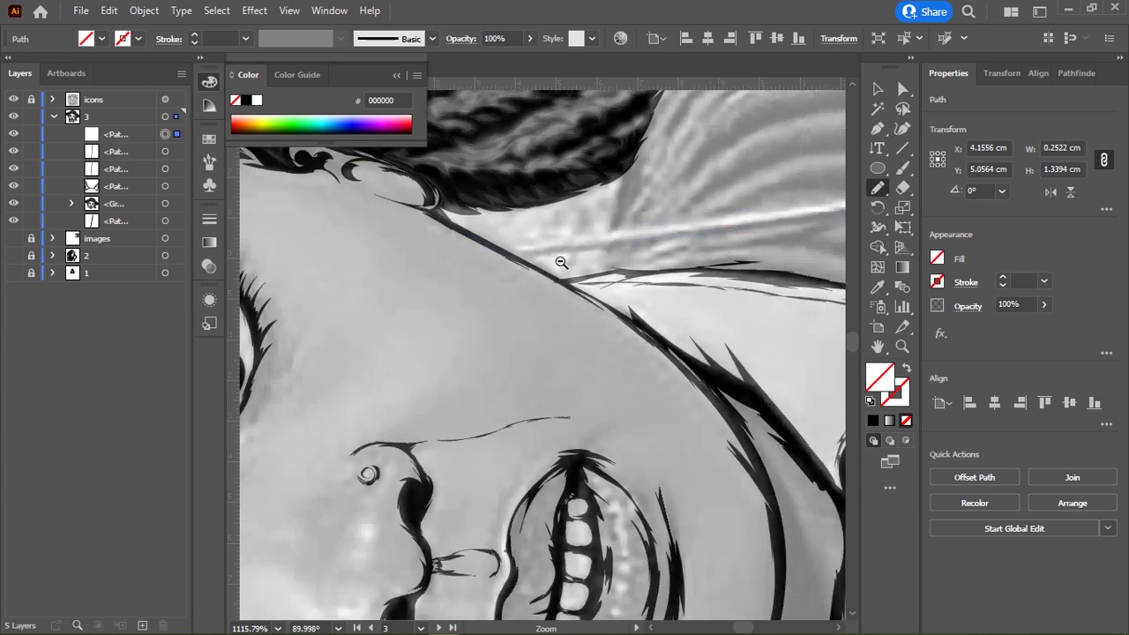
{"action": "key", "text": "shift+h"}
{"action": "left_click_drag", "start_coordinate": [679, 234], "coordinate": [708, 223]}
Step: Fill the new right-braid strip black and deselect it
{"action": "left_click", "coordinate": [873, 420]}
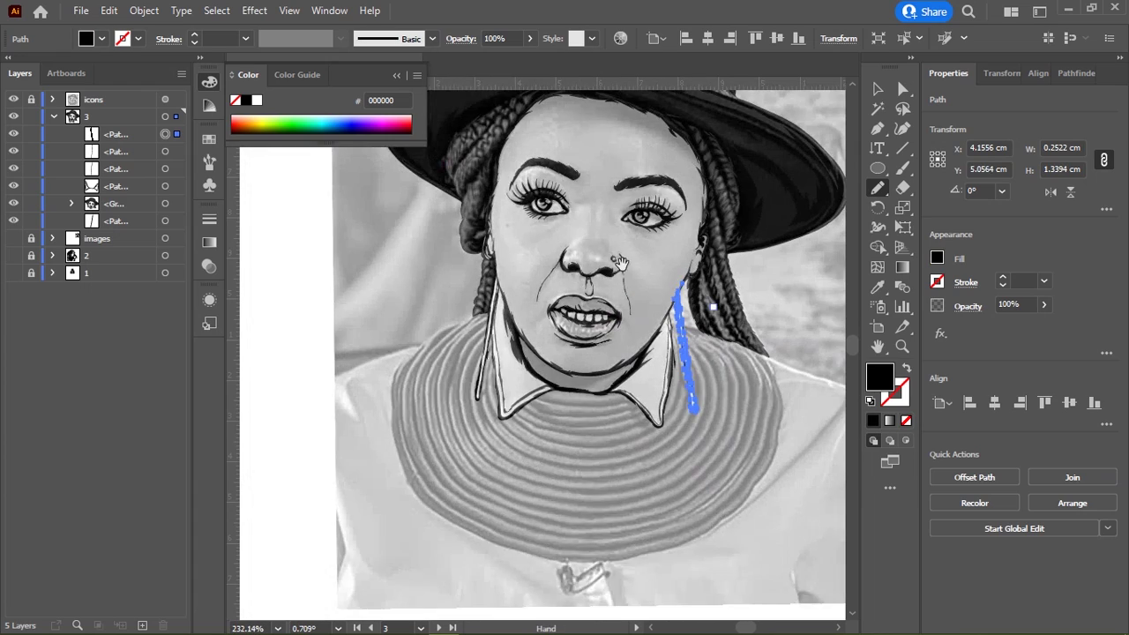
{"action": "scroll", "coordinate": [300, 291], "scroll_direction": "down", "scroll_amount": 3}
{"action": "left_click", "coordinate": [350, 323], "text": "ctrl"}
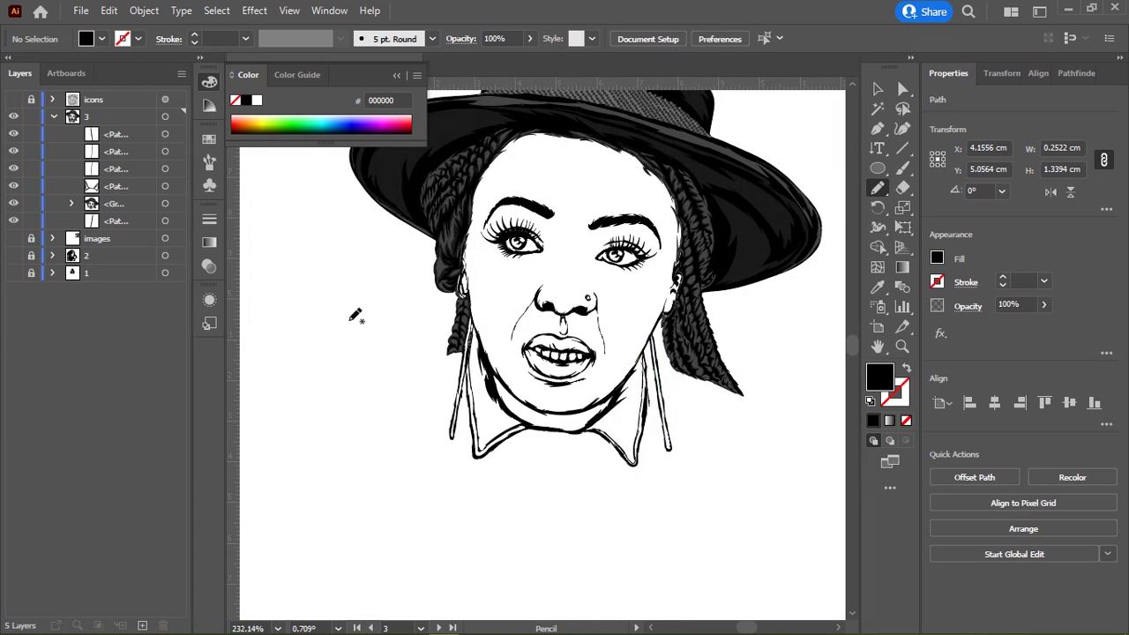
Step: Show the reference photo again and Pencil-trace the sweater edge out from the left braid tip
{"action": "left_click", "coordinate": [12, 100]}
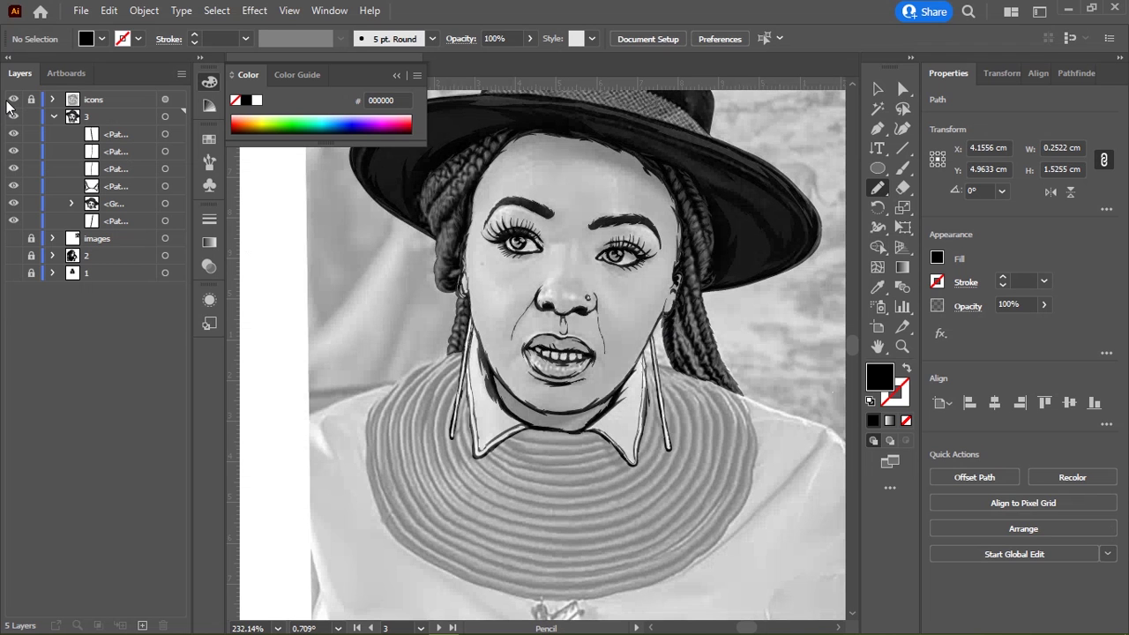
{"action": "scroll", "coordinate": [437, 318], "scroll_direction": "up", "scroll_amount": 2, "text": "alt"}
{"action": "scroll", "coordinate": [467, 297], "scroll_direction": "up", "scroll_amount": 3, "text": "alt"}
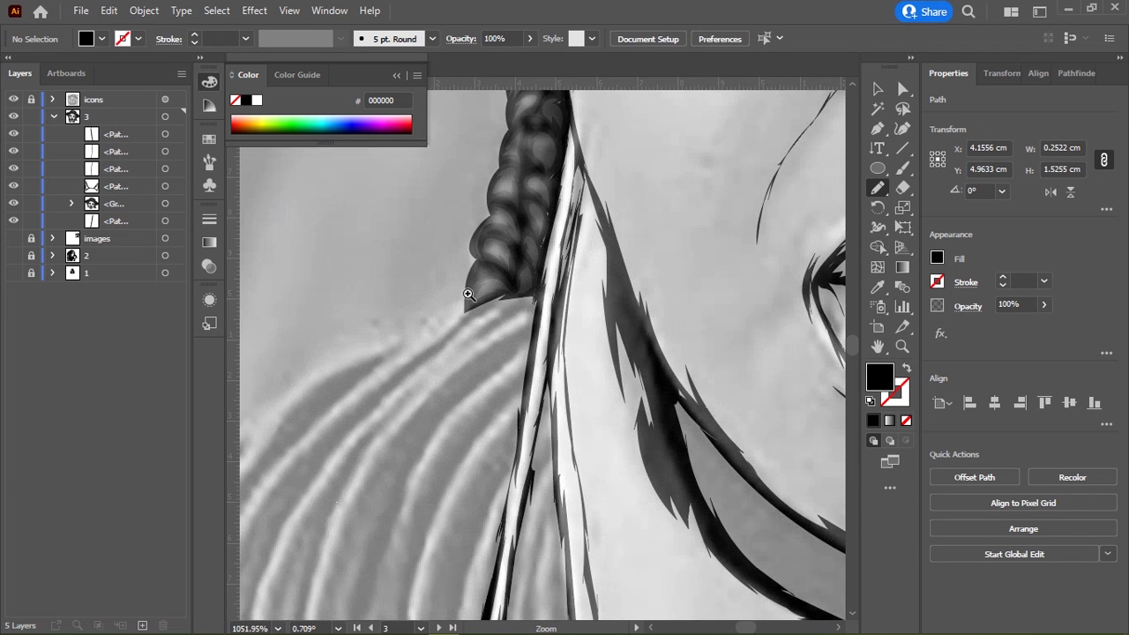
{"action": "scroll", "coordinate": [538, 304], "scroll_direction": "up", "scroll_amount": 1}
{"action": "mouse_move", "coordinate": [546, 315]}
{"action": "left_mouse_down"}
{"action": "mouse_move", "coordinate": [469, 326]}
{"action": "mouse_move", "coordinate": [408, 356]}
{"action": "left_mouse_up"}
{"action": "scroll", "coordinate": [397, 362], "scroll_direction": "down", "scroll_amount": 3, "text": "alt"}
{"action": "scroll", "coordinate": [529, 252], "scroll_direction": "up", "scroll_amount": 2, "text": "alt"}
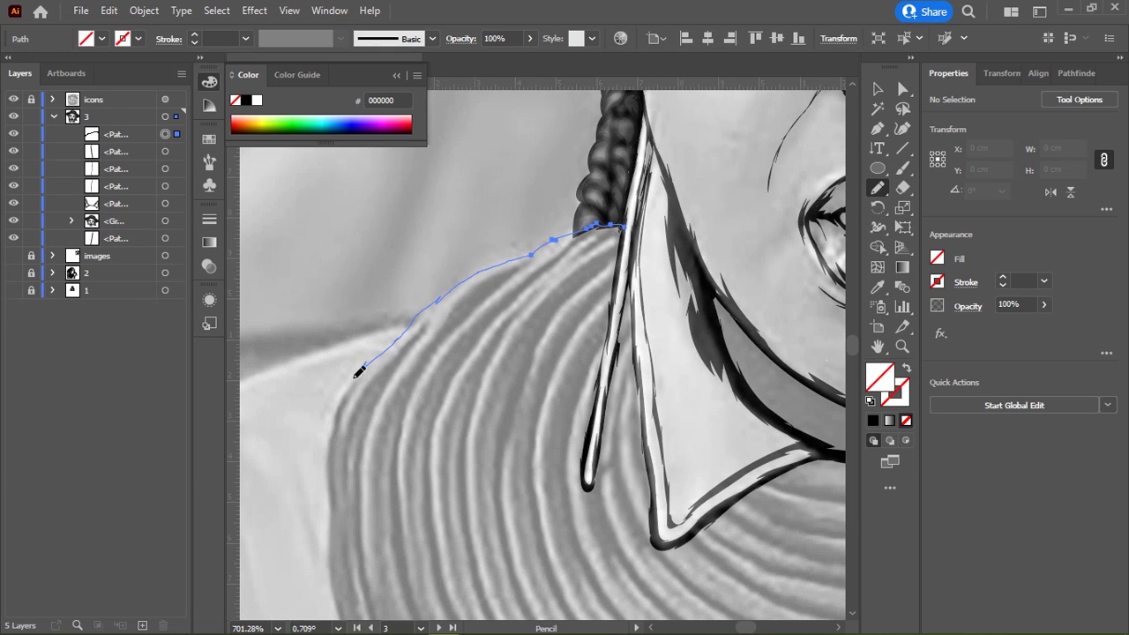
Step: Extend the sweater outline down its left side and around the lower curve
{"action": "left_click_drag", "start_coordinate": [333, 437], "coordinate": [329, 489]}
{"action": "scroll", "coordinate": [396, 245], "scroll_direction": "down", "scroll_amount": 5}
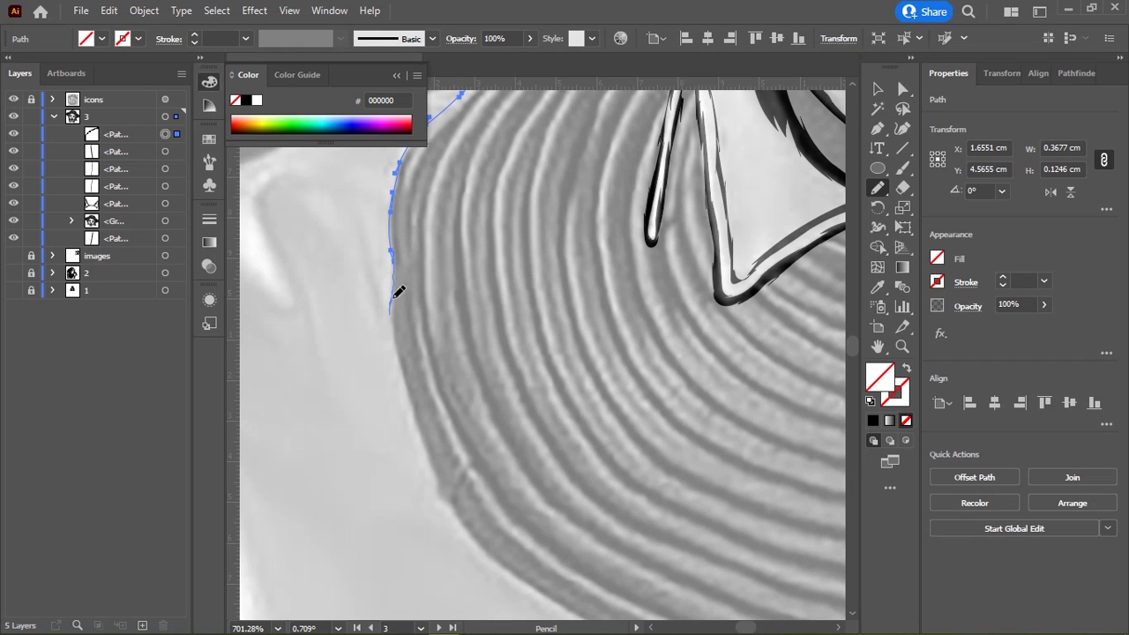
{"action": "left_click_drag", "start_coordinate": [395, 298], "coordinate": [407, 388]}
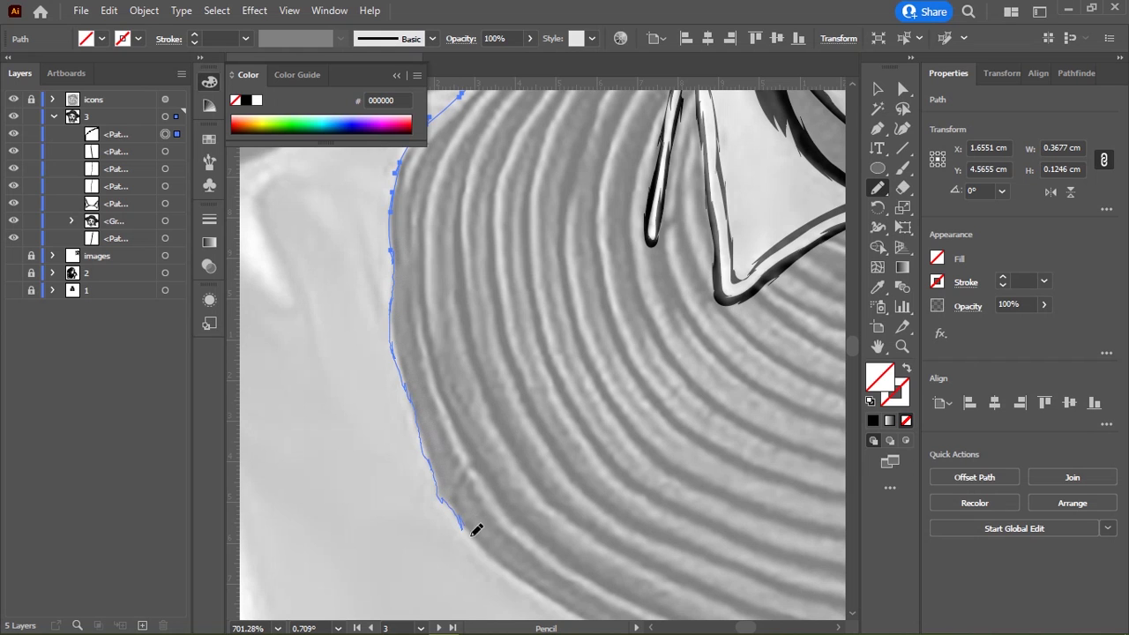
{"action": "scroll", "coordinate": [473, 397], "scroll_direction": "down", "scroll_amount": 5}
{"action": "left_click_drag", "start_coordinate": [360, 270], "coordinate": [445, 324]}
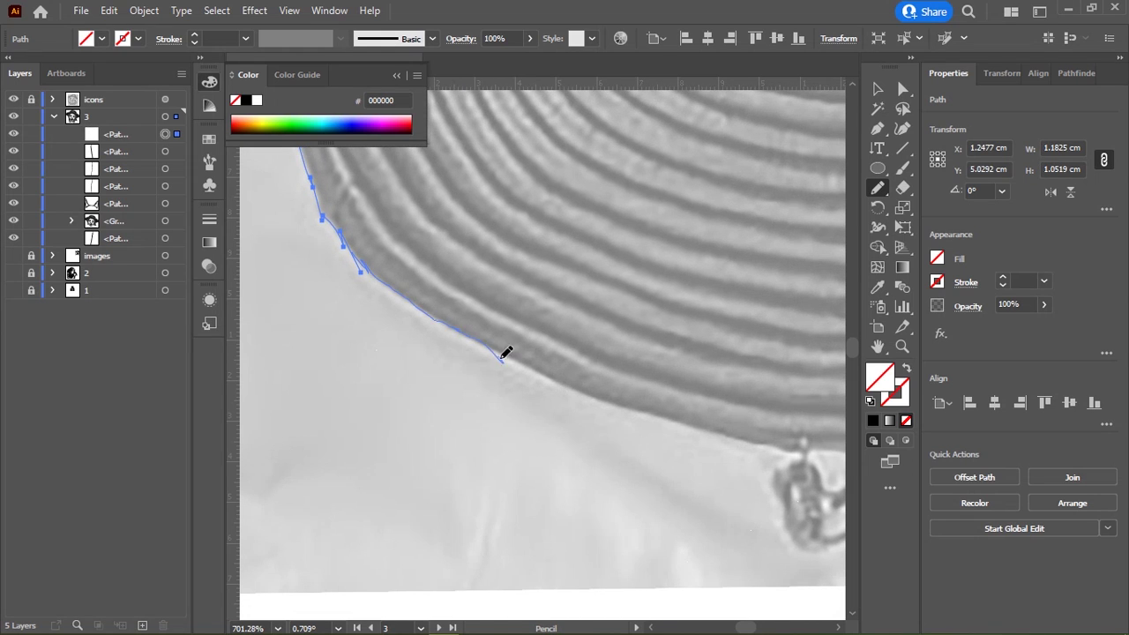
{"action": "mouse_move", "coordinate": [505, 353]}
{"action": "left_mouse_down"}
{"action": "mouse_move", "coordinate": [595, 391]}
{"action": "mouse_move", "coordinate": [383, 277]}
{"action": "mouse_move", "coordinate": [395, 280]}
{"action": "left_mouse_up"}
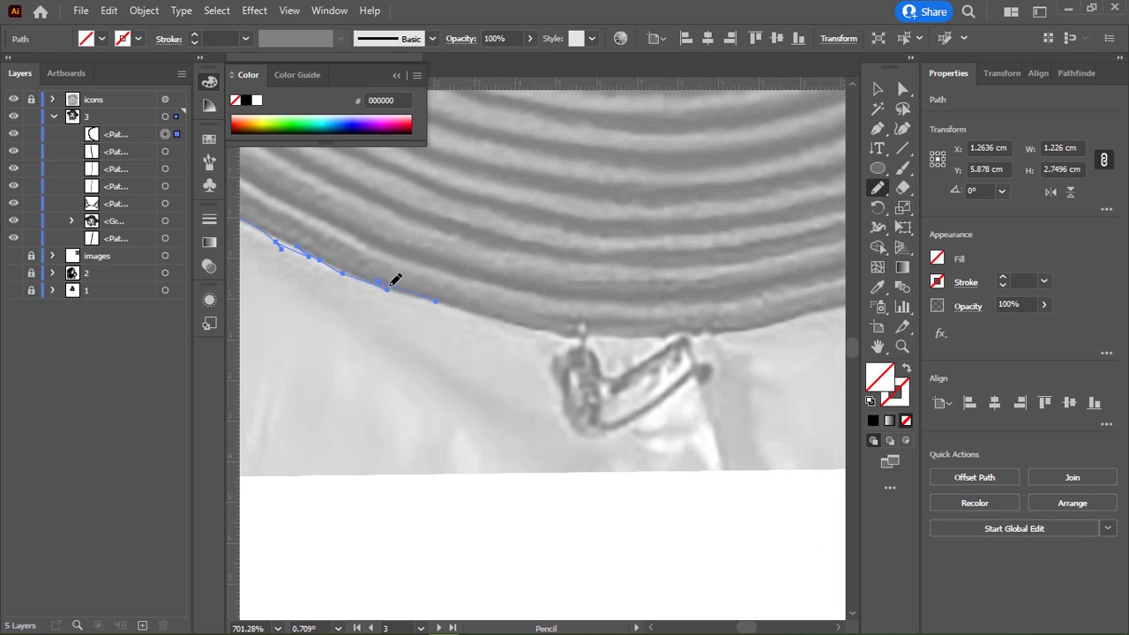
Step: Carry the outline across the sweater bottom, up the right side, and toward the collar
{"action": "scroll", "coordinate": [549, 324], "scroll_direction": "down", "scroll_amount": 5}
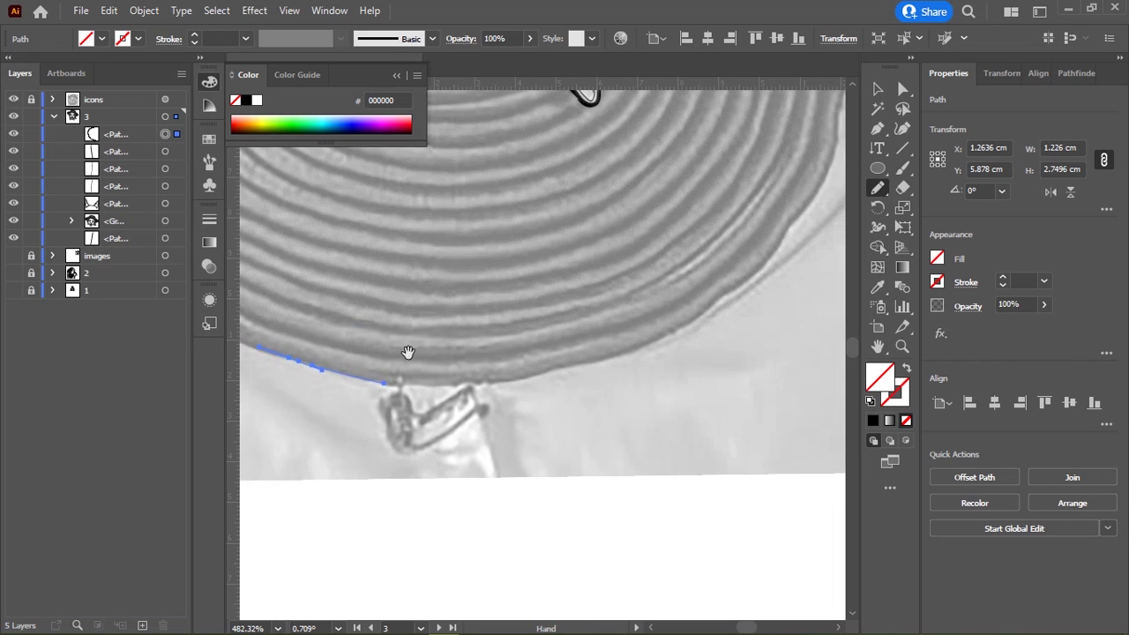
{"action": "left_click_drag", "start_coordinate": [391, 378], "coordinate": [429, 381]}
{"action": "mouse_move", "coordinate": [572, 360]}
{"action": "left_mouse_down"}
{"action": "mouse_move", "coordinate": [655, 341]}
{"action": "mouse_move", "coordinate": [496, 391]}
{"action": "mouse_move", "coordinate": [396, 449]}
{"action": "mouse_move", "coordinate": [439, 423]}
{"action": "left_mouse_up"}
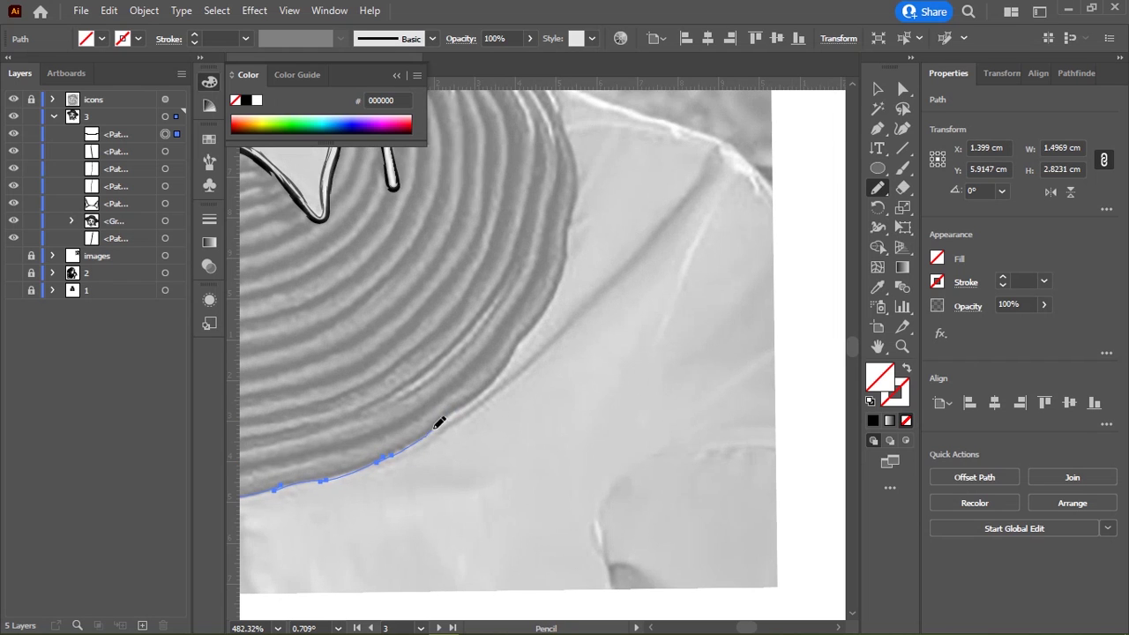
{"action": "mouse_move", "coordinate": [540, 323]}
{"action": "left_mouse_down"}
{"action": "mouse_move", "coordinate": [551, 295]}
{"action": "mouse_move", "coordinate": [496, 446]}
{"action": "mouse_move", "coordinate": [516, 388]}
{"action": "left_mouse_up"}
{"action": "left_click_drag", "start_coordinate": [513, 280], "coordinate": [586, 420]}
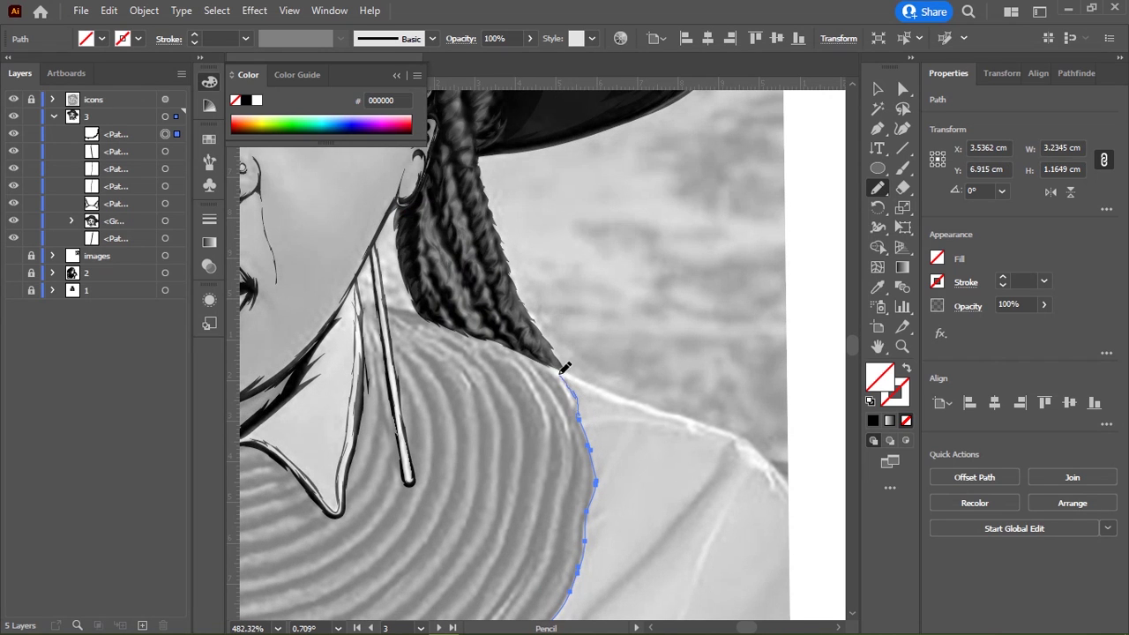
{"action": "left_click_drag", "start_coordinate": [540, 346], "coordinate": [479, 323]}
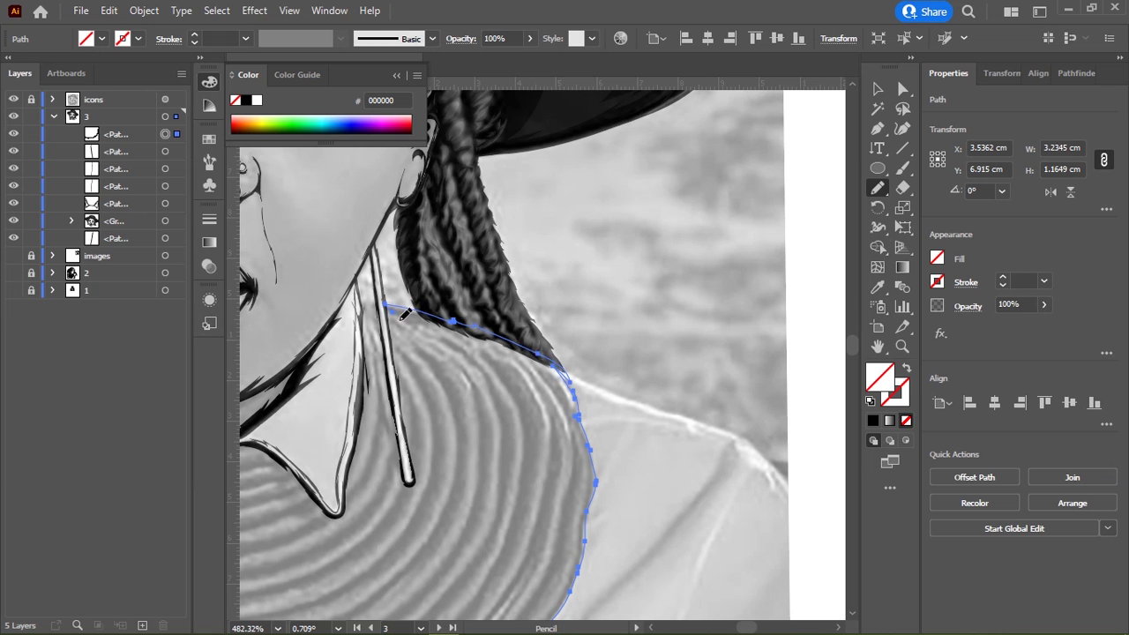
Step: Rotate the canvas diagonally and extend the collar outline along the white edge strip
{"action": "scroll", "coordinate": [414, 332], "scroll_direction": "up", "scroll_amount": 5}
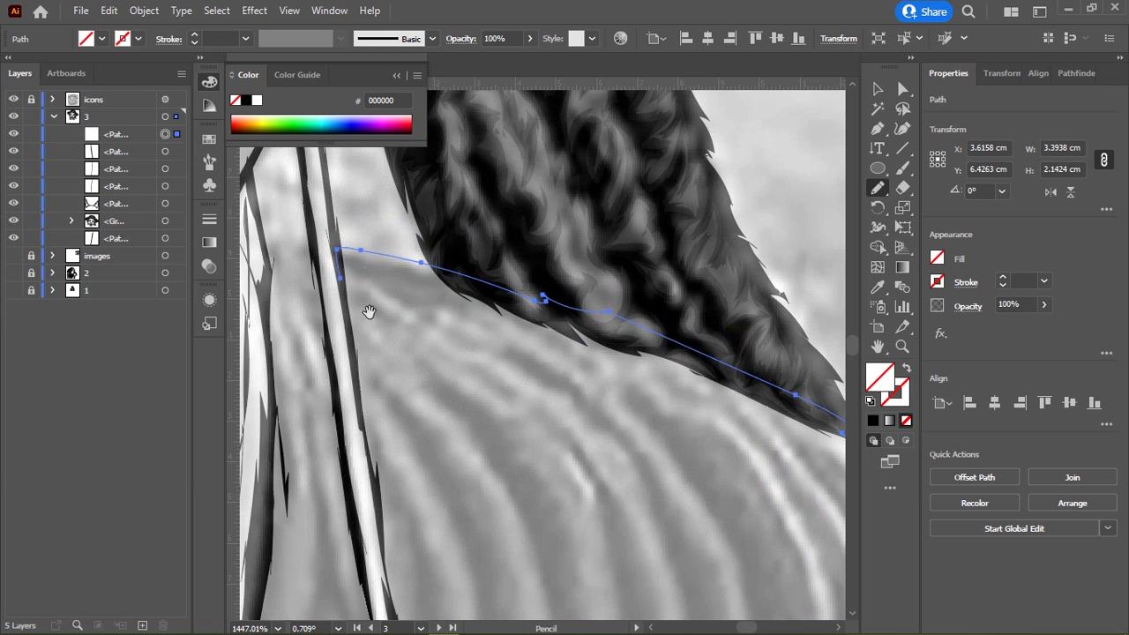
{"action": "scroll", "coordinate": [367, 310], "scroll_direction": "down", "scroll_amount": 3}
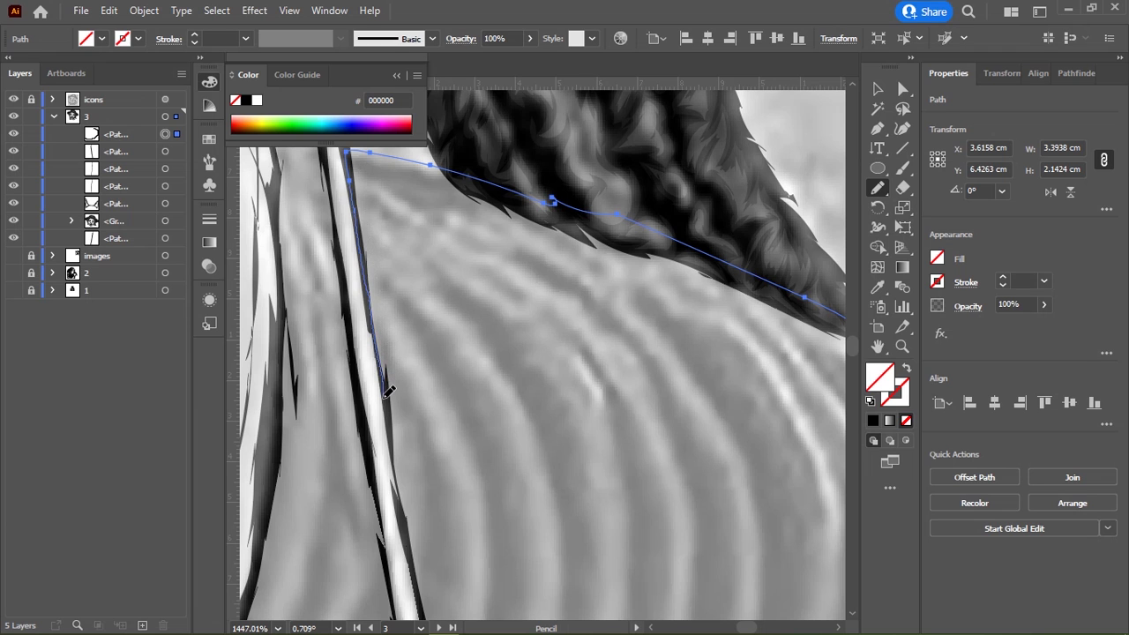
{"action": "scroll", "coordinate": [401, 406], "scroll_direction": "down", "scroll_amount": 5}
{"action": "scroll", "coordinate": [407, 309], "scroll_direction": "down", "scroll_amount": 5}
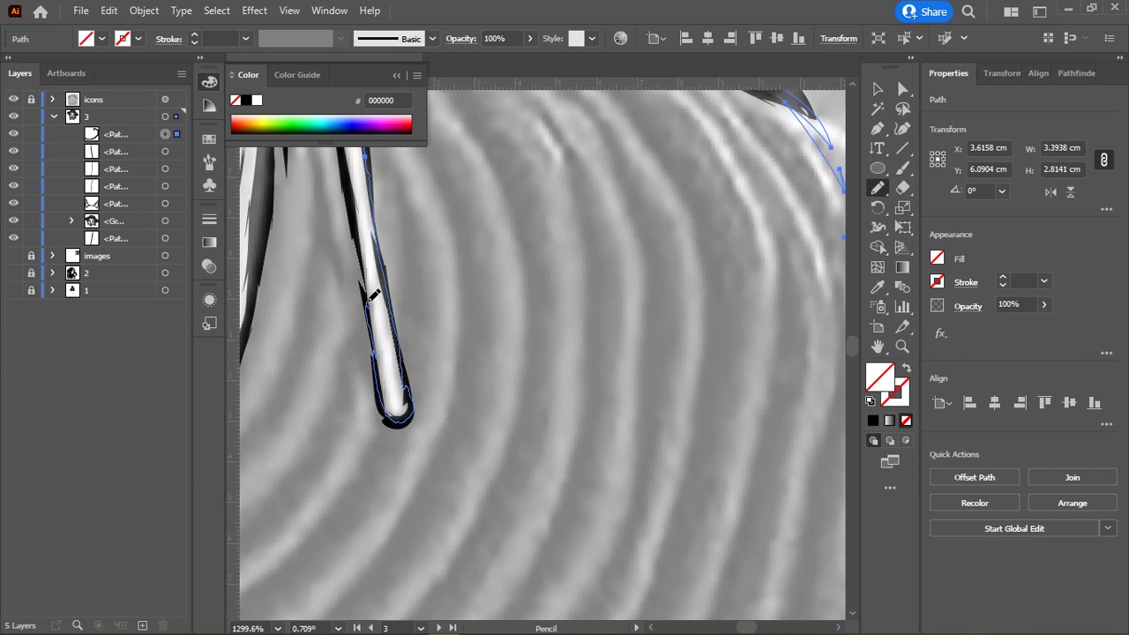
{"action": "scroll", "coordinate": [424, 335], "scroll_direction": "up", "scroll_amount": 5}
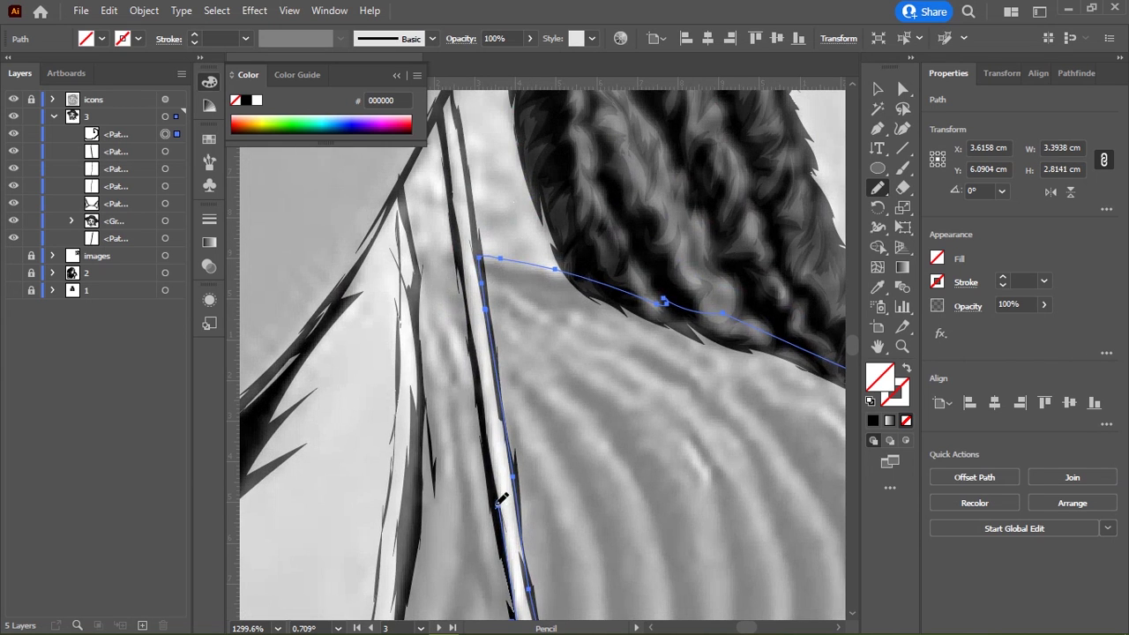
{"action": "left_click_drag", "start_coordinate": [477, 353], "coordinate": [510, 463]}
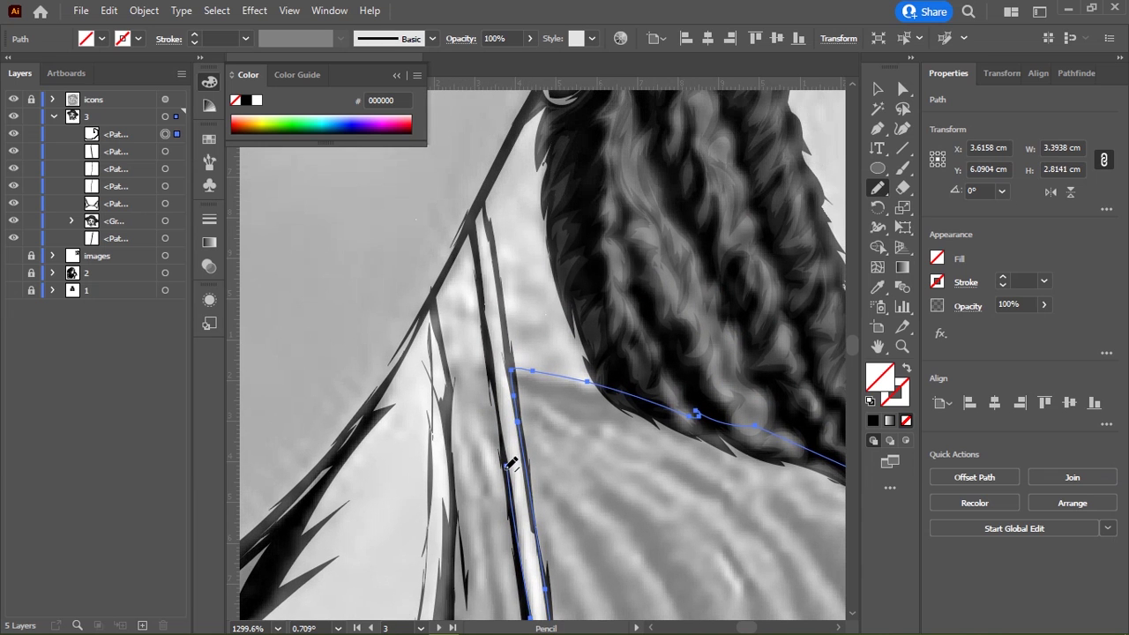
{"action": "key", "text": "shift+h"}
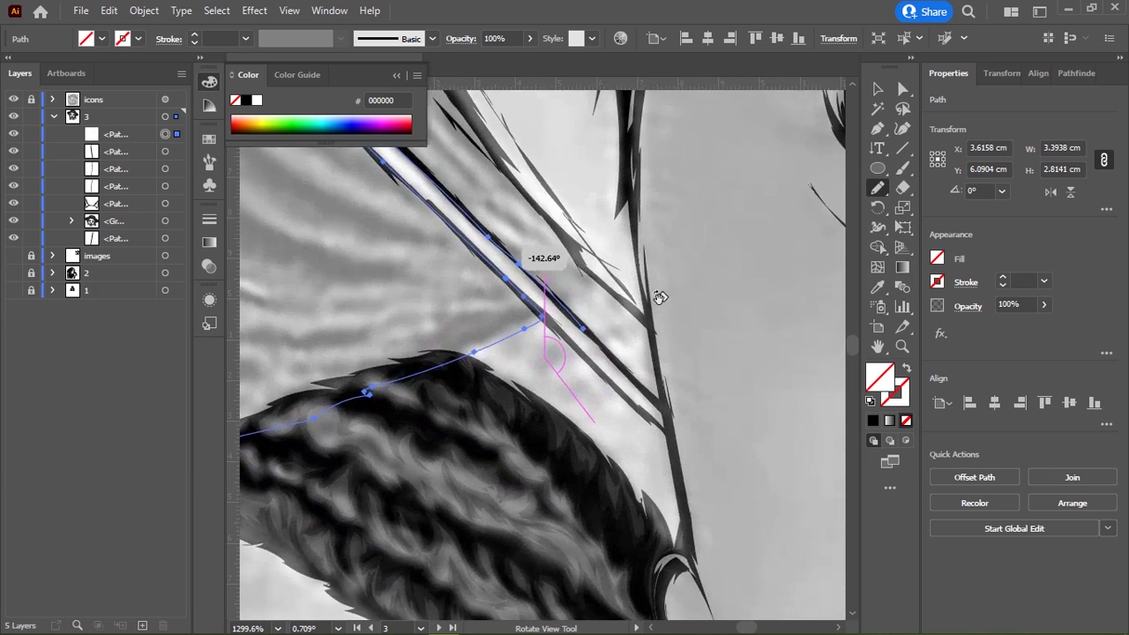
{"action": "left_click_drag", "start_coordinate": [491, 309], "coordinate": [461, 318]}
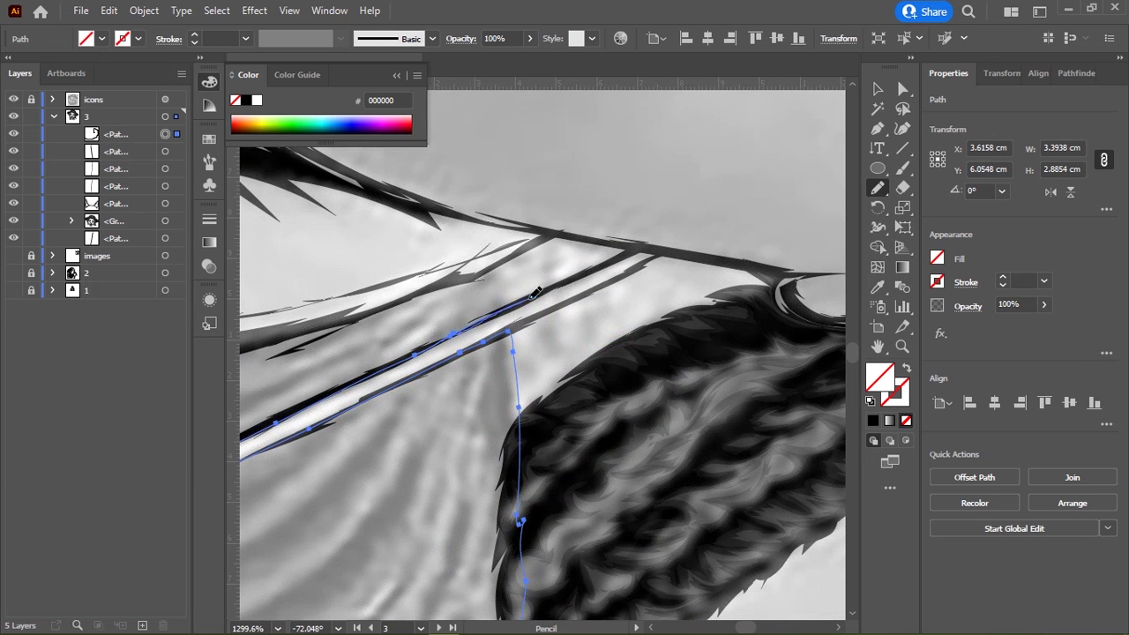
{"action": "left_click_drag", "start_coordinate": [533, 294], "coordinate": [609, 257]}
Step: Zoom in and redraw the outline around the collar's bend and along its upper edge
{"action": "left_click", "coordinate": [555, 269]}
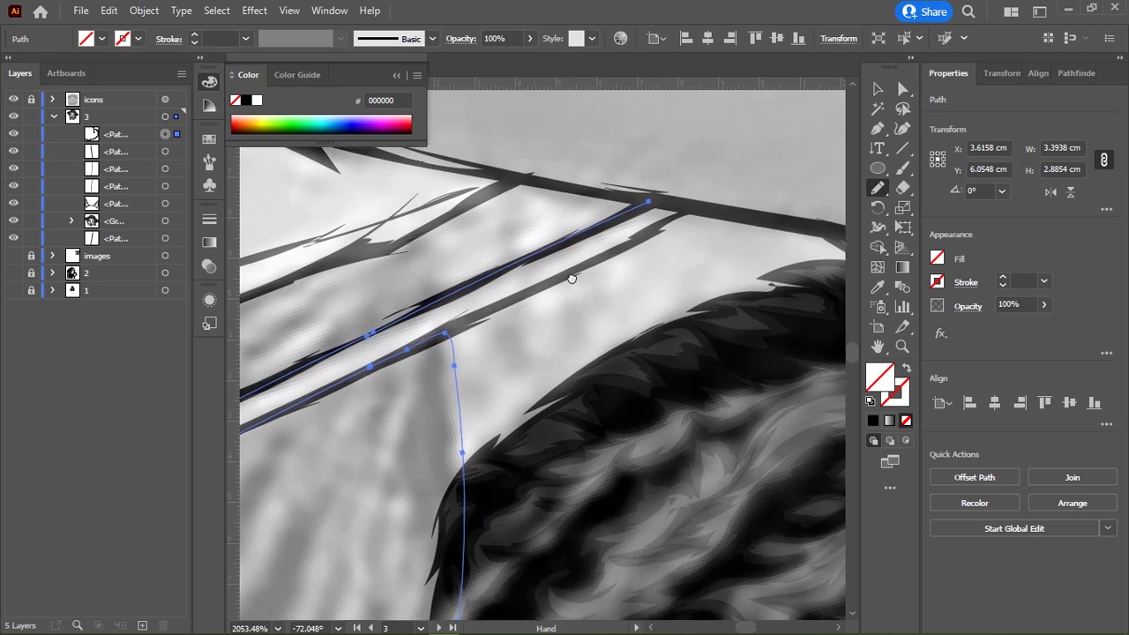
{"action": "mouse_move", "coordinate": [693, 316]}
{"action": "left_mouse_down"}
{"action": "mouse_move", "coordinate": [581, 357]}
{"action": "mouse_move", "coordinate": [621, 338]}
{"action": "mouse_move", "coordinate": [608, 340]}
{"action": "left_mouse_up"}
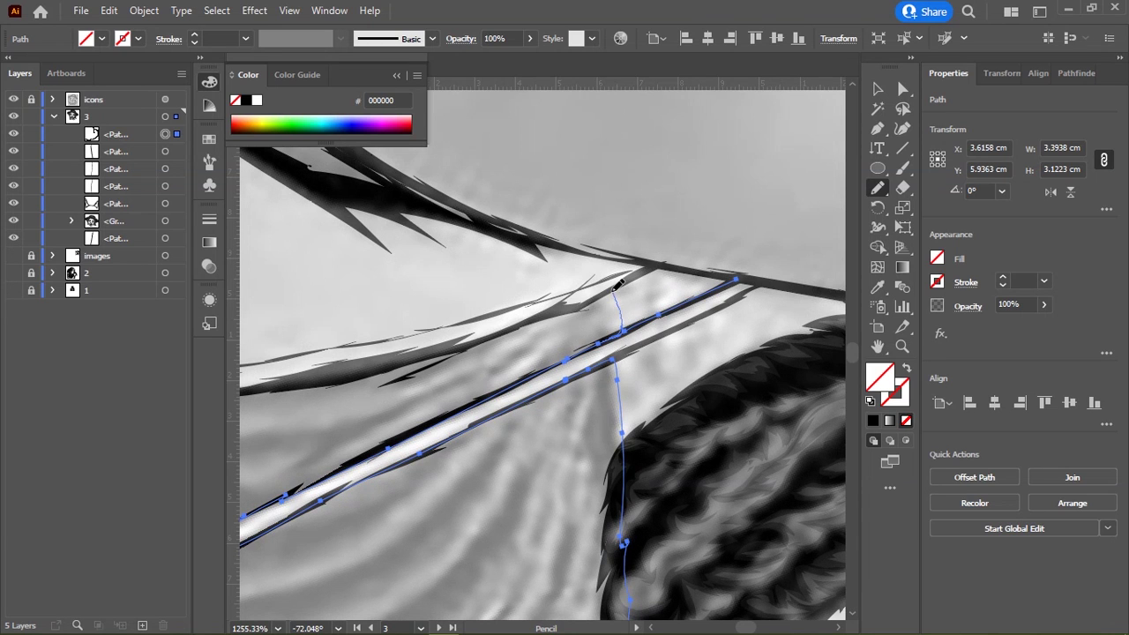
{"action": "mouse_move", "coordinate": [615, 287]}
{"action": "left_mouse_down"}
{"action": "mouse_move", "coordinate": [618, 333]}
{"action": "mouse_move", "coordinate": [525, 360]}
{"action": "mouse_move", "coordinate": [646, 289]}
{"action": "left_mouse_up"}
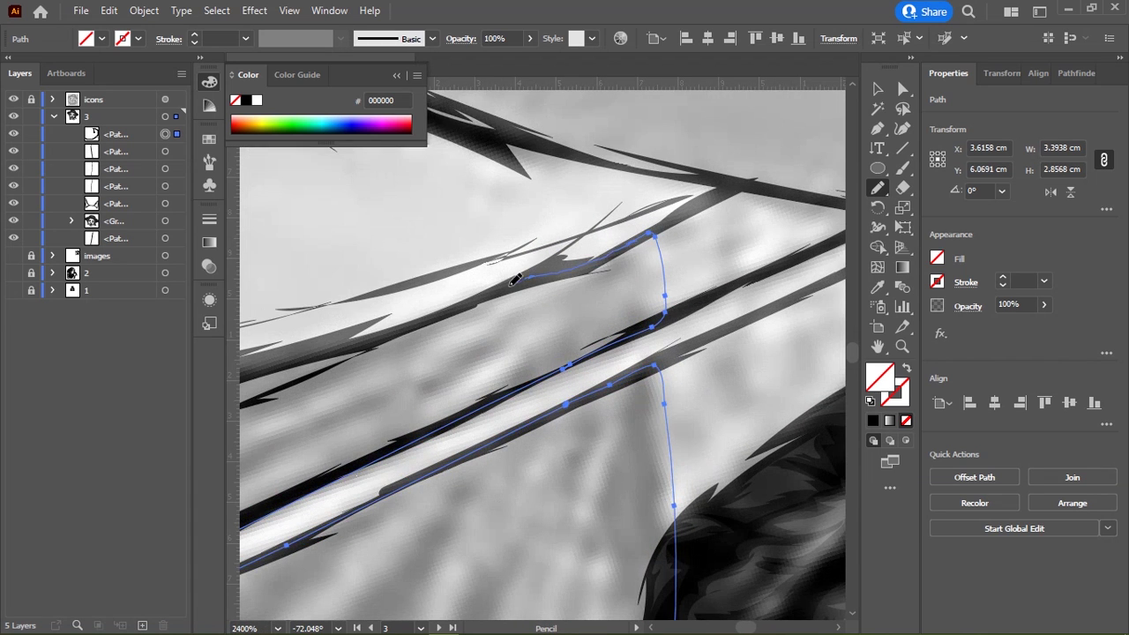
{"action": "mouse_move", "coordinate": [514, 281]}
{"action": "left_mouse_down"}
{"action": "mouse_move", "coordinate": [417, 322]}
{"action": "mouse_move", "coordinate": [577, 245]}
{"action": "left_mouse_up"}
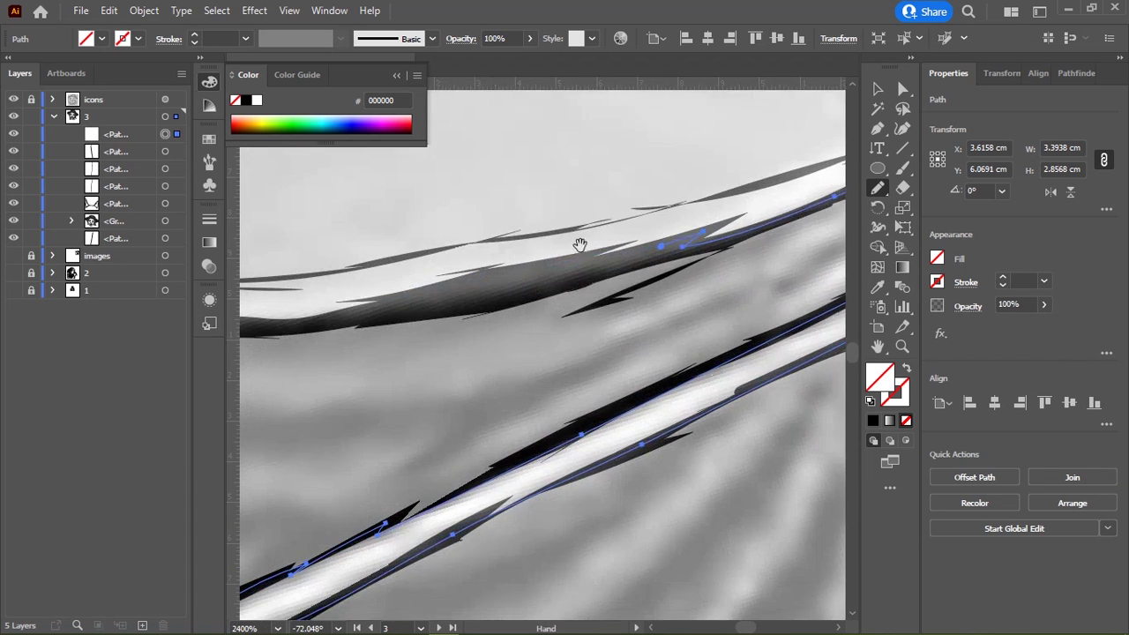
{"action": "mouse_move", "coordinate": [428, 308]}
{"action": "left_mouse_down"}
{"action": "mouse_move", "coordinate": [697, 285]}
{"action": "mouse_move", "coordinate": [476, 294]}
{"action": "mouse_move", "coordinate": [335, 326]}
{"action": "left_mouse_up"}
{"action": "mouse_move", "coordinate": [335, 326]}
{"action": "left_mouse_down"}
{"action": "mouse_move", "coordinate": [650, 346]}
{"action": "mouse_move", "coordinate": [557, 286]}
{"action": "mouse_move", "coordinate": [611, 205]}
{"action": "mouse_move", "coordinate": [461, 460]}
{"action": "mouse_move", "coordinate": [523, 367]}
{"action": "left_mouse_up"}
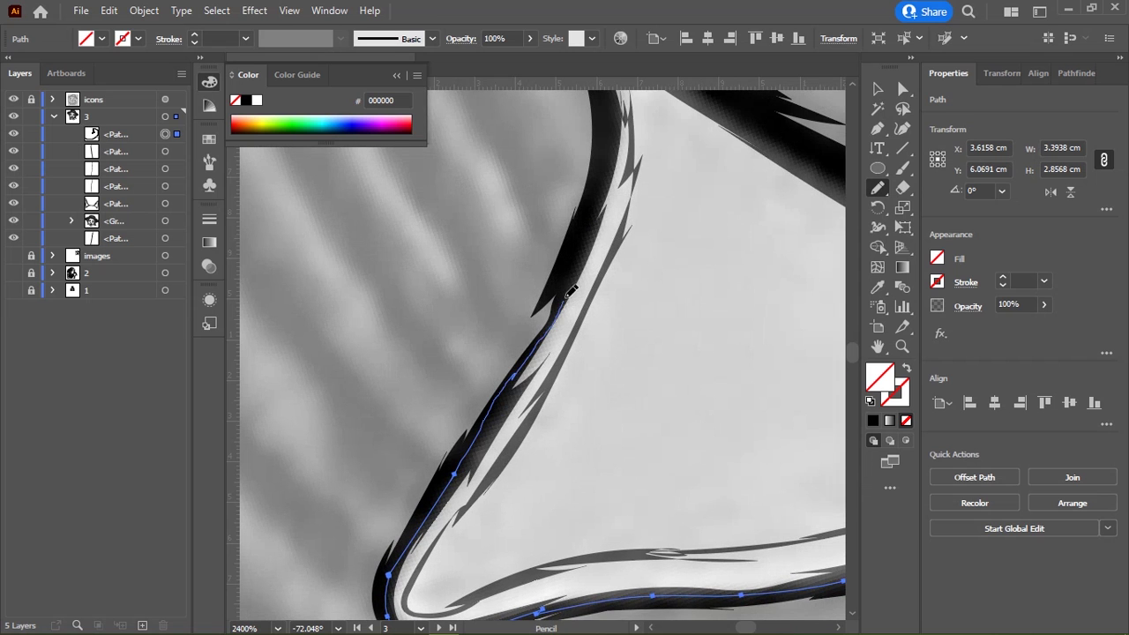
Step: Extend the Pencil outline down to the collar's corner and back up its edge
{"action": "left_click_drag", "start_coordinate": [567, 291], "coordinate": [608, 155]}
{"action": "scroll", "coordinate": [660, 363], "scroll_direction": "down", "scroll_amount": 5}
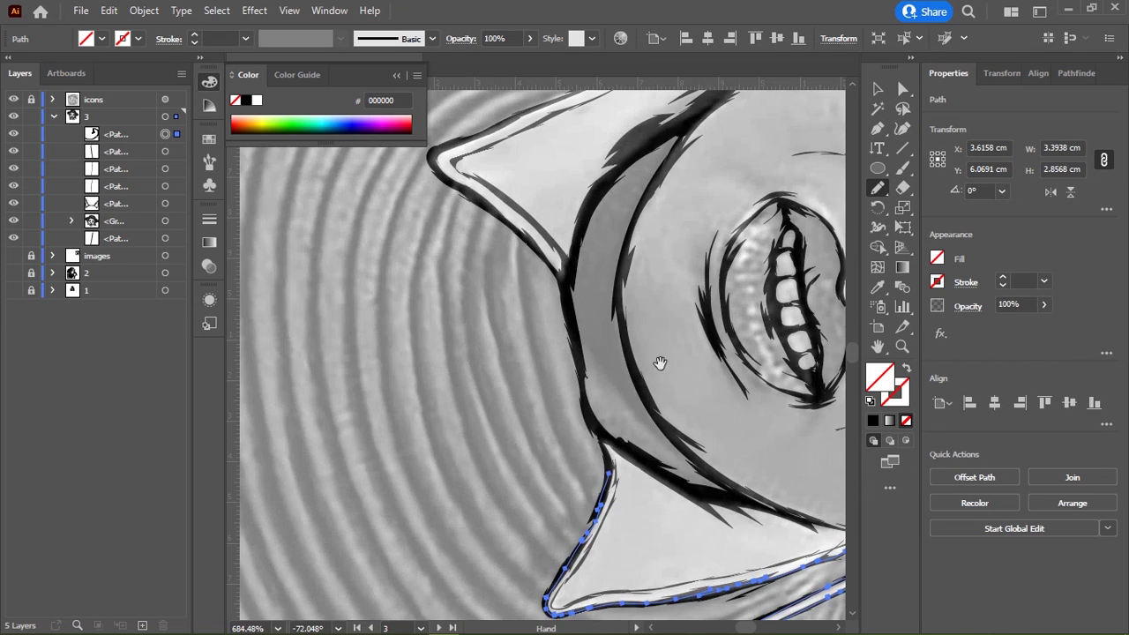
{"action": "mouse_move", "coordinate": [660, 362]}
{"action": "left_mouse_down"}
{"action": "mouse_move", "coordinate": [542, 252]}
{"action": "mouse_move", "coordinate": [663, 275]}
{"action": "left_mouse_up"}
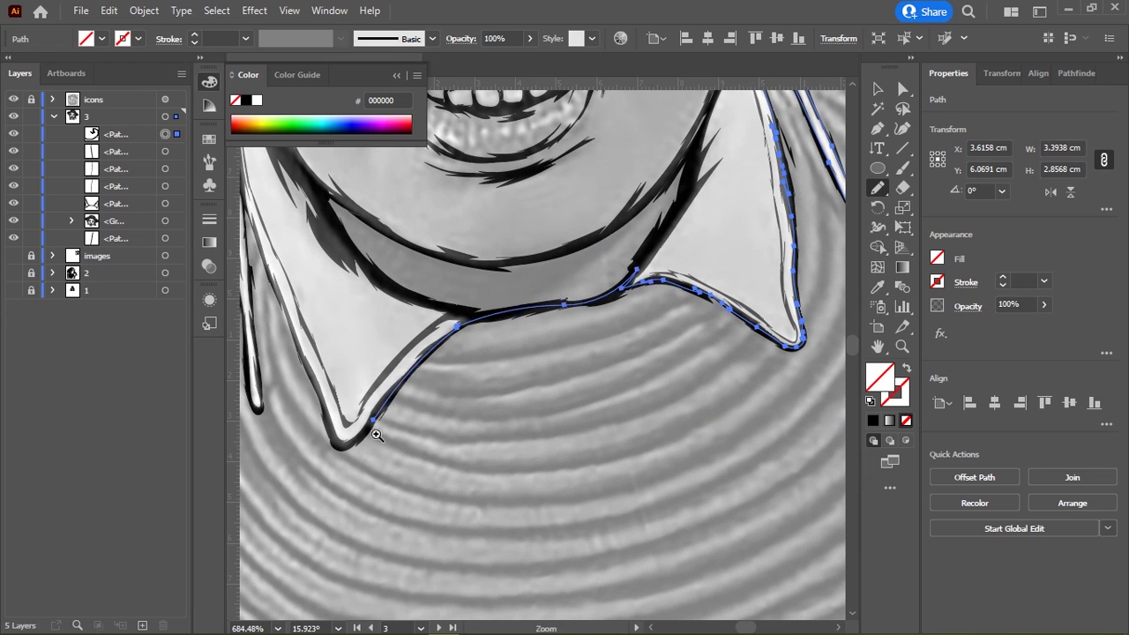
{"action": "scroll", "coordinate": [377, 423], "scroll_direction": "up", "scroll_amount": 5}
{"action": "left_click_drag", "start_coordinate": [533, 299], "coordinate": [484, 342]}
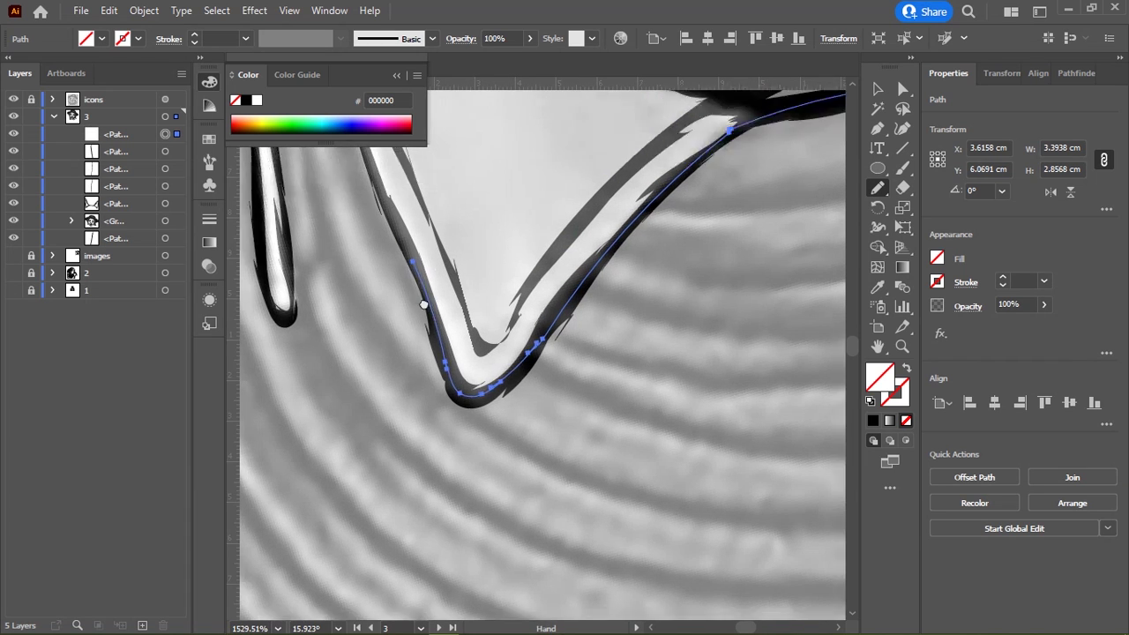
{"action": "scroll", "coordinate": [432, 335], "scroll_direction": "up", "scroll_amount": 5}
{"action": "left_click_drag", "start_coordinate": [418, 239], "coordinate": [457, 435]}
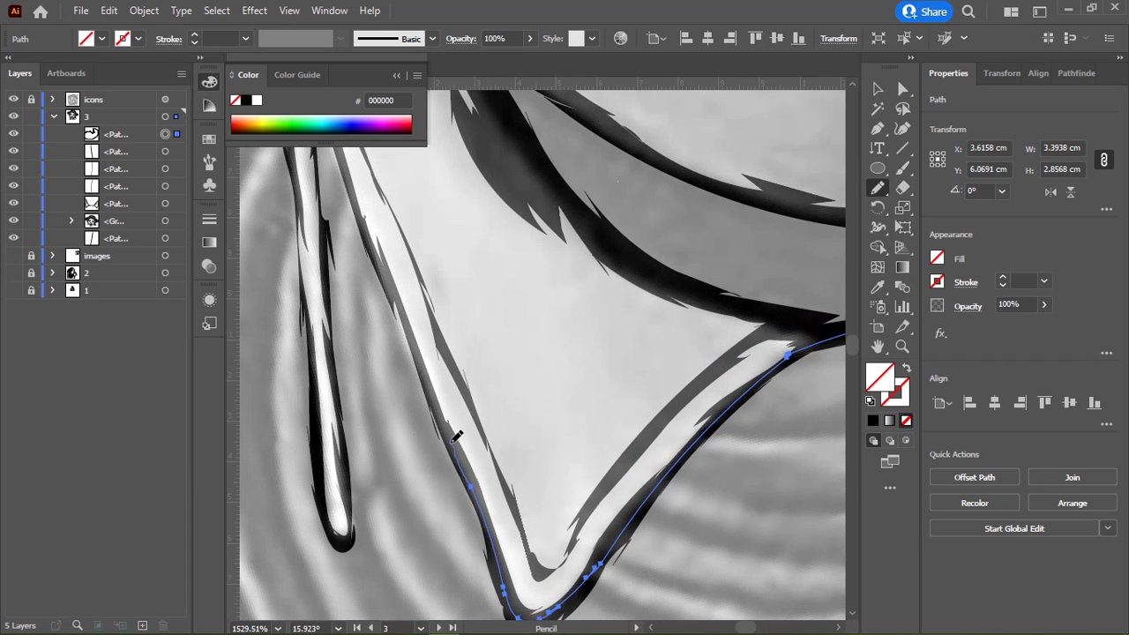
{"action": "scroll", "coordinate": [427, 367], "scroll_direction": "up", "scroll_amount": 5}
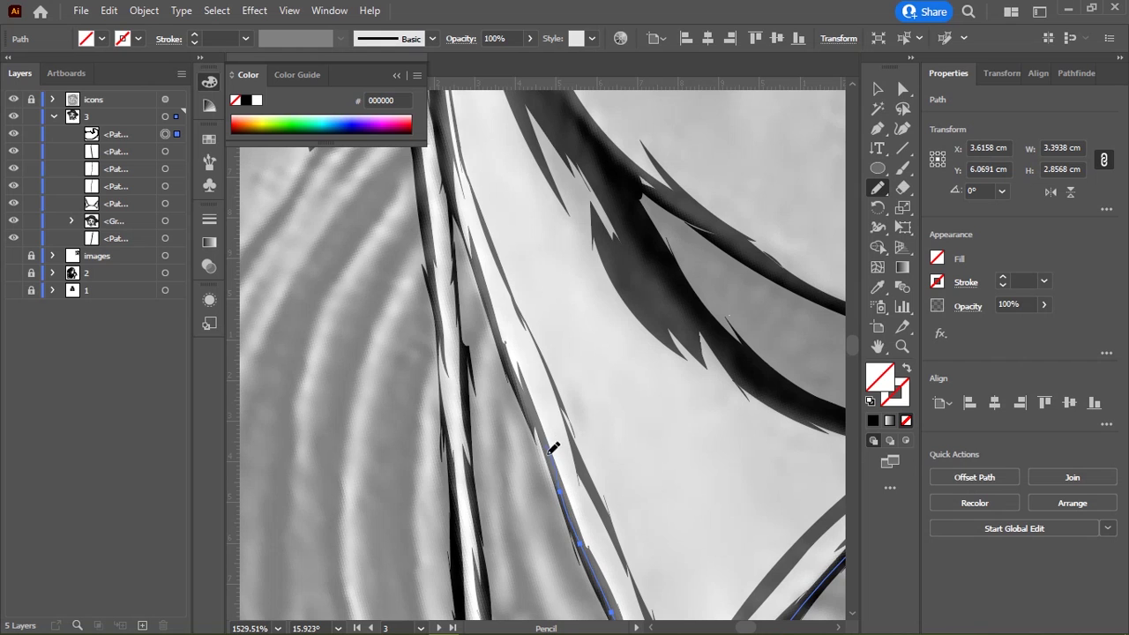
{"action": "scroll", "coordinate": [492, 302], "scroll_direction": "up", "scroll_amount": 5}
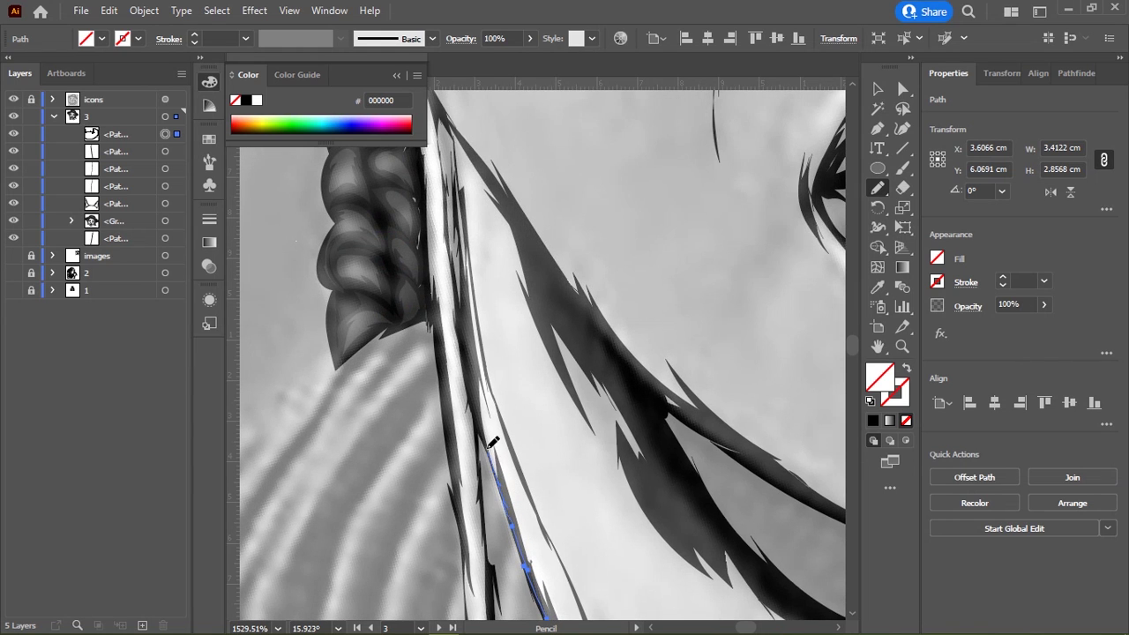
{"action": "scroll", "coordinate": [486, 312], "scroll_direction": "up", "scroll_amount": 5}
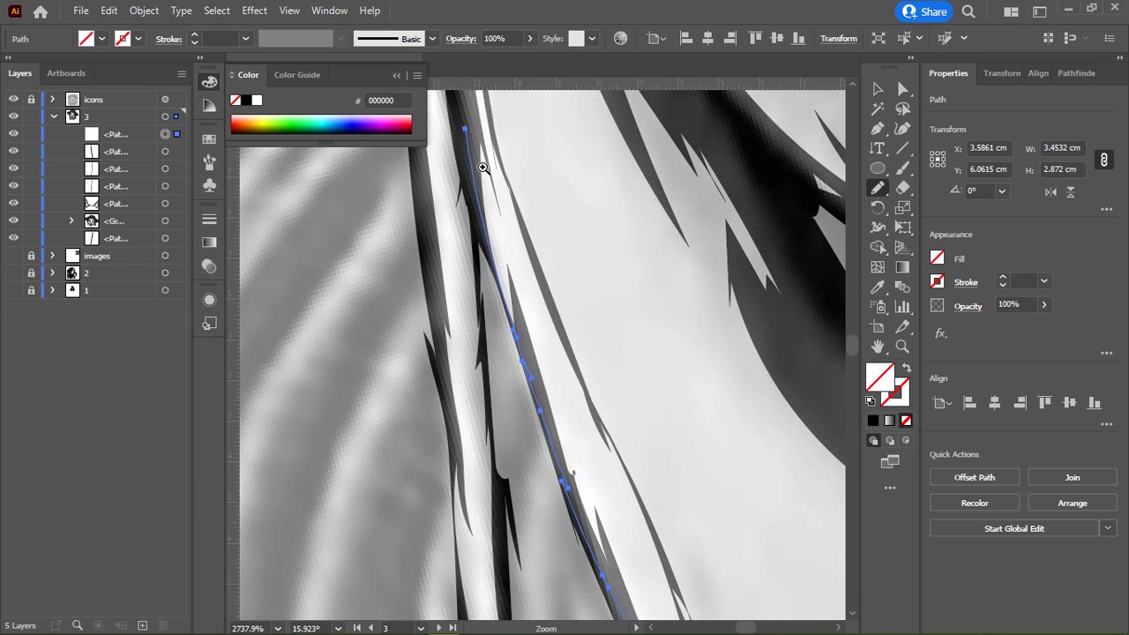
Step: Rotate the view and trace the outline along the strand beside the braid, zooming back out to 300%
{"action": "key", "text": "shift+h"}
{"action": "mouse_move", "coordinate": [474, 159]}
{"action": "left_mouse_down"}
{"action": "mouse_move", "coordinate": [479, 466]}
{"action": "mouse_move", "coordinate": [434, 206]}
{"action": "mouse_move", "coordinate": [337, 323]}
{"action": "mouse_move", "coordinate": [381, 293]}
{"action": "left_mouse_up"}
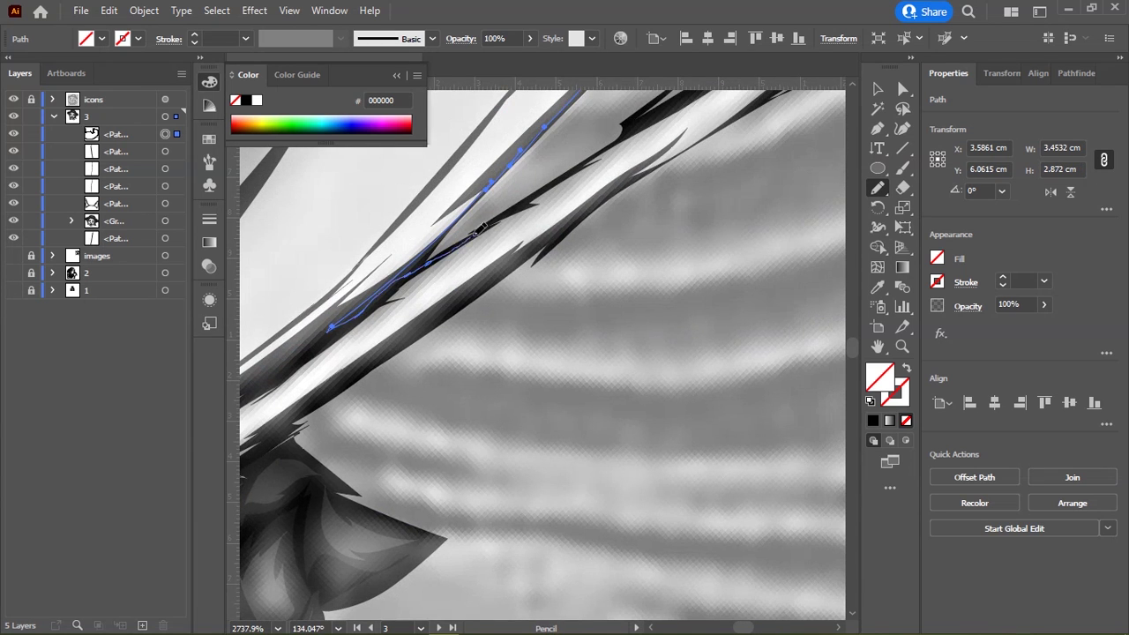
{"action": "left_click_drag", "start_coordinate": [527, 200], "coordinate": [302, 353]}
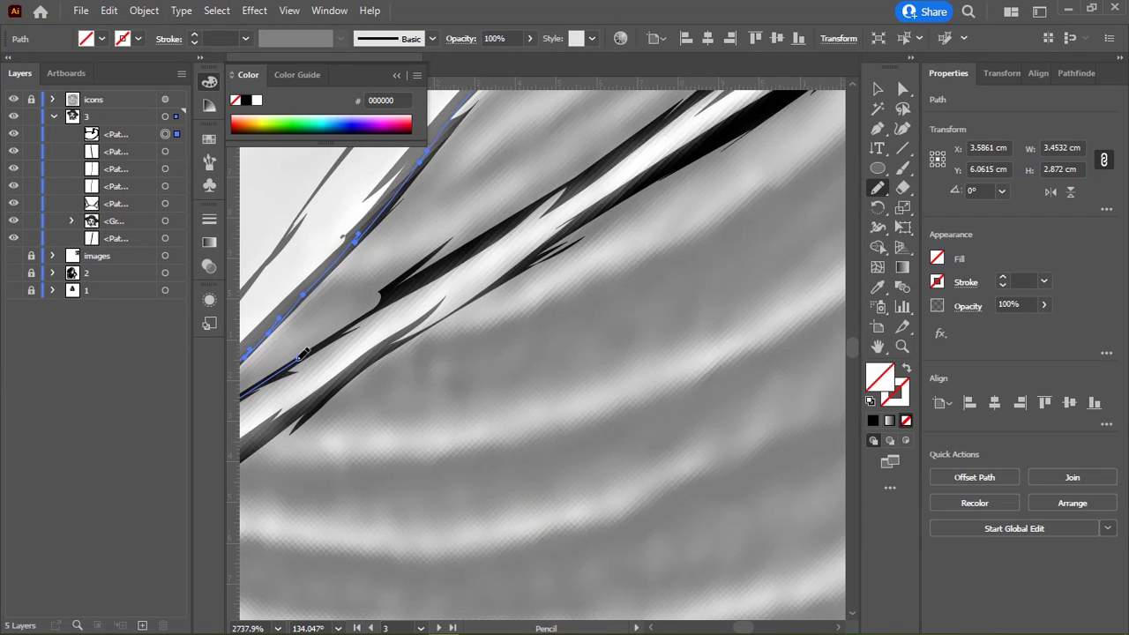
{"action": "left_click_drag", "start_coordinate": [399, 294], "coordinate": [494, 239]}
{"action": "scroll", "coordinate": [494, 239], "scroll_direction": "down", "scroll_amount": 2}
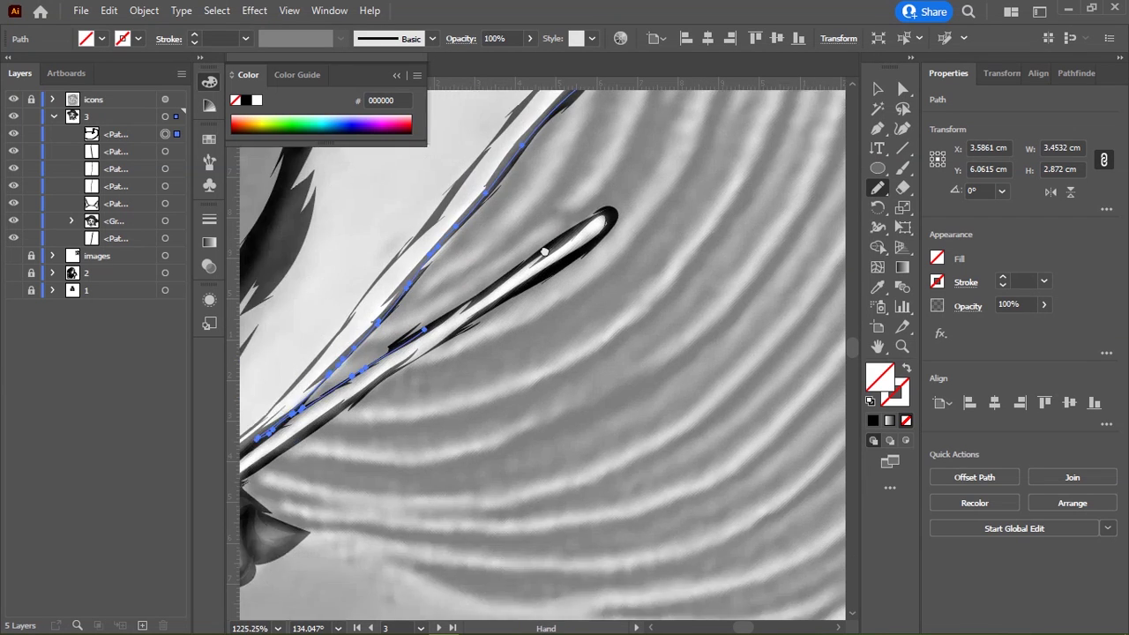
{"action": "mouse_move", "coordinate": [492, 315]}
{"action": "left_mouse_down"}
{"action": "mouse_move", "coordinate": [455, 323]}
{"action": "mouse_move", "coordinate": [582, 301]}
{"action": "left_mouse_up"}
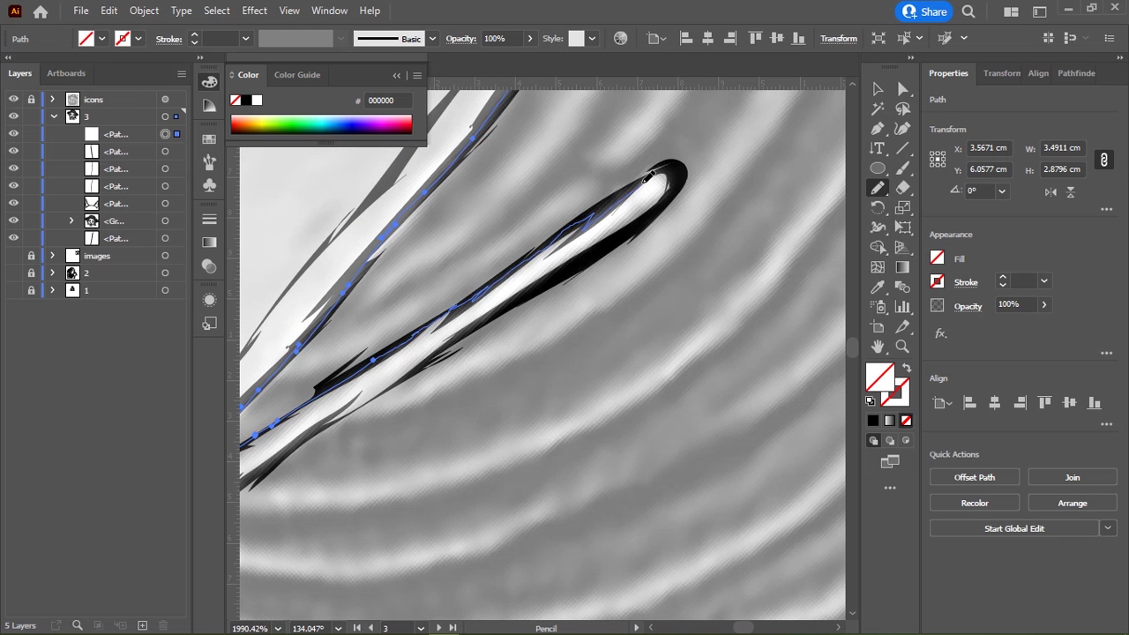
{"action": "key", "text": "shift+h"}
{"action": "mouse_move", "coordinate": [584, 262]}
{"action": "left_mouse_down"}
{"action": "mouse_move", "coordinate": [388, 332]}
{"action": "mouse_move", "coordinate": [311, 441]}
{"action": "left_mouse_up"}
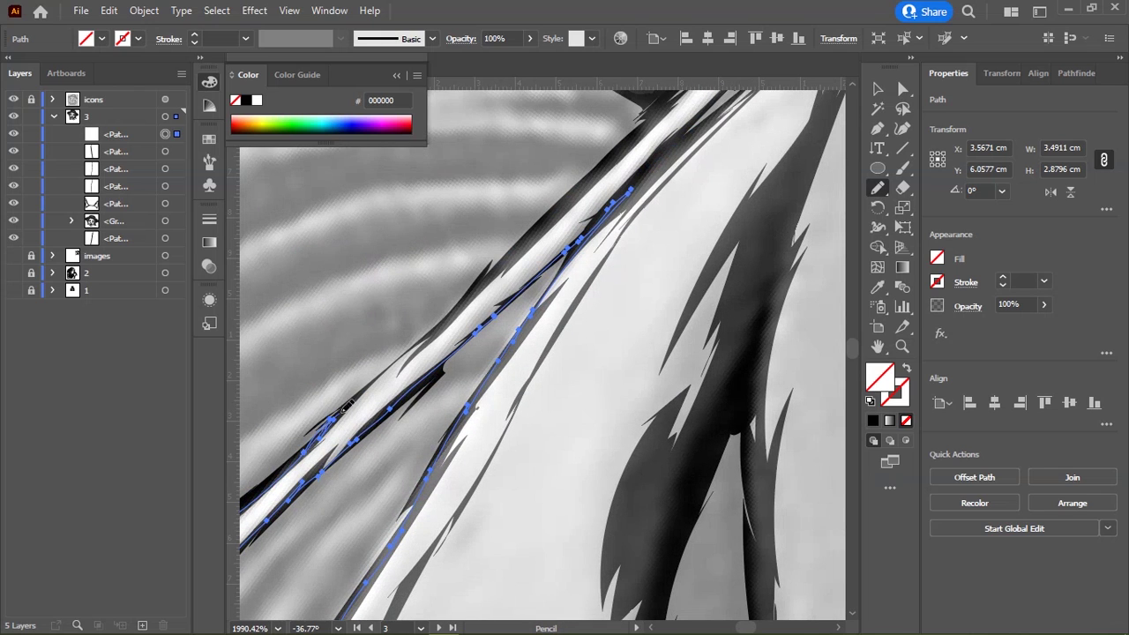
{"action": "left_click_drag", "start_coordinate": [310, 446], "coordinate": [351, 402]}
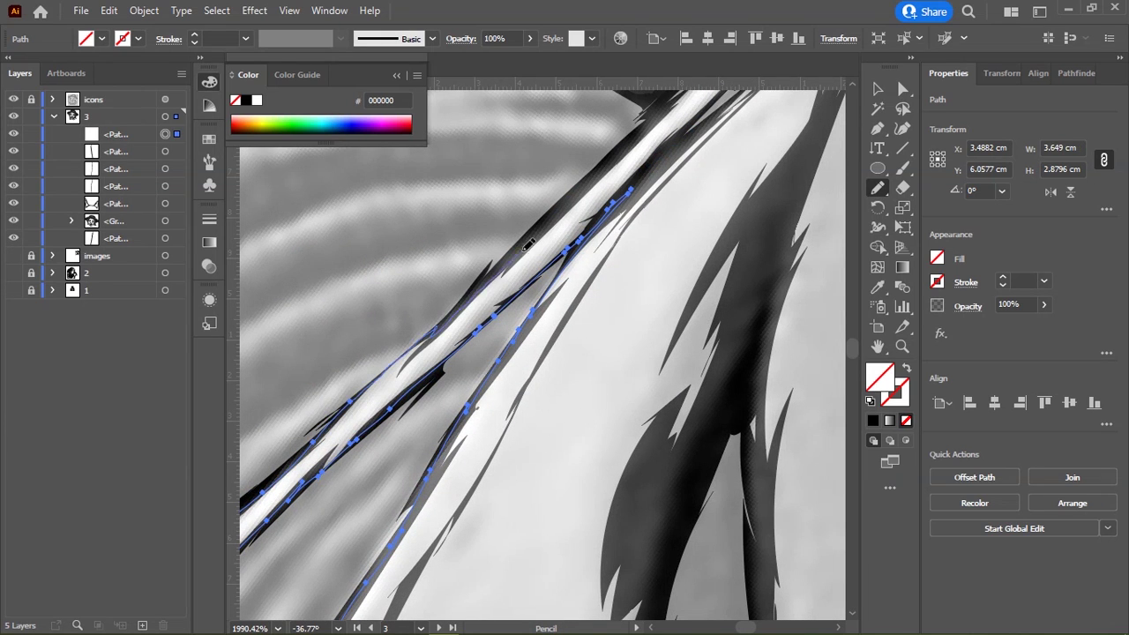
{"action": "left_click_drag", "start_coordinate": [528, 245], "coordinate": [504, 363]}
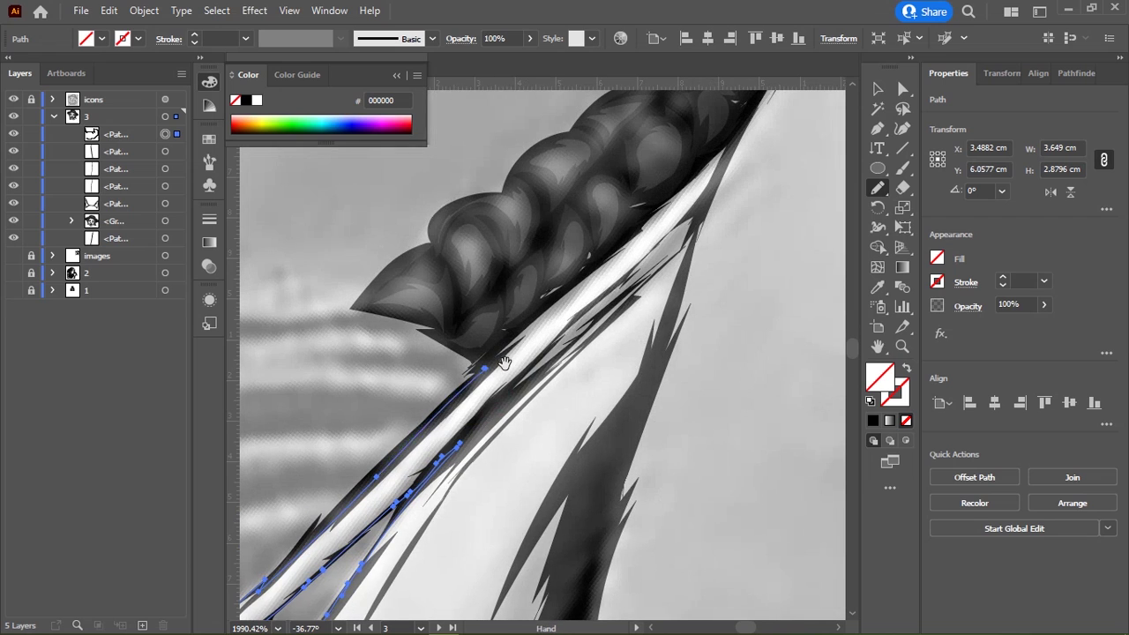
{"action": "scroll", "coordinate": [511, 353], "scroll_direction": "down", "scroll_amount": 3}
{"action": "scroll", "coordinate": [529, 318], "scroll_direction": "down", "scroll_amount": 2}
{"action": "scroll", "coordinate": [556, 265], "scroll_direction": "down", "scroll_amount": 2}
{"action": "scroll", "coordinate": [578, 227], "scroll_direction": "down", "scroll_amount": 1}
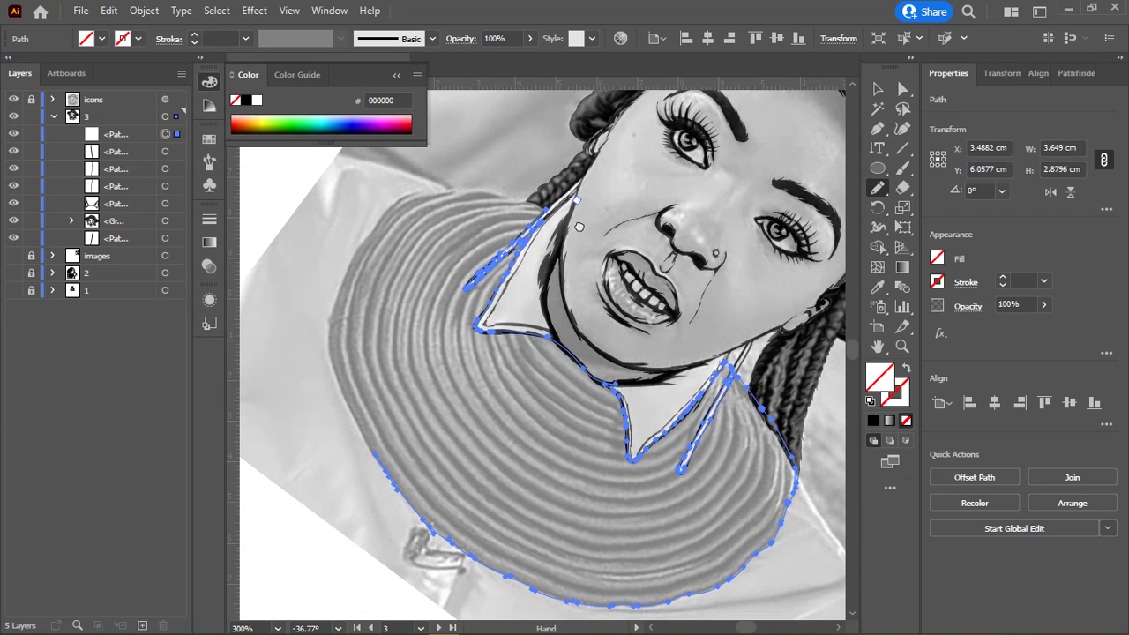
Step: Zoom in on the collar tip and close the sweater outline along the collar's upper and left edges
{"action": "key", "text": "ctrl+y"}
{"action": "key", "text": "ctrl+space"}
{"action": "left_click_drag", "start_coordinate": [506, 262], "coordinate": [666, 314]}
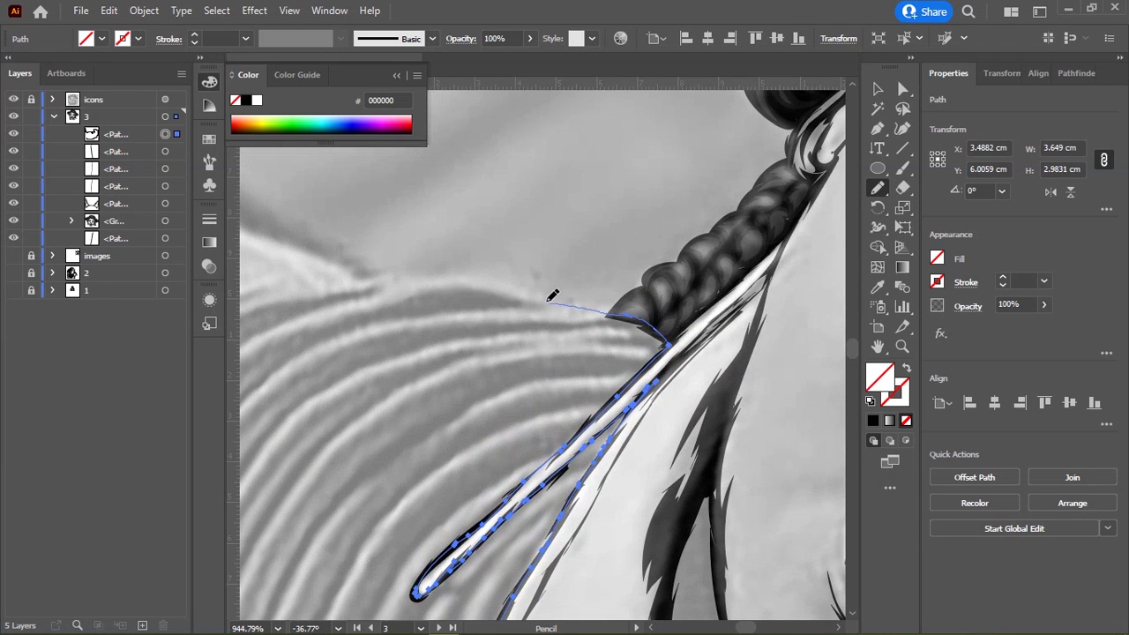
{"action": "left_click_drag", "start_coordinate": [350, 282], "coordinate": [625, 188]}
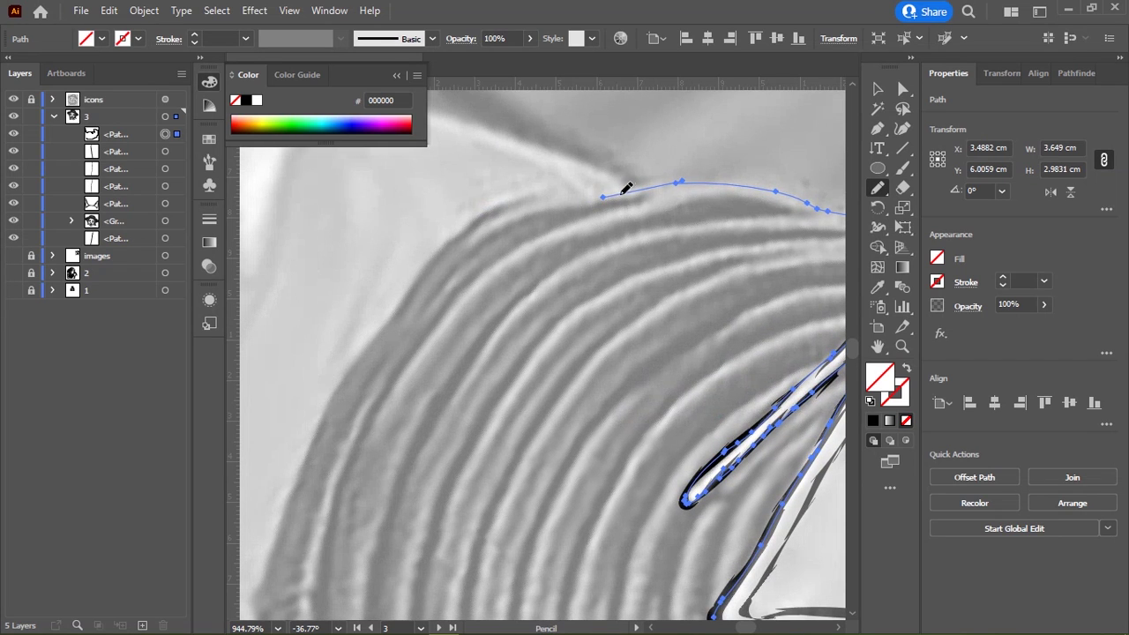
{"action": "left_click_drag", "start_coordinate": [443, 234], "coordinate": [371, 333]}
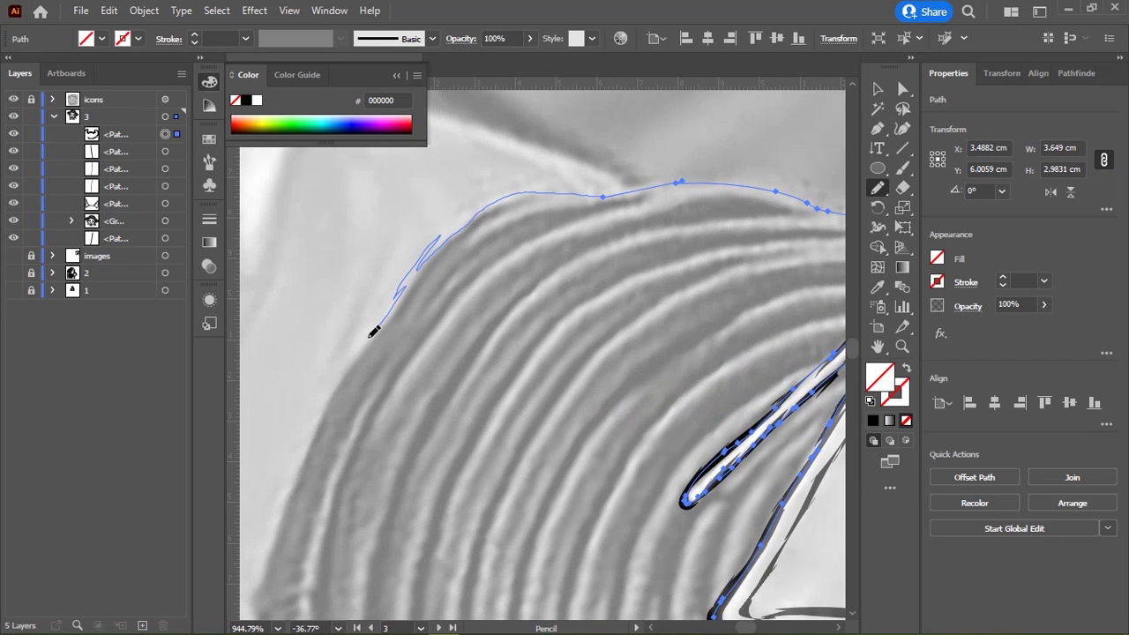
{"action": "mouse_move", "coordinate": [328, 402]}
{"action": "left_mouse_down"}
{"action": "mouse_move", "coordinate": [517, 171]}
{"action": "mouse_move", "coordinate": [491, 151]}
{"action": "mouse_move", "coordinate": [469, 232]}
{"action": "mouse_move", "coordinate": [414, 193]}
{"action": "mouse_move", "coordinate": [433, 221]}
{"action": "mouse_move", "coordinate": [411, 306]}
{"action": "left_mouse_up"}
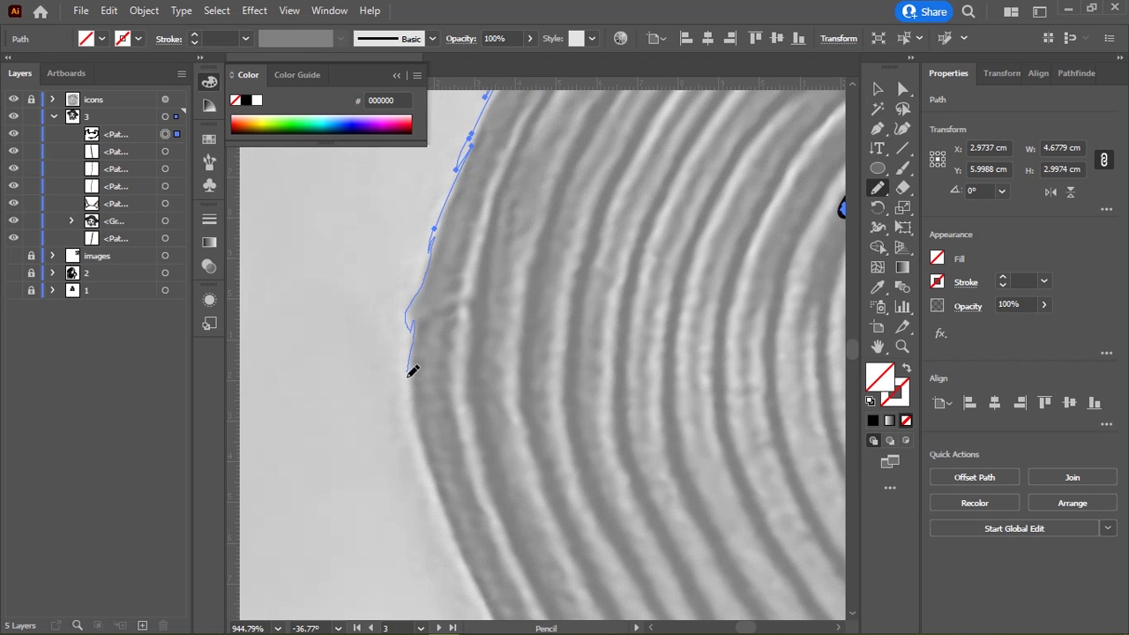
{"action": "left_click_drag", "start_coordinate": [479, 416], "coordinate": [637, 229]}
{"action": "scroll", "coordinate": [491, 252], "scroll_direction": "down", "scroll_amount": 2}
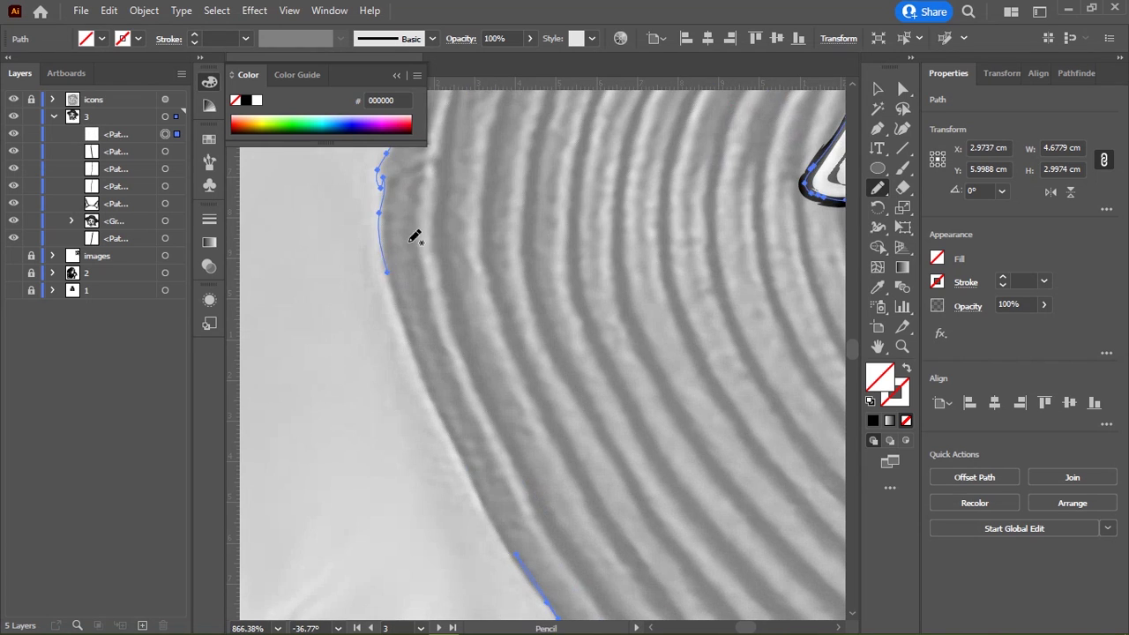
{"action": "left_click_drag", "start_coordinate": [387, 271], "coordinate": [446, 427]}
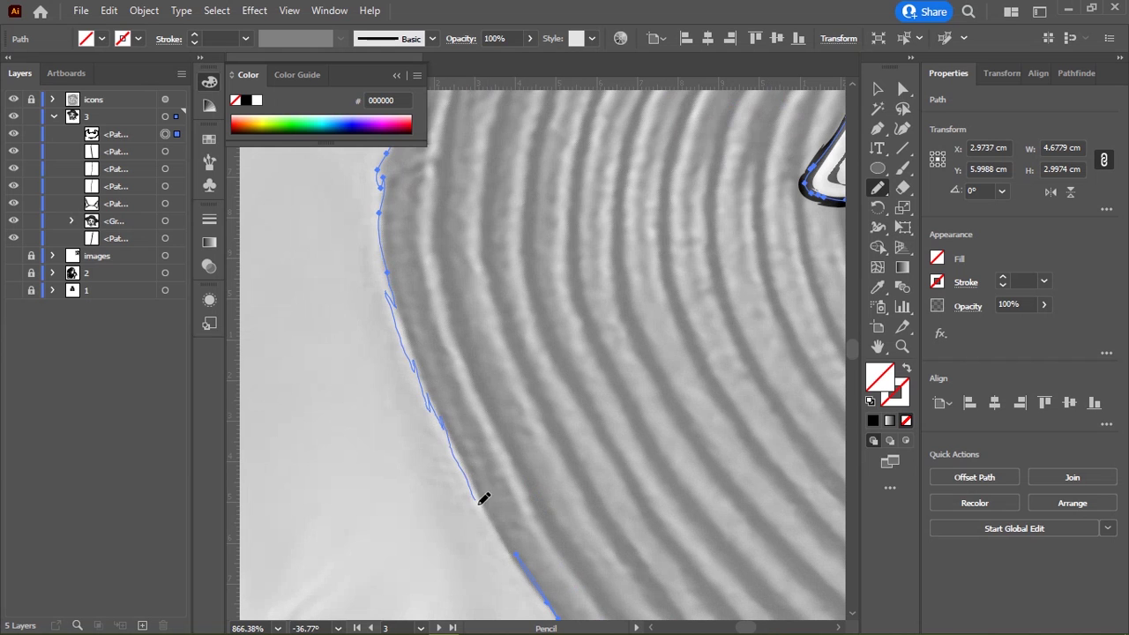
{"action": "scroll", "coordinate": [526, 469], "scroll_direction": "down", "scroll_amount": 3}
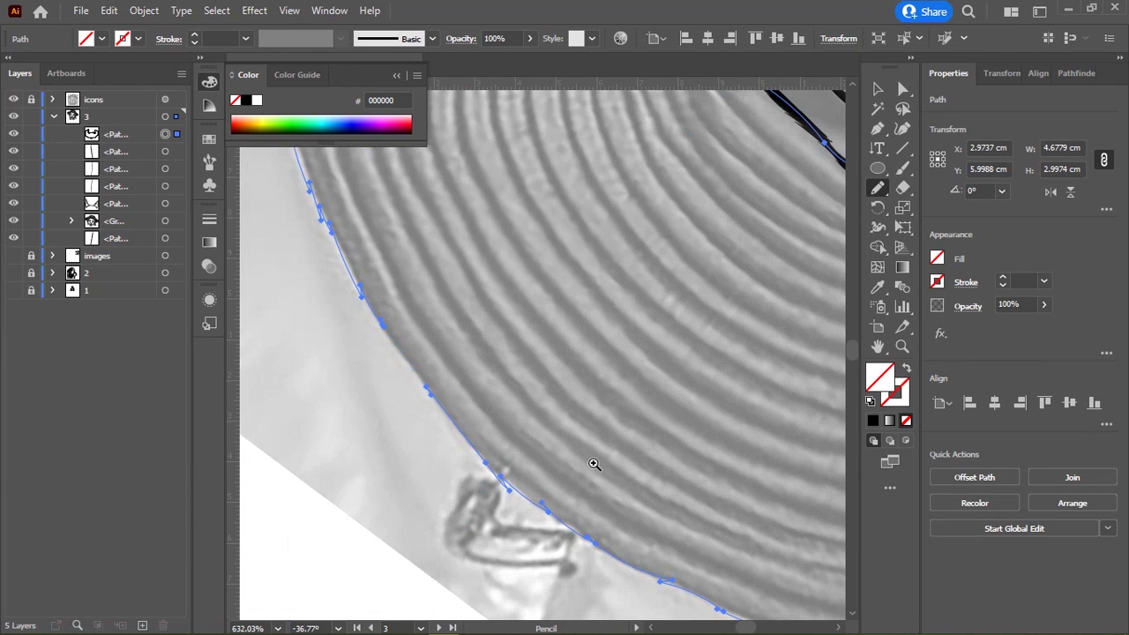
{"action": "scroll", "coordinate": [594, 461], "scroll_direction": "down", "scroll_amount": 5}
{"action": "left_click_drag", "start_coordinate": [747, 207], "coordinate": [575, 297]}
Step: Fill the sweater black, recolour it dark grey 191919, and send it to the back
{"action": "left_click", "coordinate": [872, 420]}
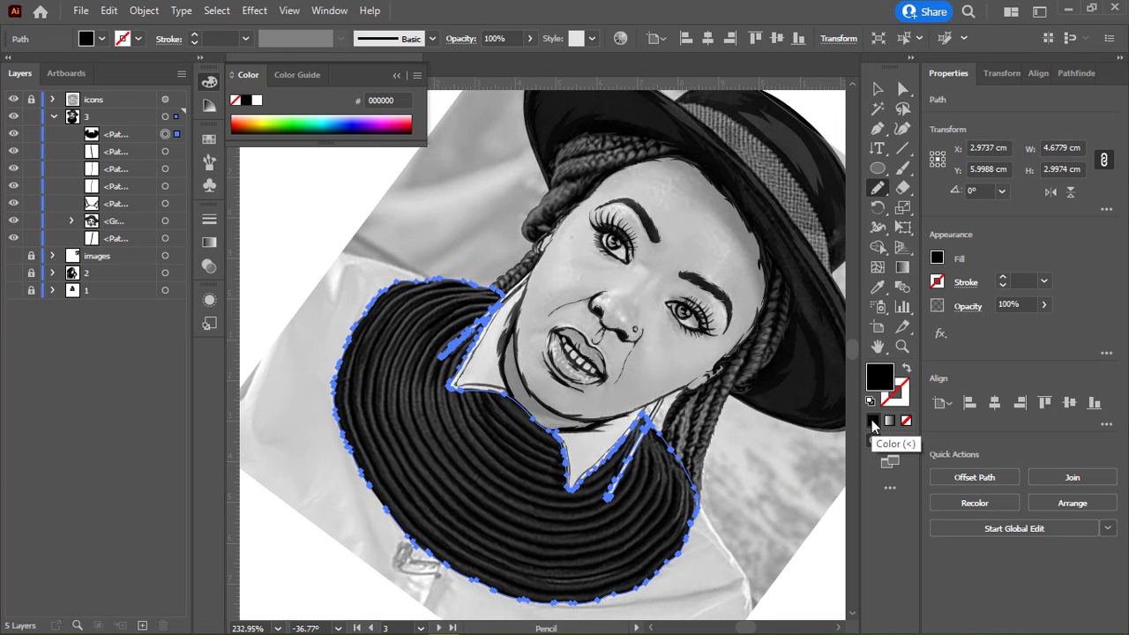
{"action": "key", "text": "v"}
{"action": "left_click", "coordinate": [14, 101]}
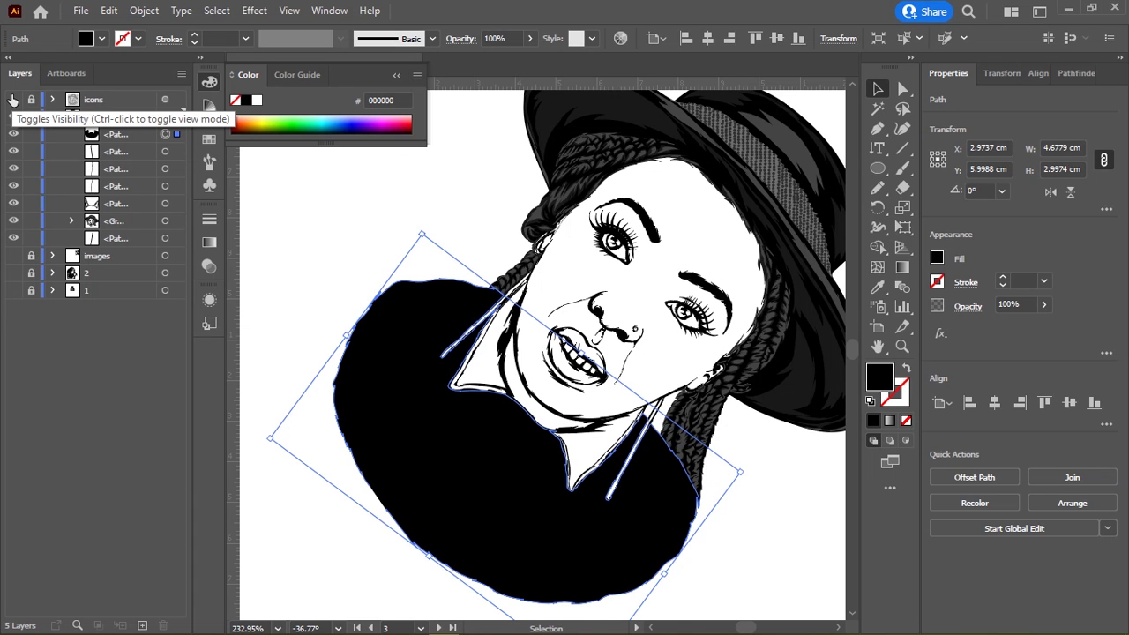
{"action": "key", "text": "i"}
{"action": "left_click", "coordinate": [785, 371]}
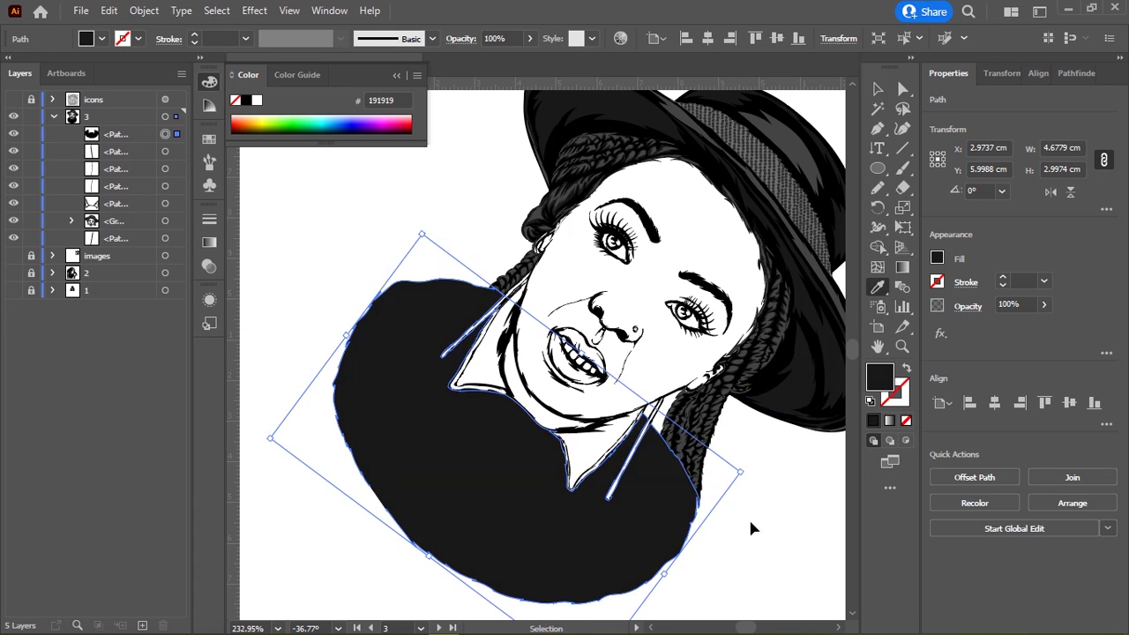
{"action": "left_click", "coordinate": [759, 514], "text": "ctrl"}
{"action": "key", "text": "v"}
{"action": "left_click", "coordinate": [481, 480]}
{"action": "key", "text": "ctrl+shift+bracketleft"}
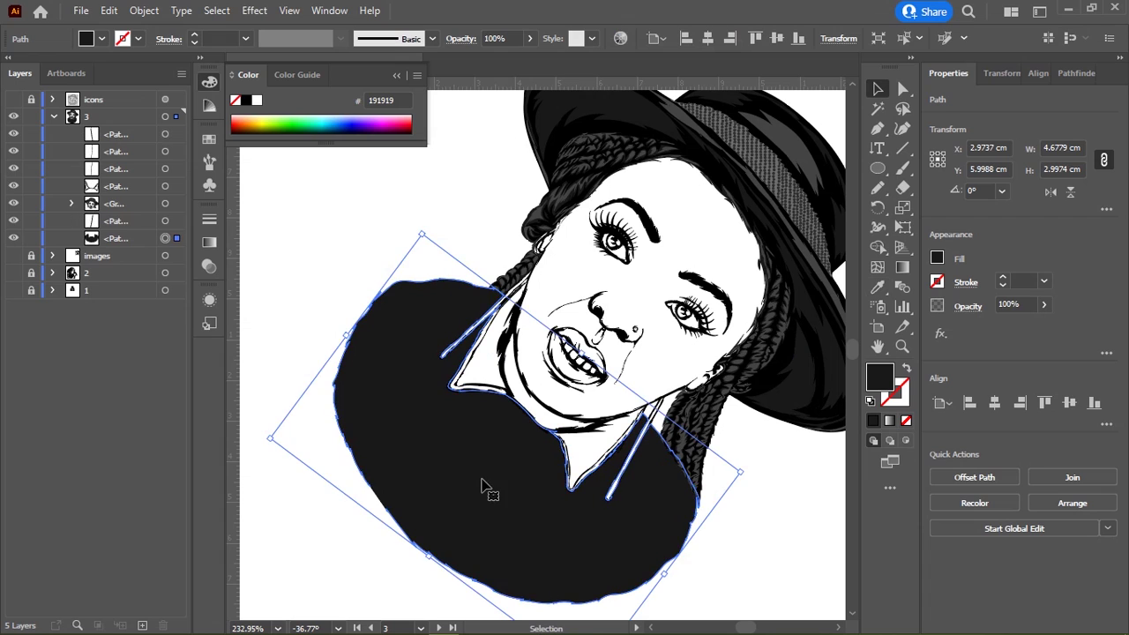
{"action": "left_click", "coordinate": [801, 508]}
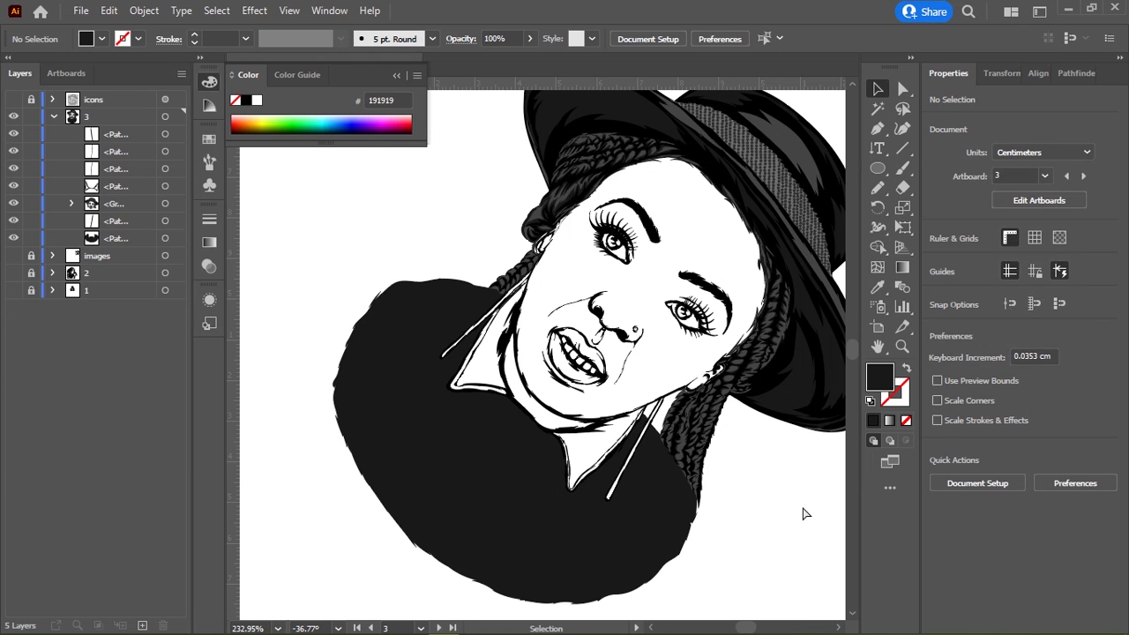
Step: Rotate the view so the portrait stands upright and show the reference photo again
{"action": "left_click_drag", "start_coordinate": [801, 512], "coordinate": [665, 624]}
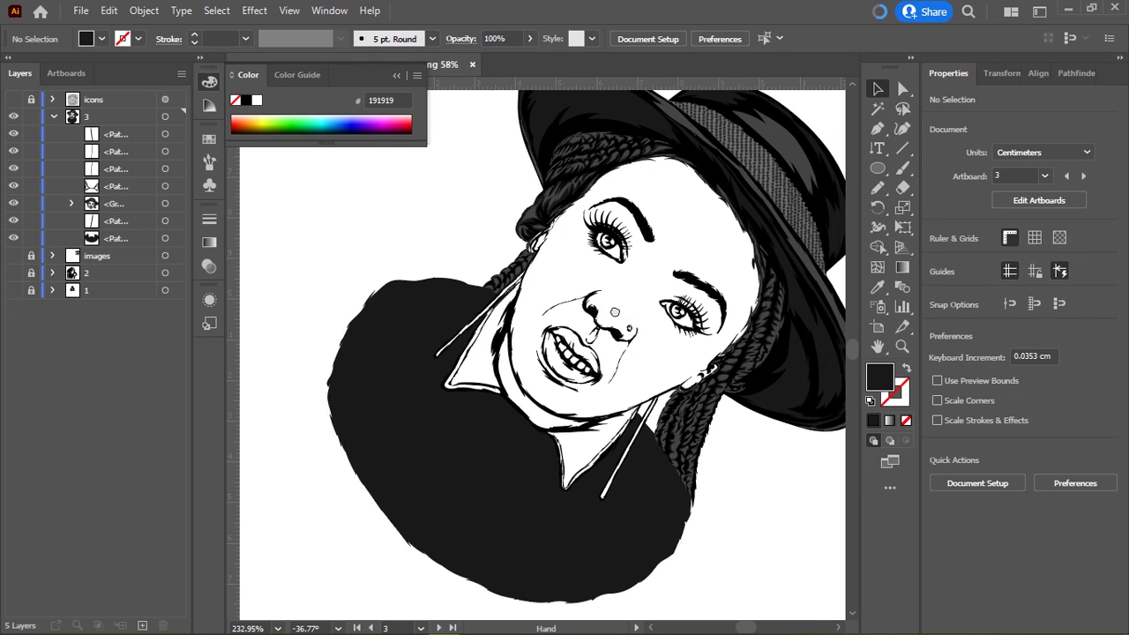
{"action": "key", "text": "shift+h"}
{"action": "left_click_drag", "start_coordinate": [525, 361], "coordinate": [567, 204]}
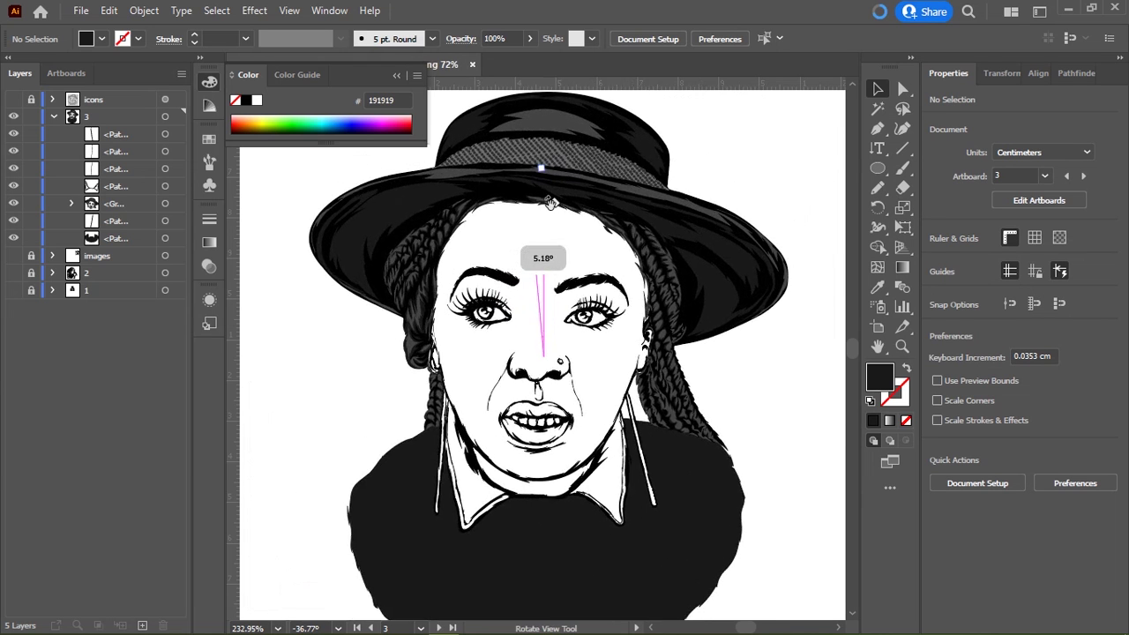
{"action": "scroll", "coordinate": [665, 138], "scroll_direction": "down", "scroll_amount": 3}
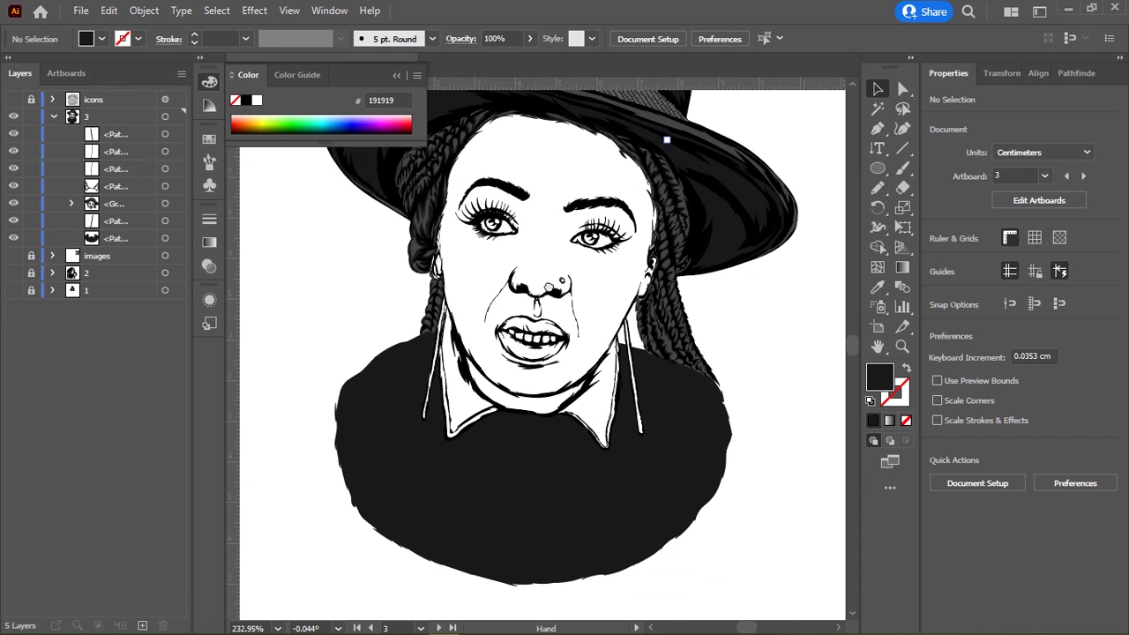
{"action": "left_click", "coordinate": [13, 99]}
{"action": "scroll", "coordinate": [368, 404], "scroll_direction": "up", "scroll_amount": 2}
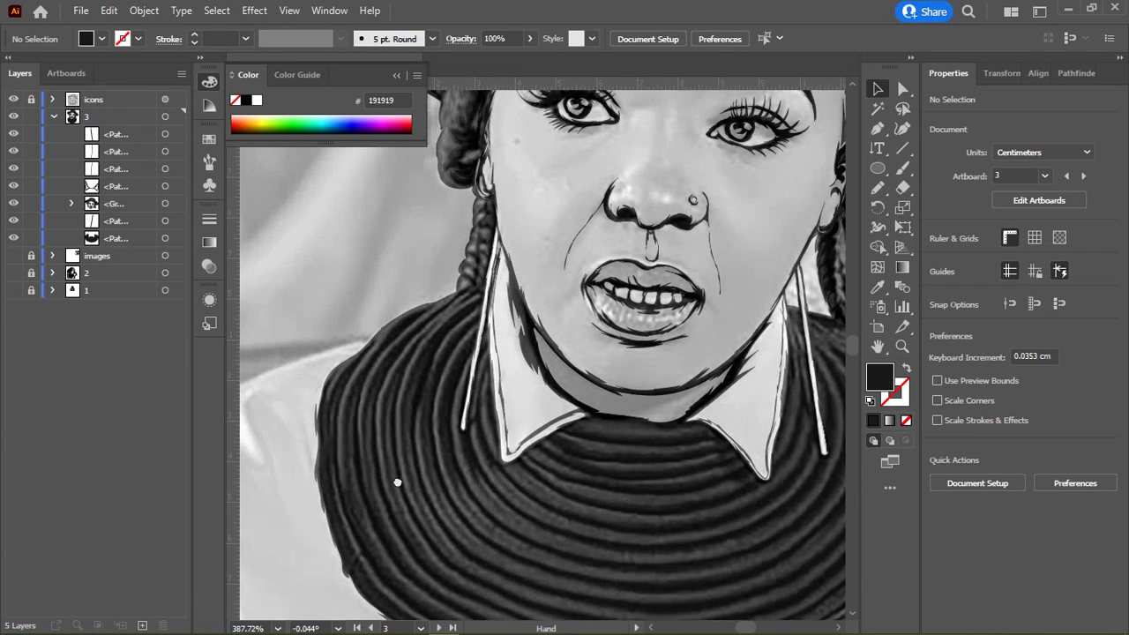
{"action": "scroll", "coordinate": [397, 479], "scroll_direction": "up", "scroll_amount": 2}
{"action": "scroll", "coordinate": [393, 341], "scroll_direction": "up", "scroll_amount": 1}
{"action": "key", "text": "n"}
{"action": "scroll", "coordinate": [383, 292], "scroll_direction": "up", "scroll_amount": 1}
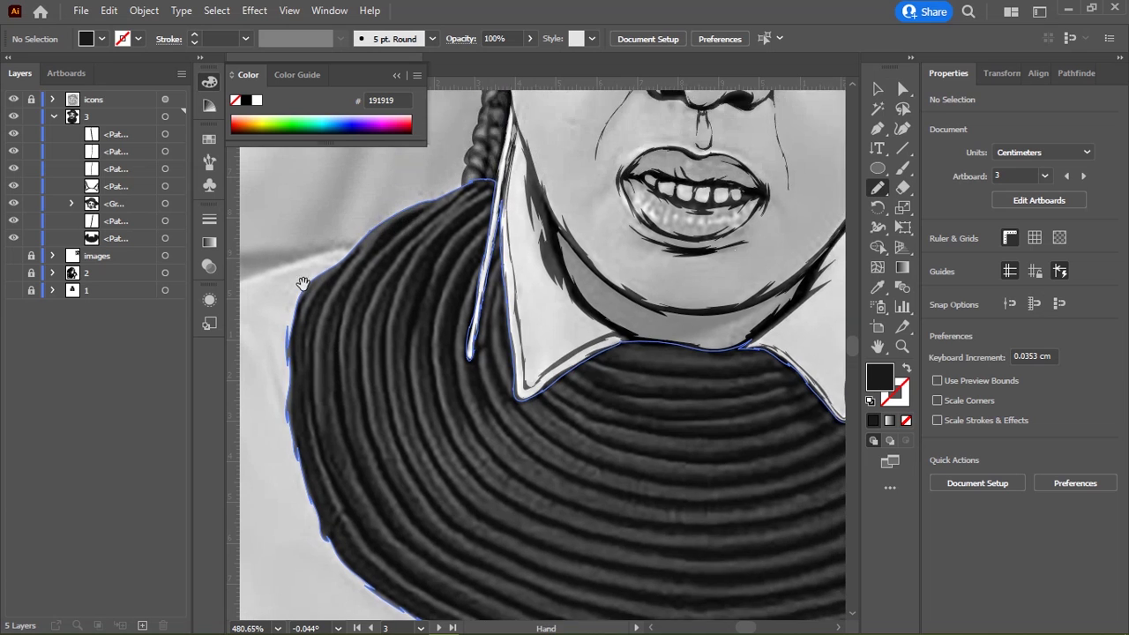
{"action": "scroll", "coordinate": [360, 282], "scroll_direction": "up", "scroll_amount": 2}
Step: Draw tapered texture strokes along the sweater's shoulder edge and ridges reaching toward the braid
{"action": "scroll", "coordinate": [360, 281], "scroll_direction": "up", "scroll_amount": 1}
{"action": "left_click_drag", "start_coordinate": [319, 263], "coordinate": [282, 317]}
{"action": "mouse_move", "coordinate": [358, 234]}
{"action": "left_mouse_down"}
{"action": "mouse_move", "coordinate": [408, 191]}
{"action": "mouse_move", "coordinate": [479, 159]}
{"action": "mouse_move", "coordinate": [340, 347]}
{"action": "left_mouse_up"}
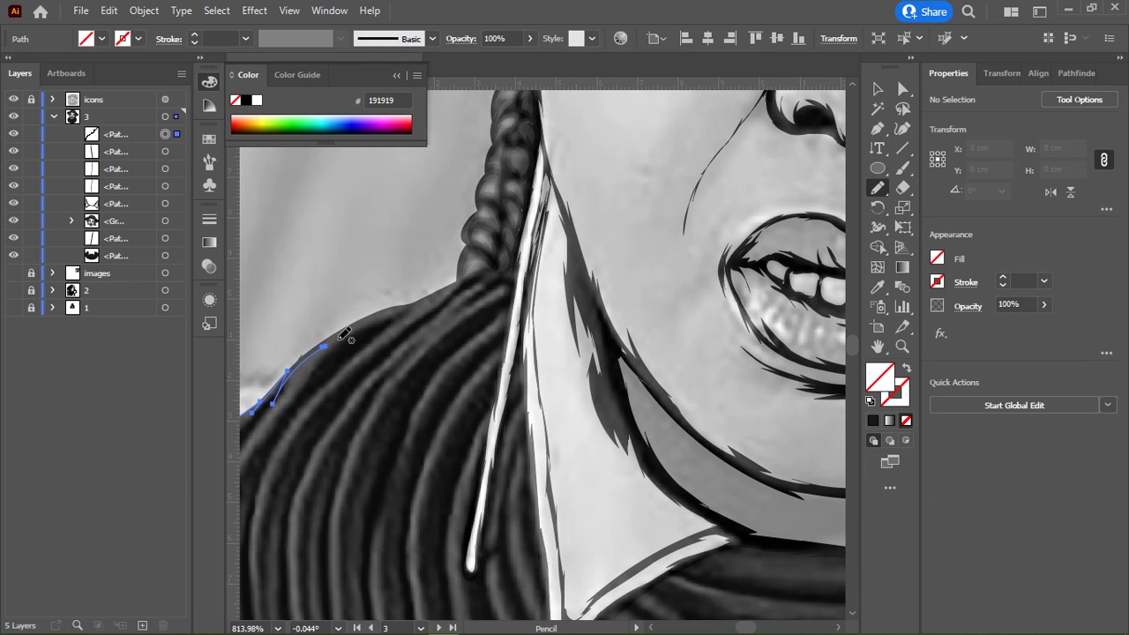
{"action": "scroll", "coordinate": [344, 344], "scroll_direction": "up", "scroll_amount": 2}
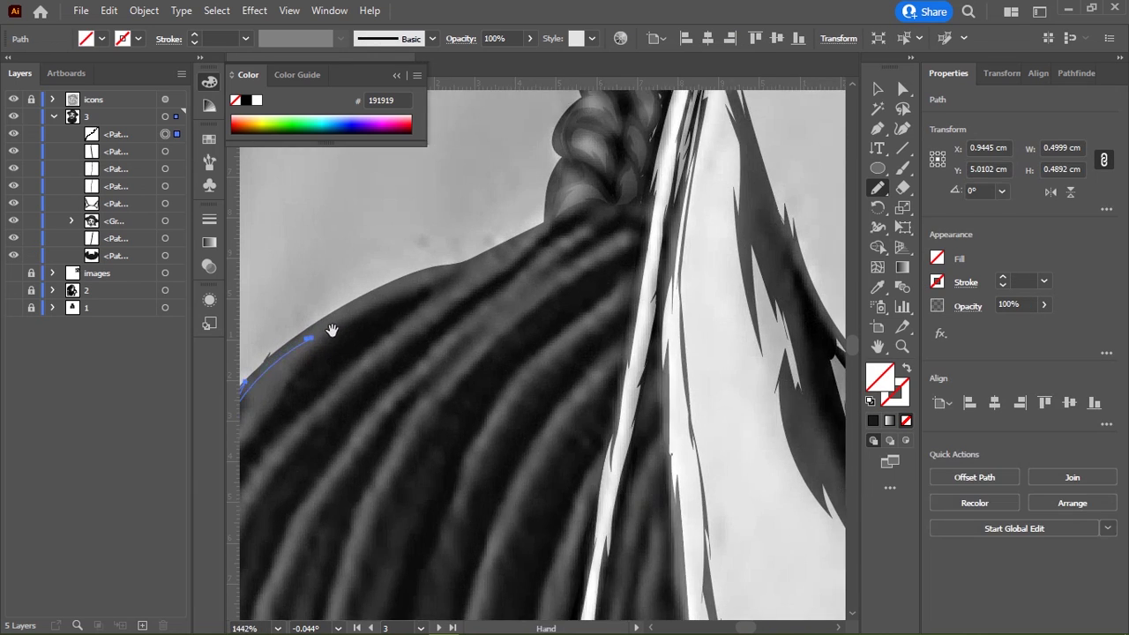
{"action": "mouse_move", "coordinate": [432, 275]}
{"action": "left_mouse_down"}
{"action": "mouse_move", "coordinate": [339, 328]}
{"action": "mouse_move", "coordinate": [265, 432]}
{"action": "mouse_move", "coordinate": [395, 330]}
{"action": "left_mouse_up"}
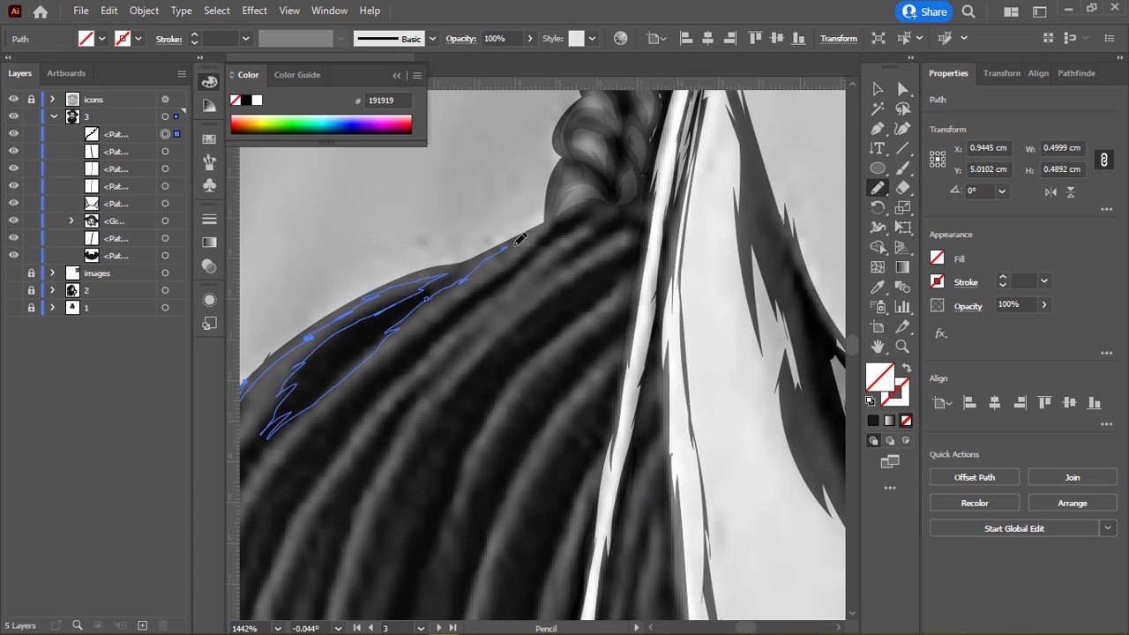
{"action": "mouse_move", "coordinate": [561, 228]}
{"action": "left_mouse_down"}
{"action": "mouse_move", "coordinate": [453, 303]}
{"action": "mouse_move", "coordinate": [535, 256]}
{"action": "left_mouse_up"}
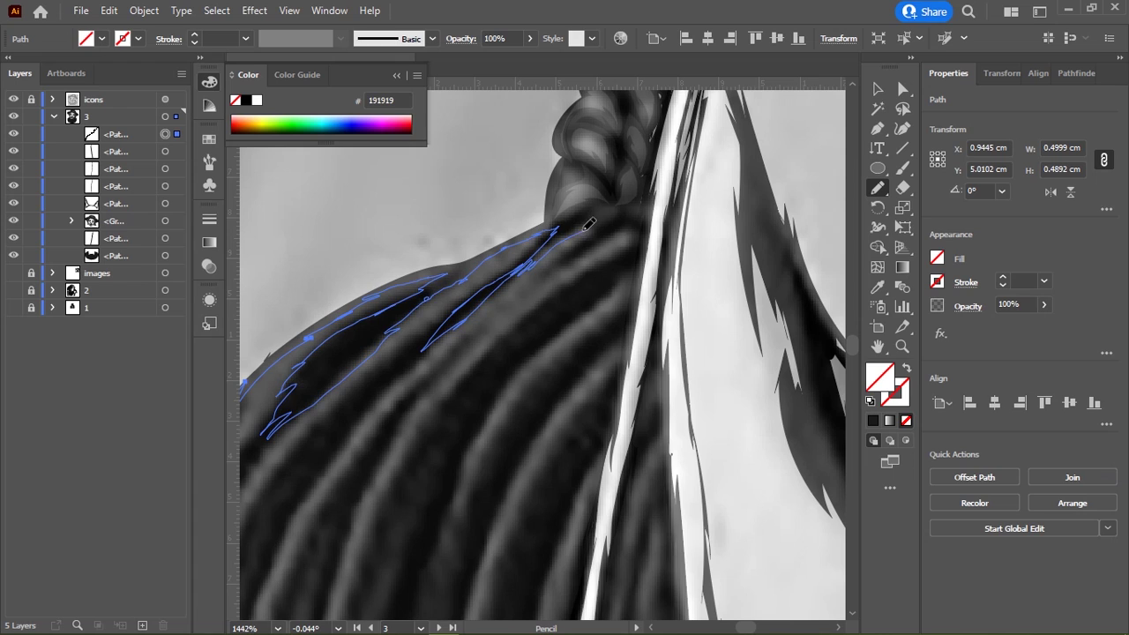
{"action": "mouse_move", "coordinate": [586, 227]}
{"action": "left_mouse_down"}
{"action": "mouse_move", "coordinate": [517, 282]}
{"action": "mouse_move", "coordinate": [628, 232]}
{"action": "mouse_move", "coordinate": [529, 344]}
{"action": "mouse_move", "coordinate": [592, 300]}
{"action": "mouse_move", "coordinate": [554, 391]}
{"action": "mouse_move", "coordinate": [624, 336]}
{"action": "mouse_move", "coordinate": [603, 397]}
{"action": "mouse_move", "coordinate": [489, 207]}
{"action": "mouse_move", "coordinate": [450, 300]}
{"action": "mouse_move", "coordinate": [435, 496]}
{"action": "mouse_move", "coordinate": [490, 269]}
{"action": "left_mouse_up"}
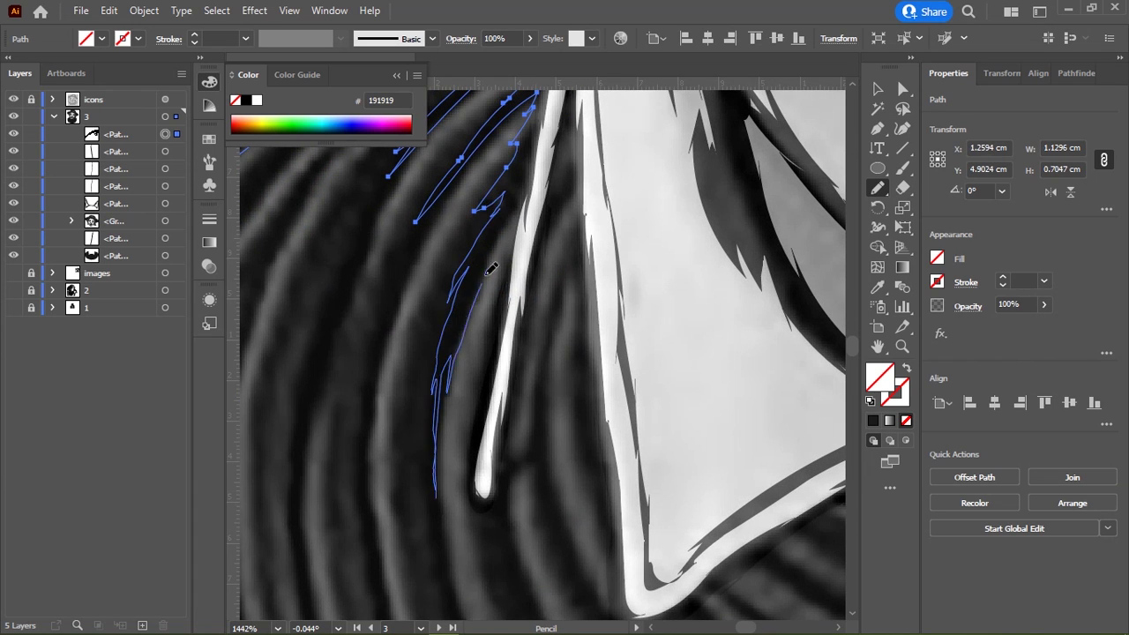
{"action": "left_click_drag", "start_coordinate": [515, 219], "coordinate": [499, 304]}
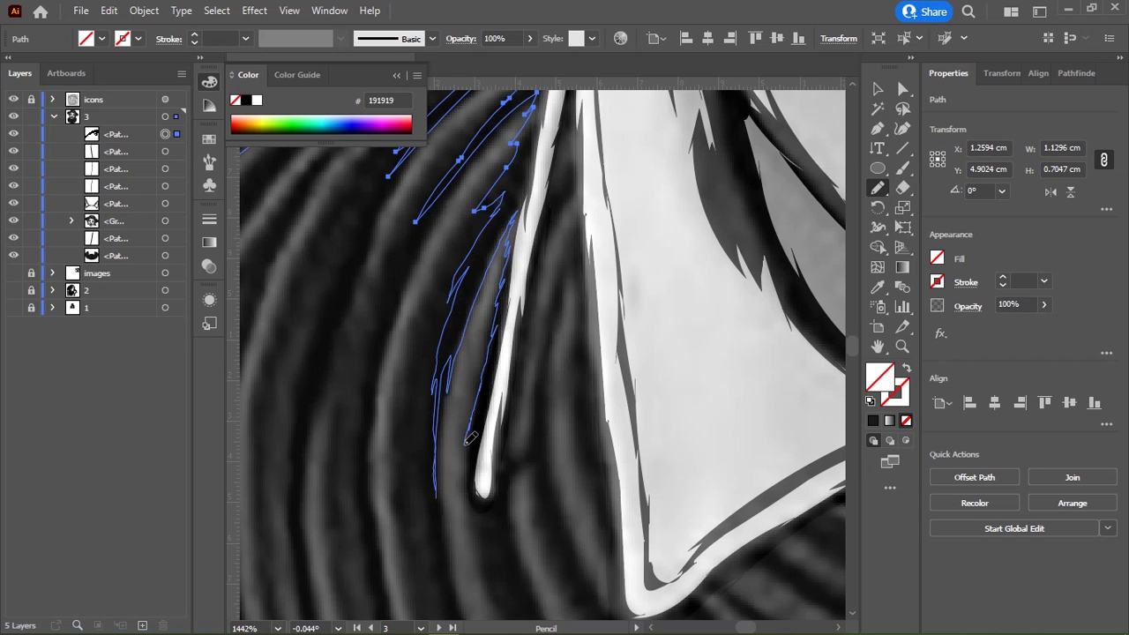
Step: Add texture strokes running up and down the sweater ribbing beside the collar
{"action": "left_click_drag", "start_coordinate": [477, 531], "coordinate": [478, 535]}
{"action": "left_click_drag", "start_coordinate": [523, 471], "coordinate": [501, 198]}
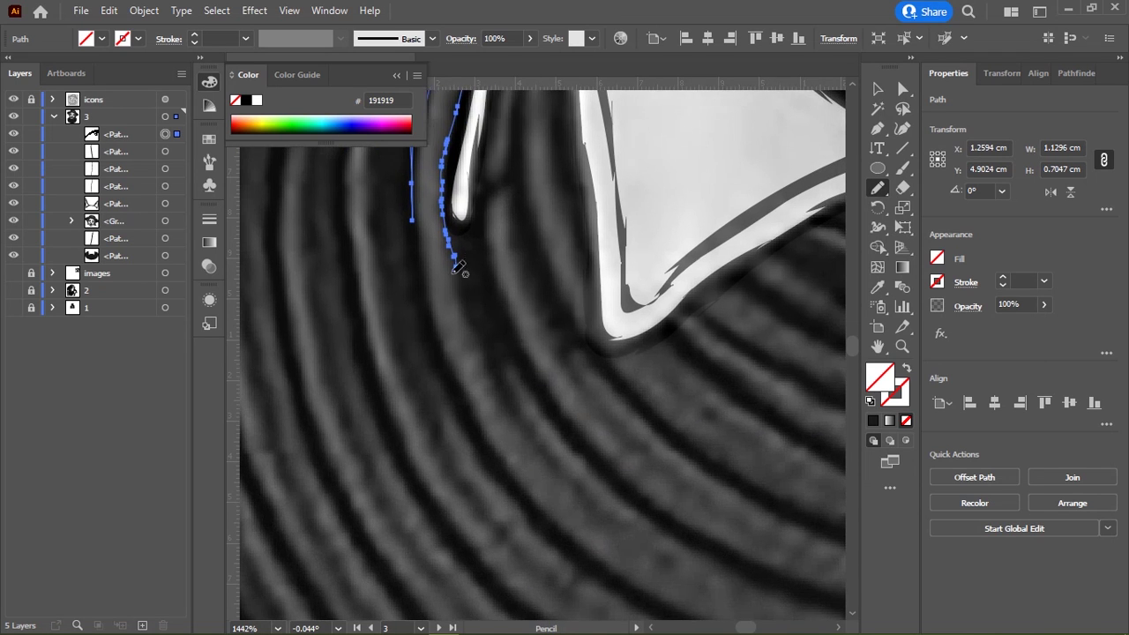
{"action": "mouse_move", "coordinate": [454, 260]}
{"action": "left_mouse_down"}
{"action": "mouse_move", "coordinate": [538, 437]}
{"action": "mouse_move", "coordinate": [533, 403]}
{"action": "mouse_move", "coordinate": [609, 477]}
{"action": "mouse_move", "coordinate": [492, 247]}
{"action": "left_mouse_up"}
{"action": "left_click_drag", "start_coordinate": [501, 144], "coordinate": [429, 423]}
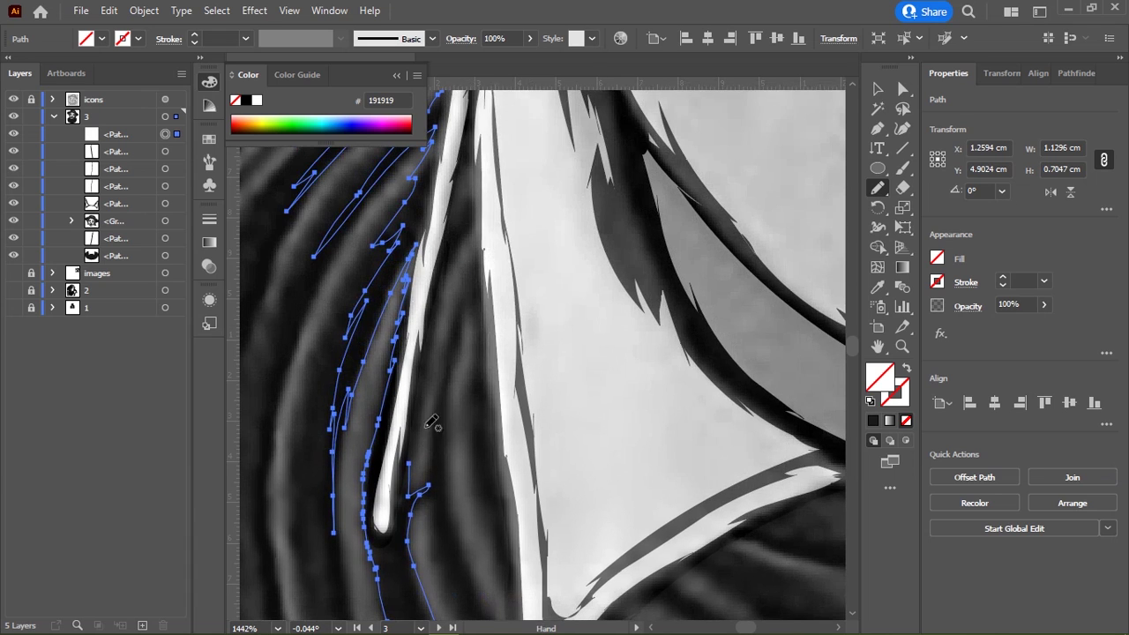
{"action": "left_click_drag", "start_coordinate": [419, 463], "coordinate": [438, 334]}
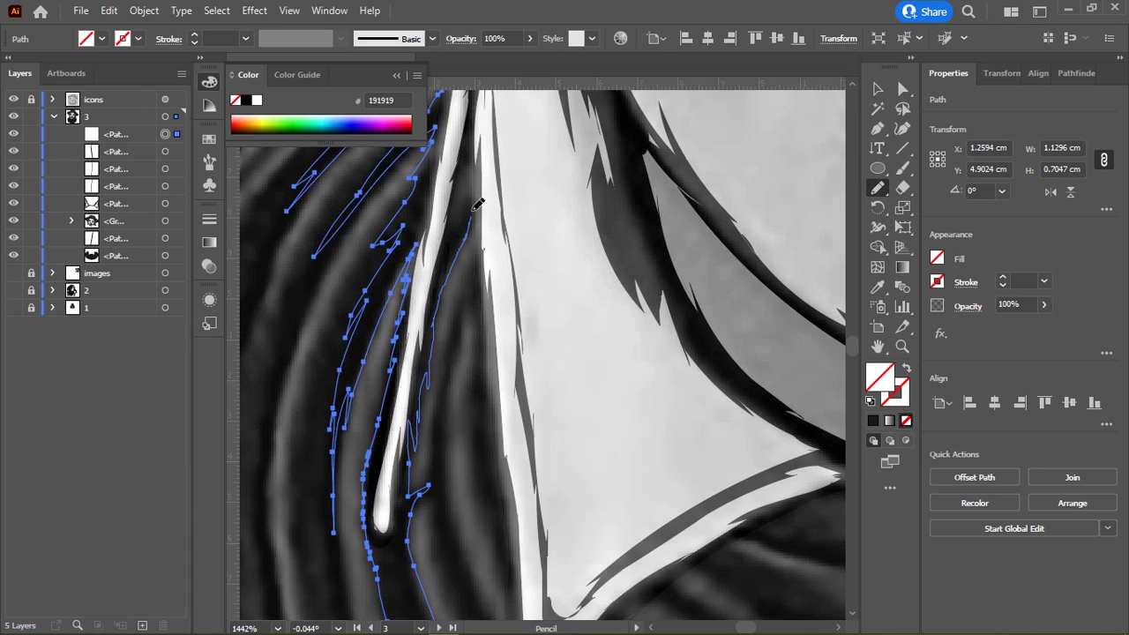
{"action": "left_click_drag", "start_coordinate": [479, 251], "coordinate": [438, 432]}
{"action": "mouse_move", "coordinate": [477, 304]}
{"action": "left_mouse_down"}
{"action": "mouse_move", "coordinate": [485, 474]}
{"action": "mouse_move", "coordinate": [412, 253]}
{"action": "left_mouse_up"}
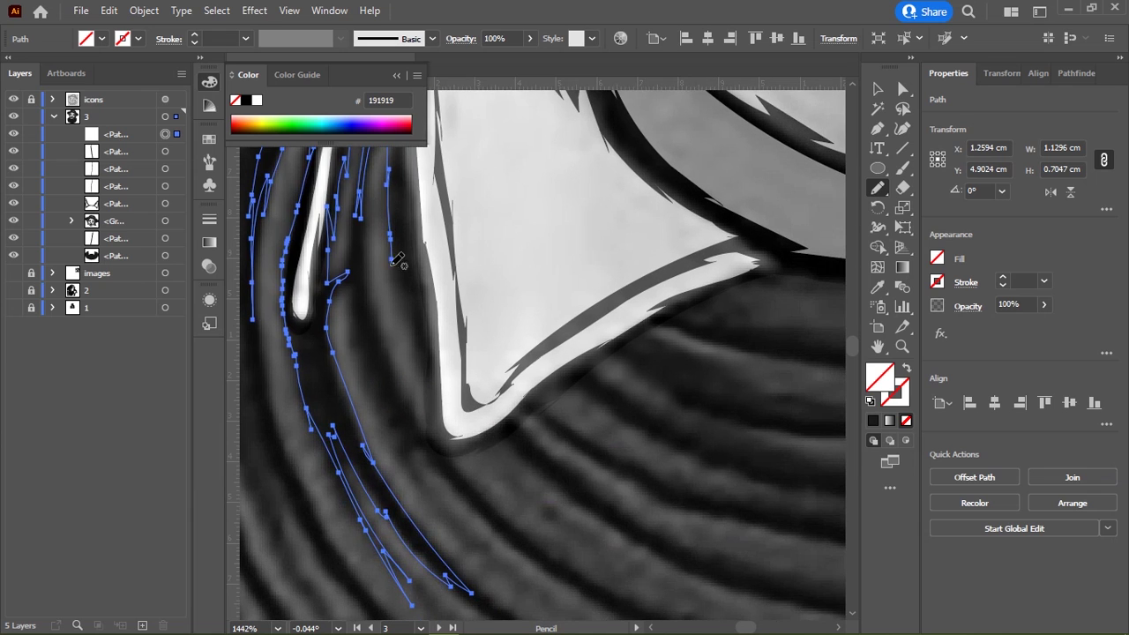
Step: Add a thin collar-edge stroke, a looping stroke, and strokes fanning right along the ribs
{"action": "mouse_move", "coordinate": [417, 340]}
{"action": "left_mouse_down"}
{"action": "mouse_move", "coordinate": [403, 176]}
{"action": "mouse_move", "coordinate": [430, 349]}
{"action": "left_mouse_up"}
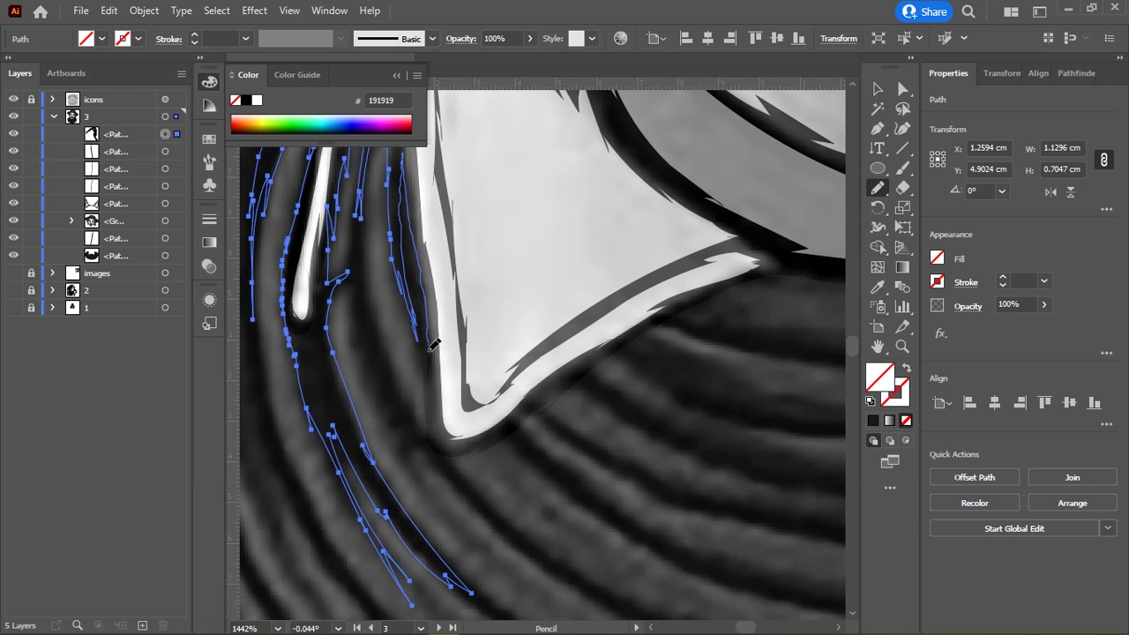
{"action": "mouse_move", "coordinate": [504, 440]}
{"action": "left_mouse_down"}
{"action": "mouse_move", "coordinate": [635, 539]}
{"action": "mouse_move", "coordinate": [529, 441]}
{"action": "mouse_move", "coordinate": [772, 516]}
{"action": "mouse_move", "coordinate": [579, 443]}
{"action": "left_mouse_up"}
{"action": "mouse_move", "coordinate": [582, 388]}
{"action": "left_mouse_down"}
{"action": "mouse_move", "coordinate": [751, 457]}
{"action": "mouse_move", "coordinate": [607, 380]}
{"action": "mouse_move", "coordinate": [661, 375]}
{"action": "mouse_move", "coordinate": [787, 412]}
{"action": "mouse_move", "coordinate": [652, 352]}
{"action": "mouse_move", "coordinate": [774, 335]}
{"action": "mouse_move", "coordinate": [716, 305]}
{"action": "mouse_move", "coordinate": [785, 291]}
{"action": "mouse_move", "coordinate": [468, 259]}
{"action": "mouse_move", "coordinate": [548, 257]}
{"action": "mouse_move", "coordinate": [477, 253]}
{"action": "left_mouse_up"}
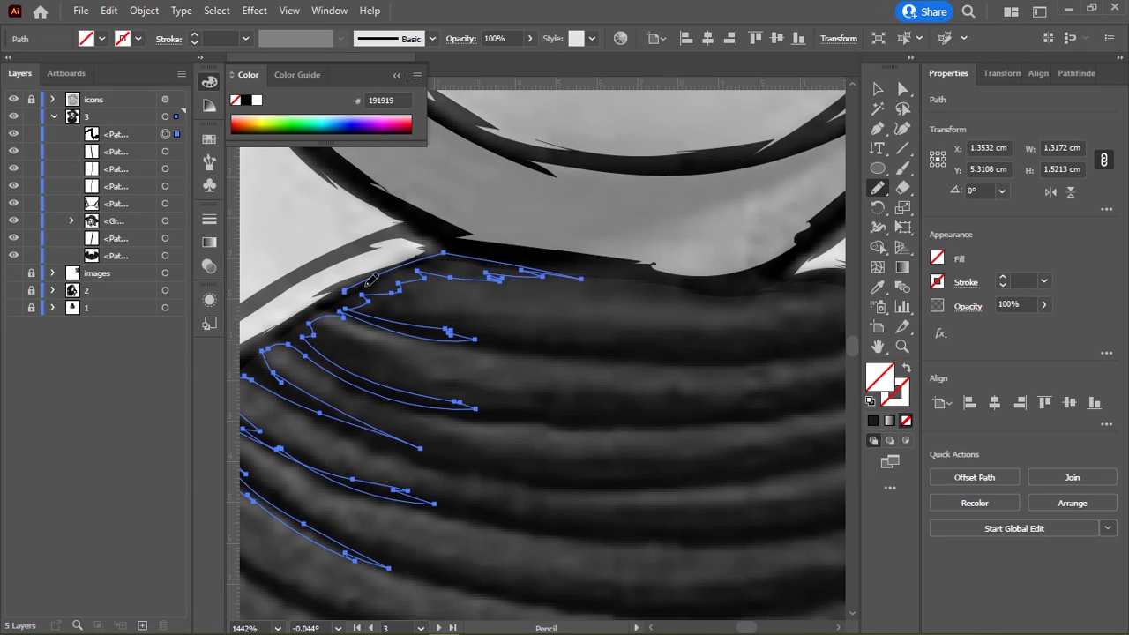
{"action": "left_click_drag", "start_coordinate": [378, 304], "coordinate": [675, 252]}
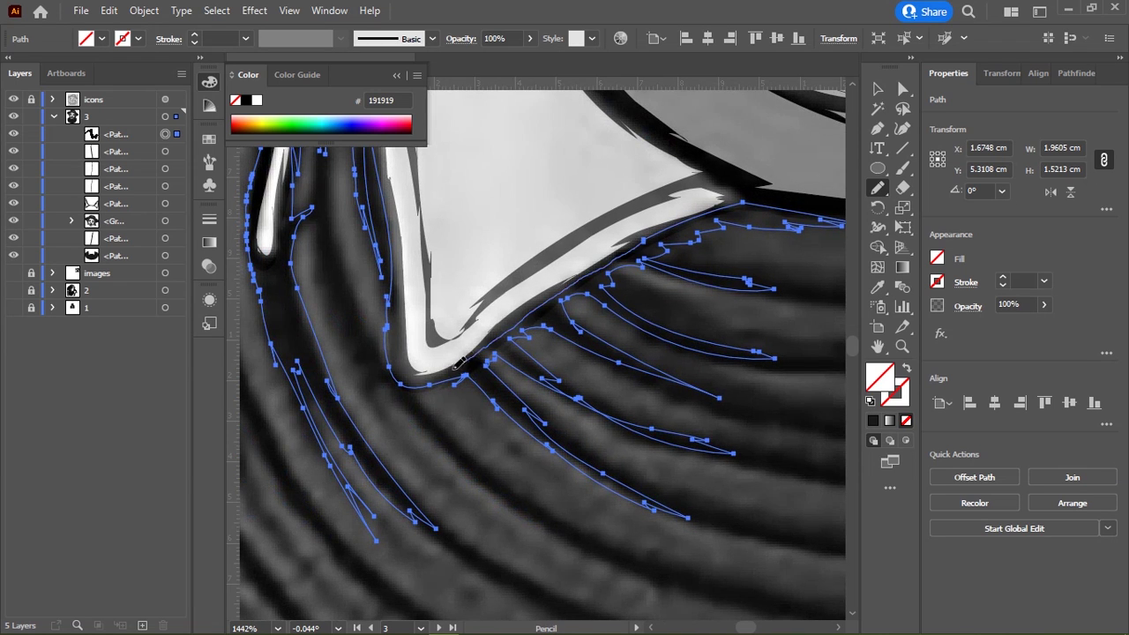
{"action": "scroll", "coordinate": [399, 441], "scroll_direction": "up", "scroll_amount": 5}
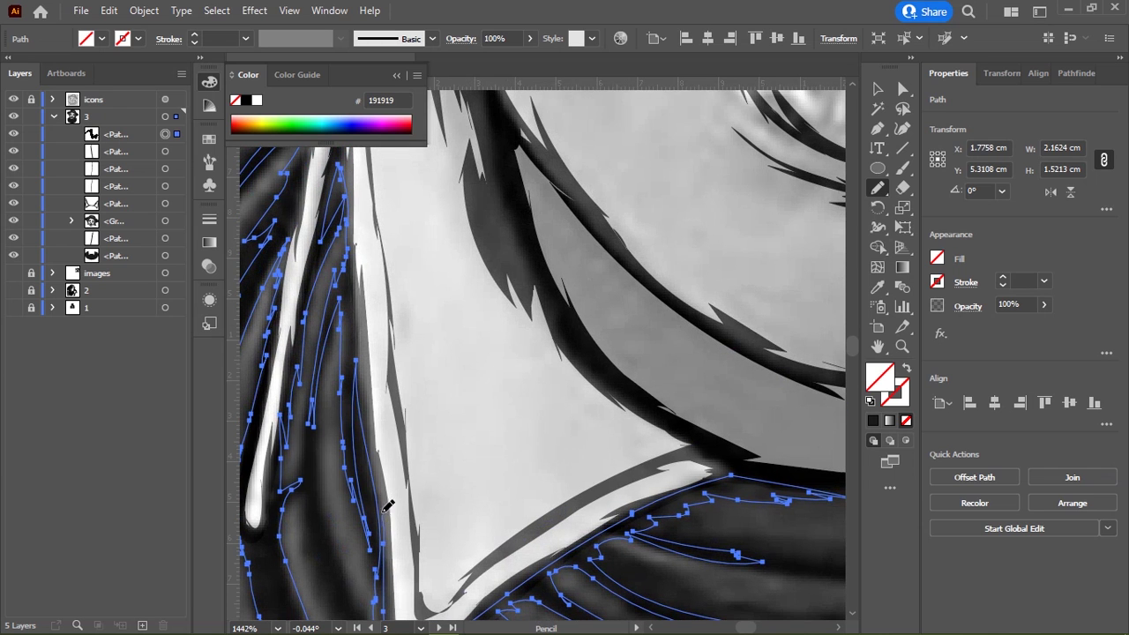
{"action": "mouse_move", "coordinate": [362, 297]}
{"action": "left_mouse_down"}
{"action": "mouse_move", "coordinate": [436, 403]}
{"action": "mouse_move", "coordinate": [429, 562]}
{"action": "left_mouse_up"}
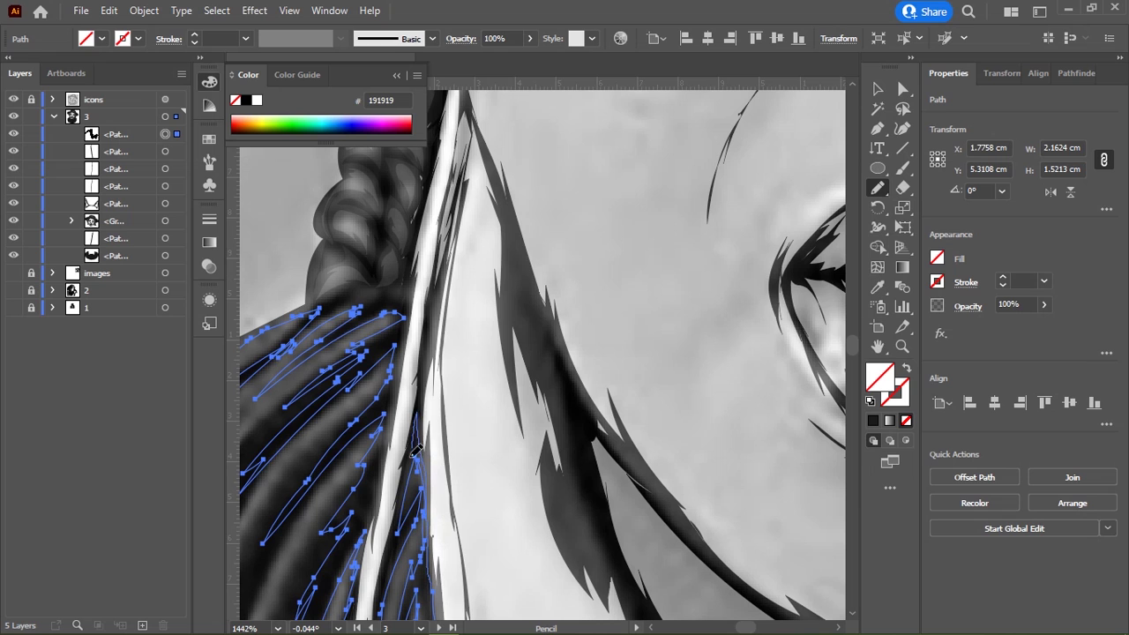
{"action": "left_click_drag", "start_coordinate": [401, 528], "coordinate": [500, 261]}
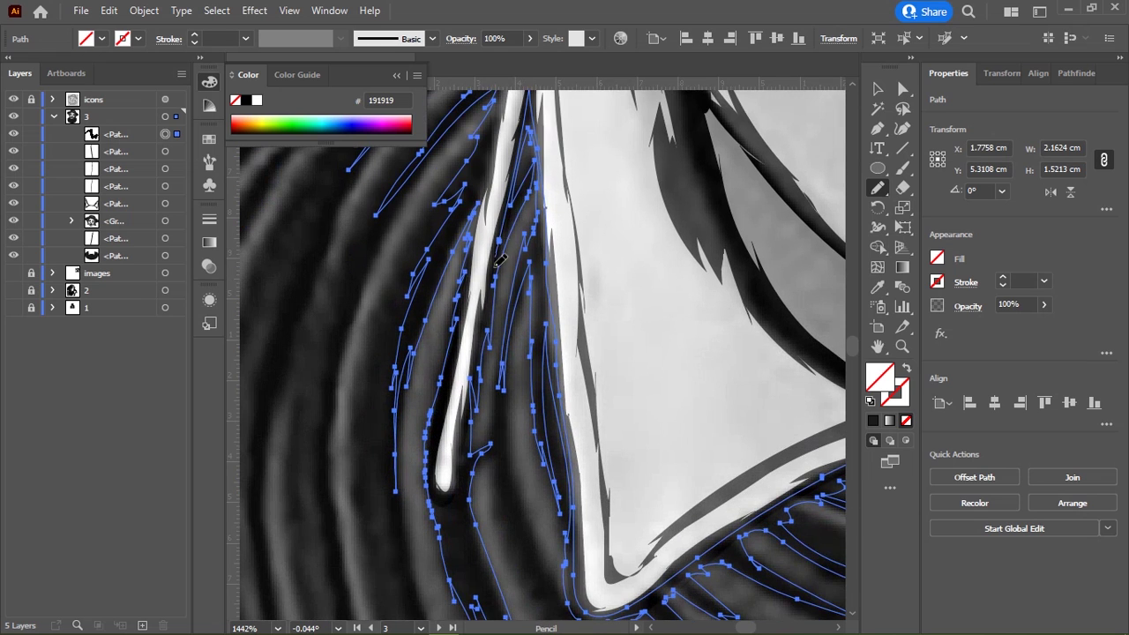
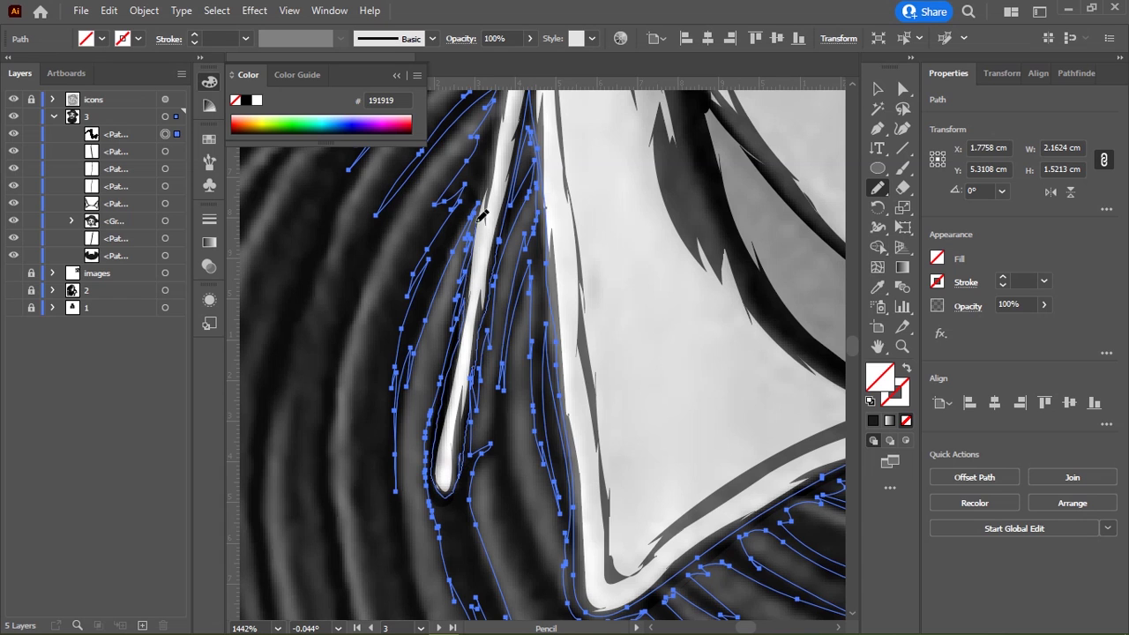
Step: Bring the braid and shirt into view and start a Pencil outline along the dark shirt's outer edge
{"action": "left_click_drag", "start_coordinate": [482, 216], "coordinate": [424, 481]}
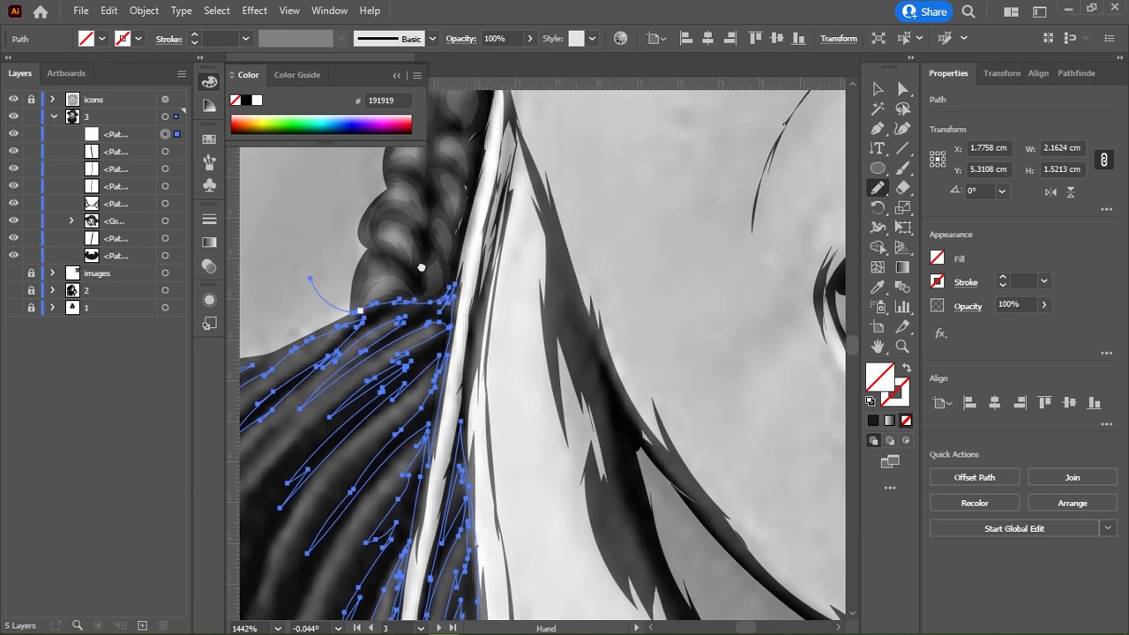
{"action": "mouse_move", "coordinate": [416, 265]}
{"action": "left_mouse_down"}
{"action": "mouse_move", "coordinate": [467, 323]}
{"action": "mouse_move", "coordinate": [484, 321]}
{"action": "mouse_move", "coordinate": [409, 306]}
{"action": "left_mouse_up"}
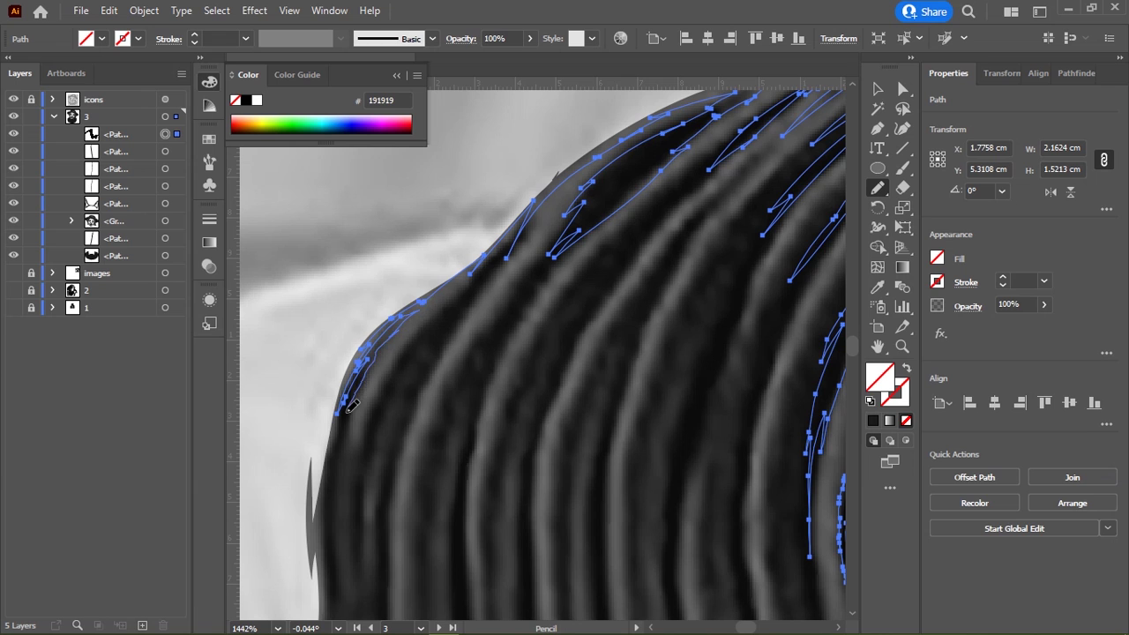
{"action": "left_click_drag", "start_coordinate": [349, 407], "coordinate": [336, 529]}
{"action": "scroll", "coordinate": [360, 321], "scroll_direction": "down", "scroll_amount": 5}
{"action": "left_click_drag", "start_coordinate": [323, 265], "coordinate": [330, 392]}
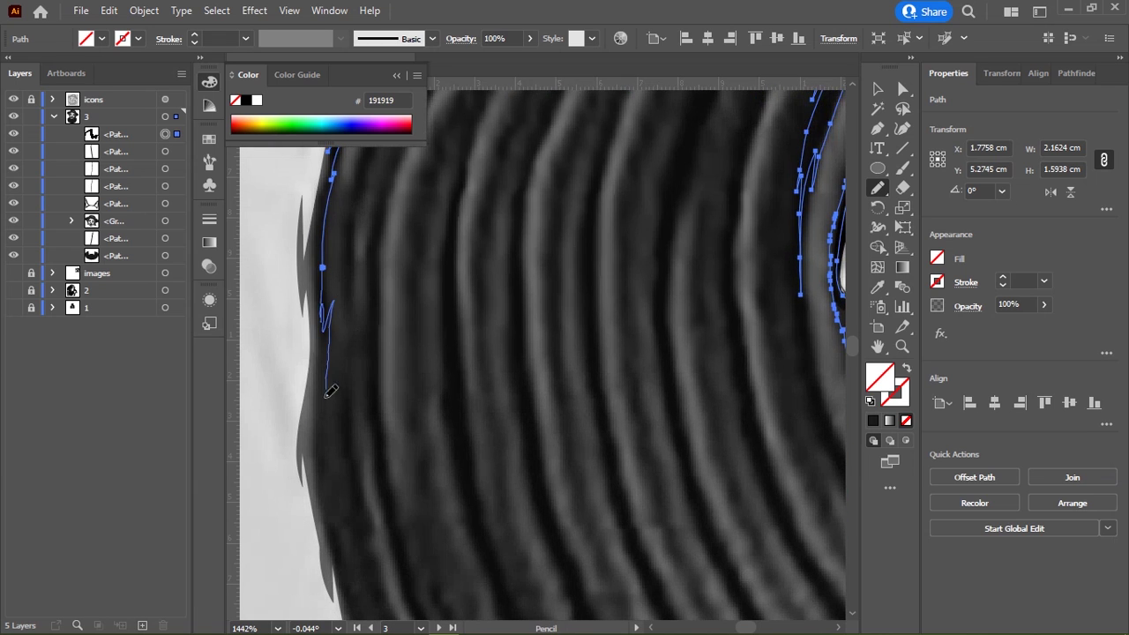
{"action": "scroll", "coordinate": [366, 262], "scroll_direction": "down", "scroll_amount": 3}
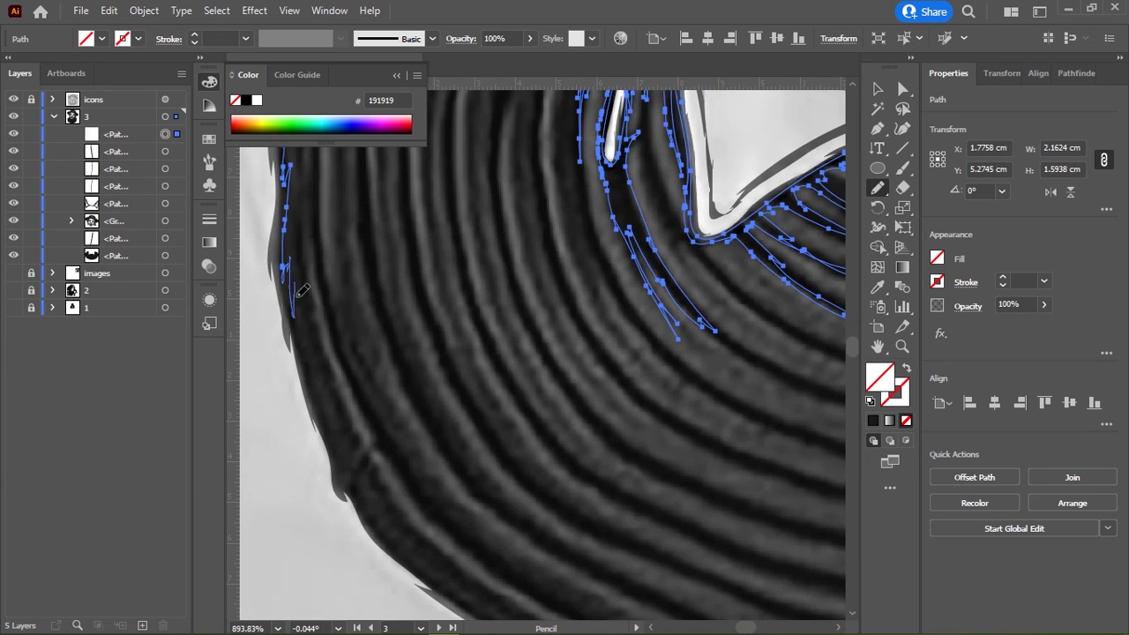
{"action": "mouse_move", "coordinate": [296, 296]}
{"action": "left_mouse_down"}
{"action": "mouse_move", "coordinate": [343, 470]}
{"action": "mouse_move", "coordinate": [403, 554]}
{"action": "left_mouse_up"}
{"action": "scroll", "coordinate": [403, 554], "scroll_direction": "down", "scroll_amount": 5}
{"action": "mouse_move", "coordinate": [374, 222]}
{"action": "left_mouse_down"}
{"action": "mouse_move", "coordinate": [455, 287]}
{"action": "mouse_move", "coordinate": [618, 378]}
{"action": "mouse_move", "coordinate": [401, 282]}
{"action": "mouse_move", "coordinate": [530, 323]}
{"action": "mouse_move", "coordinate": [756, 348]}
{"action": "mouse_move", "coordinate": [457, 325]}
{"action": "mouse_move", "coordinate": [661, 287]}
{"action": "left_mouse_up"}
Step: Continue the freehand outline up along the dark shirt edge
{"action": "mouse_move", "coordinate": [587, 326]}
{"action": "left_mouse_down"}
{"action": "mouse_move", "coordinate": [455, 348]}
{"action": "mouse_move", "coordinate": [637, 253]}
{"action": "left_mouse_up"}
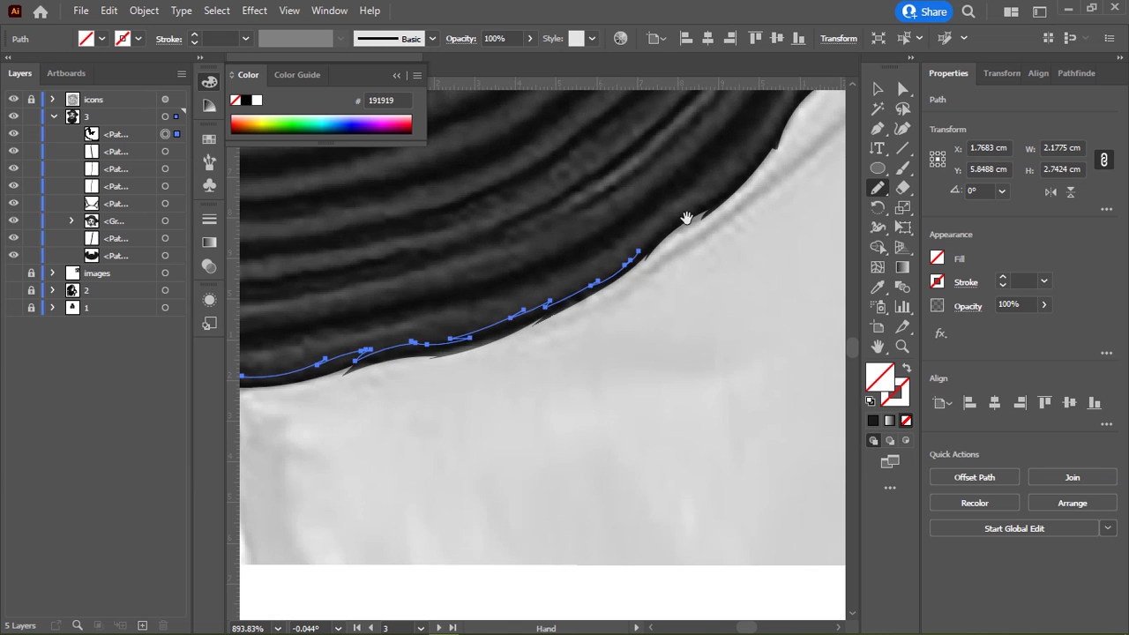
{"action": "left_click_drag", "start_coordinate": [686, 218], "coordinate": [466, 339]}
{"action": "mouse_move", "coordinate": [417, 375]}
{"action": "left_mouse_down"}
{"action": "mouse_move", "coordinate": [467, 340]}
{"action": "mouse_move", "coordinate": [383, 411]}
{"action": "mouse_move", "coordinate": [433, 338]}
{"action": "left_mouse_up"}
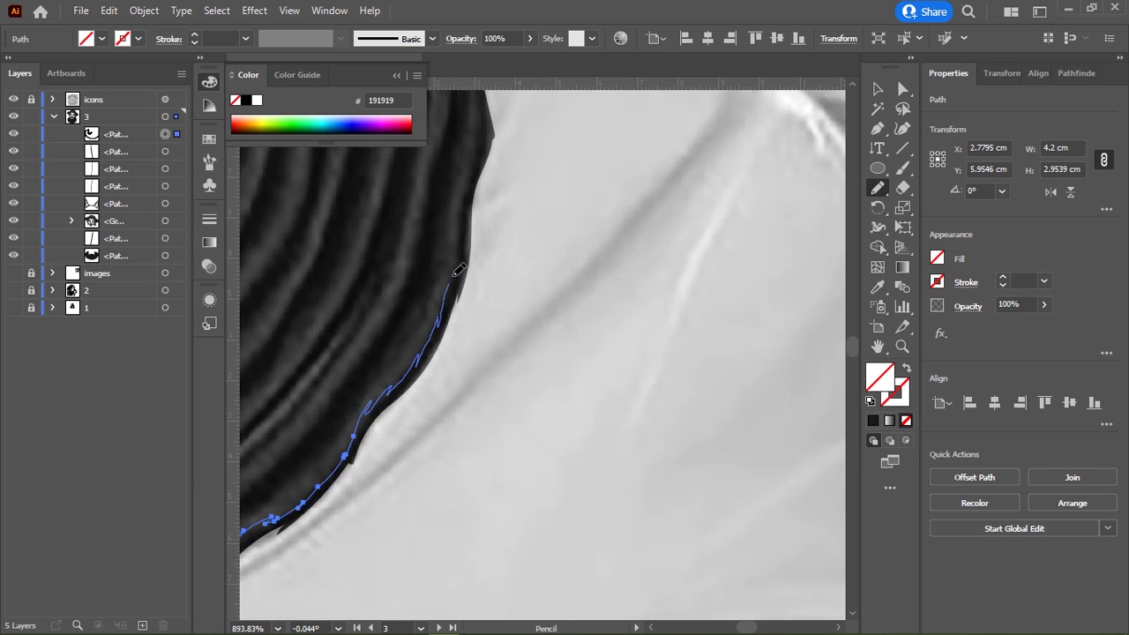
{"action": "mouse_move", "coordinate": [484, 207]}
{"action": "left_mouse_down"}
{"action": "mouse_move", "coordinate": [404, 411]}
{"action": "mouse_move", "coordinate": [423, 300]}
{"action": "left_mouse_up"}
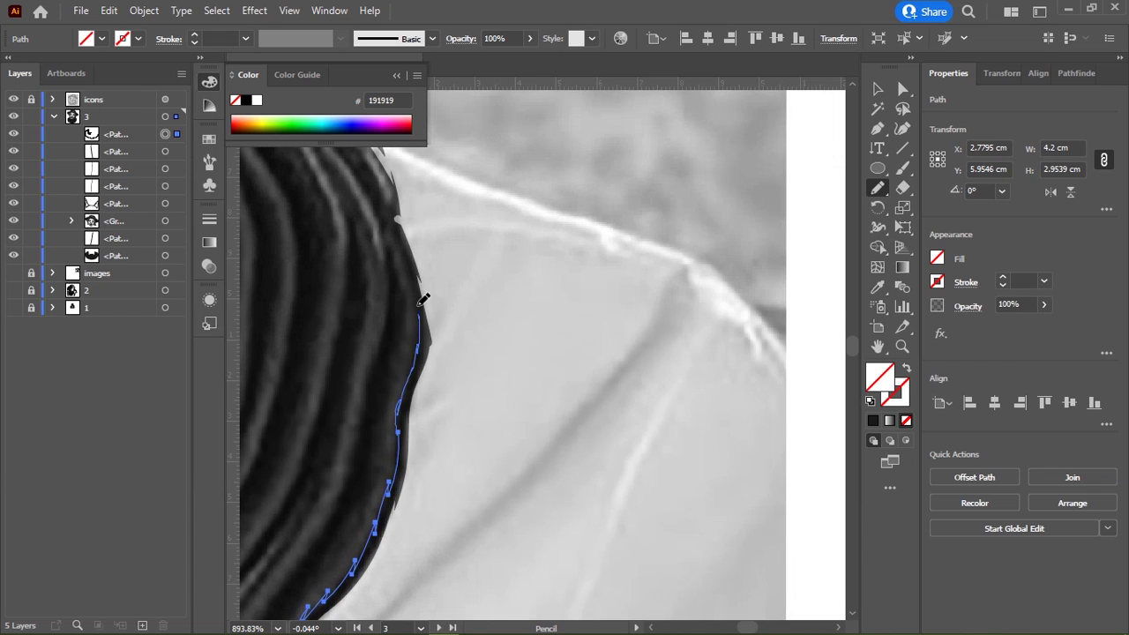
{"action": "left_click_drag", "start_coordinate": [411, 250], "coordinate": [404, 457]}
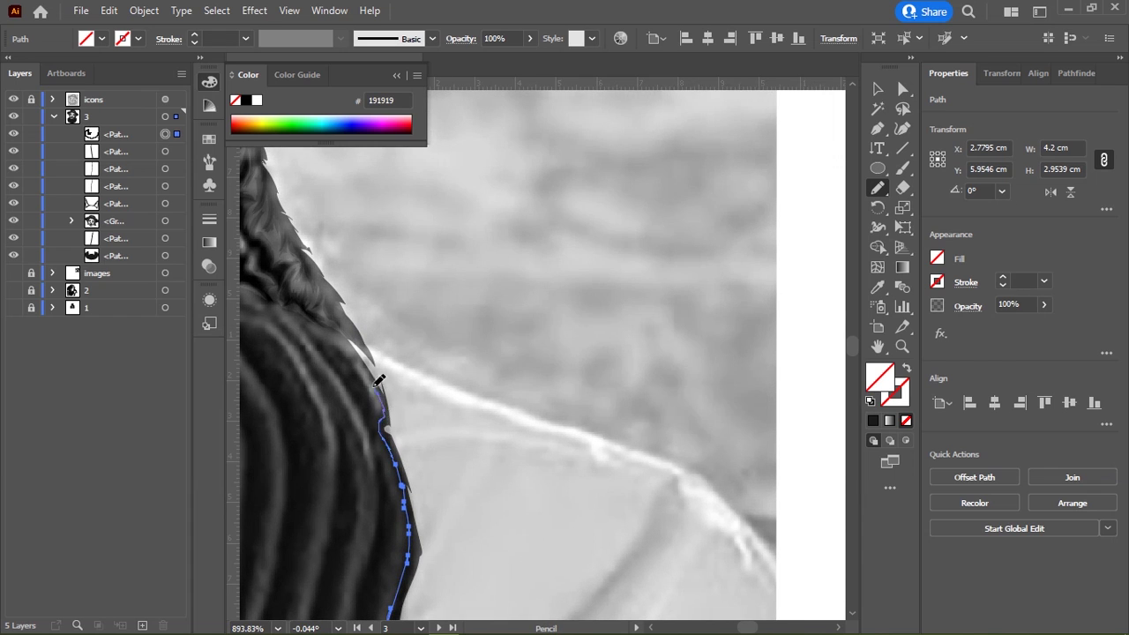
{"action": "scroll", "coordinate": [343, 334], "scroll_direction": "up", "scroll_amount": 3}
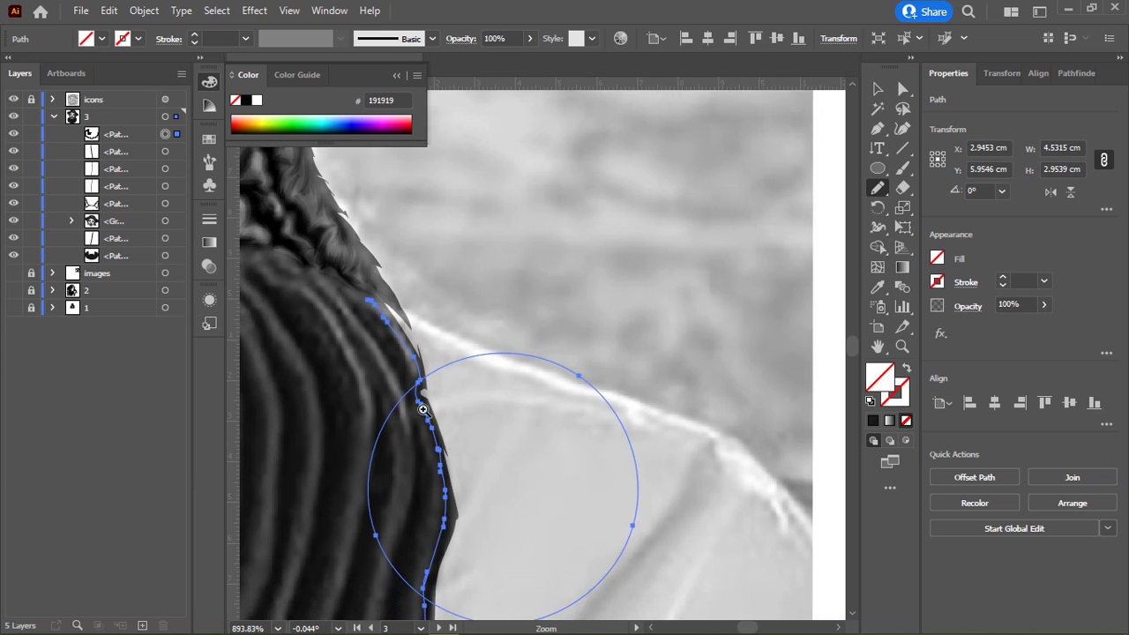
{"action": "left_click_drag", "start_coordinate": [330, 408], "coordinate": [429, 367]}
{"action": "scroll", "coordinate": [427, 314], "scroll_direction": "down", "scroll_amount": 2}
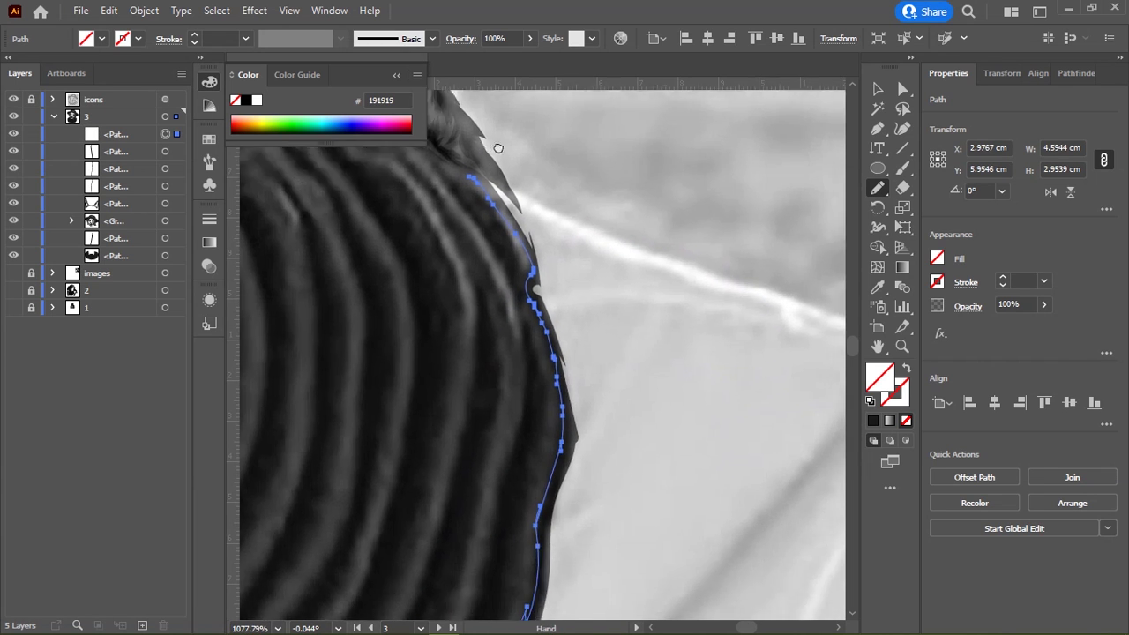
{"action": "mouse_move", "coordinate": [427, 314]}
{"action": "left_mouse_down"}
{"action": "mouse_move", "coordinate": [537, 354]}
{"action": "mouse_move", "coordinate": [529, 399]}
{"action": "left_mouse_up"}
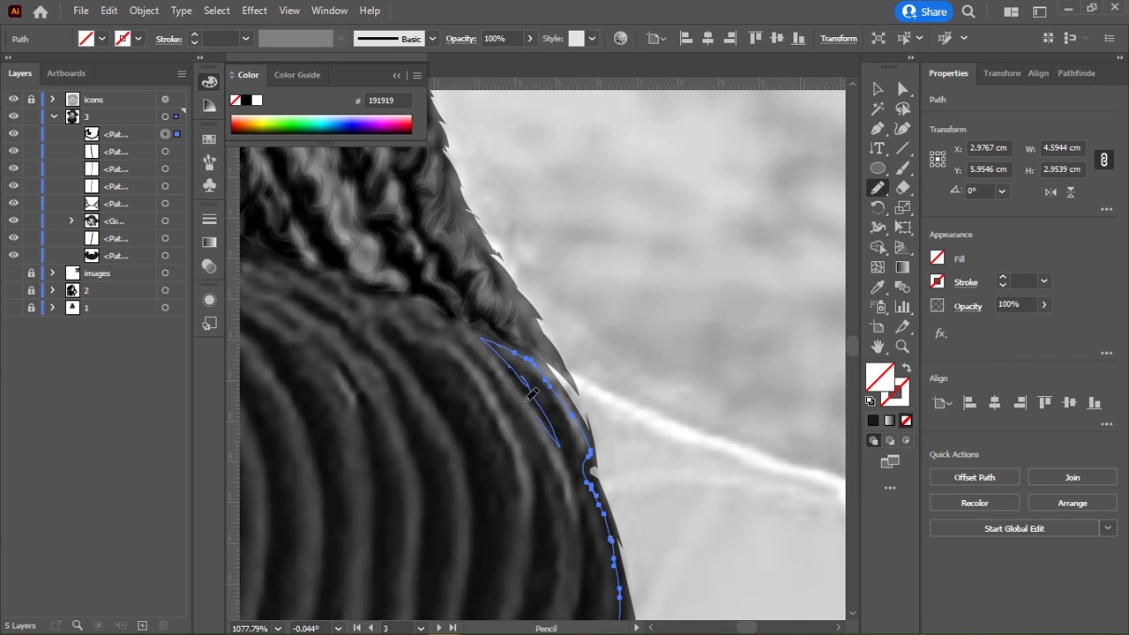
Step: Extend the outline along the shoulder toward the braids and around the collar to close it
{"action": "mouse_move", "coordinate": [458, 325]}
{"action": "left_mouse_down"}
{"action": "mouse_move", "coordinate": [520, 404]}
{"action": "mouse_move", "coordinate": [528, 436]}
{"action": "mouse_move", "coordinate": [452, 329]}
{"action": "left_mouse_up"}
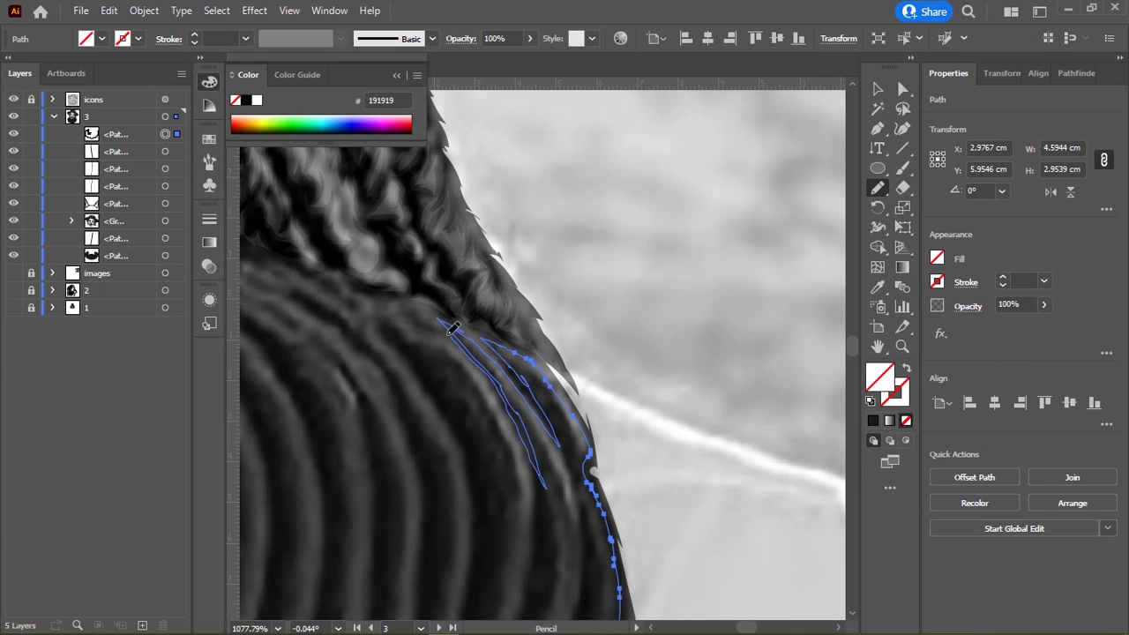
{"action": "mouse_move", "coordinate": [348, 297]}
{"action": "left_mouse_down"}
{"action": "mouse_move", "coordinate": [406, 330]}
{"action": "mouse_move", "coordinate": [469, 423]}
{"action": "mouse_move", "coordinate": [350, 299]}
{"action": "mouse_move", "coordinate": [433, 472]}
{"action": "mouse_move", "coordinate": [298, 282]}
{"action": "mouse_move", "coordinate": [265, 274]}
{"action": "left_mouse_up"}
{"action": "scroll", "coordinate": [450, 316], "scroll_direction": "left", "scroll_amount": 5}
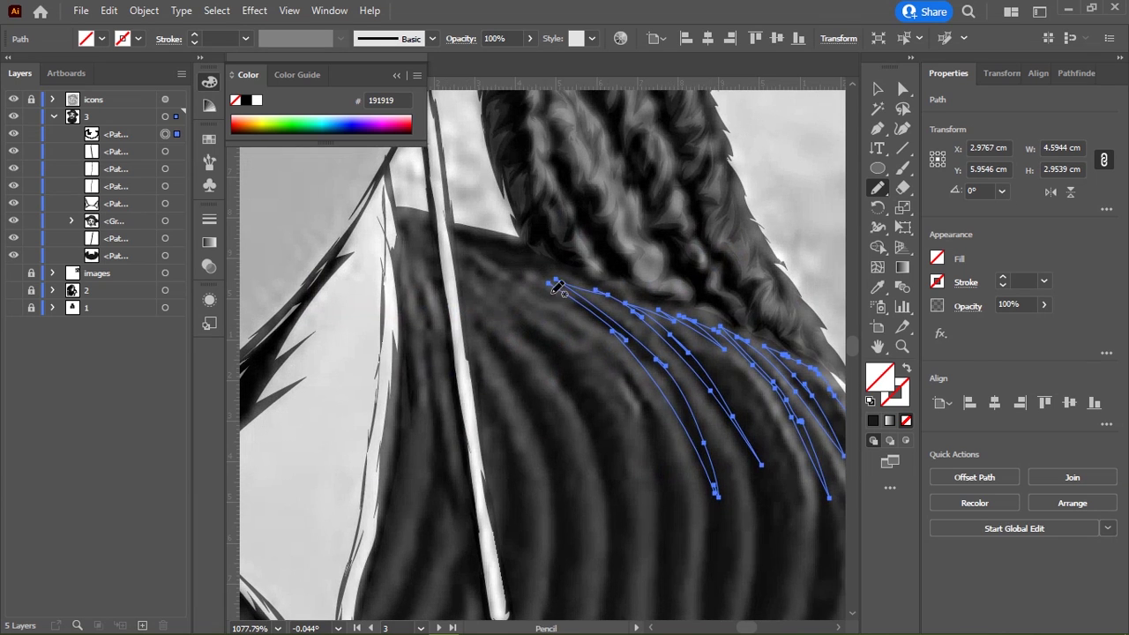
{"action": "mouse_move", "coordinate": [463, 242]}
{"action": "left_mouse_down"}
{"action": "mouse_move", "coordinate": [630, 371]}
{"action": "mouse_move", "coordinate": [470, 254]}
{"action": "mouse_move", "coordinate": [536, 326]}
{"action": "mouse_move", "coordinate": [612, 466]}
{"action": "mouse_move", "coordinate": [529, 315]}
{"action": "mouse_move", "coordinate": [478, 284]}
{"action": "mouse_move", "coordinate": [556, 424]}
{"action": "mouse_move", "coordinate": [523, 402]}
{"action": "mouse_move", "coordinate": [475, 312]}
{"action": "mouse_move", "coordinate": [503, 391]}
{"action": "mouse_move", "coordinate": [519, 547]}
{"action": "mouse_move", "coordinate": [487, 381]}
{"action": "mouse_move", "coordinate": [416, 386]}
{"action": "left_mouse_up"}
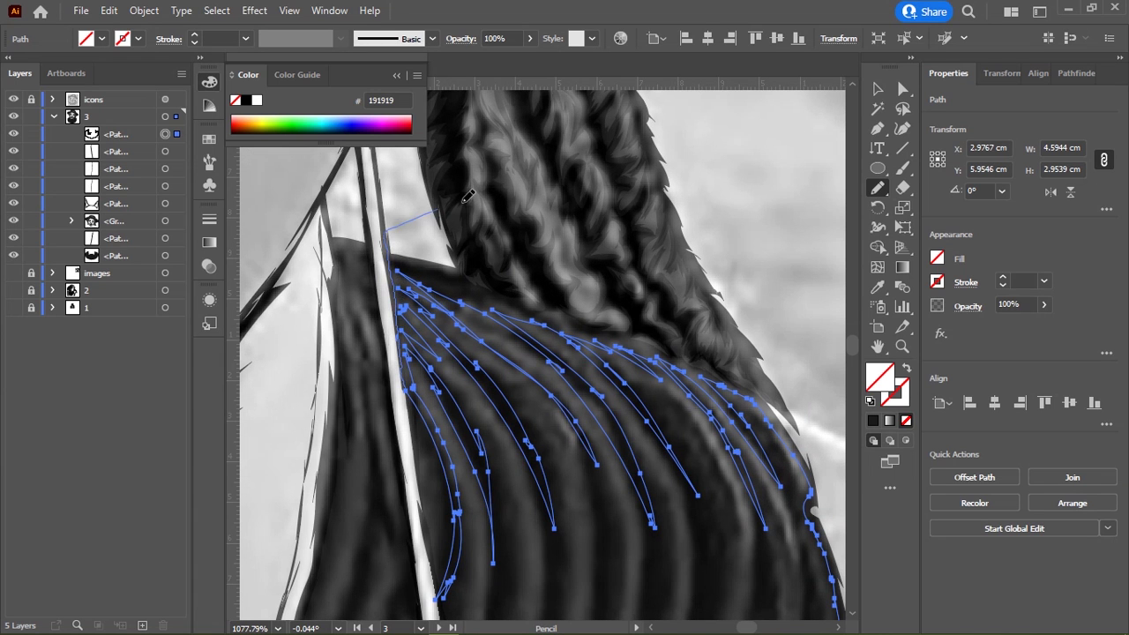
{"action": "left_click_drag", "start_coordinate": [467, 196], "coordinate": [751, 297]}
{"action": "scroll", "coordinate": [751, 296], "scroll_direction": "down", "scroll_amount": 5}
{"action": "mouse_move", "coordinate": [668, 164]}
{"action": "left_mouse_down"}
{"action": "mouse_move", "coordinate": [654, 526]}
{"action": "mouse_move", "coordinate": [750, 429]}
{"action": "mouse_move", "coordinate": [617, 444]}
{"action": "mouse_move", "coordinate": [533, 575]}
{"action": "mouse_move", "coordinate": [607, 228]}
{"action": "left_mouse_up"}
{"action": "scroll", "coordinate": [751, 429], "scroll_direction": "down", "scroll_amount": 3}
{"action": "scroll", "coordinate": [618, 444], "scroll_direction": "up", "scroll_amount": 5}
Step: Fill the closed shirt shape black and clip the neck-ring strokes inside it as a clipping mask
{"action": "left_click", "coordinate": [245, 101]}
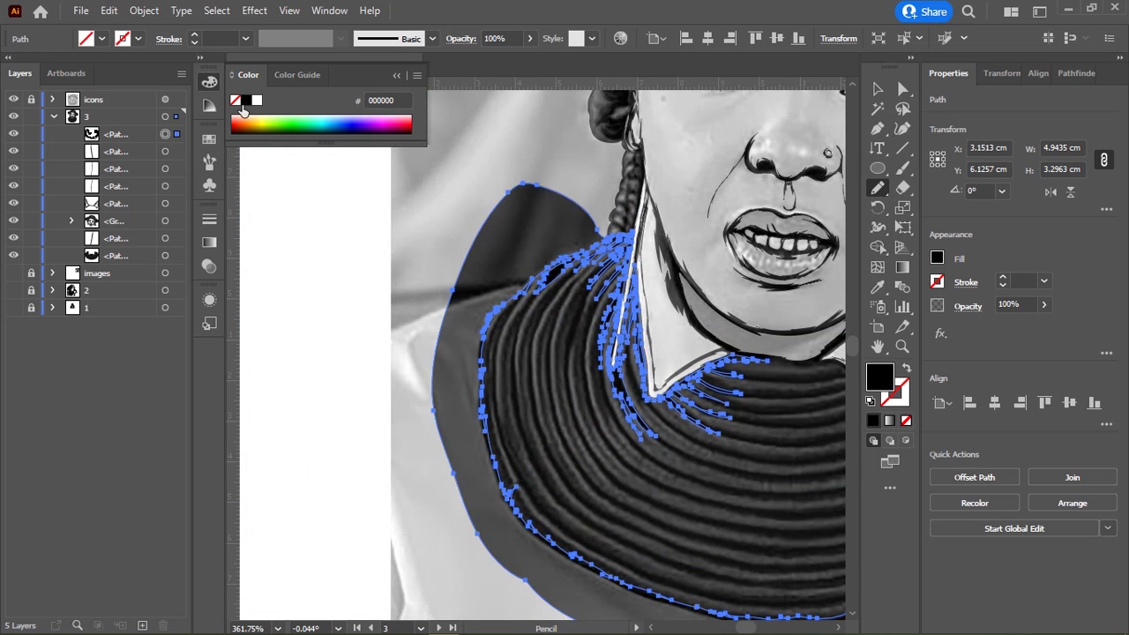
{"action": "mouse_move", "coordinate": [567, 266]}
{"action": "left_mouse_down"}
{"action": "mouse_move", "coordinate": [517, 216]}
{"action": "mouse_move", "coordinate": [438, 217]}
{"action": "left_mouse_up"}
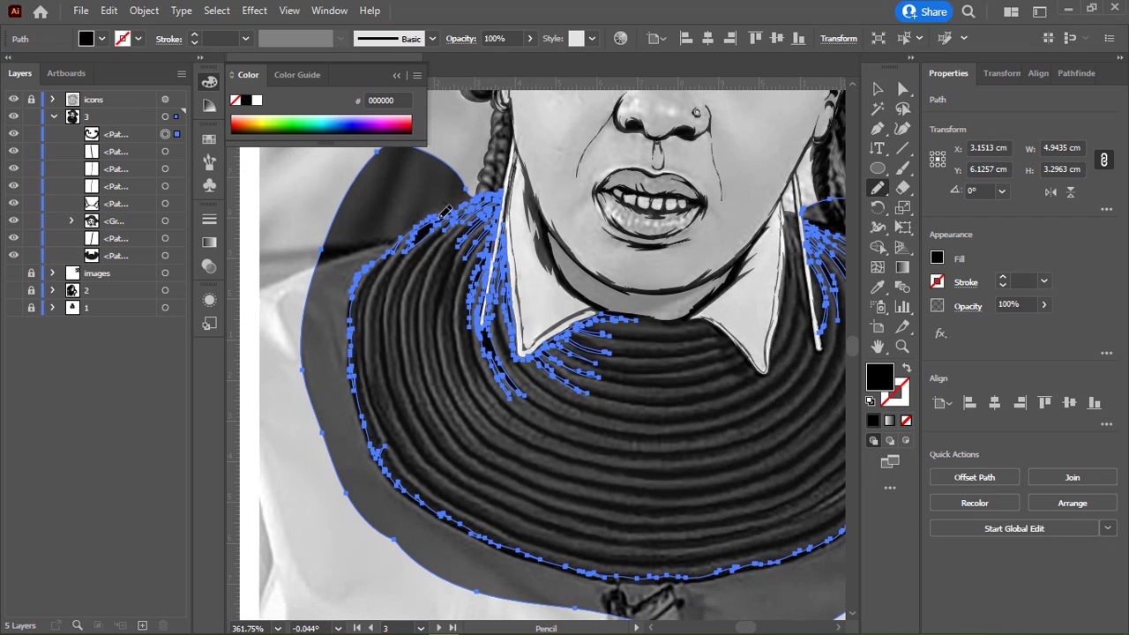
{"action": "left_click", "coordinate": [12, 100]}
{"action": "key", "text": "v"}
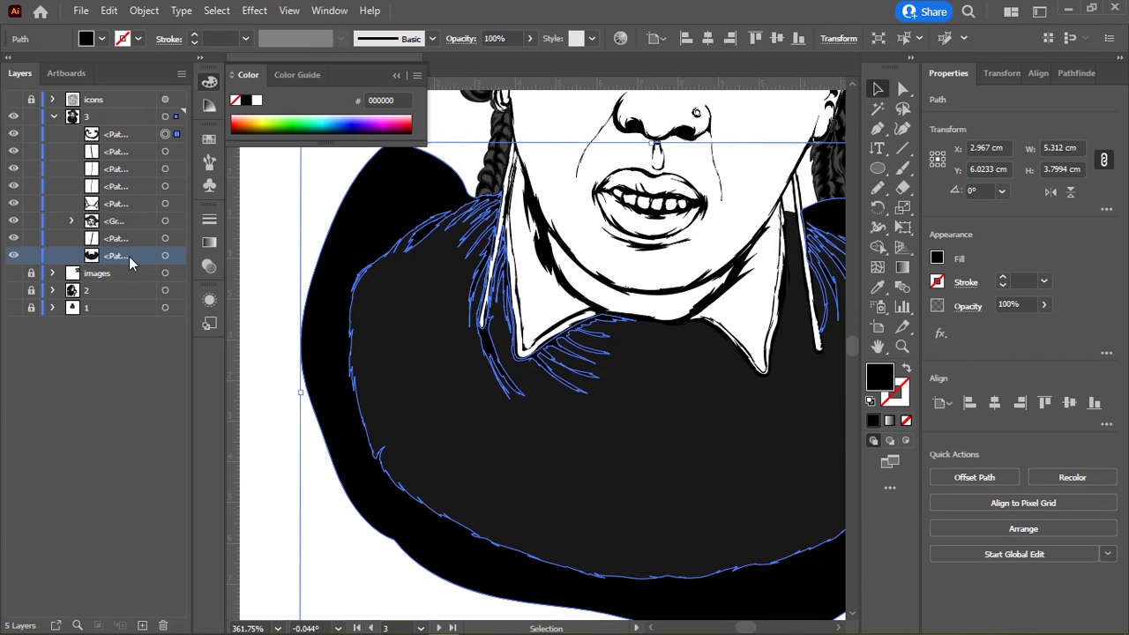
{"action": "left_click_drag", "start_coordinate": [129, 262], "coordinate": [111, 125]}
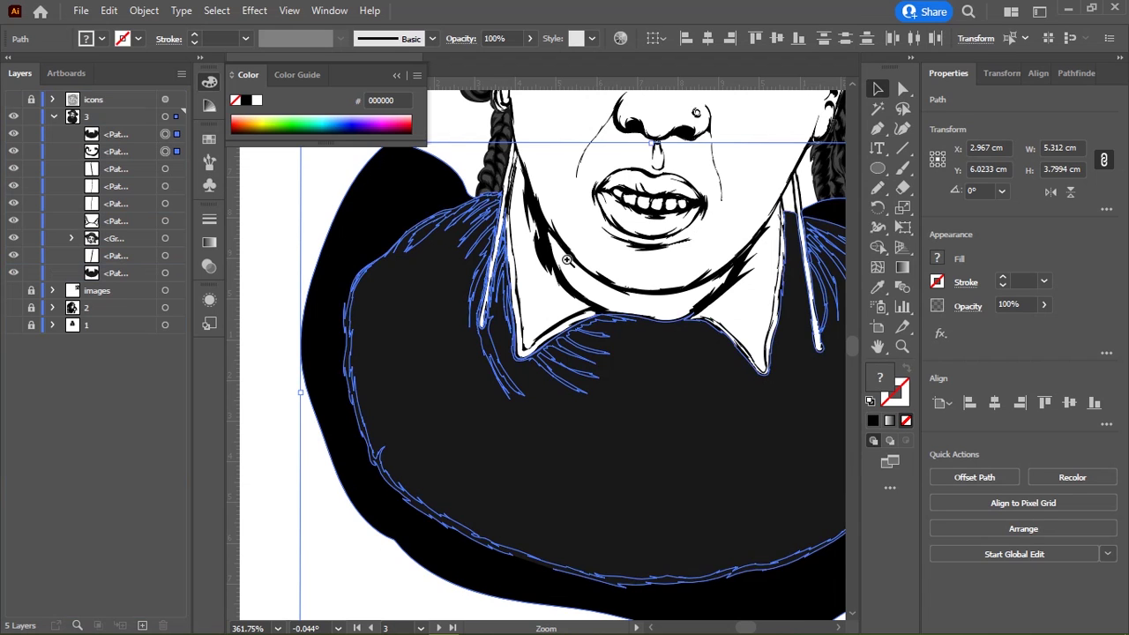
{"action": "scroll", "coordinate": [568, 259], "scroll_direction": "down", "scroll_amount": 3}
{"action": "key", "text": "v"}
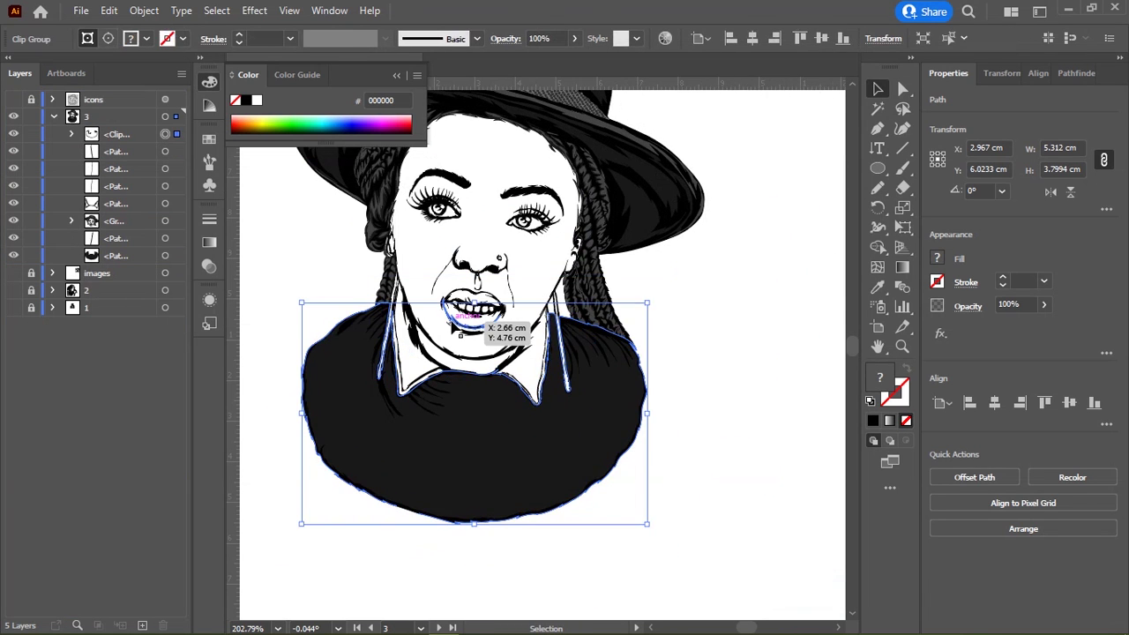
{"action": "left_click", "coordinate": [326, 265]}
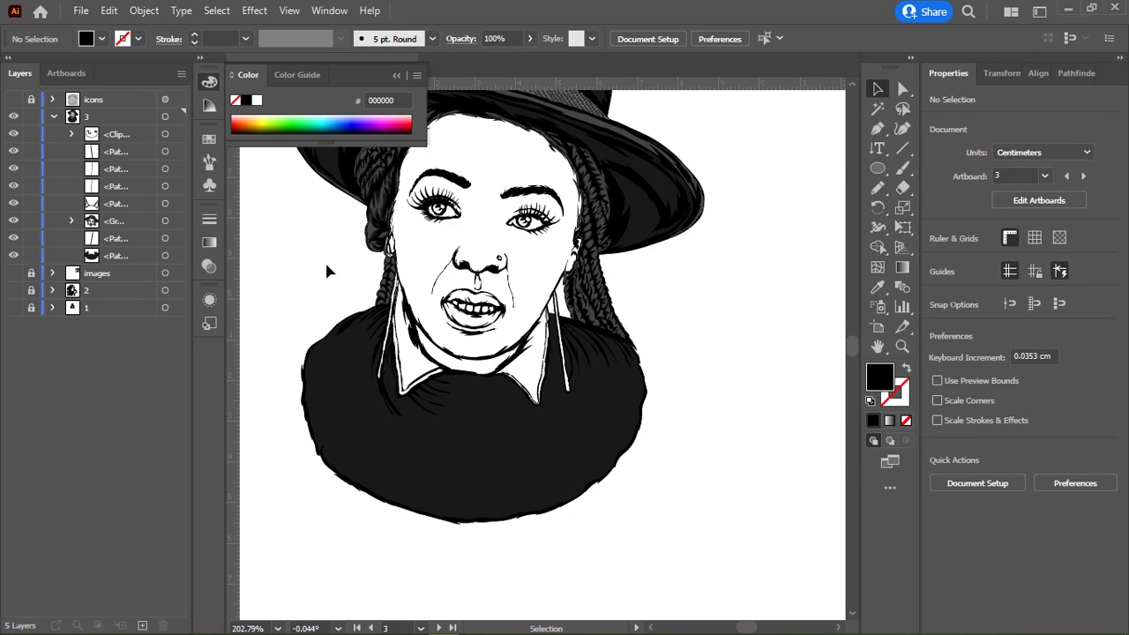
Step: Center the view on the collar and toggle the reference photo to compare the black fill
{"action": "scroll", "coordinate": [322, 333], "scroll_direction": "up", "scroll_amount": 3}
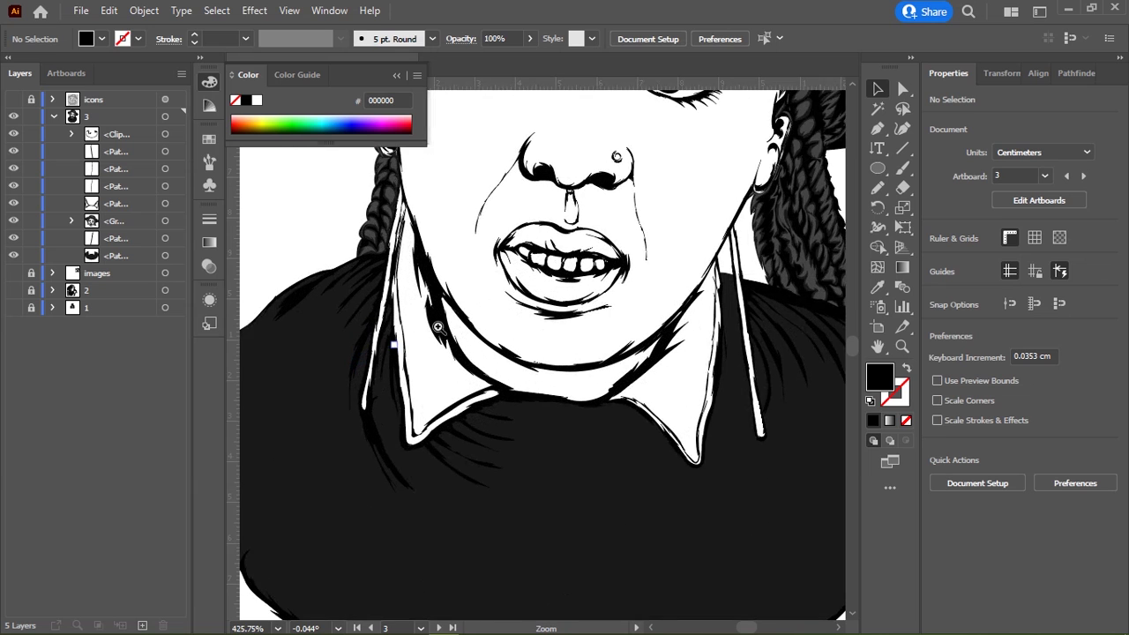
{"action": "mouse_move", "coordinate": [322, 333]}
{"action": "left_mouse_down"}
{"action": "mouse_move", "coordinate": [355, 364]}
{"action": "mouse_move", "coordinate": [251, 361]}
{"action": "left_mouse_up"}
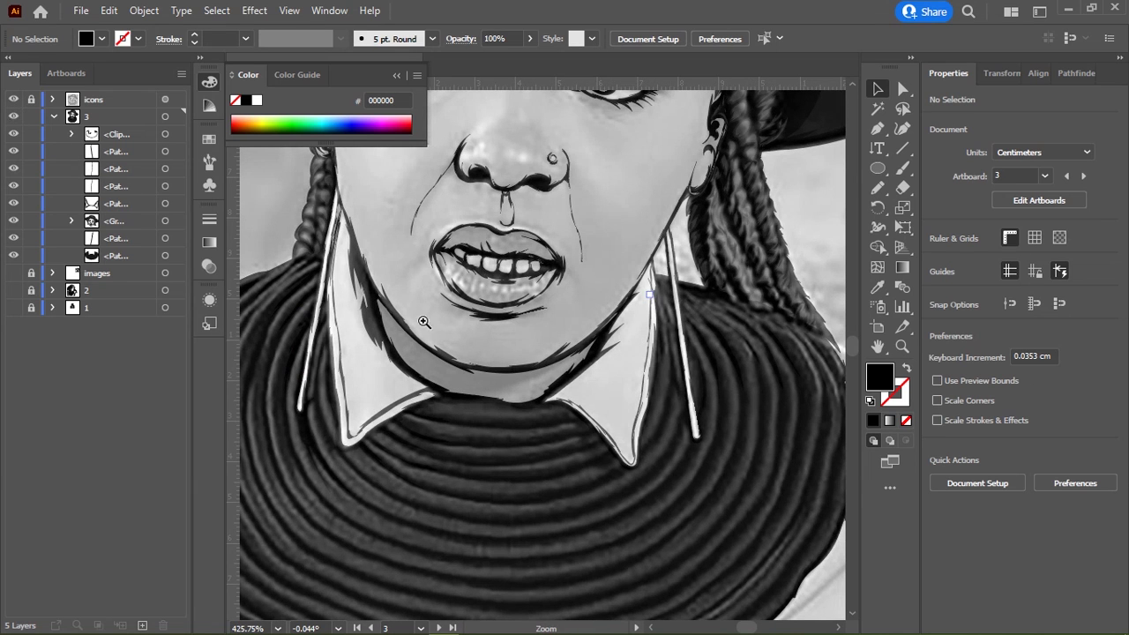
{"action": "left_click_drag", "start_coordinate": [424, 322], "coordinate": [433, 228]}
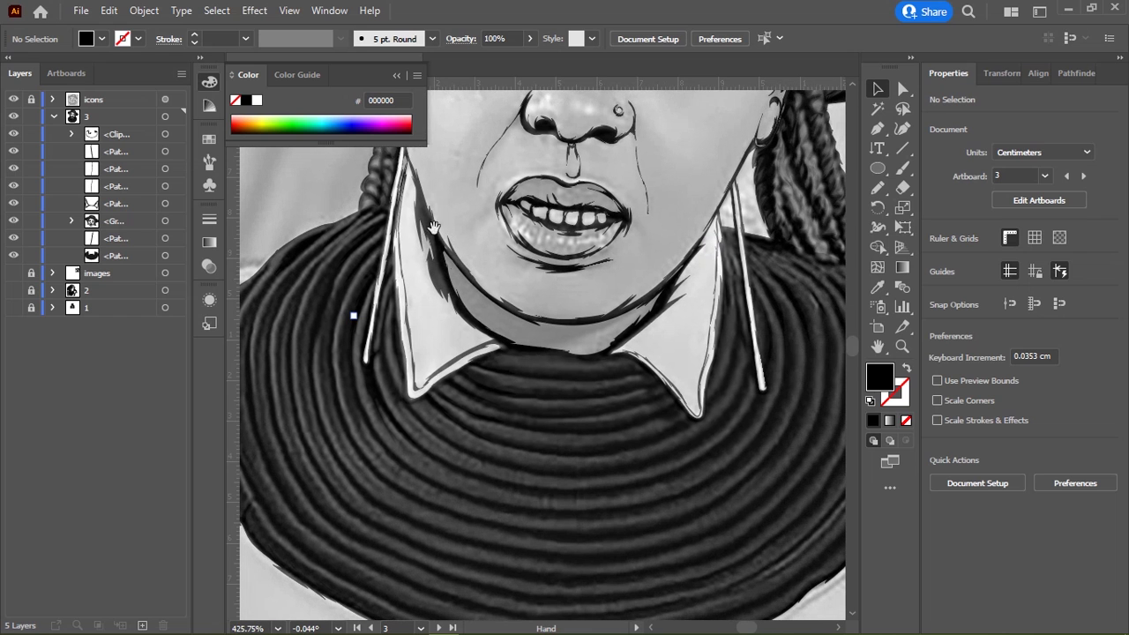
{"action": "left_click", "coordinate": [13, 99]}
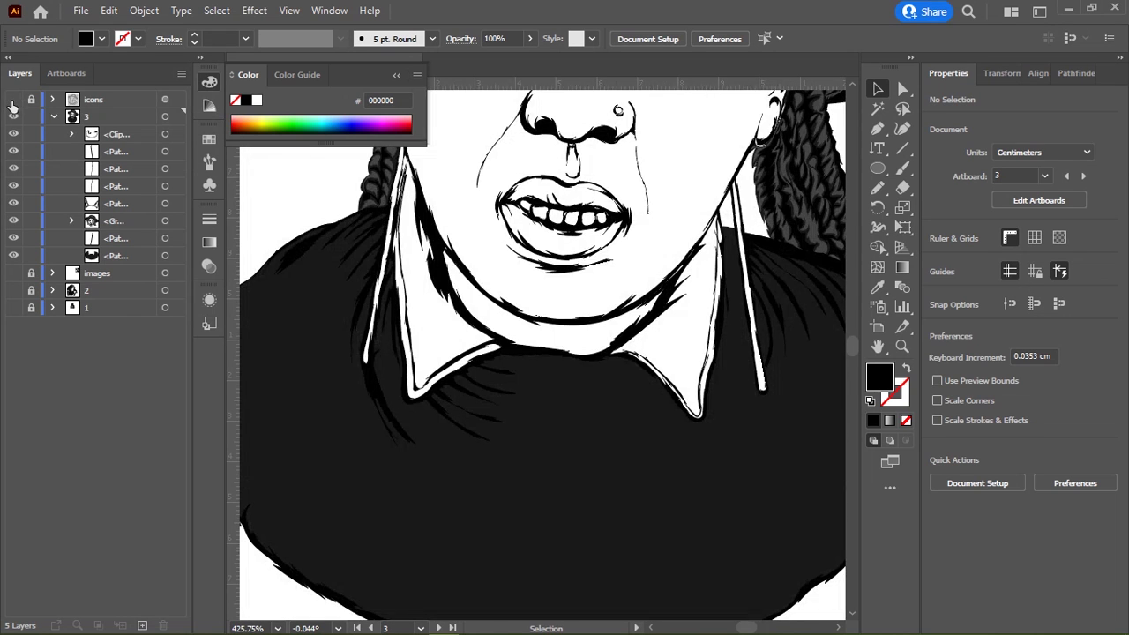
{"action": "left_click", "coordinate": [14, 100]}
{"action": "left_click", "coordinate": [13, 100]}
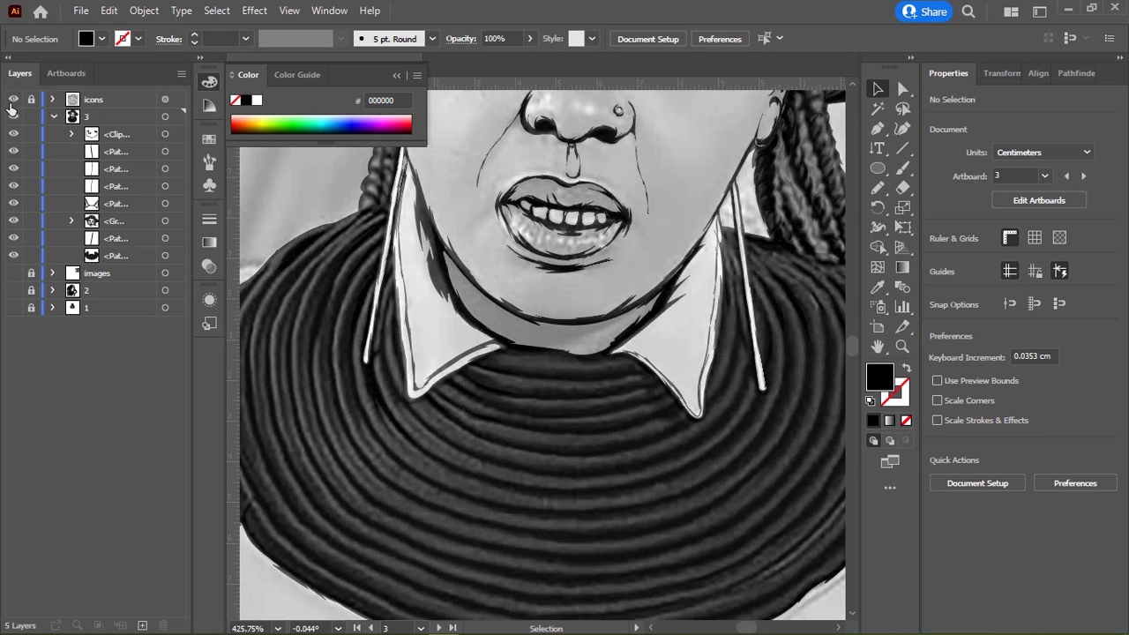
{"action": "left_click", "coordinate": [13, 100]}
{"action": "scroll", "coordinate": [512, 359], "scroll_direction": "up", "scroll_amount": 5}
Step: Draw black-filled Pencil shadows along the collar's lower edge and the stripe below, then deselect
{"action": "key", "text": "n"}
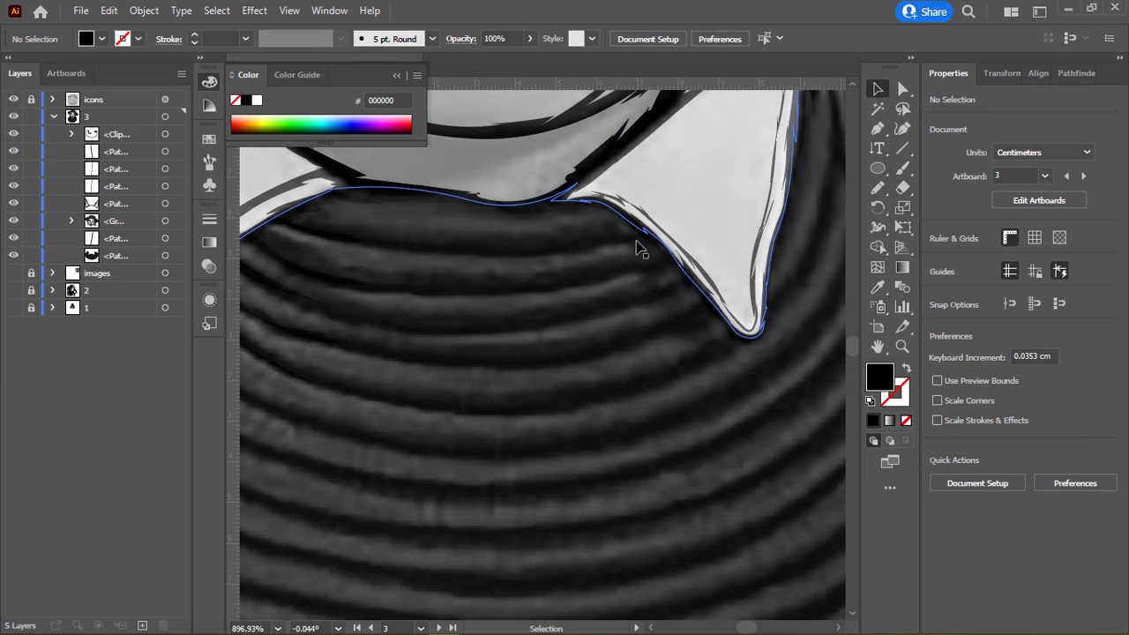
{"action": "mouse_move", "coordinate": [322, 233]}
{"action": "left_mouse_down"}
{"action": "mouse_move", "coordinate": [641, 231]}
{"action": "mouse_move", "coordinate": [298, 219]}
{"action": "left_mouse_up"}
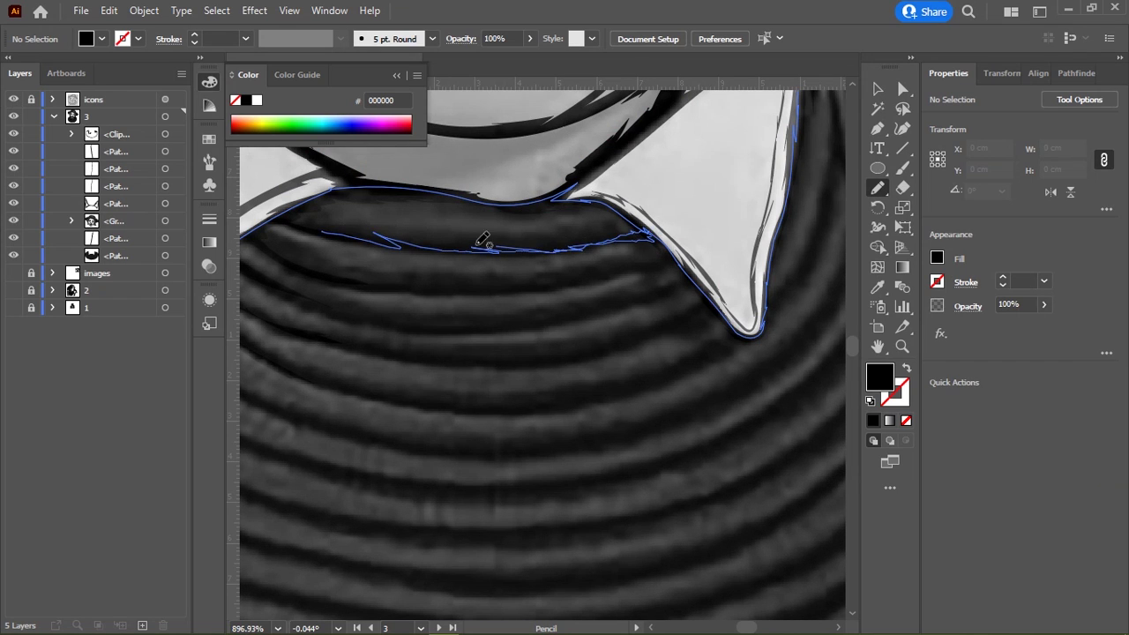
{"action": "left_click", "coordinate": [246, 99]}
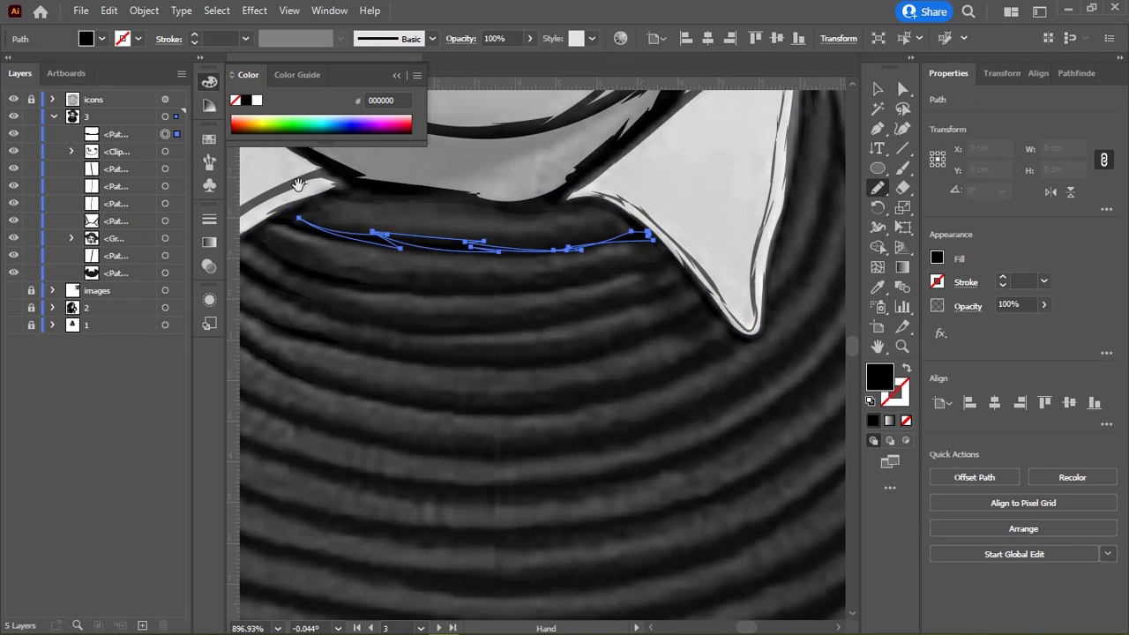
{"action": "mouse_move", "coordinate": [627, 288]}
{"action": "left_mouse_down"}
{"action": "mouse_move", "coordinate": [655, 294]}
{"action": "mouse_move", "coordinate": [458, 284]}
{"action": "mouse_move", "coordinate": [612, 282]}
{"action": "mouse_move", "coordinate": [701, 262]}
{"action": "left_mouse_up"}
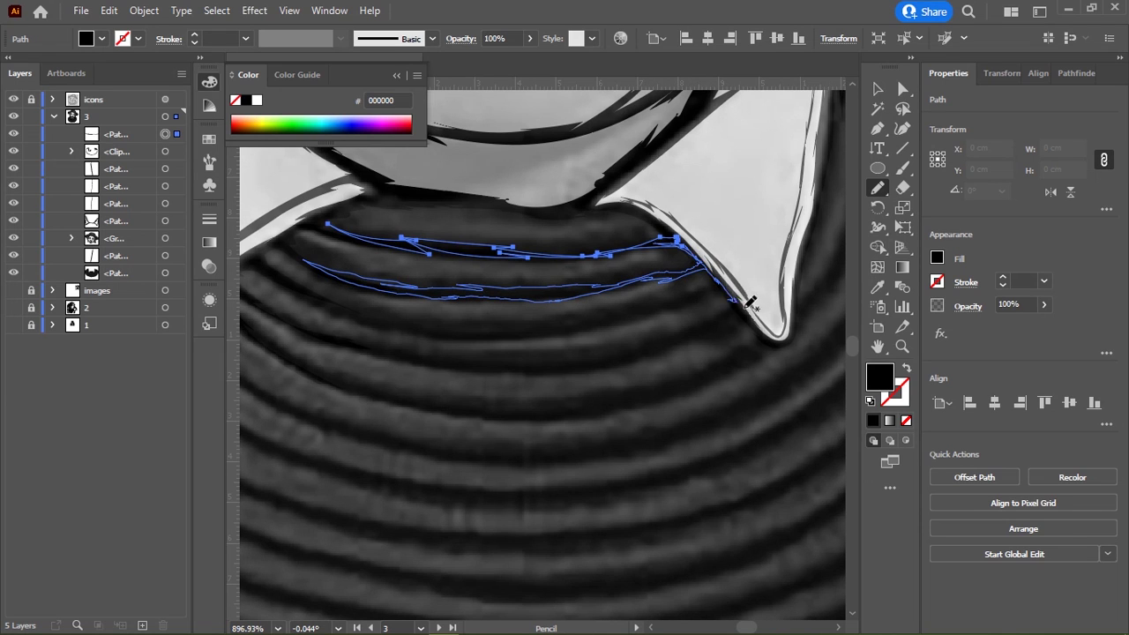
{"action": "mouse_move", "coordinate": [778, 334]}
{"action": "left_mouse_down"}
{"action": "mouse_move", "coordinate": [735, 373]}
{"action": "mouse_move", "coordinate": [612, 411]}
{"action": "mouse_move", "coordinate": [443, 408]}
{"action": "mouse_move", "coordinate": [317, 379]}
{"action": "mouse_move", "coordinate": [284, 345]}
{"action": "mouse_move", "coordinate": [411, 391]}
{"action": "mouse_move", "coordinate": [529, 408]}
{"action": "mouse_move", "coordinate": [664, 391]}
{"action": "mouse_move", "coordinate": [763, 344]}
{"action": "mouse_move", "coordinate": [494, 375]}
{"action": "mouse_move", "coordinate": [316, 327]}
{"action": "mouse_move", "coordinate": [451, 358]}
{"action": "mouse_move", "coordinate": [617, 353]}
{"action": "mouse_move", "coordinate": [705, 331]}
{"action": "mouse_move", "coordinate": [391, 323]}
{"action": "mouse_move", "coordinate": [284, 279]}
{"action": "left_mouse_up"}
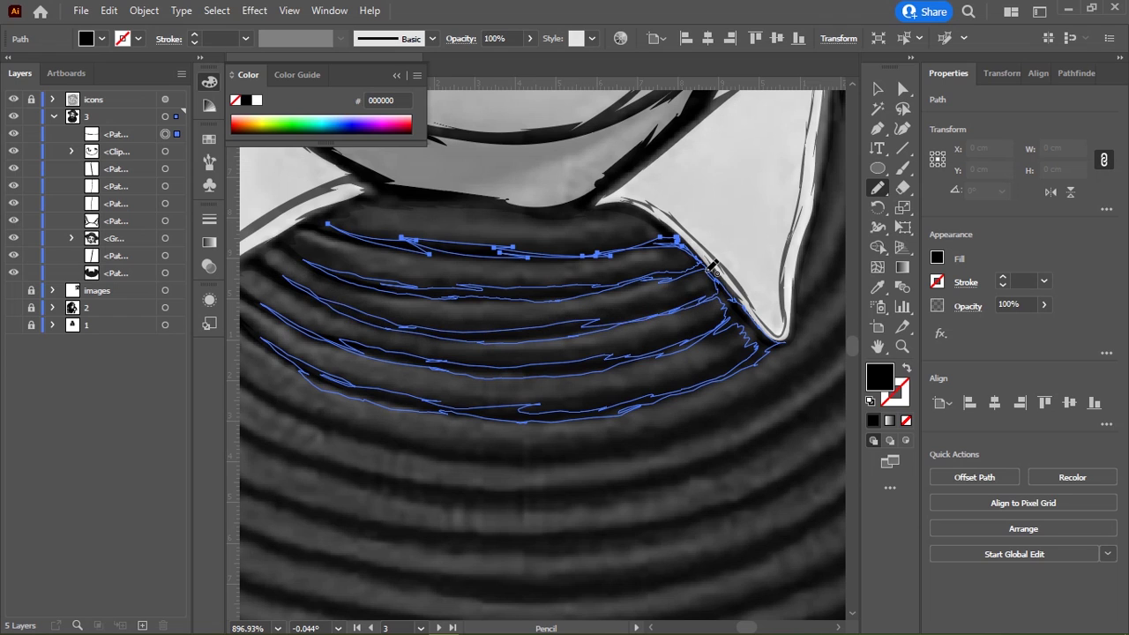
{"action": "left_click", "coordinate": [247, 102]}
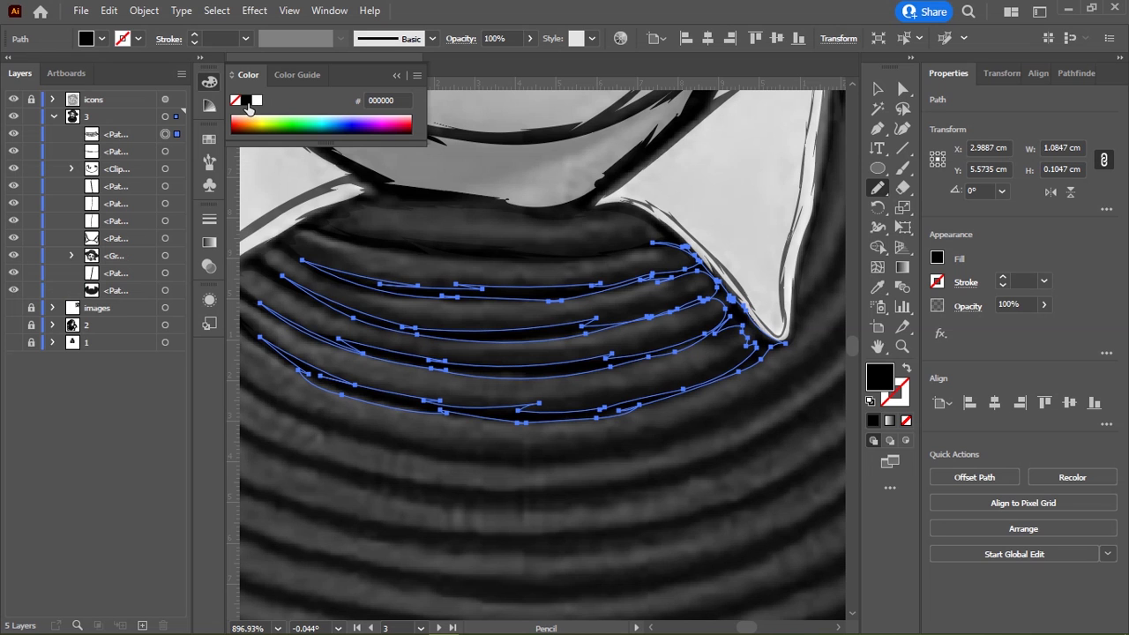
{"action": "key", "text": "ctrl+shift+a"}
{"action": "scroll", "coordinate": [552, 403], "scroll_direction": "down", "scroll_amount": 3}
Step: Show the reference images layer, target the top <Path> sublayer, and switch to the Pencil tool
{"action": "left_click", "coordinate": [13, 308]}
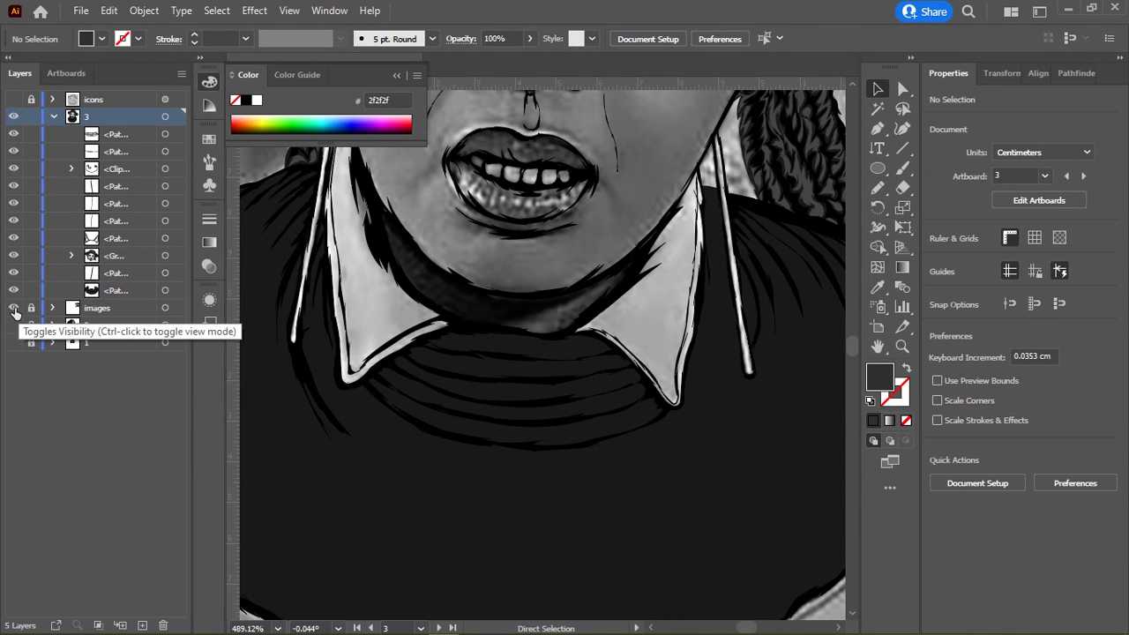
{"action": "left_click", "coordinate": [87, 310]}
{"action": "scroll", "coordinate": [485, 327], "scroll_direction": "down", "scroll_amount": 2}
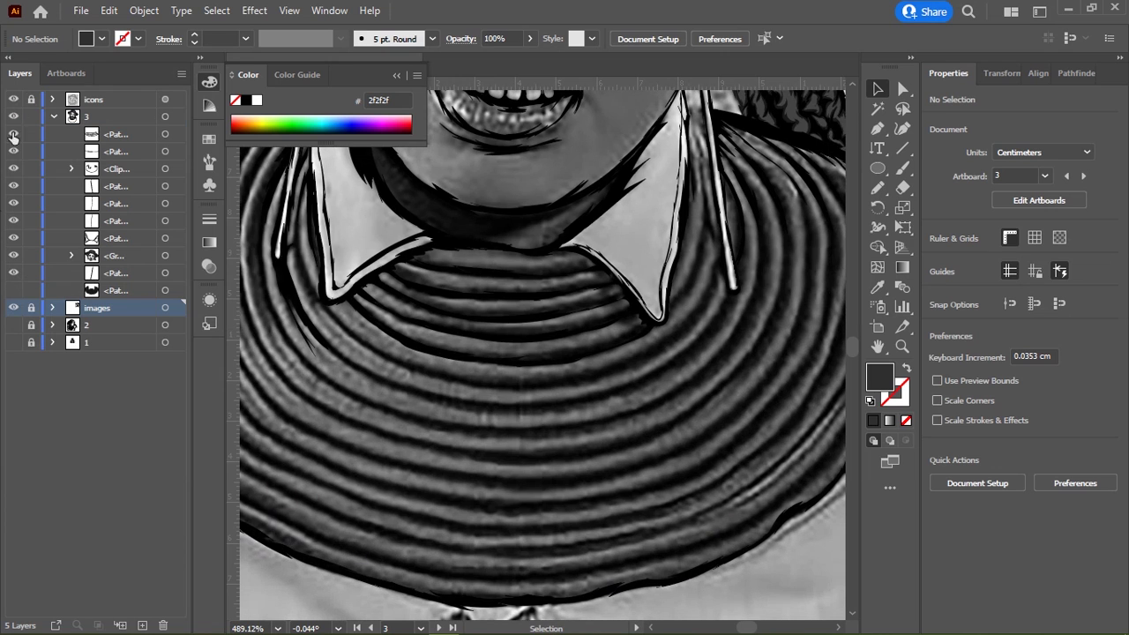
{"action": "key", "text": "n"}
{"action": "scroll", "coordinate": [542, 353], "scroll_direction": "up", "scroll_amount": 2}
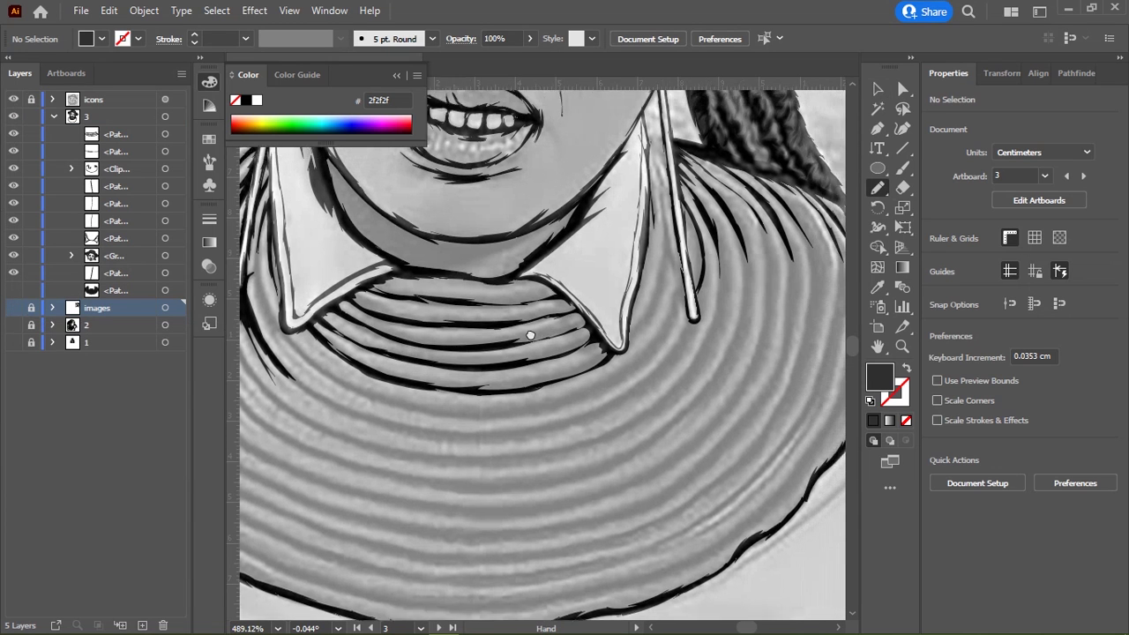
{"action": "left_click", "coordinate": [121, 139]}
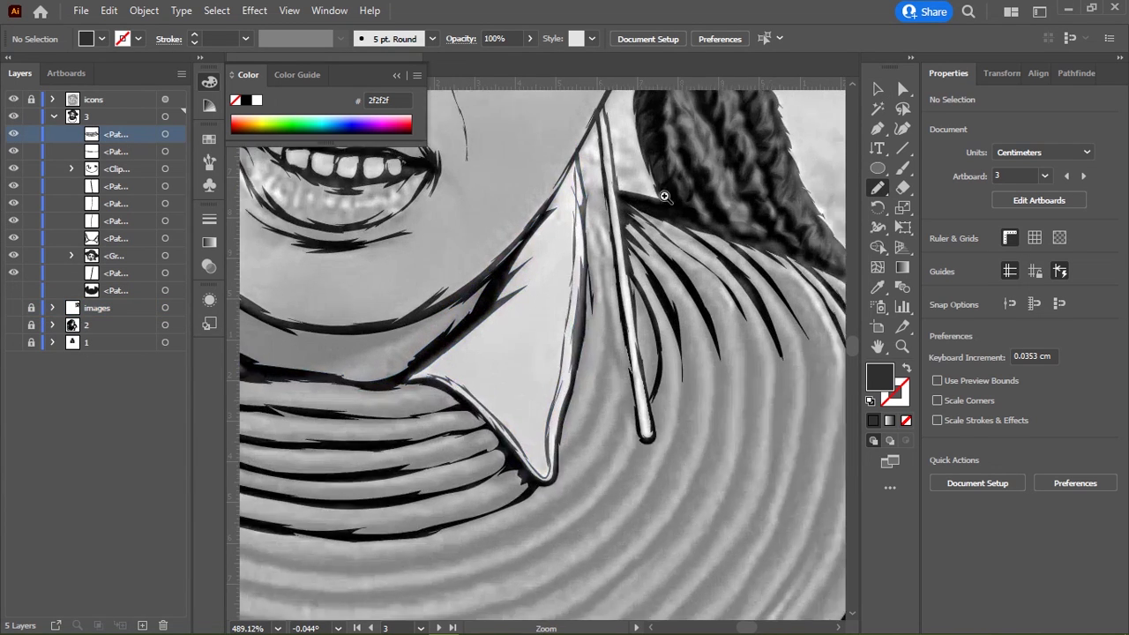
{"action": "scroll", "coordinate": [591, 195], "scroll_direction": "up", "scroll_amount": 3}
Step: Draw a shadow stroke down and up along the thin stick's edge
{"action": "mouse_move", "coordinate": [598, 328]}
{"action": "left_mouse_down"}
{"action": "mouse_move", "coordinate": [594, 459]}
{"action": "mouse_move", "coordinate": [530, 598]}
{"action": "left_mouse_up"}
{"action": "left_click_drag", "start_coordinate": [598, 357], "coordinate": [606, 247]}
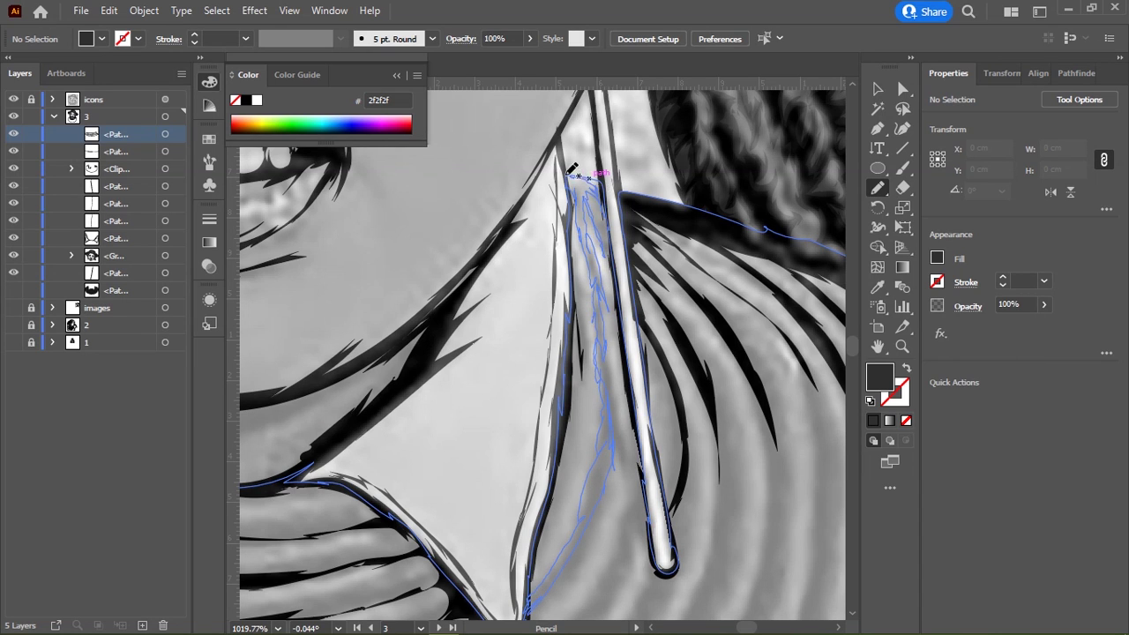
{"action": "left_click_drag", "start_coordinate": [574, 177], "coordinate": [575, 282]}
{"action": "scroll", "coordinate": [613, 172], "scroll_direction": "down", "scroll_amount": 3}
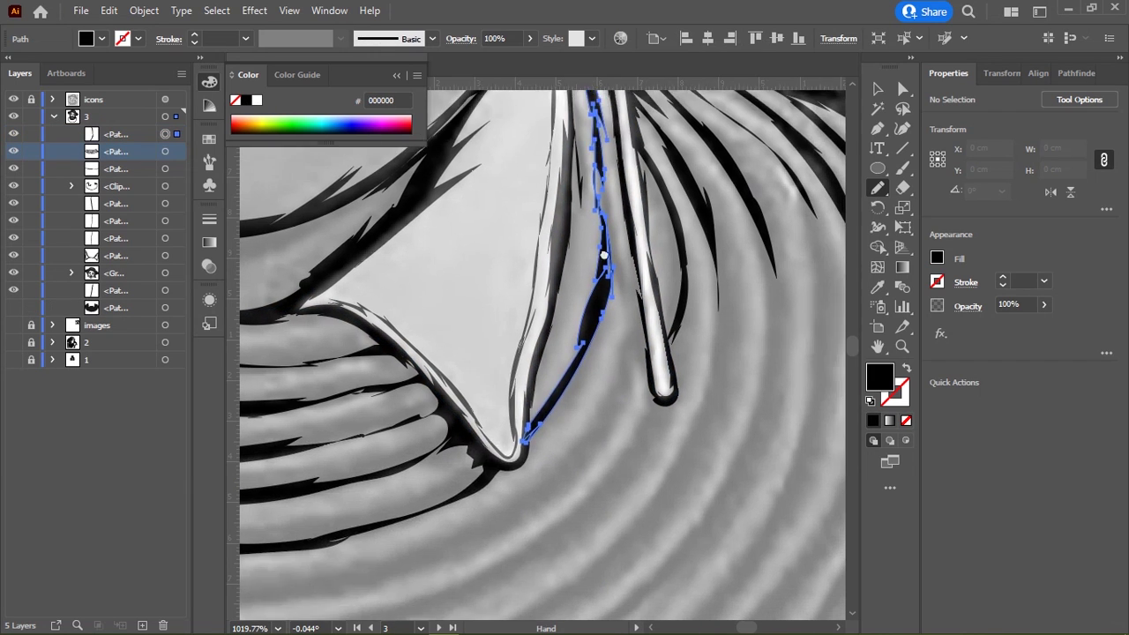
{"action": "scroll", "coordinate": [613, 172], "scroll_direction": "down", "scroll_amount": 2}
Step: Add thin shadows from the stick tip along the ring, beside the stick, and down the next stripe
{"action": "mouse_move", "coordinate": [609, 174]}
{"action": "left_mouse_down"}
{"action": "mouse_move", "coordinate": [594, 316]}
{"action": "mouse_move", "coordinate": [348, 494]}
{"action": "left_mouse_up"}
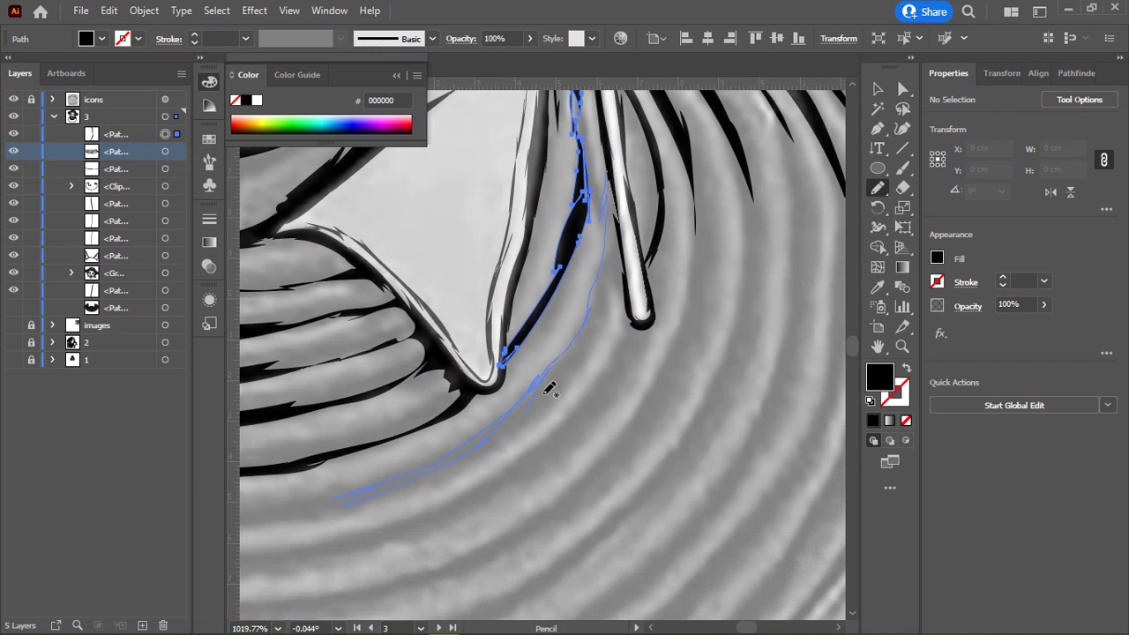
{"action": "mouse_move", "coordinate": [609, 145]}
{"action": "left_mouse_down"}
{"action": "mouse_move", "coordinate": [618, 309]}
{"action": "mouse_move", "coordinate": [560, 389]}
{"action": "mouse_move", "coordinate": [307, 513]}
{"action": "left_mouse_up"}
{"action": "scroll", "coordinate": [670, 291], "scroll_direction": "down", "scroll_amount": 1}
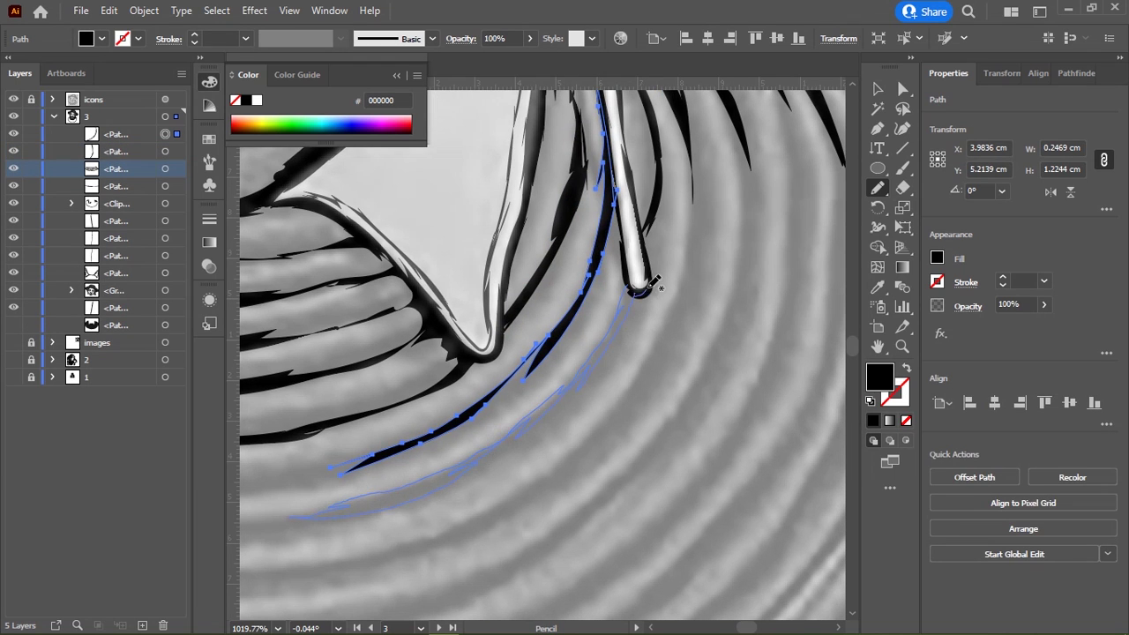
{"action": "left_click_drag", "start_coordinate": [628, 234], "coordinate": [630, 206]}
{"action": "scroll", "coordinate": [688, 295], "scroll_direction": "up", "scroll_amount": 1}
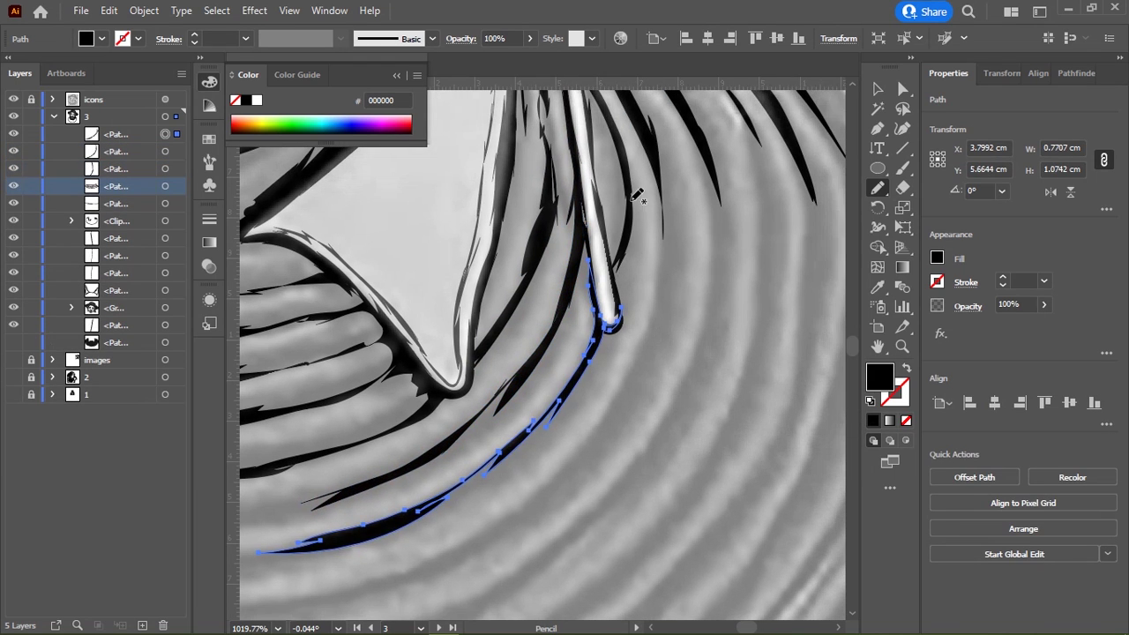
{"action": "left_click_drag", "start_coordinate": [623, 143], "coordinate": [618, 298]}
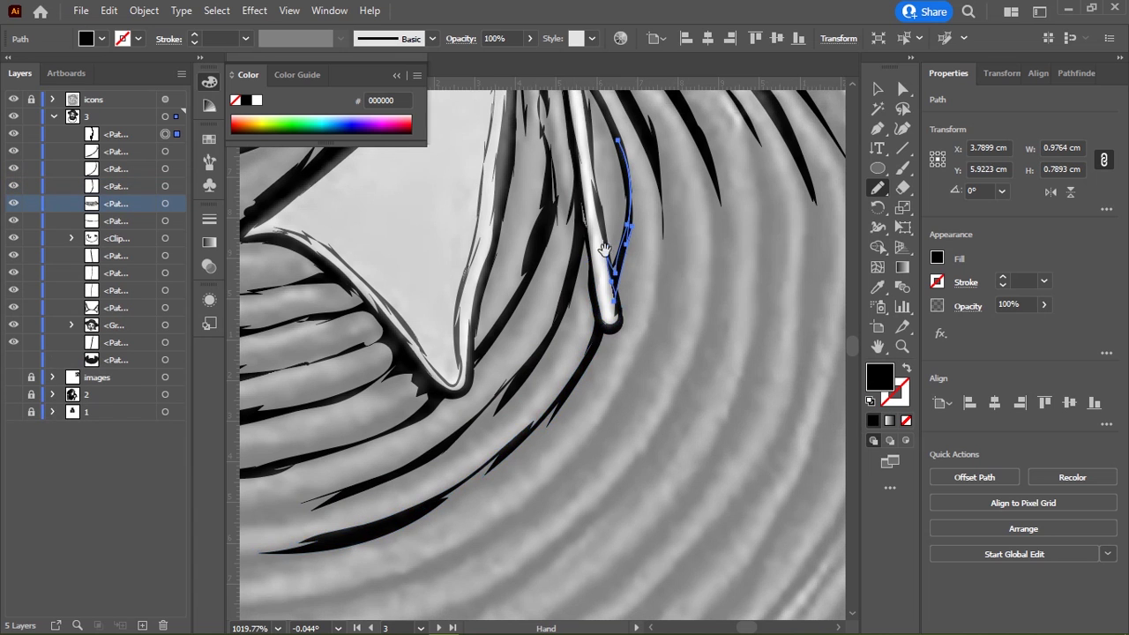
{"action": "mouse_move", "coordinate": [631, 228]}
{"action": "left_mouse_down"}
{"action": "mouse_move", "coordinate": [659, 236]}
{"action": "mouse_move", "coordinate": [628, 214]}
{"action": "left_mouse_up"}
{"action": "left_click_drag", "start_coordinate": [597, 421], "coordinate": [393, 561]}
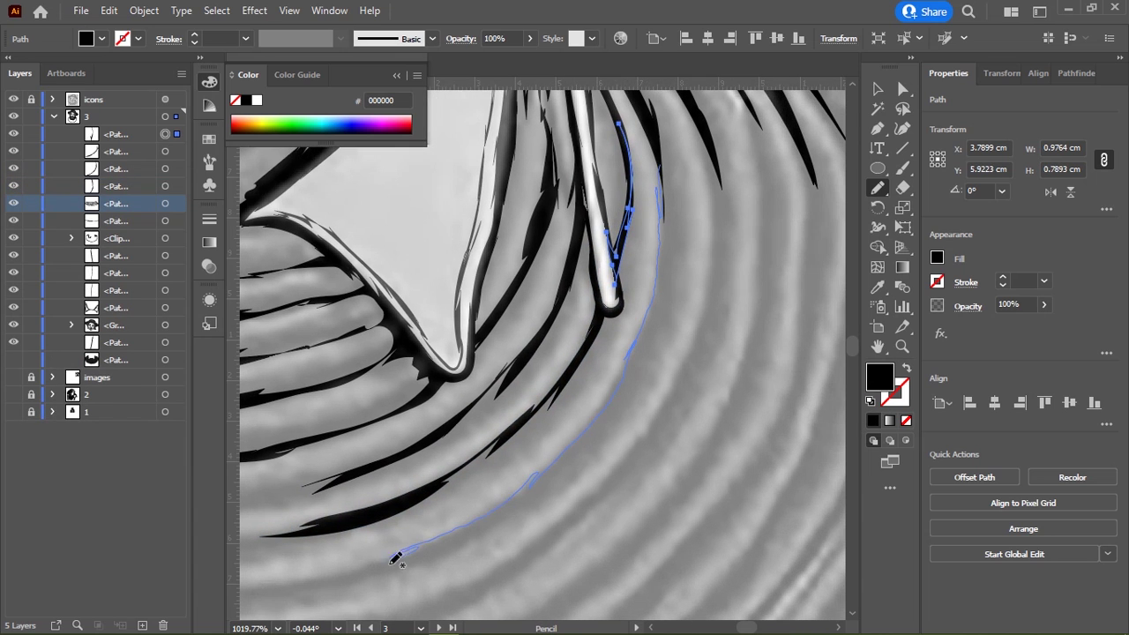
{"action": "left_click_drag", "start_coordinate": [674, 179], "coordinate": [676, 168]}
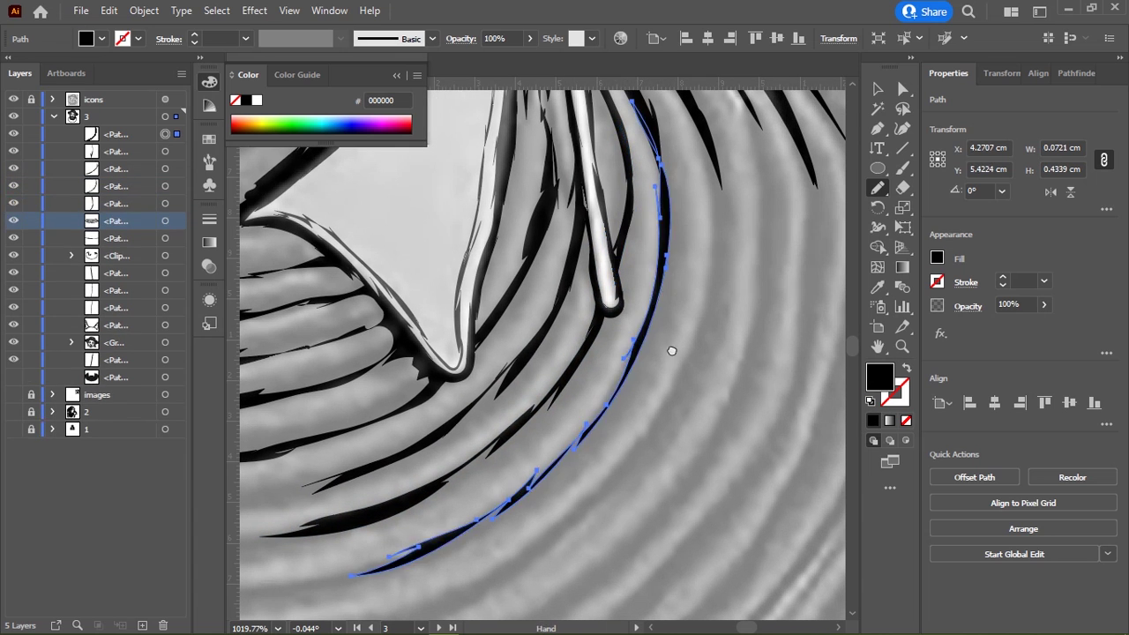
{"action": "scroll", "coordinate": [668, 353], "scroll_direction": "down", "scroll_amount": 3}
Step: Add shadow strokes along the next coils and a long shadow along the outer coil
{"action": "left_click_drag", "start_coordinate": [667, 294], "coordinate": [571, 471]}
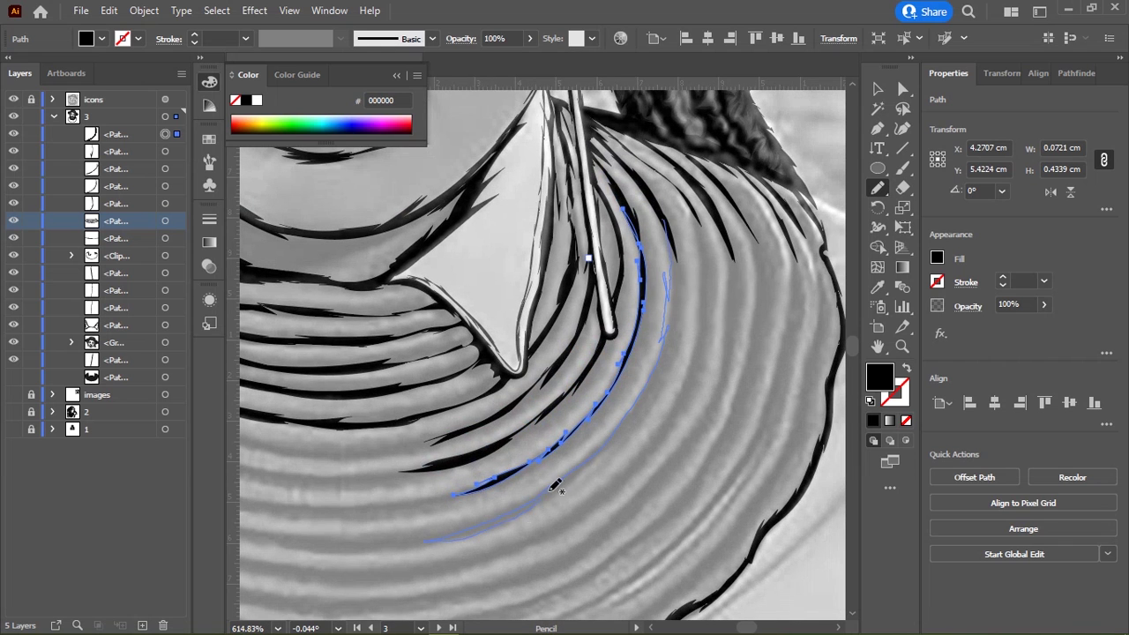
{"action": "mouse_move", "coordinate": [666, 353]}
{"action": "left_mouse_down"}
{"action": "mouse_move", "coordinate": [660, 206]}
{"action": "mouse_move", "coordinate": [608, 350]}
{"action": "left_mouse_up"}
{"action": "scroll", "coordinate": [653, 190], "scroll_direction": "down", "scroll_amount": 3}
{"action": "scroll", "coordinate": [644, 180], "scroll_direction": "right", "scroll_amount": 3}
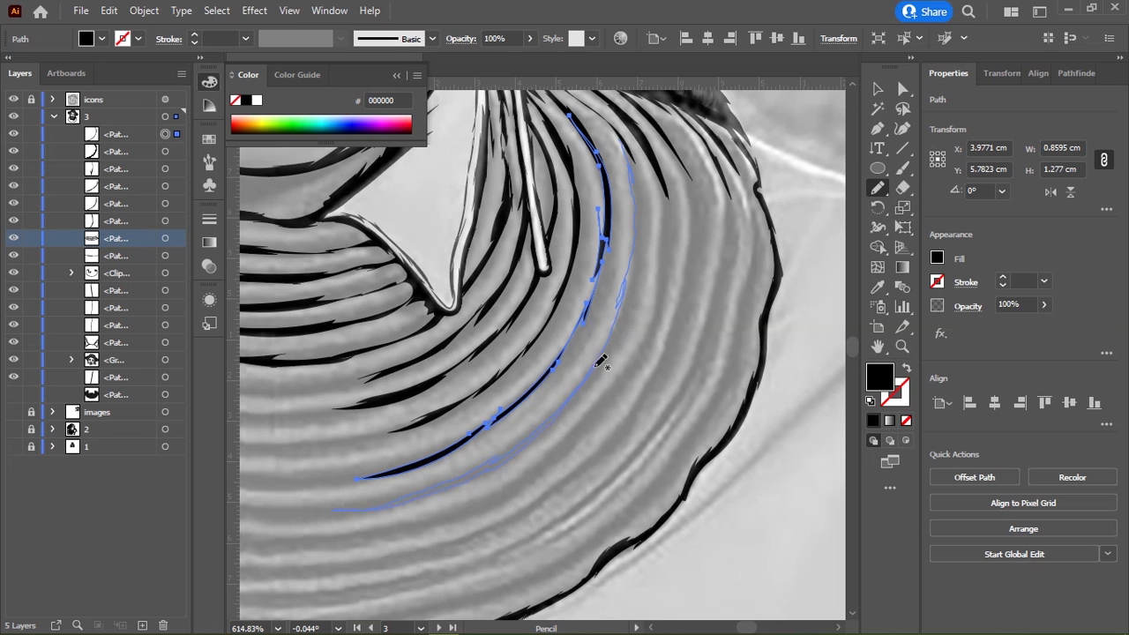
{"action": "left_click_drag", "start_coordinate": [620, 132], "coordinate": [619, 134]}
{"action": "scroll", "coordinate": [685, 259], "scroll_direction": "right", "scroll_amount": 2}
{"action": "scroll", "coordinate": [685, 259], "scroll_direction": "up", "scroll_amount": 1}
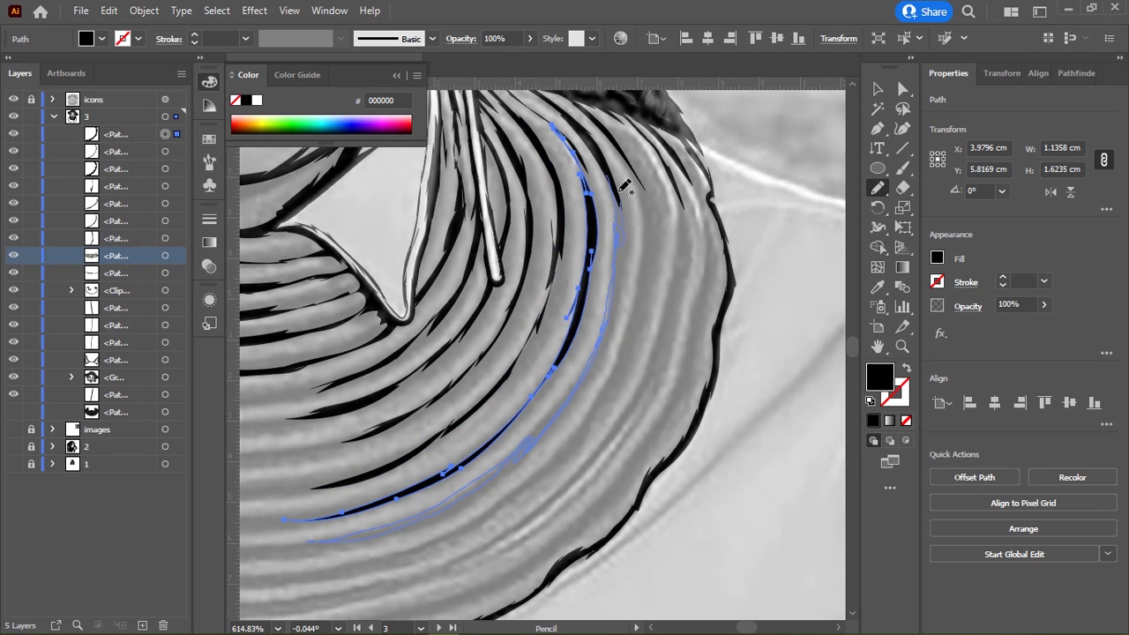
{"action": "left_click_drag", "start_coordinate": [624, 186], "coordinate": [624, 187]}
{"action": "scroll", "coordinate": [656, 182], "scroll_direction": "down", "scroll_amount": 3}
{"action": "scroll", "coordinate": [529, 309], "scroll_direction": "up", "scroll_amount": 1}
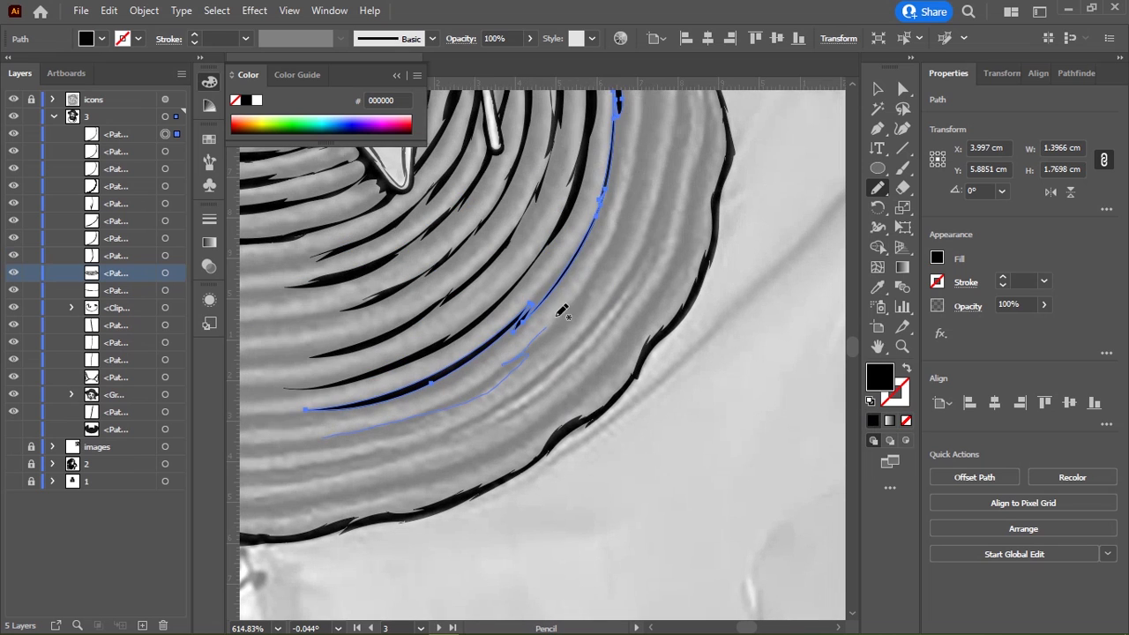
{"action": "mouse_move", "coordinate": [641, 116]}
{"action": "left_mouse_down"}
{"action": "mouse_move", "coordinate": [612, 235]}
{"action": "mouse_move", "coordinate": [474, 380]}
{"action": "mouse_move", "coordinate": [267, 443]}
{"action": "left_mouse_up"}
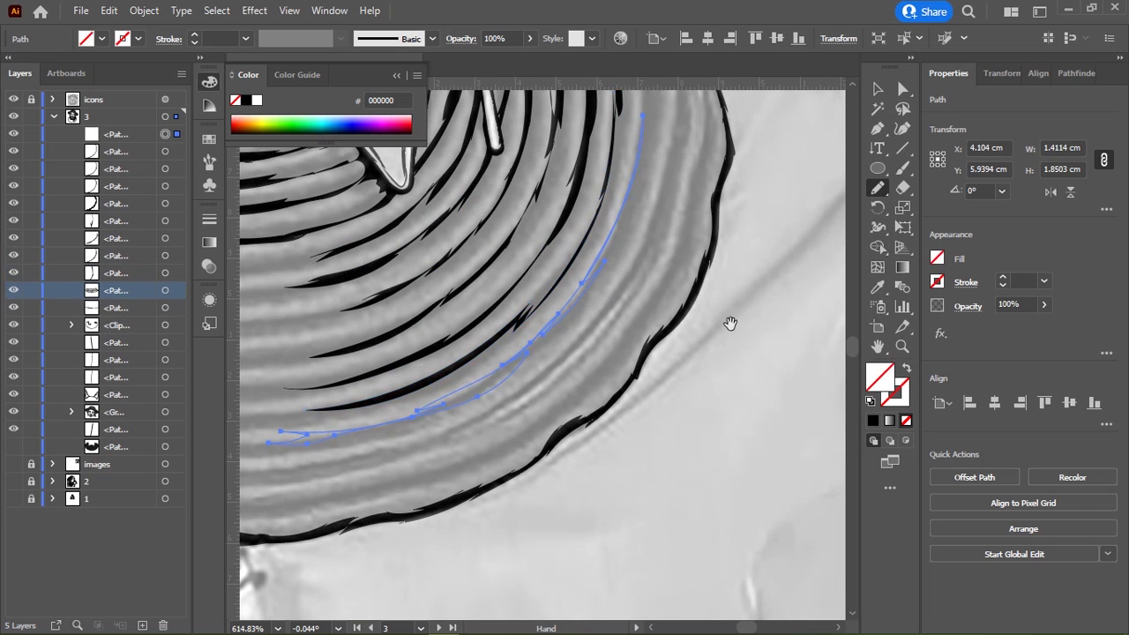
Step: Pan to the next stretch and draw shadows up along the coil ridges
{"action": "key", "text": "comma"}
{"action": "left_click_drag", "start_coordinate": [731, 324], "coordinate": [700, 382]}
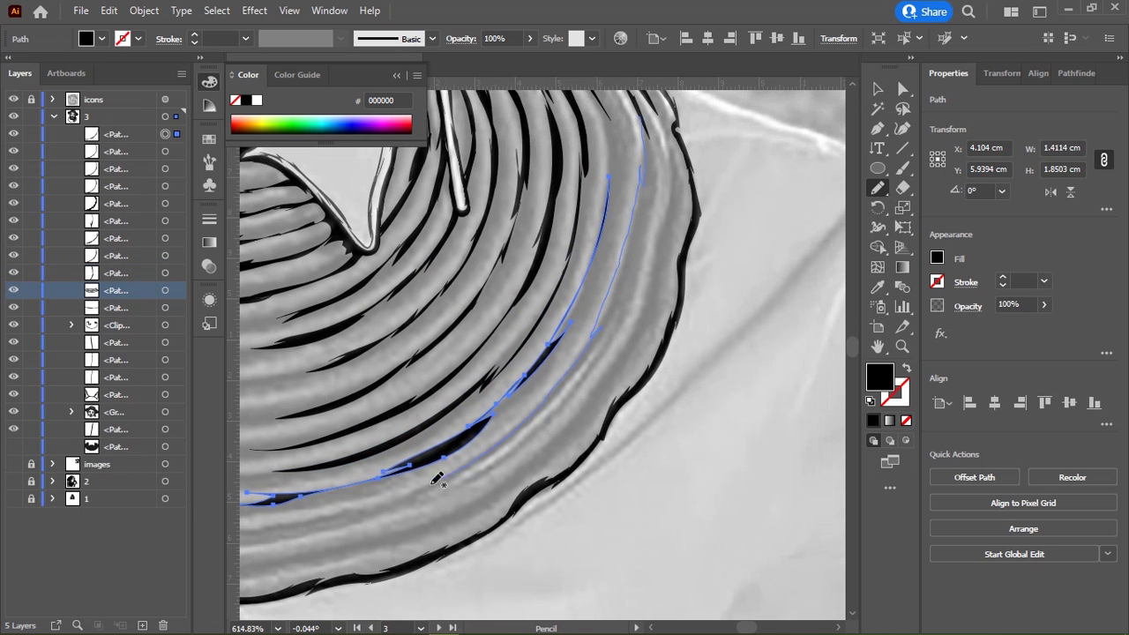
{"action": "mouse_move", "coordinate": [394, 510]}
{"action": "left_mouse_down"}
{"action": "mouse_move", "coordinate": [612, 341]}
{"action": "mouse_move", "coordinate": [547, 417]}
{"action": "left_mouse_up"}
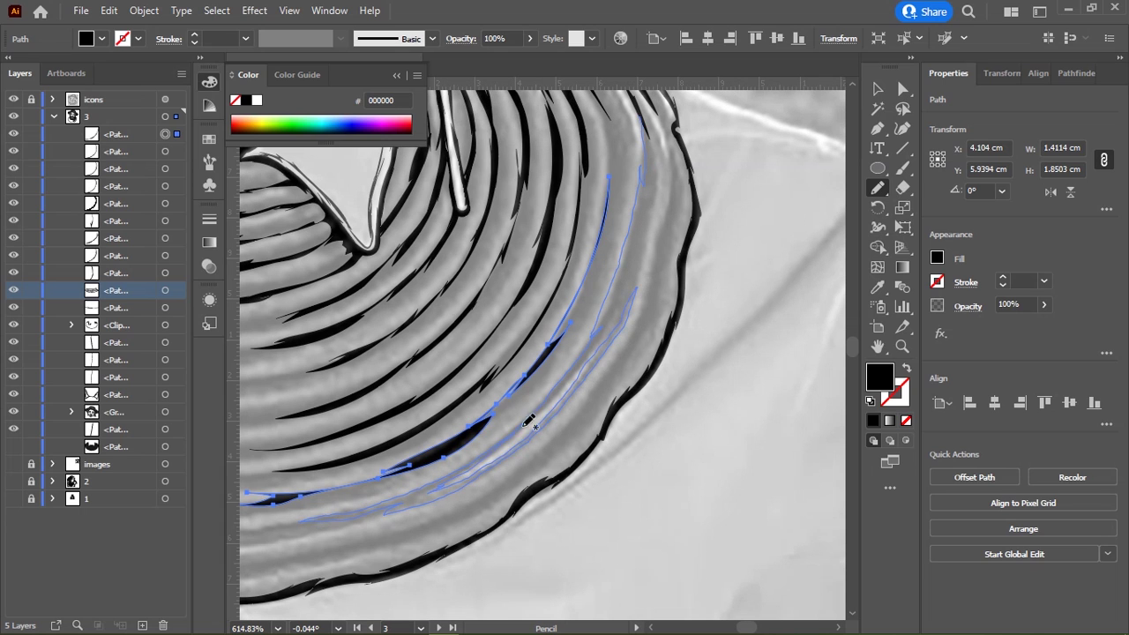
{"action": "scroll", "coordinate": [632, 94], "scroll_direction": "up", "scroll_amount": 3}
{"action": "mouse_move", "coordinate": [388, 609]}
{"action": "left_mouse_down"}
{"action": "mouse_move", "coordinate": [577, 187]}
{"action": "mouse_move", "coordinate": [609, 265]}
{"action": "left_mouse_up"}
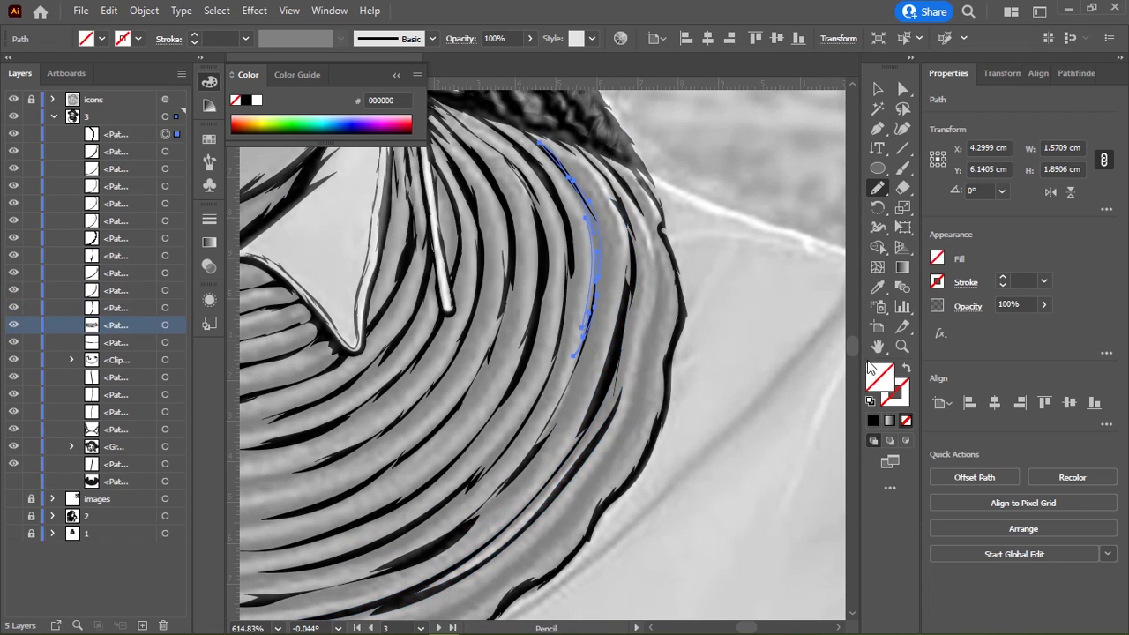
{"action": "left_click_drag", "start_coordinate": [540, 141], "coordinate": [573, 356]}
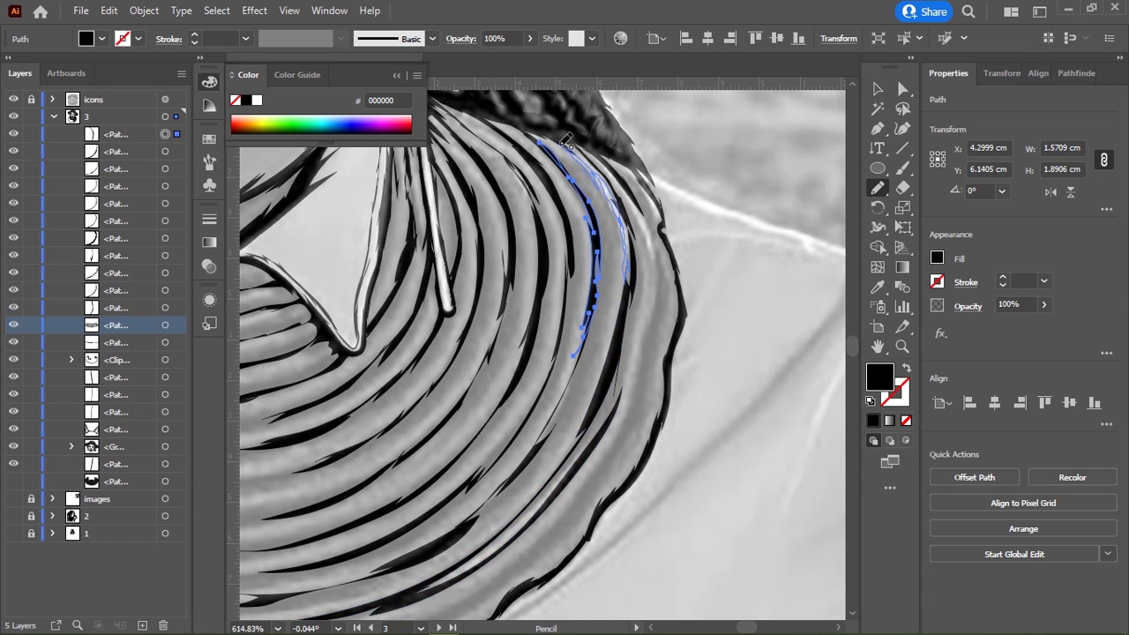
{"action": "left_click_drag", "start_coordinate": [628, 237], "coordinate": [536, 133]}
{"action": "scroll", "coordinate": [593, 240], "scroll_direction": "down", "scroll_amount": 1}
{"action": "scroll", "coordinate": [592, 240], "scroll_direction": "right", "scroll_amount": 2}
Step: Draw shadows along the outer coil's edge, the ring's lower edge, and up the upper-right coils
{"action": "mouse_move", "coordinate": [574, 180]}
{"action": "left_mouse_down"}
{"action": "mouse_move", "coordinate": [593, 240]}
{"action": "mouse_move", "coordinate": [559, 369]}
{"action": "left_mouse_up"}
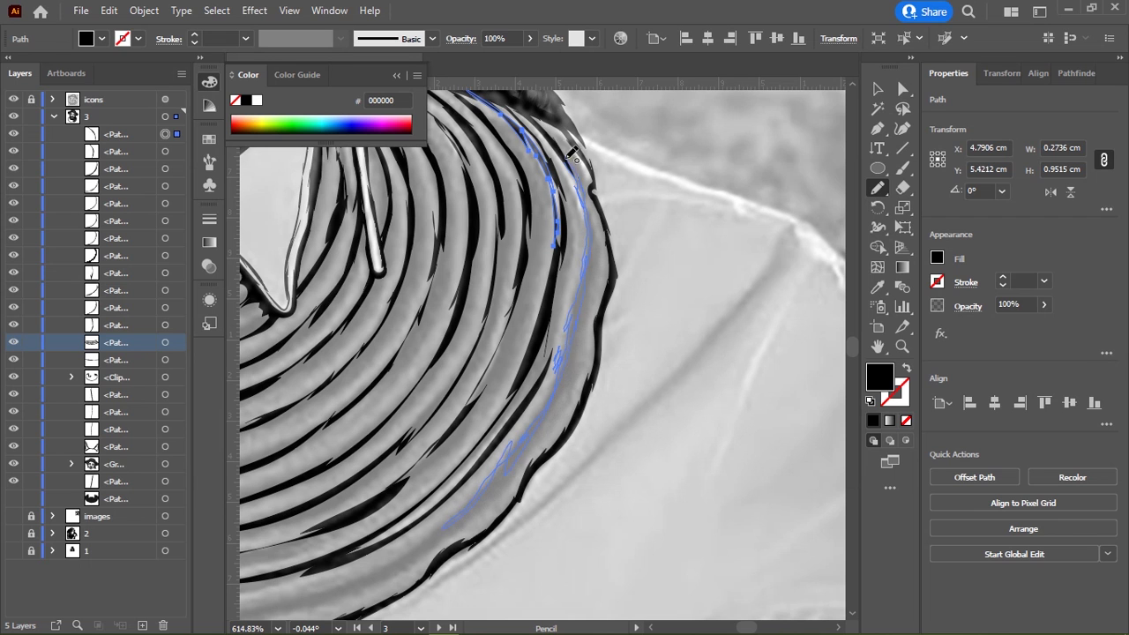
{"action": "left_click_drag", "start_coordinate": [573, 154], "coordinate": [494, 97]}
{"action": "scroll", "coordinate": [706, 290], "scroll_direction": "down", "scroll_amount": 3}
{"action": "scroll", "coordinate": [430, 397], "scroll_direction": "left", "scroll_amount": 3}
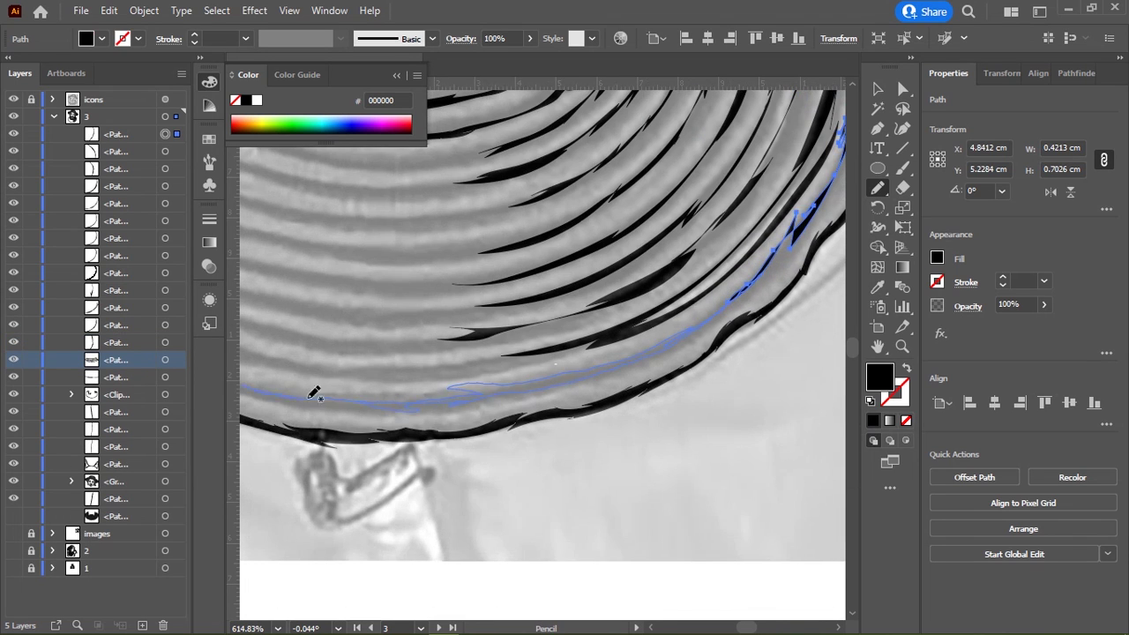
{"action": "left_click_drag", "start_coordinate": [314, 393], "coordinate": [352, 397]}
{"action": "scroll", "coordinate": [397, 390], "scroll_direction": "up", "scroll_amount": 3}
{"action": "scroll", "coordinate": [573, 397], "scroll_direction": "up", "scroll_amount": 5}
{"action": "scroll", "coordinate": [645, 419], "scroll_direction": "up", "scroll_amount": 1}
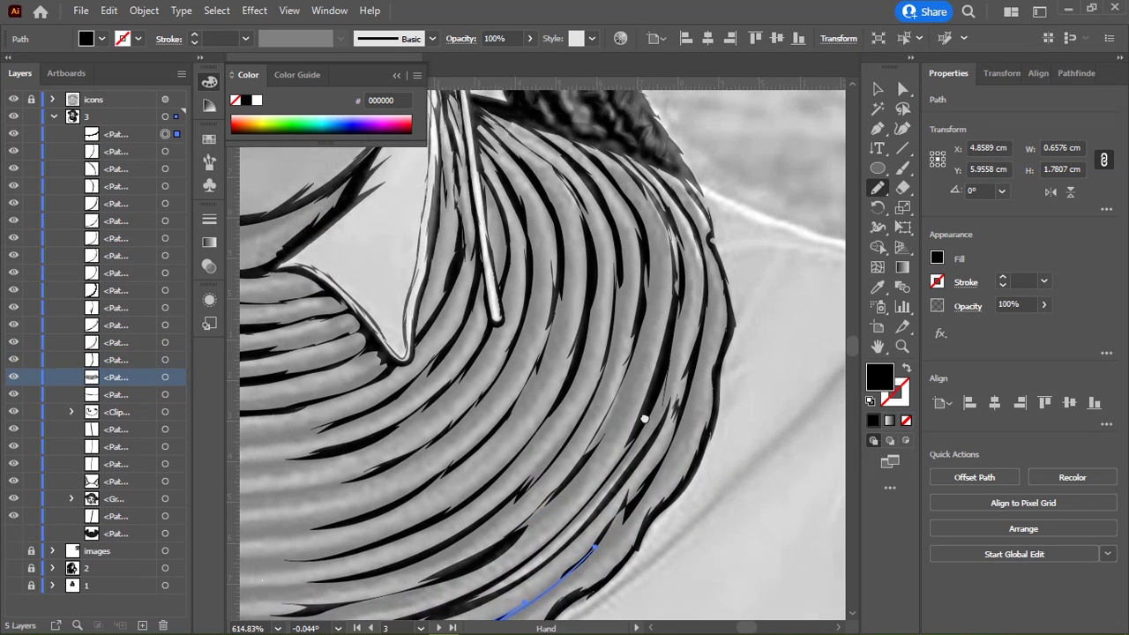
{"action": "left_click_drag", "start_coordinate": [645, 419], "coordinate": [707, 309]}
{"action": "left_click_drag", "start_coordinate": [628, 357], "coordinate": [697, 181]}
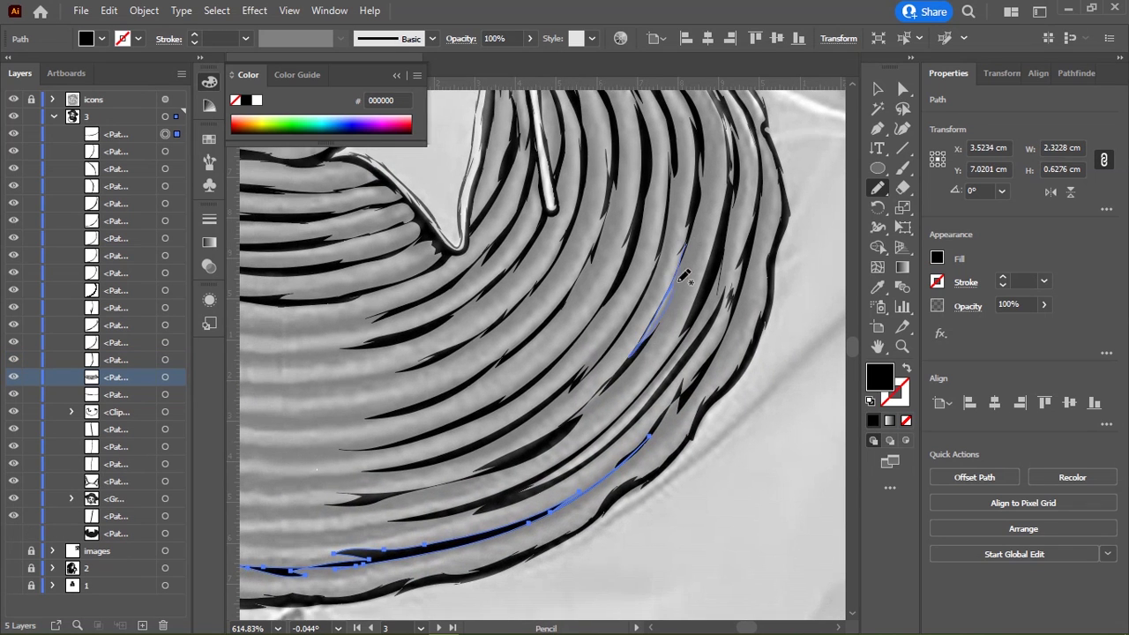
Step: Set the fill to black and add shadows near the ring's top, the collar-stick junction, and outer edge
{"action": "left_click", "coordinate": [872, 422]}
{"action": "scroll", "coordinate": [617, 353], "scroll_direction": "up", "scroll_amount": 3}
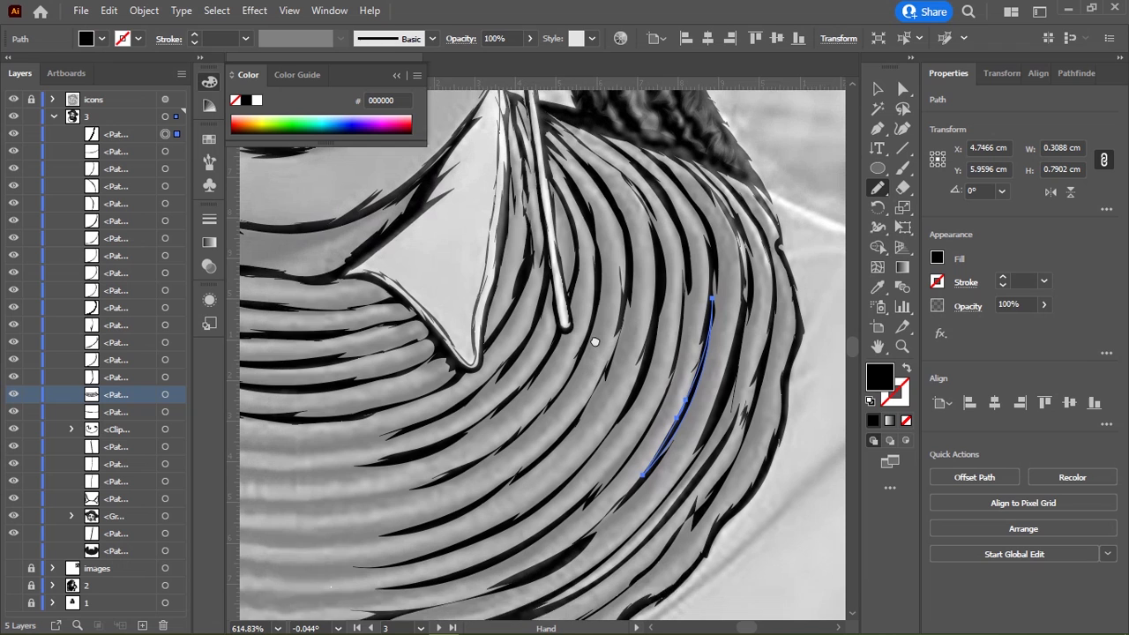
{"action": "mouse_move", "coordinate": [527, 187]}
{"action": "left_mouse_down"}
{"action": "mouse_move", "coordinate": [532, 269]}
{"action": "mouse_move", "coordinate": [518, 146]}
{"action": "left_mouse_up"}
{"action": "mouse_move", "coordinate": [685, 271]}
{"action": "left_mouse_down"}
{"action": "mouse_move", "coordinate": [674, 315]}
{"action": "mouse_move", "coordinate": [735, 277]}
{"action": "left_mouse_up"}
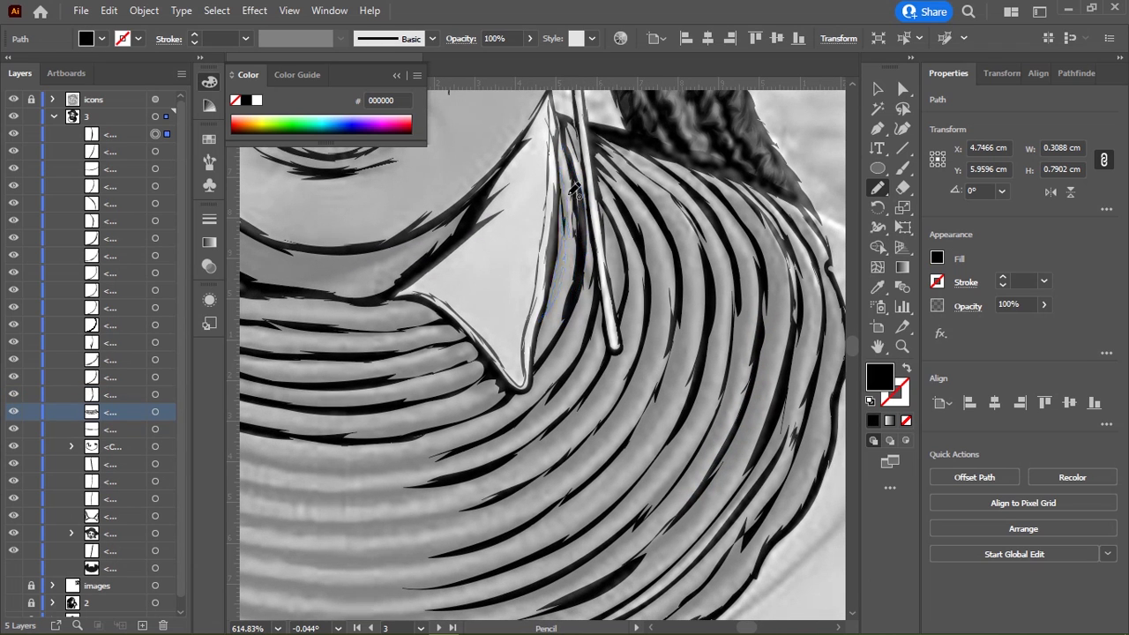
{"action": "left_click_drag", "start_coordinate": [569, 194], "coordinate": [542, 316]}
{"action": "left_click_drag", "start_coordinate": [821, 207], "coordinate": [648, 256]}
Step: Trace thin shading strokes along a lower coil ridge and up the ring's left edge
{"action": "scroll", "coordinate": [648, 265], "scroll_direction": "down", "scroll_amount": 5}
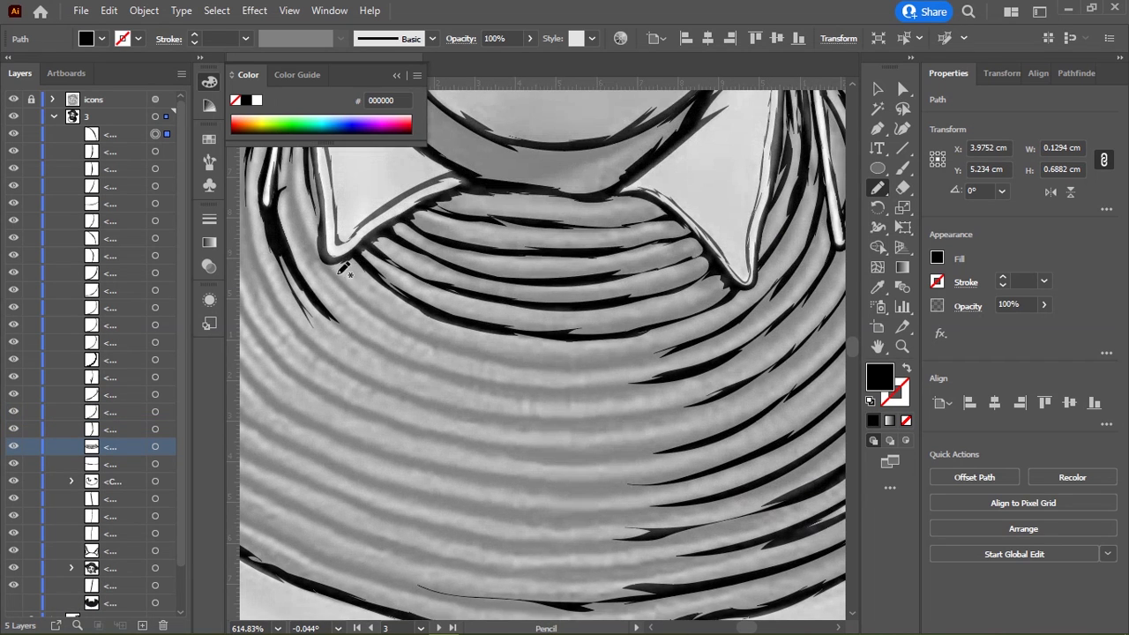
{"action": "mouse_move", "coordinate": [339, 271]}
{"action": "left_mouse_down"}
{"action": "mouse_move", "coordinate": [469, 353]}
{"action": "mouse_move", "coordinate": [691, 344]}
{"action": "left_mouse_up"}
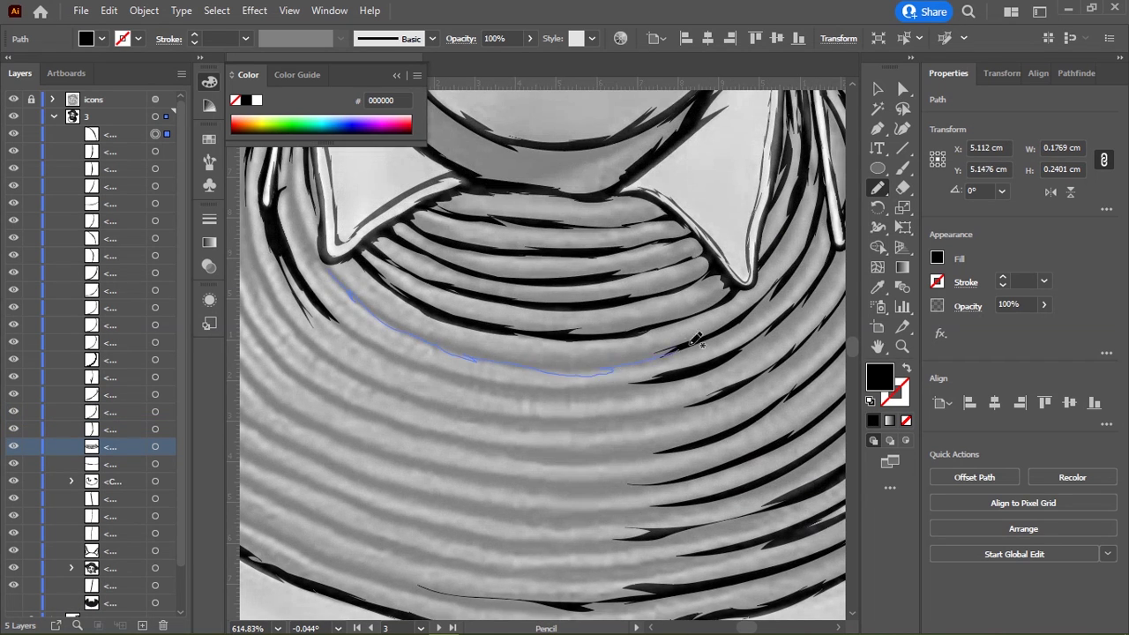
{"action": "left_click_drag", "start_coordinate": [388, 307], "coordinate": [308, 173]}
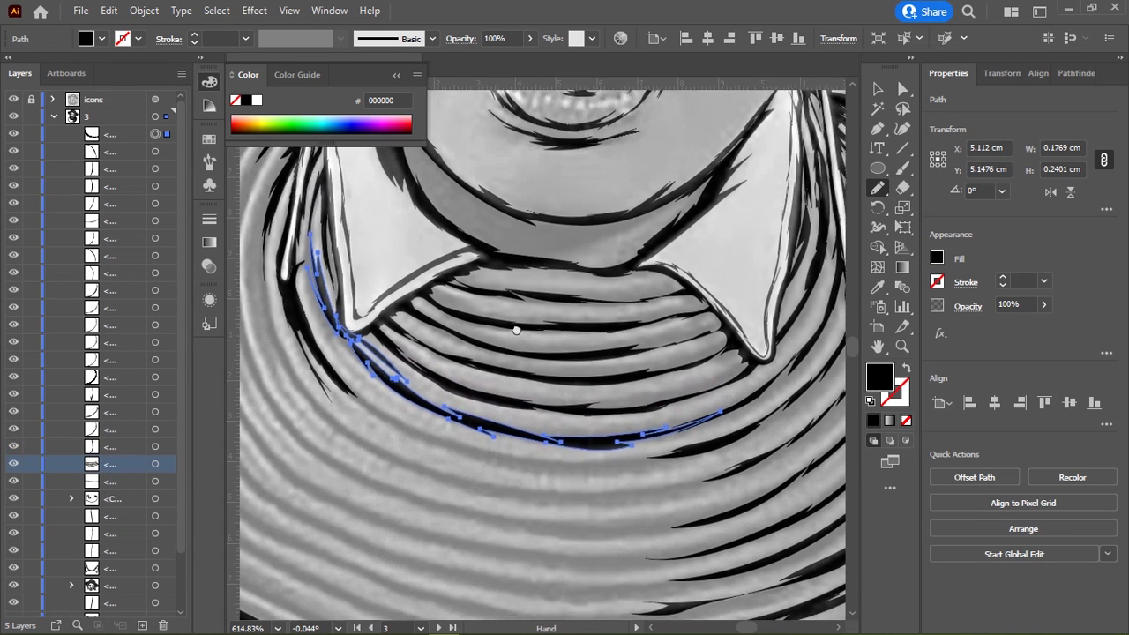
{"action": "scroll", "coordinate": [415, 302], "scroll_direction": "left", "scroll_amount": 2}
{"action": "mouse_move", "coordinate": [748, 363]}
{"action": "left_mouse_down"}
{"action": "mouse_move", "coordinate": [547, 370]}
{"action": "mouse_move", "coordinate": [388, 300]}
{"action": "mouse_move", "coordinate": [327, 231]}
{"action": "left_mouse_up"}
{"action": "left_click_drag", "start_coordinate": [565, 323], "coordinate": [596, 297]}
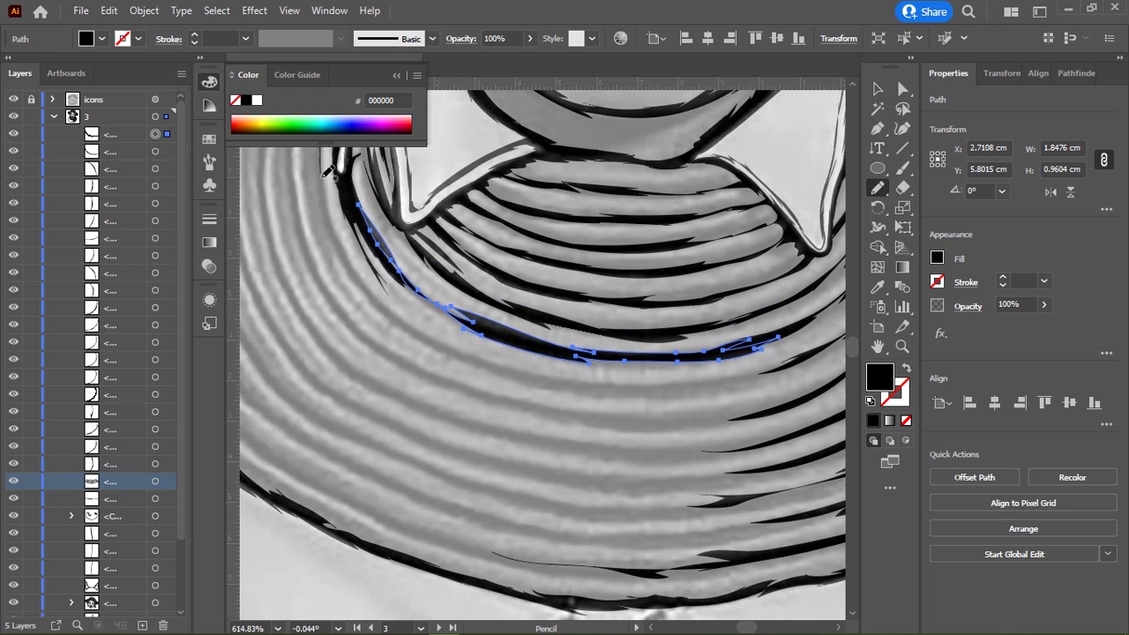
{"action": "mouse_move", "coordinate": [326, 172]}
{"action": "left_mouse_down"}
{"action": "mouse_move", "coordinate": [386, 315]}
{"action": "mouse_move", "coordinate": [614, 390]}
{"action": "mouse_move", "coordinate": [812, 348]}
{"action": "mouse_move", "coordinate": [592, 373]}
{"action": "mouse_move", "coordinate": [379, 283]}
{"action": "mouse_move", "coordinate": [321, 146]}
{"action": "left_mouse_up"}
Step: Add shading strokes curving down the next coils, extending one rightward along the coil
{"action": "left_click_drag", "start_coordinate": [529, 264], "coordinate": [568, 347]}
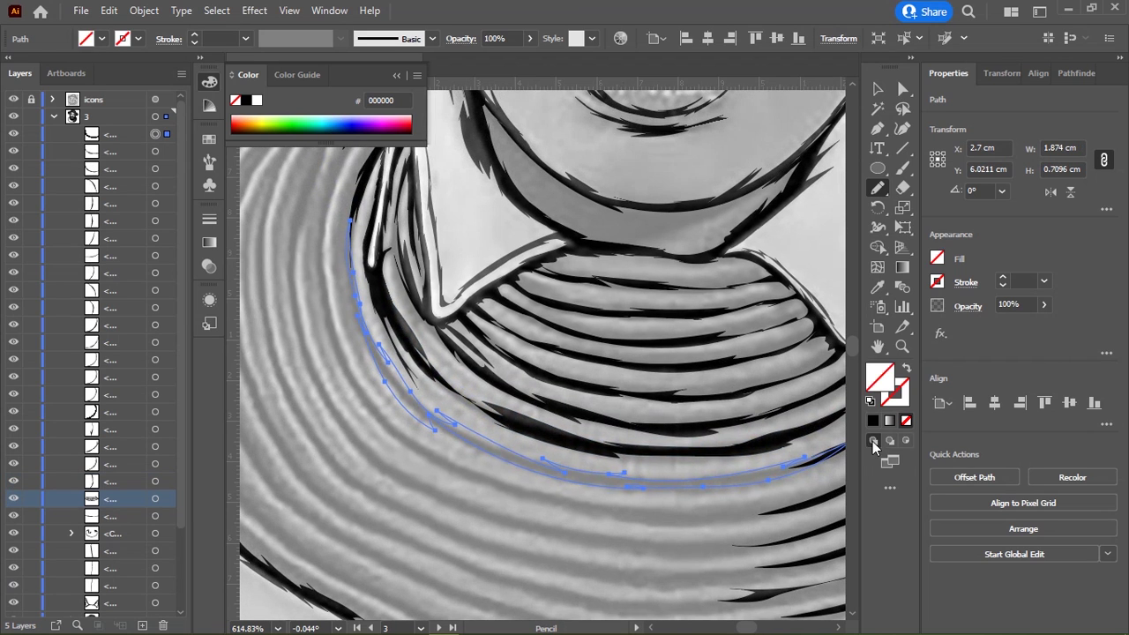
{"action": "left_click_drag", "start_coordinate": [628, 384], "coordinate": [606, 304]}
{"action": "left_click_drag", "start_coordinate": [282, 180], "coordinate": [372, 375]}
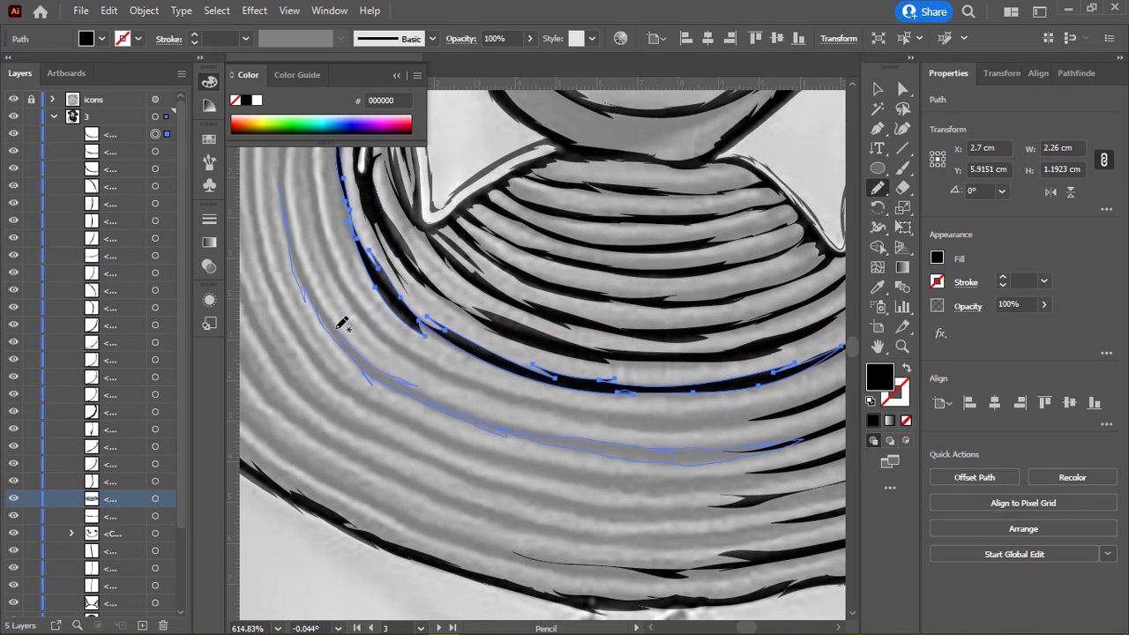
{"action": "left_click_drag", "start_coordinate": [314, 194], "coordinate": [365, 324]}
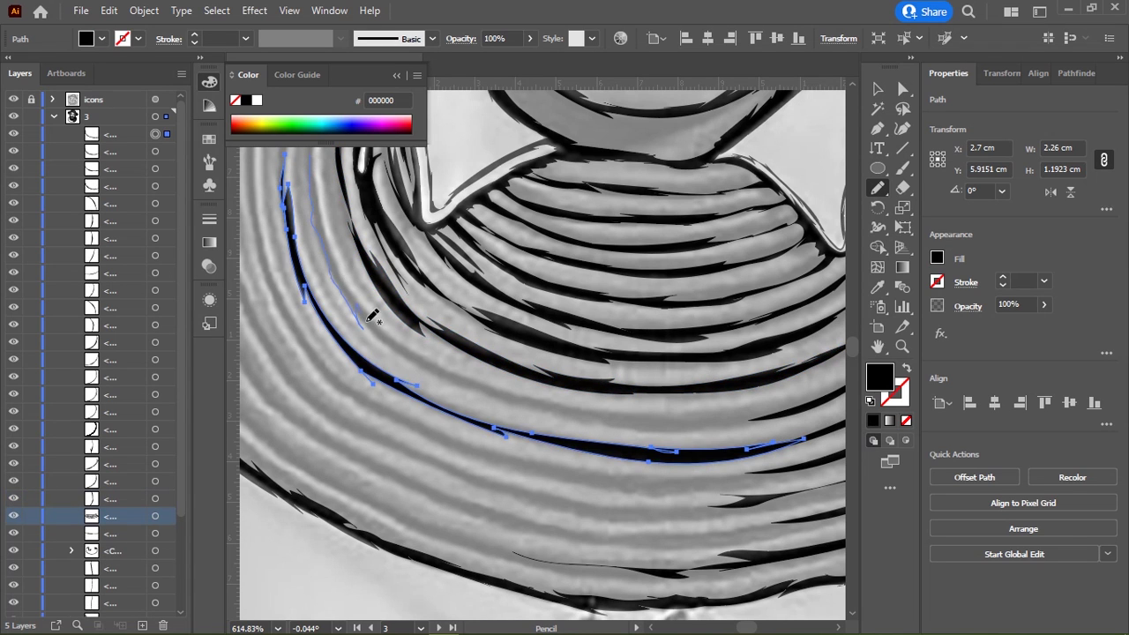
{"action": "left_click_drag", "start_coordinate": [635, 429], "coordinate": [689, 423]}
{"action": "mouse_move", "coordinate": [401, 331]}
{"action": "left_mouse_down"}
{"action": "mouse_move", "coordinate": [320, 145]}
{"action": "mouse_move", "coordinate": [355, 364]}
{"action": "mouse_move", "coordinate": [352, 9]}
{"action": "left_mouse_up"}
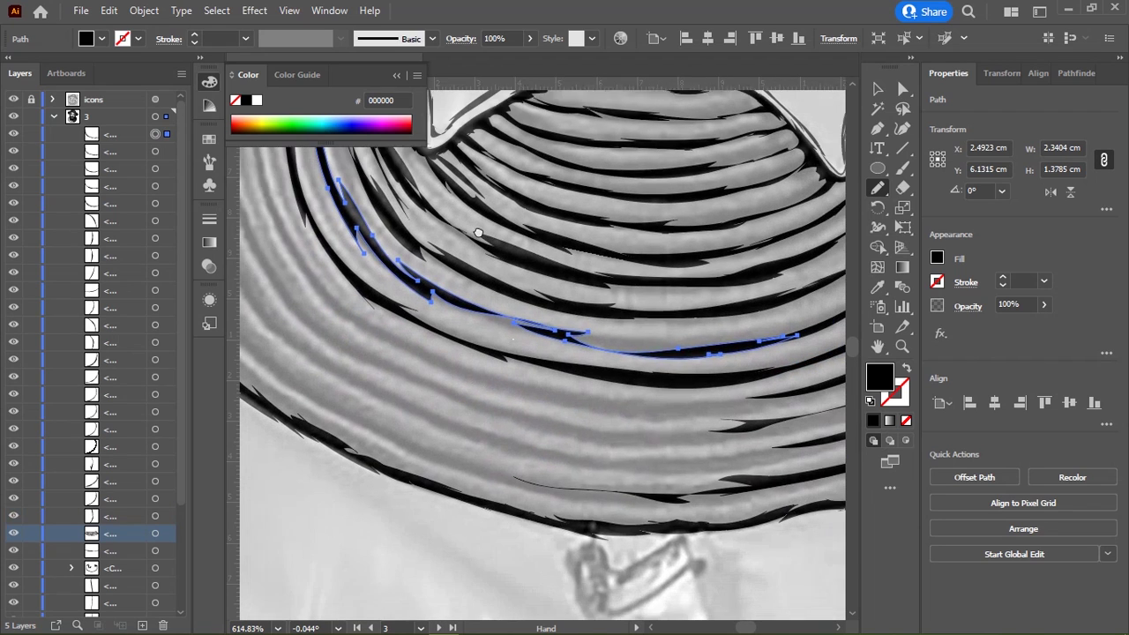
Step: Draw shading strokes along the lowest coil stripes toward the ring's left bend
{"action": "left_click_drag", "start_coordinate": [278, 191], "coordinate": [684, 411]}
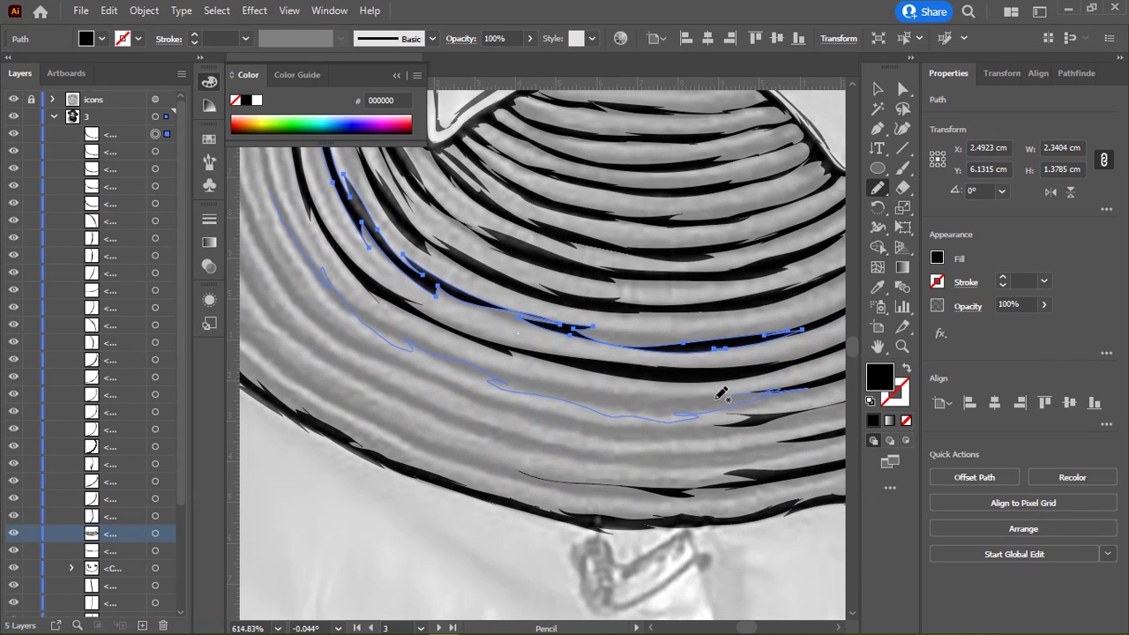
{"action": "left_click_drag", "start_coordinate": [280, 183], "coordinate": [279, 185]}
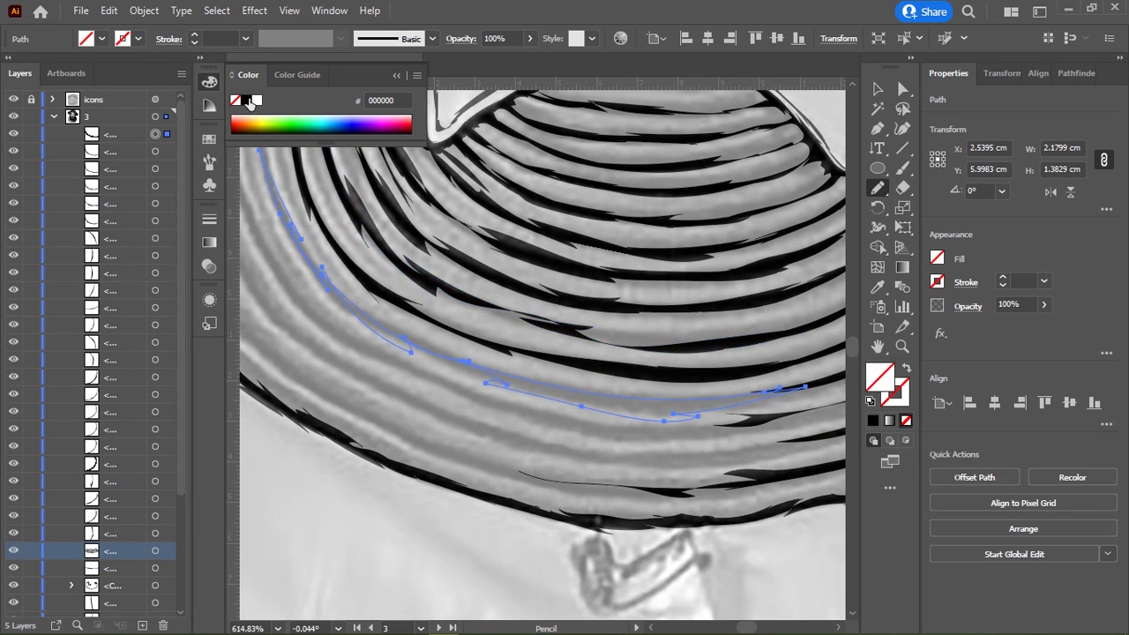
{"action": "mouse_move", "coordinate": [249, 231]}
{"action": "left_mouse_down"}
{"action": "mouse_move", "coordinate": [456, 389]}
{"action": "mouse_move", "coordinate": [733, 432]}
{"action": "left_mouse_up"}
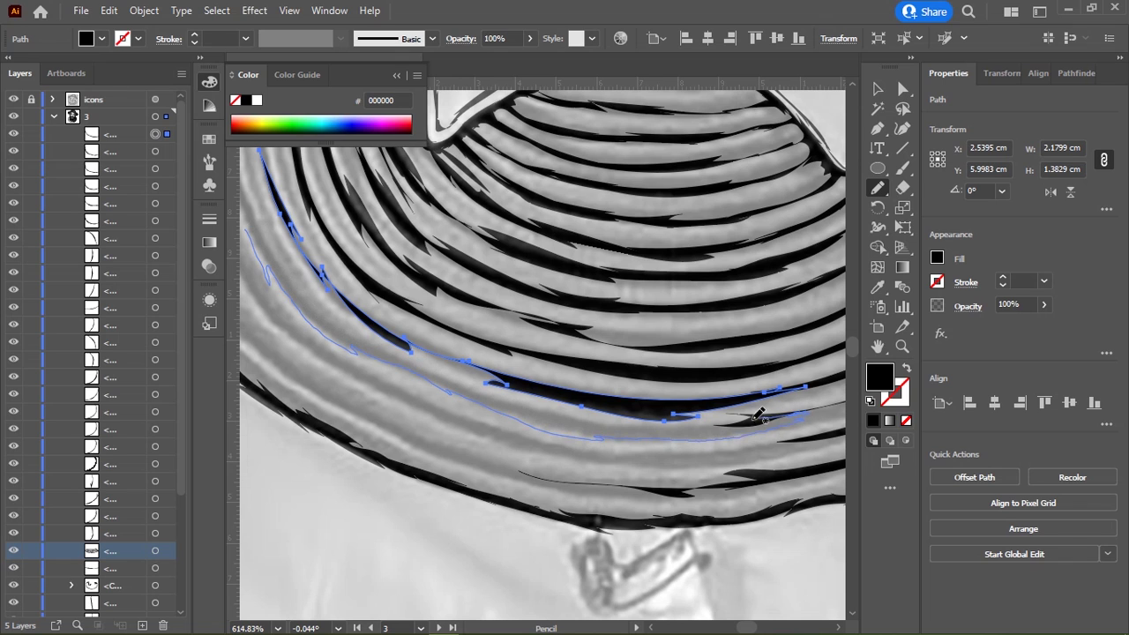
{"action": "left_click_drag", "start_coordinate": [250, 199], "coordinate": [251, 203]}
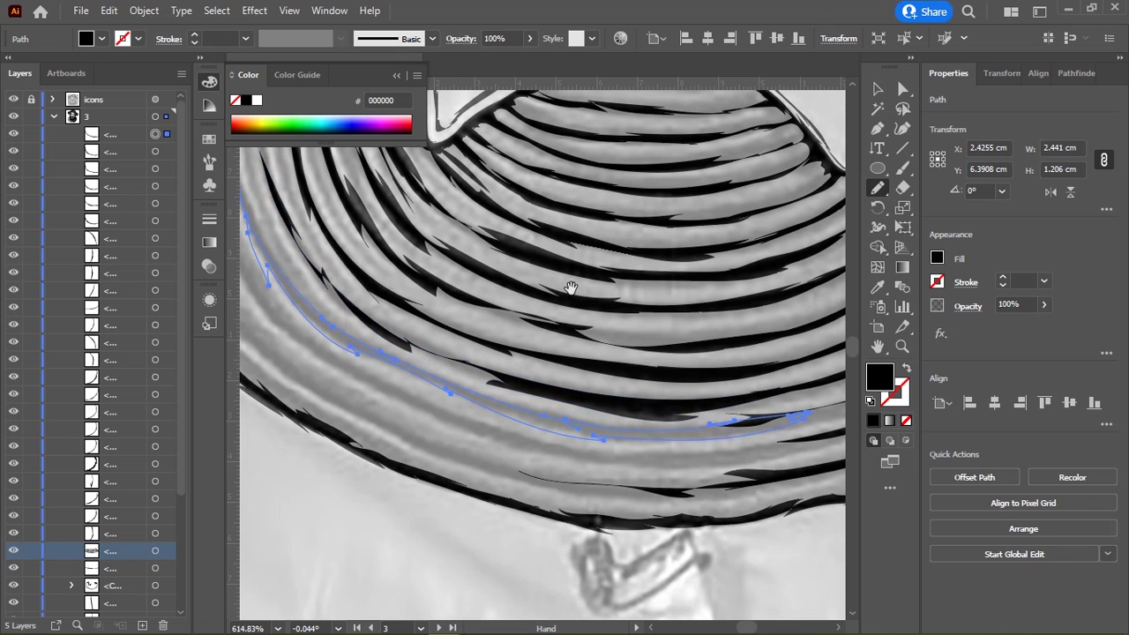
{"action": "scroll", "coordinate": [810, 394], "scroll_direction": "down", "scroll_amount": 1}
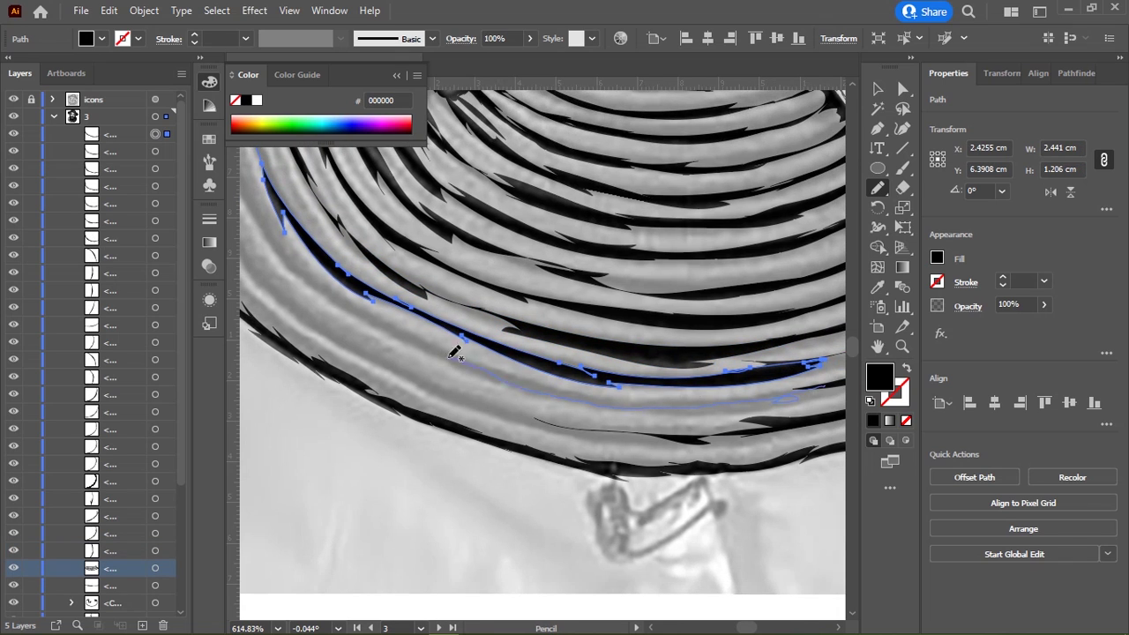
{"action": "left_click_drag", "start_coordinate": [454, 353], "coordinate": [254, 208]}
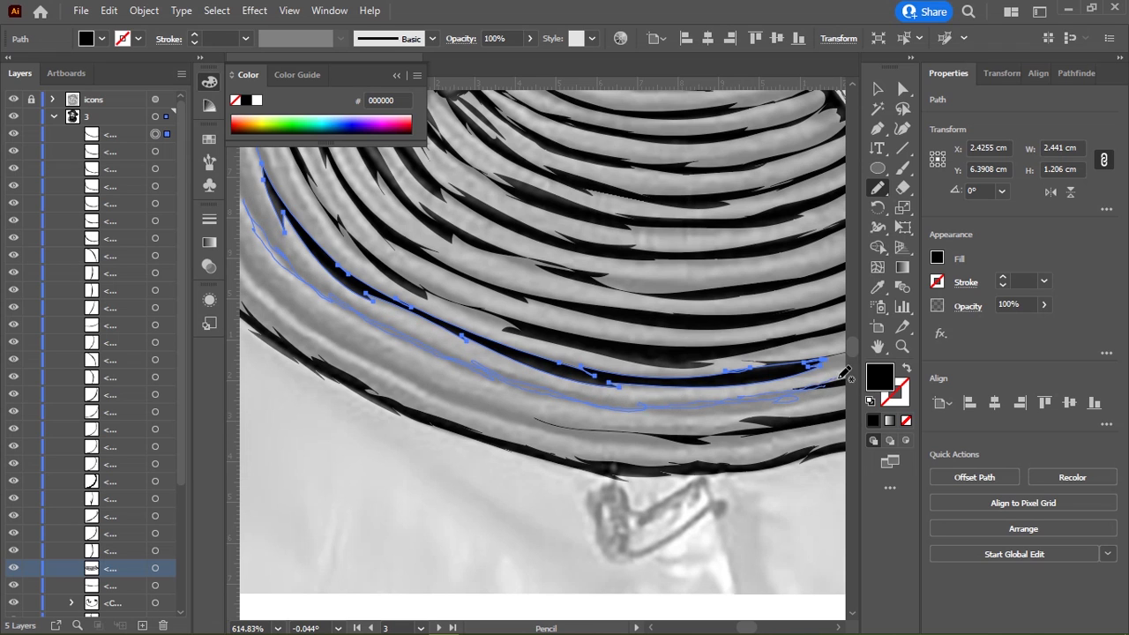
{"action": "left_click_drag", "start_coordinate": [670, 370], "coordinate": [779, 494]}
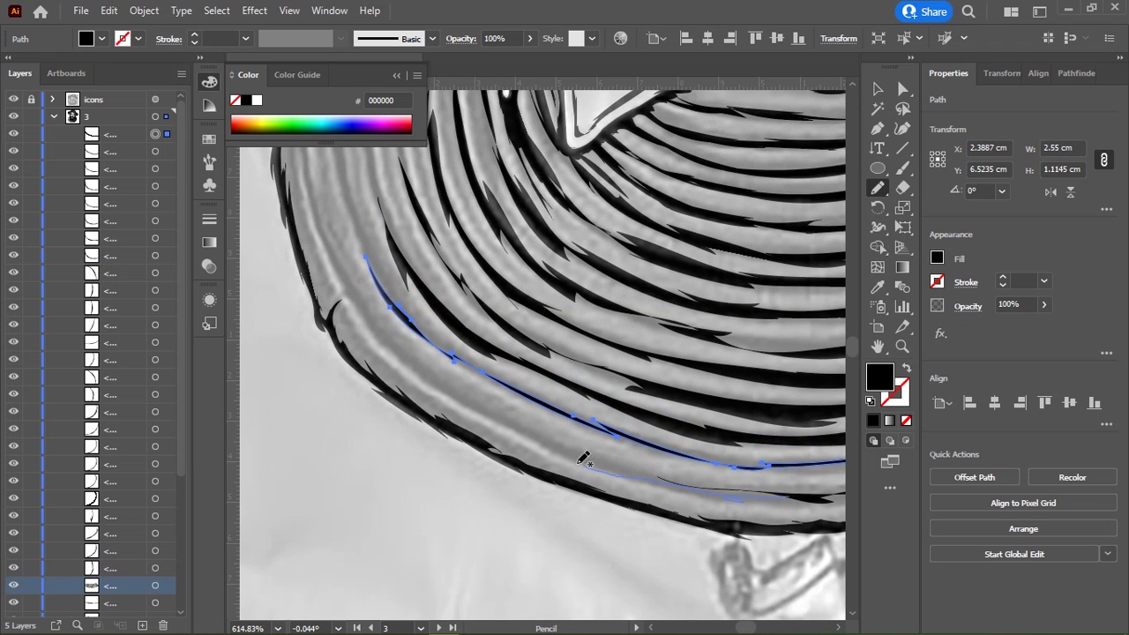
Step: Pencil black shading strokes up the ring's left coils beside the hair
{"action": "left_click_drag", "start_coordinate": [335, 258], "coordinate": [325, 225]}
{"action": "left_click_drag", "start_coordinate": [826, 494], "coordinate": [829, 500]}
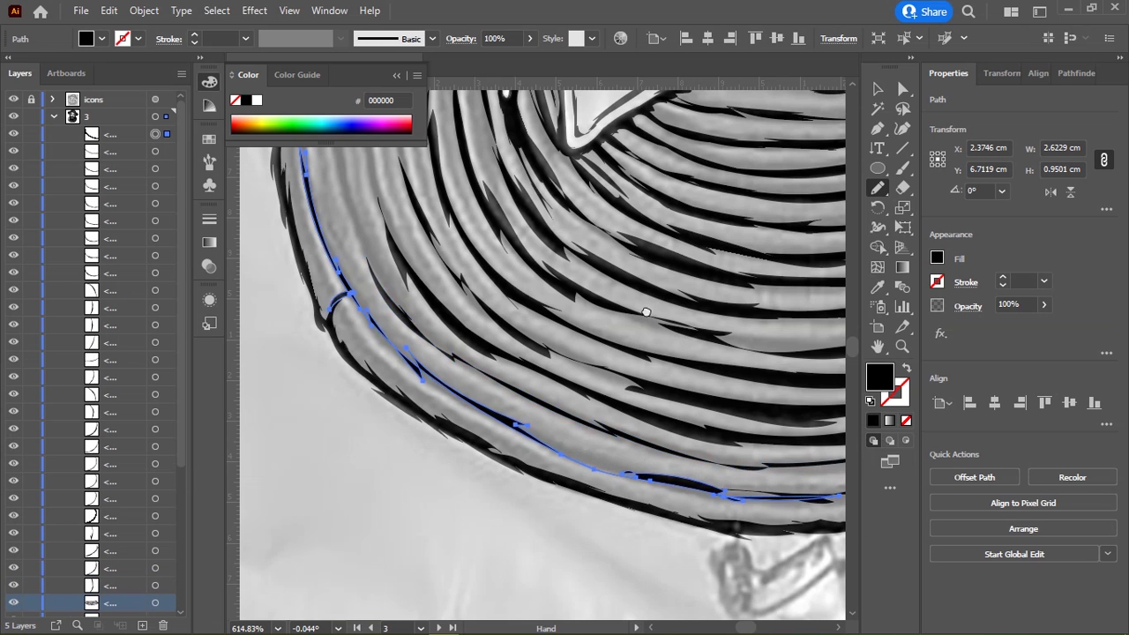
{"action": "left_click_drag", "start_coordinate": [559, 120], "coordinate": [583, 355]}
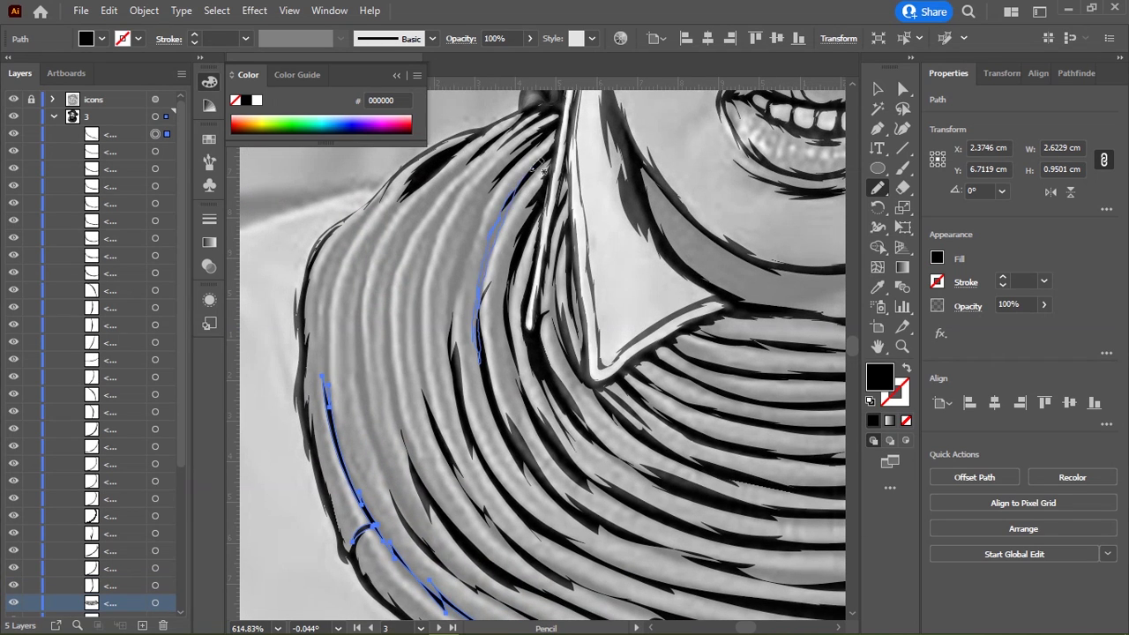
{"action": "mouse_move", "coordinate": [545, 169]}
{"action": "left_mouse_down"}
{"action": "mouse_move", "coordinate": [530, 189]}
{"action": "mouse_move", "coordinate": [528, 160]}
{"action": "left_mouse_up"}
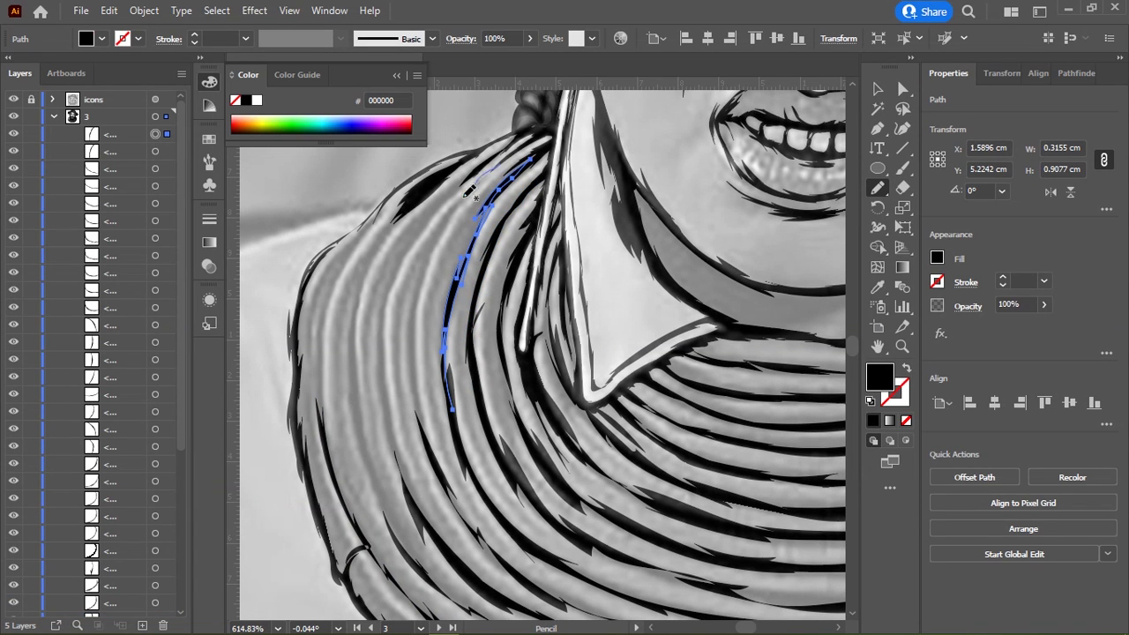
{"action": "left_click_drag", "start_coordinate": [432, 454], "coordinate": [439, 243]}
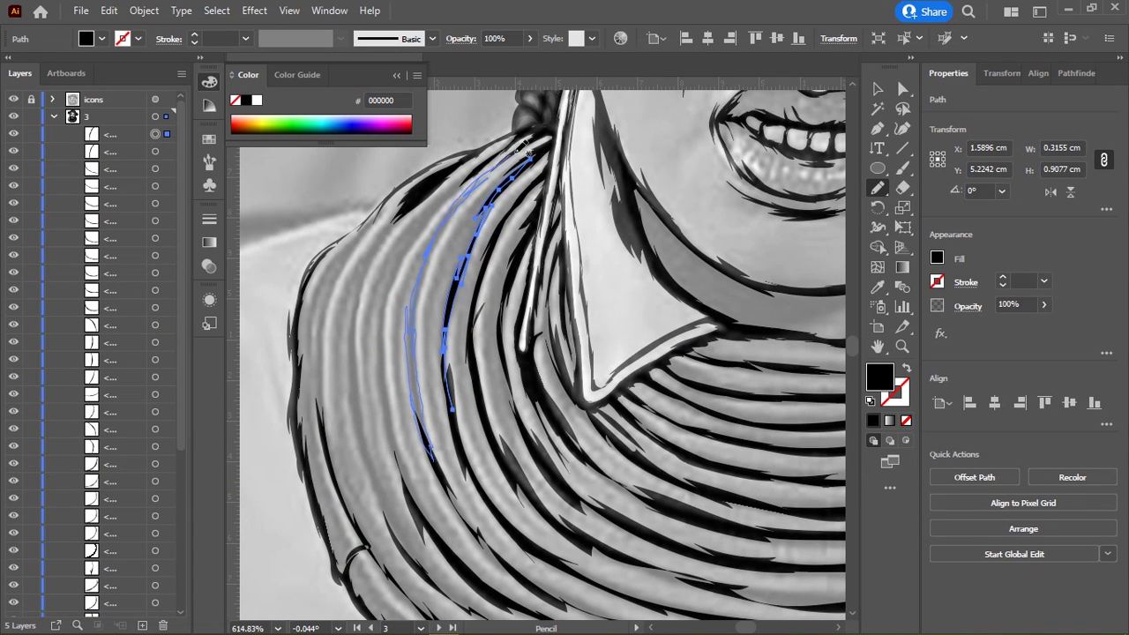
{"action": "left_click_drag", "start_coordinate": [527, 153], "coordinate": [529, 157]}
{"action": "mouse_move", "coordinate": [450, 185]}
{"action": "left_mouse_down"}
{"action": "mouse_move", "coordinate": [529, 168]}
{"action": "mouse_move", "coordinate": [455, 345]}
{"action": "left_mouse_up"}
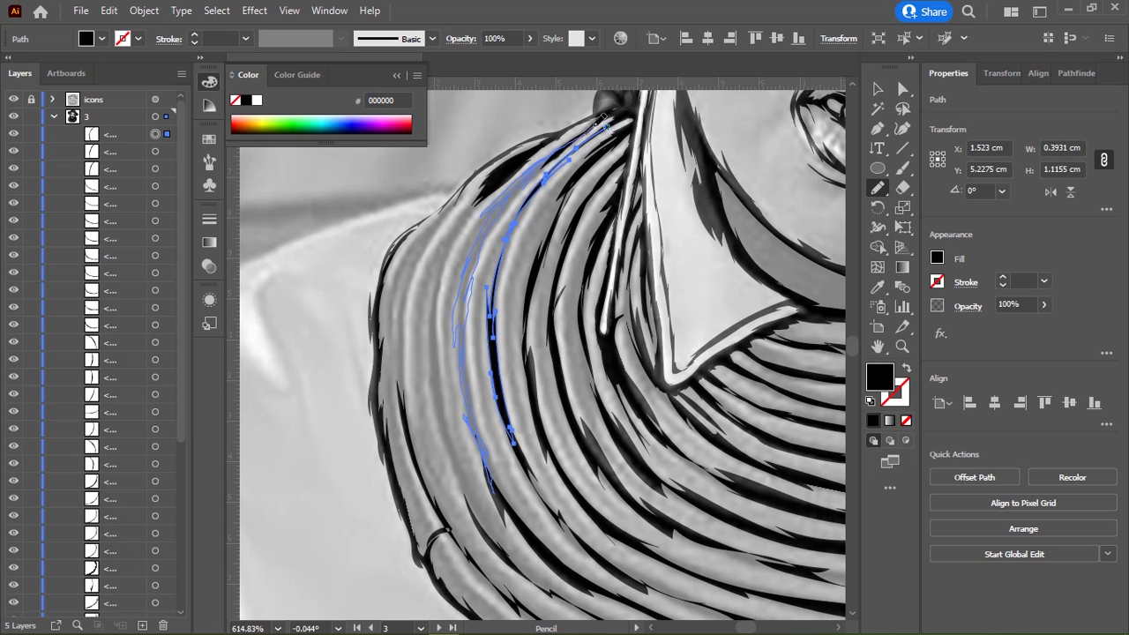
Step: Extend the upper-coil shading stroke, merge it into the path, and zoom out
{"action": "left_click_drag", "start_coordinate": [444, 256], "coordinate": [510, 270]}
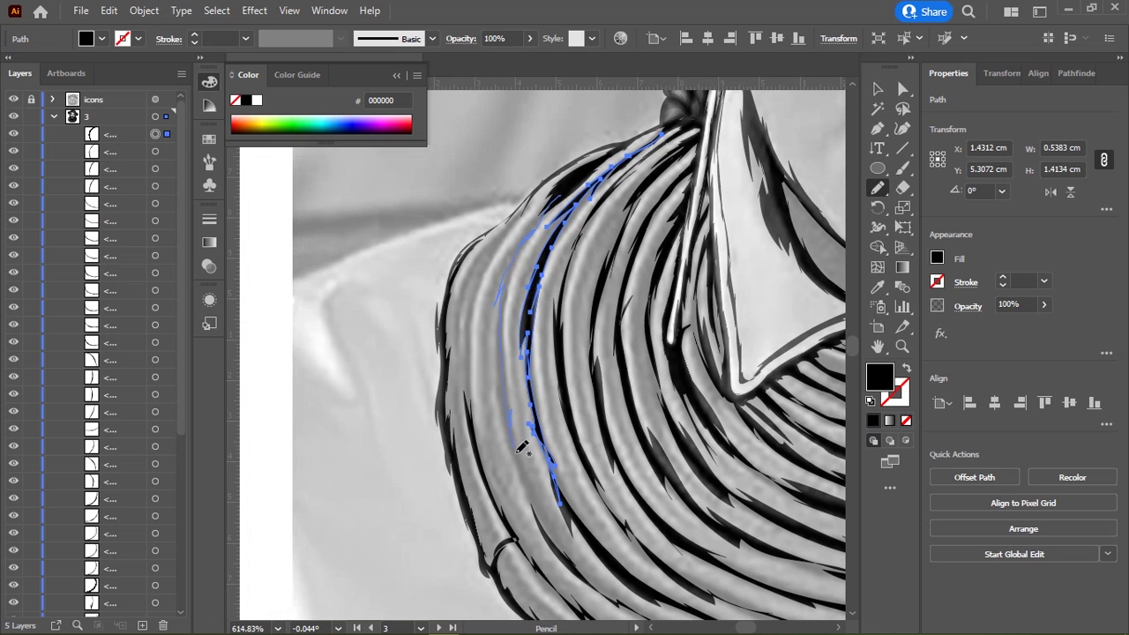
{"action": "left_click_drag", "start_coordinate": [520, 447], "coordinate": [509, 256]}
{"action": "left_click_drag", "start_coordinate": [596, 172], "coordinate": [593, 176]}
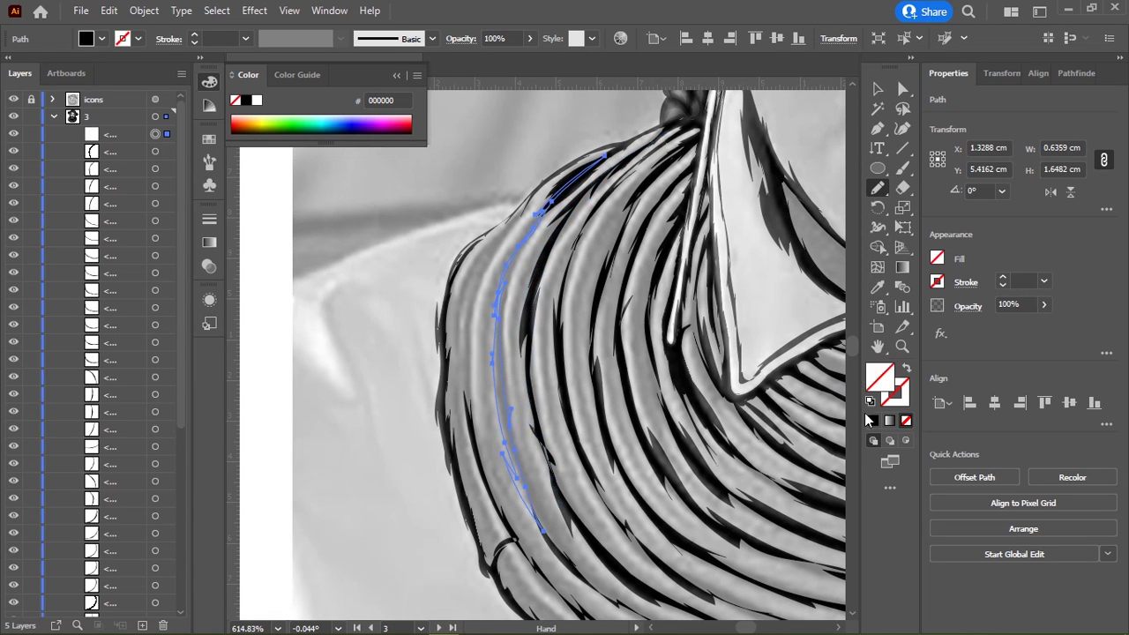
{"action": "left_click_drag", "start_coordinate": [502, 238], "coordinate": [508, 291]}
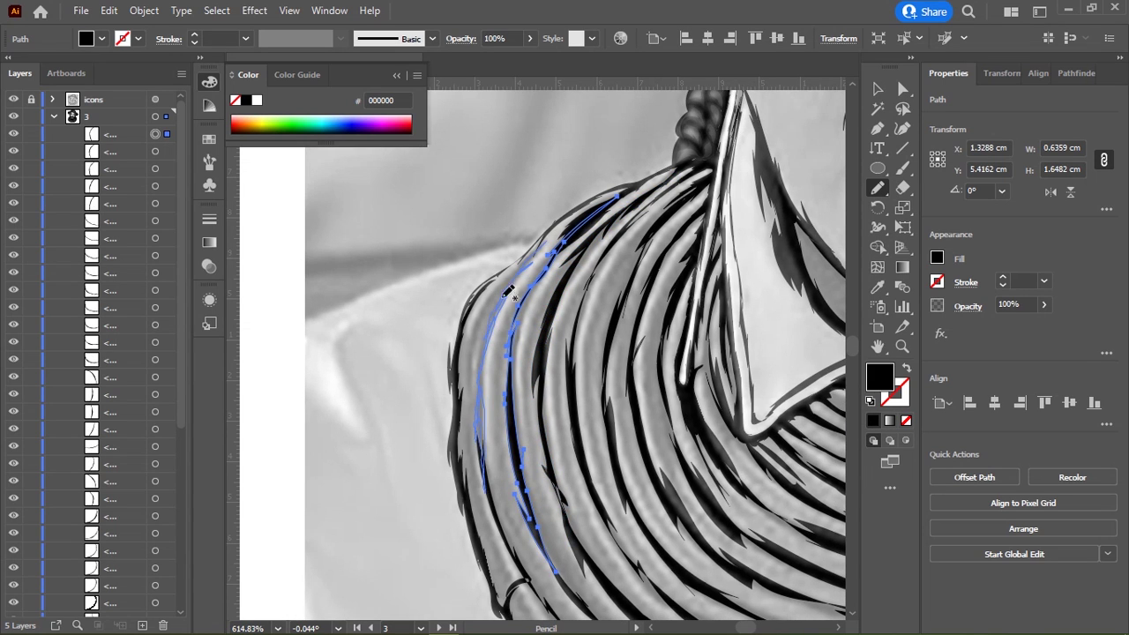
{"action": "scroll", "coordinate": [521, 282], "scroll_direction": "down", "scroll_amount": 5}
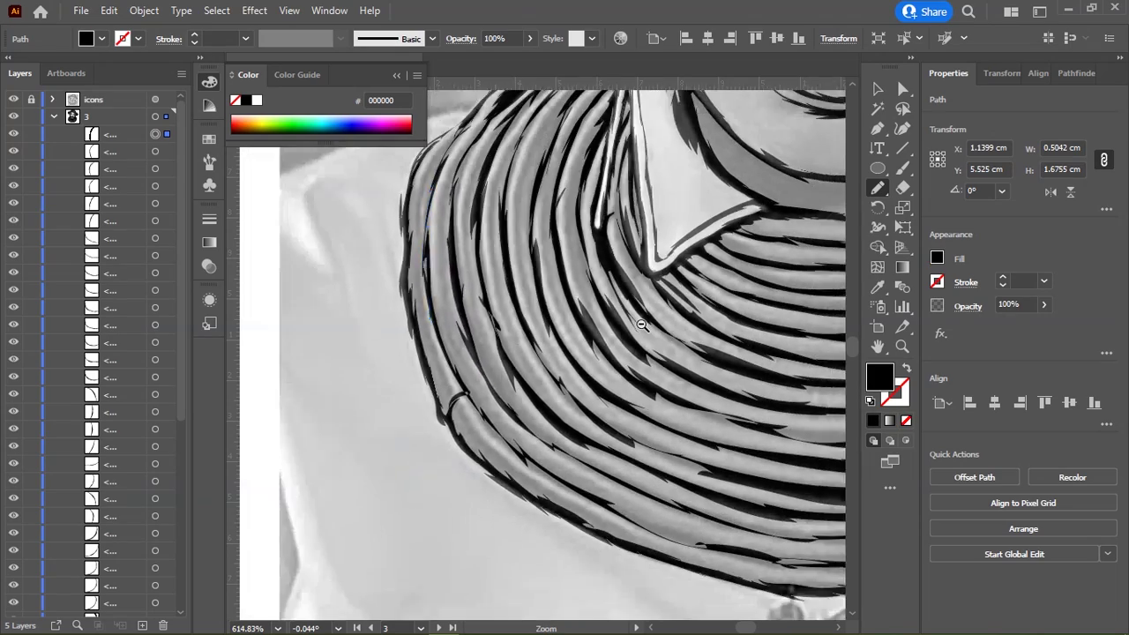
{"action": "mouse_move", "coordinate": [521, 264]}
{"action": "left_mouse_down"}
{"action": "mouse_move", "coordinate": [535, 308]}
{"action": "mouse_move", "coordinate": [552, 261]}
{"action": "left_mouse_up"}
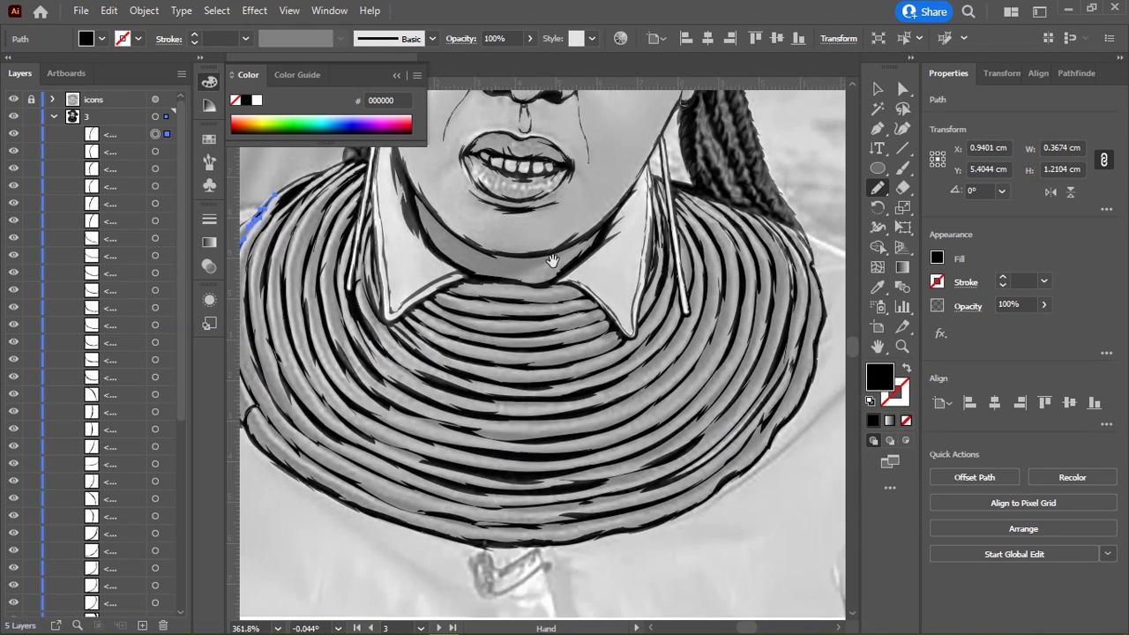
{"action": "scroll", "coordinate": [552, 261], "scroll_direction": "down", "scroll_amount": 3}
Step: Hide the grey reference photo layer and reveal the dark fill under the neck ring
{"action": "left_click", "coordinate": [13, 99]}
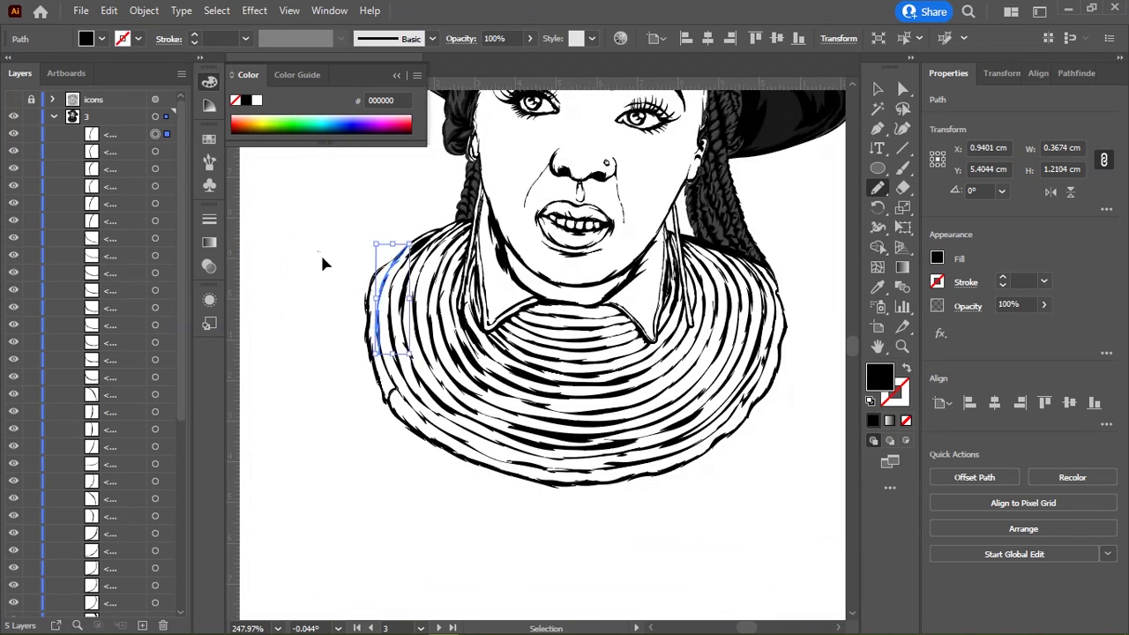
{"action": "scroll", "coordinate": [442, 293], "scroll_direction": "down", "scroll_amount": 3}
{"action": "scroll", "coordinate": [97, 397], "scroll_direction": "down", "scroll_amount": 5}
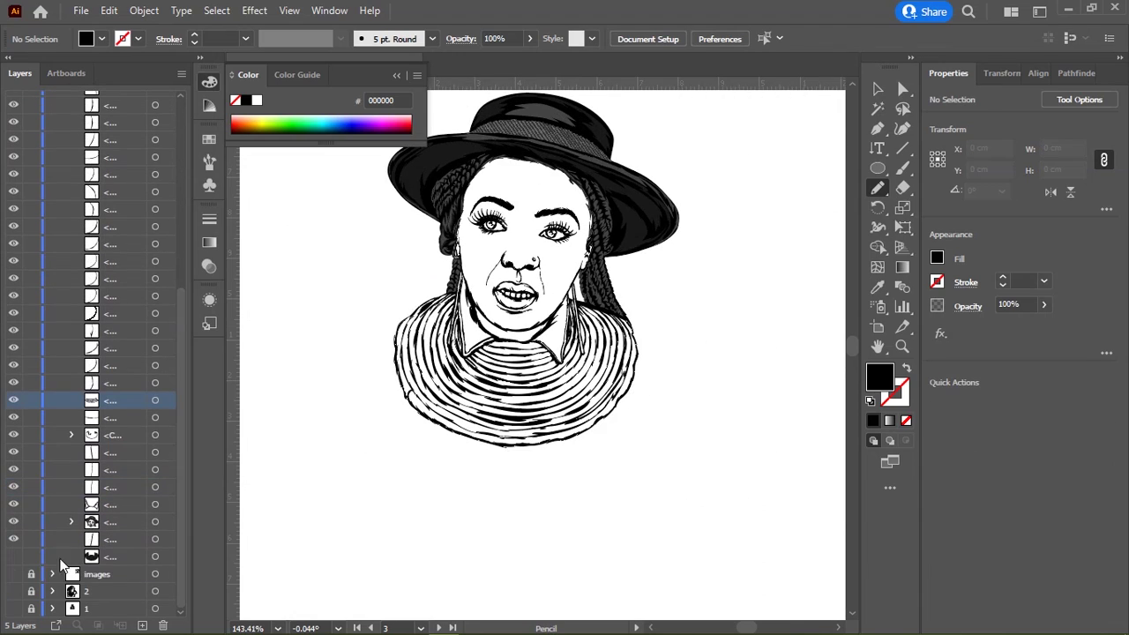
{"action": "left_click", "coordinate": [24, 559]}
{"action": "scroll", "coordinate": [385, 450], "scroll_direction": "up", "scroll_amount": 5}
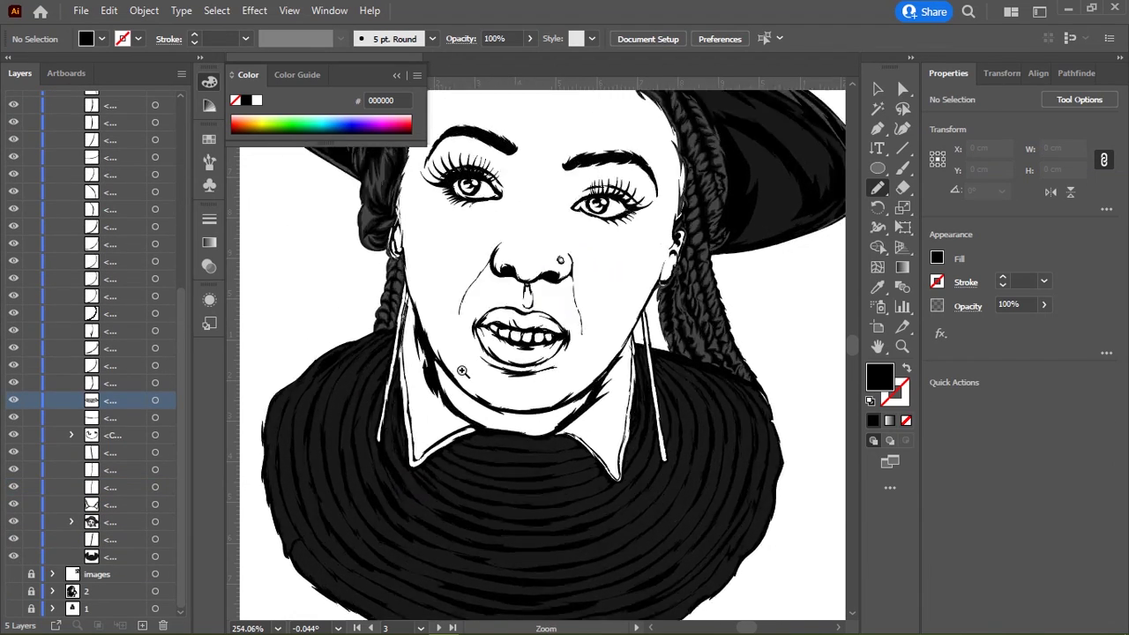
{"action": "scroll", "coordinate": [385, 450], "scroll_direction": "up", "scroll_amount": 5}
{"action": "scroll", "coordinate": [386, 450], "scroll_direction": "up", "scroll_amount": 5}
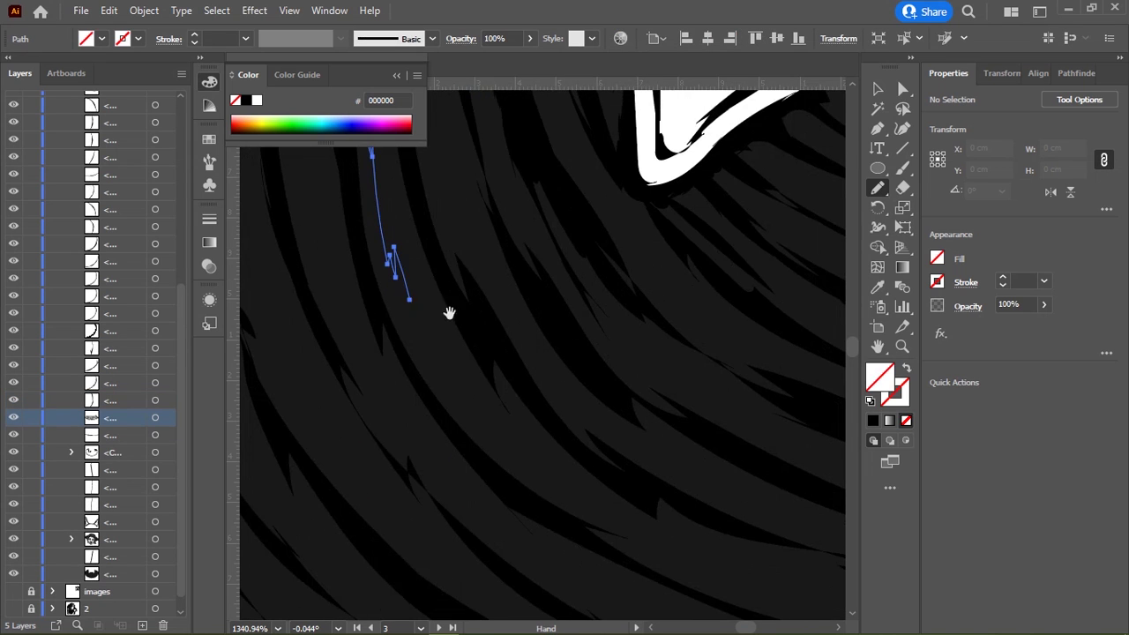
Step: Draw a shading stroke across the dark coils, rotating the view to follow it
{"action": "mouse_move", "coordinate": [351, 597]}
{"action": "left_mouse_down"}
{"action": "mouse_move", "coordinate": [531, 452]}
{"action": "mouse_move", "coordinate": [617, 318]}
{"action": "mouse_move", "coordinate": [344, 269]}
{"action": "left_mouse_up"}
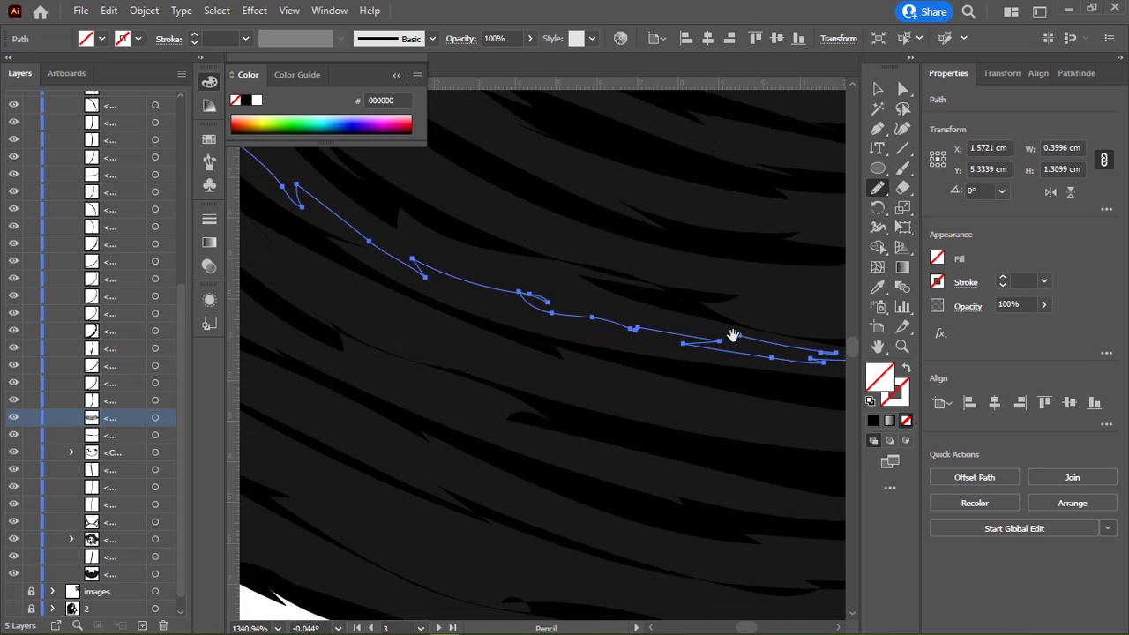
{"action": "left_click_drag", "start_coordinate": [561, 277], "coordinate": [655, 398]}
{"action": "left_click_drag", "start_coordinate": [473, 243], "coordinate": [435, 532]}
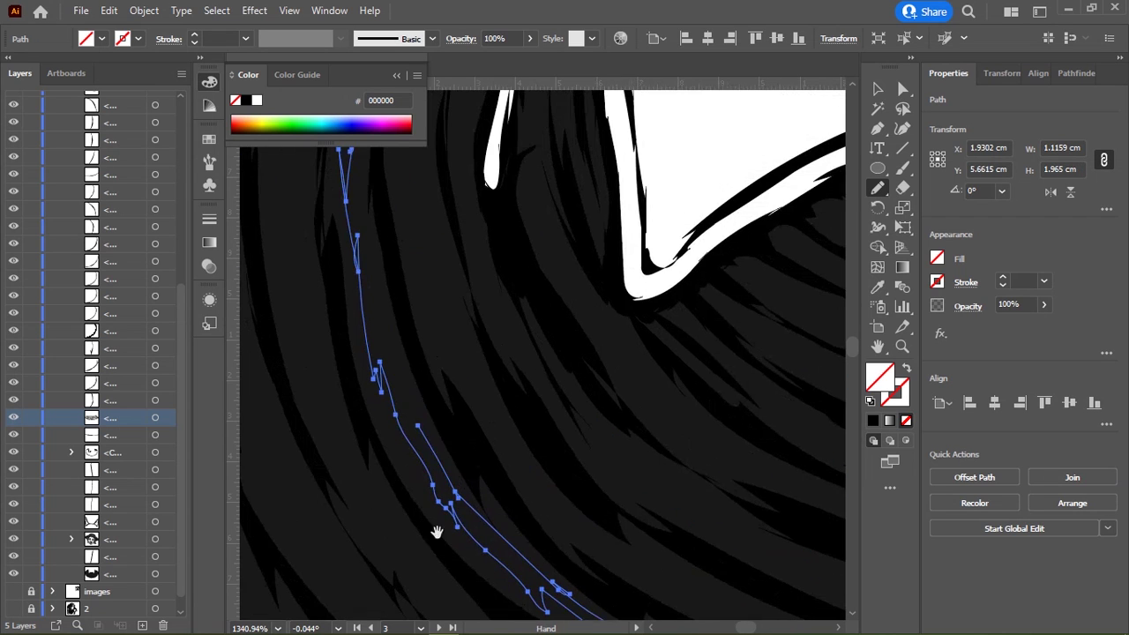
{"action": "mouse_move", "coordinate": [388, 351]}
{"action": "left_mouse_down"}
{"action": "mouse_move", "coordinate": [373, 222]}
{"action": "mouse_move", "coordinate": [359, 430]}
{"action": "left_mouse_up"}
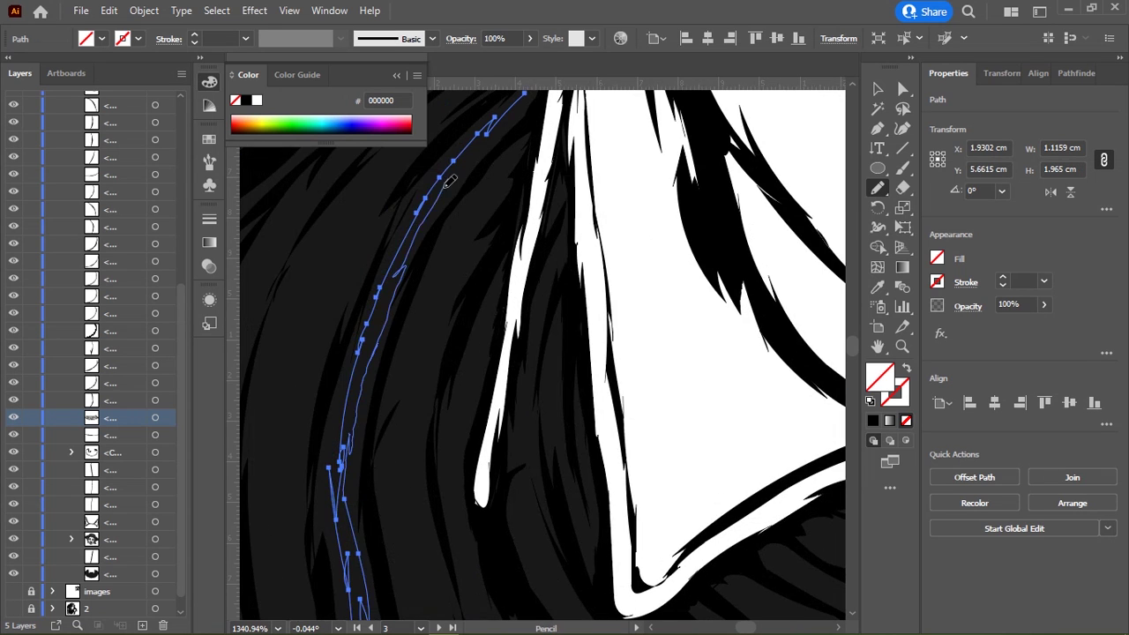
{"action": "left_click_drag", "start_coordinate": [450, 181], "coordinate": [356, 334]}
{"action": "scroll", "coordinate": [389, 302], "scroll_direction": "down", "scroll_amount": 3}
{"action": "left_click_drag", "start_coordinate": [521, 176], "coordinate": [517, 297]}
{"action": "scroll", "coordinate": [445, 313], "scroll_direction": "down", "scroll_amount": 2}
{"action": "scroll", "coordinate": [444, 313], "scroll_direction": "up", "scroll_amount": 2}
{"action": "scroll", "coordinate": [567, 308], "scroll_direction": "up", "scroll_amount": 1}
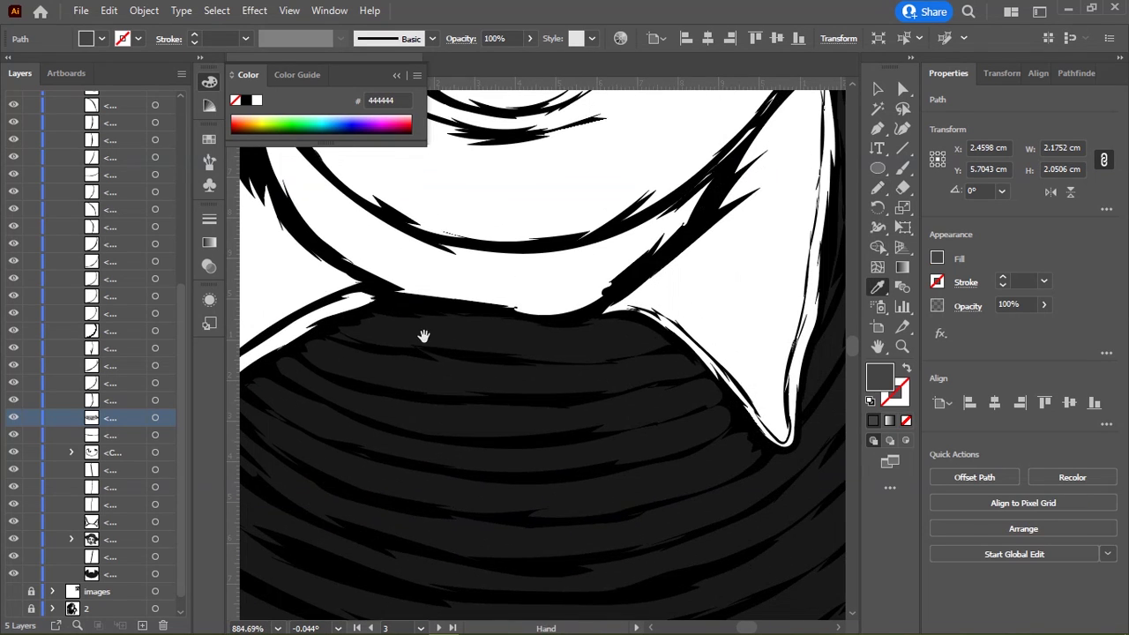
Step: Draw closed #444444 highlight shapes along the top and lower coils
{"action": "left_click_drag", "start_coordinate": [369, 330], "coordinate": [420, 329]}
{"action": "left_click_drag", "start_coordinate": [628, 330], "coordinate": [377, 330]}
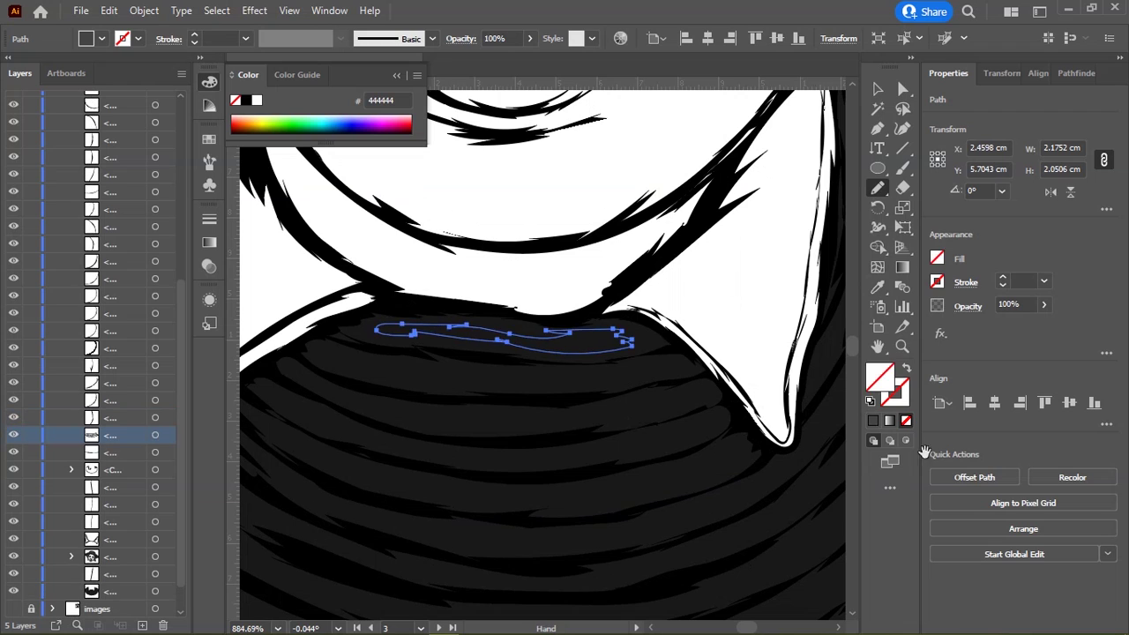
{"action": "left_click_drag", "start_coordinate": [325, 356], "coordinate": [593, 387]}
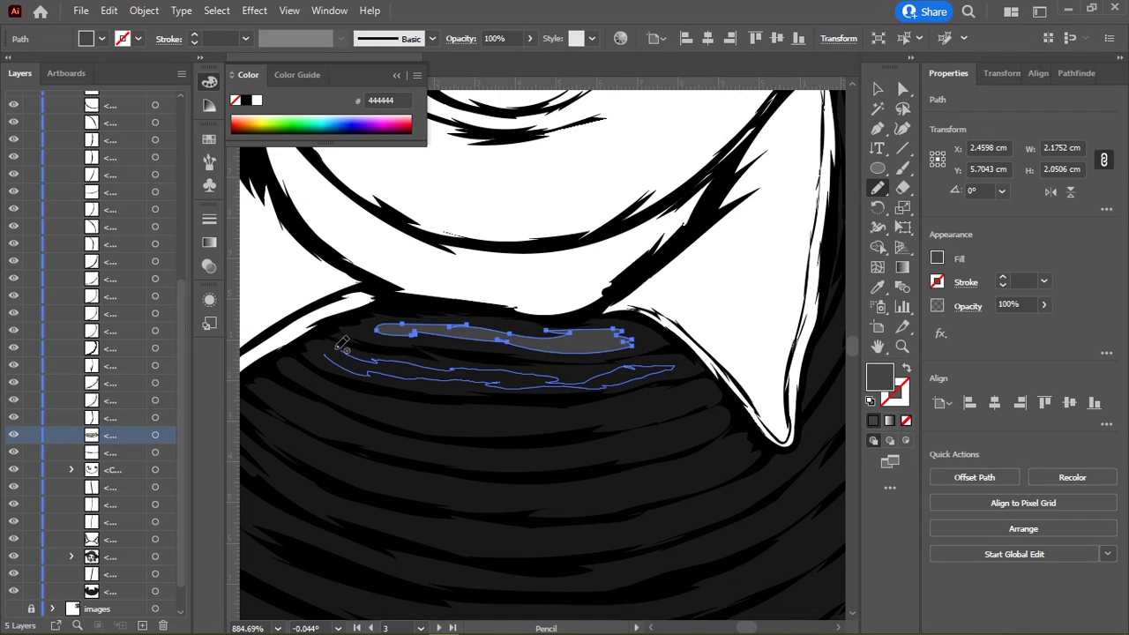
{"action": "mouse_move", "coordinate": [342, 344]}
{"action": "left_mouse_down"}
{"action": "mouse_move", "coordinate": [331, 351]}
{"action": "mouse_move", "coordinate": [573, 417]}
{"action": "left_mouse_up"}
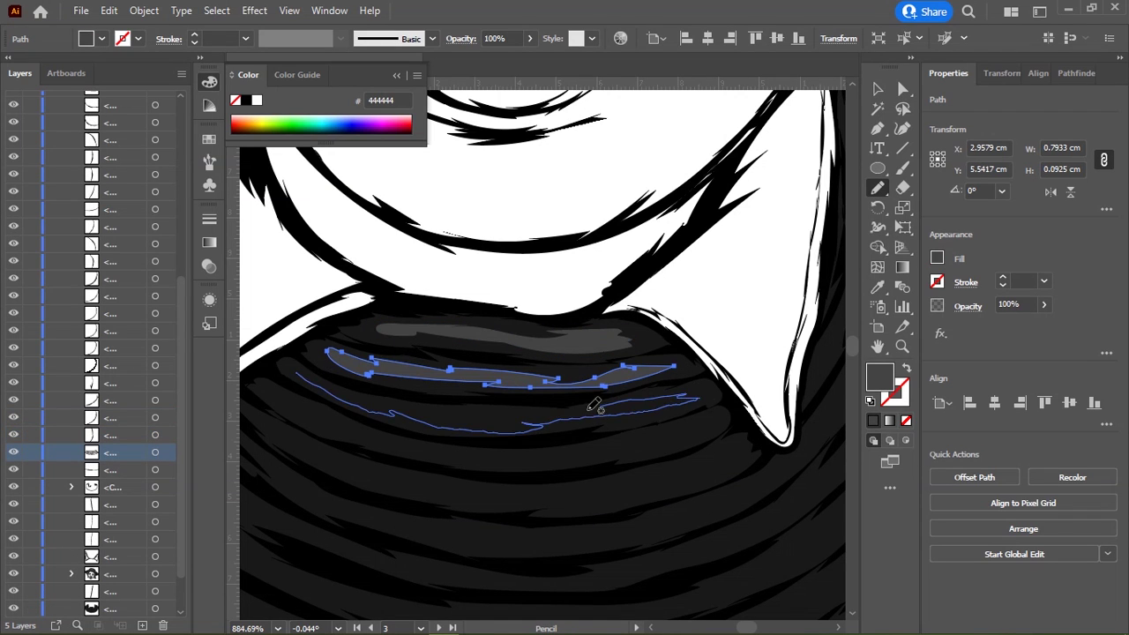
{"action": "left_click_drag", "start_coordinate": [389, 401], "coordinate": [297, 376]}
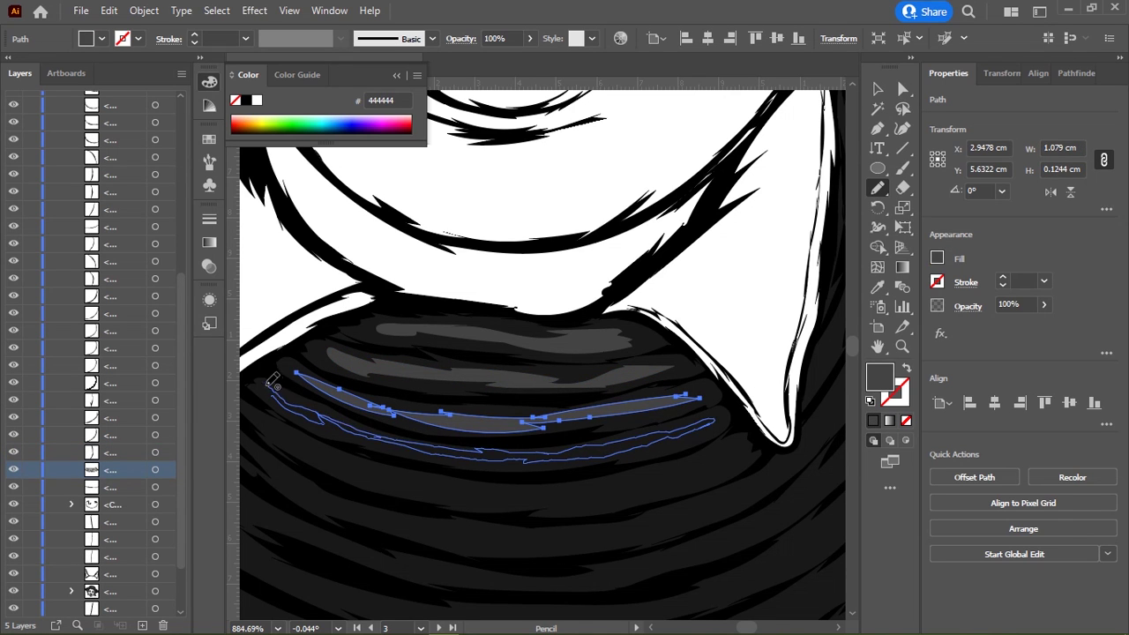
{"action": "left_click_drag", "start_coordinate": [273, 381], "coordinate": [273, 390]}
{"action": "mouse_move", "coordinate": [356, 440]}
{"action": "left_mouse_down"}
{"action": "mouse_move", "coordinate": [404, 308]}
{"action": "mouse_move", "coordinate": [697, 358]}
{"action": "mouse_move", "coordinate": [682, 344]}
{"action": "left_mouse_up"}
{"action": "left_click_drag", "start_coordinate": [305, 272], "coordinate": [317, 249]}
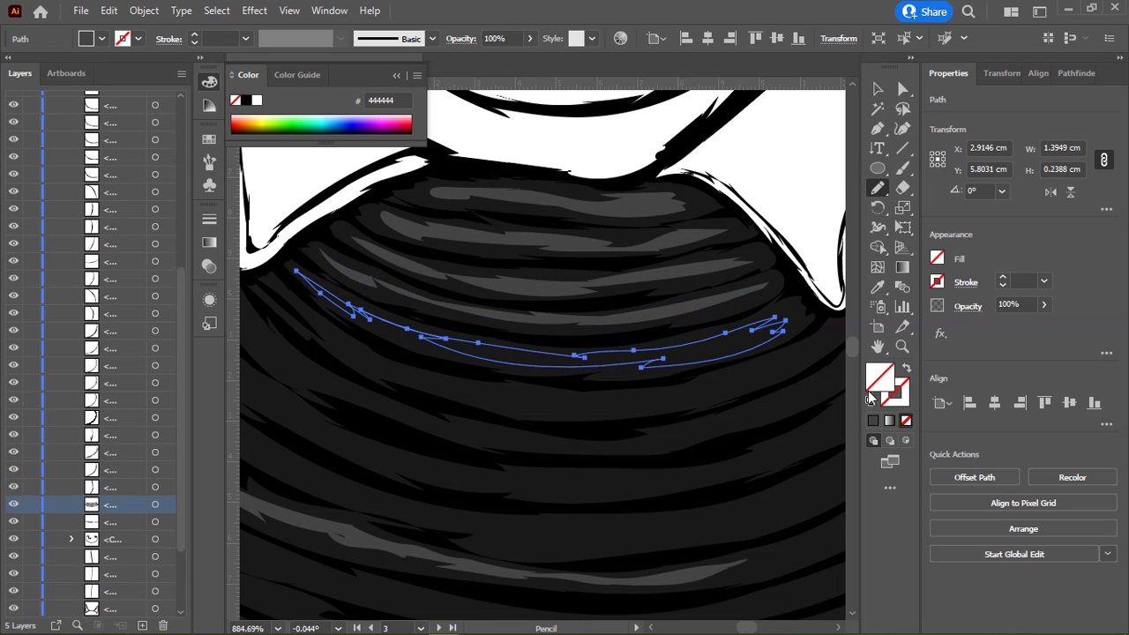
Step: Extend the grey highlight stroke along the coil's curve to the right
{"action": "left_click_drag", "start_coordinate": [615, 377], "coordinate": [623, 311]}
{"action": "mouse_move", "coordinate": [424, 308]}
{"action": "left_mouse_down"}
{"action": "mouse_move", "coordinate": [739, 330]}
{"action": "mouse_move", "coordinate": [532, 329]}
{"action": "left_mouse_up"}
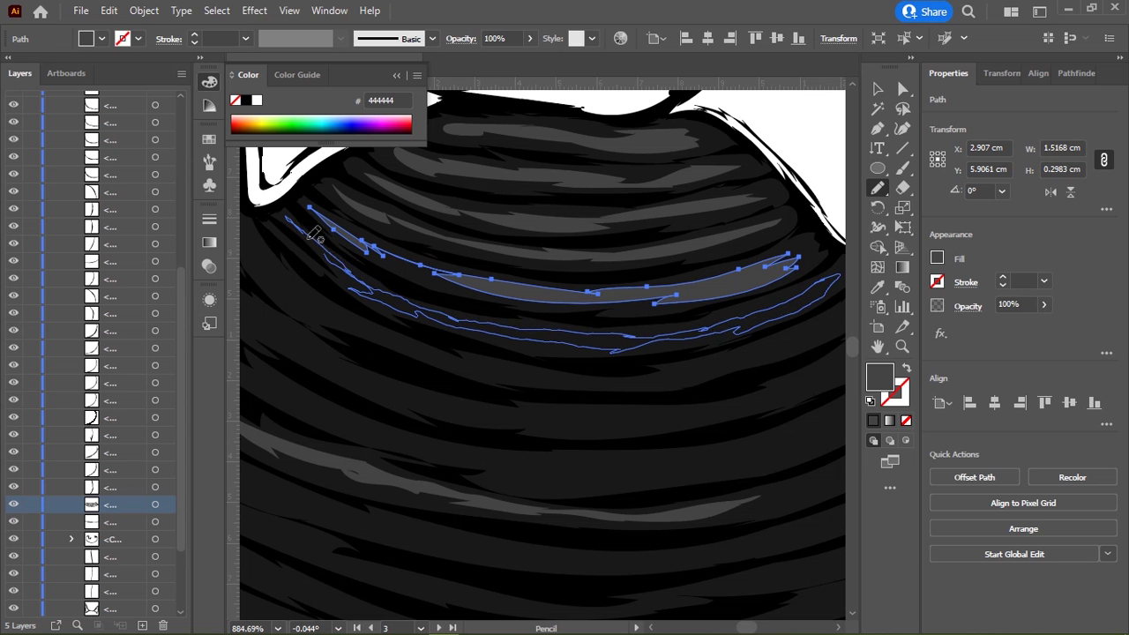
{"action": "left_click_drag", "start_coordinate": [314, 233], "coordinate": [382, 393]}
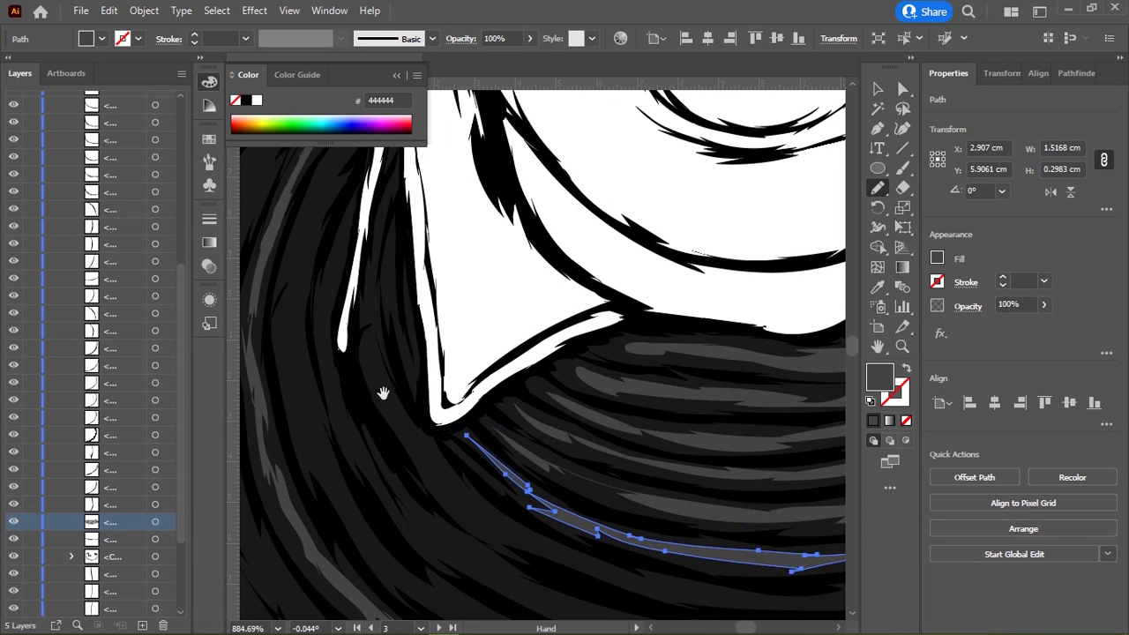
{"action": "left_click_drag", "start_coordinate": [458, 495], "coordinate": [460, 494]}
{"action": "scroll", "coordinate": [472, 415], "scroll_direction": "down", "scroll_amount": 5}
{"action": "left_click_drag", "start_coordinate": [415, 303], "coordinate": [487, 320]}
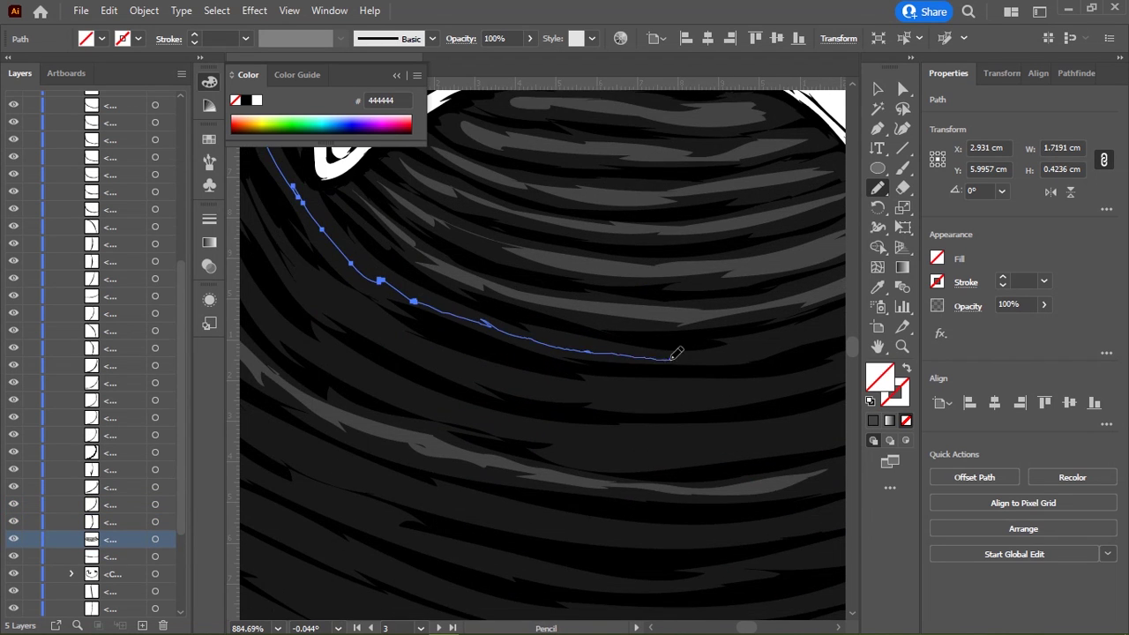
{"action": "mouse_move", "coordinate": [671, 359]}
{"action": "left_mouse_down"}
{"action": "mouse_move", "coordinate": [461, 368]}
{"action": "mouse_move", "coordinate": [673, 318]}
{"action": "mouse_move", "coordinate": [564, 407]}
{"action": "mouse_move", "coordinate": [735, 294]}
{"action": "left_mouse_up"}
Step: Add two thin grey highlight strands on the coil beside the collar
{"action": "left_click_drag", "start_coordinate": [500, 353], "coordinate": [620, 371]}
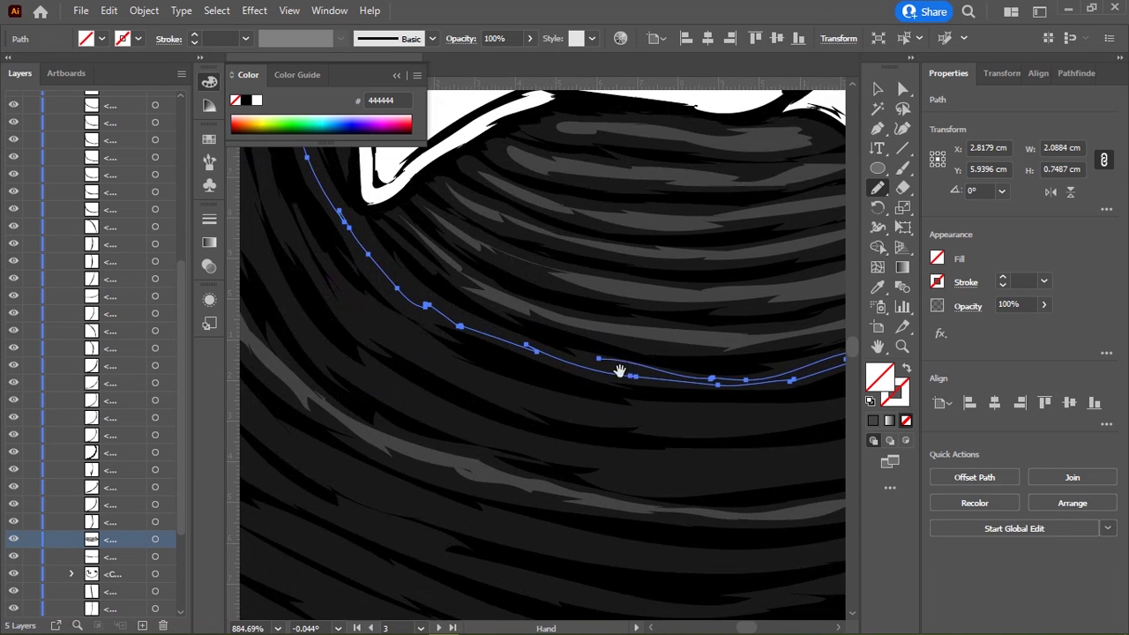
{"action": "left_click_drag", "start_coordinate": [386, 250], "coordinate": [527, 463]}
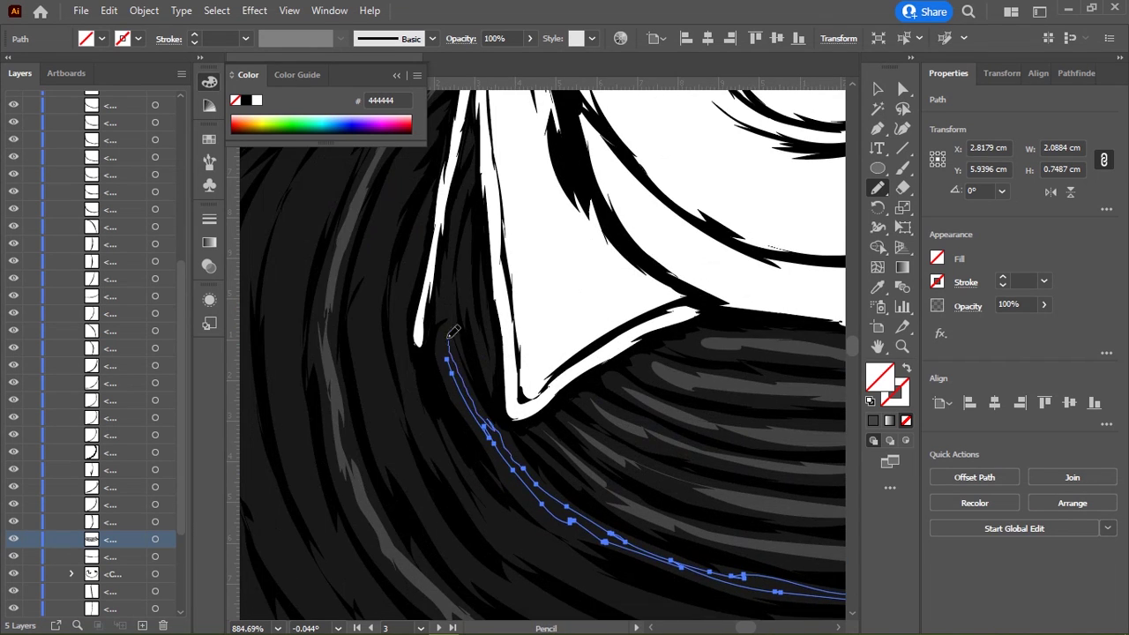
{"action": "scroll", "coordinate": [489, 252], "scroll_direction": "up", "scroll_amount": 3}
{"action": "mouse_move", "coordinate": [415, 388]}
{"action": "left_mouse_down"}
{"action": "mouse_move", "coordinate": [436, 227]}
{"action": "mouse_move", "coordinate": [416, 408]}
{"action": "left_mouse_up"}
{"action": "mouse_move", "coordinate": [446, 262]}
{"action": "left_mouse_down"}
{"action": "mouse_move", "coordinate": [443, 366]}
{"action": "mouse_move", "coordinate": [461, 375]}
{"action": "left_mouse_up"}
{"action": "scroll", "coordinate": [406, 392], "scroll_direction": "up", "scroll_amount": 2}
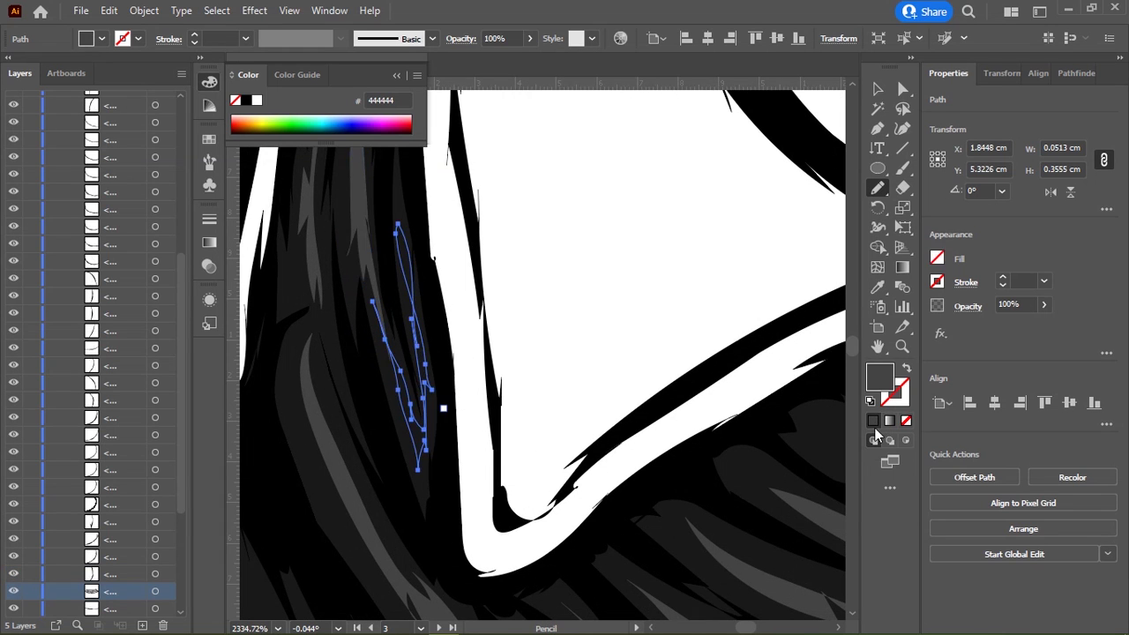
Step: Draw a new grey highlight shape and a highlight down the strand at the collar edge
{"action": "scroll", "coordinate": [441, 403], "scroll_direction": "down", "scroll_amount": 3}
{"action": "left_click_drag", "start_coordinate": [494, 247], "coordinate": [517, 283]}
{"action": "scroll", "coordinate": [473, 289], "scroll_direction": "up", "scroll_amount": 2}
{"action": "mouse_move", "coordinate": [369, 194]}
{"action": "left_mouse_down"}
{"action": "mouse_move", "coordinate": [353, 300]}
{"action": "mouse_move", "coordinate": [411, 226]}
{"action": "left_mouse_up"}
{"action": "left_click_drag", "start_coordinate": [491, 345], "coordinate": [484, 175]}
{"action": "scroll", "coordinate": [592, 290], "scroll_direction": "down", "scroll_amount": 2}
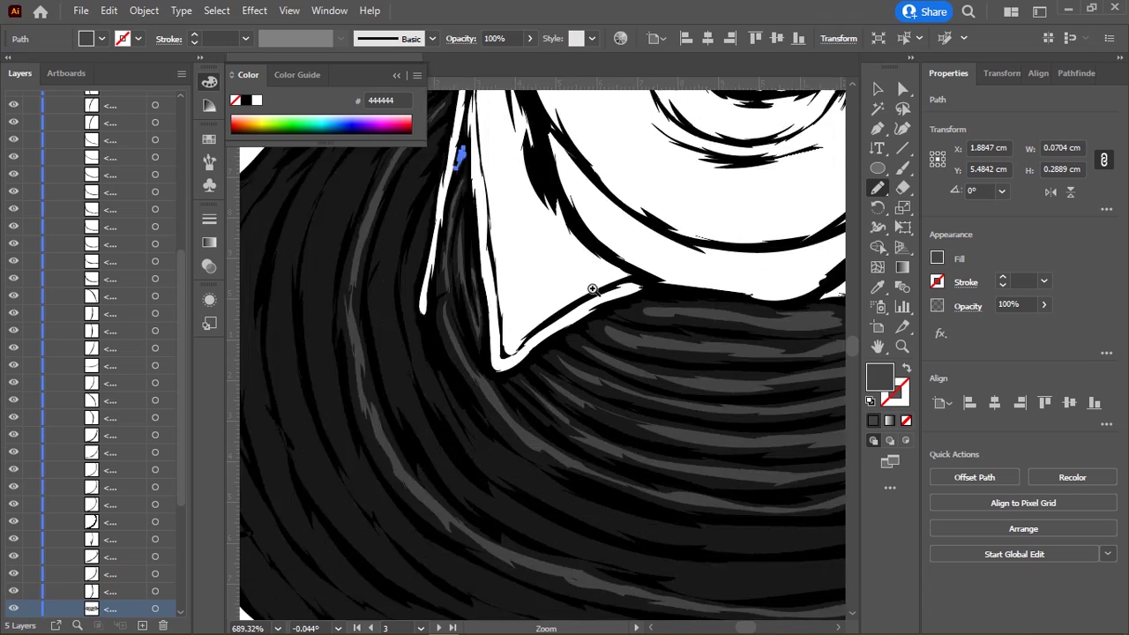
{"action": "scroll", "coordinate": [479, 273], "scroll_direction": "down", "scroll_amount": 3}
{"action": "scroll", "coordinate": [555, 310], "scroll_direction": "up", "scroll_amount": 3}
{"action": "scroll", "coordinate": [427, 231], "scroll_direction": "up", "scroll_amount": 1}
{"action": "mouse_move", "coordinate": [427, 231]}
{"action": "left_mouse_down"}
{"action": "mouse_move", "coordinate": [435, 486]}
{"action": "mouse_move", "coordinate": [474, 336]}
{"action": "mouse_move", "coordinate": [497, 308]}
{"action": "mouse_move", "coordinate": [453, 297]}
{"action": "mouse_move", "coordinate": [638, 327]}
{"action": "mouse_move", "coordinate": [512, 343]}
{"action": "mouse_move", "coordinate": [739, 267]}
{"action": "mouse_move", "coordinate": [542, 336]}
{"action": "mouse_move", "coordinate": [510, 413]}
{"action": "left_mouse_up"}
{"action": "scroll", "coordinate": [436, 486], "scroll_direction": "down", "scroll_amount": 3}
Step: Add a vertical highlight stroke and two parallel highlight strands along the coil
{"action": "left_click_drag", "start_coordinate": [528, 206], "coordinate": [584, 418]}
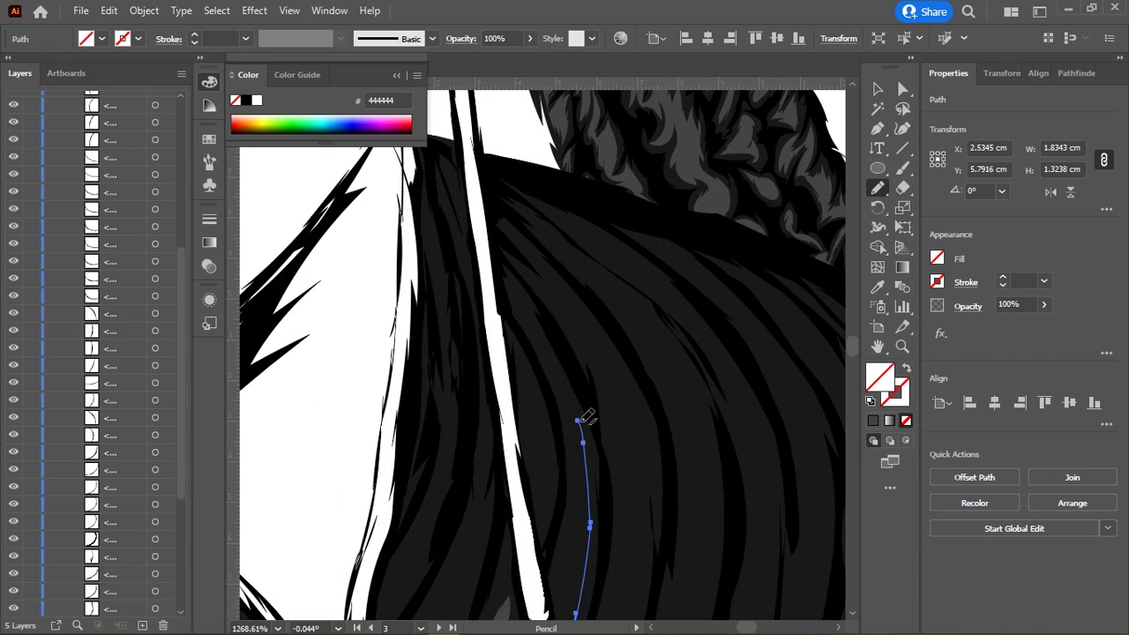
{"action": "mouse_move", "coordinate": [516, 278]}
{"action": "left_mouse_down"}
{"action": "mouse_move", "coordinate": [587, 468]}
{"action": "mouse_move", "coordinate": [563, 284]}
{"action": "left_mouse_up"}
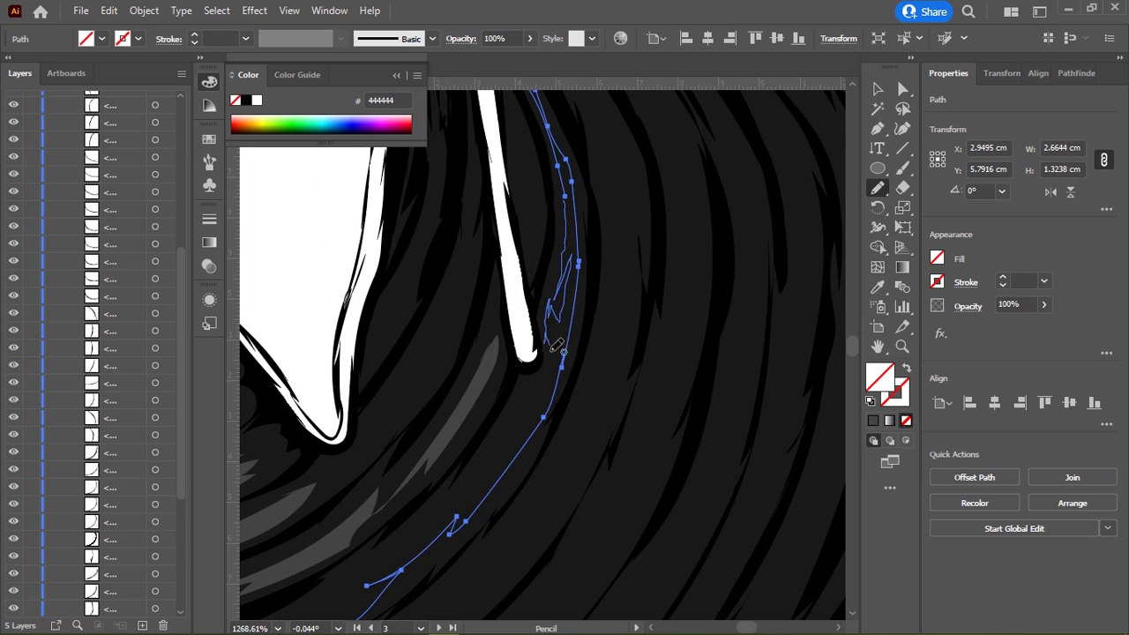
{"action": "left_click_drag", "start_coordinate": [557, 344], "coordinate": [639, 133]}
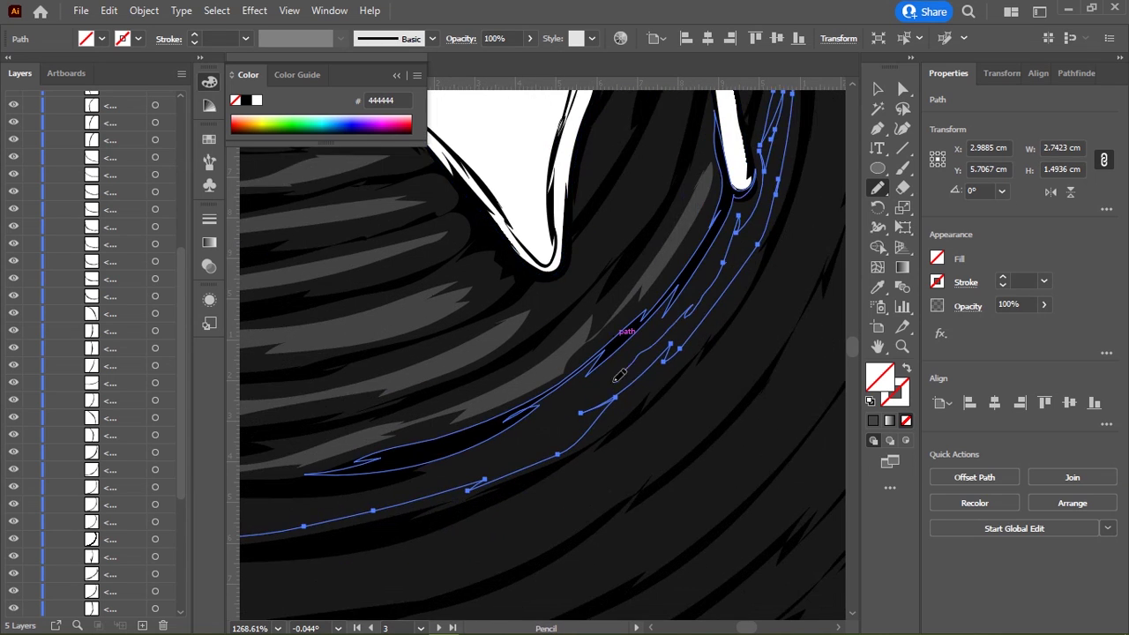
{"action": "left_click_drag", "start_coordinate": [743, 265], "coordinate": [620, 373]}
{"action": "left_click_drag", "start_coordinate": [400, 320], "coordinate": [650, 268]}
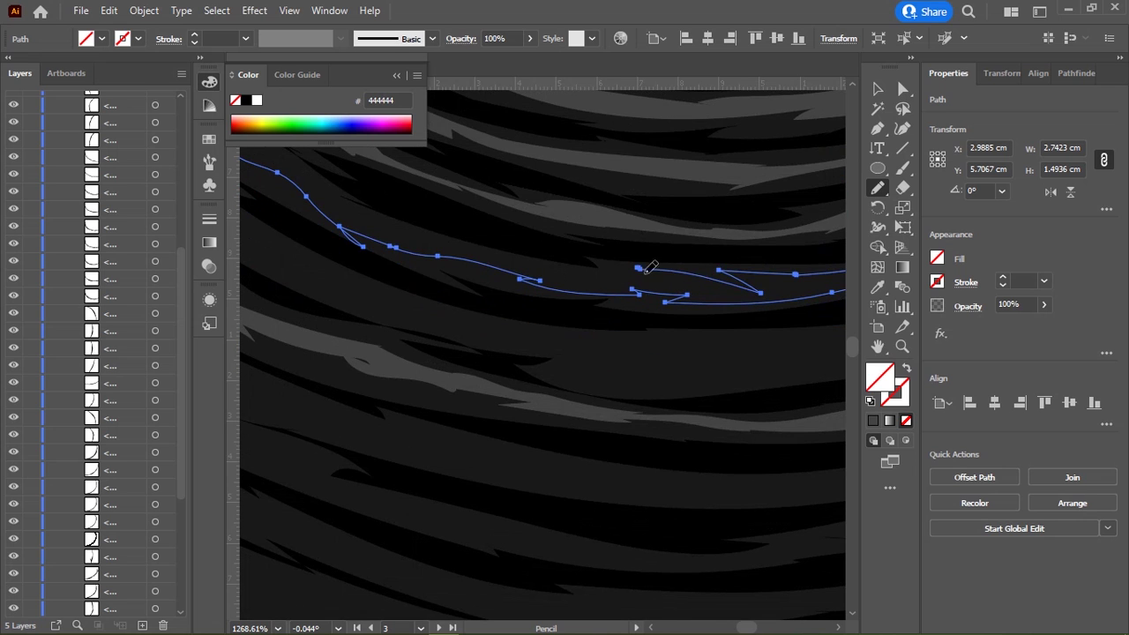
Step: Continue the highlight diagonally down the coil and add a long one beside the collar tip
{"action": "left_click_drag", "start_coordinate": [494, 253], "coordinate": [484, 255]}
{"action": "left_click_drag", "start_coordinate": [595, 353], "coordinate": [481, 388]}
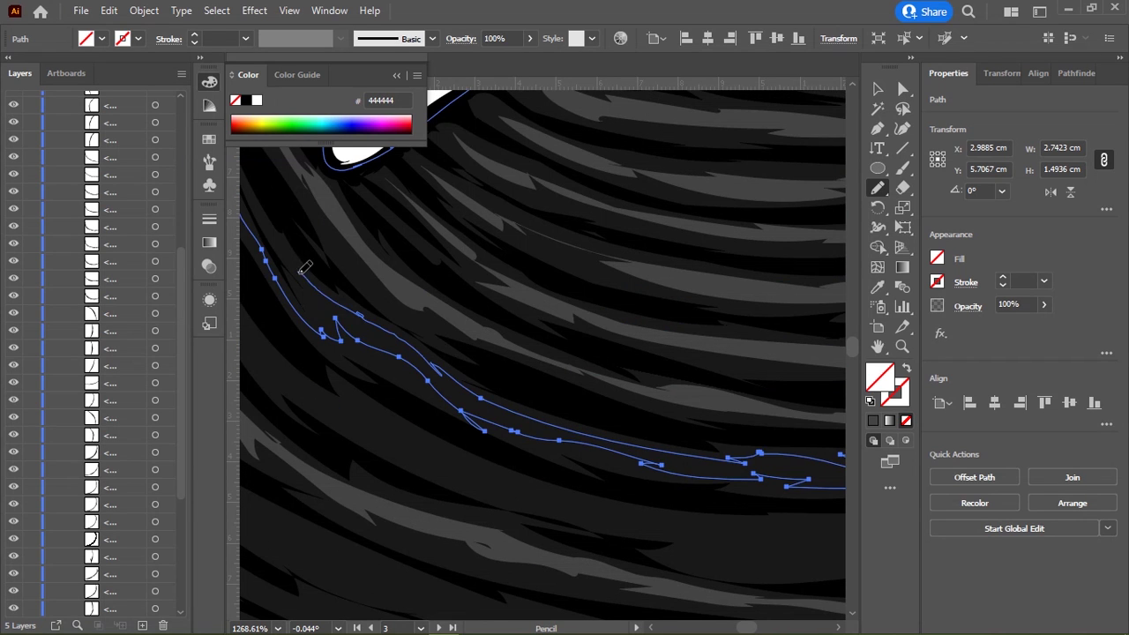
{"action": "left_click_drag", "start_coordinate": [257, 227], "coordinate": [479, 458]}
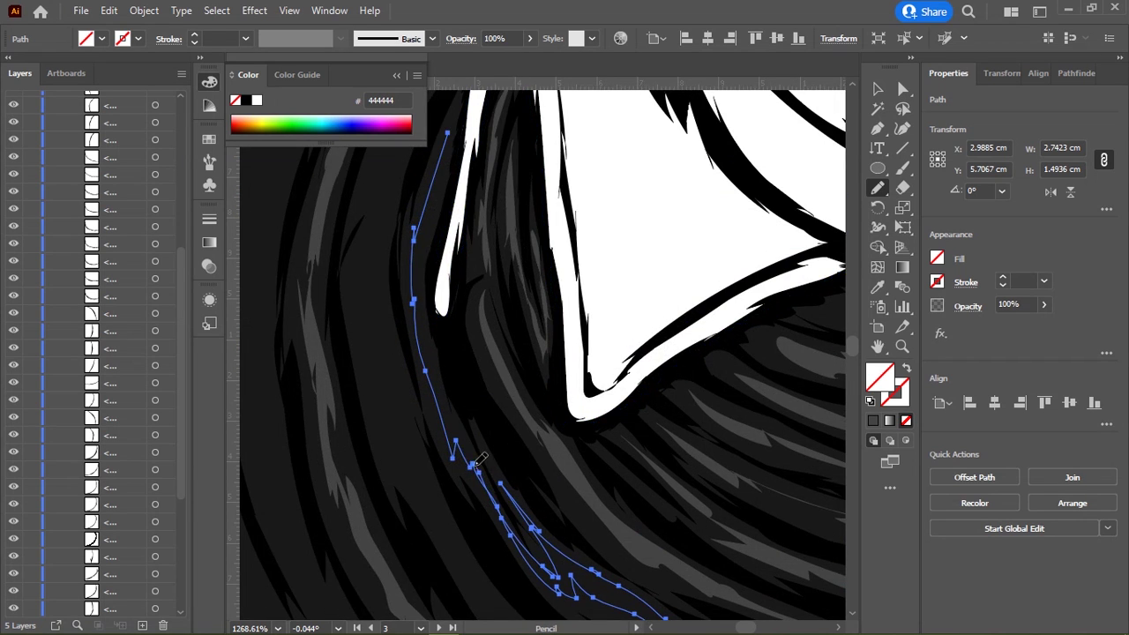
{"action": "mouse_move", "coordinate": [422, 296]}
{"action": "left_mouse_down"}
{"action": "mouse_move", "coordinate": [448, 144]}
{"action": "mouse_move", "coordinate": [378, 328]}
{"action": "left_mouse_up"}
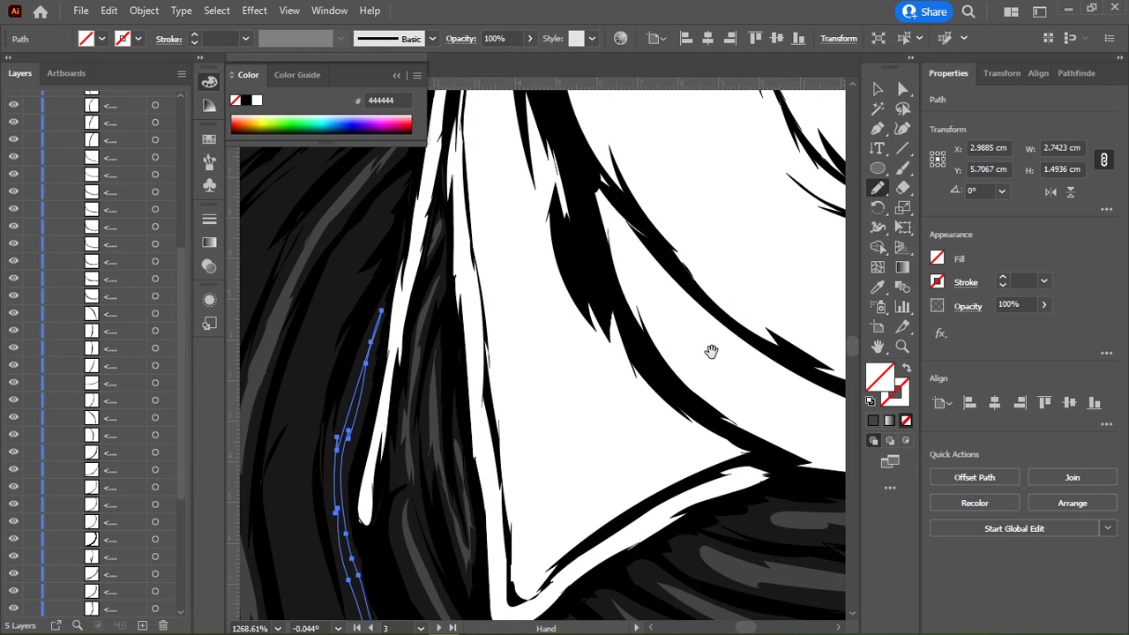
{"action": "mouse_move", "coordinate": [711, 351]}
{"action": "left_mouse_down"}
{"action": "mouse_move", "coordinate": [447, 188]}
{"action": "mouse_move", "coordinate": [552, 336]}
{"action": "mouse_move", "coordinate": [626, 356]}
{"action": "mouse_move", "coordinate": [591, 415]}
{"action": "left_mouse_up"}
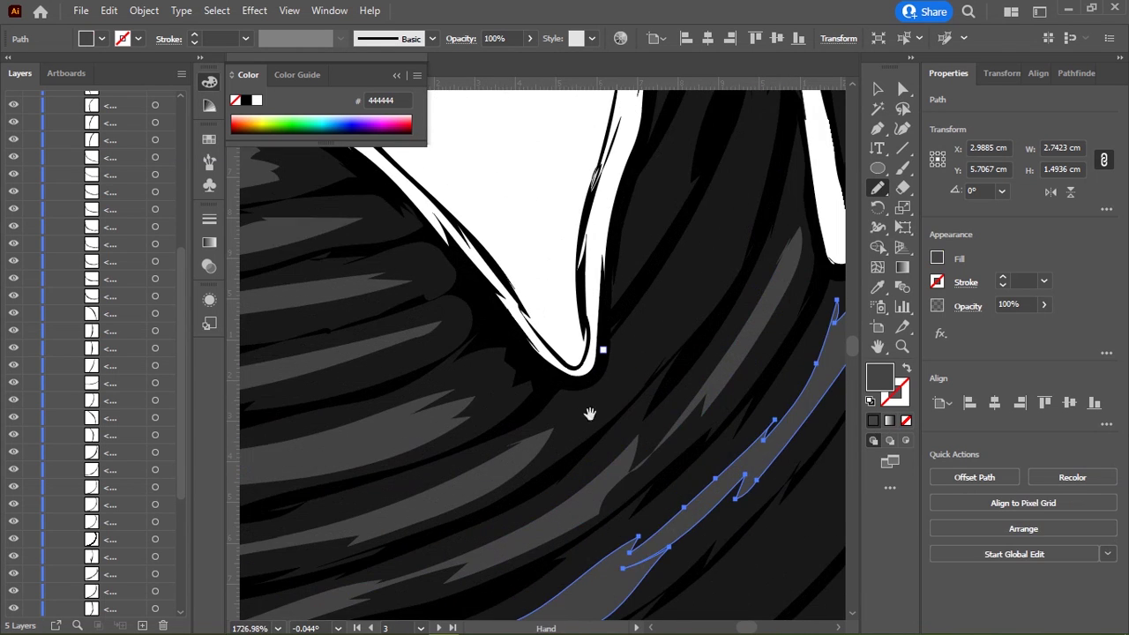
{"action": "left_click_drag", "start_coordinate": [530, 456], "coordinate": [658, 322]}
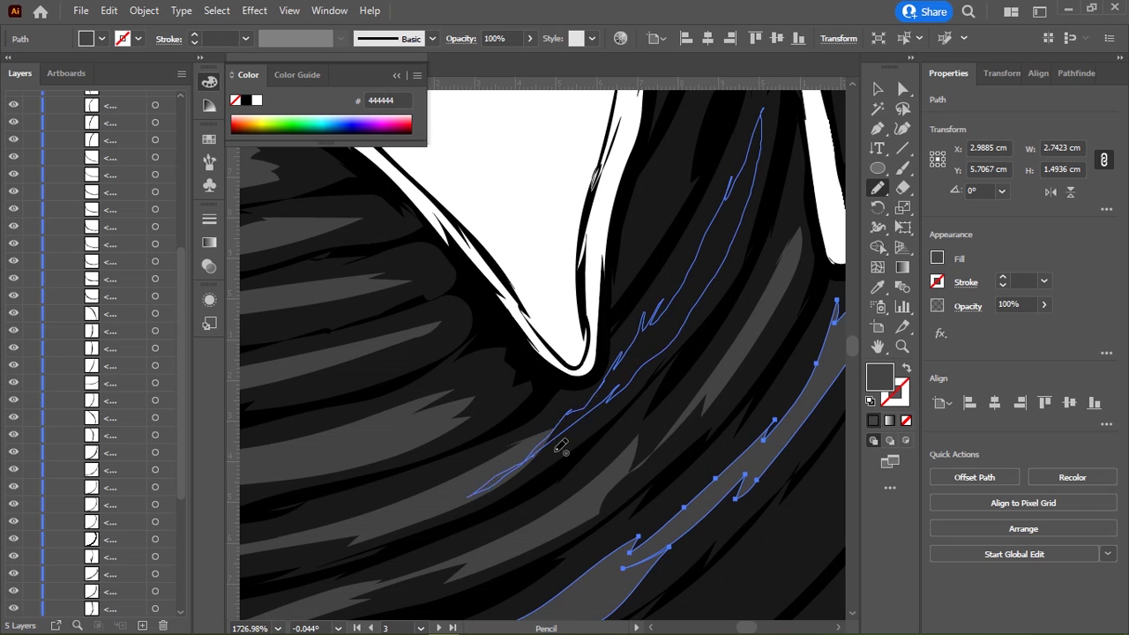
Step: Draw thin, short closed highlight strands on the next strand
{"action": "left_click_drag", "start_coordinate": [561, 446], "coordinate": [521, 497]}
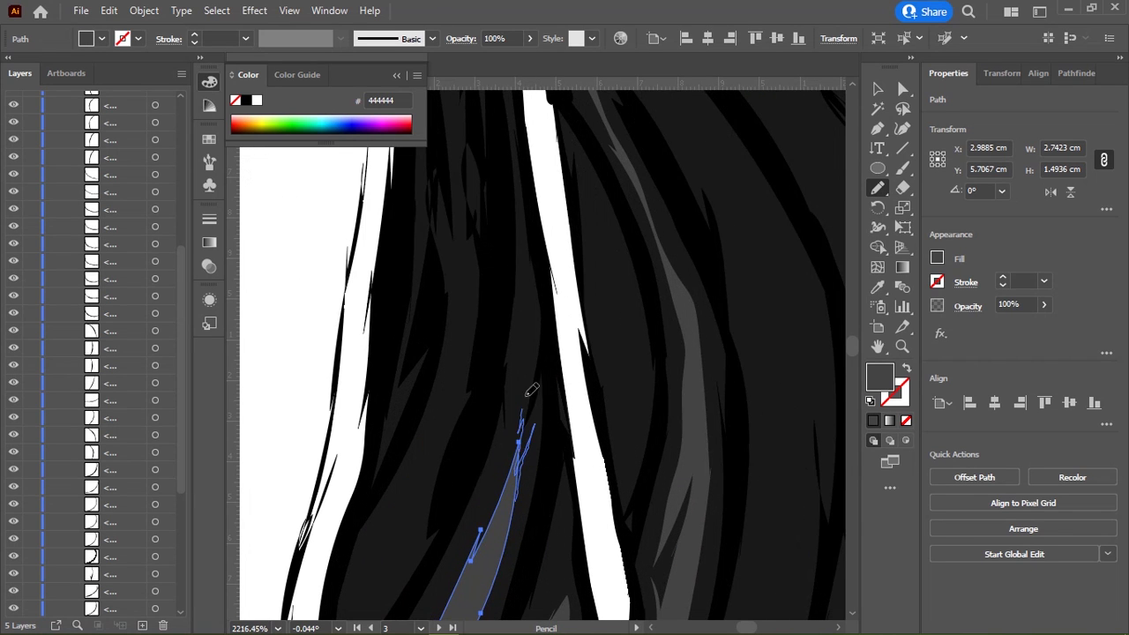
{"action": "mouse_move", "coordinate": [474, 565]}
{"action": "left_mouse_down"}
{"action": "mouse_move", "coordinate": [623, 259]}
{"action": "mouse_move", "coordinate": [479, 291]}
{"action": "mouse_move", "coordinate": [366, 598]}
{"action": "mouse_move", "coordinate": [488, 323]}
{"action": "left_mouse_up"}
{"action": "mouse_move", "coordinate": [476, 161]}
{"action": "left_mouse_down"}
{"action": "mouse_move", "coordinate": [587, 421]}
{"action": "mouse_move", "coordinate": [582, 277]}
{"action": "mouse_move", "coordinate": [512, 308]}
{"action": "mouse_move", "coordinate": [541, 375]}
{"action": "mouse_move", "coordinate": [439, 264]}
{"action": "left_mouse_up"}
{"action": "left_click_drag", "start_coordinate": [439, 265], "coordinate": [477, 357]}
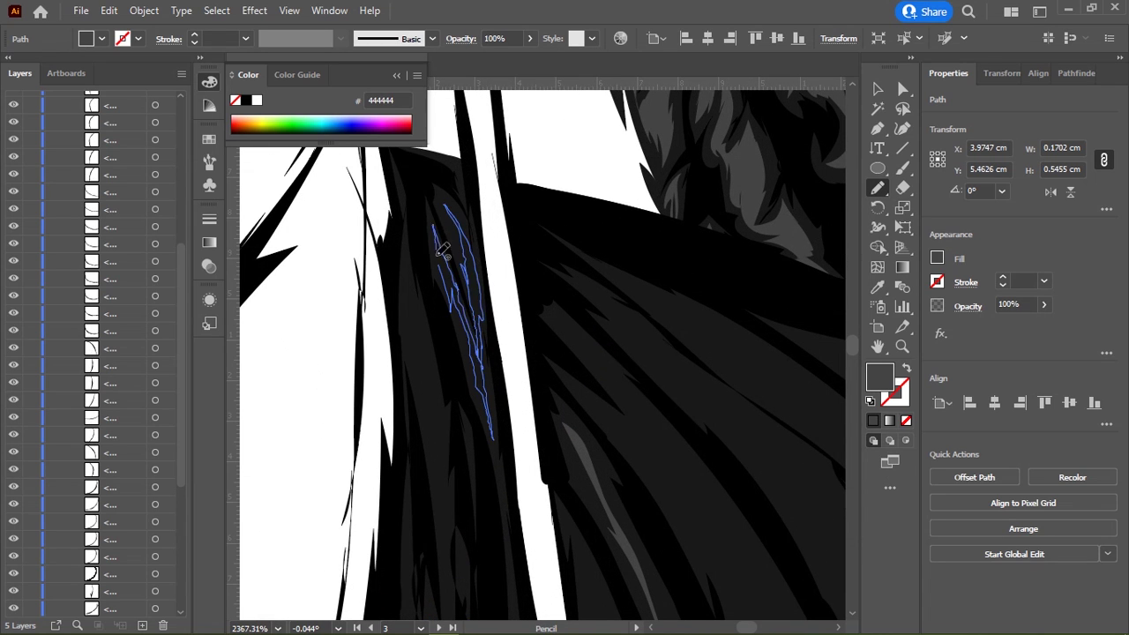
{"action": "left_click_drag", "start_coordinate": [441, 251], "coordinate": [443, 207]}
{"action": "left_click_drag", "start_coordinate": [406, 276], "coordinate": [424, 340]}
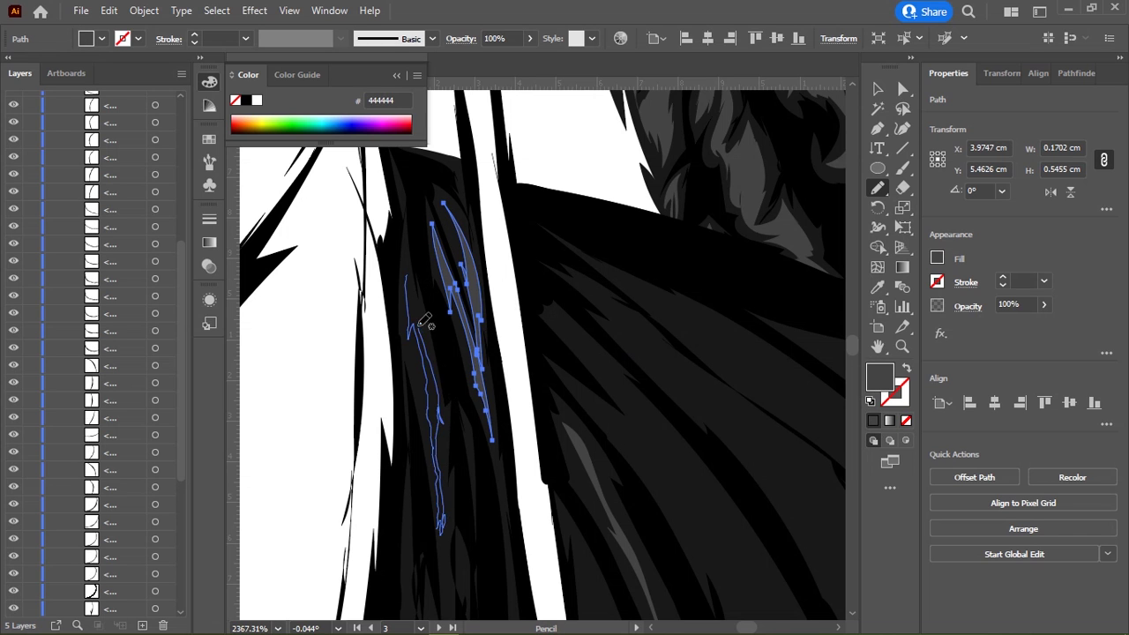
Step: Draw a tiny highlight and a grey strand freehand, then undo the last stroke
{"action": "scroll", "coordinate": [422, 327], "scroll_direction": "up", "scroll_amount": 5}
{"action": "scroll", "coordinate": [441, 331], "scroll_direction": "down", "scroll_amount": 3}
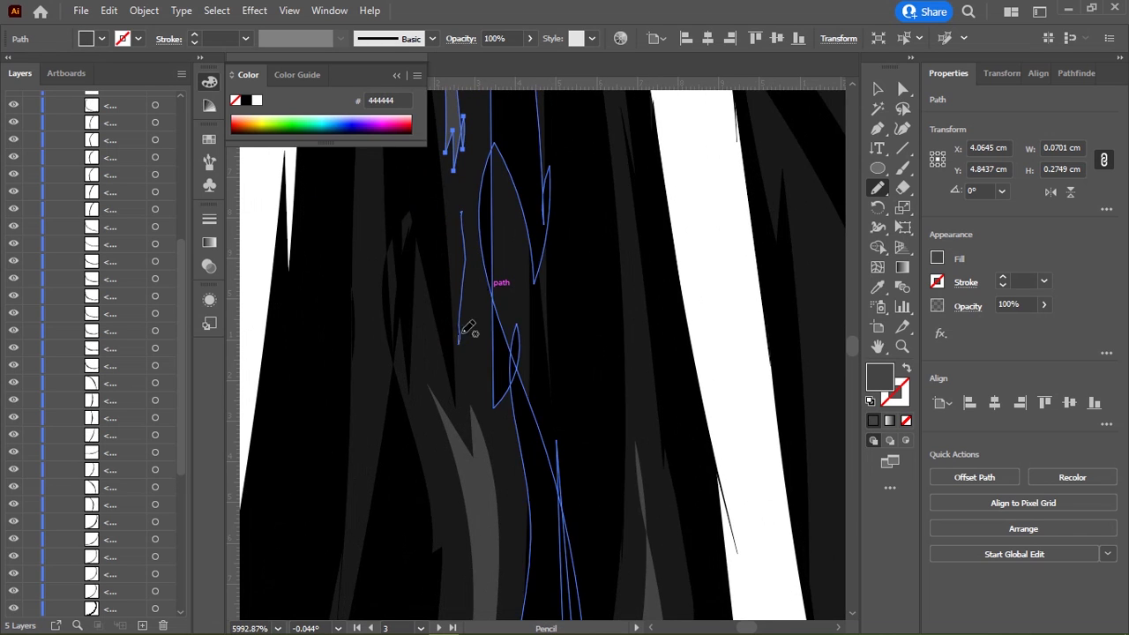
{"action": "left_click_drag", "start_coordinate": [461, 335], "coordinate": [451, 127]}
{"action": "left_click_drag", "start_coordinate": [501, 192], "coordinate": [505, 280]}
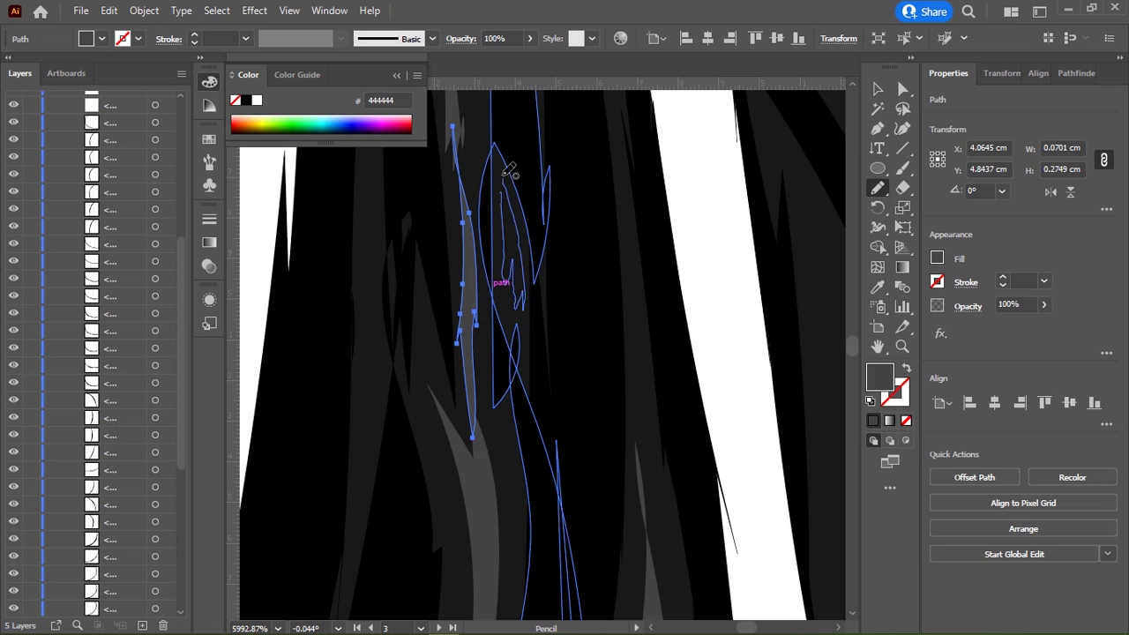
{"action": "key", "text": "ctrl+z"}
{"action": "scroll", "coordinate": [529, 265], "scroll_direction": "down", "scroll_amount": 3}
{"action": "scroll", "coordinate": [520, 327], "scroll_direction": "up", "scroll_amount": 3}
{"action": "scroll", "coordinate": [533, 400], "scroll_direction": "up", "scroll_amount": 3}
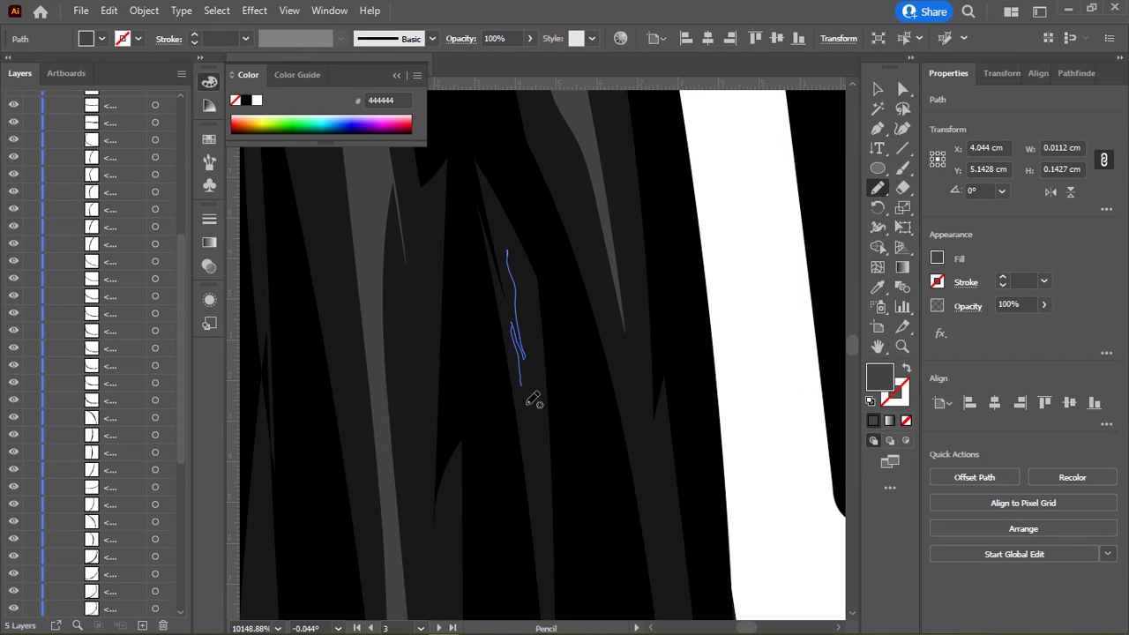
Step: Add a short highlight in the dark area and a narrow strand on the left
{"action": "mouse_move", "coordinate": [532, 400]}
{"action": "left_mouse_down"}
{"action": "mouse_move", "coordinate": [509, 231]}
{"action": "mouse_move", "coordinate": [634, 265]}
{"action": "left_mouse_up"}
{"action": "scroll", "coordinate": [529, 415], "scroll_direction": "down", "scroll_amount": 4}
{"action": "scroll", "coordinate": [528, 421], "scroll_direction": "down", "scroll_amount": 3}
{"action": "scroll", "coordinate": [528, 421], "scroll_direction": "up", "scroll_amount": 5}
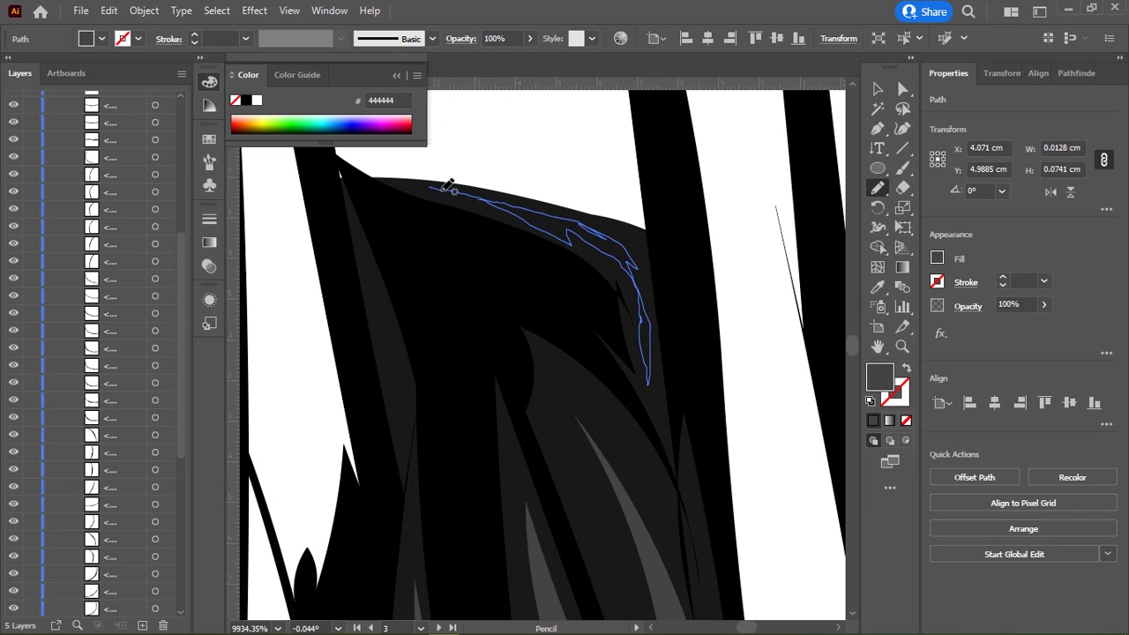
{"action": "left_click_drag", "start_coordinate": [448, 185], "coordinate": [432, 187]}
{"action": "mouse_move", "coordinate": [379, 313]}
{"action": "left_mouse_down"}
{"action": "mouse_move", "coordinate": [403, 397]}
{"action": "mouse_move", "coordinate": [358, 226]}
{"action": "left_mouse_up"}
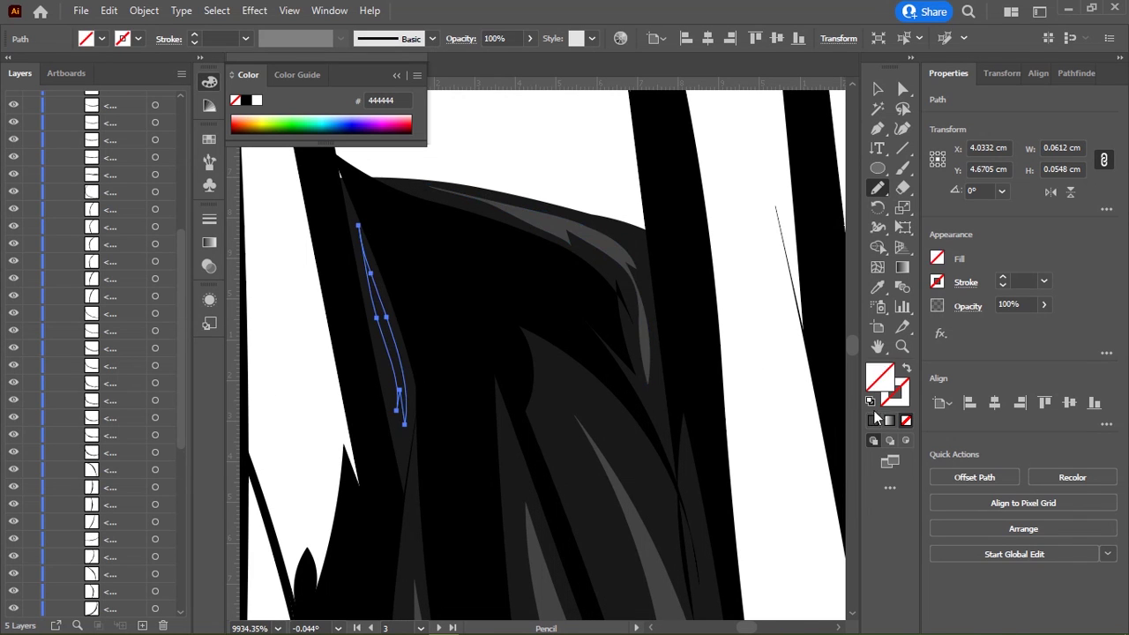
Step: Pencil over the large dark shape's top-left edge, then deselect and zoom out
{"action": "left_click", "coordinate": [874, 419]}
{"action": "left_click", "coordinate": [564, 353], "text": "ctrl"}
{"action": "scroll", "coordinate": [423, 282], "scroll_direction": "up", "scroll_amount": 3}
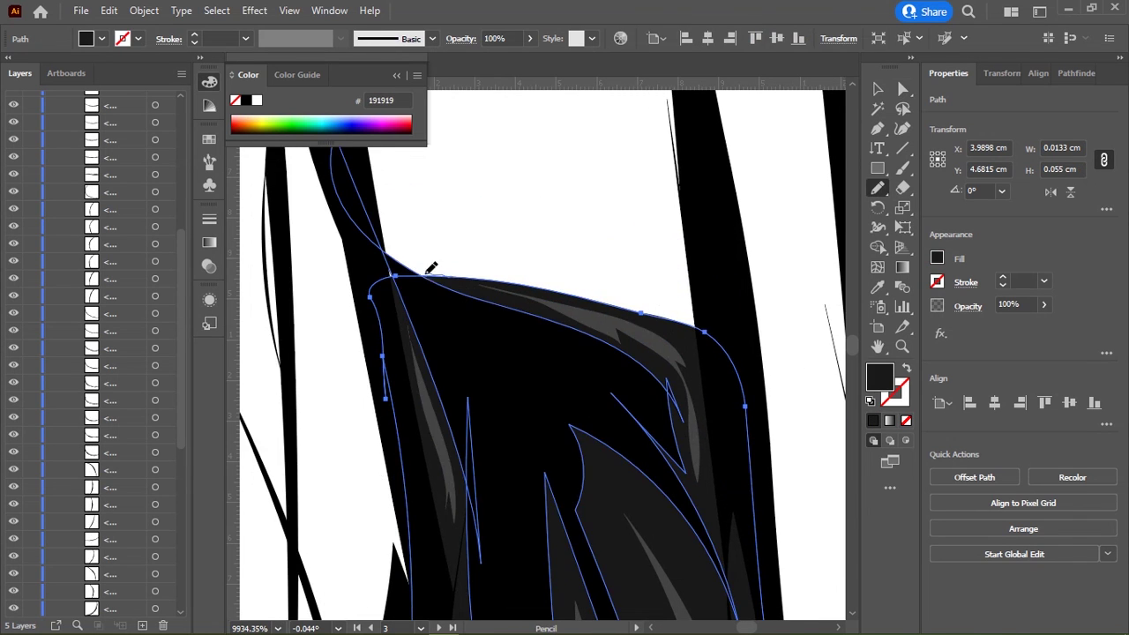
{"action": "scroll", "coordinate": [553, 374], "scroll_direction": "down", "scroll_amount": 2}
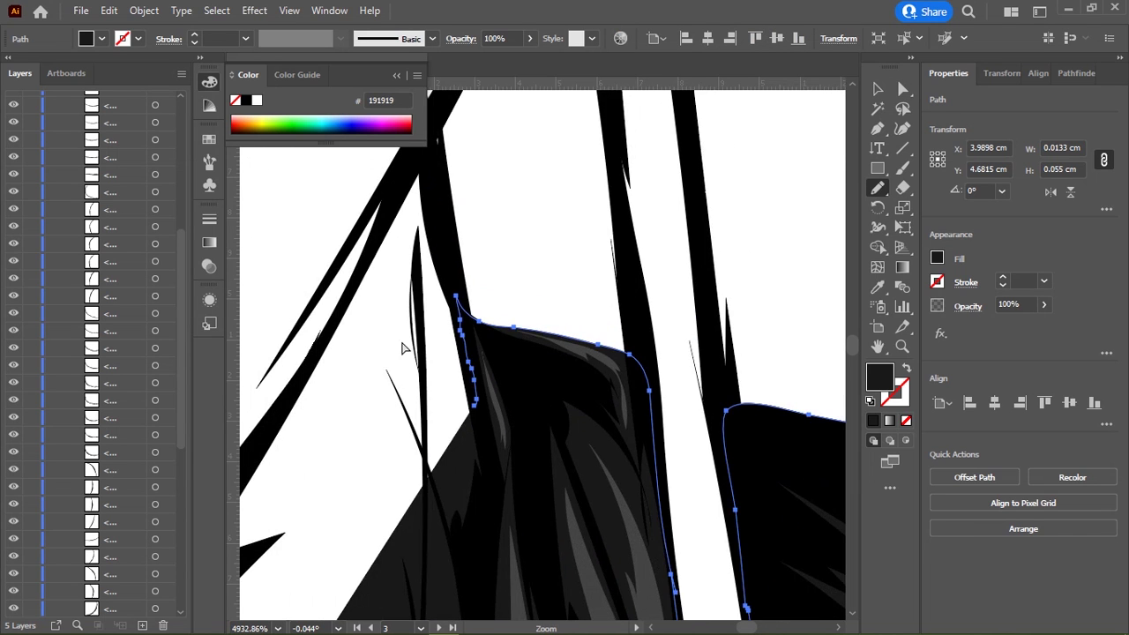
{"action": "scroll", "coordinate": [458, 345], "scroll_direction": "down", "scroll_amount": 2}
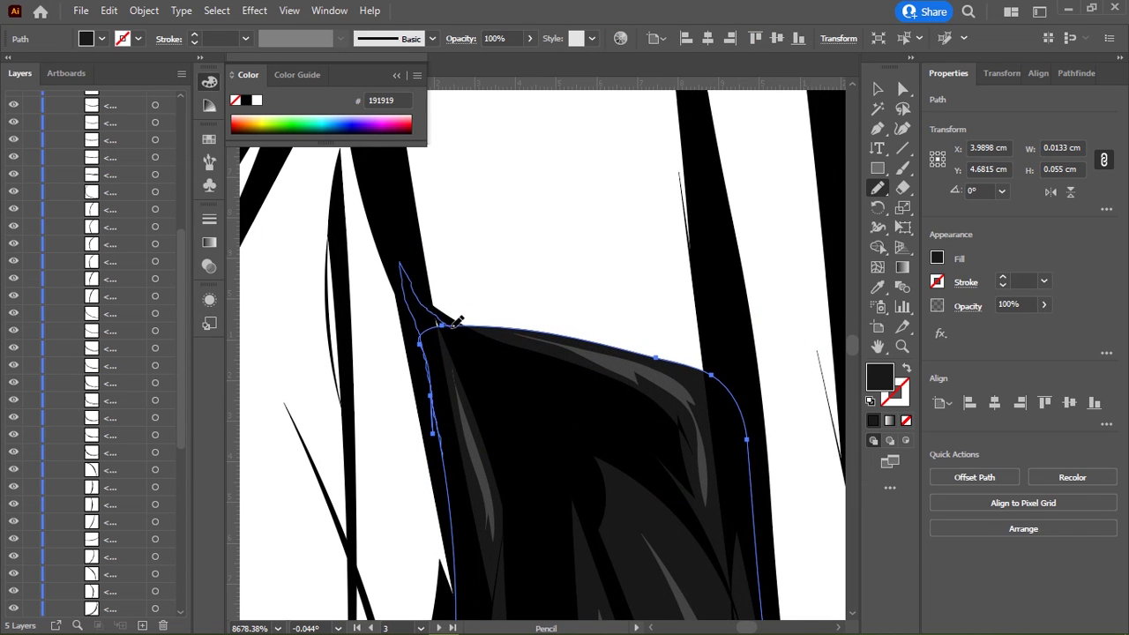
{"action": "left_click_drag", "start_coordinate": [454, 323], "coordinate": [530, 328]}
{"action": "scroll", "coordinate": [531, 328], "scroll_direction": "down", "scroll_amount": 1}
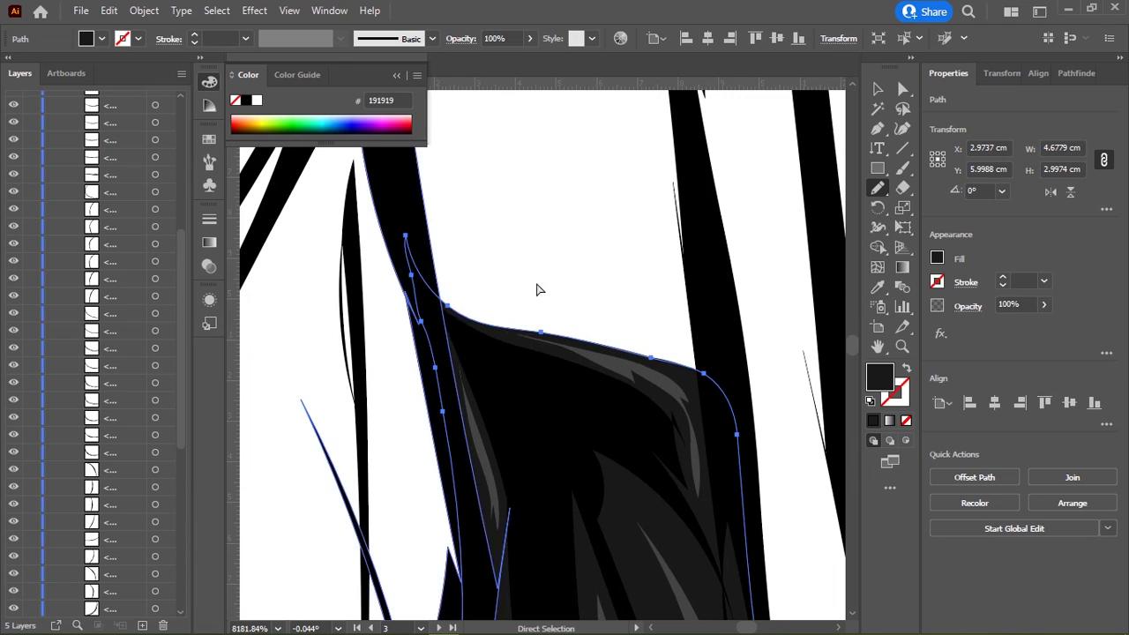
{"action": "key", "text": "ctrl+shift+a"}
{"action": "scroll", "coordinate": [536, 291], "scroll_direction": "down", "scroll_amount": 5}
{"action": "scroll", "coordinate": [521, 282], "scroll_direction": "down", "scroll_amount": 5}
{"action": "scroll", "coordinate": [507, 278], "scroll_direction": "down", "scroll_amount": 3}
Step: Draw a jagged grey highlight strand in the hair near the collar
{"action": "scroll", "coordinate": [507, 278], "scroll_direction": "up", "scroll_amount": 3}
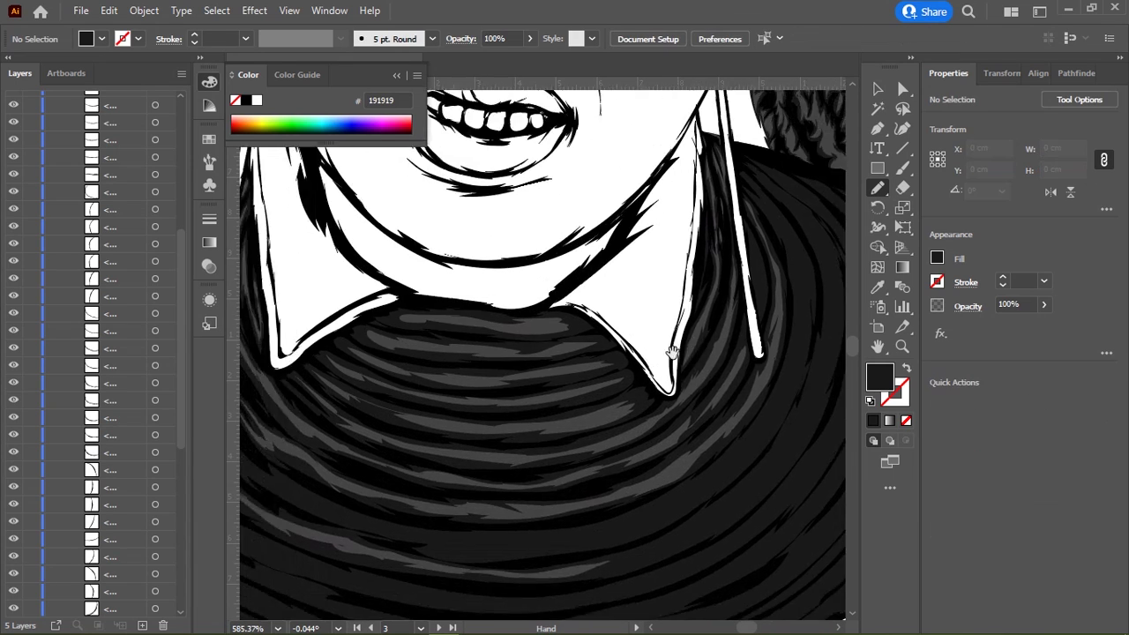
{"action": "scroll", "coordinate": [580, 327], "scroll_direction": "up", "scroll_amount": 5}
{"action": "left_click_drag", "start_coordinate": [543, 294], "coordinate": [571, 438]}
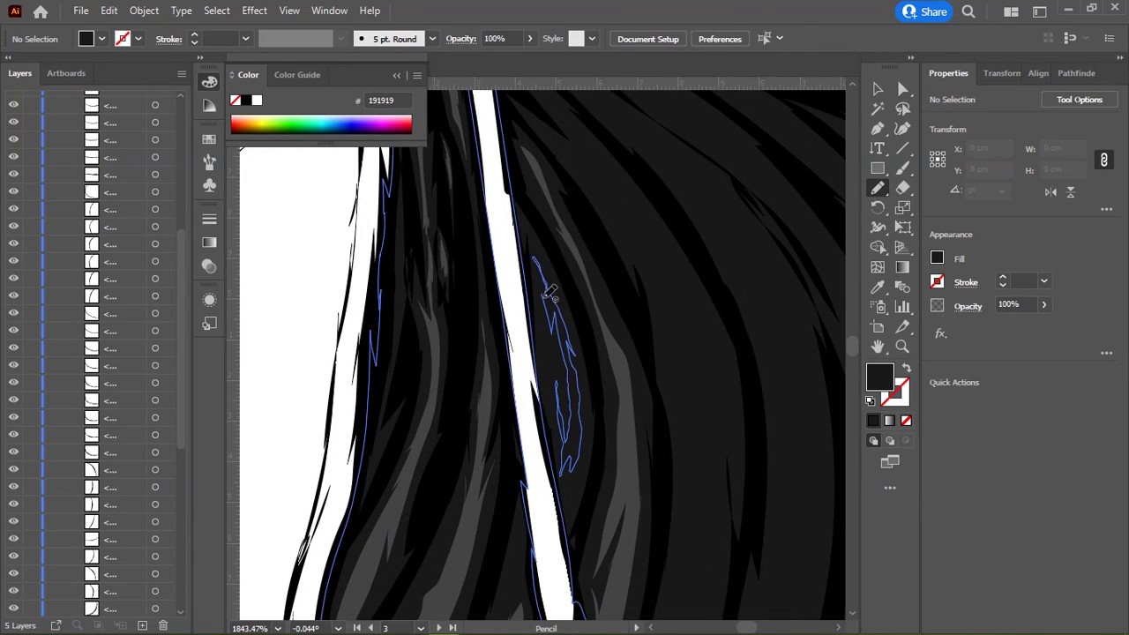
{"action": "scroll", "coordinate": [617, 373], "scroll_direction": "down", "scroll_amount": 5}
{"action": "mouse_move", "coordinate": [563, 362]}
{"action": "left_mouse_down"}
{"action": "mouse_move", "coordinate": [581, 395]}
{"action": "mouse_move", "coordinate": [418, 486]}
{"action": "left_mouse_up"}
{"action": "scroll", "coordinate": [583, 310], "scroll_direction": "up", "scroll_amount": 2}
Step: Draw two thin freehand highlights along the neck ring strand
{"action": "key", "text": "n"}
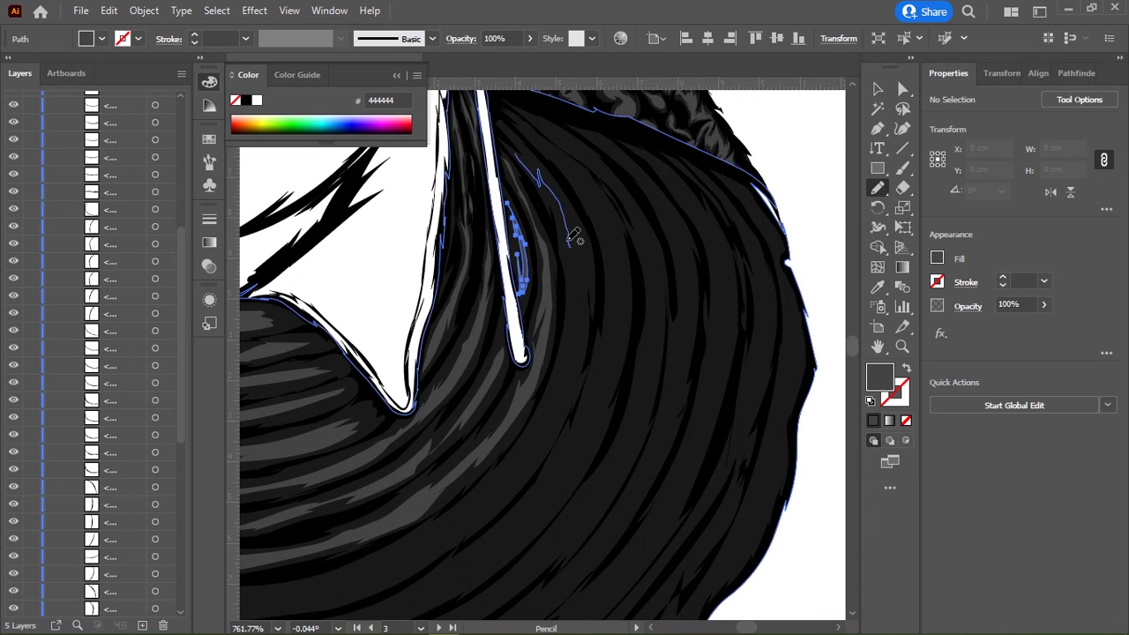
{"action": "left_click_drag", "start_coordinate": [461, 533], "coordinate": [588, 295]}
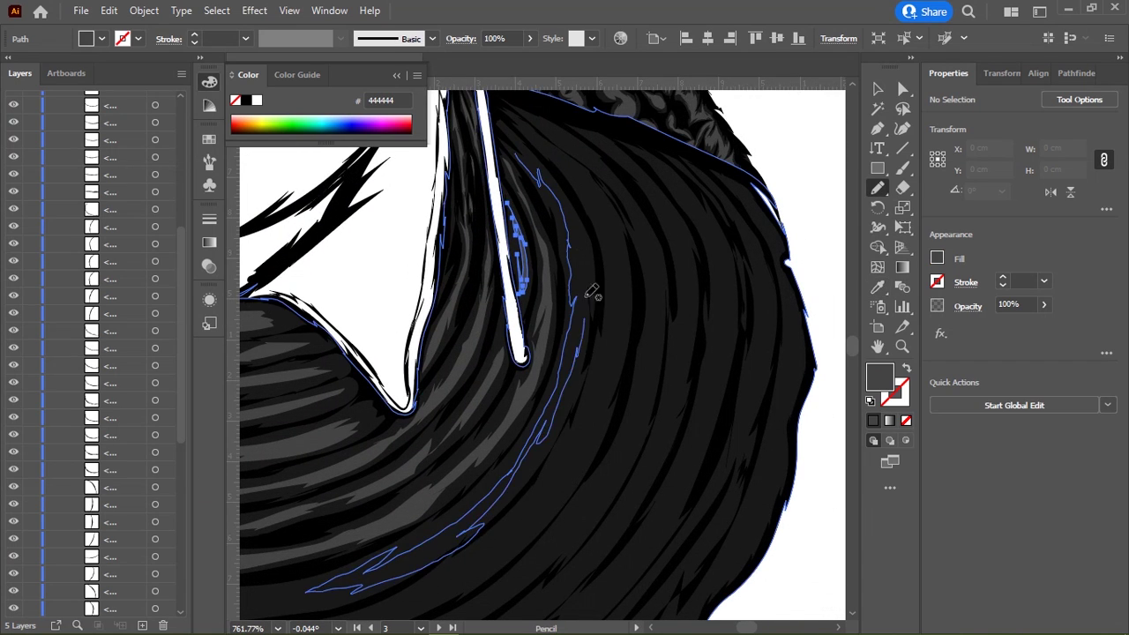
{"action": "left_click_drag", "start_coordinate": [518, 130], "coordinate": [520, 134]}
{"action": "left_click_drag", "start_coordinate": [392, 575], "coordinate": [468, 394]}
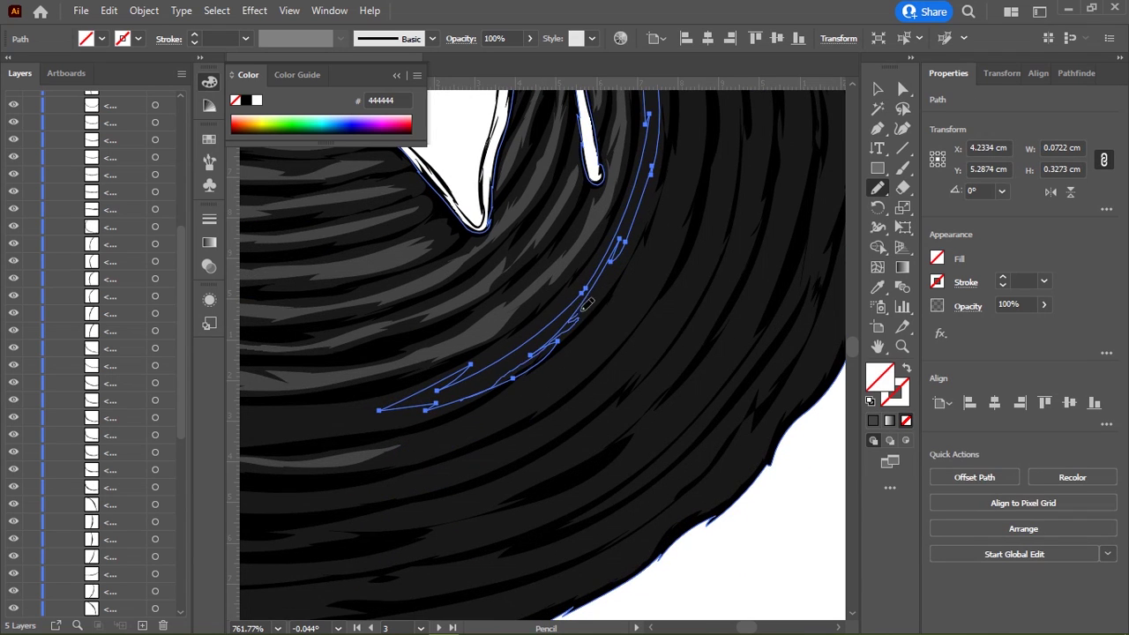
{"action": "left_click_drag", "start_coordinate": [608, 305], "coordinate": [521, 396]}
{"action": "mouse_move", "coordinate": [265, 554]}
{"action": "left_mouse_down"}
{"action": "mouse_move", "coordinate": [547, 408]}
{"action": "mouse_move", "coordinate": [572, 347]}
{"action": "left_mouse_up"}
{"action": "left_click_drag", "start_coordinate": [257, 545], "coordinate": [256, 547]}
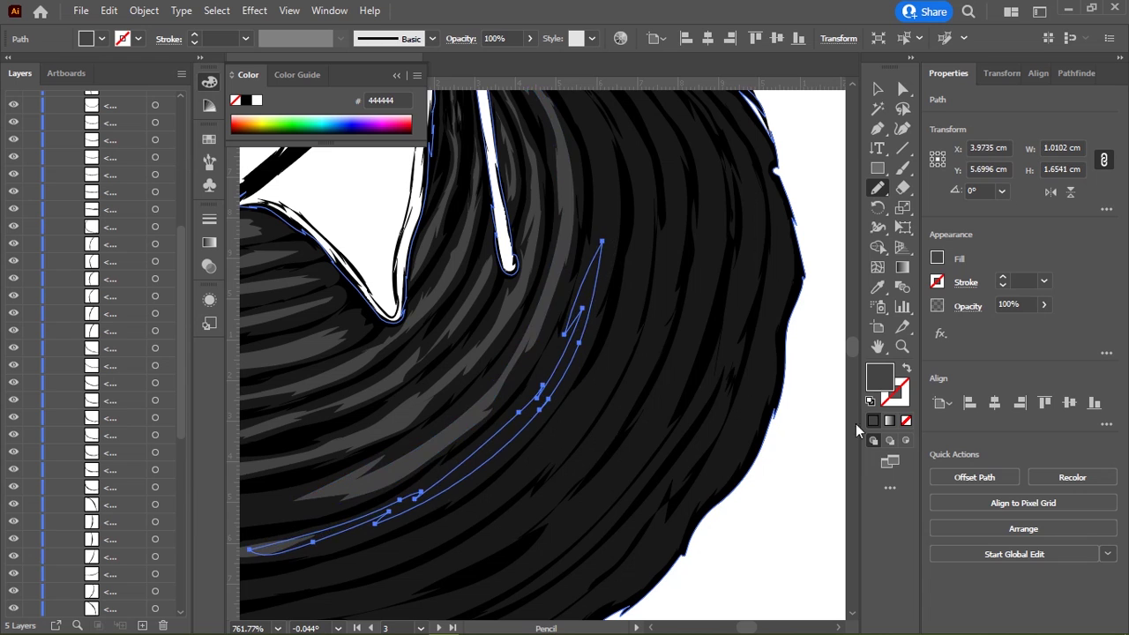
Step: Add a short highlight stroke higher up, merging it into the selected strand
{"action": "scroll", "coordinate": [474, 310], "scroll_direction": "up", "scroll_amount": 5}
{"action": "scroll", "coordinate": [532, 330], "scroll_direction": "up", "scroll_amount": 2}
{"action": "left_click_drag", "start_coordinate": [390, 207], "coordinate": [453, 251]}
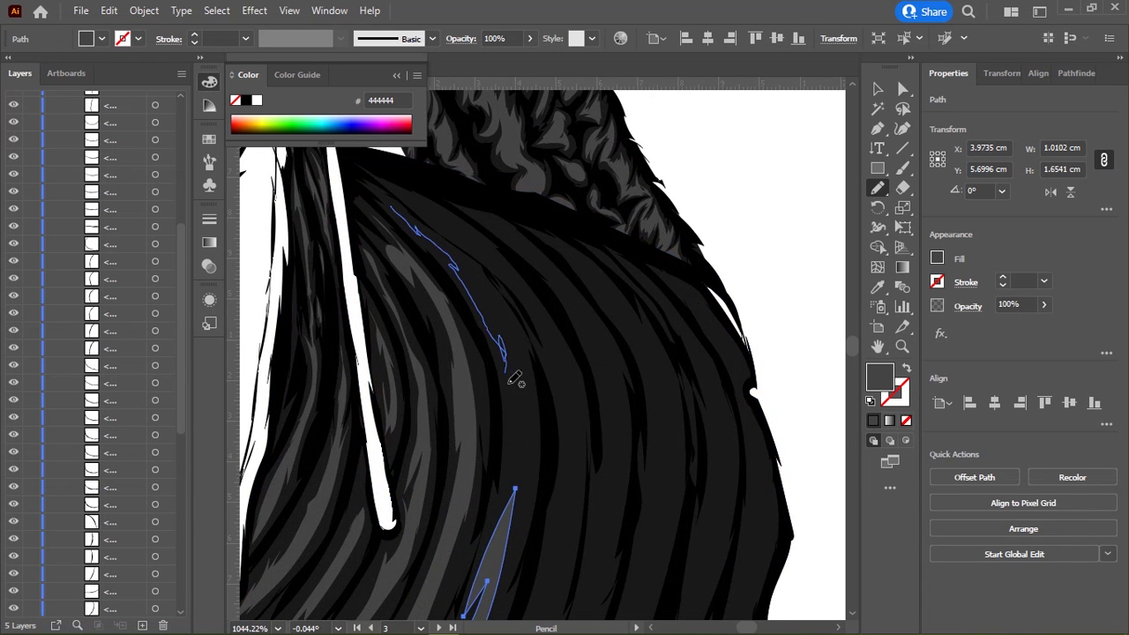
{"action": "left_click_drag", "start_coordinate": [498, 556], "coordinate": [496, 303]}
{"action": "left_click_drag", "start_coordinate": [411, 205], "coordinate": [413, 203]}
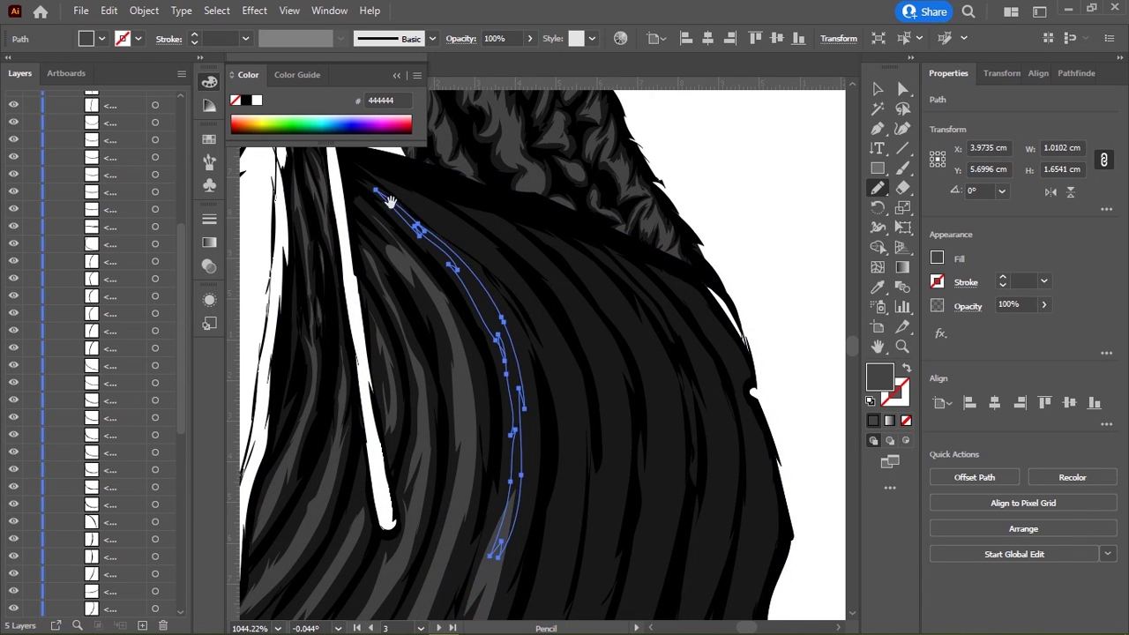
Step: Reshape the selected grey strand's edges and extend its right side
{"action": "scroll", "coordinate": [448, 196], "scroll_direction": "up", "scroll_amount": 1}
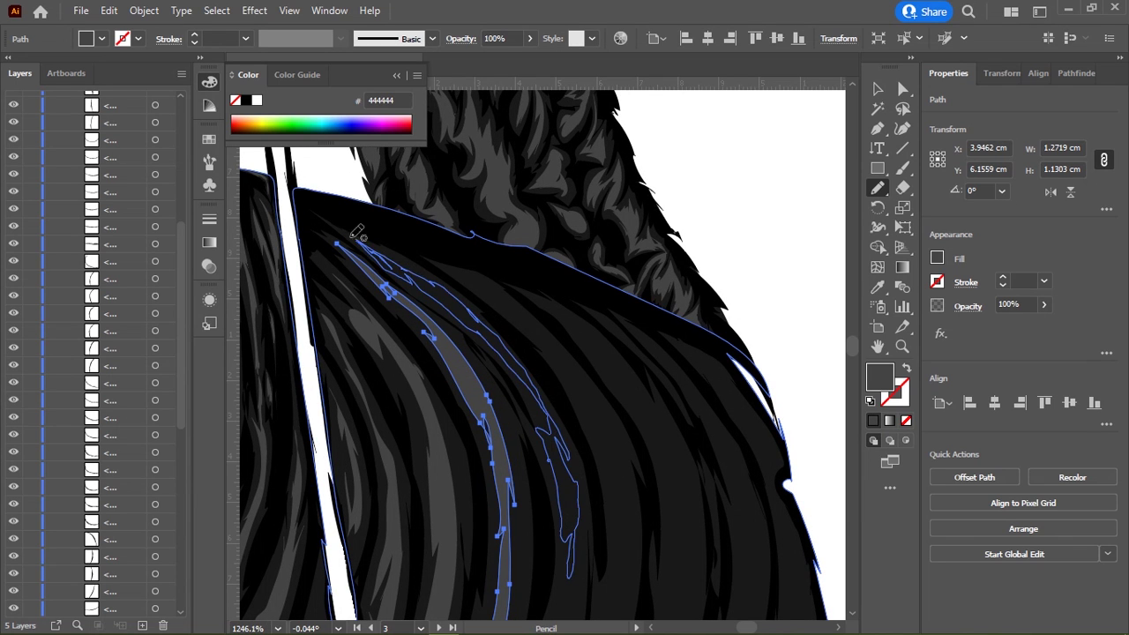
{"action": "left_click_drag", "start_coordinate": [357, 231], "coordinate": [358, 231]}
{"action": "scroll", "coordinate": [395, 217], "scroll_direction": "down", "scroll_amount": 2}
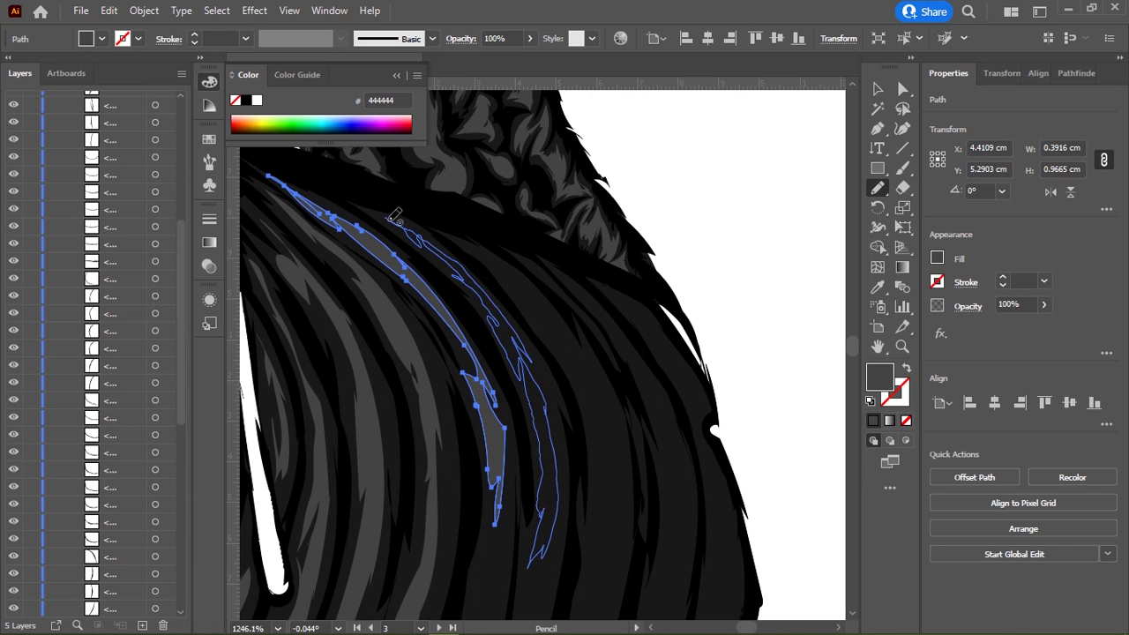
{"action": "left_click_drag", "start_coordinate": [394, 215], "coordinate": [394, 216]}
{"action": "left_click_drag", "start_coordinate": [571, 389], "coordinate": [512, 334]}
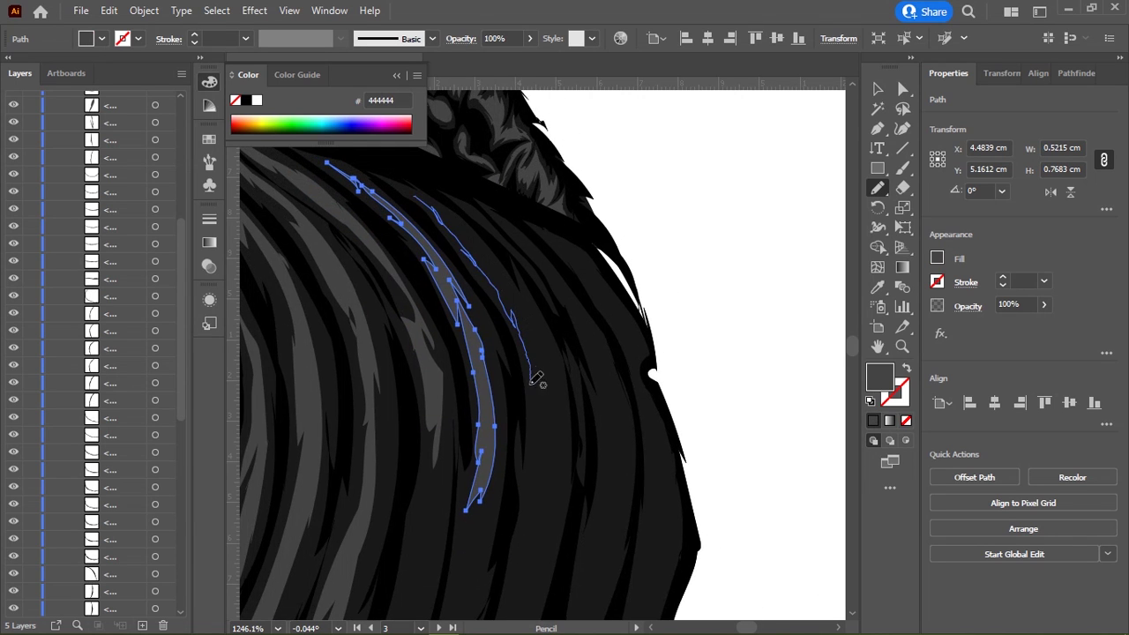
{"action": "left_click_drag", "start_coordinate": [535, 549], "coordinate": [524, 291]}
{"action": "left_click_drag", "start_coordinate": [427, 194], "coordinate": [429, 196]}
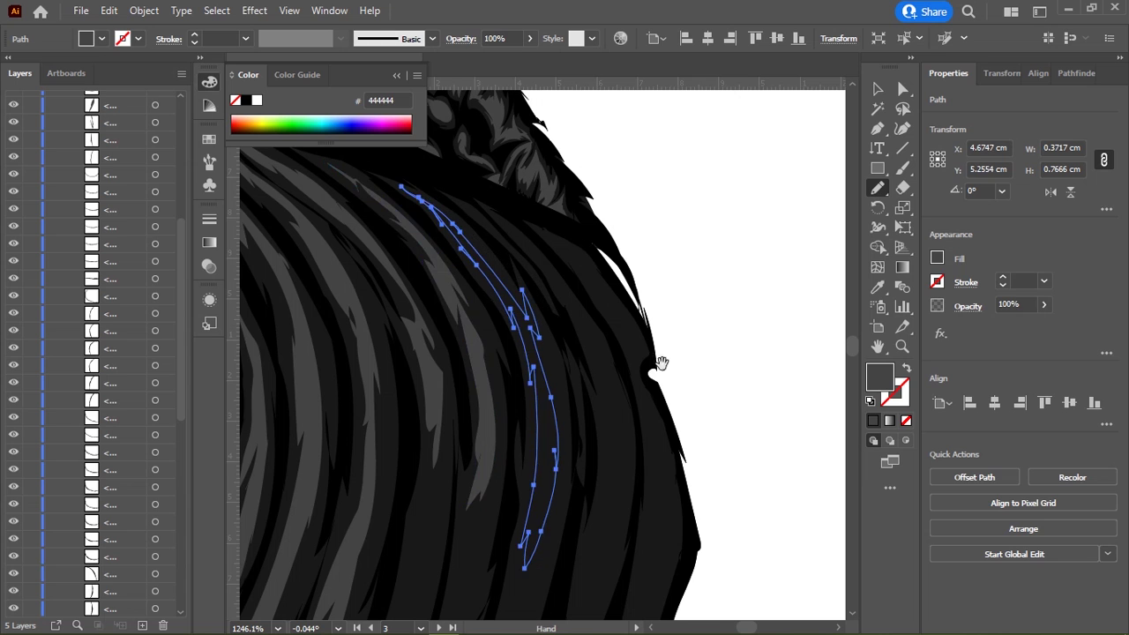
{"action": "scroll", "coordinate": [509, 262], "scroll_direction": "up", "scroll_amount": 5}
{"action": "left_click_drag", "start_coordinate": [405, 267], "coordinate": [451, 304]}
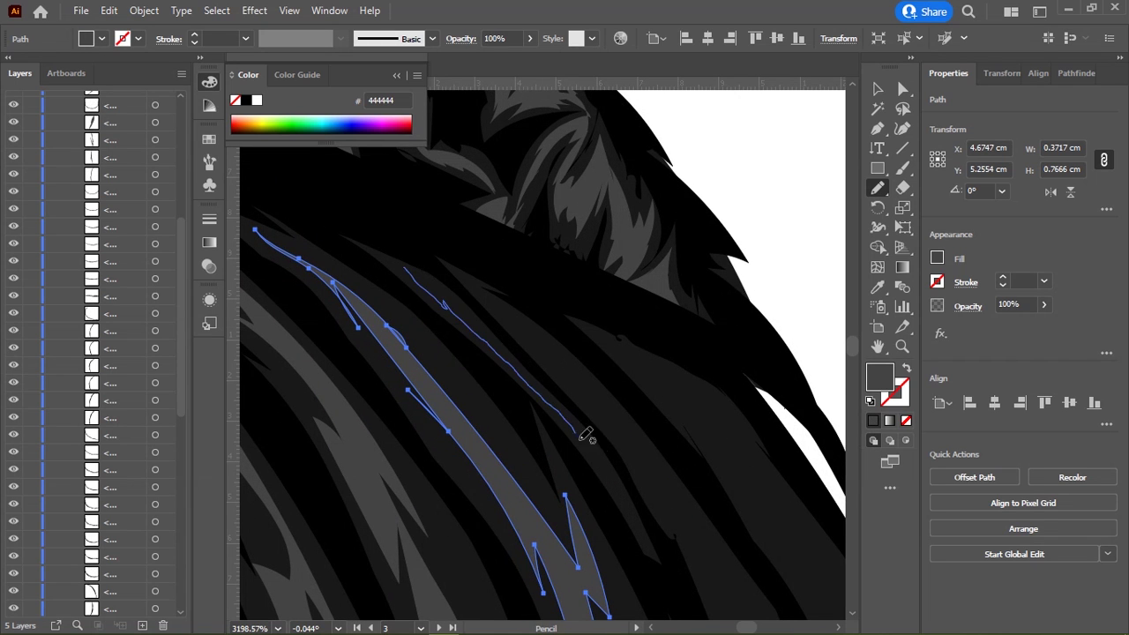
{"action": "left_click_drag", "start_coordinate": [407, 265], "coordinate": [408, 265]}
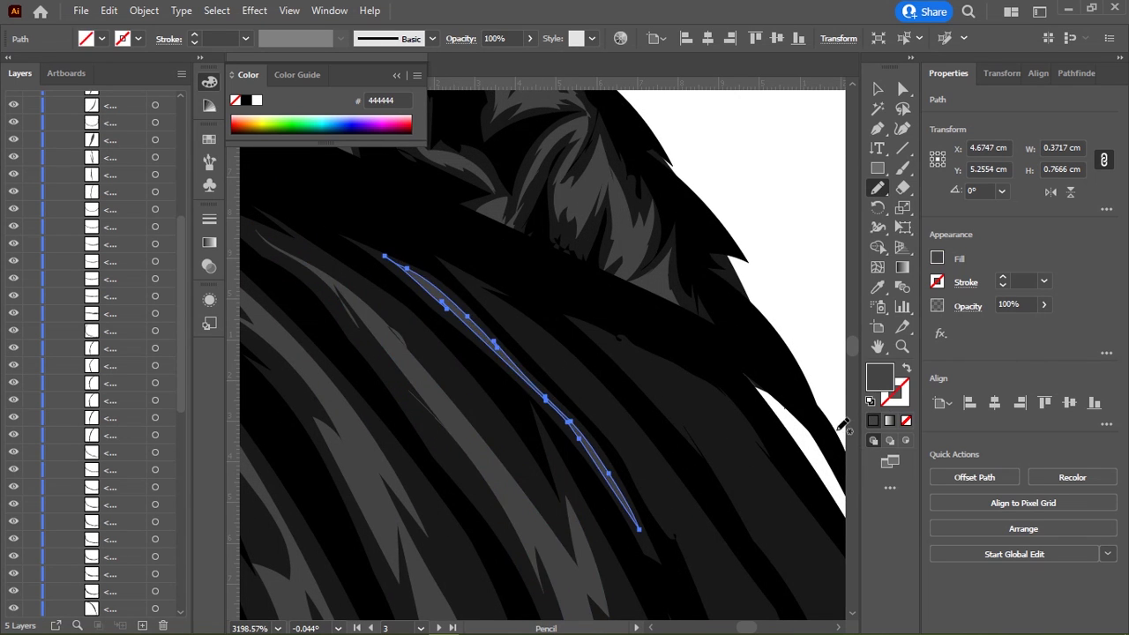
Step: Draw a new thin highlight strand on the neck ring
{"action": "scroll", "coordinate": [449, 350], "scroll_direction": "down", "scroll_amount": 5}
{"action": "scroll", "coordinate": [587, 348], "scroll_direction": "up", "scroll_amount": 2}
{"action": "scroll", "coordinate": [603, 330], "scroll_direction": "up", "scroll_amount": 5}
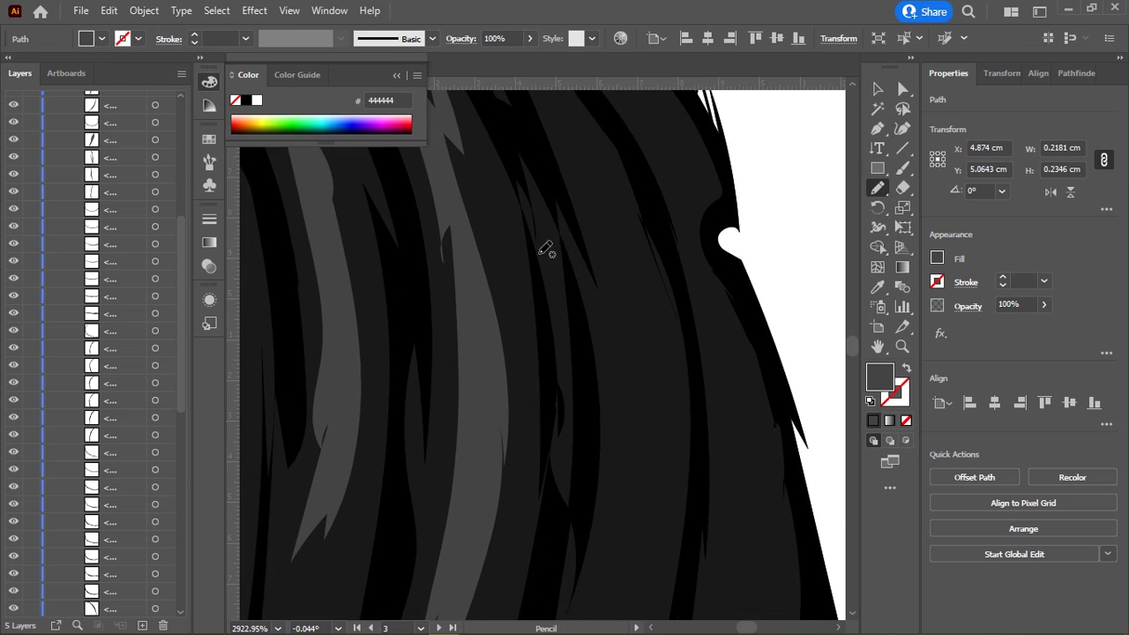
{"action": "left_click_drag", "start_coordinate": [542, 228], "coordinate": [567, 366]}
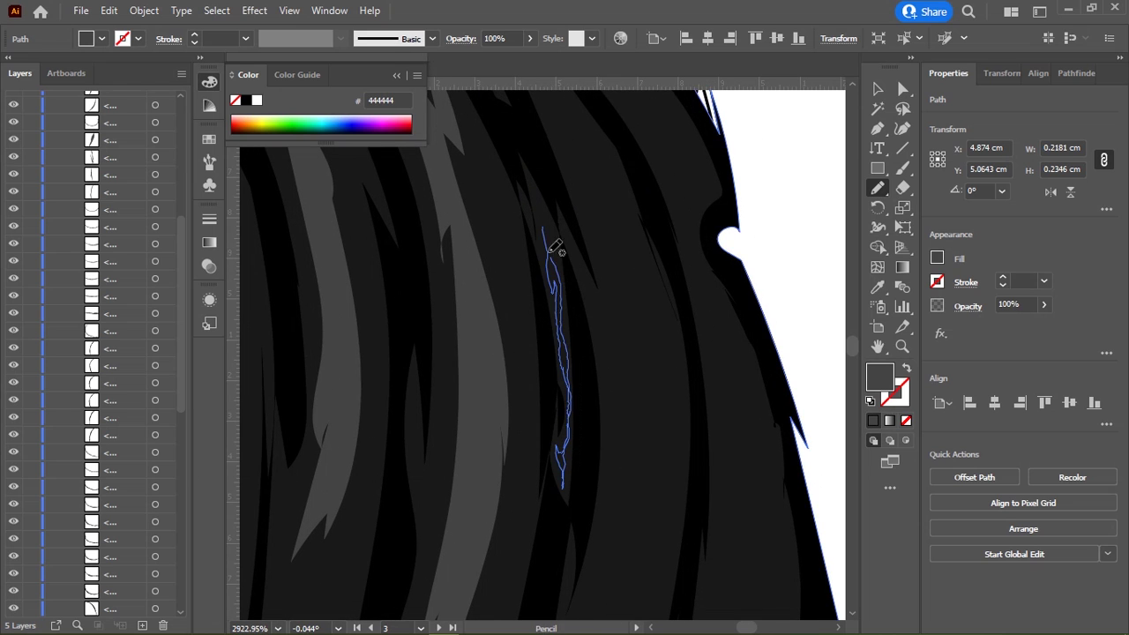
{"action": "left_click_drag", "start_coordinate": [554, 247], "coordinate": [545, 231]}
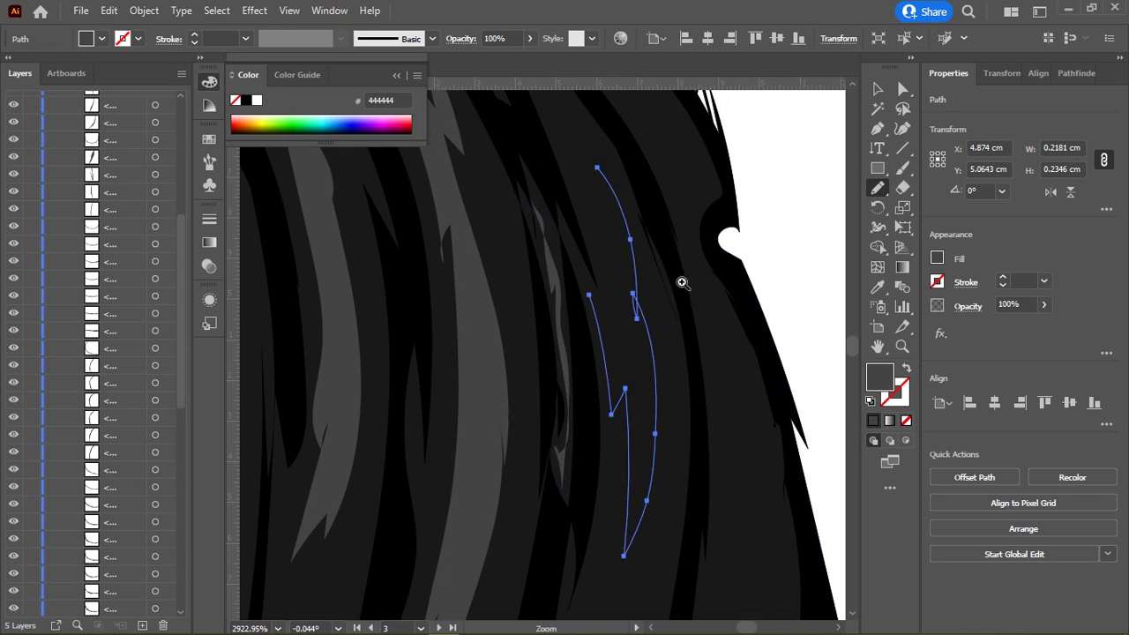
Step: Redraw that strand shorter near the shoulder edge
{"action": "scroll", "coordinate": [682, 282], "scroll_direction": "down", "scroll_amount": 1}
{"action": "scroll", "coordinate": [453, 253], "scroll_direction": "up", "scroll_amount": 3}
{"action": "scroll", "coordinate": [453, 253], "scroll_direction": "up", "scroll_amount": 3}
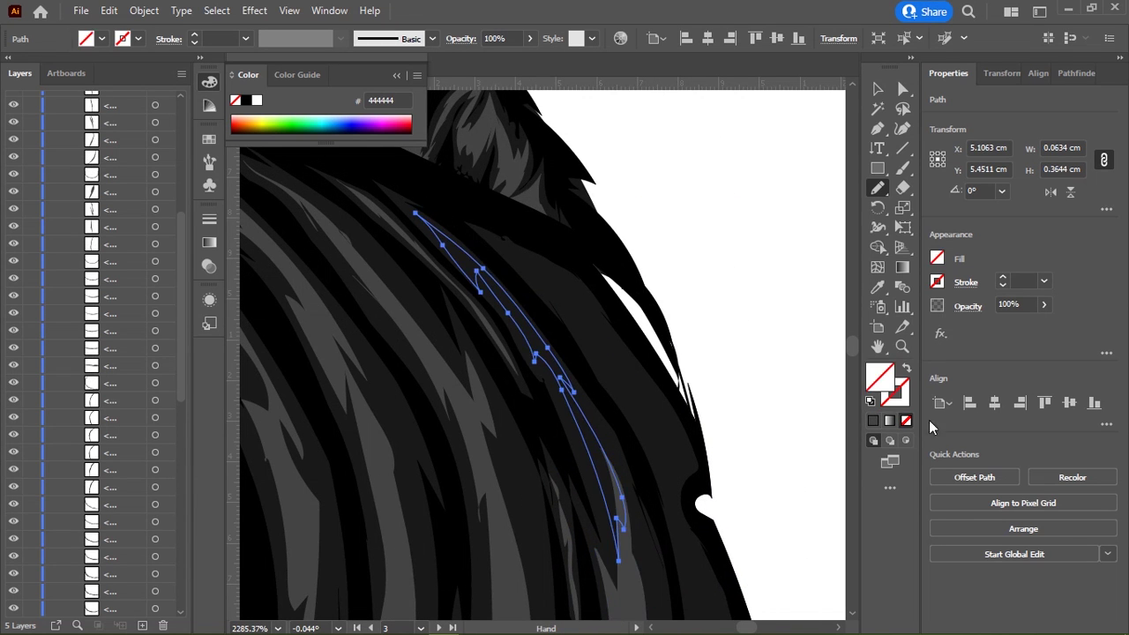
{"action": "scroll", "coordinate": [459, 238], "scroll_direction": "down", "scroll_amount": 1}
{"action": "scroll", "coordinate": [494, 261], "scroll_direction": "down", "scroll_amount": 2}
{"action": "scroll", "coordinate": [522, 279], "scroll_direction": "down", "scroll_amount": 1}
{"action": "left_click_drag", "start_coordinate": [518, 282], "coordinate": [575, 356]}
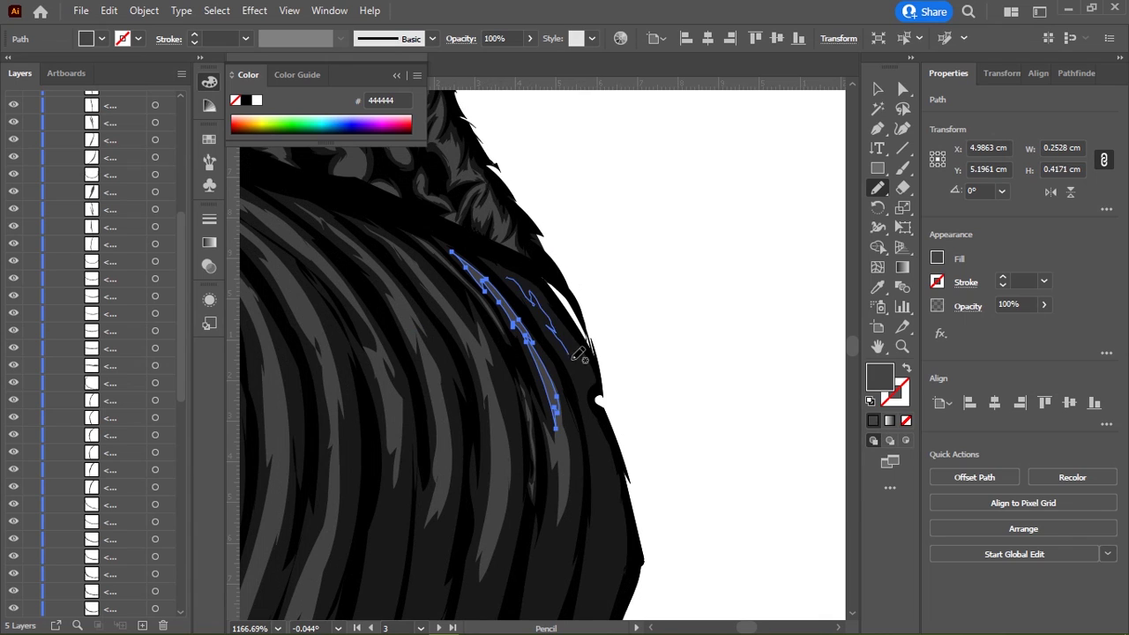
{"action": "left_click_drag", "start_coordinate": [503, 262], "coordinate": [499, 267]}
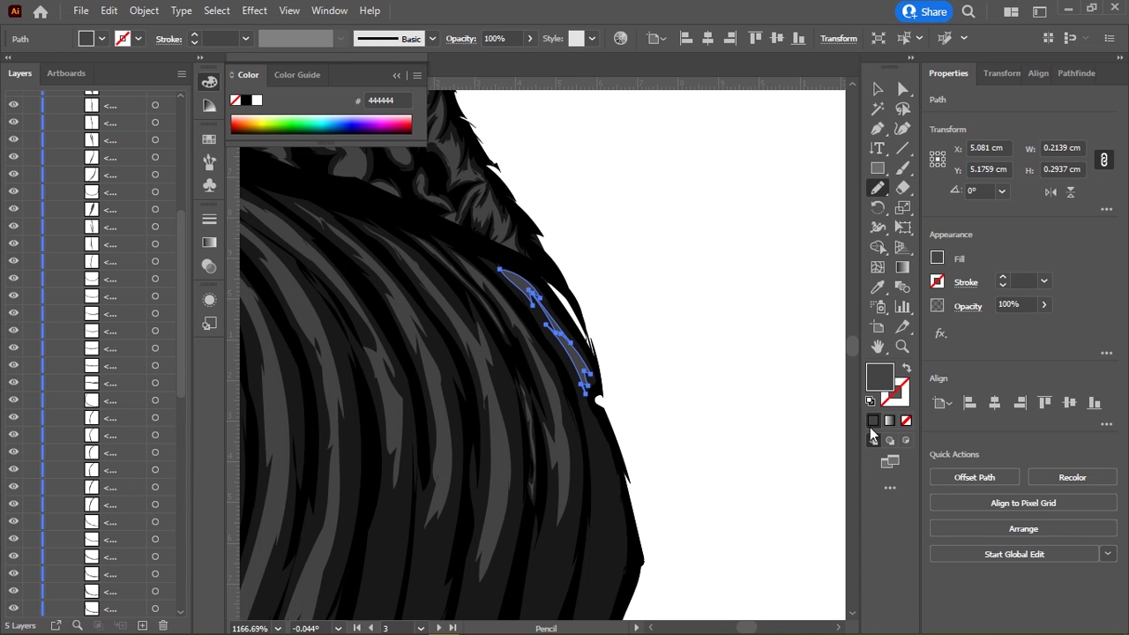
Step: Draw a long closed strand down the neck ring filled with #444444
{"action": "scroll", "coordinate": [484, 333], "scroll_direction": "down", "scroll_amount": 3}
{"action": "mouse_move", "coordinate": [591, 199]}
{"action": "left_mouse_down"}
{"action": "mouse_move", "coordinate": [529, 450]}
{"action": "mouse_move", "coordinate": [586, 143]}
{"action": "left_mouse_up"}
{"action": "key", "text": "space"}
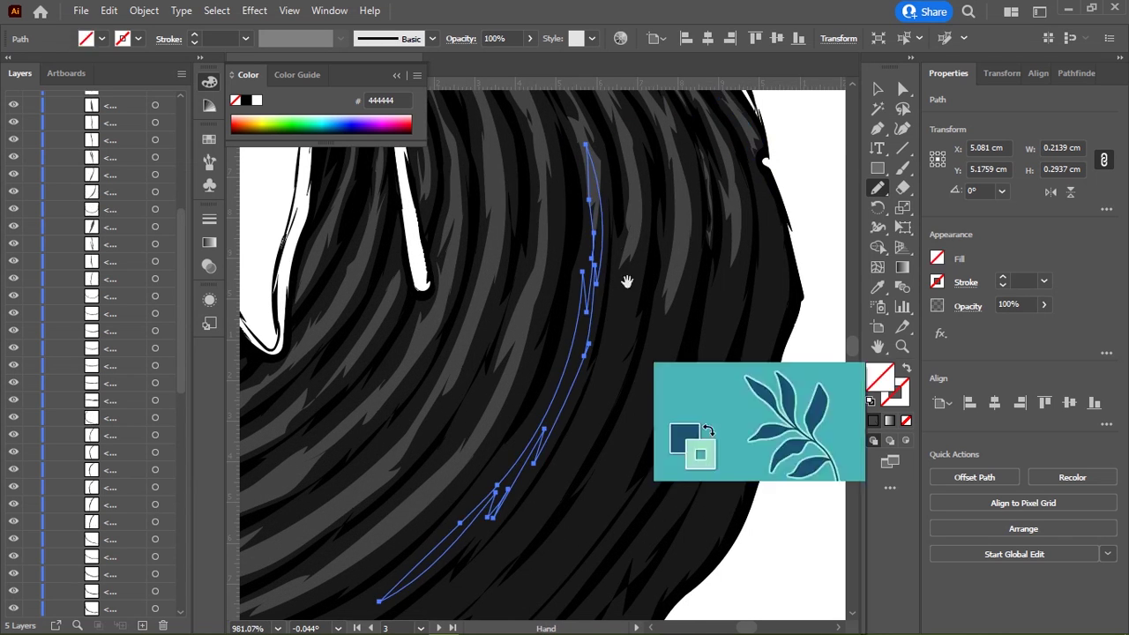
{"action": "key", "text": "comma"}
{"action": "left_click_drag", "start_coordinate": [628, 240], "coordinate": [575, 448]}
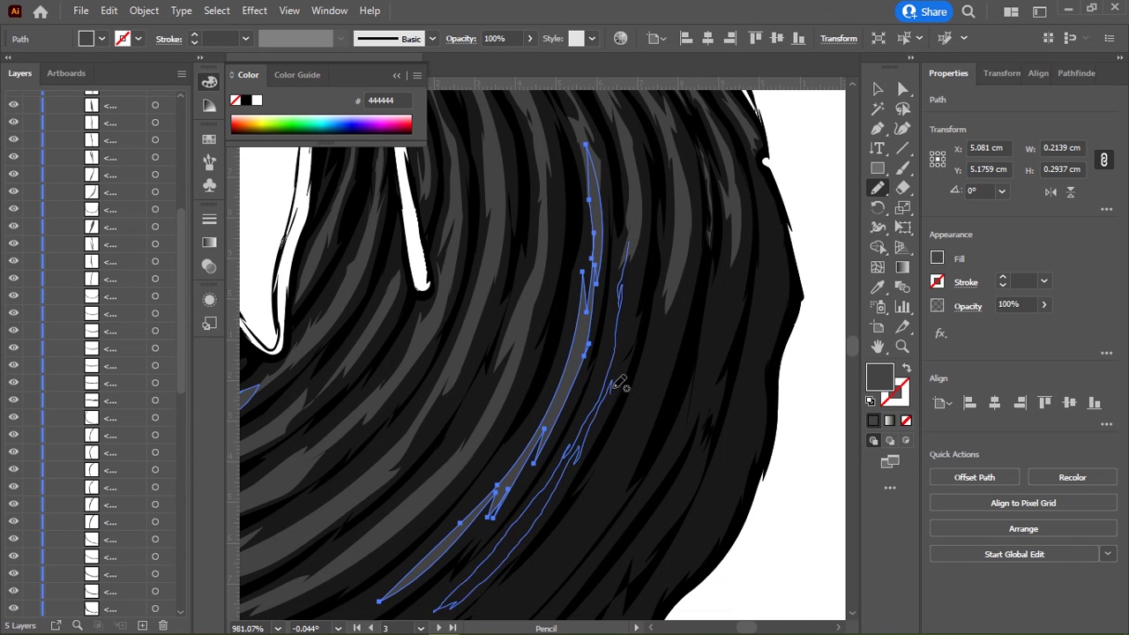
{"action": "left_click_drag", "start_coordinate": [459, 601], "coordinate": [630, 234]}
Step: Add two more closed grey strands along the coil and near the ring's edge
{"action": "scroll", "coordinate": [618, 154], "scroll_direction": "down", "scroll_amount": 3}
{"action": "mouse_move", "coordinate": [618, 155]}
{"action": "left_mouse_down"}
{"action": "mouse_move", "coordinate": [461, 474]}
{"action": "mouse_move", "coordinate": [622, 194]}
{"action": "mouse_move", "coordinate": [624, 100]}
{"action": "left_mouse_up"}
{"action": "key", "text": "comma"}
{"action": "scroll", "coordinate": [587, 356], "scroll_direction": "down", "scroll_amount": 5}
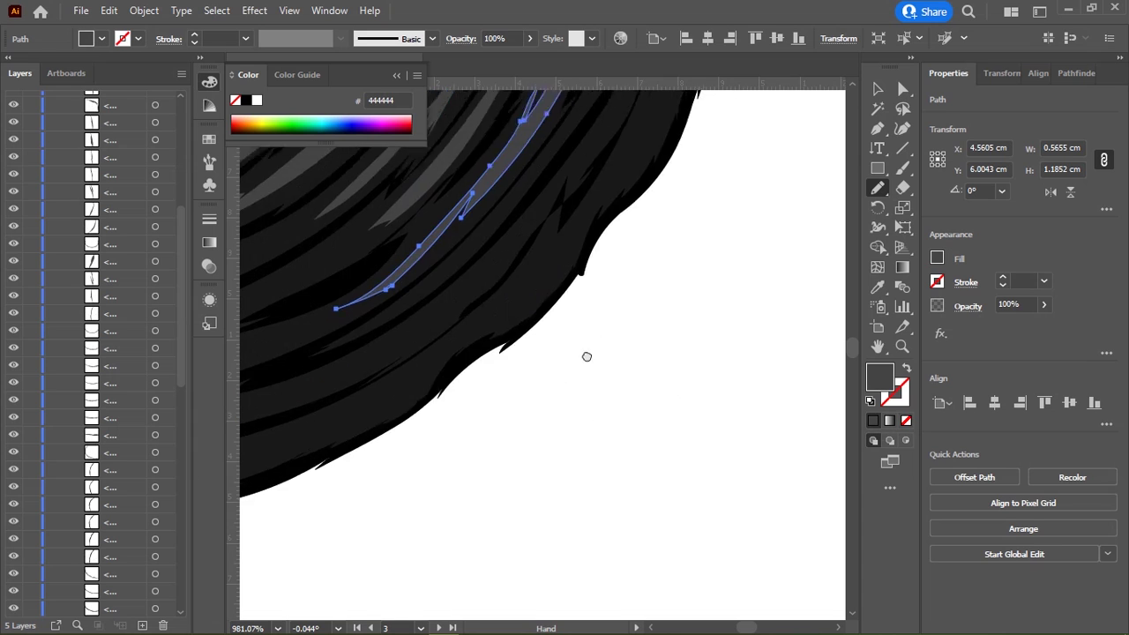
{"action": "scroll", "coordinate": [588, 356], "scroll_direction": "up", "scroll_amount": 2}
{"action": "left_click_drag", "start_coordinate": [291, 538], "coordinate": [353, 507]}
{"action": "mouse_move", "coordinate": [527, 347]}
{"action": "left_mouse_down"}
{"action": "mouse_move", "coordinate": [576, 302]}
{"action": "mouse_move", "coordinate": [303, 542]}
{"action": "left_mouse_up"}
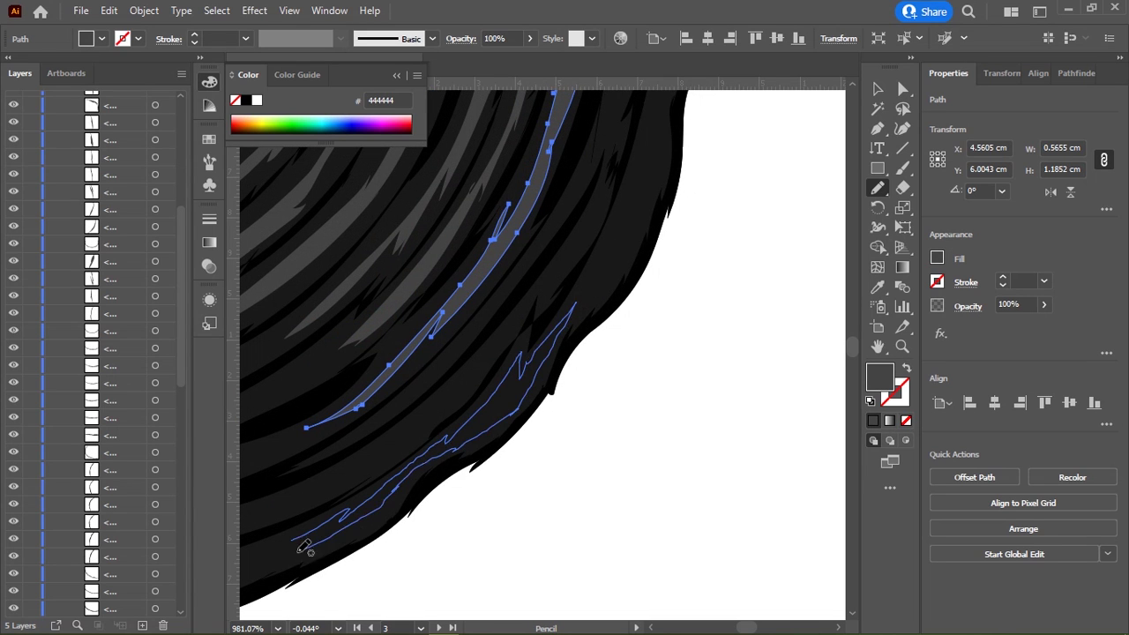
Step: Draw closed grey strands along the ring's outer edge and higher on the coil
{"action": "mouse_move", "coordinate": [619, 323]}
{"action": "left_mouse_down"}
{"action": "mouse_move", "coordinate": [535, 310]}
{"action": "mouse_move", "coordinate": [455, 481]}
{"action": "left_mouse_up"}
{"action": "left_click_drag", "start_coordinate": [505, 171], "coordinate": [488, 300]}
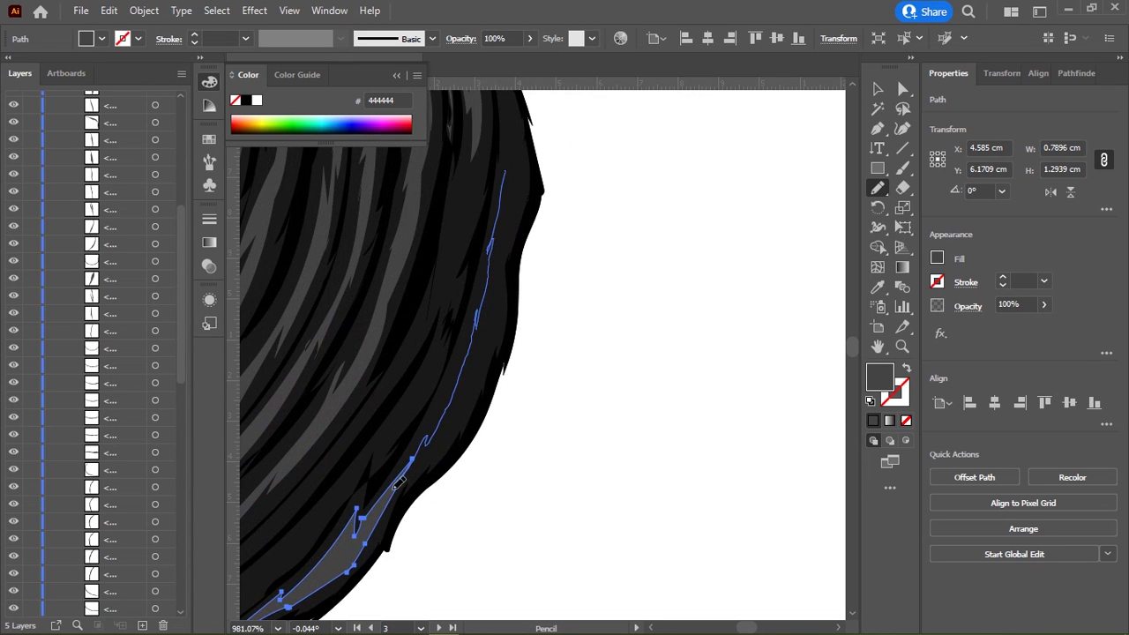
{"action": "left_click_drag", "start_coordinate": [509, 232], "coordinate": [506, 177]}
{"action": "left_click_drag", "start_coordinate": [506, 265], "coordinate": [524, 269]}
{"action": "left_click_drag", "start_coordinate": [491, 176], "coordinate": [470, 331]}
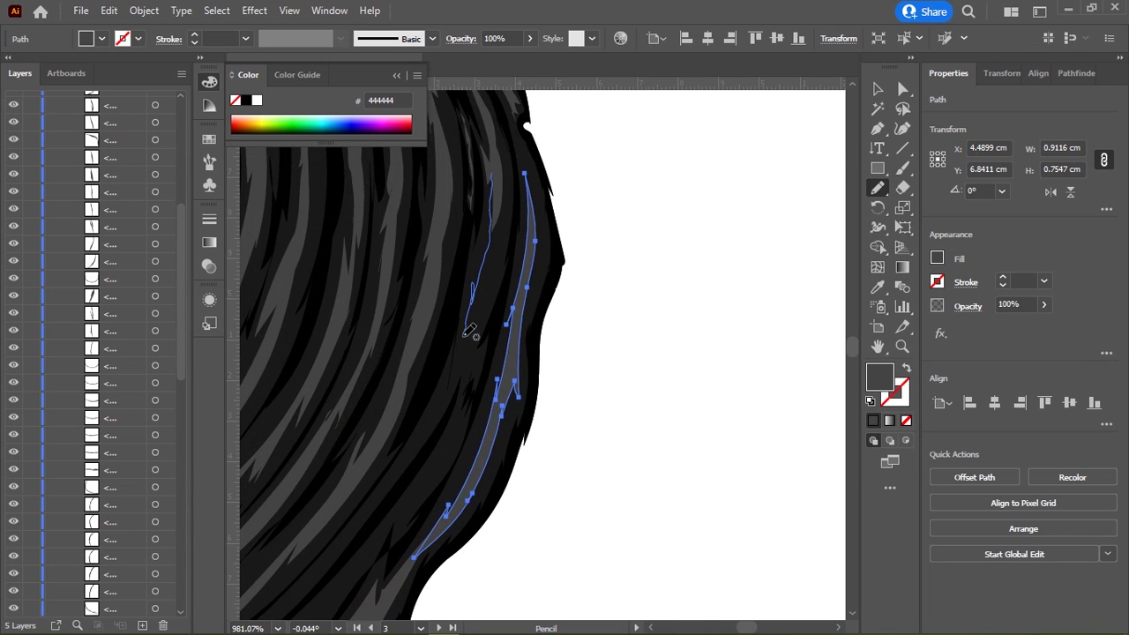
{"action": "left_click_drag", "start_coordinate": [500, 144], "coordinate": [501, 144]}
Step: Draw grey strands near the top coils and along the ring's edge
{"action": "left_click_drag", "start_coordinate": [538, 415], "coordinate": [574, 229]}
{"action": "left_click_drag", "start_coordinate": [511, 93], "coordinate": [455, 254]}
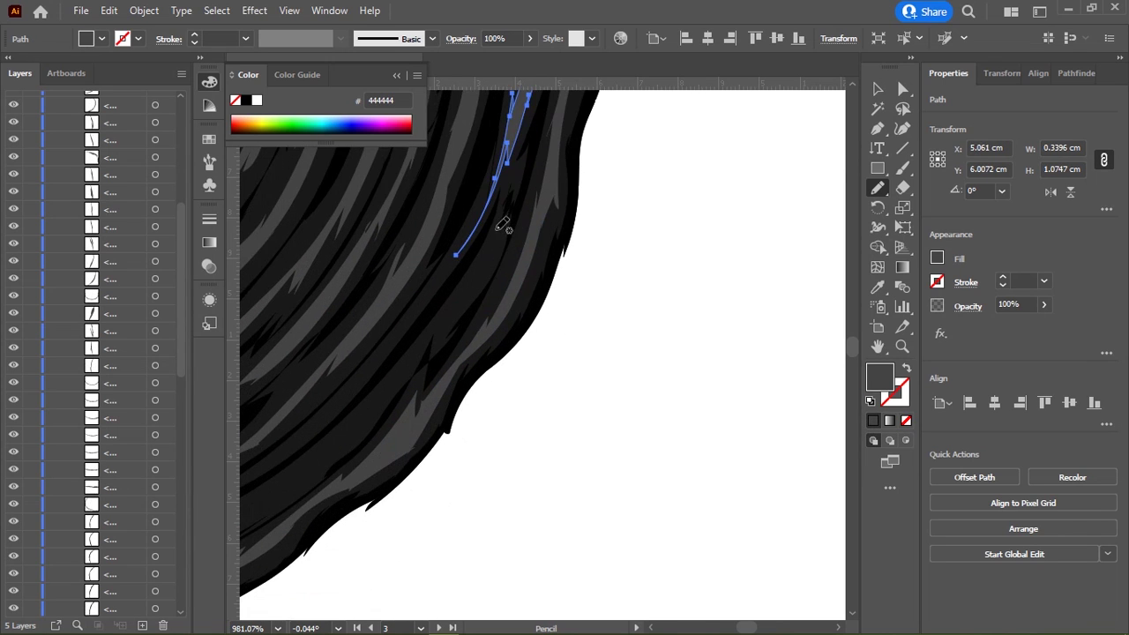
{"action": "left_click_drag", "start_coordinate": [393, 381], "coordinate": [389, 401]}
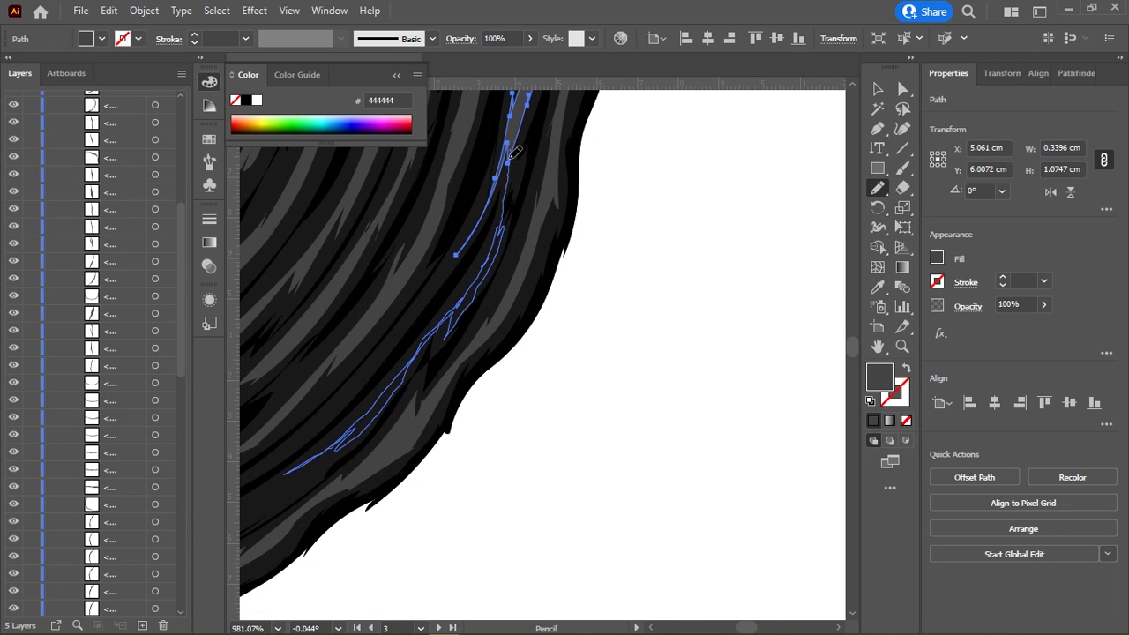
{"action": "left_click_drag", "start_coordinate": [516, 152], "coordinate": [510, 160]}
{"action": "left_click_drag", "start_coordinate": [517, 273], "coordinate": [660, 352]}
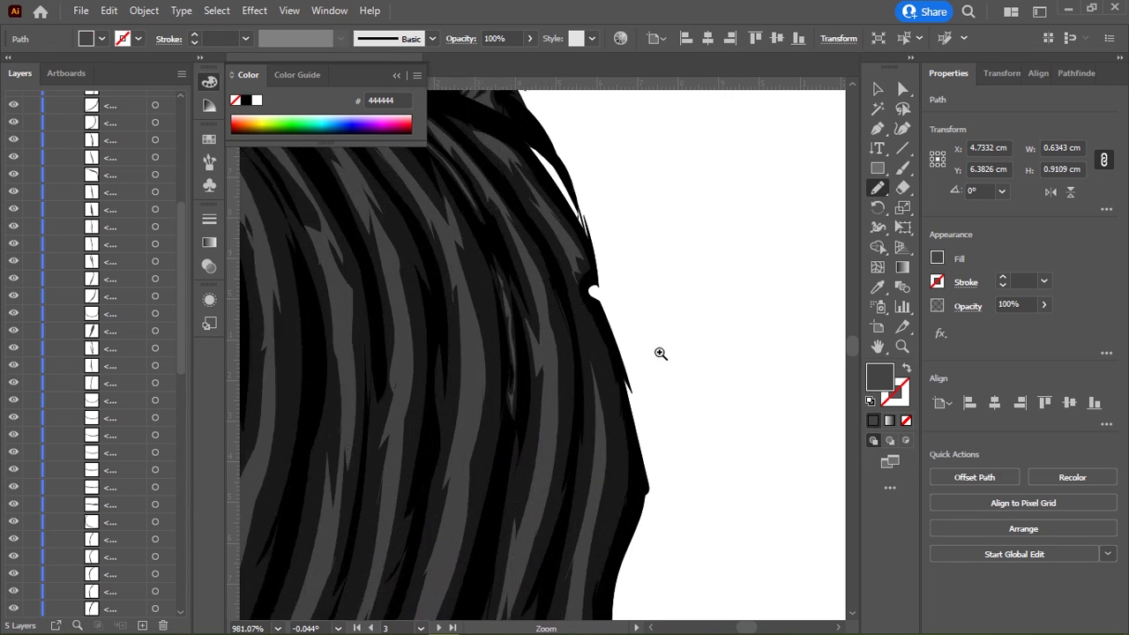
{"action": "scroll", "coordinate": [582, 301], "scroll_direction": "up", "scroll_amount": 2}
{"action": "left_click_drag", "start_coordinate": [576, 261], "coordinate": [595, 309]}
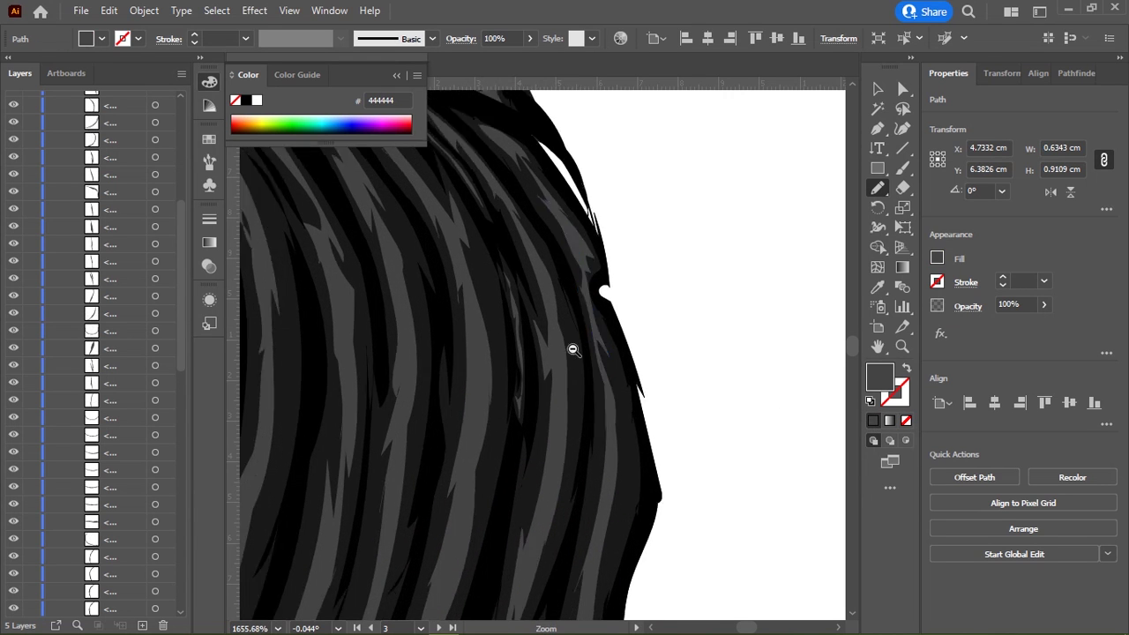
Step: Draw another grey strand along the coils and check it against the whole neck ring
{"action": "scroll", "coordinate": [572, 348], "scroll_direction": "down", "scroll_amount": 3}
{"action": "scroll", "coordinate": [512, 232], "scroll_direction": "up", "scroll_amount": 3}
{"action": "mouse_move", "coordinate": [334, 461]}
{"action": "left_mouse_down"}
{"action": "mouse_move", "coordinate": [530, 289]}
{"action": "mouse_move", "coordinate": [389, 441]}
{"action": "left_mouse_up"}
{"action": "left_click_drag", "start_coordinate": [352, 500], "coordinate": [530, 367]}
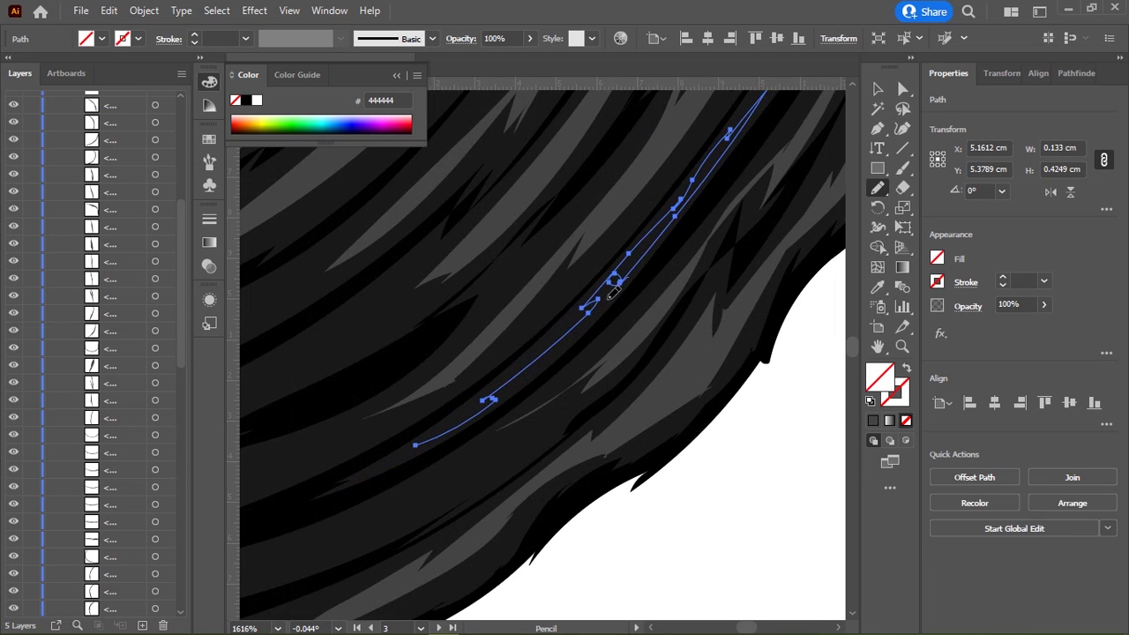
{"action": "scroll", "coordinate": [529, 371], "scroll_direction": "down", "scroll_amount": 3}
{"action": "scroll", "coordinate": [562, 333], "scroll_direction": "down", "scroll_amount": 2}
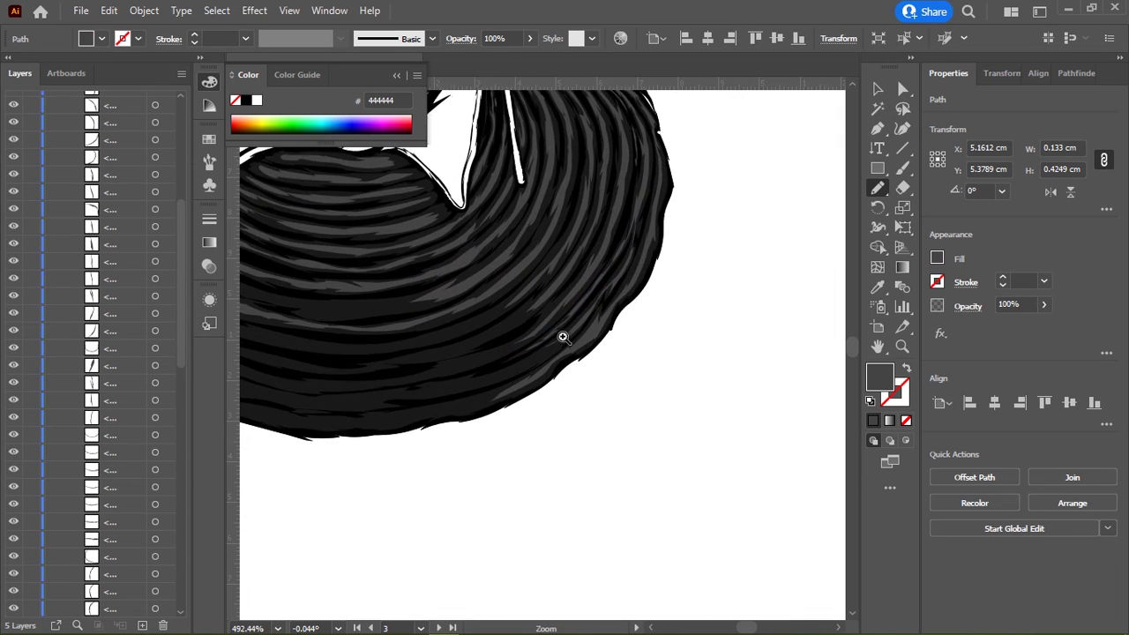
{"action": "mouse_move", "coordinate": [562, 332]}
{"action": "left_mouse_down"}
{"action": "mouse_move", "coordinate": [571, 403]}
{"action": "mouse_move", "coordinate": [598, 297]}
{"action": "mouse_move", "coordinate": [625, 394]}
{"action": "left_mouse_up"}
{"action": "left_click_drag", "start_coordinate": [530, 291], "coordinate": [583, 407]}
Step: Draw two more grey strands beside the collar and down the coil
{"action": "scroll", "coordinate": [583, 407], "scroll_direction": "down", "scroll_amount": 5}
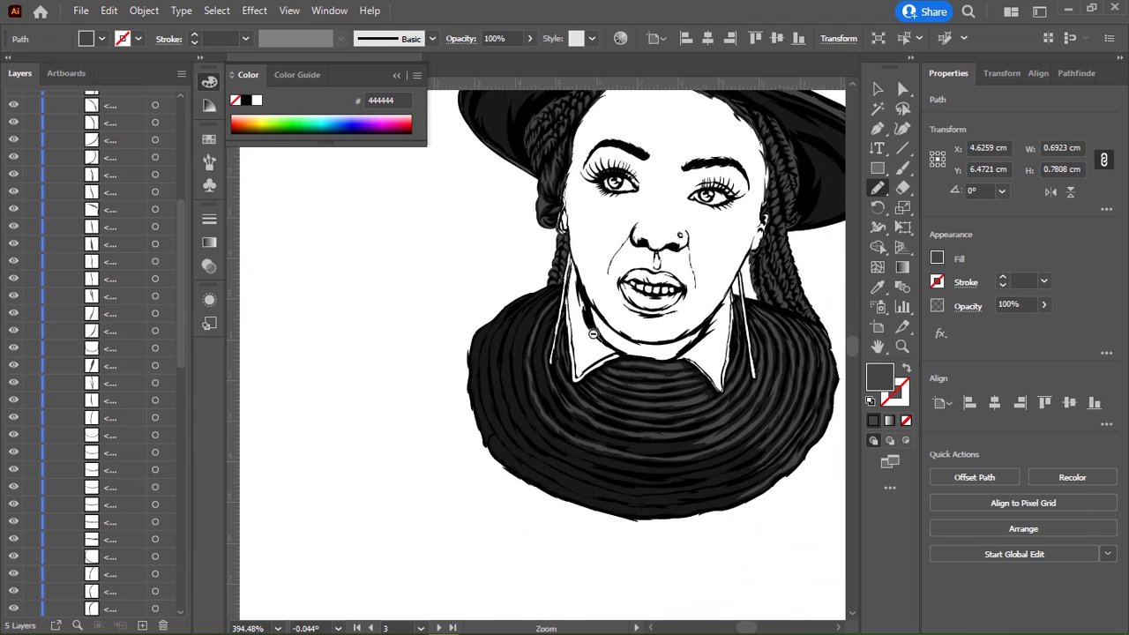
{"action": "scroll", "coordinate": [461, 292], "scroll_direction": "up", "scroll_amount": 10}
{"action": "scroll", "coordinate": [462, 292], "scroll_direction": "up", "scroll_amount": 3}
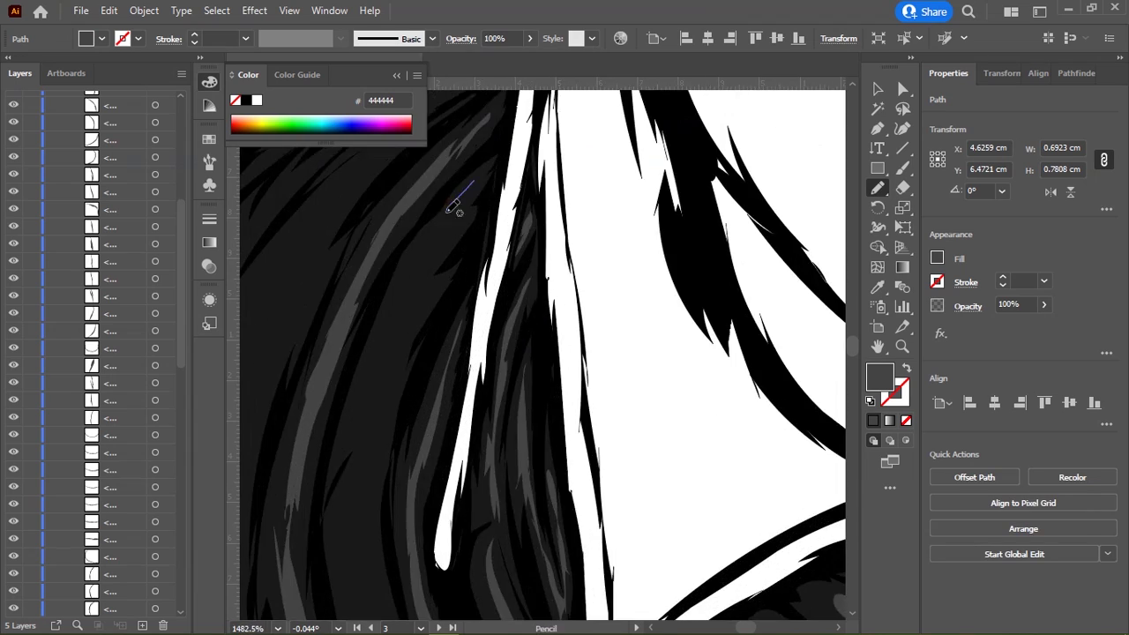
{"action": "left_click_drag", "start_coordinate": [371, 392], "coordinate": [401, 333]}
{"action": "left_click_drag", "start_coordinate": [485, 169], "coordinate": [486, 169]}
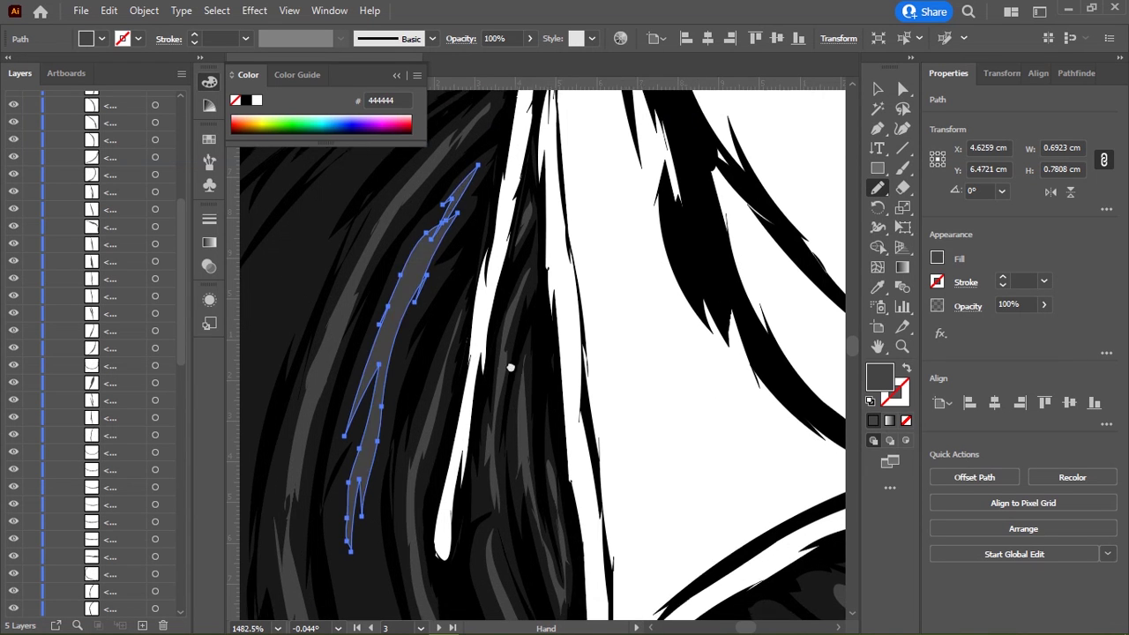
{"action": "scroll", "coordinate": [458, 353], "scroll_direction": "down", "scroll_amount": 5}
{"action": "left_click_drag", "start_coordinate": [384, 266], "coordinate": [407, 236]}
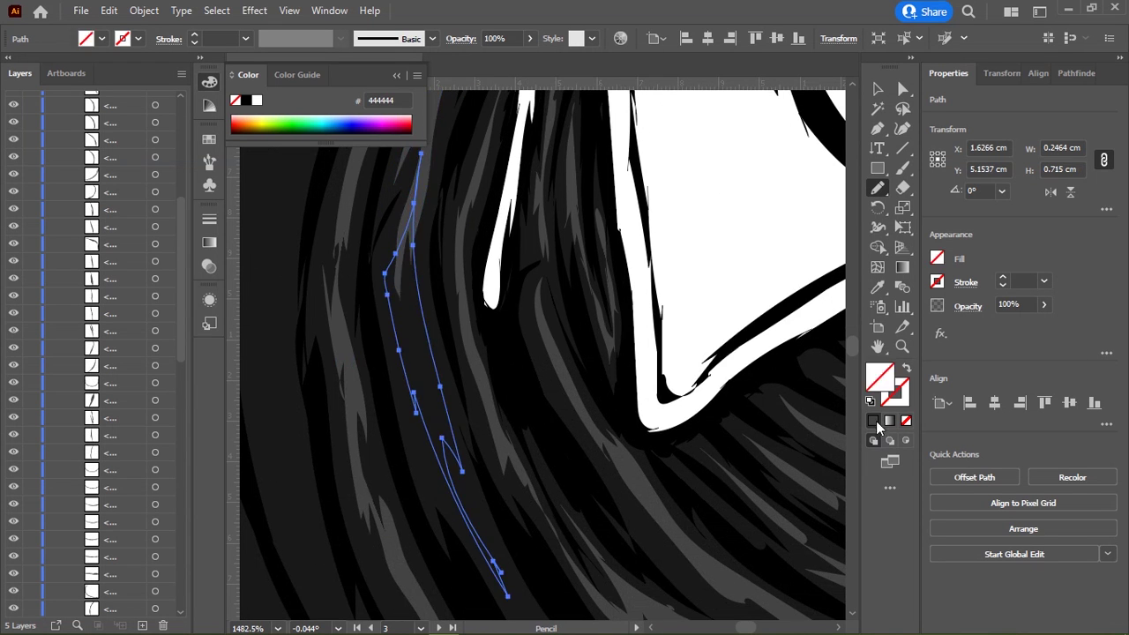
{"action": "scroll", "coordinate": [520, 343], "scroll_direction": "down", "scroll_amount": 3}
{"action": "scroll", "coordinate": [432, 353], "scroll_direction": "down", "scroll_amount": 2}
{"action": "scroll", "coordinate": [637, 477], "scroll_direction": "up", "scroll_amount": 3}
Step: Draw long highlight strands along the upper coil and the top of the neck ring
{"action": "key", "text": "shift+h"}
{"action": "mouse_move", "coordinate": [637, 477]}
{"action": "left_mouse_down"}
{"action": "mouse_move", "coordinate": [406, 330]}
{"action": "mouse_move", "coordinate": [597, 253]}
{"action": "left_mouse_up"}
{"action": "key", "text": "Tab"}
{"action": "left_click_drag", "start_coordinate": [157, 427], "coordinate": [253, 338]}
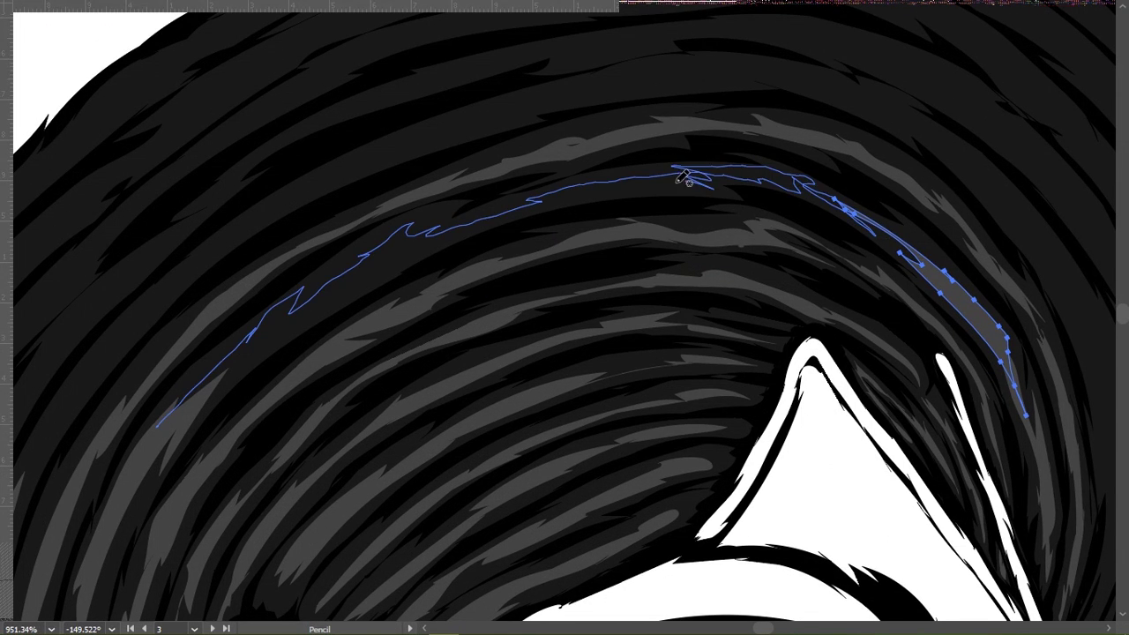
{"action": "left_click_drag", "start_coordinate": [182, 426], "coordinate": [127, 517]}
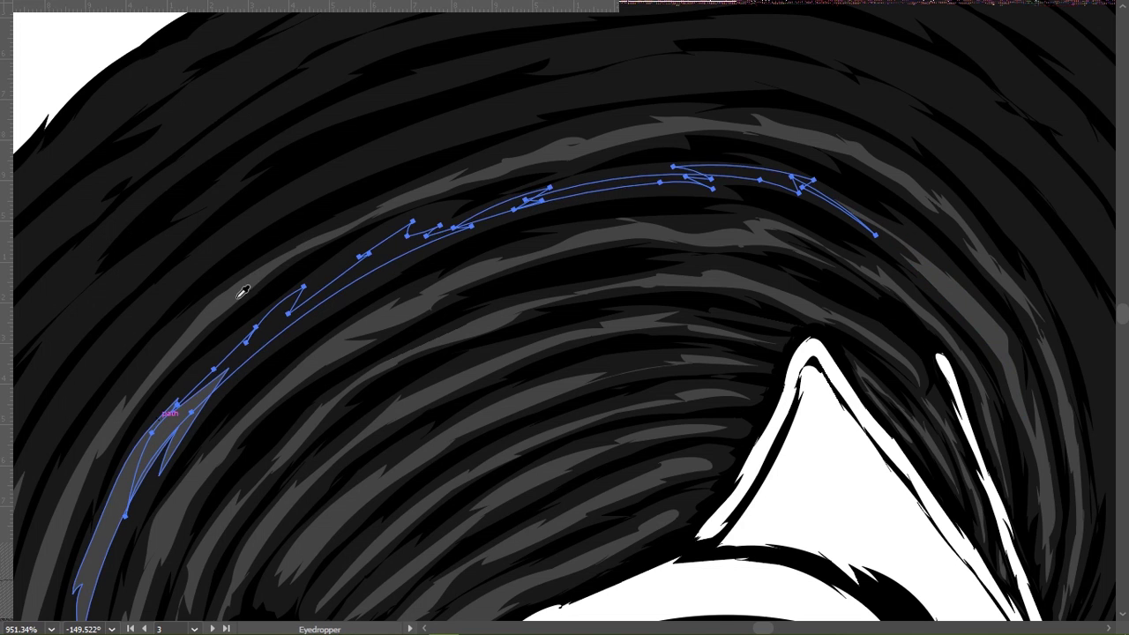
{"action": "left_click_drag", "start_coordinate": [323, 183], "coordinate": [711, 78]}
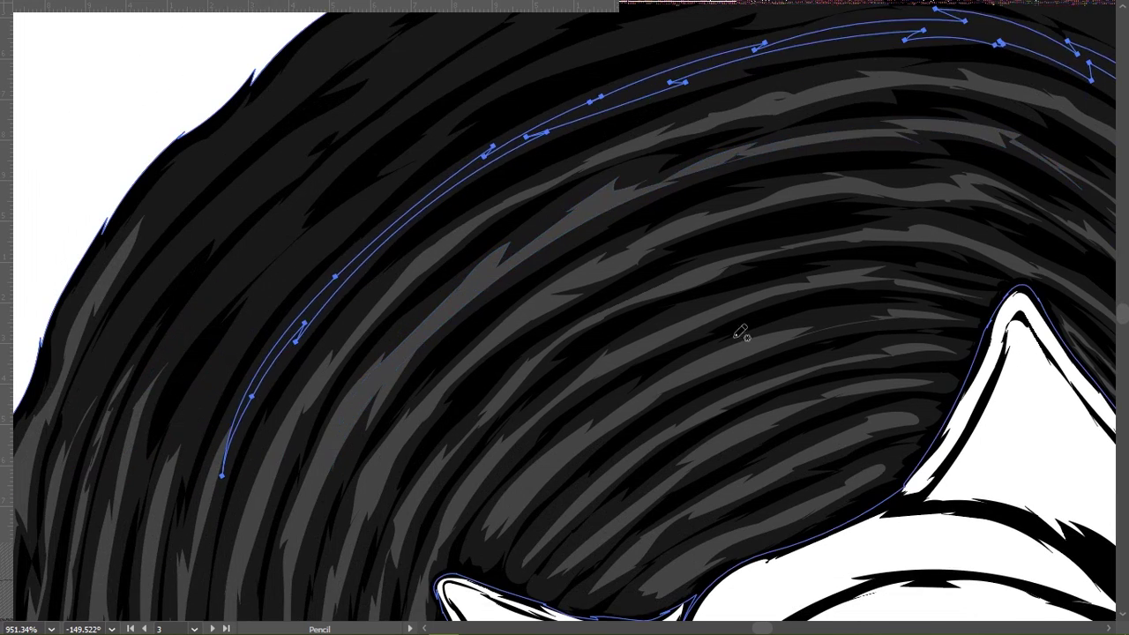
{"action": "left_click_drag", "start_coordinate": [778, 274], "coordinate": [666, 316]}
Step: Finish a strand near the ring's tail and sample the existing grey colour
{"action": "scroll", "coordinate": [652, 304], "scroll_direction": "right", "scroll_amount": 5}
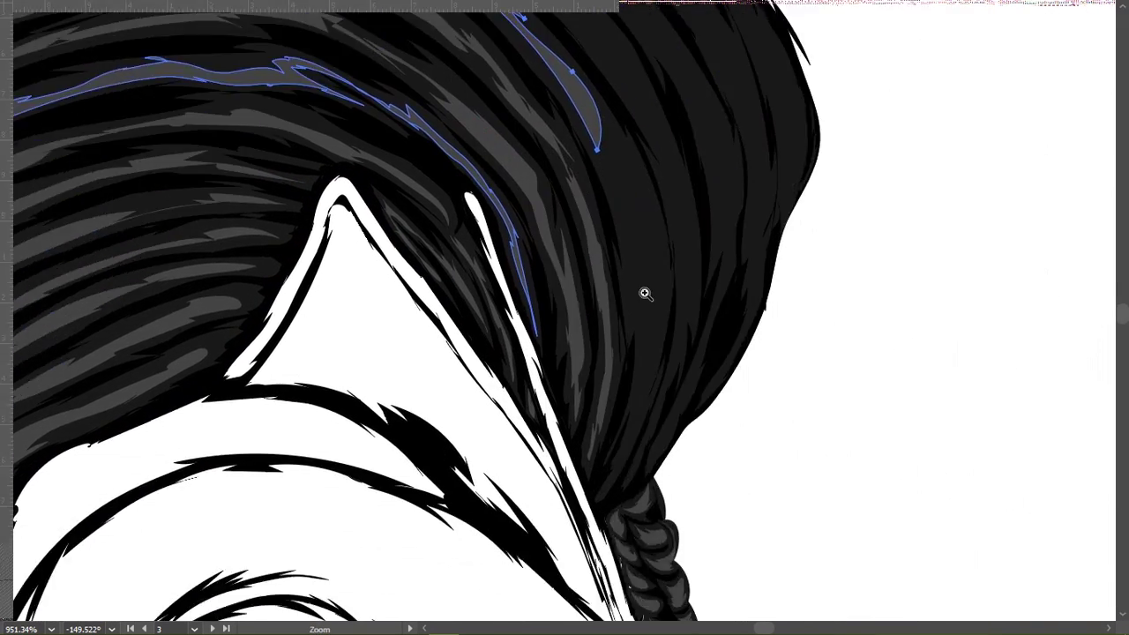
{"action": "scroll", "coordinate": [424, 498], "scroll_direction": "up", "scroll_amount": 2}
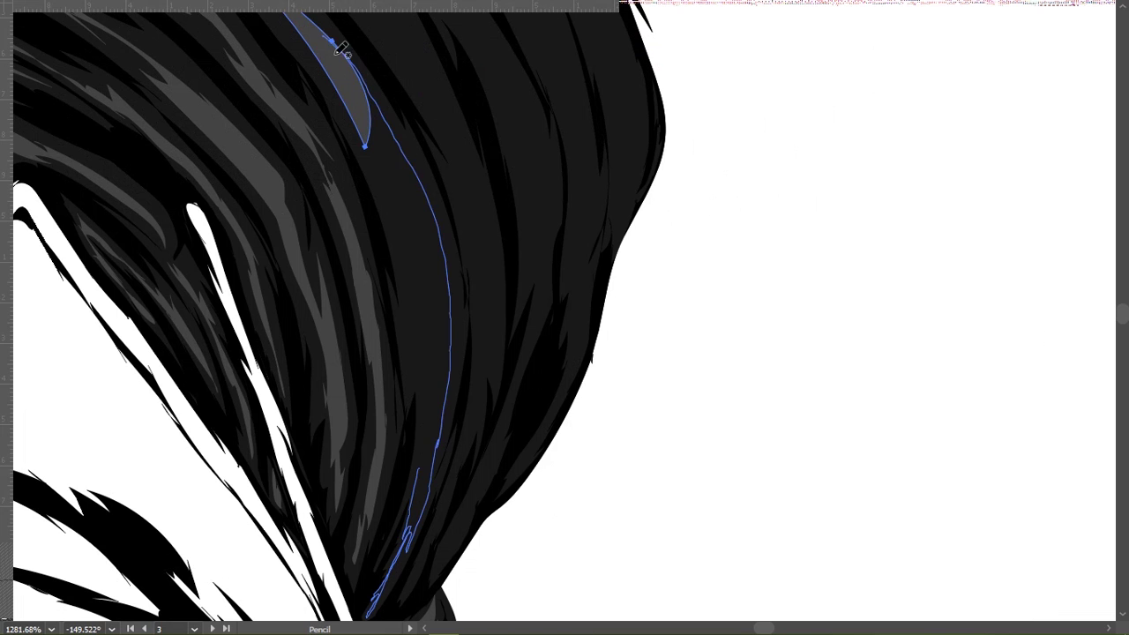
{"action": "left_click_drag", "start_coordinate": [439, 444], "coordinate": [437, 467]}
{"action": "scroll", "coordinate": [517, 355], "scroll_direction": "up", "scroll_amount": 3}
{"action": "key", "text": "i"}
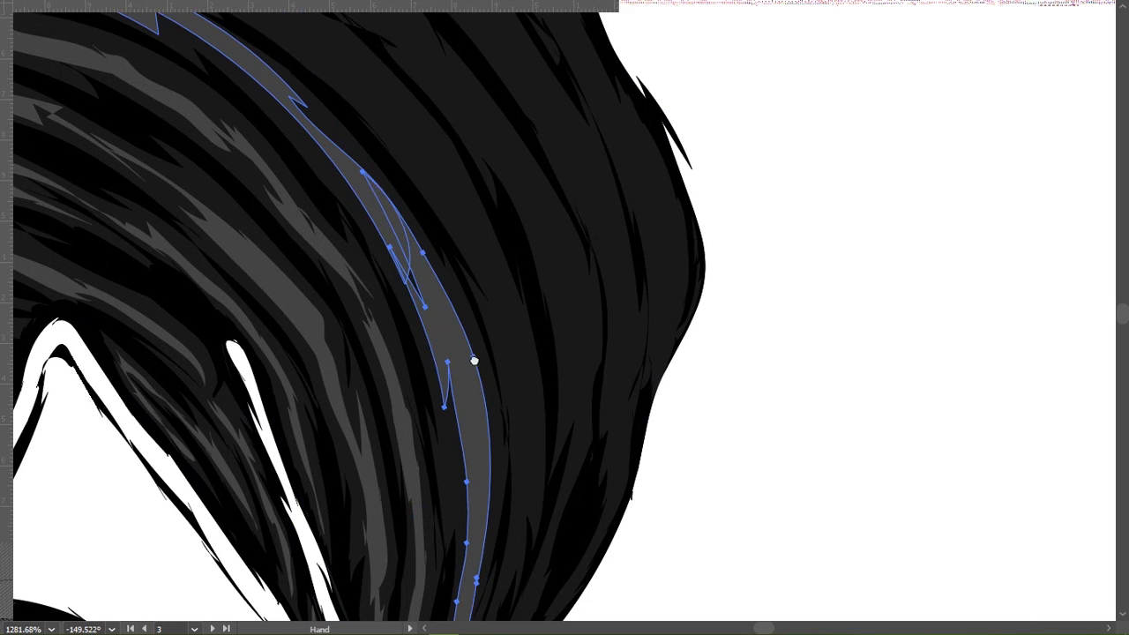
{"action": "left_click_drag", "start_coordinate": [473, 361], "coordinate": [562, 397]}
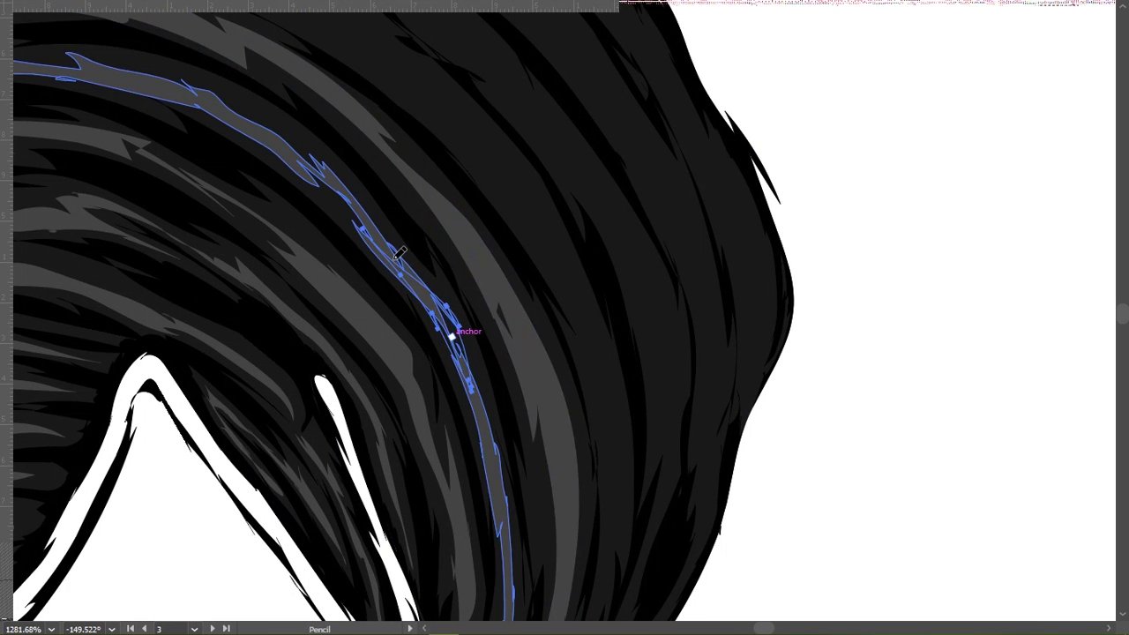
{"action": "scroll", "coordinate": [447, 265], "scroll_direction": "down", "scroll_amount": 5}
{"action": "scroll", "coordinate": [352, 297], "scroll_direction": "up", "scroll_amount": 3}
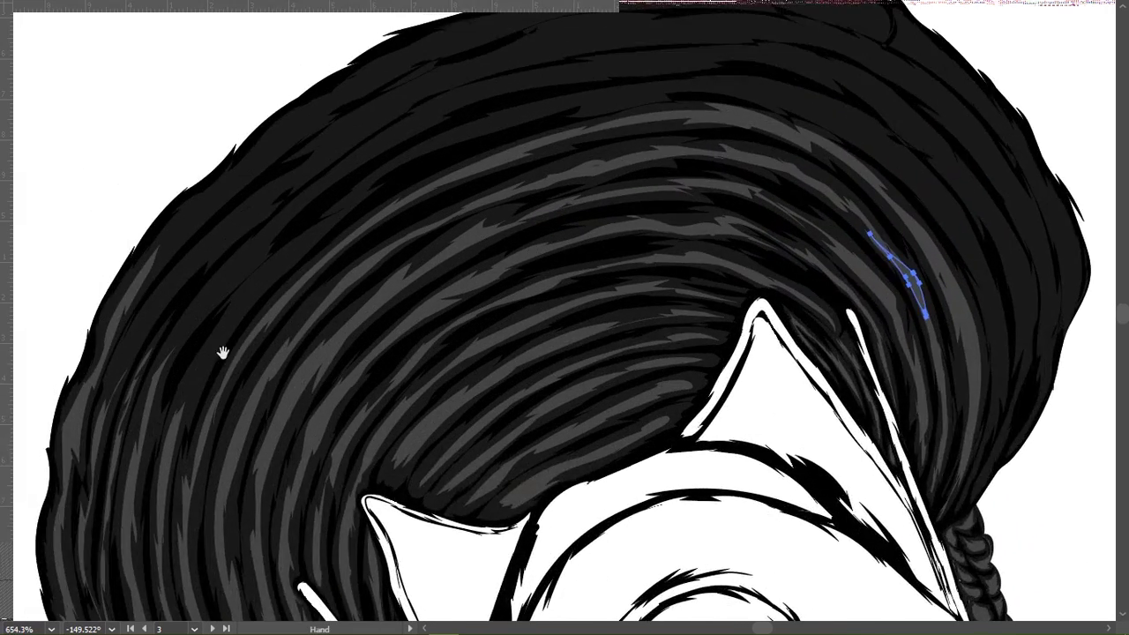
{"action": "scroll", "coordinate": [221, 353], "scroll_direction": "up", "scroll_amount": 2}
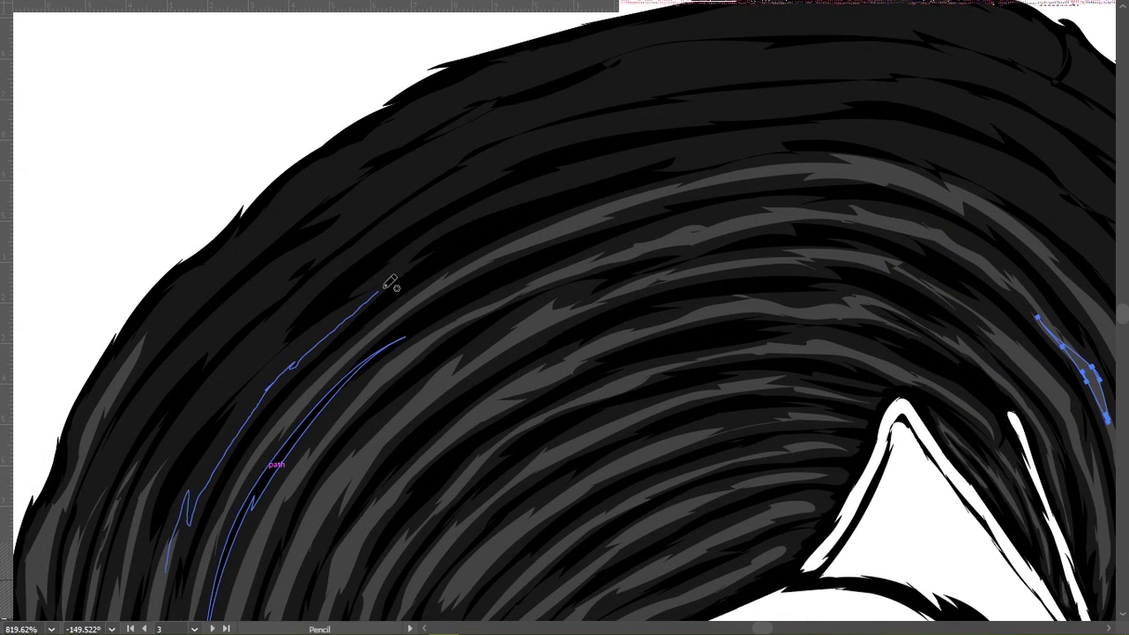
Step: Draw another highlight strand along the outer coil, extending it down toward the tail
{"action": "left_click_drag", "start_coordinate": [497, 203], "coordinate": [448, 249]}
{"action": "left_click_drag", "start_coordinate": [649, 203], "coordinate": [606, 251]}
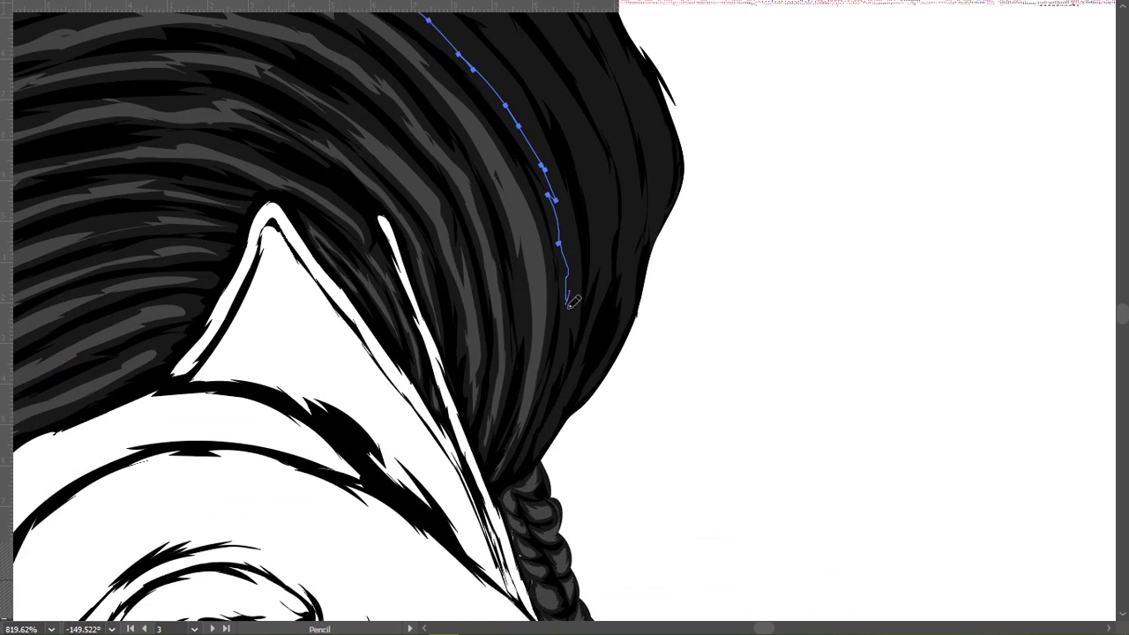
{"action": "left_click_drag", "start_coordinate": [606, 252], "coordinate": [605, 303]}
{"action": "scroll", "coordinate": [571, 231], "scroll_direction": "up", "scroll_amount": 4}
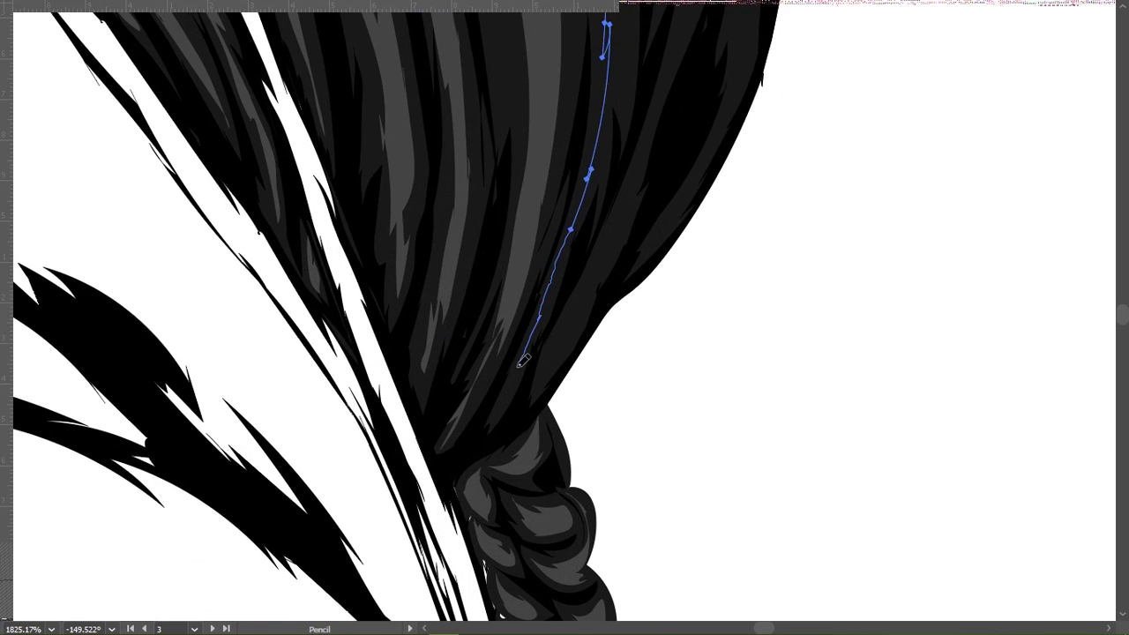
{"action": "scroll", "coordinate": [612, 100], "scroll_direction": "down", "scroll_amount": 2}
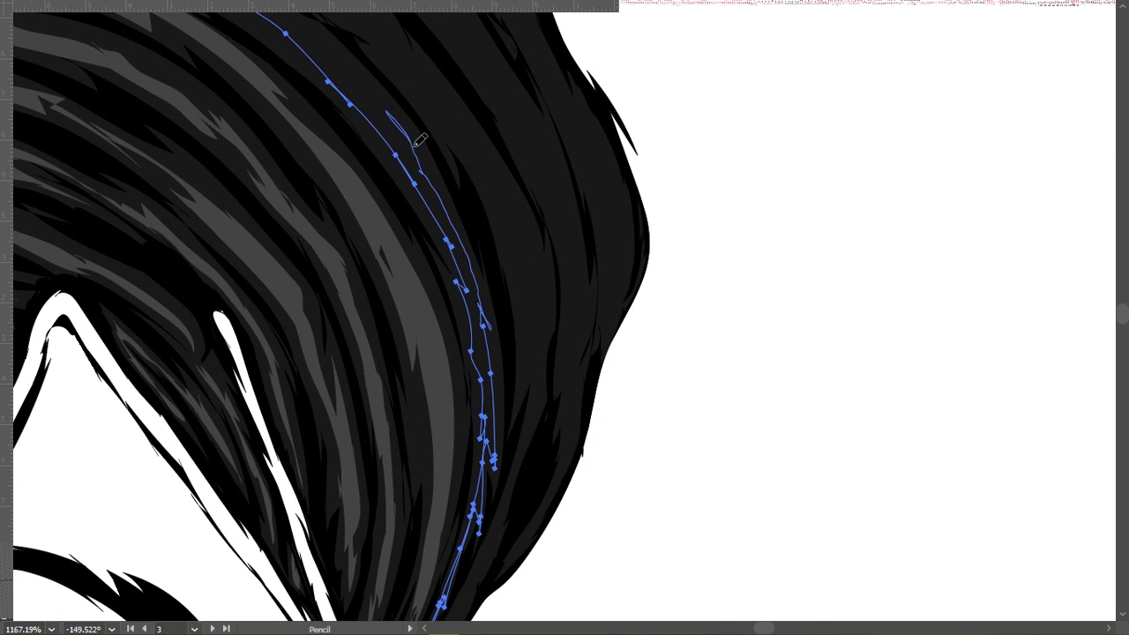
{"action": "mouse_move", "coordinate": [419, 140]}
{"action": "left_mouse_down"}
{"action": "mouse_move", "coordinate": [625, 383]}
{"action": "mouse_move", "coordinate": [737, 328]}
{"action": "left_mouse_up"}
{"action": "left_click_drag", "start_coordinate": [356, 190], "coordinate": [679, 327]}
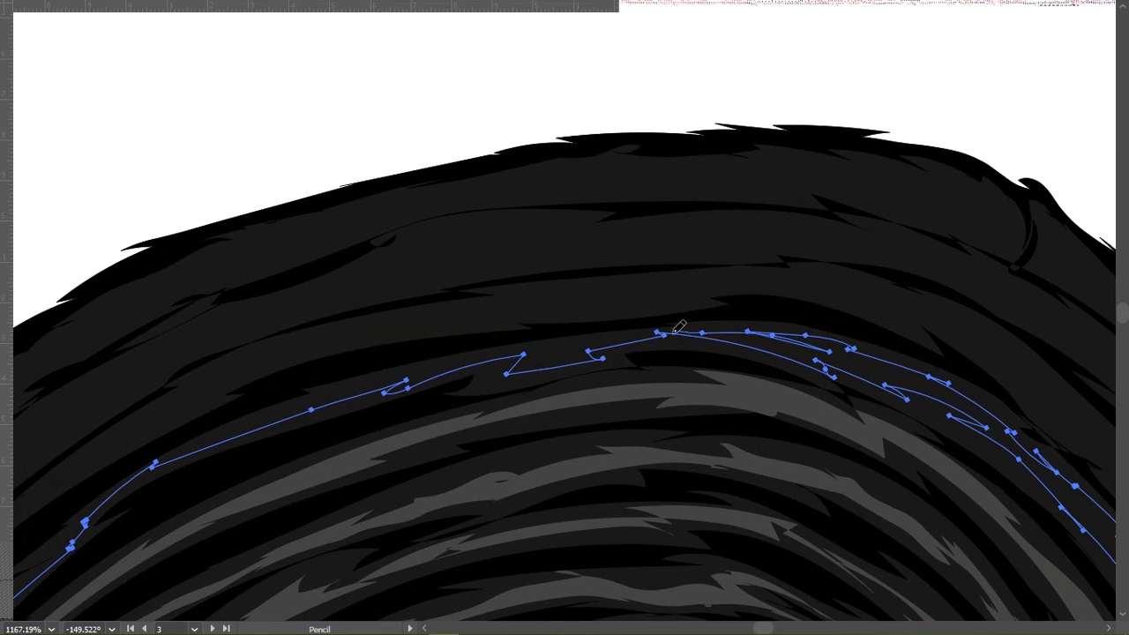
{"action": "left_click_drag", "start_coordinate": [491, 351], "coordinate": [806, 241]}
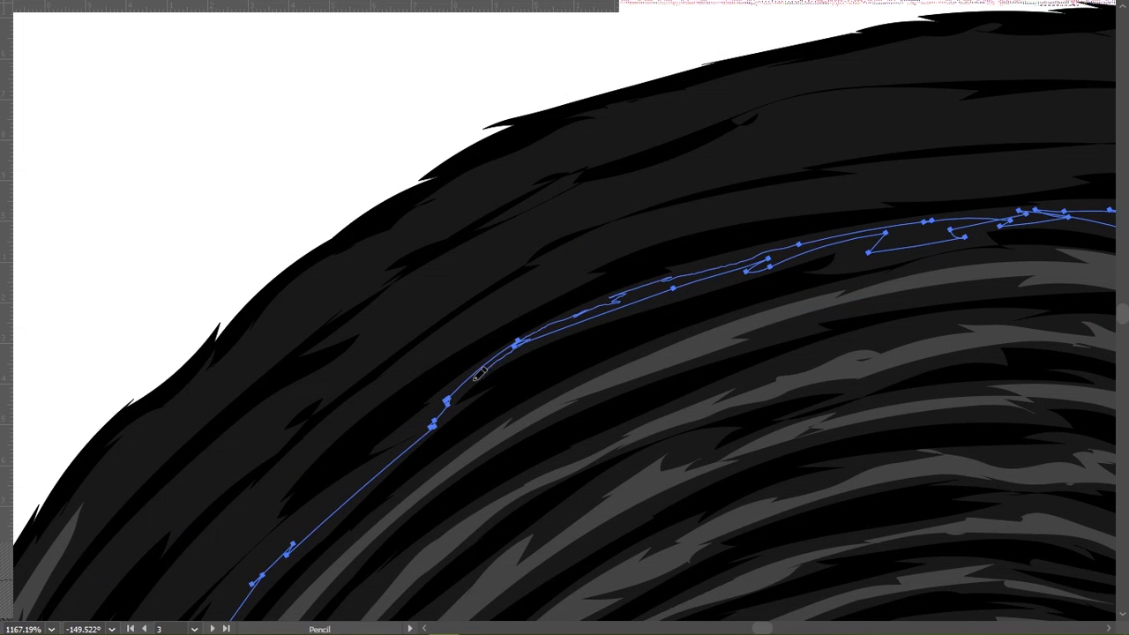
{"action": "mouse_move", "coordinate": [477, 375]}
{"action": "left_mouse_down"}
{"action": "mouse_move", "coordinate": [680, 302]}
{"action": "mouse_move", "coordinate": [732, 258]}
{"action": "left_mouse_up"}
{"action": "mouse_move", "coordinate": [591, 344]}
{"action": "left_mouse_down"}
{"action": "mouse_move", "coordinate": [632, 276]}
{"action": "mouse_move", "coordinate": [639, 185]}
{"action": "left_mouse_up"}
Step: Rotate the view so the strands run horizontally and continue the highlight along the edge
{"action": "left_click_drag", "start_coordinate": [603, 338], "coordinate": [732, 244]}
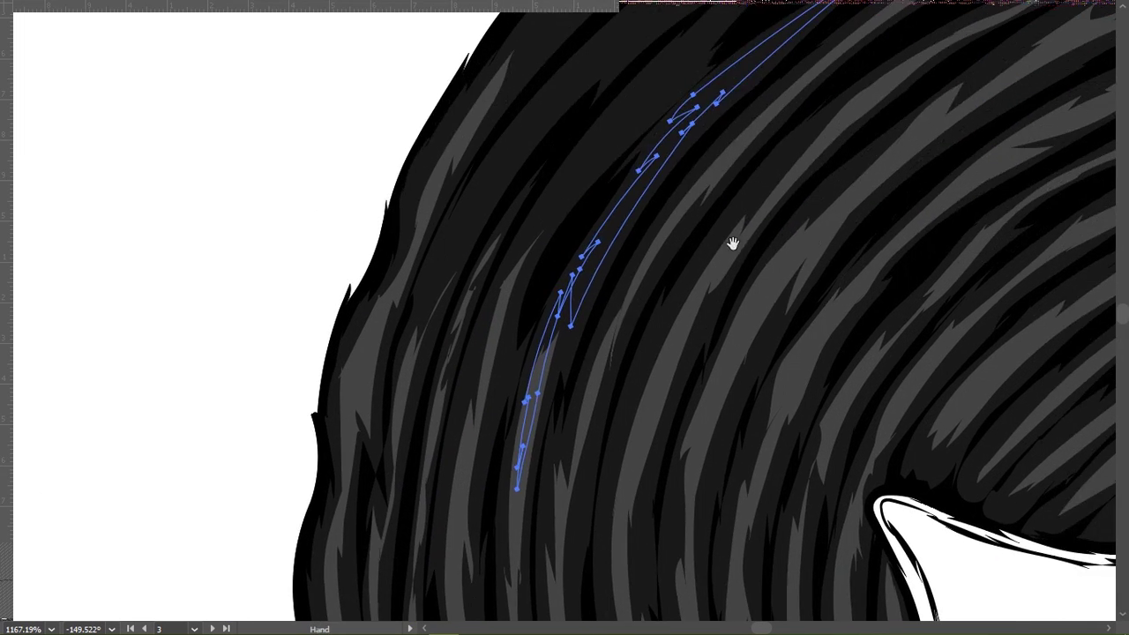
{"action": "left_click_drag", "start_coordinate": [724, 169], "coordinate": [362, 450]}
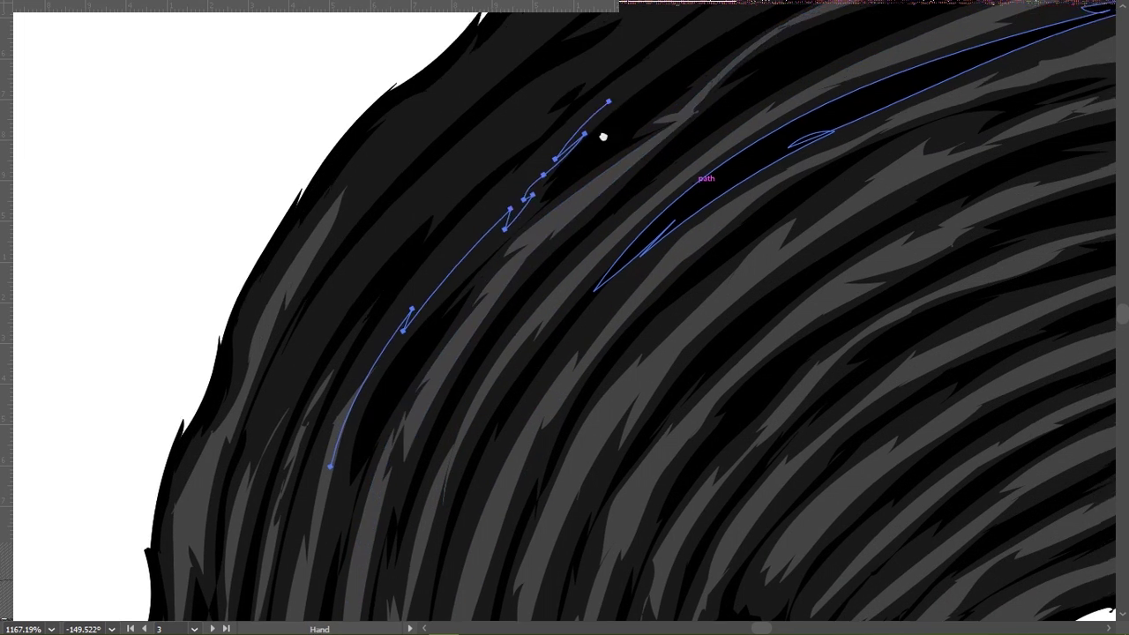
{"action": "left_click_drag", "start_coordinate": [605, 133], "coordinate": [479, 257]}
{"action": "mouse_move", "coordinate": [618, 189]}
{"action": "left_mouse_down"}
{"action": "mouse_move", "coordinate": [533, 241]}
{"action": "mouse_move", "coordinate": [358, 270]}
{"action": "mouse_move", "coordinate": [512, 270]}
{"action": "mouse_move", "coordinate": [488, 154]}
{"action": "mouse_move", "coordinate": [514, 194]}
{"action": "mouse_move", "coordinate": [503, 415]}
{"action": "mouse_move", "coordinate": [510, 202]}
{"action": "left_mouse_up"}
{"action": "scroll", "coordinate": [633, 316], "scroll_direction": "up", "scroll_amount": 2}
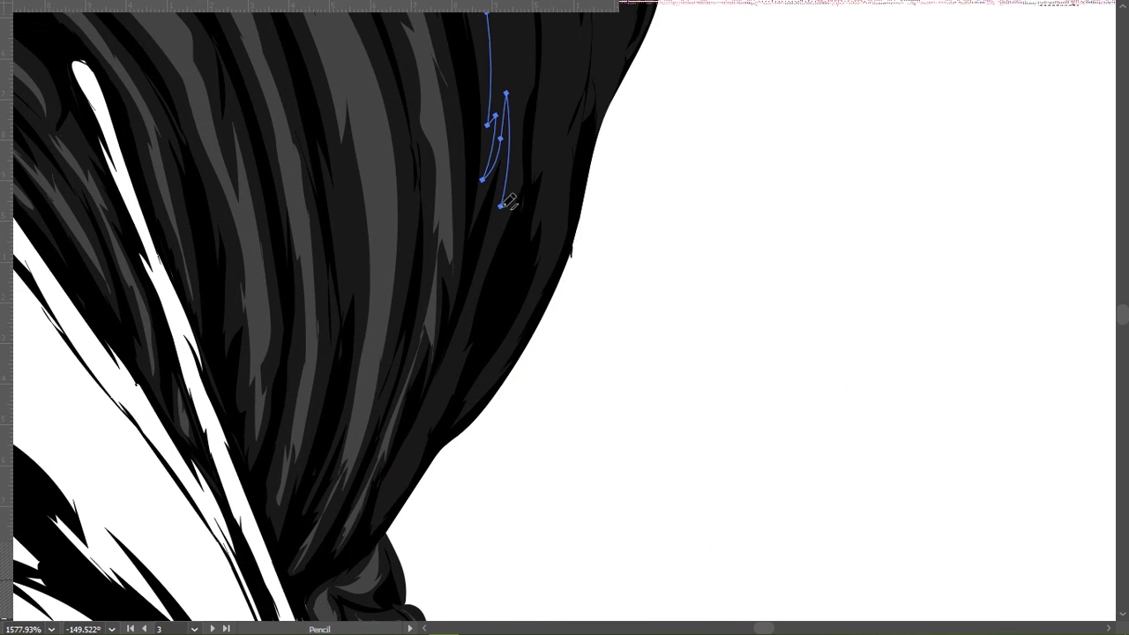
{"action": "left_click_drag", "start_coordinate": [470, 315], "coordinate": [456, 247]}
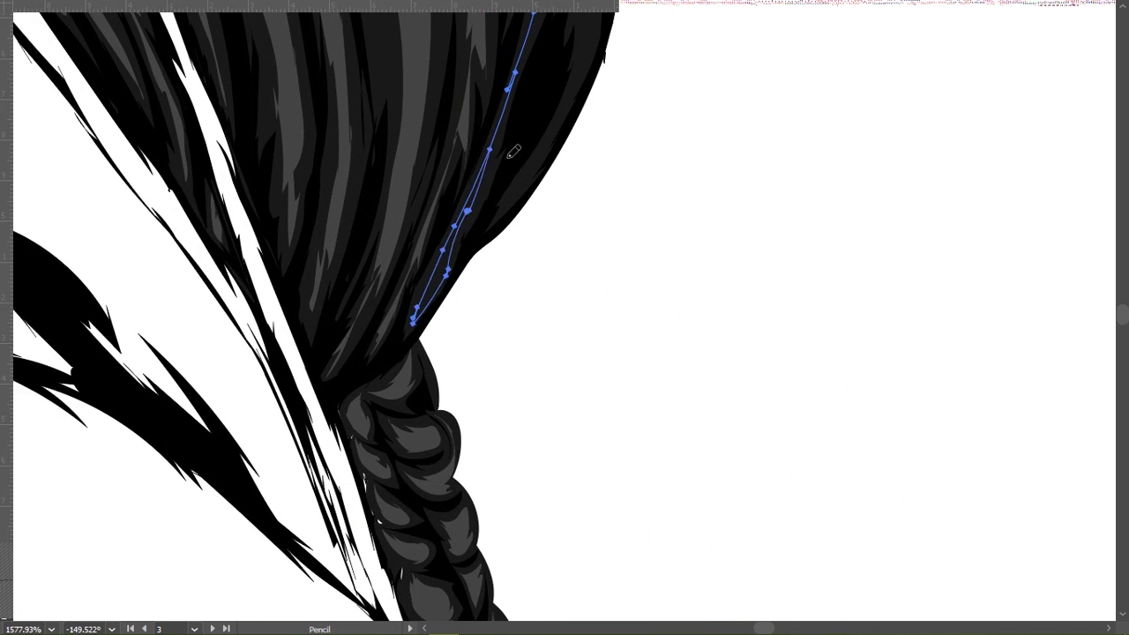
{"action": "left_click_drag", "start_coordinate": [416, 319], "coordinate": [358, 399]}
{"action": "left_click_drag", "start_coordinate": [433, 171], "coordinate": [323, 391]}
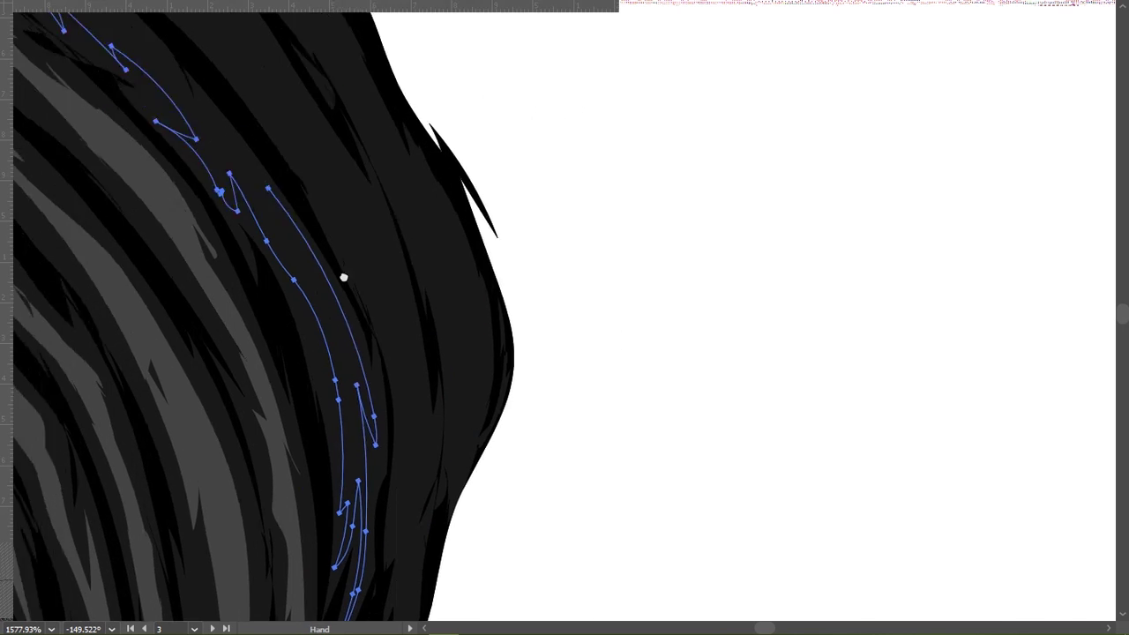
Step: Trace the highlight along the ring's top and left edges, closing it into a filled shape
{"action": "left_click_drag", "start_coordinate": [343, 277], "coordinate": [808, 308]}
{"action": "left_click_drag", "start_coordinate": [566, 83], "coordinate": [890, 377]}
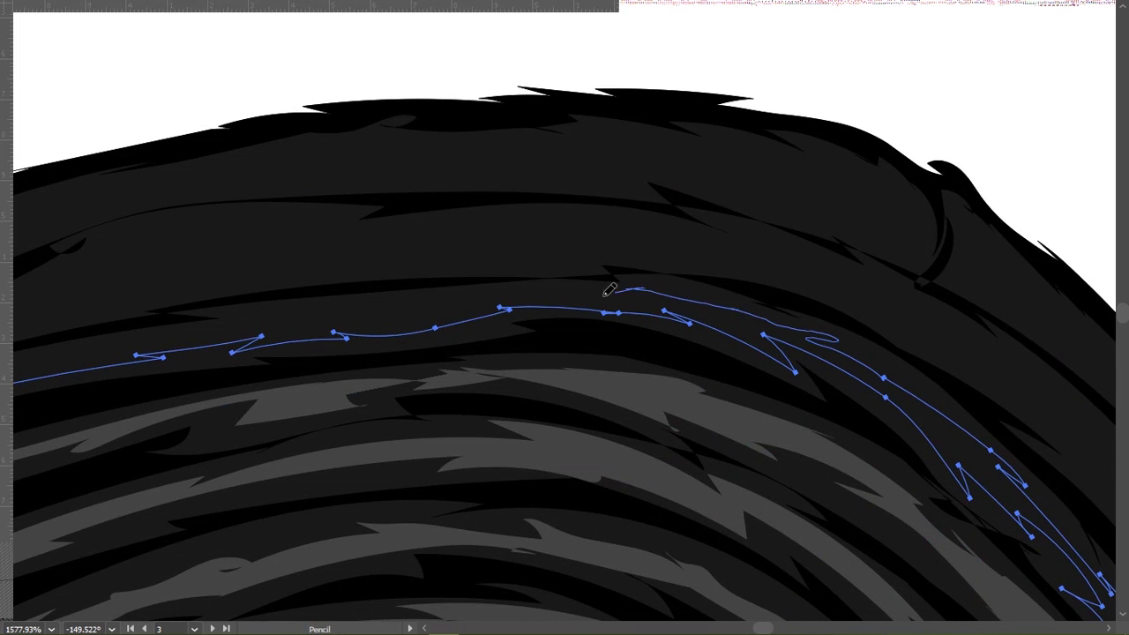
{"action": "left_click_drag", "start_coordinate": [608, 290], "coordinate": [835, 281]}
{"action": "left_click_drag", "start_coordinate": [616, 292], "coordinate": [794, 184]}
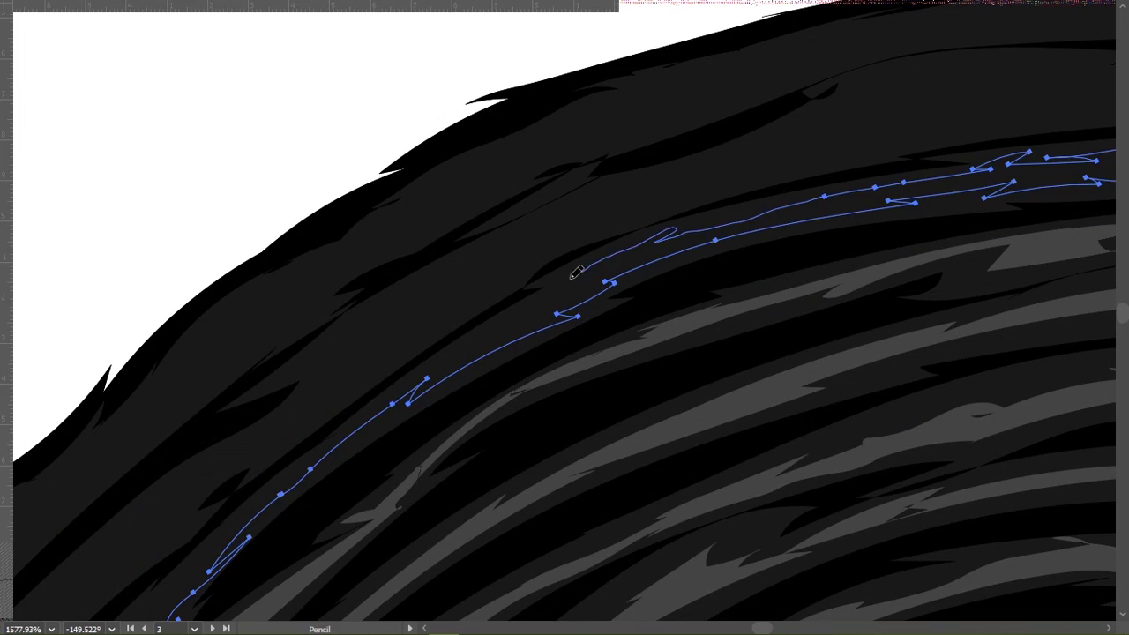
{"action": "mouse_move", "coordinate": [575, 270]}
{"action": "left_mouse_down"}
{"action": "mouse_move", "coordinate": [802, 172]}
{"action": "mouse_move", "coordinate": [768, 216]}
{"action": "mouse_move", "coordinate": [705, 259]}
{"action": "left_mouse_up"}
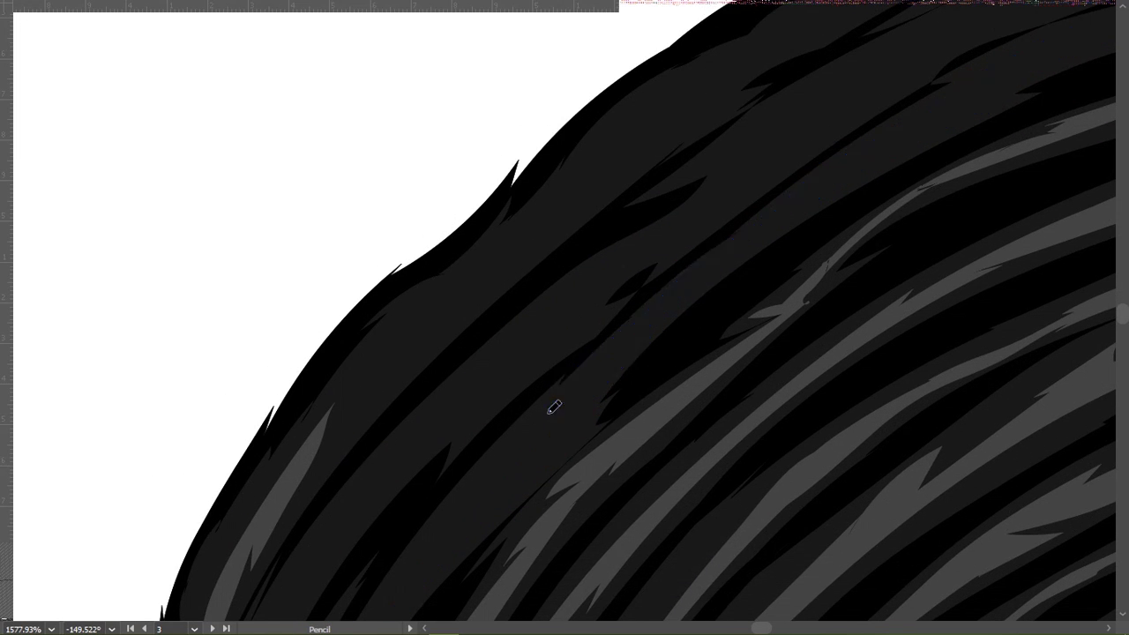
{"action": "left_click_drag", "start_coordinate": [552, 409], "coordinate": [622, 185]}
{"action": "left_click_drag", "start_coordinate": [440, 442], "coordinate": [846, 53]}
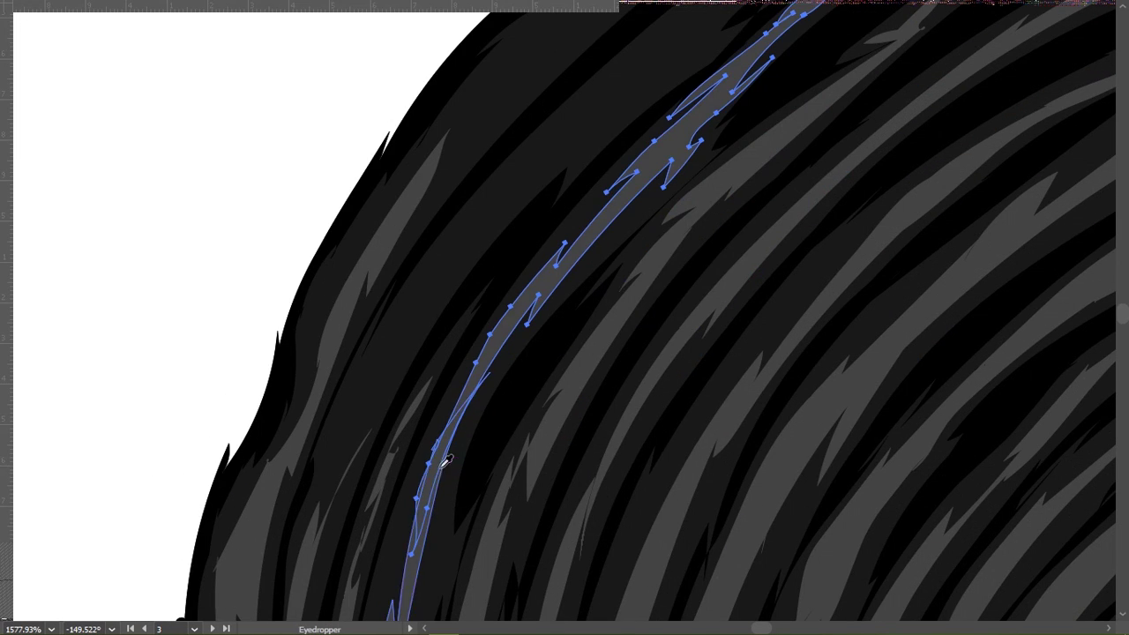
Step: Draw a new thin highlight stroke along the strand and down the ring's right edge
{"action": "left_click_drag", "start_coordinate": [428, 307], "coordinate": [372, 360]}
{"action": "mouse_move", "coordinate": [260, 578]}
{"action": "left_mouse_down"}
{"action": "mouse_move", "coordinate": [333, 436]}
{"action": "mouse_move", "coordinate": [648, 86]}
{"action": "mouse_move", "coordinate": [335, 388]}
{"action": "left_mouse_up"}
{"action": "left_click_drag", "start_coordinate": [335, 388], "coordinate": [703, 142]}
{"action": "mouse_move", "coordinate": [703, 142]}
{"action": "left_mouse_down"}
{"action": "mouse_move", "coordinate": [370, 301]}
{"action": "mouse_move", "coordinate": [623, 220]}
{"action": "mouse_move", "coordinate": [416, 240]}
{"action": "mouse_move", "coordinate": [859, 245]}
{"action": "mouse_move", "coordinate": [421, 137]}
{"action": "left_mouse_up"}
{"action": "mouse_move", "coordinate": [422, 136]}
{"action": "left_mouse_down"}
{"action": "mouse_move", "coordinate": [511, 184]}
{"action": "mouse_move", "coordinate": [656, 310]}
{"action": "left_mouse_up"}
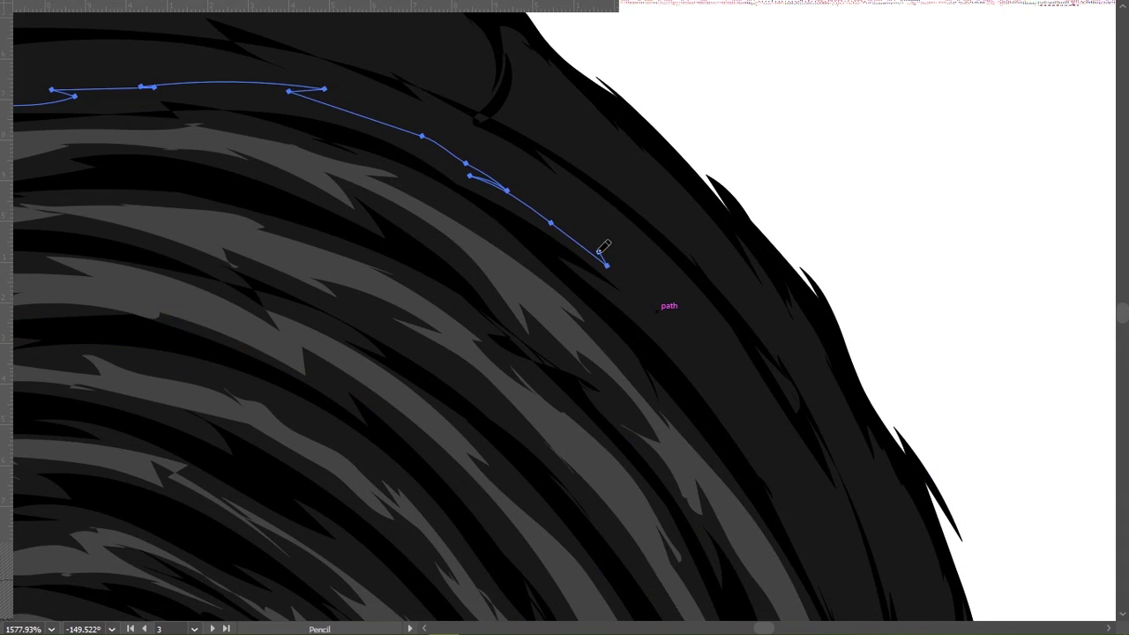
{"action": "mouse_move", "coordinate": [630, 270]}
{"action": "left_mouse_down"}
{"action": "mouse_move", "coordinate": [511, 144]}
{"action": "mouse_move", "coordinate": [623, 329]}
{"action": "mouse_move", "coordinate": [552, 173]}
{"action": "left_mouse_up"}
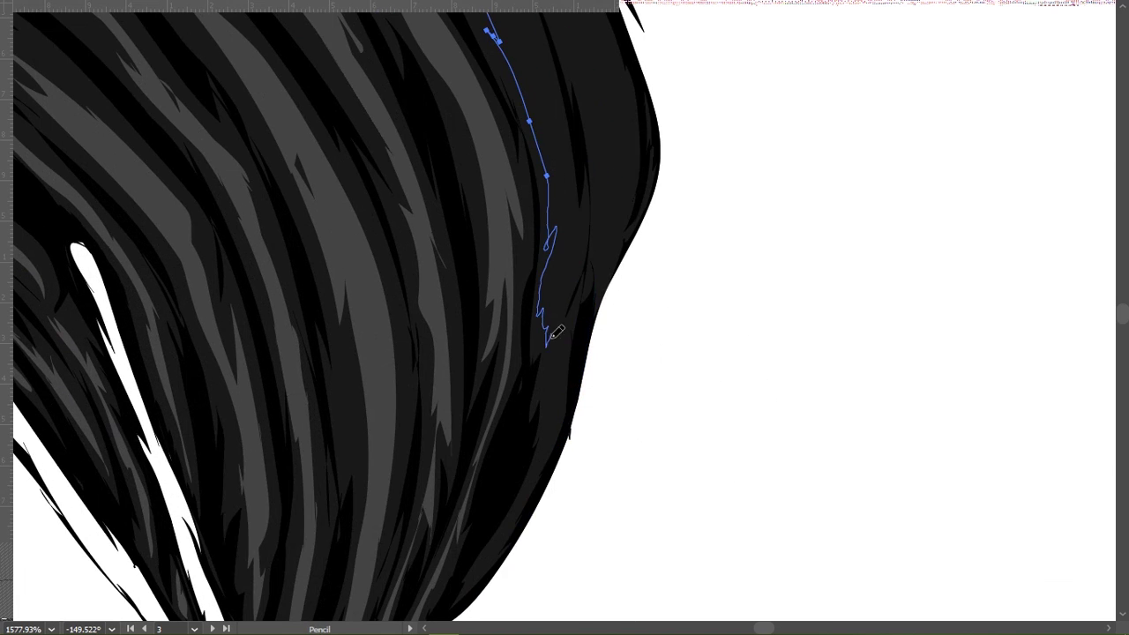
{"action": "scroll", "coordinate": [557, 332], "scroll_direction": "down", "scroll_amount": 2}
{"action": "scroll", "coordinate": [613, 277], "scroll_direction": "up", "scroll_amount": 3}
{"action": "left_click_drag", "start_coordinate": [670, 212], "coordinate": [659, 218]}
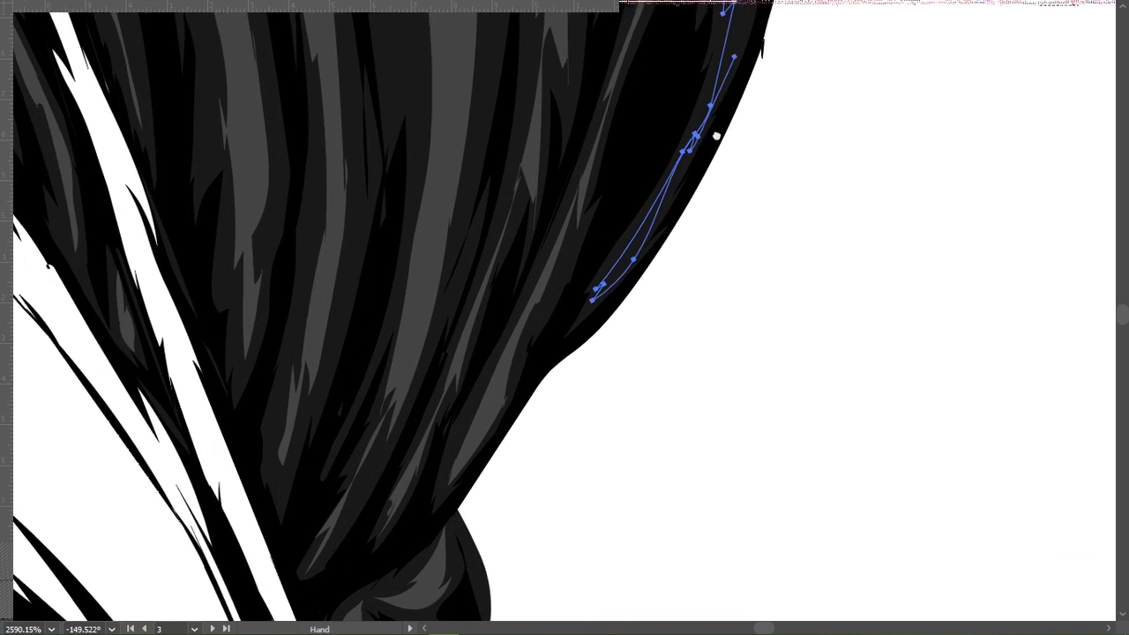
{"action": "scroll", "coordinate": [660, 218], "scroll_direction": "up", "scroll_amount": 3}
{"action": "mouse_move", "coordinate": [650, 371]}
{"action": "left_mouse_down"}
{"action": "mouse_move", "coordinate": [680, 106]}
{"action": "mouse_move", "coordinate": [562, 347]}
{"action": "left_mouse_up"}
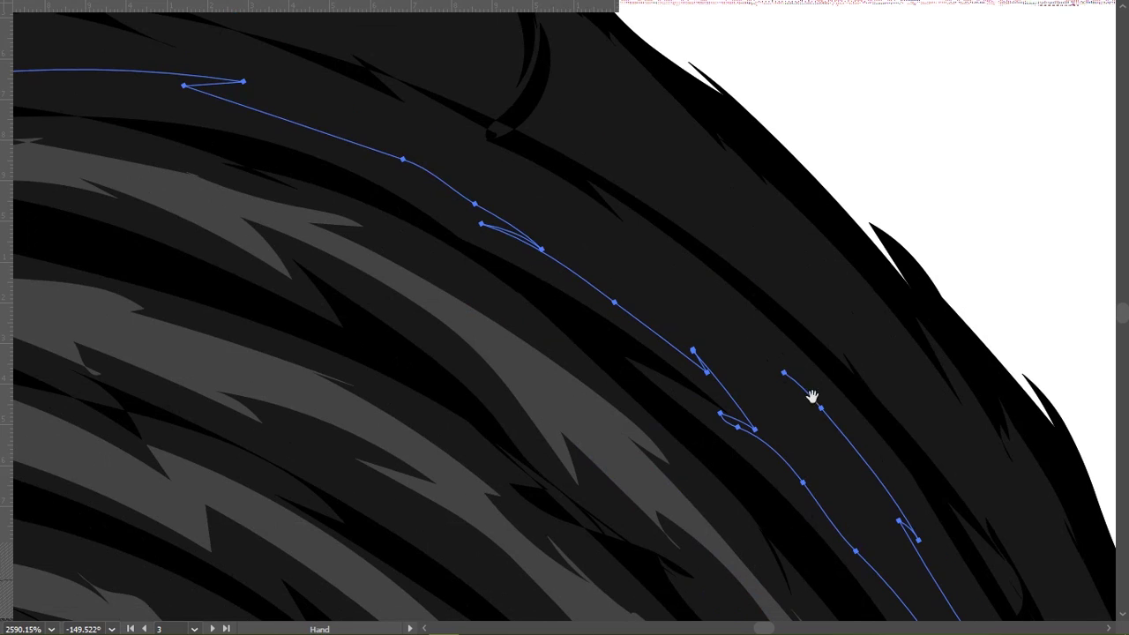
Step: Extend the stroke along the strand and close it into a grey-filled shape
{"action": "mouse_move", "coordinate": [627, 251]}
{"action": "left_mouse_down"}
{"action": "mouse_move", "coordinate": [619, 221]}
{"action": "mouse_move", "coordinate": [259, 59]}
{"action": "mouse_move", "coordinate": [713, 308]}
{"action": "mouse_move", "coordinate": [168, 315]}
{"action": "left_mouse_up"}
{"action": "mouse_move", "coordinate": [167, 315]}
{"action": "left_mouse_down"}
{"action": "mouse_move", "coordinate": [754, 307]}
{"action": "mouse_move", "coordinate": [396, 305]}
{"action": "mouse_move", "coordinate": [88, 414]}
{"action": "left_mouse_up"}
{"action": "left_click_drag", "start_coordinate": [536, 202], "coordinate": [108, 368]}
{"action": "mouse_move", "coordinate": [574, 168]}
{"action": "left_mouse_down"}
{"action": "mouse_move", "coordinate": [361, 287]}
{"action": "mouse_move", "coordinate": [202, 459]}
{"action": "mouse_move", "coordinate": [569, 252]}
{"action": "mouse_move", "coordinate": [366, 414]}
{"action": "left_mouse_up"}
{"action": "left_click_drag", "start_coordinate": [366, 415], "coordinate": [456, 169]}
{"action": "mouse_move", "coordinate": [370, 190]}
{"action": "left_mouse_down"}
{"action": "mouse_move", "coordinate": [172, 417]}
{"action": "mouse_move", "coordinate": [378, 272]}
{"action": "left_mouse_up"}
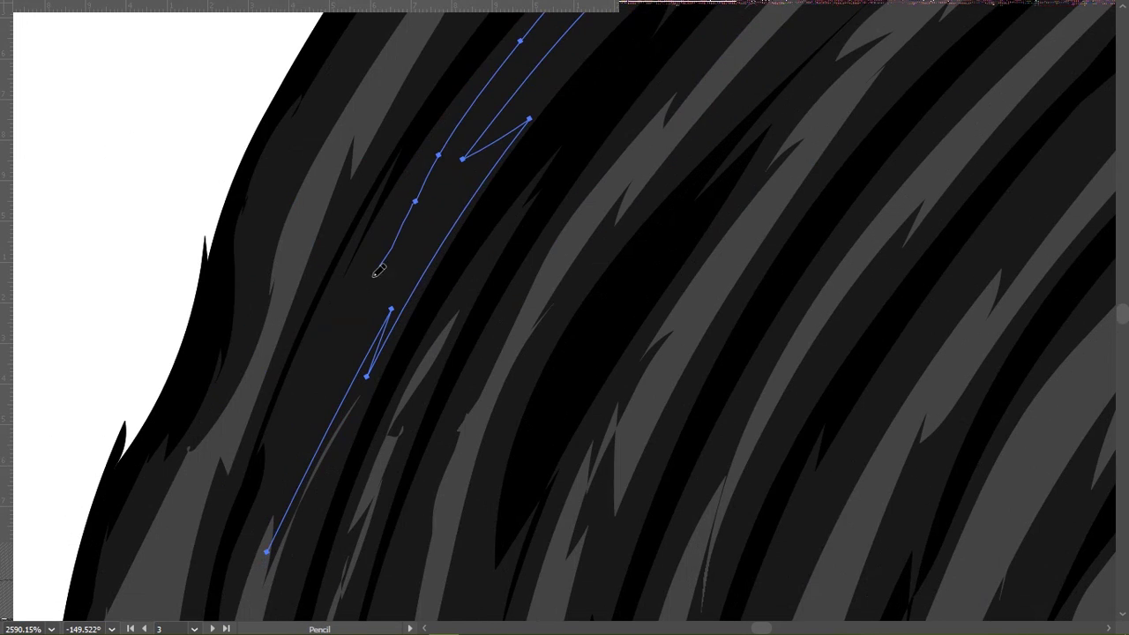
{"action": "left_click_drag", "start_coordinate": [255, 572], "coordinate": [517, 352]}
{"action": "scroll", "coordinate": [570, 259], "scroll_direction": "down", "scroll_amount": 3}
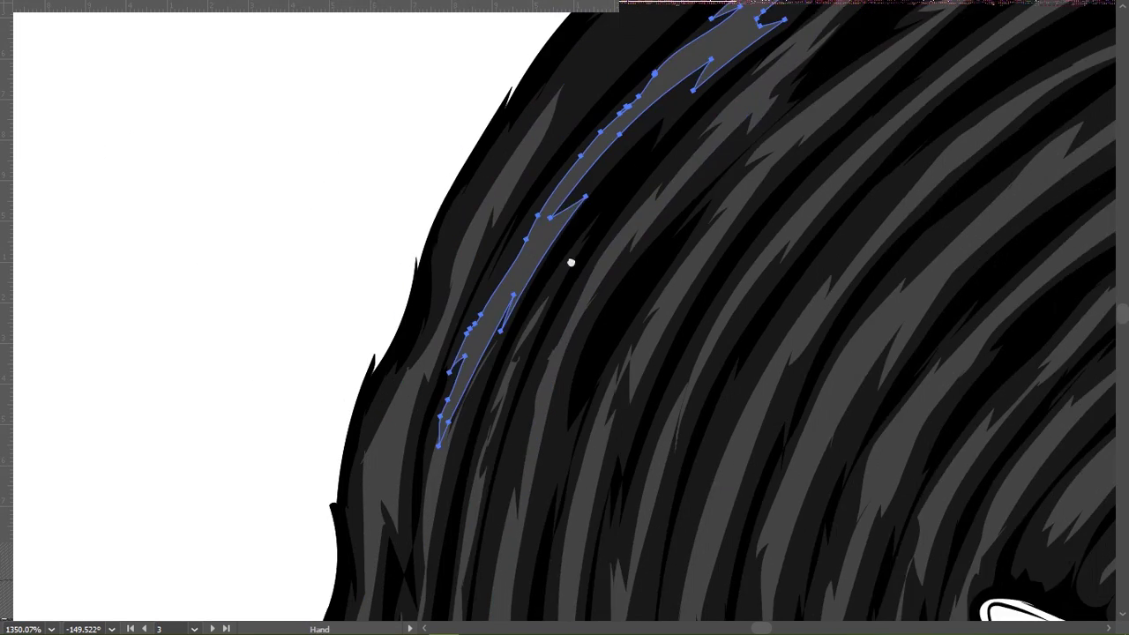
{"action": "scroll", "coordinate": [343, 307], "scroll_direction": "up", "scroll_amount": 2}
Step: Draw a new highlight along the ring's top edge and give it the grey fill
{"action": "mouse_move", "coordinate": [342, 307]}
{"action": "left_mouse_down"}
{"action": "mouse_move", "coordinate": [597, 76]}
{"action": "mouse_move", "coordinate": [309, 388]}
{"action": "left_mouse_up"}
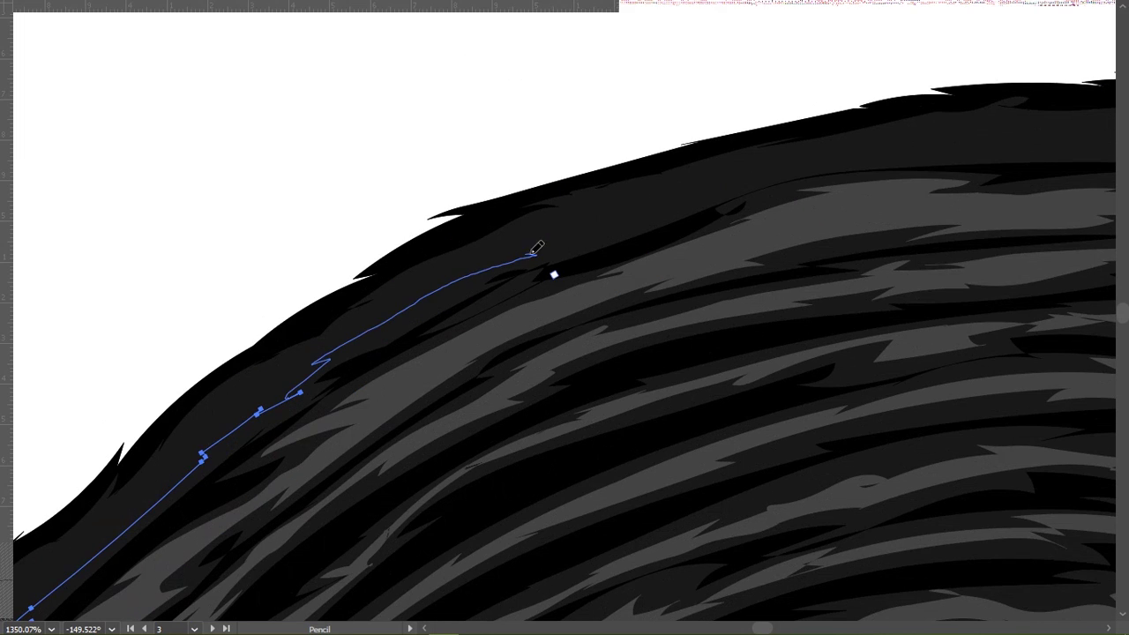
{"action": "left_click_drag", "start_coordinate": [535, 249], "coordinate": [769, 176]}
{"action": "left_click_drag", "start_coordinate": [857, 169], "coordinate": [458, 335]}
{"action": "left_click_drag", "start_coordinate": [365, 337], "coordinate": [569, 297]}
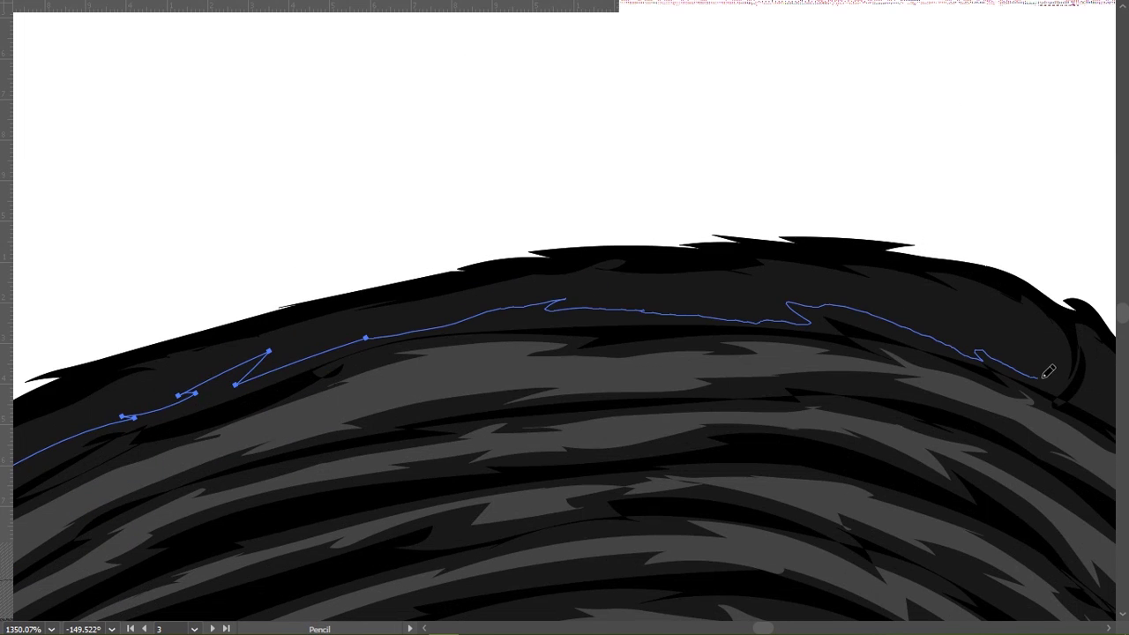
{"action": "mouse_move", "coordinate": [289, 340]}
{"action": "left_mouse_down"}
{"action": "mouse_move", "coordinate": [491, 283]}
{"action": "mouse_move", "coordinate": [670, 157]}
{"action": "left_mouse_up"}
{"action": "left_click_drag", "start_coordinate": [483, 244], "coordinate": [721, 165]}
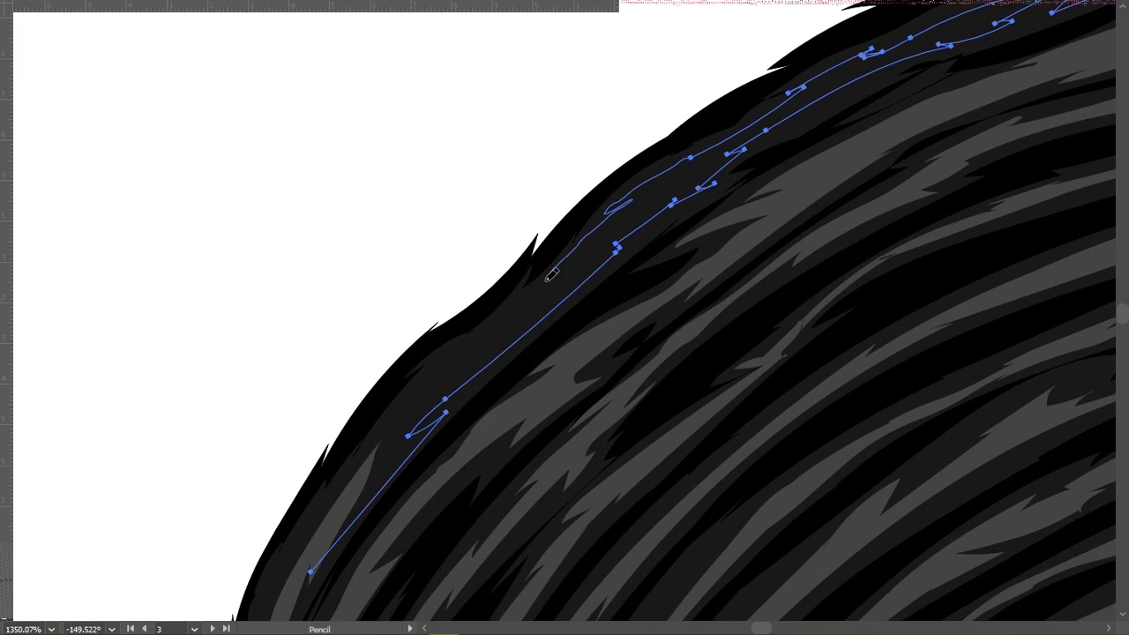
{"action": "left_click_drag", "start_coordinate": [595, 341], "coordinate": [569, 177]}
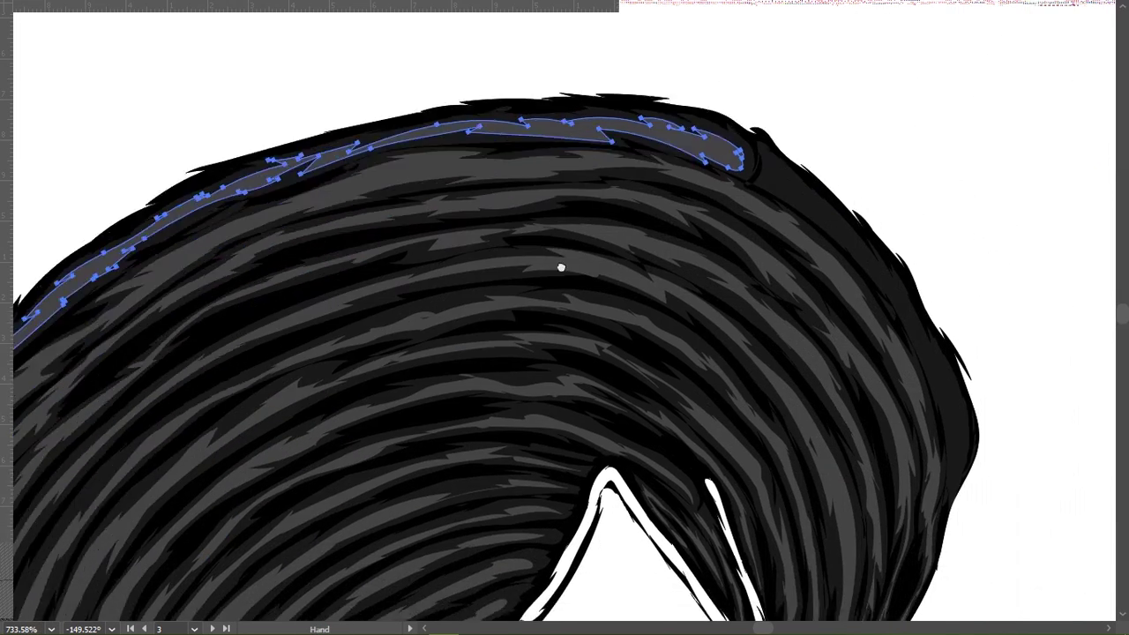
{"action": "left_click", "coordinate": [569, 177], "text": "alt"}
Step: Sample the grey with the Eyedropper, zoom in, and draw short highlights along the ring's edge
{"action": "key", "text": "i"}
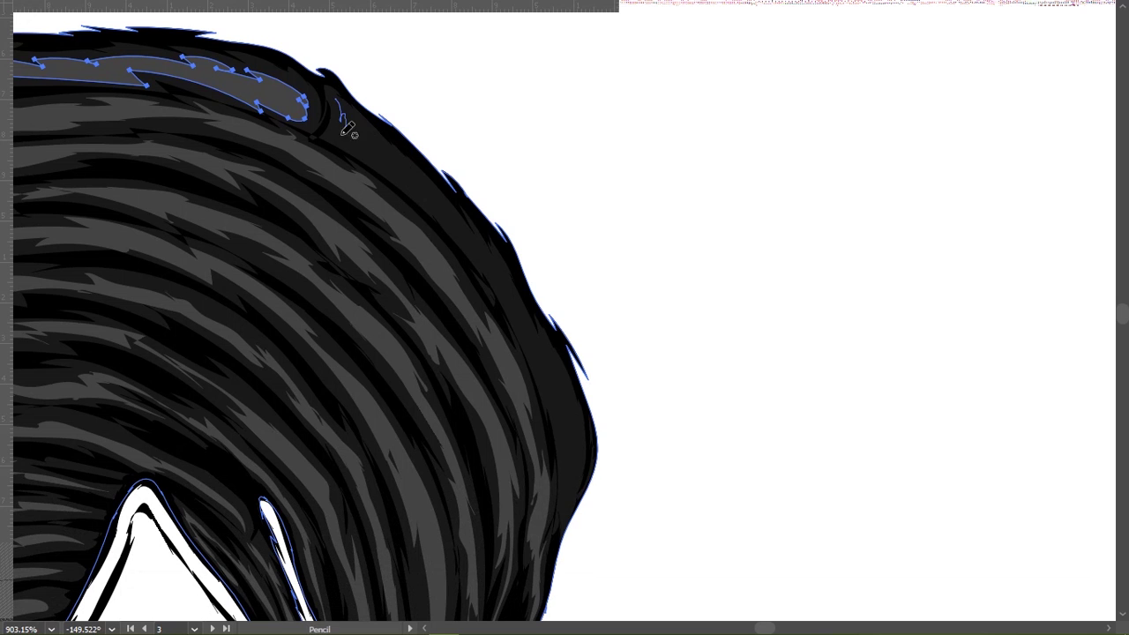
{"action": "left_click_drag", "start_coordinate": [450, 219], "coordinate": [517, 328]}
{"action": "scroll", "coordinate": [305, 212], "scroll_direction": "up", "scroll_amount": 2}
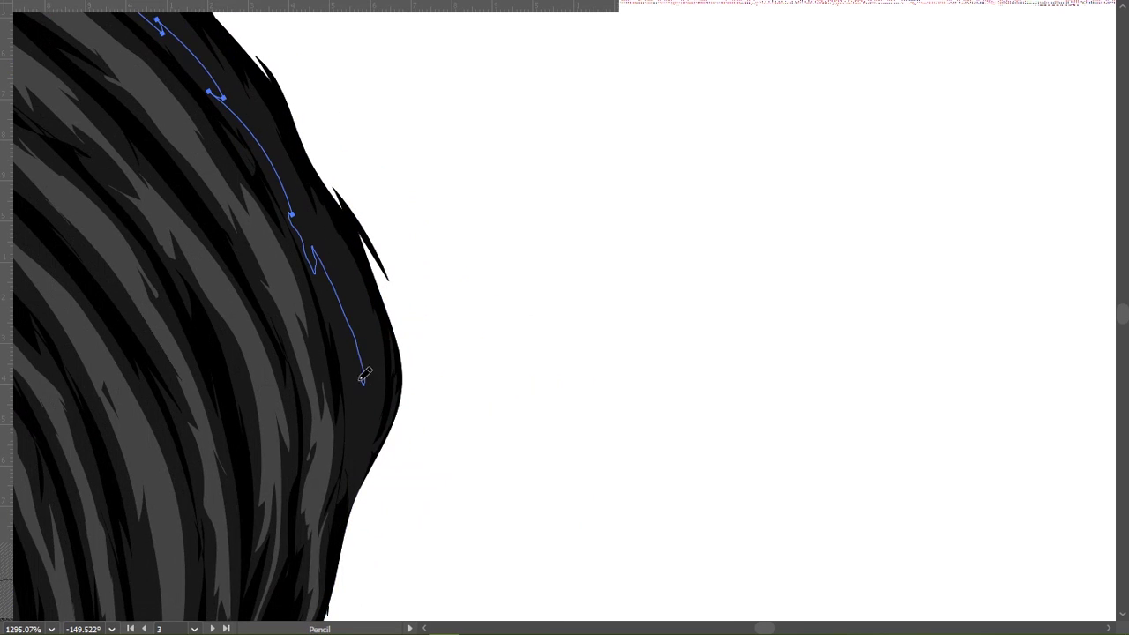
{"action": "left_click_drag", "start_coordinate": [267, 118], "coordinate": [649, 460]}
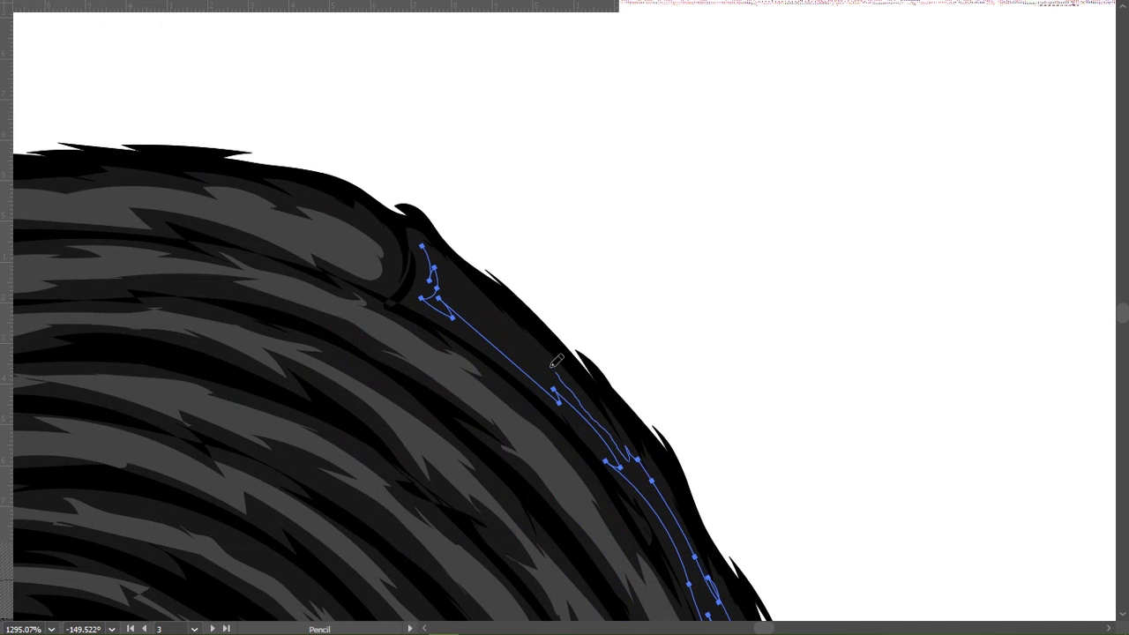
{"action": "left_click_drag", "start_coordinate": [432, 242], "coordinate": [594, 330]}
{"action": "key", "text": "z"}
{"action": "mouse_move", "coordinate": [748, 291]}
{"action": "left_mouse_down"}
{"action": "mouse_move", "coordinate": [648, 358]}
{"action": "mouse_move", "coordinate": [654, 404]}
{"action": "mouse_move", "coordinate": [671, 297]}
{"action": "left_mouse_up"}
{"action": "key", "text": "n"}
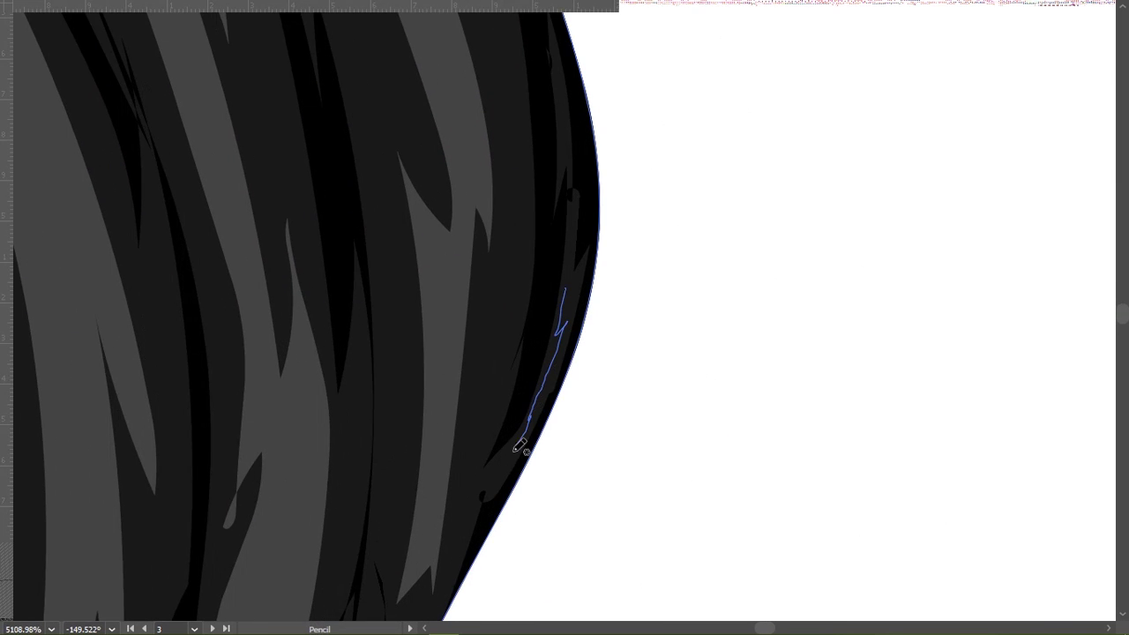
{"action": "mouse_move", "coordinate": [569, 291]}
{"action": "left_mouse_down"}
{"action": "mouse_move", "coordinate": [580, 285]}
{"action": "mouse_move", "coordinate": [486, 291]}
{"action": "mouse_move", "coordinate": [577, 385]}
{"action": "mouse_move", "coordinate": [474, 356]}
{"action": "left_mouse_up"}
Step: Finish the strokes, restore the workspace panels and rotate the view to show the whole ring
{"action": "scroll", "coordinate": [588, 320], "scroll_direction": "down", "scroll_amount": 2}
{"action": "scroll", "coordinate": [518, 405], "scroll_direction": "down", "scroll_amount": 1}
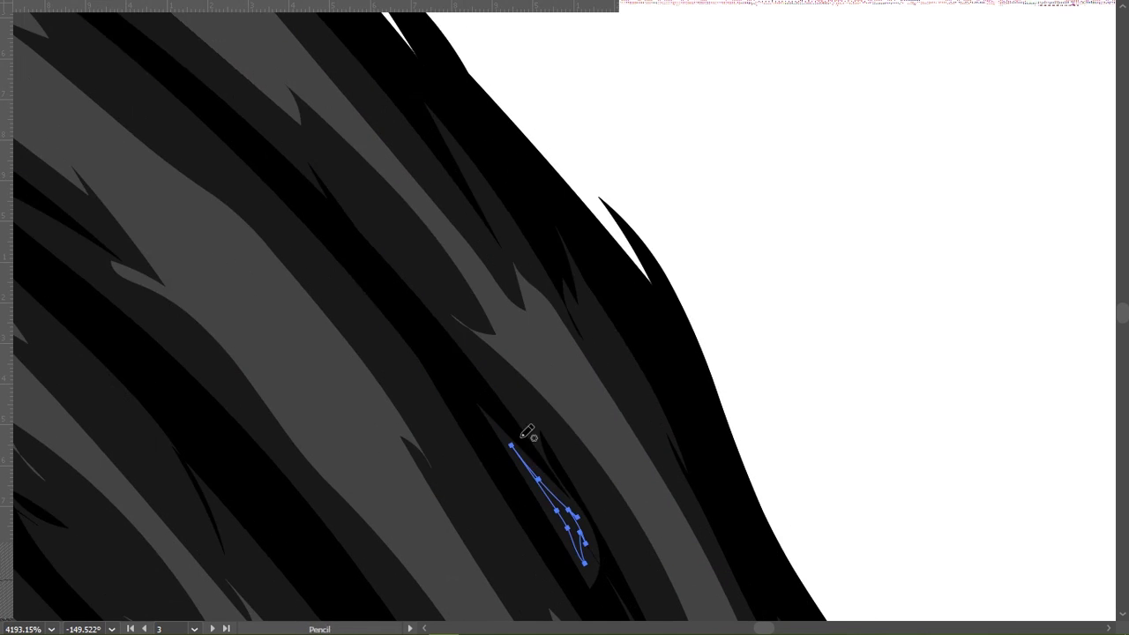
{"action": "scroll", "coordinate": [370, 283], "scroll_direction": "down", "scroll_amount": 3}
{"action": "mouse_move", "coordinate": [328, 221]}
{"action": "left_mouse_down"}
{"action": "mouse_move", "coordinate": [424, 355]}
{"action": "mouse_move", "coordinate": [570, 395]}
{"action": "mouse_move", "coordinate": [527, 368]}
{"action": "mouse_move", "coordinate": [553, 309]}
{"action": "mouse_move", "coordinate": [594, 290]}
{"action": "mouse_move", "coordinate": [469, 285]}
{"action": "mouse_move", "coordinate": [600, 216]}
{"action": "left_mouse_up"}
{"action": "scroll", "coordinate": [470, 285], "scroll_direction": "up", "scroll_amount": 1}
{"action": "scroll", "coordinate": [564, 245], "scroll_direction": "up", "scroll_amount": 1}
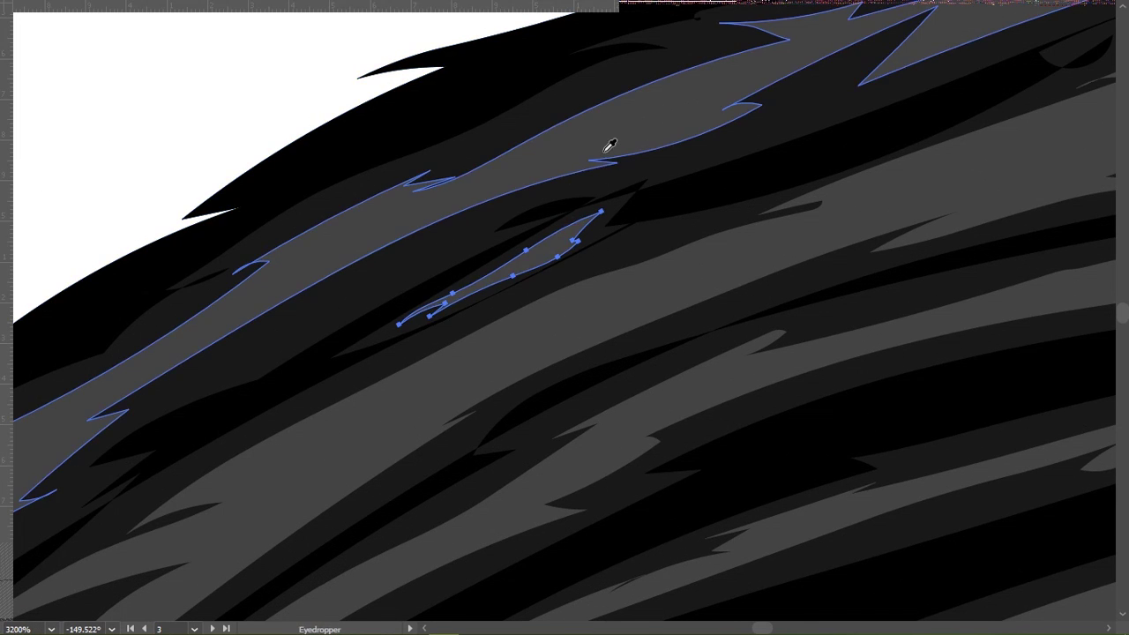
{"action": "key", "text": "Tab"}
{"action": "scroll", "coordinate": [722, 266], "scroll_direction": "down", "scroll_amount": 5}
{"action": "key", "text": "shift+h"}
{"action": "mouse_move", "coordinate": [623, 270]}
{"action": "left_mouse_down"}
{"action": "mouse_move", "coordinate": [465, 346]}
{"action": "mouse_move", "coordinate": [524, 378]}
{"action": "left_mouse_up"}
Step: Select the entire illustration and group it with Ctrl+G
{"action": "scroll", "coordinate": [524, 378], "scroll_direction": "down", "scroll_amount": 2}
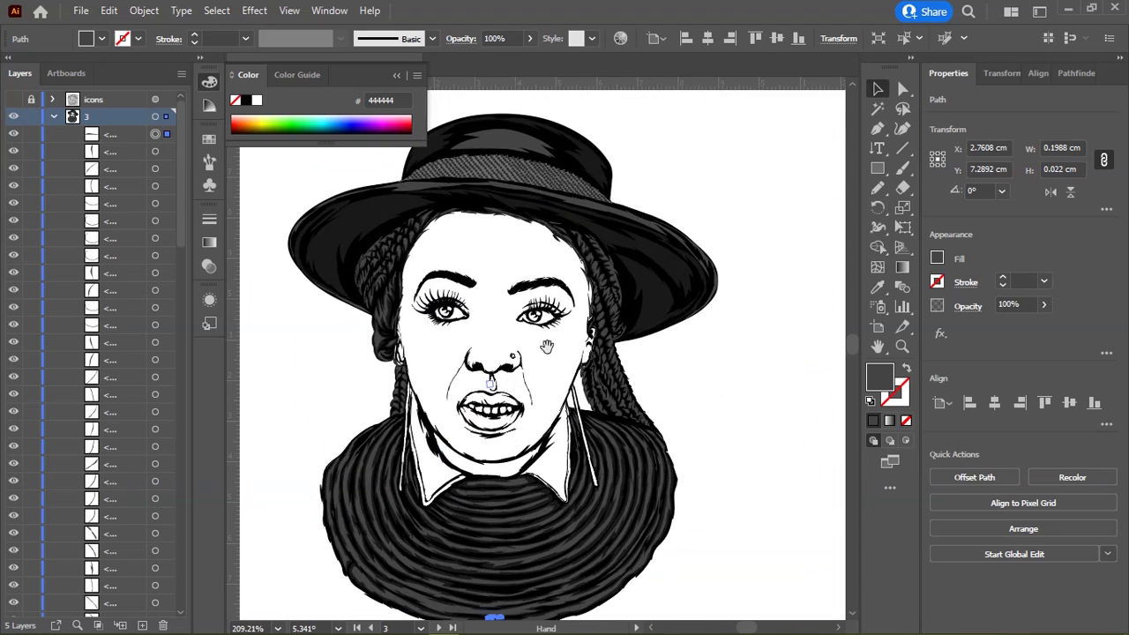
{"action": "left_click", "coordinate": [670, 391]}
{"action": "left_click_drag", "start_coordinate": [360, 174], "coordinate": [759, 610]}
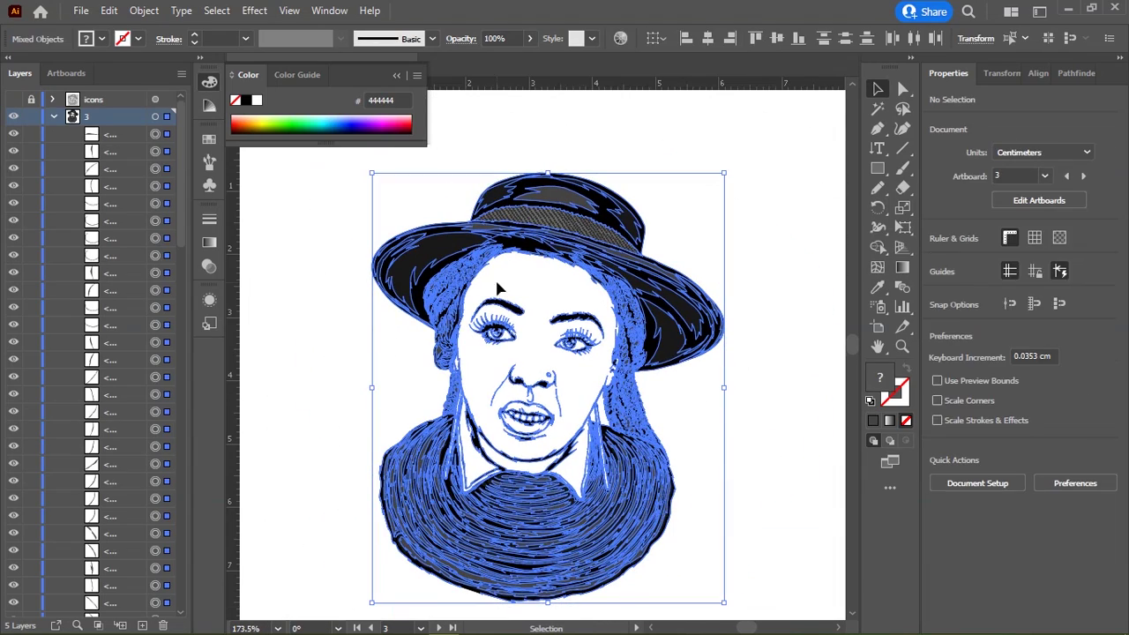
{"action": "key", "text": "ctrl+g"}
{"action": "left_click", "coordinate": [780, 184]}
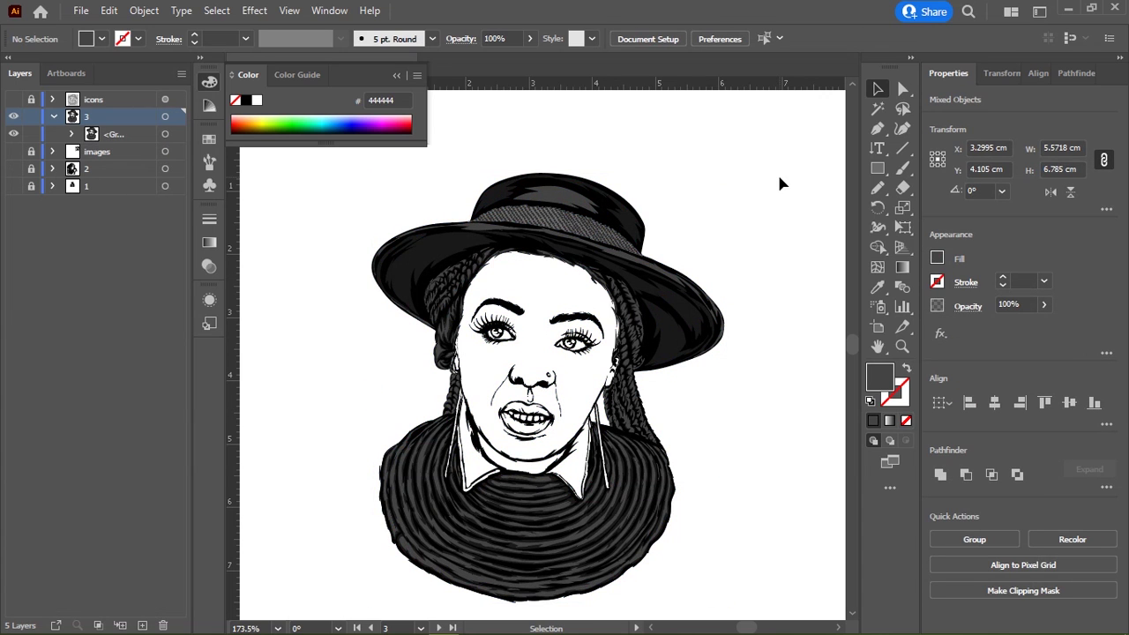
Step: Toggle the images layer, then draw a short pencil line beside the left eye's inner corner
{"action": "left_click", "coordinate": [13, 98]}
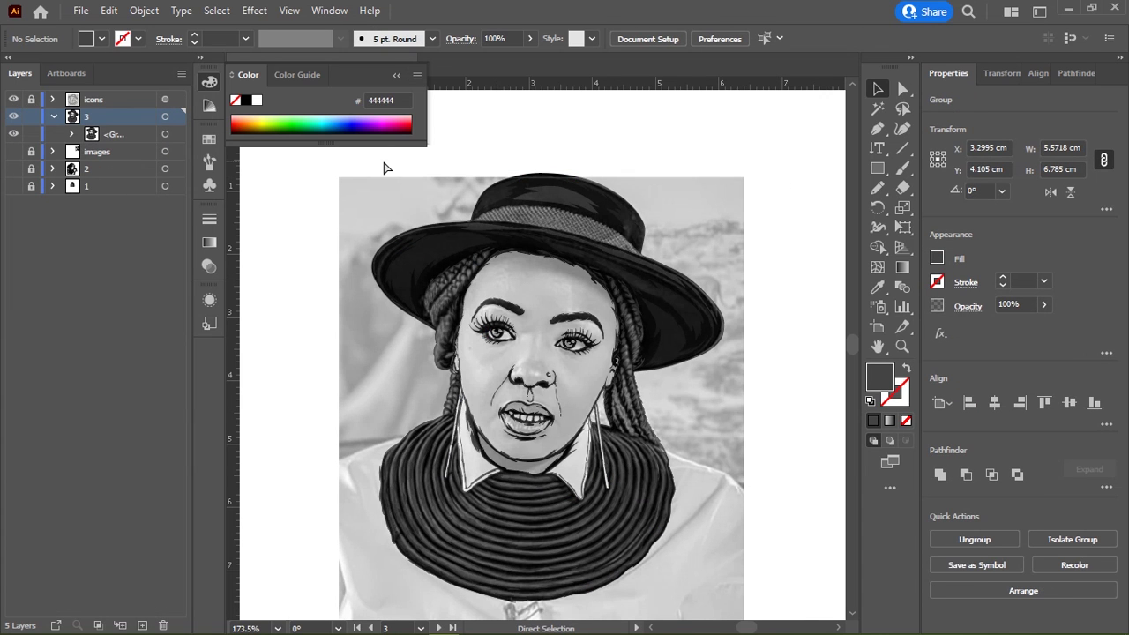
{"action": "key", "text": "n"}
{"action": "scroll", "coordinate": [476, 349], "scroll_direction": "up", "scroll_amount": 3}
{"action": "scroll", "coordinate": [476, 348], "scroll_direction": "up", "scroll_amount": 2}
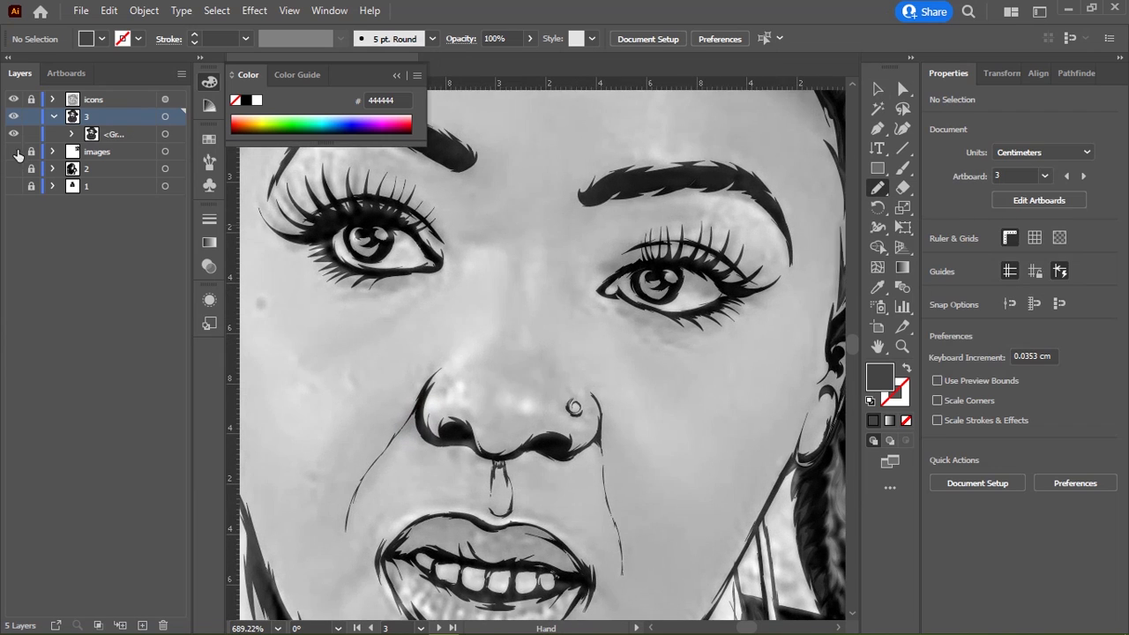
{"action": "scroll", "coordinate": [477, 251], "scroll_direction": "up", "scroll_amount": 2}
{"action": "left_click_drag", "start_coordinate": [460, 297], "coordinate": [443, 205]}
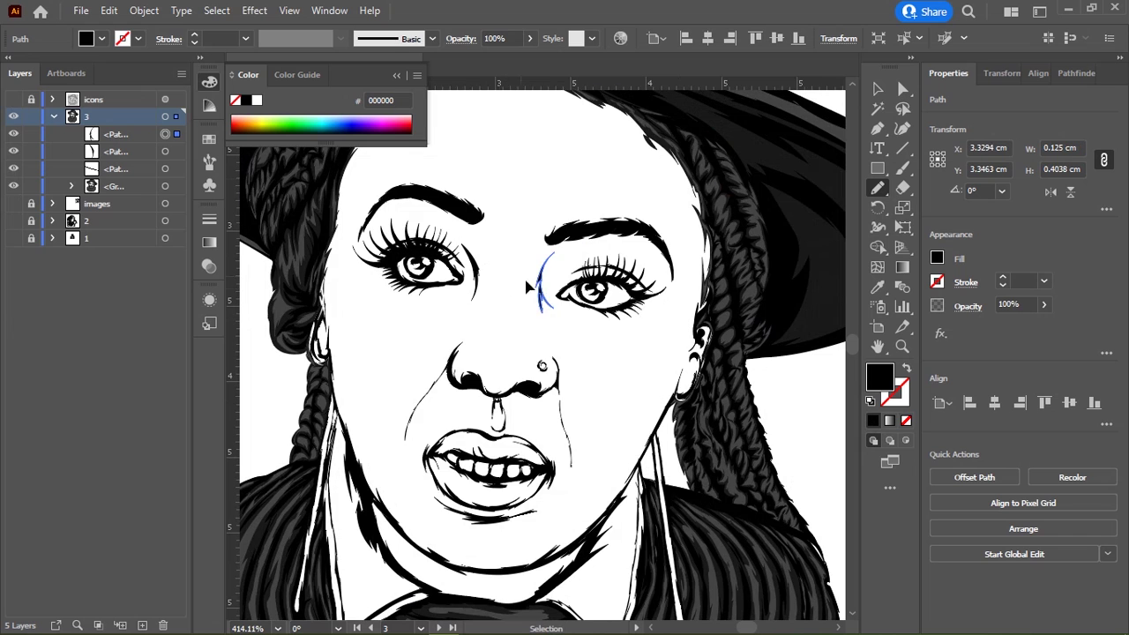
{"action": "left_click", "coordinate": [526, 286]}
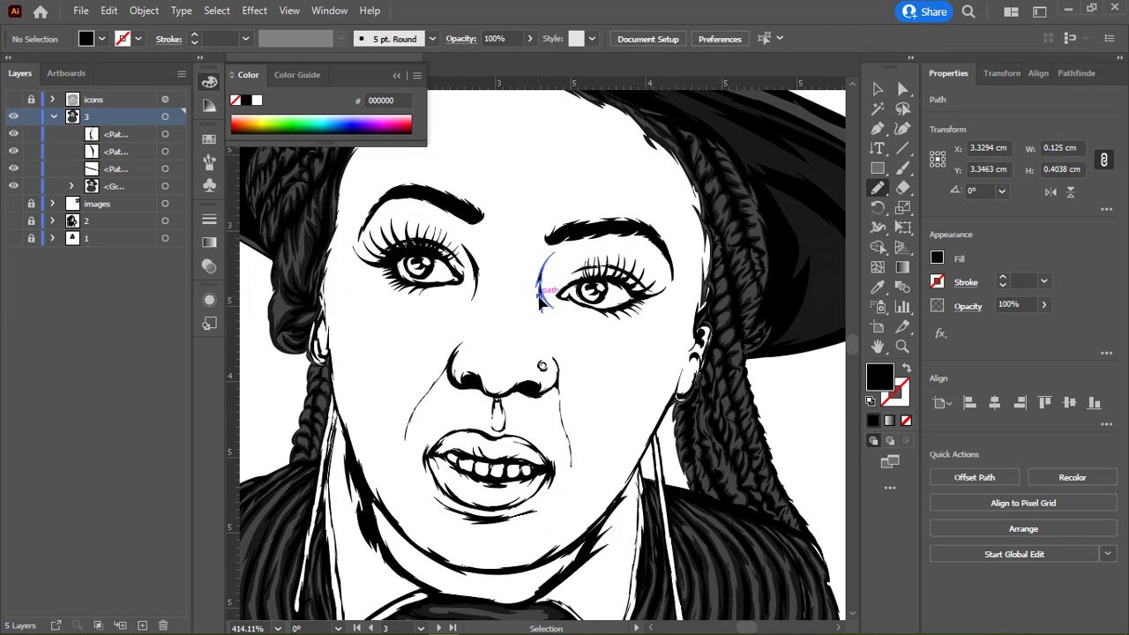
{"action": "left_click_drag", "start_coordinate": [476, 290], "coordinate": [478, 291]}
Step: Pan across the portrait and turn the reference photo layer visible again
{"action": "scroll", "coordinate": [479, 291], "scroll_direction": "down", "scroll_amount": 2}
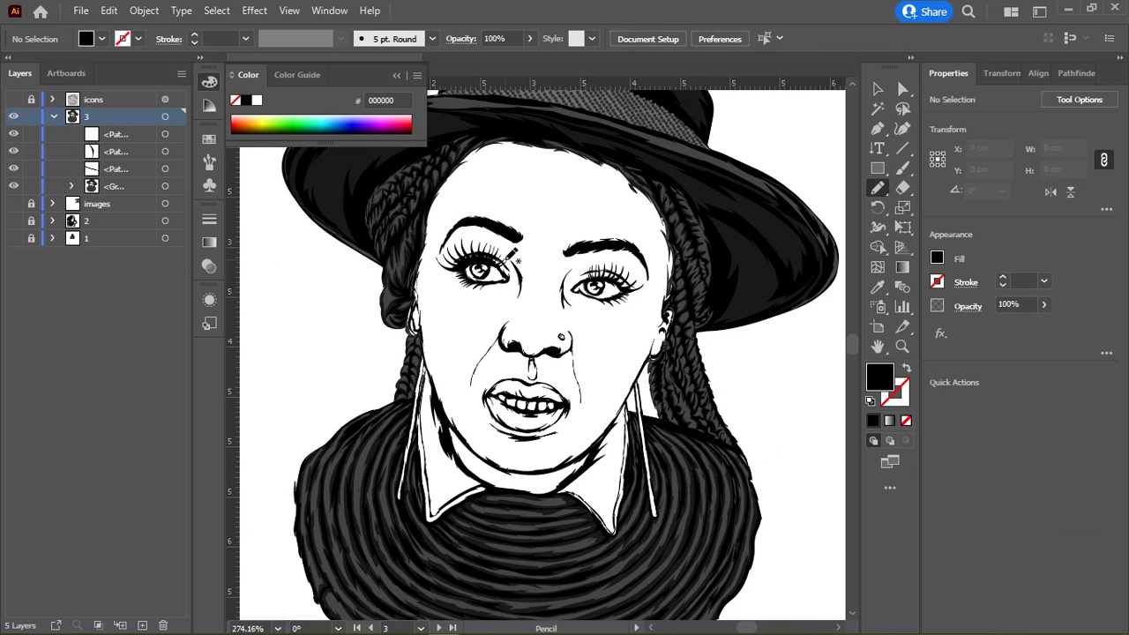
{"action": "scroll", "coordinate": [520, 269], "scroll_direction": "down", "scroll_amount": 1}
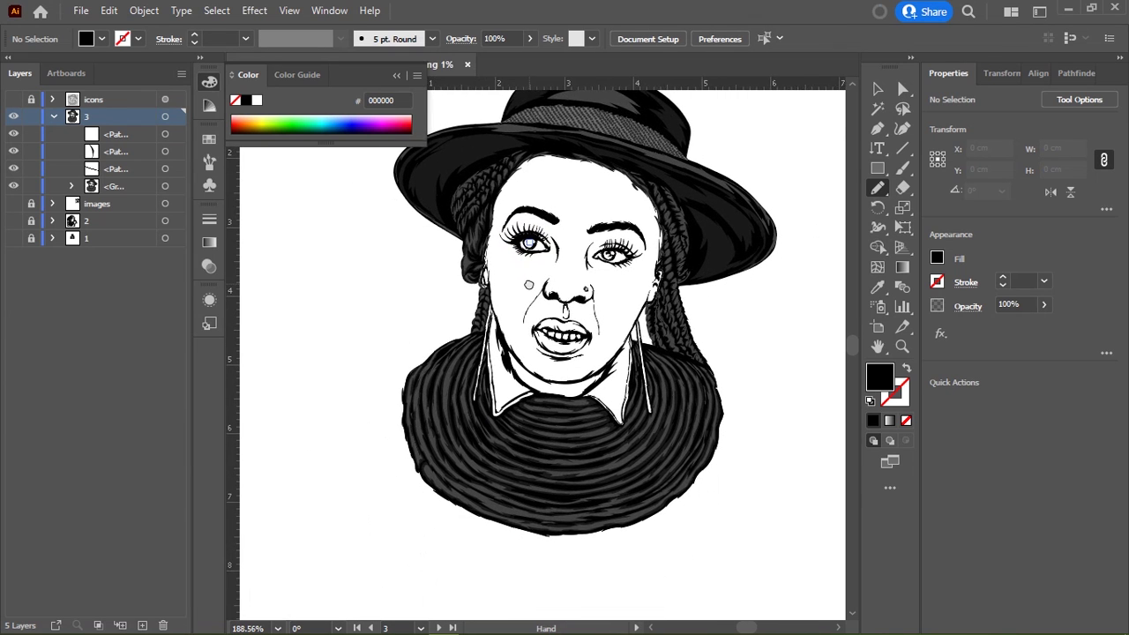
{"action": "left_click_drag", "start_coordinate": [529, 285], "coordinate": [581, 252]}
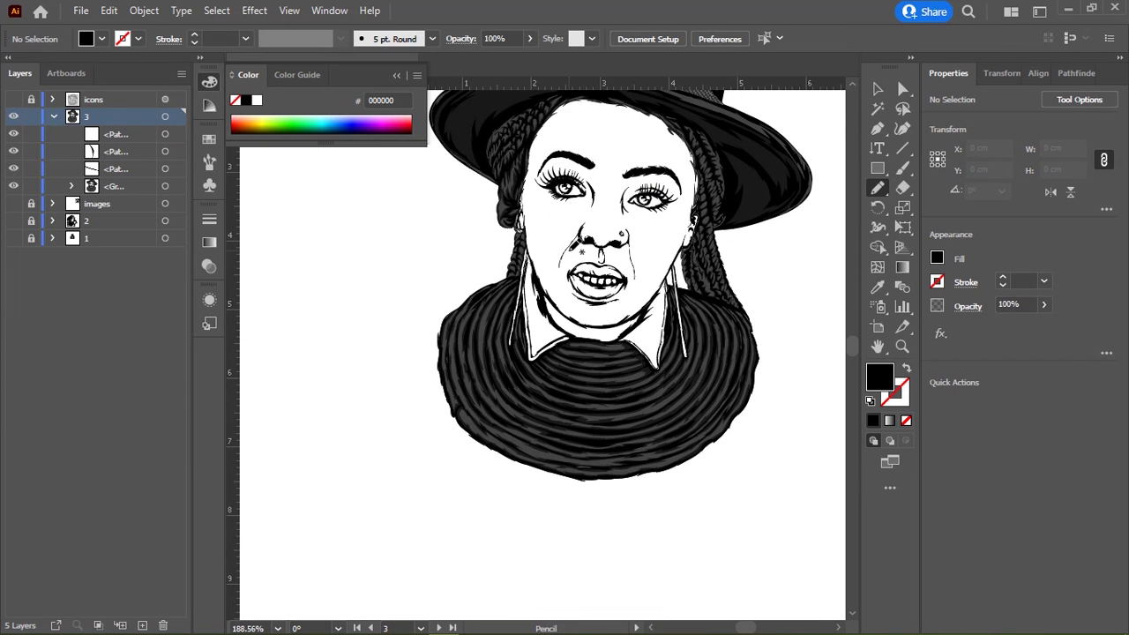
{"action": "left_click", "coordinate": [13, 99]}
Step: Hide the icons layer and pencil-trace a closed outline around the body and shoulders
{"action": "left_click", "coordinate": [13, 99]}
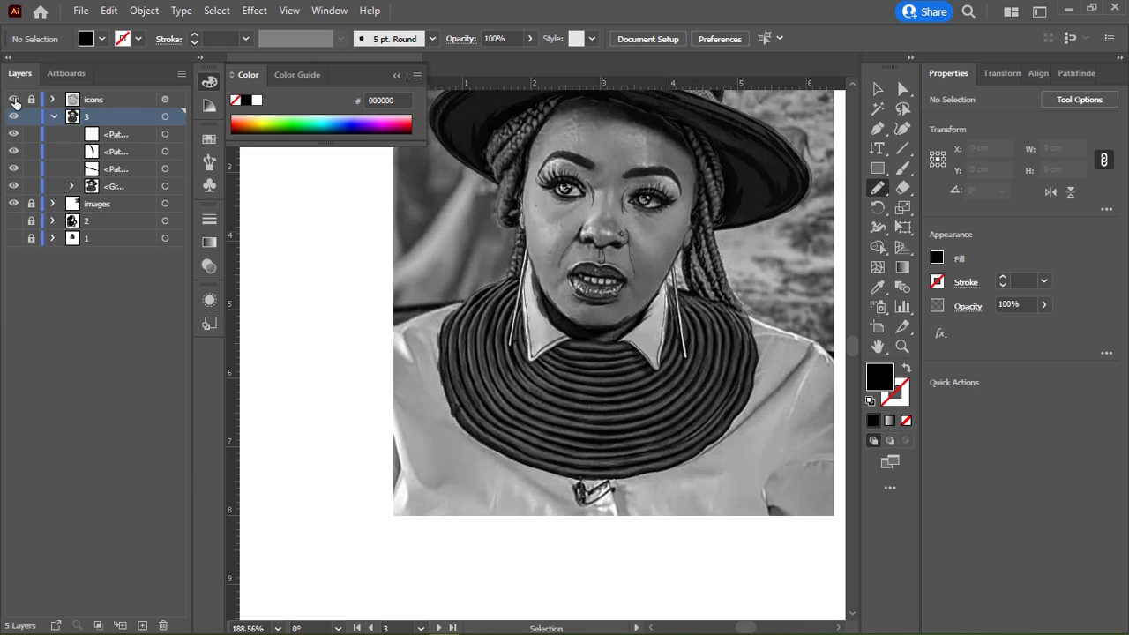
{"action": "left_click_drag", "start_coordinate": [338, 247], "coordinate": [559, 302]}
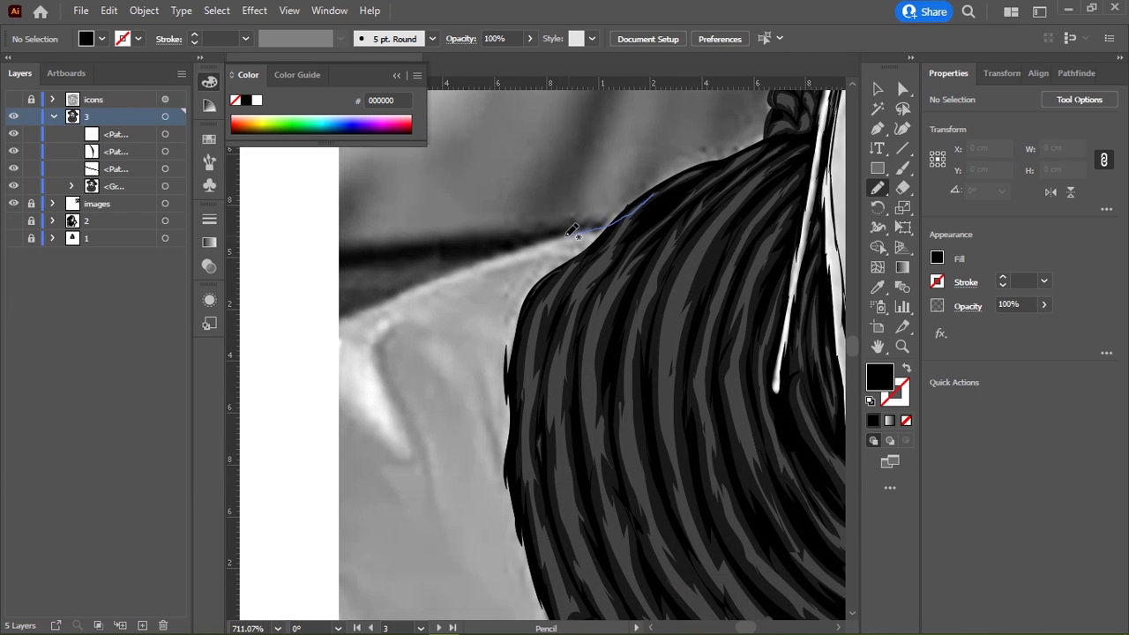
{"action": "left_click_drag", "start_coordinate": [404, 291], "coordinate": [305, 334]}
{"action": "scroll", "coordinate": [373, 177], "scroll_direction": "down", "scroll_amount": 5}
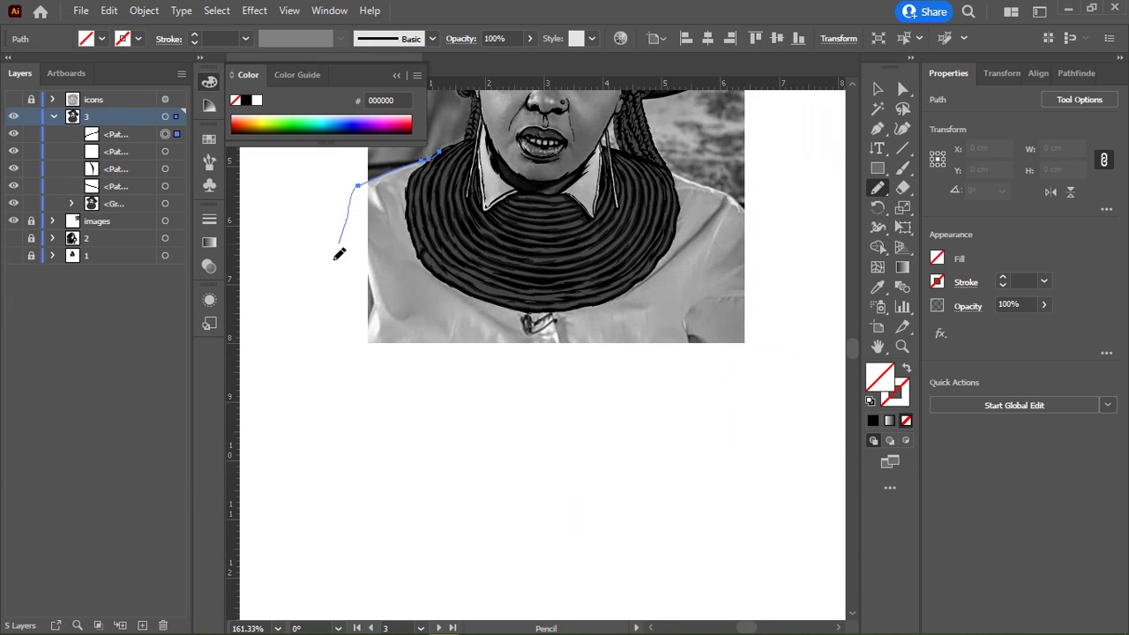
{"action": "mouse_move", "coordinate": [339, 254]}
{"action": "left_mouse_down"}
{"action": "mouse_move", "coordinate": [686, 391]}
{"action": "mouse_move", "coordinate": [350, 261]}
{"action": "left_mouse_up"}
{"action": "left_click_drag", "start_coordinate": [379, 362], "coordinate": [488, 257]}
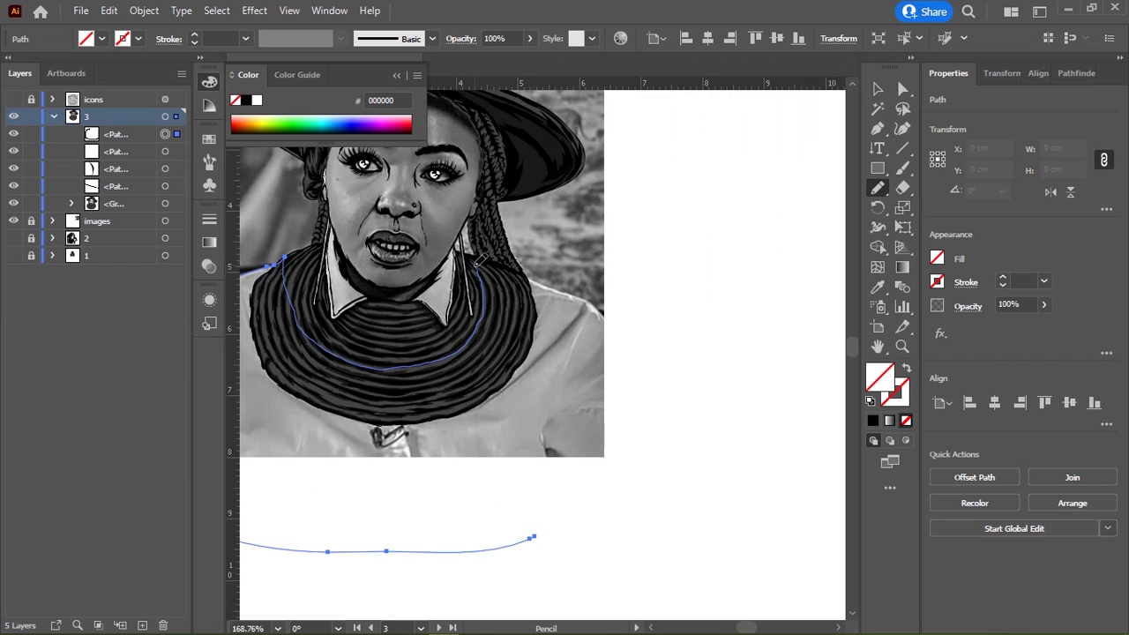
{"action": "scroll", "coordinate": [354, 171], "scroll_direction": "up", "scroll_amount": 5}
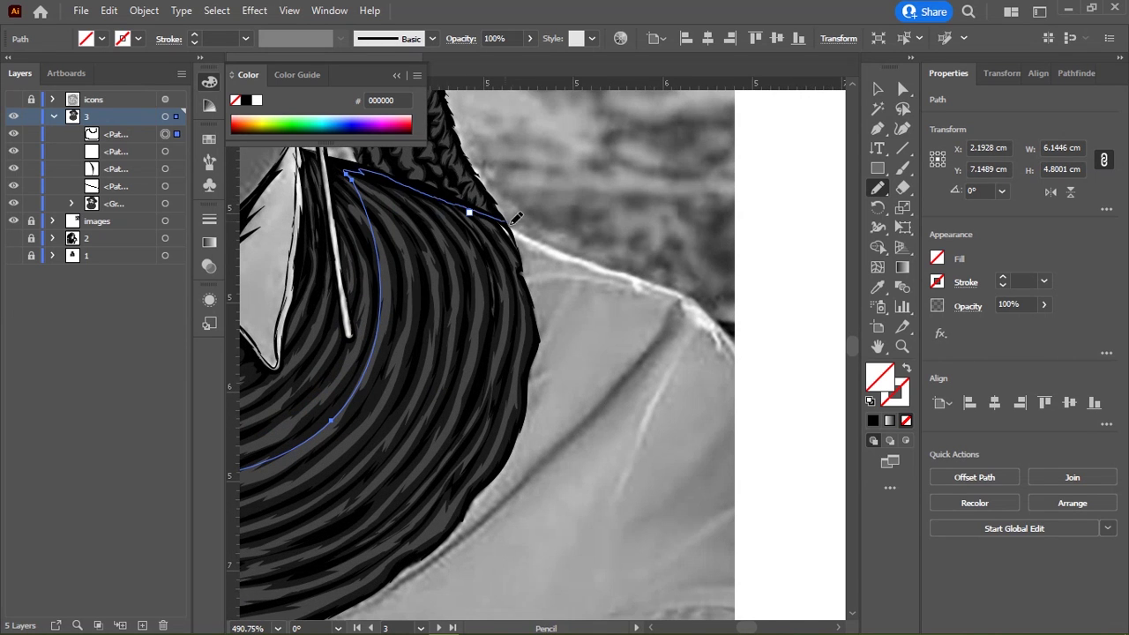
{"action": "scroll", "coordinate": [514, 218], "scroll_direction": "right", "scroll_amount": 5}
{"action": "left_click_drag", "start_coordinate": [366, 151], "coordinate": [424, 176]}
{"action": "left_click_drag", "start_coordinate": [514, 216], "coordinate": [595, 282]}
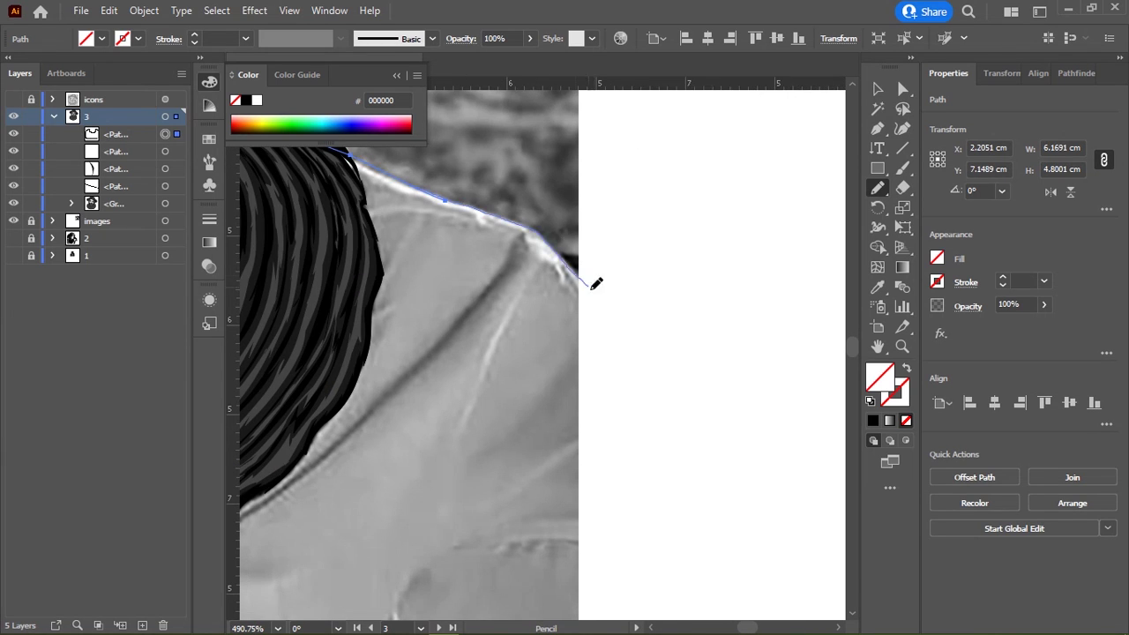
{"action": "scroll", "coordinate": [696, 279], "scroll_direction": "down", "scroll_amount": 3}
{"action": "left_click_drag", "start_coordinate": [605, 487], "coordinate": [578, 517]}
{"action": "scroll", "coordinate": [578, 518], "scroll_direction": "down", "scroll_amount": 3}
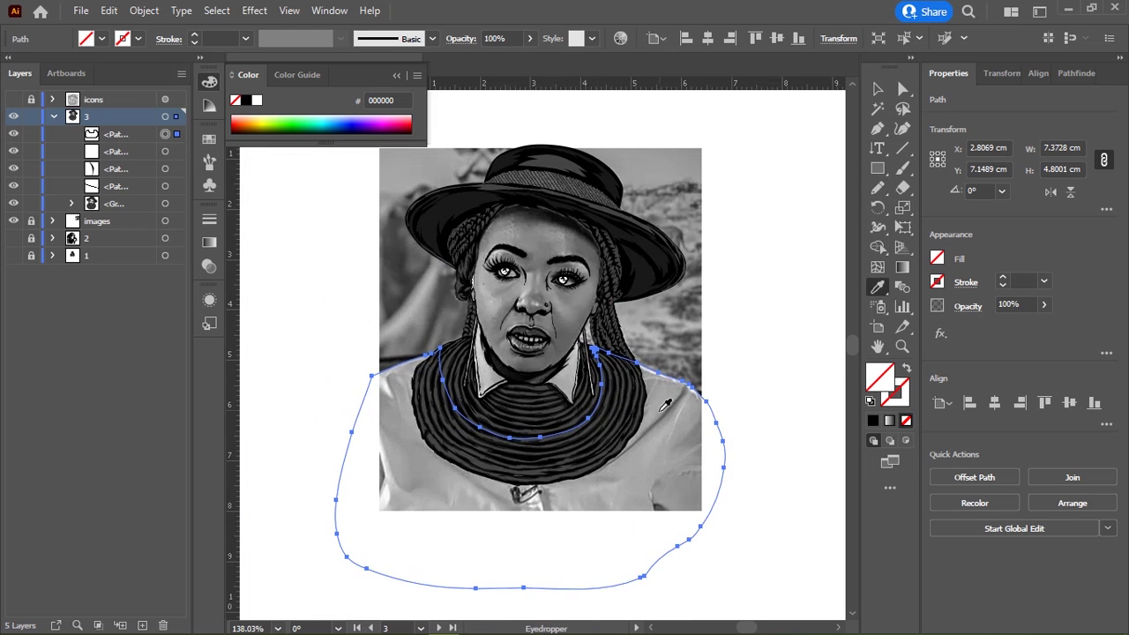
Step: Fill the body shape with the shirt's grey and send it behind the neck ring
{"action": "left_click", "coordinate": [608, 218]}
{"action": "left_click_drag", "start_coordinate": [608, 218], "coordinate": [618, 218]}
{"action": "key", "text": "ctrl+shift+bracketleft"}
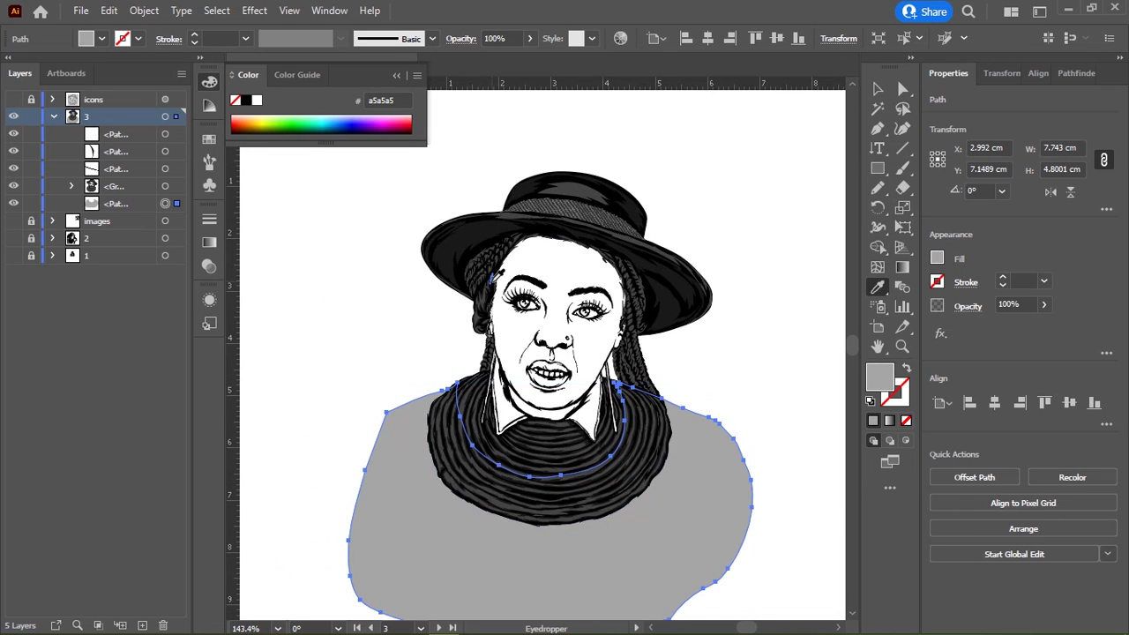
{"action": "key", "text": "v"}
{"action": "left_click", "coordinate": [715, 366]}
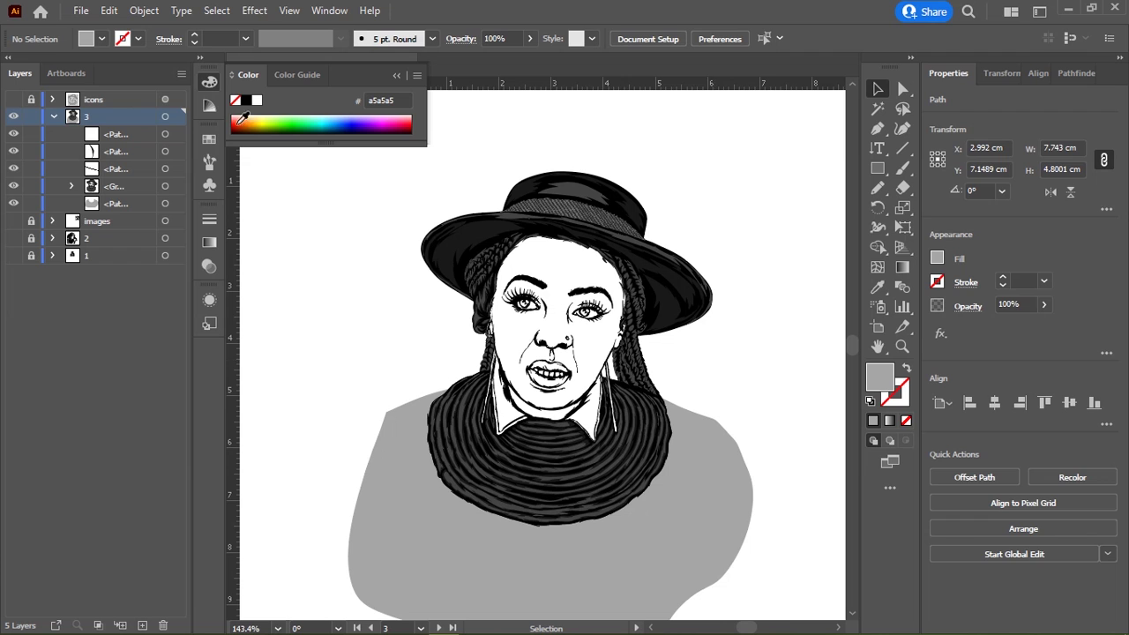
Step: Show the reference photo and draw rectangles along the shirt's left, right and bottom edges
{"action": "left_click", "coordinate": [13, 221]}
{"action": "key", "text": "m"}
{"action": "left_click_drag", "start_coordinate": [394, 298], "coordinate": [312, 611]}
{"action": "scroll", "coordinate": [530, 397], "scroll_direction": "down", "scroll_amount": 4}
{"action": "scroll", "coordinate": [529, 397], "scroll_direction": "right", "scroll_amount": 2}
{"action": "left_click_drag", "start_coordinate": [629, 177], "coordinate": [721, 491]}
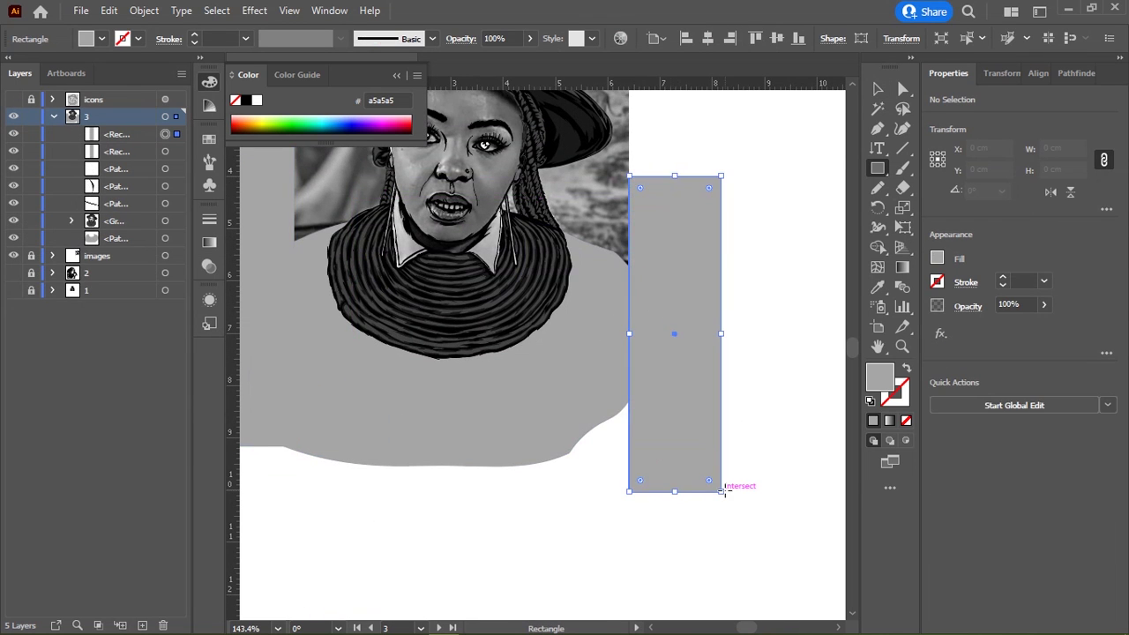
{"action": "key", "text": "ctrl+y"}
{"action": "left_click_drag", "start_coordinate": [278, 386], "coordinate": [675, 518]}
{"action": "key", "text": "v"}
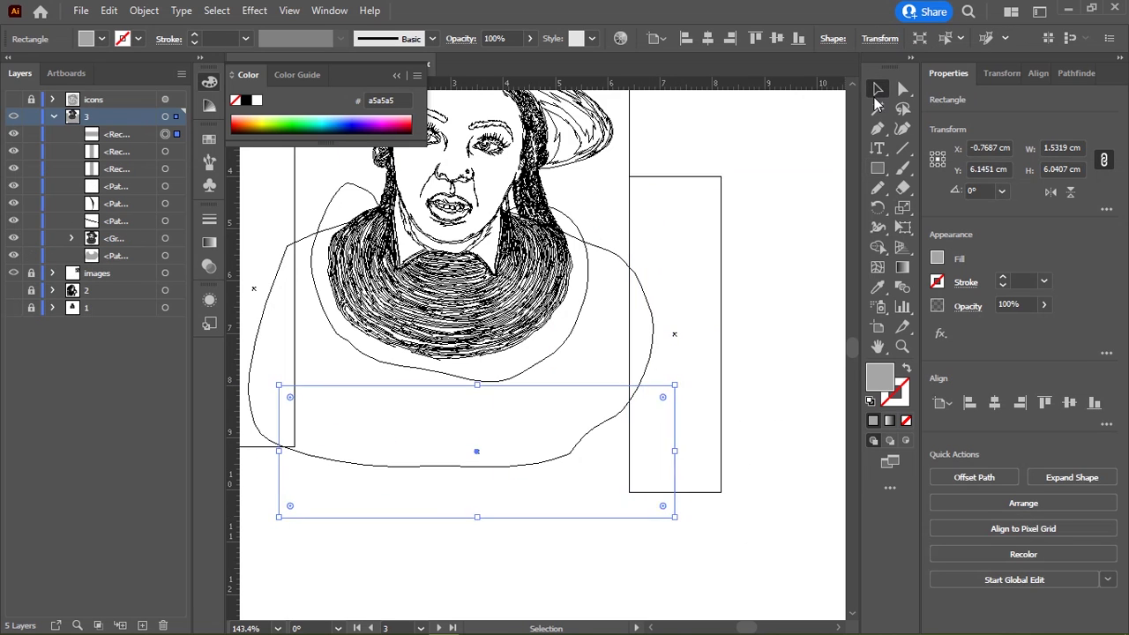
{"action": "key", "text": "ctrl+y"}
Step: Trim the excess grey with Shape Builder so the shirt's sides and bottom are straight
{"action": "left_click", "coordinate": [677, 259], "text": "shift"}
{"action": "left_click", "coordinate": [261, 318], "text": "shift"}
{"action": "key", "text": "shift+m"}
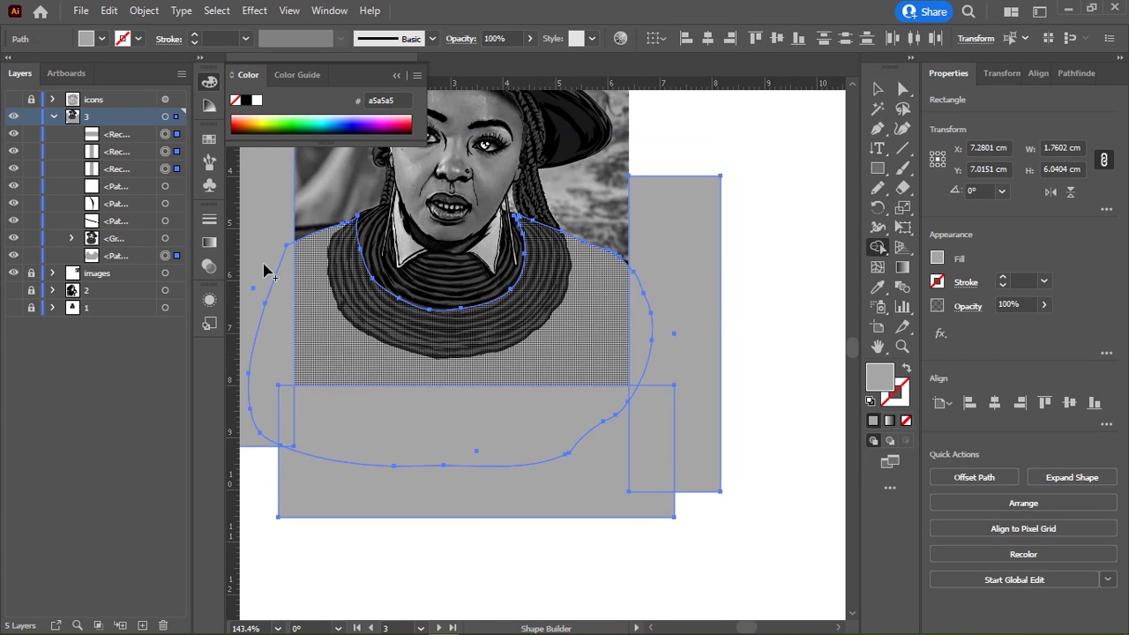
{"action": "mouse_move", "coordinate": [264, 256]}
{"action": "left_mouse_down"}
{"action": "mouse_move", "coordinate": [689, 369]}
{"action": "mouse_move", "coordinate": [629, 403]}
{"action": "left_mouse_up"}
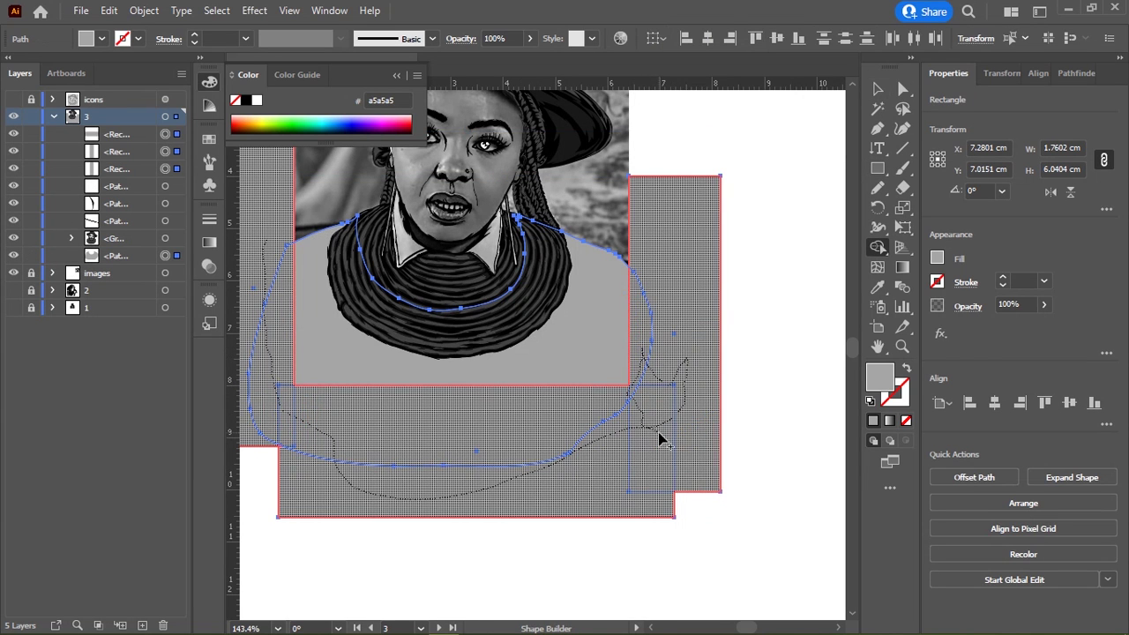
{"action": "left_click_drag", "start_coordinate": [659, 438], "coordinate": [657, 440]}
{"action": "key", "text": "v"}
{"action": "left_click", "coordinate": [756, 235]}
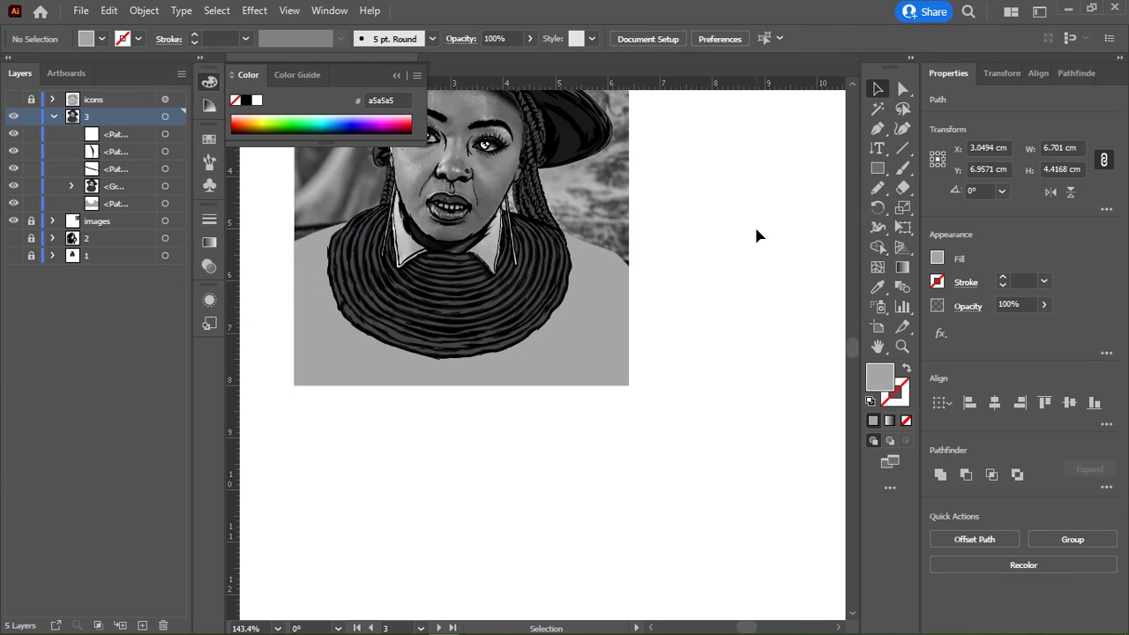
{"action": "left_click", "coordinate": [610, 353]}
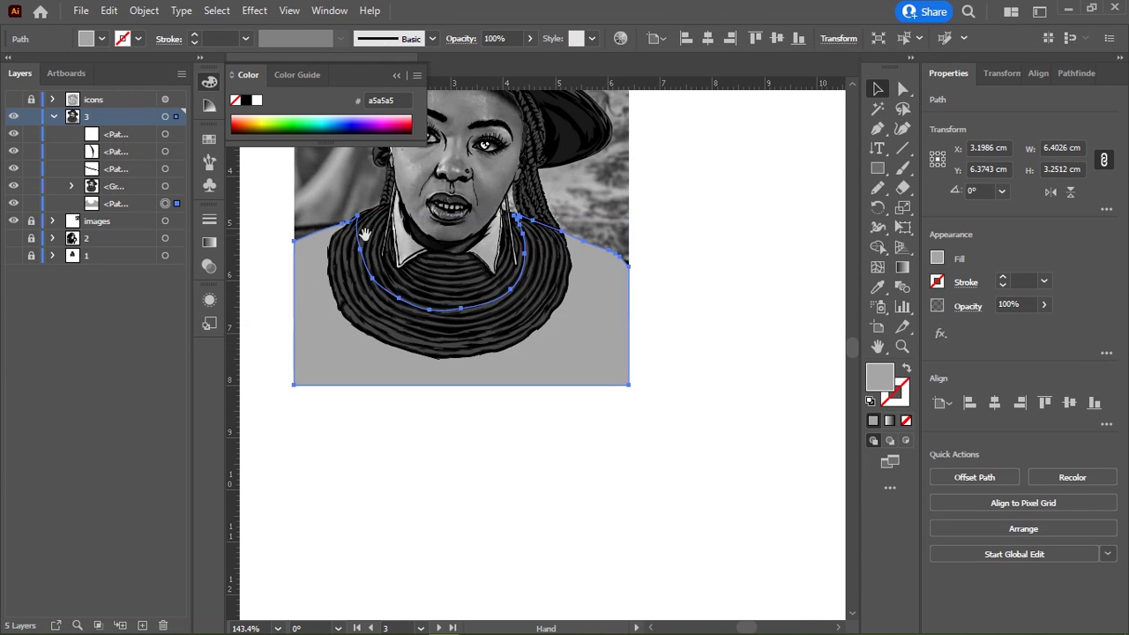
Step: Pencil-trace the brooch's coiled outlines in black just below the neck ring
{"action": "scroll", "coordinate": [364, 233], "scroll_direction": "up", "scroll_amount": 3}
{"action": "scroll", "coordinate": [496, 361], "scroll_direction": "up", "scroll_amount": 3}
{"action": "scroll", "coordinate": [615, 321], "scroll_direction": "up", "scroll_amount": 2}
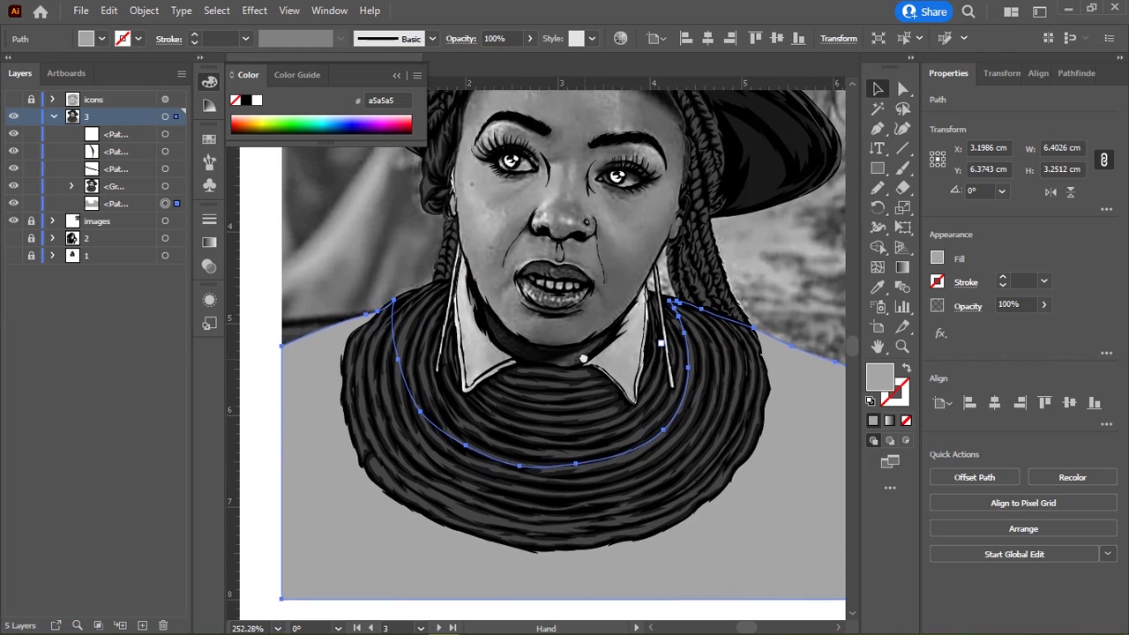
{"action": "scroll", "coordinate": [583, 358], "scroll_direction": "down", "scroll_amount": 3}
{"action": "scroll", "coordinate": [426, 285], "scroll_direction": "down", "scroll_amount": 2}
{"action": "scroll", "coordinate": [383, 327], "scroll_direction": "down", "scroll_amount": 2}
{"action": "scroll", "coordinate": [558, 384], "scroll_direction": "up", "scroll_amount": 1}
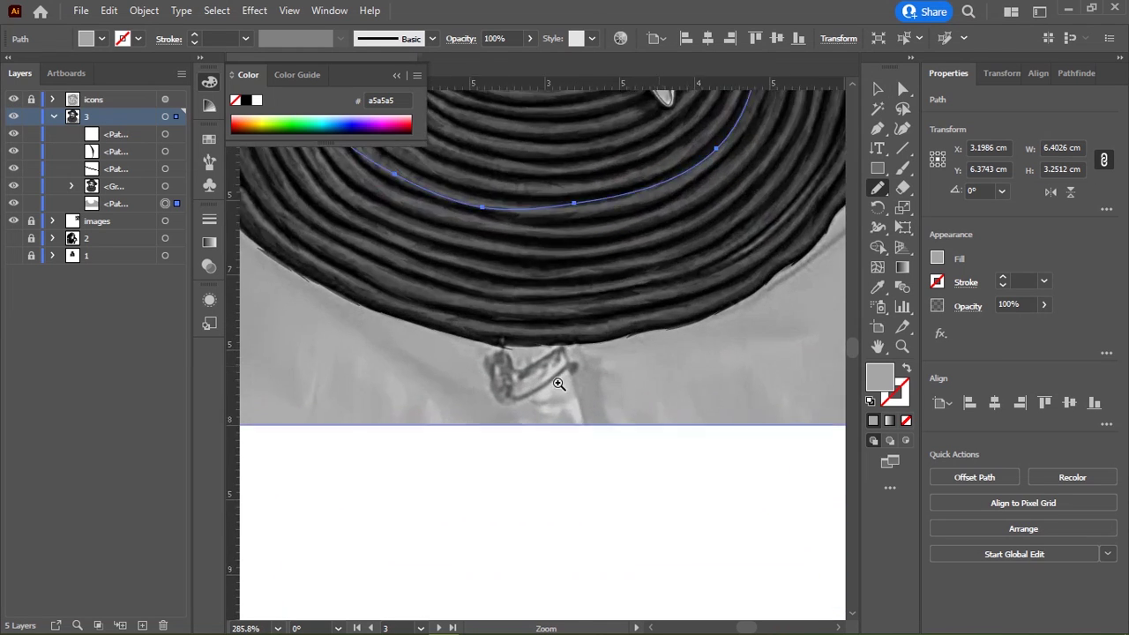
{"action": "scroll", "coordinate": [559, 383], "scroll_direction": "up", "scroll_amount": 6}
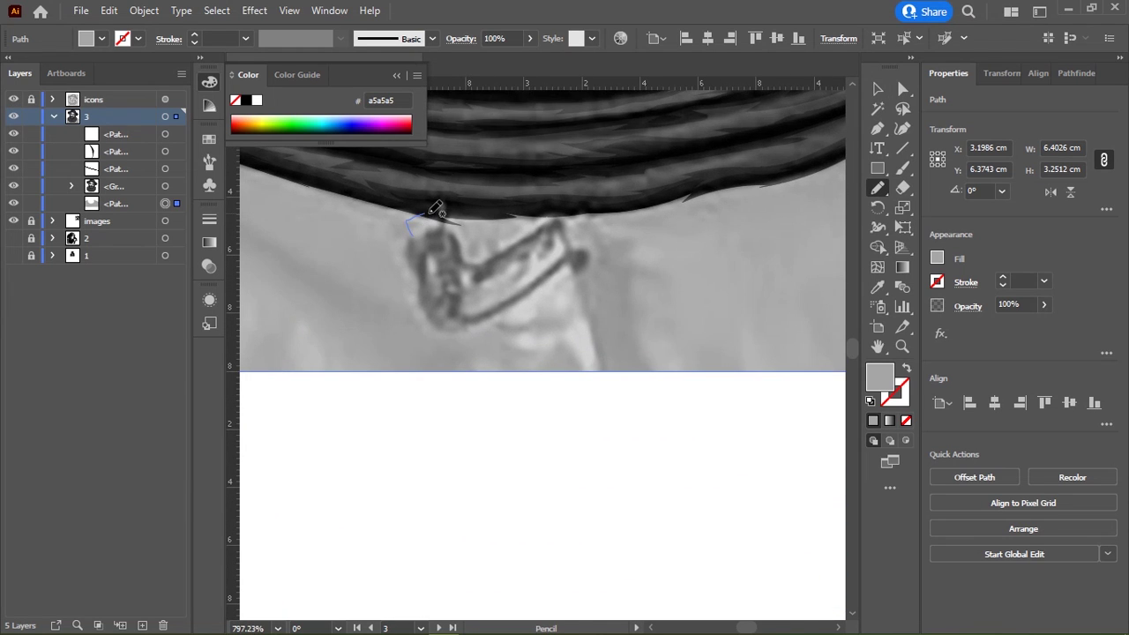
{"action": "left_click_drag", "start_coordinate": [435, 209], "coordinate": [458, 212]}
{"action": "scroll", "coordinate": [427, 253], "scroll_direction": "up", "scroll_amount": 2}
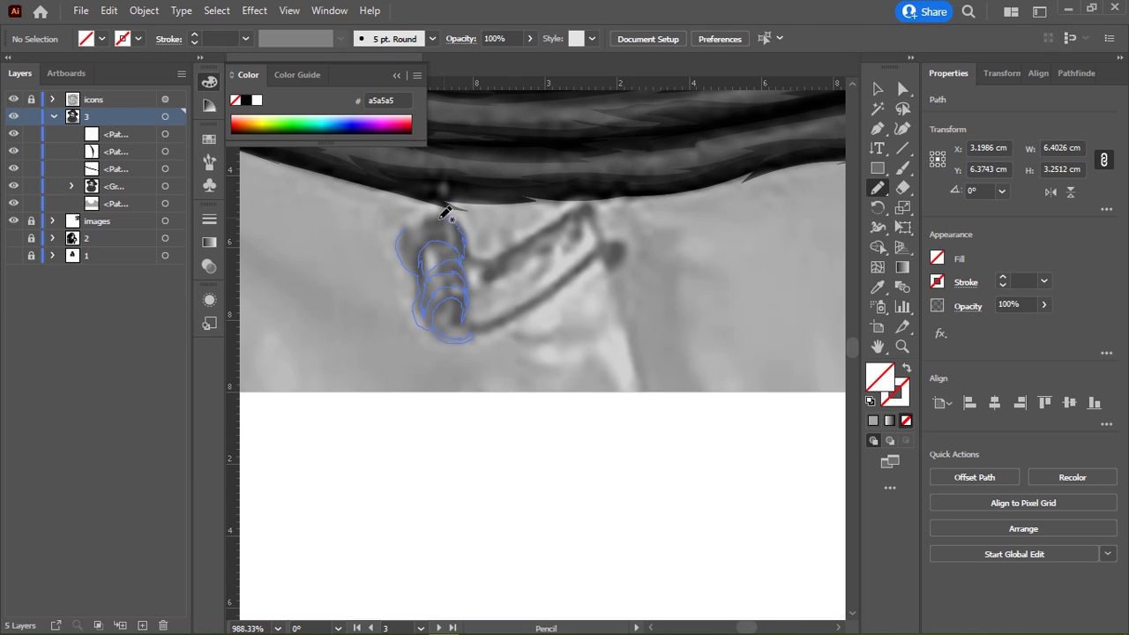
{"action": "left_click_drag", "start_coordinate": [427, 217], "coordinate": [411, 222]}
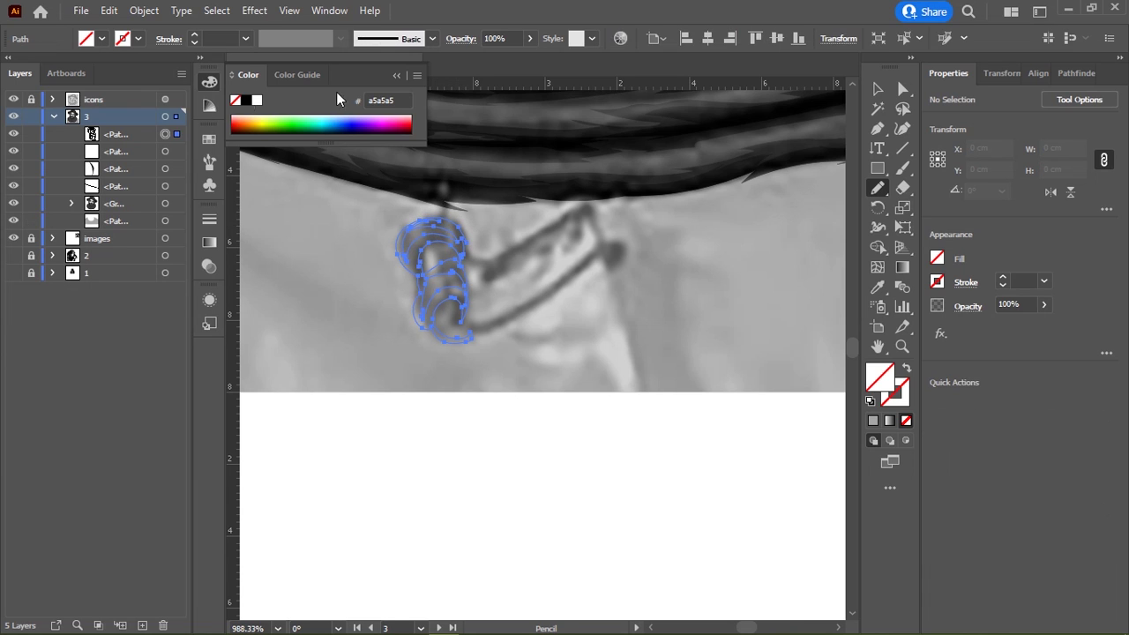
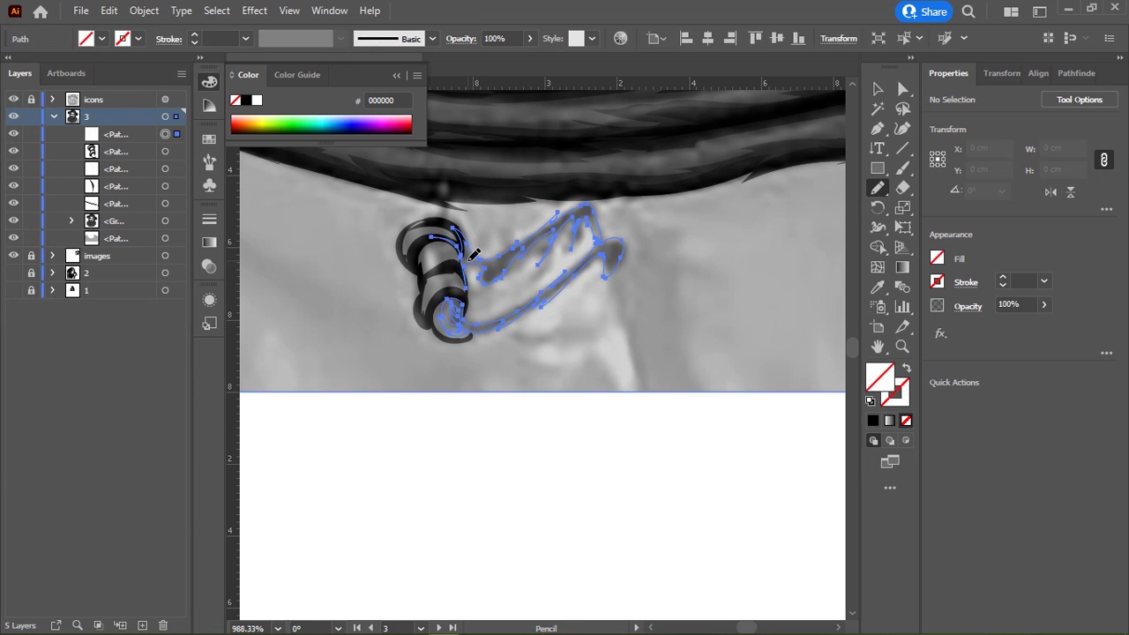
Step: Draw black shading shapes under the necklace clasp, extending past the shirt hem
{"action": "scroll", "coordinate": [595, 464], "scroll_direction": "down", "scroll_amount": 1}
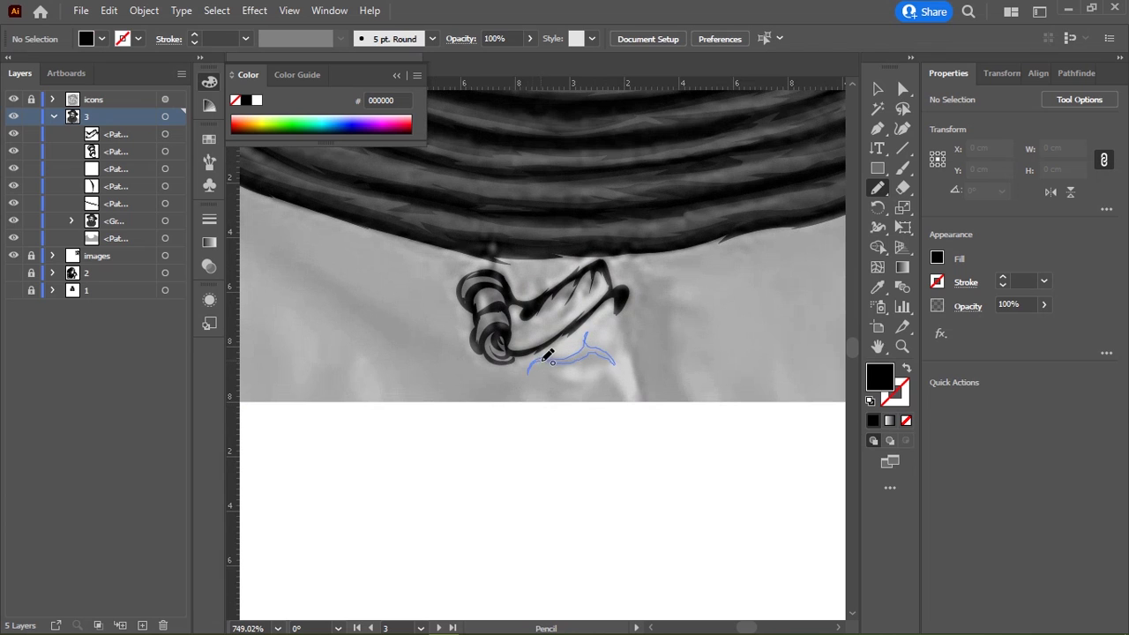
{"action": "left_click_drag", "start_coordinate": [545, 358], "coordinate": [543, 360]}
{"action": "left_click_drag", "start_coordinate": [613, 305], "coordinate": [676, 386]}
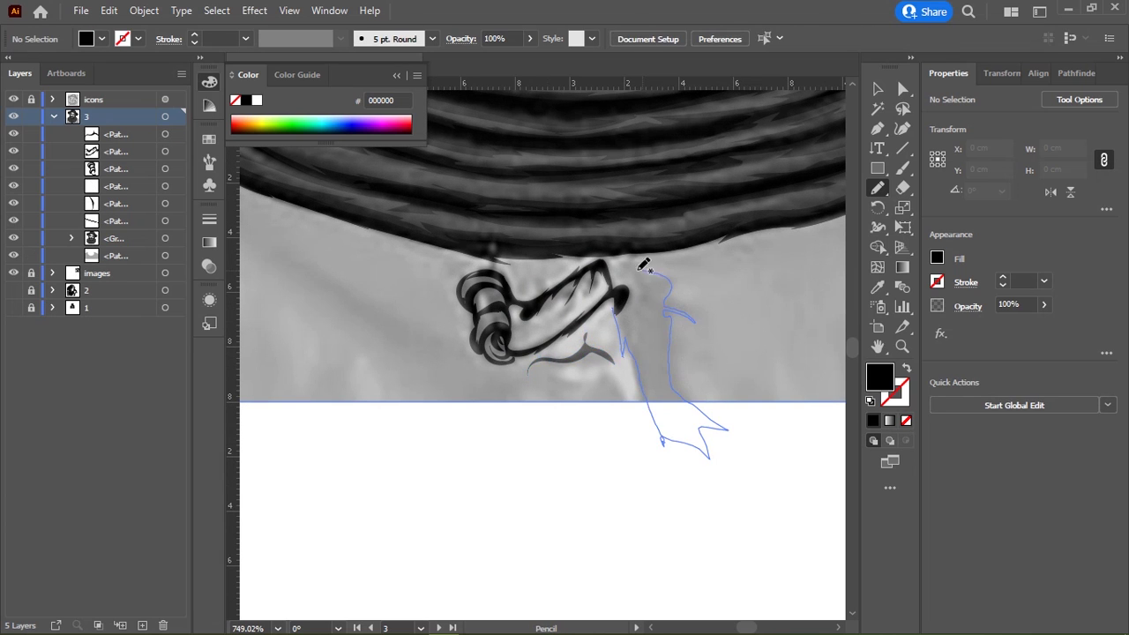
{"action": "left_click_drag", "start_coordinate": [620, 304], "coordinate": [622, 309]}
{"action": "scroll", "coordinate": [635, 318], "scroll_direction": "down", "scroll_amount": 2}
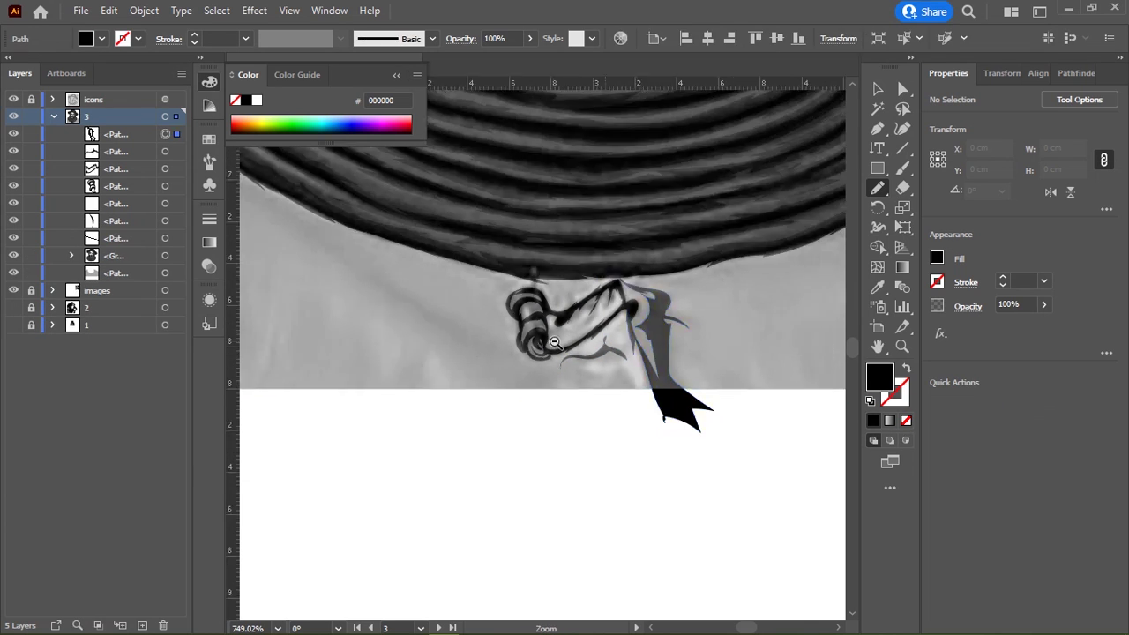
{"action": "scroll", "coordinate": [635, 318], "scroll_direction": "down", "scroll_amount": 2}
Step: Draw black folds along the necklace's lower edge and the shirt's left side
{"action": "left_click_drag", "start_coordinate": [540, 304], "coordinate": [540, 309]}
{"action": "left_click_drag", "start_coordinate": [318, 242], "coordinate": [441, 366]}
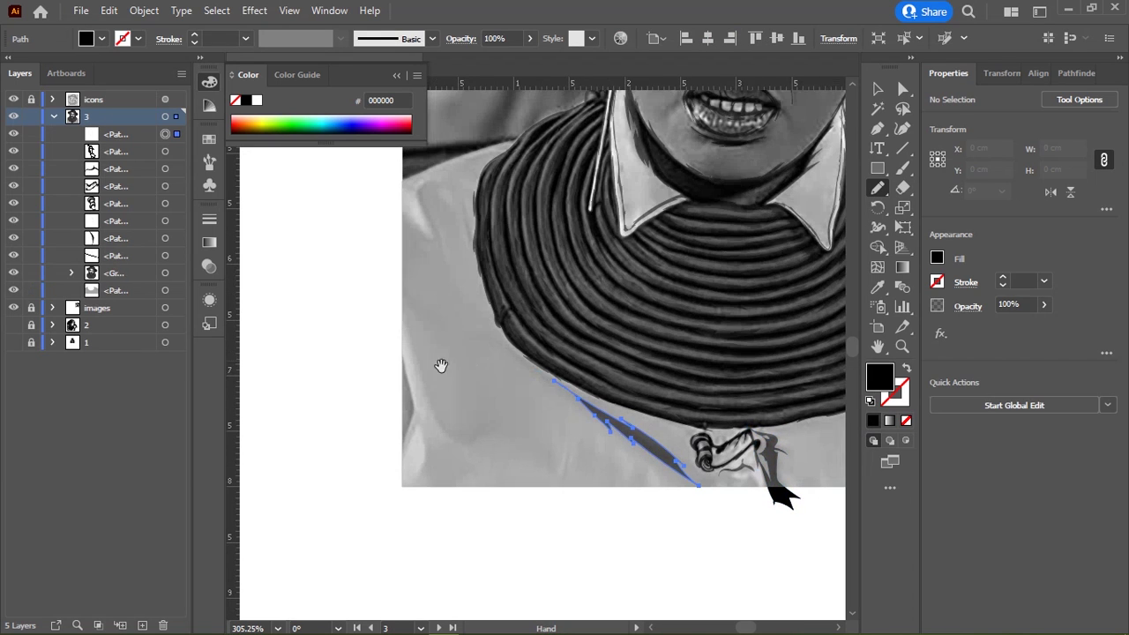
{"action": "left_click_drag", "start_coordinate": [403, 304], "coordinate": [472, 441]}
{"action": "mouse_move", "coordinate": [445, 356]}
{"action": "left_mouse_down"}
{"action": "mouse_move", "coordinate": [365, 244]}
{"action": "mouse_move", "coordinate": [406, 307]}
{"action": "left_mouse_up"}
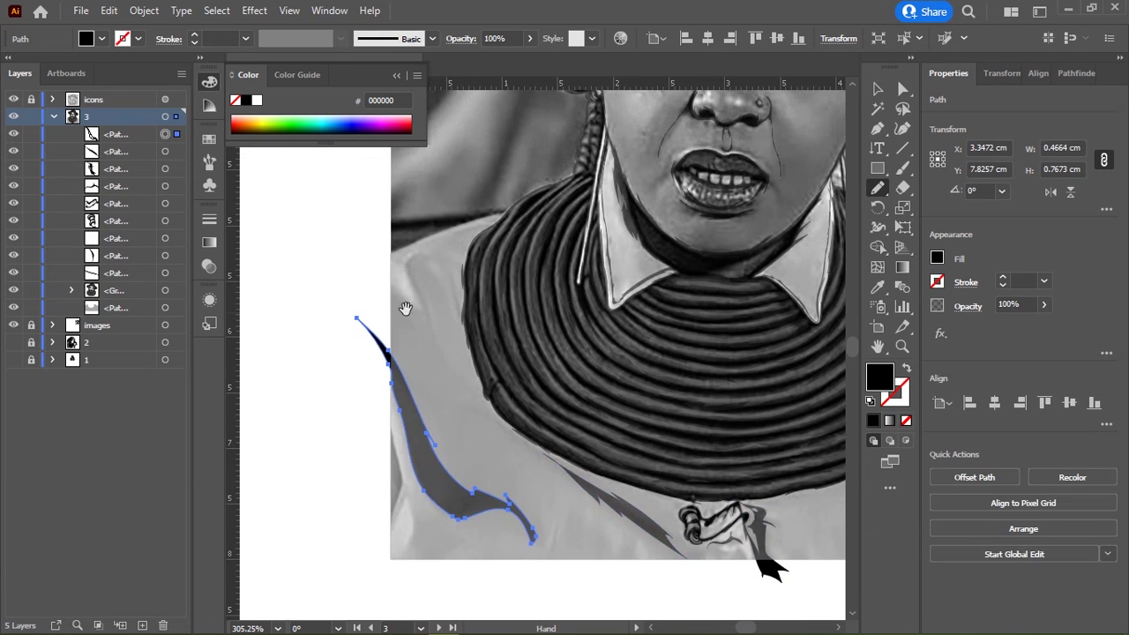
Step: Add thin black folds at the left shoulder and down the shirt's left edge
{"action": "left_click_drag", "start_coordinate": [369, 259], "coordinate": [368, 260]}
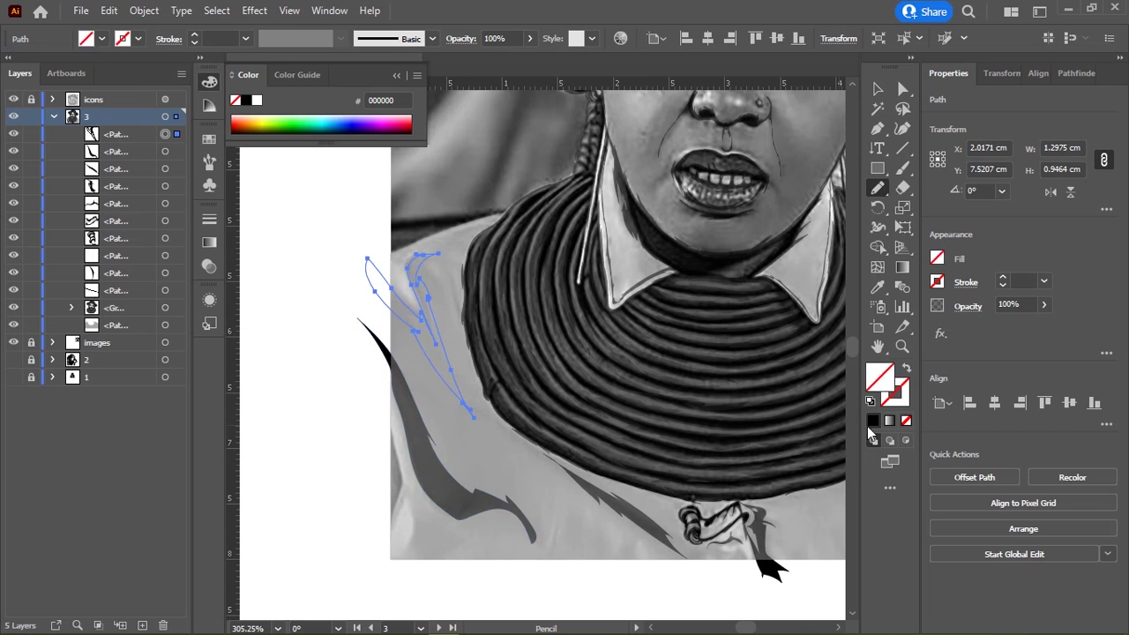
{"action": "left_click_drag", "start_coordinate": [441, 270], "coordinate": [465, 323]}
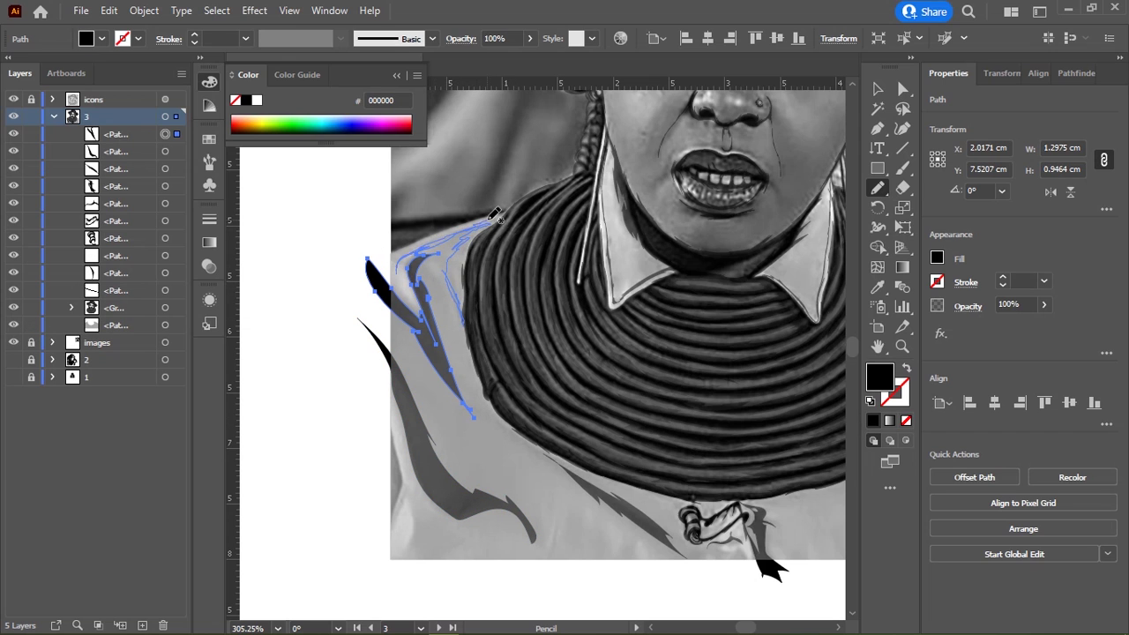
{"action": "left_click_drag", "start_coordinate": [459, 236], "coordinate": [464, 244]}
{"action": "left_click_drag", "start_coordinate": [494, 353], "coordinate": [458, 212]}
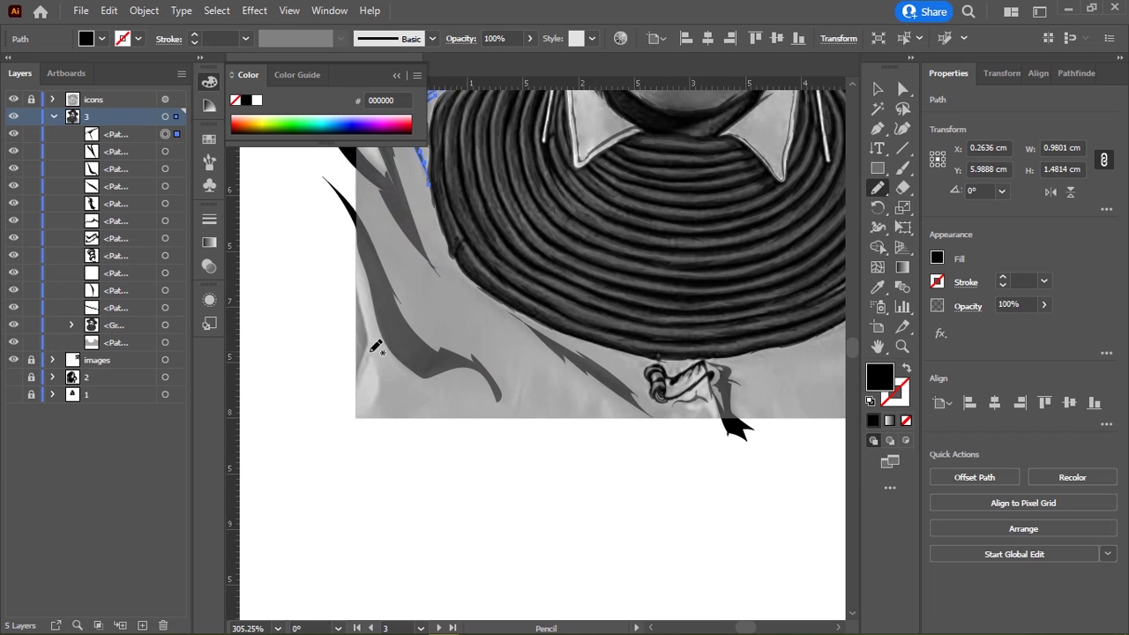
{"action": "left_click_drag", "start_coordinate": [417, 408], "coordinate": [353, 285]}
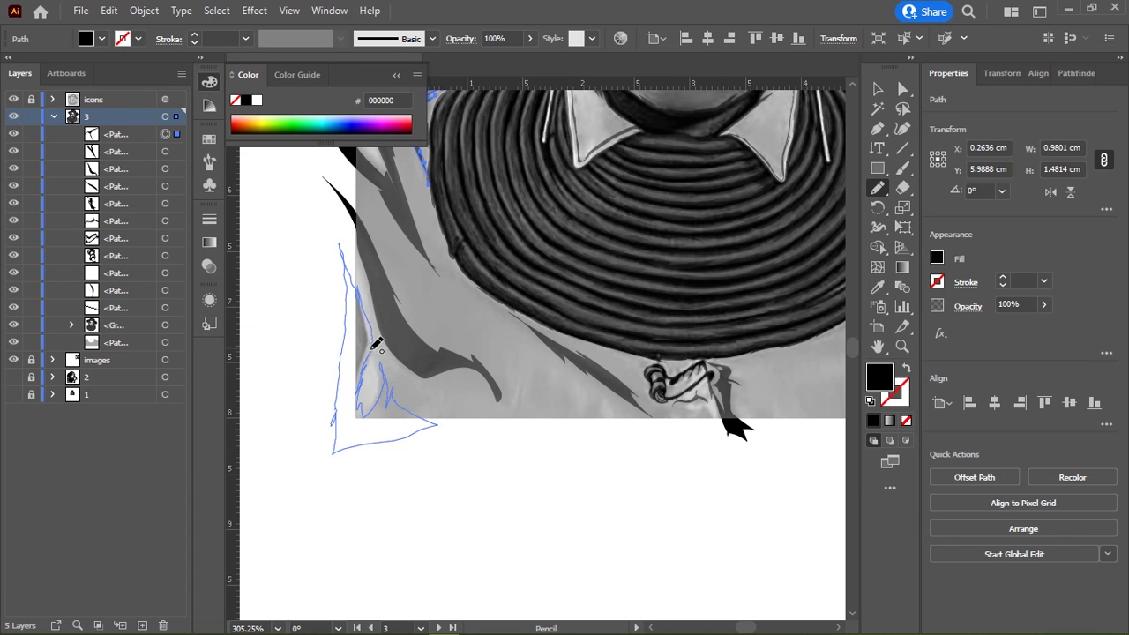
{"action": "left_click_drag", "start_coordinate": [375, 344], "coordinate": [375, 346]}
Step: Shade along the necklace's right edge and draw a black fold on the shirt's right side
{"action": "scroll", "coordinate": [712, 172], "scroll_direction": "right", "scroll_amount": 5}
{"action": "scroll", "coordinate": [713, 172], "scroll_direction": "right", "scroll_amount": 2}
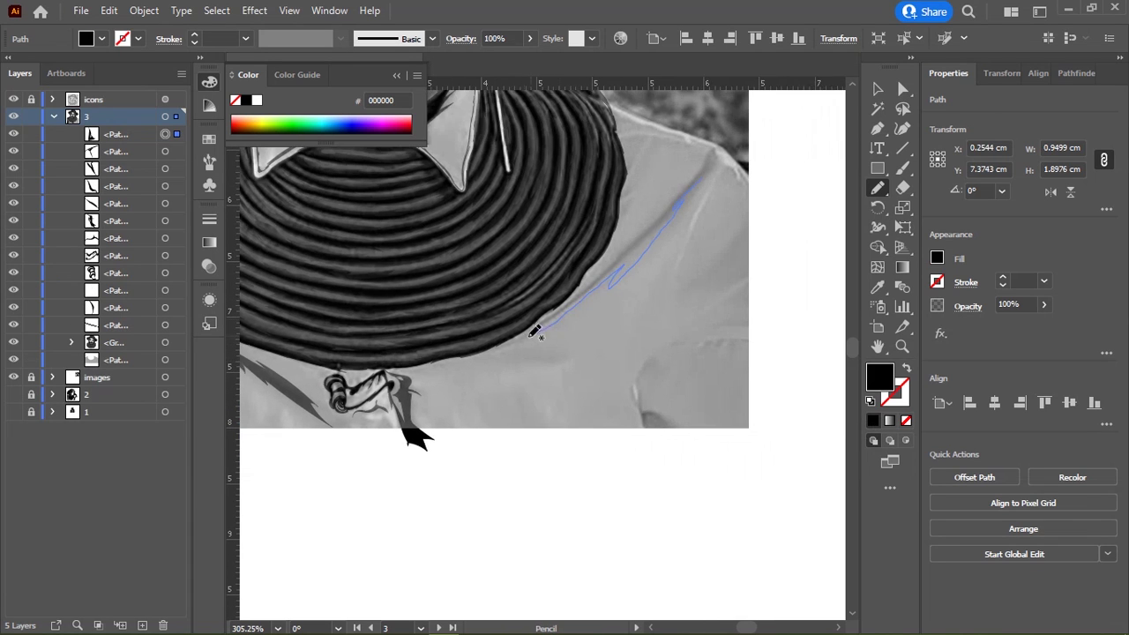
{"action": "left_click_drag", "start_coordinate": [498, 356], "coordinate": [476, 347]}
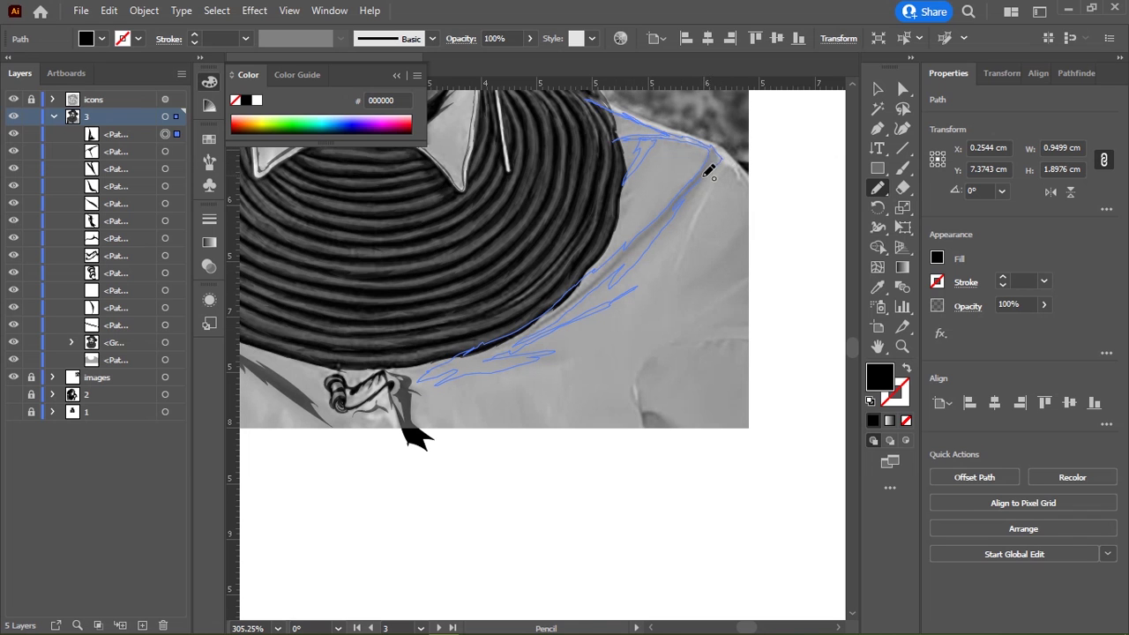
{"action": "left_click_drag", "start_coordinate": [709, 172], "coordinate": [710, 173]}
{"action": "scroll", "coordinate": [608, 251], "scroll_direction": "up", "scroll_amount": 5}
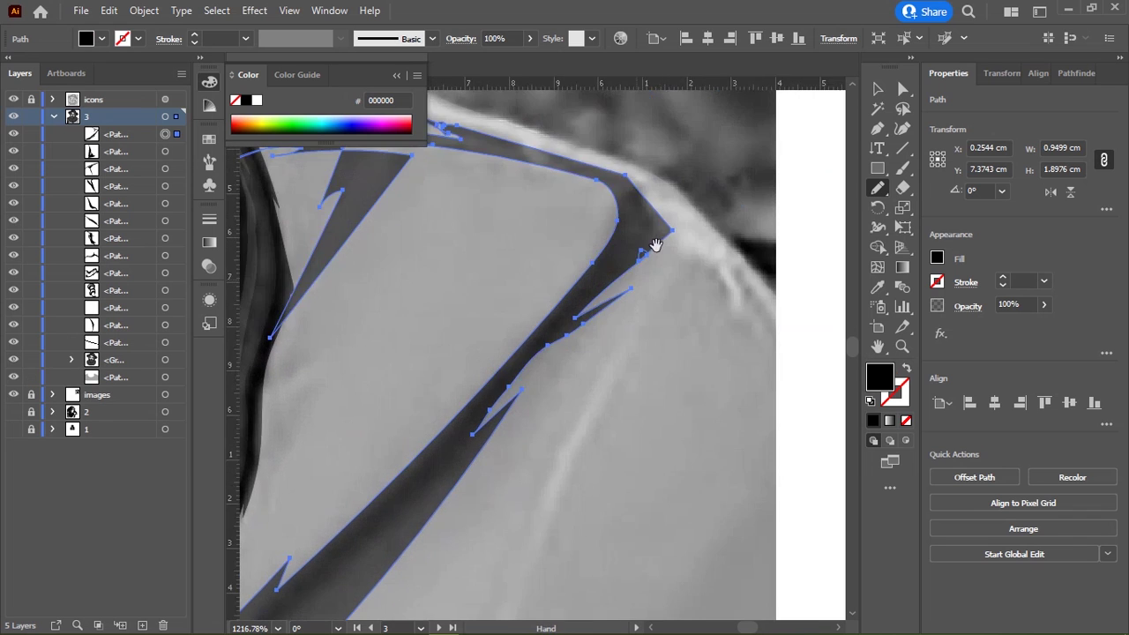
{"action": "scroll", "coordinate": [656, 245], "scroll_direction": "down", "scroll_amount": 3}
{"action": "scroll", "coordinate": [635, 267], "scroll_direction": "down", "scroll_amount": 3}
{"action": "mouse_move", "coordinate": [592, 283]}
{"action": "left_mouse_down"}
{"action": "mouse_move", "coordinate": [574, 167]}
{"action": "mouse_move", "coordinate": [510, 359]}
{"action": "left_mouse_up"}
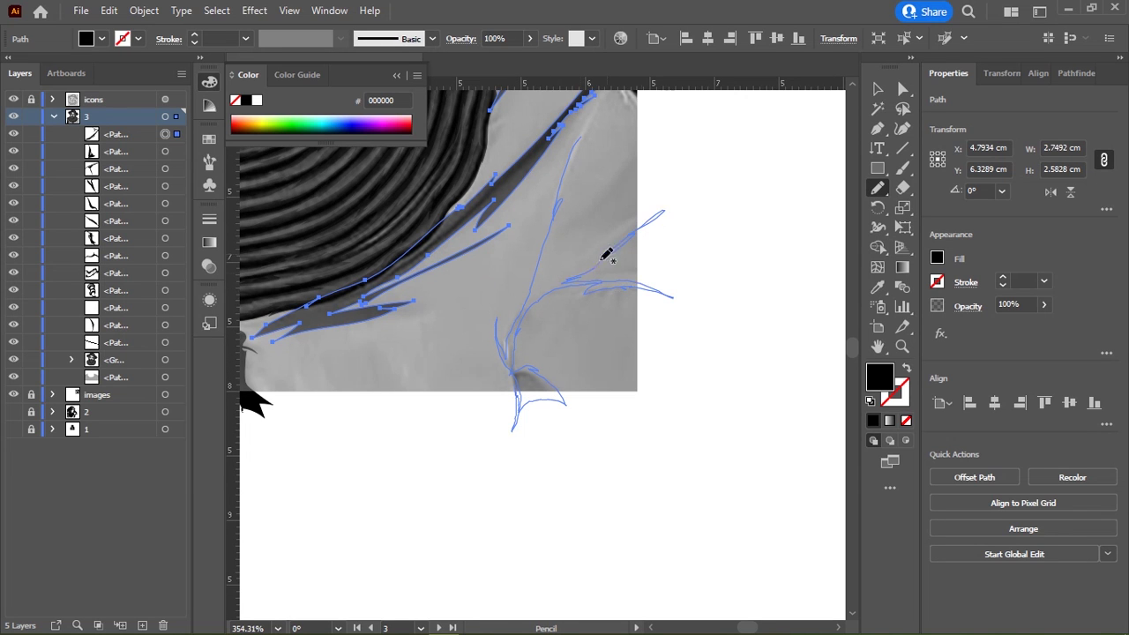
{"action": "left_click_drag", "start_coordinate": [600, 112], "coordinate": [547, 227]}
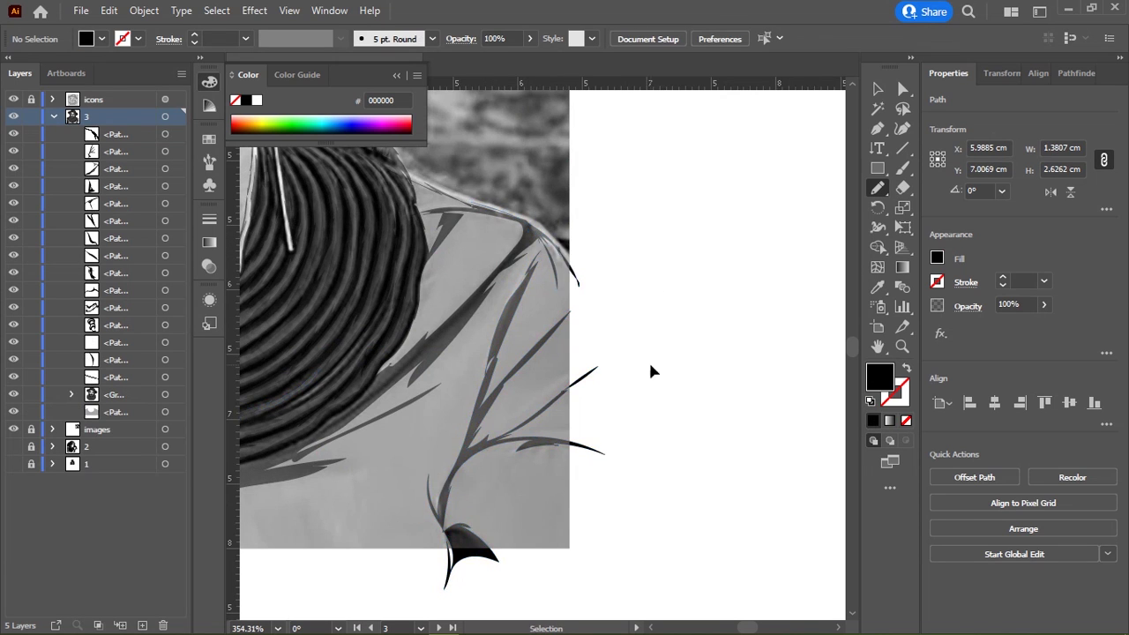
Step: Draw ragged black shadow shapes along the shirt's bottom hem
{"action": "scroll", "coordinate": [504, 434], "scroll_direction": "down", "scroll_amount": 3}
{"action": "scroll", "coordinate": [588, 195], "scroll_direction": "down", "scroll_amount": 3}
{"action": "left_click_drag", "start_coordinate": [388, 280], "coordinate": [397, 350]}
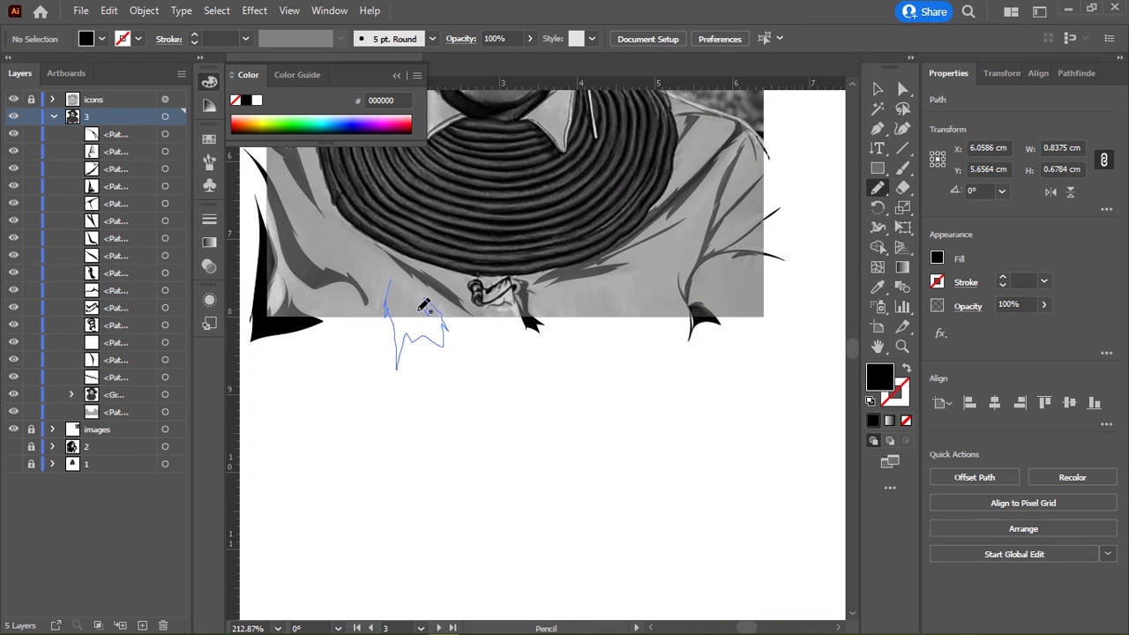
{"action": "left_click_drag", "start_coordinate": [423, 305], "coordinate": [331, 240]}
{"action": "scroll", "coordinate": [550, 433], "scroll_direction": "up", "scroll_amount": 2}
{"action": "scroll", "coordinate": [700, 407], "scroll_direction": "up", "scroll_amount": 3}
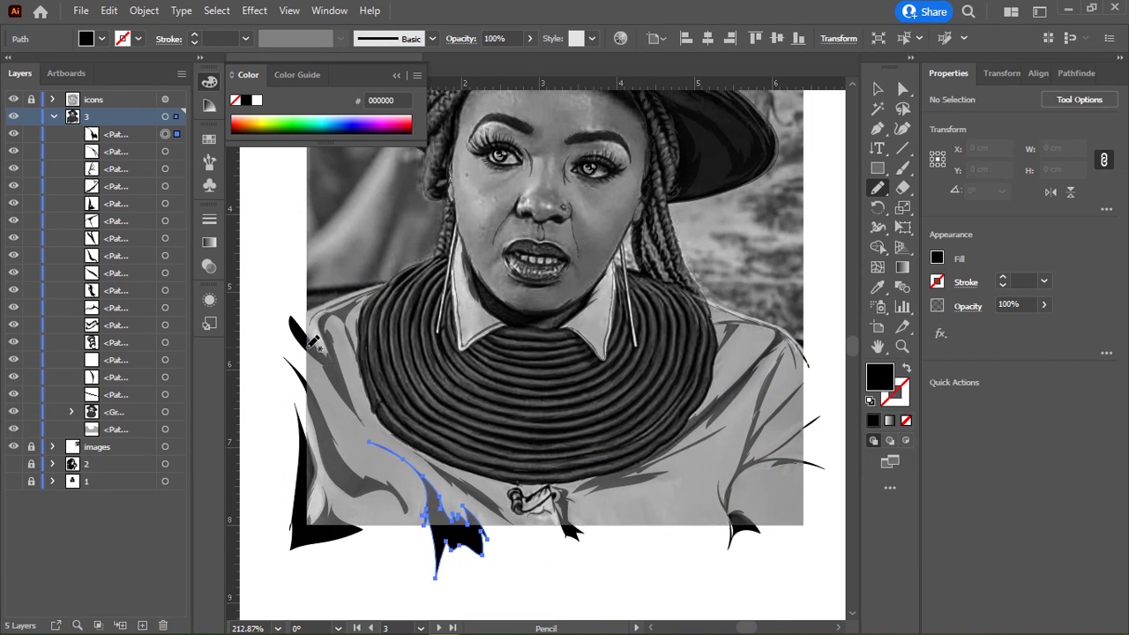
{"action": "left_click_drag", "start_coordinate": [314, 312], "coordinate": [295, 355]}
{"action": "scroll", "coordinate": [668, 578], "scroll_direction": "down", "scroll_amount": 2}
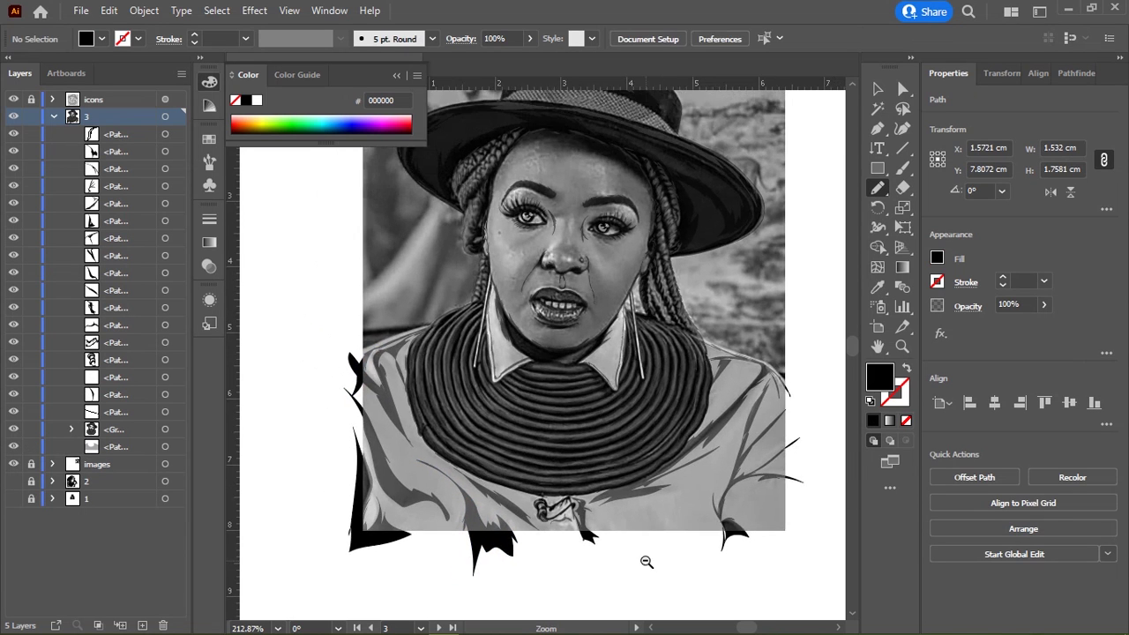
{"action": "scroll", "coordinate": [588, 565], "scroll_direction": "down", "scroll_amount": 1}
Step: Compare the drawing against the photo, then hide the reference photo layer
{"action": "left_click", "coordinate": [13, 117]}
{"action": "left_click", "coordinate": [14, 116]}
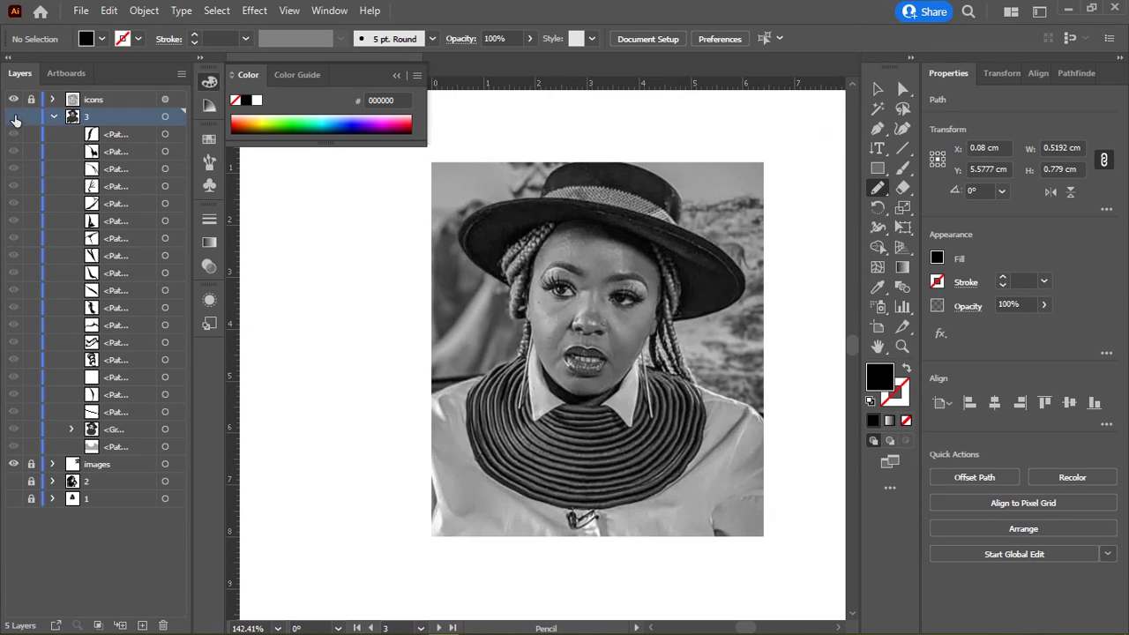
{"action": "left_click", "coordinate": [14, 464]}
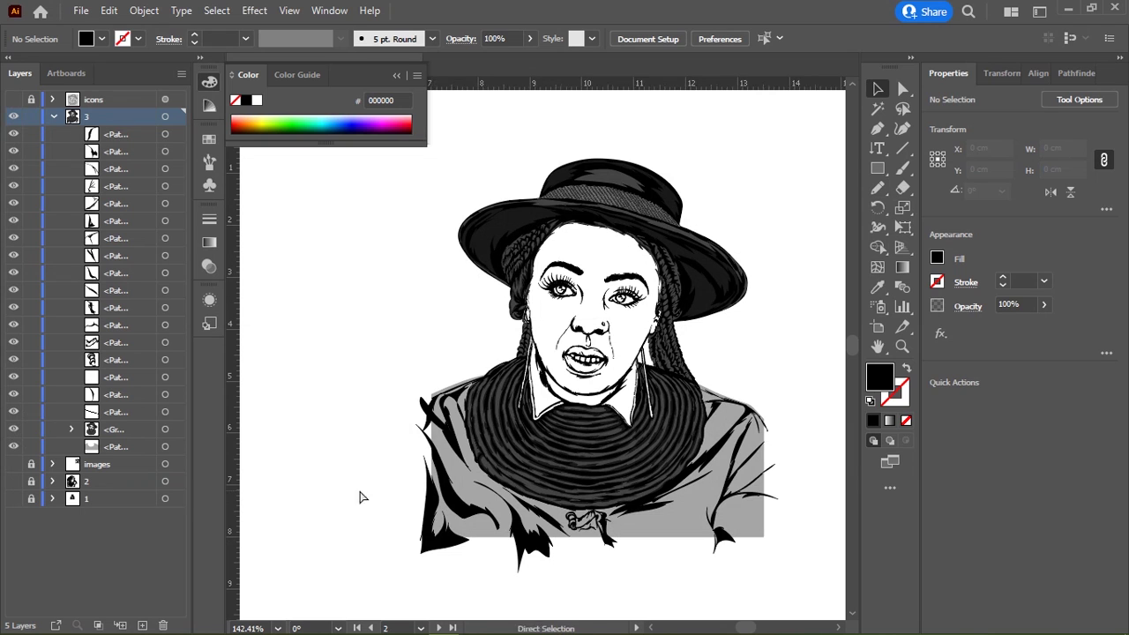
{"action": "left_click_drag", "start_coordinate": [360, 496], "coordinate": [581, 357]}
{"action": "scroll", "coordinate": [581, 356], "scroll_direction": "down", "scroll_amount": 2}
{"action": "scroll", "coordinate": [580, 356], "scroll_direction": "up", "scroll_amount": 1}
Step: Eyedrop the dark grey fill from a left-shoulder fold shape, then deselect it
{"action": "left_click", "coordinate": [389, 371]}
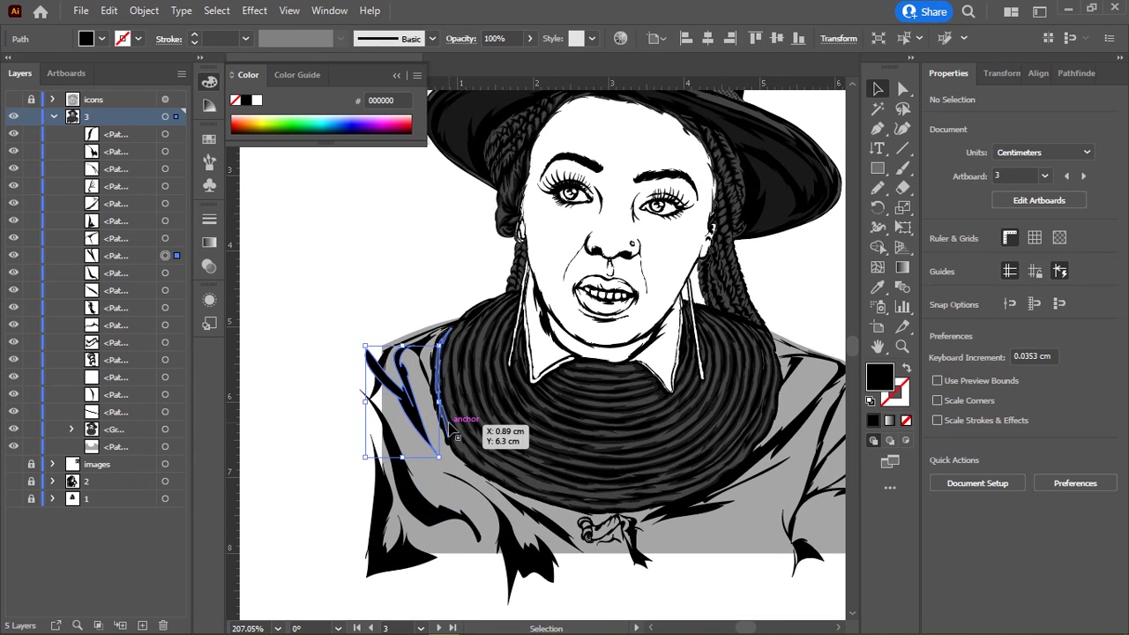
{"action": "key", "text": "i"}
{"action": "left_click", "coordinate": [529, 521], "text": "ctrl"}
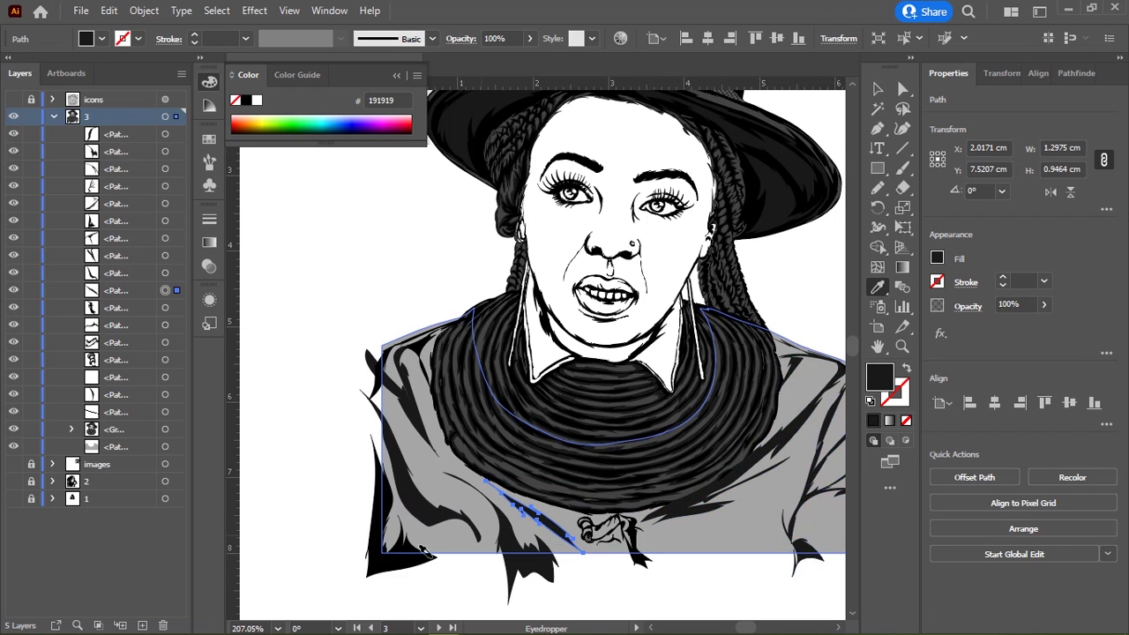
{"action": "left_click_drag", "start_coordinate": [816, 516], "coordinate": [640, 507]}
{"action": "scroll", "coordinate": [445, 426], "scroll_direction": "up", "scroll_amount": 3}
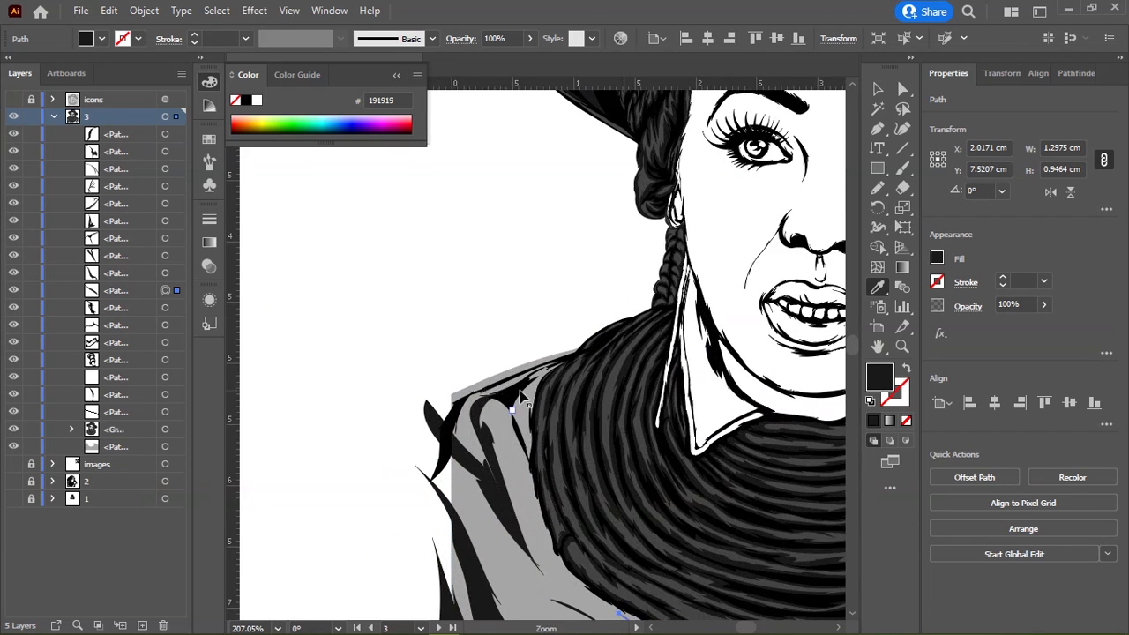
{"action": "key", "text": "ctrl+shift+a"}
{"action": "scroll", "coordinate": [542, 328], "scroll_direction": "up", "scroll_amount": 2}
{"action": "scroll", "coordinate": [542, 327], "scroll_direction": "down", "scroll_amount": 3}
Step: Pencil more dark fold shapes curving along the top of the left shoulder
{"action": "key", "text": "n"}
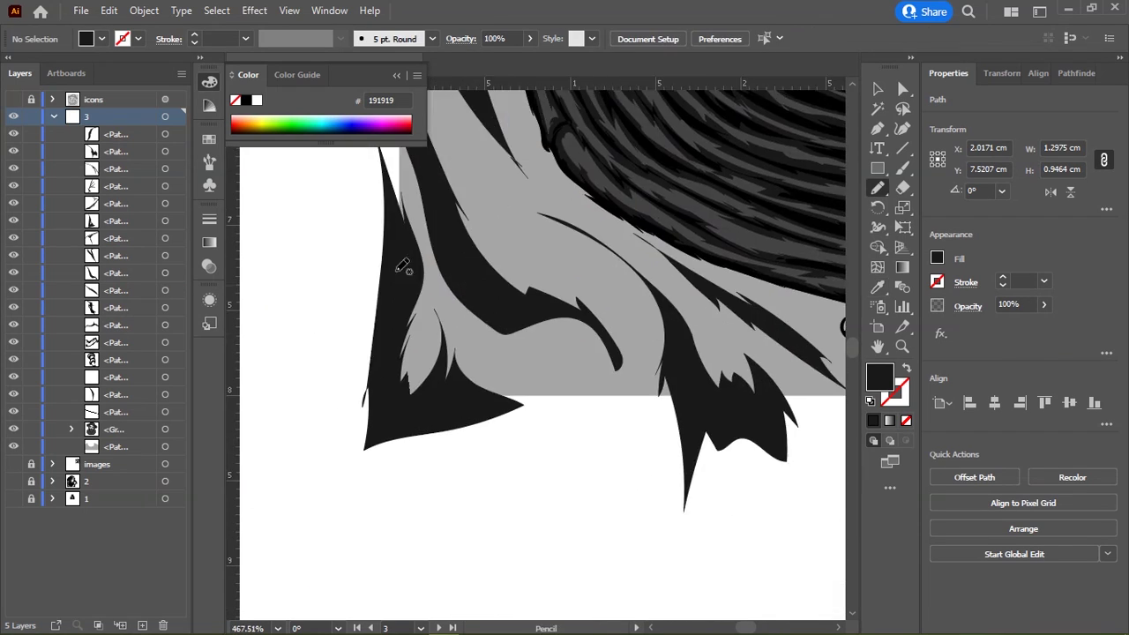
{"action": "left_click_drag", "start_coordinate": [393, 236], "coordinate": [437, 410]}
{"action": "left_click_drag", "start_coordinate": [449, 362], "coordinate": [397, 220]}
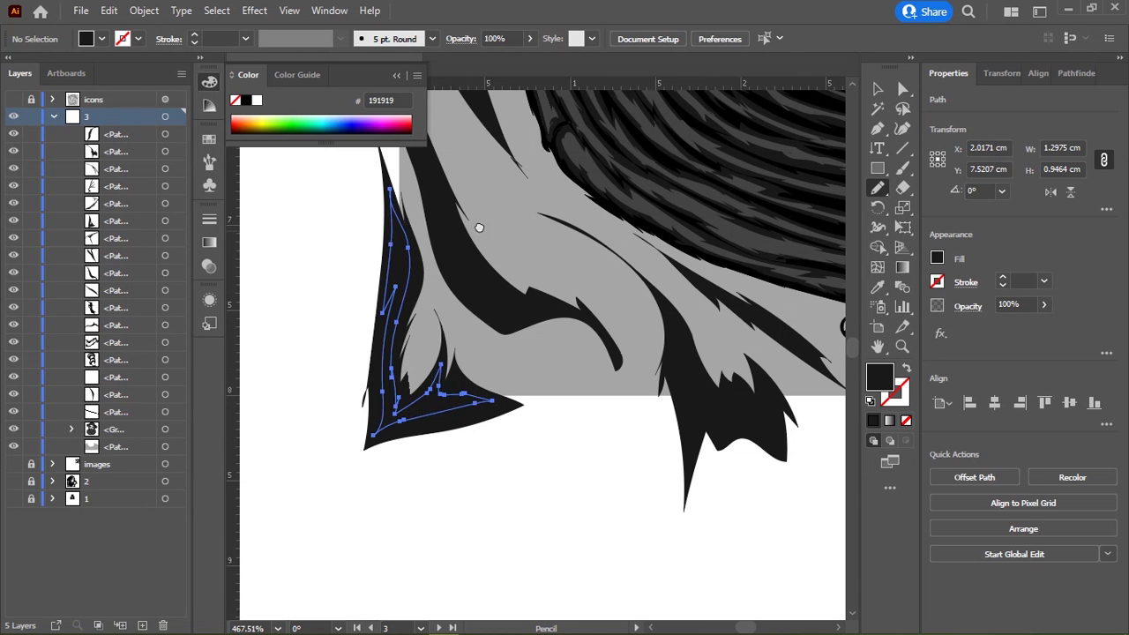
{"action": "scroll", "coordinate": [479, 227], "scroll_direction": "up", "scroll_amount": 3}
{"action": "scroll", "coordinate": [494, 247], "scroll_direction": "up", "scroll_amount": 3}
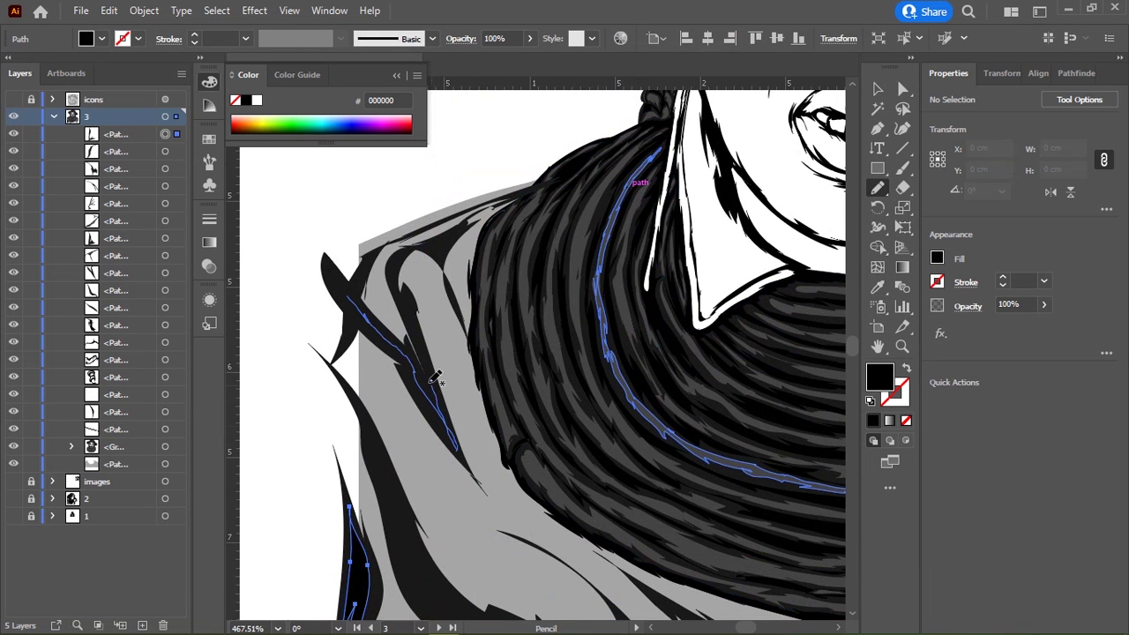
{"action": "scroll", "coordinate": [395, 262], "scroll_direction": "up", "scroll_amount": 3}
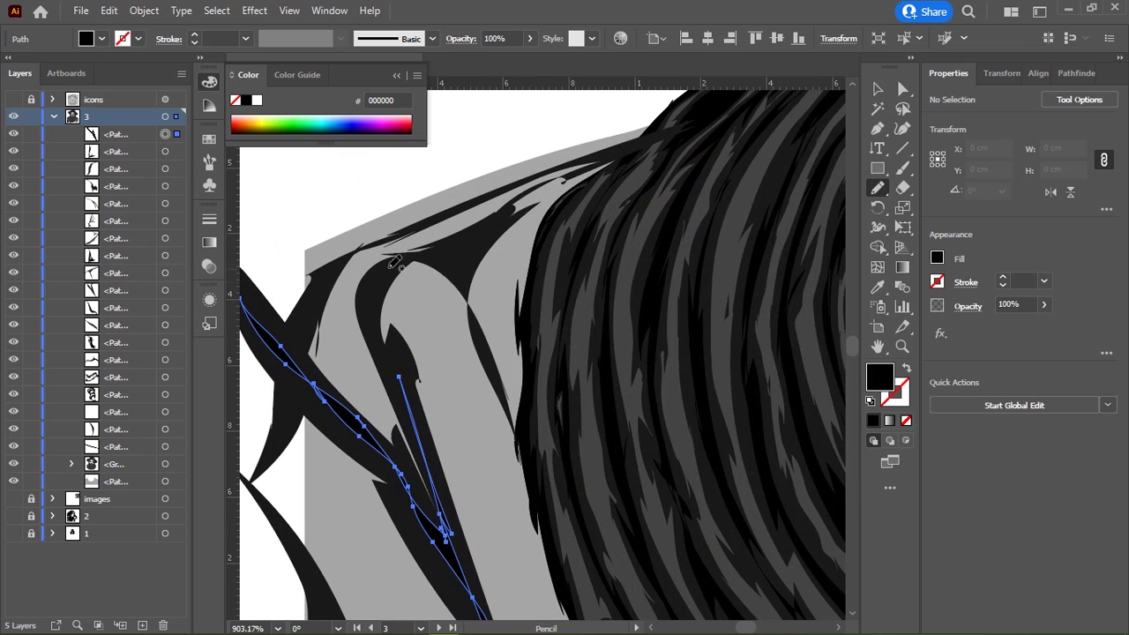
{"action": "mouse_move", "coordinate": [413, 385]}
{"action": "left_mouse_down"}
{"action": "mouse_move", "coordinate": [450, 251]}
{"action": "mouse_move", "coordinate": [476, 232]}
{"action": "left_mouse_up"}
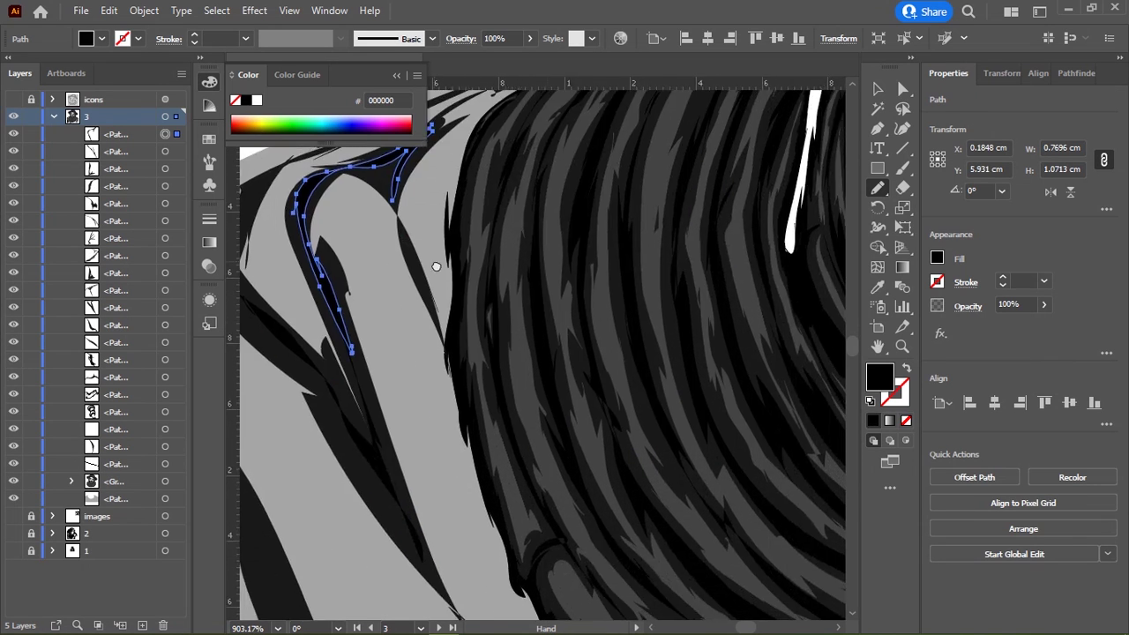
{"action": "scroll", "coordinate": [537, 267], "scroll_direction": "down", "scroll_amount": 3}
{"action": "left_click_drag", "start_coordinate": [538, 266], "coordinate": [608, 205]}
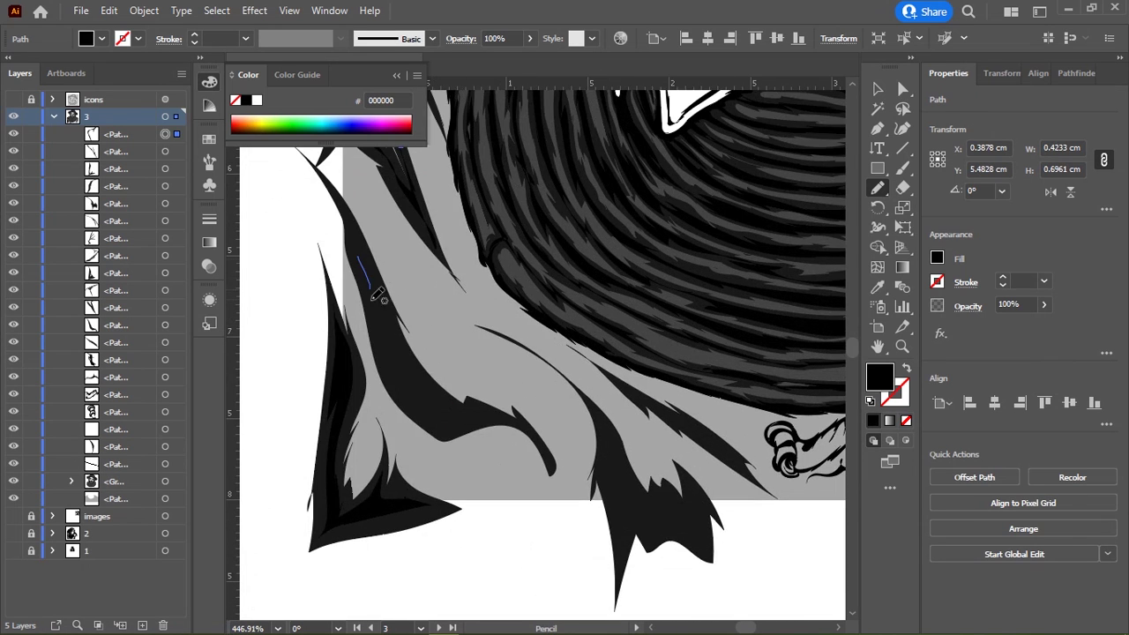
{"action": "left_click_drag", "start_coordinate": [373, 291], "coordinate": [348, 208]}
Step: Set a black fill and draw jagged black folds on the lower-left shirt hem
{"action": "key", "text": "slash"}
{"action": "left_click", "coordinate": [873, 422]}
{"action": "left_click_drag", "start_coordinate": [598, 403], "coordinate": [509, 284]}
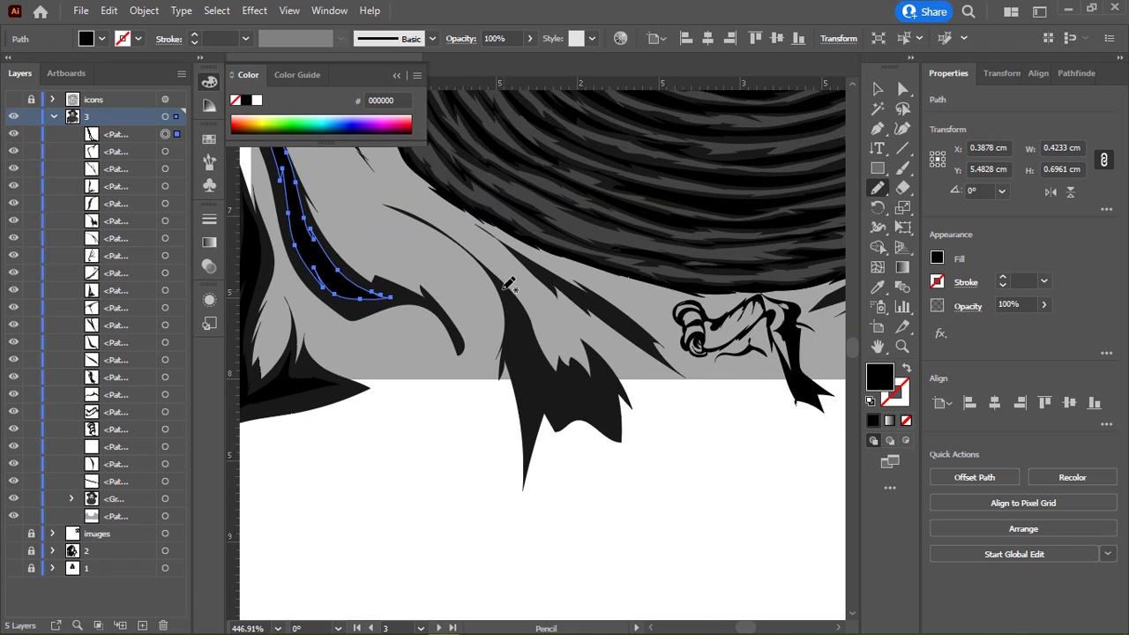
{"action": "left_click_drag", "start_coordinate": [537, 334], "coordinate": [507, 291]}
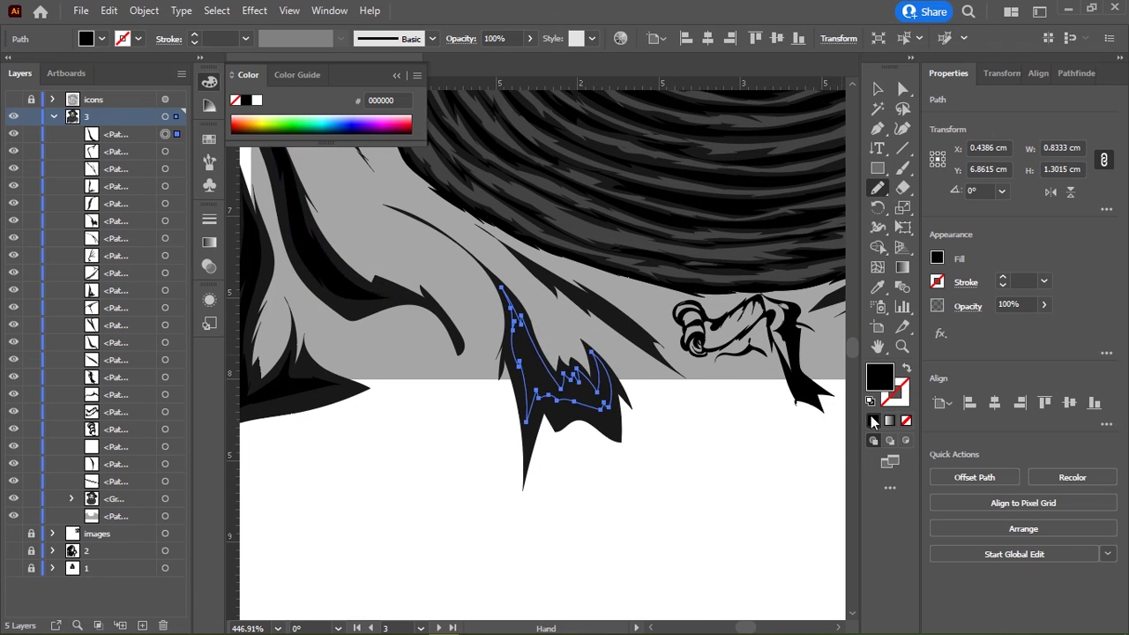
{"action": "left_click_drag", "start_coordinate": [677, 300], "coordinate": [512, 275]}
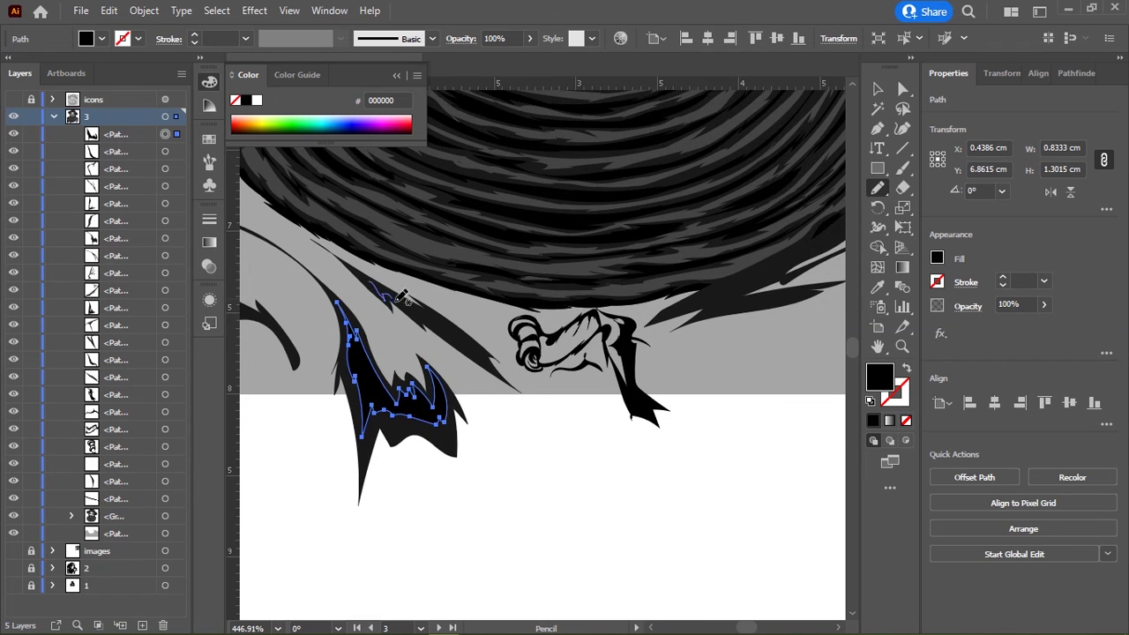
{"action": "left_click_drag", "start_coordinate": [437, 311], "coordinate": [445, 318]}
Step: Add black strokes along the necklace's right edge and fill the lower-right shirt tip black
{"action": "mouse_move", "coordinate": [802, 259]}
{"action": "left_mouse_down"}
{"action": "mouse_move", "coordinate": [618, 295]}
{"action": "mouse_move", "coordinate": [686, 253]}
{"action": "left_mouse_up"}
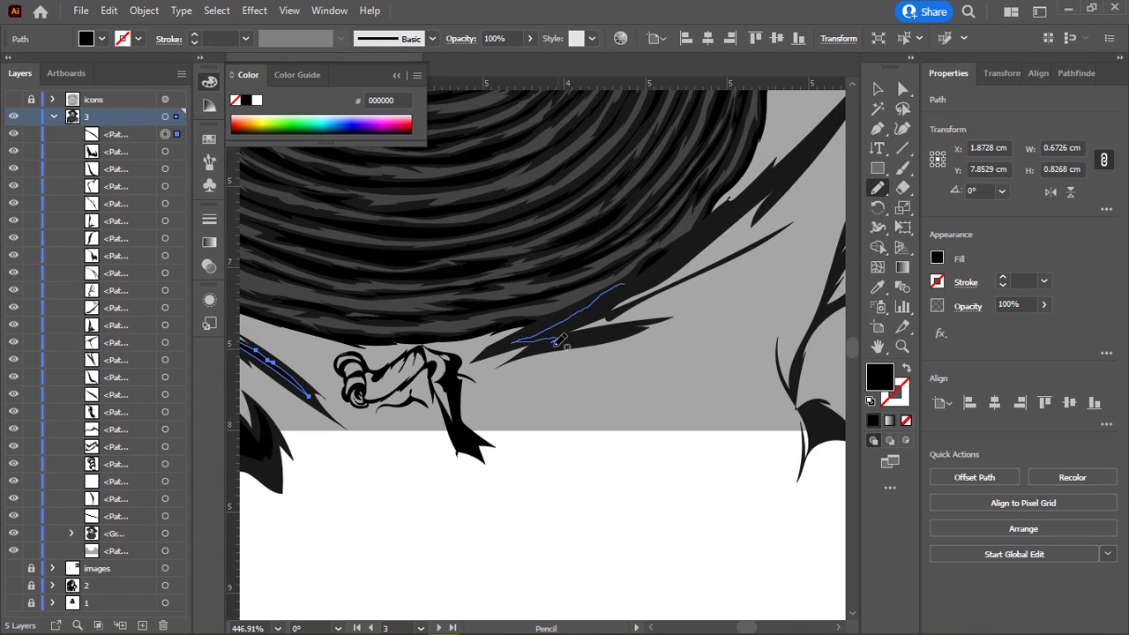
{"action": "left_click_drag", "start_coordinate": [631, 278], "coordinate": [530, 335]}
{"action": "left_click_drag", "start_coordinate": [786, 190], "coordinate": [516, 357]}
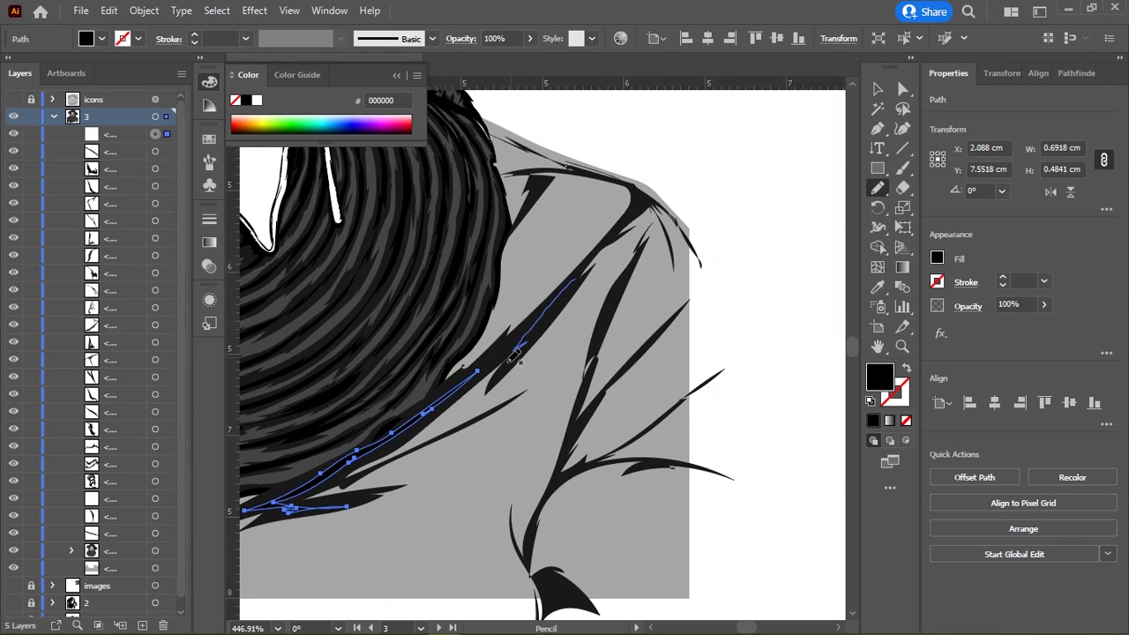
{"action": "left_click_drag", "start_coordinate": [580, 273], "coordinate": [582, 270]}
{"action": "scroll", "coordinate": [544, 391], "scroll_direction": "up", "scroll_amount": 3}
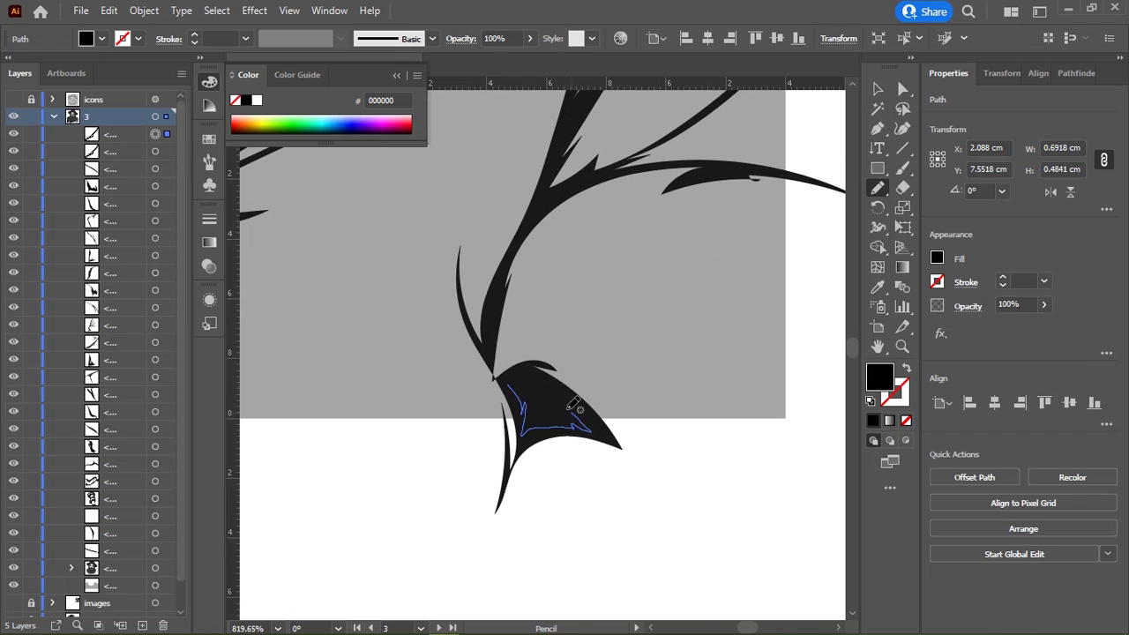
{"action": "left_click_drag", "start_coordinate": [570, 407], "coordinate": [572, 405]}
Step: Outline a highlight on the left shirt fold and draw a light grey fold on the right shirt
{"action": "left_click_drag", "start_coordinate": [654, 206], "coordinate": [670, 363]}
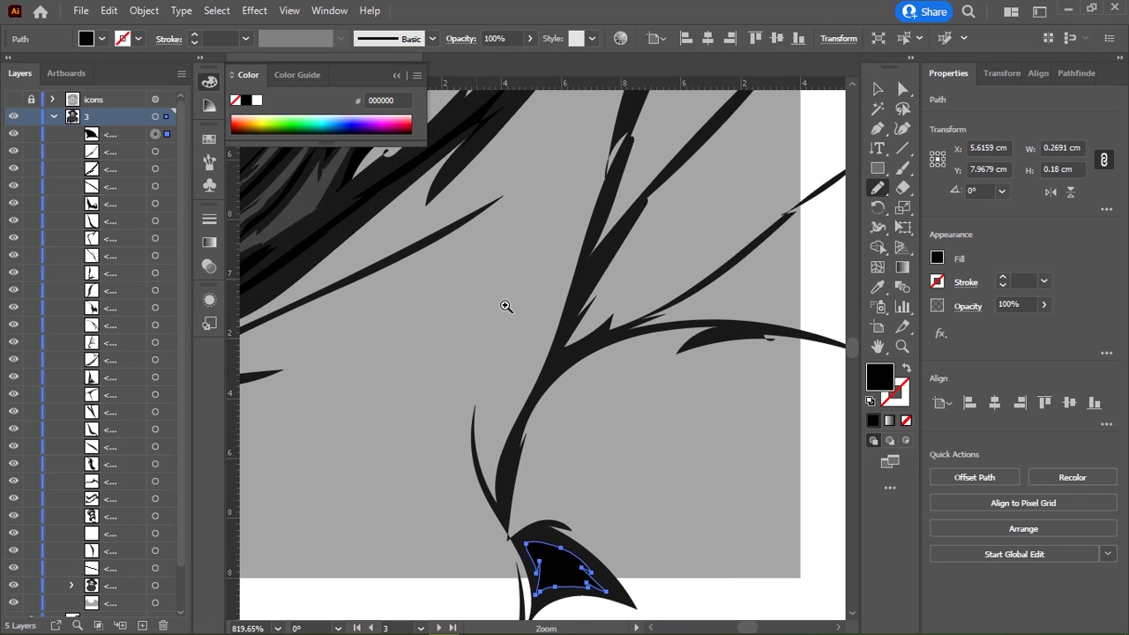
{"action": "scroll", "coordinate": [573, 362], "scroll_direction": "down", "scroll_amount": 2}
{"action": "scroll", "coordinate": [637, 421], "scroll_direction": "down", "scroll_amount": 2}
{"action": "scroll", "coordinate": [630, 398], "scroll_direction": "down", "scroll_amount": 2}
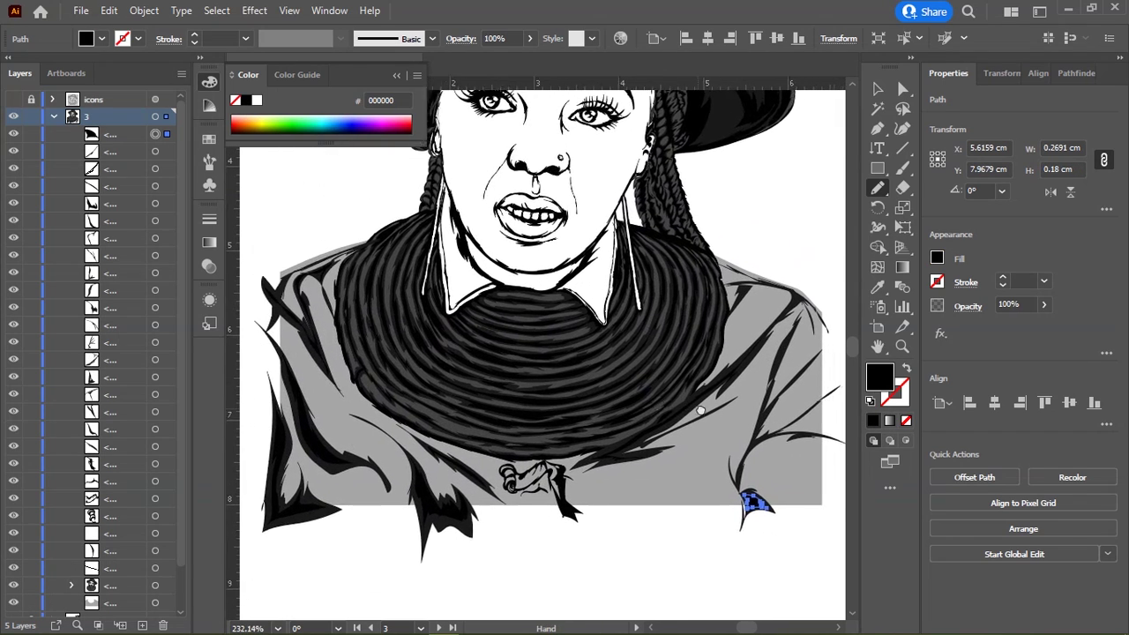
{"action": "left_click_drag", "start_coordinate": [700, 410], "coordinate": [705, 327]}
{"action": "left_click_drag", "start_coordinate": [313, 269], "coordinate": [311, 266]}
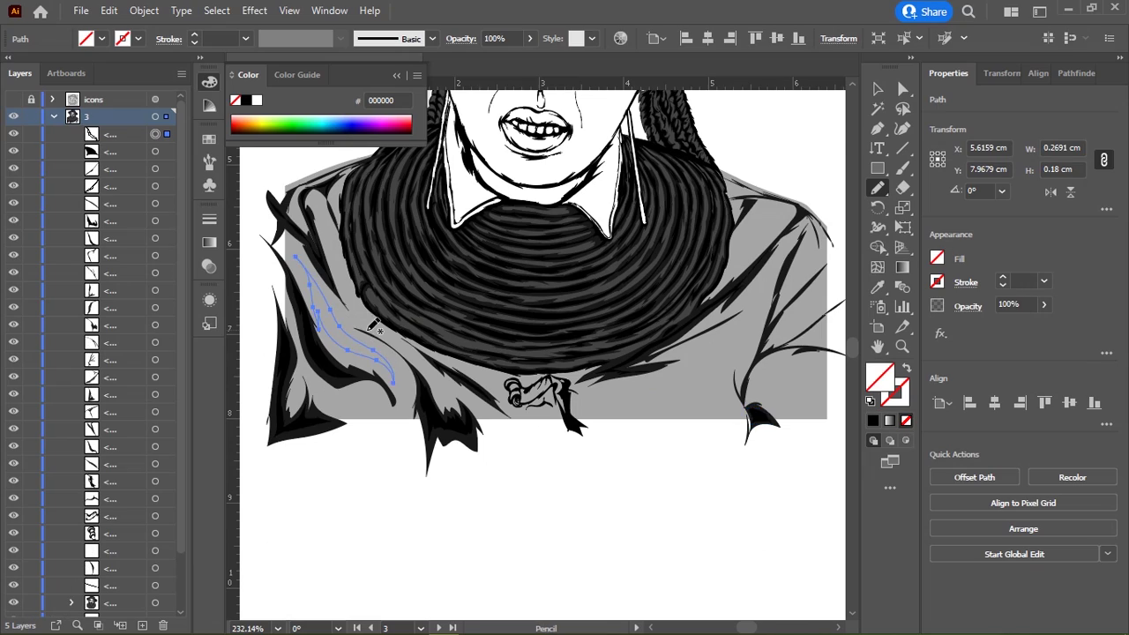
{"action": "scroll", "coordinate": [381, 265], "scroll_direction": "down", "scroll_amount": 2}
{"action": "scroll", "coordinate": [381, 265], "scroll_direction": "up", "scroll_amount": 3}
{"action": "scroll", "coordinate": [381, 265], "scroll_direction": "down", "scroll_amount": 3}
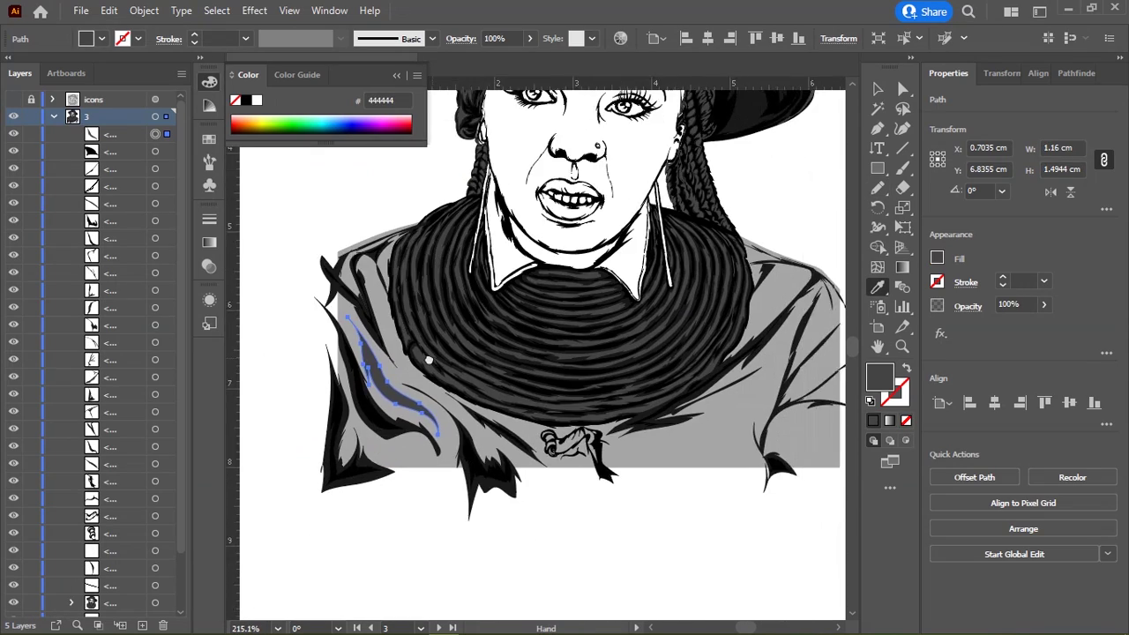
{"action": "scroll", "coordinate": [406, 291], "scroll_direction": "up", "scroll_amount": 3}
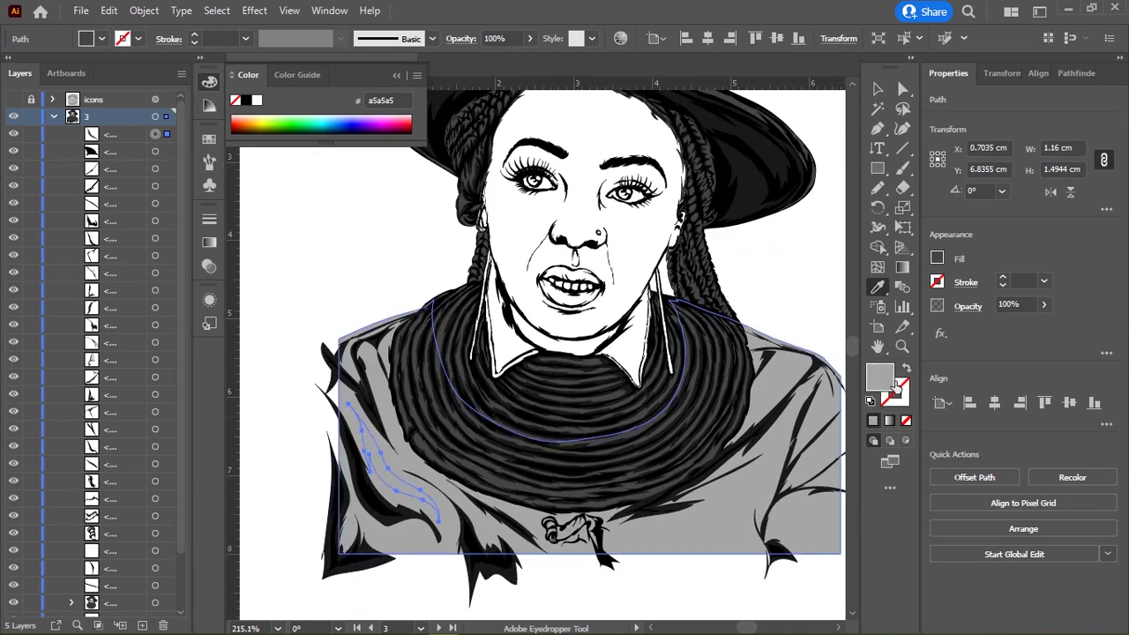
{"action": "scroll", "coordinate": [653, 278], "scroll_direction": "down", "scroll_amount": 3}
{"action": "key", "text": "n"}
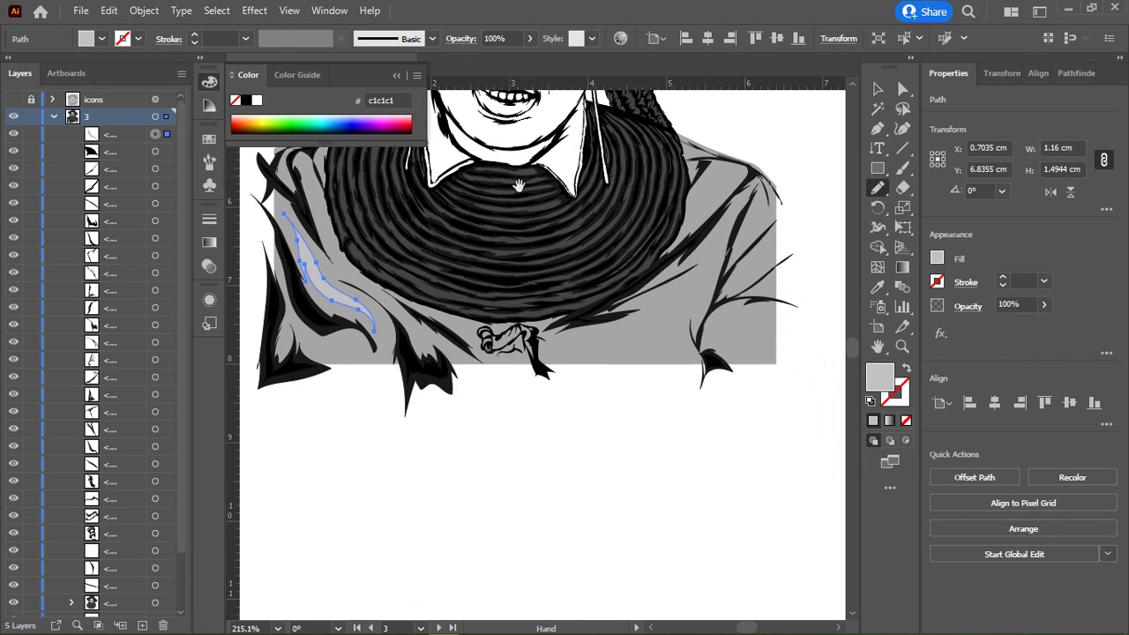
{"action": "left_click_drag", "start_coordinate": [758, 172], "coordinate": [596, 335]}
Step: Draw light grey c1c1c1 highlights along the left shirt fold and beside the hand
{"action": "left_click_drag", "start_coordinate": [700, 289], "coordinate": [717, 249]}
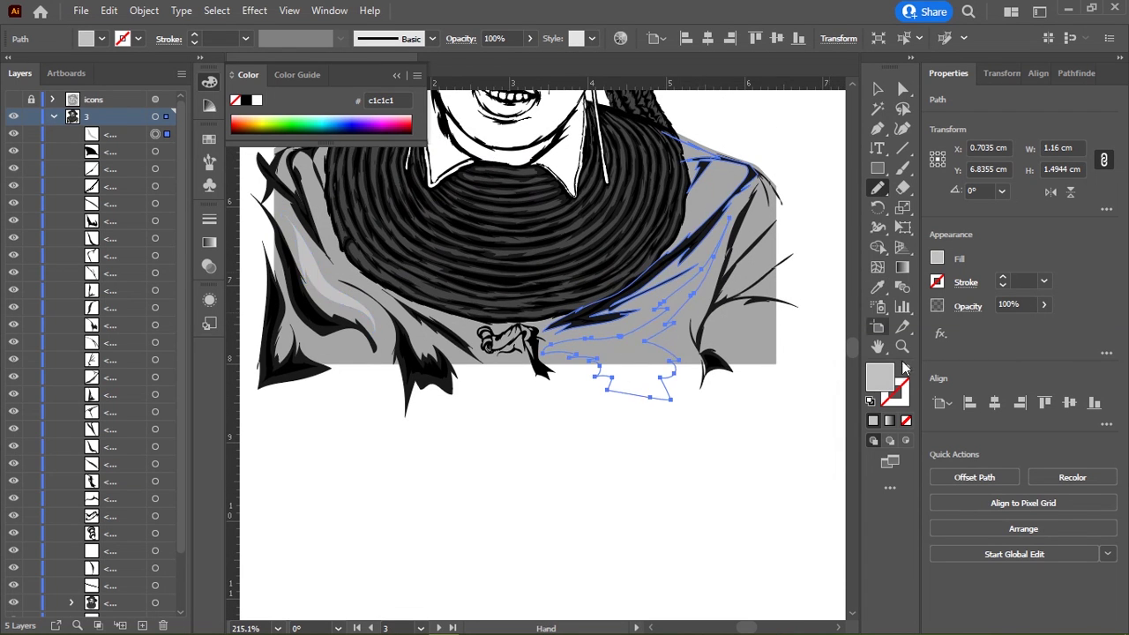
{"action": "scroll", "coordinate": [399, 415], "scroll_direction": "up", "scroll_amount": 3}
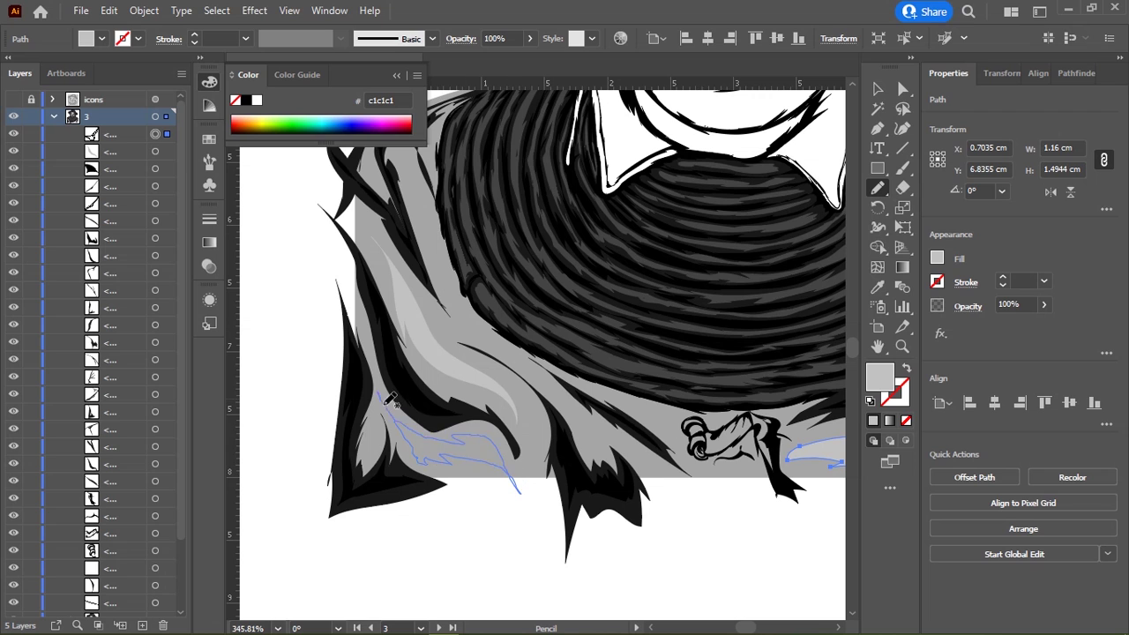
{"action": "scroll", "coordinate": [653, 365], "scroll_direction": "up", "scroll_amount": 2}
{"action": "left_click_drag", "start_coordinate": [309, 254], "coordinate": [431, 333]}
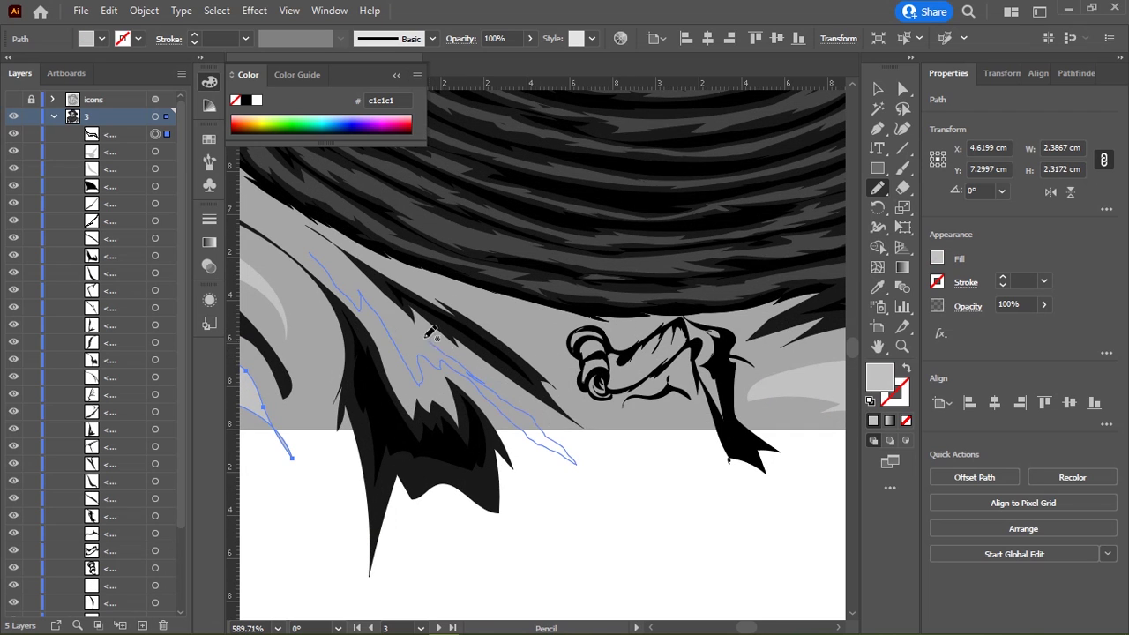
{"action": "left_click_drag", "start_coordinate": [256, 196], "coordinate": [249, 200]}
{"action": "left_click_drag", "start_coordinate": [411, 282], "coordinate": [494, 311]}
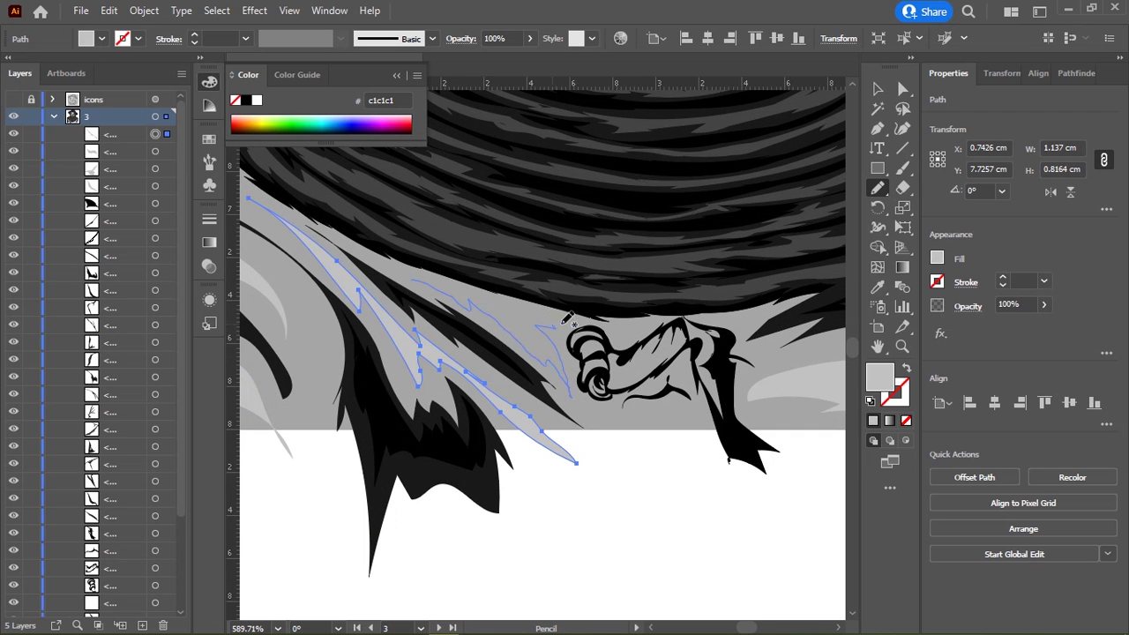
{"action": "left_click_drag", "start_coordinate": [366, 251], "coordinate": [369, 254]}
Step: Add small light grey highlights inside the fingers, above the hand and to its right
{"action": "scroll", "coordinate": [790, 402], "scroll_direction": "up", "scroll_amount": 2}
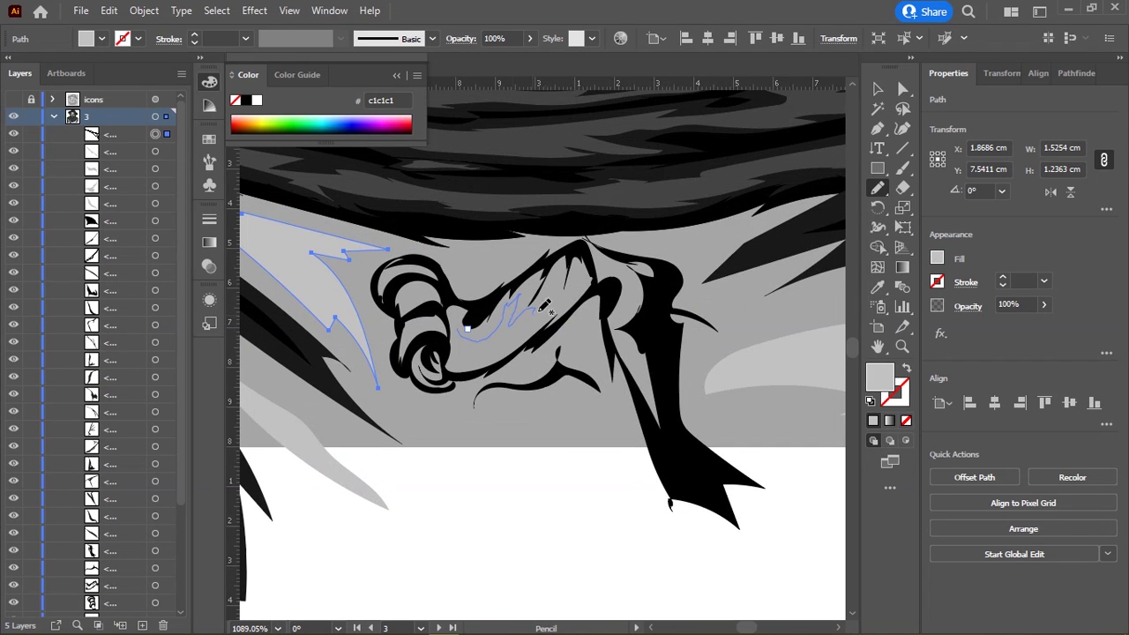
{"action": "left_click_drag", "start_coordinate": [465, 326], "coordinate": [459, 323]}
{"action": "scroll", "coordinate": [455, 357], "scroll_direction": "up", "scroll_amount": 2}
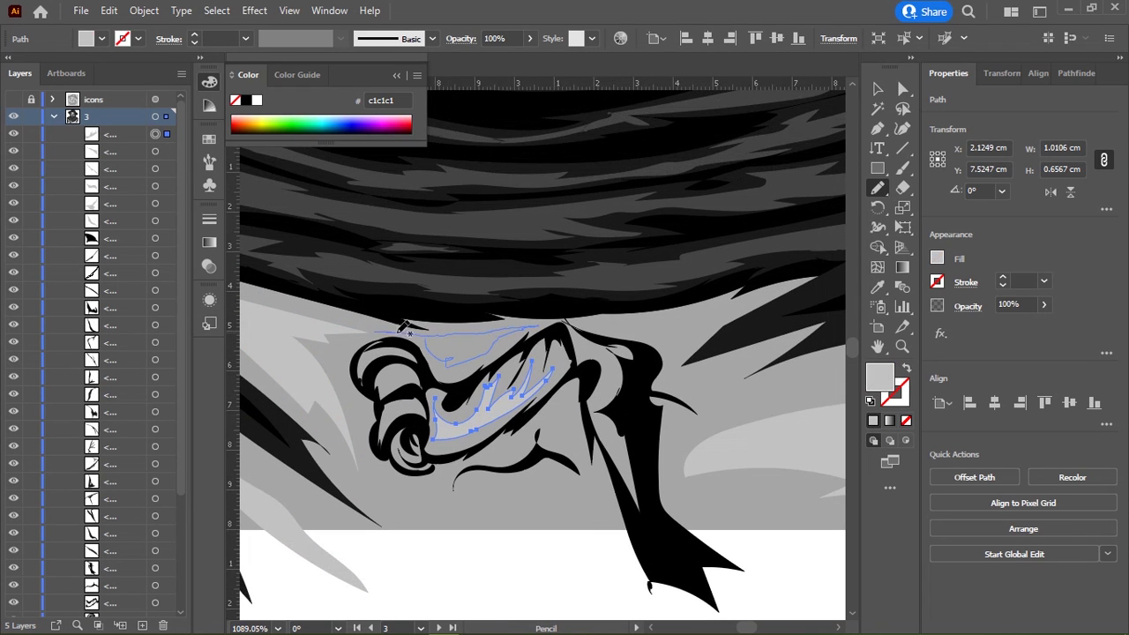
{"action": "left_click_drag", "start_coordinate": [404, 326], "coordinate": [401, 329]}
{"action": "scroll", "coordinate": [812, 388], "scroll_direction": "up", "scroll_amount": 2}
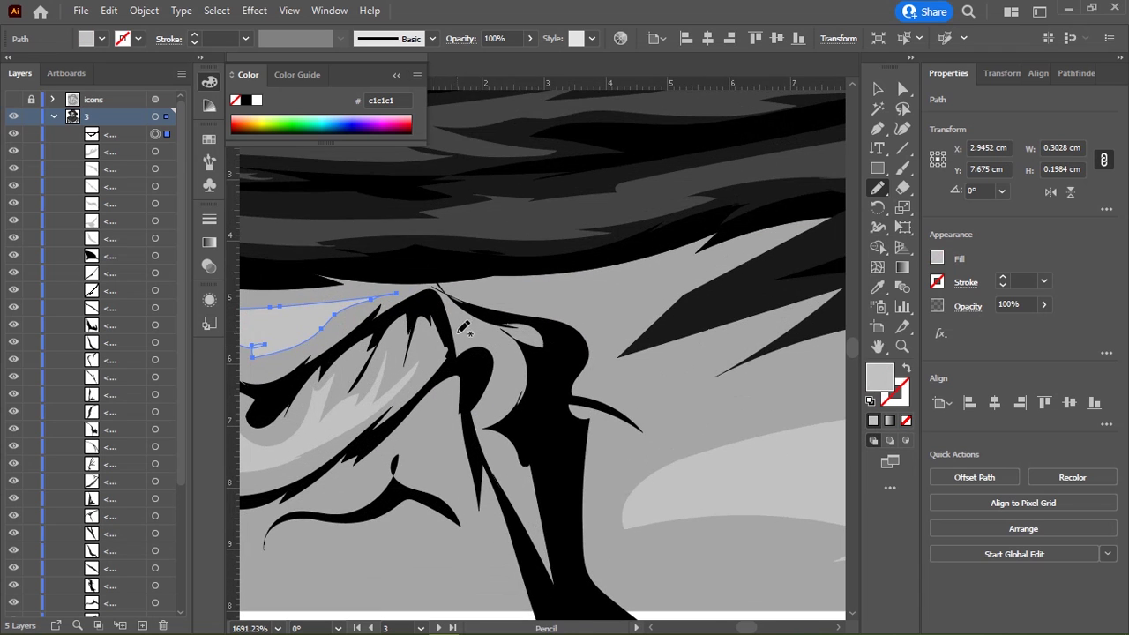
{"action": "left_click_drag", "start_coordinate": [453, 300], "coordinate": [451, 298]}
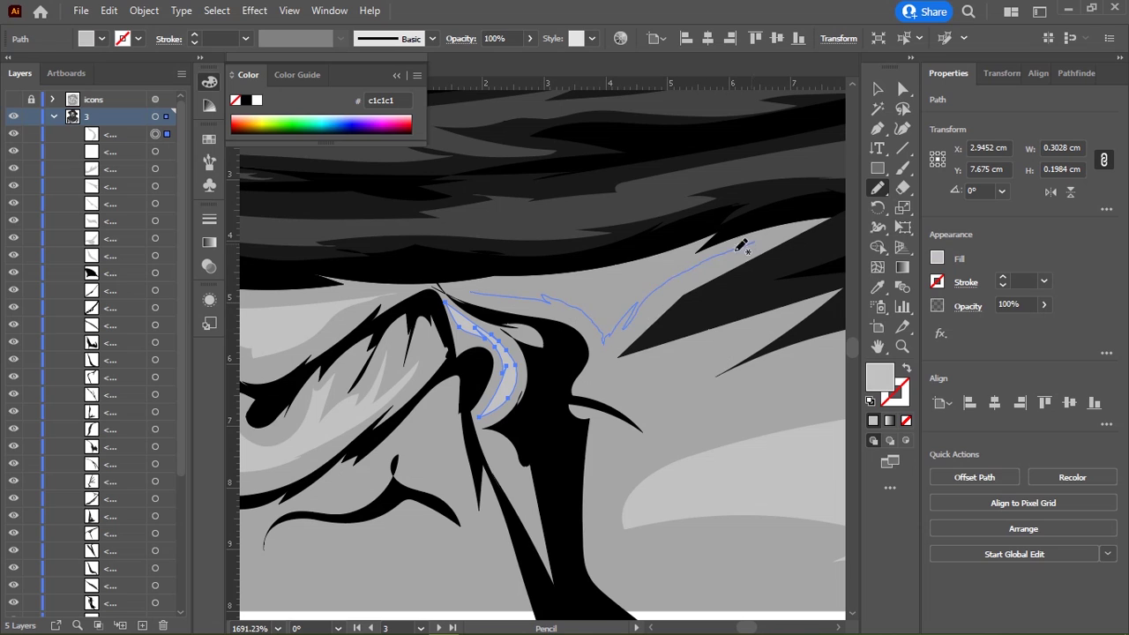
{"action": "left_click_drag", "start_coordinate": [483, 287], "coordinate": [477, 290]}
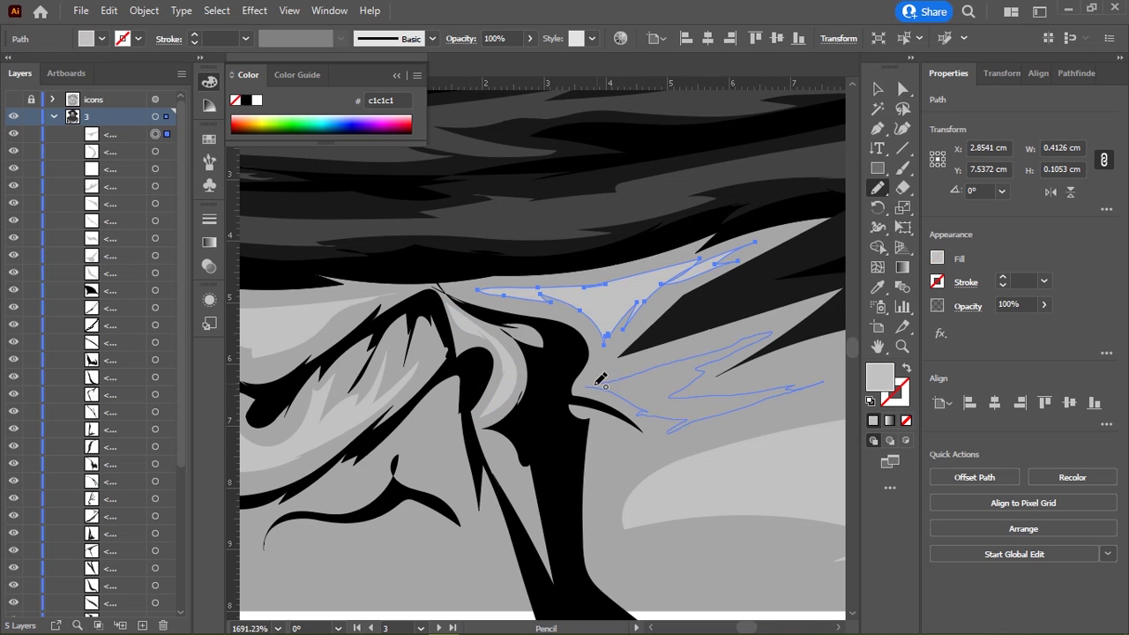
{"action": "left_click_drag", "start_coordinate": [602, 379], "coordinate": [600, 382]}
Step: Draw light grey highlights below the hand between the black strokes, filling the last outline grey
{"action": "scroll", "coordinate": [600, 381], "scroll_direction": "down", "scroll_amount": 3}
{"action": "scroll", "coordinate": [408, 338], "scroll_direction": "down", "scroll_amount": 1}
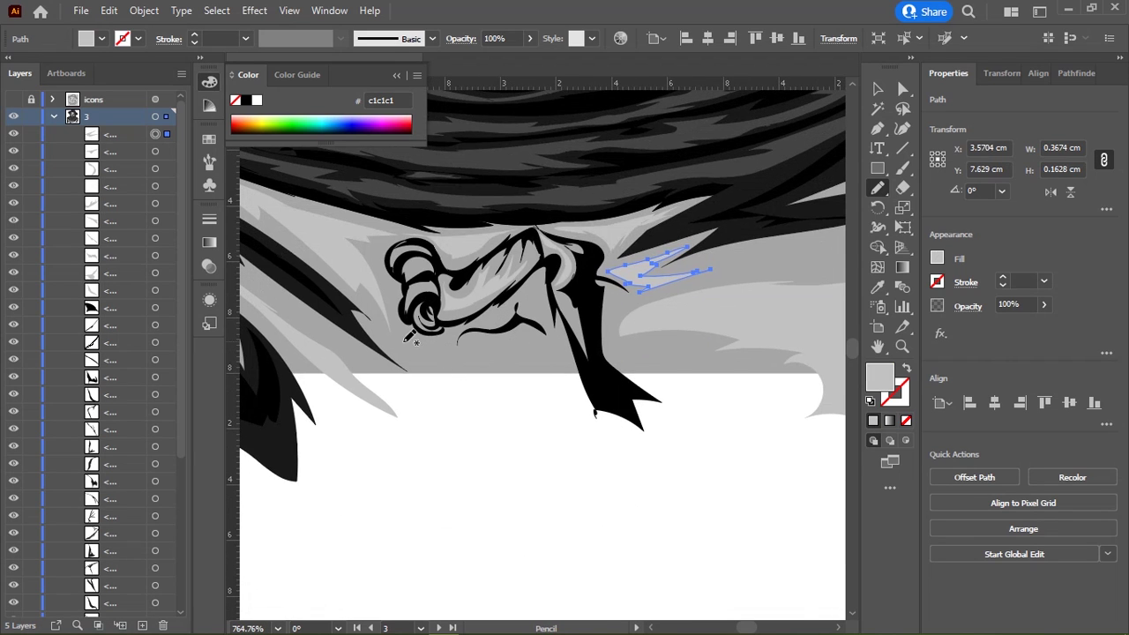
{"action": "left_click_drag", "start_coordinate": [562, 363], "coordinate": [455, 376]}
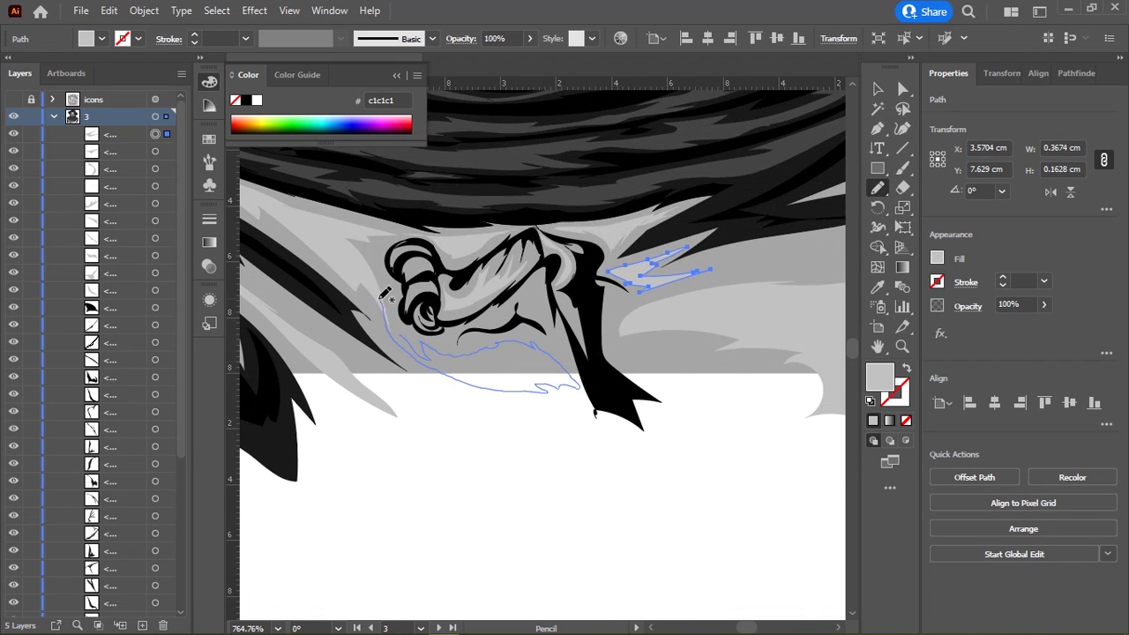
{"action": "left_click_drag", "start_coordinate": [385, 294], "coordinate": [385, 294]}
{"action": "scroll", "coordinate": [393, 363], "scroll_direction": "up", "scroll_amount": 2}
{"action": "scroll", "coordinate": [394, 363], "scroll_direction": "up", "scroll_amount": 2}
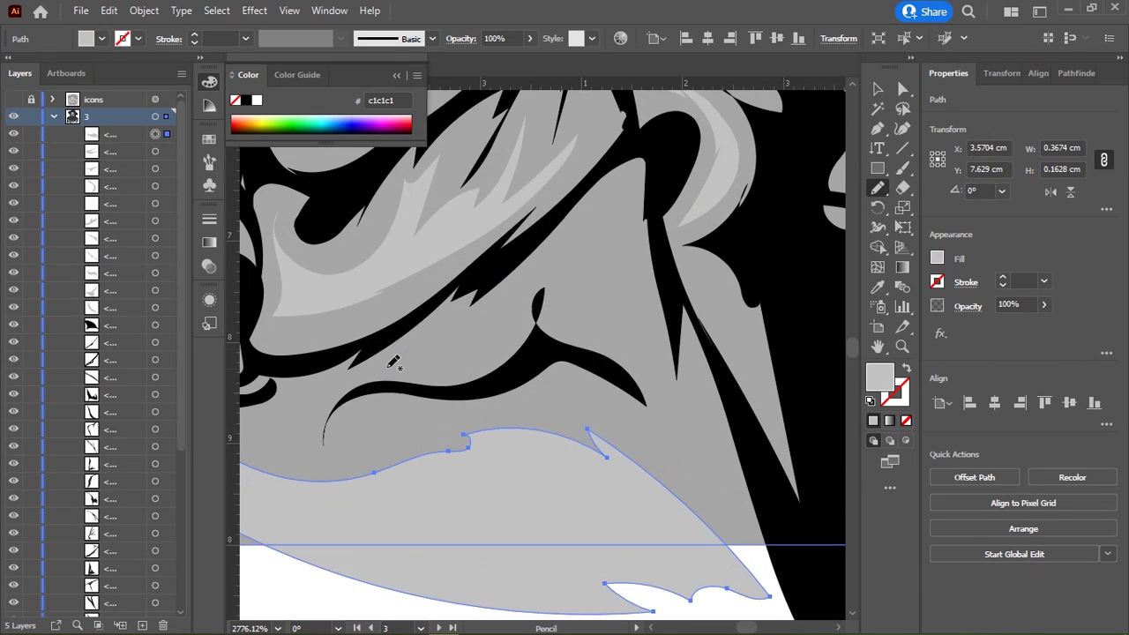
{"action": "left_click_drag", "start_coordinate": [618, 231], "coordinate": [658, 360]}
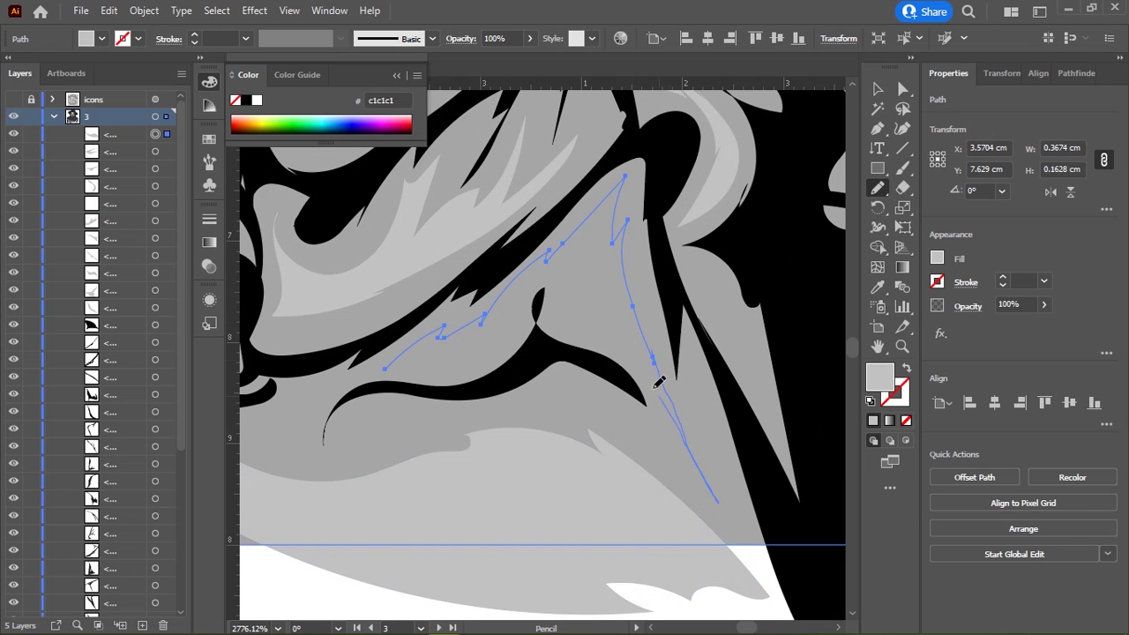
{"action": "left_click_drag", "start_coordinate": [363, 367], "coordinate": [305, 404]}
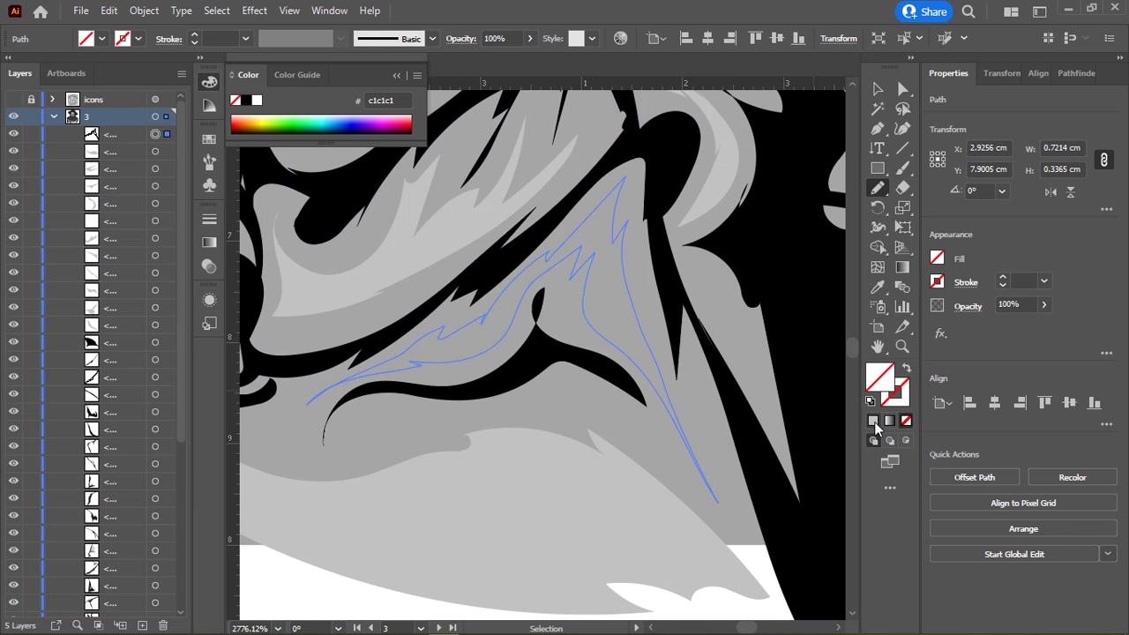
{"action": "key", "text": "comma"}
{"action": "scroll", "coordinate": [681, 338], "scroll_direction": "down", "scroll_amount": 3}
{"action": "scroll", "coordinate": [680, 338], "scroll_direction": "down", "scroll_amount": 2}
{"action": "scroll", "coordinate": [680, 338], "scroll_direction": "down", "scroll_amount": 3}
{"action": "scroll", "coordinate": [501, 192], "scroll_direction": "up", "scroll_amount": 3}
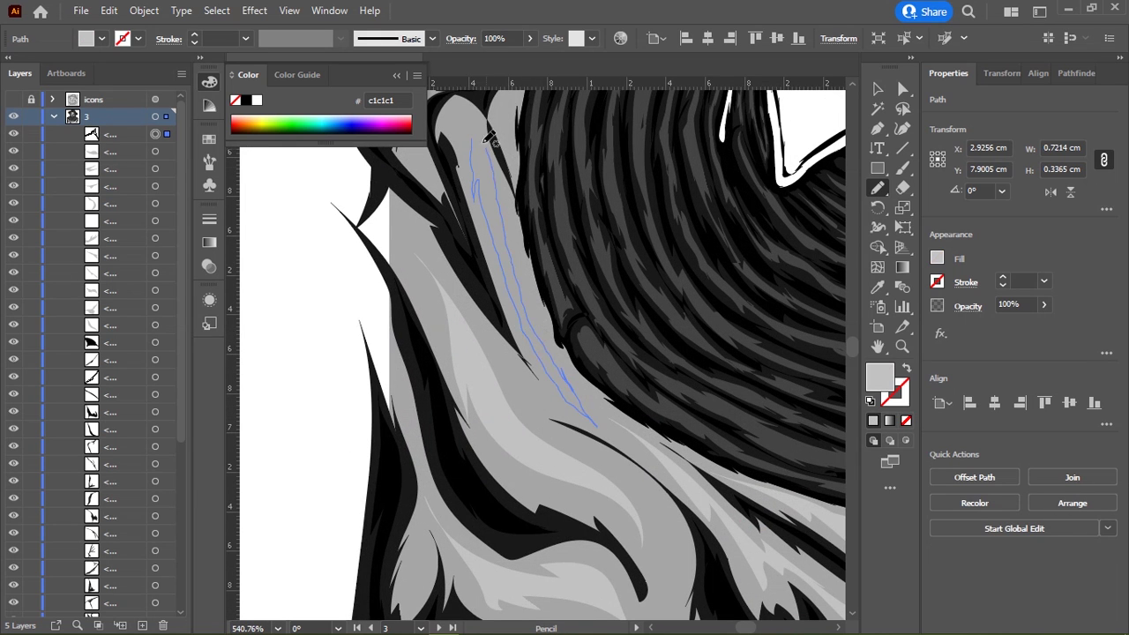
Step: Add light grey highlights by the collar strand and below the right shirt tip
{"action": "left_click_drag", "start_coordinate": [469, 124], "coordinate": [484, 138]}
{"action": "key", "text": "comma"}
{"action": "mouse_move", "coordinate": [703, 390]}
{"action": "left_mouse_down"}
{"action": "mouse_move", "coordinate": [456, 264]}
{"action": "mouse_move", "coordinate": [512, 295]}
{"action": "mouse_move", "coordinate": [491, 307]}
{"action": "left_mouse_up"}
{"action": "left_click_drag", "start_coordinate": [556, 415], "coordinate": [512, 446]}
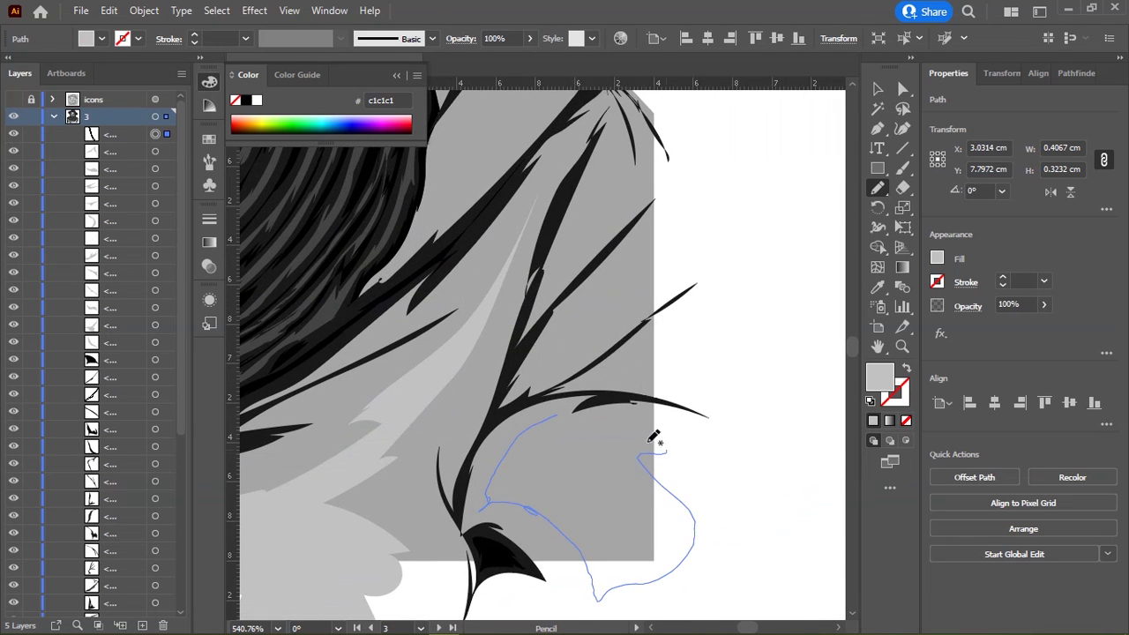
{"action": "left_click_drag", "start_coordinate": [590, 554], "coordinate": [572, 416]}
{"action": "left_click", "coordinate": [873, 421]}
Step: Draw light grey shapes on the right shoulder fold and beside the shoulder
{"action": "mouse_move", "coordinate": [662, 222]}
{"action": "left_mouse_down"}
{"action": "mouse_move", "coordinate": [589, 311]}
{"action": "mouse_move", "coordinate": [663, 220]}
{"action": "left_mouse_up"}
{"action": "left_click_drag", "start_coordinate": [624, 378], "coordinate": [588, 381]}
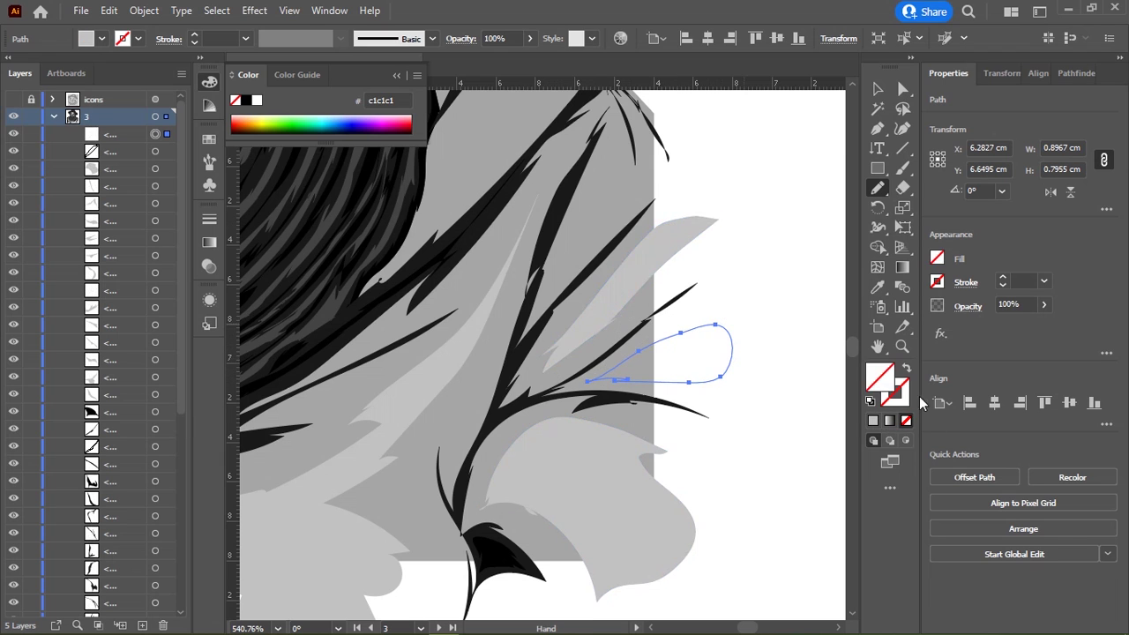
{"action": "scroll", "coordinate": [618, 379], "scroll_direction": "up", "scroll_amount": 3}
{"action": "left_click_drag", "start_coordinate": [556, 296], "coordinate": [517, 410]}
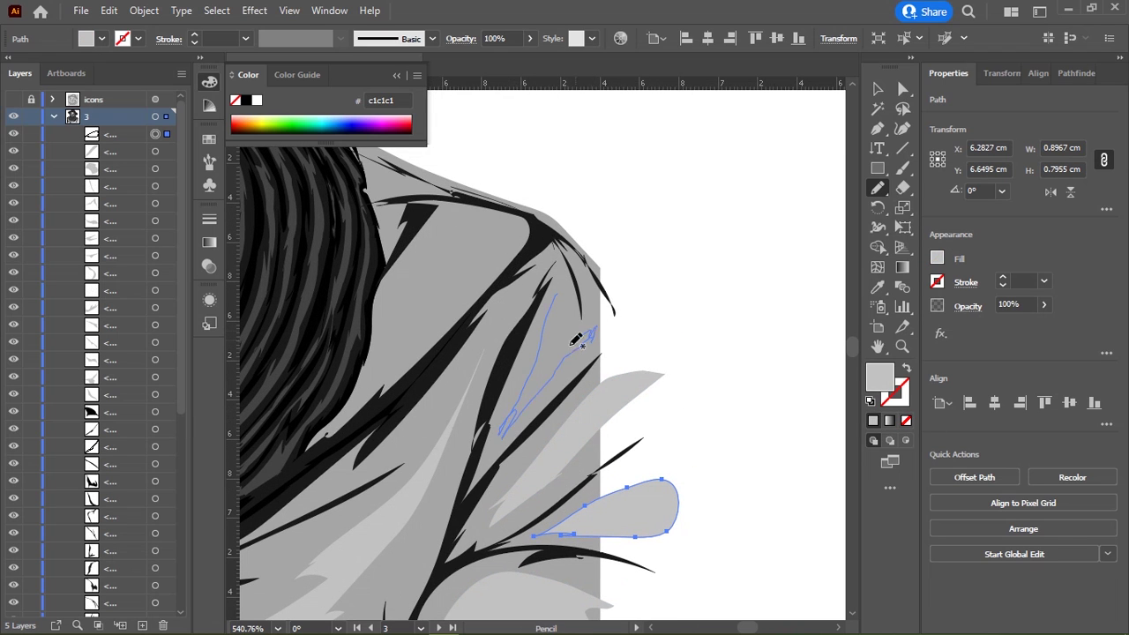
{"action": "left_click_drag", "start_coordinate": [568, 261], "coordinate": [565, 266]}
{"action": "scroll", "coordinate": [556, 335], "scroll_direction": "up", "scroll_amount": 3}
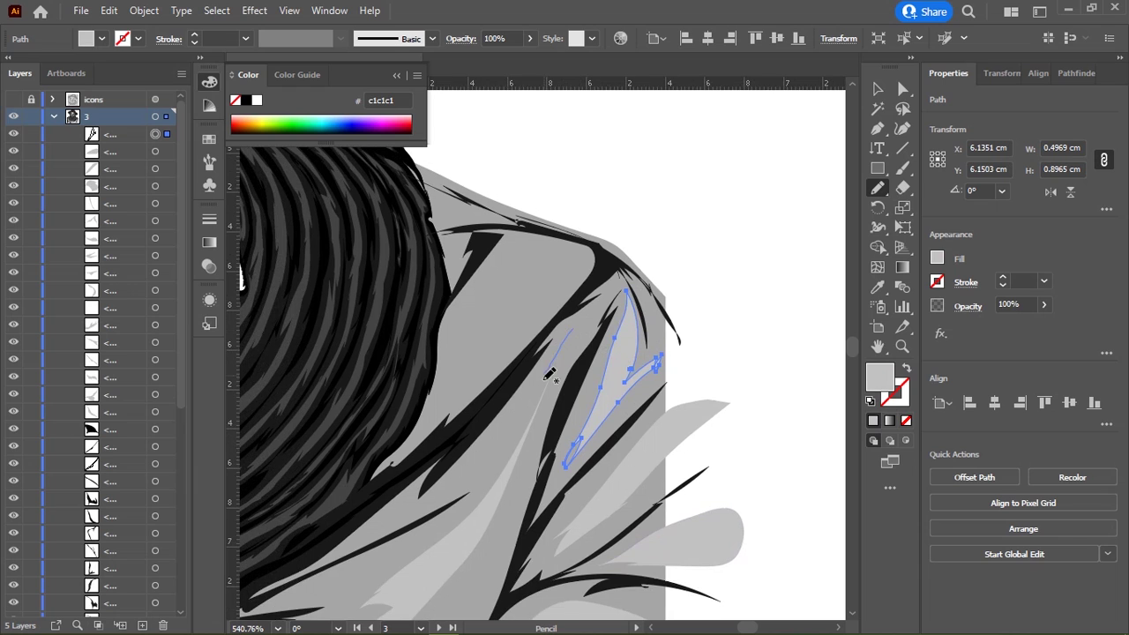
Step: Add thin light grey highlights and a closed shading shape along the hair edge
{"action": "left_click_drag", "start_coordinate": [600, 310], "coordinate": [598, 315]}
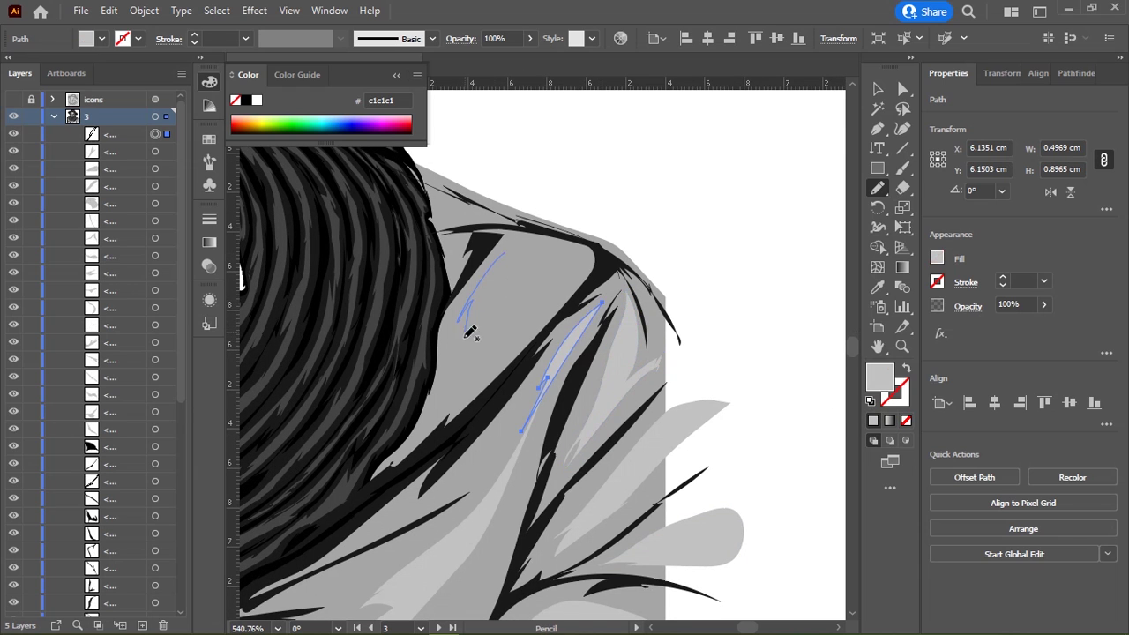
{"action": "left_click_drag", "start_coordinate": [580, 255], "coordinate": [529, 247]}
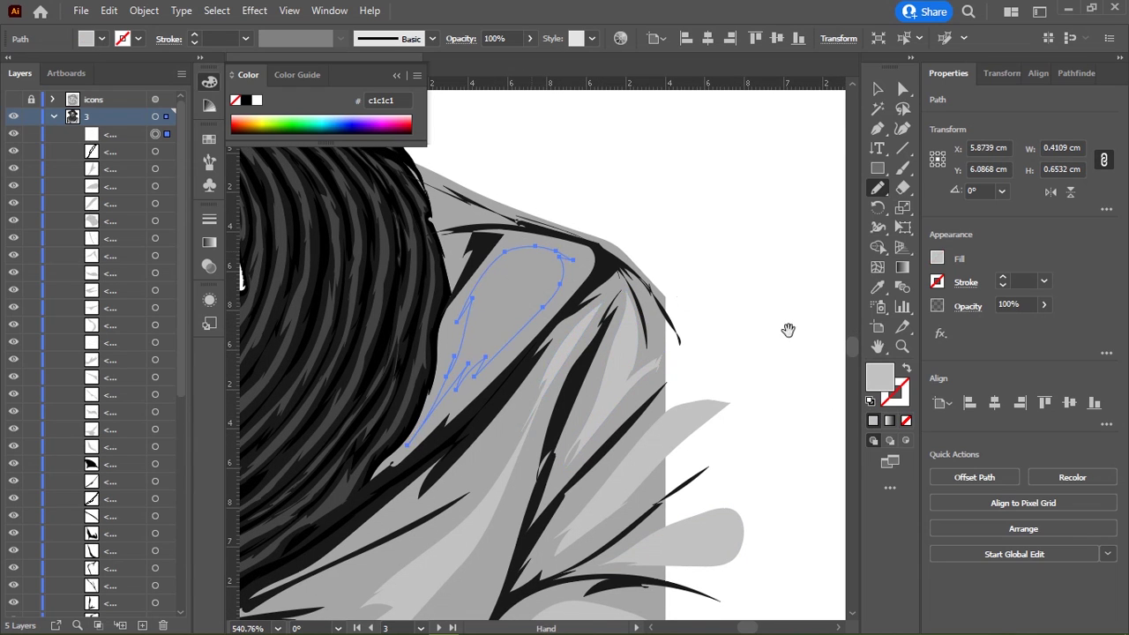
{"action": "scroll", "coordinate": [781, 374], "scroll_direction": "up", "scroll_amount": 4}
{"action": "scroll", "coordinate": [704, 363], "scroll_direction": "up", "scroll_amount": 1}
{"action": "left_click_drag", "start_coordinate": [644, 298], "coordinate": [670, 328]}
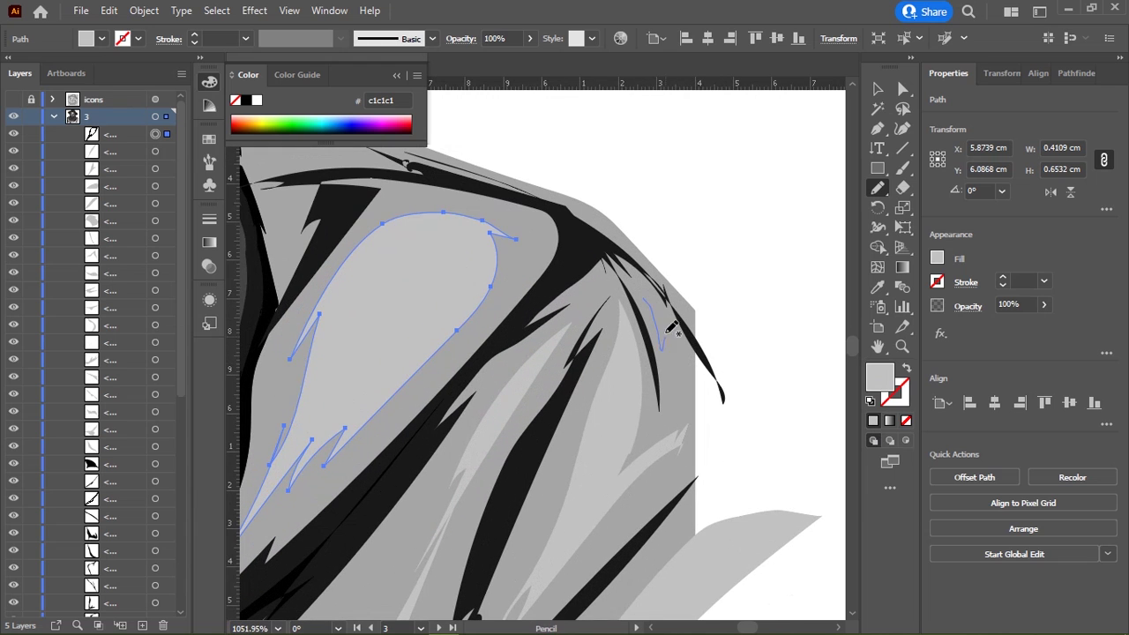
{"action": "left_click_drag", "start_coordinate": [649, 287], "coordinate": [644, 280]}
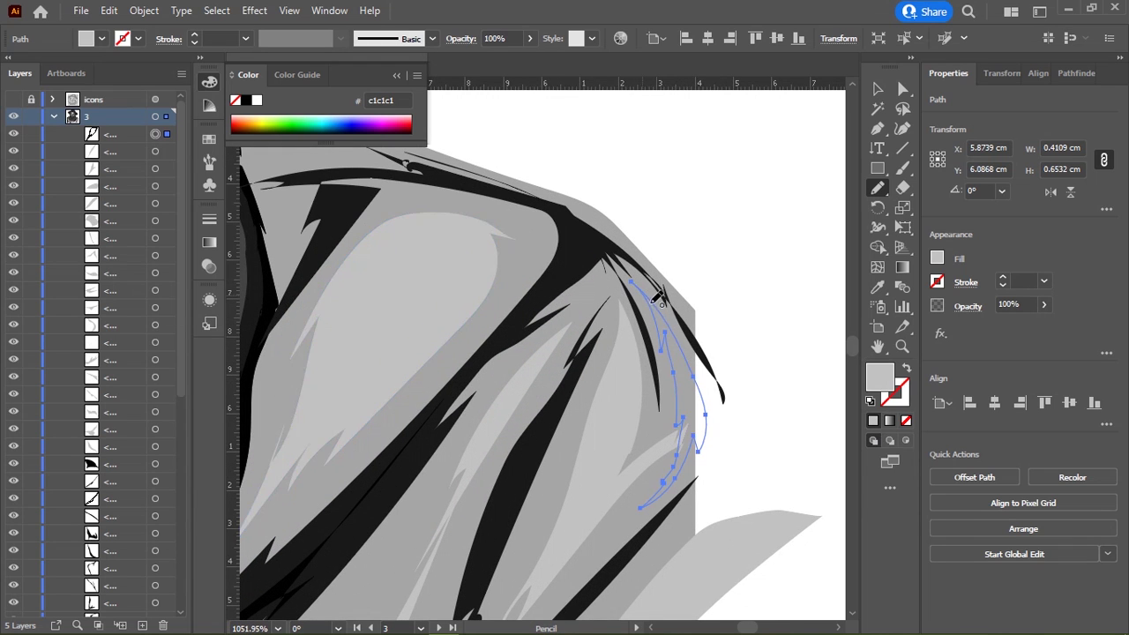
Step: Draw small shading shapes along the hair and shoulder edge, then zoom out to the full portrait
{"action": "left_click_drag", "start_coordinate": [550, 285], "coordinate": [536, 343]}
{"action": "mouse_move", "coordinate": [463, 291]}
{"action": "left_mouse_down"}
{"action": "mouse_move", "coordinate": [477, 322]}
{"action": "mouse_move", "coordinate": [468, 294]}
{"action": "left_mouse_up"}
{"action": "mouse_move", "coordinate": [488, 382]}
{"action": "left_mouse_down"}
{"action": "mouse_move", "coordinate": [500, 414]}
{"action": "mouse_move", "coordinate": [490, 384]}
{"action": "left_mouse_up"}
{"action": "scroll", "coordinate": [476, 270], "scroll_direction": "up", "scroll_amount": 1}
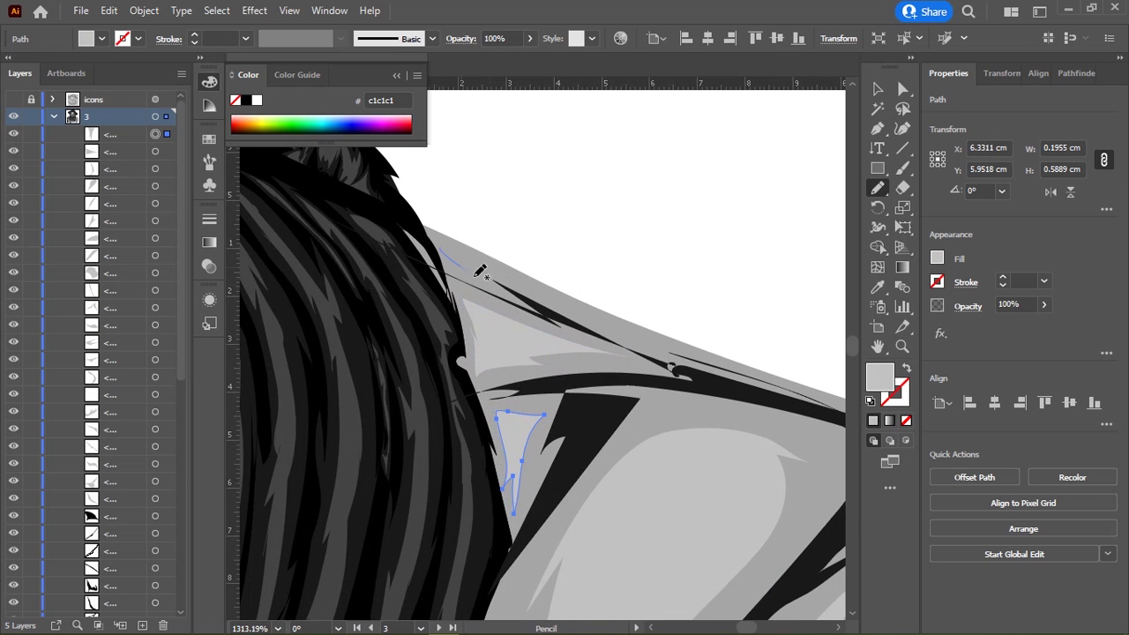
{"action": "left_click_drag", "start_coordinate": [465, 249], "coordinate": [462, 247]}
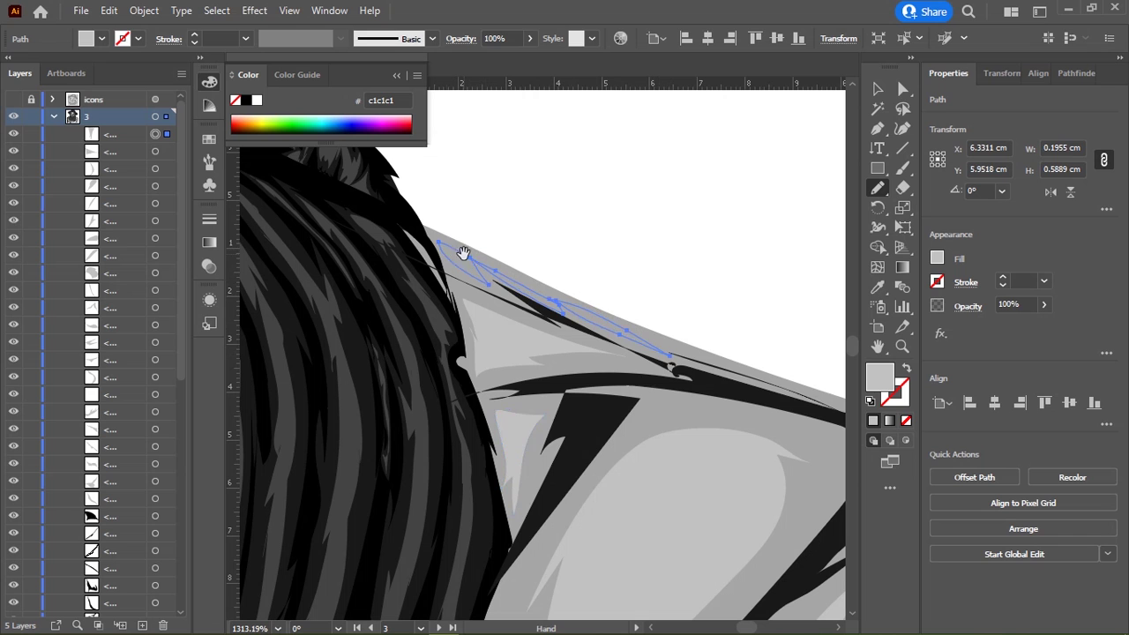
{"action": "scroll", "coordinate": [626, 331], "scroll_direction": "down", "scroll_amount": 3}
{"action": "scroll", "coordinate": [626, 331], "scroll_direction": "down", "scroll_amount": 3}
{"action": "scroll", "coordinate": [625, 331], "scroll_direction": "down", "scroll_amount": 2}
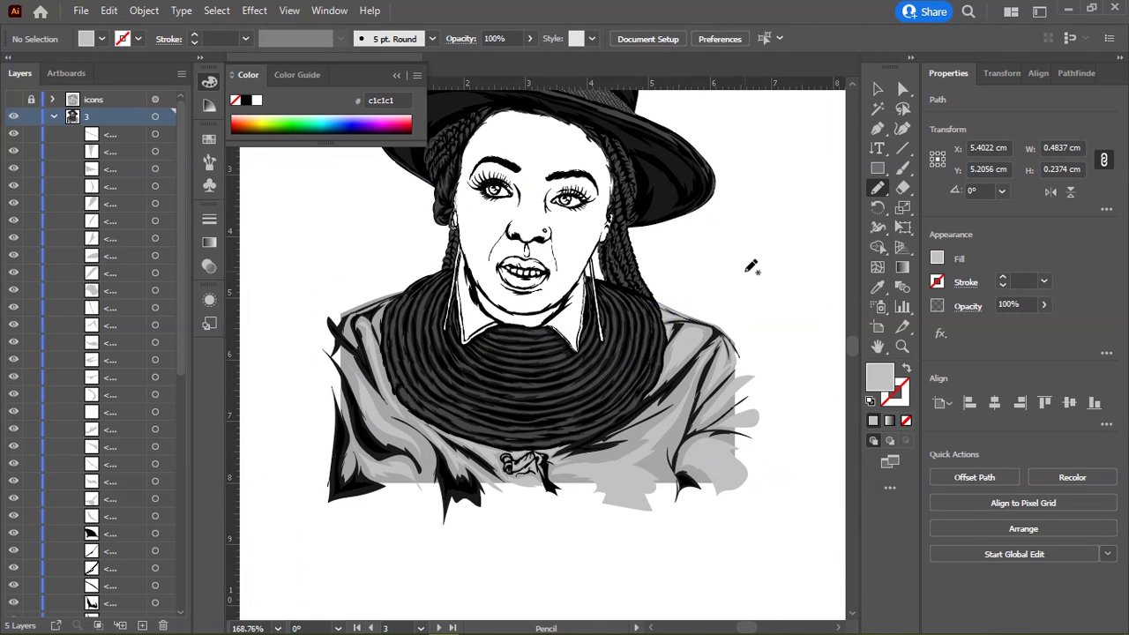
Step: Bring the large grey shirt shape to the front of the torso artwork
{"action": "key", "text": "v"}
{"action": "key", "text": "a"}
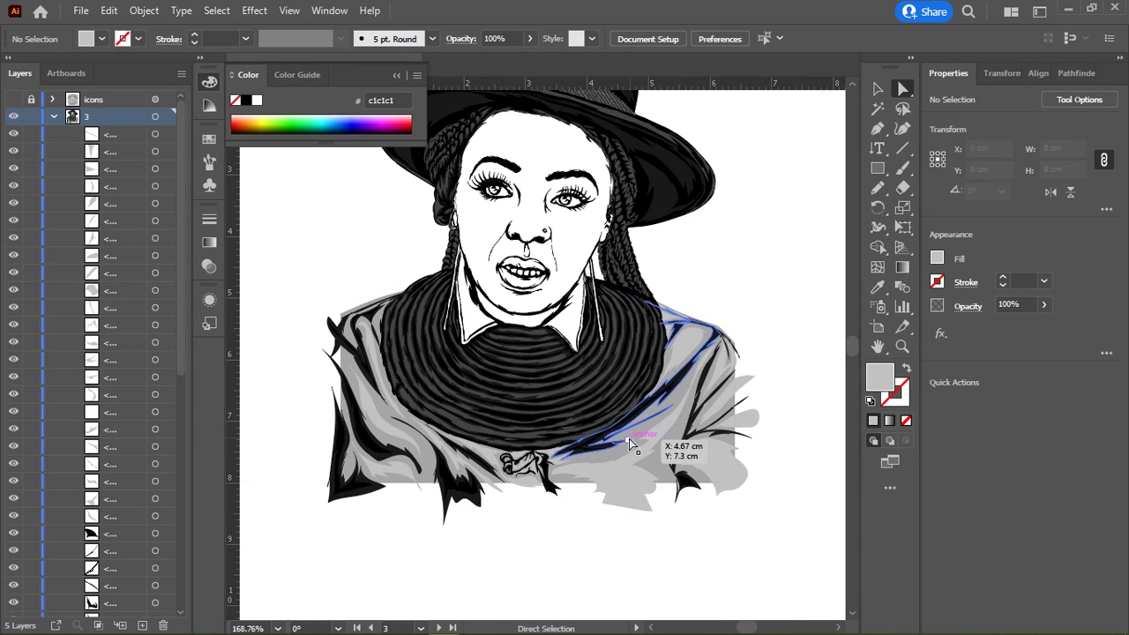
{"action": "left_click", "coordinate": [657, 470]}
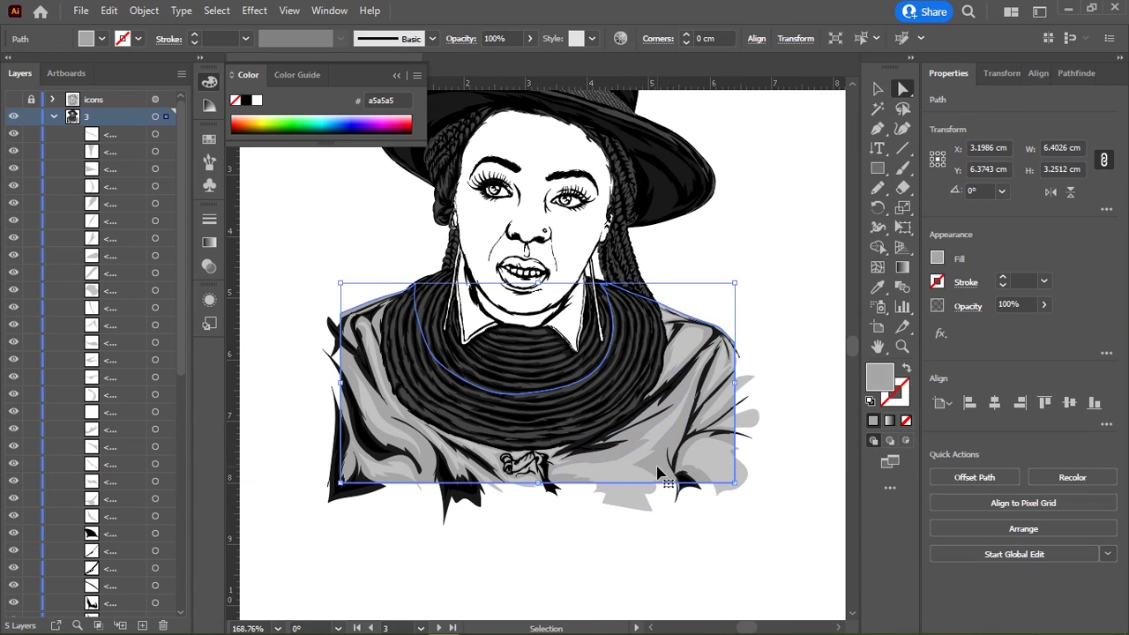
{"action": "key", "text": "ctrl+shift+bracketright"}
{"action": "key", "text": "v"}
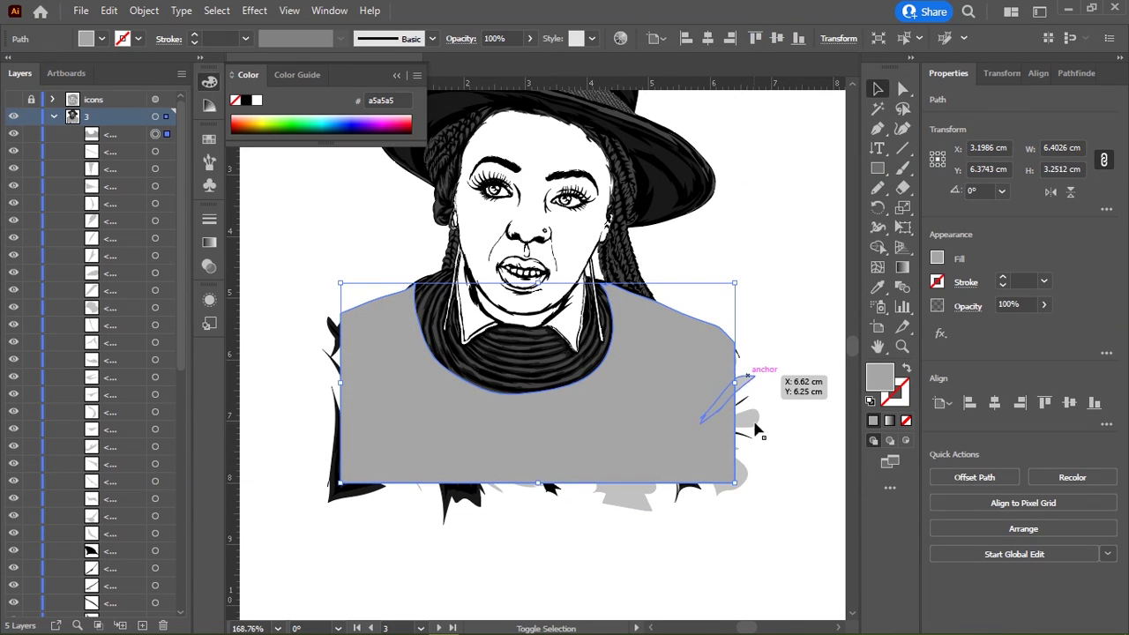
Step: Add the surrounding grey and black spiky torso shapes to the selection and widen them slightly
{"action": "left_click", "coordinate": [752, 415], "text": "shift"}
{"action": "left_click", "coordinate": [671, 501], "text": "shift"}
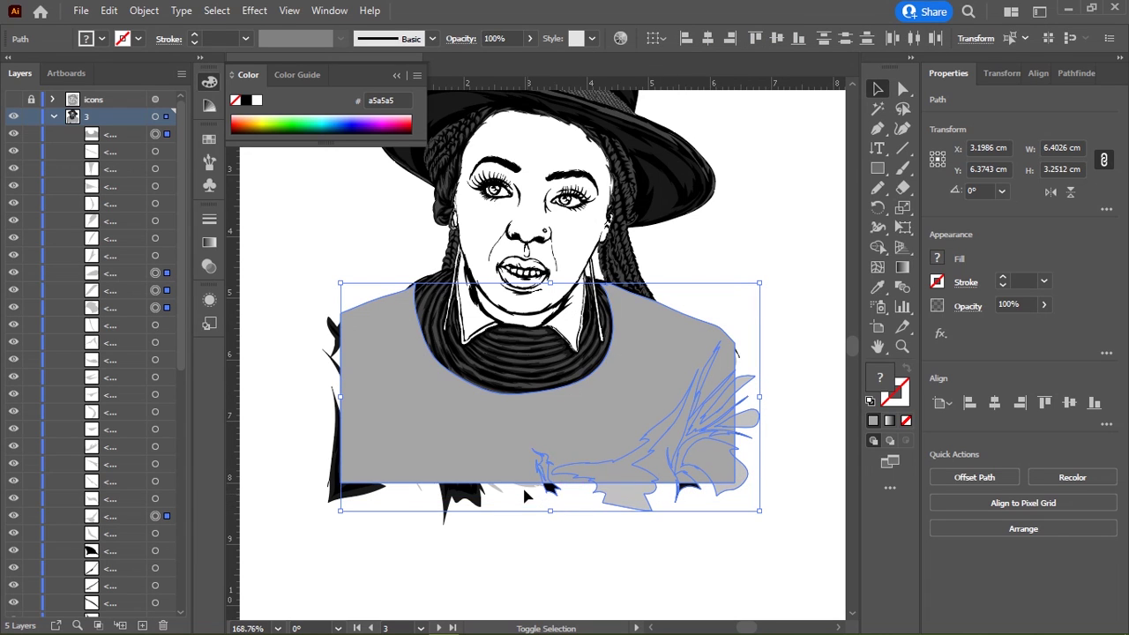
{"action": "left_click_drag", "start_coordinate": [529, 494], "coordinate": [401, 505]}
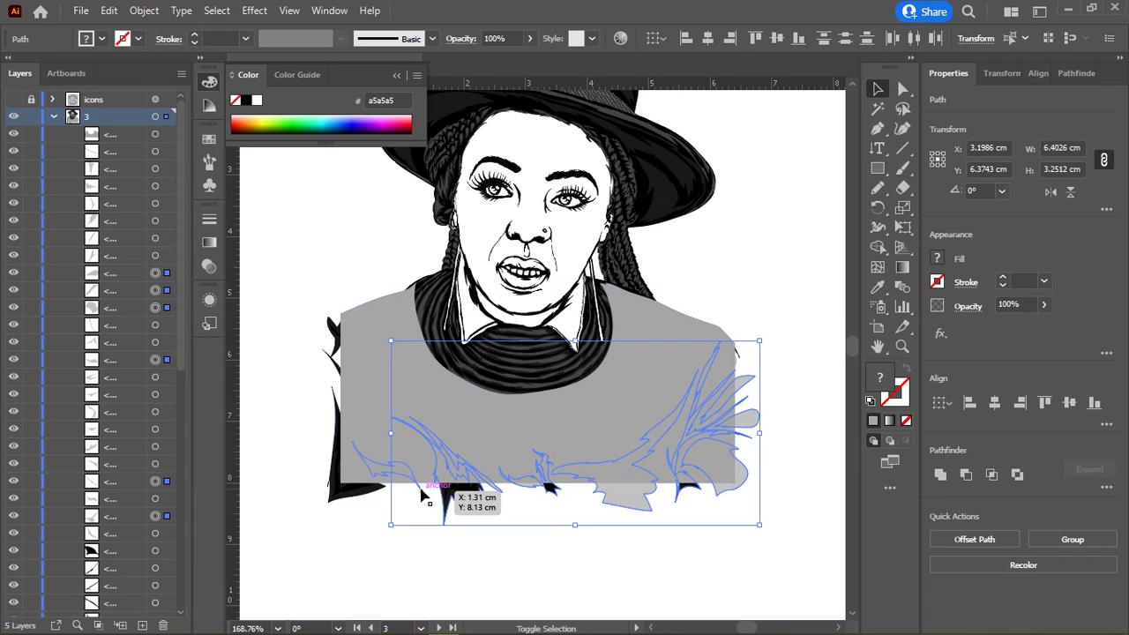
{"action": "left_click", "coordinate": [357, 480], "text": "shift"}
{"action": "left_click", "coordinate": [332, 388], "text": "shift"}
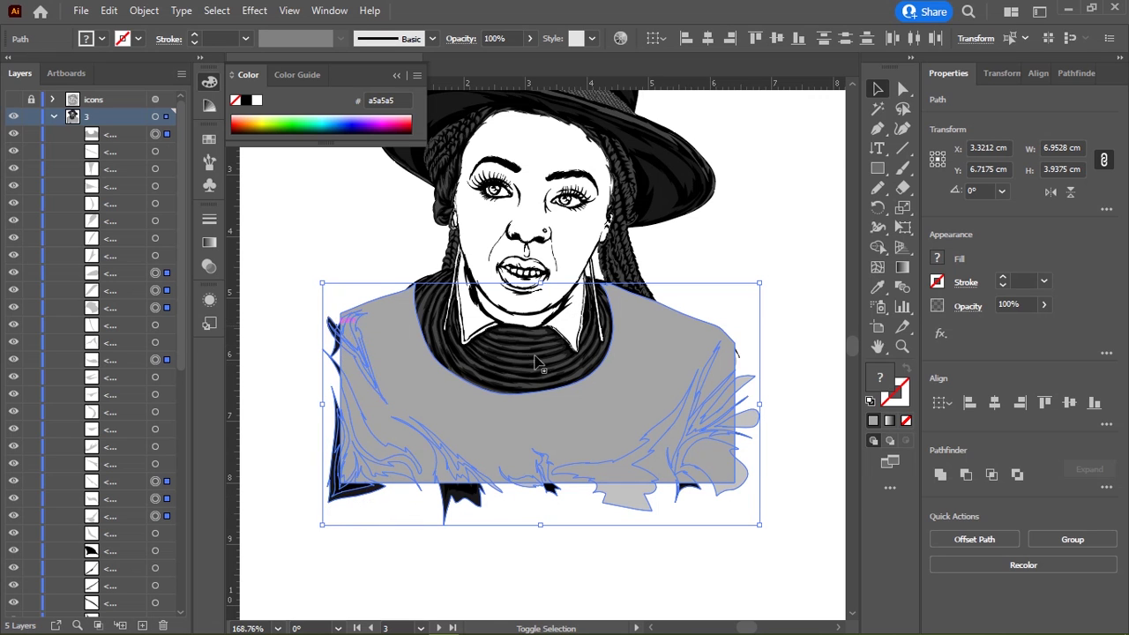
{"action": "left_click_drag", "start_coordinate": [760, 404], "coordinate": [766, 404]}
Step: Zoom in on the torso, select all matching paths, then clear the selection
{"action": "key", "text": "z"}
{"action": "mouse_move", "coordinate": [630, 433]}
{"action": "left_mouse_down"}
{"action": "mouse_move", "coordinate": [698, 339]}
{"action": "mouse_move", "coordinate": [559, 312]}
{"action": "mouse_move", "coordinate": [519, 415]}
{"action": "mouse_move", "coordinate": [547, 374]}
{"action": "mouse_move", "coordinate": [502, 391]}
{"action": "mouse_move", "coordinate": [584, 441]}
{"action": "mouse_move", "coordinate": [554, 365]}
{"action": "mouse_move", "coordinate": [606, 319]}
{"action": "mouse_move", "coordinate": [497, 336]}
{"action": "left_mouse_up"}
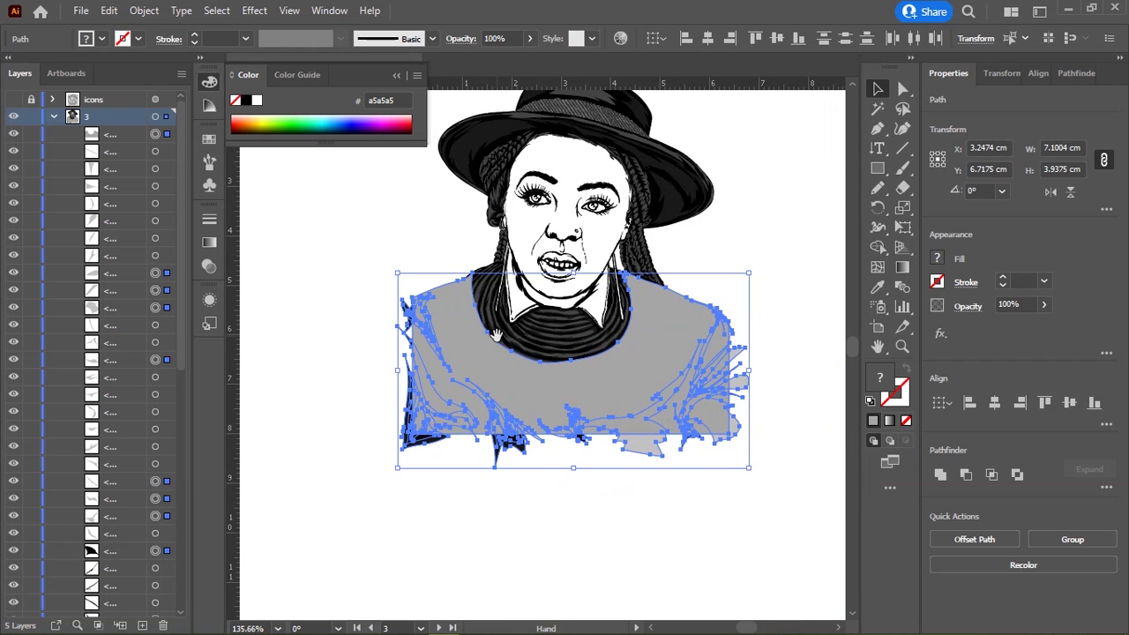
{"action": "left_click_drag", "start_coordinate": [179, 346], "coordinate": [175, 557]}
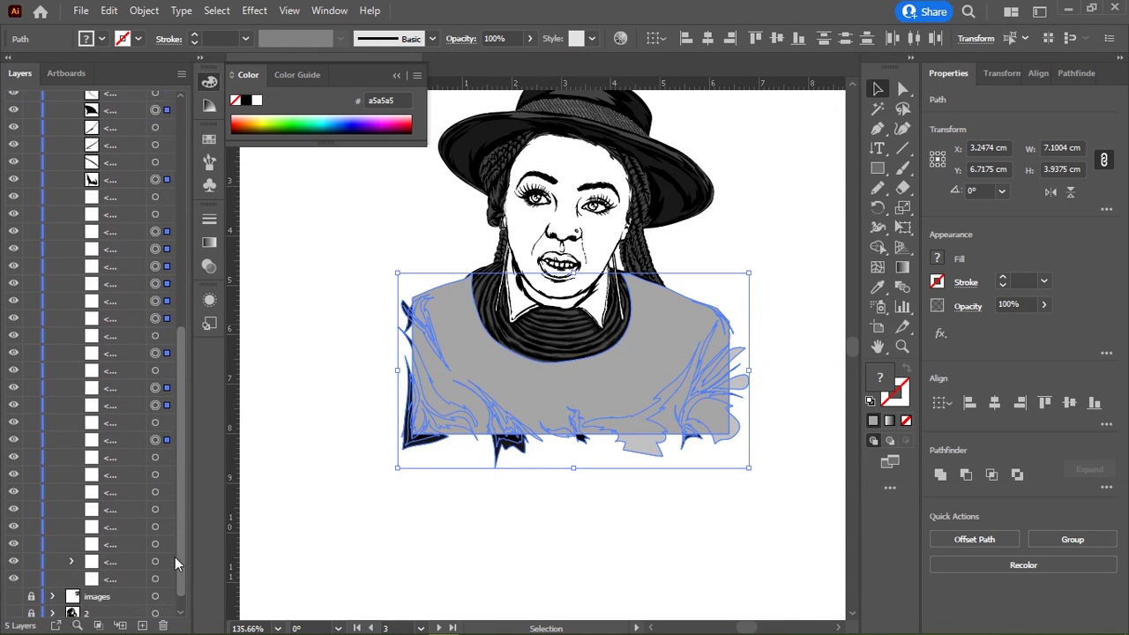
{"action": "left_click", "coordinate": [380, 526]}
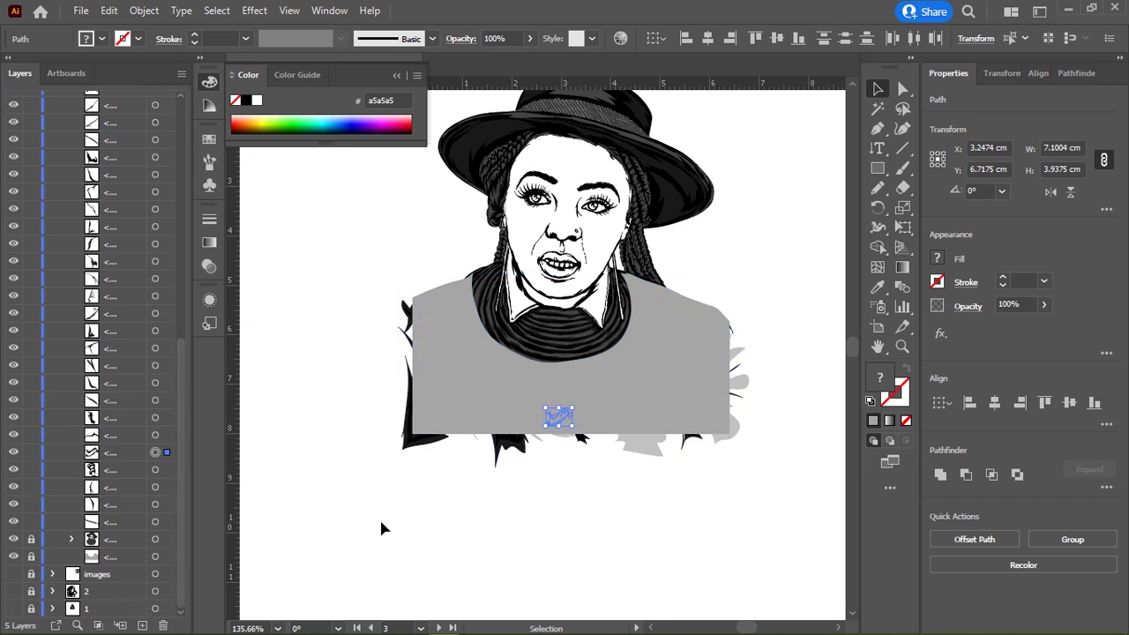
{"action": "key", "text": "ctrl+z"}
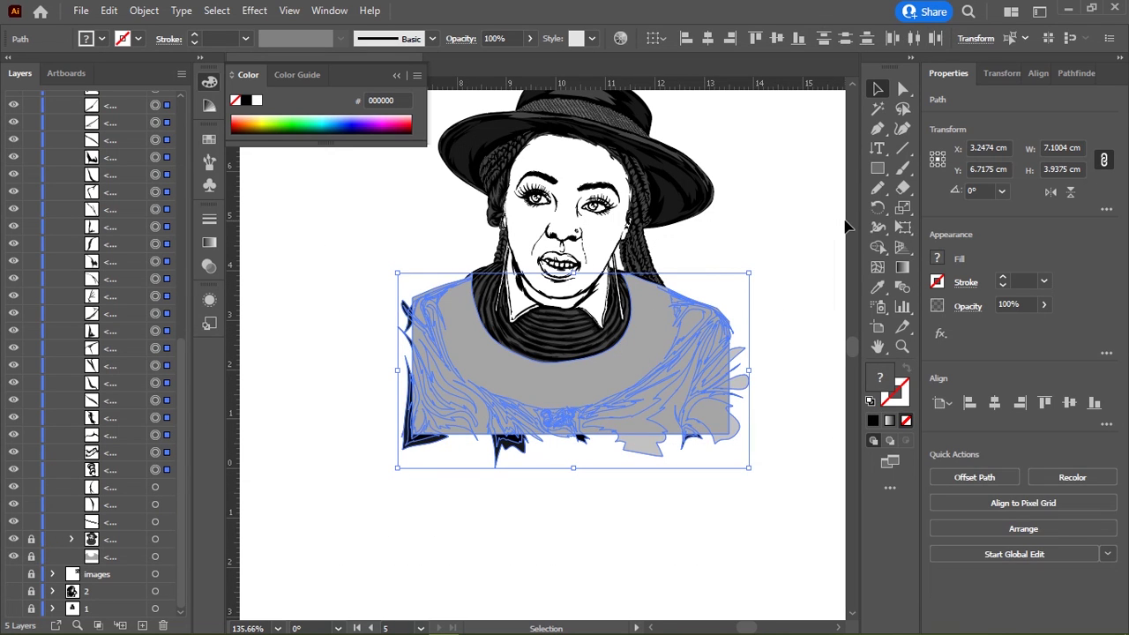
{"action": "left_click", "coordinate": [329, 297]}
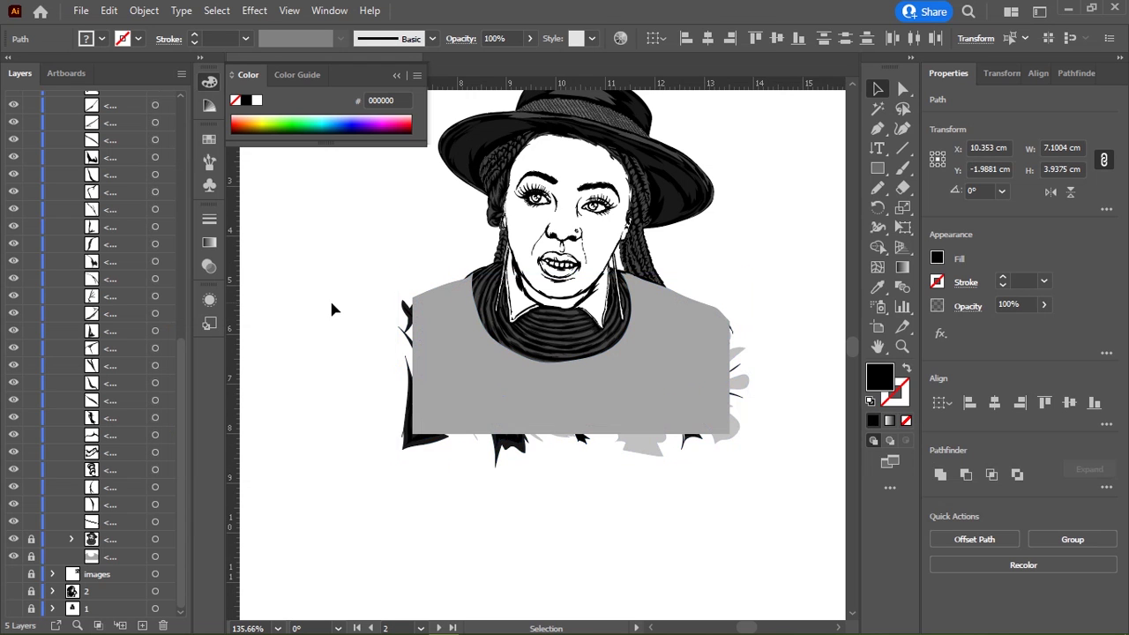
Step: Trace the outline along the shirt's top edge and in a long curve outside the shoulder
{"action": "key", "text": "b"}
{"action": "left_click_drag", "start_coordinate": [330, 298], "coordinate": [535, 326]}
{"action": "left_click_drag", "start_coordinate": [664, 254], "coordinate": [383, 315]}
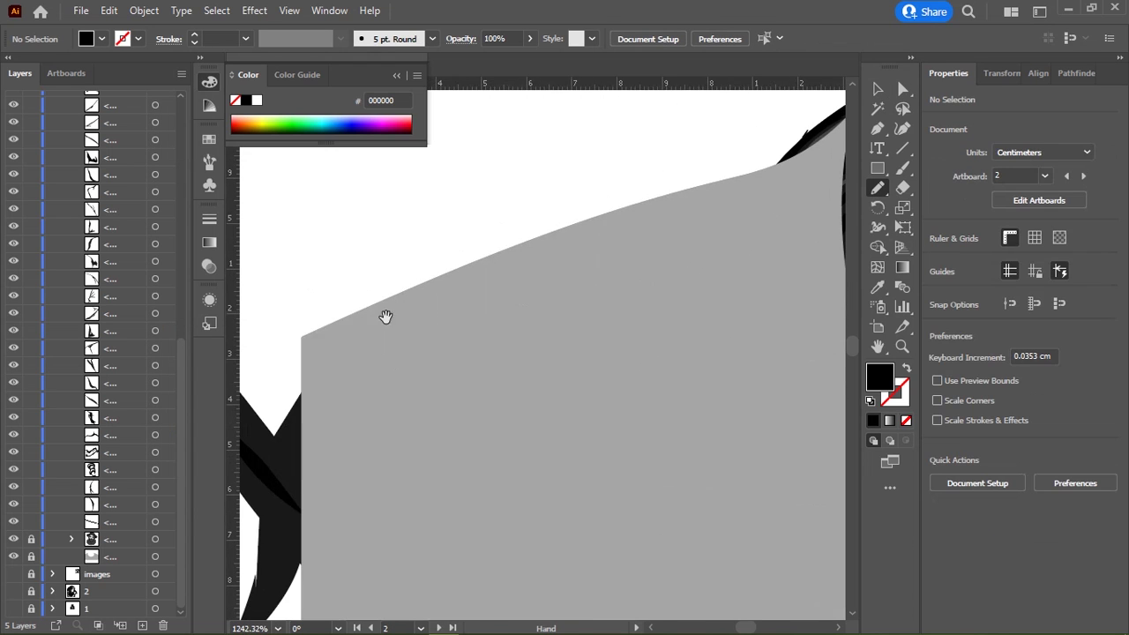
{"action": "mouse_move", "coordinate": [311, 344]}
{"action": "left_mouse_down"}
{"action": "mouse_move", "coordinate": [527, 244]}
{"action": "mouse_move", "coordinate": [613, 220]}
{"action": "mouse_move", "coordinate": [474, 309]}
{"action": "left_mouse_up"}
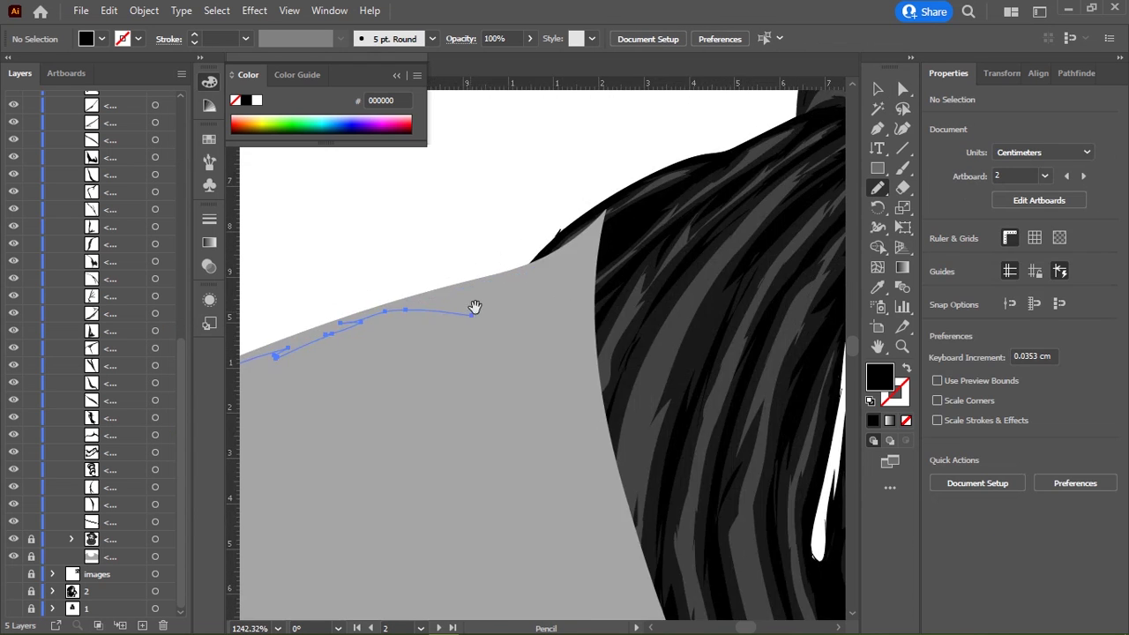
{"action": "left_click_drag", "start_coordinate": [604, 223], "coordinate": [617, 202]}
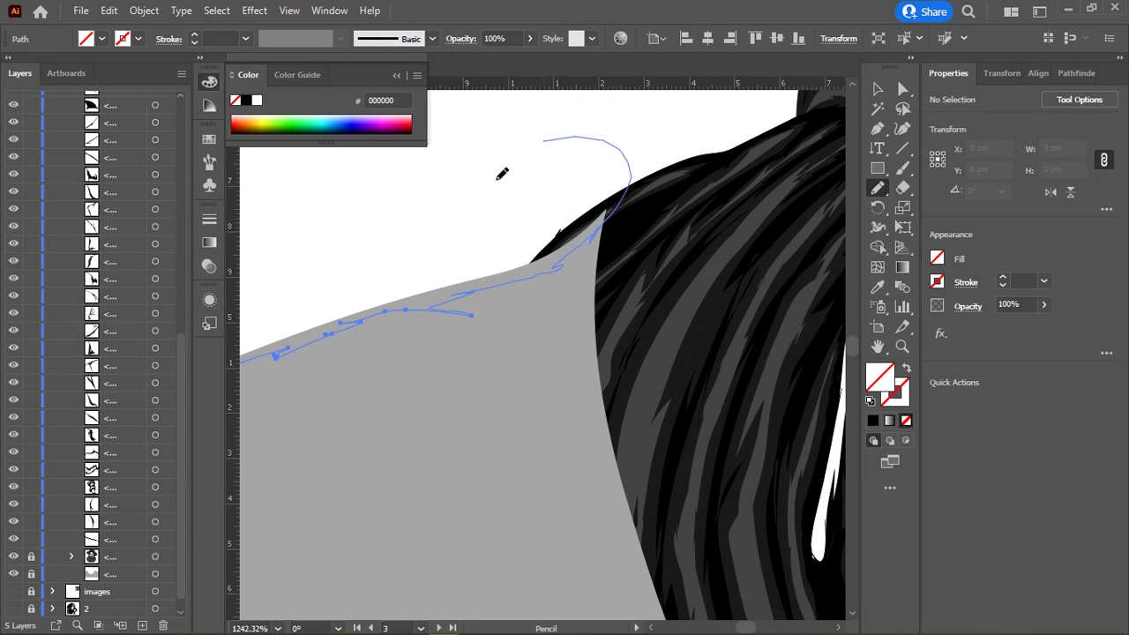
{"action": "key", "text": "ctrl+minus"}
{"action": "left_click_drag", "start_coordinate": [787, 134], "coordinate": [373, 461]}
Step: Extend the body outline along the shirt's bottom edge
{"action": "left_click_drag", "start_coordinate": [551, 377], "coordinate": [520, 141]}
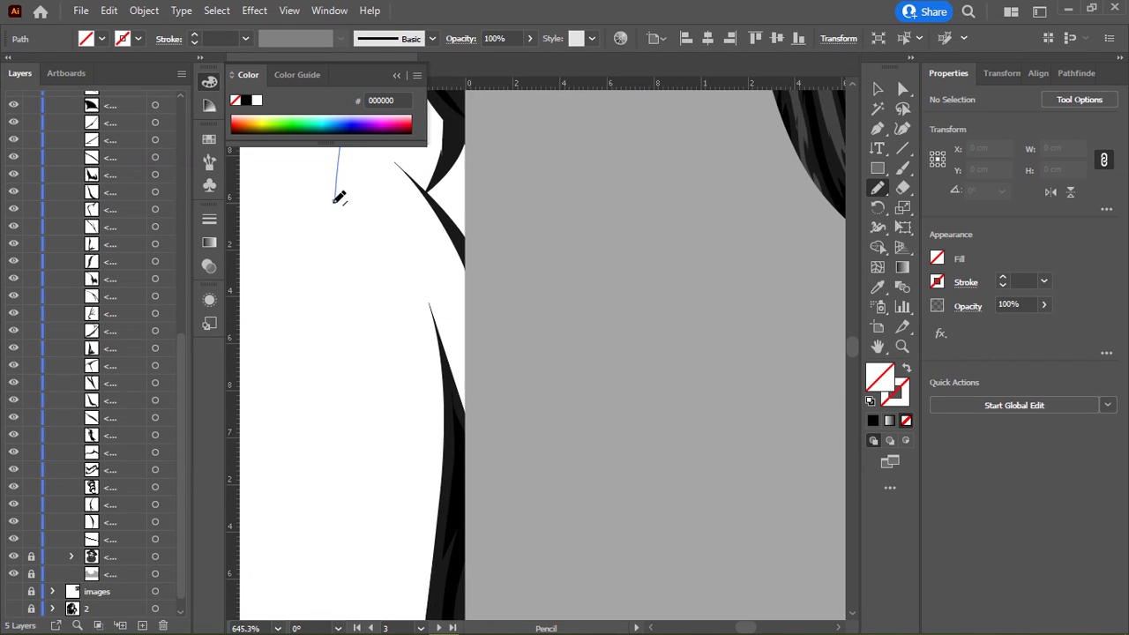
{"action": "left_click_drag", "start_coordinate": [676, 239], "coordinate": [675, 176]}
{"action": "scroll", "coordinate": [676, 239], "scroll_direction": "down", "scroll_amount": 3}
{"action": "mouse_move", "coordinate": [529, 221]}
{"action": "left_mouse_down"}
{"action": "mouse_move", "coordinate": [334, 304]}
{"action": "mouse_move", "coordinate": [345, 337]}
{"action": "left_mouse_up"}
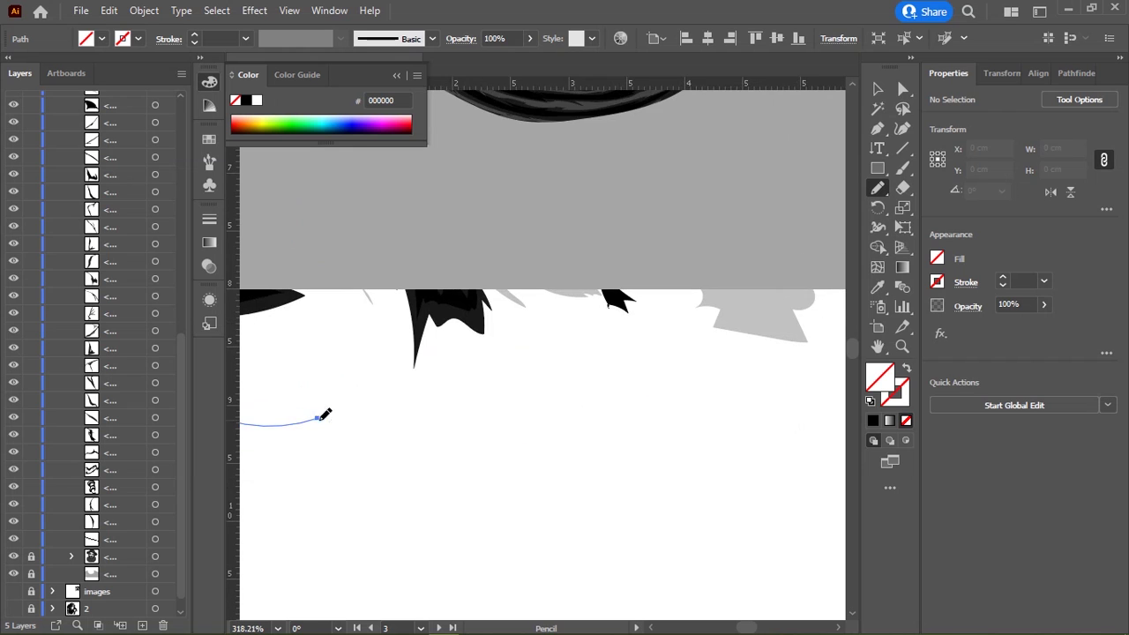
{"action": "mouse_move", "coordinate": [326, 414]}
{"action": "left_mouse_down"}
{"action": "mouse_move", "coordinate": [441, 383]}
{"action": "mouse_move", "coordinate": [493, 473]}
{"action": "left_mouse_up"}
{"action": "mouse_move", "coordinate": [561, 315]}
{"action": "left_mouse_down"}
{"action": "mouse_move", "coordinate": [579, 383]}
{"action": "mouse_move", "coordinate": [728, 423]}
{"action": "left_mouse_up"}
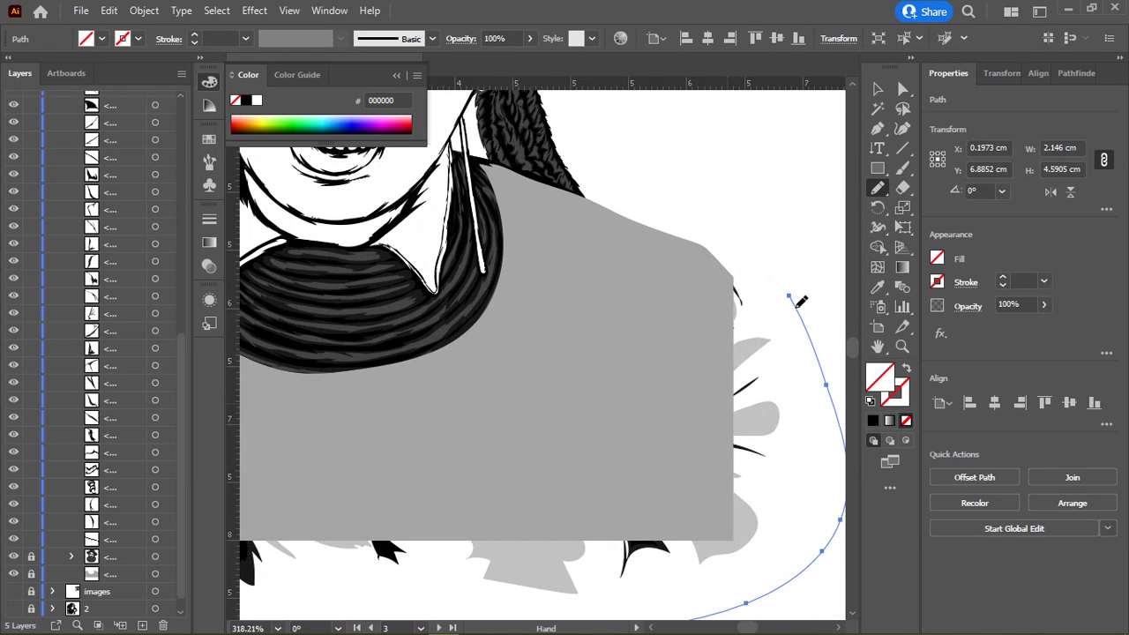
{"action": "left_click_drag", "start_coordinate": [468, 141], "coordinate": [667, 333]}
{"action": "scroll", "coordinate": [667, 333], "scroll_direction": "down", "scroll_amount": 2}
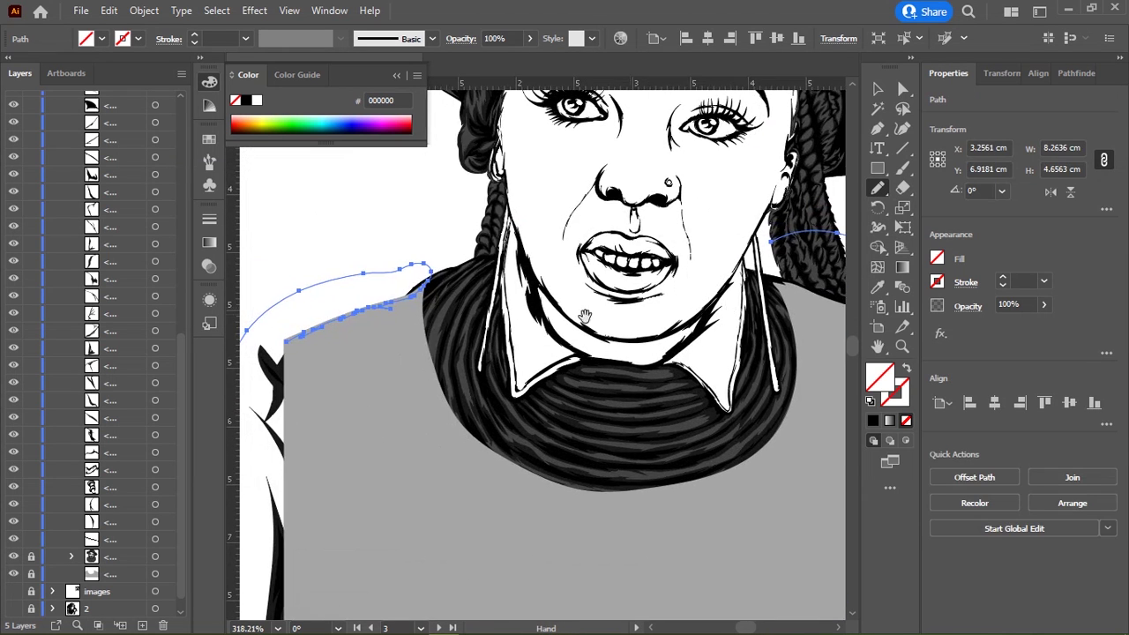
{"action": "scroll", "coordinate": [585, 308], "scroll_direction": "up", "scroll_amount": 5}
{"action": "mouse_move", "coordinate": [441, 323]}
{"action": "left_mouse_down"}
{"action": "mouse_move", "coordinate": [391, 262]}
{"action": "mouse_move", "coordinate": [375, 412]}
{"action": "left_mouse_up"}
{"action": "scroll", "coordinate": [375, 412], "scroll_direction": "down", "scroll_amount": 5}
{"action": "left_click_drag", "start_coordinate": [402, 236], "coordinate": [397, 408]}
{"action": "scroll", "coordinate": [401, 402], "scroll_direction": "up", "scroll_amount": 3}
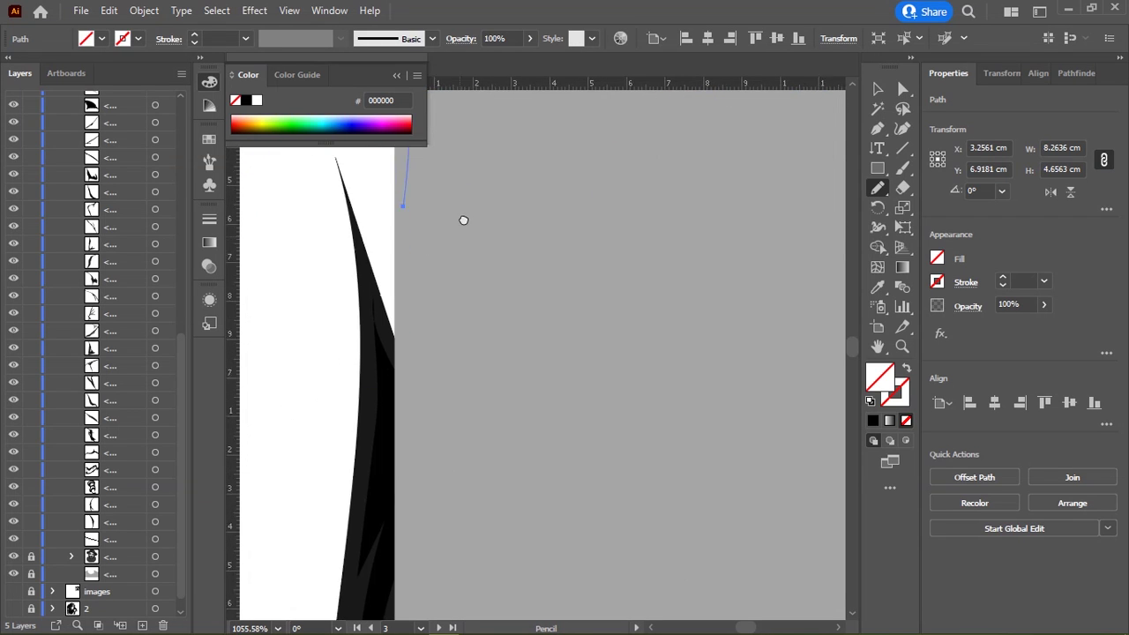
{"action": "left_click_drag", "start_coordinate": [411, 330], "coordinate": [421, 431]}
{"action": "scroll", "coordinate": [459, 214], "scroll_direction": "down", "scroll_amount": 5}
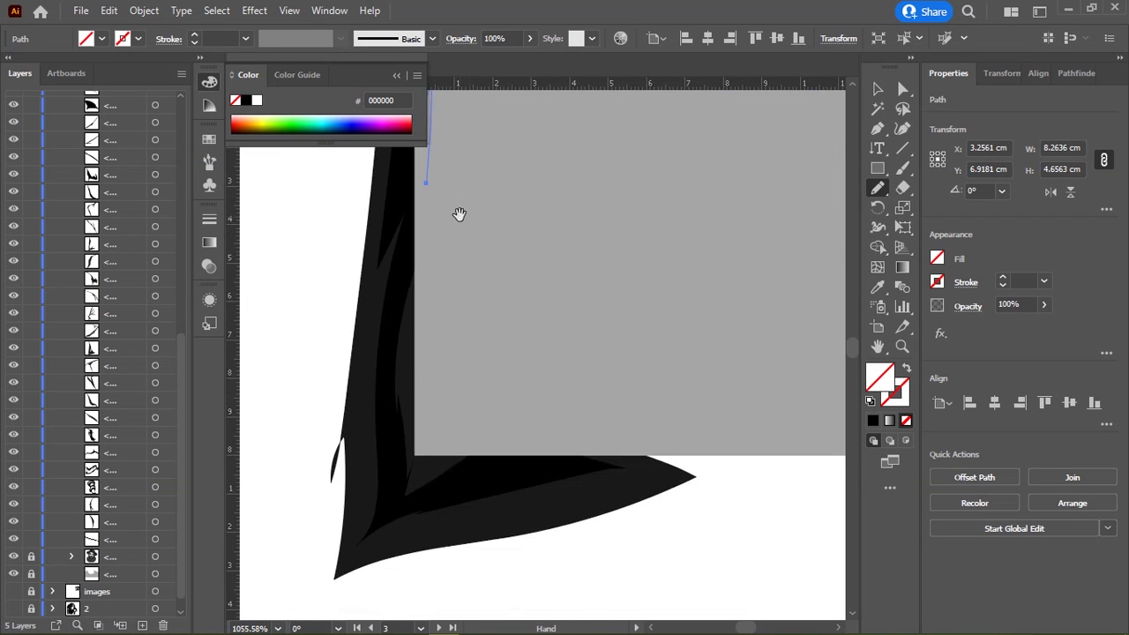
{"action": "scroll", "coordinate": [421, 272], "scroll_direction": "up", "scroll_amount": 2}
{"action": "mouse_move", "coordinate": [420, 273]}
{"action": "left_mouse_down"}
{"action": "mouse_move", "coordinate": [418, 497]}
{"action": "mouse_move", "coordinate": [451, 532]}
{"action": "left_mouse_up"}
{"action": "scroll", "coordinate": [545, 531], "scroll_direction": "down", "scroll_amount": 5}
{"action": "scroll", "coordinate": [545, 531], "scroll_direction": "right", "scroll_amount": 4}
{"action": "left_click_drag", "start_coordinate": [303, 337], "coordinate": [594, 320]}
{"action": "scroll", "coordinate": [594, 320], "scroll_direction": "right", "scroll_amount": 4}
{"action": "mouse_move", "coordinate": [416, 318]}
{"action": "left_mouse_down"}
{"action": "mouse_move", "coordinate": [687, 338]}
{"action": "mouse_move", "coordinate": [386, 335]}
{"action": "mouse_move", "coordinate": [497, 300]}
{"action": "mouse_move", "coordinate": [697, 300]}
{"action": "left_mouse_up"}
Step: Replace a stray stroke with a wavy outline running to the shirt's bottom-right corner
{"action": "key", "text": "ctrl+z"}
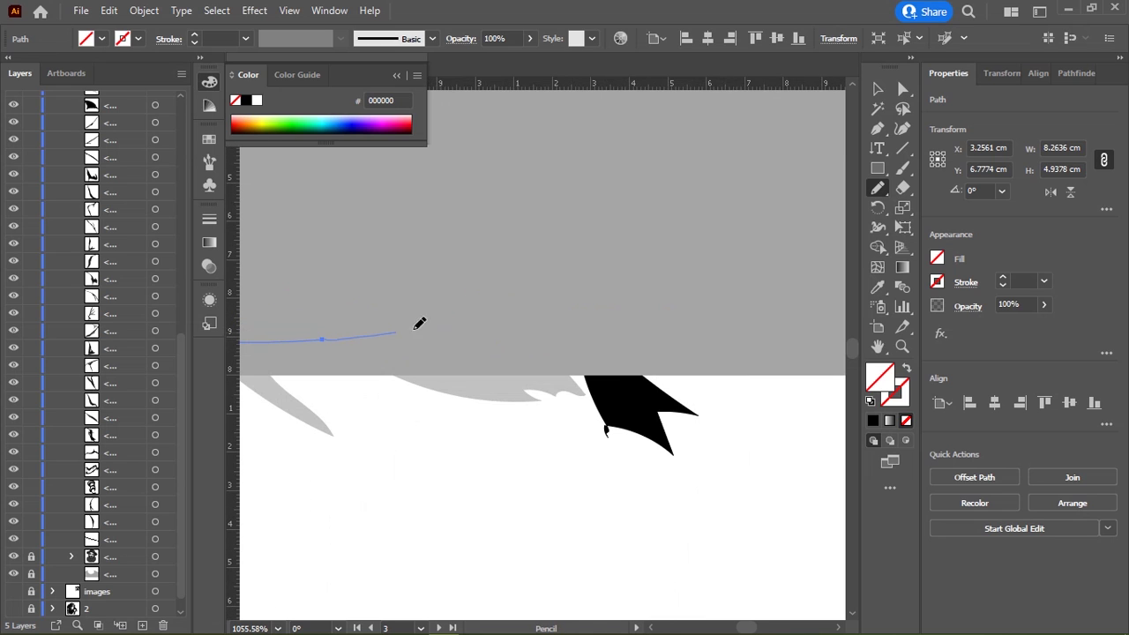
{"action": "mouse_move", "coordinate": [420, 324]}
{"action": "left_mouse_down"}
{"action": "mouse_move", "coordinate": [536, 350]}
{"action": "mouse_move", "coordinate": [706, 355]}
{"action": "left_mouse_up"}
{"action": "mouse_move", "coordinate": [705, 356]}
{"action": "left_mouse_down"}
{"action": "mouse_move", "coordinate": [349, 368]}
{"action": "mouse_move", "coordinate": [746, 343]}
{"action": "mouse_move", "coordinate": [429, 343]}
{"action": "left_mouse_up"}
{"action": "scroll", "coordinate": [396, 406], "scroll_direction": "down", "scroll_amount": 3}
{"action": "left_click_drag", "start_coordinate": [396, 406], "coordinate": [706, 426]}
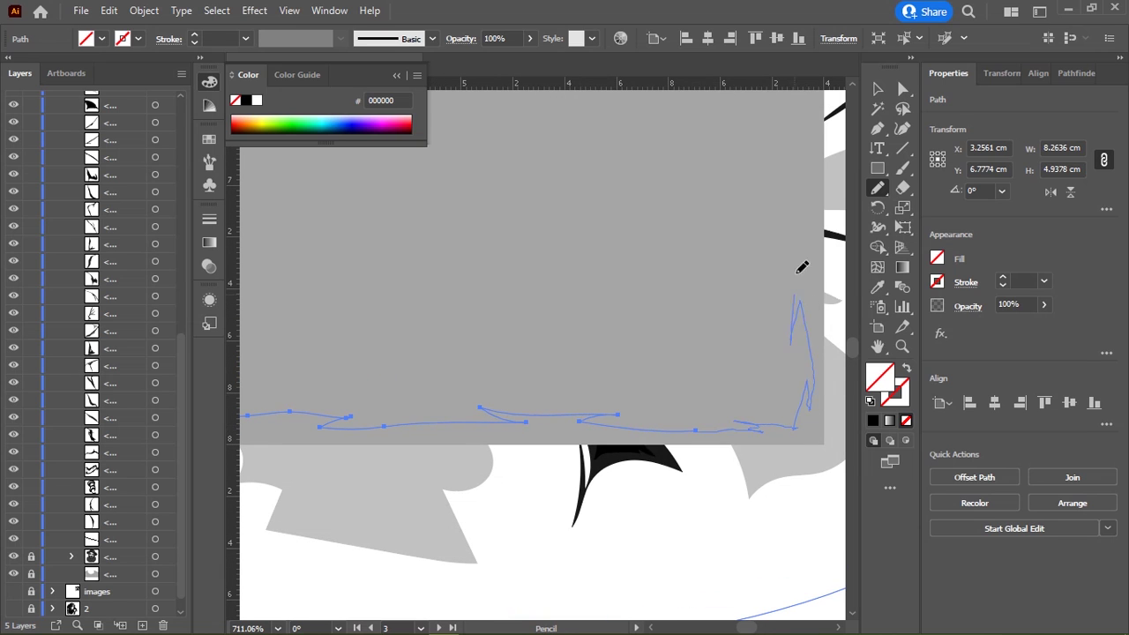
Step: Trace the outline up the shirt's right edge and along the shoulder to the hair
{"action": "left_click_drag", "start_coordinate": [802, 268], "coordinate": [610, 398]}
{"action": "left_click_drag", "start_coordinate": [620, 474], "coordinate": [618, 249]}
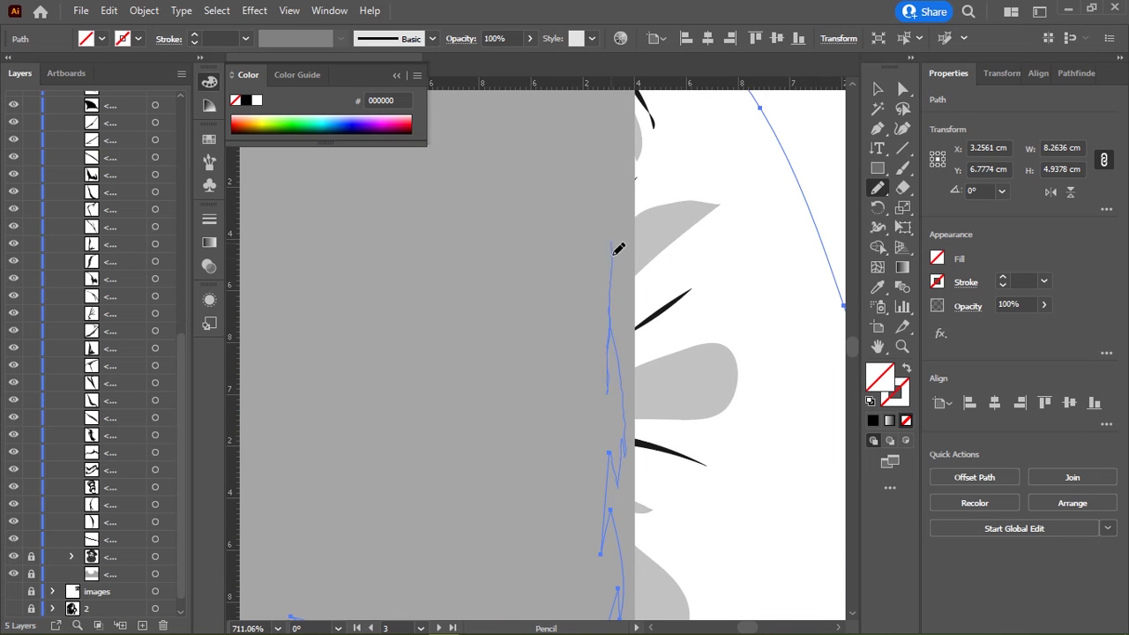
{"action": "left_click_drag", "start_coordinate": [606, 137], "coordinate": [631, 414]}
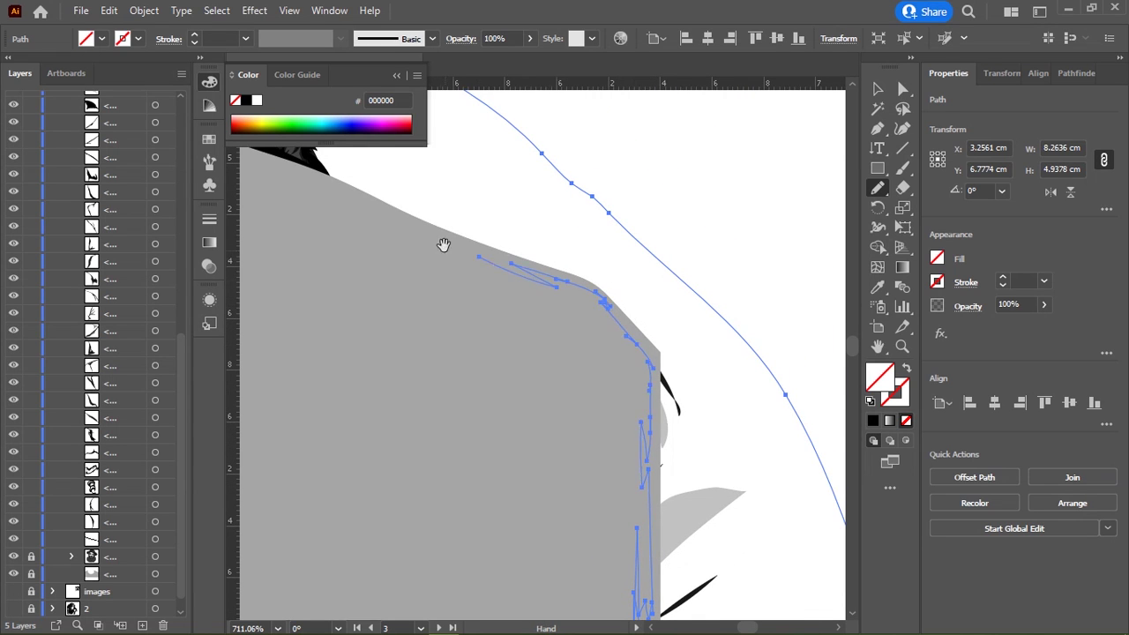
{"action": "left_click_drag", "start_coordinate": [535, 262], "coordinate": [725, 392]}
{"action": "left_click_drag", "start_coordinate": [617, 347], "coordinate": [571, 323]}
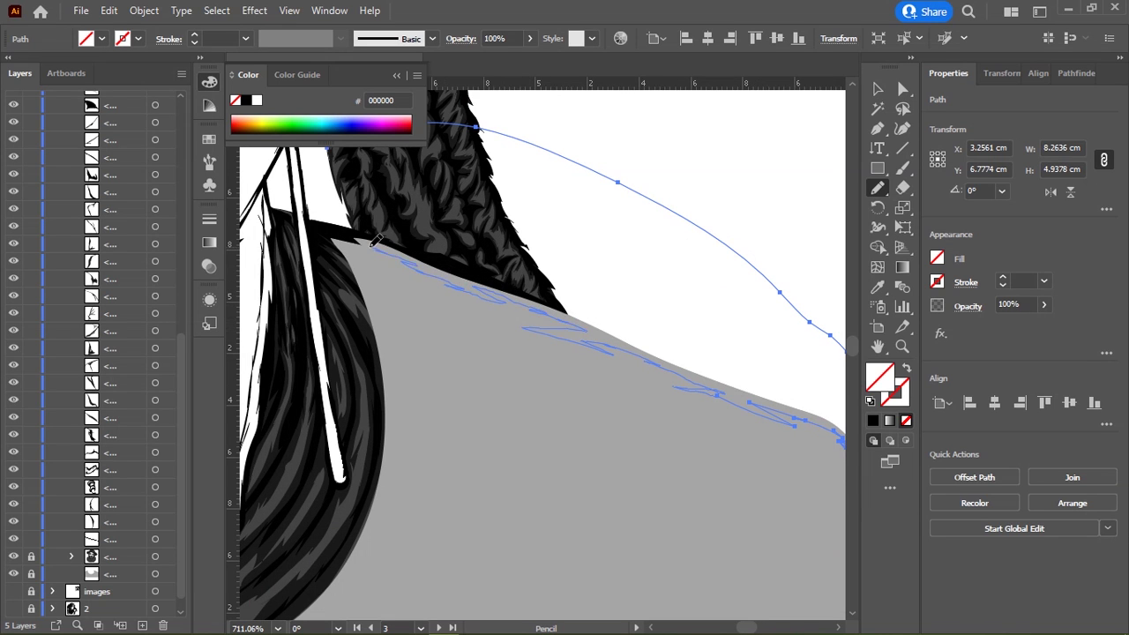
{"action": "mouse_move", "coordinate": [414, 261]}
{"action": "left_mouse_down"}
{"action": "mouse_move", "coordinate": [547, 328]}
{"action": "mouse_move", "coordinate": [561, 312]}
{"action": "left_mouse_up"}
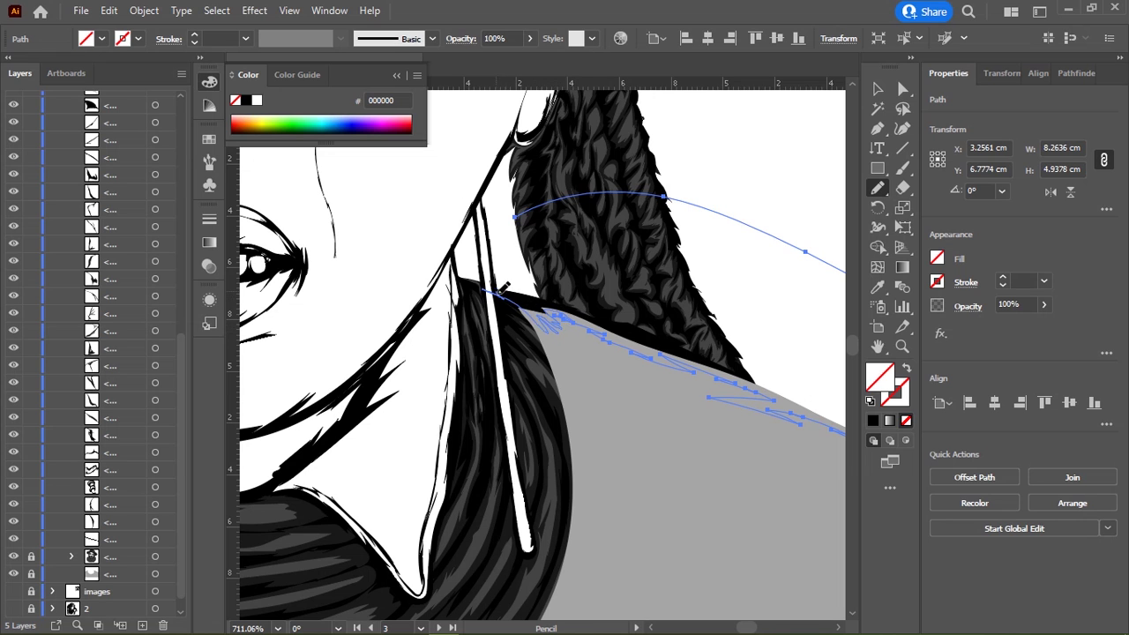
{"action": "left_click_drag", "start_coordinate": [495, 294], "coordinate": [514, 216]}
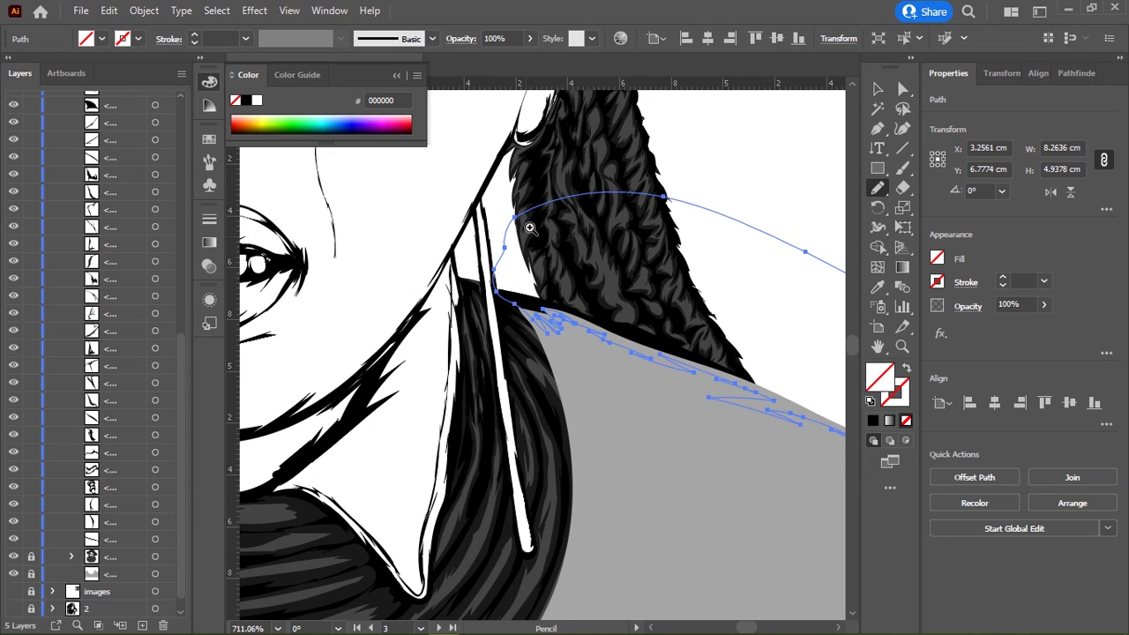
{"action": "key", "text": "ctrl+0"}
Step: Fill the new body outline with black
{"action": "left_click", "coordinate": [246, 100]}
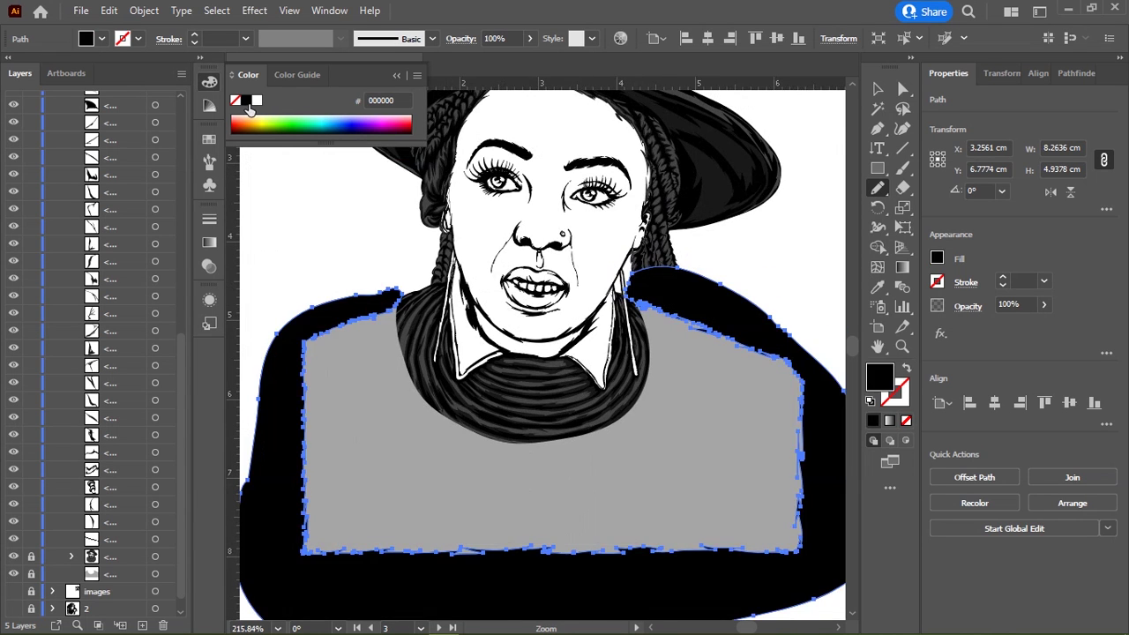
{"action": "scroll", "coordinate": [417, 287], "scroll_direction": "up", "scroll_amount": 5}
{"action": "scroll", "coordinate": [628, 355], "scroll_direction": "down", "scroll_amount": 3}
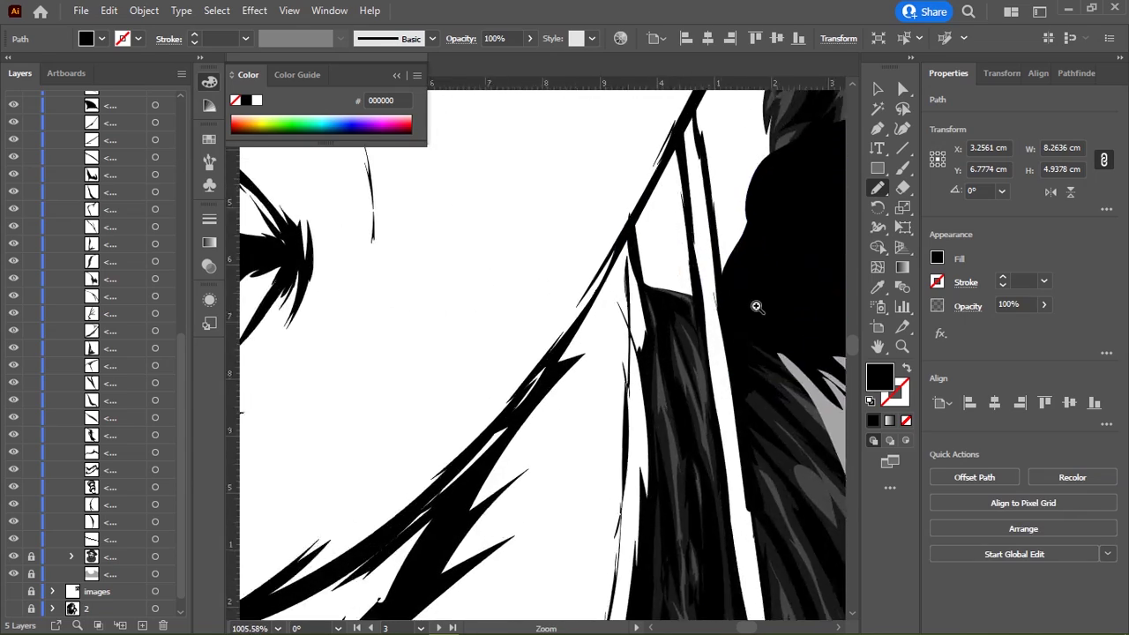
{"action": "scroll", "coordinate": [628, 355], "scroll_direction": "down", "scroll_amount": 3}
{"action": "scroll", "coordinate": [628, 355], "scroll_direction": "down", "scroll_amount": 3}
Step: Select the grey jacket shape with all the art and make a Ctrl+7 clipping mask
{"action": "key", "text": "v"}
{"action": "left_click", "coordinate": [666, 391]}
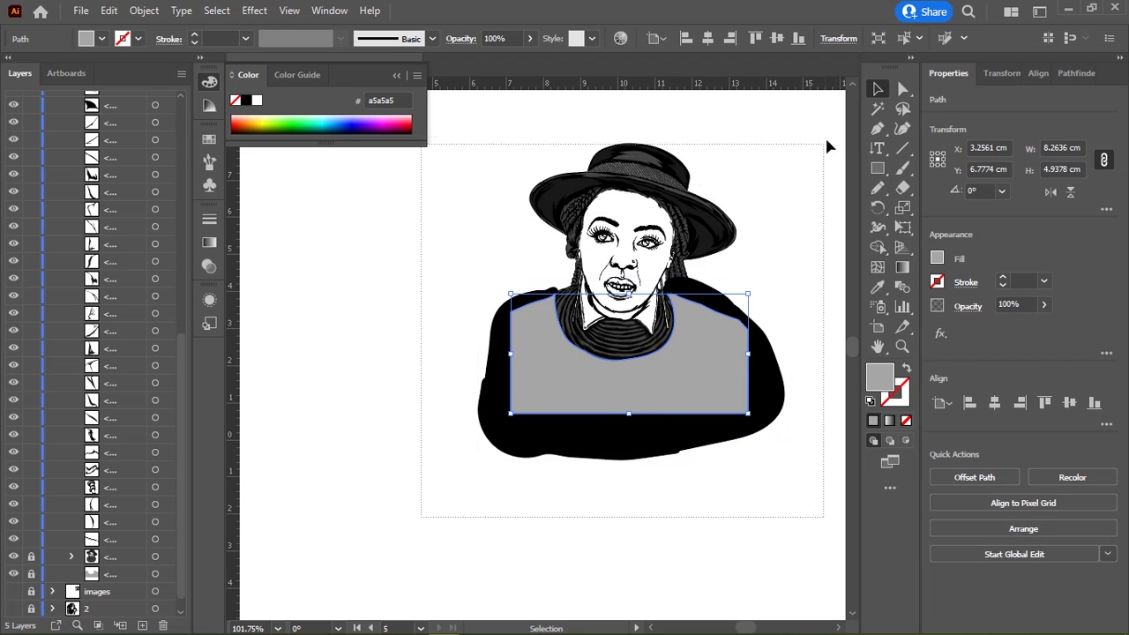
{"action": "key", "text": "ctrl+a"}
{"action": "key", "text": "ctrl+7"}
{"action": "left_click", "coordinate": [555, 487]}
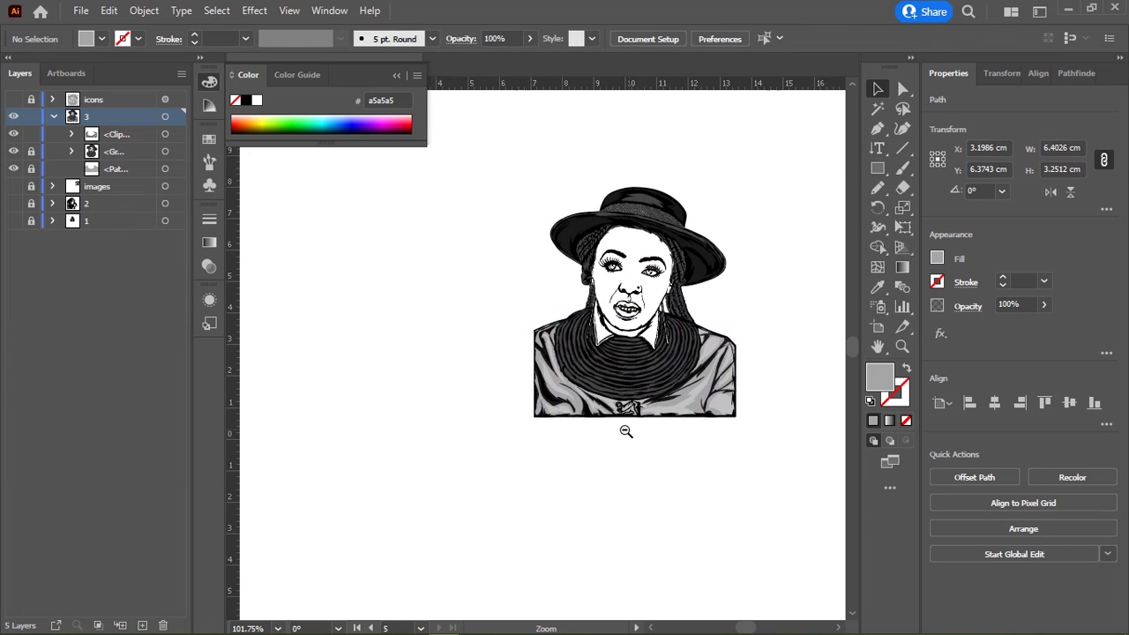
{"action": "scroll", "coordinate": [626, 429], "scroll_direction": "down", "scroll_amount": 2}
{"action": "scroll", "coordinate": [625, 428], "scroll_direction": "up", "scroll_amount": 4}
{"action": "left_click_drag", "start_coordinate": [589, 409], "coordinate": [604, 420]}
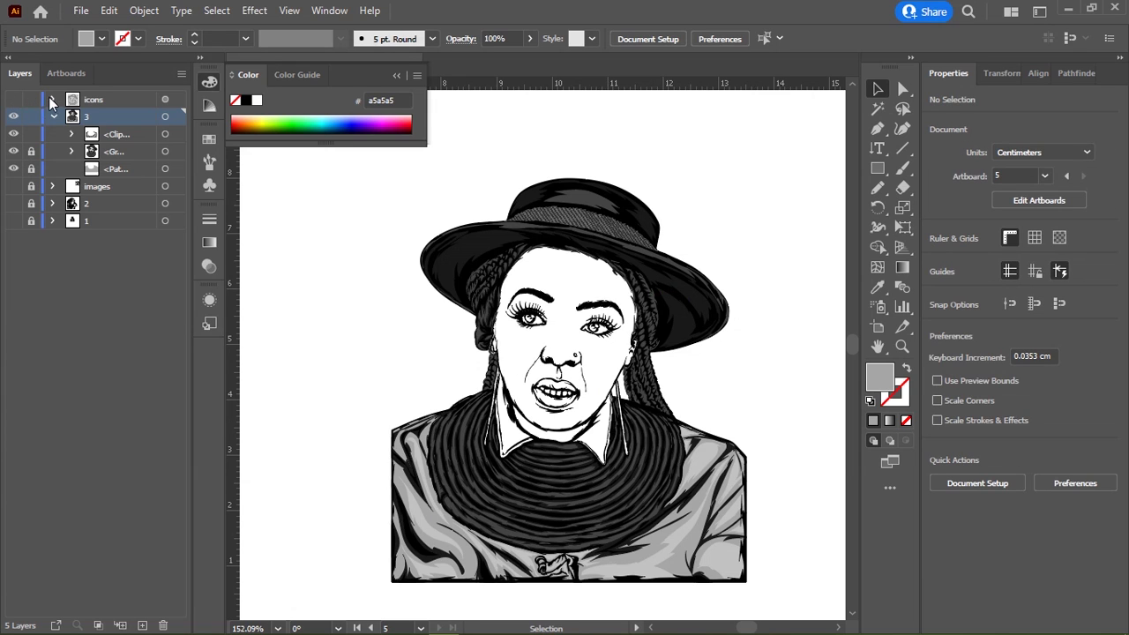
Step: Show the reference photo layer and raise its opacity to 93%
{"action": "left_click", "coordinate": [13, 99]}
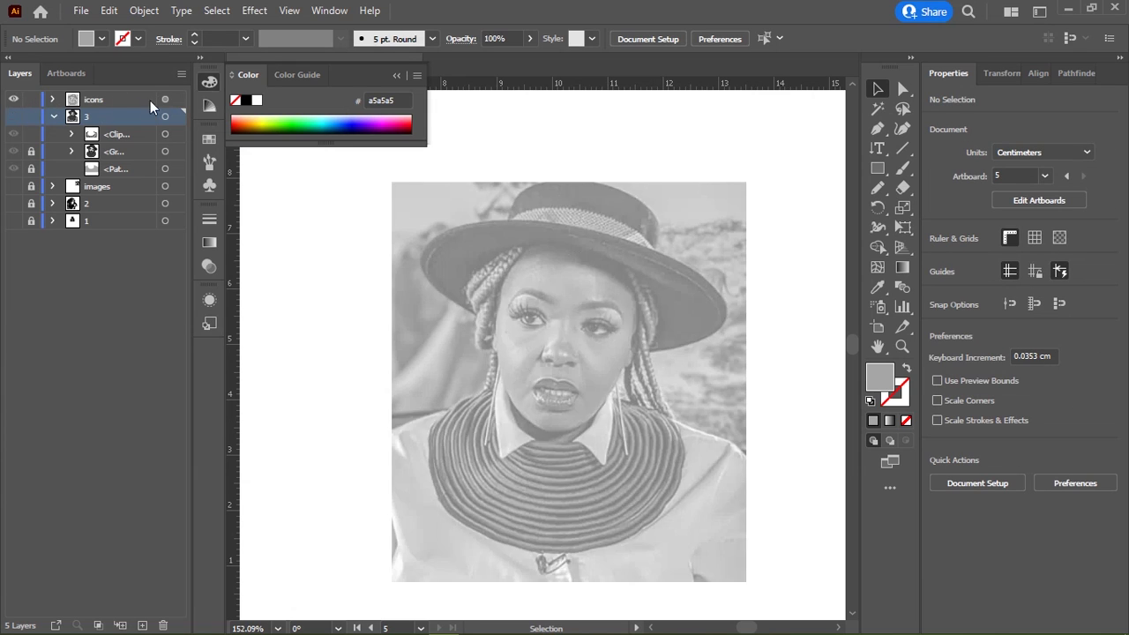
{"action": "left_click", "coordinate": [165, 98]}
{"action": "left_click", "coordinate": [207, 38]}
{"action": "left_click_drag", "start_coordinate": [169, 58], "coordinate": [199, 58]}
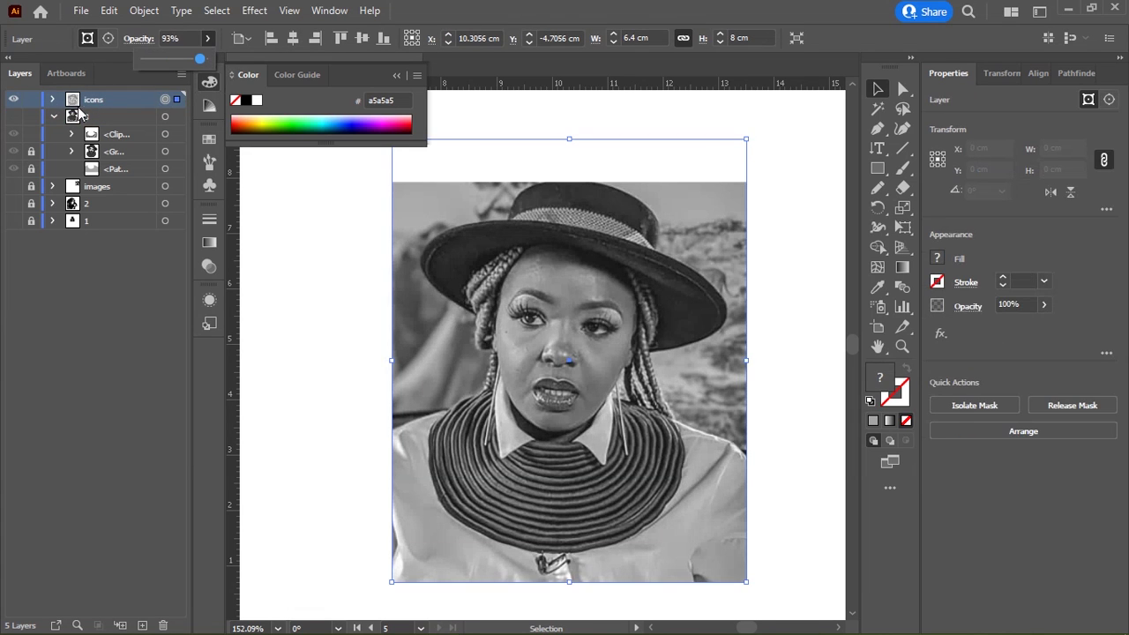
{"action": "left_click", "coordinate": [313, 274]}
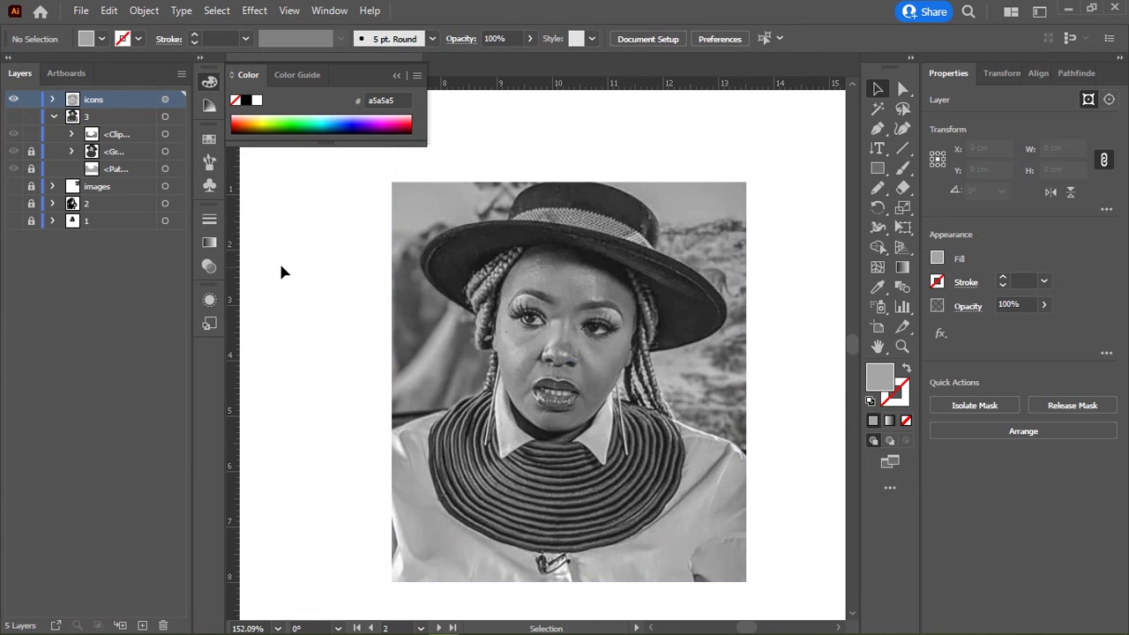
Step: Show the layer 3 drawing and toggle the reference photo on and off to compare
{"action": "left_click", "coordinate": [12, 118]}
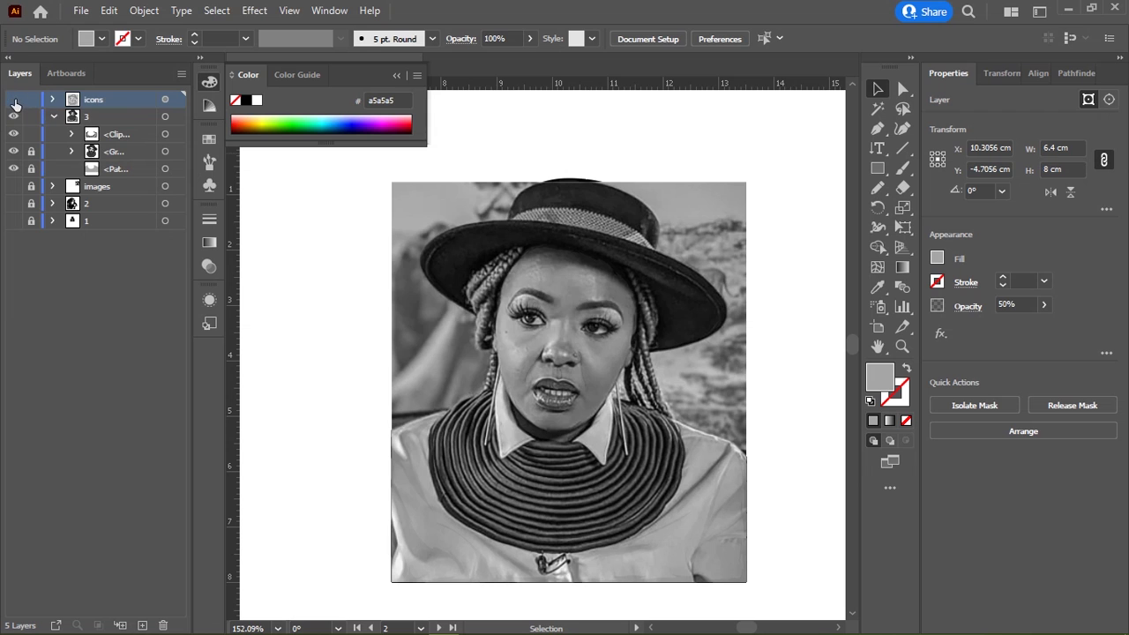
{"action": "left_click", "coordinate": [13, 101]}
{"action": "left_click", "coordinate": [13, 100]}
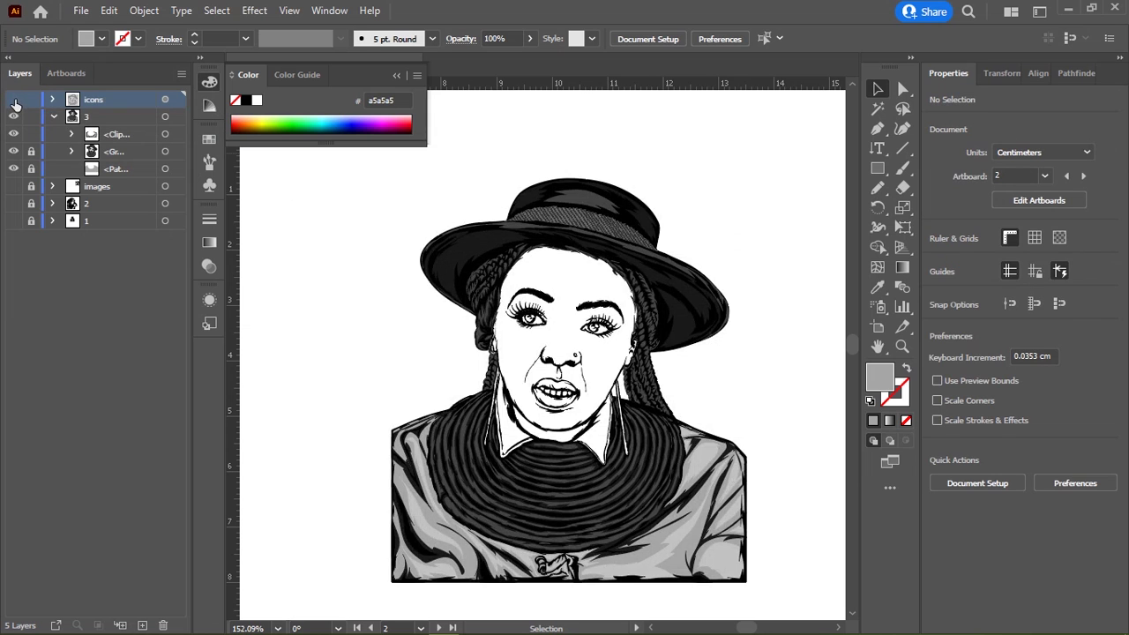
{"action": "left_click", "coordinate": [14, 101]}
{"action": "left_click", "coordinate": [15, 102]}
{"action": "left_click", "coordinate": [14, 102]}
{"action": "left_click", "coordinate": [13, 101]}
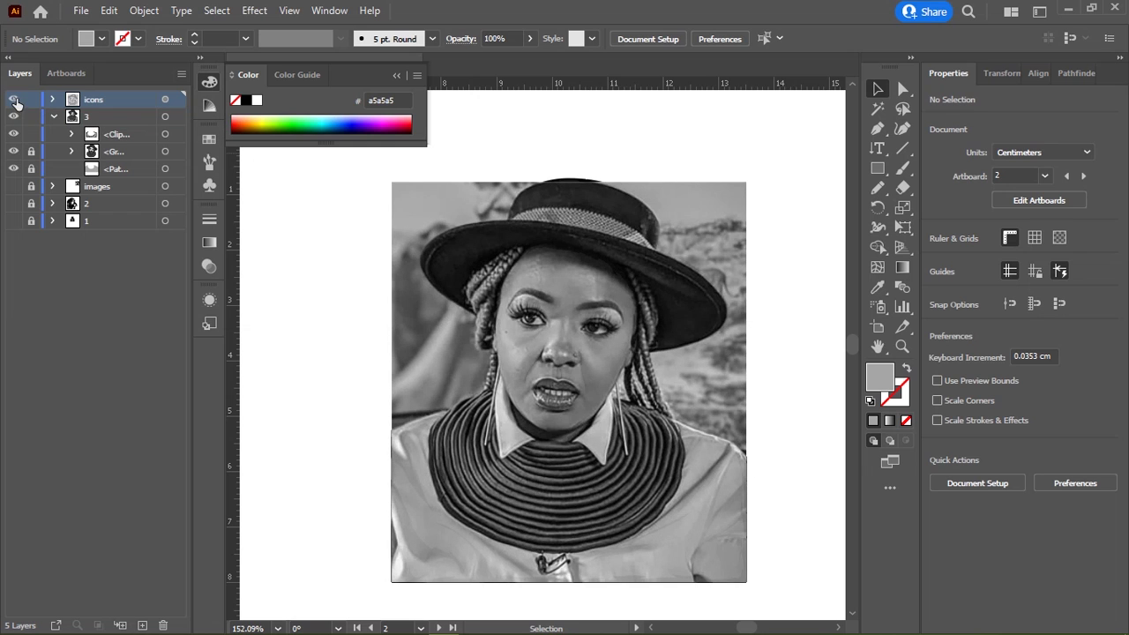
{"action": "left_click", "coordinate": [14, 101]}
{"action": "left_click", "coordinate": [14, 102]}
{"action": "left_click", "coordinate": [15, 101]}
Step: Pencil-trace a path around the top of the head under the hat over the photo
{"action": "left_click", "coordinate": [14, 100]}
{"action": "key", "text": "n"}
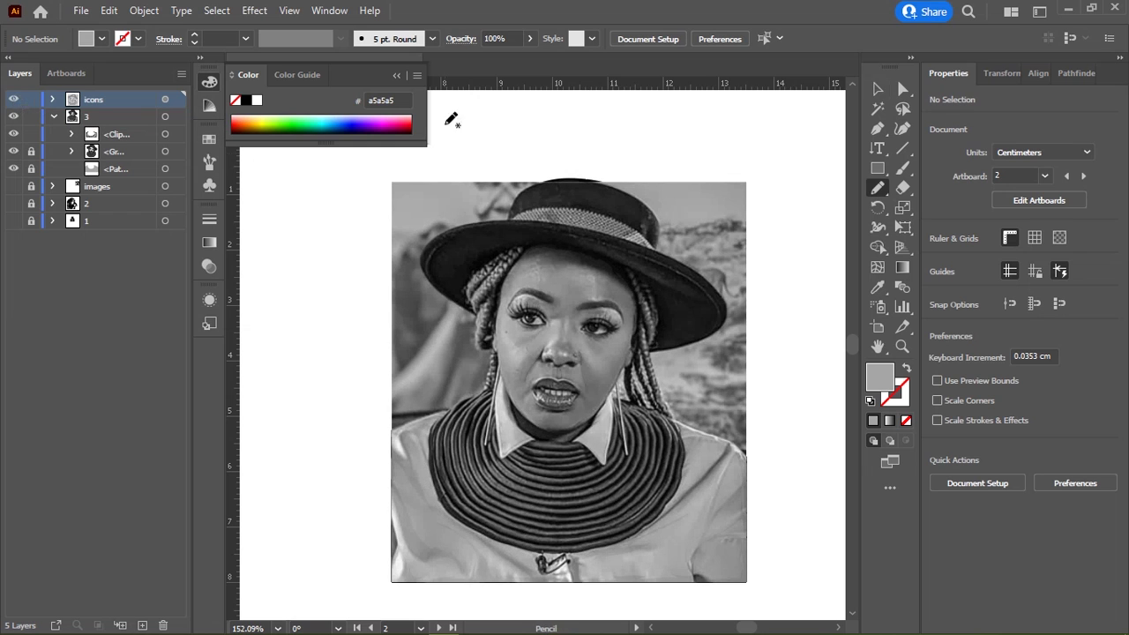
{"action": "mouse_move", "coordinate": [512, 269]}
{"action": "left_mouse_down"}
{"action": "mouse_move", "coordinate": [556, 258]}
{"action": "mouse_move", "coordinate": [622, 281]}
{"action": "mouse_move", "coordinate": [643, 319]}
{"action": "mouse_move", "coordinate": [605, 227]}
{"action": "mouse_move", "coordinate": [494, 244]}
{"action": "mouse_move", "coordinate": [492, 311]}
{"action": "left_mouse_up"}
{"action": "left_click", "coordinate": [14, 100]}
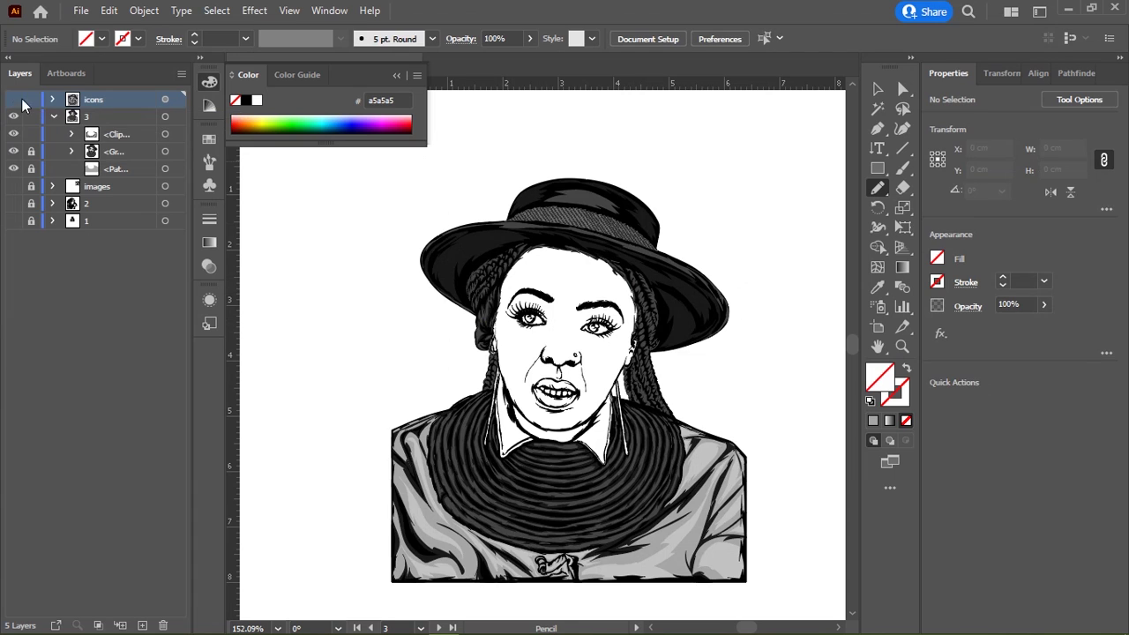
Step: Lock and hide the photo layer, then eyedropper black onto the new hat path
{"action": "left_click", "coordinate": [14, 100]}
{"action": "left_click", "coordinate": [548, 263], "text": "ctrl"}
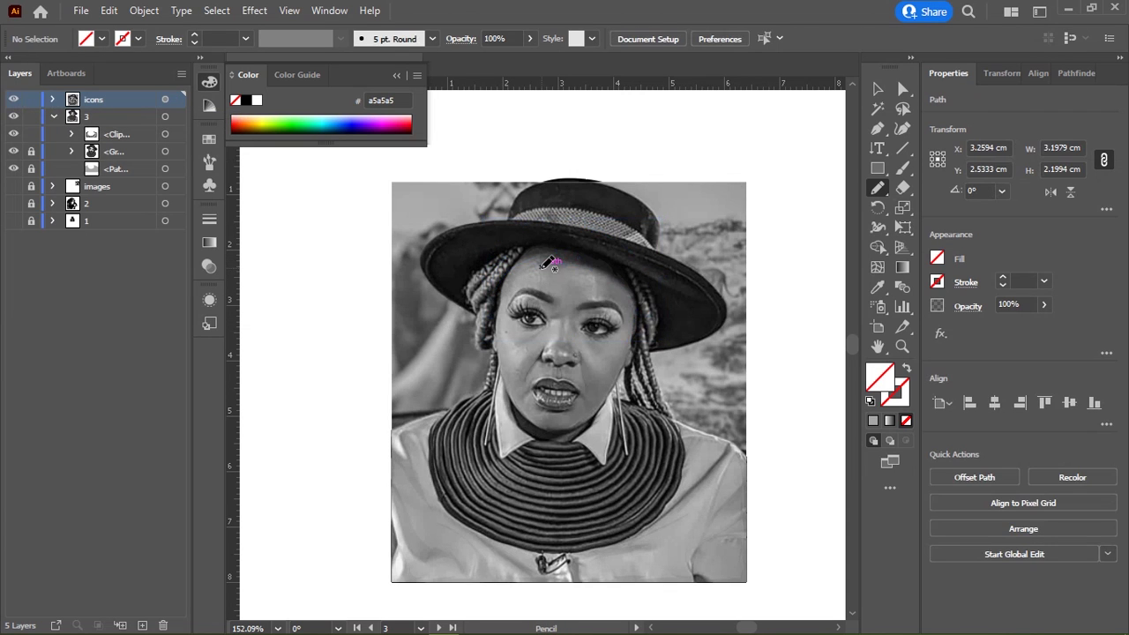
{"action": "left_click", "coordinate": [30, 100]}
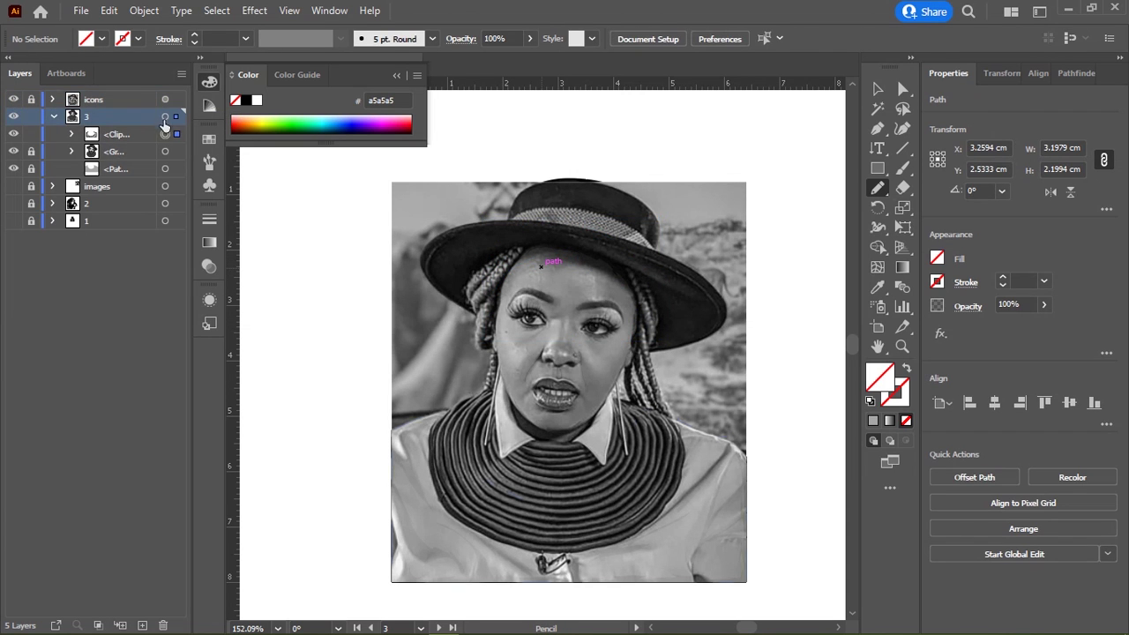
{"action": "left_click", "coordinate": [553, 261], "text": "ctrl"}
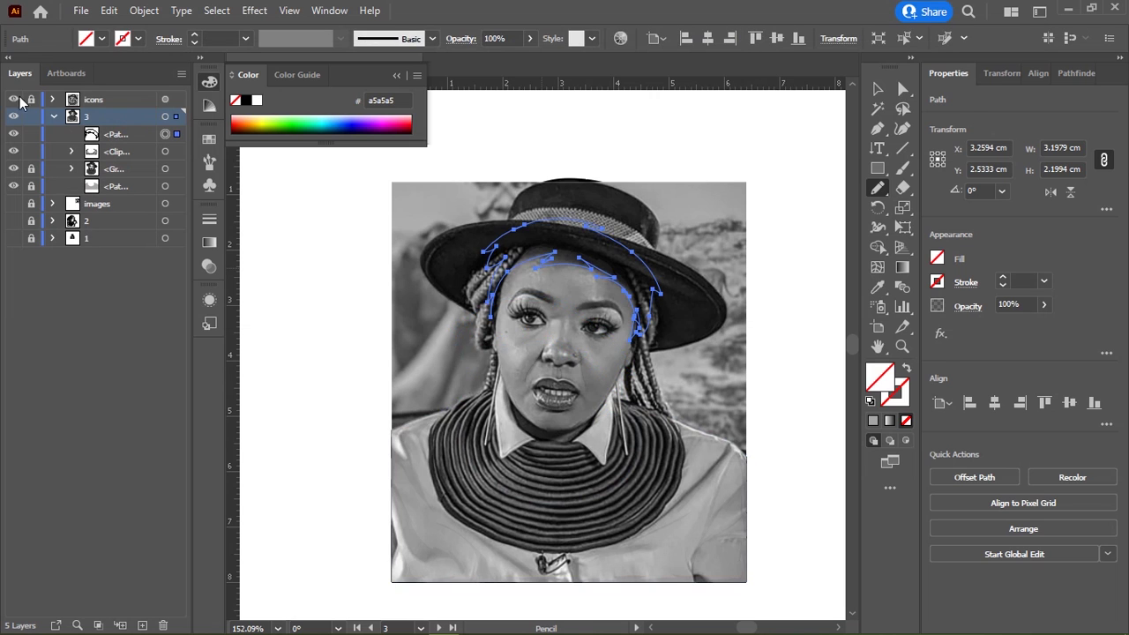
{"action": "left_click", "coordinate": [13, 99]}
{"action": "key", "text": "i"}
{"action": "left_click", "coordinate": [680, 326]}
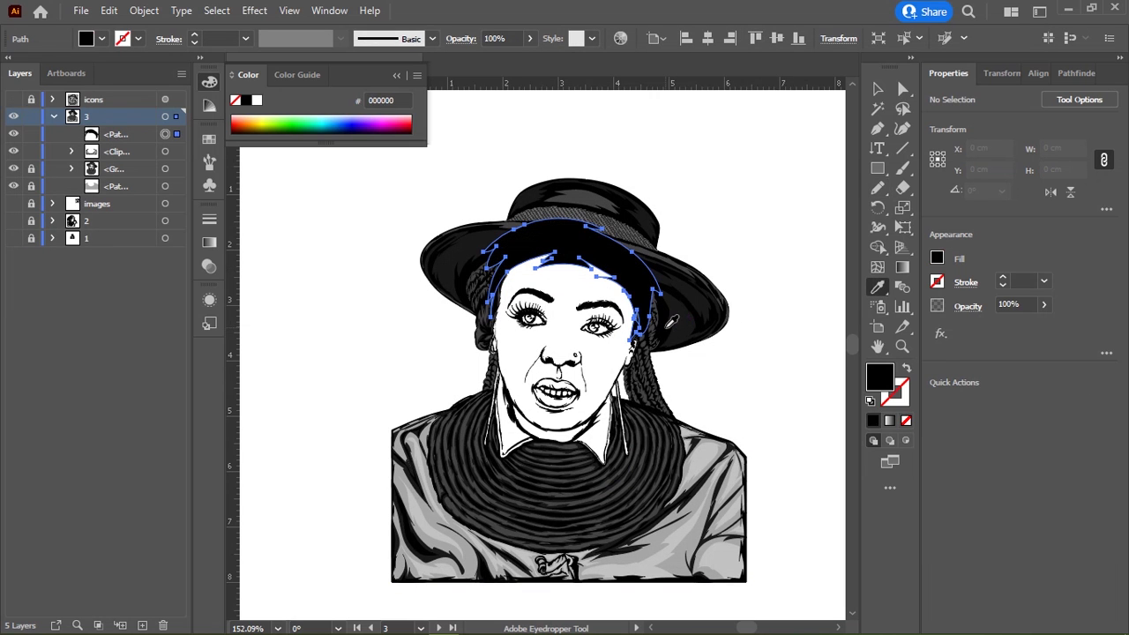
Step: Send the black hat path to the back of layer 3, then delete it
{"action": "key", "text": "v"}
{"action": "left_click", "coordinate": [574, 246]}
{"action": "key", "text": "ctrl+shift+bracketleft"}
{"action": "key", "text": "Delete"}
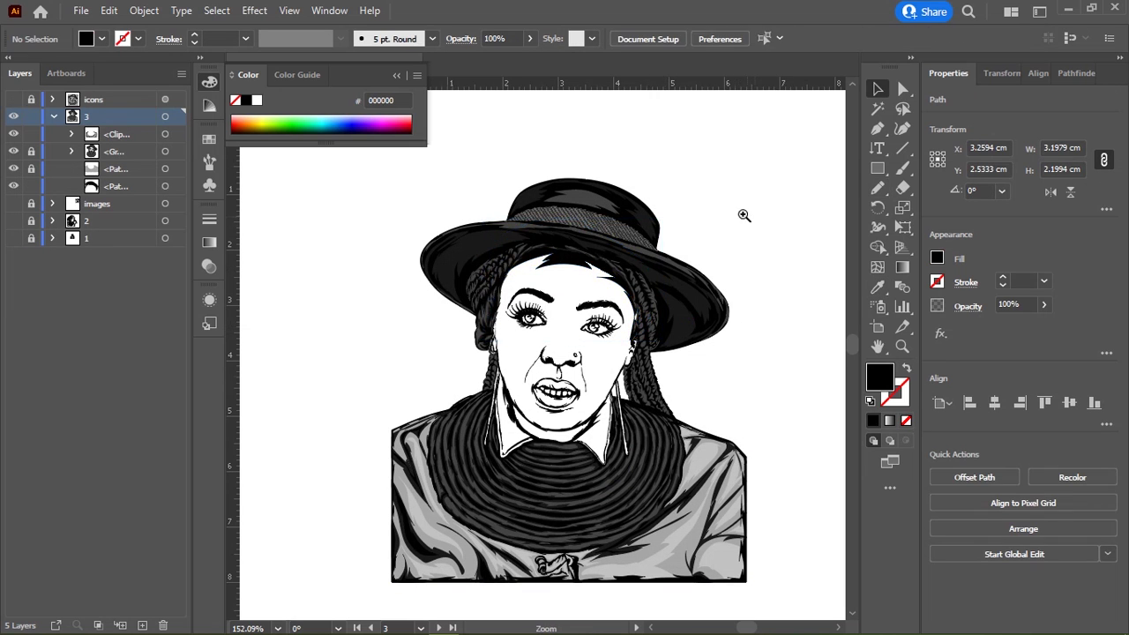
Step: Move the jacket Clip Group beneath the drawing Group in layer 3
{"action": "left_click_drag", "start_coordinate": [744, 214], "coordinate": [706, 214]}
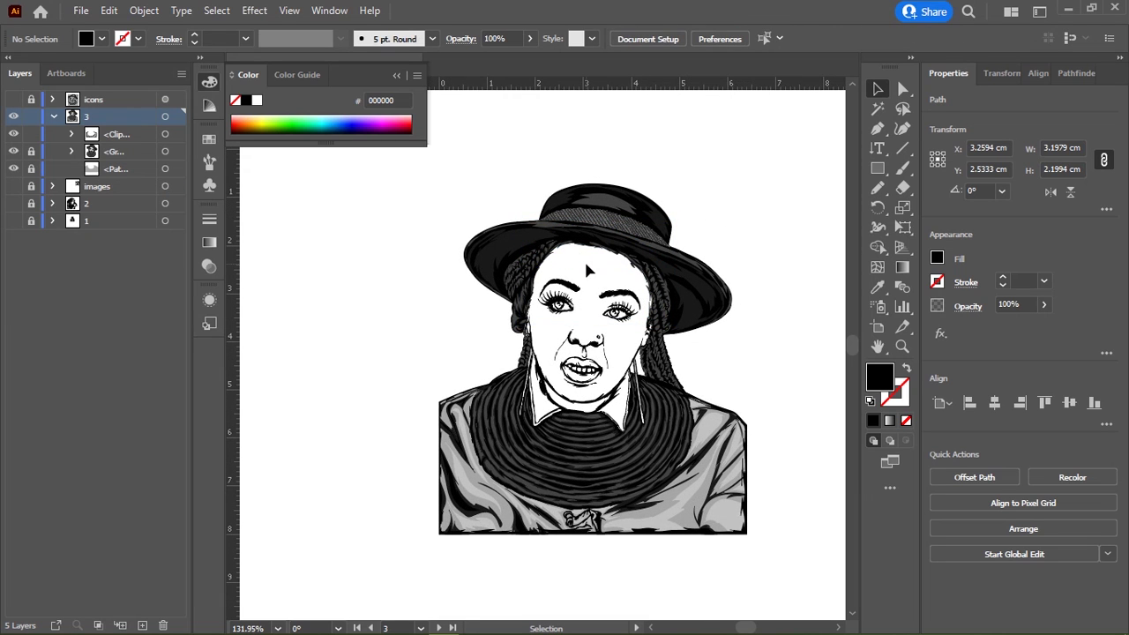
{"action": "left_click", "coordinate": [165, 134]}
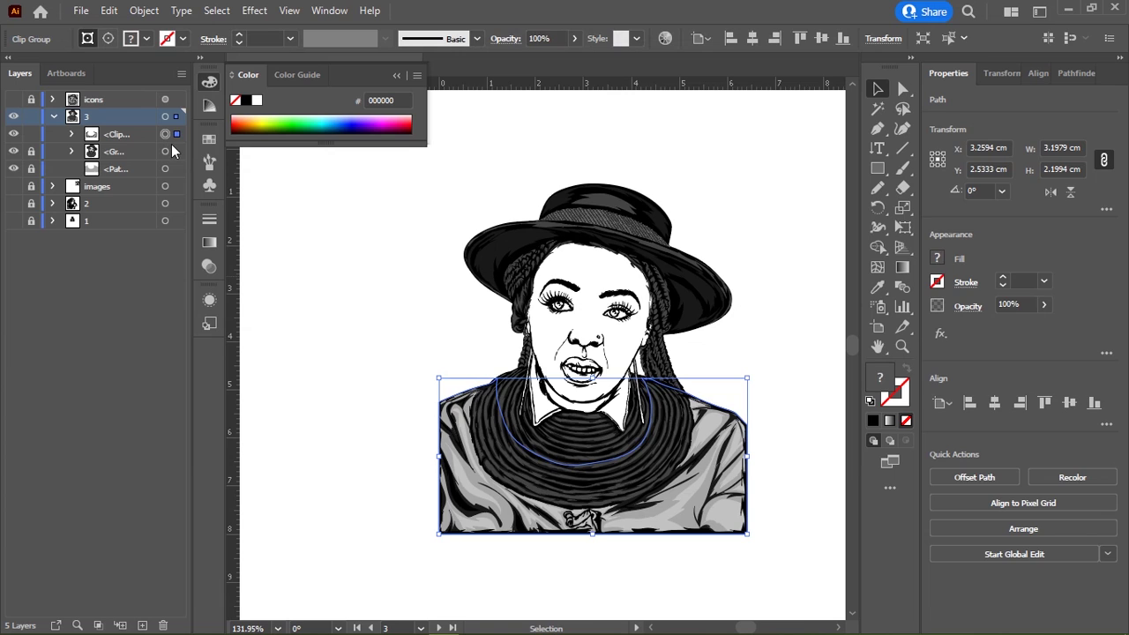
{"action": "left_click_drag", "start_coordinate": [127, 134], "coordinate": [123, 165]}
Step: Switch the portrait to Outline mode and zoom in around the face
{"action": "left_click", "coordinate": [370, 282]}
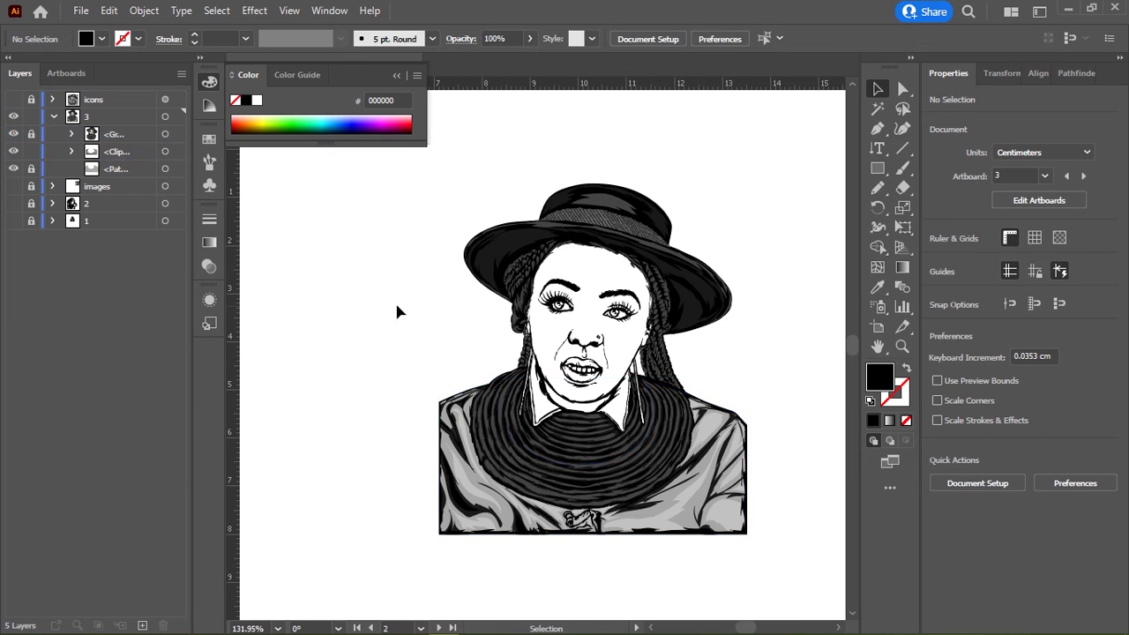
{"action": "mouse_move", "coordinate": [397, 311]}
{"action": "left_mouse_down"}
{"action": "mouse_move", "coordinate": [388, 299]}
{"action": "mouse_move", "coordinate": [389, 312]}
{"action": "left_mouse_up"}
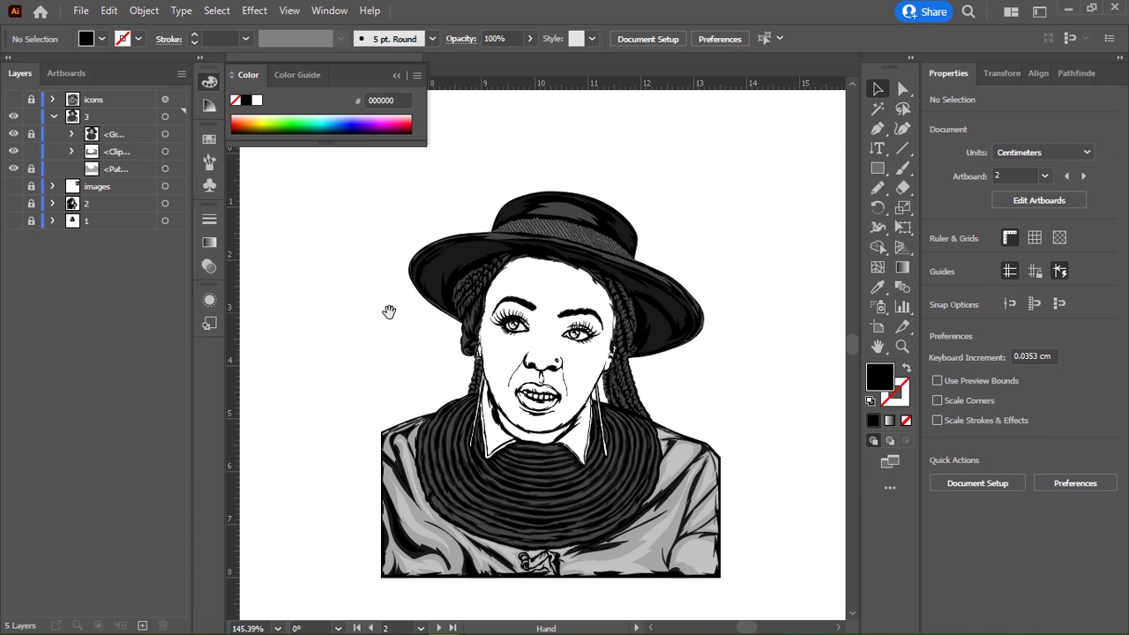
{"action": "key", "text": "ctrl+y"}
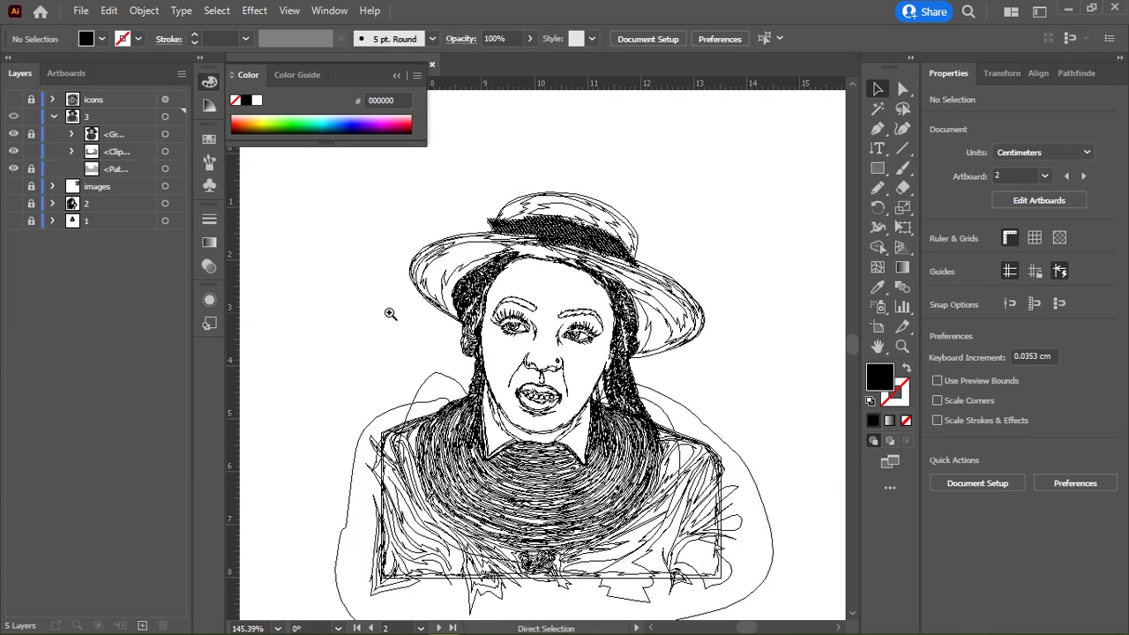
{"action": "left_click_drag", "start_coordinate": [391, 312], "coordinate": [607, 287]}
{"action": "key", "text": "ctrl+minus"}
{"action": "key", "text": "ctrl+minus"}
{"action": "key", "text": "ctrl+minus"}
{"action": "key", "text": "ctrl+minus"}
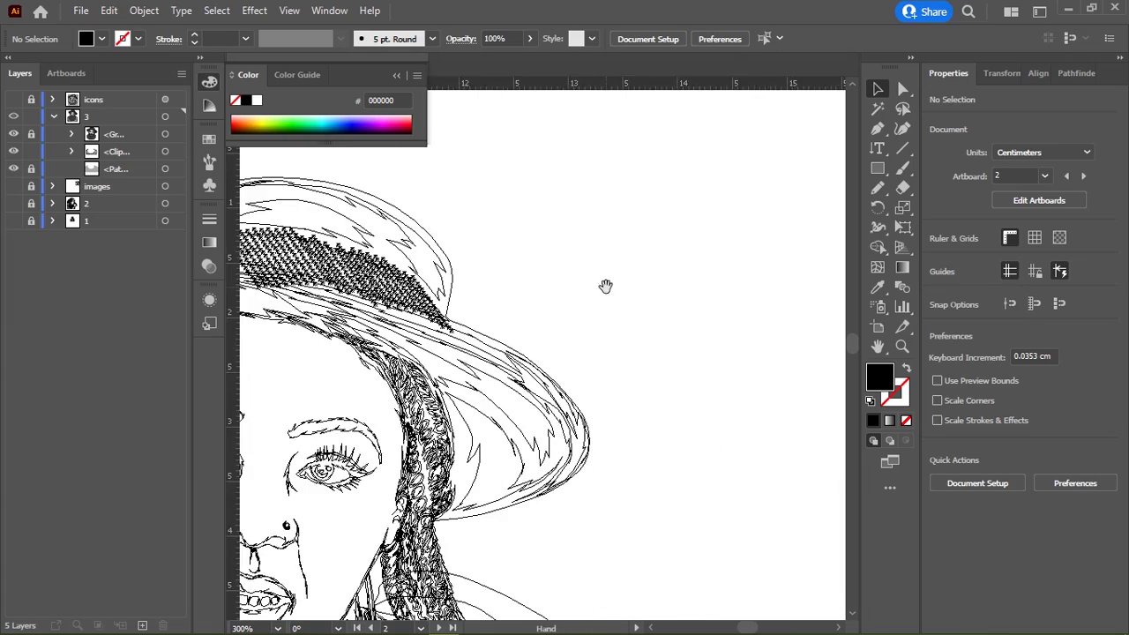
{"action": "key", "text": "ctrl+minus"}
{"action": "key", "text": "ctrl+minus"}
{"action": "key", "text": "a"}
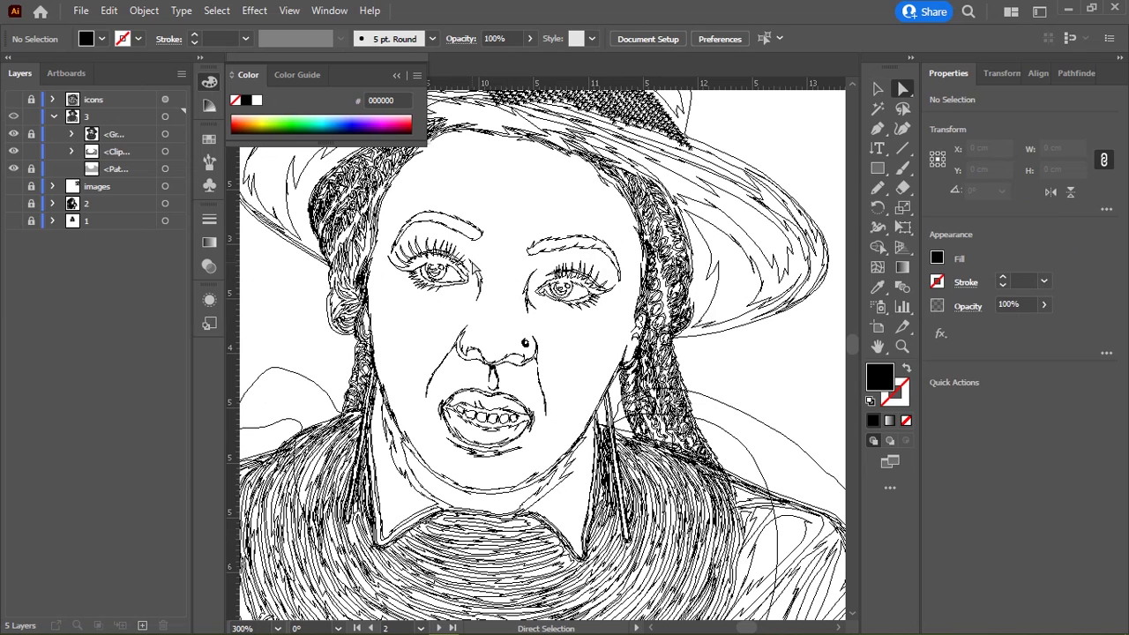
{"action": "left_click", "coordinate": [474, 265]}
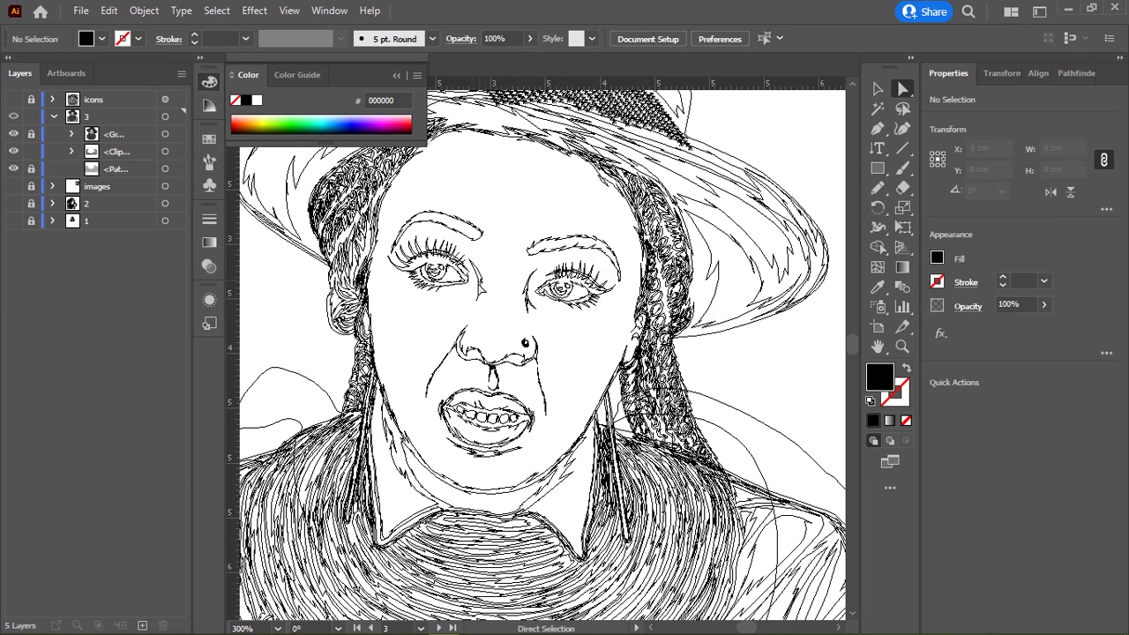
Step: Lock the Group sublayer, unlock the base Path, and expand the Clip Group's paths
{"action": "left_click", "coordinate": [32, 135]}
{"action": "left_click", "coordinate": [32, 169]}
{"action": "left_click", "coordinate": [71, 133]}
{"action": "key", "text": "ctrl+y"}
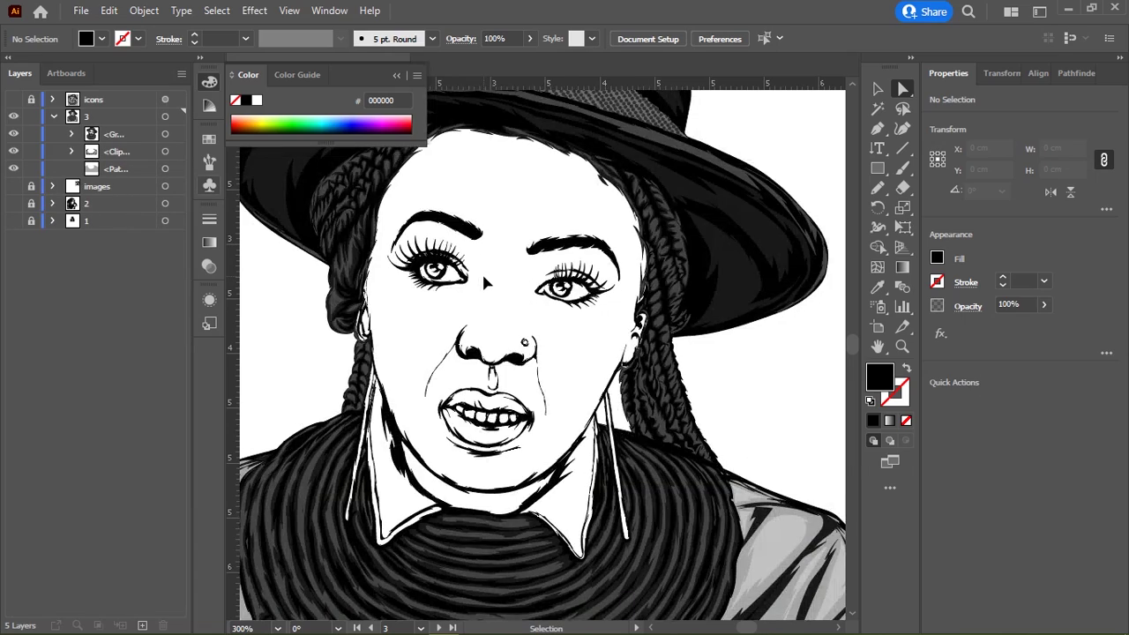
{"action": "key", "text": "ctrl+y"}
{"action": "key", "text": "ctrl+y"}
{"action": "key", "text": "ctrl+y"}
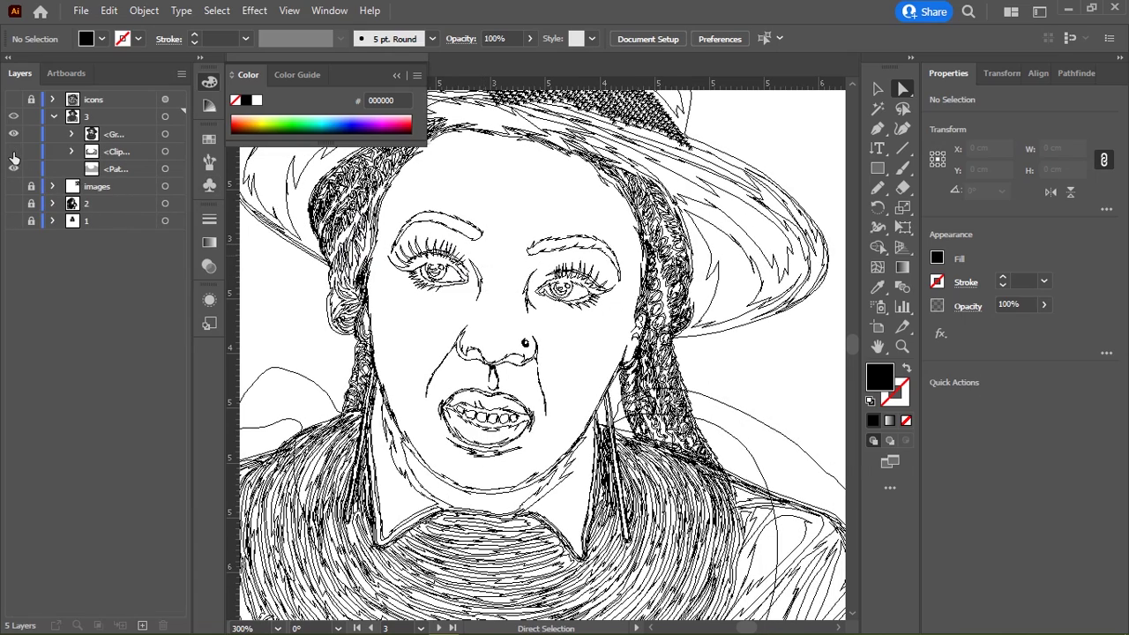
{"action": "left_click", "coordinate": [71, 150]}
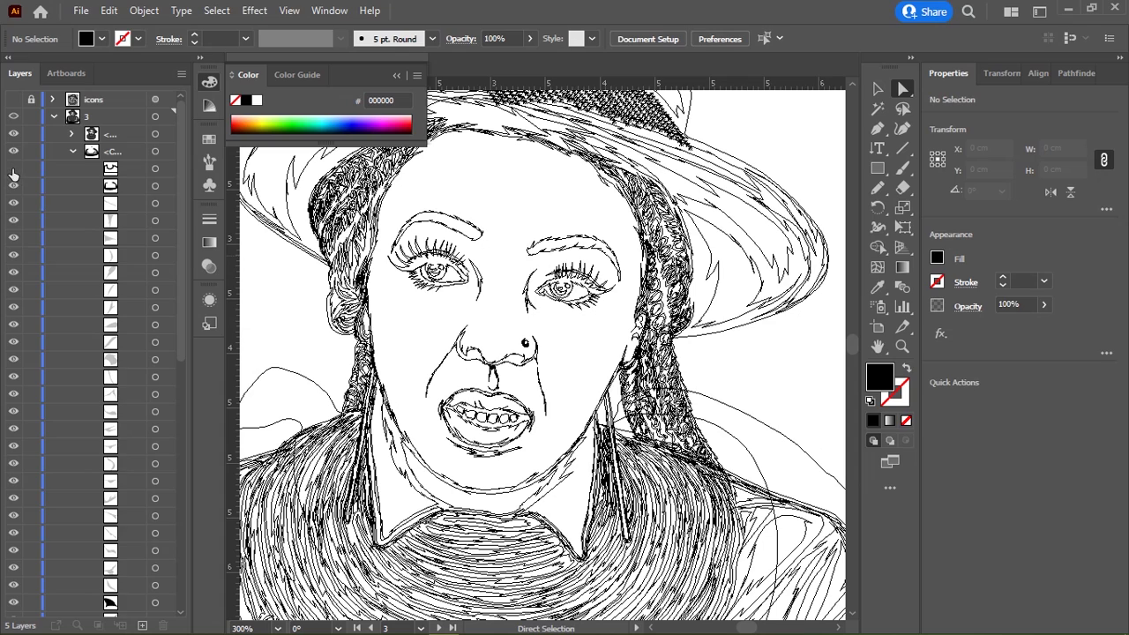
Step: Restore the full preview and select the crescent path beside the left eye
{"action": "left_click", "coordinate": [14, 116]}
{"action": "left_click", "coordinate": [13, 117], "text": "ctrl"}
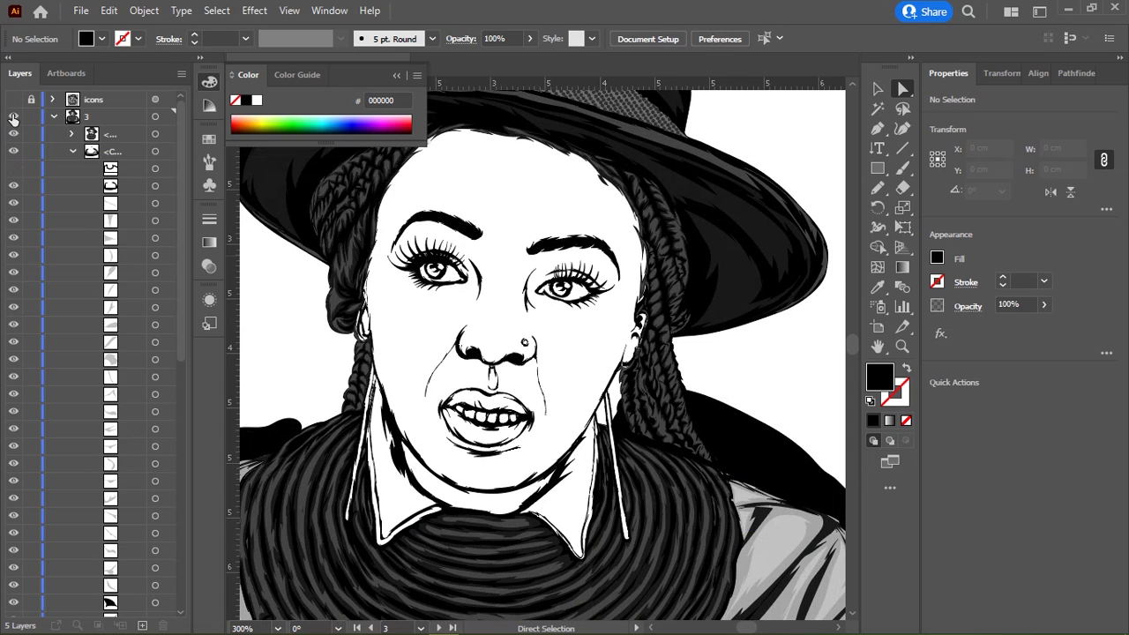
{"action": "left_click", "coordinate": [479, 280]}
{"action": "scroll", "coordinate": [481, 283], "scroll_direction": "up", "scroll_amount": 3}
{"action": "scroll", "coordinate": [524, 297], "scroll_direction": "up", "scroll_amount": 5}
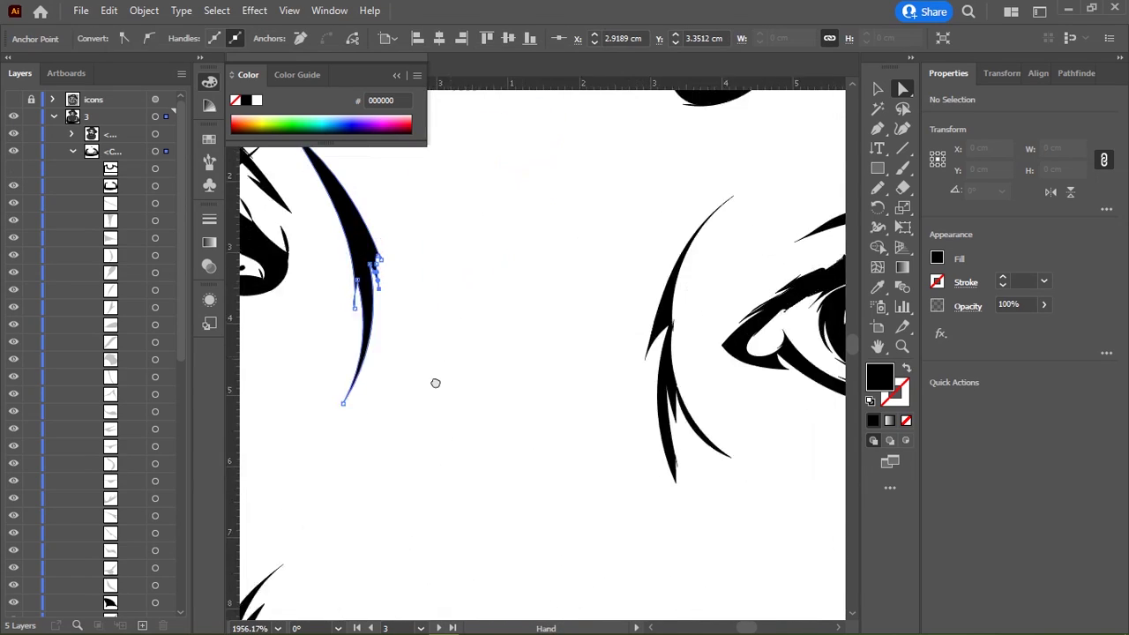
{"action": "scroll", "coordinate": [434, 383], "scroll_direction": "up", "scroll_amount": 1}
Step: Delete the selected crescent paths, then undo the deletion
{"action": "key", "text": "ctrl+a"}
{"action": "key", "text": "Delete"}
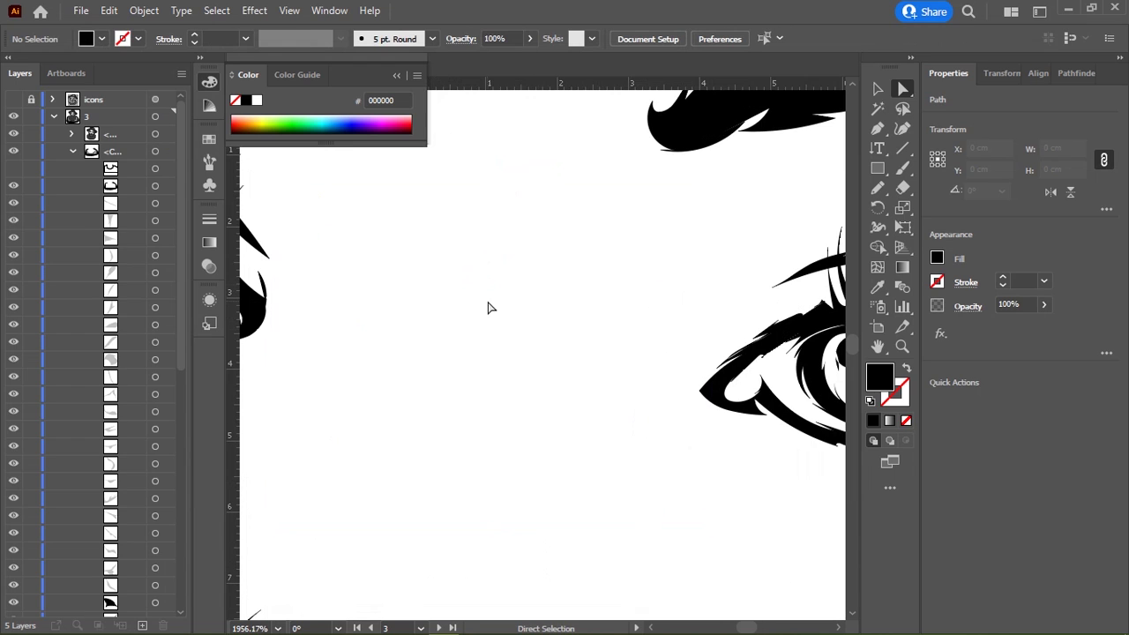
{"action": "scroll", "coordinate": [557, 315], "scroll_direction": "down", "scroll_amount": 5}
{"action": "scroll", "coordinate": [557, 315], "scroll_direction": "down", "scroll_amount": 3}
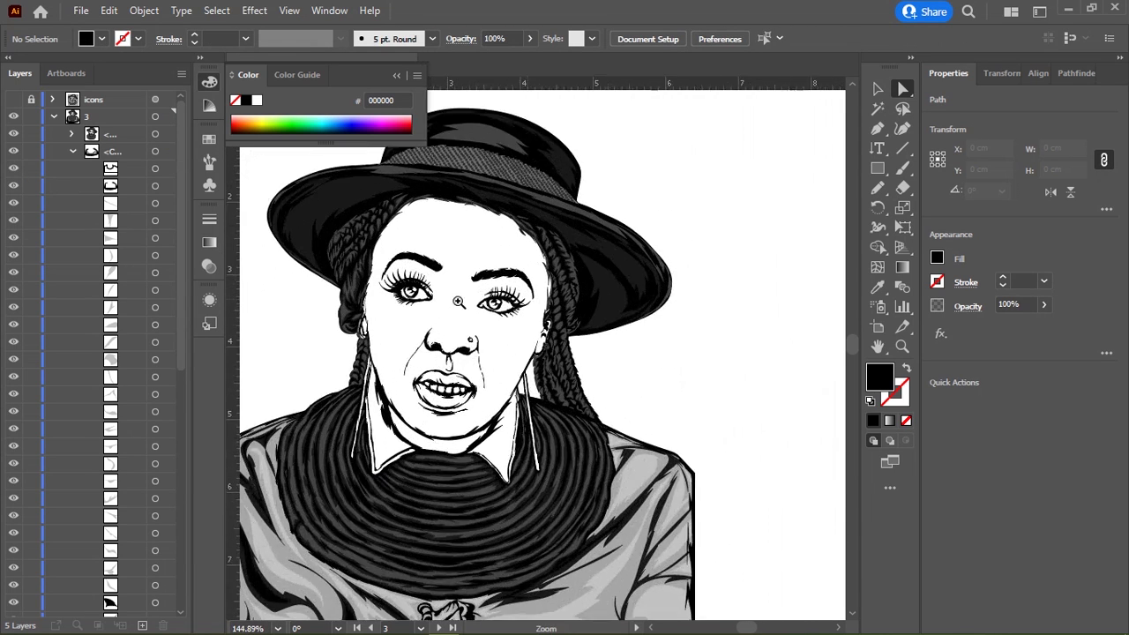
{"action": "scroll", "coordinate": [456, 313], "scroll_direction": "up", "scroll_amount": 2}
{"action": "key", "text": "ctrl+z"}
{"action": "key", "text": "v"}
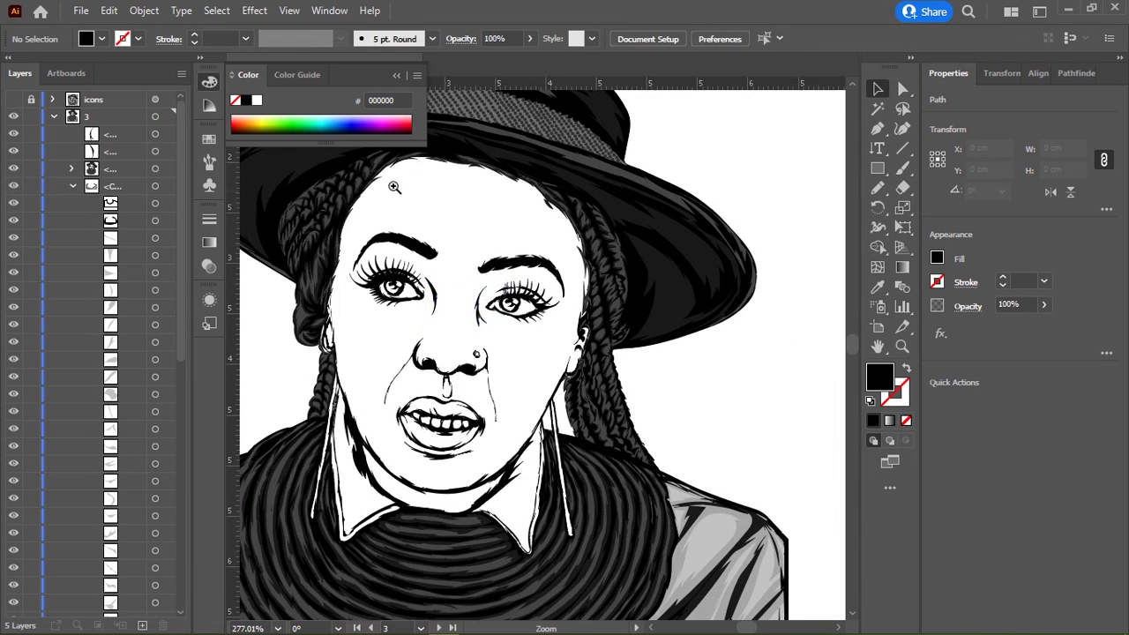
Step: Delete the two bracket-shaped ( and ) path rows in Layers and collapse the Clip Group
{"action": "left_click", "coordinate": [111, 151]}
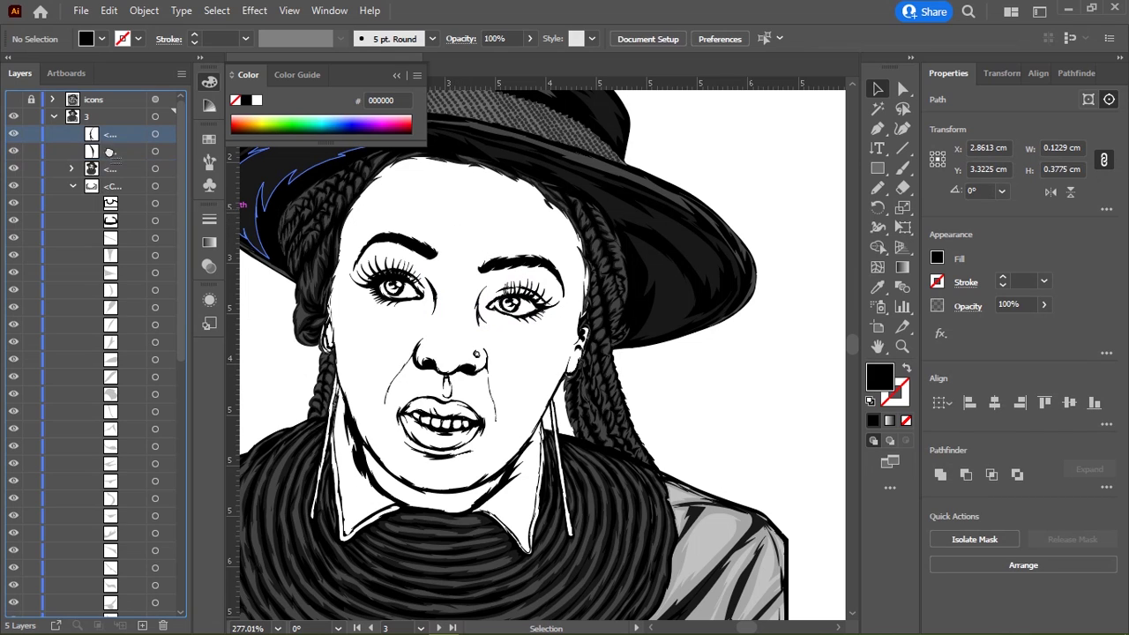
{"action": "key", "text": "Delete"}
{"action": "left_click", "coordinate": [108, 138]}
{"action": "key", "text": "Delete"}
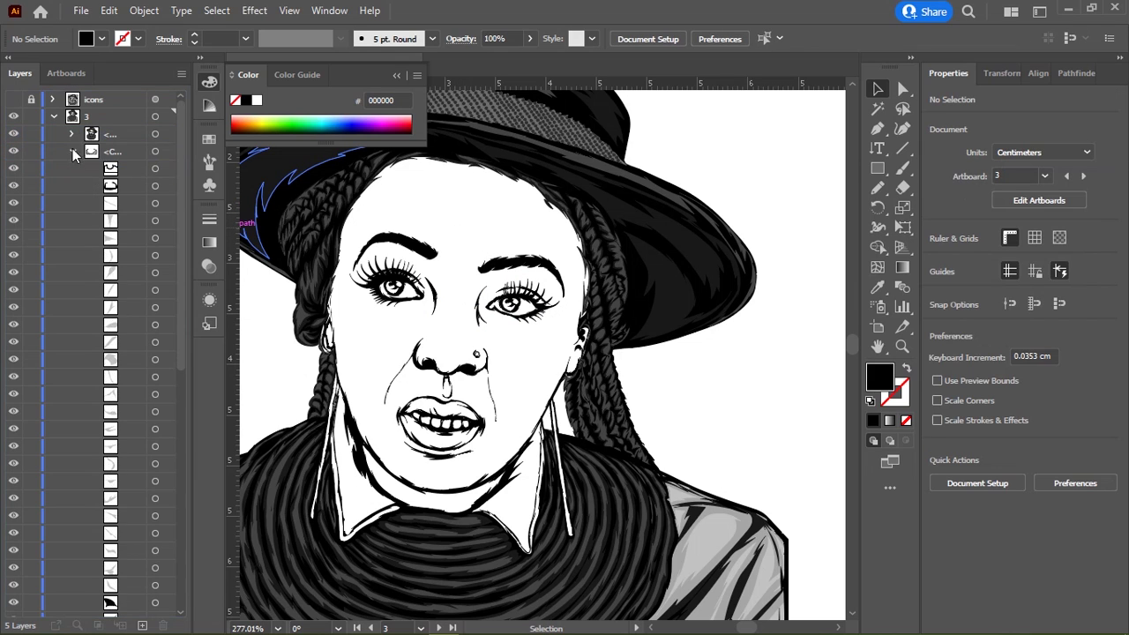
{"action": "left_click", "coordinate": [73, 151]}
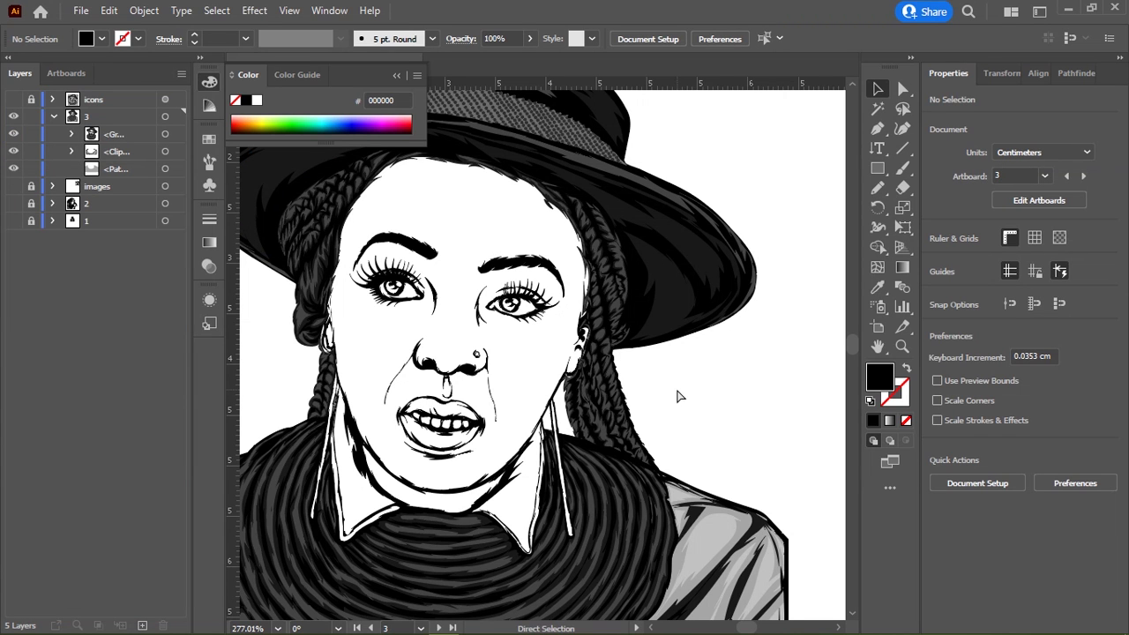
Step: Save the portrait document and re-centre the portrait in the window
{"action": "key", "text": "ctrl+s"}
{"action": "scroll", "coordinate": [573, 244], "scroll_direction": "down", "scroll_amount": 3}
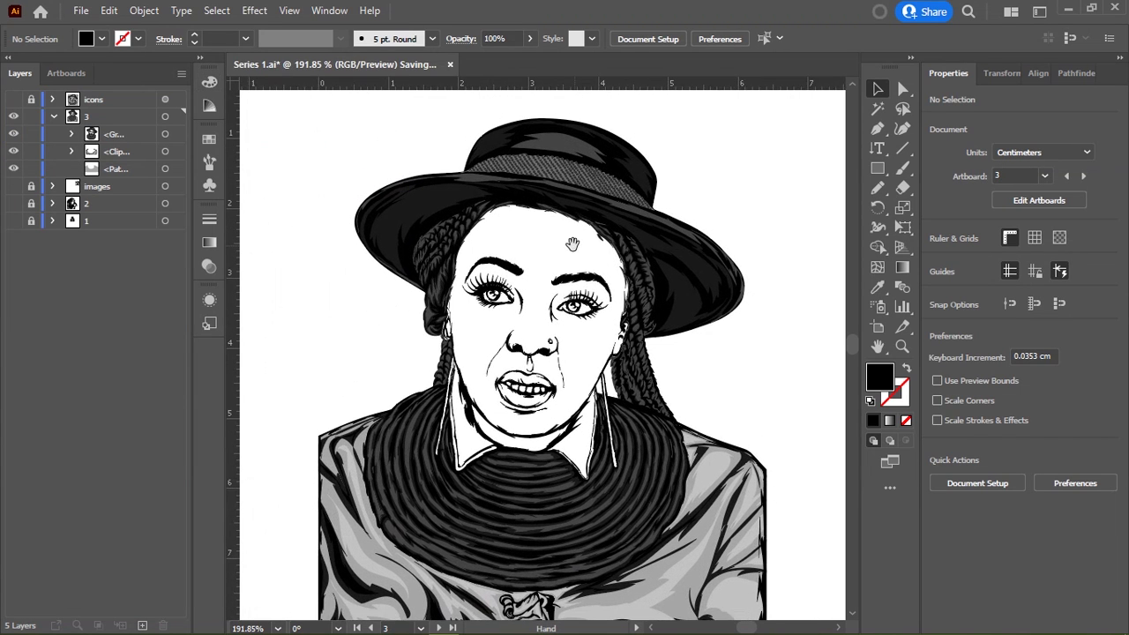
{"action": "scroll", "coordinate": [536, 220], "scroll_direction": "down", "scroll_amount": 1}
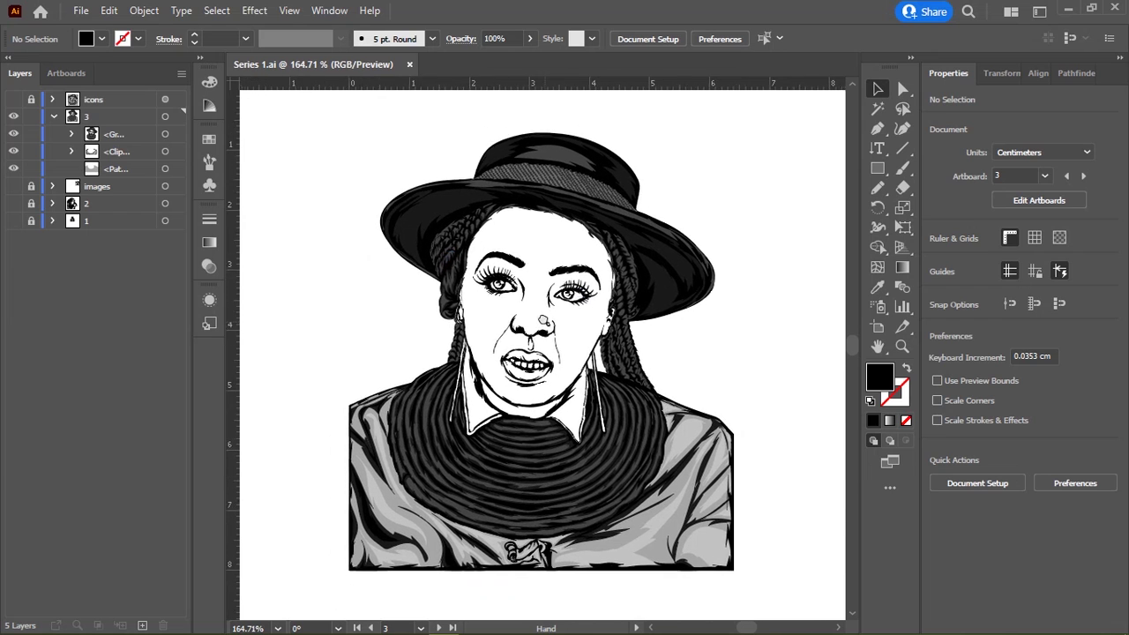
{"action": "left_click_drag", "start_coordinate": [757, 301], "coordinate": [754, 287]}
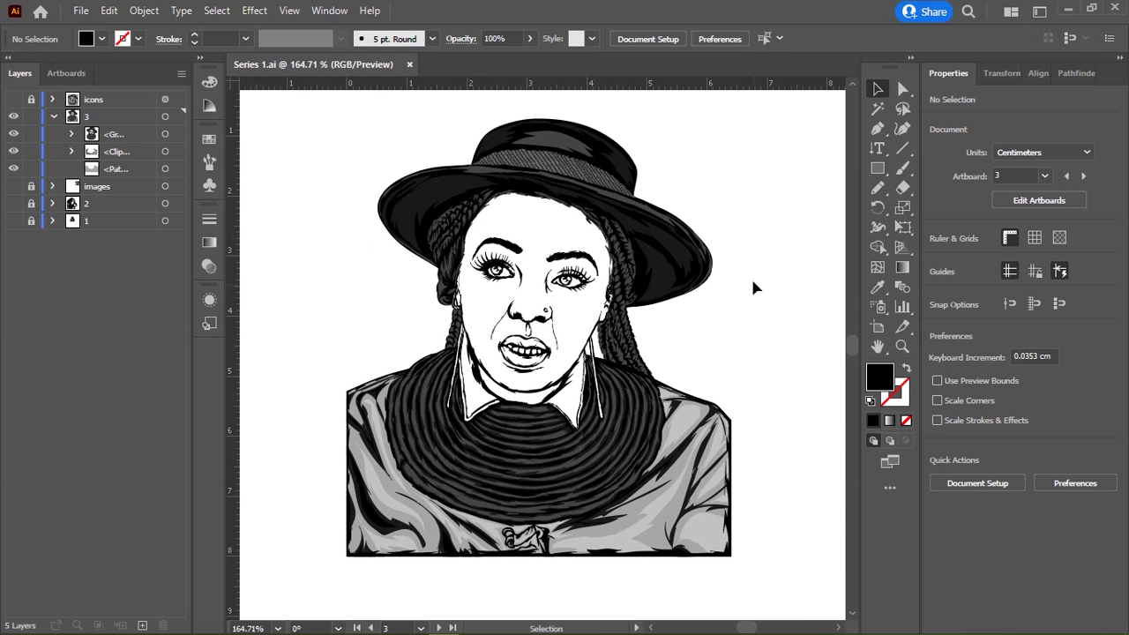
Step: Toggle the reference photo on and off to compare it with the line art, leaving it hidden
{"action": "left_click", "coordinate": [13, 99]}
{"action": "left_click", "coordinate": [13, 101]}
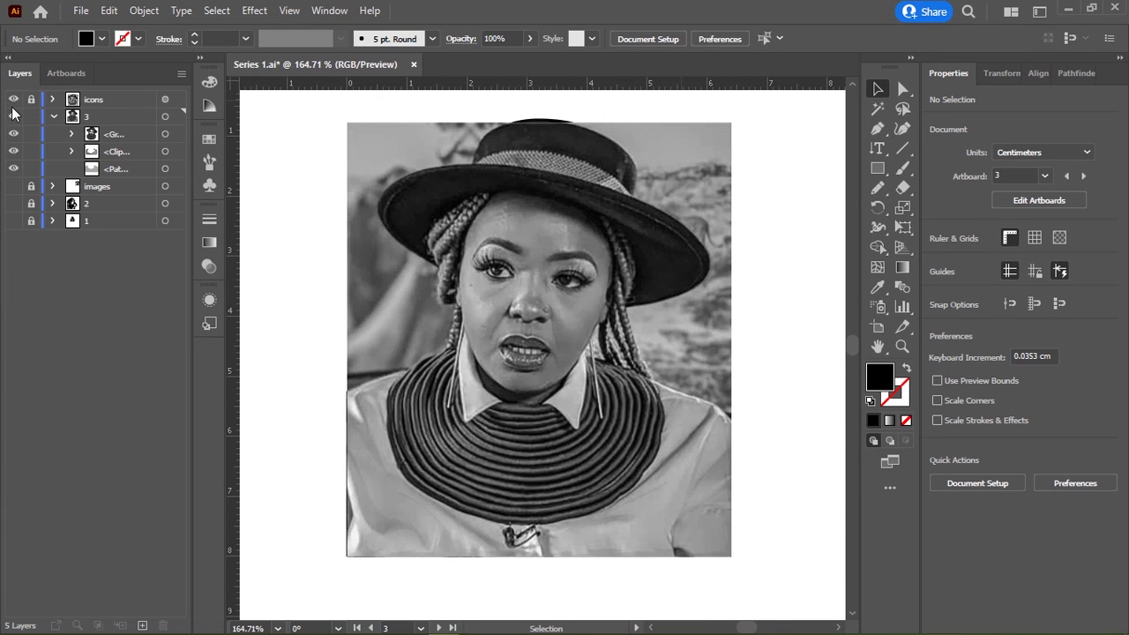
{"action": "left_click", "coordinate": [14, 100]}
{"action": "left_click", "coordinate": [14, 100]}
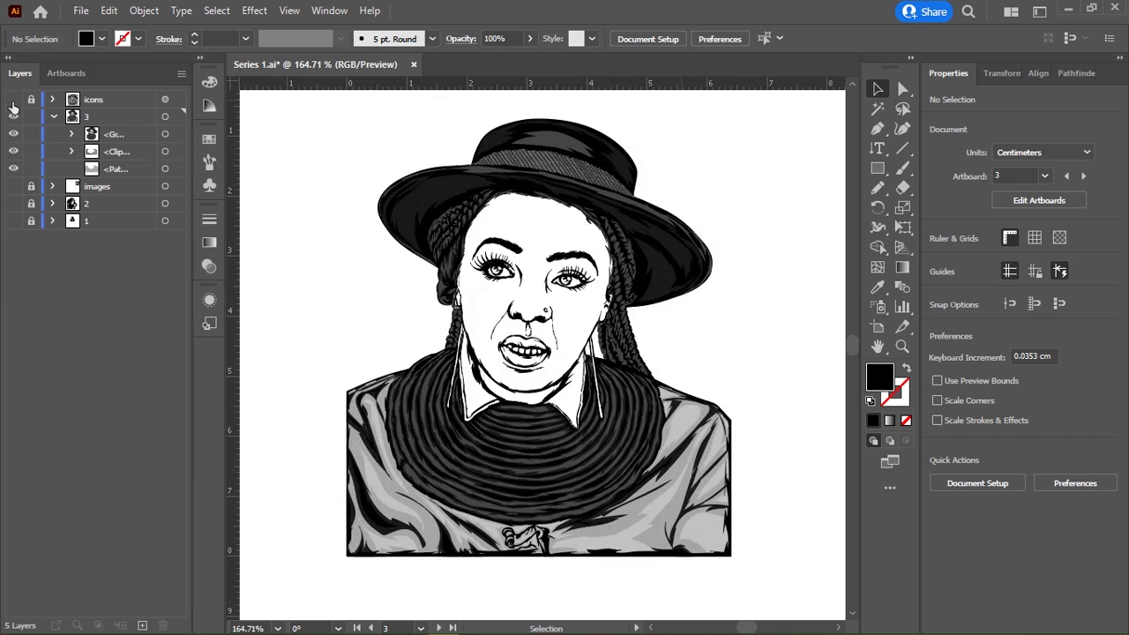
{"action": "left_click", "coordinate": [14, 102]}
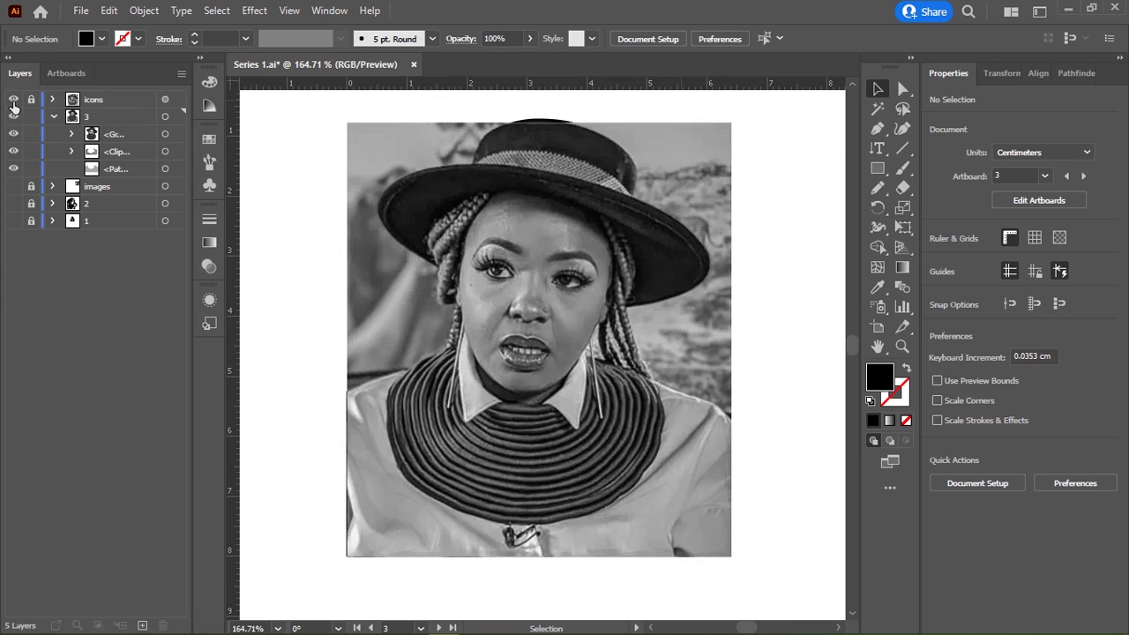
{"action": "left_click", "coordinate": [13, 102]}
{"action": "mouse_move", "coordinate": [415, 282]}
{"action": "left_mouse_down"}
{"action": "mouse_move", "coordinate": [626, 289]}
{"action": "mouse_move", "coordinate": [525, 287]}
{"action": "mouse_move", "coordinate": [495, 260]}
{"action": "left_mouse_up"}
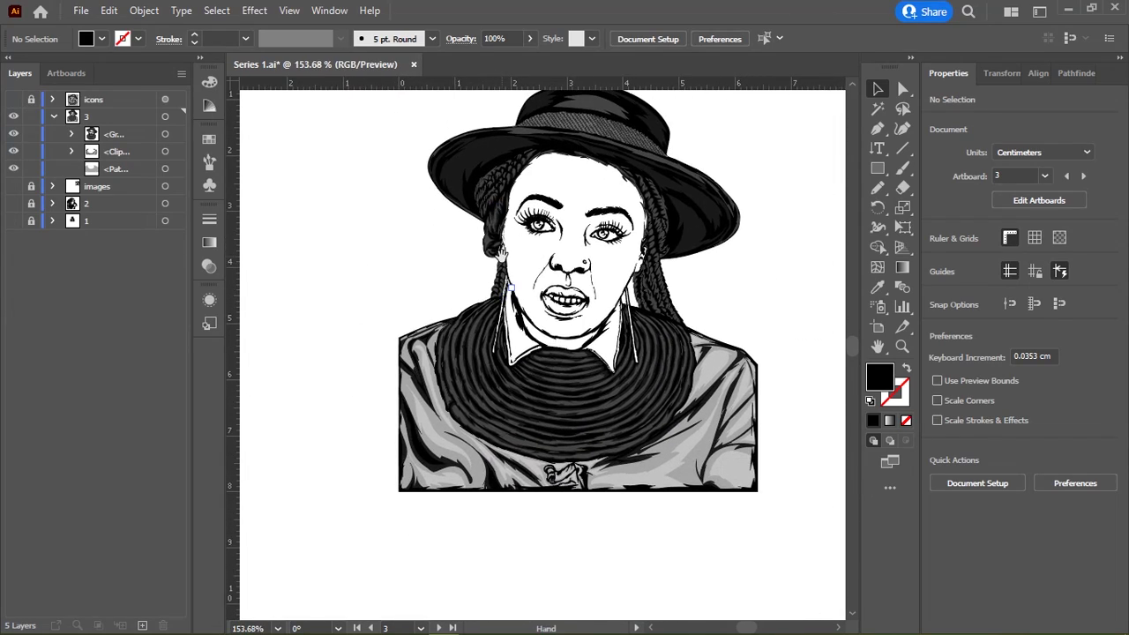
{"action": "left_click", "coordinate": [12, 100]}
{"action": "left_click", "coordinate": [13, 102]}
{"action": "left_click", "coordinate": [12, 102]}
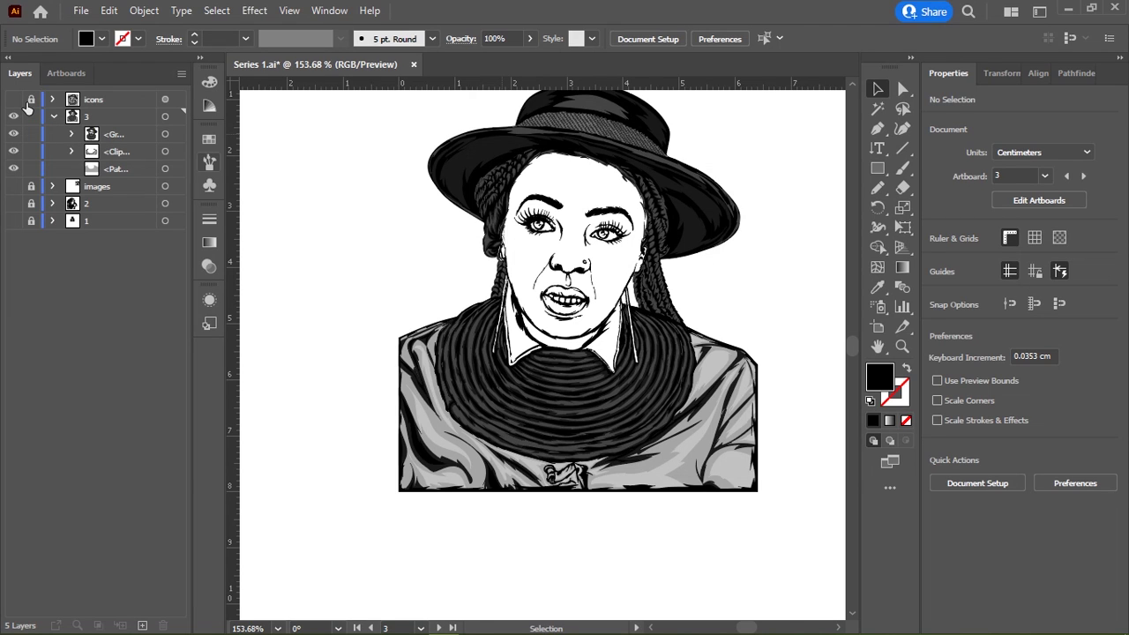
Step: Duplicate the grey shoulder shape in place, in front of the original
{"action": "key", "text": "z"}
{"action": "mouse_move", "coordinate": [403, 344]}
{"action": "left_mouse_down"}
{"action": "mouse_move", "coordinate": [615, 300]}
{"action": "mouse_move", "coordinate": [471, 418]}
{"action": "mouse_move", "coordinate": [360, 318]}
{"action": "mouse_move", "coordinate": [474, 327]}
{"action": "mouse_move", "coordinate": [474, 312]}
{"action": "left_mouse_up"}
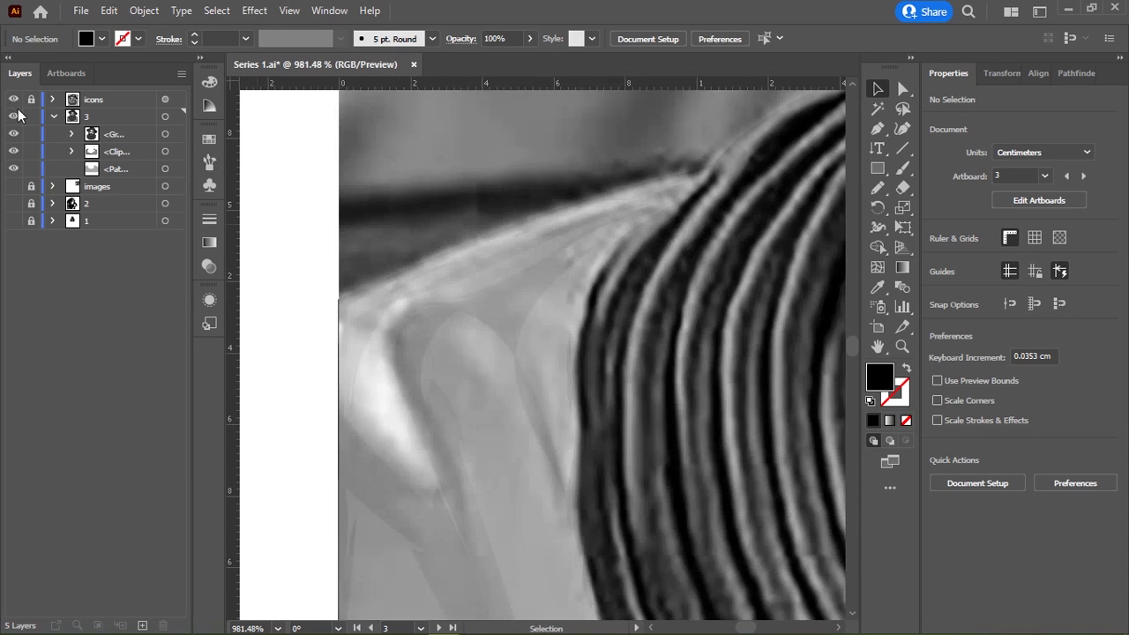
{"action": "key", "text": "z"}
{"action": "mouse_move", "coordinate": [559, 244]}
{"action": "left_mouse_down"}
{"action": "mouse_move", "coordinate": [479, 313]}
{"action": "mouse_move", "coordinate": [532, 326]}
{"action": "mouse_move", "coordinate": [563, 304]}
{"action": "mouse_move", "coordinate": [494, 303]}
{"action": "left_mouse_up"}
{"action": "left_click", "coordinate": [165, 169]}
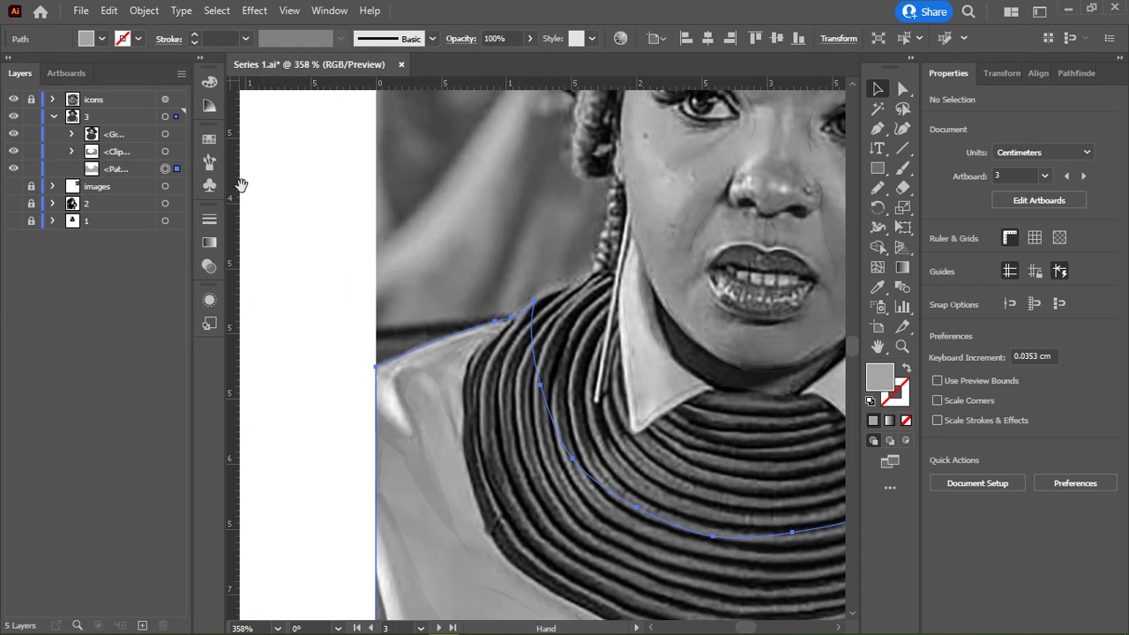
{"action": "key", "text": "ctrl+c"}
{"action": "key", "text": "ctrl+f"}
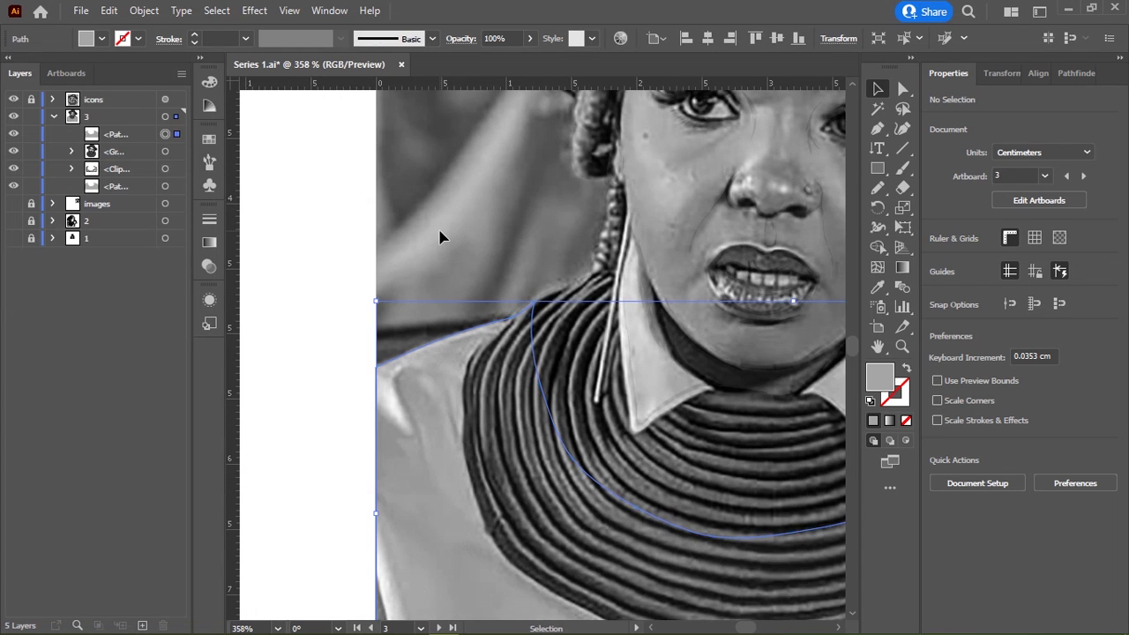
Step: Show the reference photo layer and zoom out to see the face and collar
{"action": "left_click", "coordinate": [13, 187]}
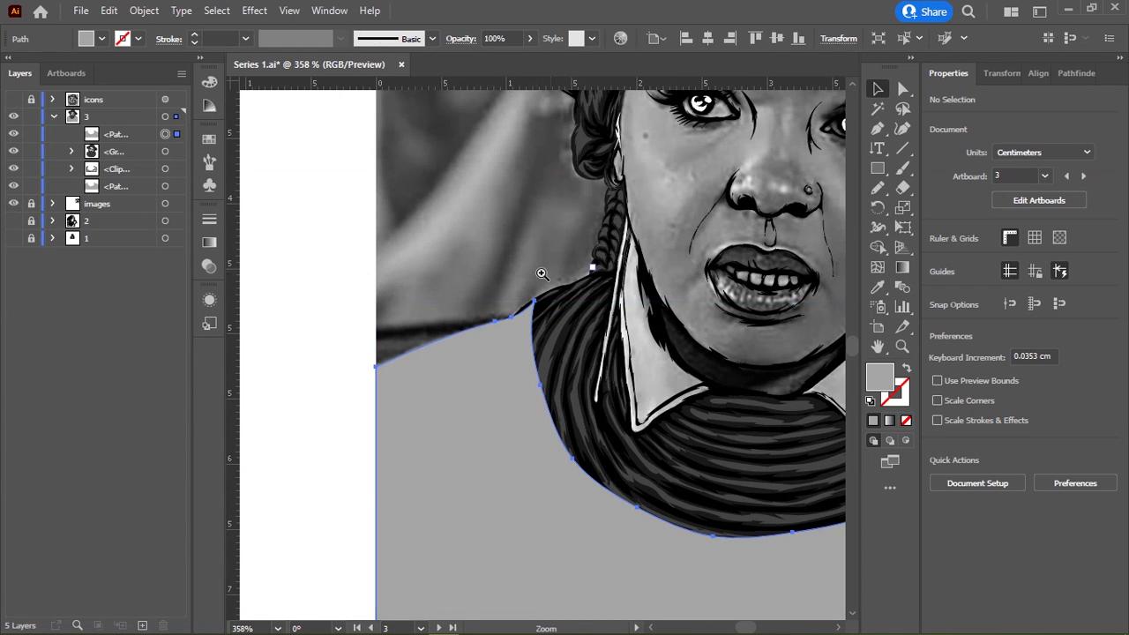
{"action": "scroll", "coordinate": [536, 270], "scroll_direction": "up", "scroll_amount": 2}
{"action": "key", "text": "a"}
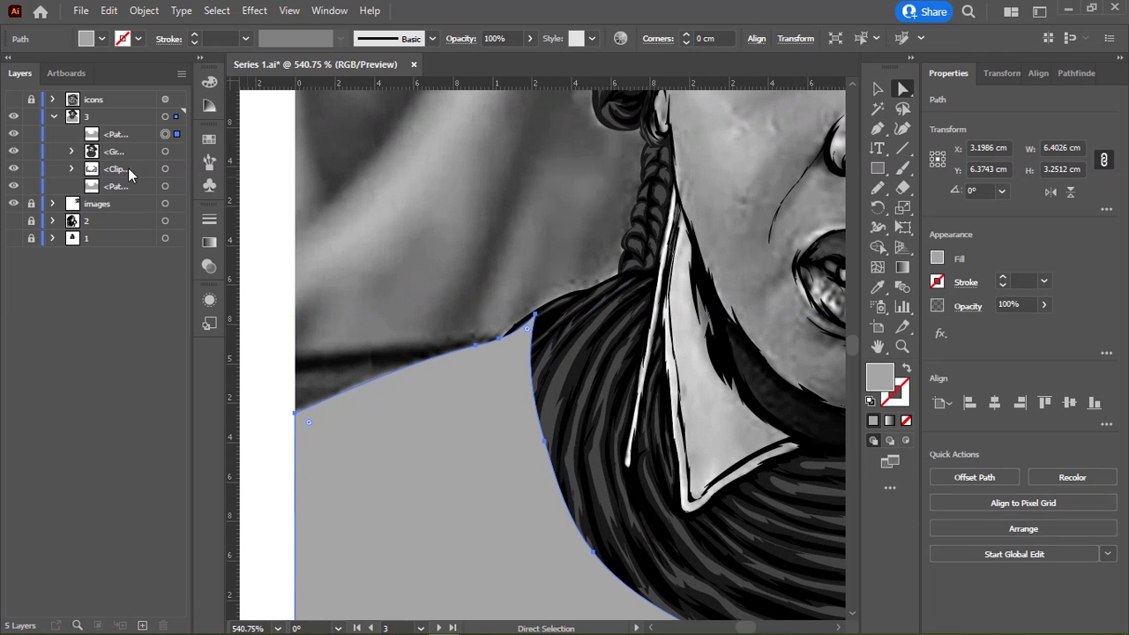
{"action": "scroll", "coordinate": [442, 272], "scroll_direction": "down", "scroll_amount": 2}
{"action": "scroll", "coordinate": [426, 232], "scroll_direction": "down", "scroll_amount": 2}
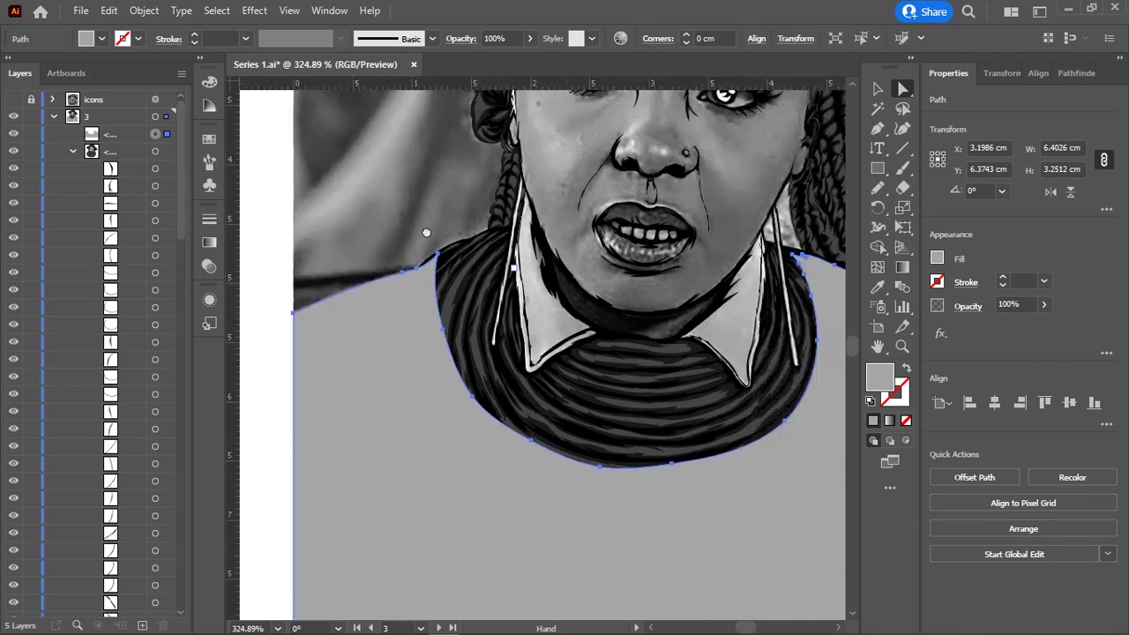
{"action": "scroll", "coordinate": [426, 232], "scroll_direction": "up", "scroll_amount": 3}
{"action": "scroll", "coordinate": [616, 345], "scroll_direction": "up", "scroll_amount": 2}
{"action": "left_click_drag", "start_coordinate": [678, 341], "coordinate": [528, 357]}
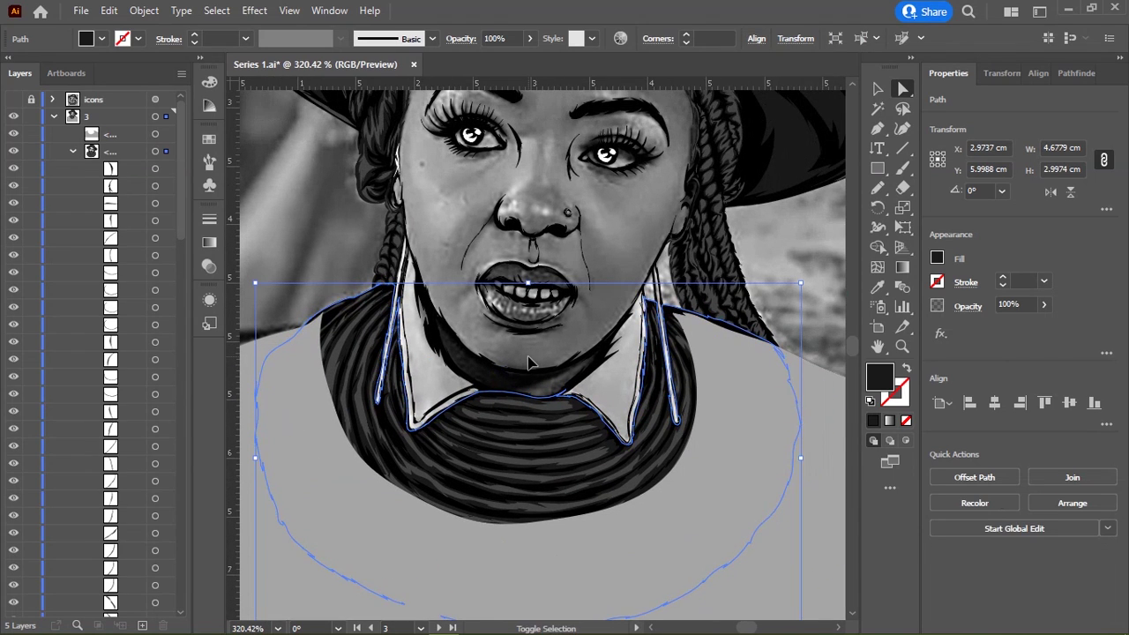
Step: Bring the black collar shape to the front and add the grey shape to the selection
{"action": "key", "text": "ctrl+shift+bracketright"}
{"action": "mouse_move", "coordinate": [528, 357]}
{"action": "left_mouse_down"}
{"action": "mouse_move", "coordinate": [521, 317]}
{"action": "mouse_move", "coordinate": [619, 391]}
{"action": "left_mouse_up"}
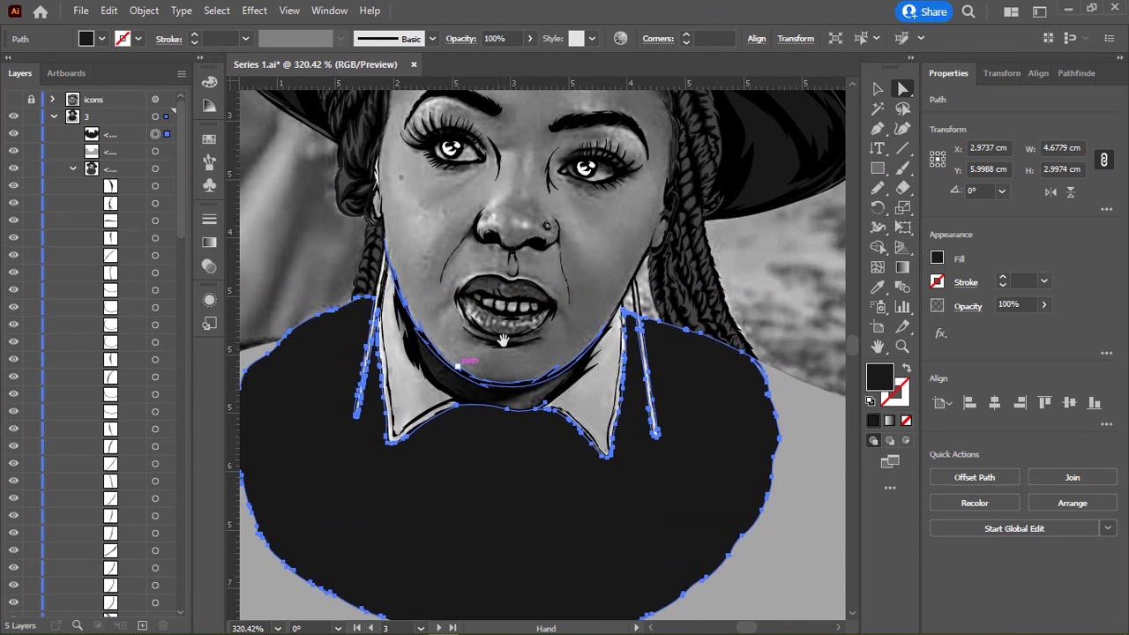
{"action": "left_click", "coordinate": [353, 450], "text": "shift"}
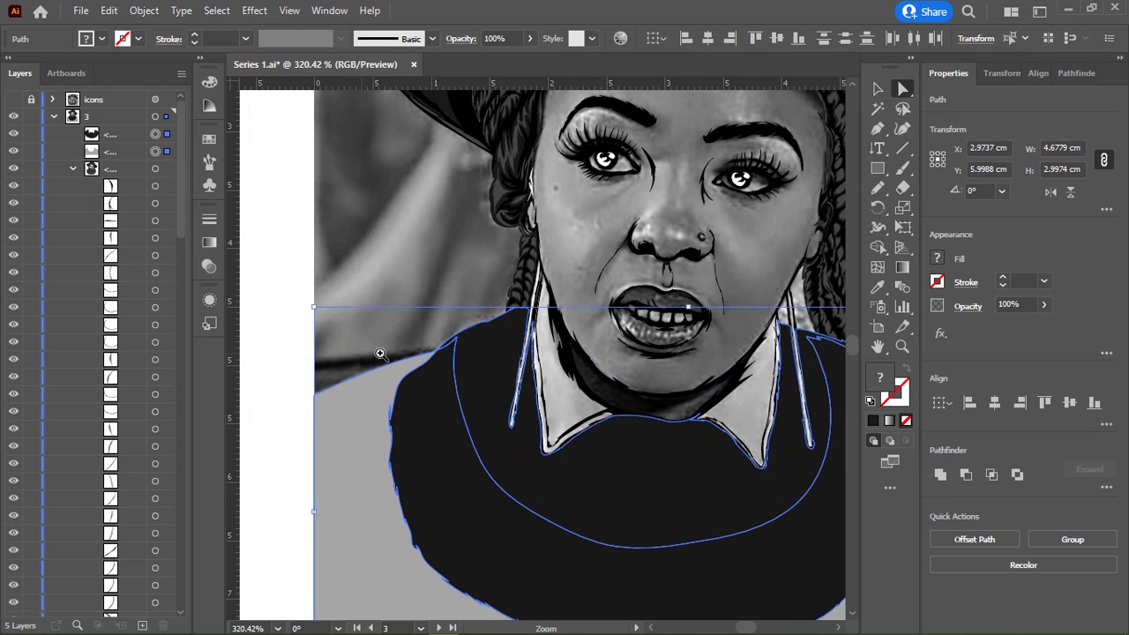
{"action": "scroll", "coordinate": [520, 373], "scroll_direction": "up", "scroll_amount": 5}
{"action": "scroll", "coordinate": [519, 373], "scroll_direction": "up", "scroll_amount": 3}
Step: Combine the collar and grey shape into one compound path
{"action": "key", "text": "n"}
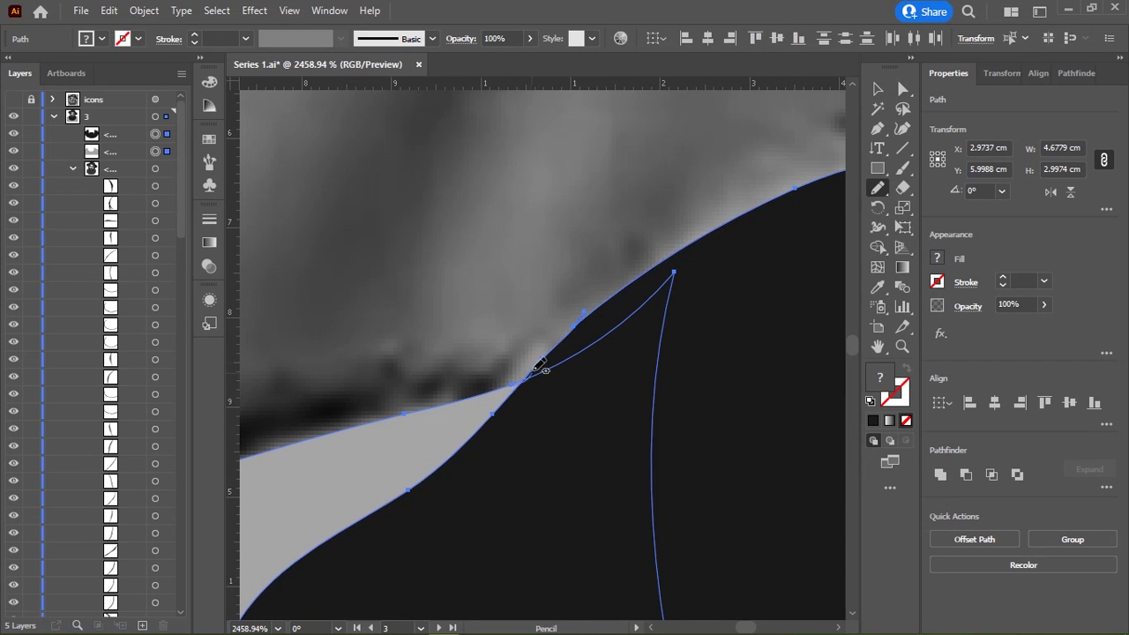
{"action": "key", "text": "ctrl+8"}
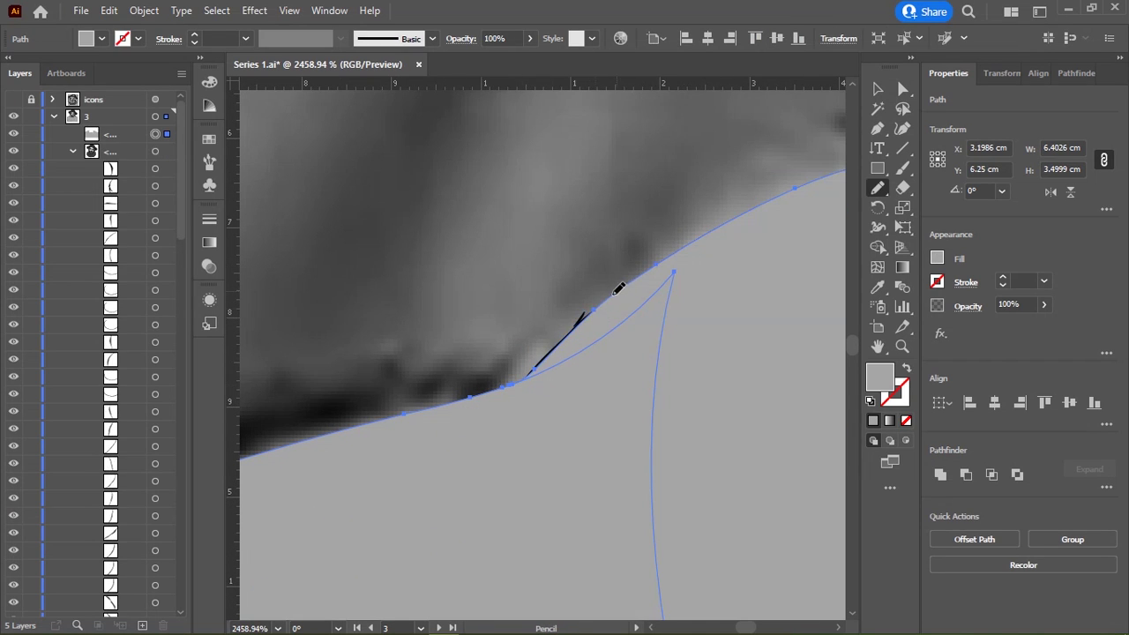
{"action": "scroll", "coordinate": [635, 358], "scroll_direction": "down", "scroll_amount": 10}
{"action": "scroll", "coordinate": [635, 357], "scroll_direction": "down", "scroll_amount": 2}
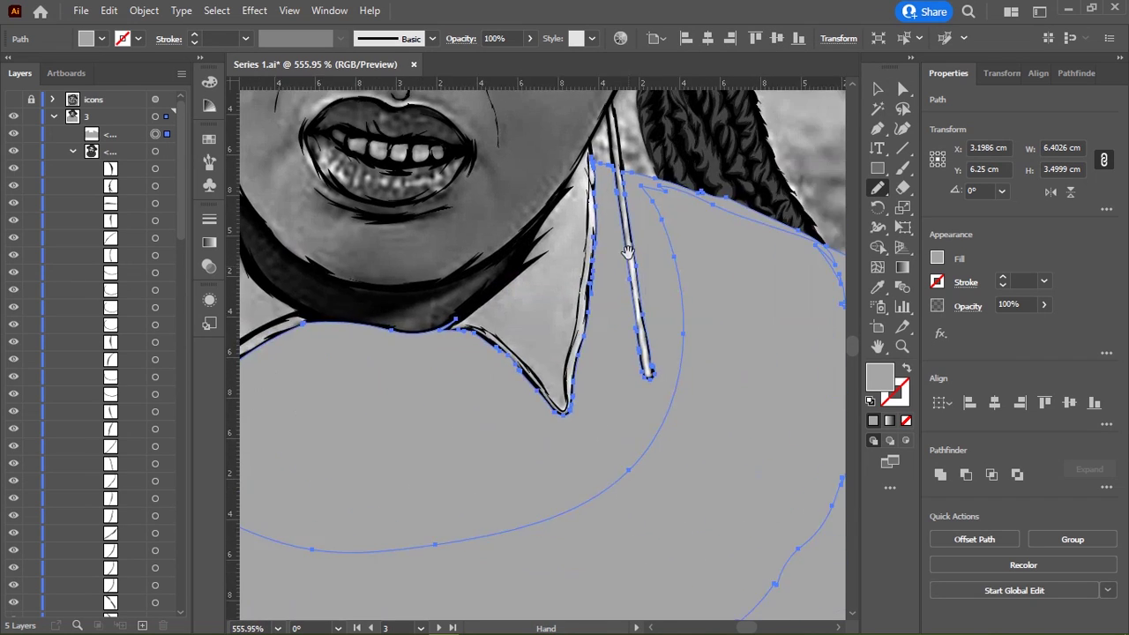
{"action": "scroll", "coordinate": [670, 361], "scroll_direction": "up", "scroll_amount": 1}
{"action": "scroll", "coordinate": [694, 364], "scroll_direction": "up", "scroll_amount": 6}
{"action": "scroll", "coordinate": [694, 364], "scroll_direction": "up", "scroll_amount": 3}
Step: Zoom and pan along the collar edge to inspect where it meets the braid
{"action": "key", "text": "n"}
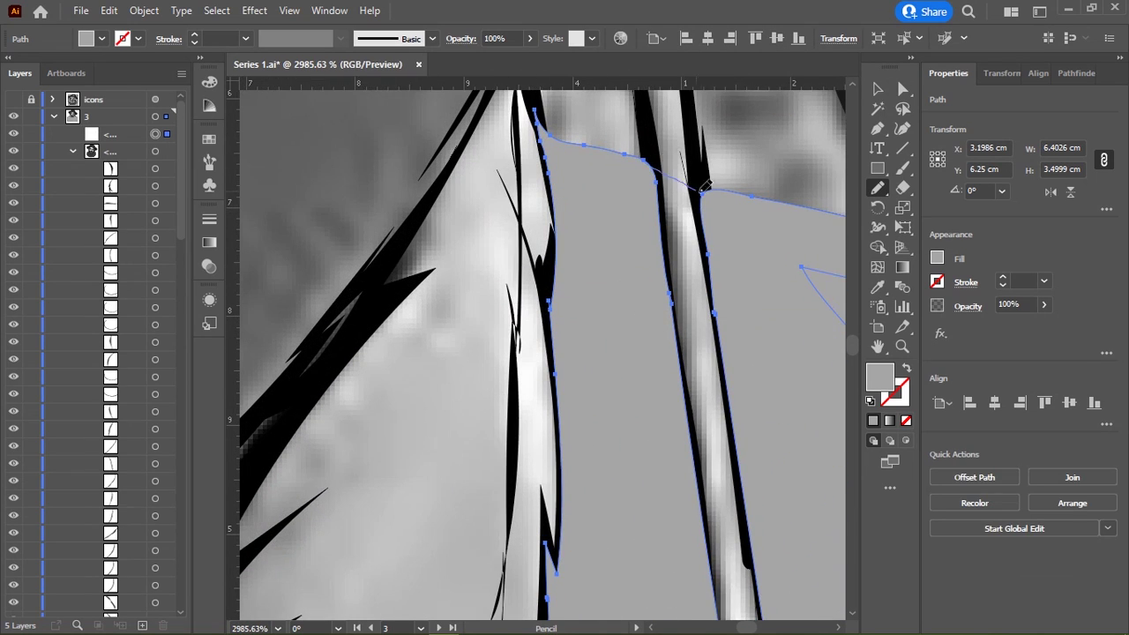
{"action": "scroll", "coordinate": [705, 185], "scroll_direction": "down", "scroll_amount": 2}
{"action": "scroll", "coordinate": [617, 171], "scroll_direction": "down", "scroll_amount": 4}
{"action": "scroll", "coordinate": [587, 206], "scroll_direction": "up", "scroll_amount": 3}
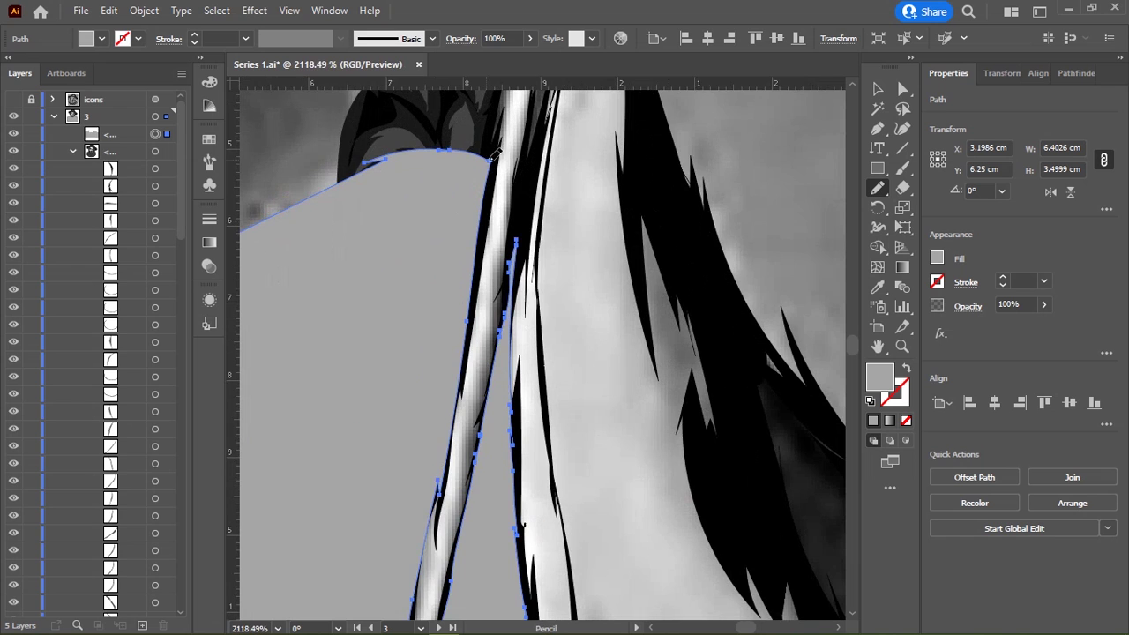
{"action": "scroll", "coordinate": [497, 156], "scroll_direction": "down", "scroll_amount": 1}
{"action": "scroll", "coordinate": [525, 286], "scroll_direction": "down", "scroll_amount": 1}
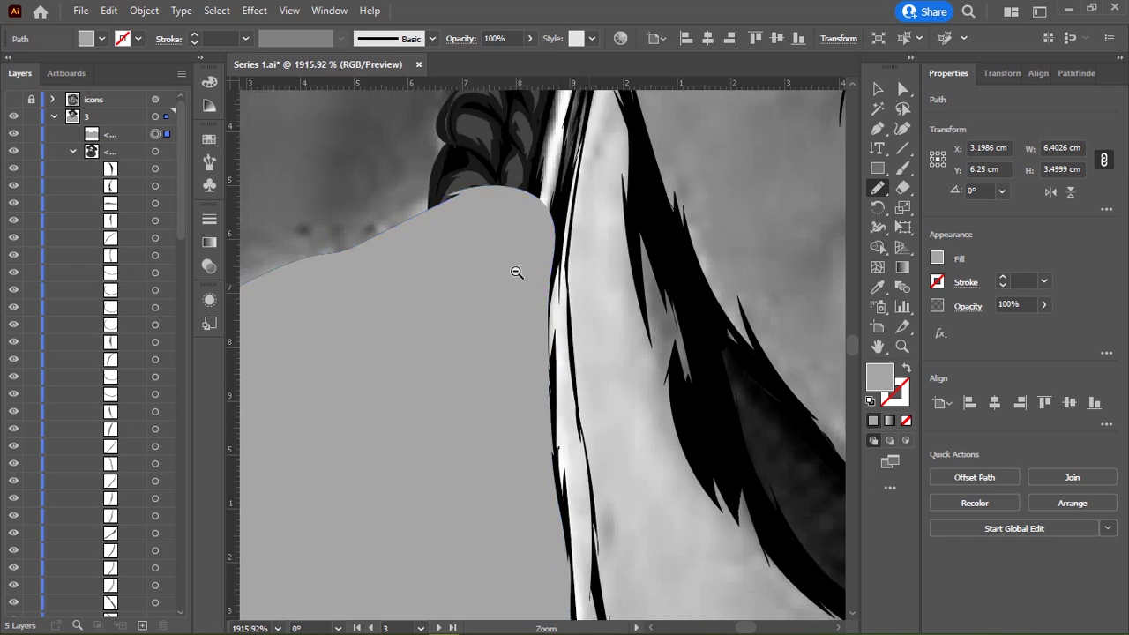
{"action": "scroll", "coordinate": [517, 273], "scroll_direction": "down", "scroll_amount": 3}
{"action": "scroll", "coordinate": [496, 221], "scroll_direction": "up", "scroll_amount": 1}
{"action": "scroll", "coordinate": [731, 307], "scroll_direction": "up", "scroll_amount": 2}
{"action": "scroll", "coordinate": [731, 307], "scroll_direction": "up", "scroll_amount": 5}
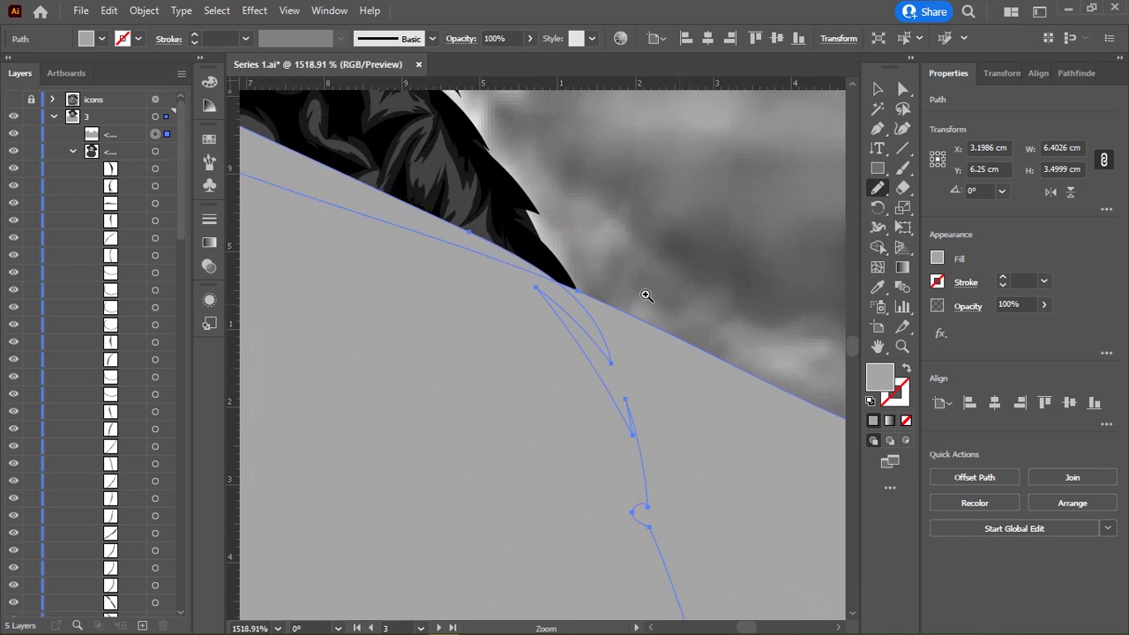
{"action": "scroll", "coordinate": [571, 282], "scroll_direction": "down", "scroll_amount": 3}
{"action": "scroll", "coordinate": [572, 281], "scroll_direction": "down", "scroll_amount": 9}
{"action": "left_click_drag", "start_coordinate": [701, 247], "coordinate": [715, 234]}
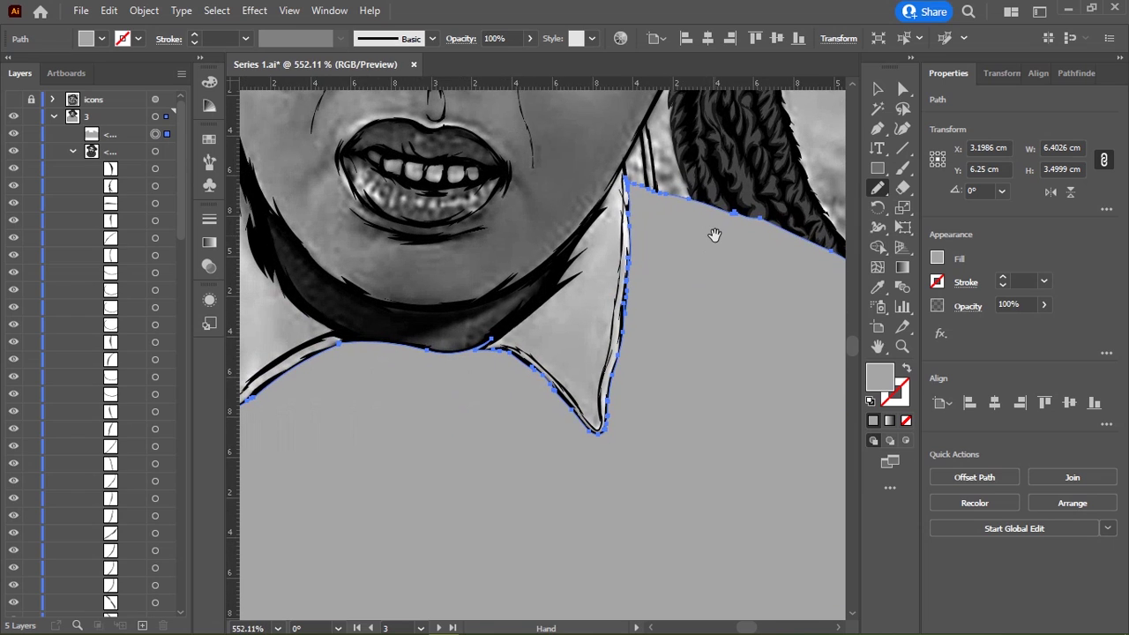
{"action": "scroll", "coordinate": [714, 234], "scroll_direction": "down", "scroll_amount": 3}
{"action": "scroll", "coordinate": [670, 264], "scroll_direction": "down", "scroll_amount": 2}
{"action": "scroll", "coordinate": [628, 303], "scroll_direction": "up", "scroll_amount": 4}
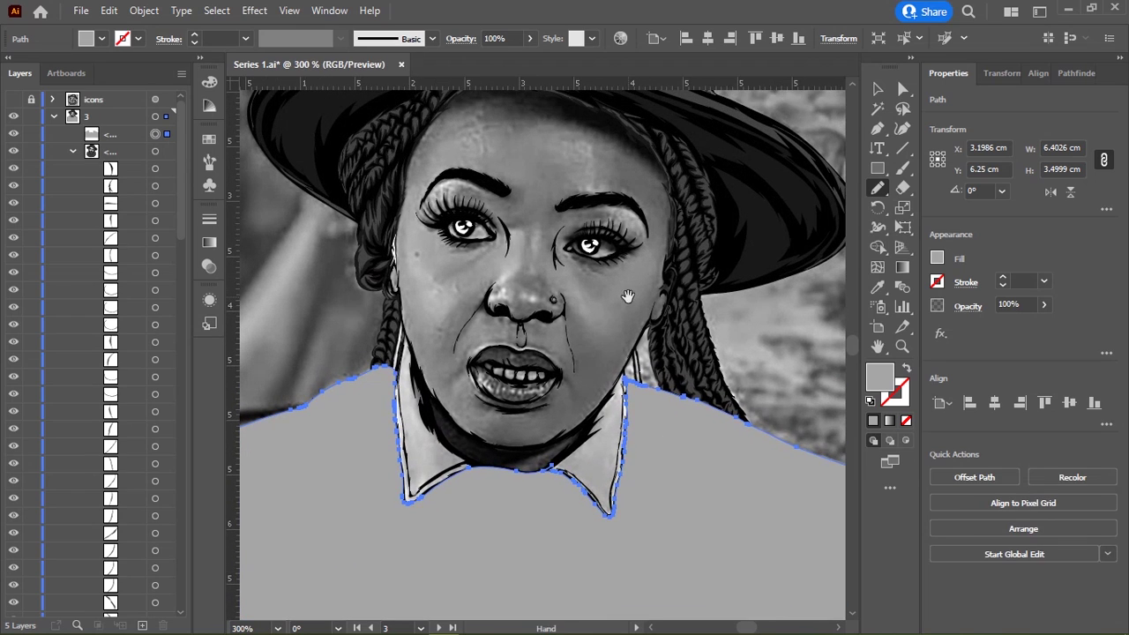
{"action": "key", "text": "a"}
{"action": "scroll", "coordinate": [628, 304], "scroll_direction": "up", "scroll_amount": 5}
{"action": "scroll", "coordinate": [521, 300], "scroll_direction": "up", "scroll_amount": 1}
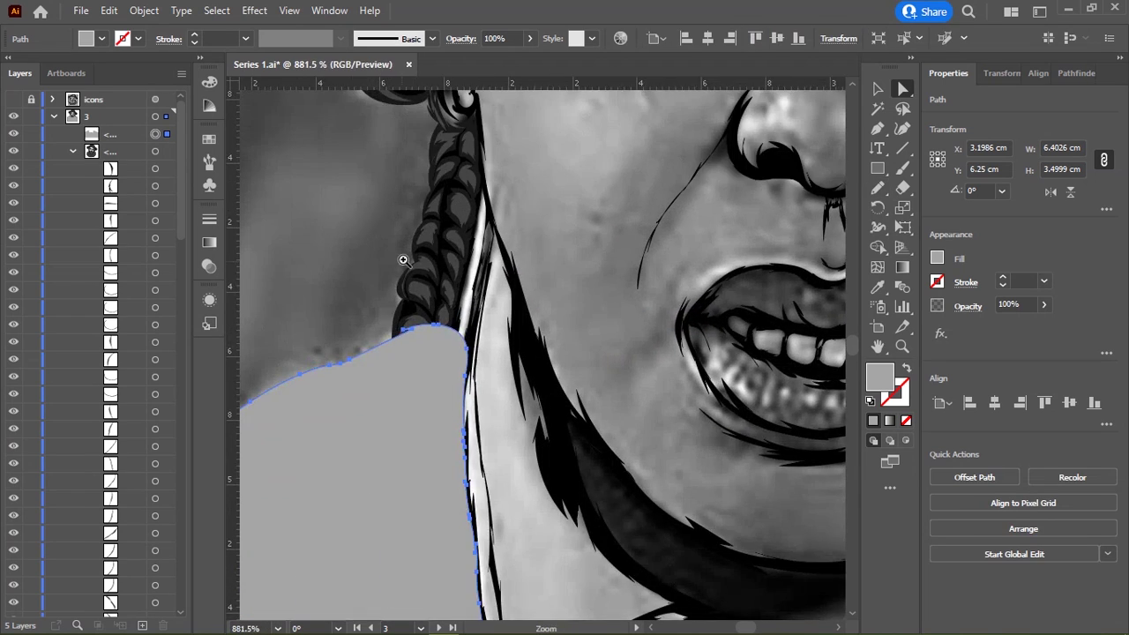
{"action": "scroll", "coordinate": [487, 240], "scroll_direction": "down", "scroll_amount": 2}
{"action": "scroll", "coordinate": [487, 240], "scroll_direction": "up", "scroll_amount": 1}
{"action": "scroll", "coordinate": [481, 251], "scroll_direction": "up", "scroll_amount": 1}
Step: Pencil-redraw the grey shirt edge along the hair strand, undoing the stray fill over it
{"action": "key", "text": "n"}
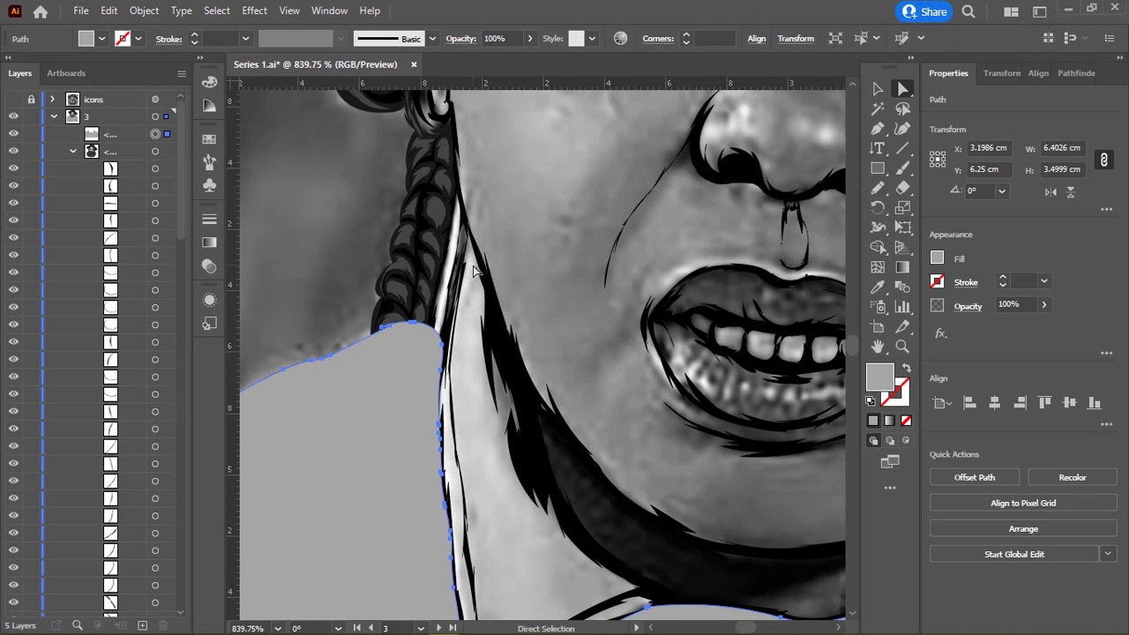
{"action": "scroll", "coordinate": [472, 264], "scroll_direction": "down", "scroll_amount": 3}
{"action": "scroll", "coordinate": [557, 265], "scroll_direction": "up", "scroll_amount": 3}
{"action": "scroll", "coordinate": [556, 264], "scroll_direction": "up", "scroll_amount": 1}
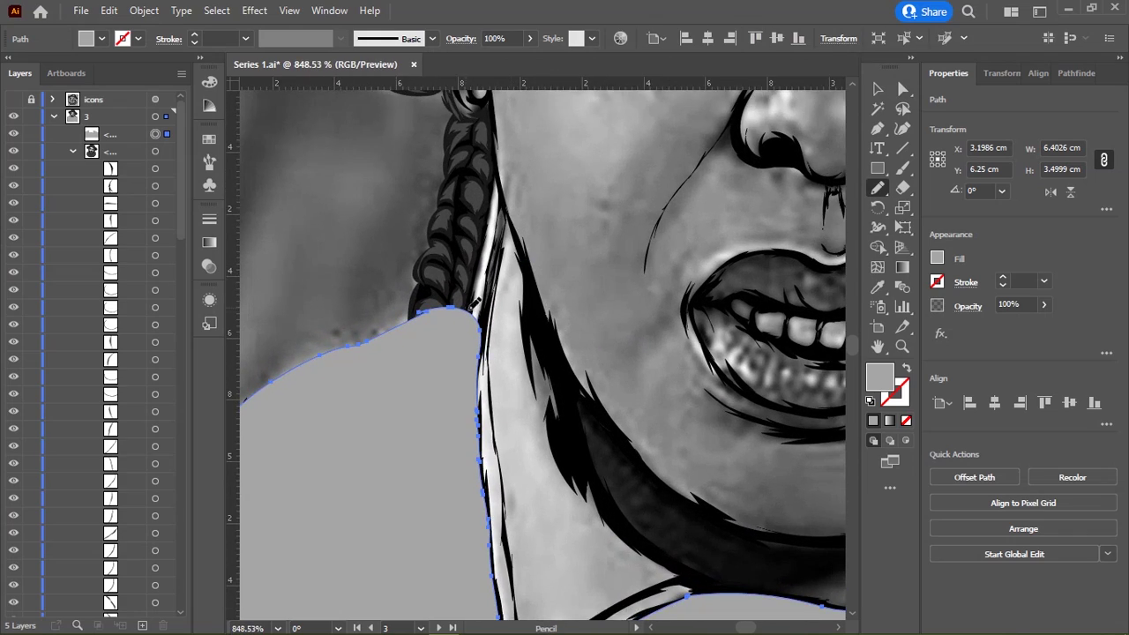
{"action": "mouse_move", "coordinate": [697, 327]}
{"action": "left_mouse_down"}
{"action": "mouse_move", "coordinate": [431, 238]}
{"action": "mouse_move", "coordinate": [415, 328]}
{"action": "left_mouse_up"}
{"action": "scroll", "coordinate": [441, 327], "scroll_direction": "down", "scroll_amount": 2}
{"action": "scroll", "coordinate": [580, 303], "scroll_direction": "up", "scroll_amount": 2}
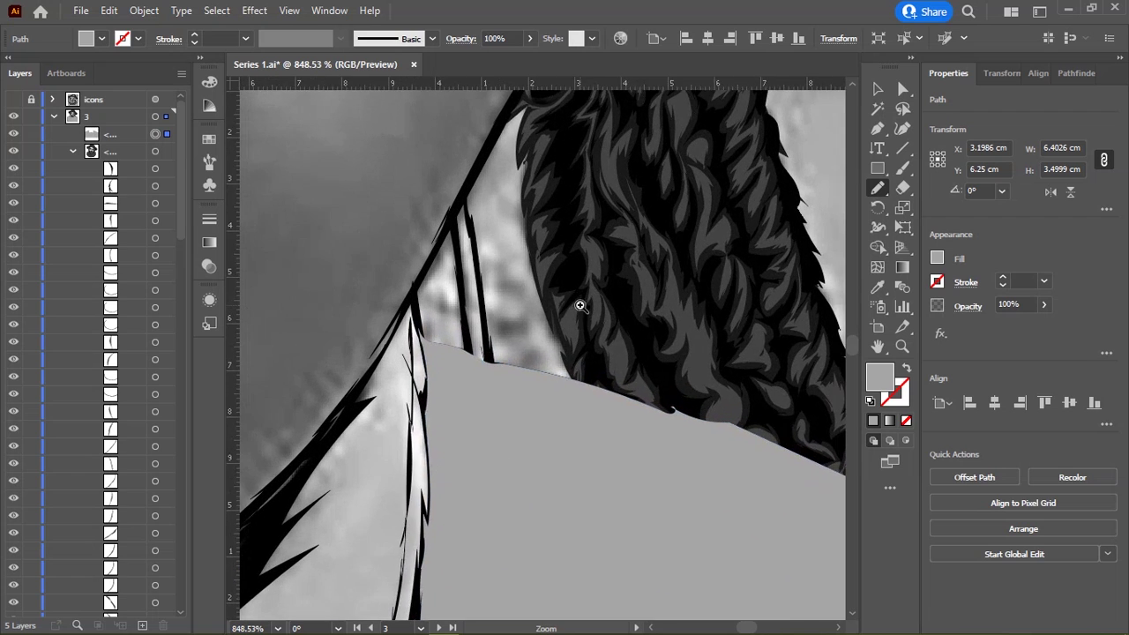
{"action": "scroll", "coordinate": [498, 340], "scroll_direction": "up", "scroll_amount": 1}
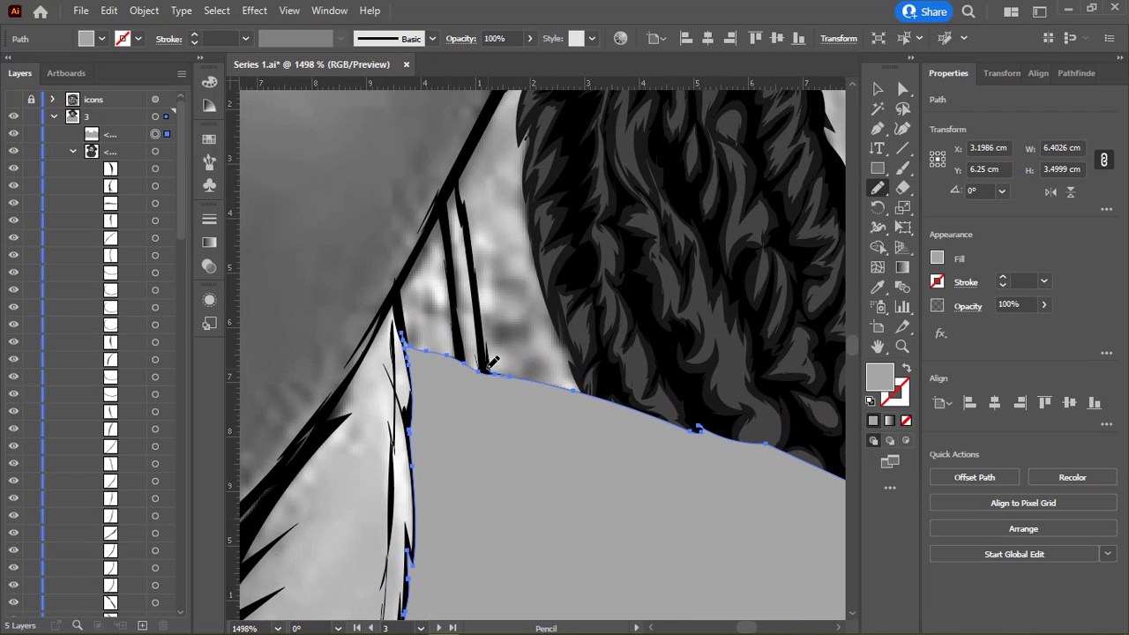
{"action": "left_click_drag", "start_coordinate": [459, 185], "coordinate": [457, 178]}
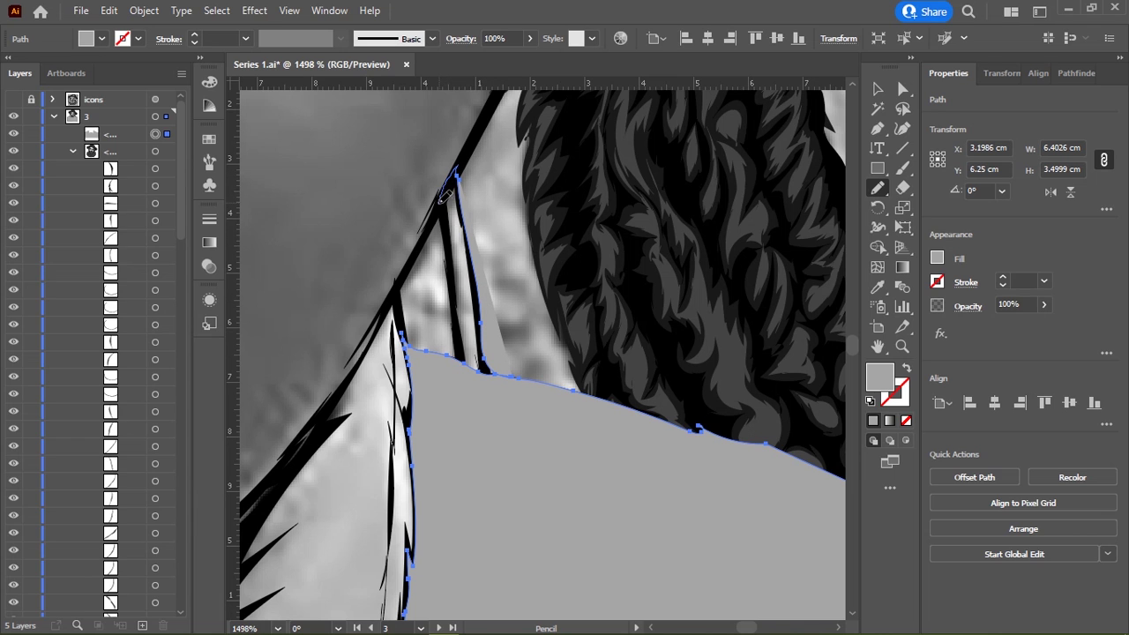
{"action": "left_click_drag", "start_coordinate": [457, 354], "coordinate": [460, 341]}
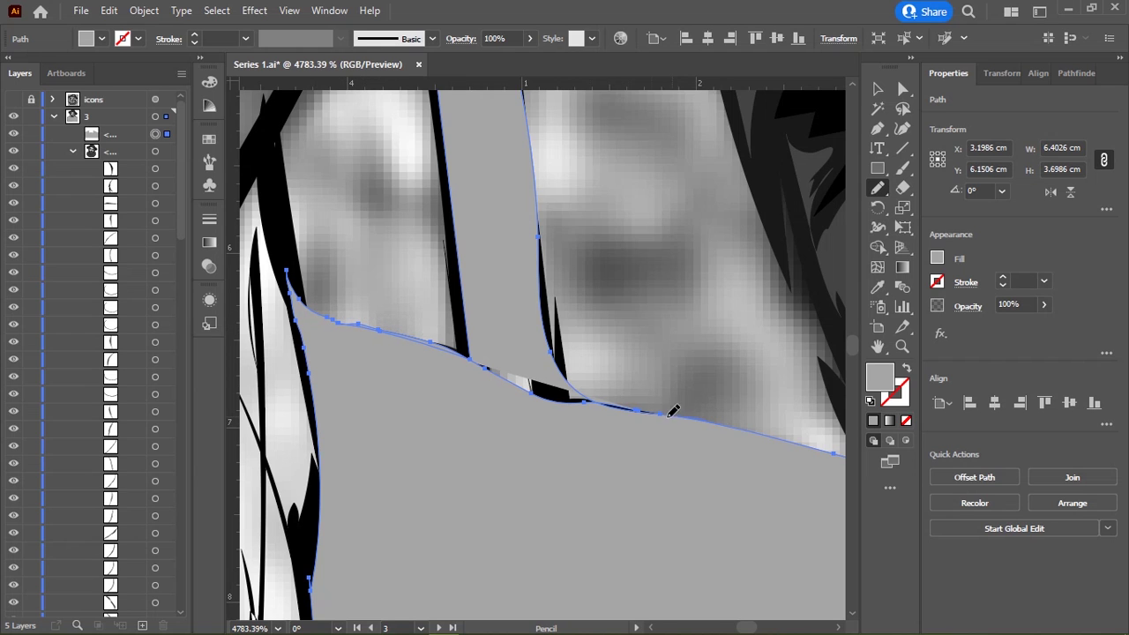
{"action": "key", "text": "ctrl+z"}
Step: Pan out to show the face and hat, then deselect the grey shirt path
{"action": "scroll", "coordinate": [618, 371], "scroll_direction": "down", "scroll_amount": 3}
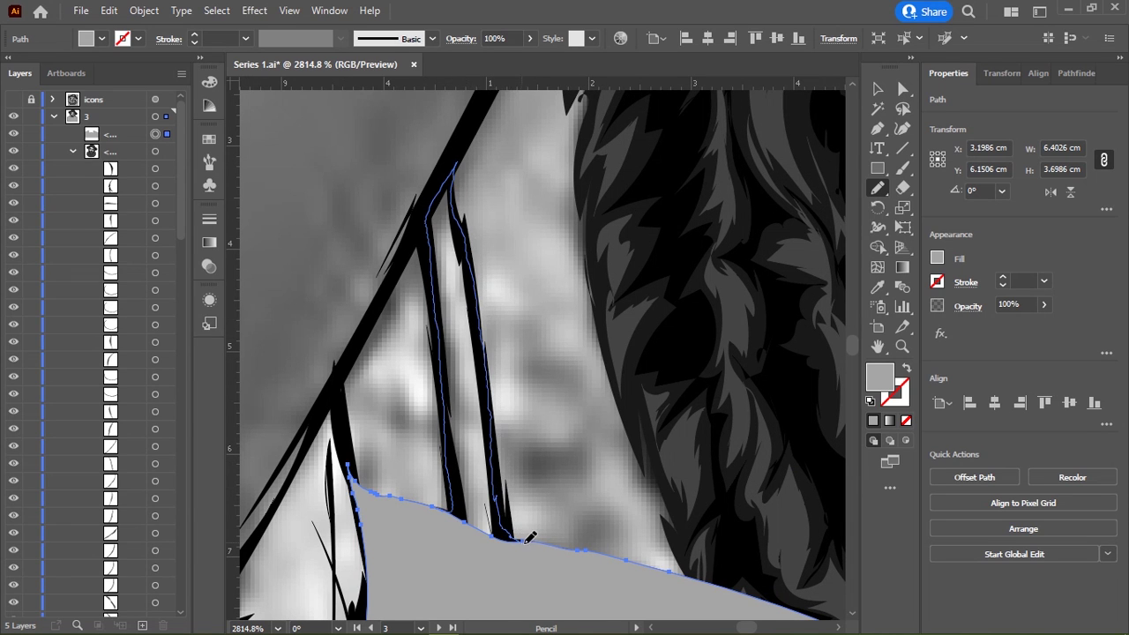
{"action": "scroll", "coordinate": [585, 514], "scroll_direction": "down", "scroll_amount": 2}
{"action": "scroll", "coordinate": [529, 428], "scroll_direction": "down", "scroll_amount": 2}
{"action": "scroll", "coordinate": [520, 410], "scroll_direction": "down", "scroll_amount": 2}
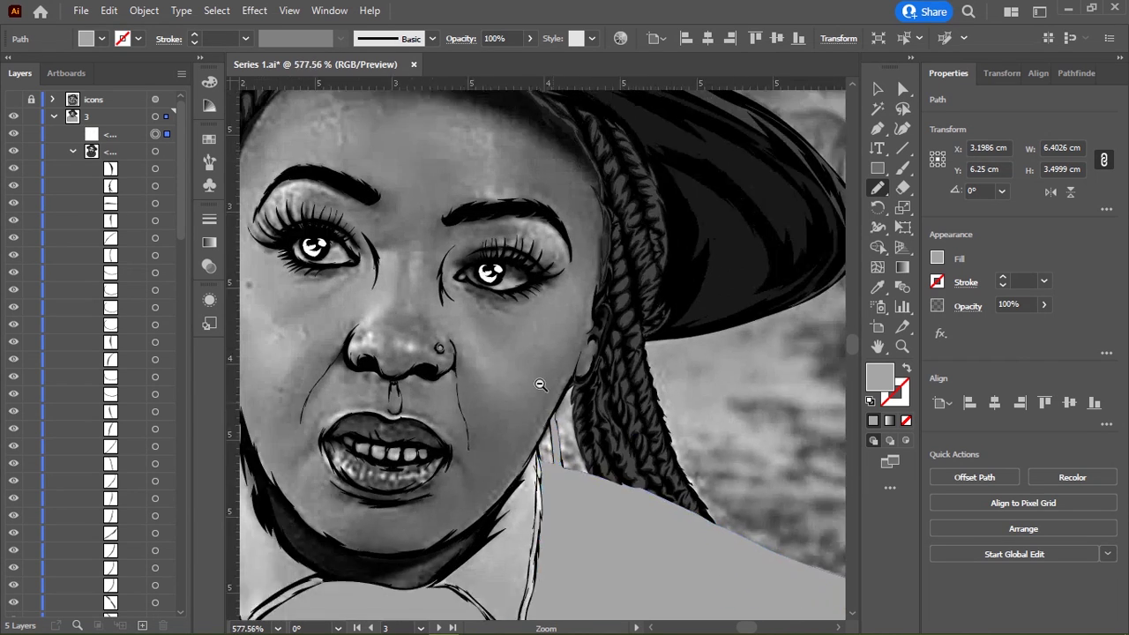
{"action": "scroll", "coordinate": [618, 370], "scroll_direction": "down", "scroll_amount": 2}
{"action": "left_click_drag", "start_coordinate": [689, 335], "coordinate": [701, 297]}
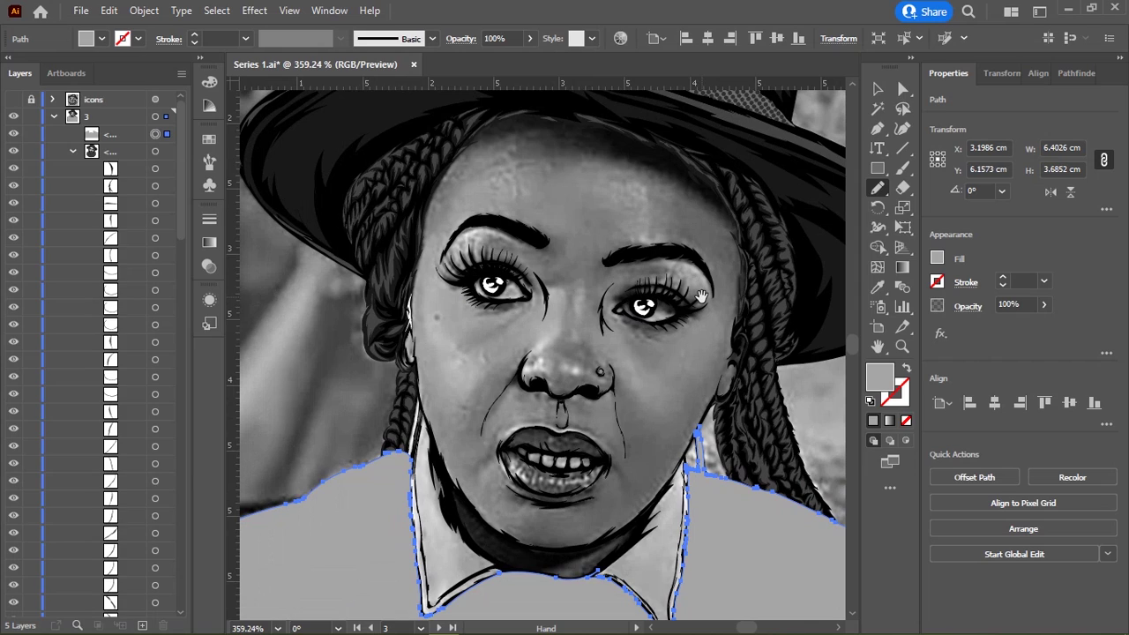
{"action": "scroll", "coordinate": [723, 397], "scroll_direction": "up", "scroll_amount": 2}
{"action": "scroll", "coordinate": [618, 405], "scroll_direction": "up", "scroll_amount": 3}
{"action": "scroll", "coordinate": [573, 415], "scroll_direction": "up", "scroll_amount": 1}
{"action": "scroll", "coordinate": [517, 430], "scroll_direction": "down", "scroll_amount": 2}
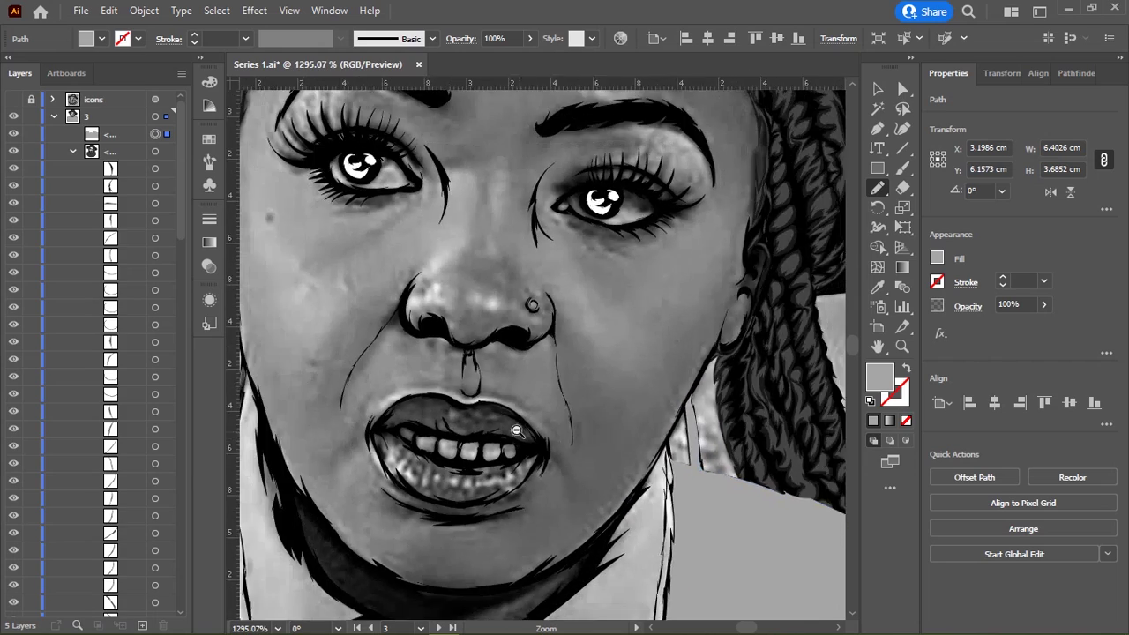
{"action": "scroll", "coordinate": [517, 430], "scroll_direction": "down", "scroll_amount": 3}
{"action": "left_click_drag", "start_coordinate": [517, 361], "coordinate": [566, 416]}
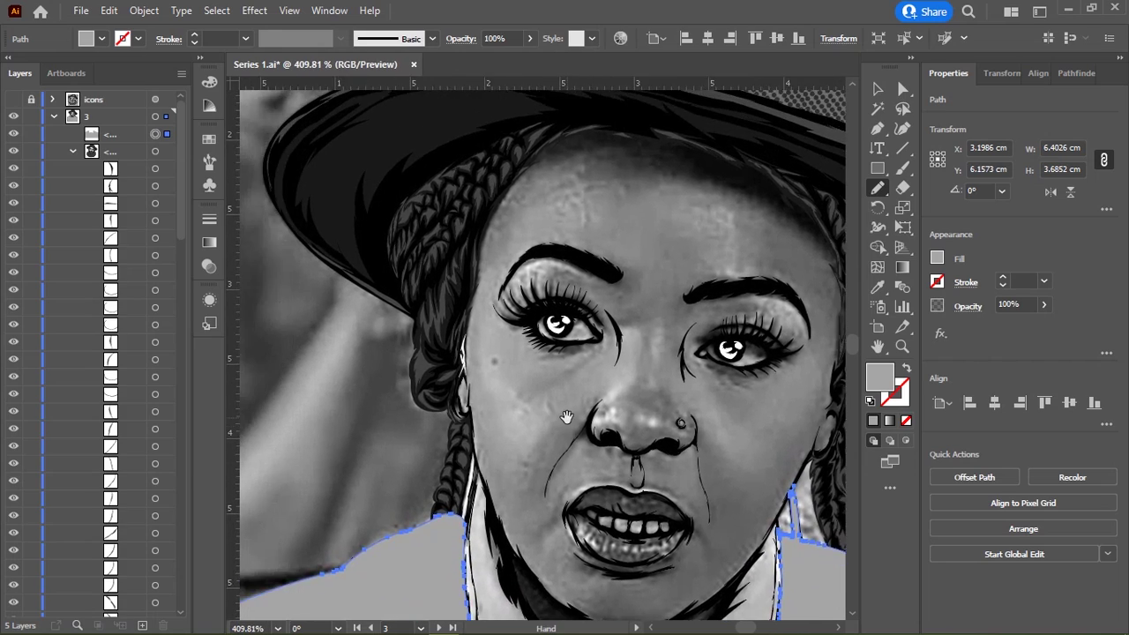
{"action": "key", "text": "a"}
{"action": "left_click", "coordinate": [430, 358]}
{"action": "scroll", "coordinate": [534, 334], "scroll_direction": "down", "scroll_amount": 1}
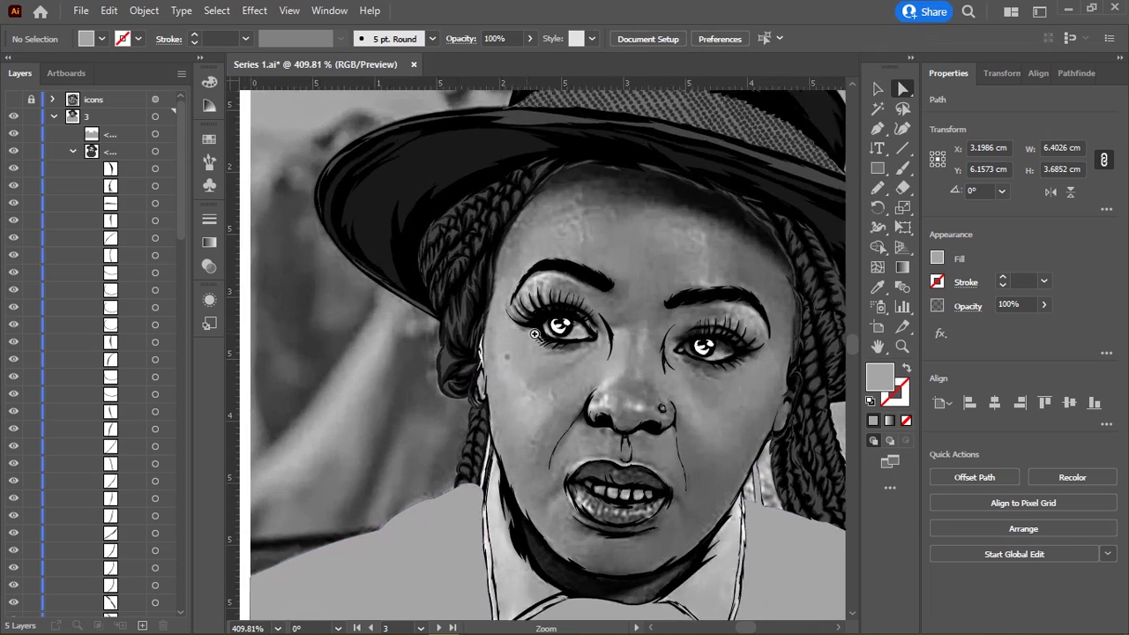
{"action": "scroll", "coordinate": [494, 335], "scroll_direction": "down", "scroll_amount": 2}
Step: Select the hat shape, then deselect it
{"action": "scroll", "coordinate": [670, 285], "scroll_direction": "up", "scroll_amount": 3}
{"action": "left_click", "coordinate": [744, 295]}
{"action": "scroll", "coordinate": [605, 272], "scroll_direction": "down", "scroll_amount": 4}
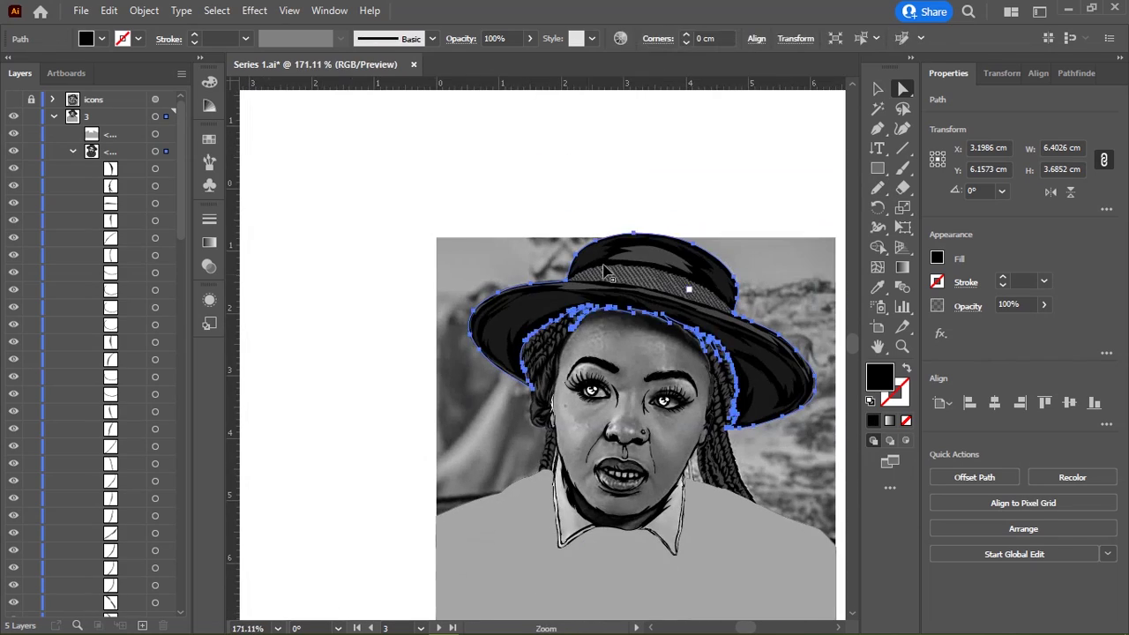
{"action": "left_click", "coordinate": [468, 209]}
{"action": "scroll", "coordinate": [595, 366], "scroll_direction": "up", "scroll_amount": 2}
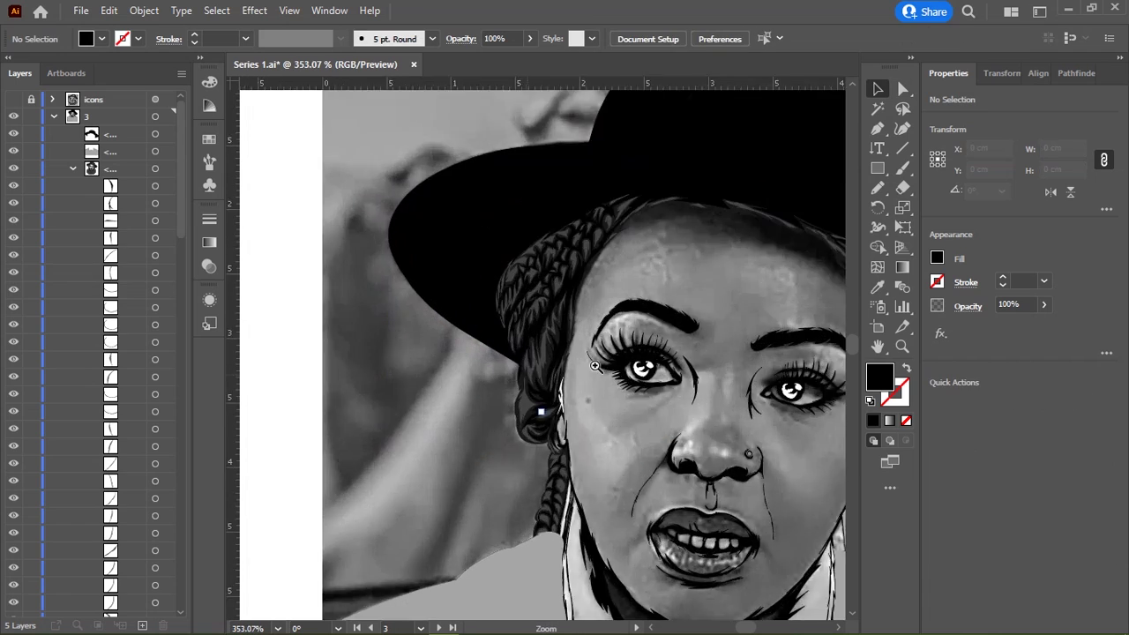
{"action": "scroll", "coordinate": [595, 366], "scroll_direction": "up", "scroll_amount": 5}
Step: Select the braid paths on both sides of the face with Direct Selection
{"action": "key", "text": "a"}
{"action": "left_click", "coordinate": [633, 402]}
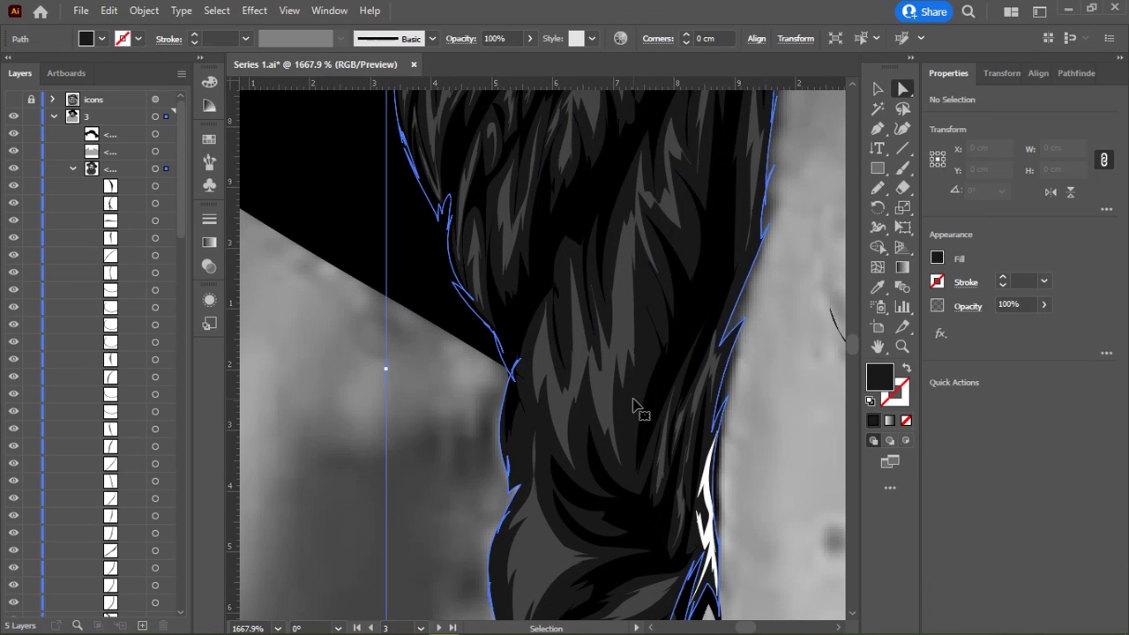
{"action": "scroll", "coordinate": [635, 403], "scroll_direction": "down", "scroll_amount": 2}
{"action": "scroll", "coordinate": [448, 272], "scroll_direction": "down", "scroll_amount": 3}
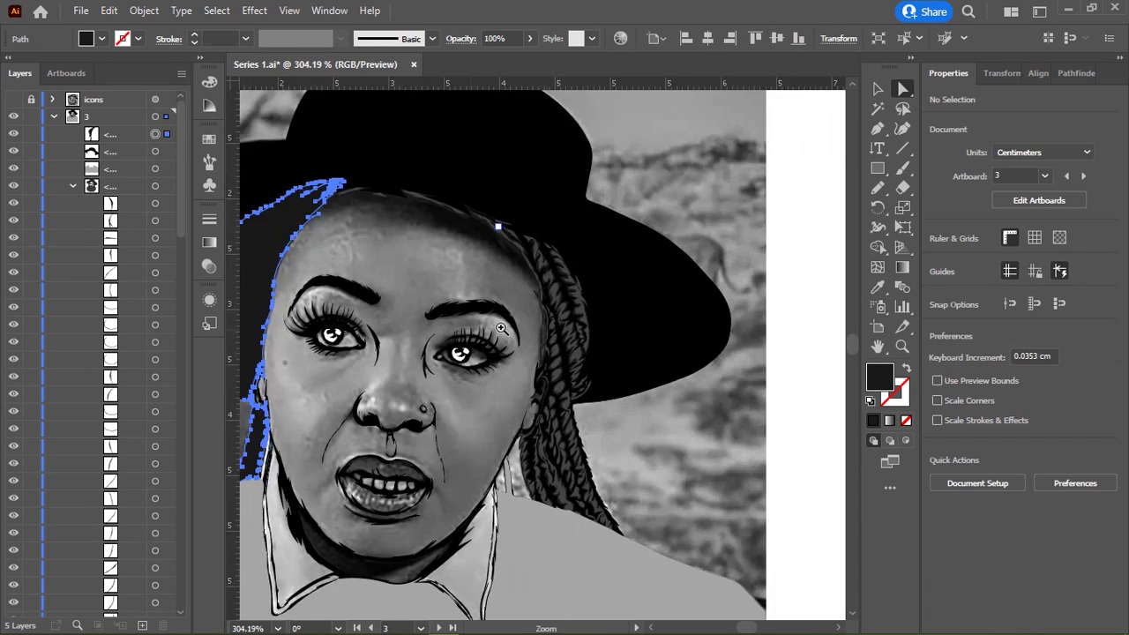
{"action": "scroll", "coordinate": [500, 328], "scroll_direction": "up", "scroll_amount": 5}
{"action": "left_click", "coordinate": [517, 403]}
{"action": "left_click", "coordinate": [479, 459]}
{"action": "scroll", "coordinate": [617, 390], "scroll_direction": "up", "scroll_amount": 3}
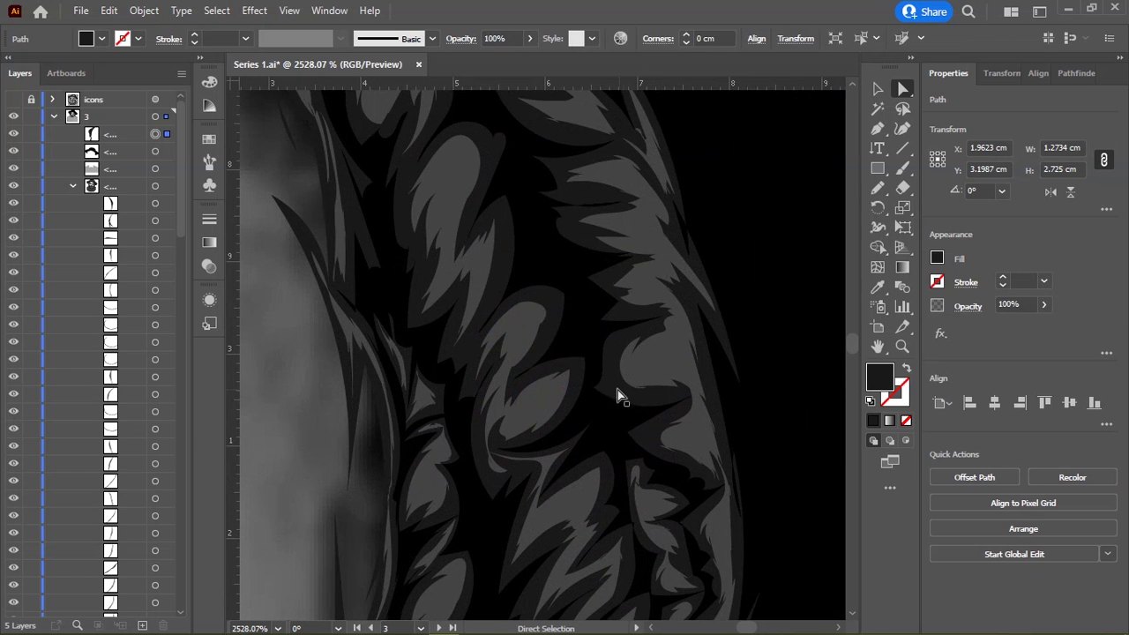
{"action": "scroll", "coordinate": [617, 390], "scroll_direction": "down", "scroll_amount": 3}
{"action": "scroll", "coordinate": [617, 390], "scroll_direction": "down", "scroll_amount": 3}
{"action": "left_click", "coordinate": [617, 390]}
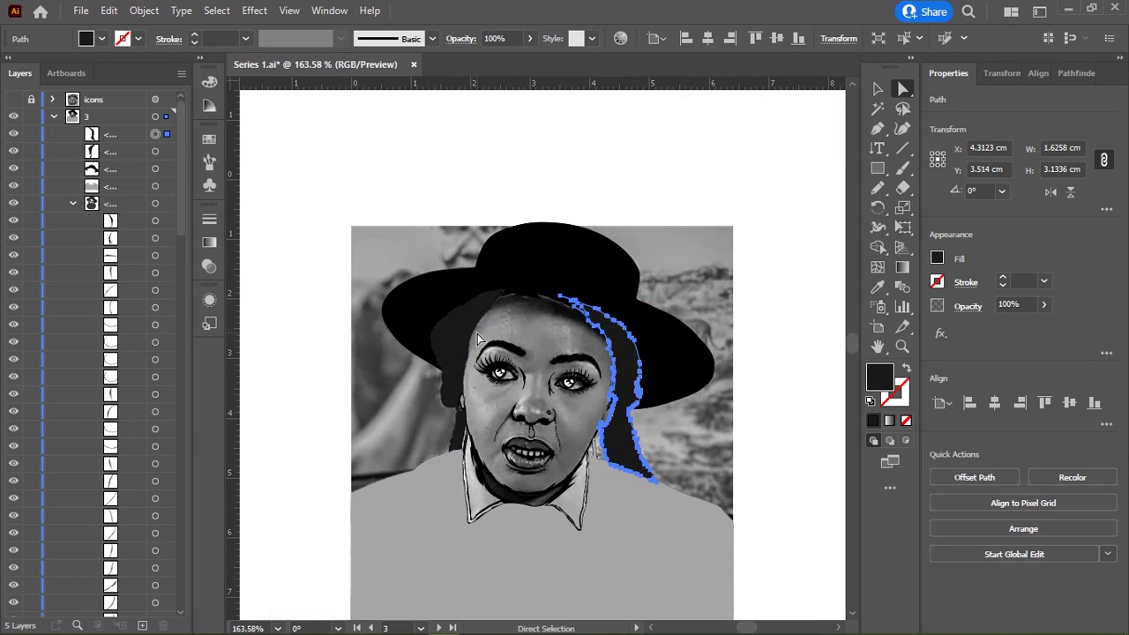
Step: Add the hair and hat shapes to the selection, then clear the selection
{"action": "key", "text": "v"}
{"action": "left_click", "coordinate": [494, 304], "text": "shift"}
{"action": "left_click", "coordinate": [544, 276], "text": "shift"}
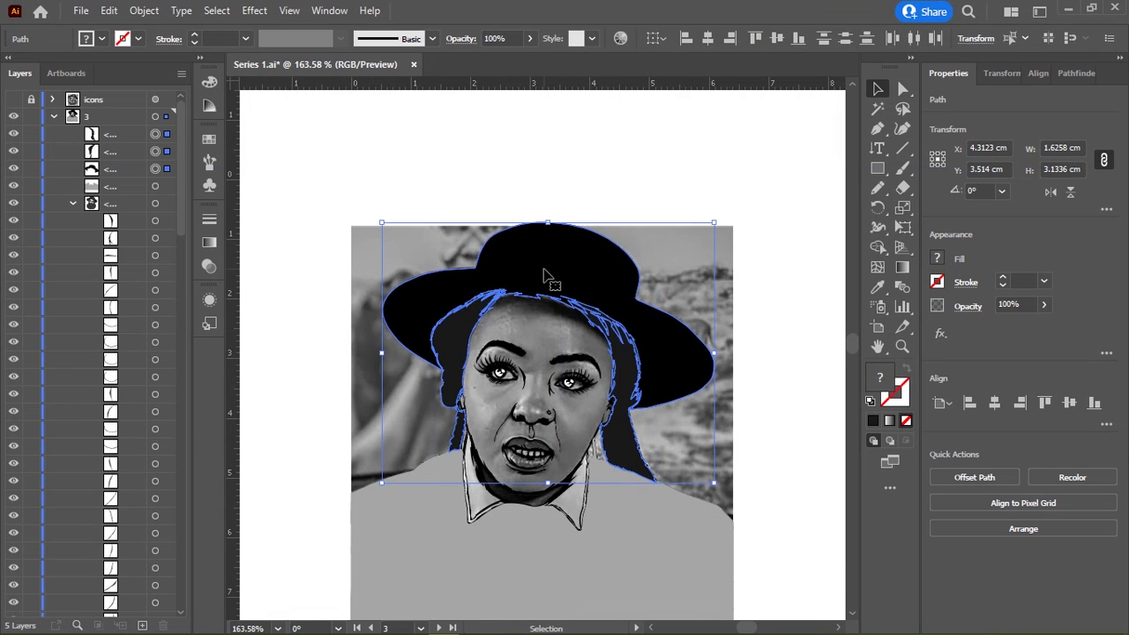
{"action": "left_click", "coordinate": [662, 383]}
{"action": "scroll", "coordinate": [662, 466], "scroll_direction": "up", "scroll_amount": 3}
{"action": "scroll", "coordinate": [575, 315], "scroll_direction": "up", "scroll_amount": 3}
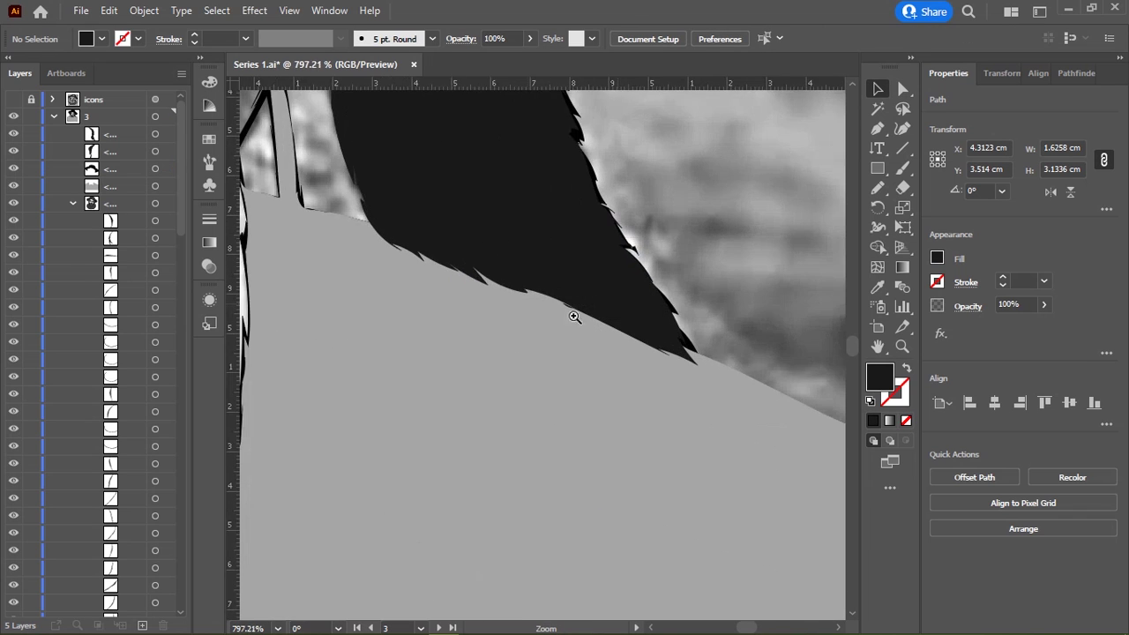
Step: Redraw the black hair shape's edge along the shoulder
{"action": "left_click_drag", "start_coordinate": [523, 275], "coordinate": [505, 231]}
{"action": "scroll", "coordinate": [387, 246], "scroll_direction": "up", "scroll_amount": 3}
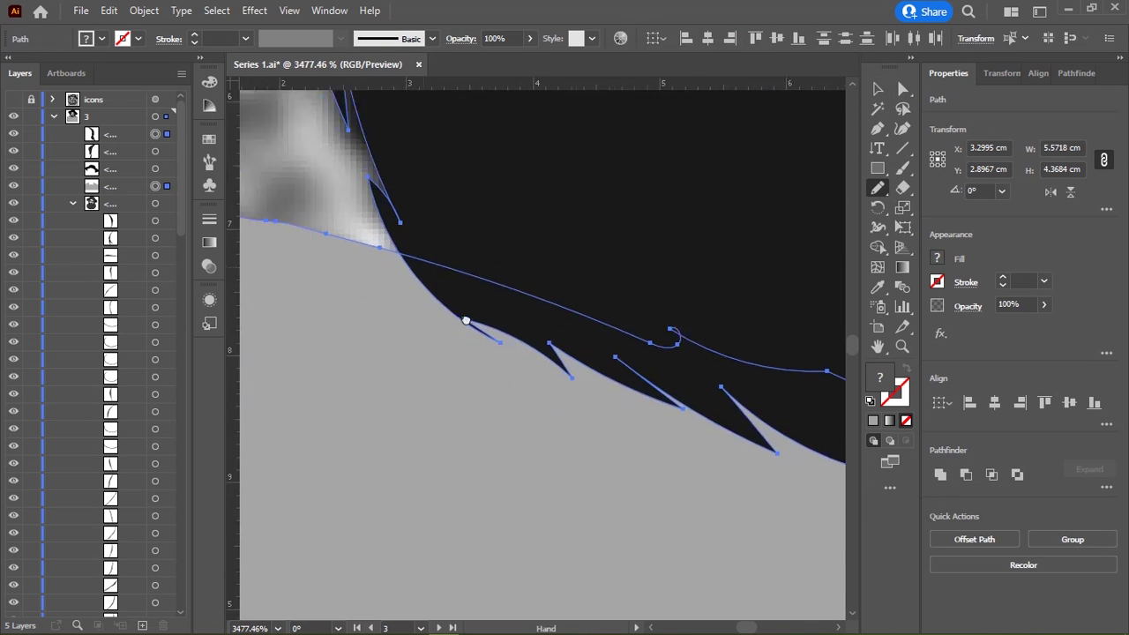
{"action": "mouse_move", "coordinate": [479, 287]}
{"action": "left_mouse_down"}
{"action": "mouse_move", "coordinate": [464, 247]}
{"action": "mouse_move", "coordinate": [592, 336]}
{"action": "left_mouse_up"}
{"action": "scroll", "coordinate": [655, 345], "scroll_direction": "up", "scroll_amount": 2}
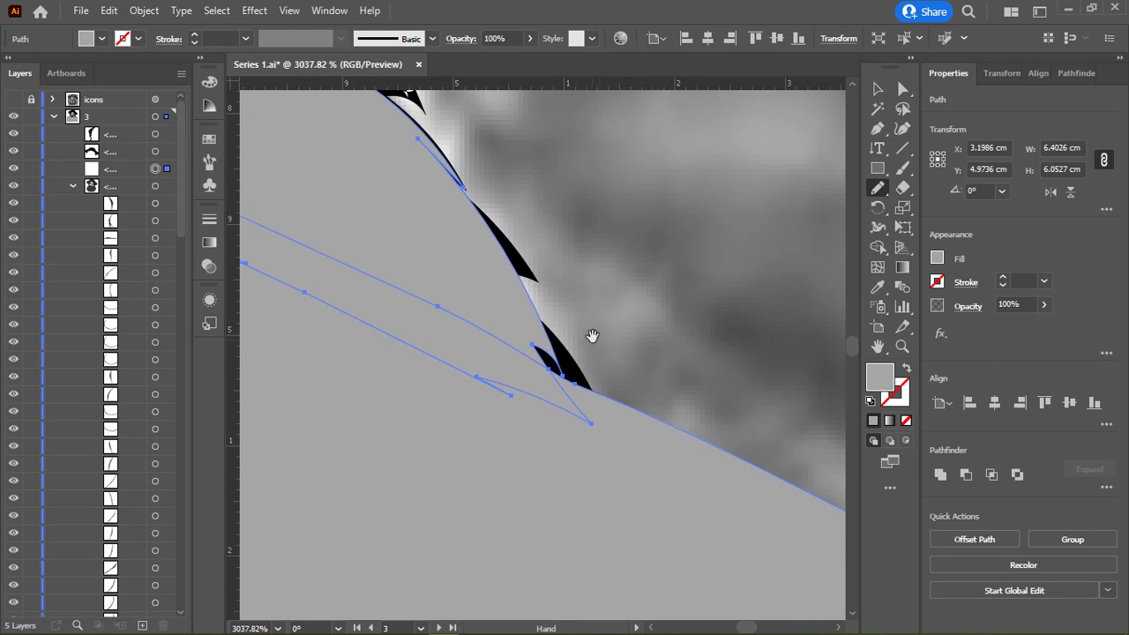
{"action": "left_click_drag", "start_coordinate": [593, 388], "coordinate": [671, 412]}
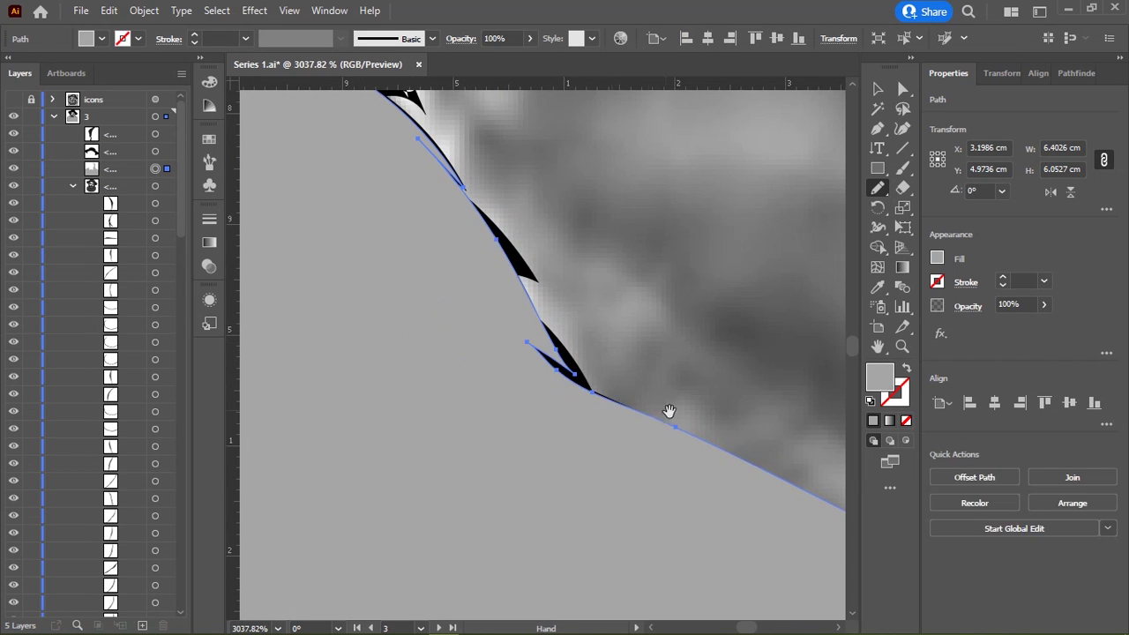
{"action": "scroll", "coordinate": [670, 411], "scroll_direction": "down", "scroll_amount": 2}
{"action": "scroll", "coordinate": [547, 365], "scroll_direction": "down", "scroll_amount": 2}
{"action": "scroll", "coordinate": [676, 333], "scroll_direction": "down", "scroll_amount": 1}
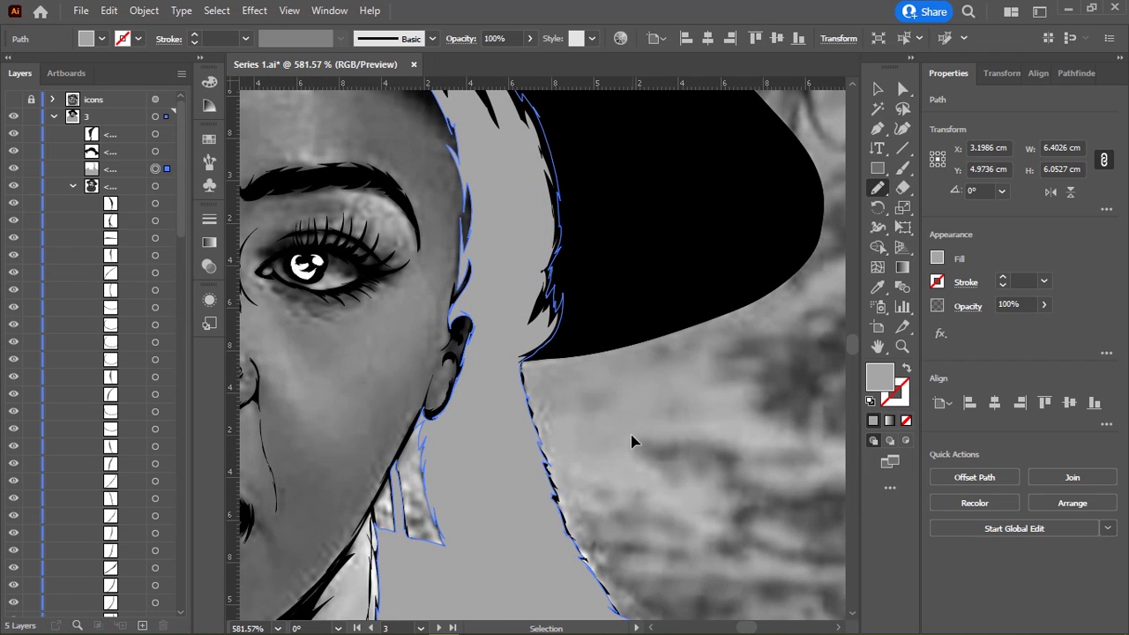
{"action": "key", "text": "ctrl+shift+a"}
{"action": "scroll", "coordinate": [617, 277], "scroll_direction": "down", "scroll_amount": 2}
{"action": "scroll", "coordinate": [609, 282], "scroll_direction": "left", "scroll_amount": 2}
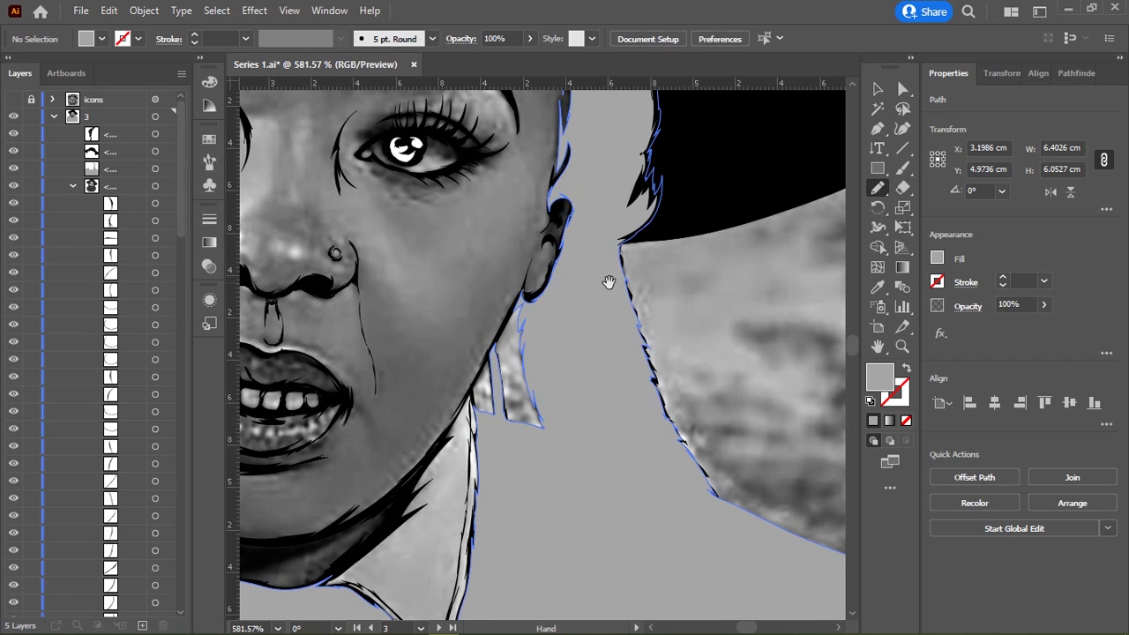
{"action": "scroll", "coordinate": [476, 220], "scroll_direction": "up", "scroll_amount": 5}
{"action": "scroll", "coordinate": [494, 216], "scroll_direction": "left", "scroll_amount": 4}
{"action": "scroll", "coordinate": [529, 207], "scroll_direction": "down", "scroll_amount": 5}
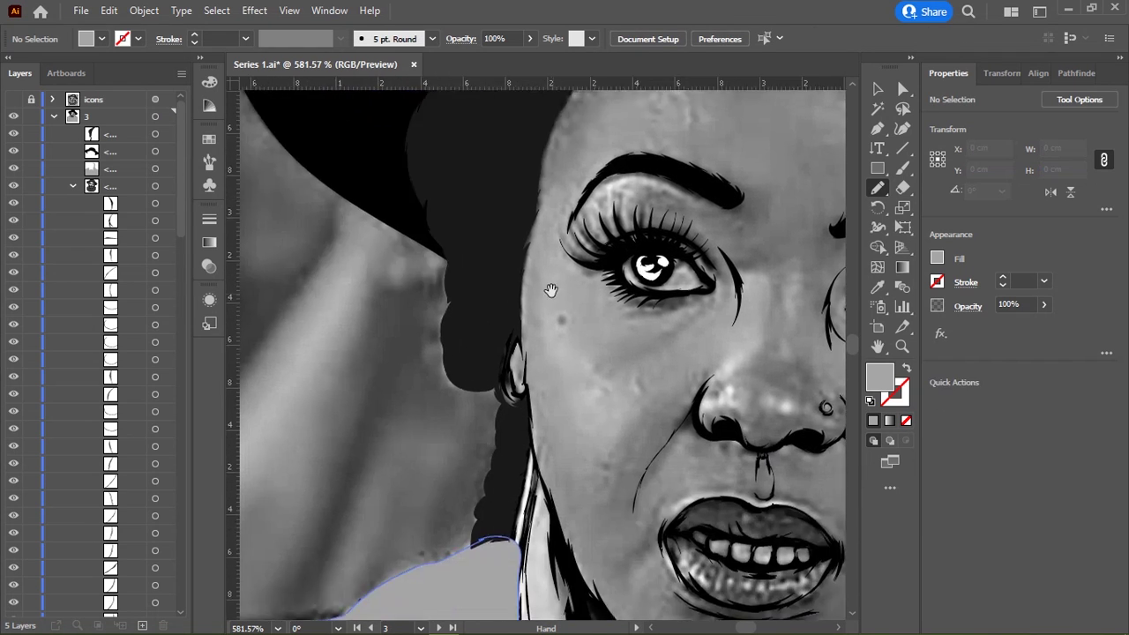
{"action": "scroll", "coordinate": [554, 196], "scroll_direction": "down", "scroll_amount": 4}
Step: Combine the black hair and grey shirt shapes into one compound path with Ctrl+8
{"action": "left_click", "coordinate": [533, 207], "text": "ctrl"}
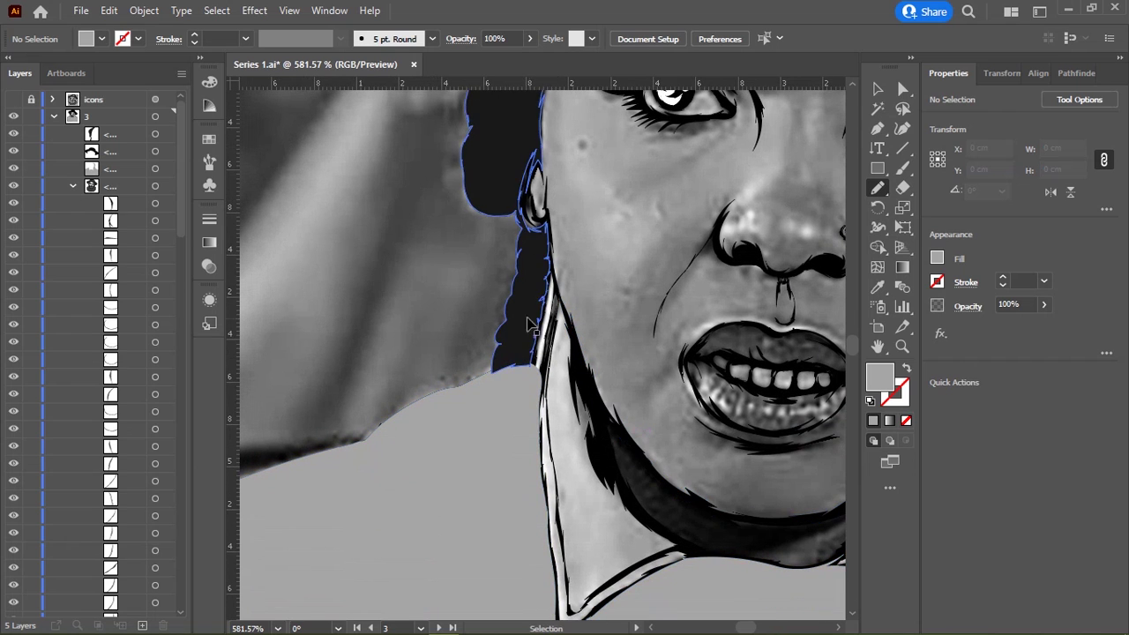
{"action": "left_click", "coordinate": [479, 432], "text": "shift"}
{"action": "scroll", "coordinate": [479, 428], "scroll_direction": "down", "scroll_amount": 2}
{"action": "scroll", "coordinate": [494, 388], "scroll_direction": "up", "scroll_amount": 5}
{"action": "scroll", "coordinate": [505, 365], "scroll_direction": "up", "scroll_amount": 2}
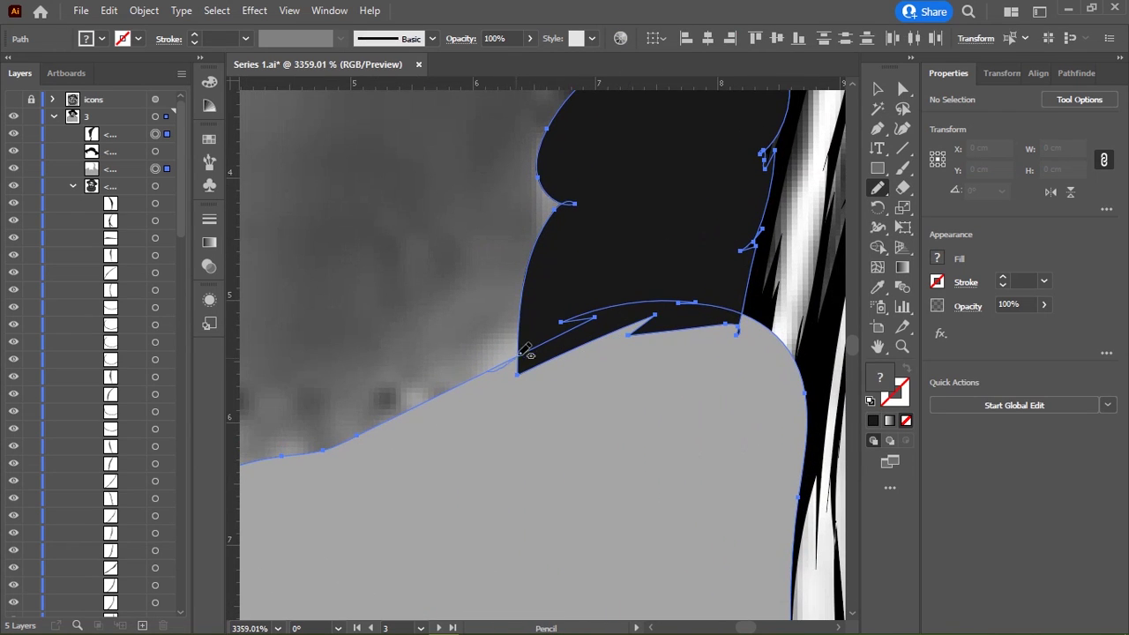
{"action": "key", "text": "ctrl+8"}
Step: Zoom out and pan to bring the face and mouth area into view
{"action": "scroll", "coordinate": [644, 300], "scroll_direction": "right", "scroll_amount": 3}
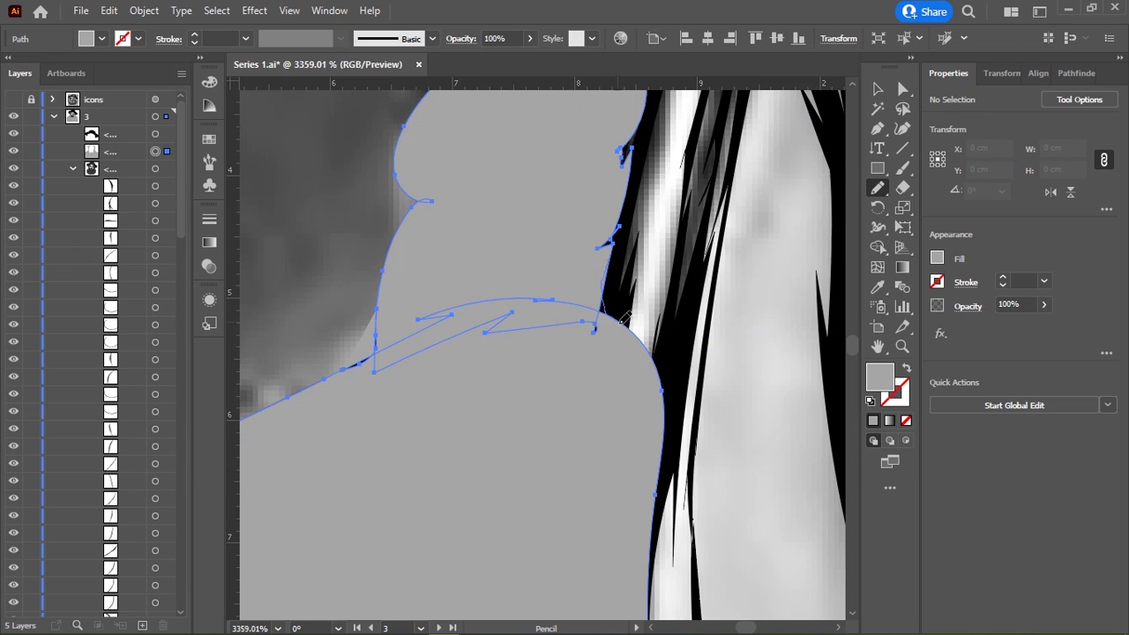
{"action": "left_click", "coordinate": [595, 303], "text": "ctrl+alt"}
{"action": "left_click", "coordinate": [620, 355], "text": "ctrl+alt"}
{"action": "left_click", "coordinate": [433, 446], "text": "ctrl+alt"}
{"action": "left_click", "coordinate": [503, 304], "text": "ctrl+alt"}
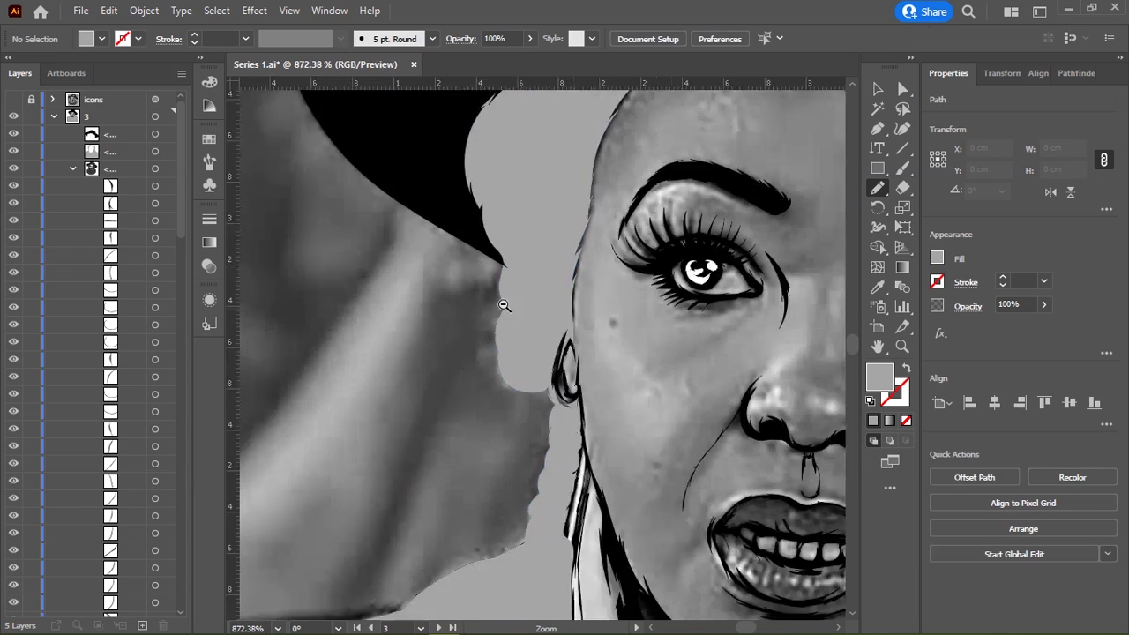
{"action": "scroll", "coordinate": [503, 305], "scroll_direction": "down", "scroll_amount": 3}
{"action": "scroll", "coordinate": [529, 265], "scroll_direction": "up", "scroll_amount": 2}
{"action": "mouse_move", "coordinate": [585, 307]}
{"action": "left_mouse_down"}
{"action": "mouse_move", "coordinate": [543, 340]}
{"action": "mouse_move", "coordinate": [527, 327]}
{"action": "left_mouse_up"}
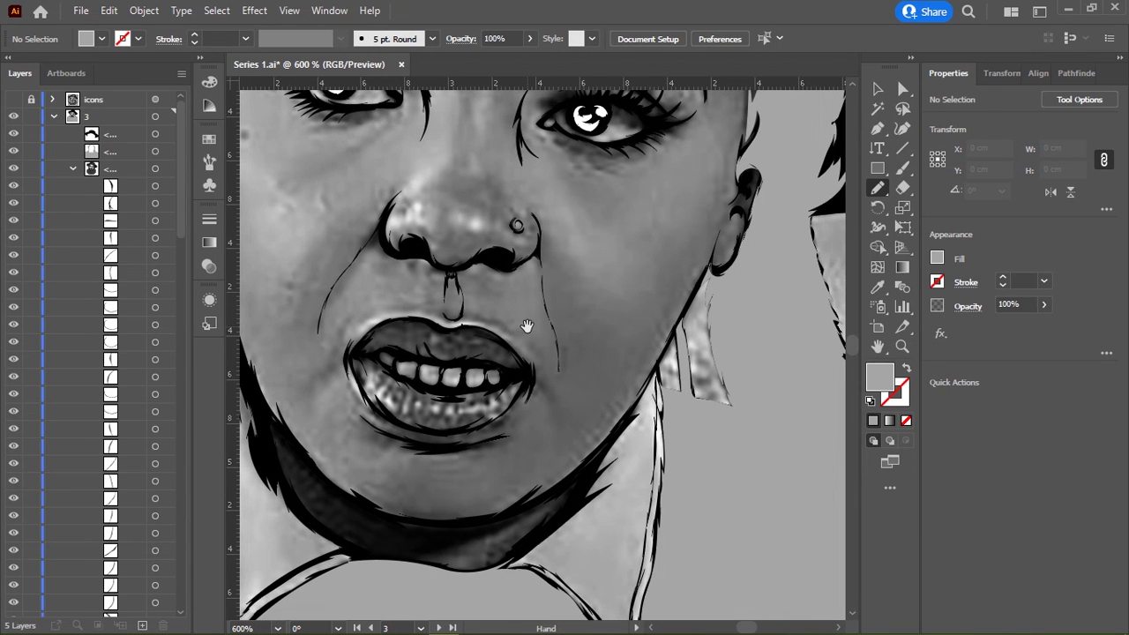
{"action": "scroll", "coordinate": [527, 327], "scroll_direction": "down", "scroll_amount": 2}
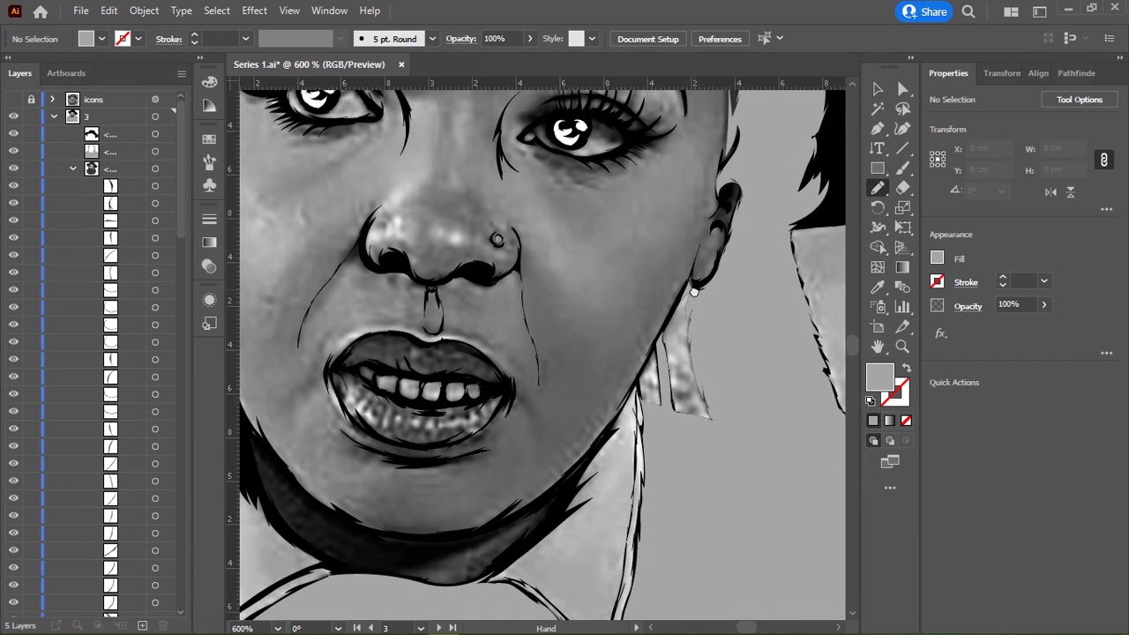
{"action": "scroll", "coordinate": [668, 298], "scroll_direction": "down", "scroll_amount": 2}
{"action": "scroll", "coordinate": [574, 276], "scroll_direction": "down", "scroll_amount": 2}
{"action": "scroll", "coordinate": [574, 276], "scroll_direction": "down", "scroll_amount": 2}
Step: Direct-select the hat, hair and outline paths and inspect the hairline and silhouette edge
{"action": "key", "text": "a"}
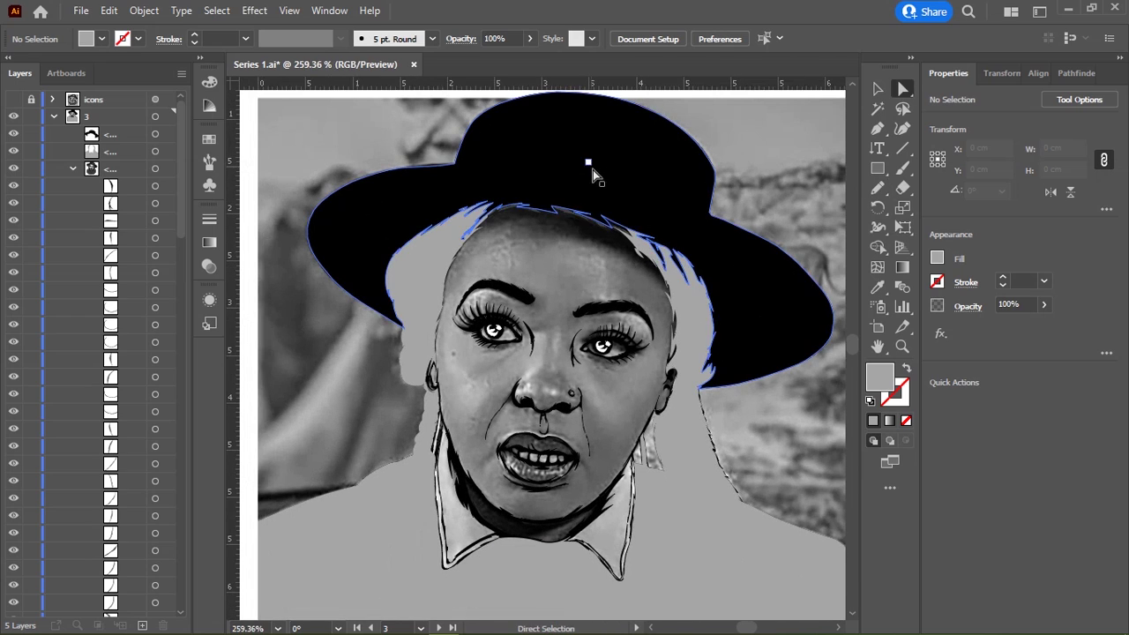
{"action": "left_click_drag", "start_coordinate": [592, 169], "coordinate": [697, 333]}
{"action": "scroll", "coordinate": [697, 333], "scroll_direction": "up", "scroll_amount": 3}
{"action": "scroll", "coordinate": [615, 335], "scroll_direction": "up", "scroll_amount": 3}
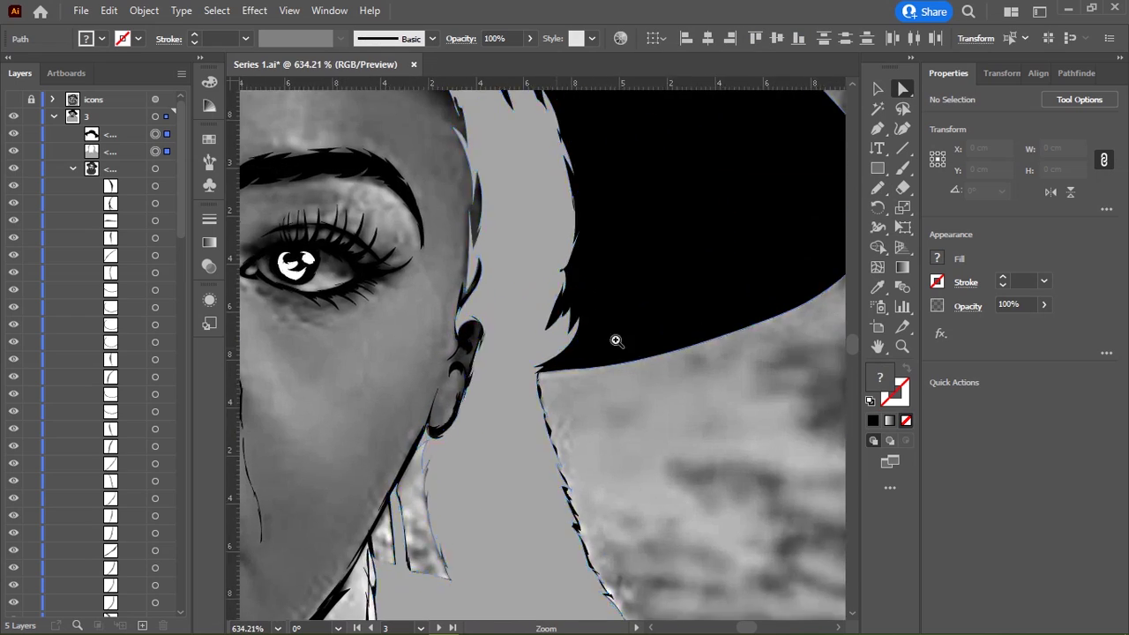
{"action": "scroll", "coordinate": [691, 327], "scroll_direction": "up", "scroll_amount": 3}
{"action": "left_click_drag", "start_coordinate": [644, 346], "coordinate": [590, 209]}
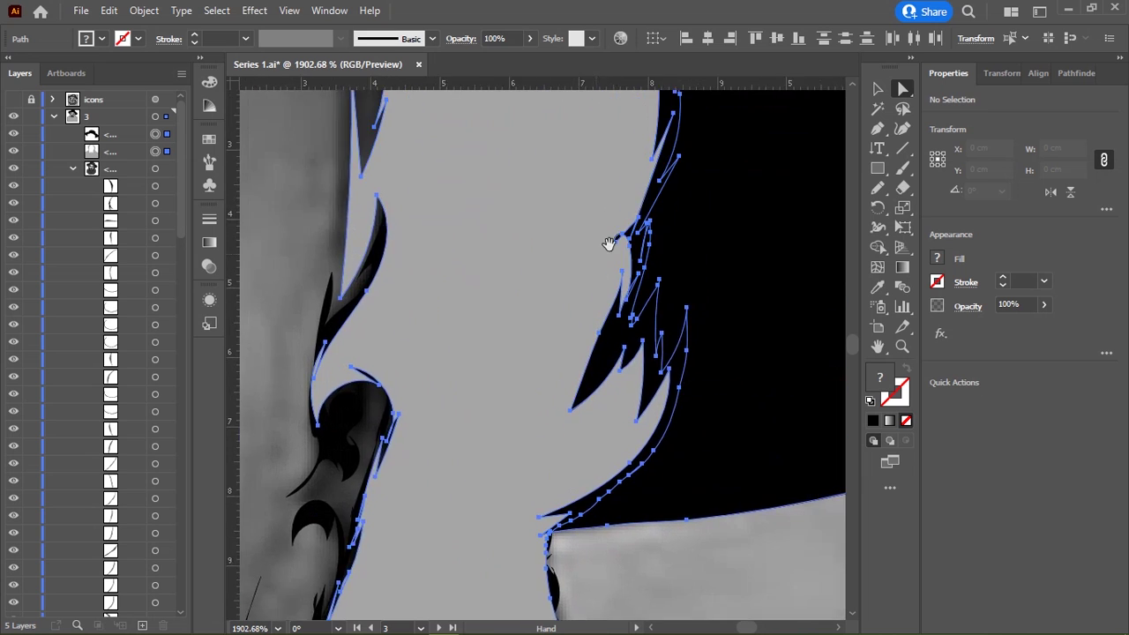
{"action": "scroll", "coordinate": [567, 203], "scroll_direction": "up", "scroll_amount": 2}
{"action": "left_click_drag", "start_coordinate": [439, 586], "coordinate": [546, 207]}
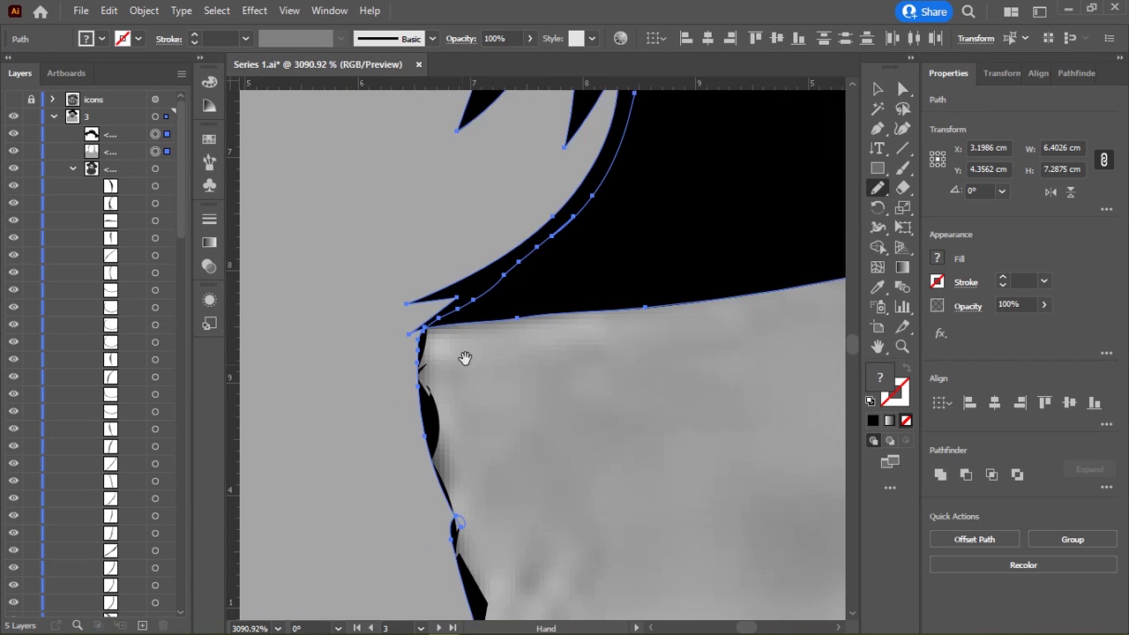
{"action": "left_click_drag", "start_coordinate": [465, 357], "coordinate": [471, 299]}
{"action": "scroll", "coordinate": [609, 270], "scroll_direction": "down", "scroll_amount": 5}
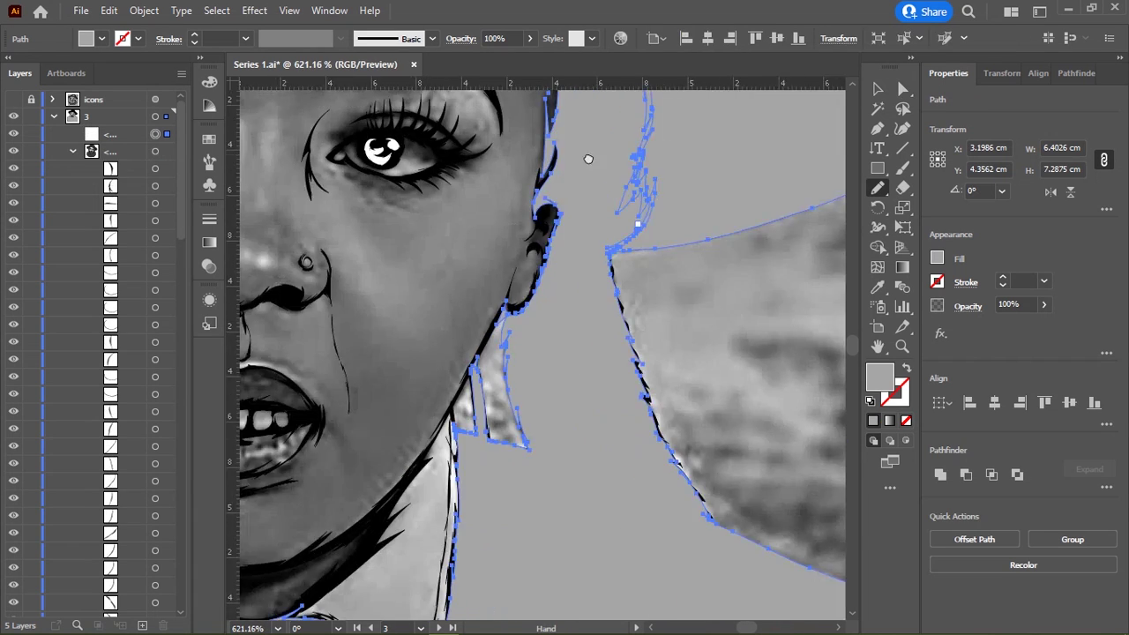
{"action": "left_click_drag", "start_coordinate": [585, 156], "coordinate": [617, 360]}
{"action": "scroll", "coordinate": [584, 241], "scroll_direction": "up", "scroll_amount": 2}
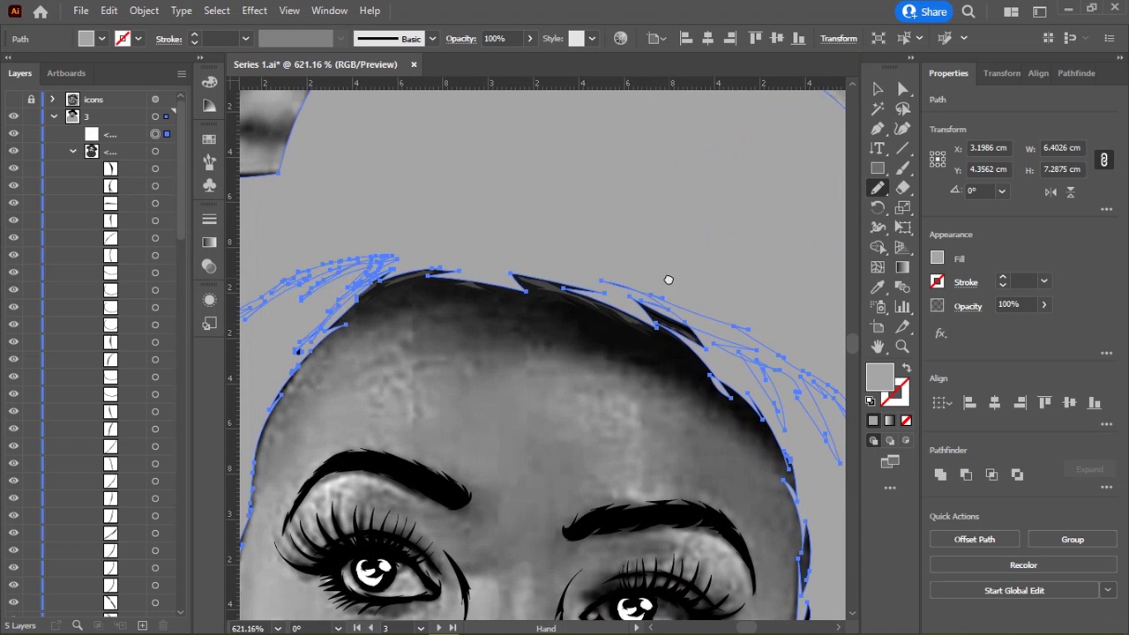
{"action": "scroll", "coordinate": [668, 279], "scroll_direction": "up", "scroll_amount": 2}
{"action": "mouse_move", "coordinate": [609, 256]}
{"action": "left_mouse_down"}
{"action": "mouse_move", "coordinate": [585, 164]}
{"action": "mouse_move", "coordinate": [716, 367]}
{"action": "left_mouse_up"}
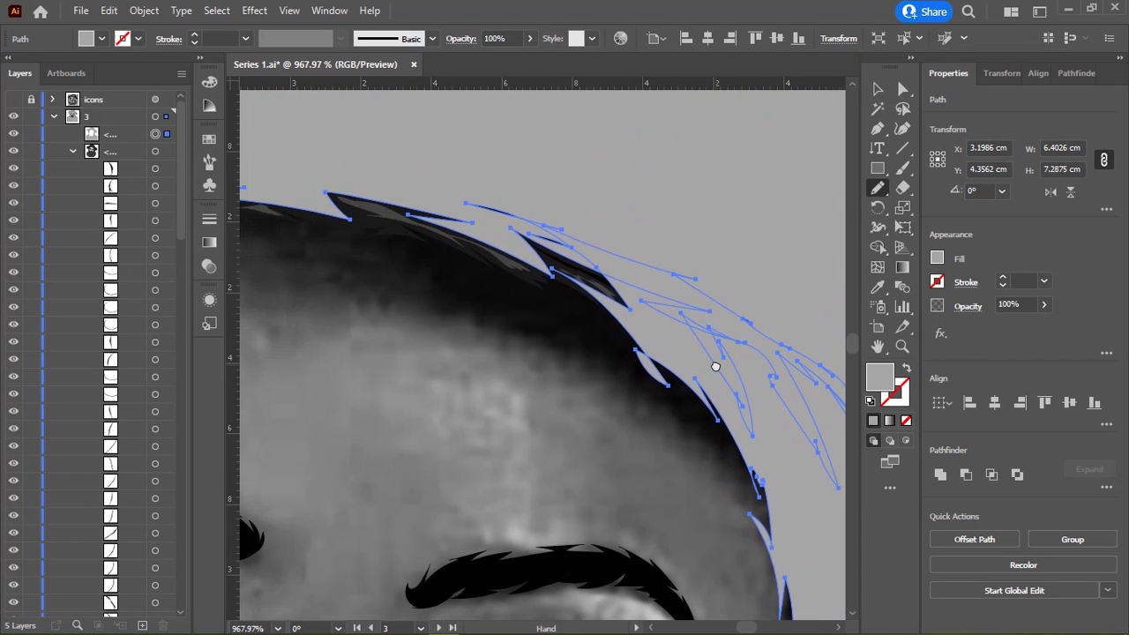
{"action": "scroll", "coordinate": [731, 309], "scroll_direction": "down", "scroll_amount": 3}
{"action": "mouse_move", "coordinate": [688, 252]}
{"action": "left_mouse_down"}
{"action": "mouse_move", "coordinate": [605, 194]}
{"action": "mouse_move", "coordinate": [655, 282]}
{"action": "left_mouse_up"}
{"action": "scroll", "coordinate": [708, 266], "scroll_direction": "up", "scroll_amount": 2}
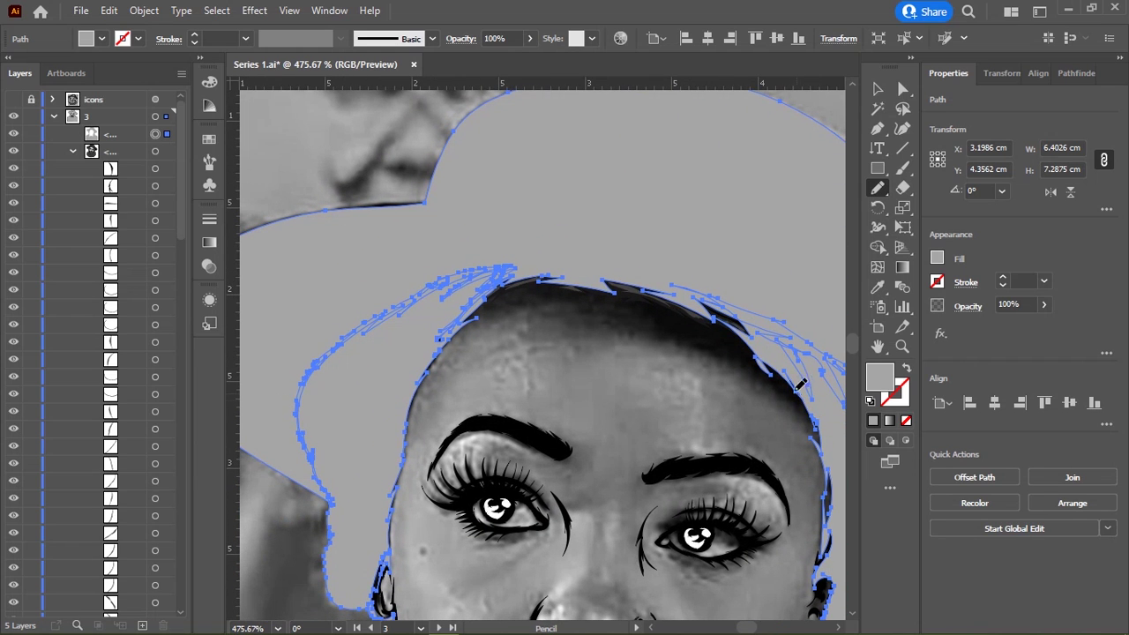
{"action": "scroll", "coordinate": [663, 284], "scroll_direction": "down", "scroll_amount": 2}
{"action": "mouse_move", "coordinate": [618, 300]}
{"action": "left_mouse_down"}
{"action": "mouse_move", "coordinate": [529, 336]}
{"action": "mouse_move", "coordinate": [436, 456]}
{"action": "left_mouse_up"}
{"action": "scroll", "coordinate": [500, 333], "scroll_direction": "up", "scroll_amount": 2}
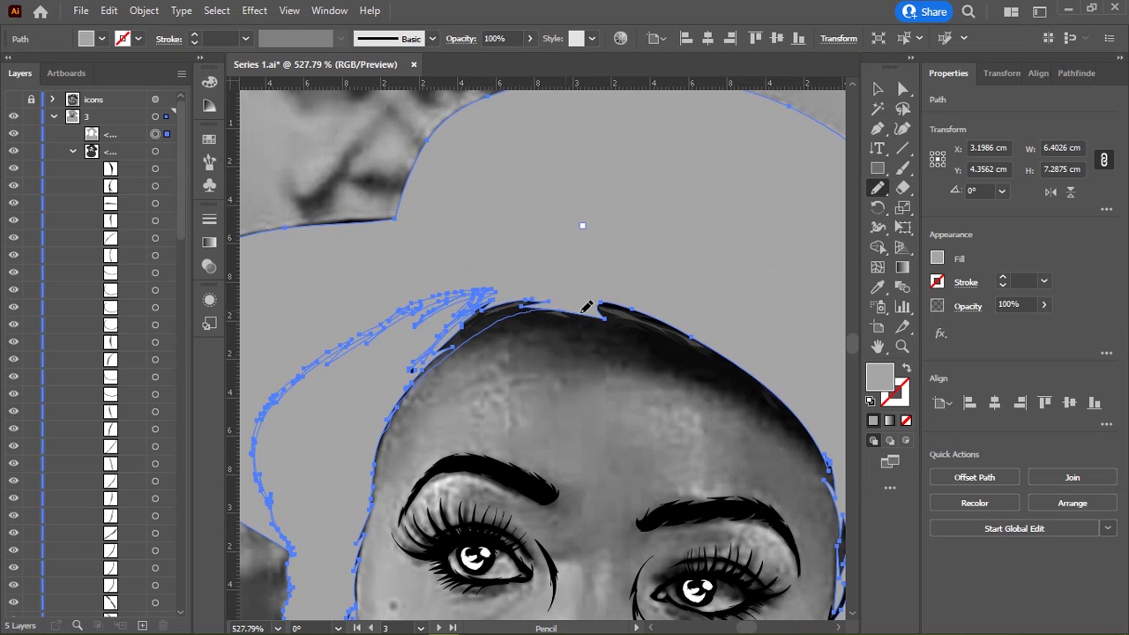
{"action": "scroll", "coordinate": [595, 323], "scroll_direction": "up", "scroll_amount": 1}
{"action": "scroll", "coordinate": [365, 411], "scroll_direction": "up", "scroll_amount": 5}
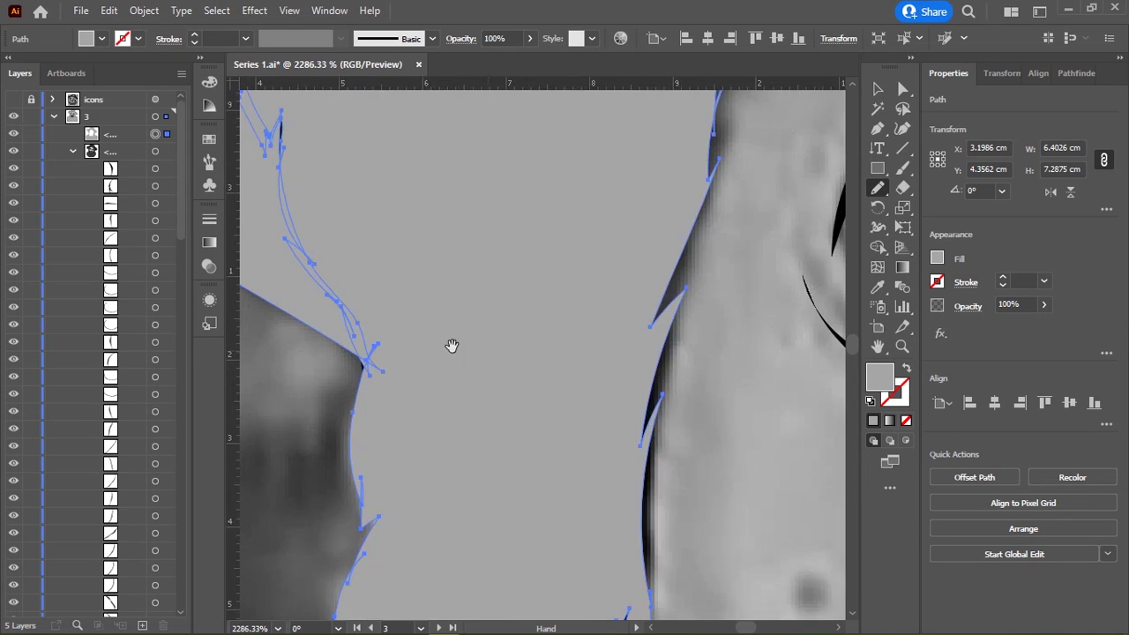
{"action": "left_click_drag", "start_coordinate": [452, 345], "coordinate": [562, 318]}
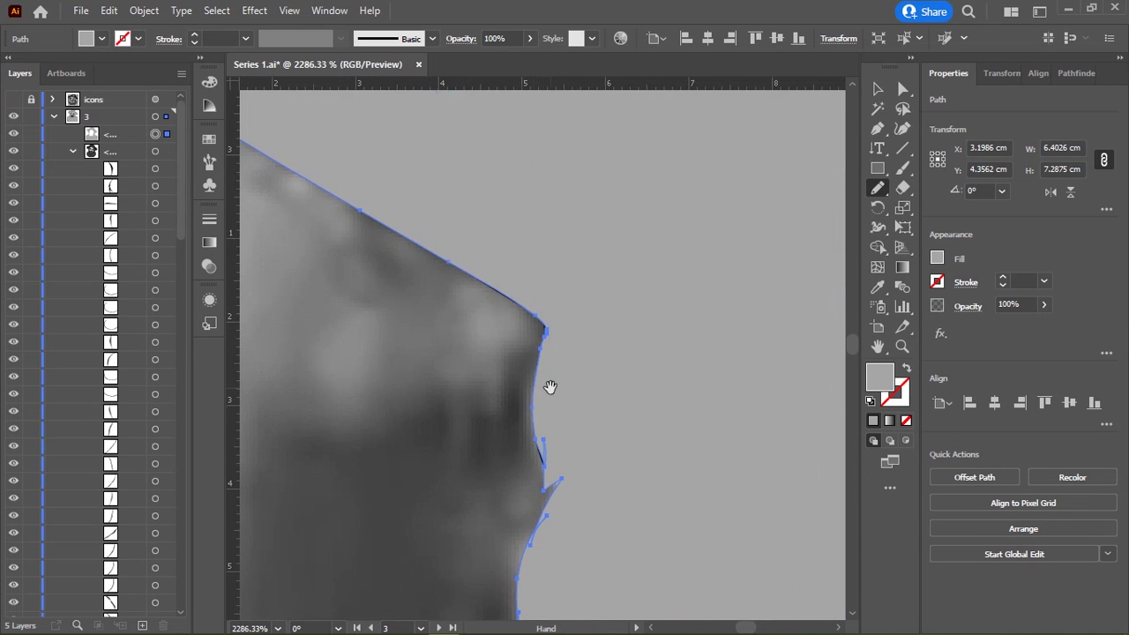
{"action": "scroll", "coordinate": [747, 323], "scroll_direction": "down", "scroll_amount": 3}
{"action": "scroll", "coordinate": [612, 320], "scroll_direction": "down", "scroll_amount": 2}
{"action": "scroll", "coordinate": [571, 295], "scroll_direction": "down", "scroll_amount": 2}
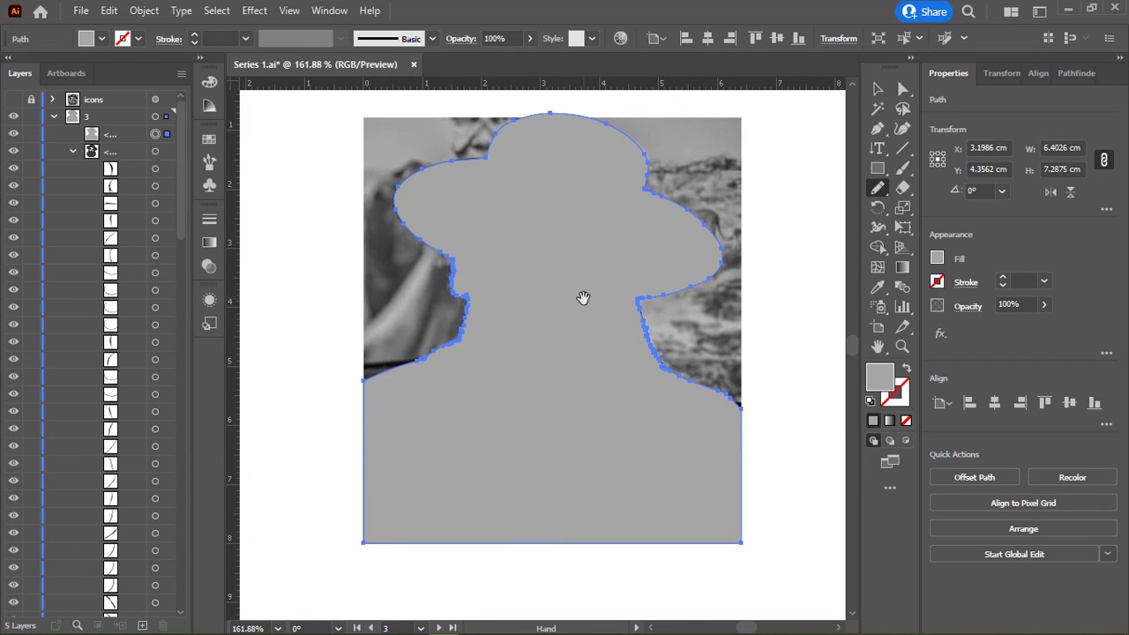
Step: Select the grey silhouette and hide it to reveal the reference photo
{"action": "key", "text": "v"}
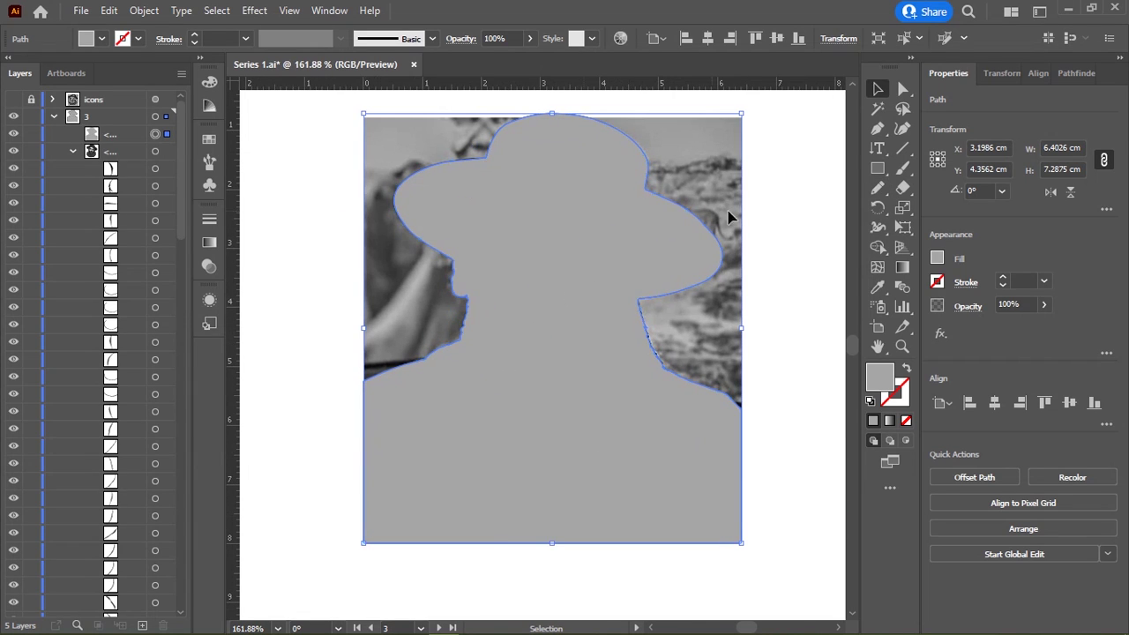
{"action": "left_click", "coordinate": [732, 215]}
{"action": "left_click", "coordinate": [576, 315]}
{"action": "left_click", "coordinate": [13, 102]}
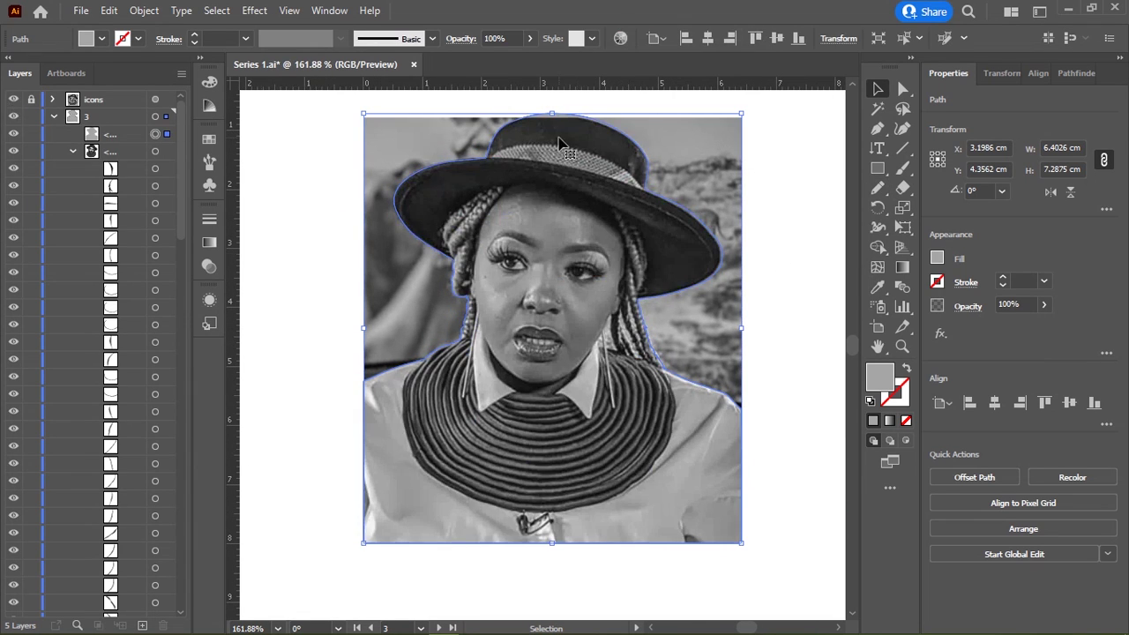
{"action": "scroll", "coordinate": [459, 332], "scroll_direction": "up", "scroll_amount": 2}
{"action": "scroll", "coordinate": [458, 332], "scroll_direction": "up", "scroll_amount": 3}
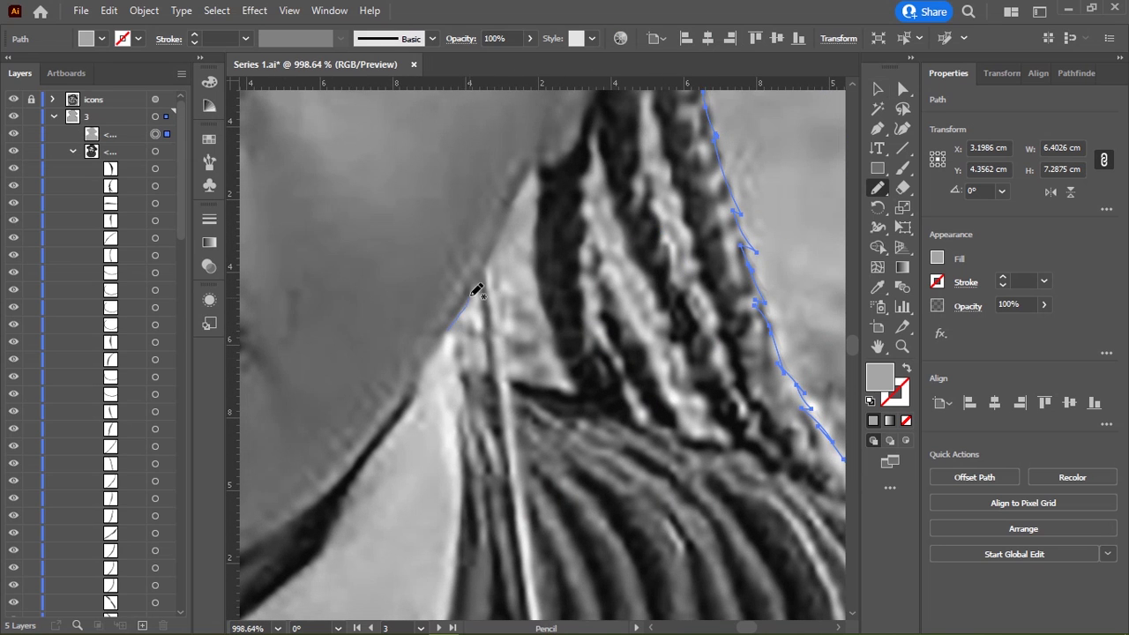
Step: Draw a small piece along the braid by the neck and fill it black
{"action": "left_click_drag", "start_coordinate": [458, 331], "coordinate": [452, 326]}
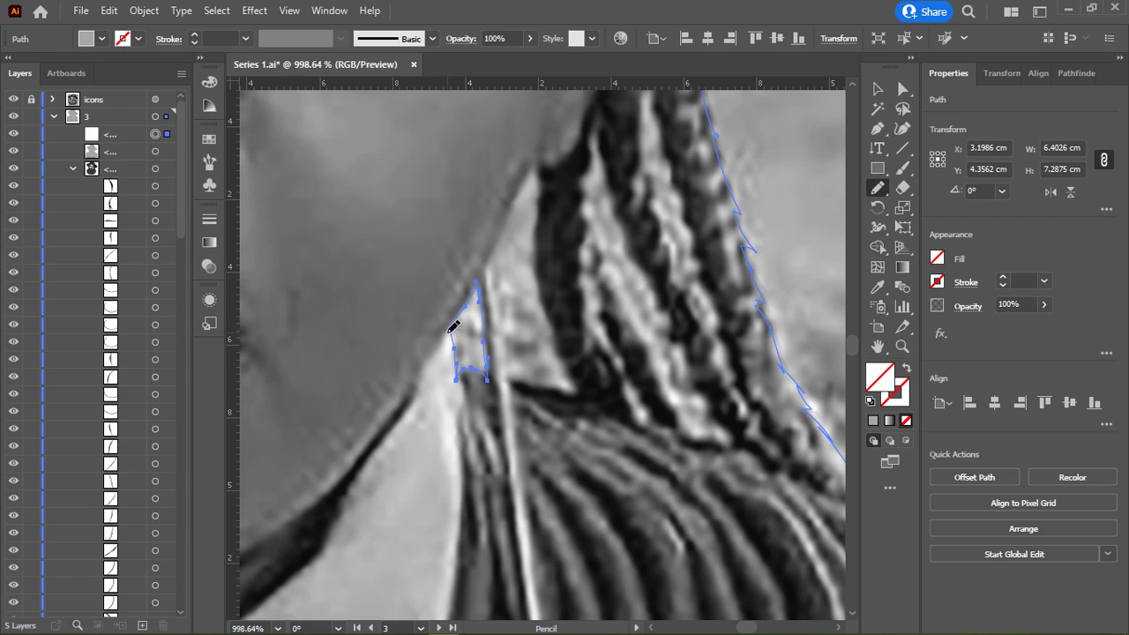
{"action": "left_click", "coordinate": [873, 423]}
{"action": "left_click", "coordinate": [248, 100]}
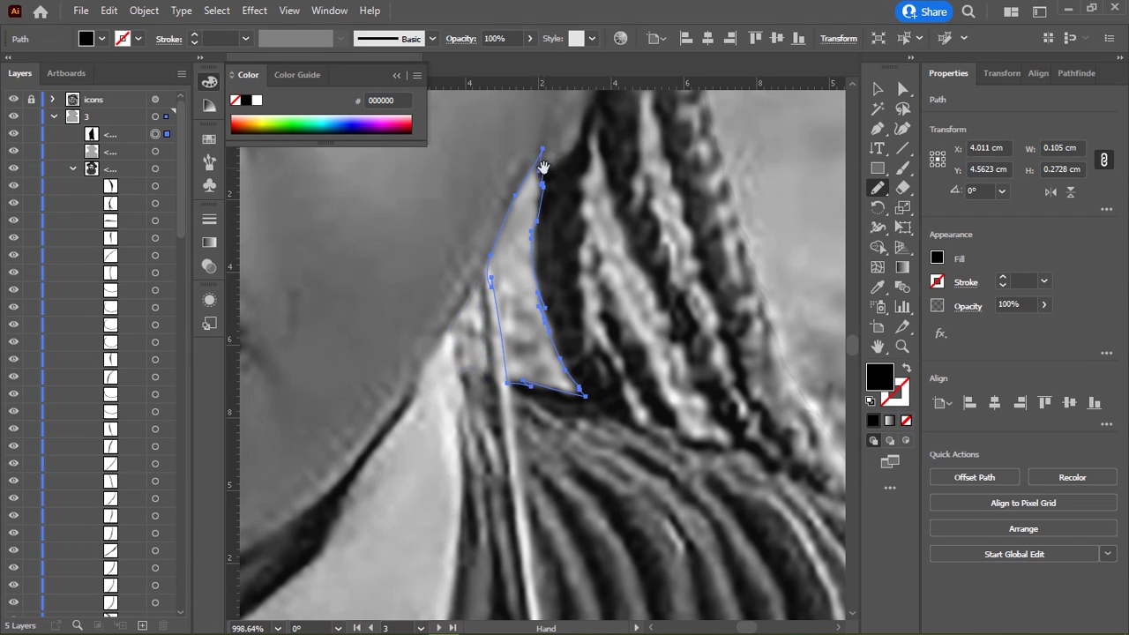
{"action": "scroll", "coordinate": [564, 247], "scroll_direction": "down", "scroll_amount": 5}
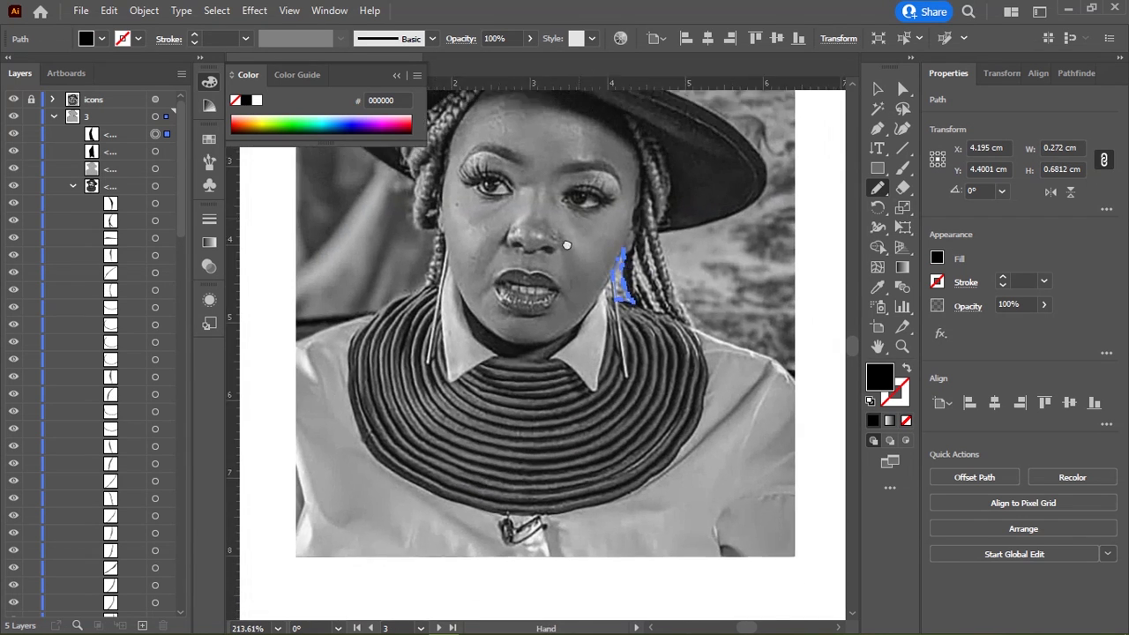
{"action": "left_click_drag", "start_coordinate": [567, 245], "coordinate": [593, 347]}
Step: Show the silhouette again and merge the small black piece into it with Shape Builder
{"action": "left_click", "coordinate": [9, 107]}
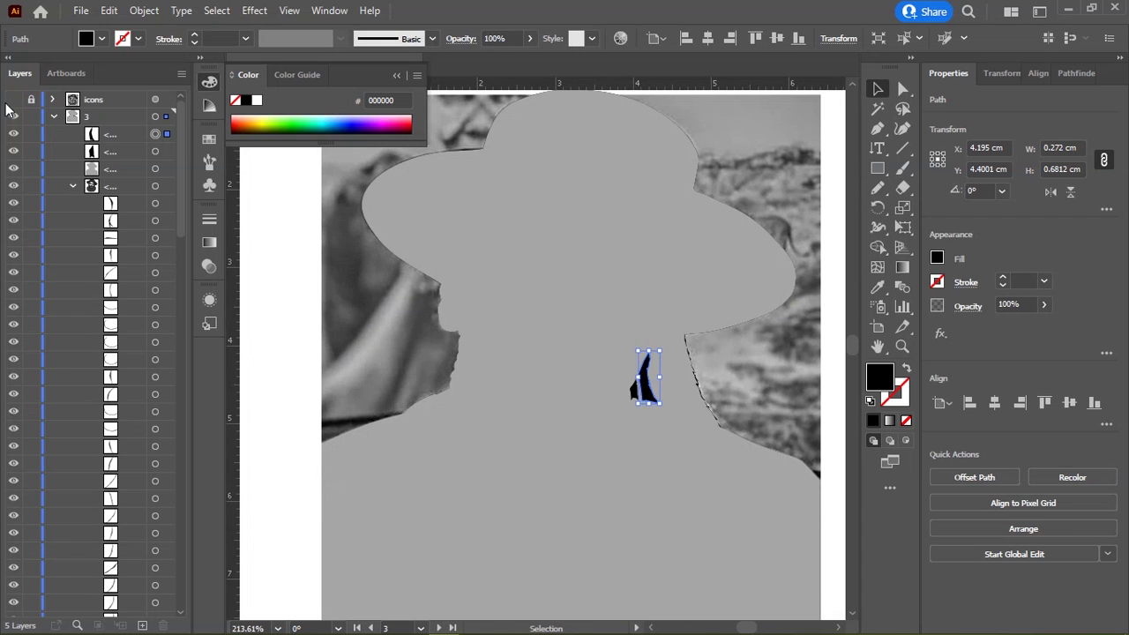
{"action": "scroll", "coordinate": [550, 335], "scroll_direction": "down", "scroll_amount": 2}
{"action": "scroll", "coordinate": [724, 373], "scroll_direction": "up", "scroll_amount": 4}
{"action": "scroll", "coordinate": [591, 406], "scroll_direction": "down", "scroll_amount": 3}
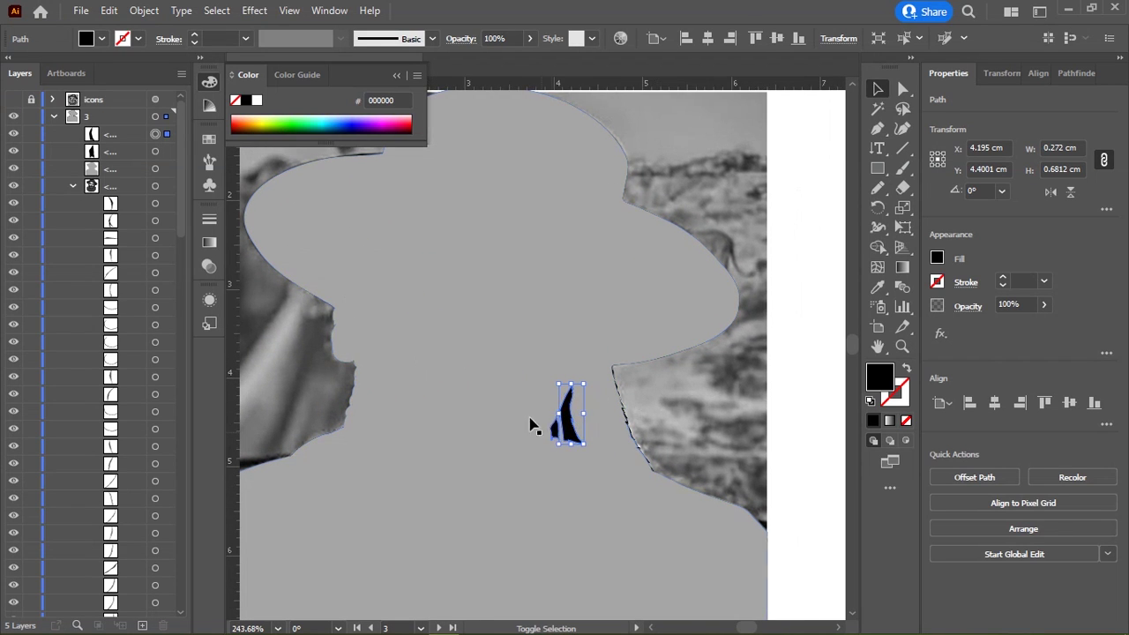
{"action": "left_click", "coordinate": [642, 429], "text": "shift"}
{"action": "key", "text": "shift+m"}
{"action": "scroll", "coordinate": [659, 384], "scroll_direction": "up", "scroll_amount": 3}
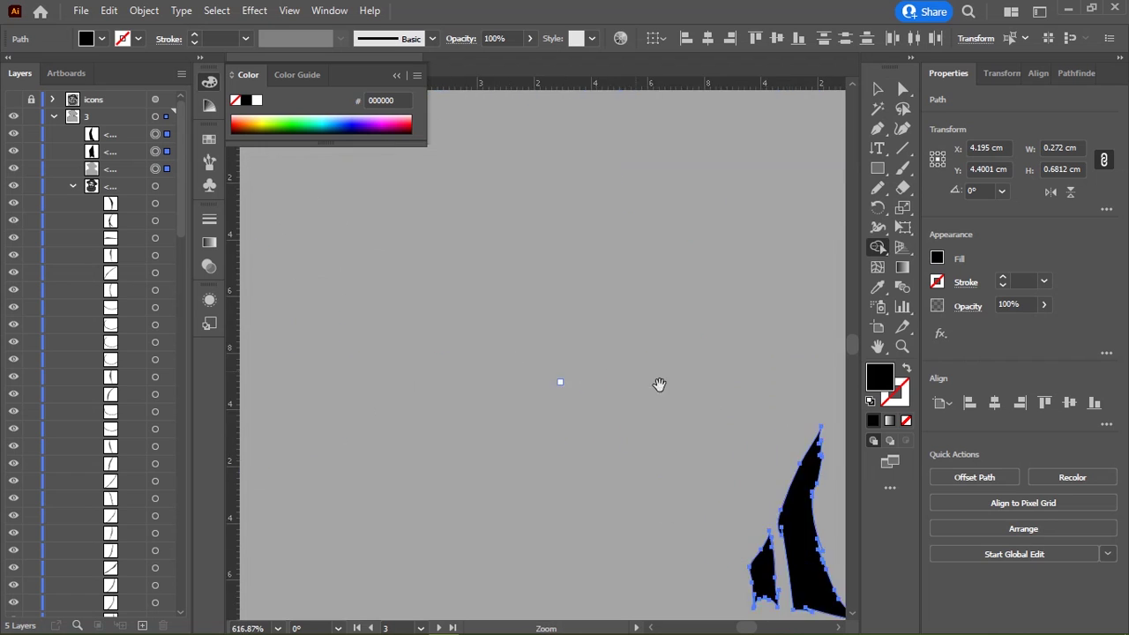
{"action": "left_click_drag", "start_coordinate": [659, 384], "coordinate": [507, 214]}
{"action": "scroll", "coordinate": [620, 312], "scroll_direction": "up", "scroll_amount": 3}
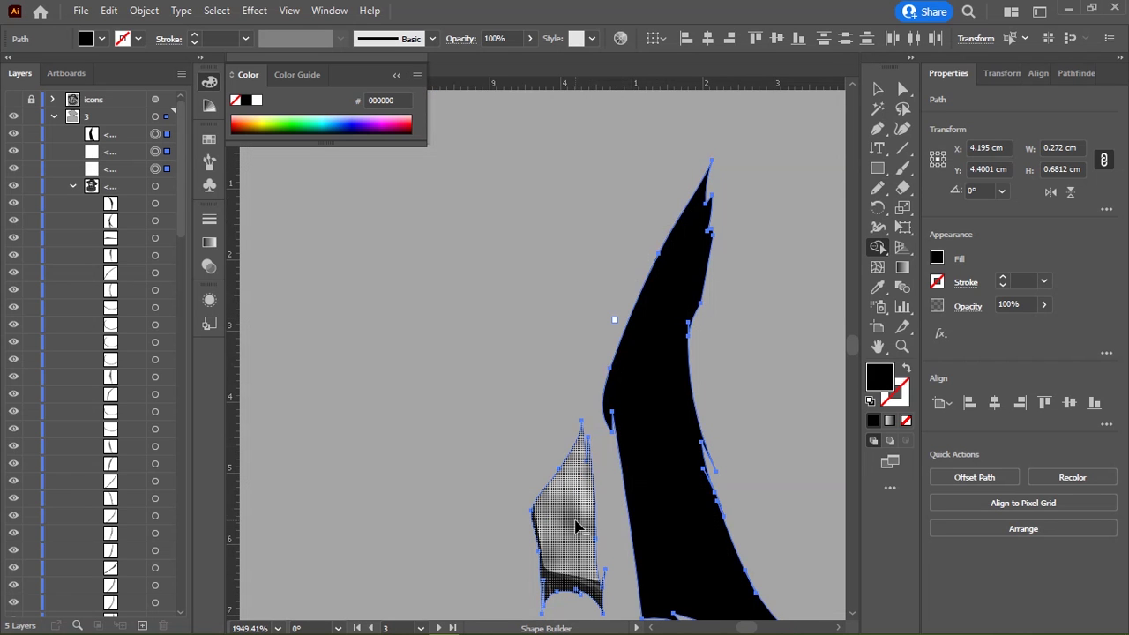
{"action": "left_click", "coordinate": [663, 457]}
Step: Unite the shapes with Pathfinder into one black silhouette
{"action": "scroll", "coordinate": [560, 239], "scroll_direction": "down", "scroll_amount": 3}
{"action": "scroll", "coordinate": [526, 249], "scroll_direction": "down", "scroll_amount": 3}
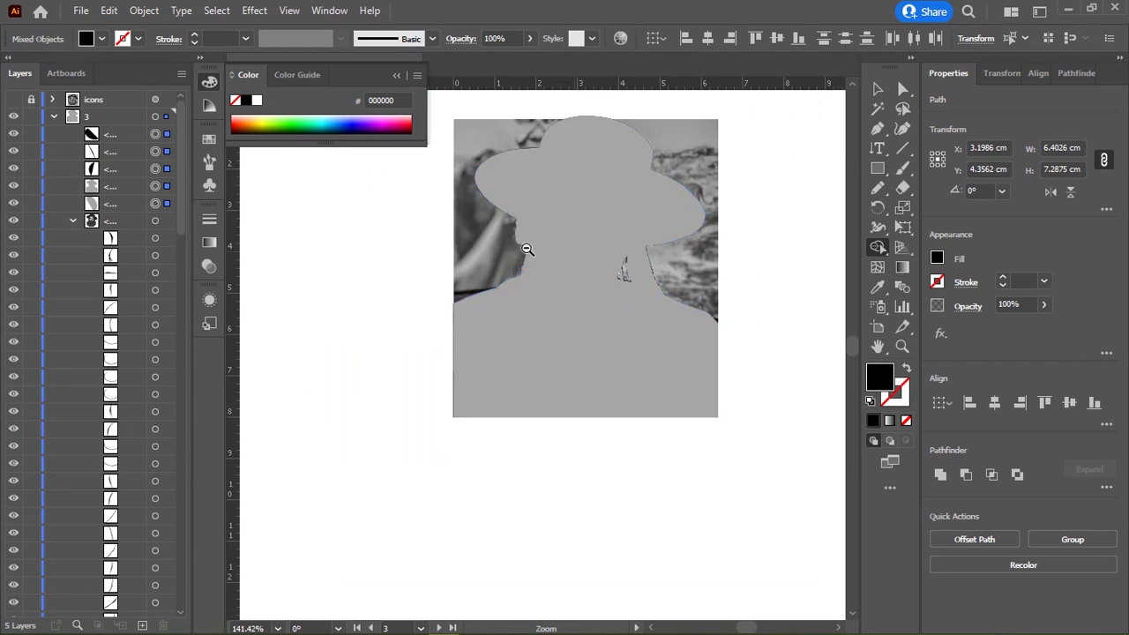
{"action": "scroll", "coordinate": [547, 243], "scroll_direction": "down", "scroll_amount": 2}
{"action": "left_click", "coordinate": [941, 476]}
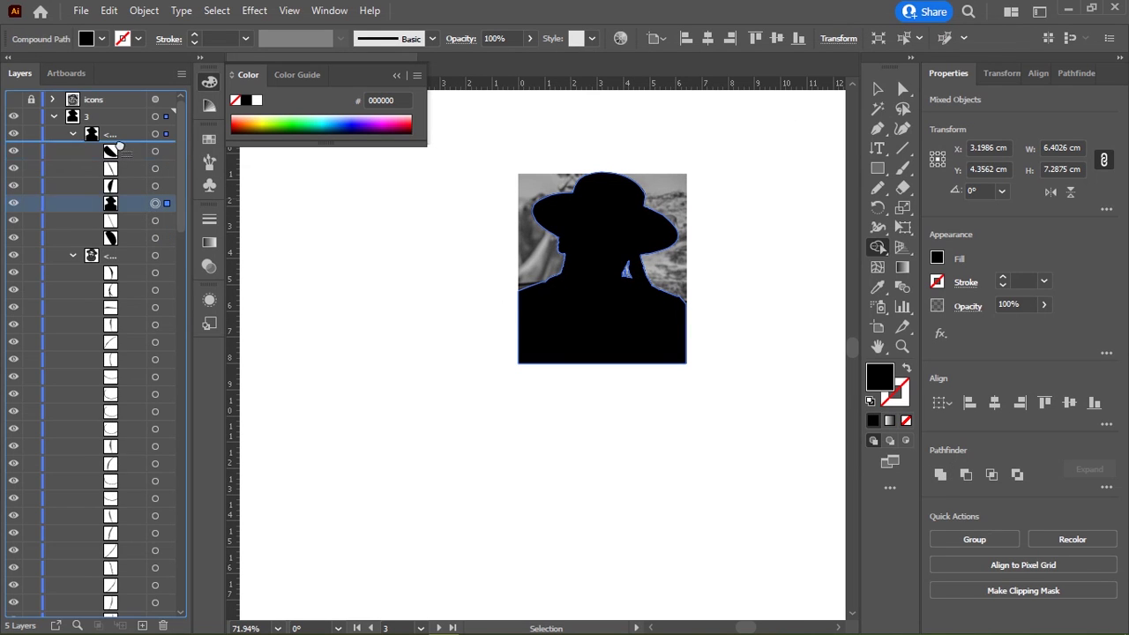
Step: Move the silhouette to the top of its group and delete the three tiny stray paths
{"action": "left_click_drag", "start_coordinate": [136, 209], "coordinate": [132, 148]}
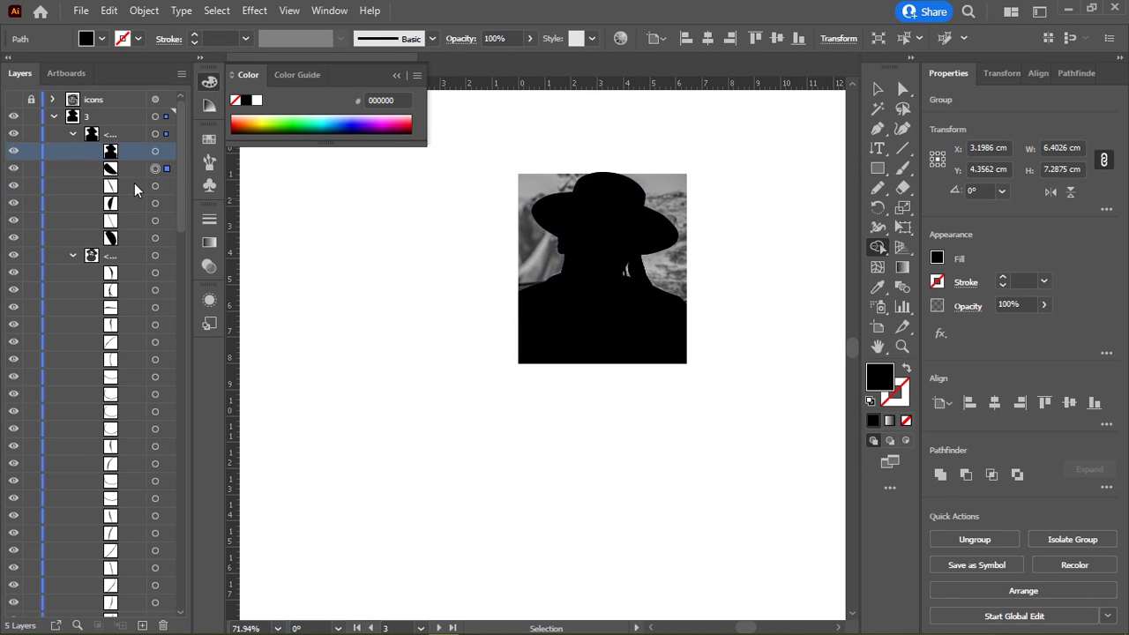
{"action": "key", "text": "ctrl+plus"}
{"action": "key", "text": "ctrl+plus"}
{"action": "key", "text": "ctrl+plus"}
{"action": "key", "text": "ctrl+plus"}
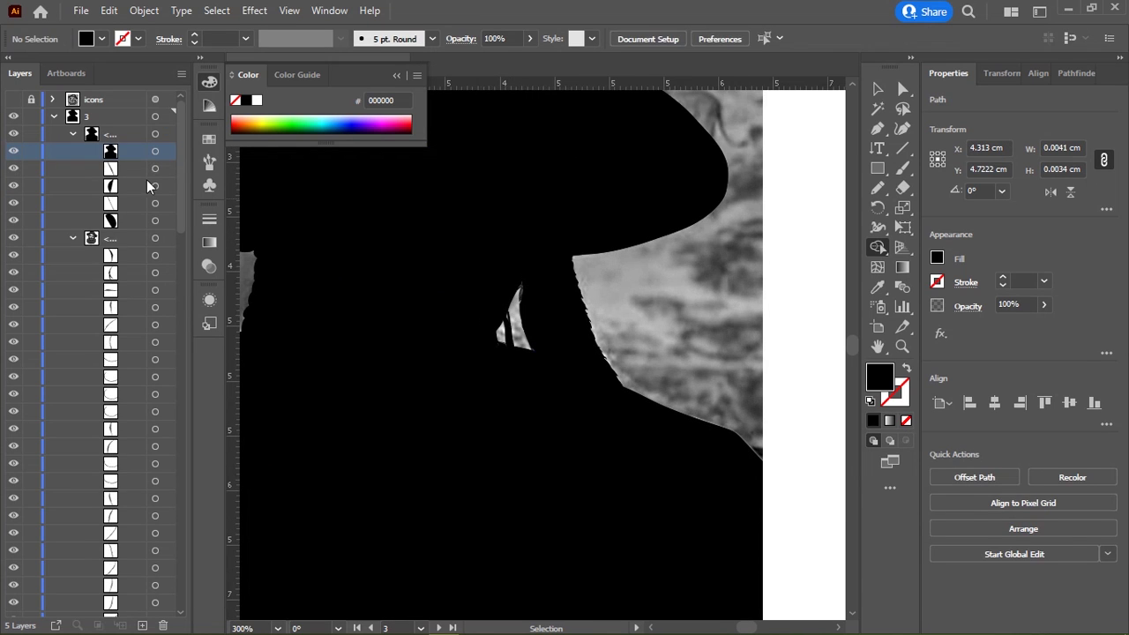
{"action": "left_click", "coordinate": [155, 168]}
{"action": "key", "text": "ctrl+0"}
{"action": "key", "text": "ctrl+plus"}
{"action": "key", "text": "ctrl+plus"}
{"action": "key", "text": "ctrl+plus"}
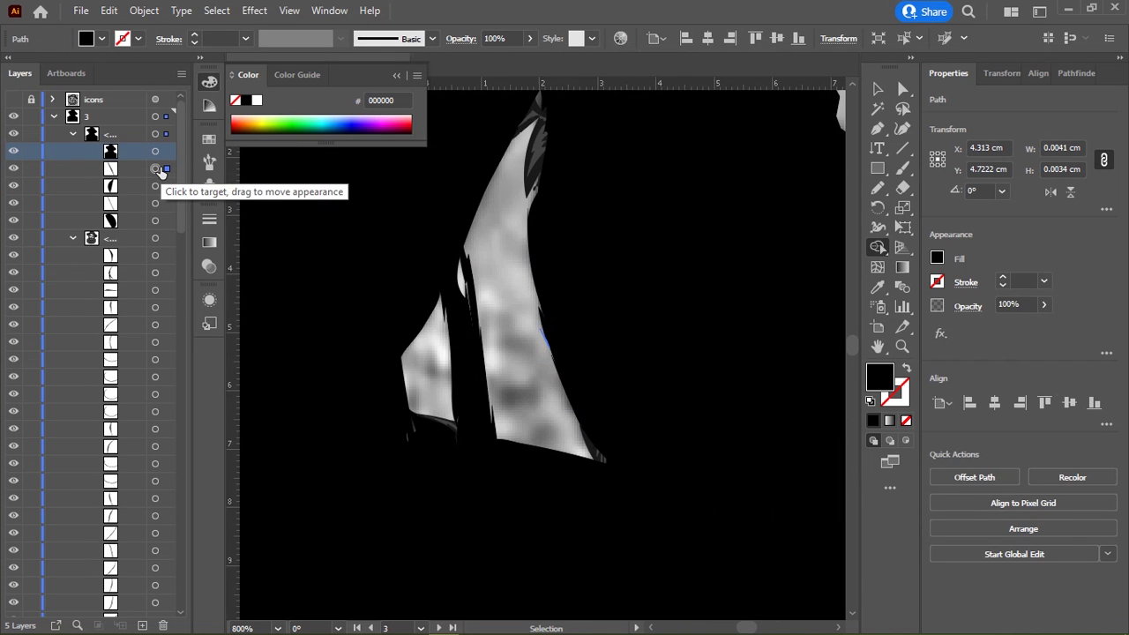
{"action": "key", "text": "Delete"}
{"action": "left_click", "coordinate": [155, 168]}
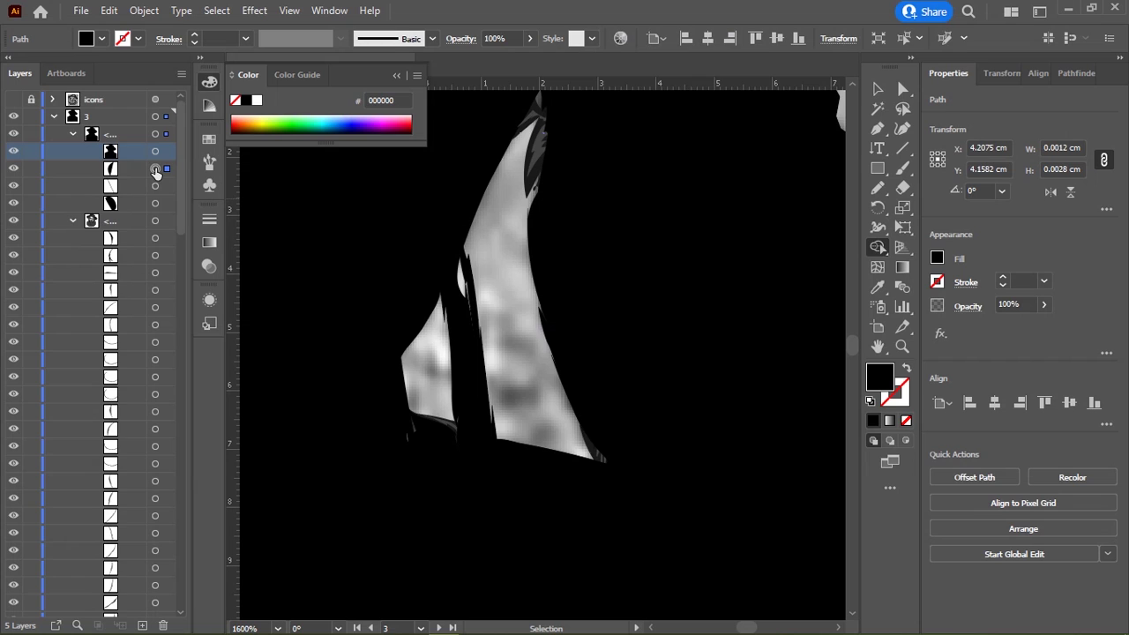
{"action": "key", "text": "Delete"}
{"action": "key", "text": "Delete"}
{"action": "left_click", "coordinate": [155, 168]}
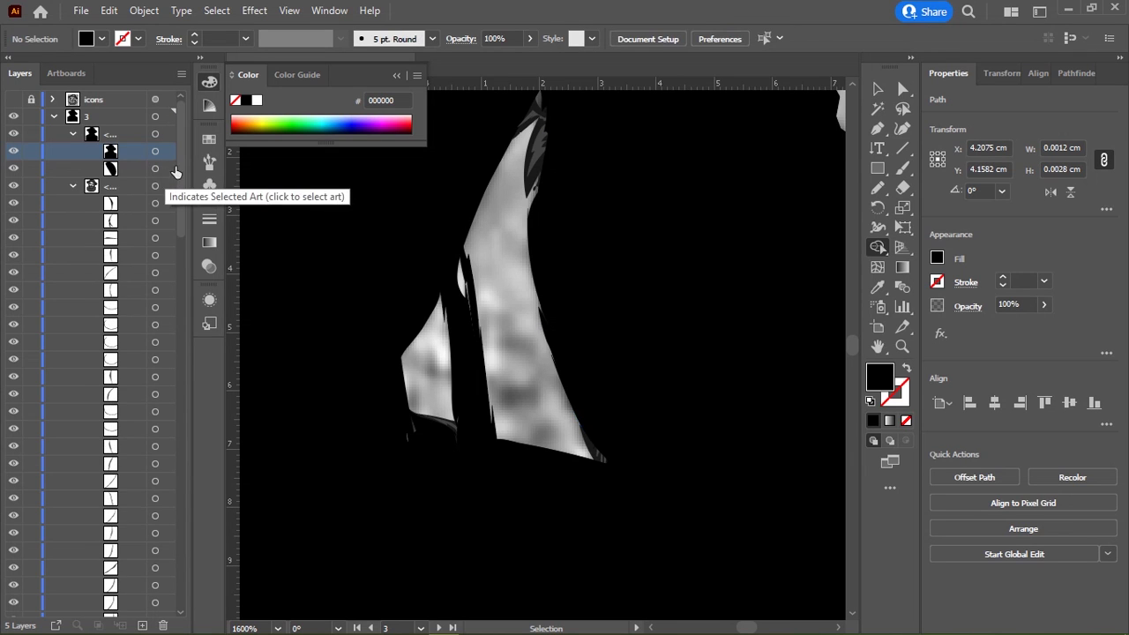
{"action": "key", "text": "Delete"}
{"action": "key", "text": "Delete"}
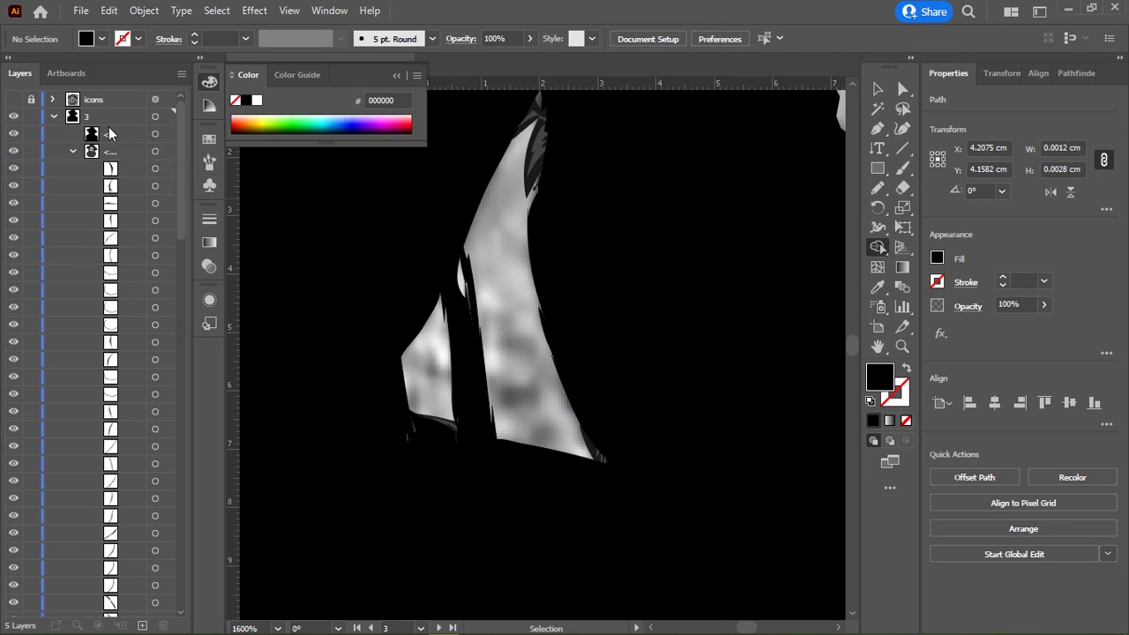
{"action": "scroll", "coordinate": [486, 259], "scroll_direction": "down", "scroll_amount": 5}
{"action": "scroll", "coordinate": [529, 264], "scroll_direction": "down", "scroll_amount": 8}
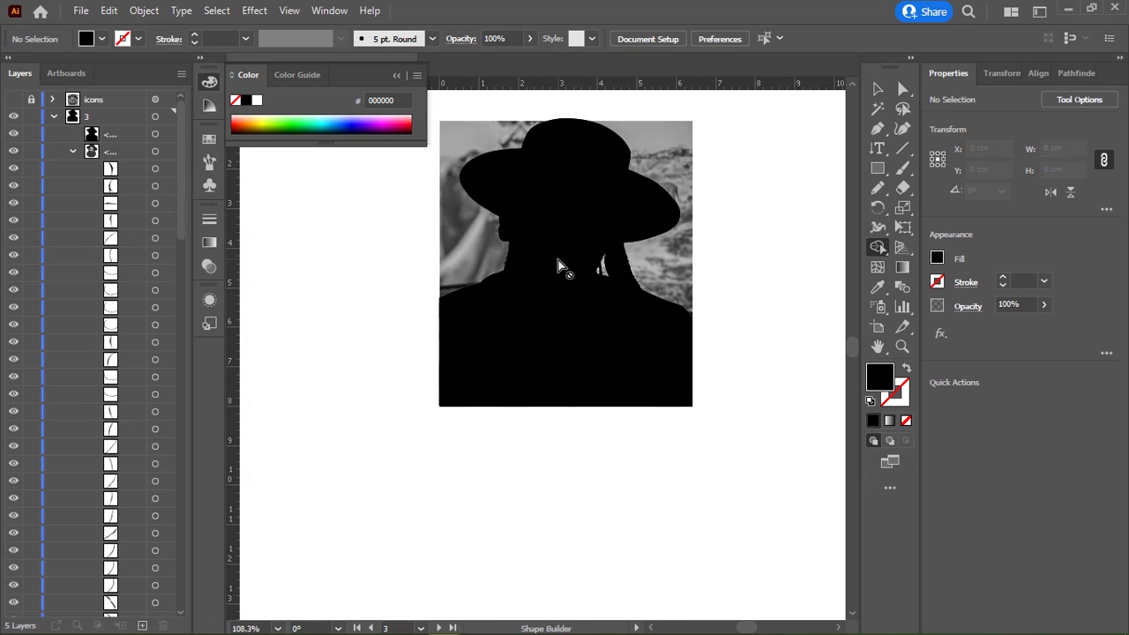
Step: Clip the mdq reference photo to a copy of the silhouette, then delete the black original
{"action": "left_click", "coordinate": [116, 139]}
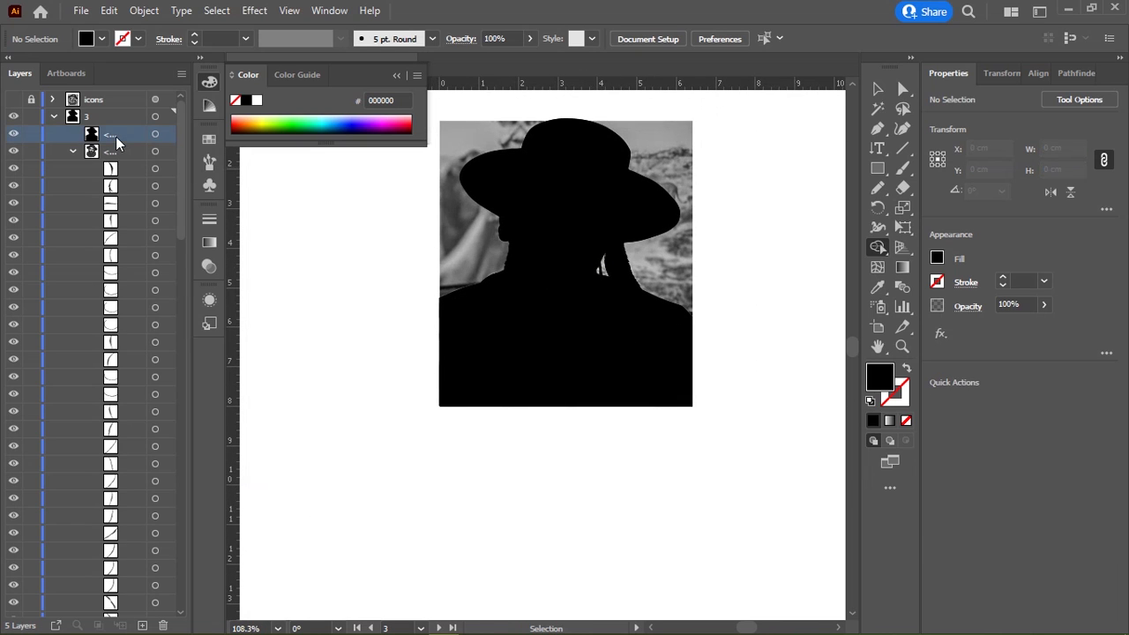
{"action": "left_click", "coordinate": [73, 151]}
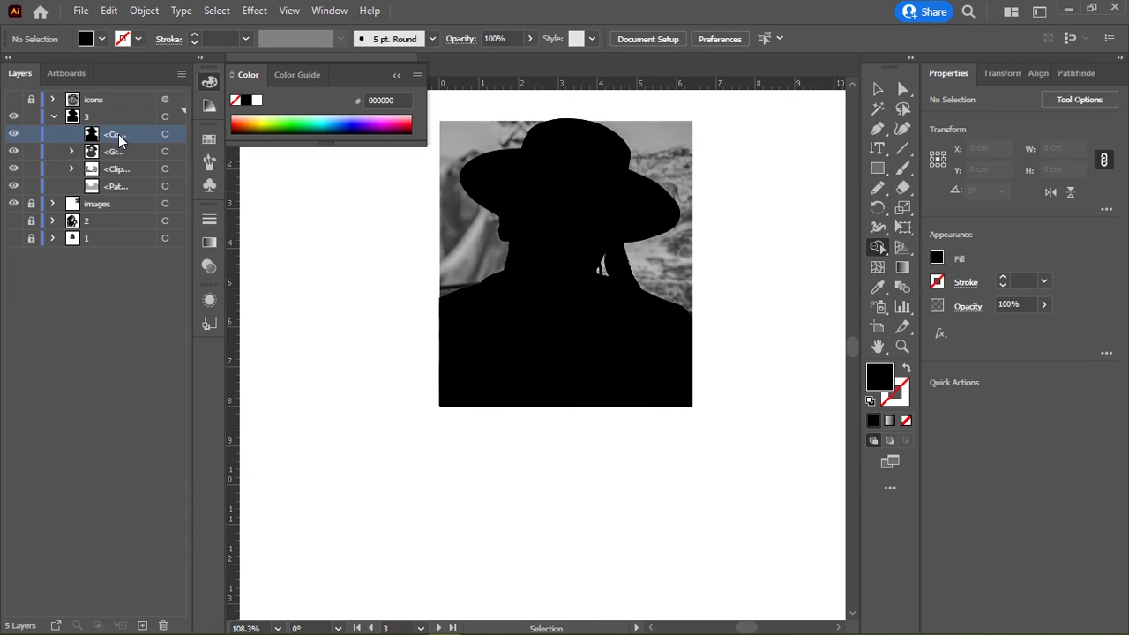
{"action": "left_click", "coordinate": [29, 204]}
{"action": "left_click", "coordinate": [53, 204]}
{"action": "left_click", "coordinate": [32, 256]}
{"action": "left_click", "coordinate": [72, 256]}
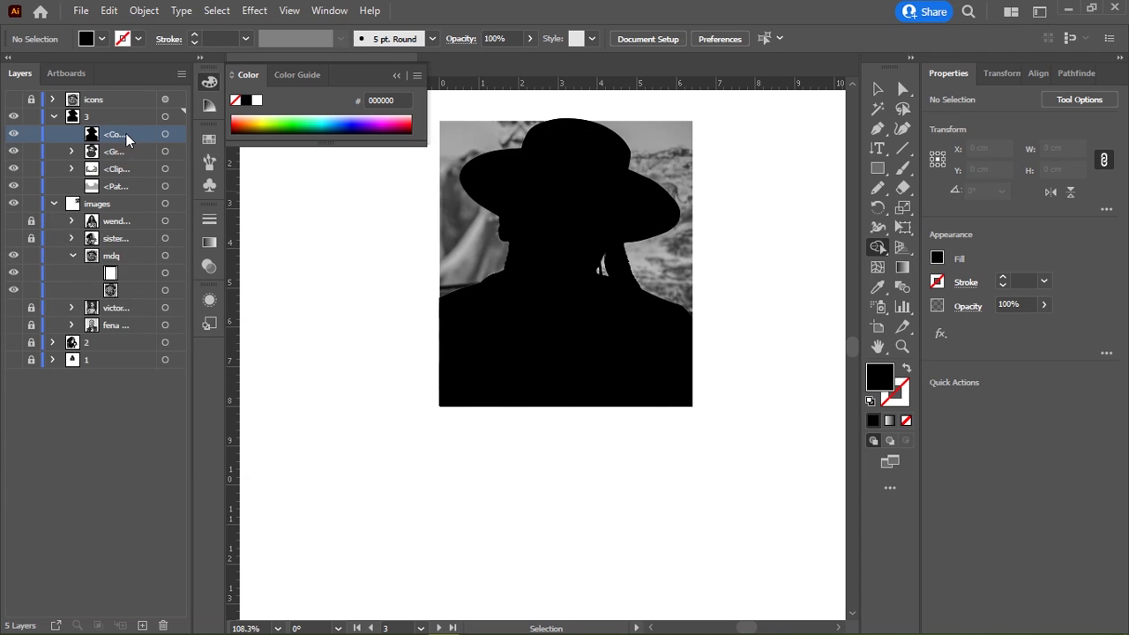
{"action": "left_click_drag", "start_coordinate": [126, 139], "coordinate": [136, 322]}
{"action": "left_click", "coordinate": [165, 292], "text": "shift"}
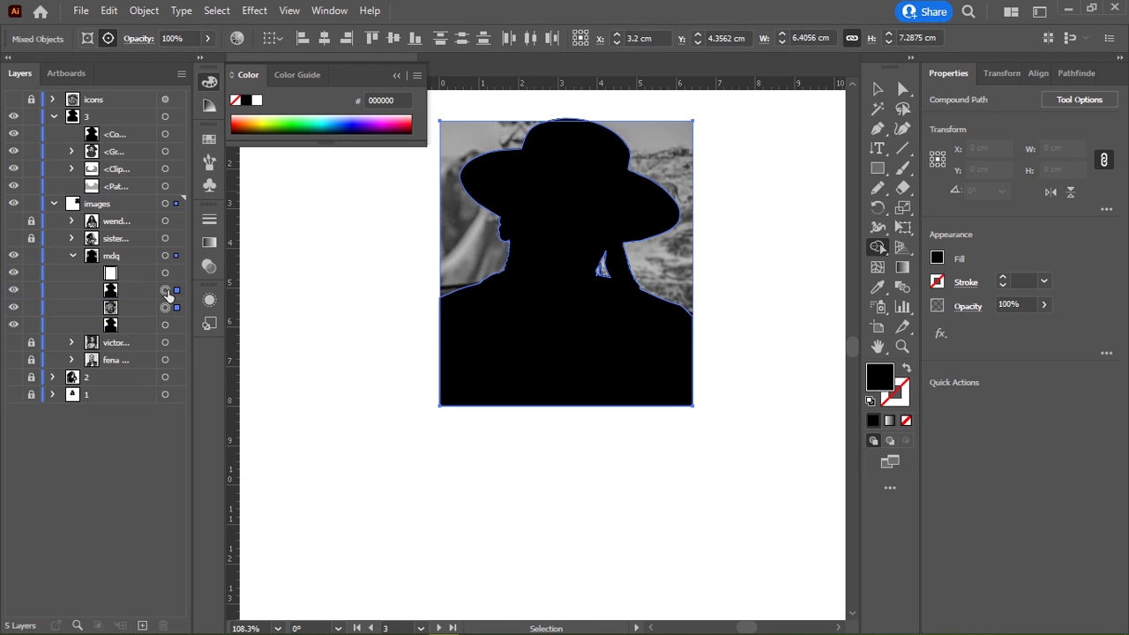
{"action": "key", "text": "ctrl+7"}
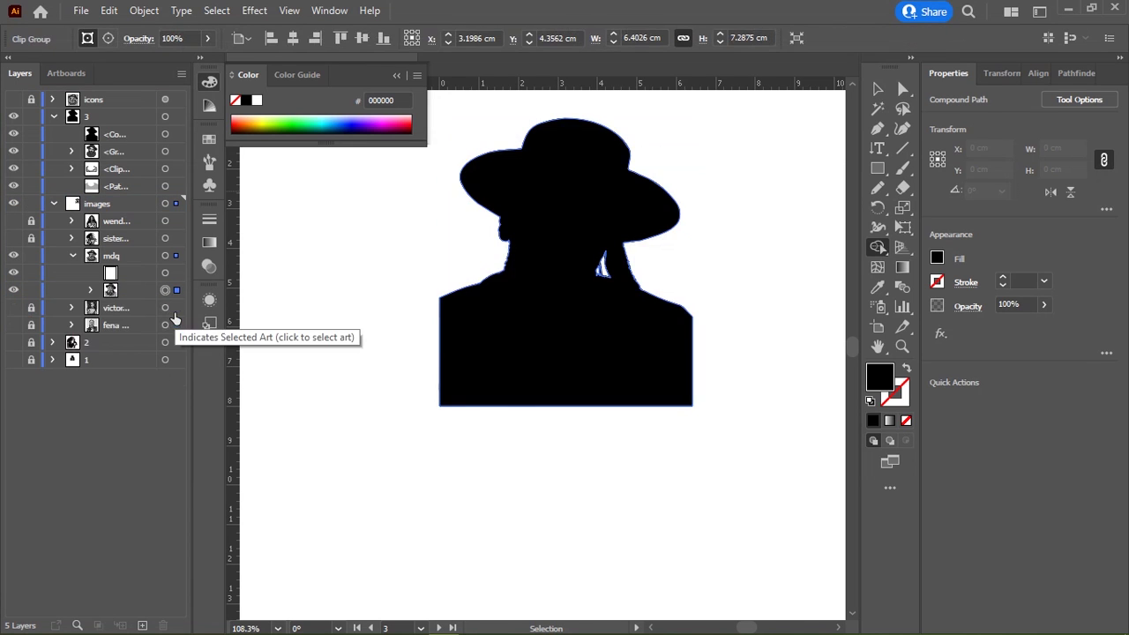
{"action": "left_click", "coordinate": [166, 134]}
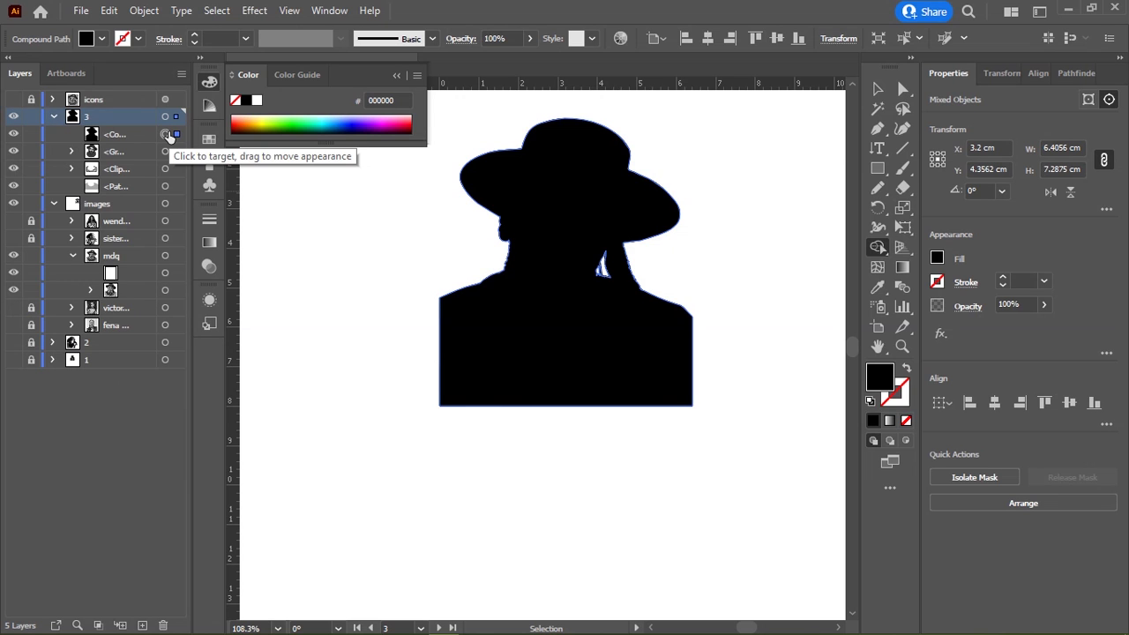
{"action": "key", "text": "Delete"}
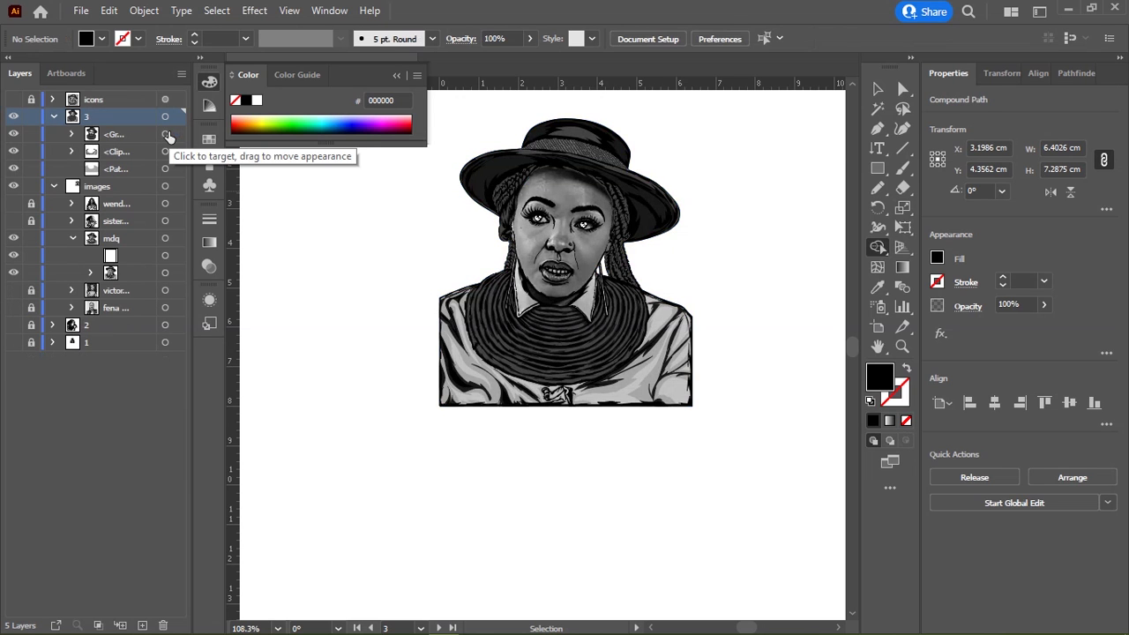
Step: Show and unlock the icons layer, deleting then restoring its masked photo
{"action": "left_click", "coordinate": [31, 99]}
{"action": "left_click", "coordinate": [13, 99]}
{"action": "left_click", "coordinate": [54, 99]}
{"action": "left_click", "coordinate": [165, 117]}
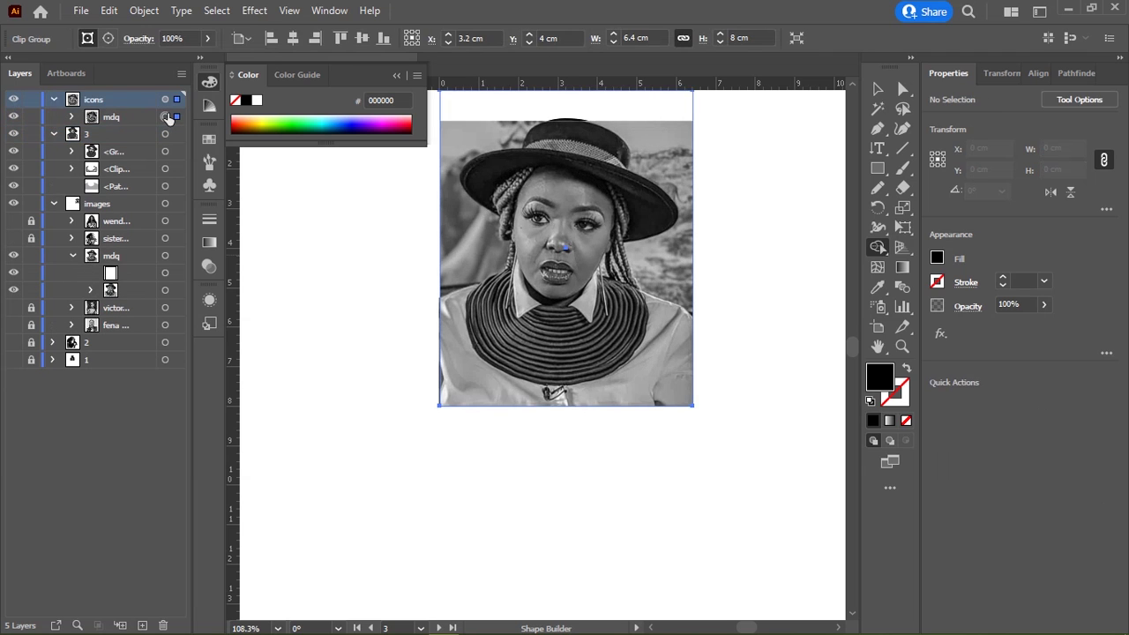
{"action": "key", "text": "Delete"}
{"action": "left_click_drag", "start_coordinate": [114, 238], "coordinate": [103, 149]}
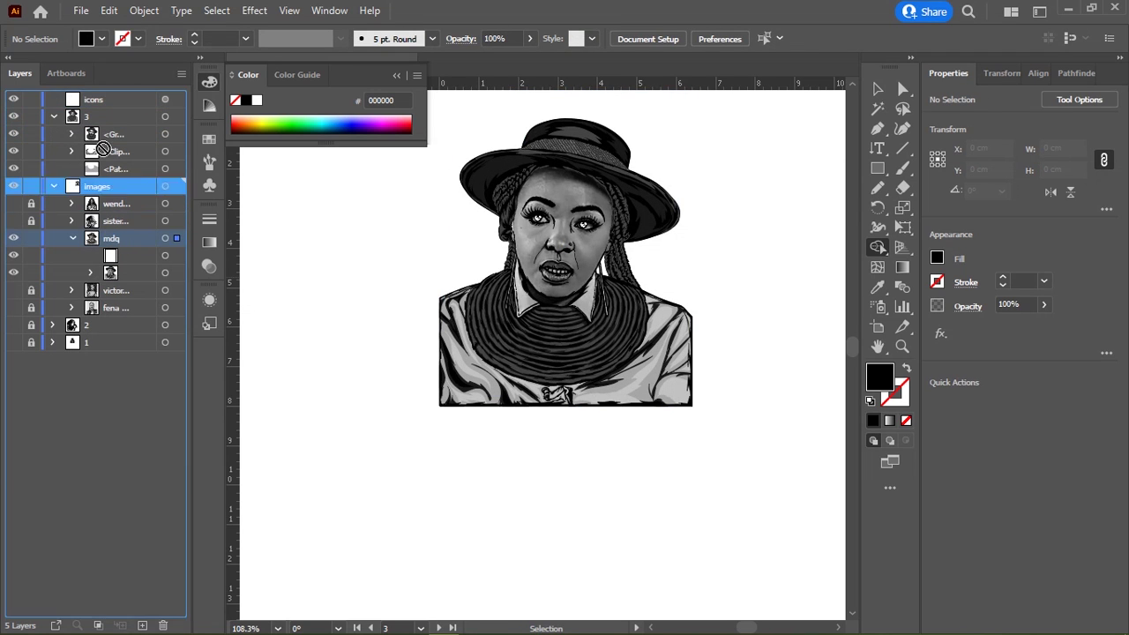
{"action": "key", "text": "ctrl+z"}
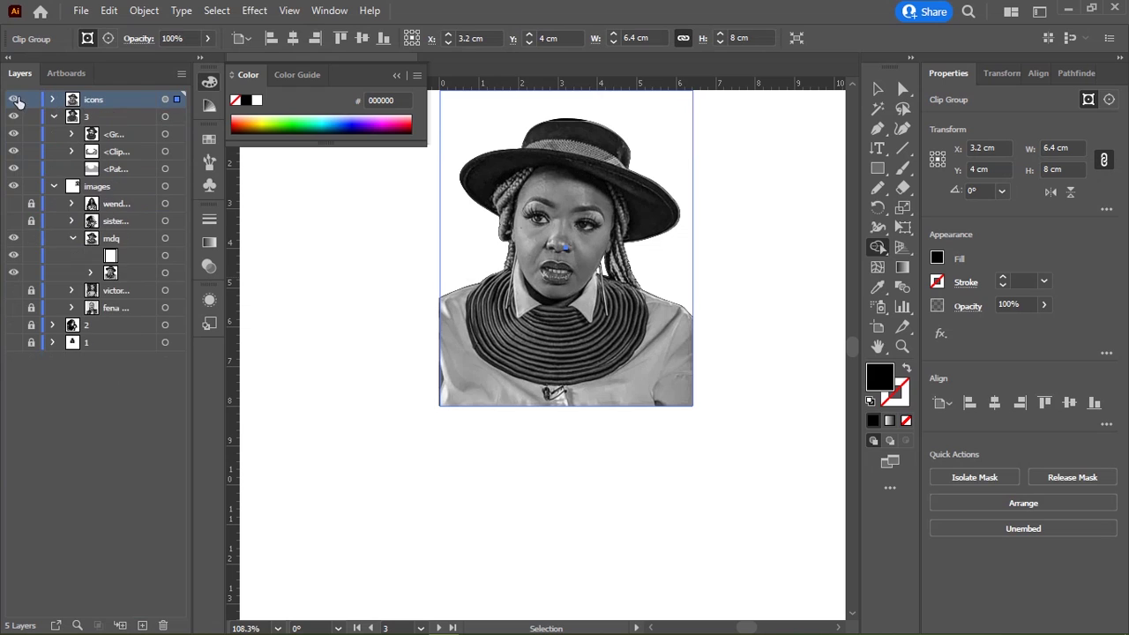
Step: Set the icons layer opacity to 50%
{"action": "left_click", "coordinate": [165, 99]}
{"action": "left_click", "coordinate": [177, 38]}
{"action": "key", "text": "BackSpace"}
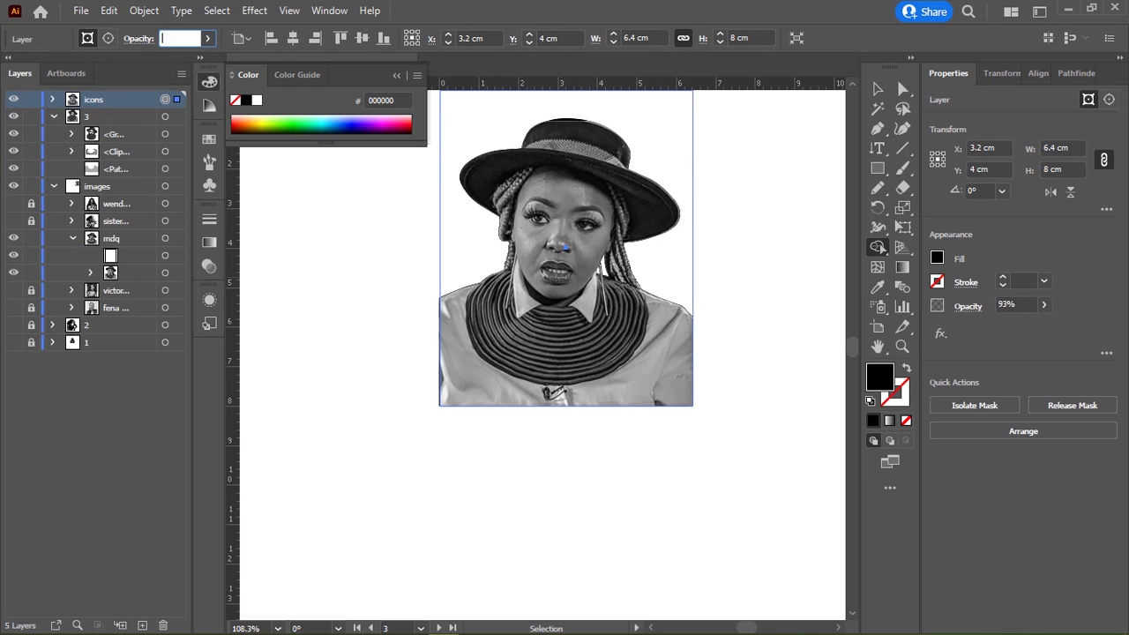
{"action": "type", "text": "50"}
{"action": "key", "text": "Return"}
{"action": "key", "text": "ctrl+shift+a"}
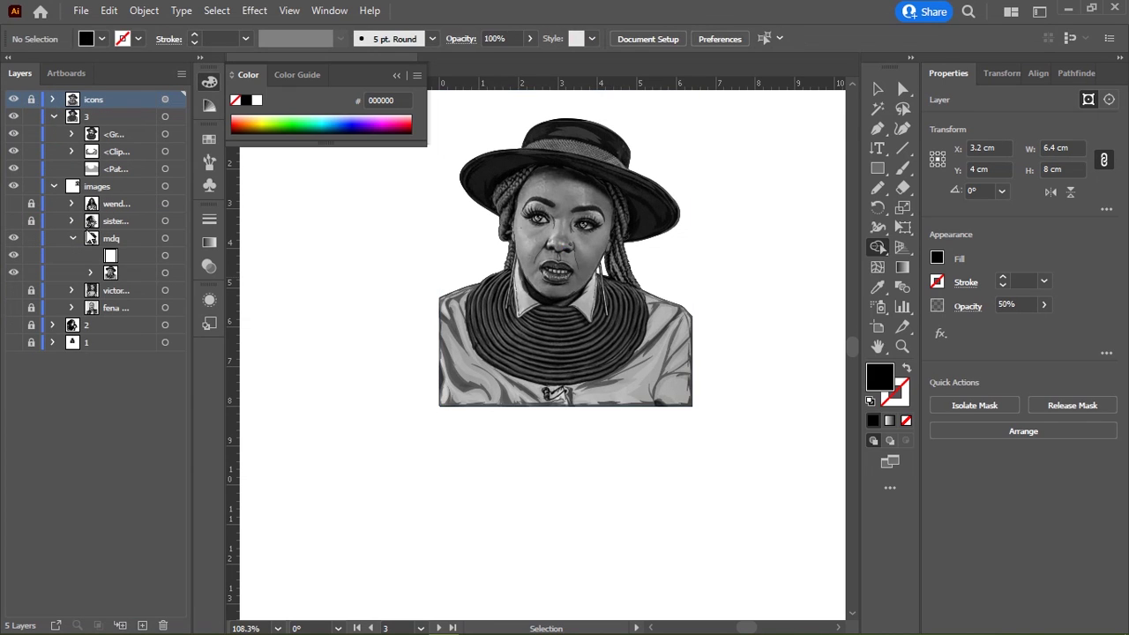
Step: Collapse, lock and hide the mdq sublayer, then toggle layer 3 visibility to compare
{"action": "left_click", "coordinate": [71, 238]}
{"action": "left_click", "coordinate": [31, 238]}
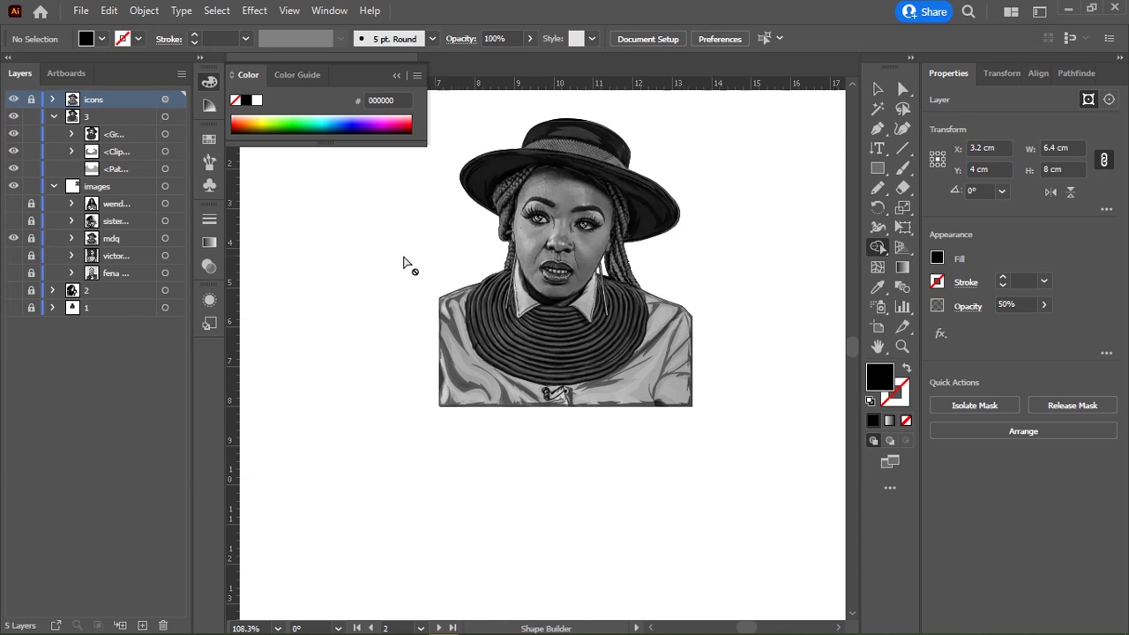
{"action": "left_click", "coordinate": [13, 239]}
{"action": "left_click", "coordinate": [54, 116]}
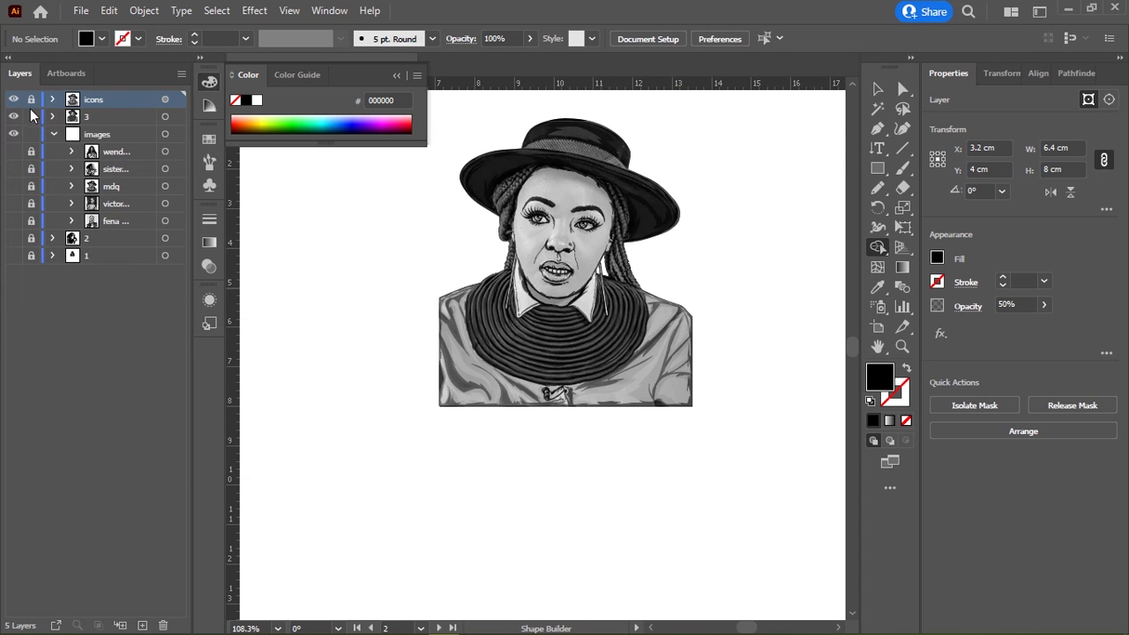
{"action": "left_click", "coordinate": [13, 117]}
{"action": "left_click", "coordinate": [14, 116]}
Step: Select the layer 3 artwork, fit the portrait in the window, and deselect
{"action": "scroll", "coordinate": [396, 240], "scroll_direction": "up", "scroll_amount": 3}
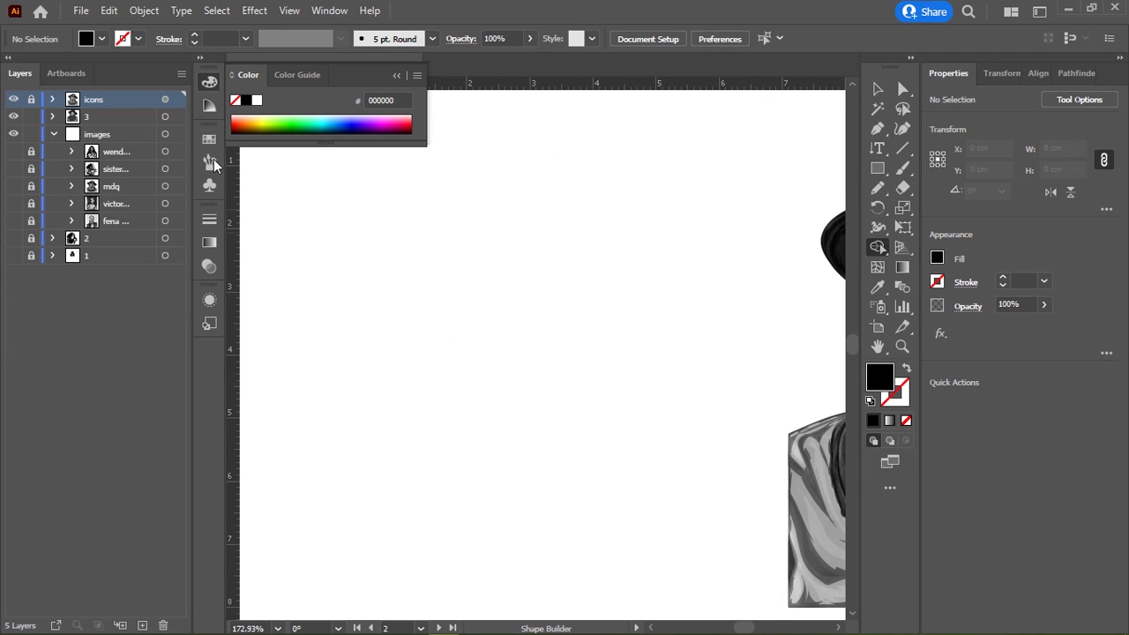
{"action": "left_click", "coordinate": [164, 116]}
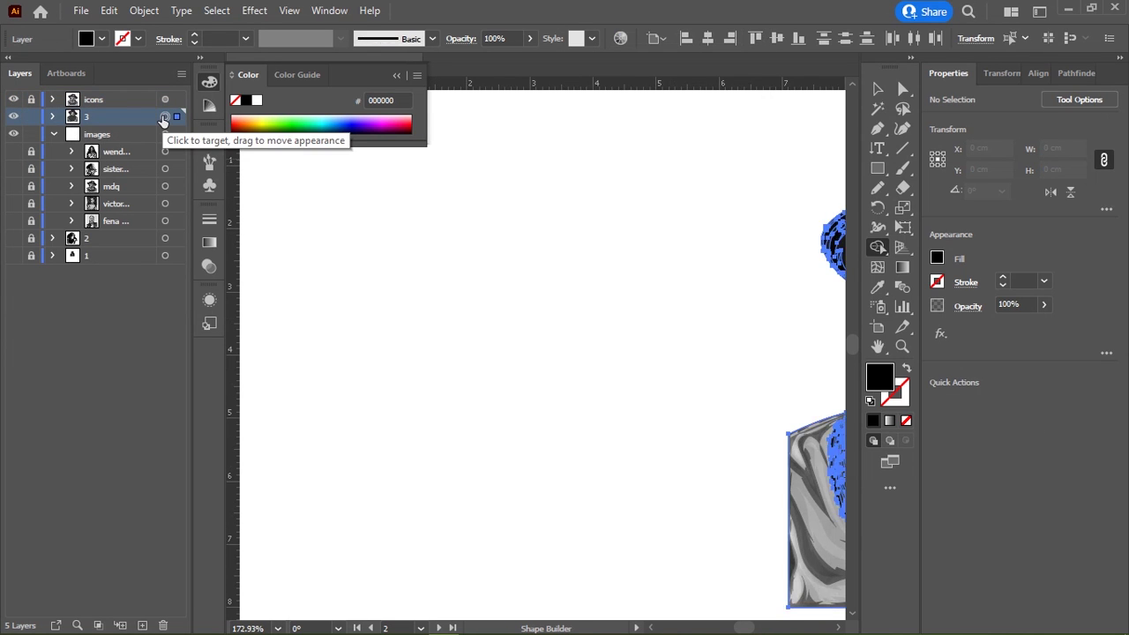
{"action": "key", "text": "ctrl+0"}
{"action": "key", "text": "v"}
{"action": "key", "text": "ctrl+shift+a"}
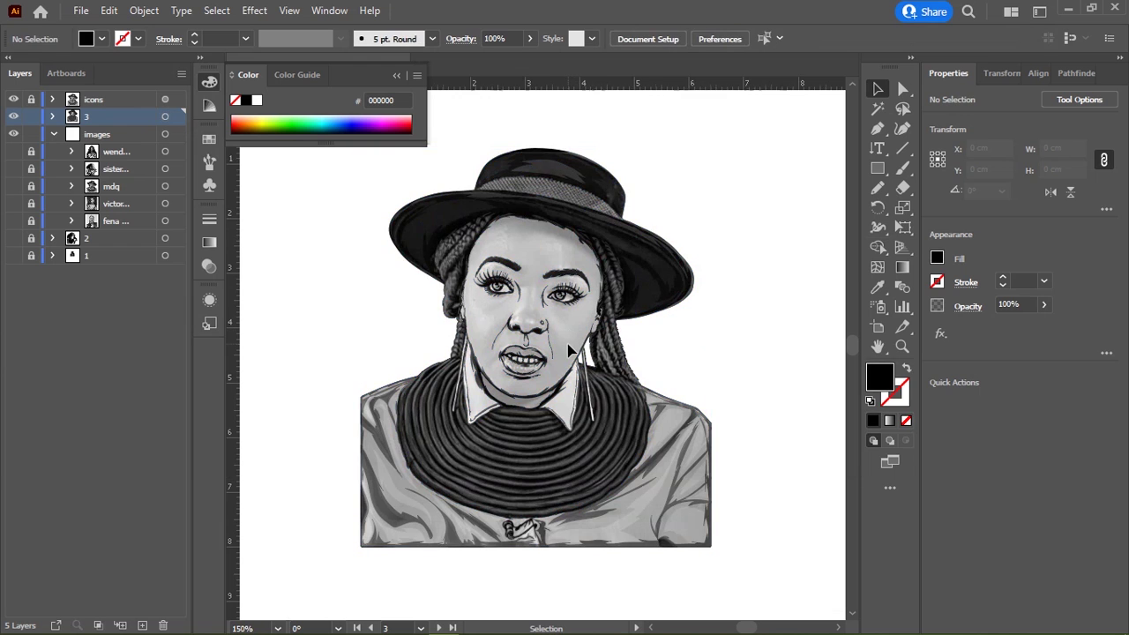
{"action": "key", "text": "ctrl+o"}
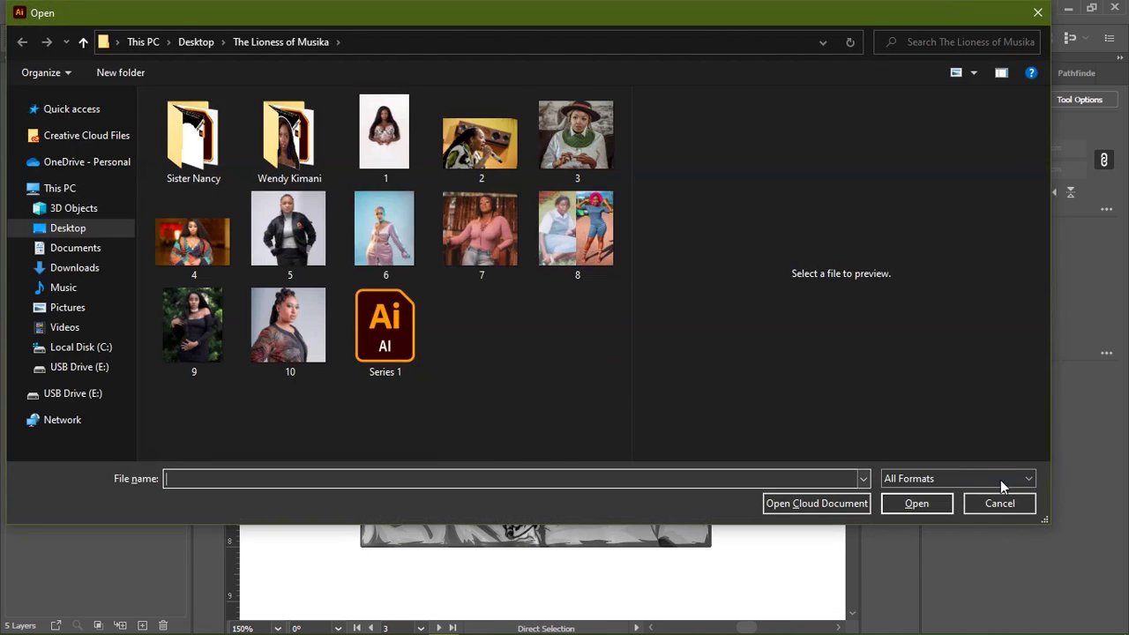
{"action": "left_click", "coordinate": [1000, 502]}
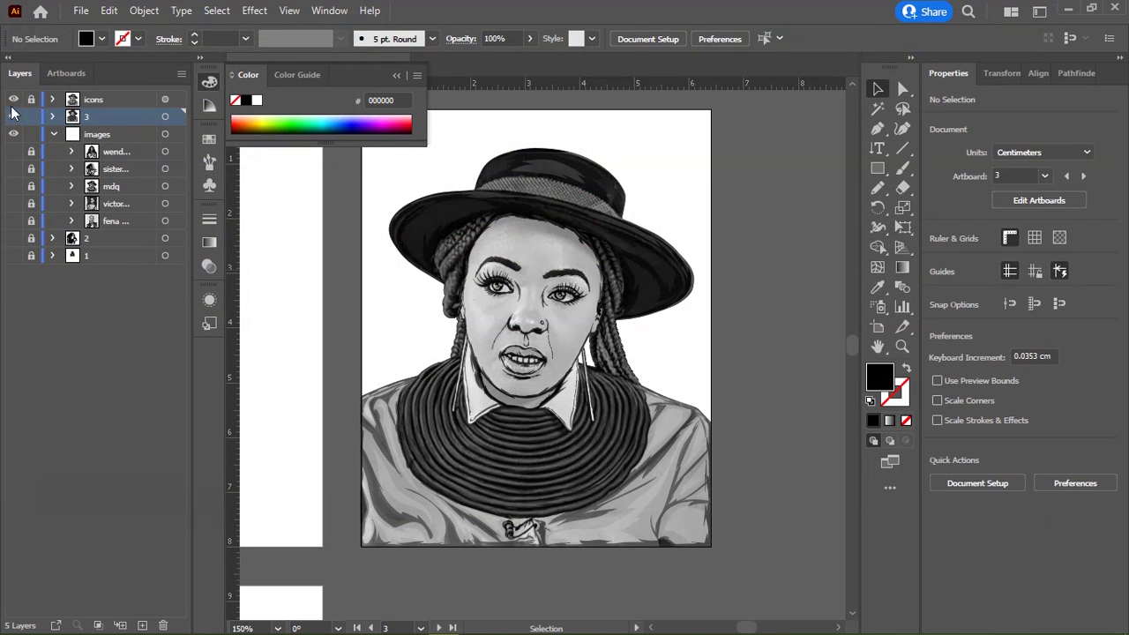
Step: Hide the icons layer, close the Color panel and expand layer 3
{"action": "left_click", "coordinate": [13, 98]}
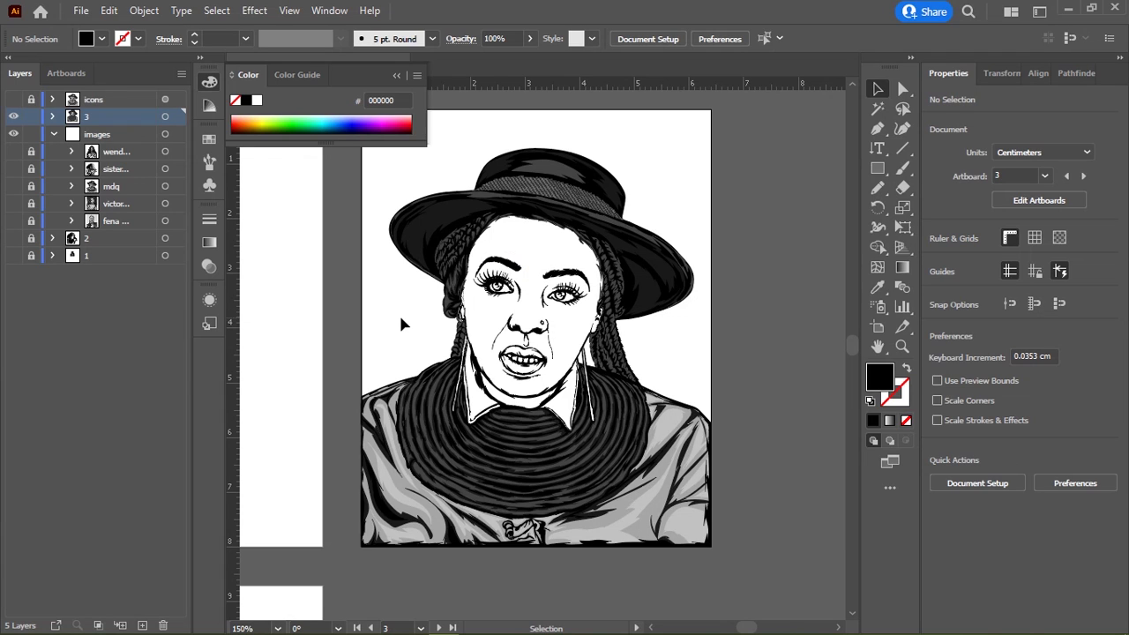
{"action": "key", "text": "a"}
{"action": "left_click", "coordinate": [396, 76]}
{"action": "key", "text": "v"}
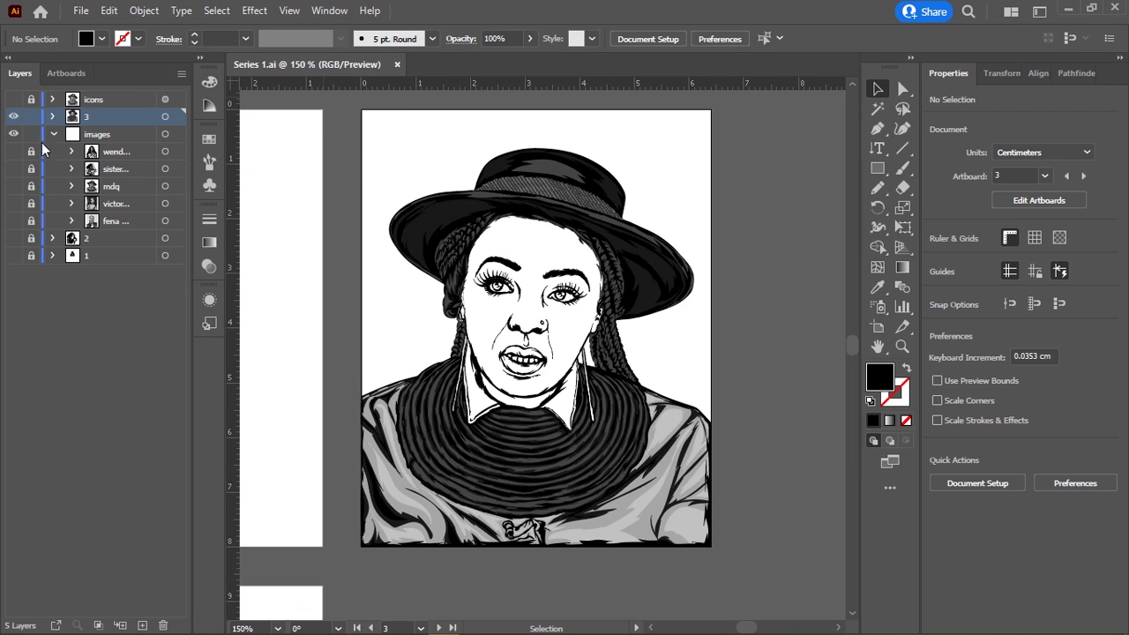
{"action": "left_click", "coordinate": [53, 116]}
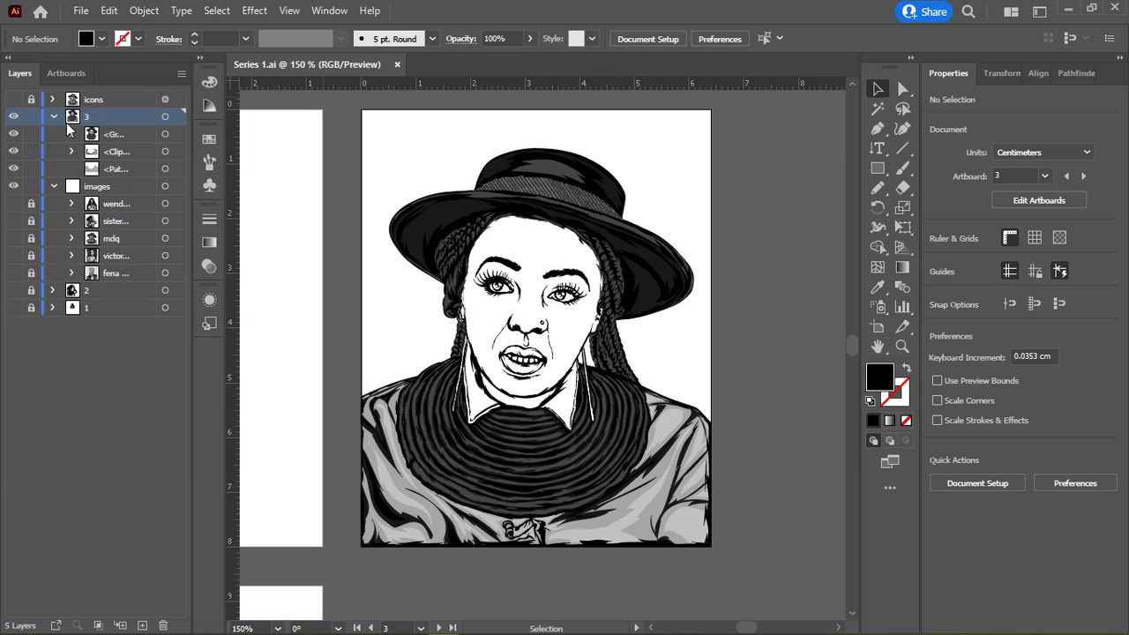